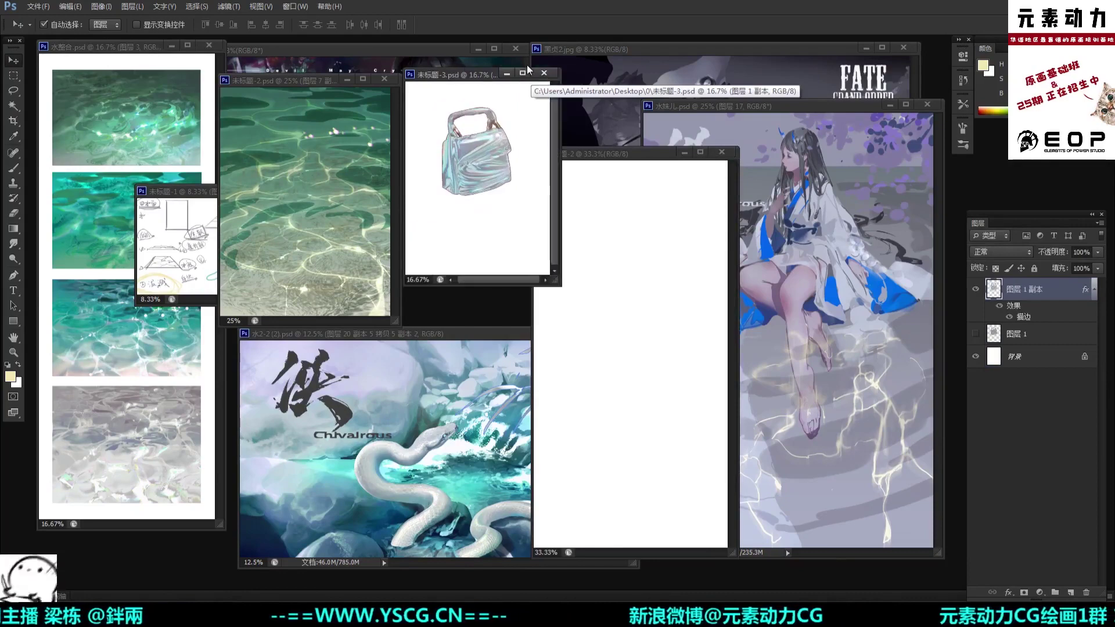
# Step: Bring the blank document 未标题-2 to the front at 33.3% and enlarge its window so the whole canvas has margin around it
pyautogui.moveTo(319, 79); pyautogui.dragTo(316, 78)
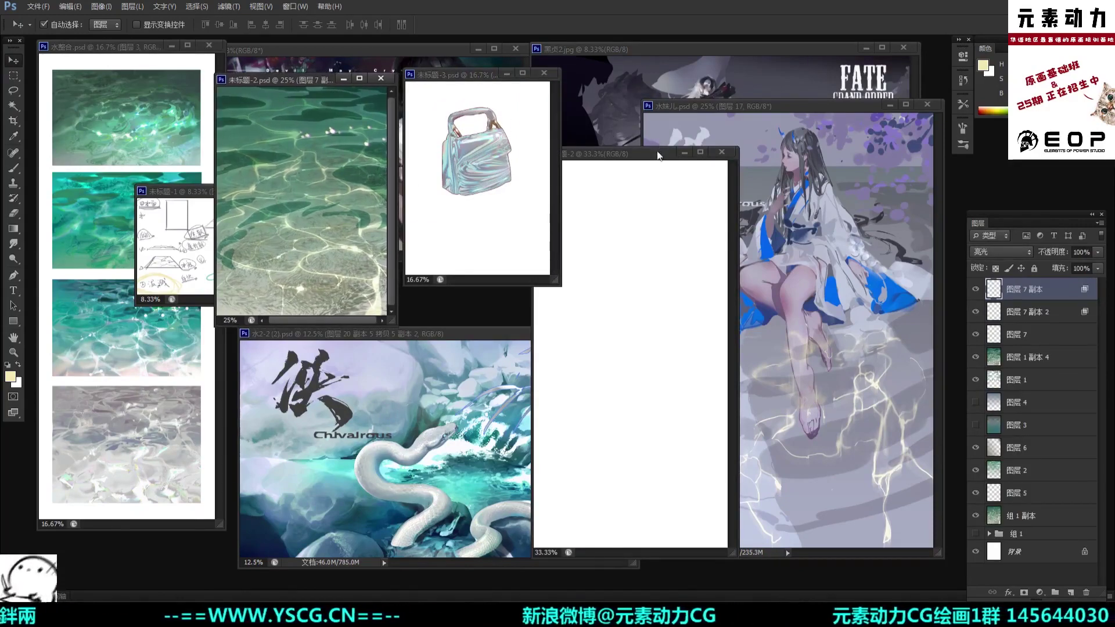
pyautogui.moveTo(654, 148); pyautogui.dragTo(629, 121)
pyautogui.hotkey('ctrl', '-')
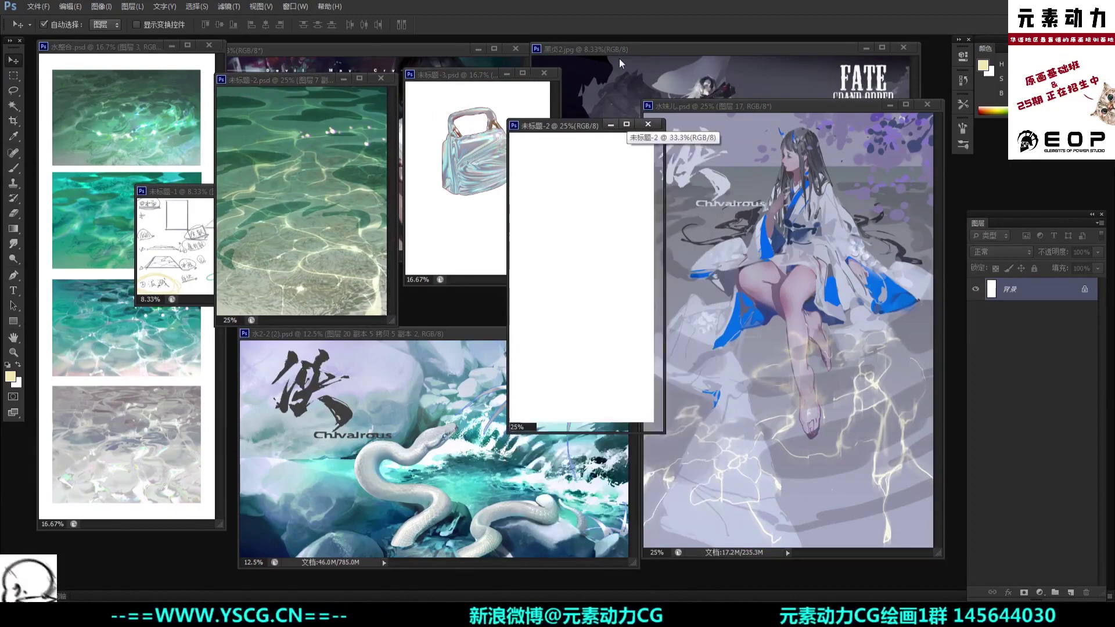
pyautogui.hotkey('ctrl', '+')
pyautogui.hotkey('ctrl', '+')
pyautogui.hotkey('ctrl', '-')
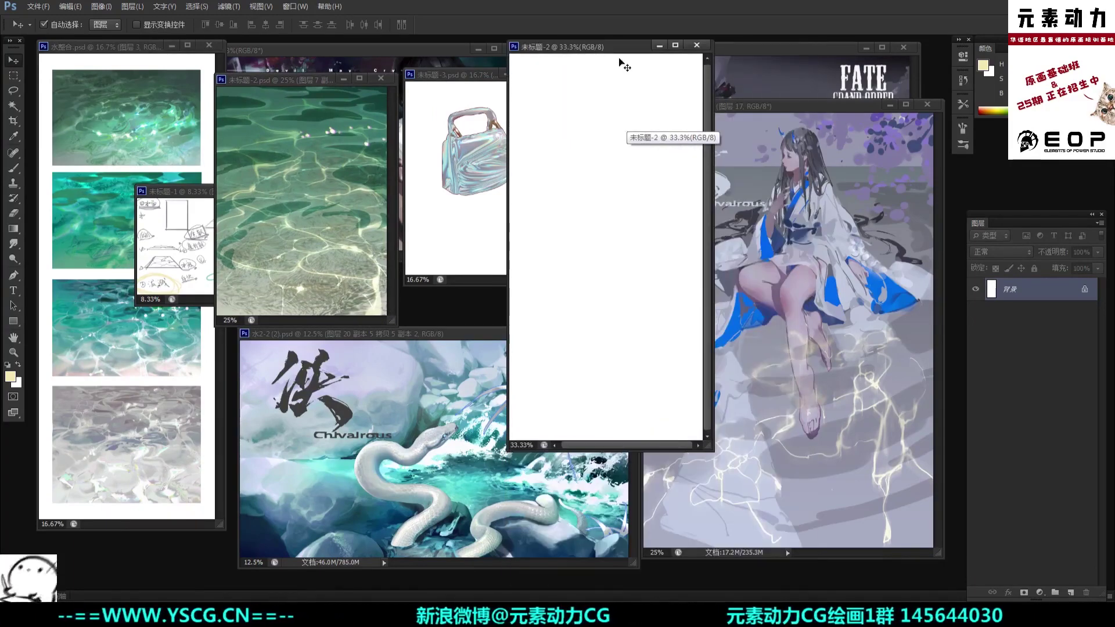
pyautogui.moveTo(707, 443); pyautogui.dragTo(791, 507)
pyautogui.moveTo(705, 41); pyautogui.dragTo(689, 75)
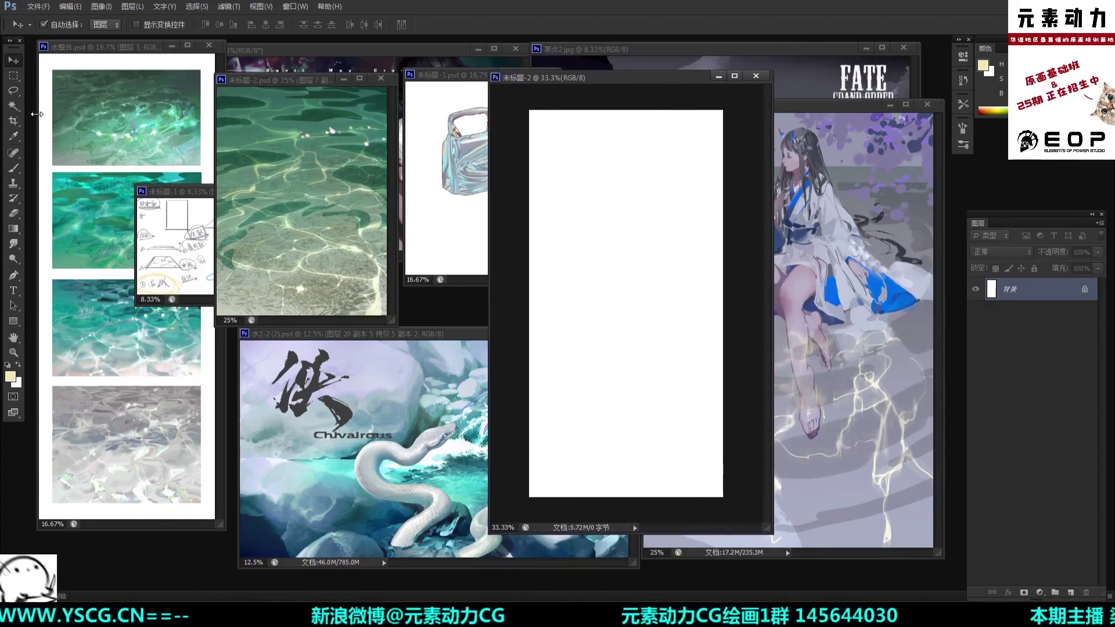
# Step: Crop the blank canvas to a shorter portrait format while keeping its full width
pyautogui.click(13, 120)
pyautogui.moveTo(623, 499); pyautogui.dragTo(639, 401)
pyautogui.press('Return')
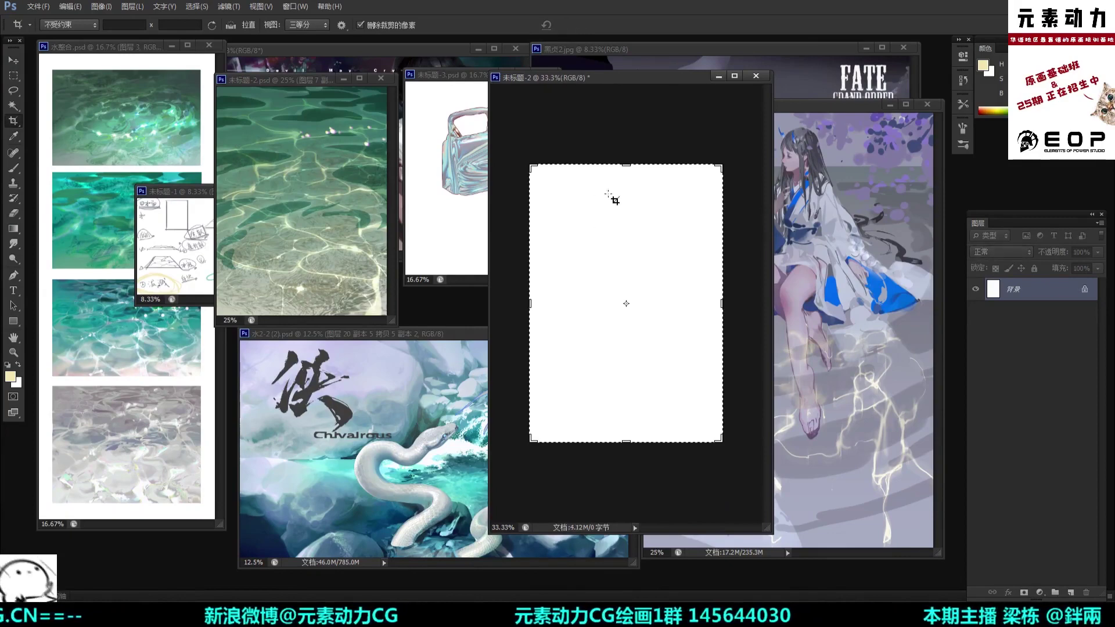
# Step: Add a new empty layer above the background and set up the Brush at size 20 with the default black and white colours
pyautogui.press('b')
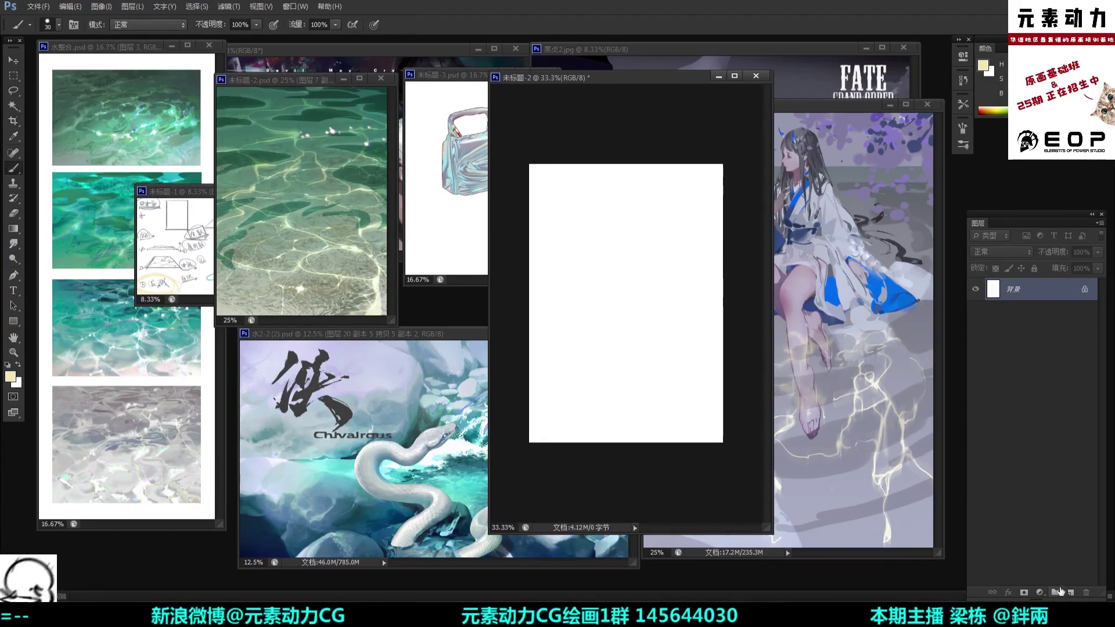
pyautogui.hotkey('ctrl', 'shift', 'alt', 'n')
pyautogui.moveTo(642, 88); pyautogui.dragTo(568, 111)
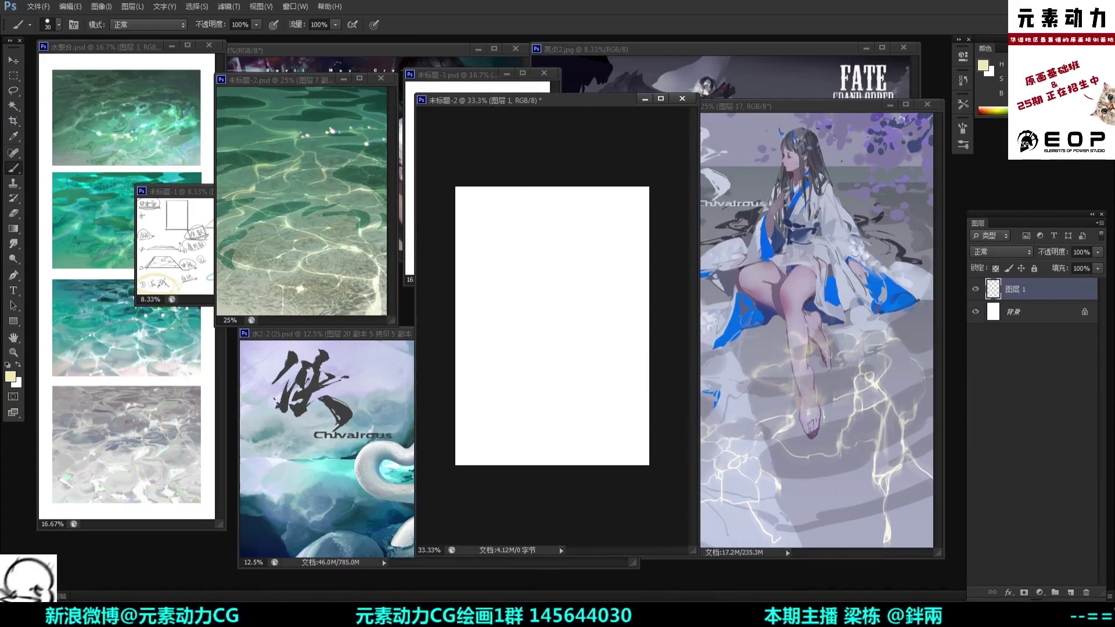
pyautogui.press('d')
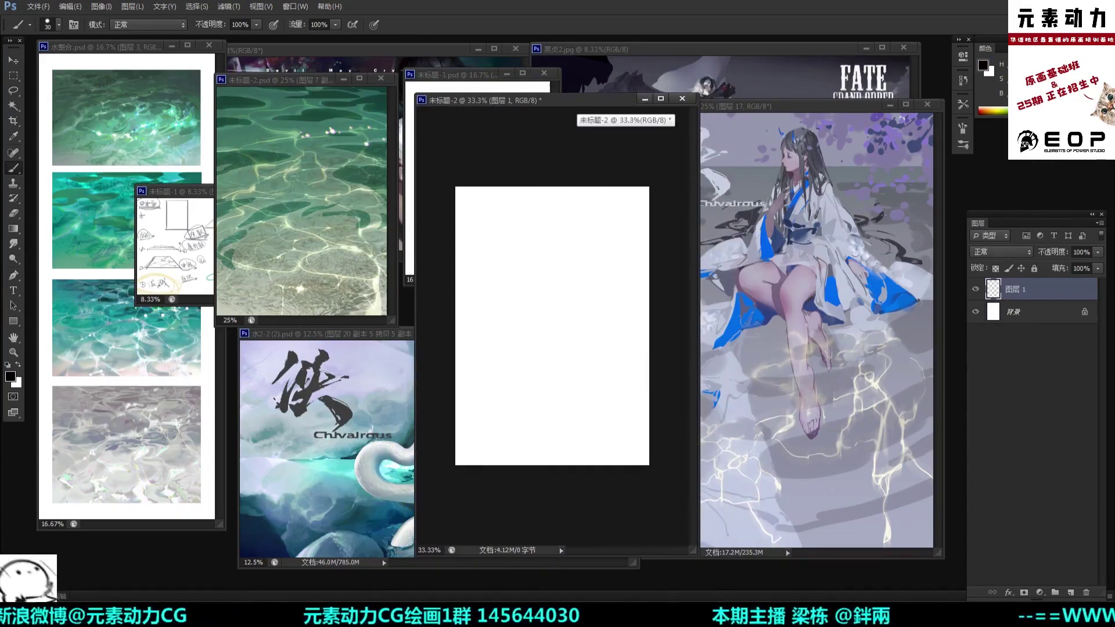
pyautogui.moveTo(533, 255); pyautogui.dragTo(556, 289)
pyautogui.hotkey('ctrl', 'z')
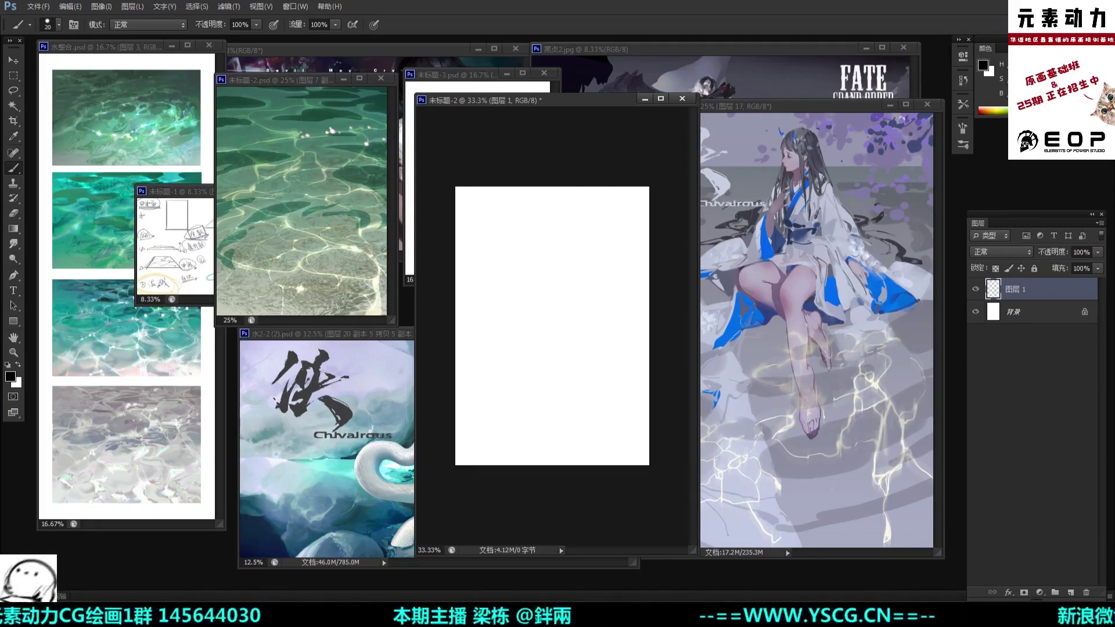
# Step: Draw demonstration marks: a scribbled line with a horizontal line below it, a long rising curve and two arrows pointing in opposite directions
pyautogui.moveTo(502, 210); pyautogui.dragTo(515, 218)
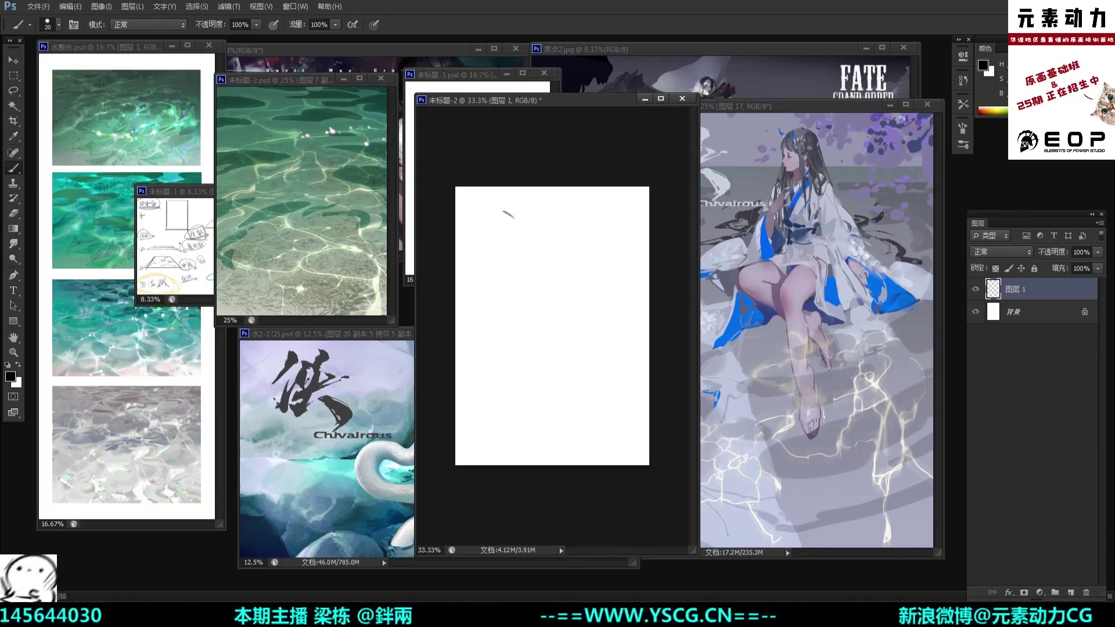
pyautogui.moveTo(503, 213)
pyautogui.mouseDown()
pyautogui.moveTo(537, 224)
pyautogui.moveTo(591, 214)
pyautogui.moveTo(587, 229)
pyautogui.moveTo(583, 218)
pyautogui.mouseUp()
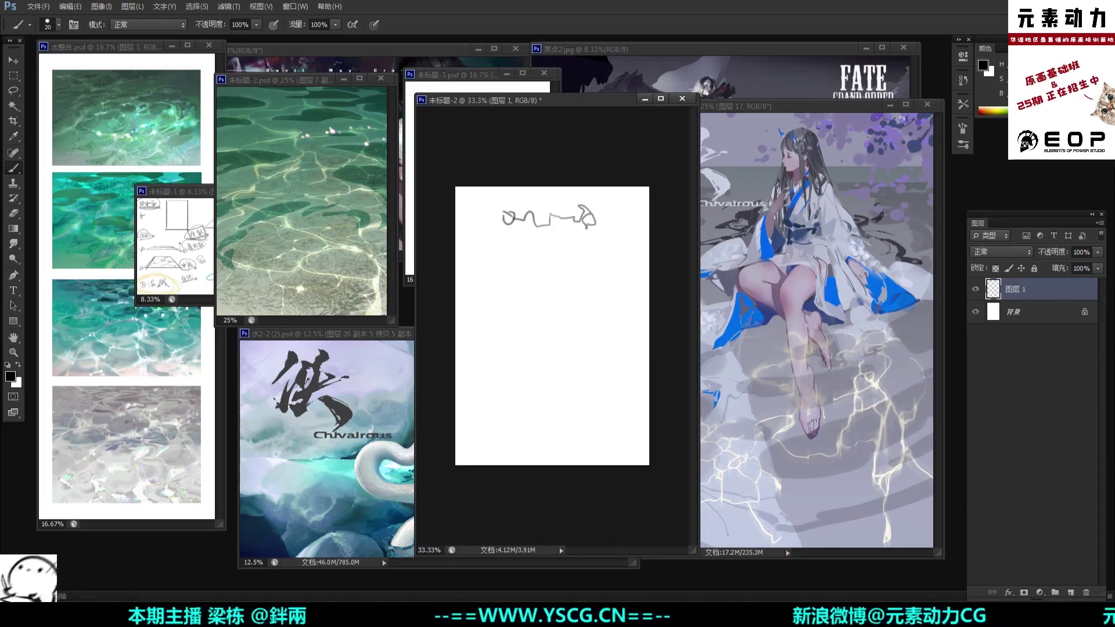
pyautogui.moveTo(502, 236); pyautogui.dragTo(603, 235)
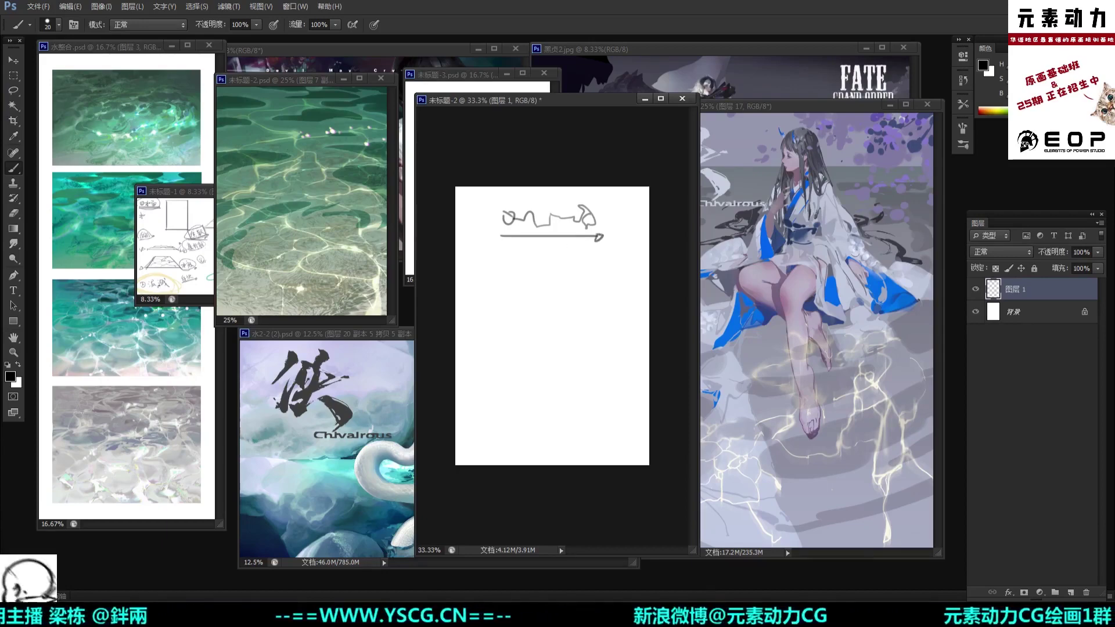
pyautogui.moveTo(496, 300); pyautogui.dragTo(641, 251)
pyautogui.hotkey('ctrl', 'z')
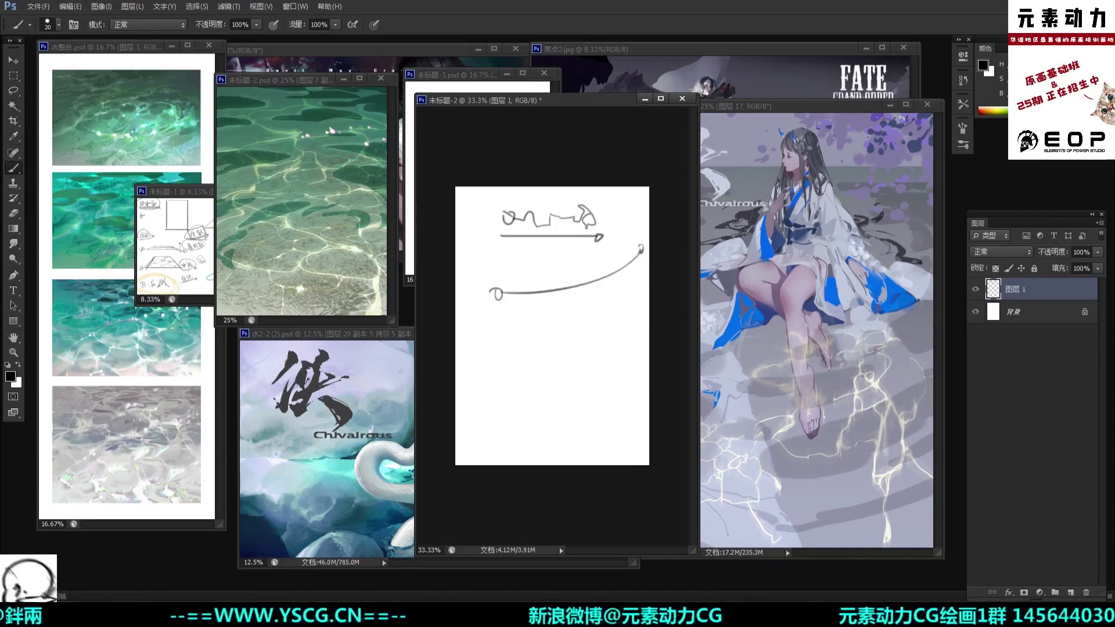
pyautogui.moveTo(525, 327)
pyautogui.mouseDown()
pyautogui.moveTo(495, 339)
pyautogui.moveTo(509, 341)
pyautogui.mouseUp()
pyautogui.hotkey('ctrl', 'z')
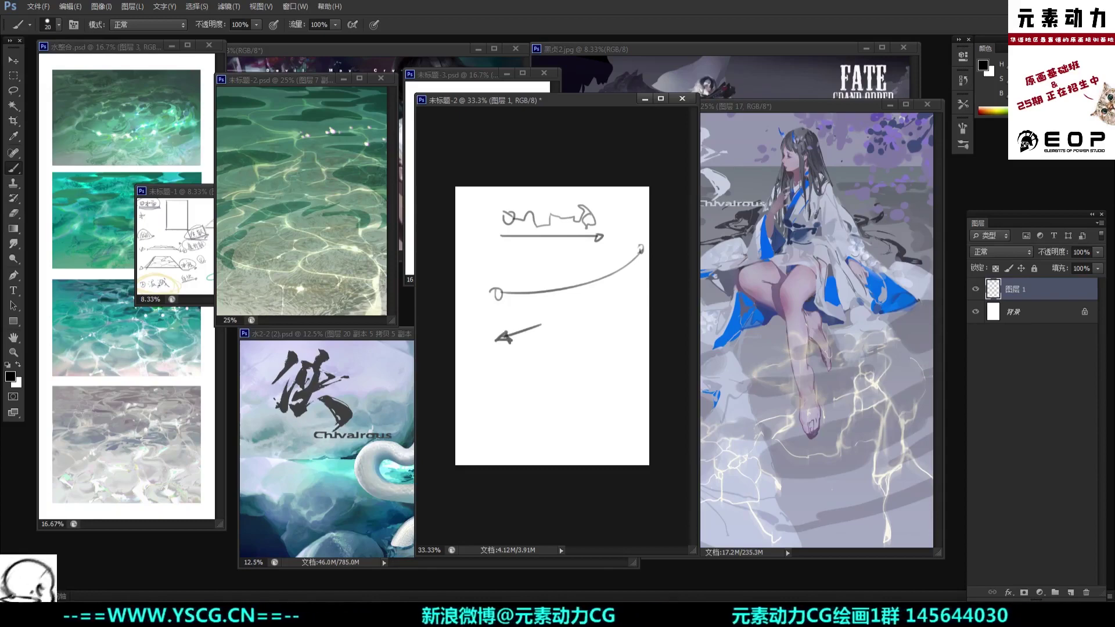
pyautogui.moveTo(638, 280)
pyautogui.mouseDown()
pyautogui.moveTo(647, 270)
pyautogui.moveTo(617, 294)
pyautogui.mouseUp()
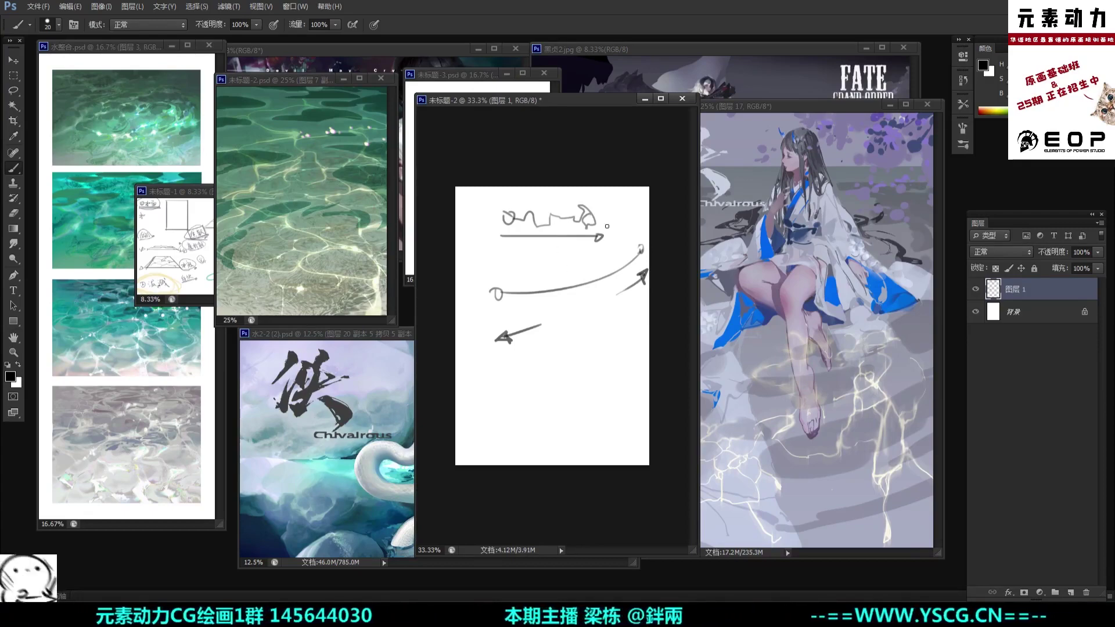
# Step: Lasso all the demonstration marks, delete them from the layer and deselect
pyautogui.press('l')
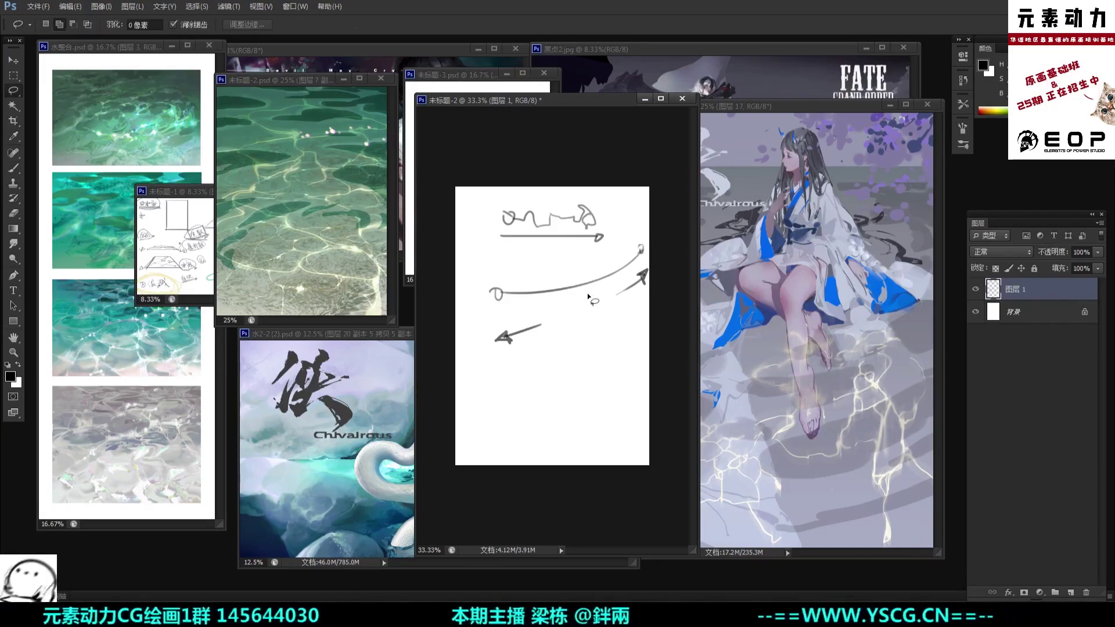
pyautogui.moveTo(586, 380)
pyautogui.mouseDown()
pyautogui.moveTo(659, 217)
pyautogui.moveTo(443, 363)
pyautogui.moveTo(584, 380)
pyautogui.mouseUp()
pyautogui.press('Delete')
pyautogui.hotkey('ctrl', 'd')
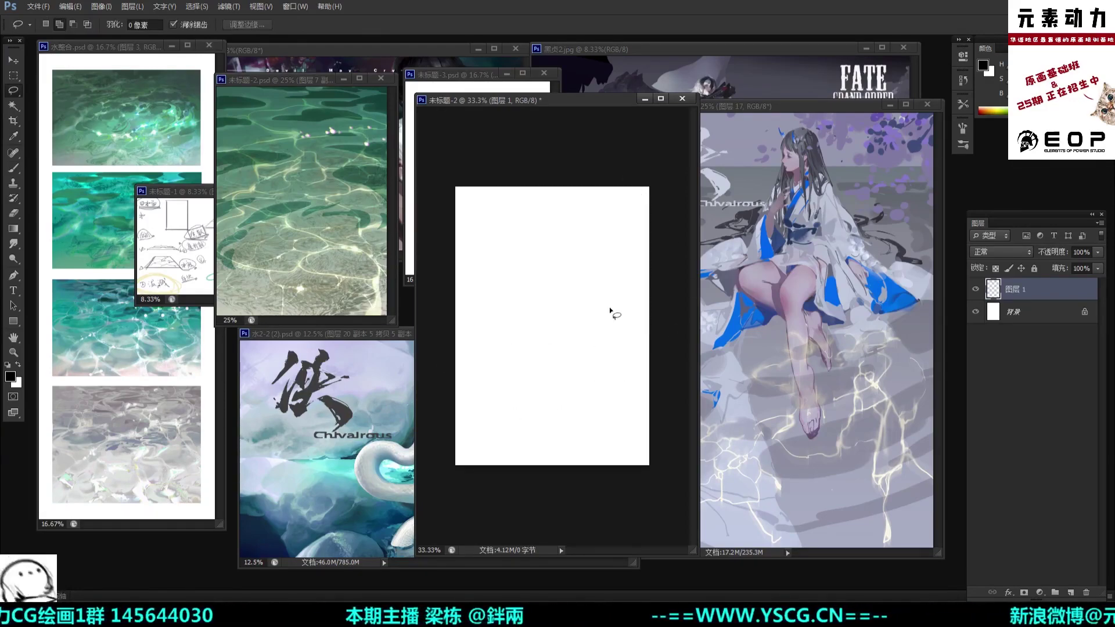
# Step: Sketch the rough outline of a figure's head with a topknot and hair tufts in the upper middle of the canvas with the Brush
pyautogui.press('b')
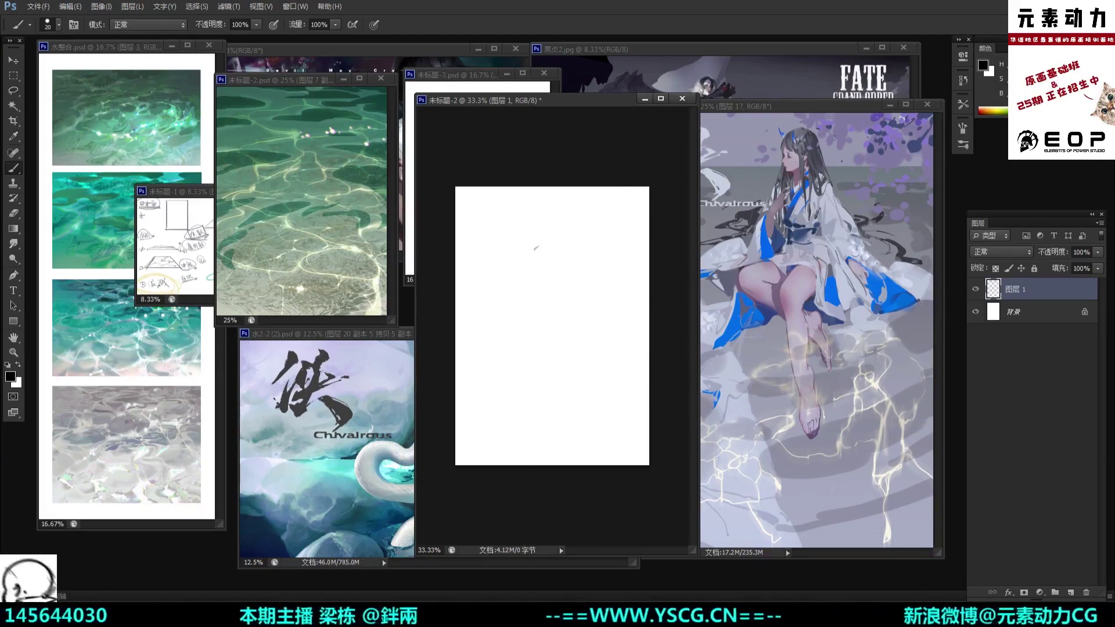
pyautogui.moveTo(537, 254); pyautogui.dragTo(528, 261)
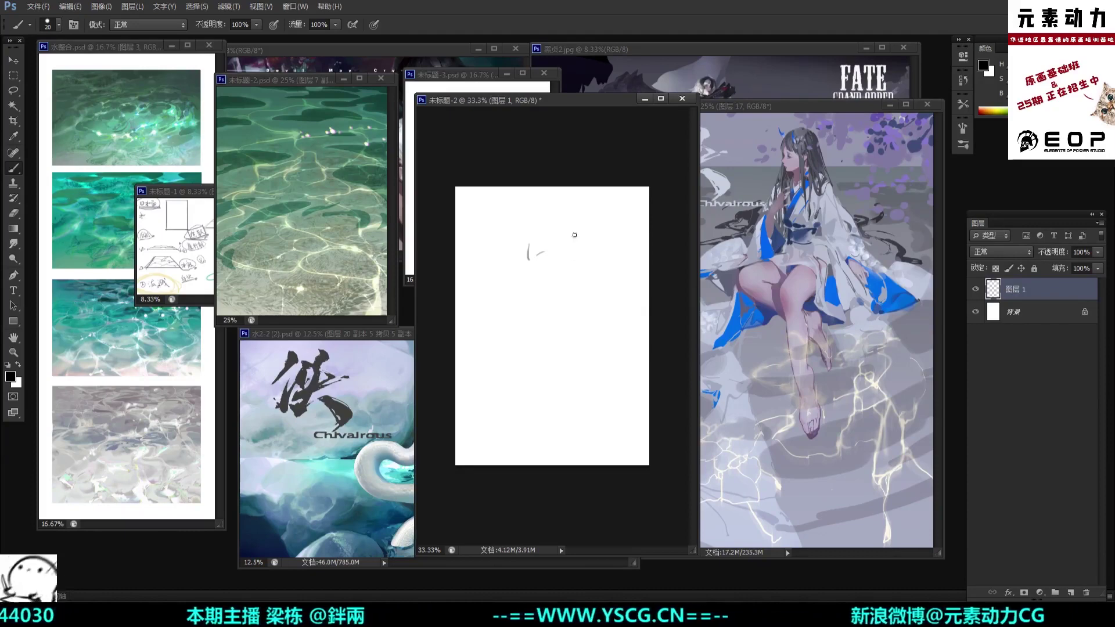
pyautogui.hotkey('ctrl', 'alt', 'z')
pyautogui.hotkey('ctrl', 'alt', 'z')
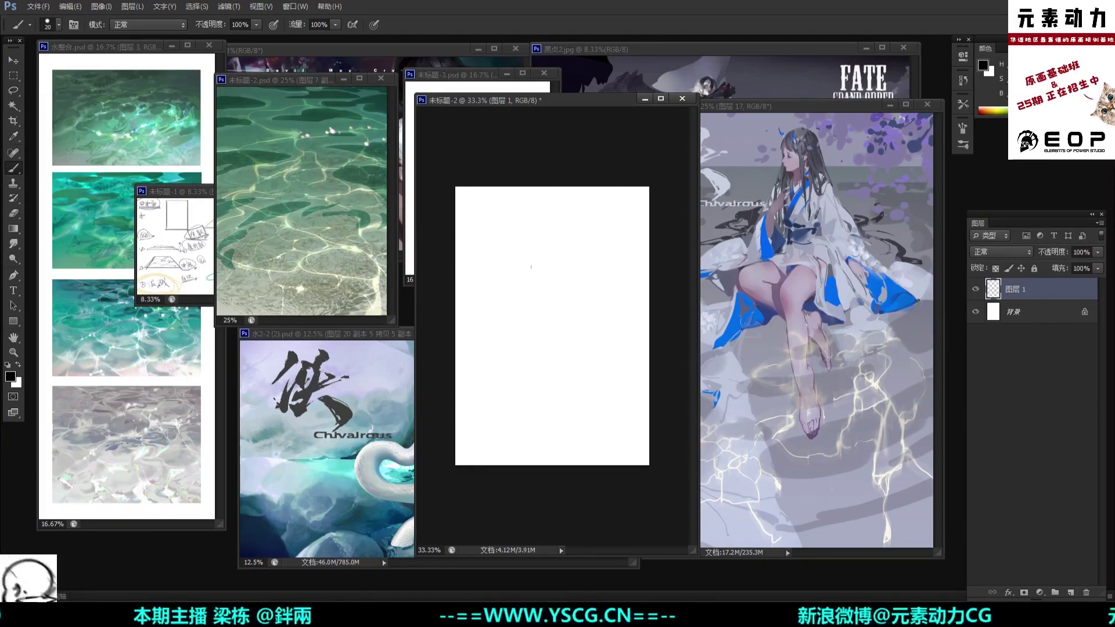
pyautogui.moveTo(537, 245)
pyautogui.mouseDown()
pyautogui.moveTo(541, 234)
pyautogui.moveTo(548, 246)
pyautogui.moveTo(543, 222)
pyautogui.moveTo(556, 242)
pyautogui.moveTo(550, 213)
pyautogui.moveTo(581, 258)
pyautogui.moveTo(563, 291)
pyautogui.moveTo(555, 285)
pyautogui.mouseUp()
pyautogui.hotkey('ctrl', 'z')
pyautogui.moveTo(542, 280)
pyautogui.mouseDown()
pyautogui.moveTo(526, 268)
pyautogui.moveTo(573, 231)
pyautogui.moveTo(534, 269)
pyautogui.moveTo(531, 300)
pyautogui.mouseUp()
pyautogui.hotkey('ctrl', 'z')
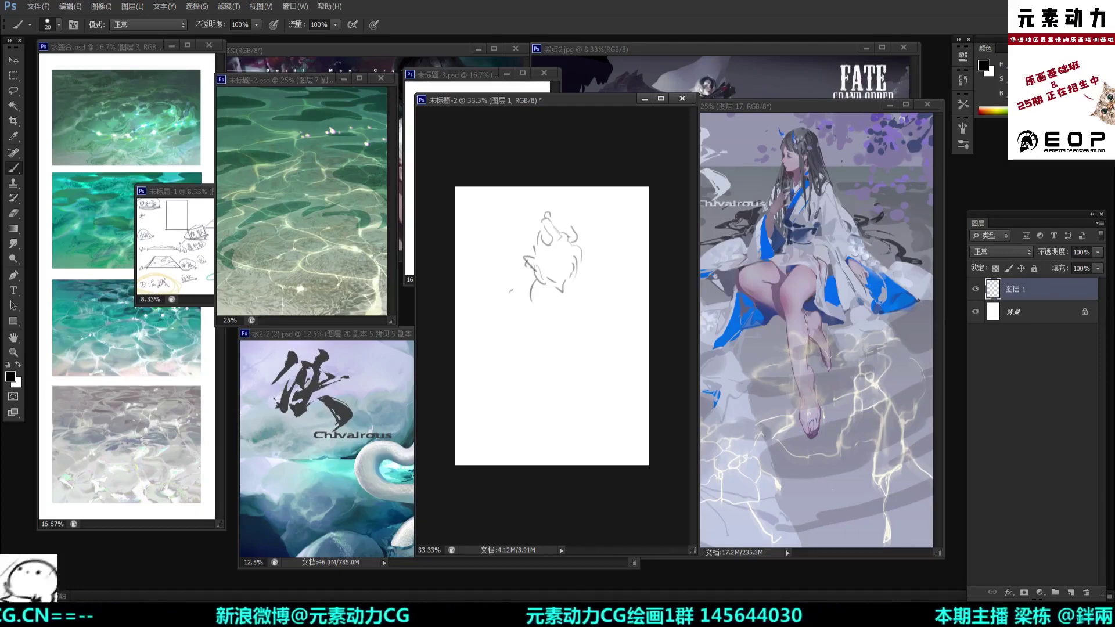
# Step: Sketch a long body curve below the head and loose, pointed shapes flanking the figure on both sides
pyautogui.moveTo(610, 266); pyautogui.dragTo(566, 334)
pyautogui.moveTo(623, 247)
pyautogui.mouseDown()
pyautogui.moveTo(633, 229)
pyautogui.moveTo(630, 239)
pyautogui.mouseUp()
pyautogui.moveTo(632, 249)
pyautogui.mouseDown()
pyautogui.moveTo(631, 259)
pyautogui.moveTo(622, 247)
pyautogui.moveTo(641, 284)
pyautogui.moveTo(646, 259)
pyautogui.moveTo(618, 299)
pyautogui.moveTo(635, 293)
pyautogui.mouseUp()
pyautogui.moveTo(482, 308); pyautogui.dragTo(504, 320)
pyautogui.moveTo(468, 267)
pyautogui.mouseDown()
pyautogui.moveTo(481, 266)
pyautogui.moveTo(521, 321)
pyautogui.mouseUp()
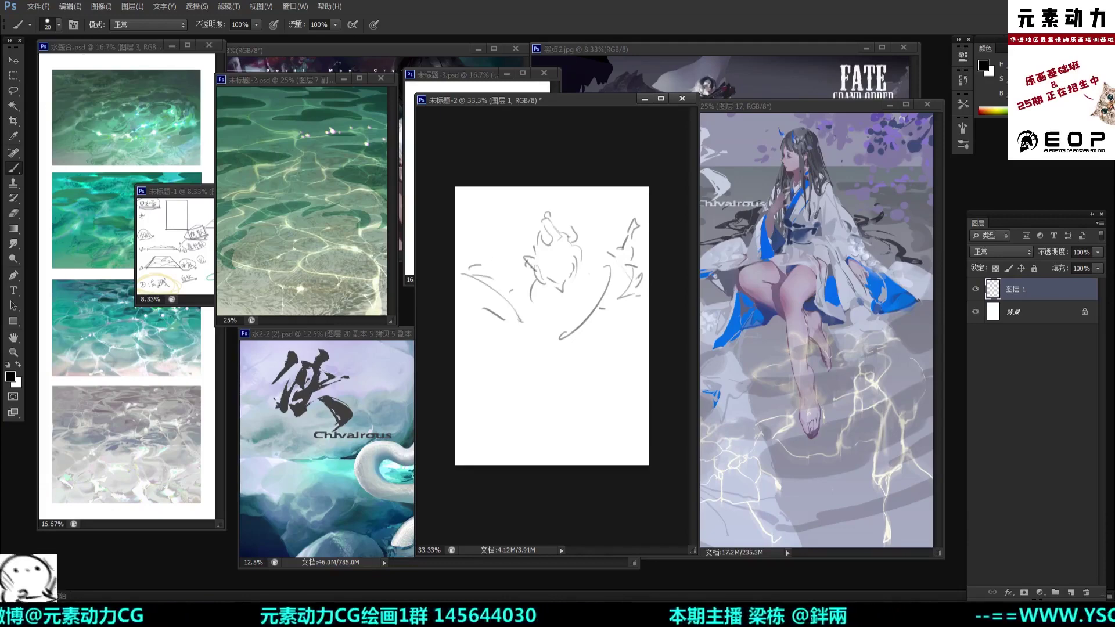
pyautogui.hotkey('ctrl', 'z')
pyautogui.moveTo(472, 279)
pyautogui.mouseDown()
pyautogui.moveTo(517, 324)
pyautogui.moveTo(498, 295)
pyautogui.mouseUp()
pyautogui.moveTo(492, 254)
pyautogui.mouseDown()
pyautogui.moveTo(484, 264)
pyautogui.moveTo(494, 252)
pyautogui.mouseUp()
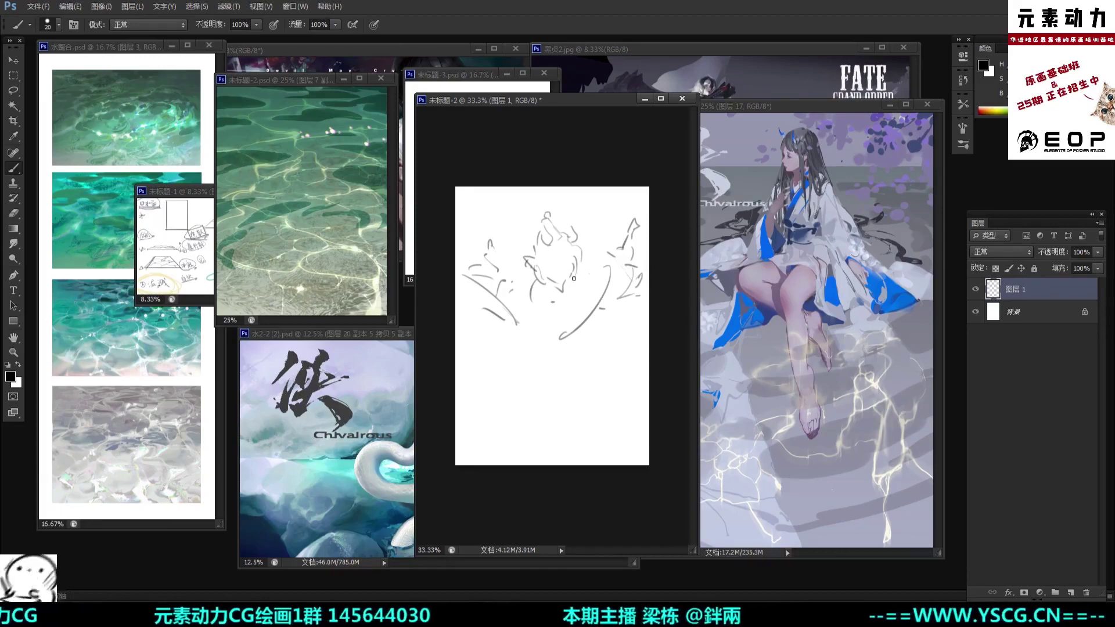
# Step: Lasso the chin lines inside the figure's face, delete them and deselect
pyautogui.press('l')
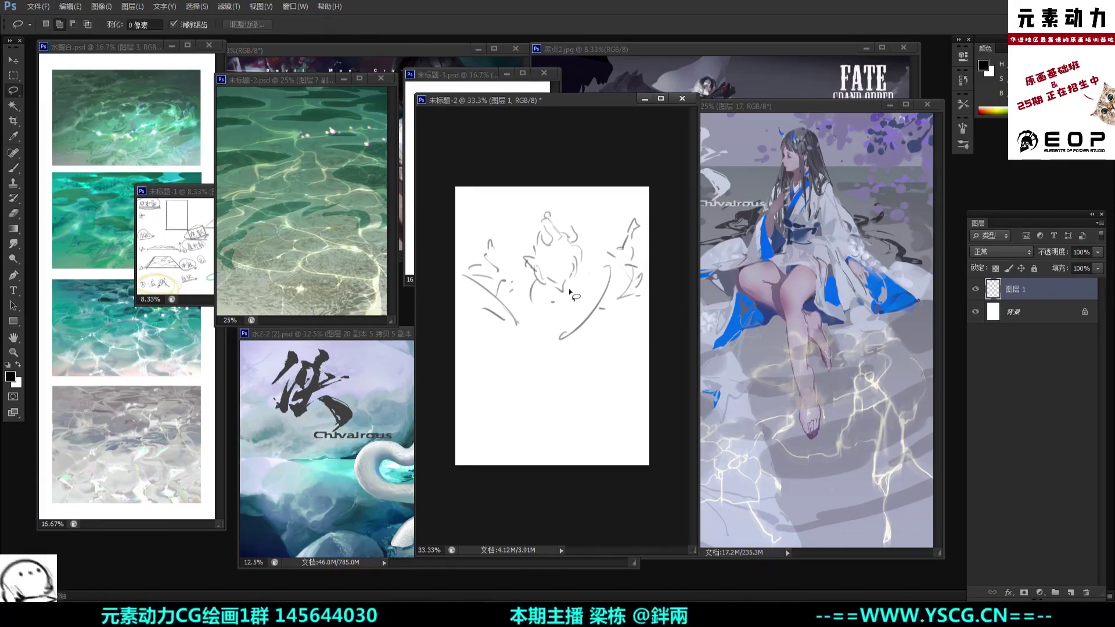
pyautogui.moveTo(570, 281); pyautogui.dragTo(569, 295)
pyautogui.press('Delete')
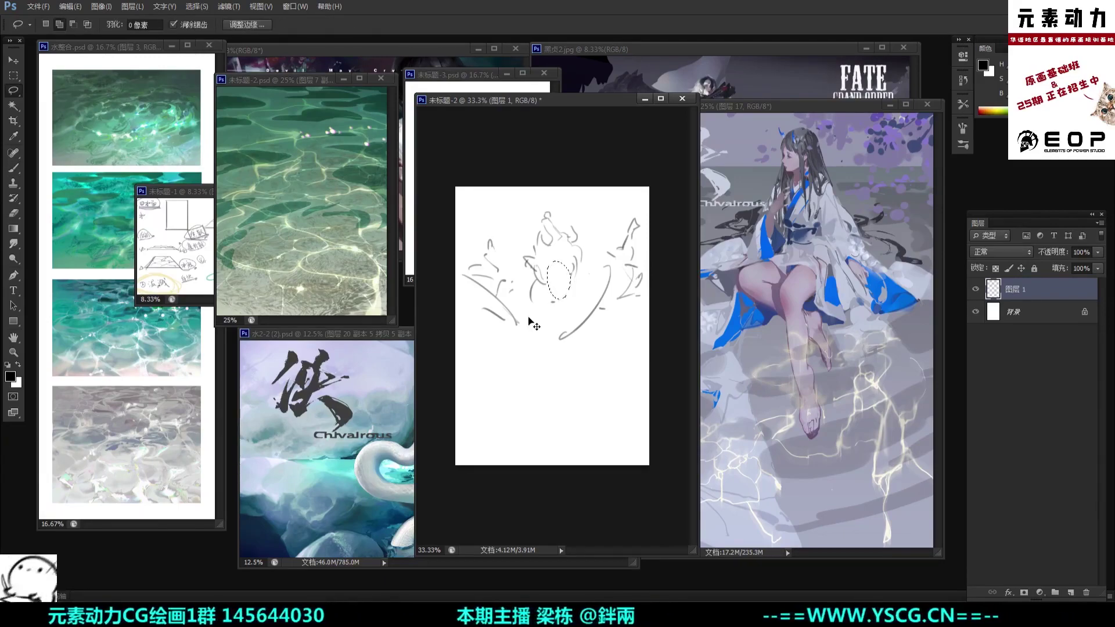
pyautogui.hotkey('ctrl', 'd')
# Step: Redraw the figure's jaw line and add curved strokes for the body beneath the head with the Brush
pyautogui.press('b')
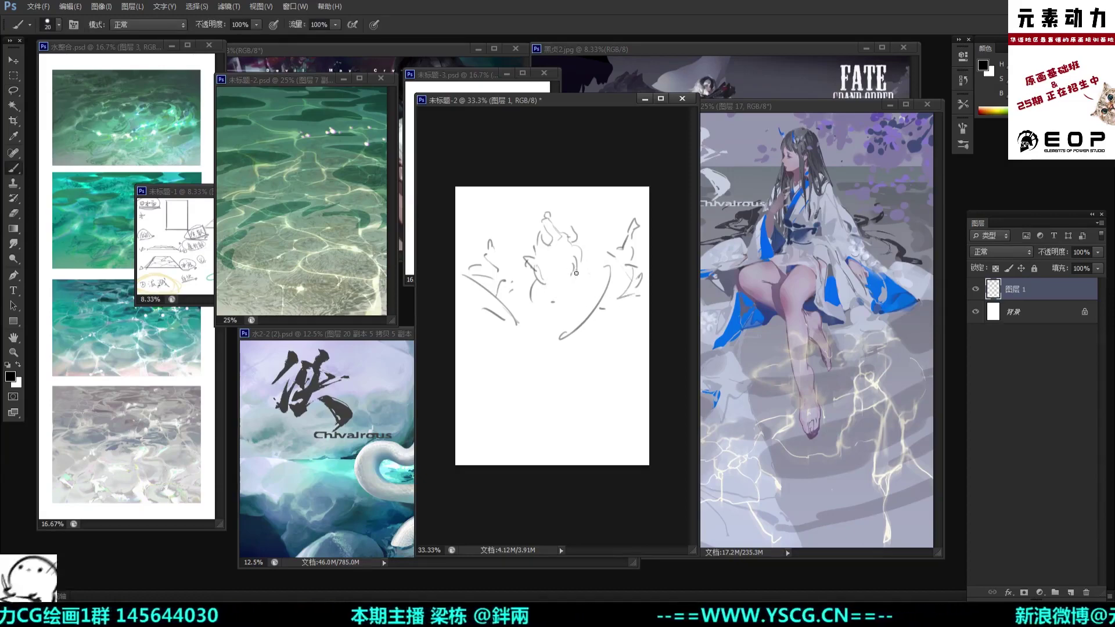
pyautogui.moveTo(575, 282)
pyautogui.mouseDown()
pyautogui.moveTo(555, 295)
pyautogui.moveTo(540, 270)
pyautogui.moveTo(551, 329)
pyautogui.mouseUp()
pyautogui.hotkey('ctrl', 'z')
pyautogui.moveTo(531, 287)
pyautogui.mouseDown()
pyautogui.moveTo(546, 347)
pyautogui.moveTo(548, 332)
pyautogui.moveTo(558, 345)
pyautogui.mouseUp()
pyautogui.hotkey('ctrl', 'alt', 'z')
pyautogui.hotkey('ctrl', 'alt', 'z')
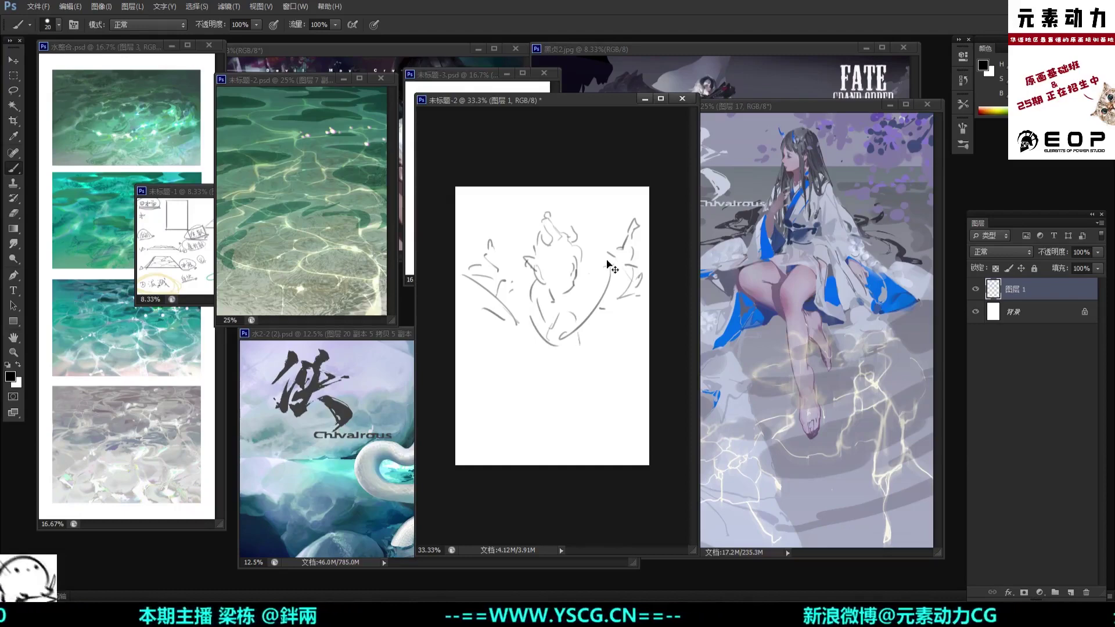
# Step: Free-transform the whole sketch: rotate it 10.26° clockwise, scale it to 96.79% and move it lower on the canvas
pyautogui.hotkey('ctrl', 't')
pyautogui.moveTo(659, 189); pyautogui.dragTo(679, 218)
pyautogui.moveTo(619, 271)
pyautogui.mouseDown()
pyautogui.moveTo(620, 300)
pyautogui.moveTo(651, 271)
pyautogui.mouseUp()
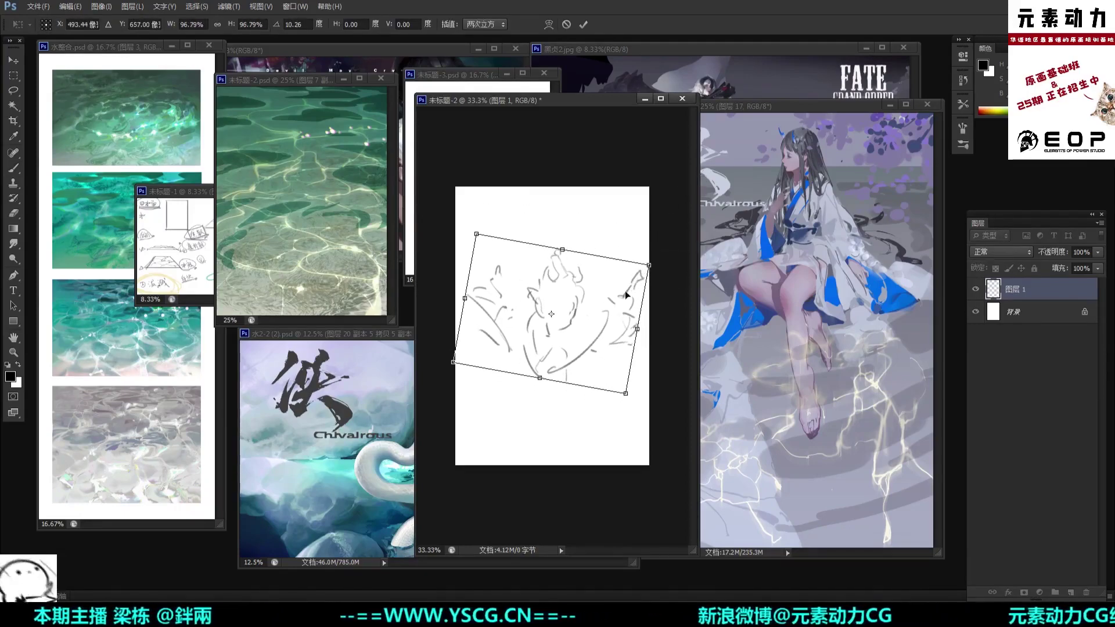
pyautogui.press('Escape')
# Step: Sketch a small rounded shape above the figure at the upper right and crossing lines for its lower body
pyautogui.moveTo(595, 219)
pyautogui.mouseDown()
pyautogui.moveTo(609, 230)
pyautogui.moveTo(595, 245)
pyautogui.moveTo(607, 256)
pyautogui.mouseUp()
pyautogui.moveTo(607, 244); pyautogui.dragTo(614, 233)
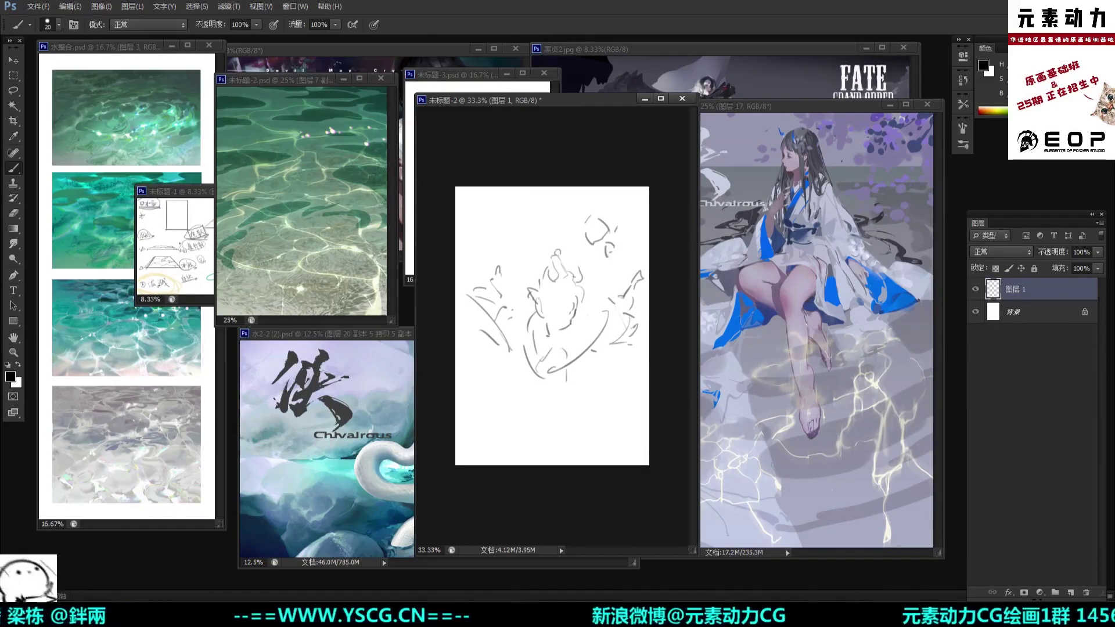
pyautogui.moveTo(549, 340)
pyautogui.mouseDown()
pyautogui.moveTo(559, 349)
pyautogui.moveTo(549, 379)
pyautogui.moveTo(565, 343)
pyautogui.moveTo(572, 381)
pyautogui.mouseUp()
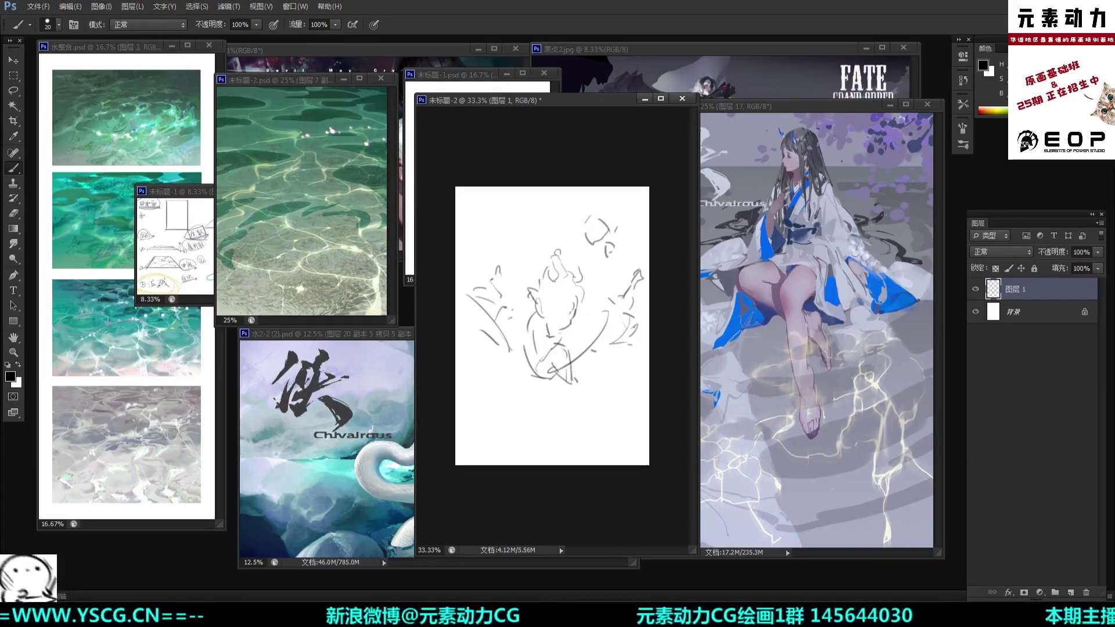
pyautogui.moveTo(579, 377); pyautogui.dragTo(581, 386)
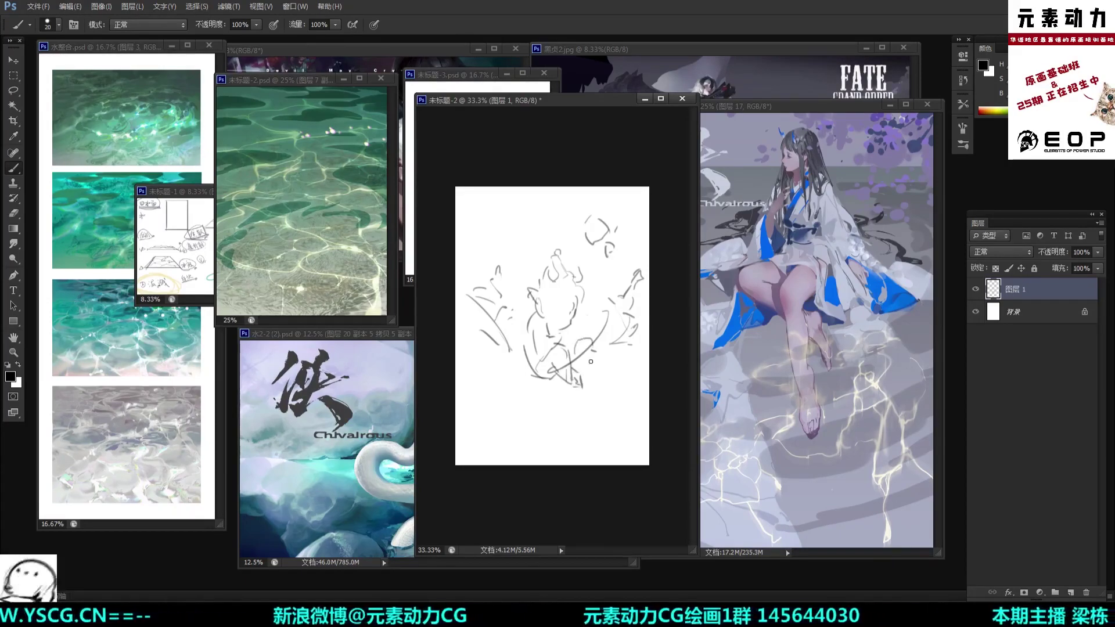
pyautogui.moveTo(587, 338); pyautogui.dragTo(586, 369)
pyautogui.hotkey('ctrl', 'z')
pyautogui.hotkey('ctrl', 'z')
pyautogui.hotkey('ctrl', 'z')
pyautogui.hotkey('ctrl', 'z')
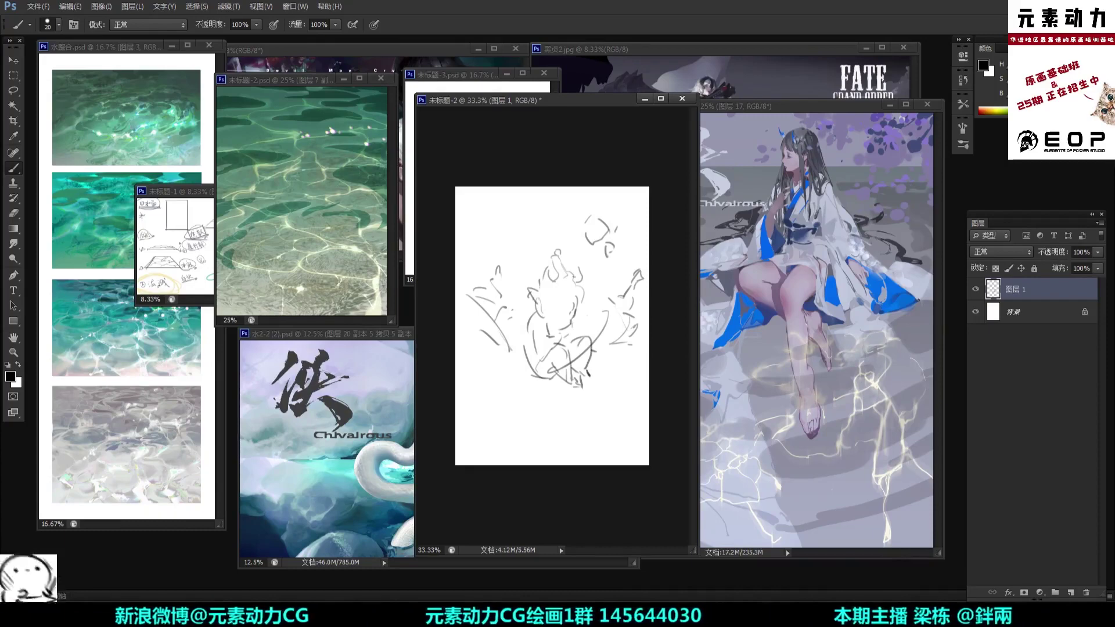
# Step: Sketch jagged, pointed shapes to the left of the figure's lower body and refine the body's left contour
pyautogui.moveTo(527, 330); pyautogui.dragTo(530, 365)
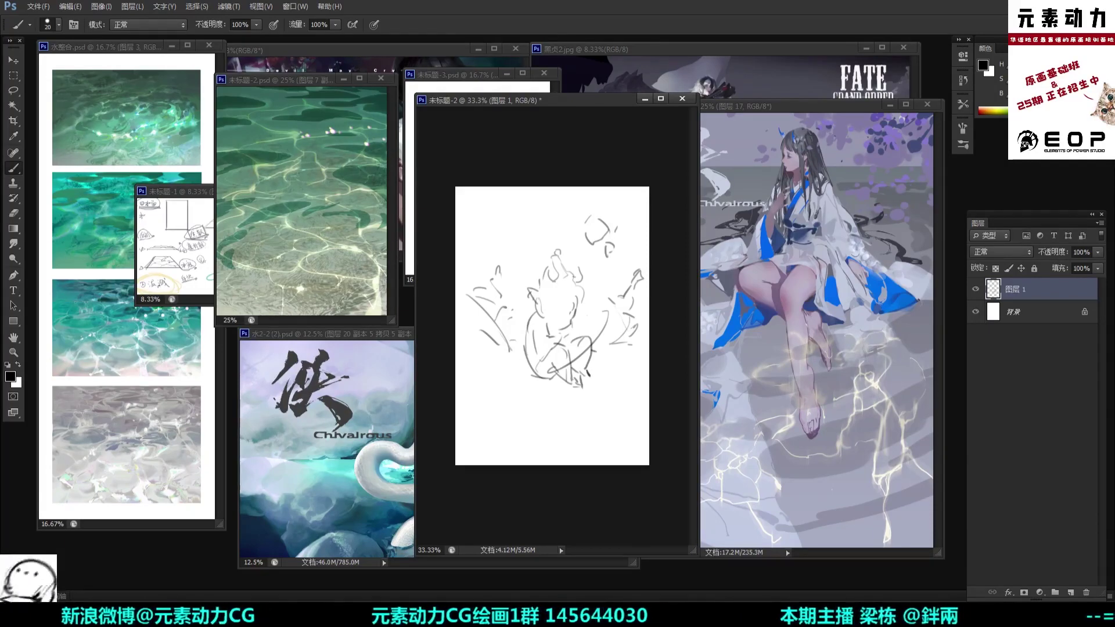
pyautogui.hotkey('ctrl', 'z')
pyautogui.moveTo(488, 334)
pyautogui.mouseDown()
pyautogui.moveTo(515, 359)
pyautogui.moveTo(487, 337)
pyautogui.moveTo(501, 360)
pyautogui.moveTo(488, 361)
pyautogui.moveTo(525, 368)
pyautogui.moveTo(519, 358)
pyautogui.moveTo(479, 366)
pyautogui.mouseUp()
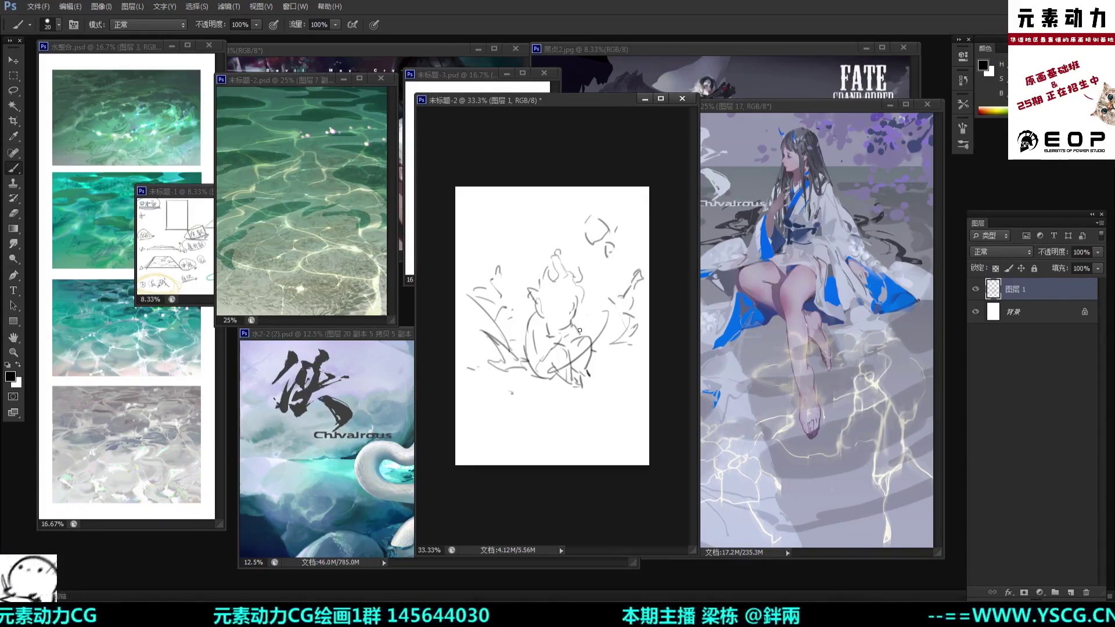
pyautogui.moveTo(526, 332)
pyautogui.mouseDown()
pyautogui.moveTo(533, 360)
pyautogui.moveTo(563, 376)
pyautogui.mouseUp()
pyautogui.hotkey('ctrl', 'z')
pyautogui.hotkey('ctrl', 'z')
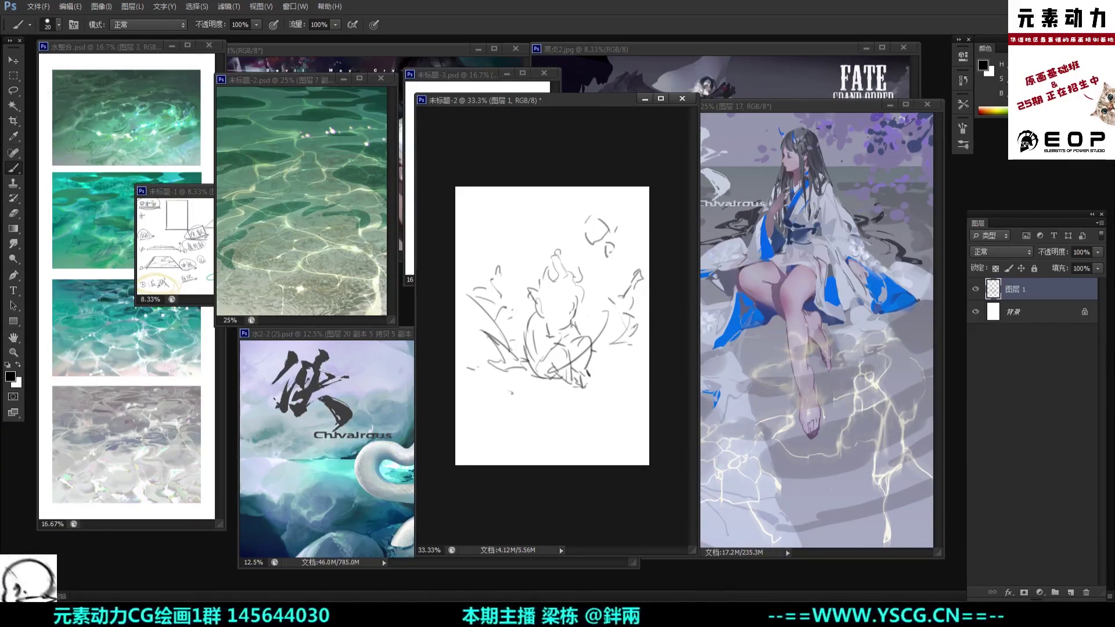
# Step: Sketch a small cluster of rounded shapes above the jagged strokes to the left of the figure
pyautogui.moveTo(478, 259)
pyautogui.mouseDown()
pyautogui.moveTo(488, 273)
pyautogui.moveTo(492, 261)
pyautogui.moveTo(471, 271)
pyautogui.mouseUp()
pyautogui.hotkey('ctrl', 'z')
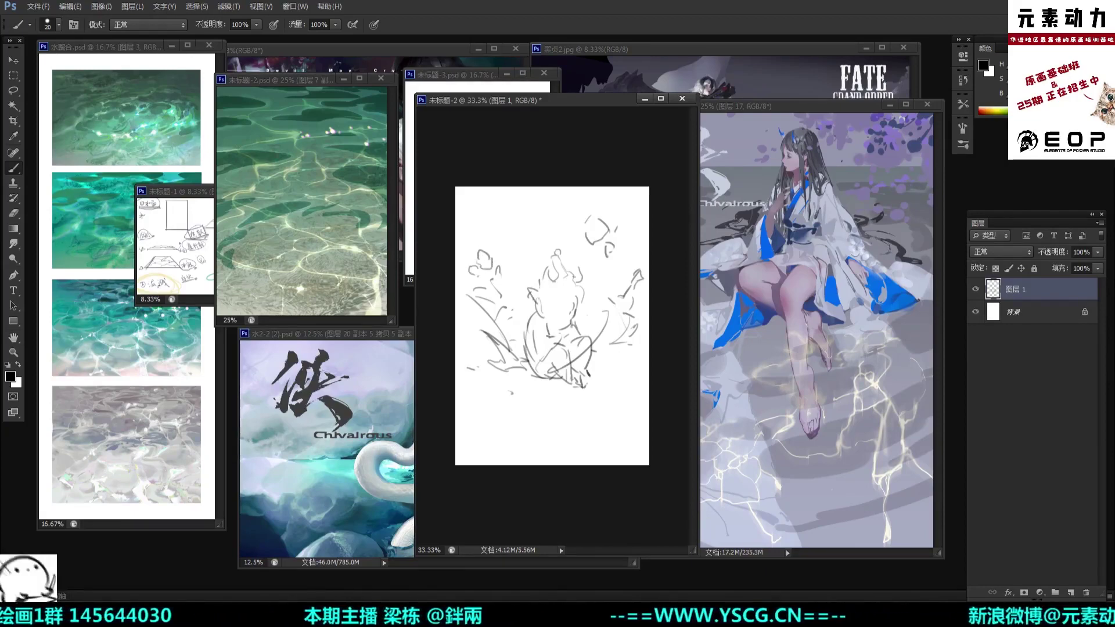
pyautogui.moveTo(534, 200); pyautogui.dragTo(563, 209)
pyautogui.hotkey('ctrl', 'z')
pyautogui.hotkey('ctrl', 'z')
pyautogui.moveTo(546, 215); pyautogui.dragTo(553, 221)
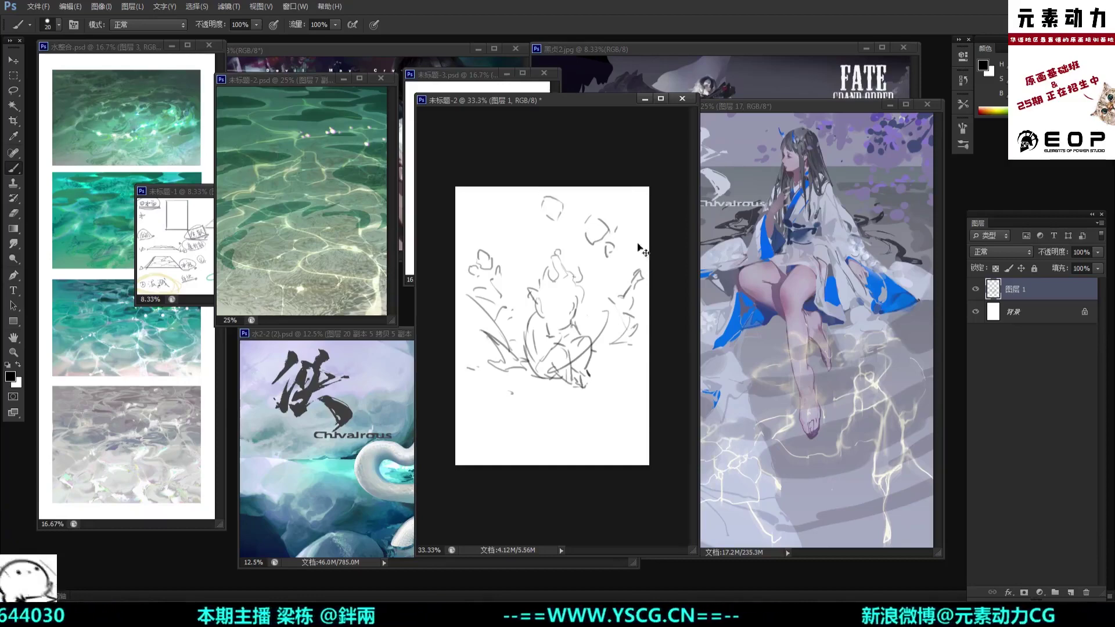
pyautogui.hotkey('ctrl', 'z')
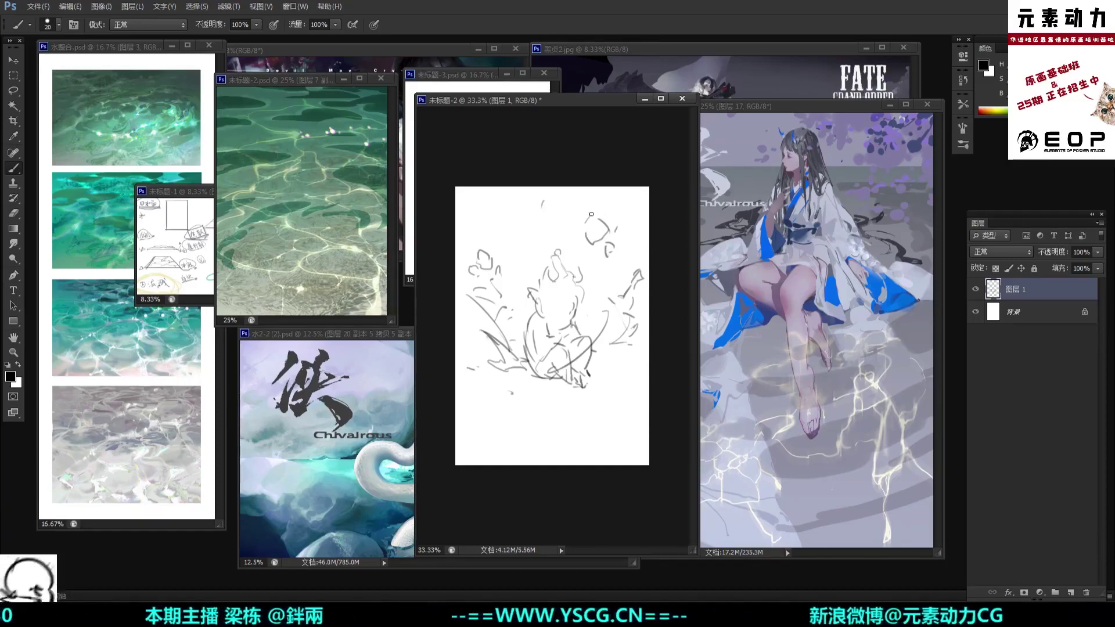
# Step: Redraw the rounded shape at the upper right with small fragments around it, and add fragments left of the figure's head
pyautogui.moveTo(590, 217)
pyautogui.mouseDown()
pyautogui.moveTo(611, 213)
pyautogui.moveTo(632, 240)
pyautogui.mouseUp()
pyautogui.hotkey('ctrl', 'z')
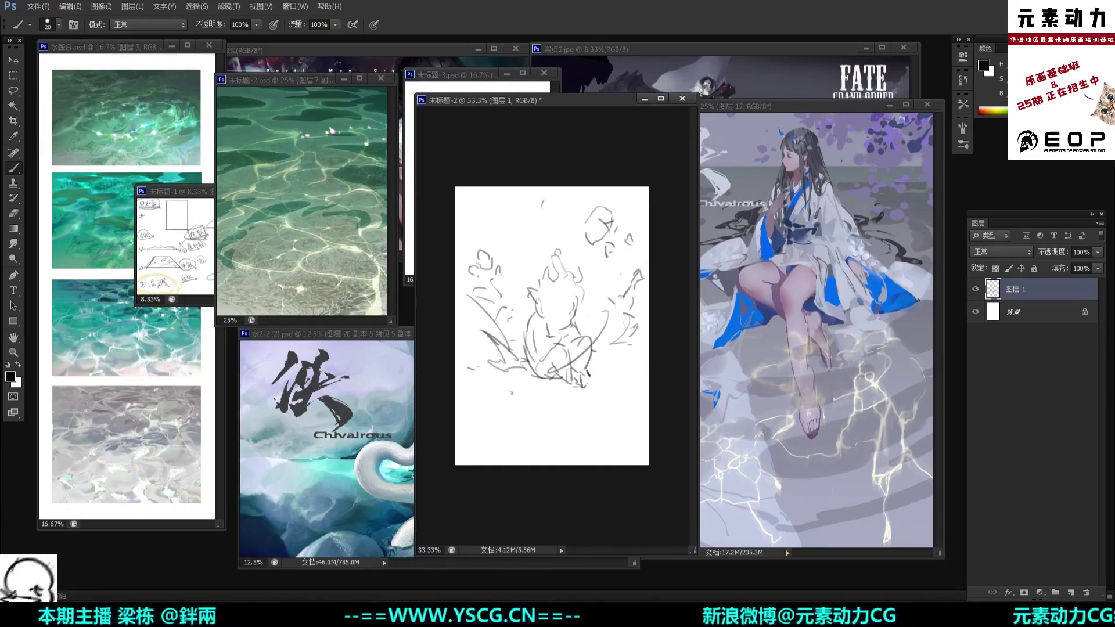
pyautogui.moveTo(513, 258)
pyautogui.mouseDown()
pyautogui.moveTo(530, 283)
pyautogui.moveTo(525, 251)
pyautogui.mouseUp()
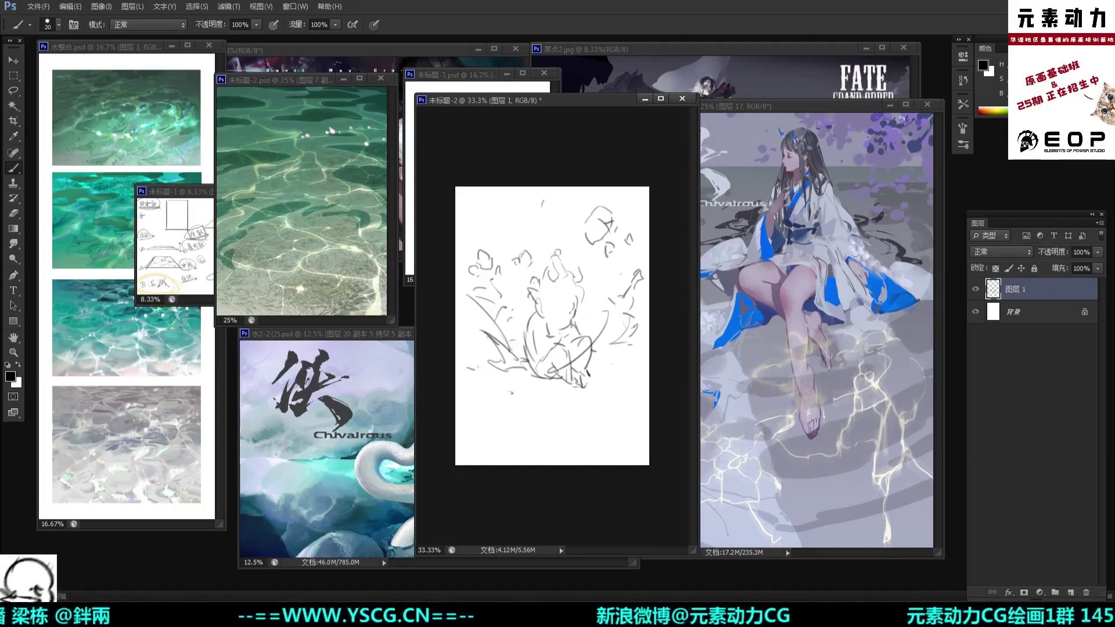
# Step: Sketch flame-like hair strokes around the figure's head and adjust the strokes on its right side with Free Transform
pyautogui.moveTo(532, 288)
pyautogui.mouseDown()
pyautogui.moveTo(540, 257)
pyautogui.moveTo(551, 267)
pyautogui.moveTo(550, 241)
pyautogui.mouseUp()
pyautogui.moveTo(559, 259); pyautogui.dragTo(559, 244)
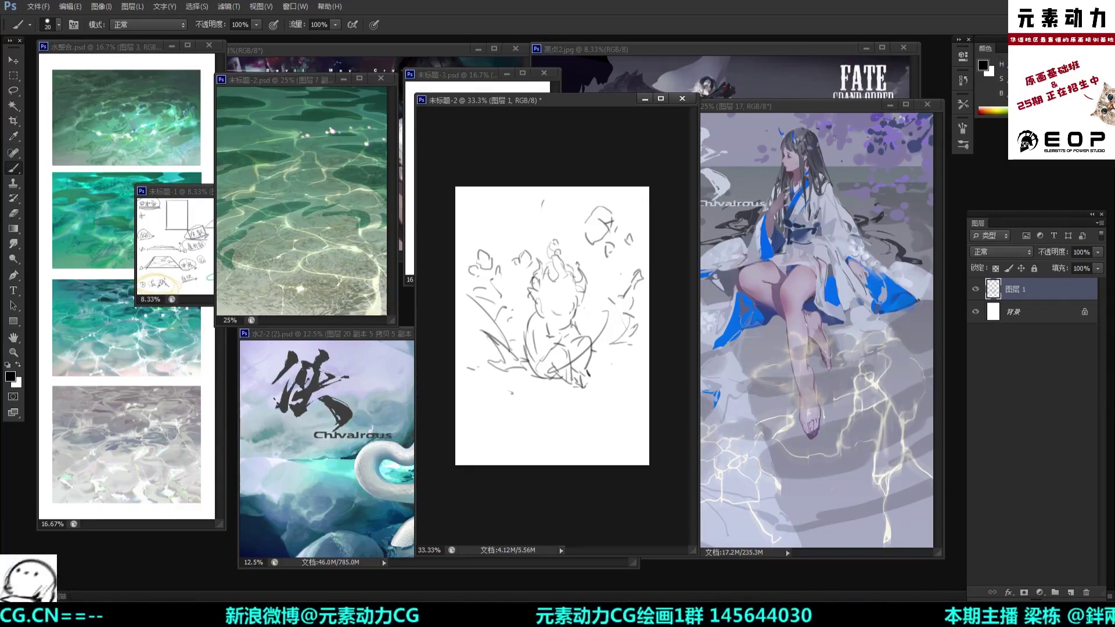
pyautogui.press('l')
pyautogui.moveTo(576, 255)
pyautogui.mouseDown()
pyautogui.moveTo(583, 293)
pyautogui.moveTo(595, 278)
pyautogui.mouseUp()
pyautogui.hotkey('ctrl', 't')
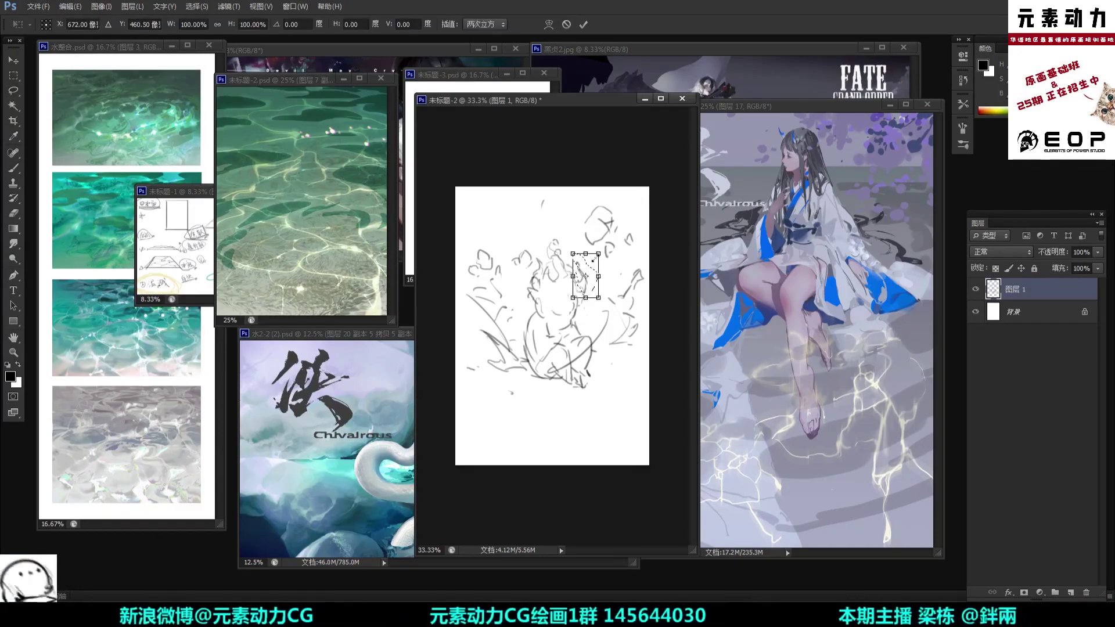
pyautogui.press('Return')
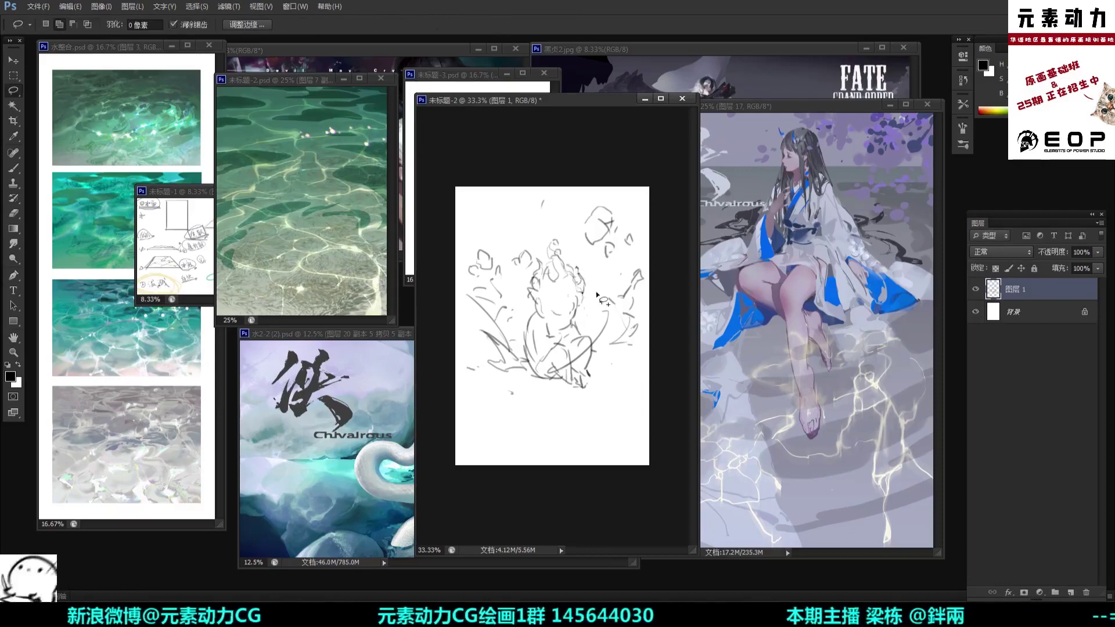
# Step: Draw a rounded shape over the jagged strokes left of the figure and delete the overlapping sketch lines with a Lasso selection
pyautogui.press('b')
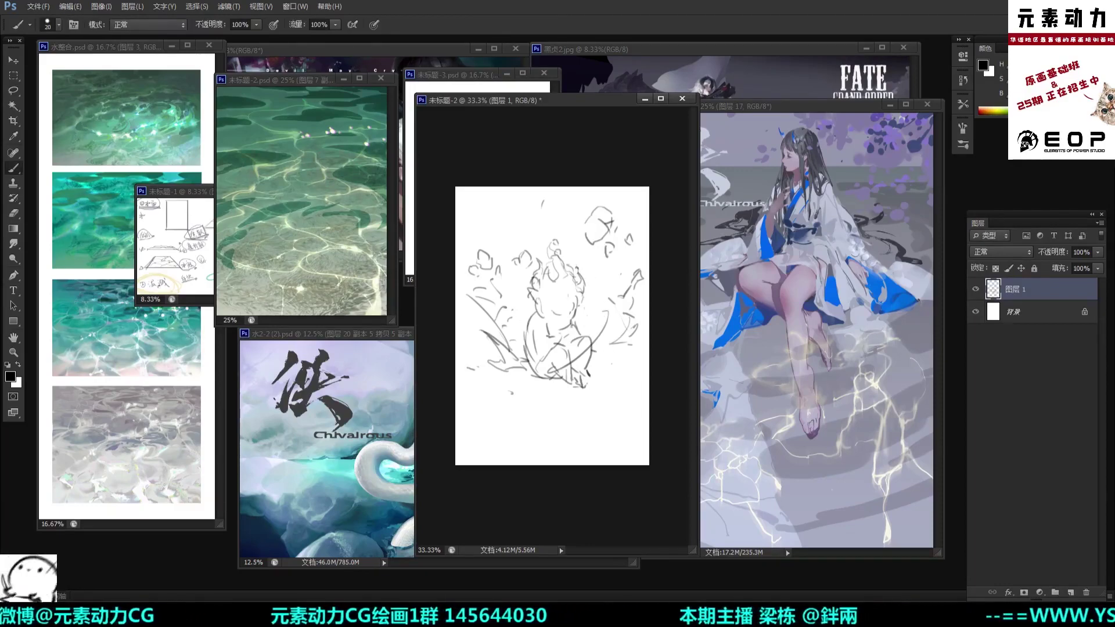
pyautogui.moveTo(470, 305)
pyautogui.mouseDown()
pyautogui.moveTo(477, 323)
pyautogui.moveTo(493, 326)
pyautogui.moveTo(497, 315)
pyautogui.moveTo(484, 324)
pyautogui.moveTo(499, 343)
pyautogui.moveTo(480, 300)
pyautogui.moveTo(486, 318)
pyautogui.moveTo(463, 295)
pyautogui.moveTo(507, 310)
pyautogui.moveTo(498, 333)
pyautogui.moveTo(518, 321)
pyautogui.moveTo(514, 303)
pyautogui.mouseUp()
pyautogui.hotkey('ctrl', 'z')
pyautogui.hotkey('ctrl', 'z')
pyautogui.press('l')
pyautogui.press('Delete')
pyautogui.hotkey('ctrl', 'd')
pyautogui.hotkey('ctrl', 'd')
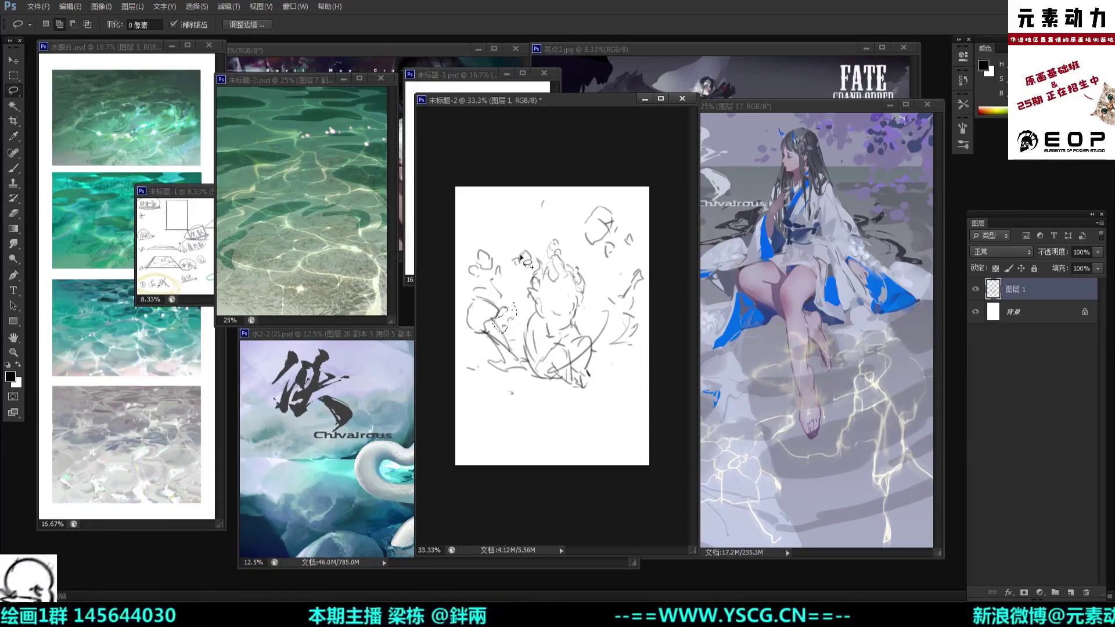
pyautogui.hotkey('ctrl', 'd')
# Step: Brush connecting strokes between the left shape and the figure, and sketch a curved line with a small jagged shape beneath the figure
pyautogui.press('b')
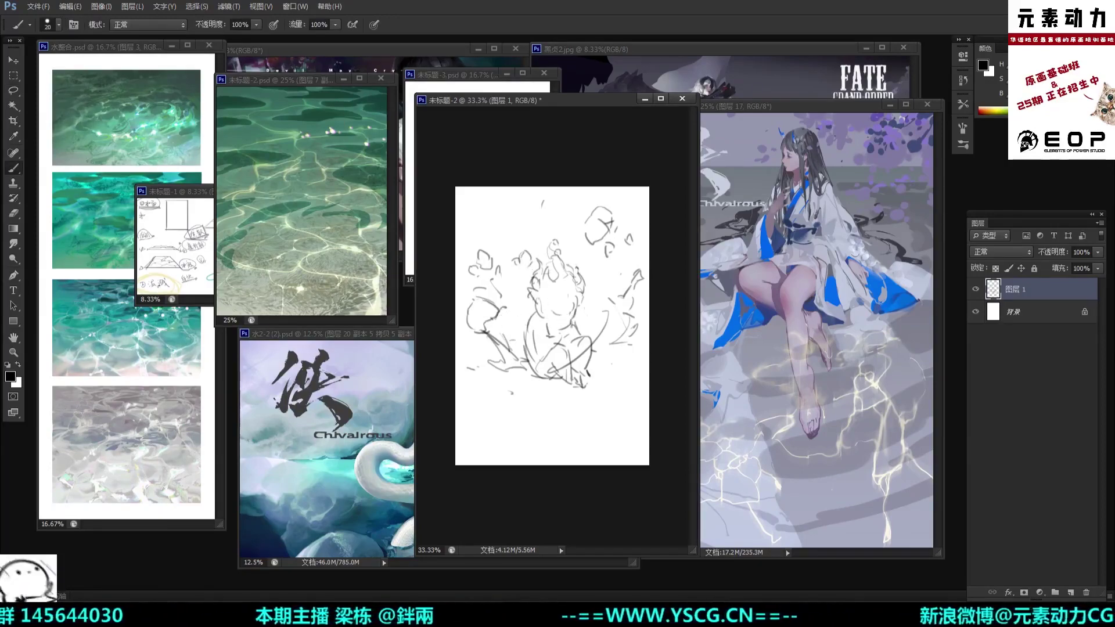
pyautogui.moveTo(502, 342)
pyautogui.mouseDown()
pyautogui.moveTo(521, 329)
pyautogui.moveTo(523, 340)
pyautogui.mouseUp()
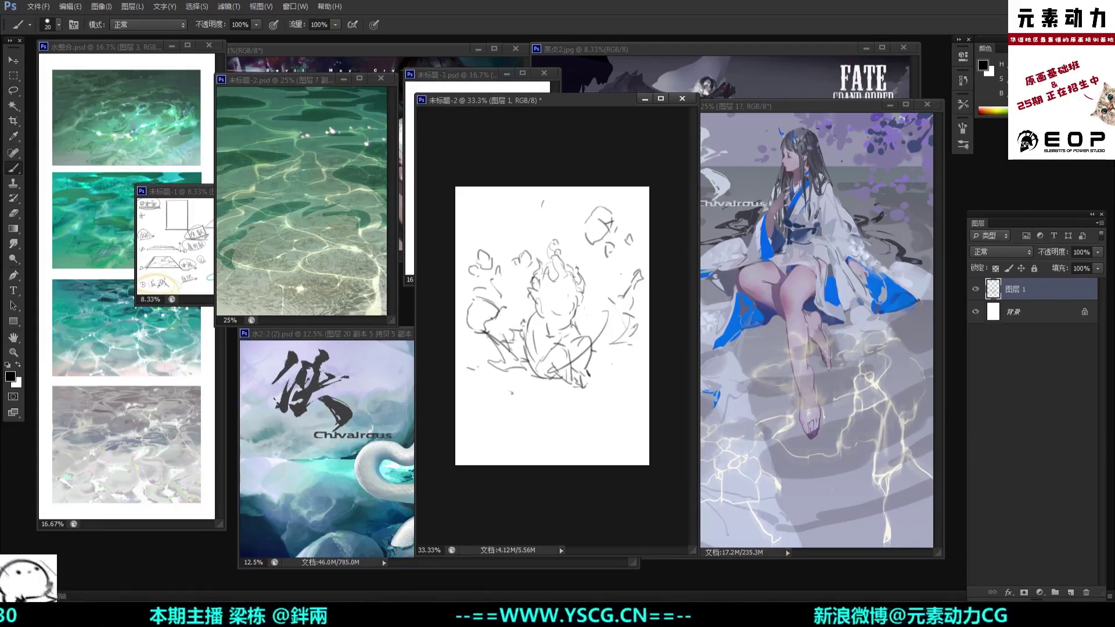
pyautogui.hotkey('ctrl', 'alt', 'z')
pyautogui.moveTo(540, 404)
pyautogui.mouseDown()
pyautogui.moveTo(586, 399)
pyautogui.moveTo(575, 414)
pyautogui.mouseUp()
pyautogui.hotkey('ctrl', 'alt', 'z')
pyautogui.moveTo(555, 400)
pyautogui.mouseDown()
pyautogui.moveTo(591, 409)
pyautogui.moveTo(599, 387)
pyautogui.moveTo(610, 403)
pyautogui.moveTo(598, 411)
pyautogui.mouseUp()
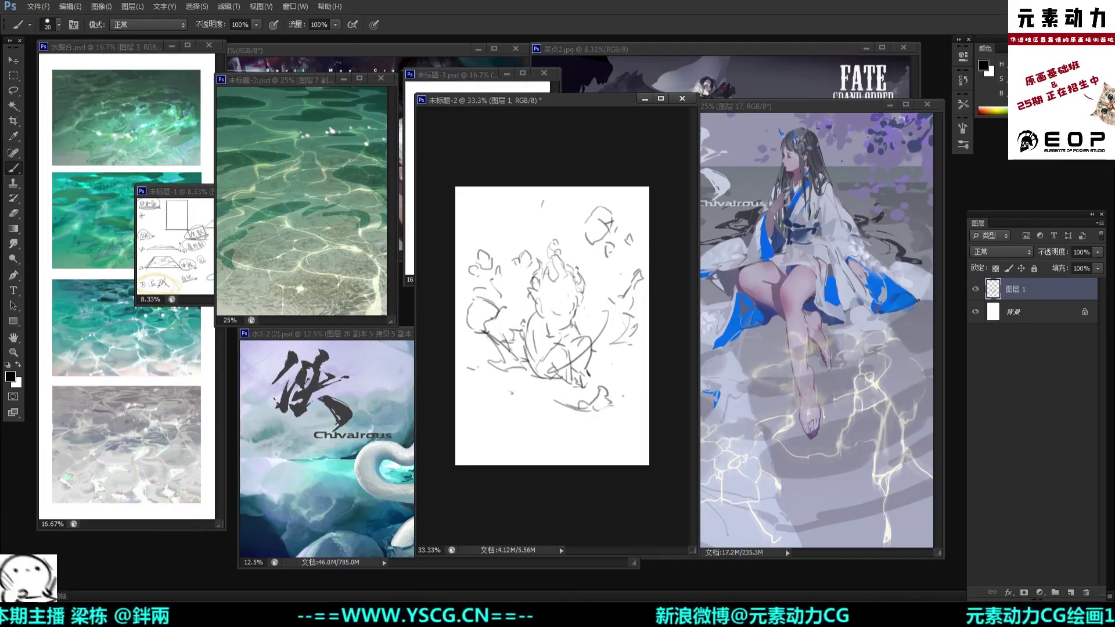
# Step: Draw long branch-like strokes rising to the right of the figure and strengthen the diagonal contour on its left
pyautogui.moveTo(620, 293); pyautogui.dragTo(583, 365)
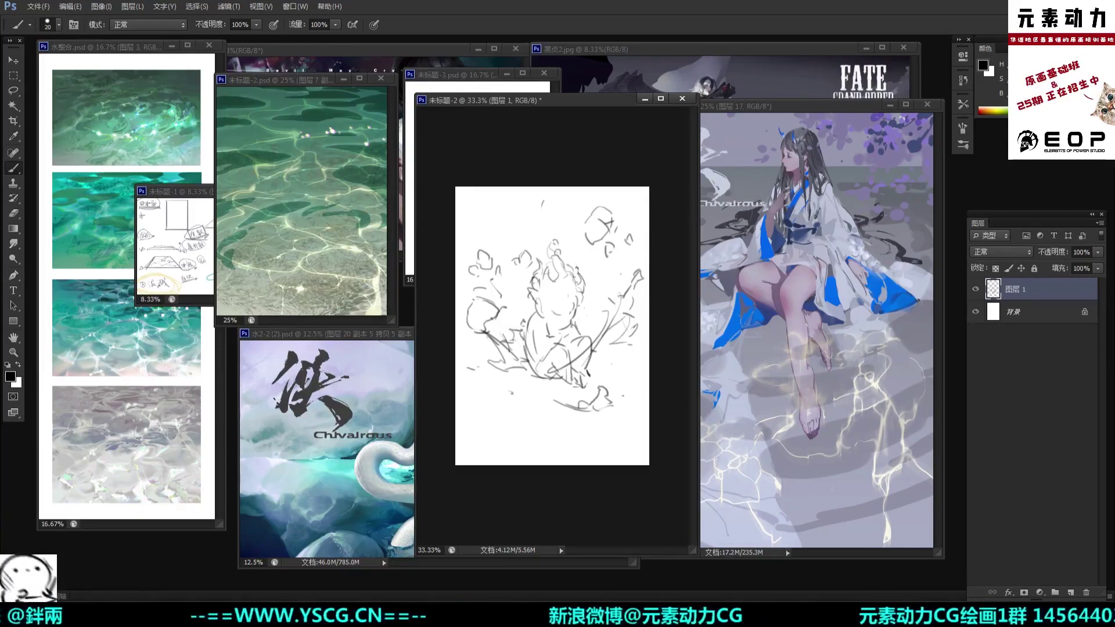
pyautogui.moveTo(614, 325)
pyautogui.mouseDown()
pyautogui.moveTo(638, 294)
pyautogui.moveTo(618, 289)
pyautogui.moveTo(625, 273)
pyautogui.moveTo(618, 295)
pyautogui.mouseUp()
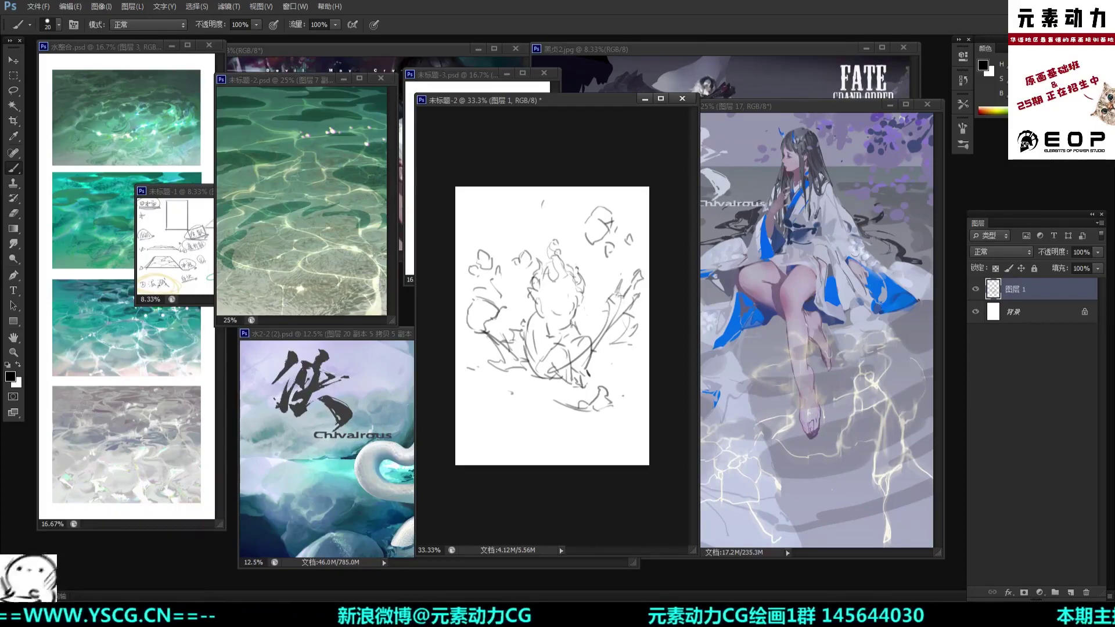
pyautogui.moveTo(468, 328); pyautogui.dragTo(530, 371)
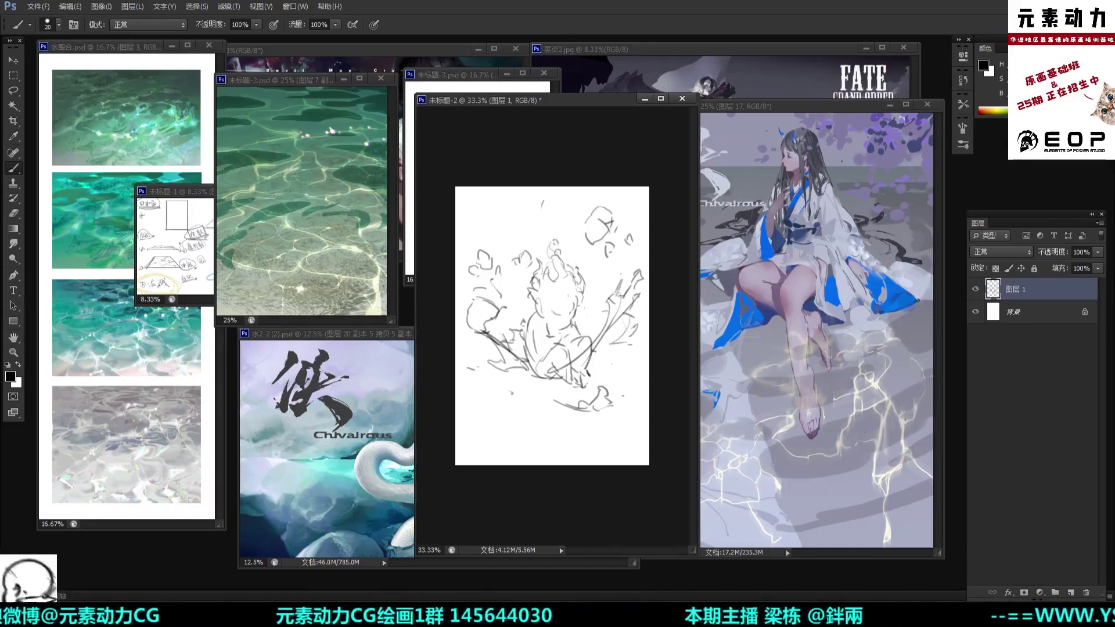
# Step: Lasso the branch strokes right of the figure and warp them into a curve that bends upward
pyautogui.press('l')
pyautogui.moveTo(596, 282)
pyautogui.mouseDown()
pyautogui.moveTo(592, 348)
pyautogui.moveTo(603, 357)
pyautogui.moveTo(642, 339)
pyautogui.moveTo(651, 271)
pyautogui.moveTo(615, 261)
pyautogui.mouseUp()
pyautogui.hotkey('ctrl', 't')
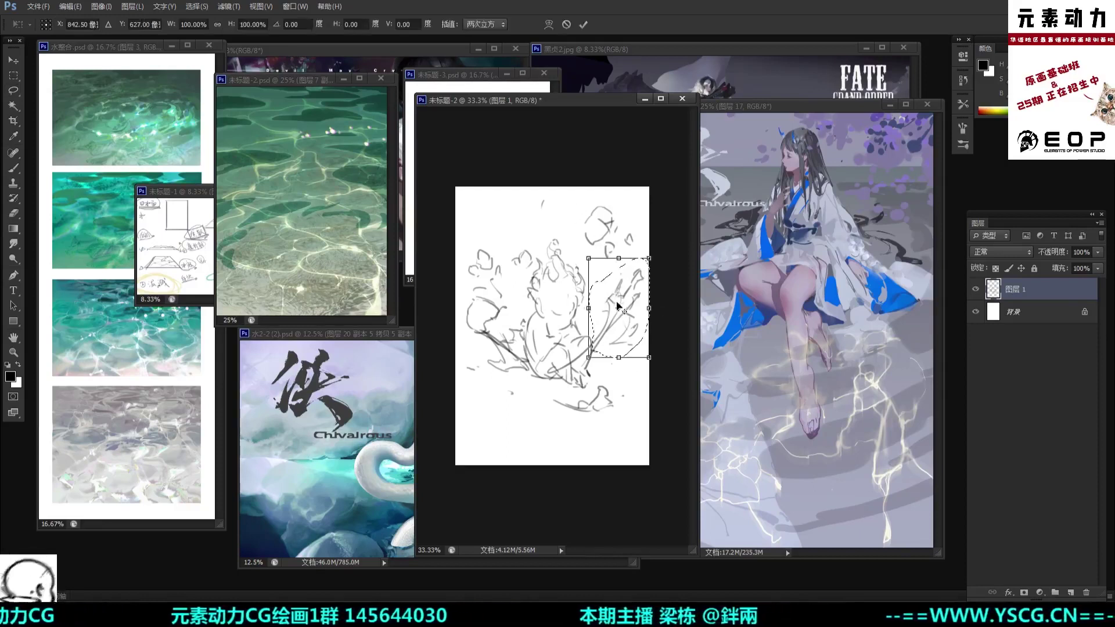
pyautogui.rightClick(610, 300)
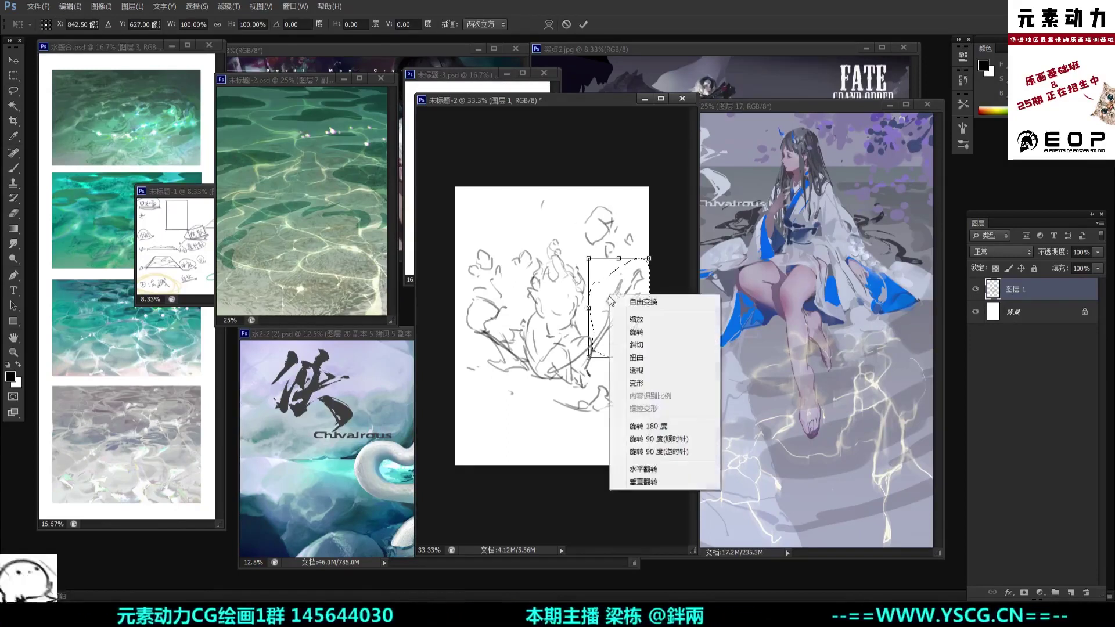
pyautogui.click(640, 384)
pyautogui.moveTo(609, 325); pyautogui.dragTo(614, 330)
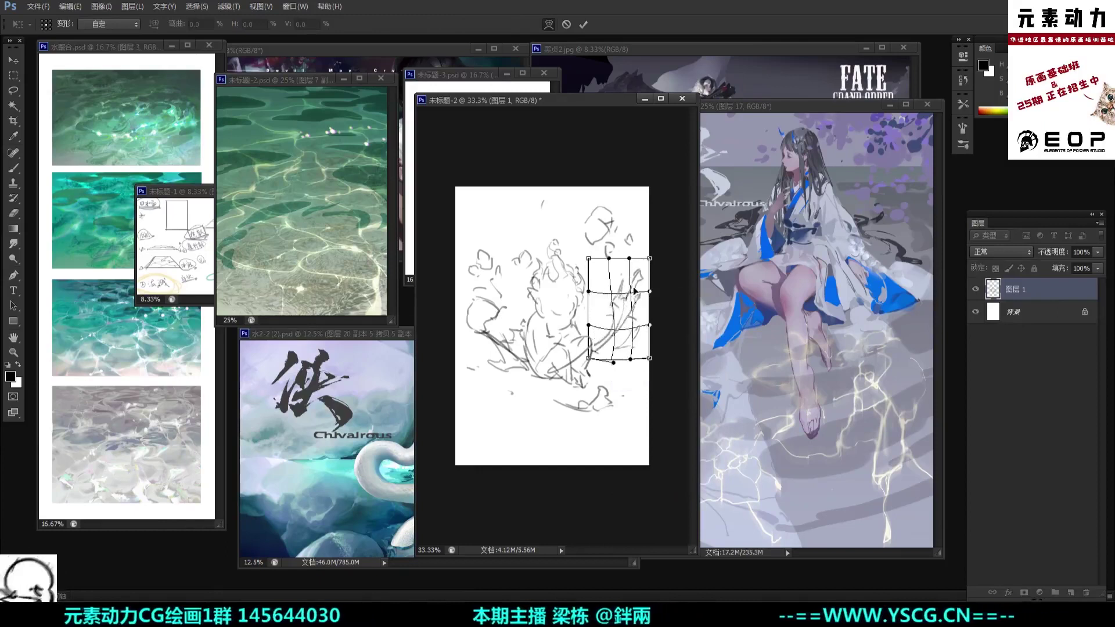
pyautogui.moveTo(634, 289); pyautogui.dragTo(633, 319)
pyautogui.moveTo(614, 273); pyautogui.dragTo(618, 285)
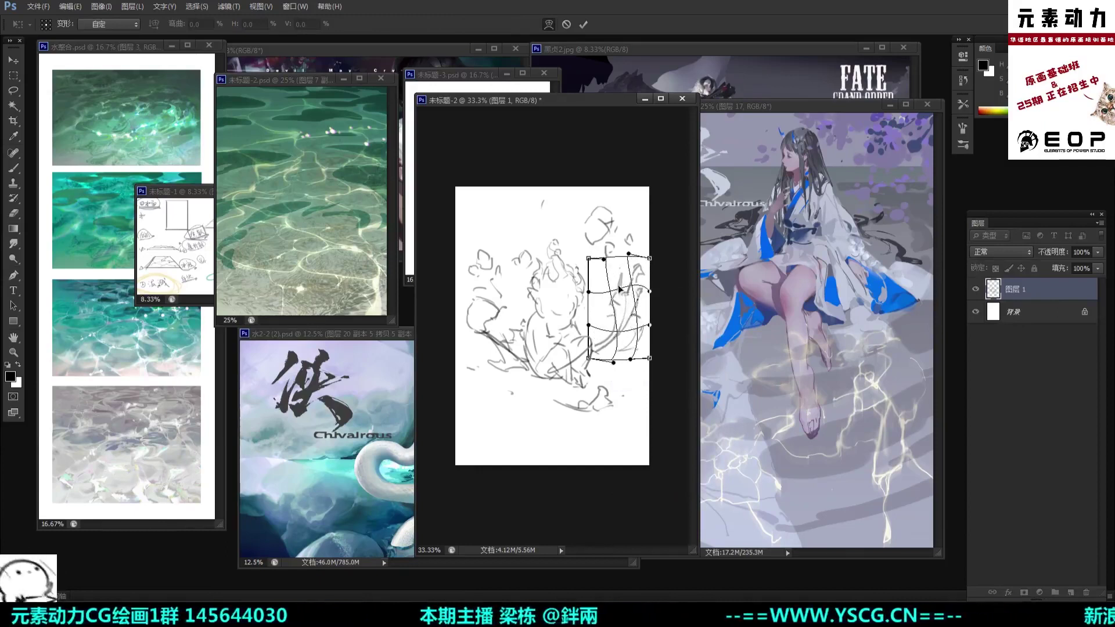
pyautogui.press('Return')
pyautogui.press('l')
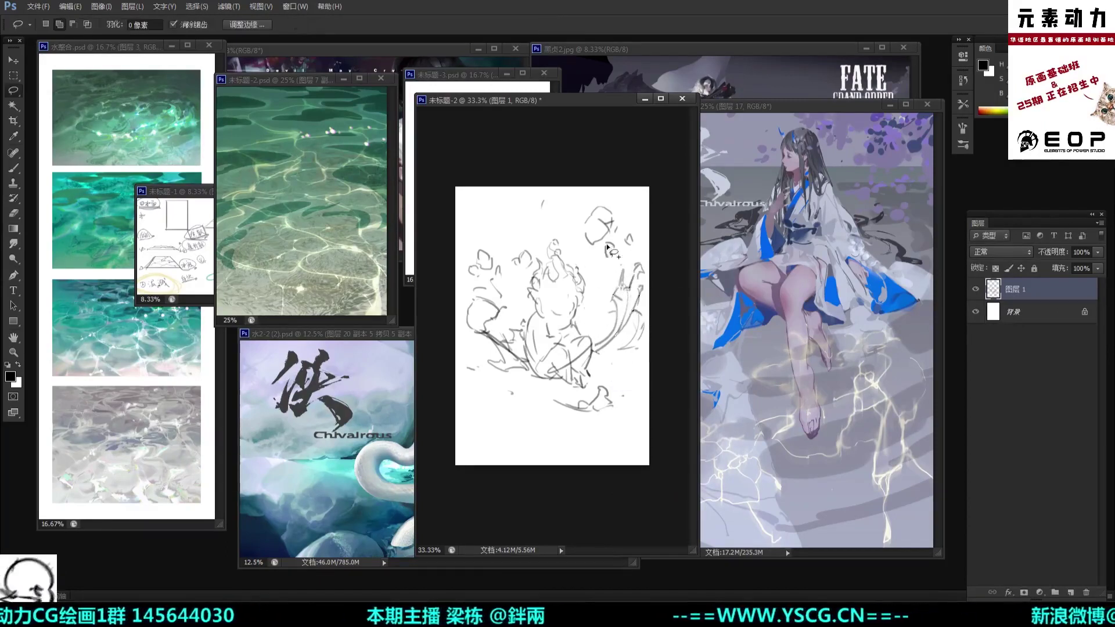
# Step: Add small rounded details to the tip of the curved right branch and refine the strokes along its base and the figure
pyautogui.press('b')
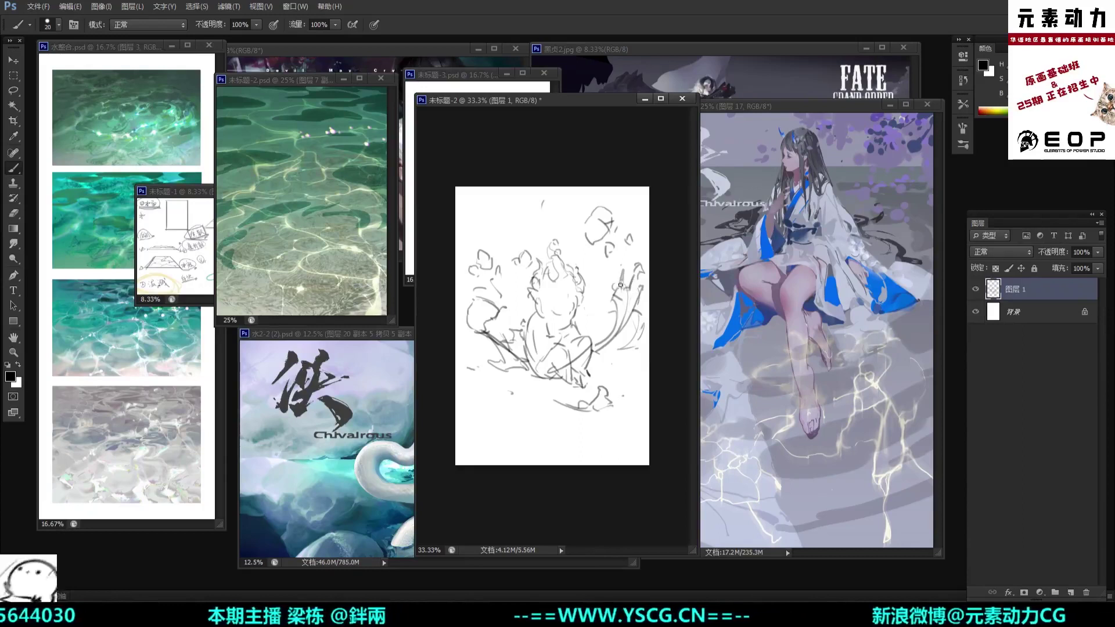
pyautogui.moveTo(623, 272); pyautogui.dragTo(633, 289)
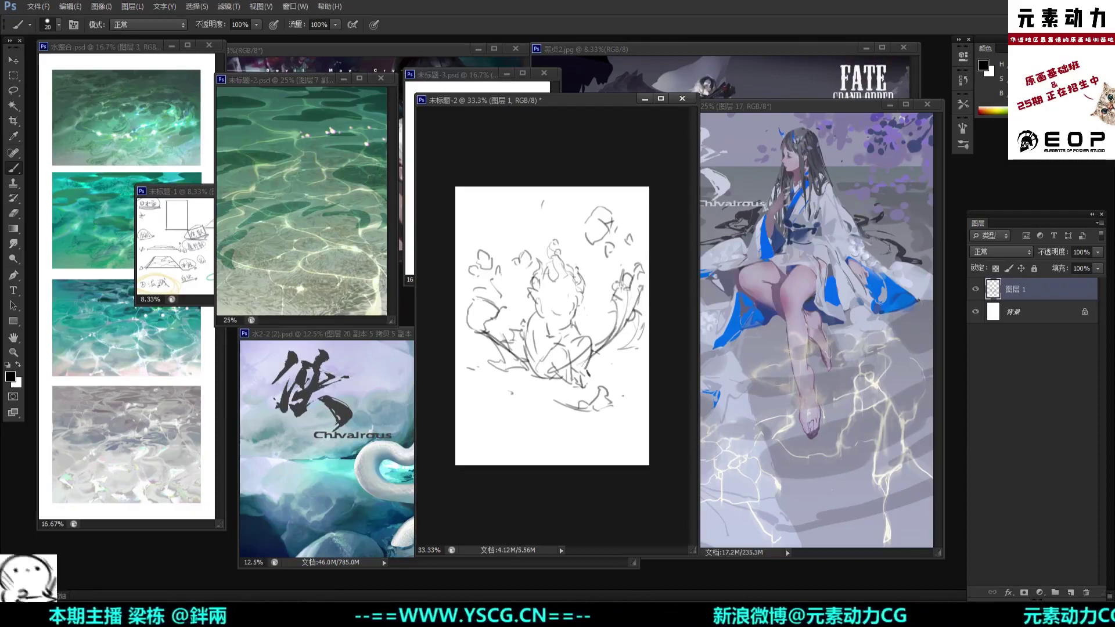
pyautogui.moveTo(582, 363)
pyautogui.mouseDown()
pyautogui.moveTo(617, 336)
pyautogui.moveTo(618, 320)
pyautogui.mouseUp()
pyautogui.hotkey('ctrl', 'z')
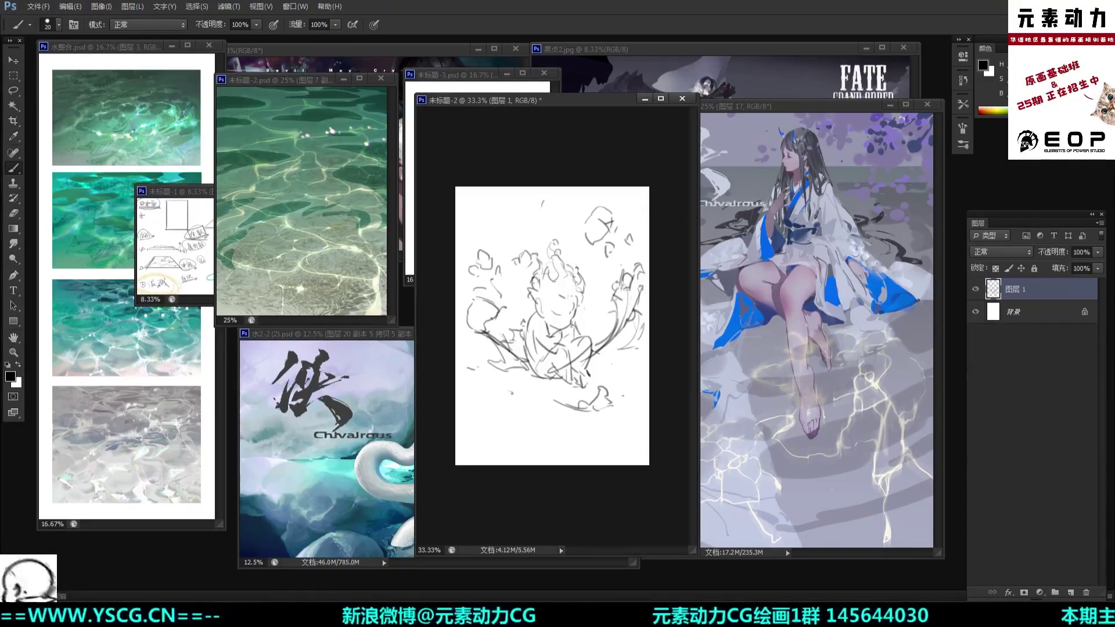
# Step: Delete the small fragments left of the figure's head and add a short curved stroke beside the upper-right rounded shape
pyautogui.press('l')
pyautogui.moveTo(514, 240)
pyautogui.mouseDown()
pyautogui.moveTo(526, 248)
pyautogui.moveTo(507, 267)
pyautogui.moveTo(512, 240)
pyautogui.mouseUp()
pyautogui.press('Delete')
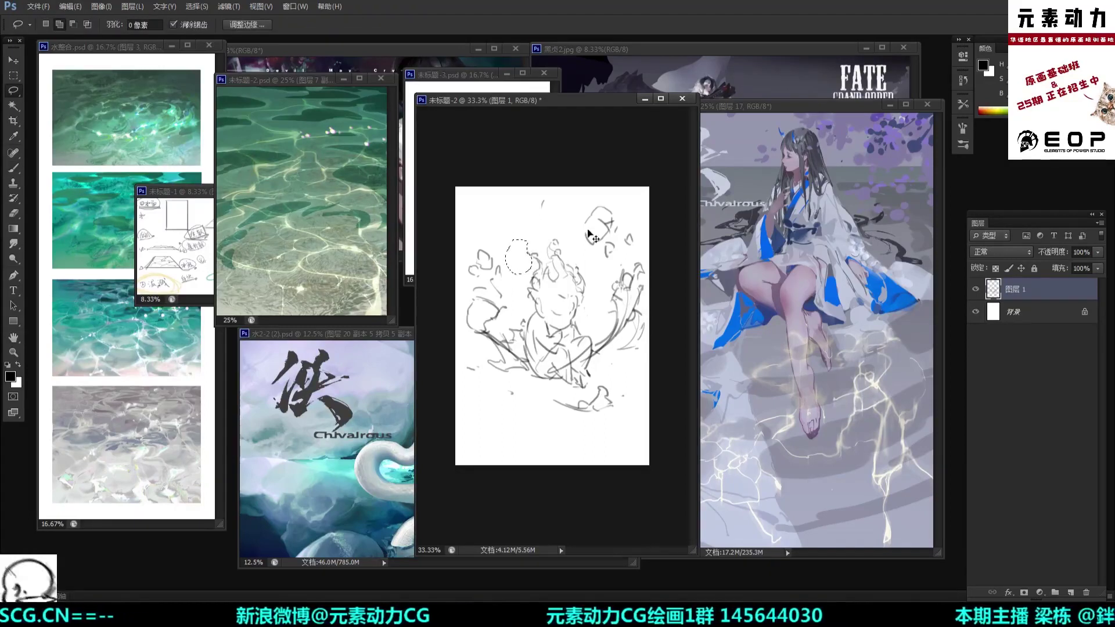
pyautogui.hotkey('ctrl', 'd')
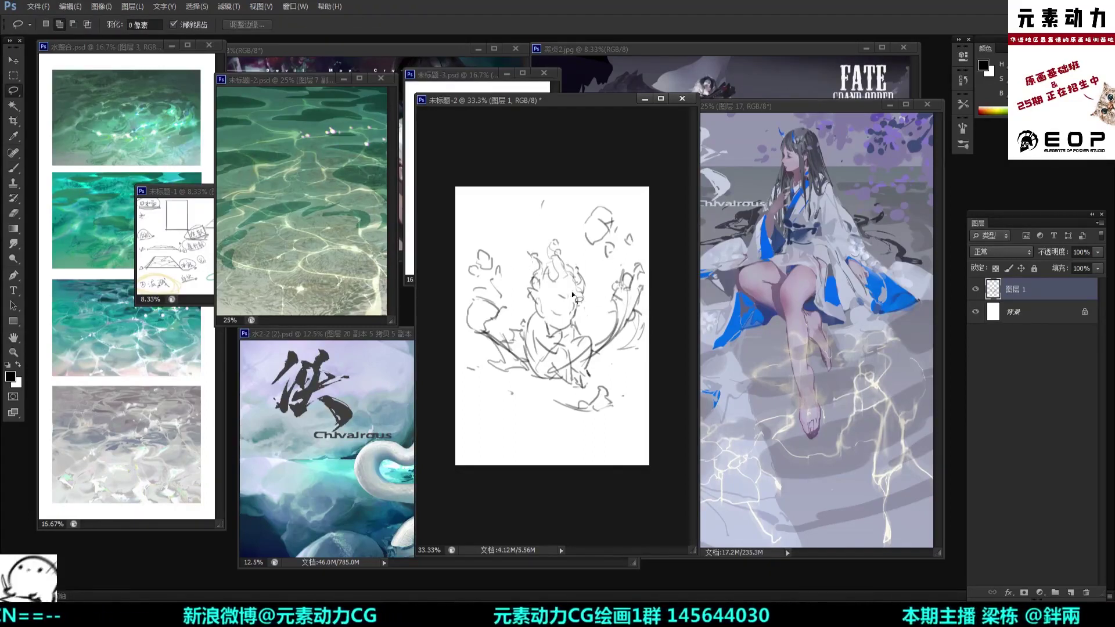
pyautogui.press('b')
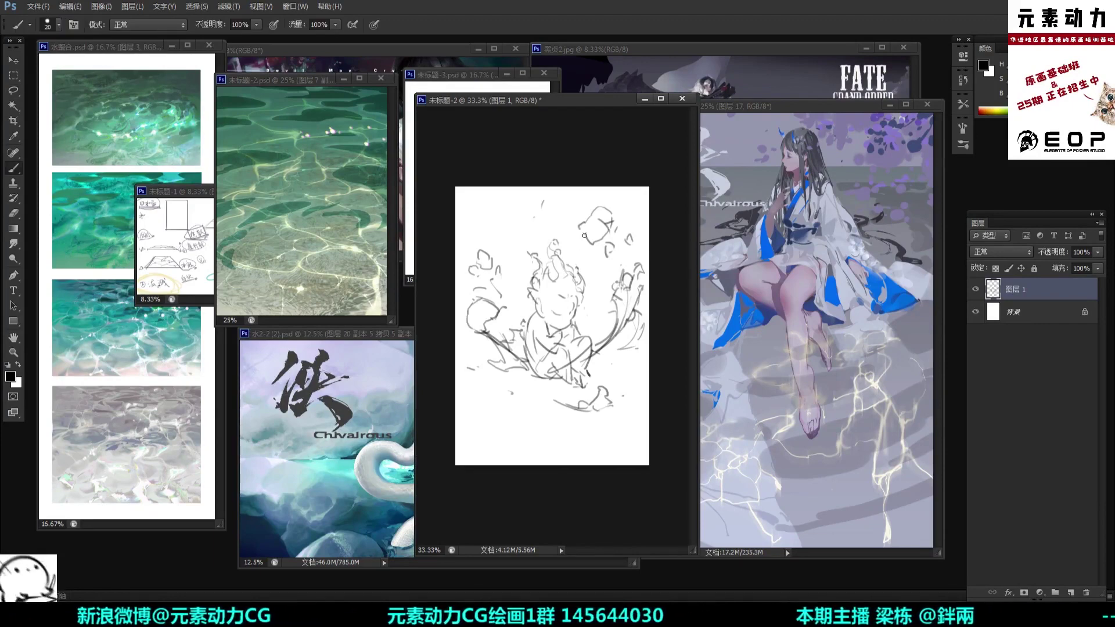
pyautogui.moveTo(580, 223); pyautogui.dragTo(579, 232)
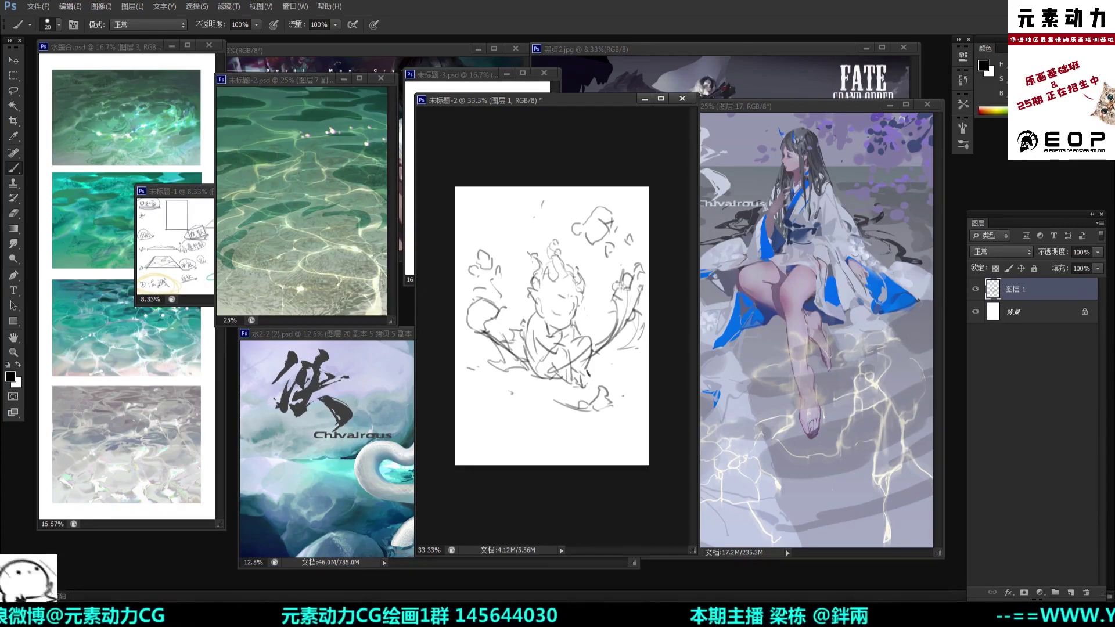
# Step: Free-transform the lower-left branch strokes, setting the width to 113.86% and the vertical skew to 10.36°
pyautogui.press('l')
pyautogui.moveTo(526, 359)
pyautogui.mouseDown()
pyautogui.moveTo(489, 330)
pyautogui.moveTo(529, 370)
pyautogui.moveTo(514, 330)
pyautogui.moveTo(535, 356)
pyautogui.mouseUp()
pyautogui.hotkey('ctrl', 't')
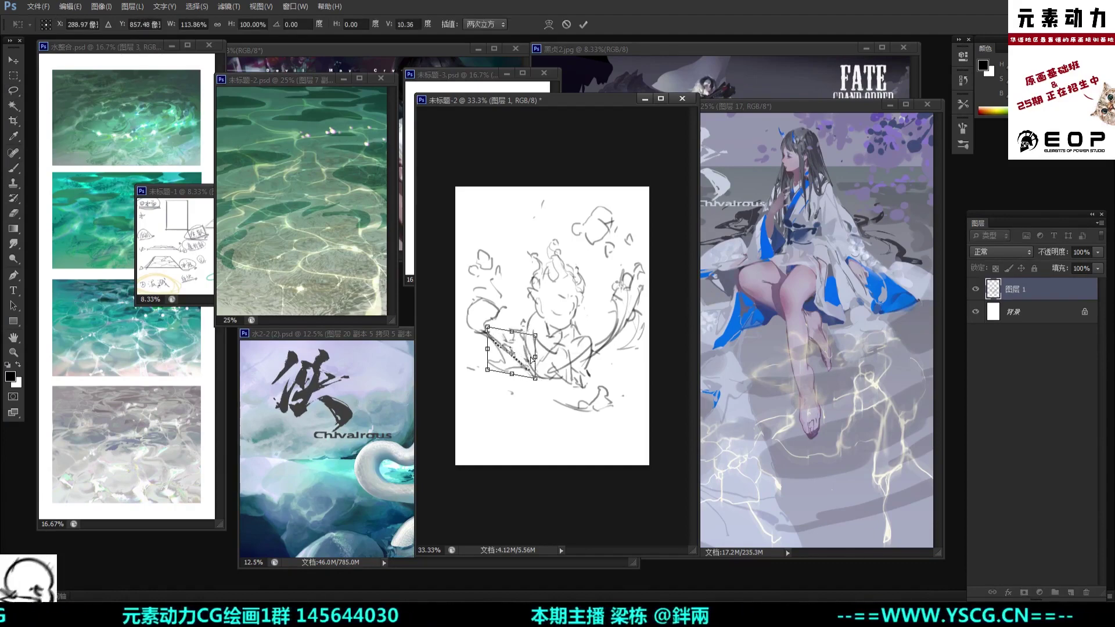
pyautogui.press('Return')
pyautogui.hotkey('ctrl', 'd')
# Step: Clean up and redraw the figure's crossed legs, add a curved line beneath them, and scatter small fragments around the composition
pyautogui.press('e')
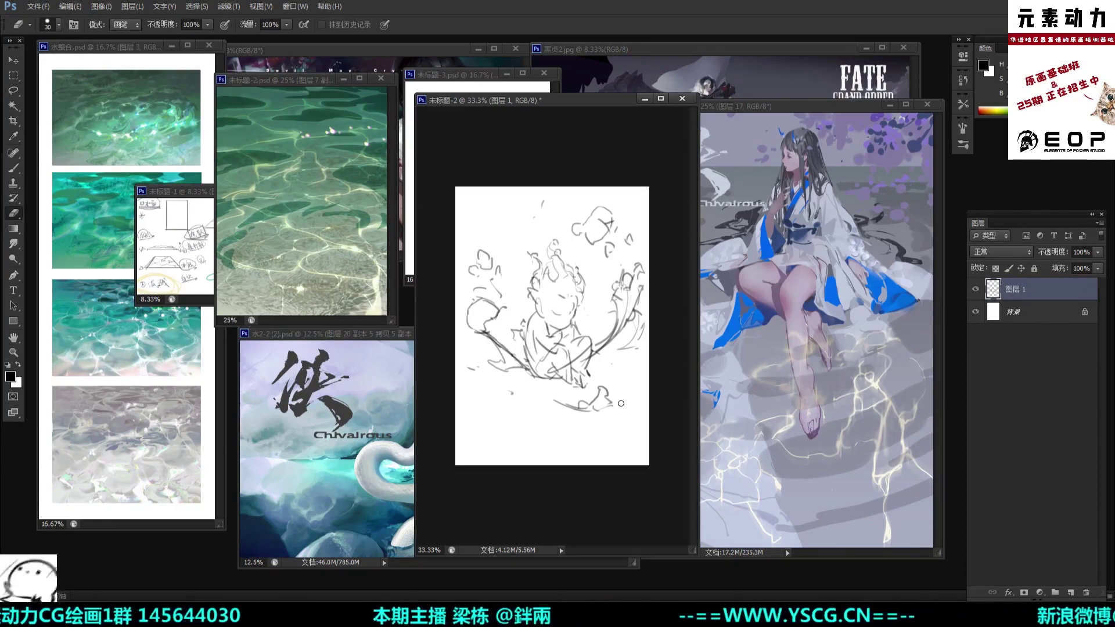
pyautogui.press('b')
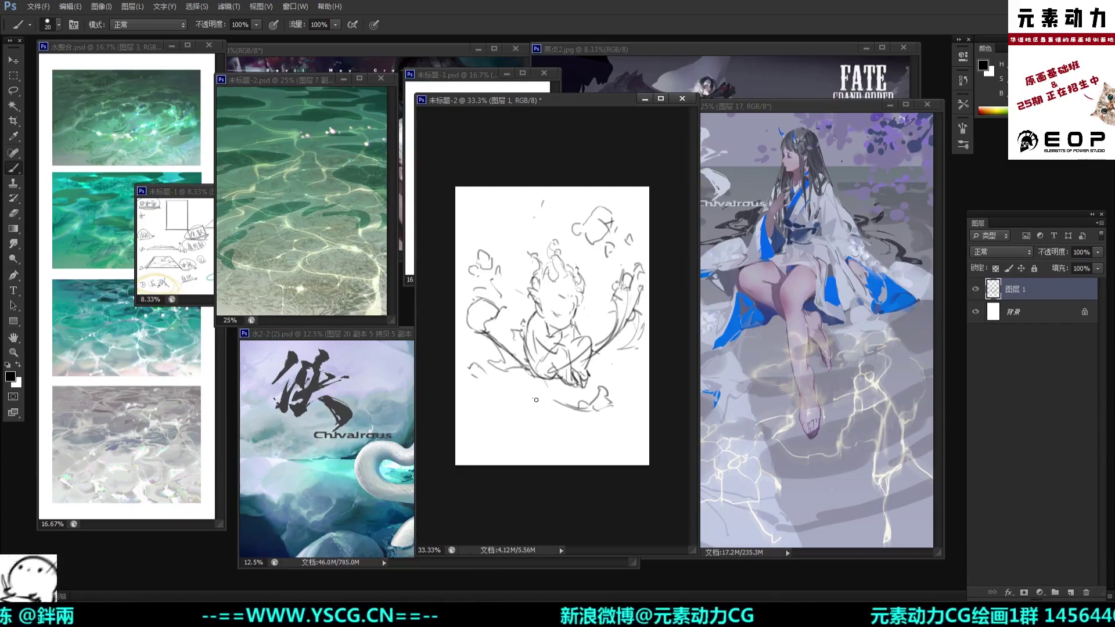
pyautogui.hotkey('ctrl', 'z')
pyautogui.moveTo(541, 388); pyautogui.dragTo(555, 405)
pyautogui.hotkey('ctrl', 'z')
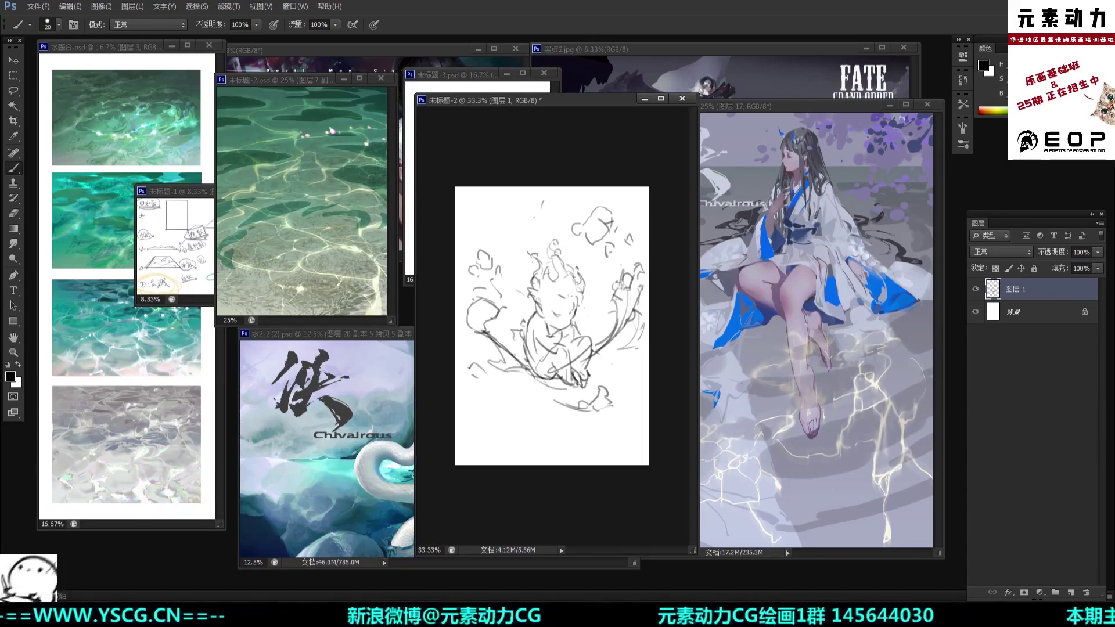
pyautogui.moveTo(630, 370); pyautogui.dragTo(632, 380)
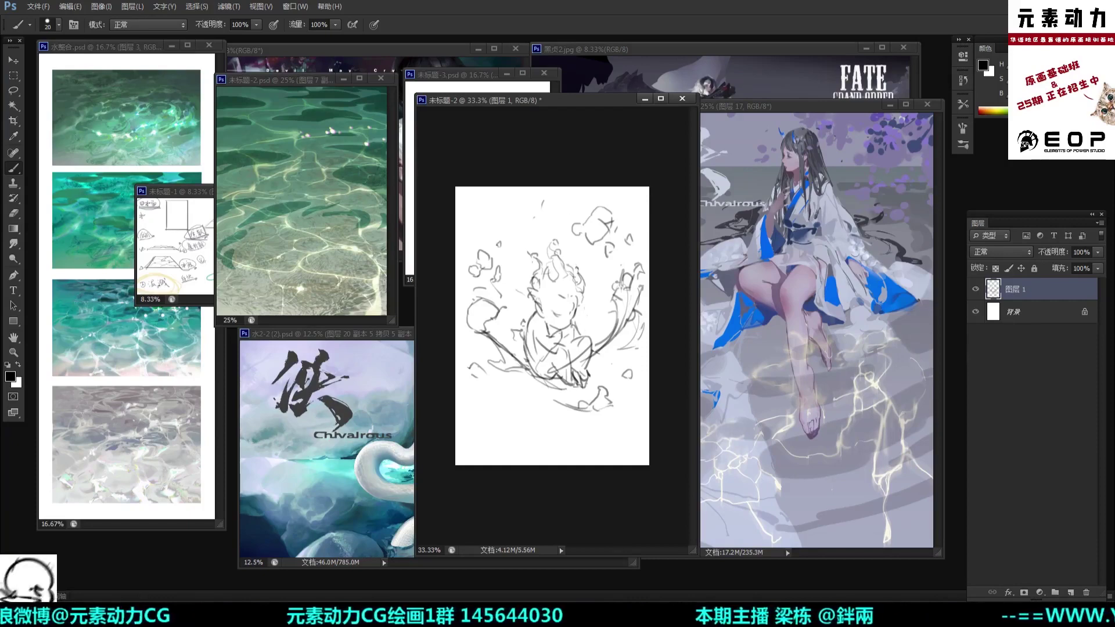
# Step: Delete the stray mark near the canvas's top edge with a Lasso selection and deselect
pyautogui.press('l')
pyautogui.moveTo(538, 226); pyautogui.dragTo(549, 191)
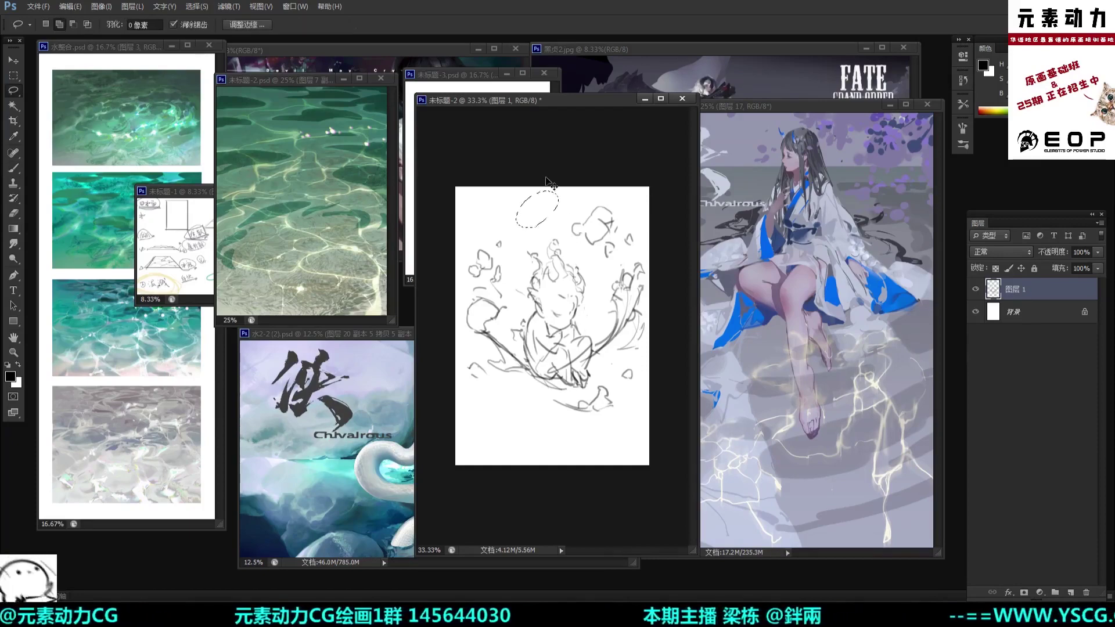
pyautogui.press('Delete')
pyautogui.hotkey('ctrl', 'd')
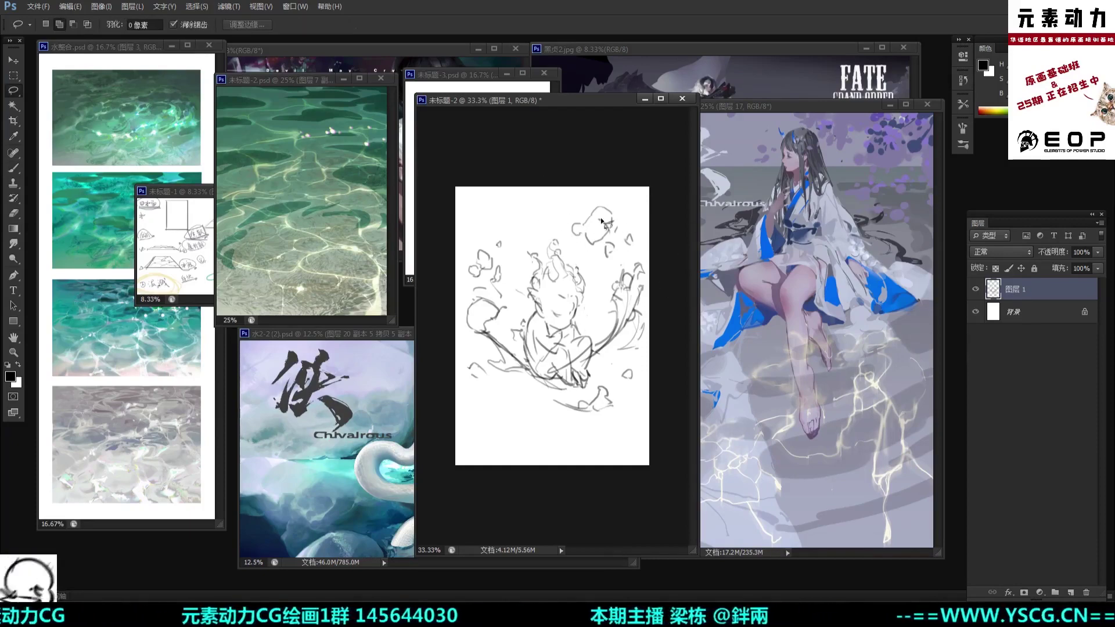
# Step: Free-transform the whole sketch to 96% width and 97.83% height, shift it down the canvas and rotate it slightly
pyautogui.hotkey('ctrl', 't')
pyautogui.moveTo(644, 191); pyautogui.dragTo(637, 199)
pyautogui.moveTo(616, 249); pyautogui.dragTo(616, 256)
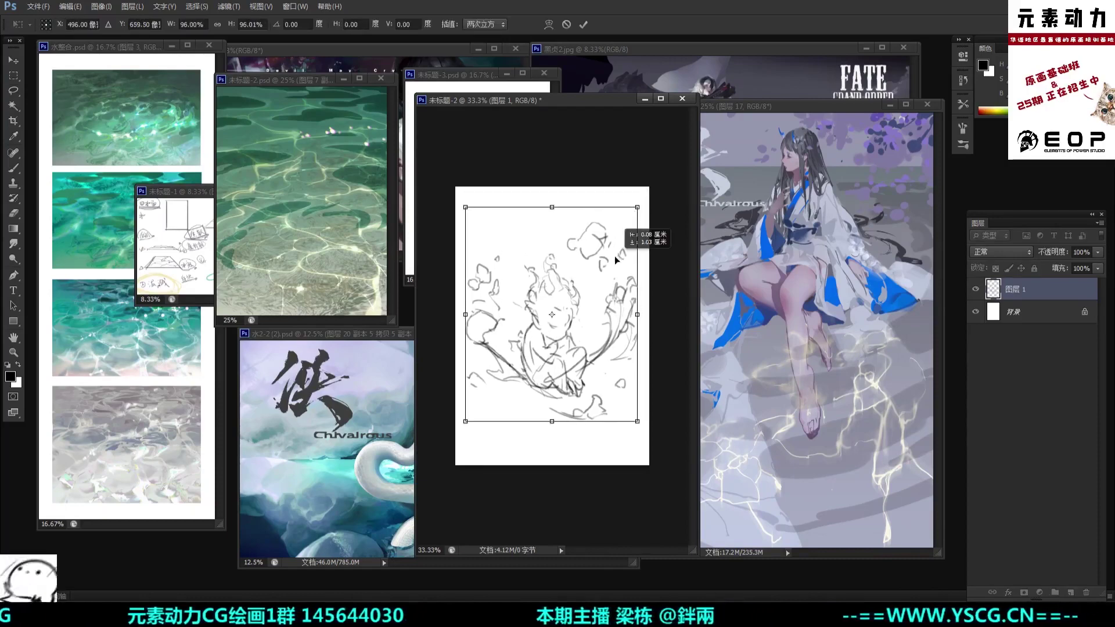
pyautogui.moveTo(552, 206)
pyautogui.mouseDown()
pyautogui.moveTo(552, 186)
pyautogui.moveTo(552, 202)
pyautogui.mouseUp()
pyautogui.moveTo(632, 173); pyautogui.dragTo(629, 176)
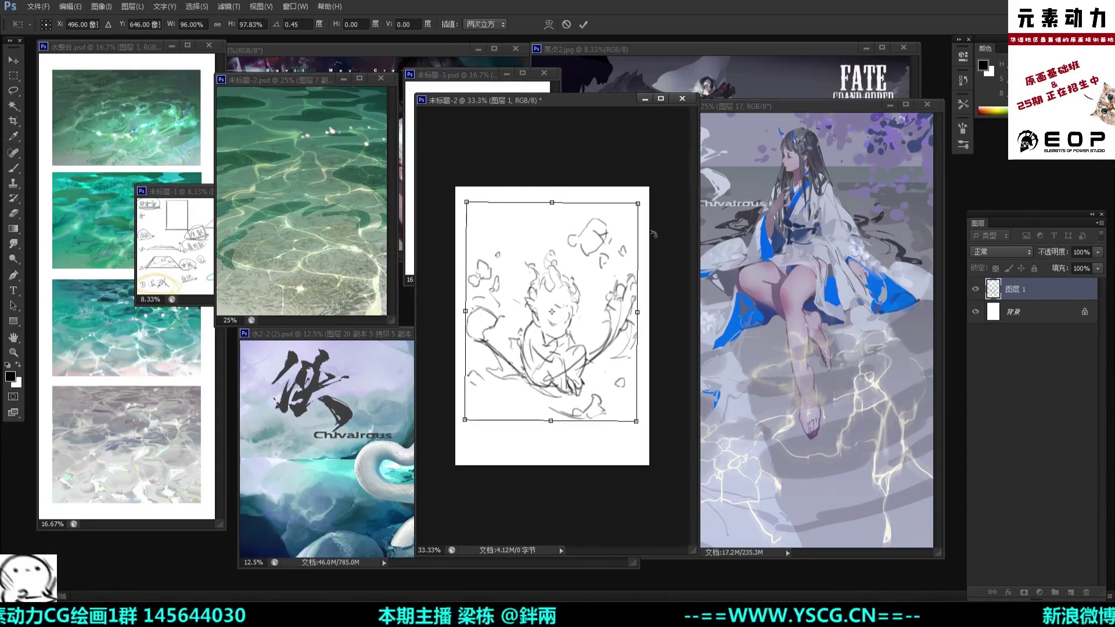
pyautogui.moveTo(654, 234)
pyautogui.mouseDown()
pyautogui.moveTo(470, 192)
pyautogui.moveTo(654, 223)
pyautogui.mouseUp()
pyautogui.press('Return')
# Step: Use Liquify to push the figure's contour, the left rounded shape and the right branches, enlarging the brush to size 400 for the branches
pyautogui.press('l')
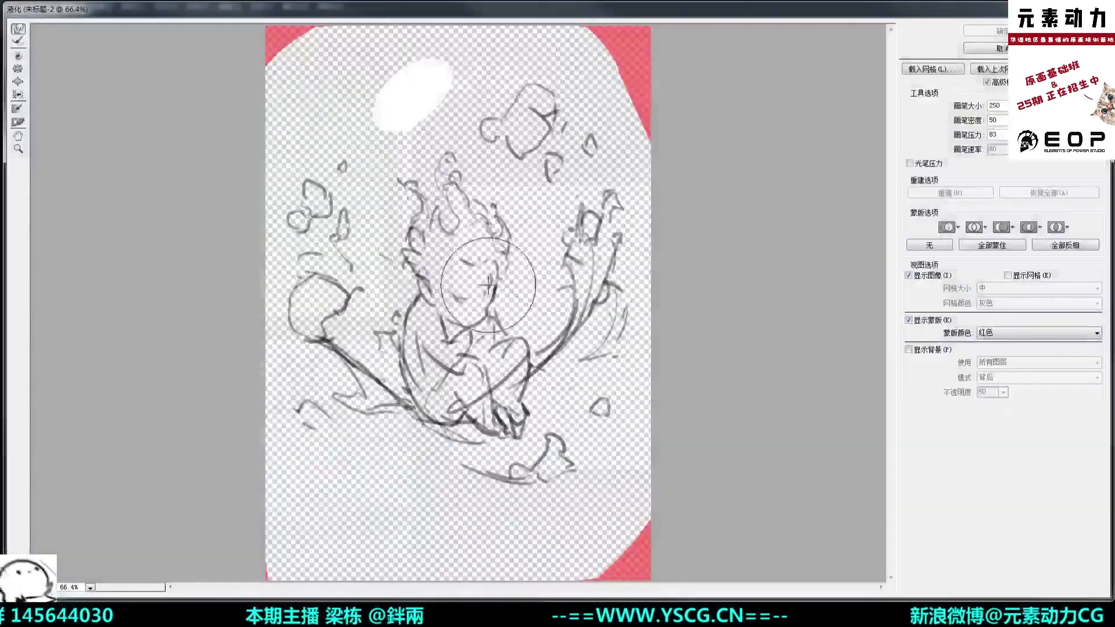
pyautogui.moveTo(465, 302)
pyautogui.mouseDown()
pyautogui.moveTo(351, 415)
pyautogui.moveTo(343, 390)
pyautogui.mouseUp()
pyautogui.press('[')
pyautogui.press('[')
pyautogui.press('[')
pyautogui.press('[')
pyautogui.press('[')
pyautogui.moveTo(305, 336); pyautogui.dragTo(340, 305)
pyautogui.press(']')
pyautogui.press(']')
pyautogui.press(']')
pyautogui.moveTo(584, 324); pyautogui.dragTo(589, 329)
pyautogui.moveTo(597, 237)
pyautogui.mouseDown()
pyautogui.moveTo(608, 227)
pyautogui.moveTo(620, 246)
pyautogui.moveTo(607, 293)
pyautogui.mouseUp()
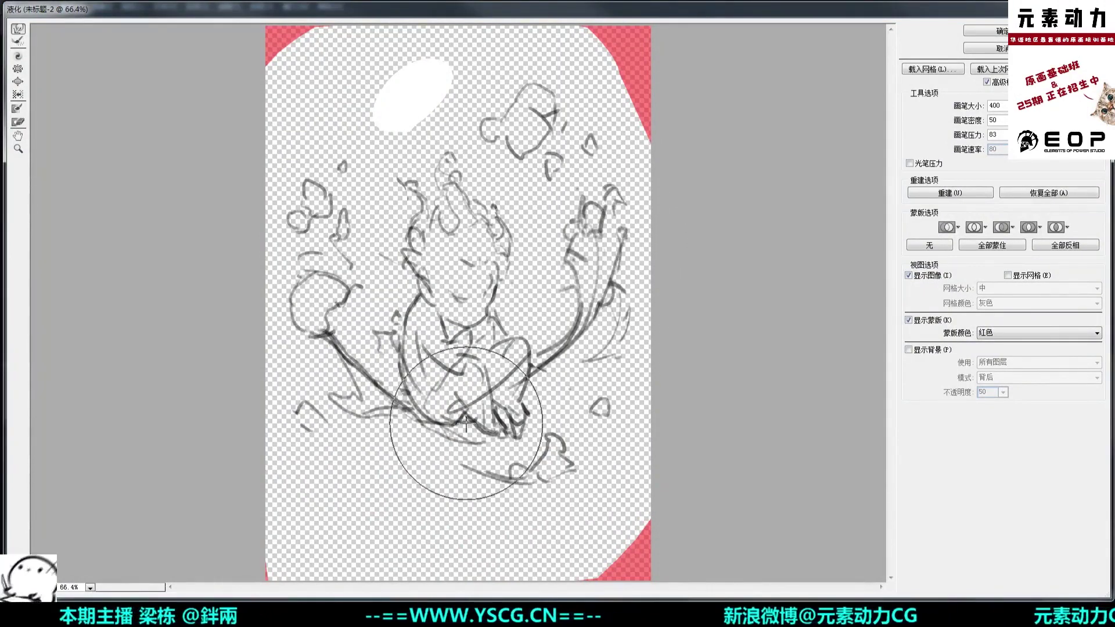
# Step: Reshape the crossed legs and the lower-right fragment in Liquify with a size 200 brush, reduce the brush to 150 and close the filter
pyautogui.press('[')
pyautogui.press('[')
pyautogui.press('[')
pyautogui.press('[')
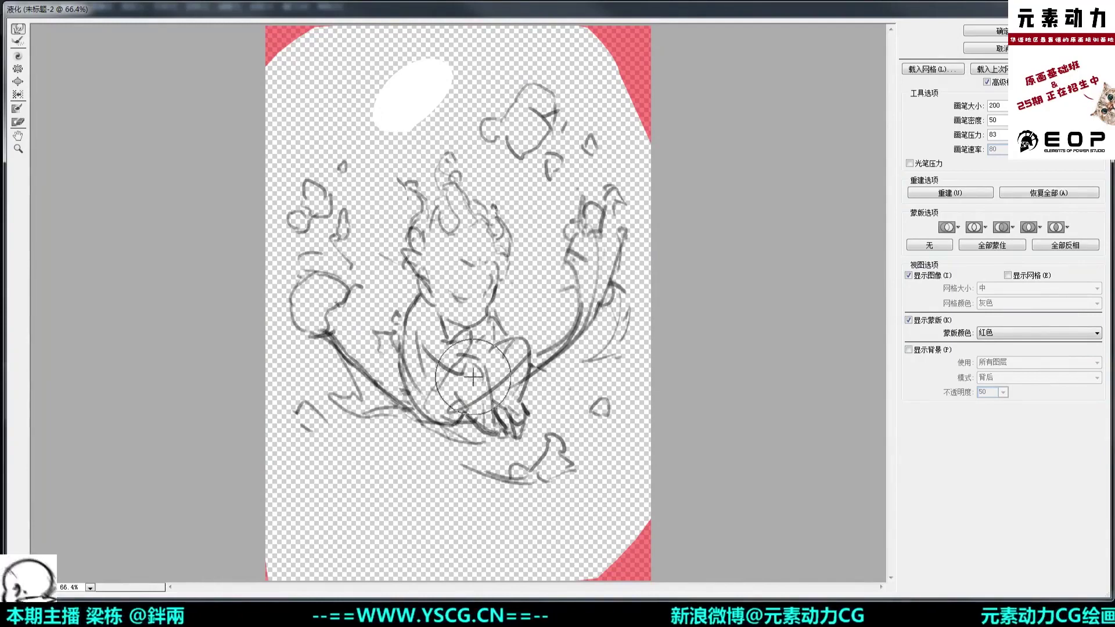
pyautogui.moveTo(475, 383)
pyautogui.mouseDown()
pyautogui.moveTo(499, 424)
pyautogui.moveTo(492, 417)
pyautogui.mouseUp()
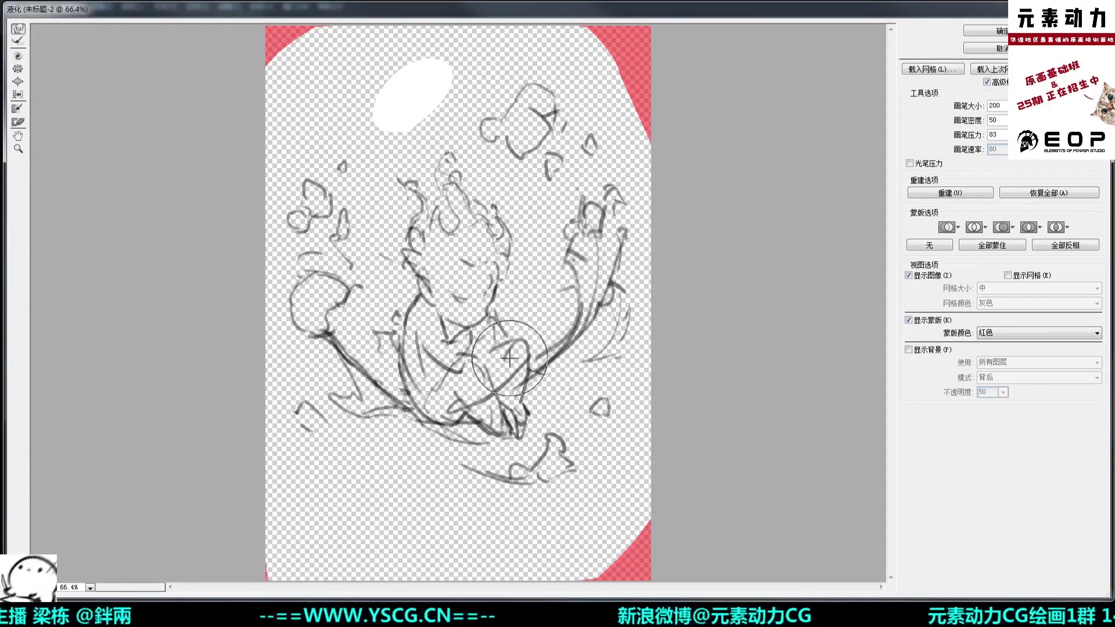
pyautogui.moveTo(508, 357)
pyautogui.mouseDown()
pyautogui.moveTo(533, 406)
pyautogui.moveTo(538, 390)
pyautogui.moveTo(538, 408)
pyautogui.moveTo(503, 440)
pyautogui.moveTo(550, 448)
pyautogui.moveTo(547, 464)
pyautogui.moveTo(565, 452)
pyautogui.moveTo(594, 470)
pyautogui.moveTo(566, 490)
pyautogui.moveTo(583, 457)
pyautogui.moveTo(589, 481)
pyautogui.mouseUp()
pyautogui.press('[')
pyautogui.press('[')
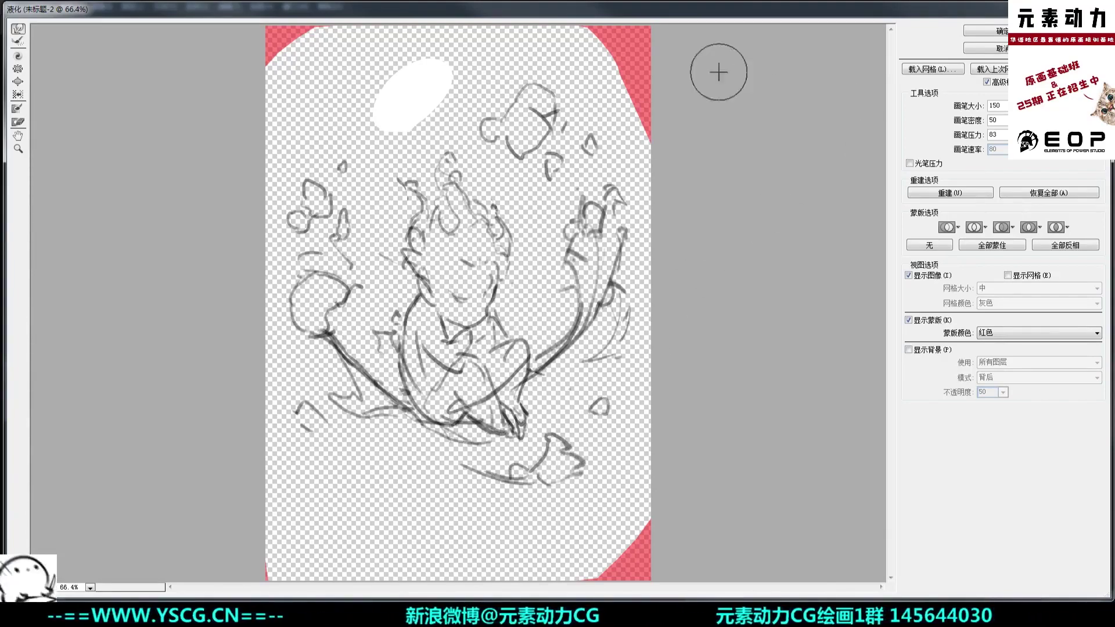
pyautogui.click(985, 48)
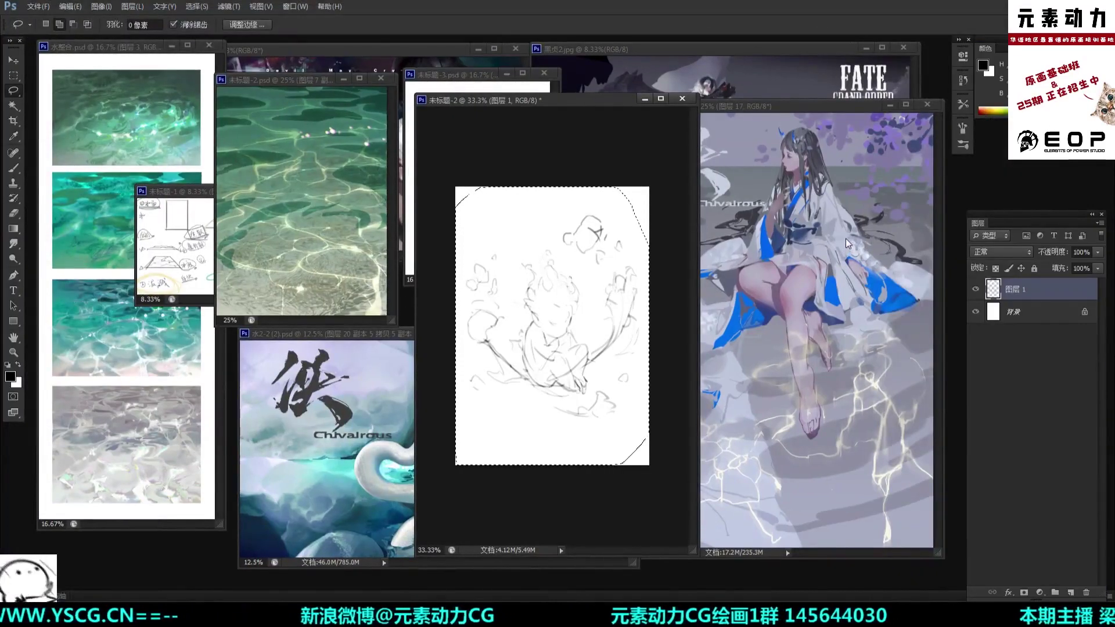
# Step: Add an empty layer between the background and the sketch layer, and clear the existing selection
pyautogui.press('b')
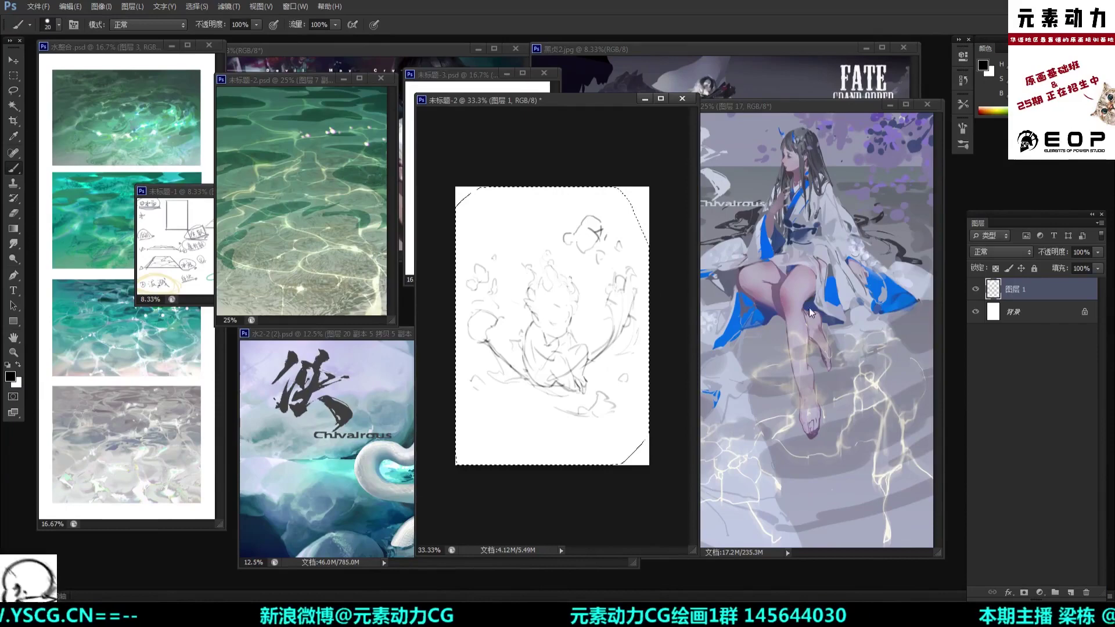
pyautogui.click(1028, 312)
pyautogui.click(1070, 592)
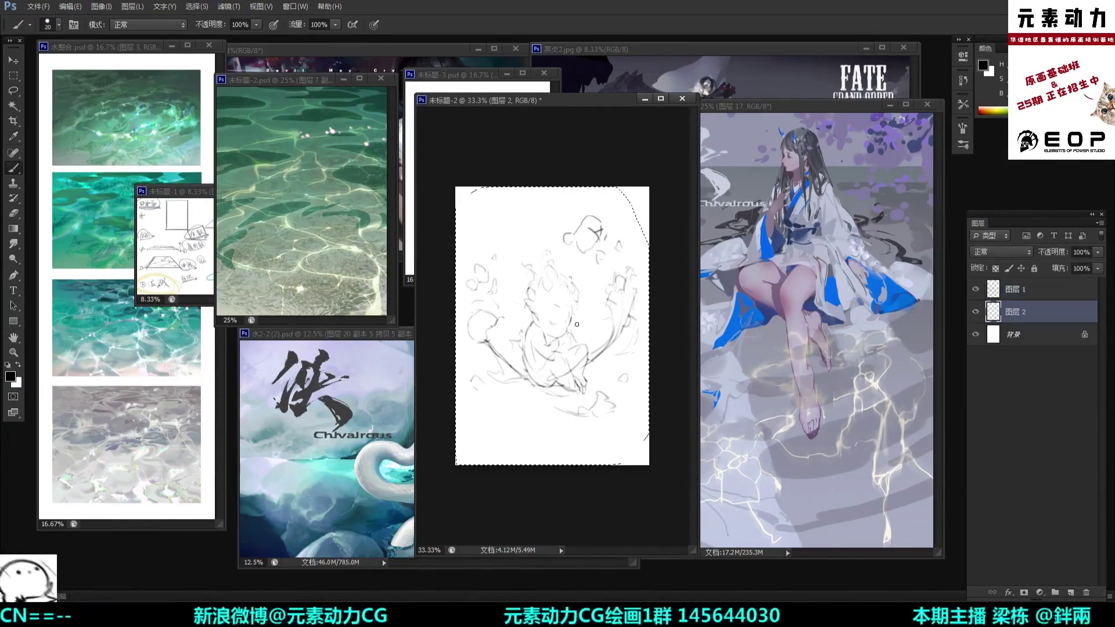
pyautogui.press('l')
pyautogui.hotkey('ctrl', '+')
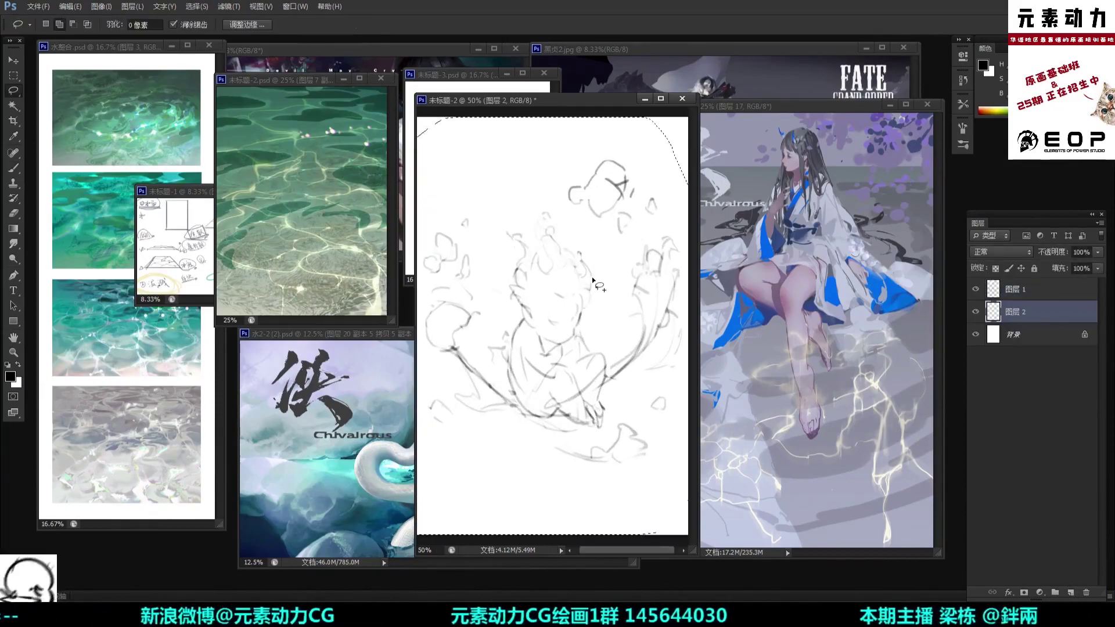
pyautogui.click(520, 237)
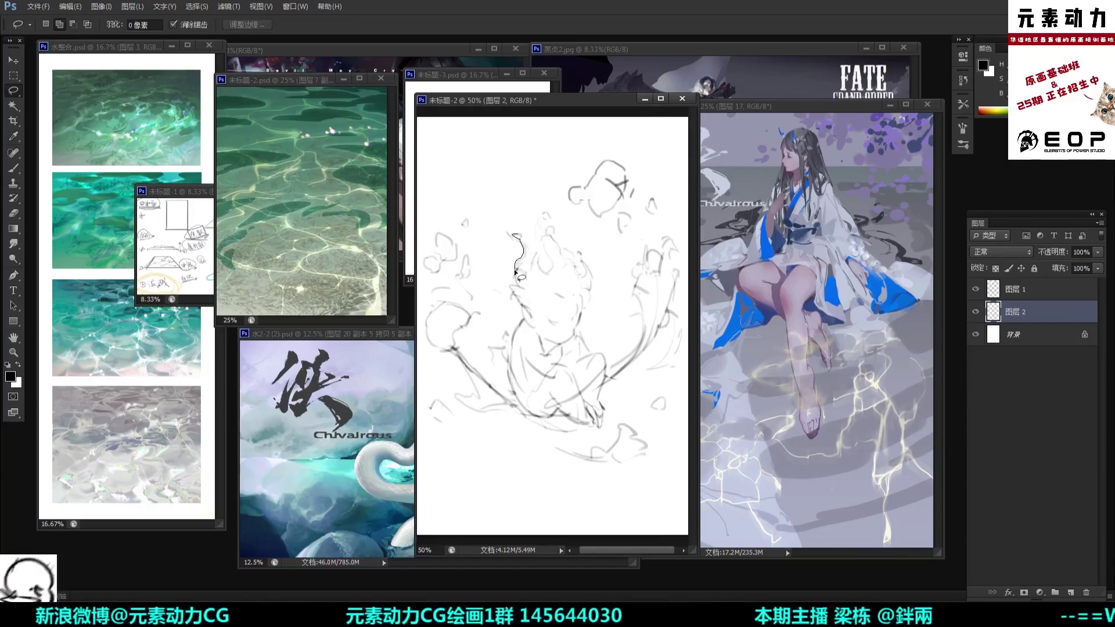
# Step: Lasso the flame-like hair along its wavy outline, adding each tongue of flame to the selection
pyautogui.moveTo(515, 272); pyautogui.dragTo(537, 325)
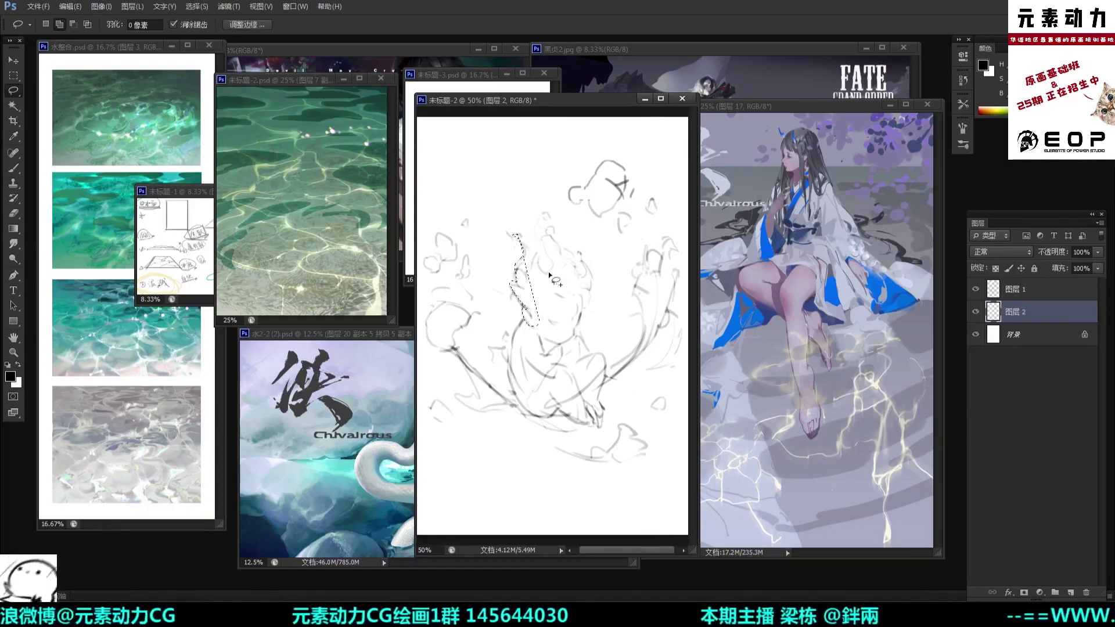
pyautogui.hotkey('ctrl', 'd')
pyautogui.moveTo(520, 240)
pyautogui.mouseDown()
pyautogui.moveTo(536, 266)
pyautogui.moveTo(518, 239)
pyautogui.moveTo(523, 280)
pyautogui.moveTo(538, 274)
pyautogui.moveTo(533, 251)
pyautogui.moveTo(553, 271)
pyautogui.mouseUp()
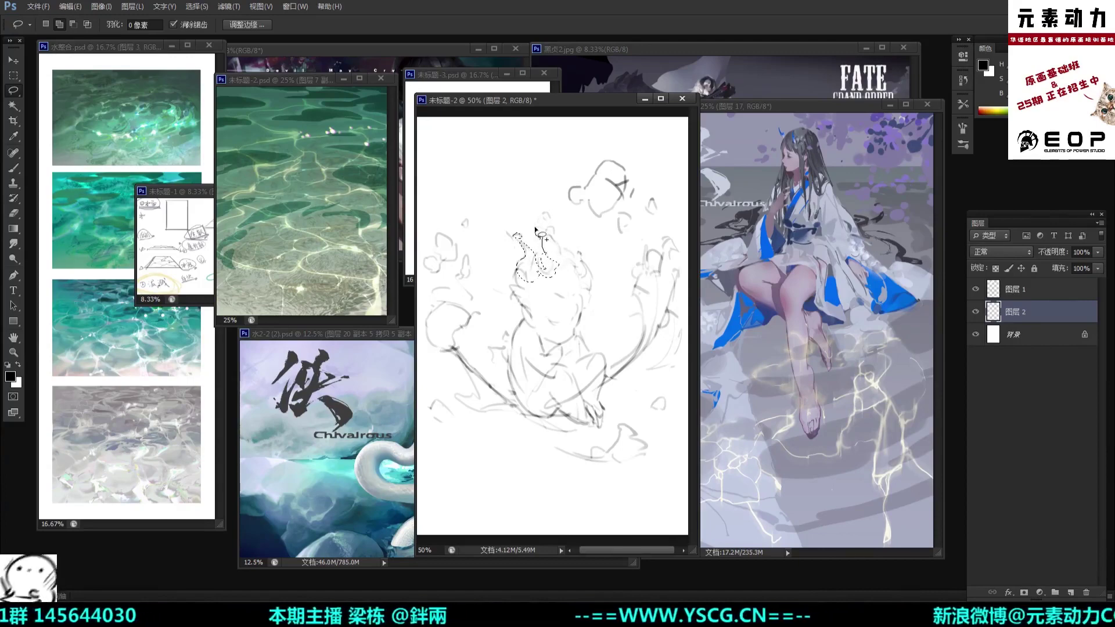
pyautogui.moveTo(554, 247)
pyautogui.mouseDown()
pyautogui.moveTo(574, 268)
pyautogui.moveTo(550, 233)
pyautogui.mouseUp()
pyautogui.moveTo(564, 273)
pyautogui.mouseDown()
pyautogui.moveTo(560, 304)
pyautogui.moveTo(580, 288)
pyautogui.moveTo(555, 235)
pyautogui.mouseUp()
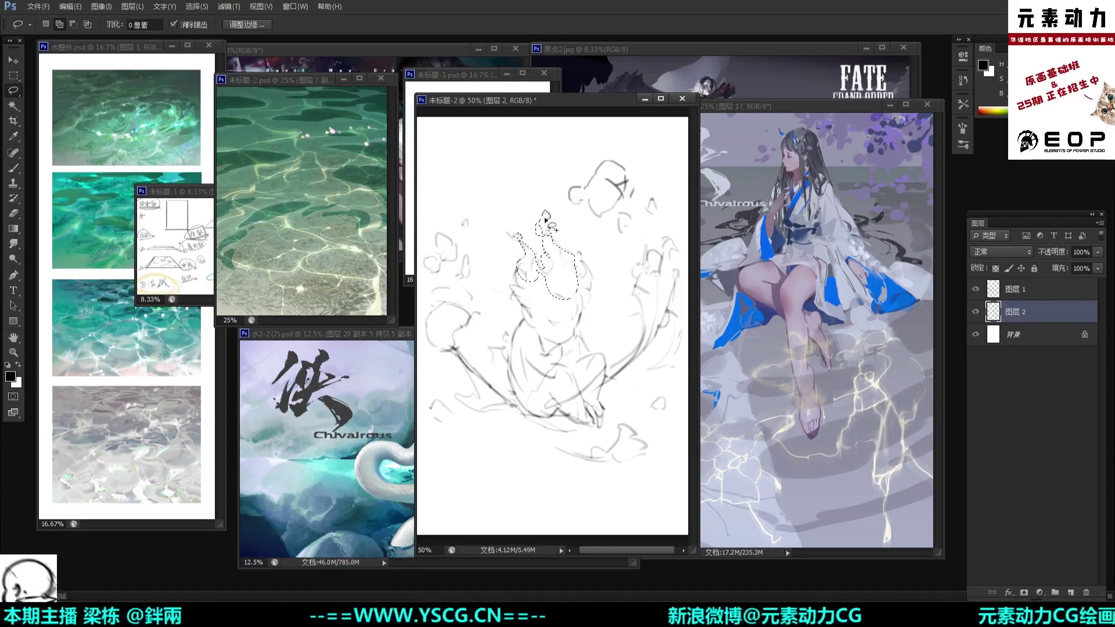
pyautogui.moveTo(546, 216)
pyautogui.mouseDown()
pyautogui.moveTo(536, 248)
pyautogui.moveTo(576, 315)
pyautogui.moveTo(585, 274)
pyautogui.moveTo(572, 270)
pyautogui.moveTo(583, 278)
pyautogui.moveTo(583, 262)
pyautogui.moveTo(586, 297)
pyautogui.moveTo(583, 259)
pyautogui.mouseUp()
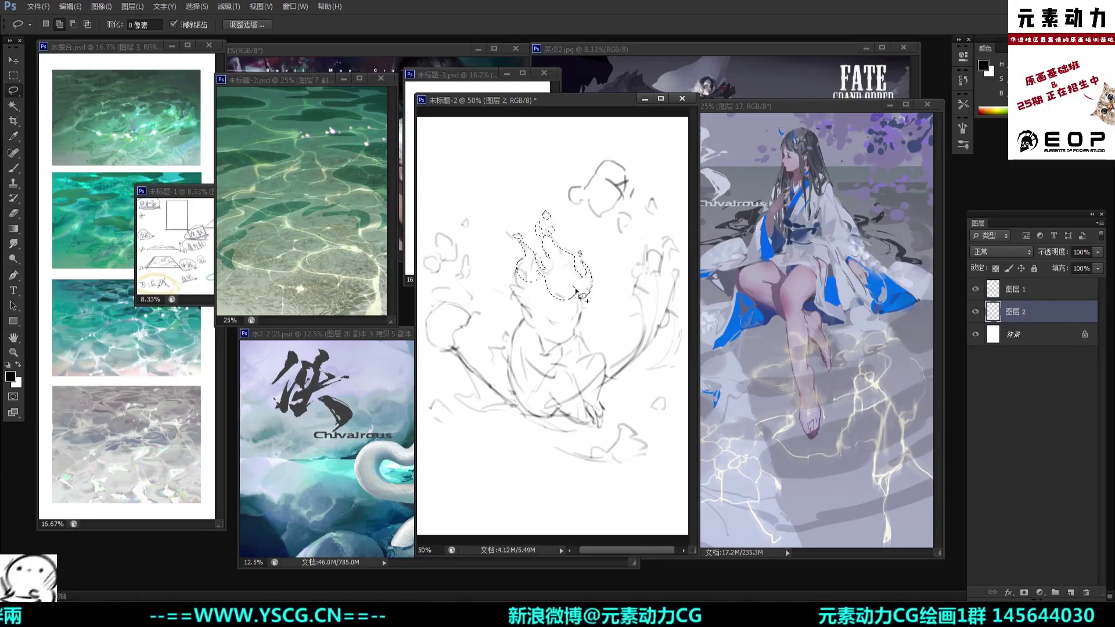
# Step: Extend the Lasso selection over the face, chin and left edge of the figure's head
pyautogui.moveTo(574, 317)
pyautogui.mouseDown()
pyautogui.moveTo(544, 292)
pyautogui.moveTo(556, 318)
pyautogui.moveTo(545, 324)
pyautogui.moveTo(580, 312)
pyautogui.mouseUp()
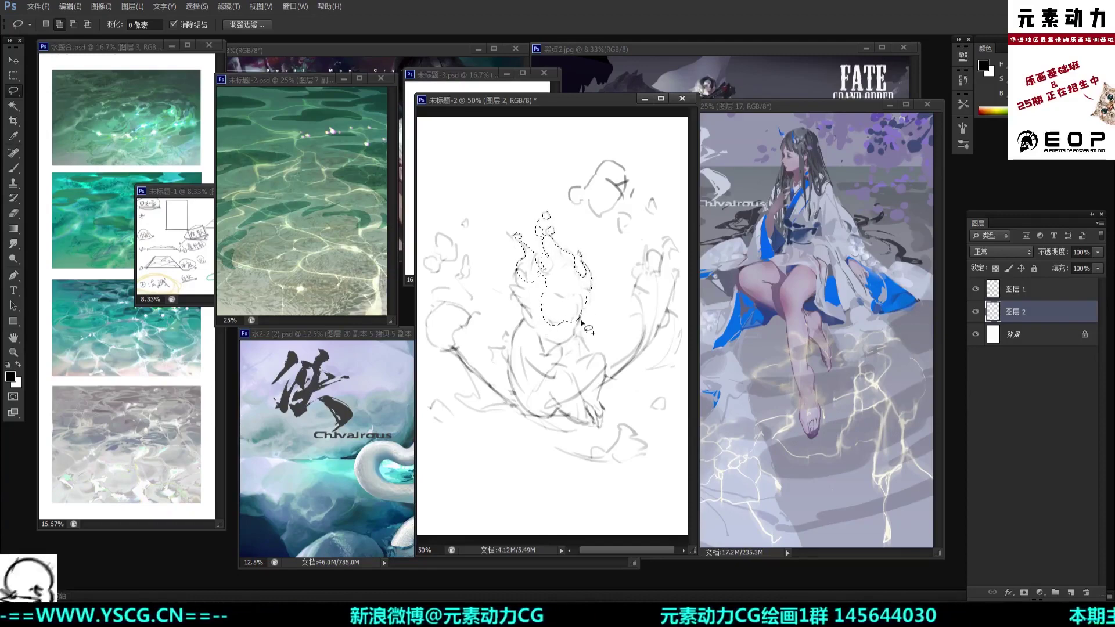
pyautogui.hotkey('ctrl', 'z')
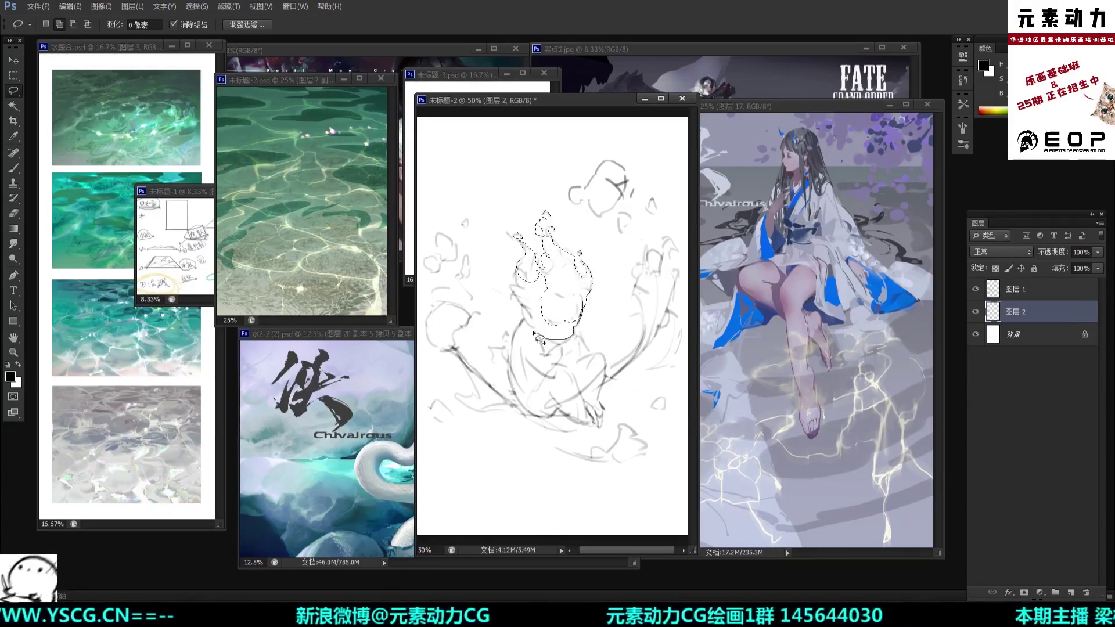
pyautogui.moveTo(534, 332)
pyautogui.mouseDown()
pyautogui.moveTo(548, 292)
pyautogui.moveTo(521, 275)
pyautogui.moveTo(545, 300)
pyautogui.moveTo(566, 294)
pyautogui.moveTo(536, 269)
pyautogui.moveTo(541, 292)
pyautogui.mouseUp()
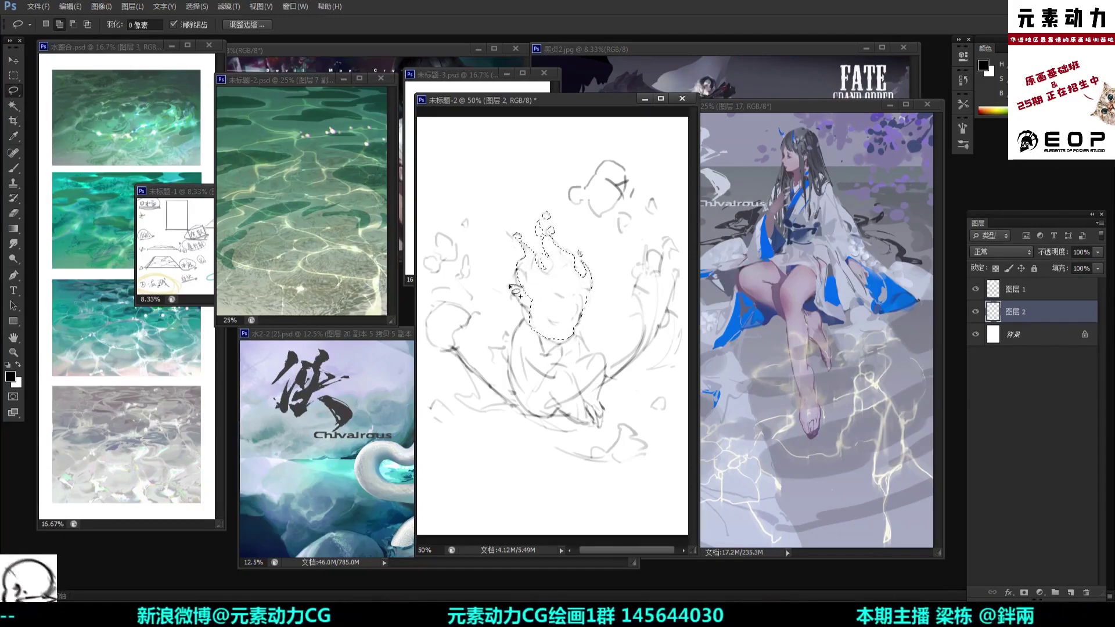
pyautogui.moveTo(511, 286); pyautogui.dragTo(544, 306)
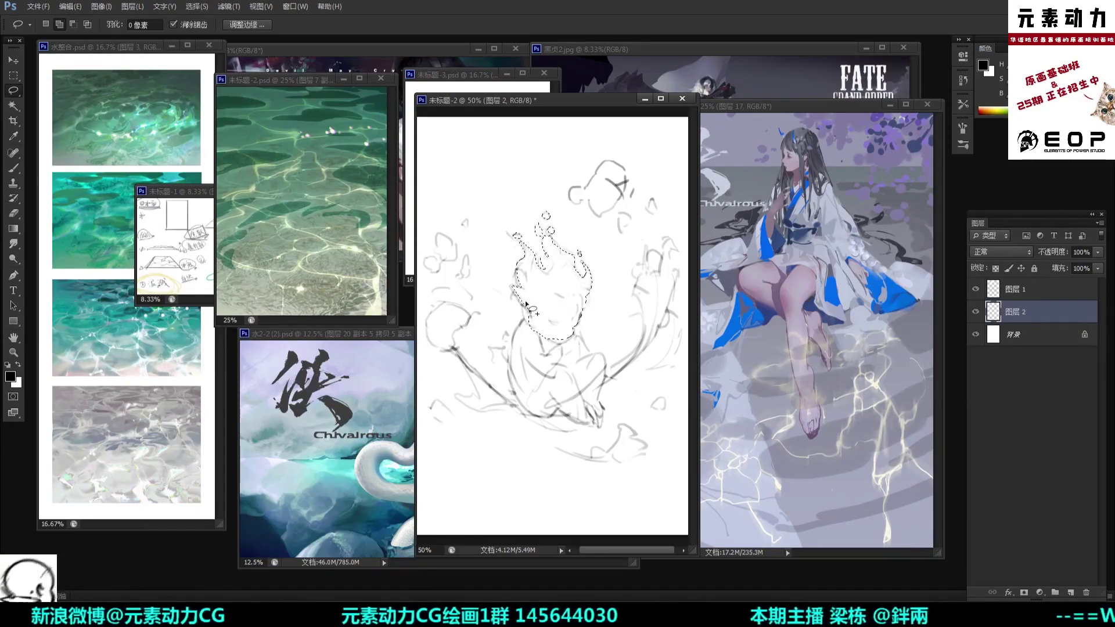
# Step: Add the figure's back and torso and the lower-left branch shapes to the Lasso selection
pyautogui.moveTo(544, 319); pyautogui.dragTo(528, 329)
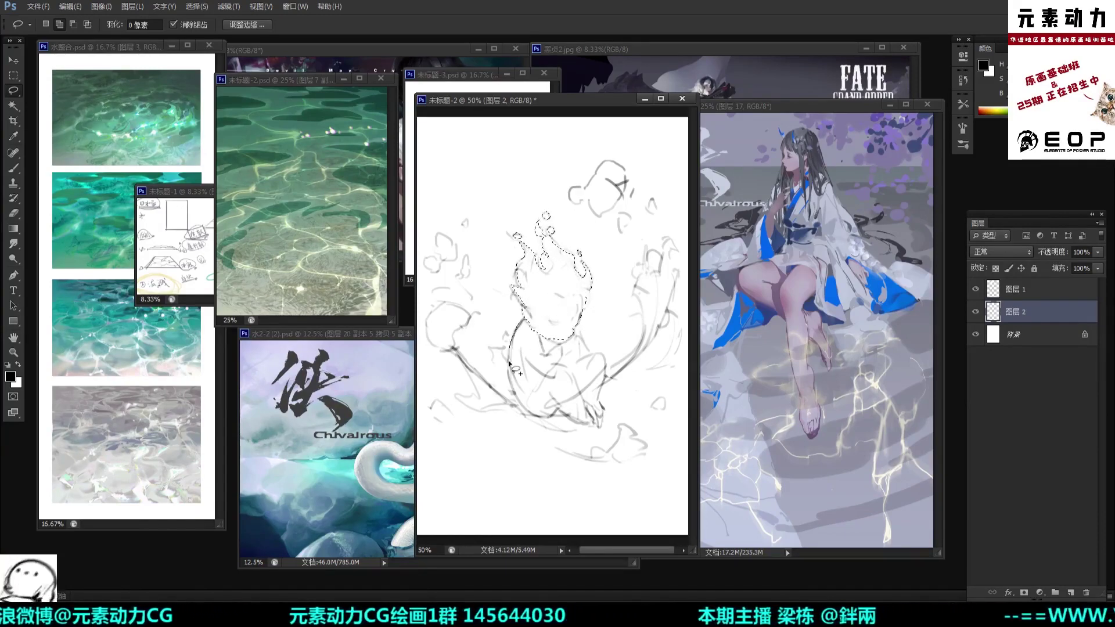
pyautogui.moveTo(532, 409); pyautogui.dragTo(539, 333)
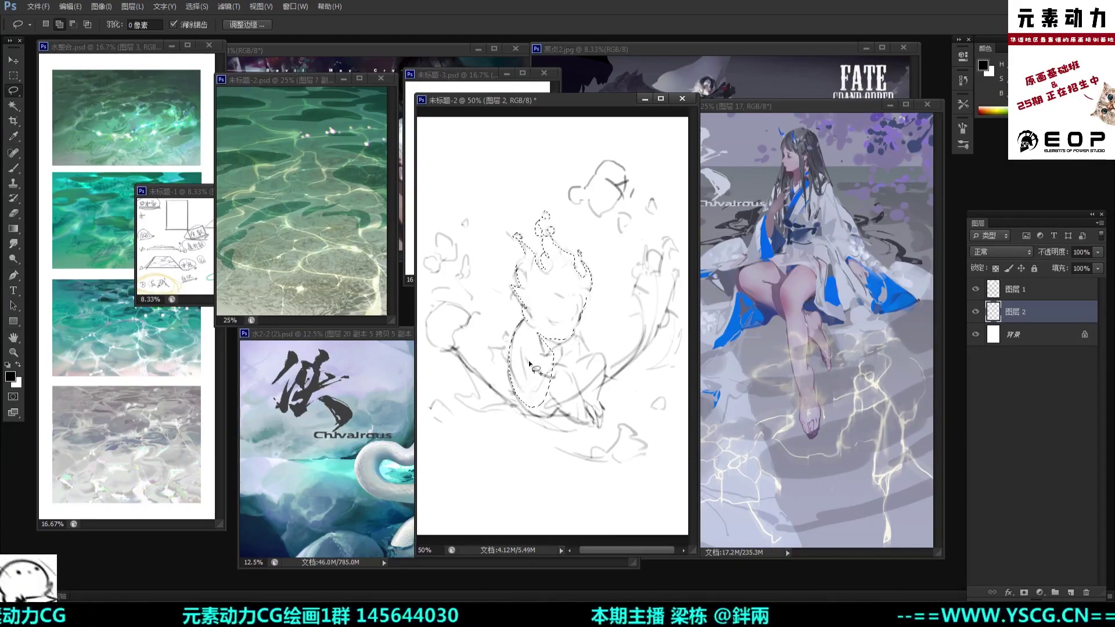
pyautogui.moveTo(529, 370)
pyautogui.mouseDown()
pyautogui.moveTo(512, 386)
pyautogui.moveTo(522, 404)
pyautogui.moveTo(567, 395)
pyautogui.moveTo(500, 378)
pyautogui.mouseUp()
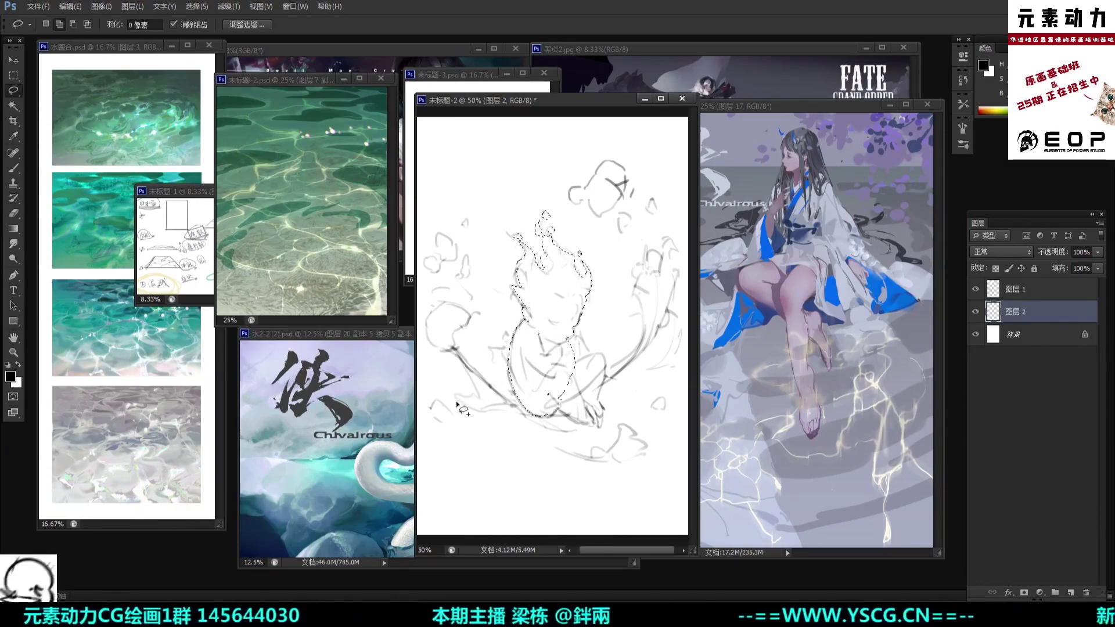
pyautogui.moveTo(439, 402)
pyautogui.mouseDown()
pyautogui.moveTo(465, 394)
pyautogui.moveTo(448, 365)
pyautogui.moveTo(517, 395)
pyautogui.moveTo(482, 411)
pyautogui.moveTo(439, 402)
pyautogui.mouseUp()
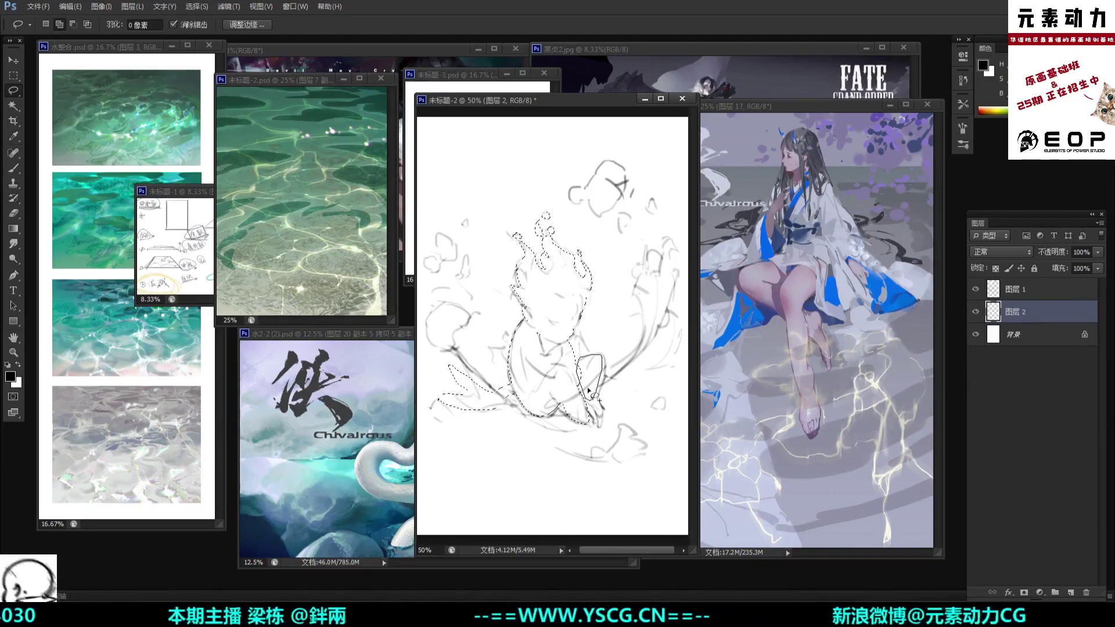
# Step: Add the crossed legs and feet to the Lasso selection, correcting their outline beside the torso
pyautogui.moveTo(590, 392)
pyautogui.mouseDown()
pyautogui.moveTo(575, 381)
pyautogui.moveTo(587, 390)
pyautogui.mouseUp()
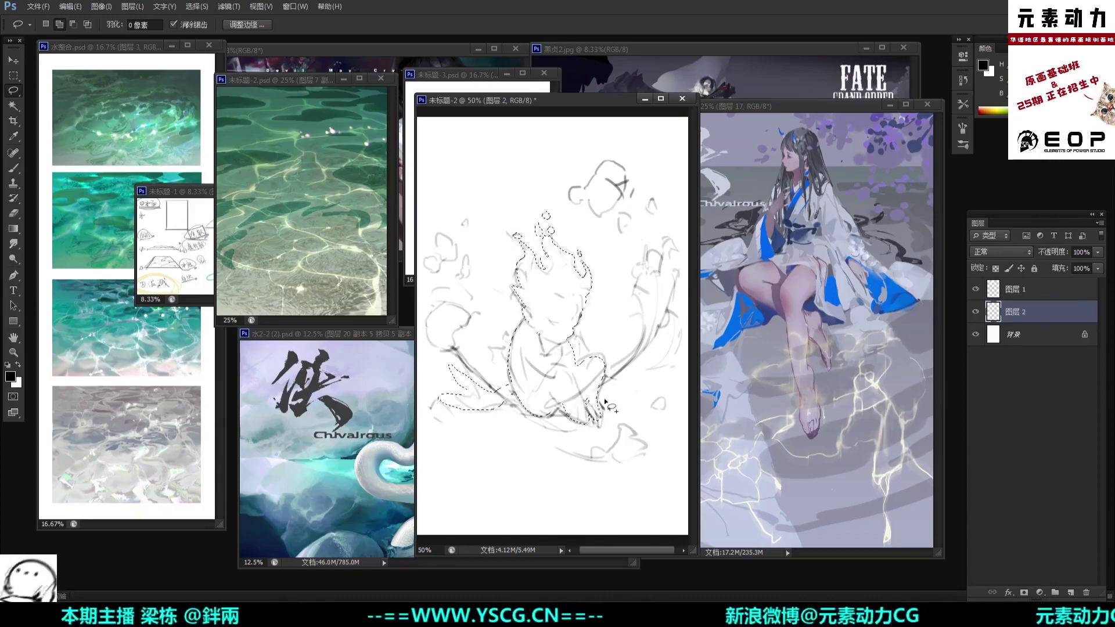
pyautogui.hotkey('ctrl', 'z')
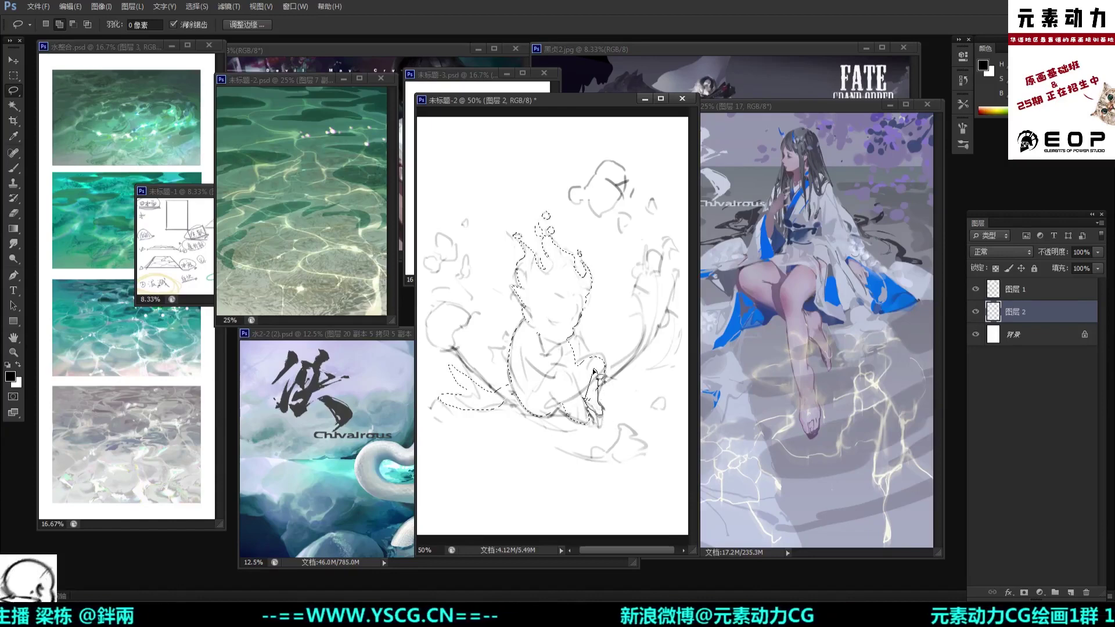
pyautogui.moveTo(604, 360); pyautogui.dragTo(589, 401)
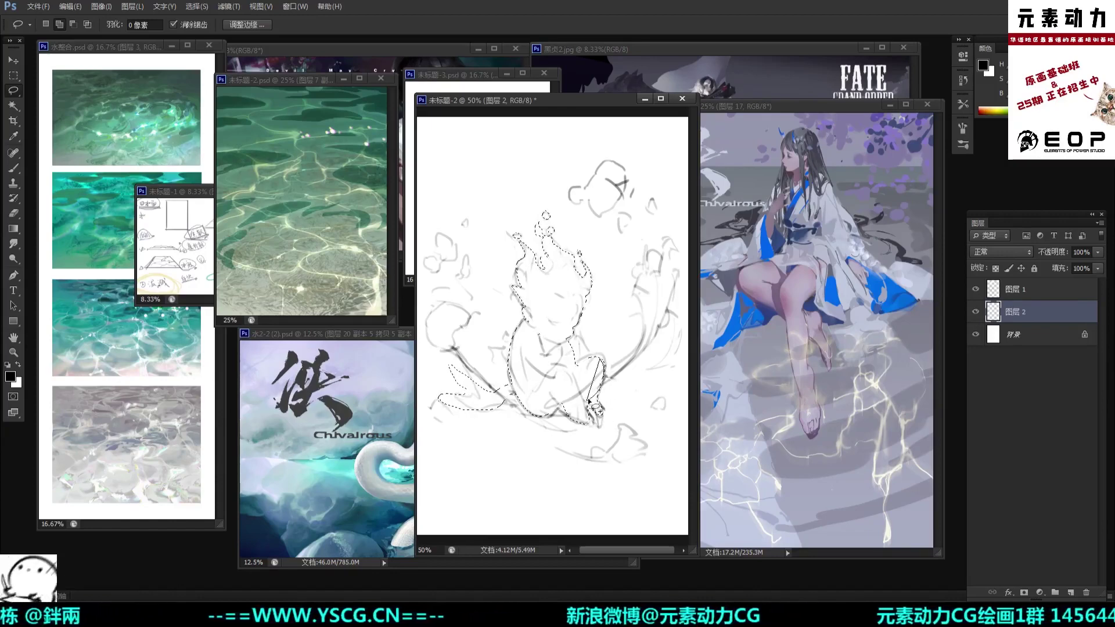
pyautogui.moveTo(573, 346)
pyautogui.mouseDown()
pyautogui.moveTo(590, 349)
pyautogui.moveTo(577, 338)
pyautogui.mouseUp()
pyautogui.hotkey('ctrl', 'z')
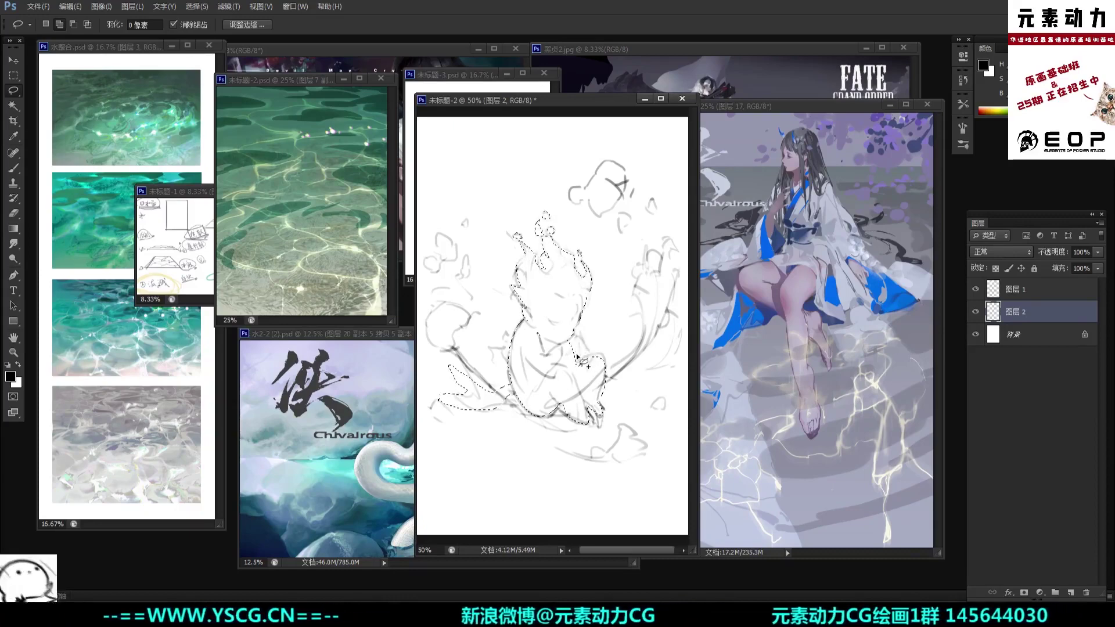
pyautogui.moveTo(606, 373)
pyautogui.mouseDown()
pyautogui.moveTo(633, 358)
pyautogui.moveTo(595, 392)
pyautogui.moveTo(645, 339)
pyautogui.moveTo(627, 360)
pyautogui.mouseUp()
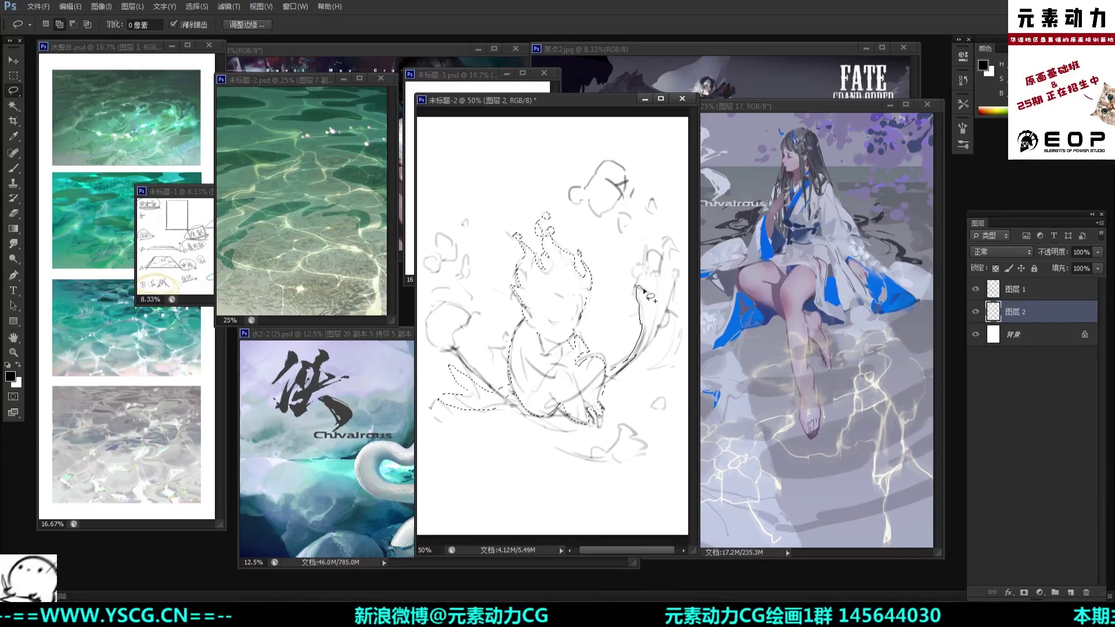
pyautogui.moveTo(647, 280); pyautogui.dragTo(652, 331)
pyautogui.hotkey('ctrl', 'z')
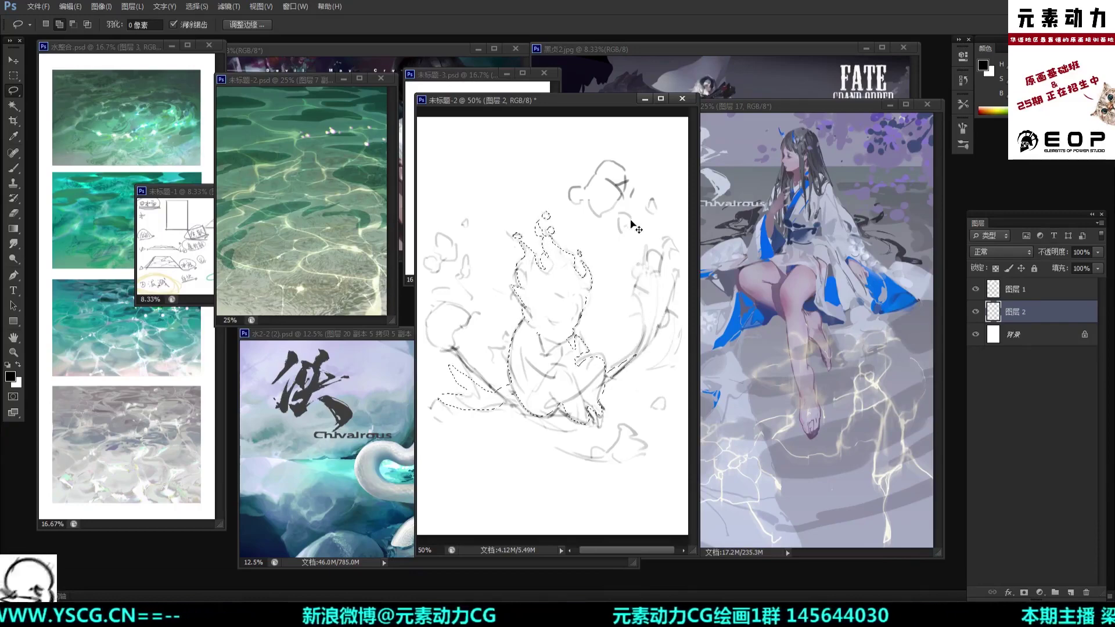
# Step: Enlarge the document window around the canvas and extend the Lasso selection over the rounded shapes, upper-left fragments and right-hand branches
pyautogui.hotkey('ctrl', '-')
pyautogui.hotkey('ctrl', '-')
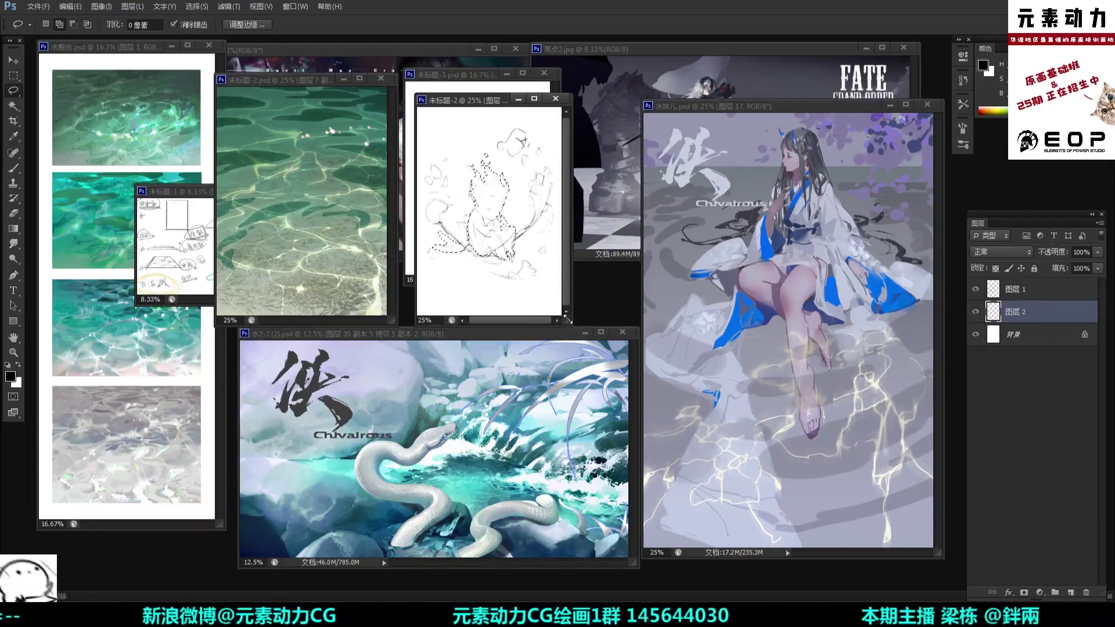
pyautogui.hotkey('ctrl', 'd')
pyautogui.moveTo(572, 319); pyautogui.dragTo(587, 334)
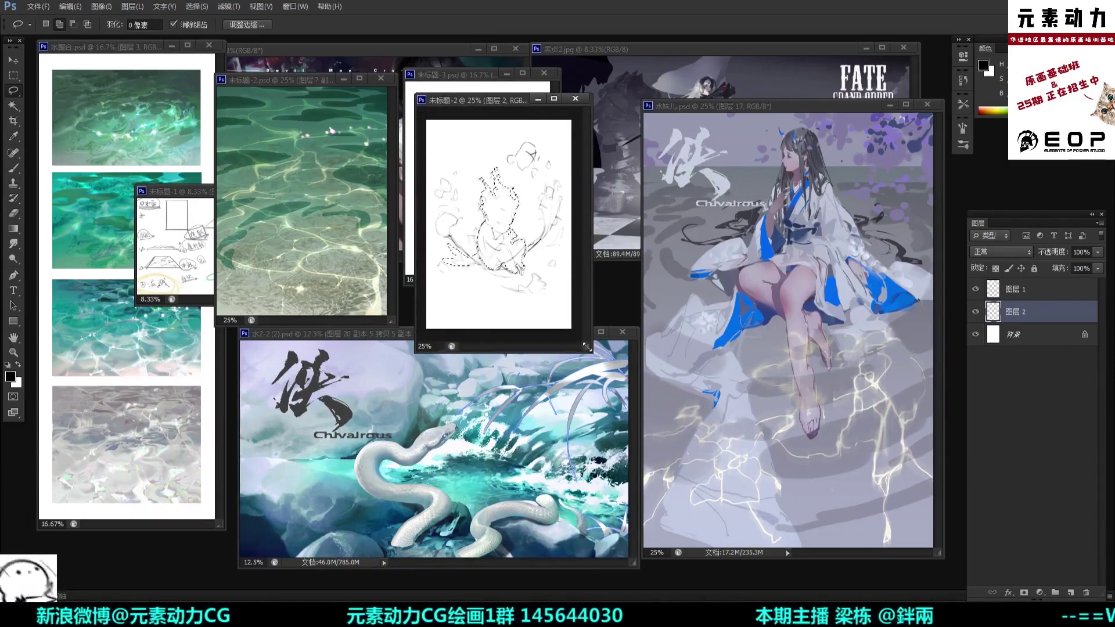
pyautogui.moveTo(586, 347); pyautogui.dragTo(601, 368)
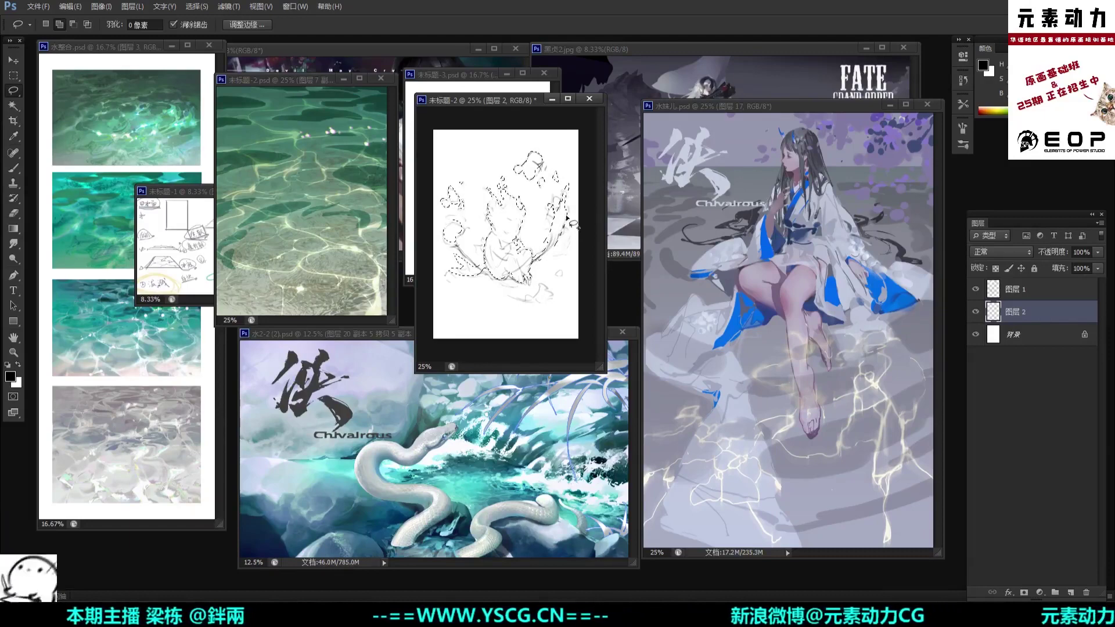
pyautogui.moveTo(566, 227)
pyautogui.mouseDown()
pyautogui.moveTo(555, 244)
pyautogui.moveTo(569, 235)
pyautogui.moveTo(563, 256)
pyautogui.moveTo(567, 239)
pyautogui.mouseUp()
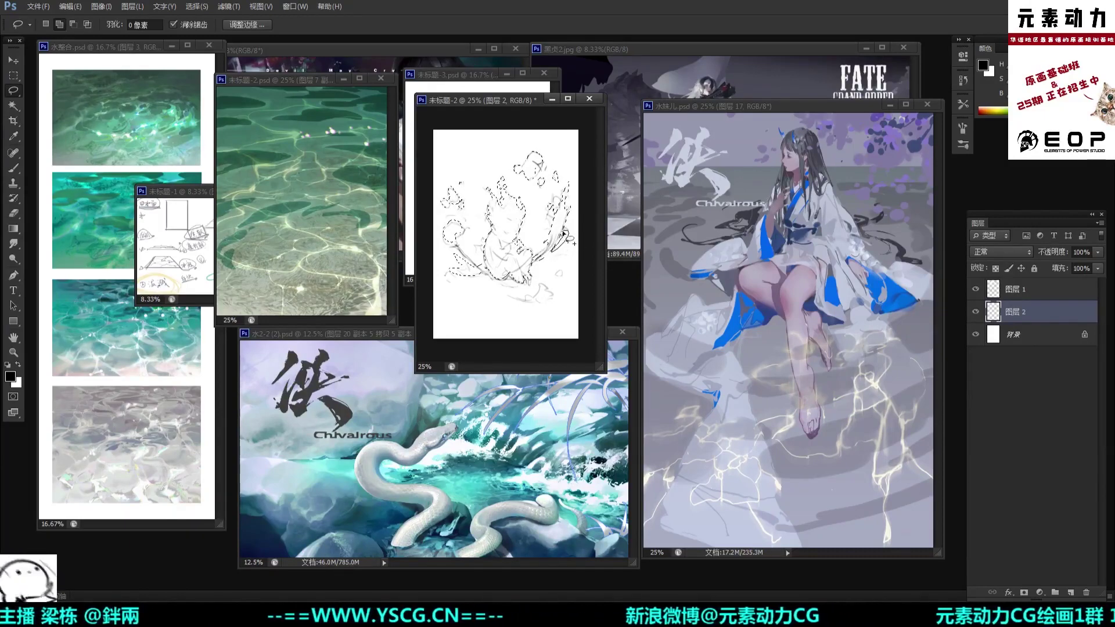
pyautogui.moveTo(552, 286); pyautogui.dragTo(558, 269)
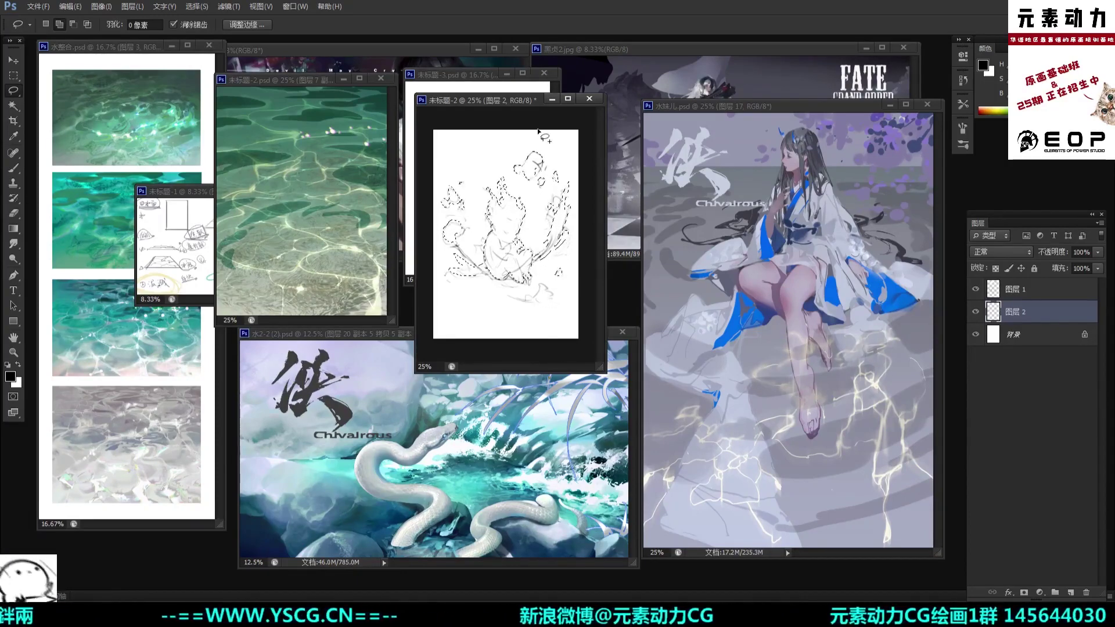
# Step: Extend the Lasso selection over the lower-right fragments and refine its outline around the figure and the side branches
pyautogui.hotkey('ctrl', '-')
pyautogui.hotkey('ctrl', '+')
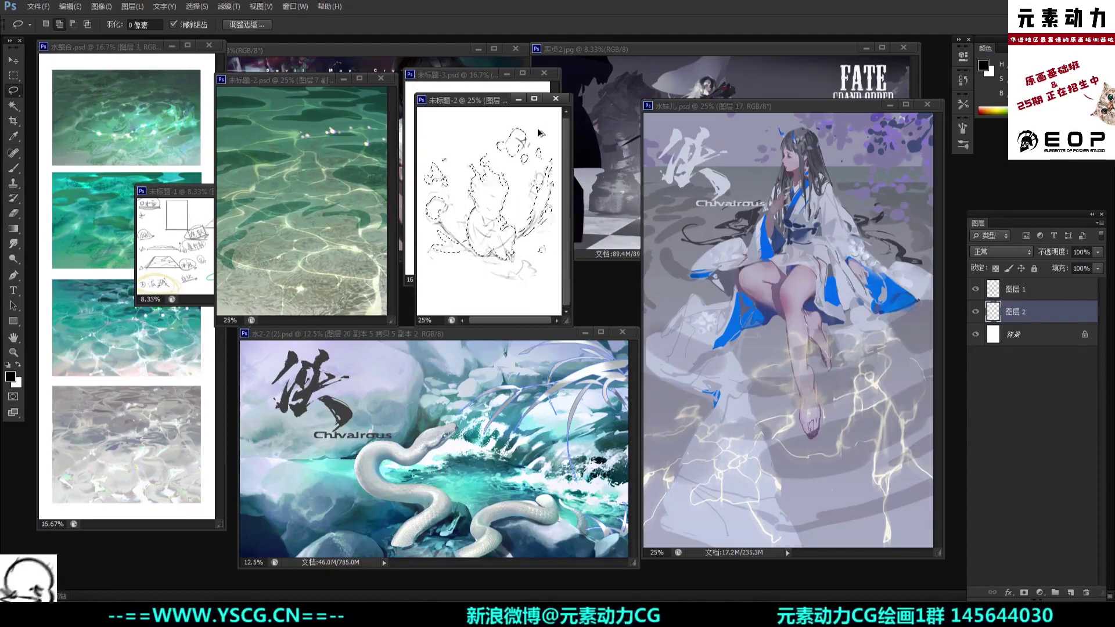
pyautogui.hotkey('ctrl', '+')
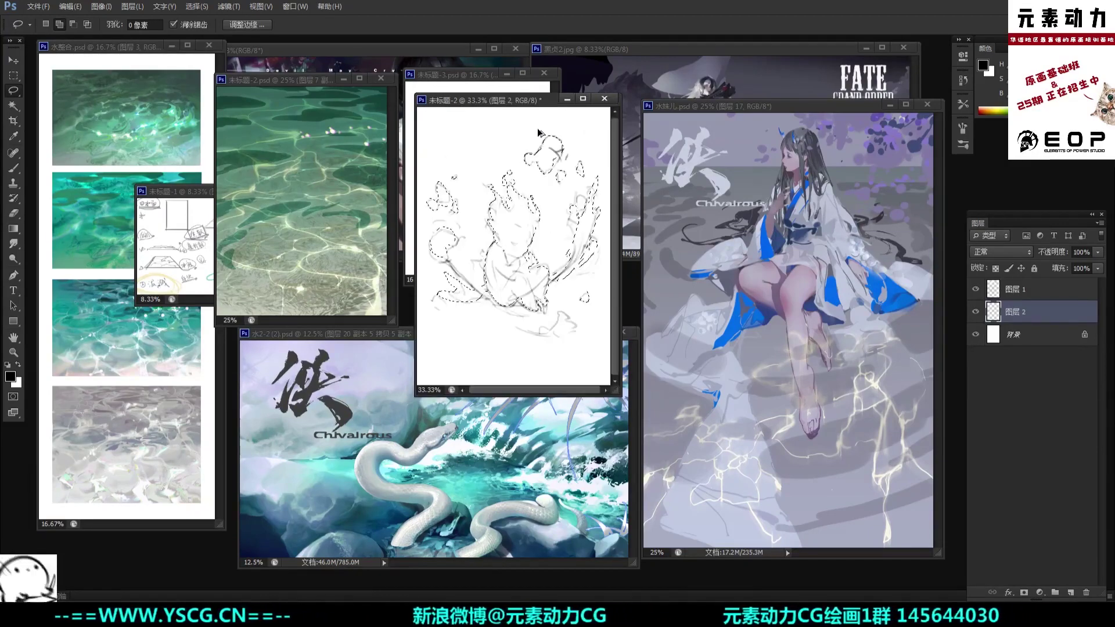
pyautogui.hotkey('ctrl', 'd')
pyautogui.moveTo(553, 101)
pyautogui.mouseDown()
pyautogui.moveTo(547, 208)
pyautogui.moveTo(563, 137)
pyautogui.mouseUp()
pyautogui.hotkey('ctrl', 'shift', 'd')
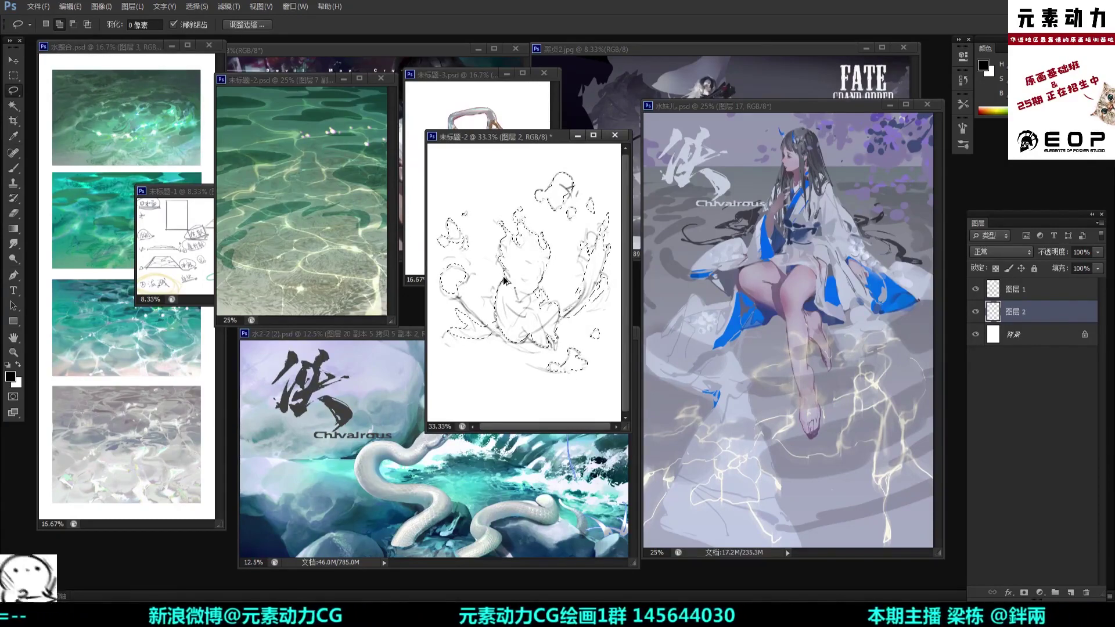
pyautogui.hotkey('ctrl', '-')
pyautogui.hotkey('ctrl', '+')
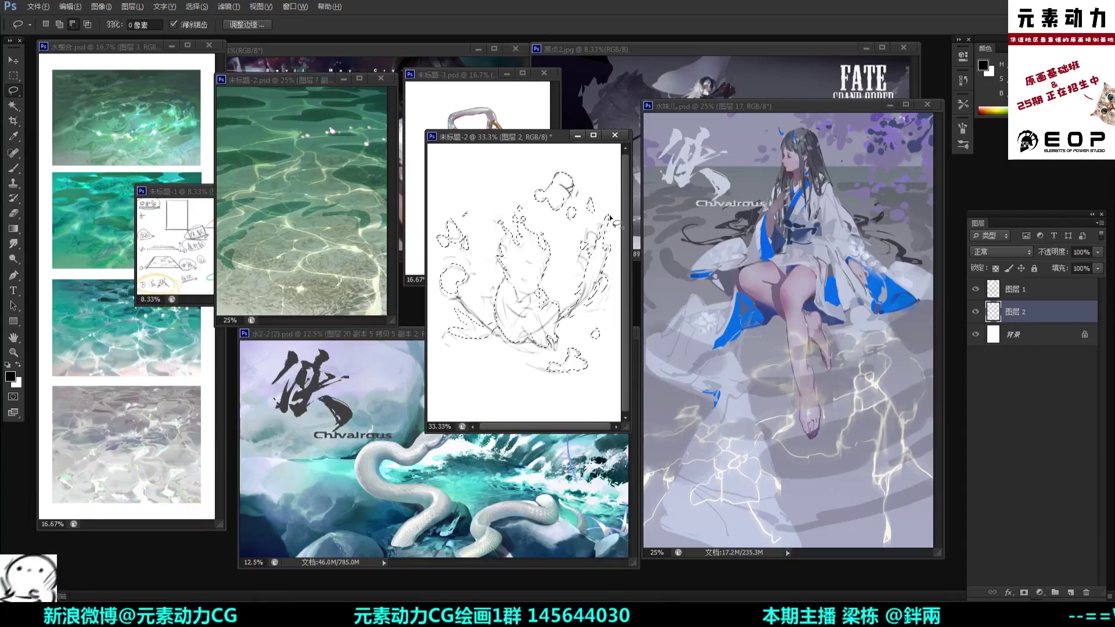
pyautogui.moveTo(607, 217)
pyautogui.mouseDown()
pyautogui.moveTo(604, 247)
pyautogui.moveTo(613, 212)
pyautogui.moveTo(572, 269)
pyautogui.moveTo(613, 287)
pyautogui.mouseUp()
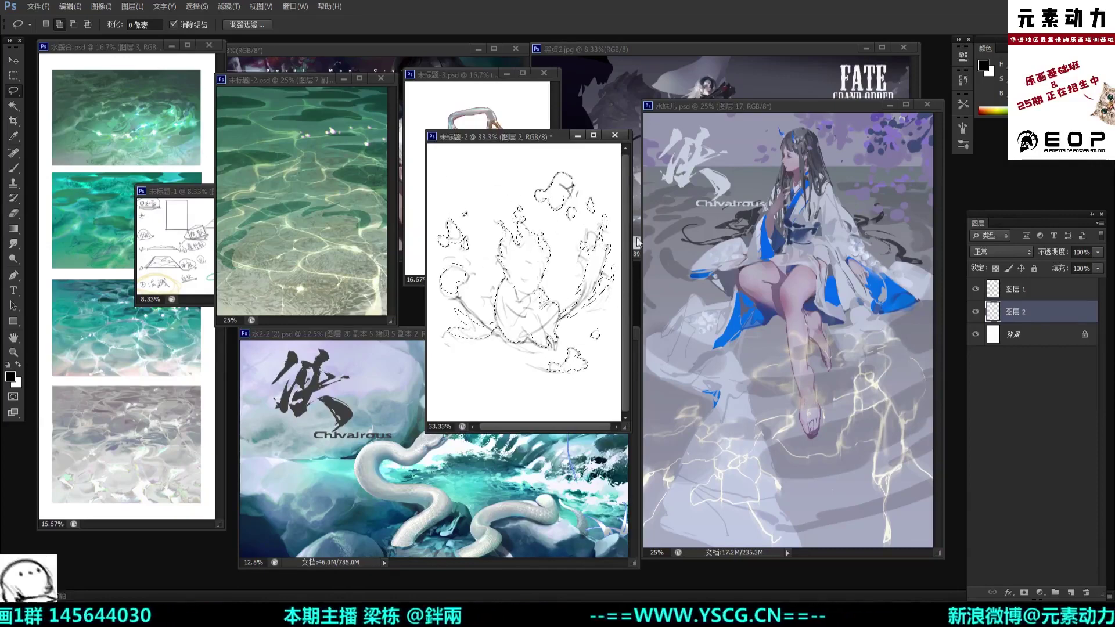
# Step: Hide 图层 2 and enlarge and reposition the document window so the whole canvas shows at 25%, keeping the silhouette selection
pyautogui.click(976, 312)
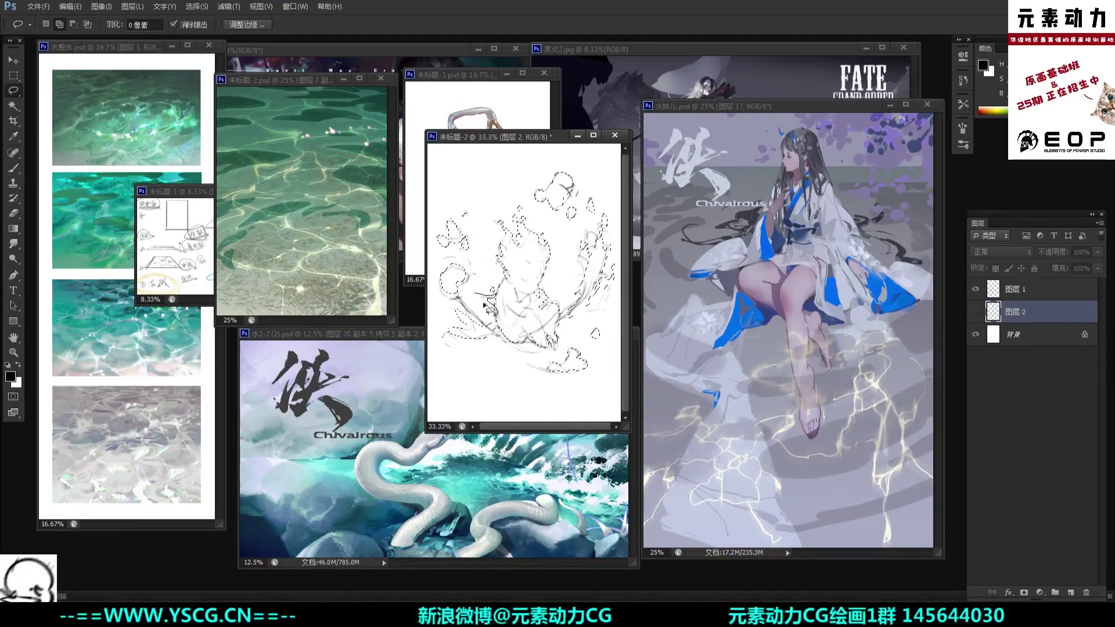
pyautogui.moveTo(522, 135); pyautogui.dragTo(512, 157)
pyautogui.hotkey('ctrl', '-')
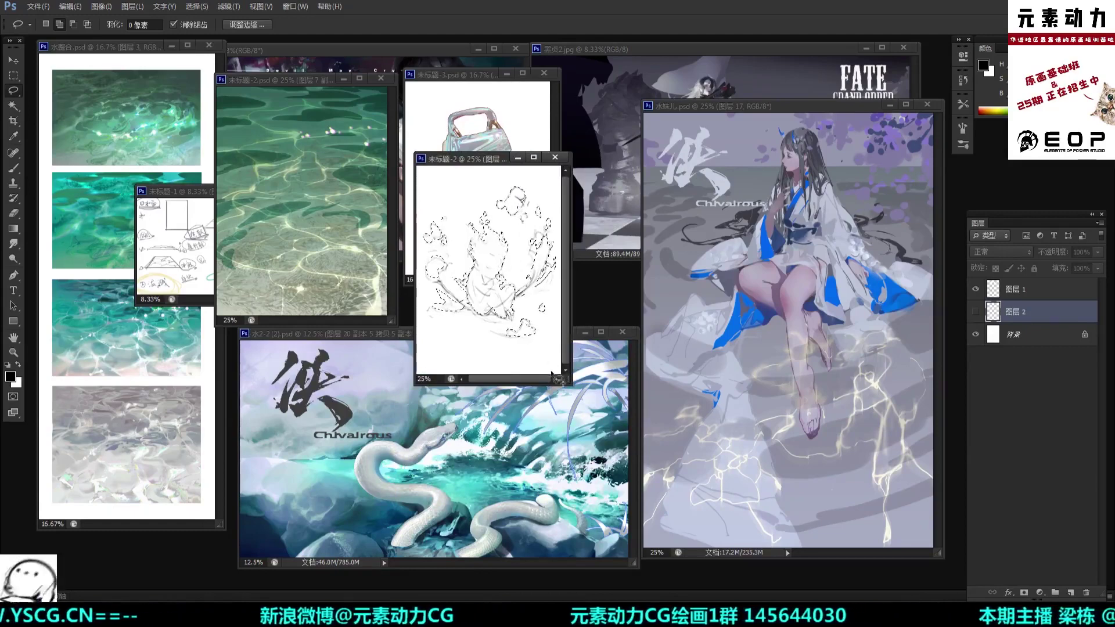
pyautogui.hotkey('ctrl', 'd')
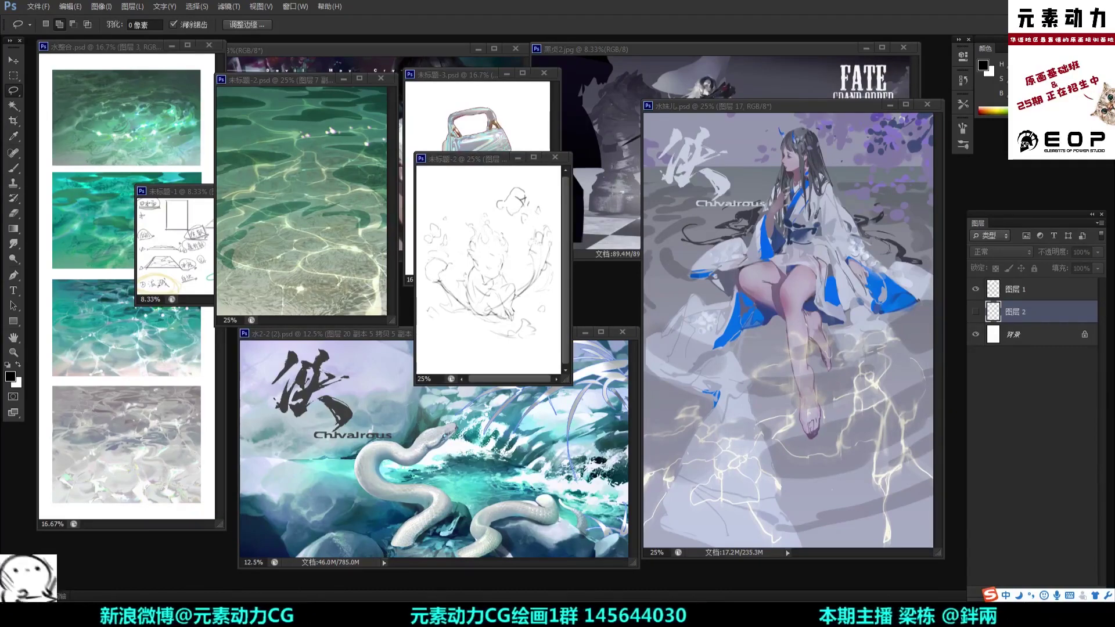
pyautogui.hotkey('ctrl', 'z')
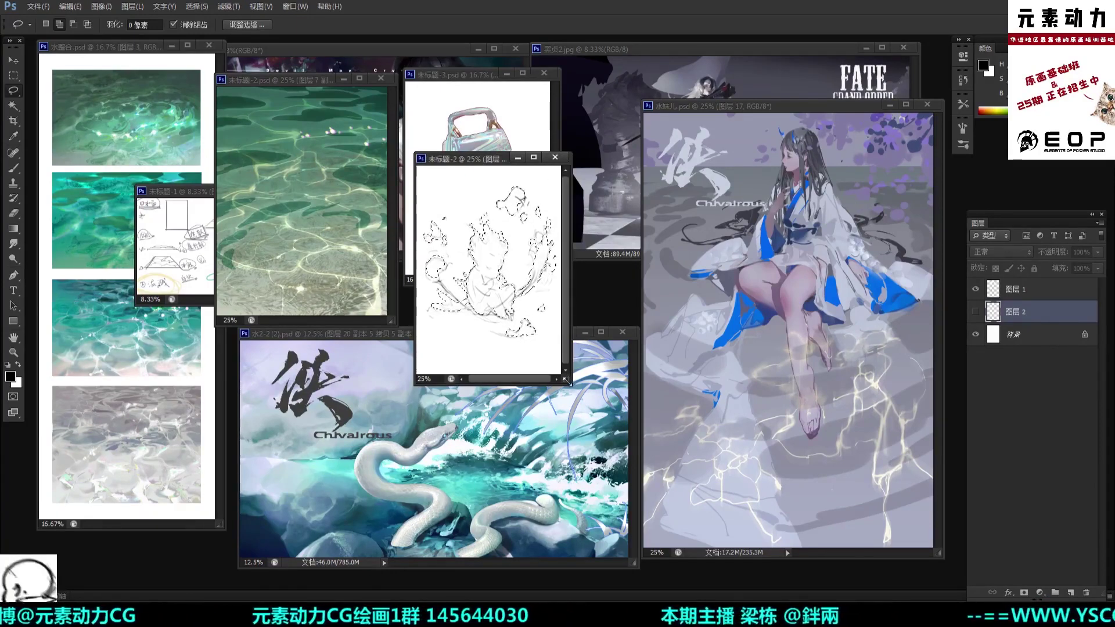
pyautogui.moveTo(566, 381); pyautogui.dragTo(585, 395)
pyautogui.hotkey('ctrl', 'd')
pyautogui.moveTo(506, 157)
pyautogui.mouseDown()
pyautogui.moveTo(507, 190)
pyautogui.moveTo(509, 176)
pyautogui.mouseUp()
pyautogui.hotkey('ctrl', 'shift', 'd')
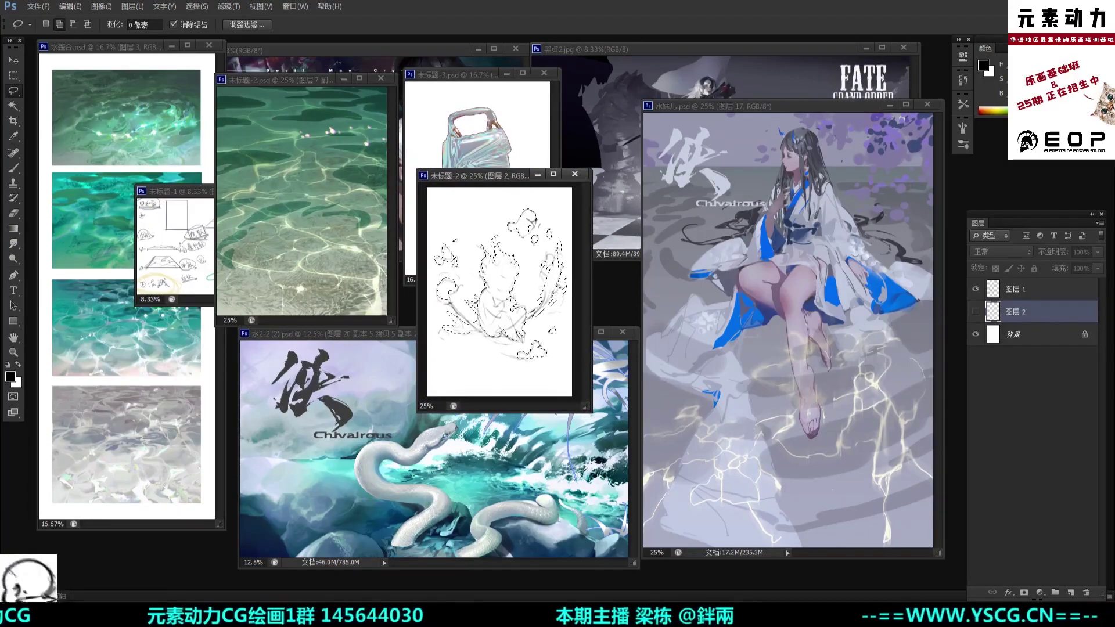
# Step: Switch to the browser, look through the art school's Weibo posts of student work, and return to Photoshop
pyautogui.click(126, 614)
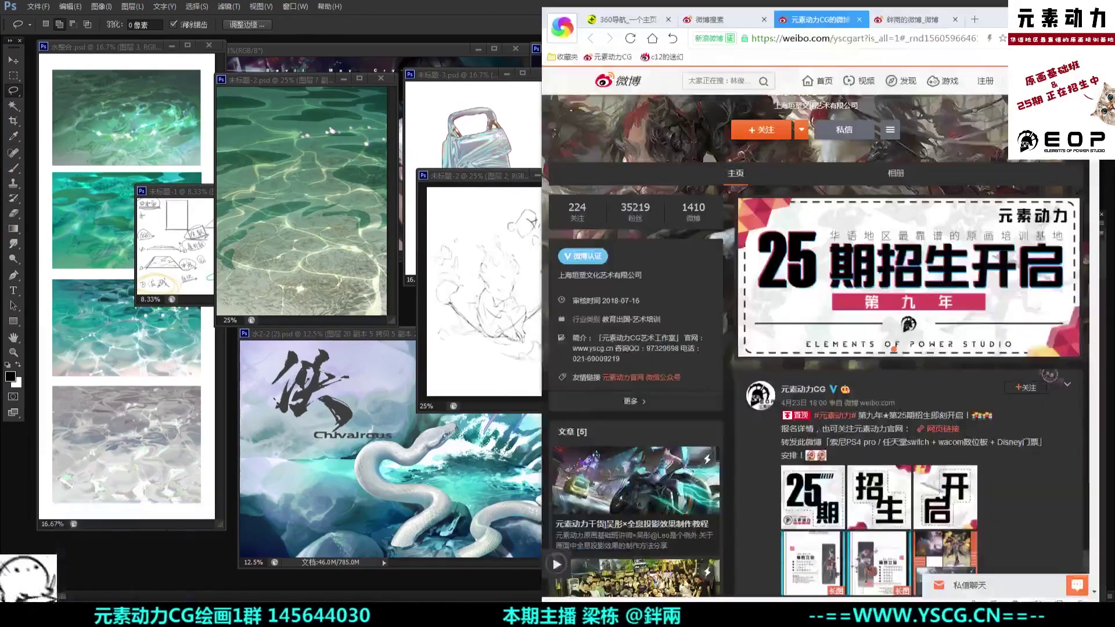
pyautogui.scroll(-15, 813, 348)
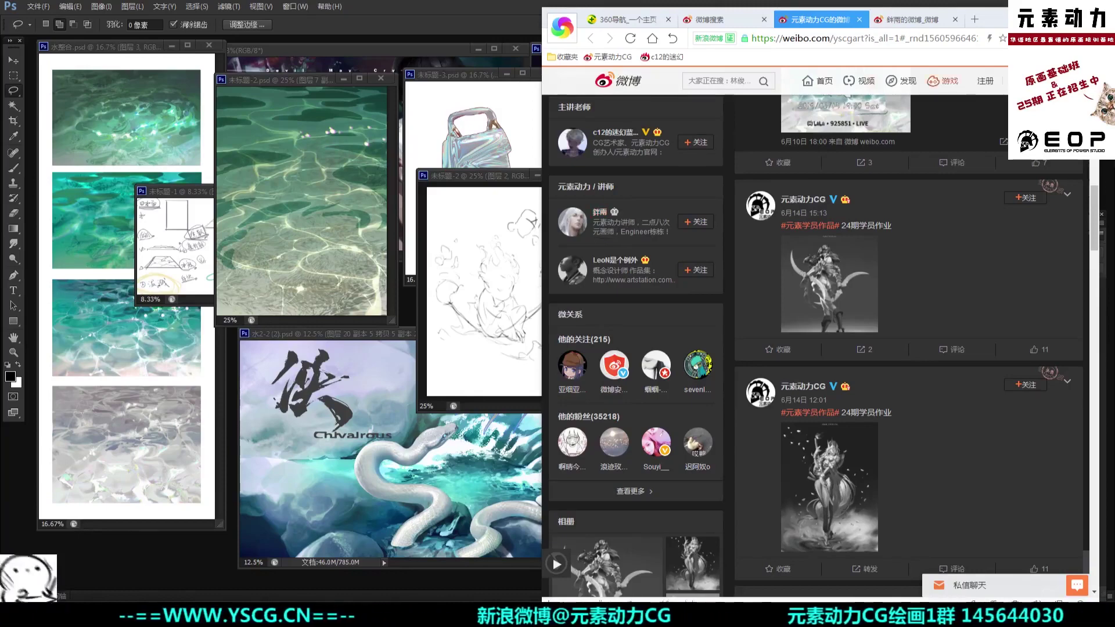
pyautogui.click(1049, 14)
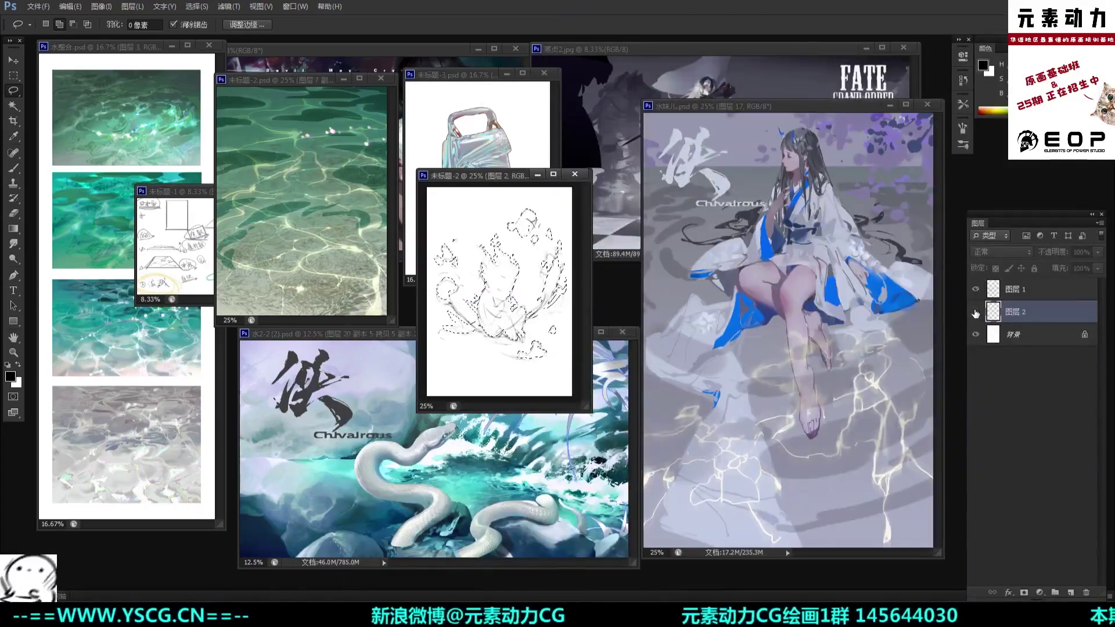
# Step: Show 图层 2, fill the selected silhouette with black, and lighten it to grey using Hue/Saturation with Lightness +82
pyautogui.click(975, 312)
pyautogui.hotkey('alt', 'Delete')
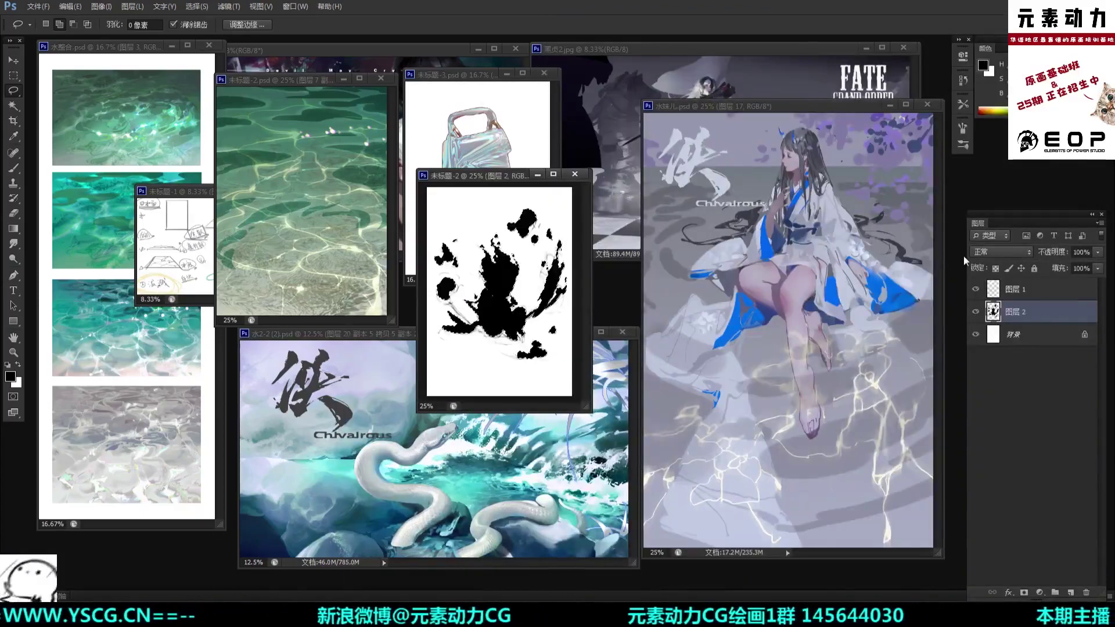
pyautogui.hotkey('ctrl', 'u')
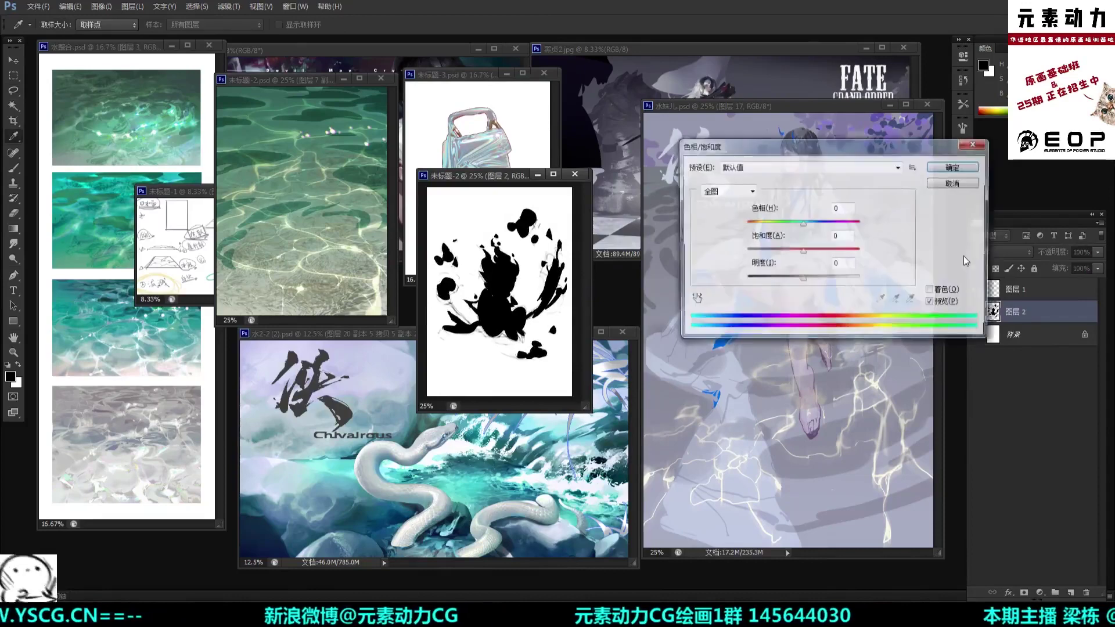
pyautogui.moveTo(802, 280); pyautogui.dragTo(851, 281)
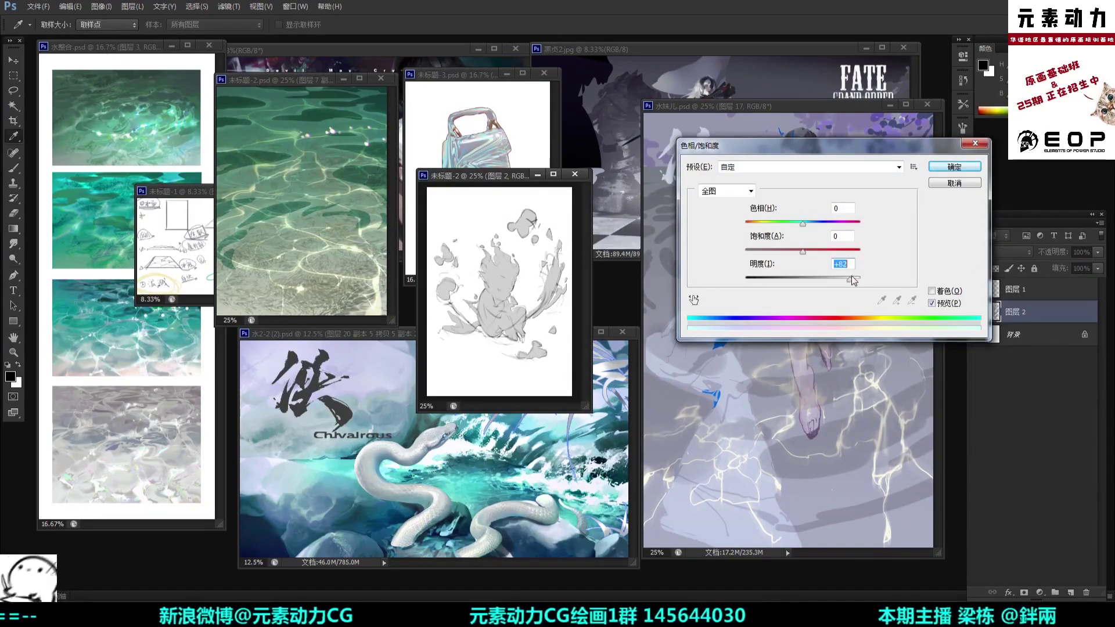
pyautogui.click(953, 170)
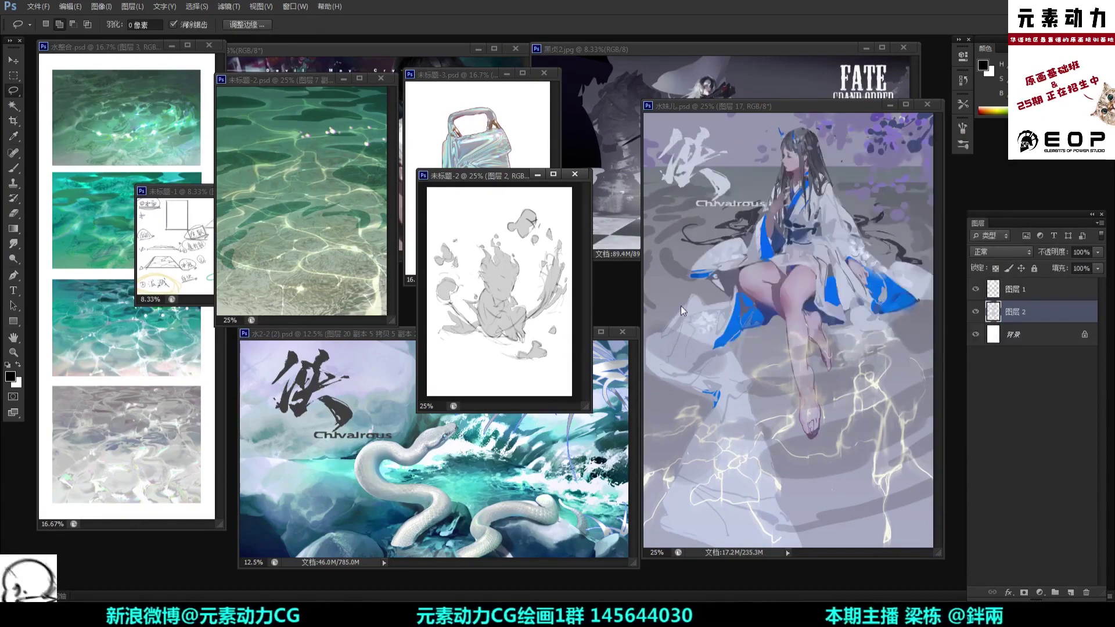
# Step: Toggle the visibility of the line sketch on 图层 1 repeatedly to examine the grey silhouette with and without it
pyautogui.hotkey('ctrl', '=')
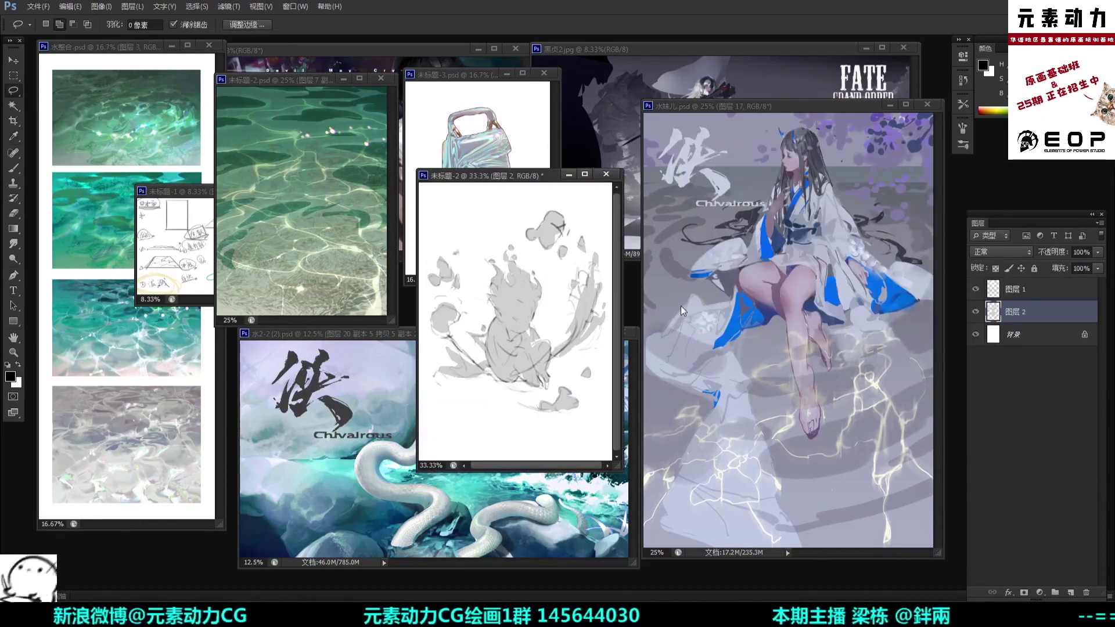
pyautogui.click(974, 289)
pyautogui.click(975, 291)
pyautogui.click(977, 292)
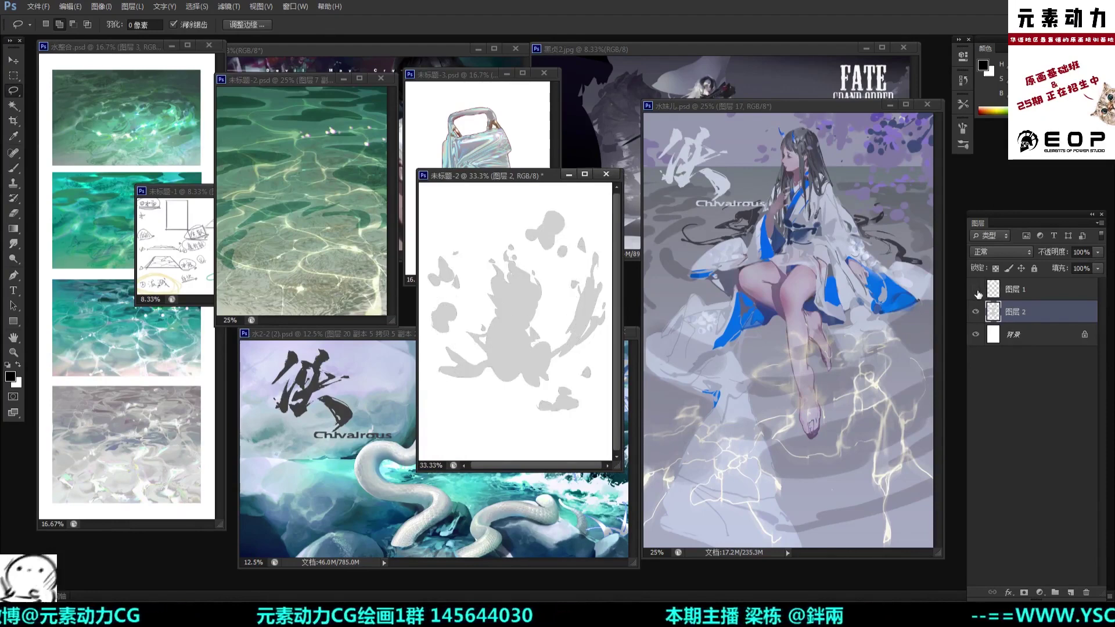
pyautogui.click(976, 291)
pyautogui.click(976, 290)
pyautogui.click(993, 292)
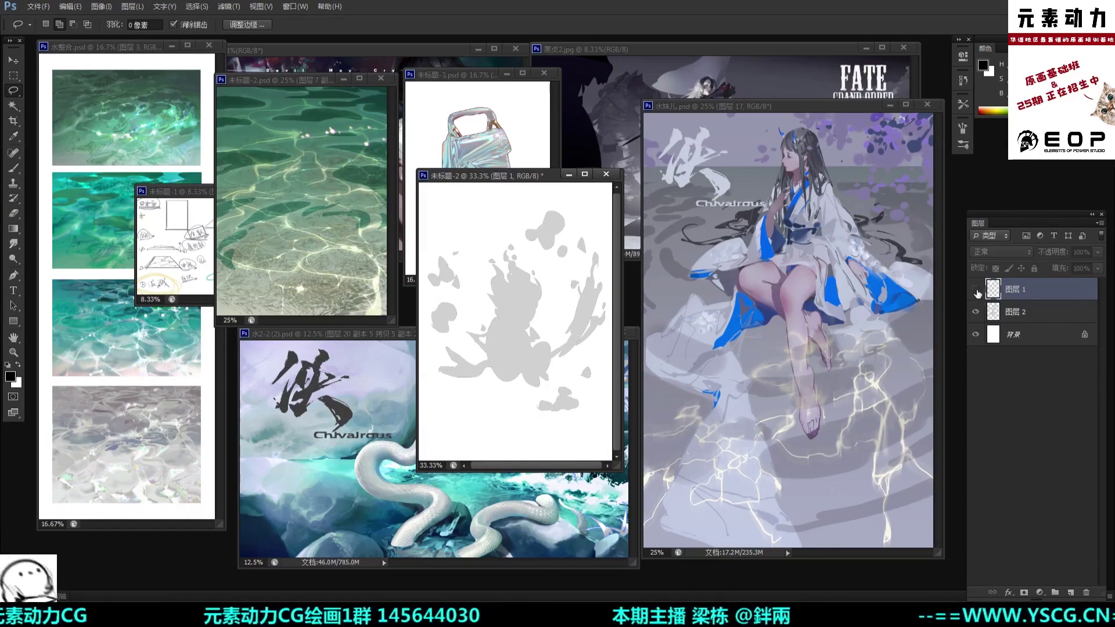
pyautogui.click(977, 291)
pyautogui.click(977, 292)
pyautogui.click(977, 291)
pyautogui.click(977, 292)
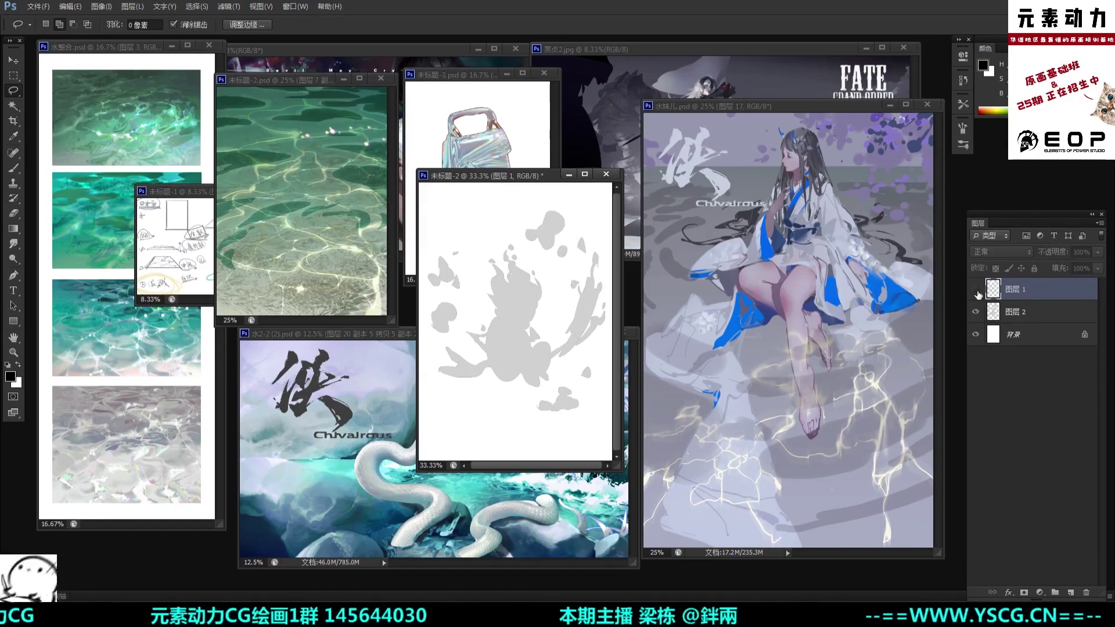
pyautogui.click(976, 292)
# Step: Reselect the silhouette shapes on 图层 2 and sample their grey as the Brush colour
pyautogui.click(1007, 313)
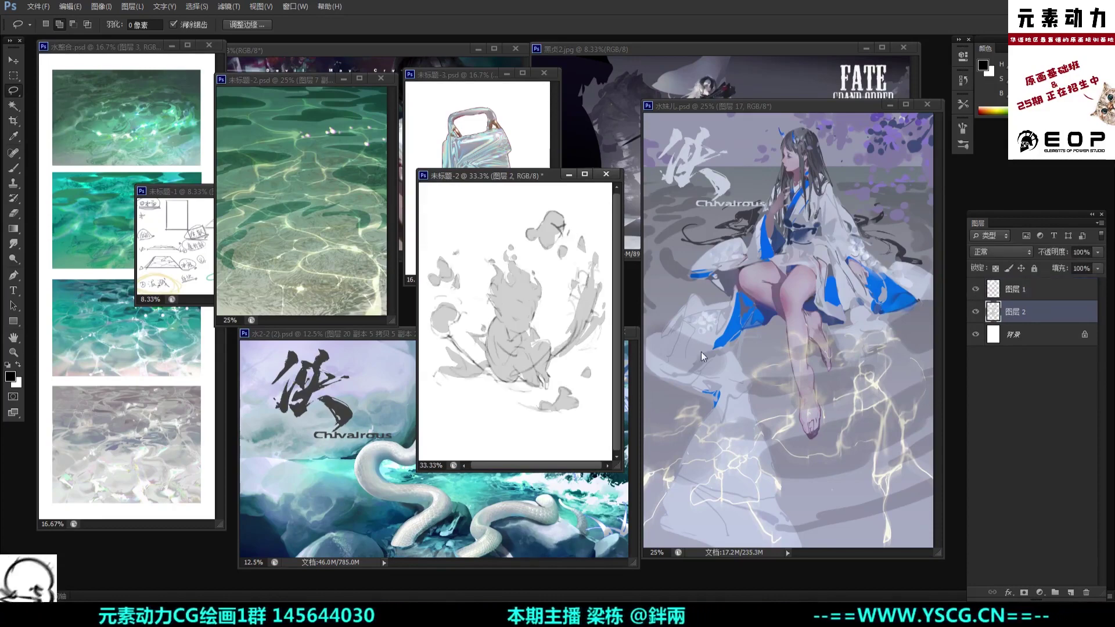
pyautogui.hotkey('ctrl', '+')
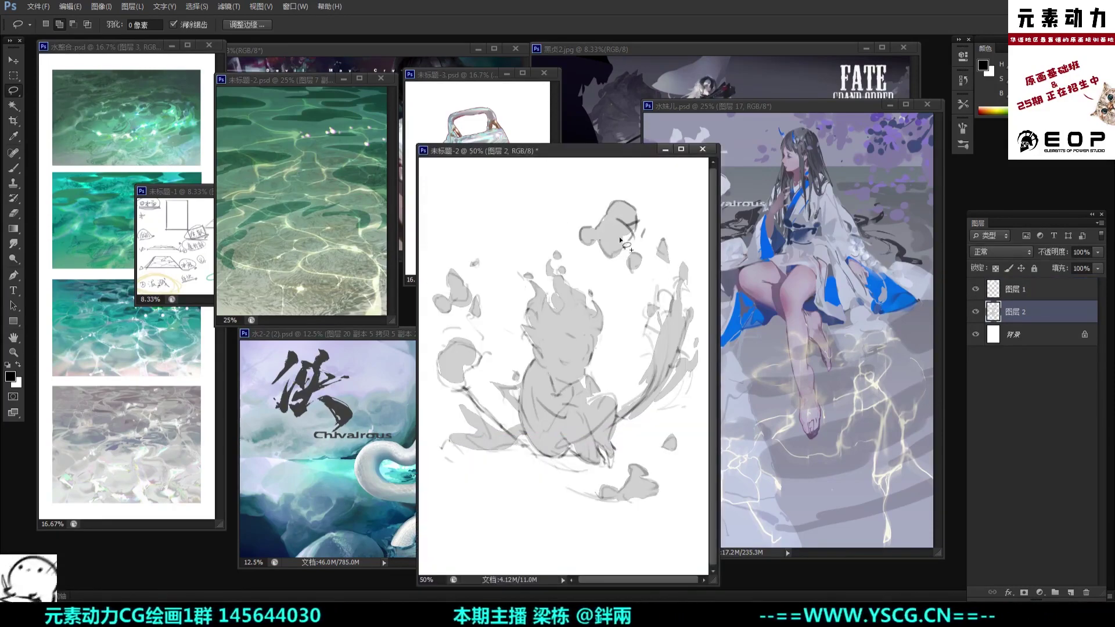
pyautogui.moveTo(620, 231)
pyautogui.mouseDown()
pyautogui.moveTo(609, 252)
pyautogui.moveTo(615, 228)
pyautogui.mouseUp()
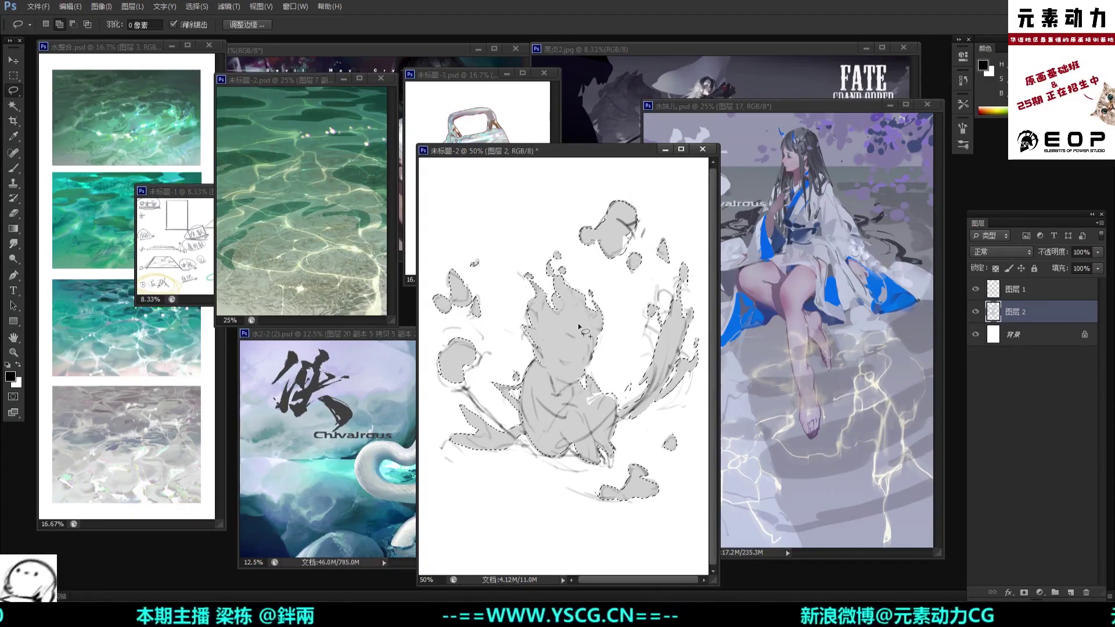
pyautogui.hotkey('alt', 'Delete')
pyautogui.hotkey('ctrl', 'z')
pyautogui.press('b')
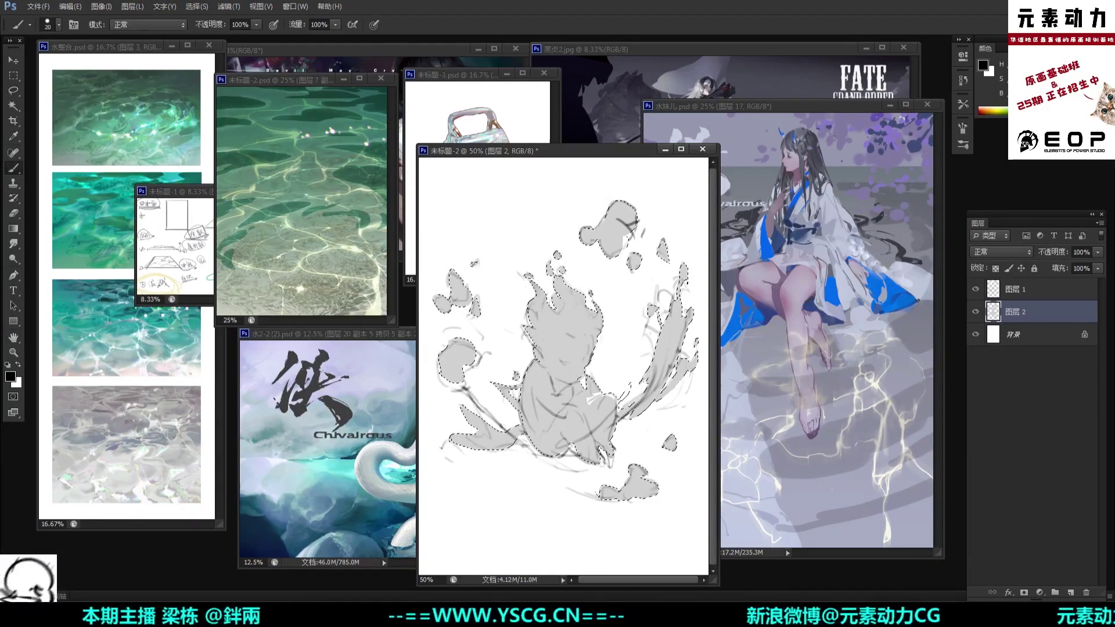
pyautogui.keyDown('alt'); pyautogui.click(551, 299); pyautogui.keyUp('alt')
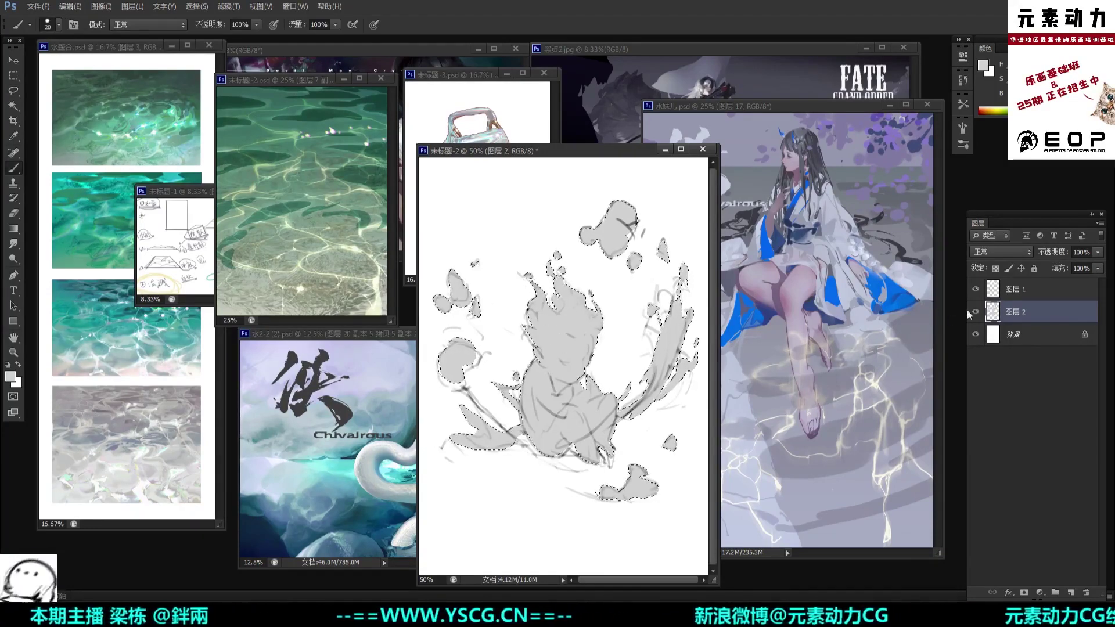
# Step: Lower the opacity of the line sketch on 图层 1 to 26% and clear the silhouette selection
pyautogui.click(975, 289)
pyautogui.click(976, 289)
pyautogui.click(1016, 289)
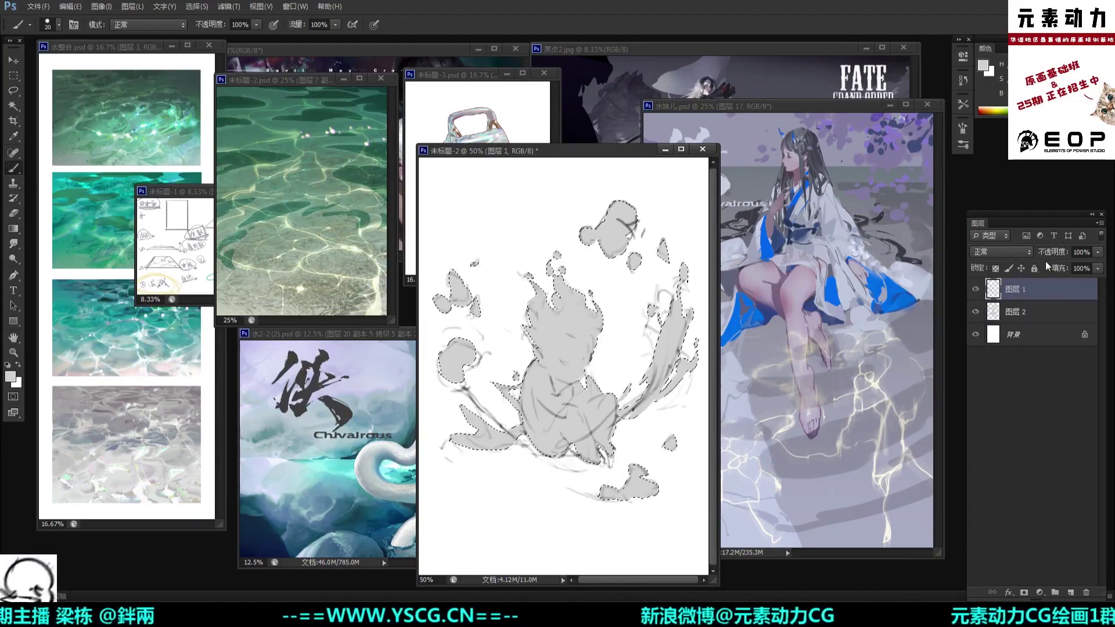
pyautogui.moveTo(1046, 253); pyautogui.dragTo(1047, 254)
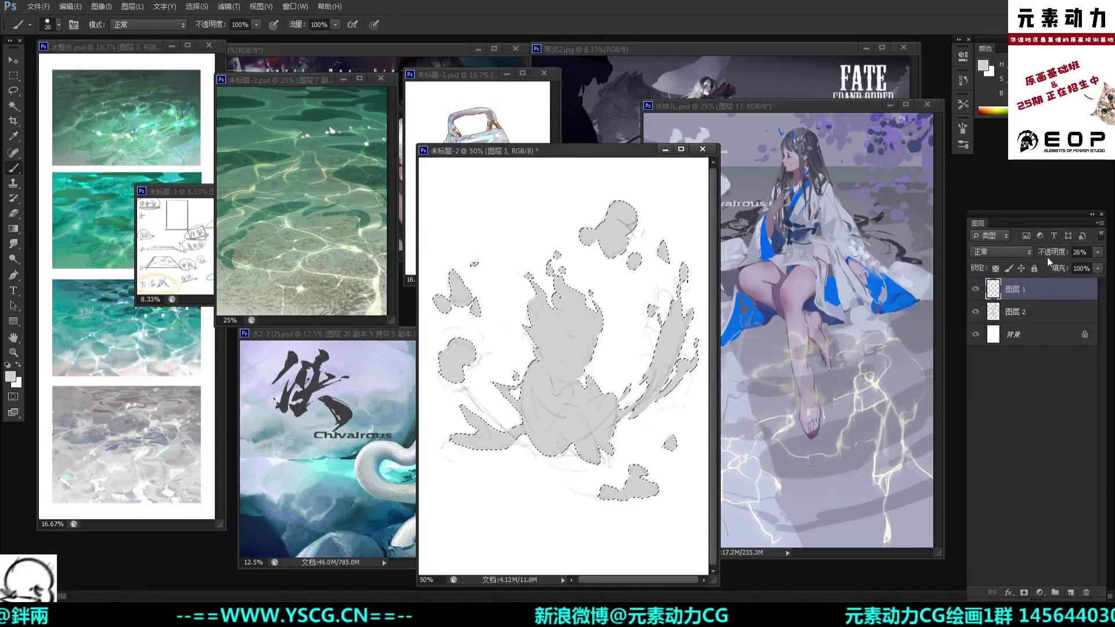
pyautogui.hotkey('ctrl', 'd')
# Step: Add a new layer directly above the grey silhouette on 图层 2 and move the document window up slightly
pyautogui.click(992, 303)
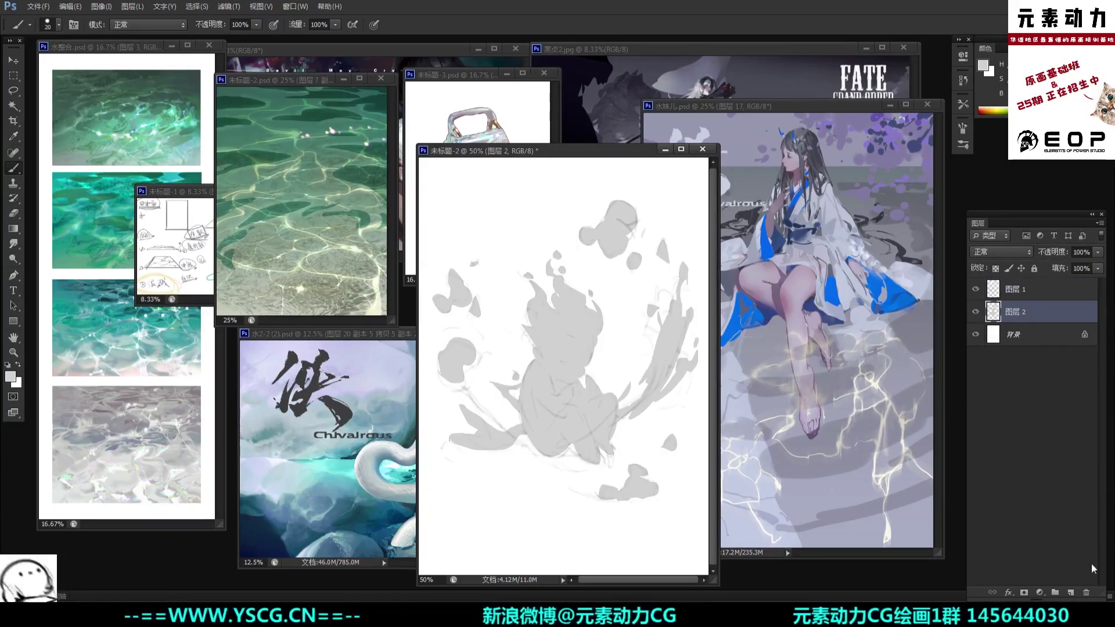
pyautogui.click(1070, 593)
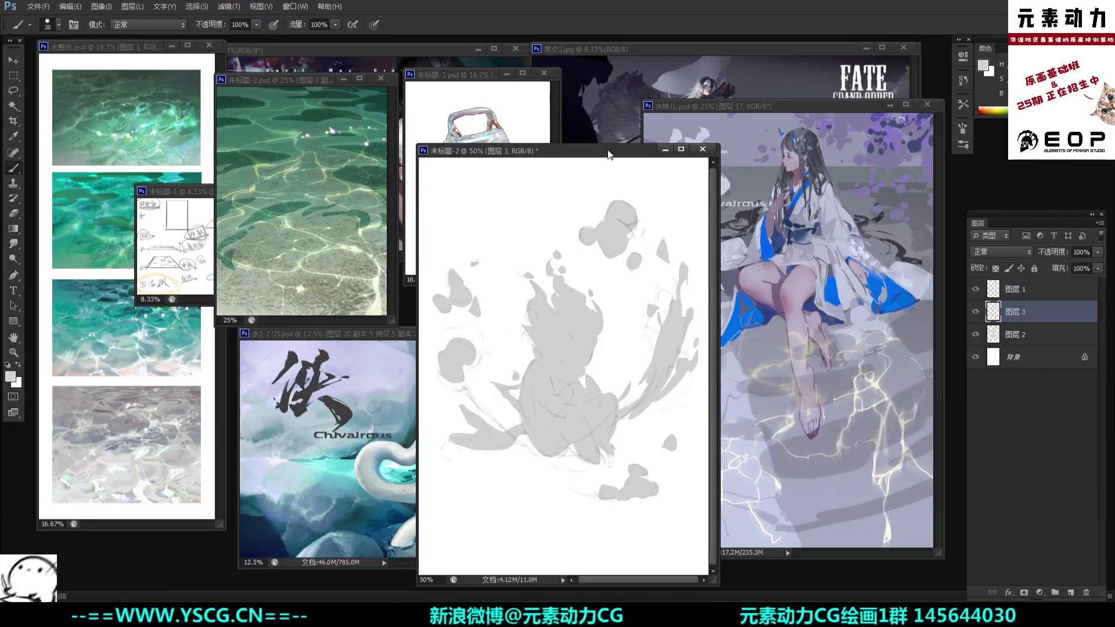
pyautogui.moveTo(608, 154); pyautogui.dragTo(602, 133)
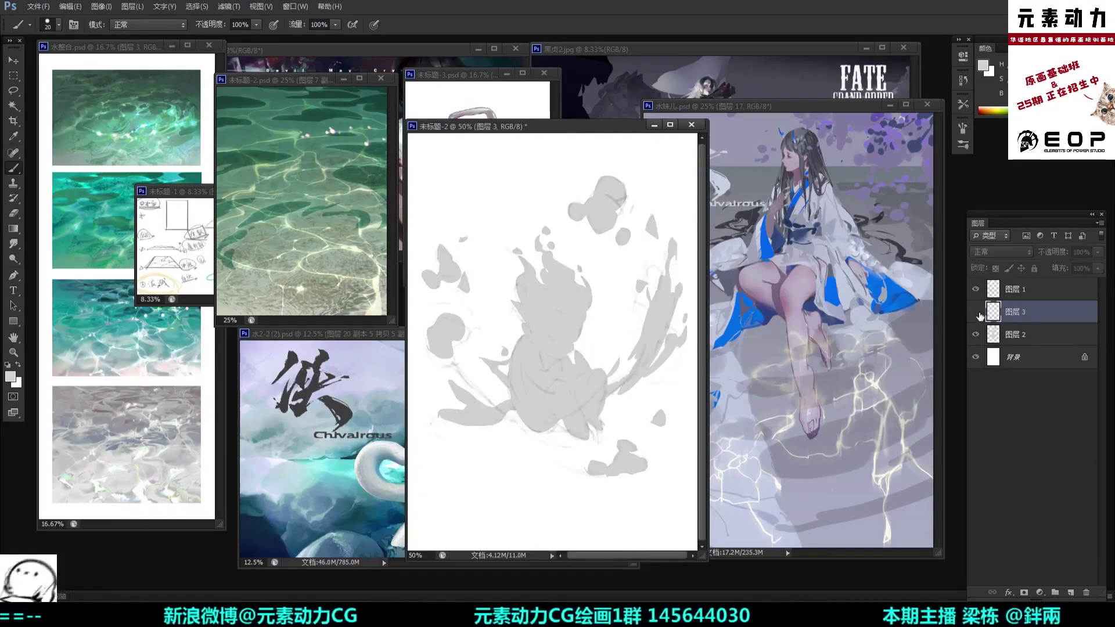
# Step: Outline the small area between the figure's chin and raised knee on 图层 2 with the Lasso, and clear the selection
pyautogui.click(1006, 337)
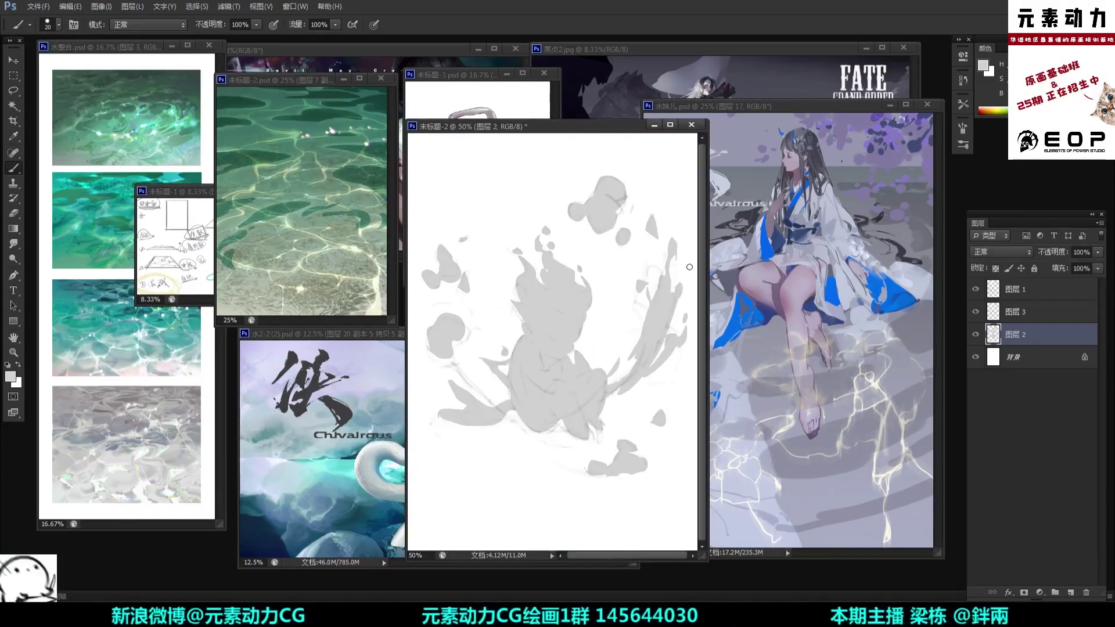
pyautogui.hotkey('ctrl', '+')
pyautogui.press('l')
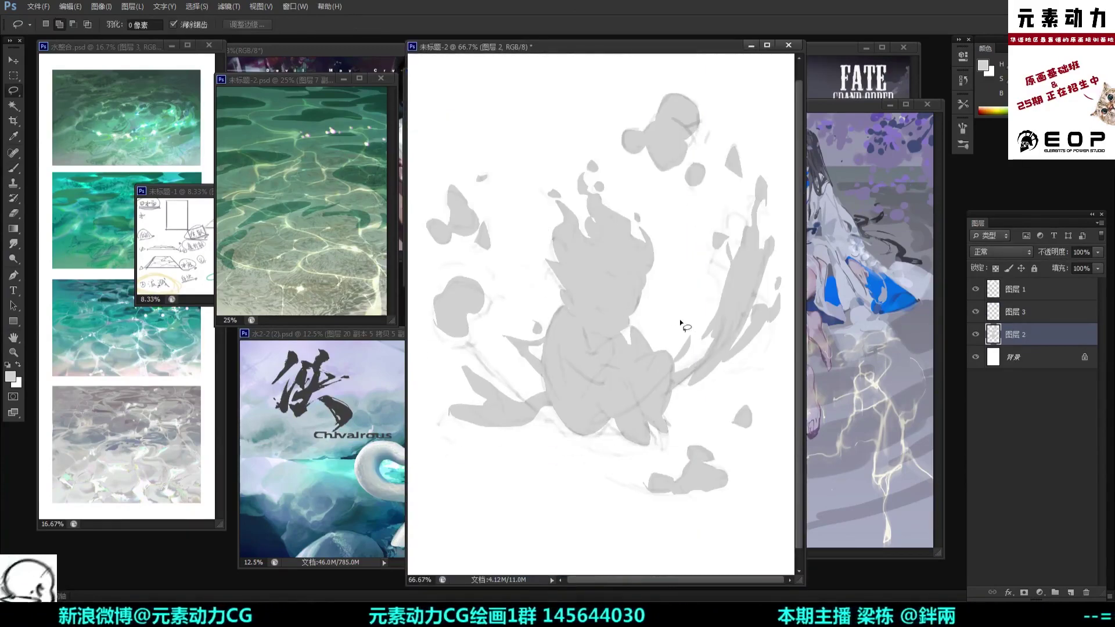
pyautogui.moveTo(639, 287)
pyautogui.mouseDown()
pyautogui.moveTo(628, 327)
pyautogui.moveTo(635, 310)
pyautogui.moveTo(610, 330)
pyautogui.moveTo(640, 299)
pyautogui.moveTo(628, 325)
pyautogui.moveTo(610, 328)
pyautogui.moveTo(633, 321)
pyautogui.moveTo(631, 342)
pyautogui.mouseUp()
pyautogui.hotkey('ctrl', 'd')
pyautogui.press('b')
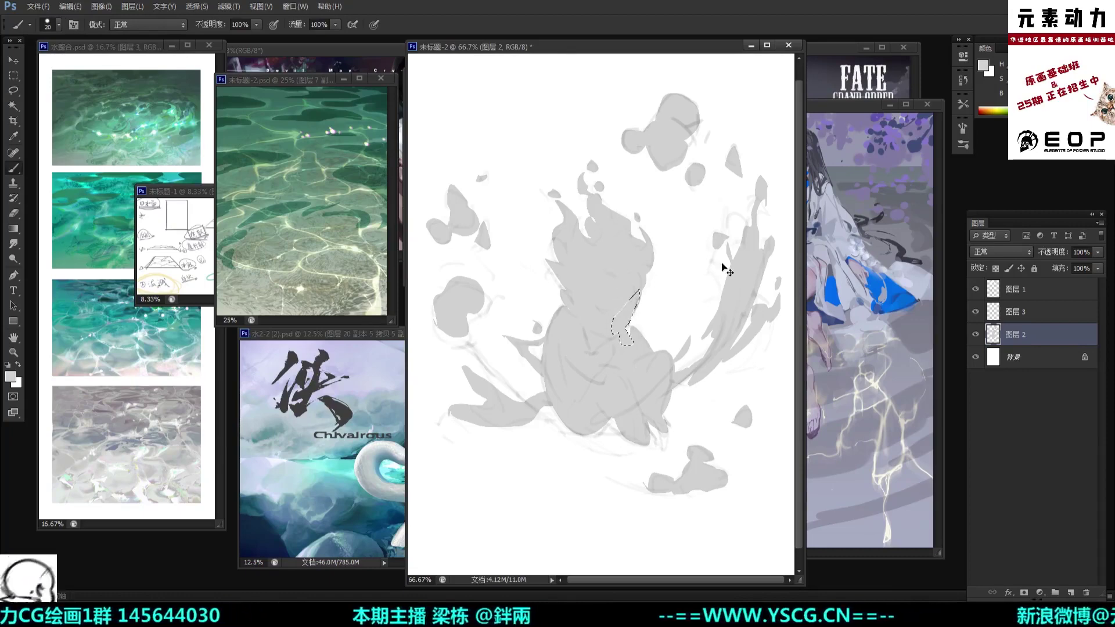
pyautogui.hotkey('ctrl', 'd')
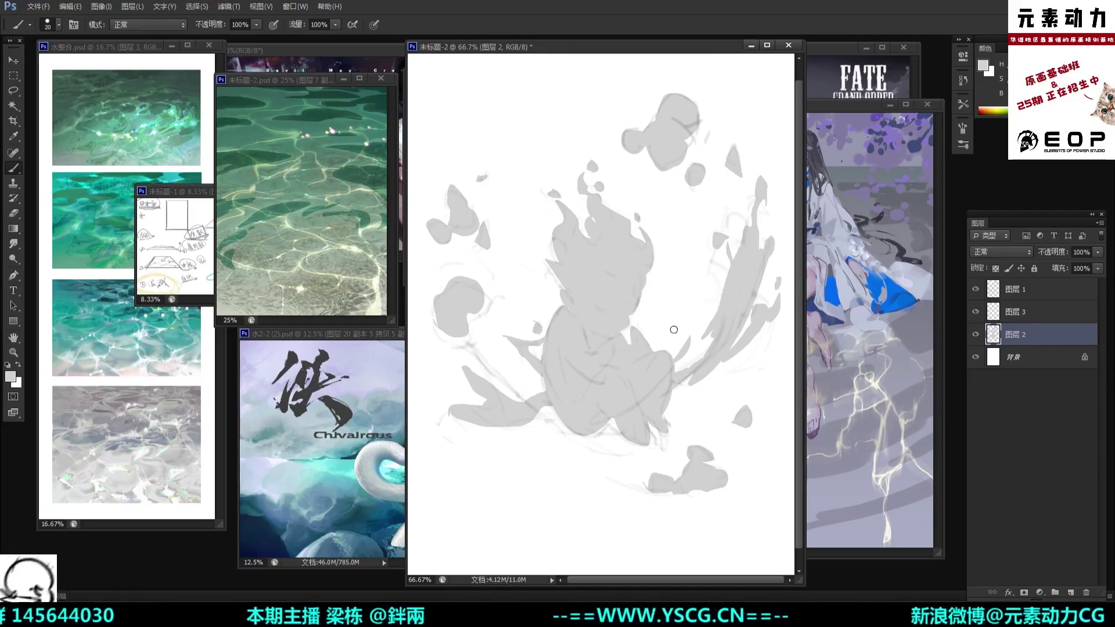
# Step: Lasso a narrow patch along the figure's lower cheek on 图层 2 and release the selection
pyautogui.press('l')
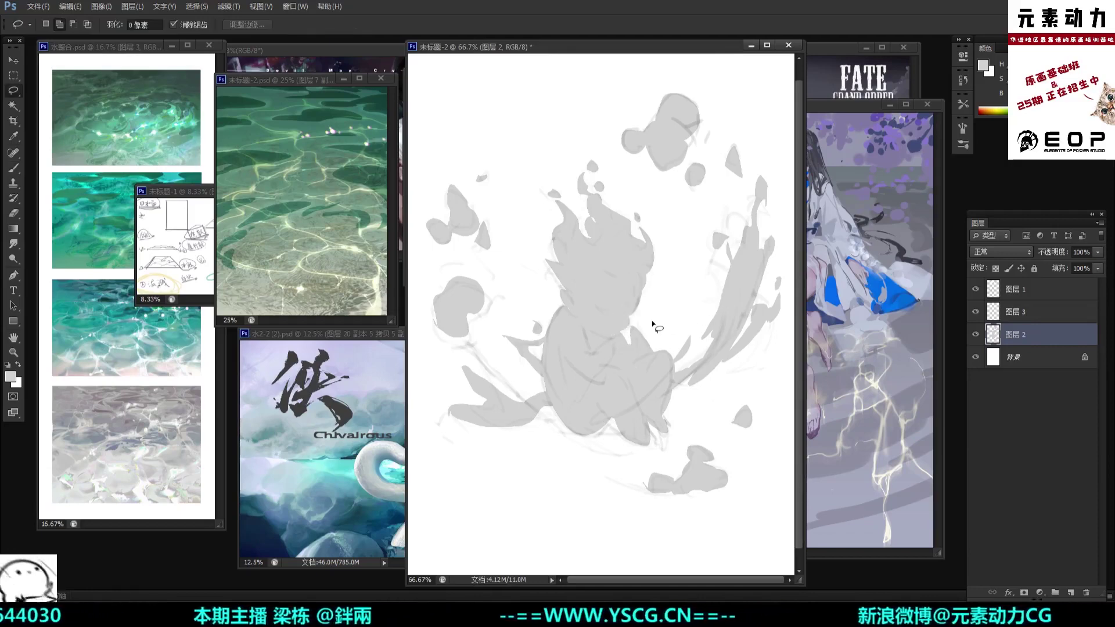
pyautogui.hotkey('ctrl', '+')
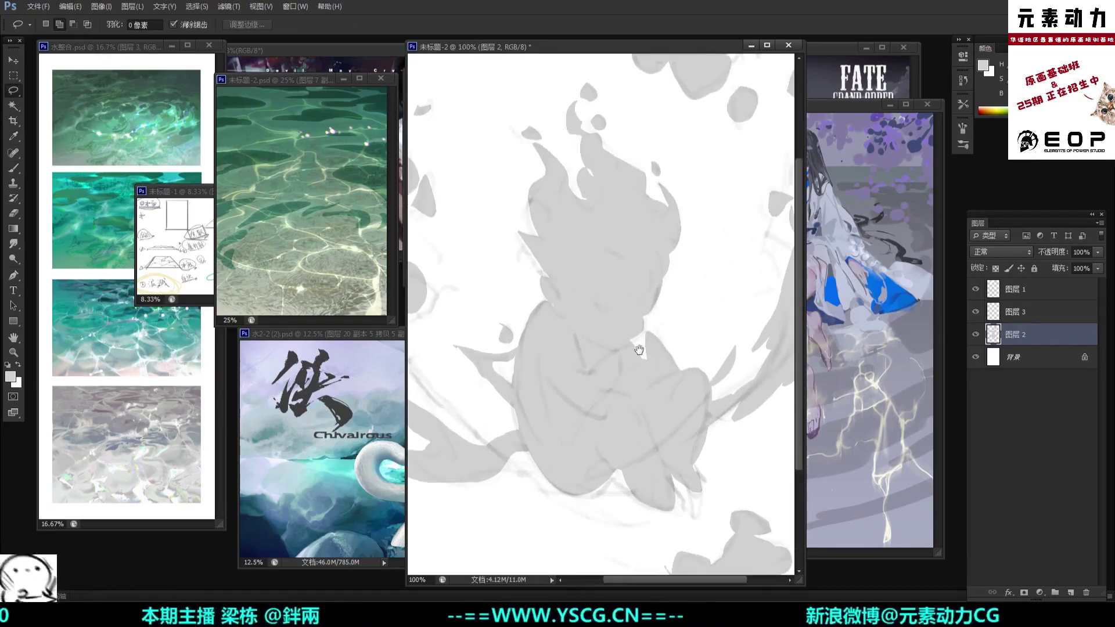
pyautogui.moveTo(639, 350); pyautogui.dragTo(639, 334)
pyautogui.moveTo(644, 295); pyautogui.dragTo(639, 313)
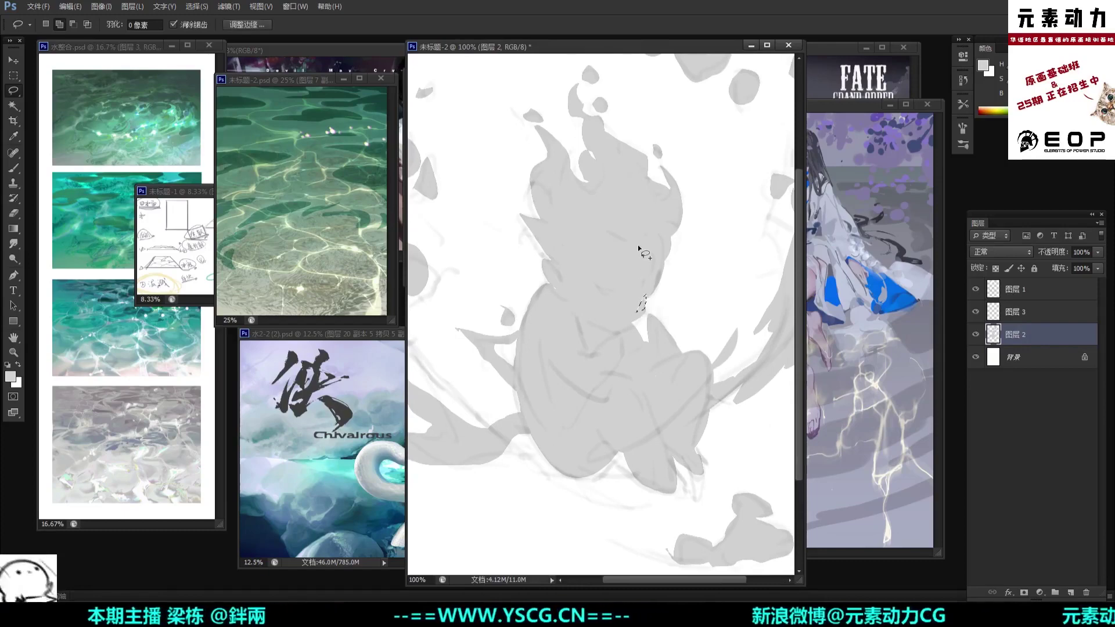
pyautogui.hotkey('ctrl', 'd')
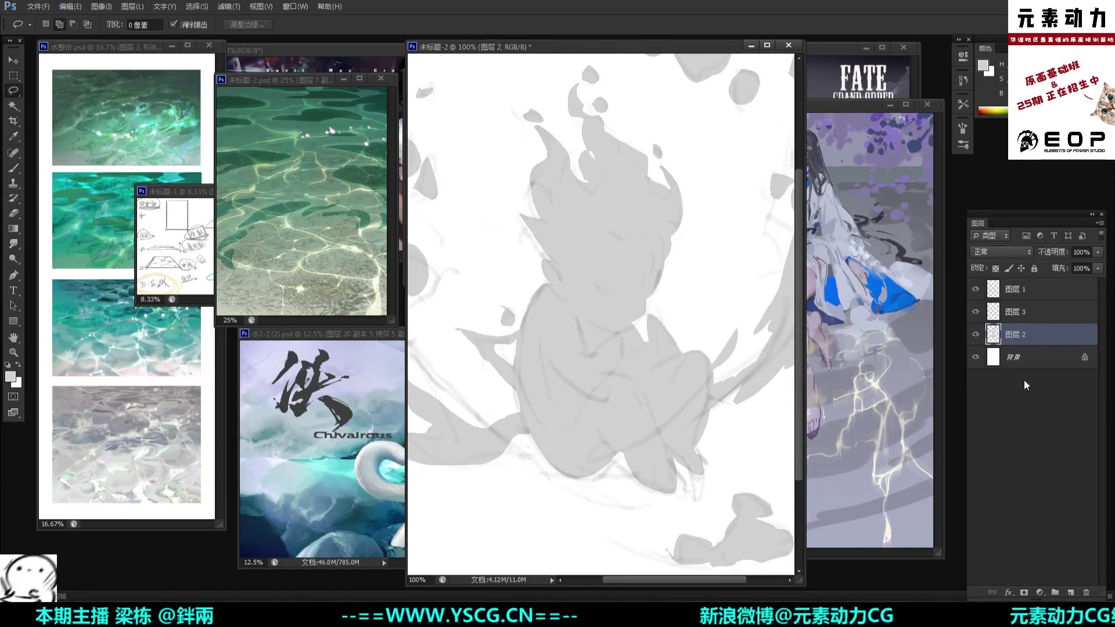
# Step: Add a new layer directly above the grey silhouette on 图层 2 and choose a 12 px brush preset for painting
pyautogui.hotkey('ctrl', '-')
pyautogui.hotkey('ctrl', '-')
pyautogui.click(1069, 591)
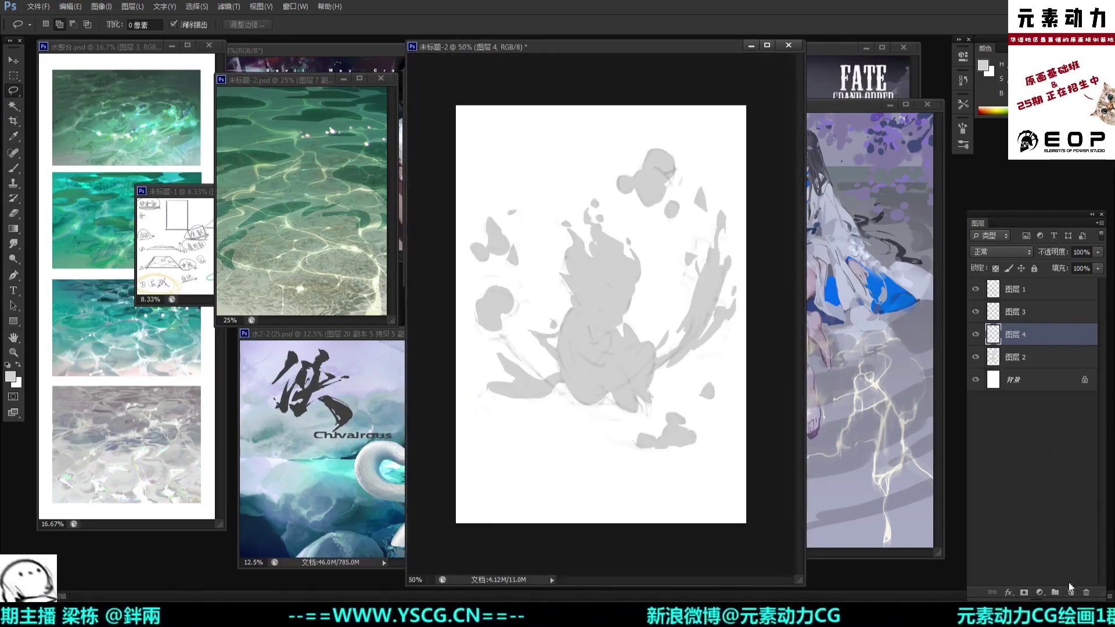
pyautogui.press('b')
pyautogui.rightClick(657, 273)
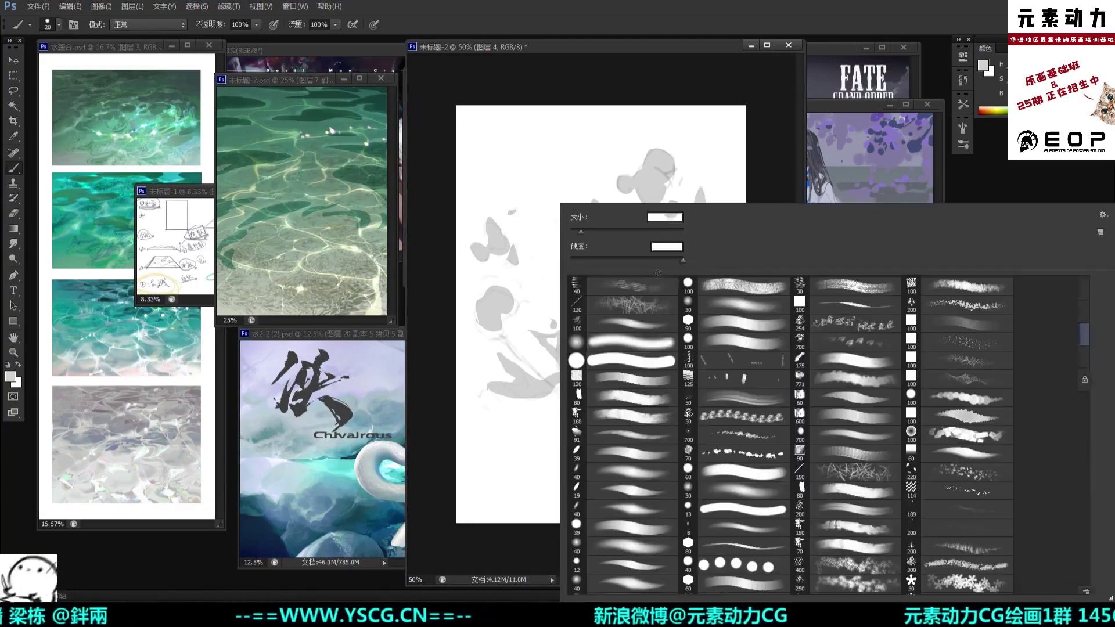
pyautogui.click(635, 563)
pyautogui.moveTo(681, 46); pyautogui.dragTo(662, 50)
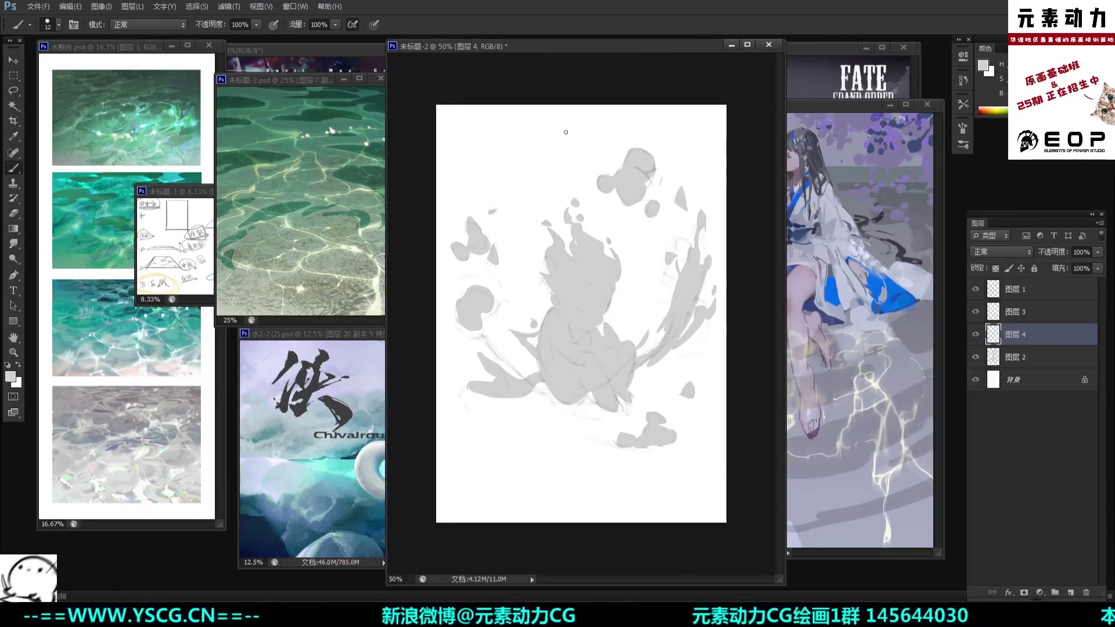
# Step: Enlarge the Brush to 60 px and sample the canvas white as the foreground colour, keeping 图层 4 visible
pyautogui.press(']')
pyautogui.press(']')
pyautogui.press(']')
pyautogui.press(']')
pyautogui.press(']')
pyautogui.press(']')
pyautogui.press(']')
pyautogui.press(']')
pyautogui.press(']')
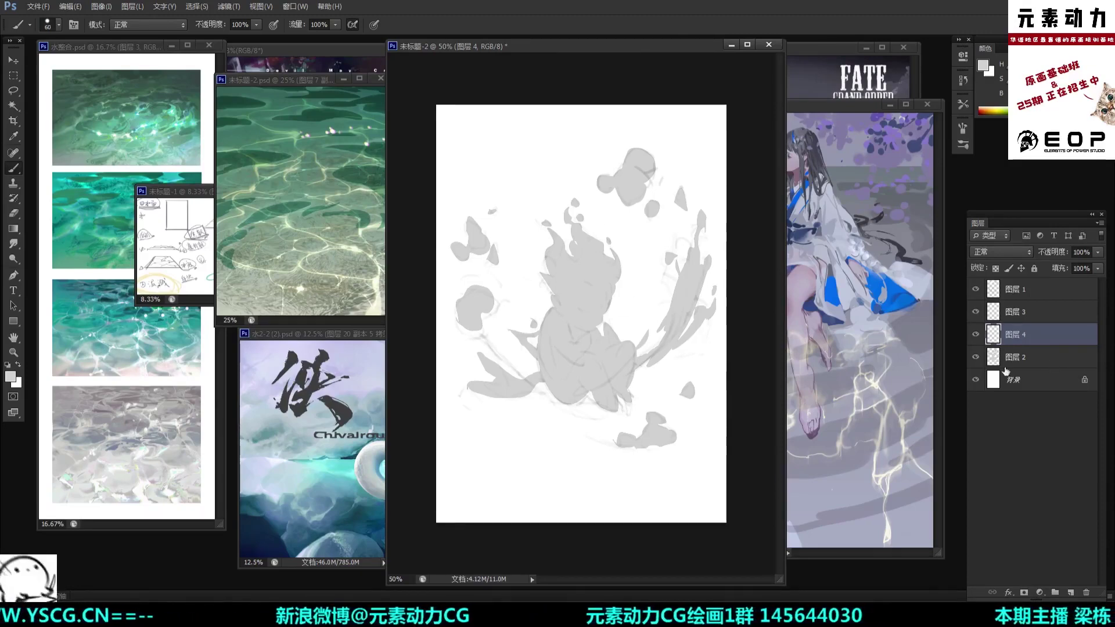
pyautogui.click(975, 334)
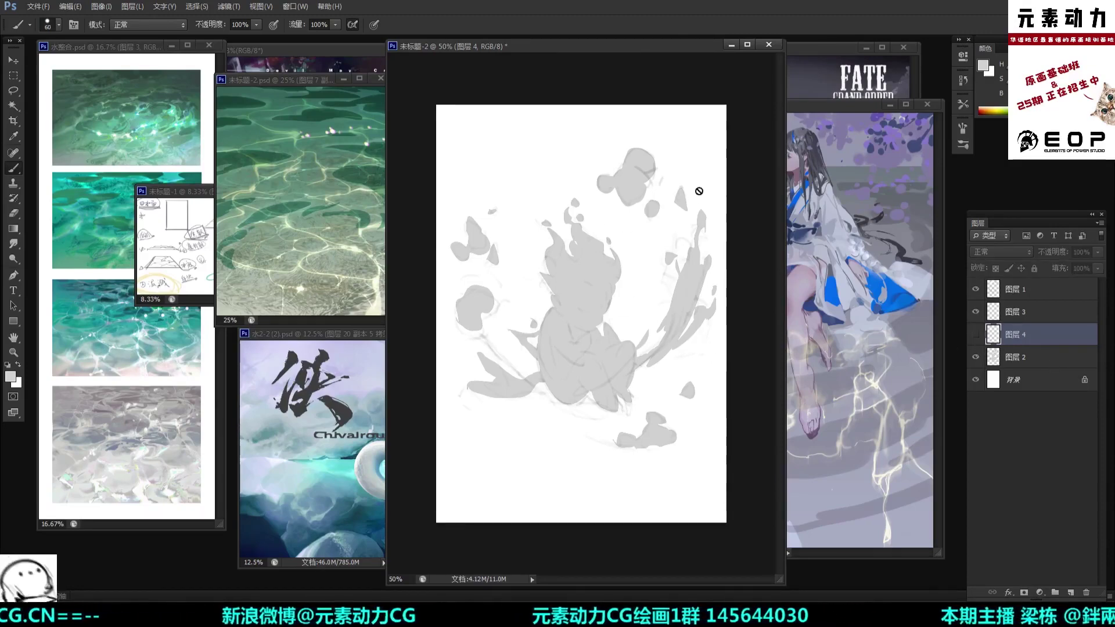
pyautogui.click(976, 334)
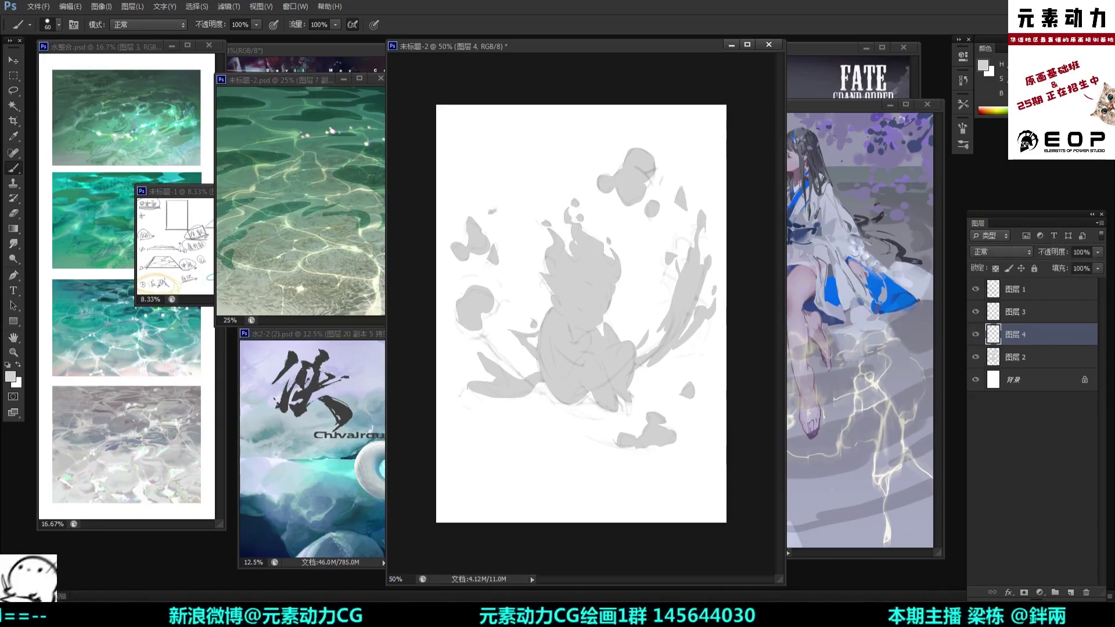
pyautogui.keyDown('alt'); pyautogui.click(689, 139); pyautogui.keyUp('alt')
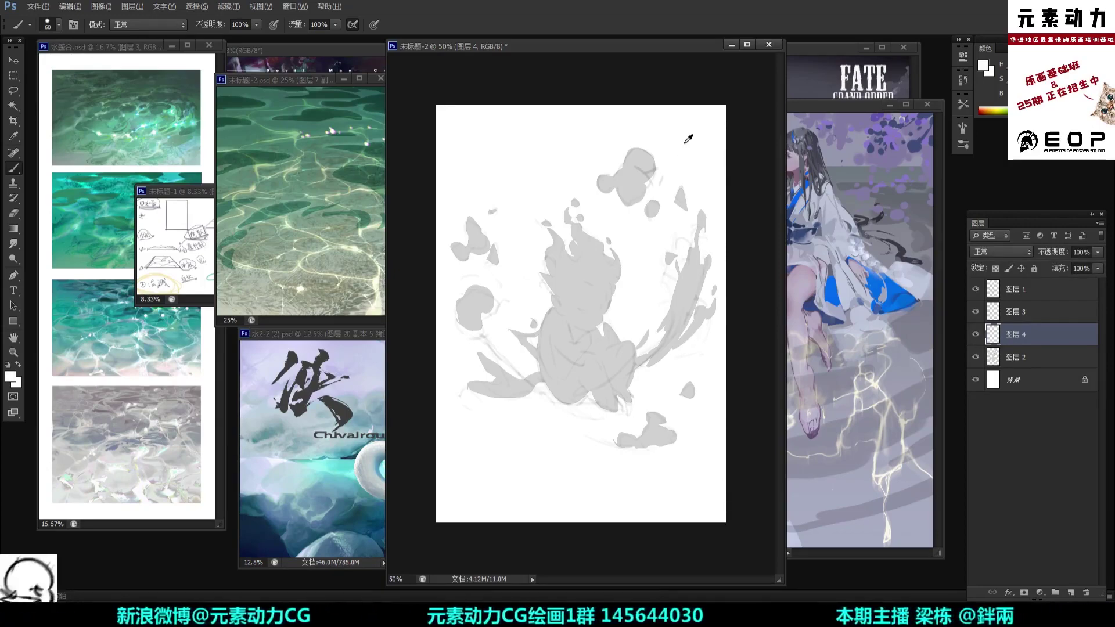
# Step: Duplicate the silhouette layer 图层 2 and set up the Dodge tool with a soft 30 px brush preset
pyautogui.moveTo(1060, 365); pyautogui.dragTo(1070, 592)
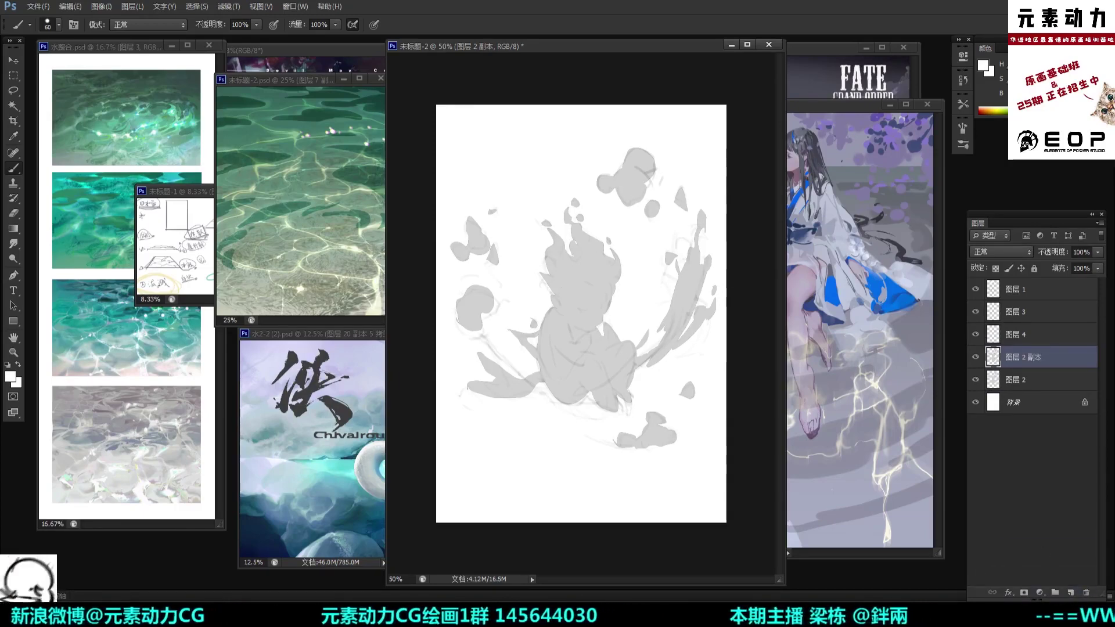
pyautogui.press('o')
pyautogui.hotkey('ctrl', '-')
pyautogui.hotkey('ctrl', '+')
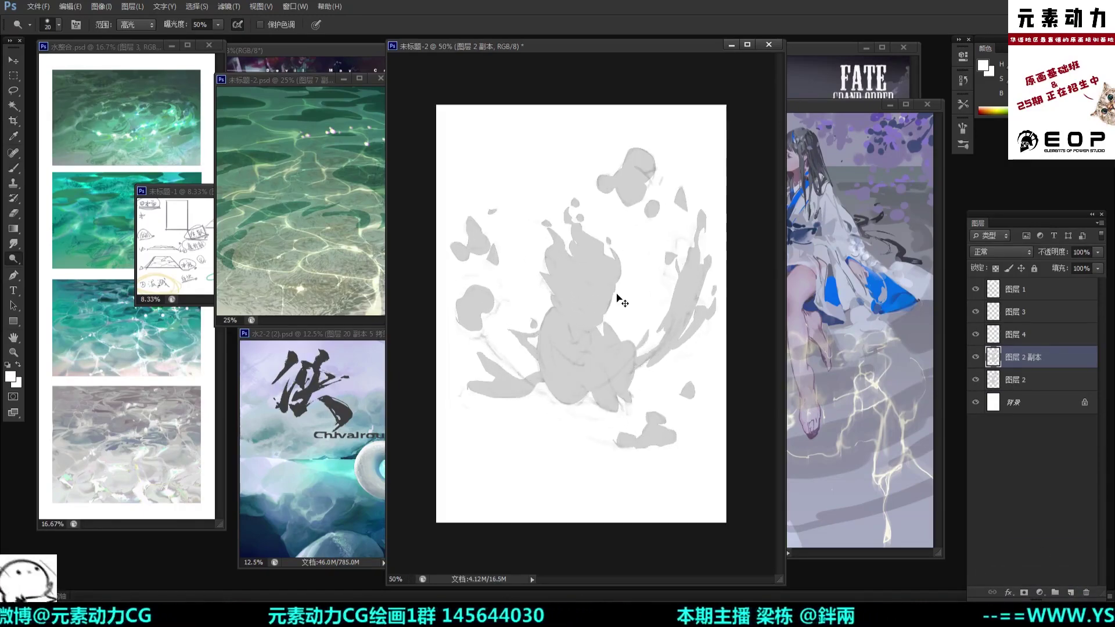
pyautogui.rightClick(620, 295)
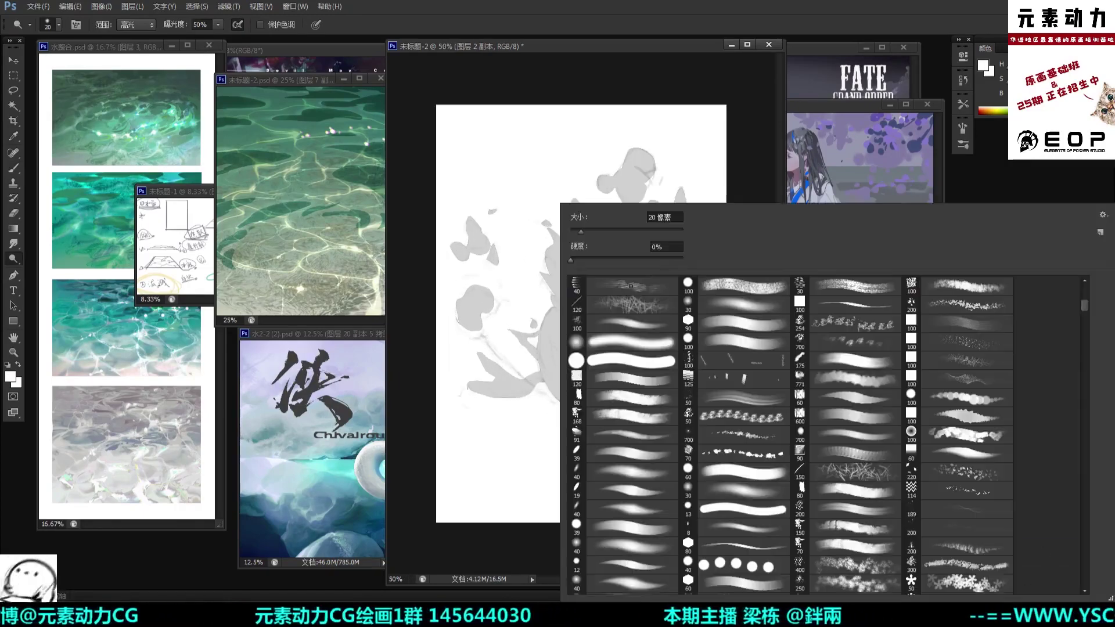
pyautogui.click(755, 486)
pyautogui.click(661, 46)
pyautogui.hotkey('ctrl', '-')
pyautogui.hotkey('ctrl', '+')
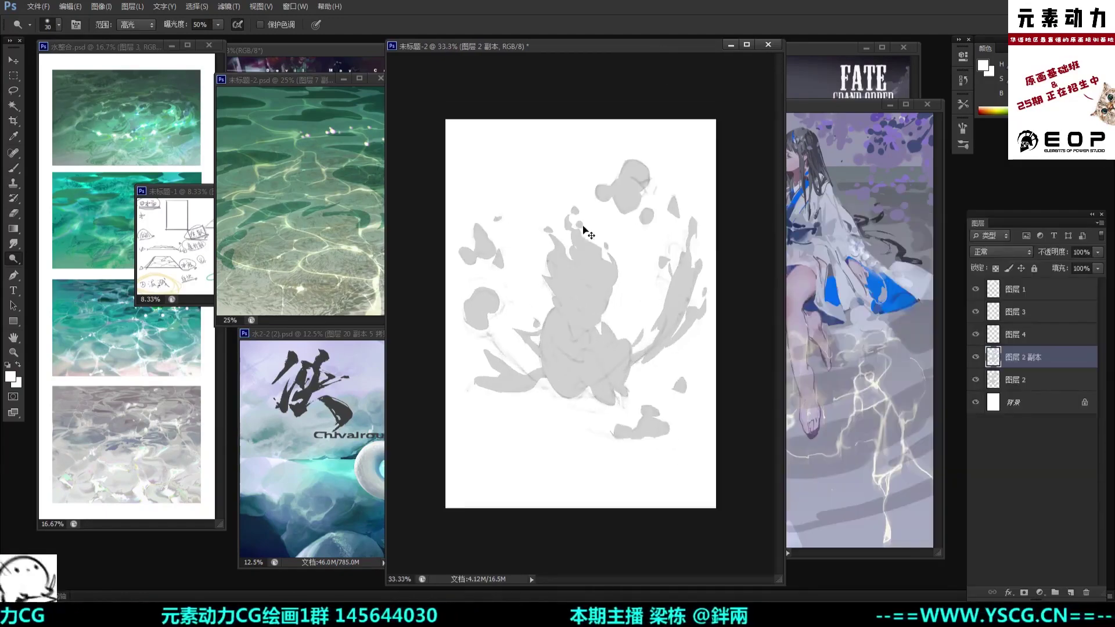
# Step: Try dodging a soft highlight onto the figure's head with a 200 px and smaller brush, and undo the strokes
pyautogui.press(']')
pyautogui.click(580, 288)
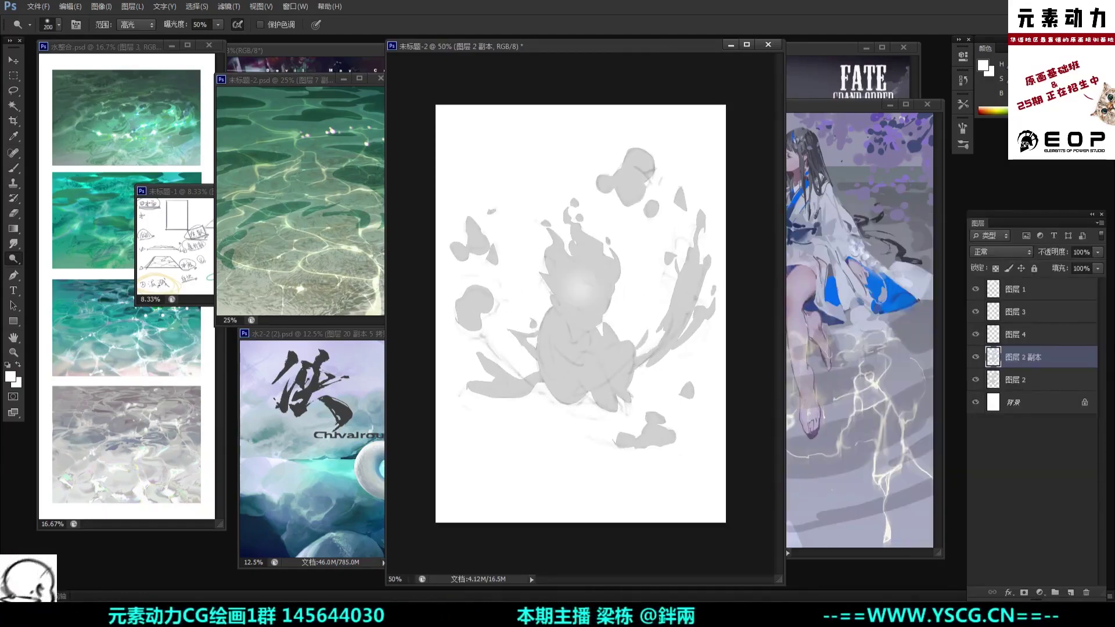
pyautogui.click(587, 267)
pyautogui.click(593, 270)
pyautogui.press('[')
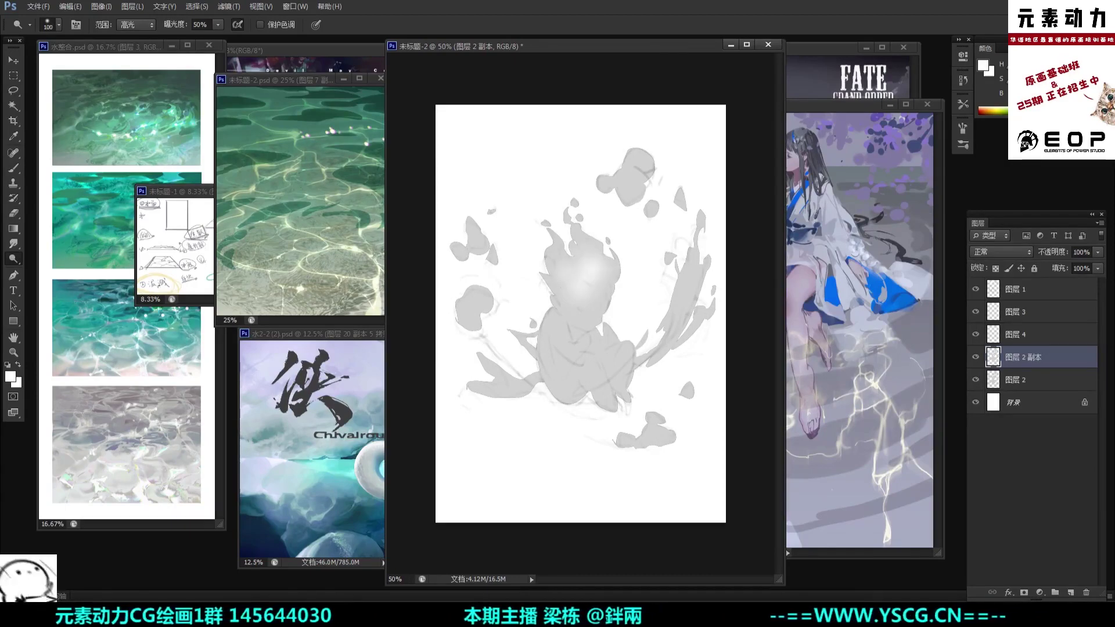
pyautogui.press(']')
pyautogui.click(589, 302)
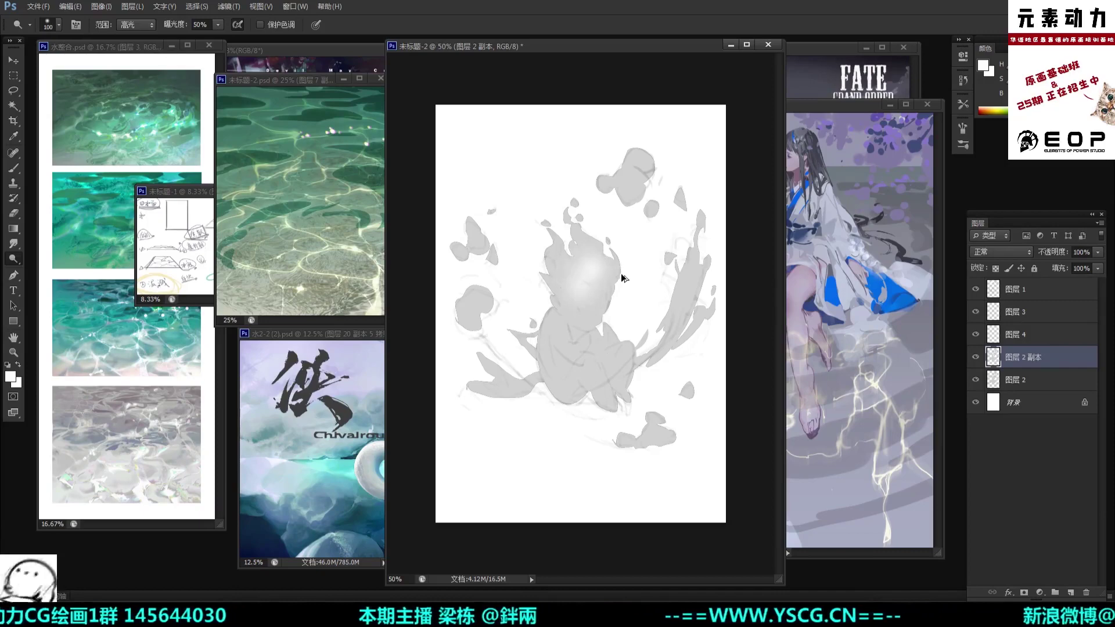
pyautogui.hotkey('ctrl', 'alt', 'z')
pyautogui.hotkey('ctrl', 'alt', 'z')
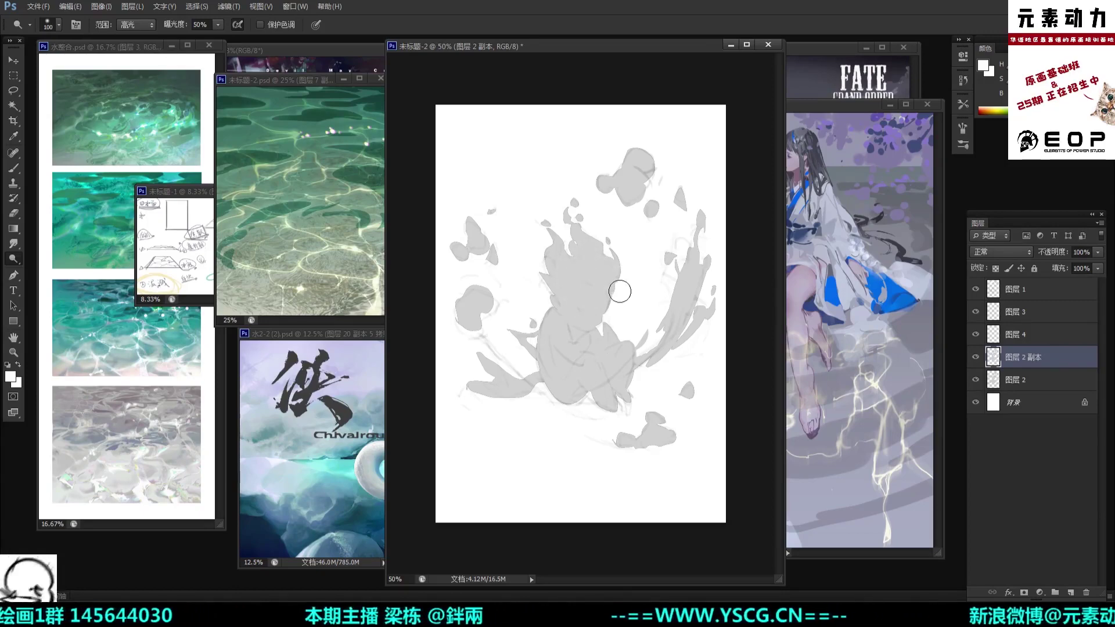
# Step: Darken the duplicated silhouette layer with Hue/Saturation by setting the lightness to -8
pyautogui.hotkey('ctrl', 'u')
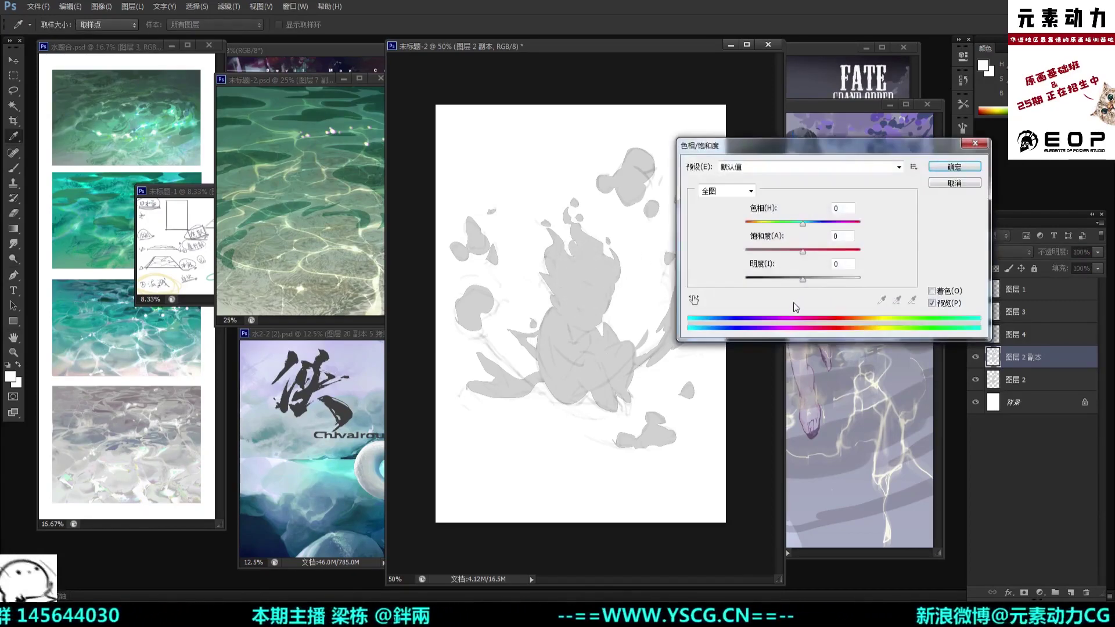
pyautogui.moveTo(804, 283); pyautogui.dragTo(799, 278)
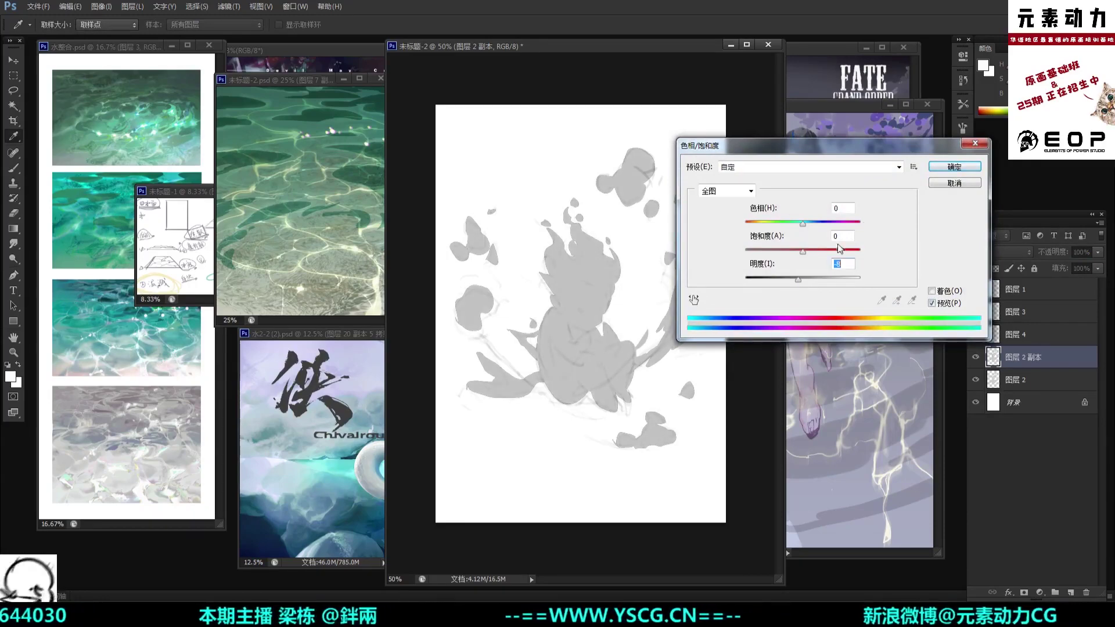
pyautogui.click(946, 168)
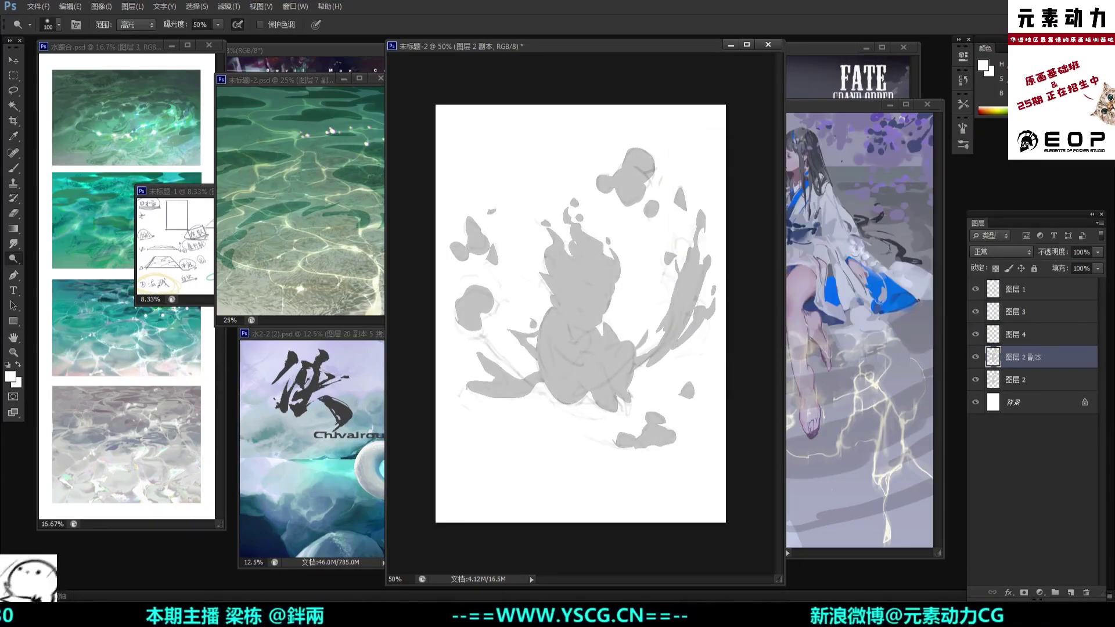
# Step: Dodge soft highlights over the figure's face, arms and raised knee on the duplicated silhouette layer
pyautogui.moveTo(587, 277); pyautogui.dragTo(587, 292)
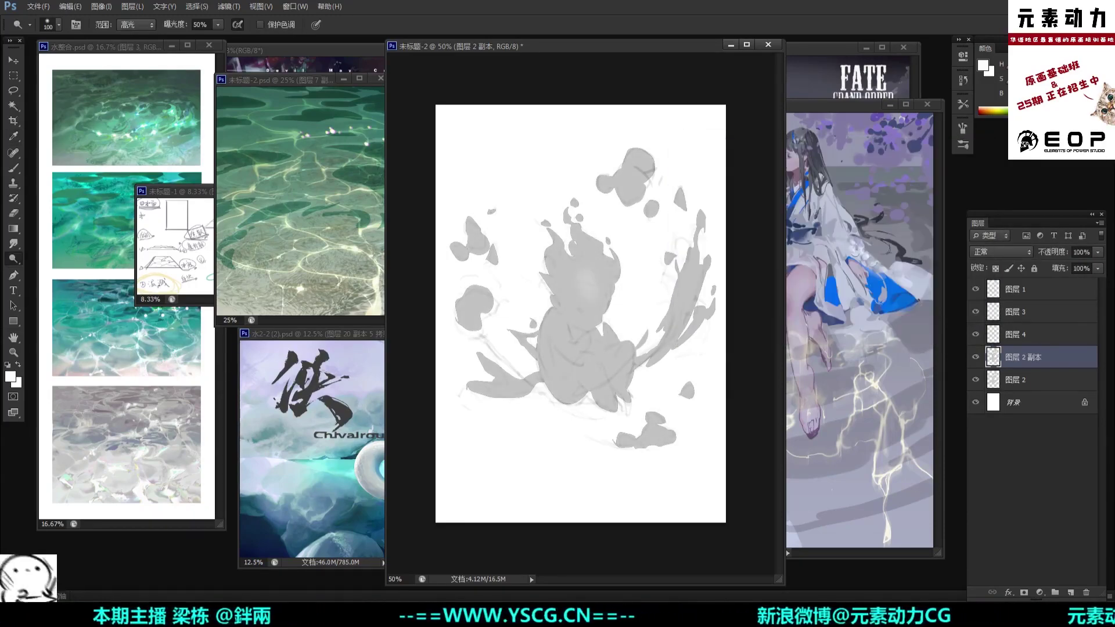
pyautogui.press(']')
pyautogui.press(']')
pyautogui.press(']')
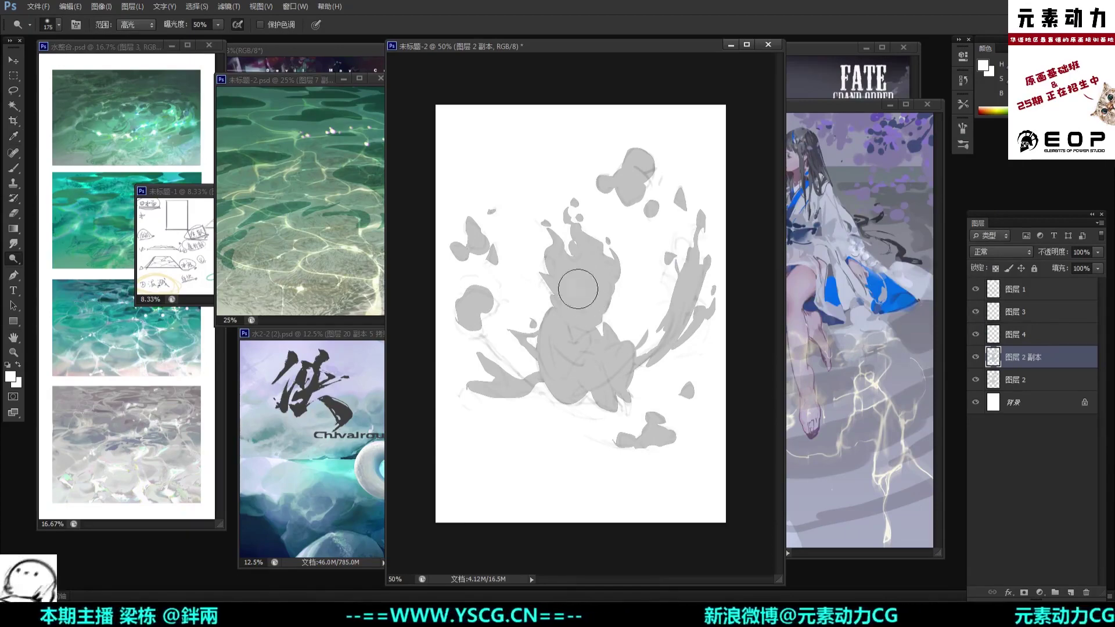
pyautogui.moveTo(568, 280); pyautogui.dragTo(594, 289)
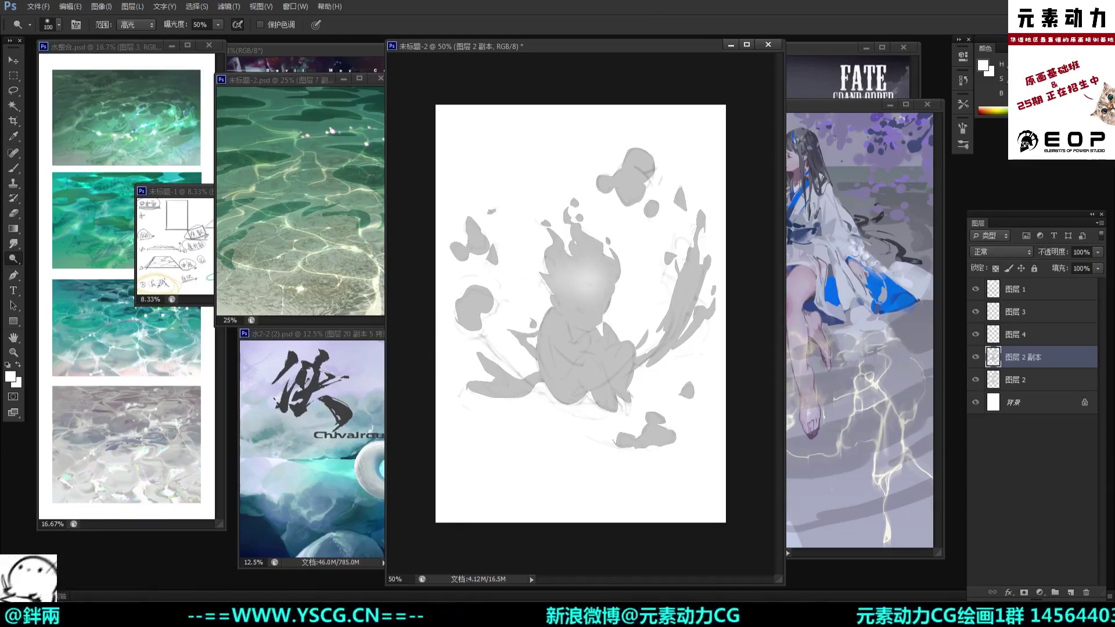
pyautogui.moveTo(598, 286)
pyautogui.mouseDown()
pyautogui.moveTo(574, 357)
pyautogui.moveTo(604, 374)
pyautogui.moveTo(625, 360)
pyautogui.mouseUp()
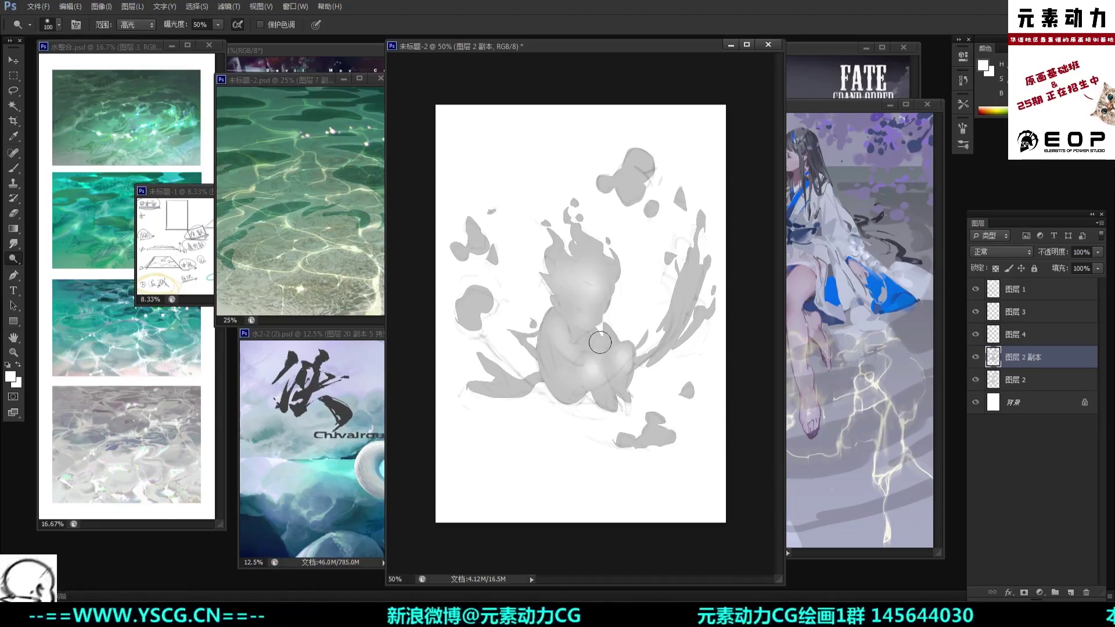
# Step: Dodge soft highlights onto the large curved flame beside the figure and the floating blobs above and beside it
pyautogui.moveTo(677, 311); pyautogui.dragTo(691, 278)
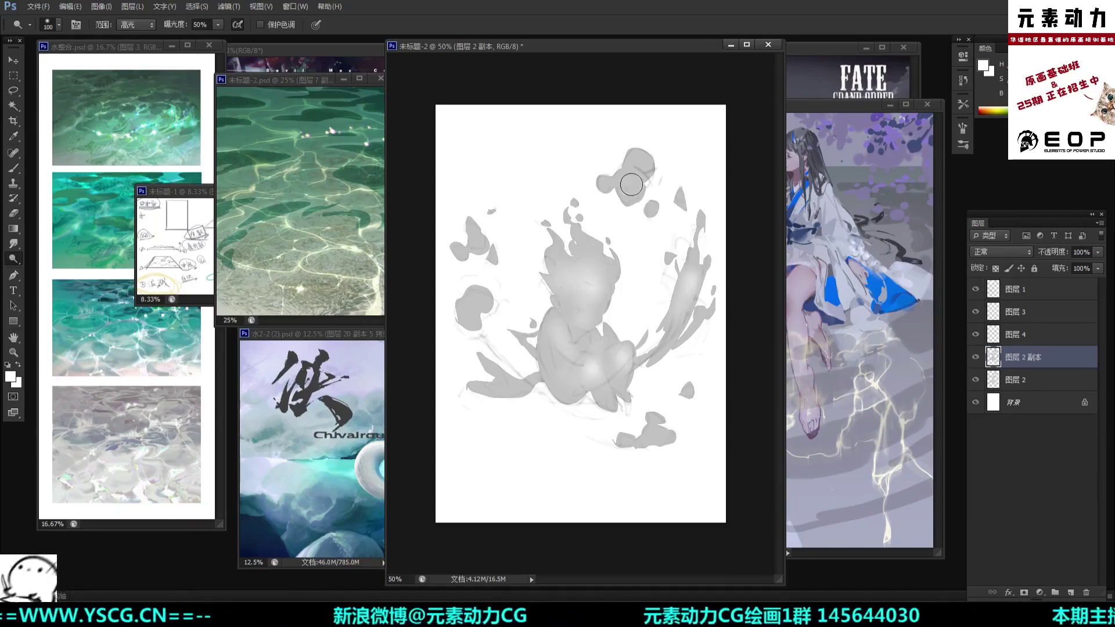
pyautogui.moveTo(632, 183); pyautogui.dragTo(630, 189)
pyautogui.click(642, 162)
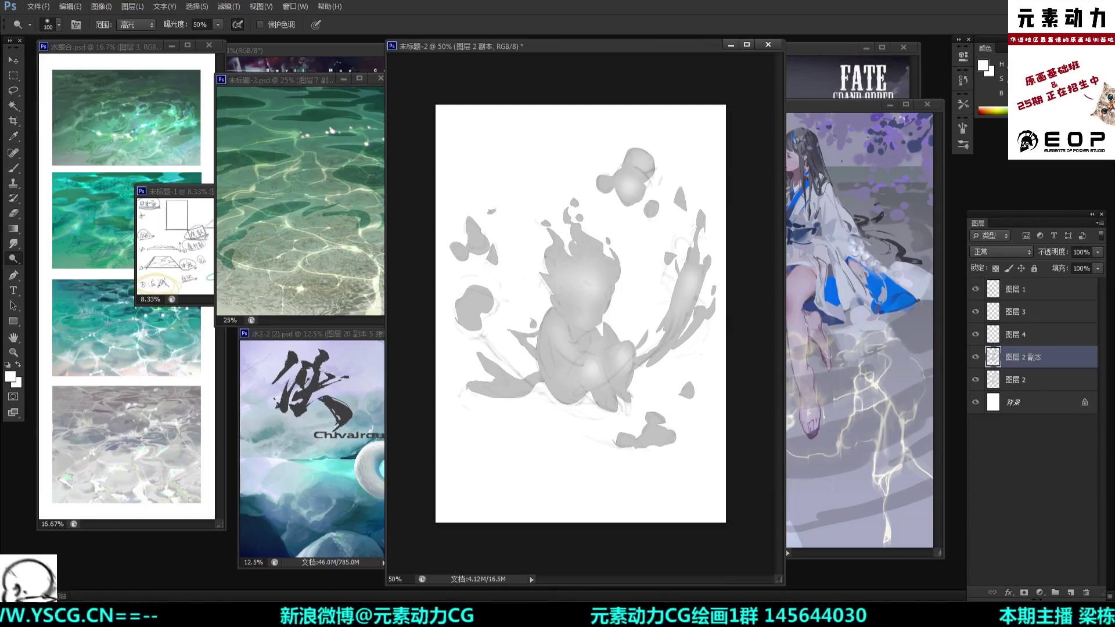
pyautogui.click(479, 244)
pyautogui.click(461, 251)
pyautogui.moveTo(479, 244); pyautogui.dragTo(474, 233)
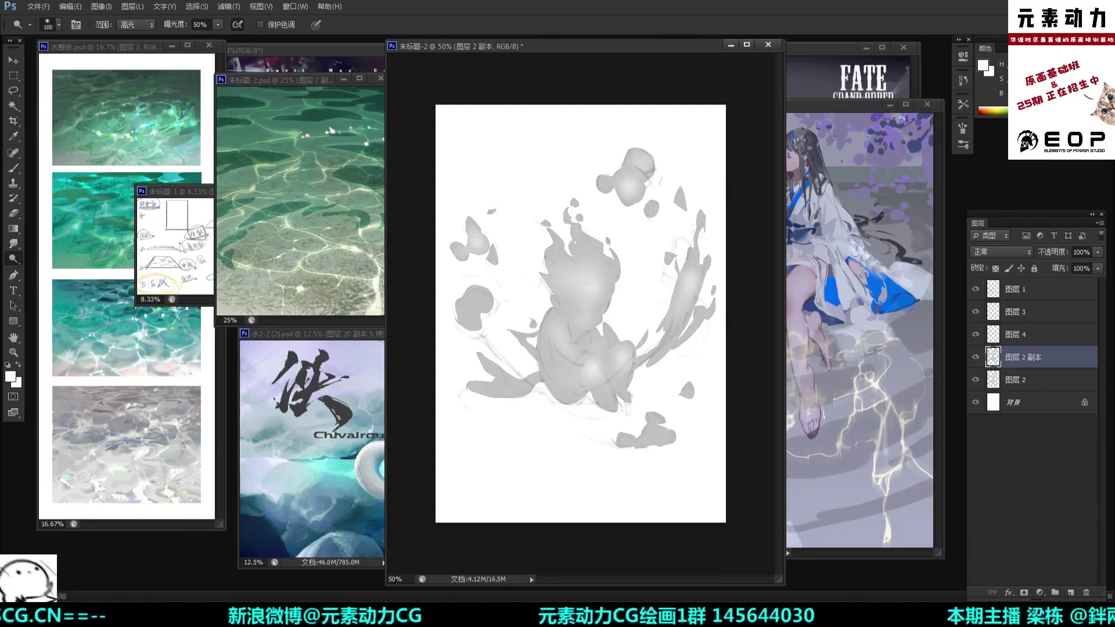
# Step: Bring the white-robed warrior reference out from behind the water studies and reduce its view to 25%
pyautogui.moveTo(147, 46); pyautogui.dragTo(150, 128)
pyautogui.click(167, 54)
pyautogui.moveTo(166, 55)
pyautogui.mouseDown()
pyautogui.moveTo(236, 142)
pyautogui.moveTo(231, 126)
pyautogui.moveTo(246, 131)
pyautogui.moveTo(185, 88)
pyautogui.moveTo(165, 56)
pyautogui.moveTo(148, 56)
pyautogui.moveTo(176, 71)
pyautogui.mouseUp()
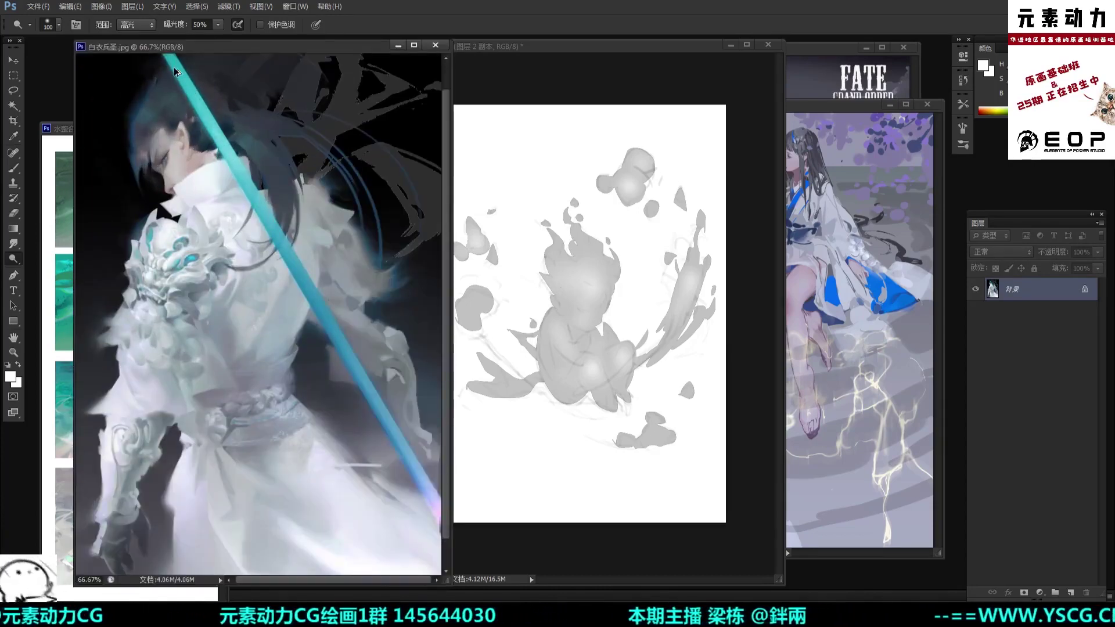
pyautogui.keyDown('alt'); pyautogui.click(175, 71); pyautogui.keyUp('alt')
pyautogui.click(177, 71)
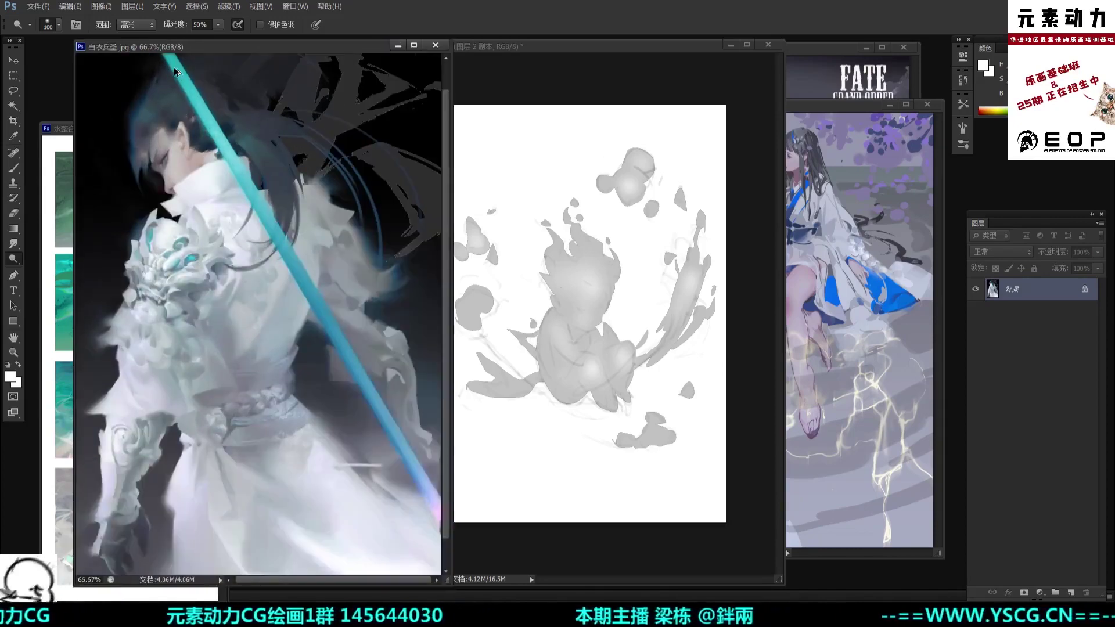
pyautogui.click(177, 70)
pyautogui.keyDown('alt'); pyautogui.click(178, 71); pyautogui.keyUp('alt')
pyautogui.keyDown('alt'); pyautogui.click(177, 71); pyautogui.keyUp('alt')
pyautogui.keyDown('alt'); pyautogui.click(176, 69); pyautogui.keyUp('alt')
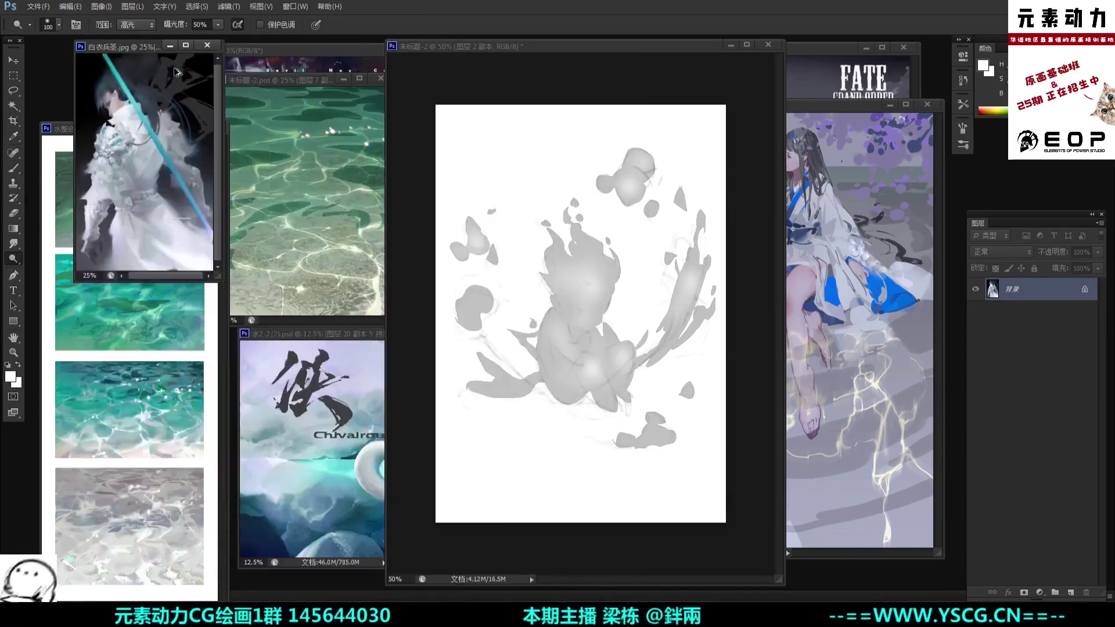
pyautogui.keyDown('alt'); pyautogui.click(175, 69); pyautogui.keyUp('alt')
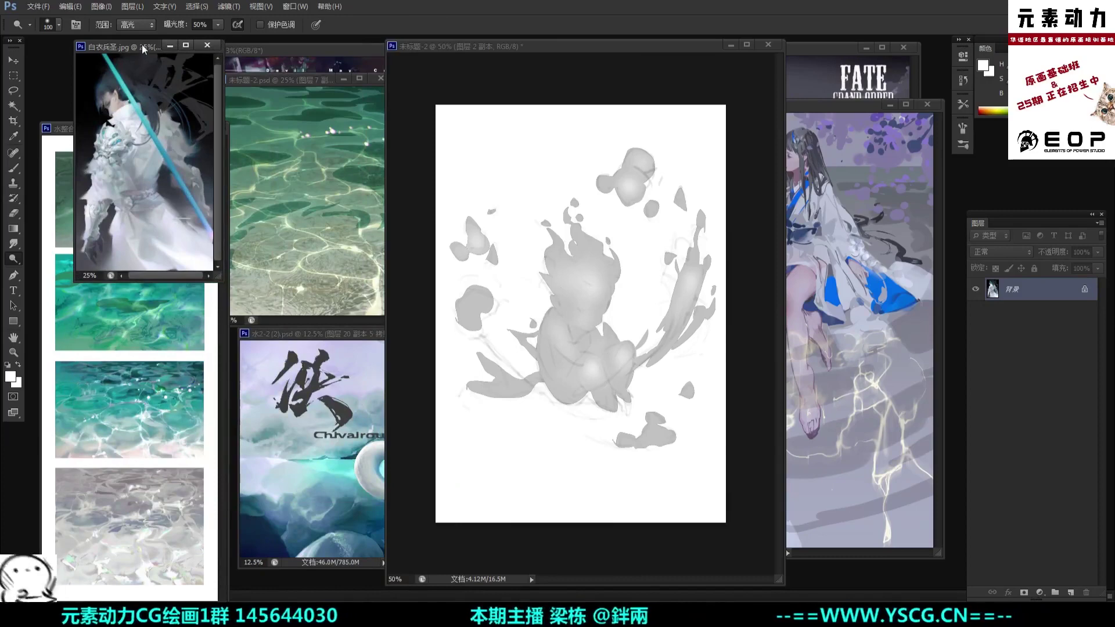
# Step: Rearrange the document windows to place DMC0408.jpg and the Fate Grand Order image side by side above the silhouette
pyautogui.moveTo(141, 46); pyautogui.dragTo(117, 45)
pyautogui.click(189, 132)
pyautogui.moveTo(189, 133); pyautogui.dragTo(186, 103)
pyautogui.moveTo(619, 44); pyautogui.dragTo(637, 132)
pyautogui.moveTo(703, 46)
pyautogui.mouseDown()
pyautogui.moveTo(694, 51)
pyautogui.moveTo(703, 48)
pyautogui.mouseUp()
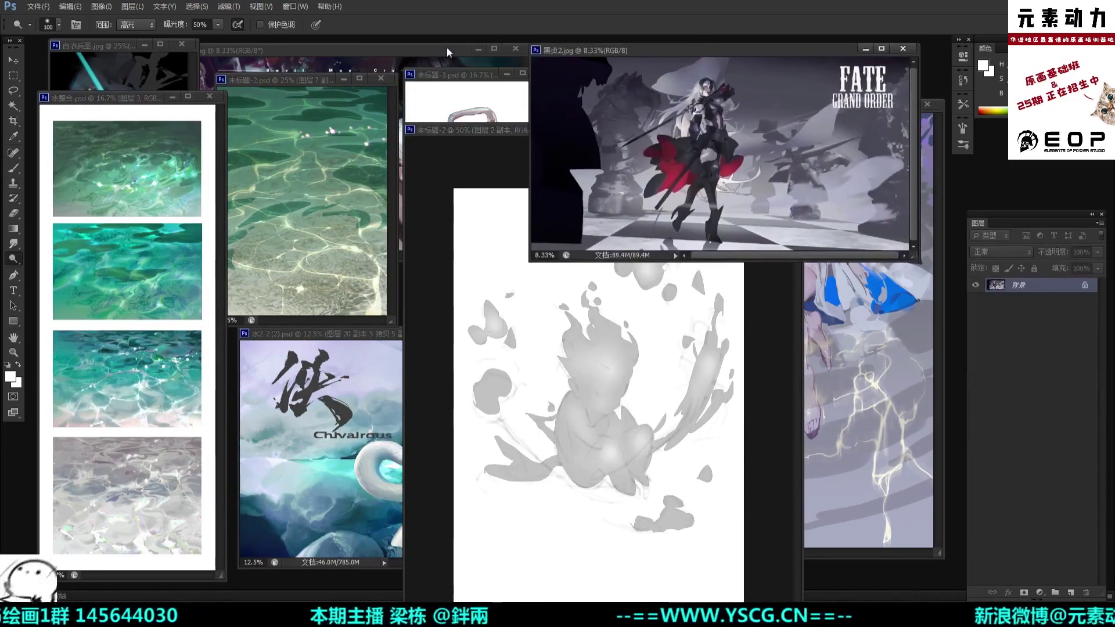
pyautogui.moveTo(449, 49); pyautogui.dragTo(447, 46)
pyautogui.moveTo(722, 48); pyautogui.dragTo(727, 43)
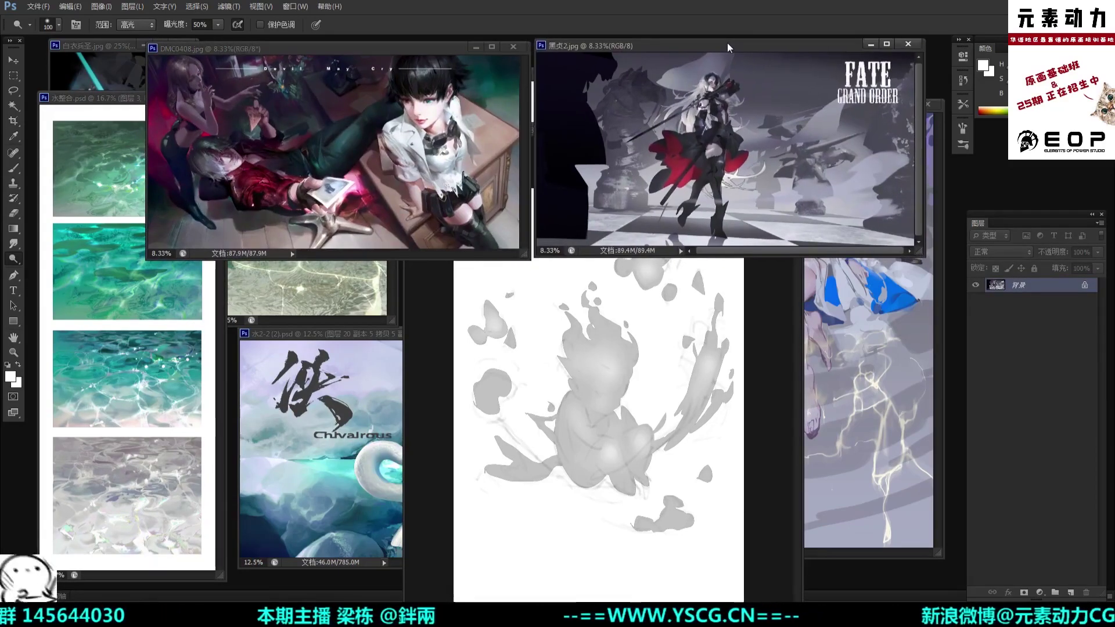
# Step: Bring the green water study 未标题-2.psd forward, reduce the silhouette document to 33.33% and move it below the studies
pyautogui.click(392, 318)
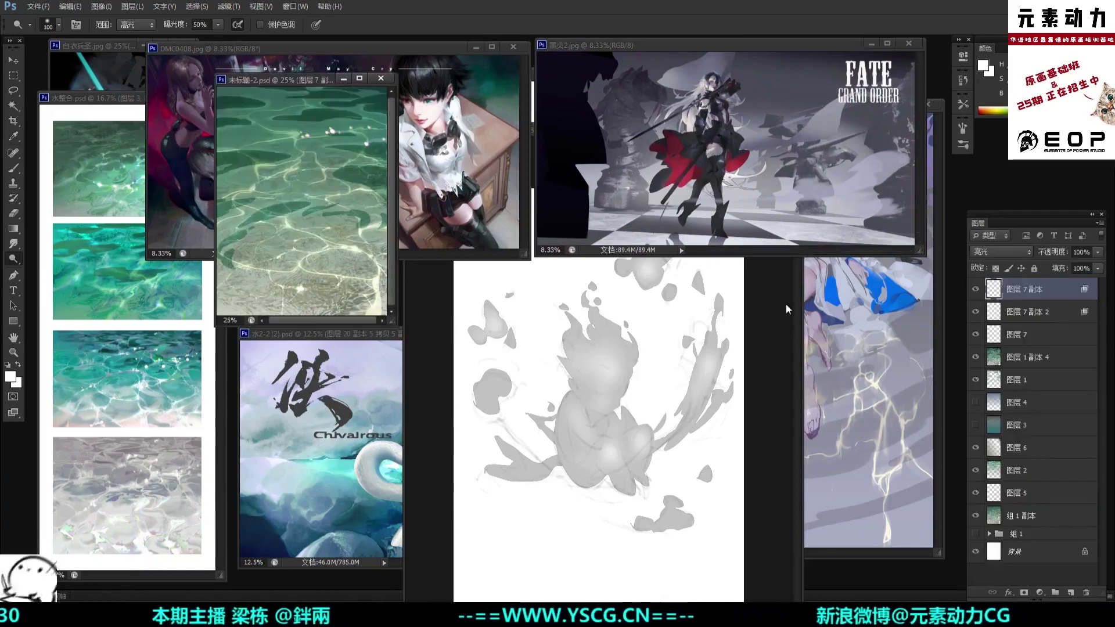
pyautogui.click(797, 357)
pyautogui.hotkey('ctrl', '-')
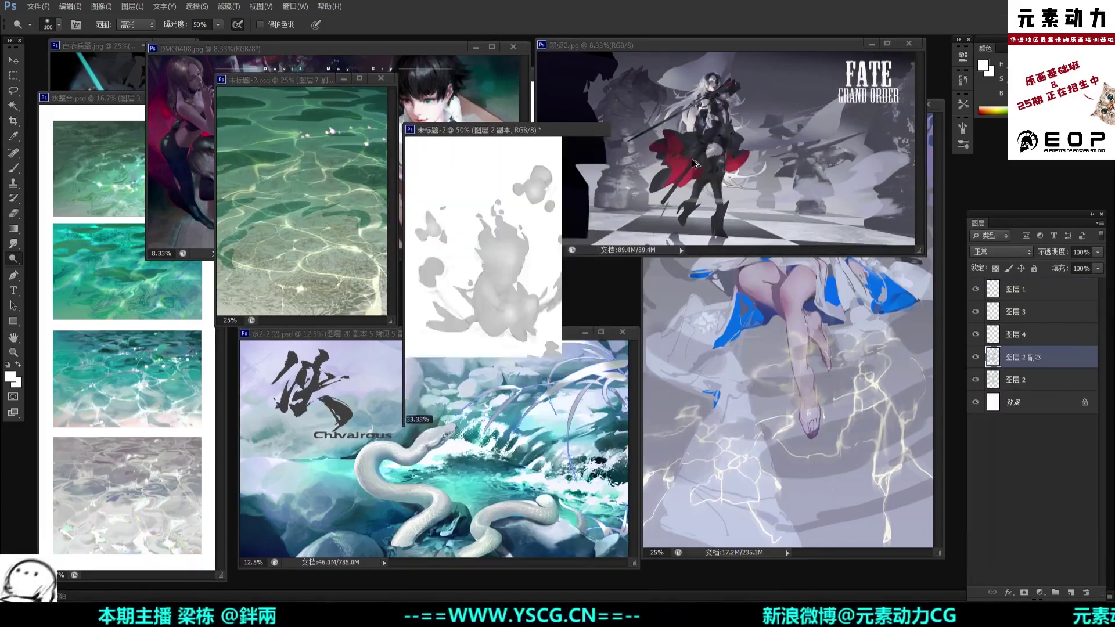
pyautogui.moveTo(520, 132); pyautogui.dragTo(508, 324)
# Step: Place the iridescent bag reference in a smaller window above the silhouette and bring the seated blue-and-white-robed woman painting forward
pyautogui.click(547, 279)
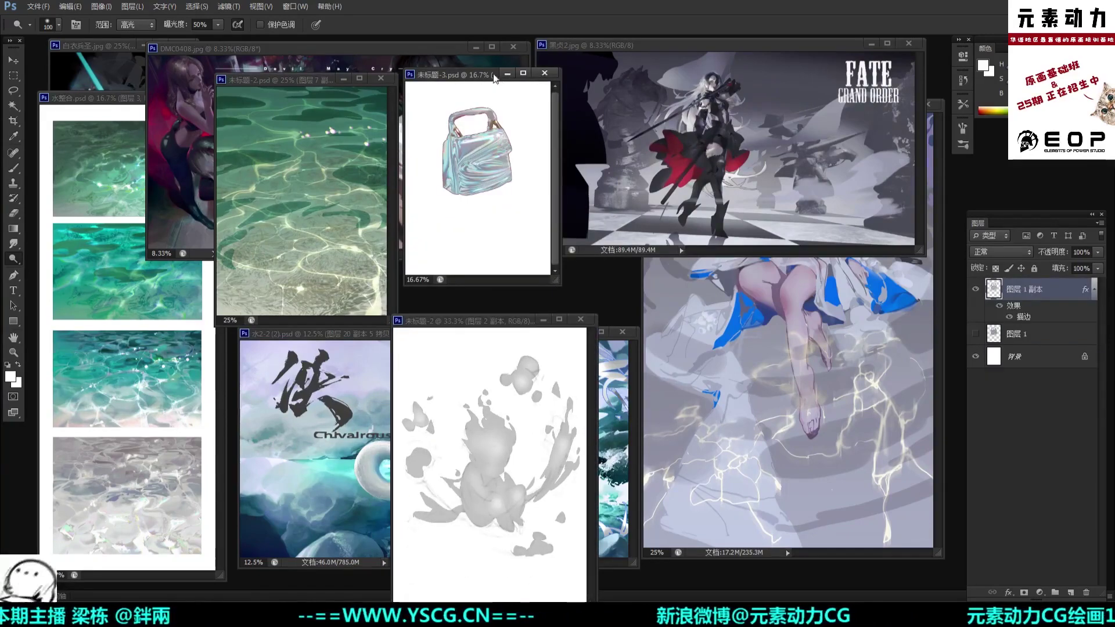
pyautogui.moveTo(491, 68); pyautogui.dragTo(483, 203)
pyautogui.moveTo(487, 255)
pyautogui.mouseDown()
pyautogui.moveTo(488, 226)
pyautogui.moveTo(487, 247)
pyautogui.mouseUp()
pyautogui.moveTo(484, 204); pyautogui.dragTo(492, 196)
pyautogui.click(672, 299)
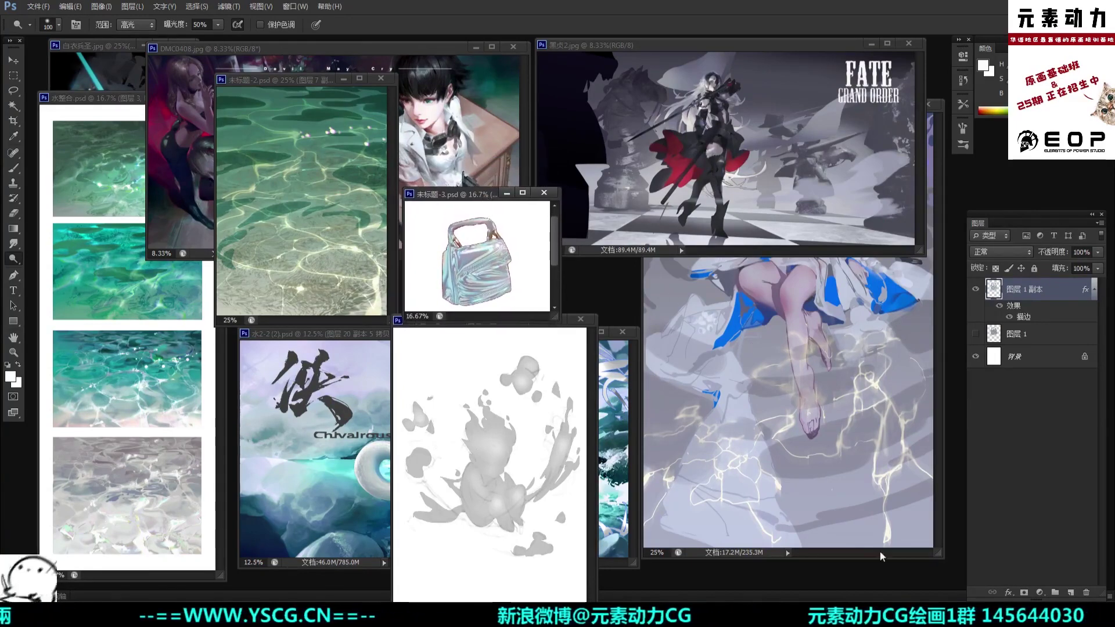
# Step: Move the silhouette document up among the references and enlarge its window to show the whole canvas
pyautogui.click(592, 352)
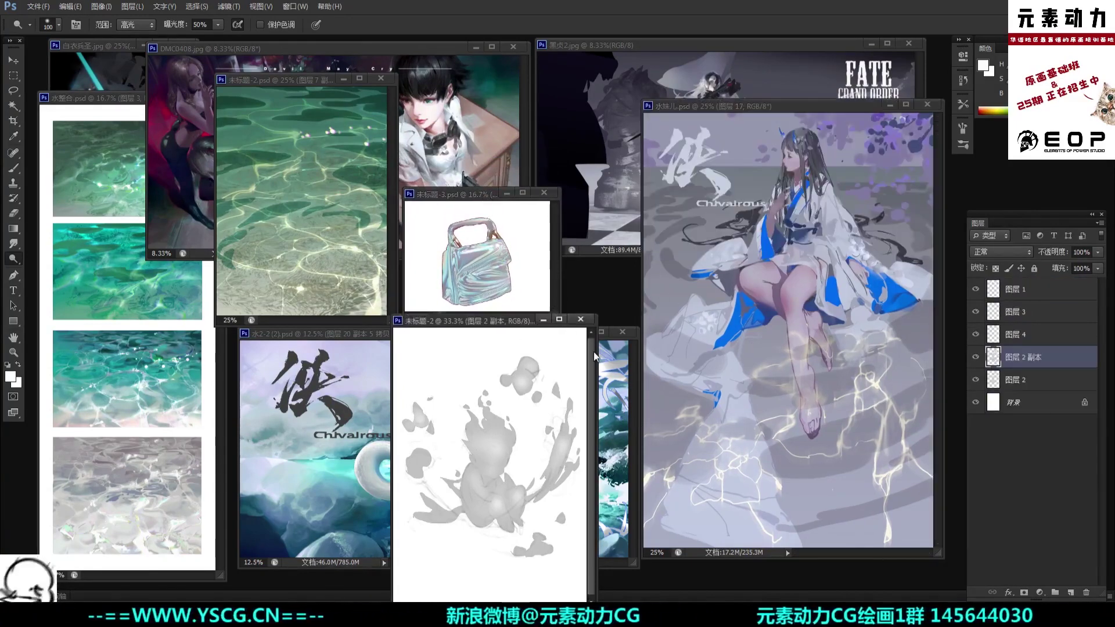
pyautogui.moveTo(536, 320); pyautogui.dragTo(535, 170)
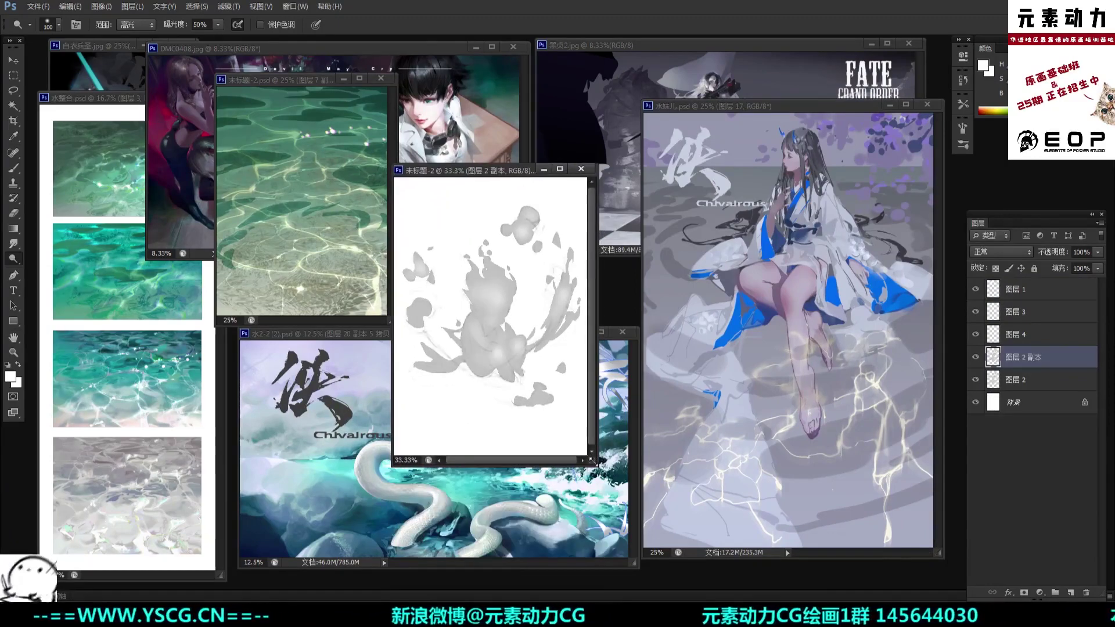
pyautogui.moveTo(597, 463); pyautogui.dragTo(628, 500)
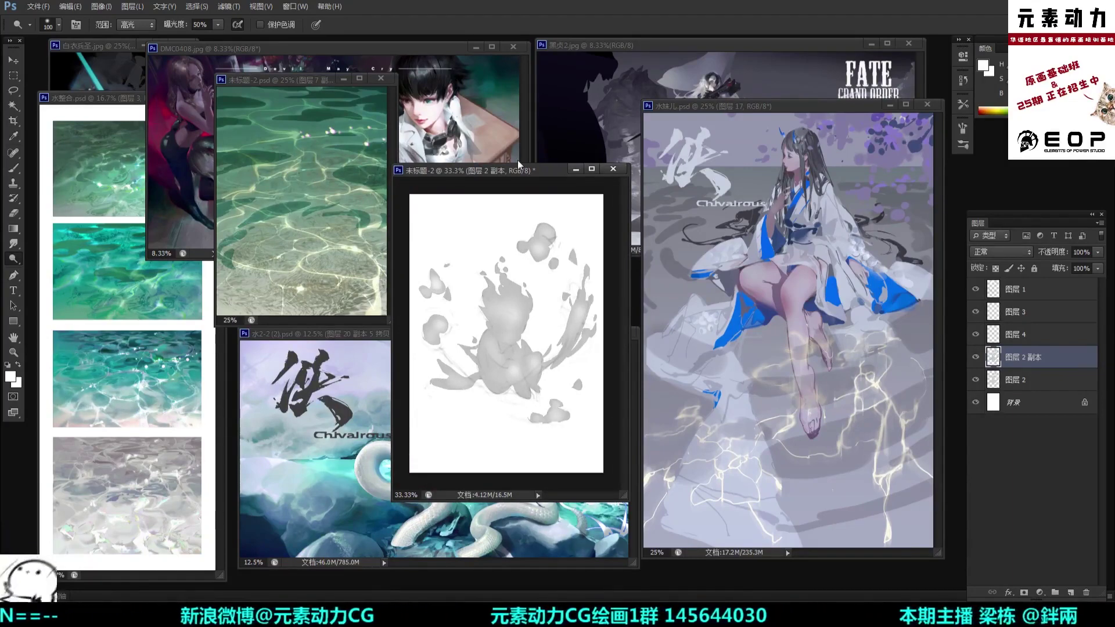
# Step: Clip 图层 4 to the silhouette layer 图层 2 副本 and switch to the Brush tool
pyautogui.click(1013, 335)
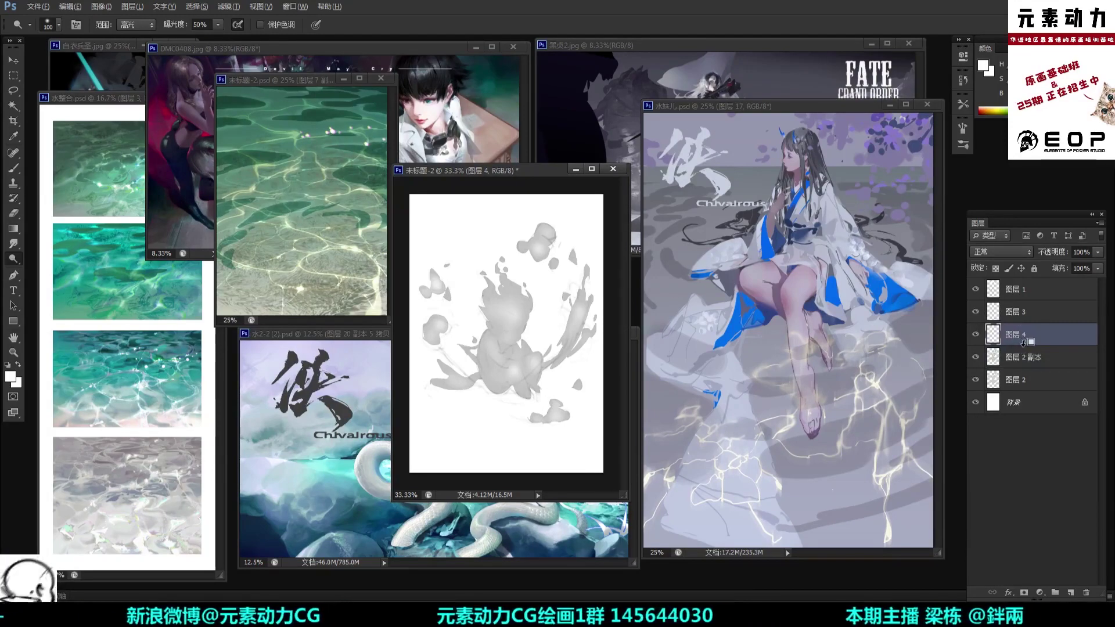
pyautogui.keyDown('alt'); pyautogui.click(1009, 345); pyautogui.keyUp('alt')
pyautogui.press('b')
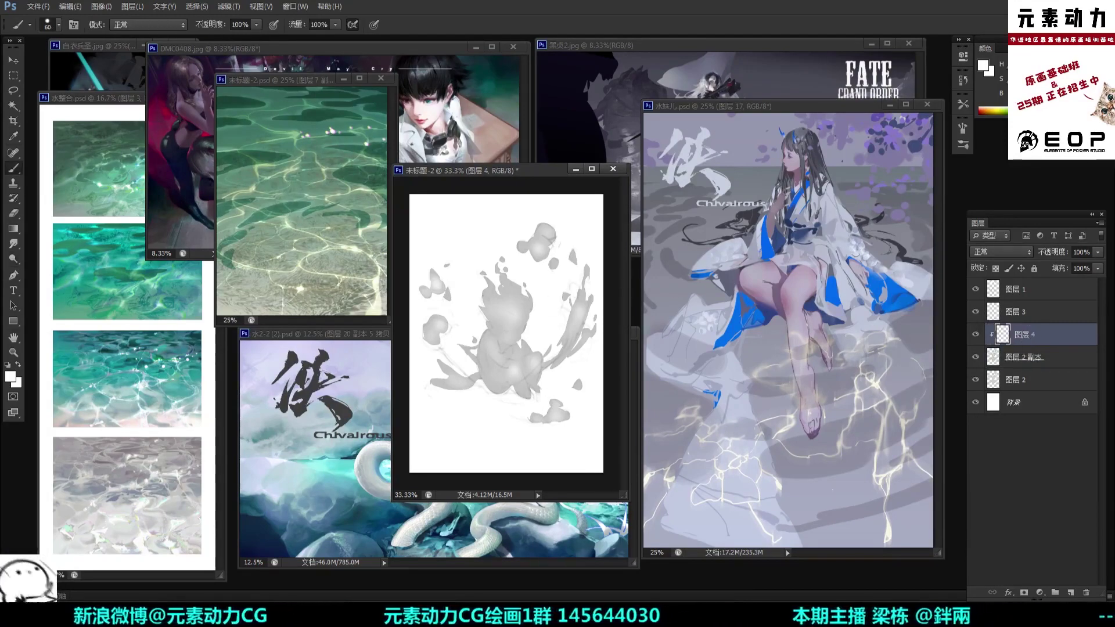
# Step: Widen the silhouette window at 50% view and choose a round brush preset enlarged to size 40
pyautogui.hotkey('ctrl', '+')
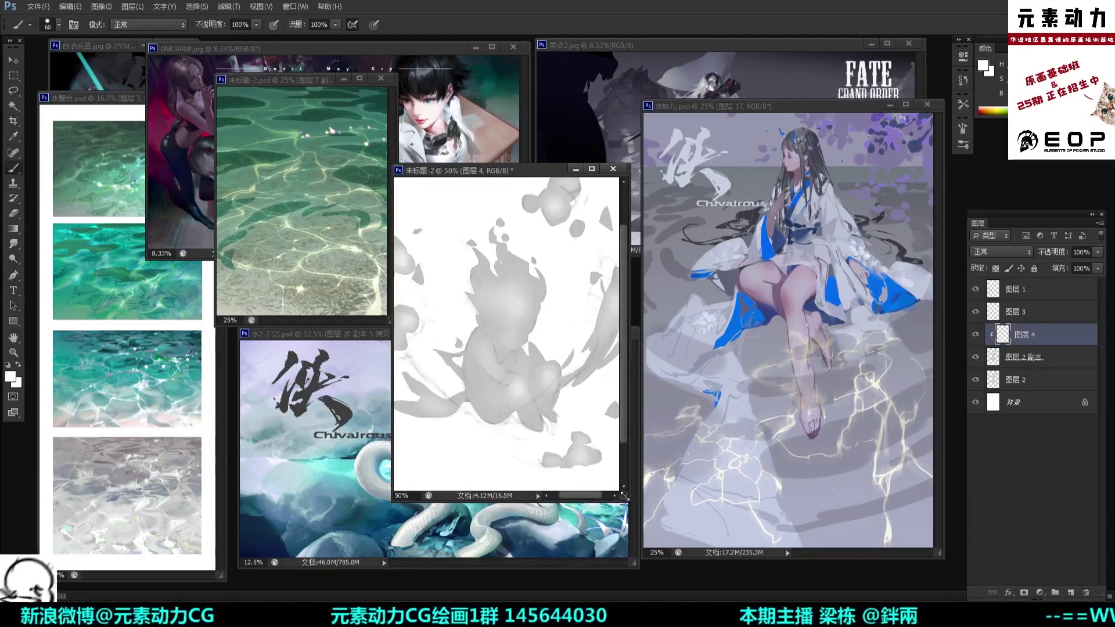
pyautogui.moveTo(628, 499); pyautogui.dragTo(717, 524)
pyautogui.moveTo(607, 389); pyautogui.dragTo(614, 435)
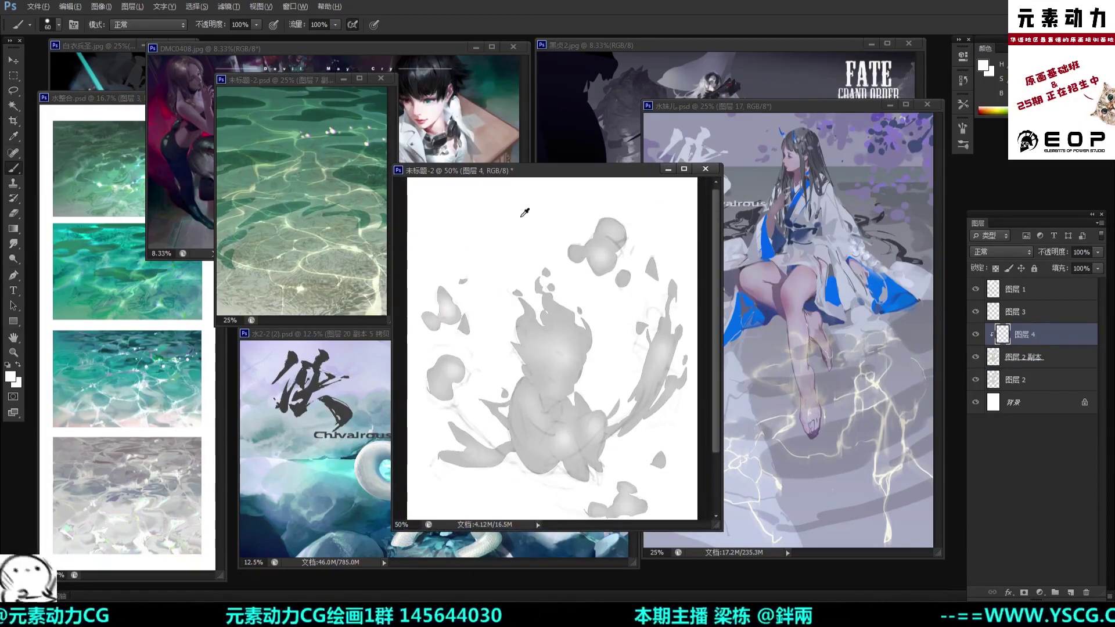
pyautogui.rightClick(589, 297)
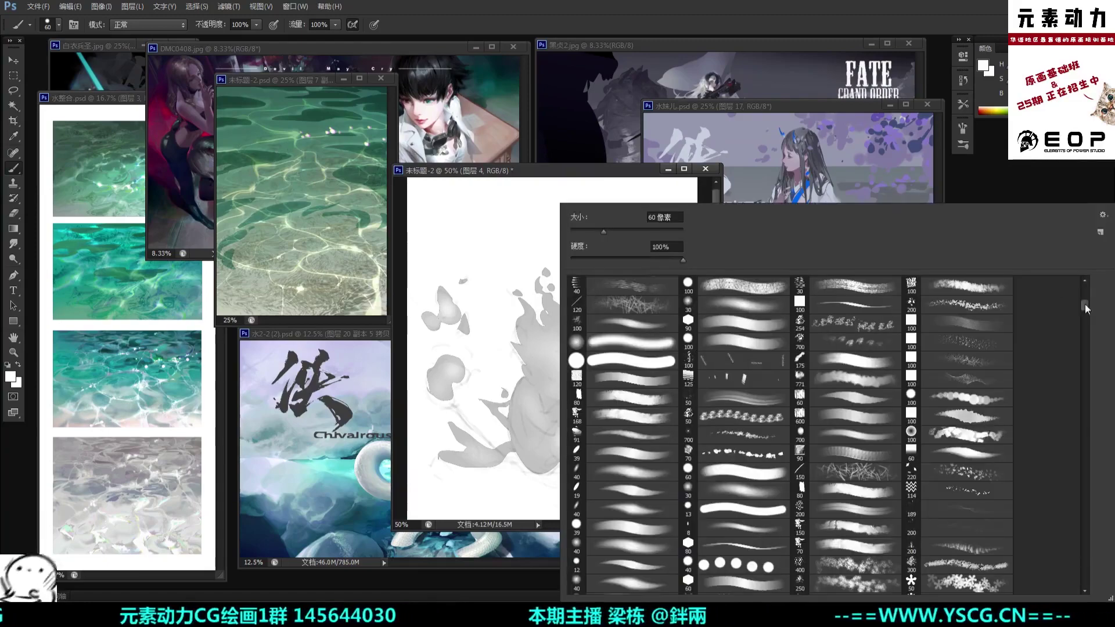
pyautogui.moveTo(1085, 308)
pyautogui.mouseDown()
pyautogui.moveTo(1085, 325)
pyautogui.moveTo(1085, 313)
pyautogui.mouseUp()
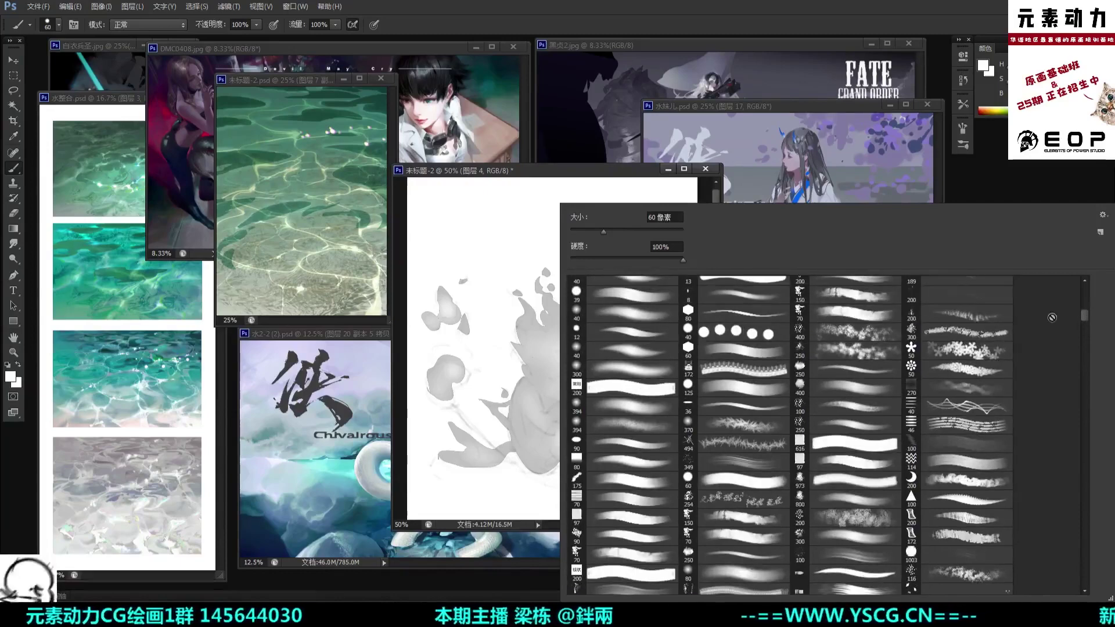
pyautogui.click(633, 332)
pyautogui.click(623, 176)
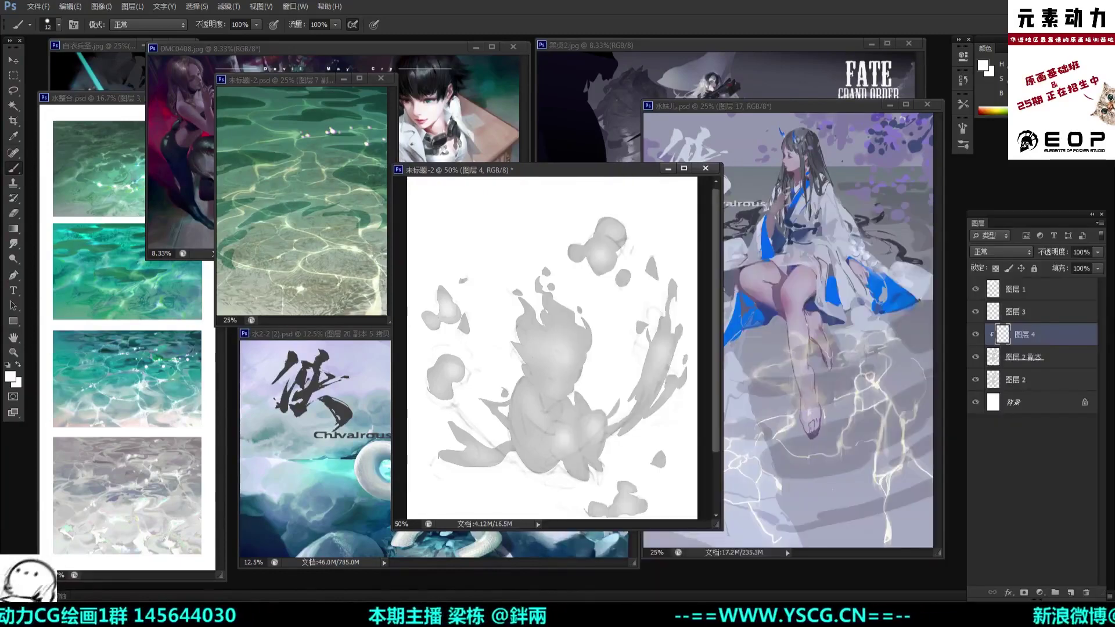
pyautogui.press(']')
pyautogui.press(']')
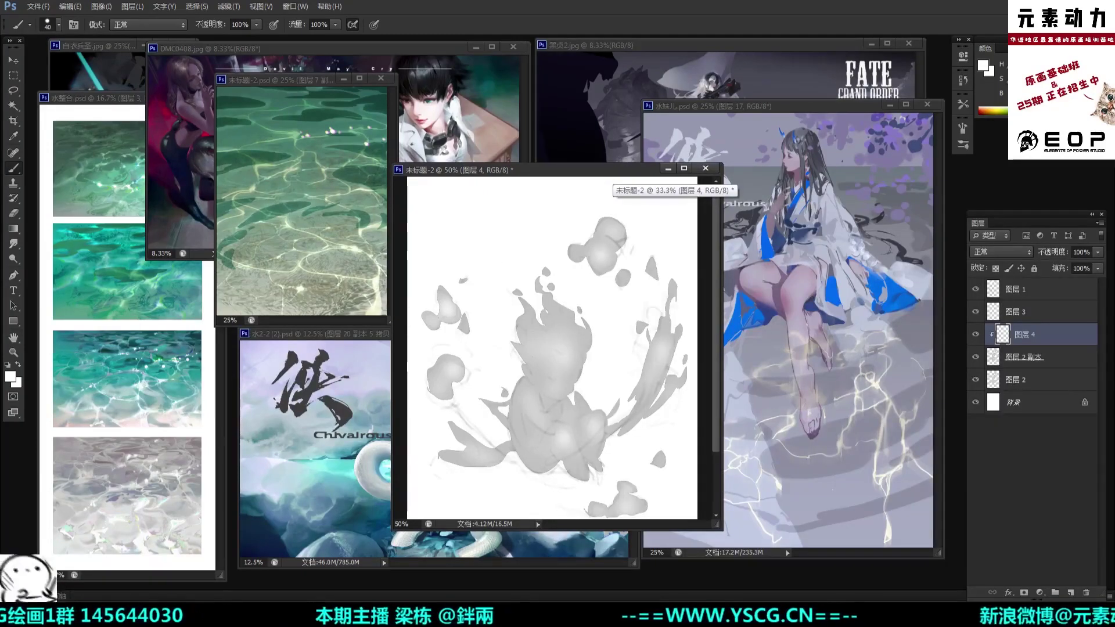
# Step: Turn off the brush's airbrush mode and paint small white highlights on the upper floating blobs and the curved flame
pyautogui.click(598, 243)
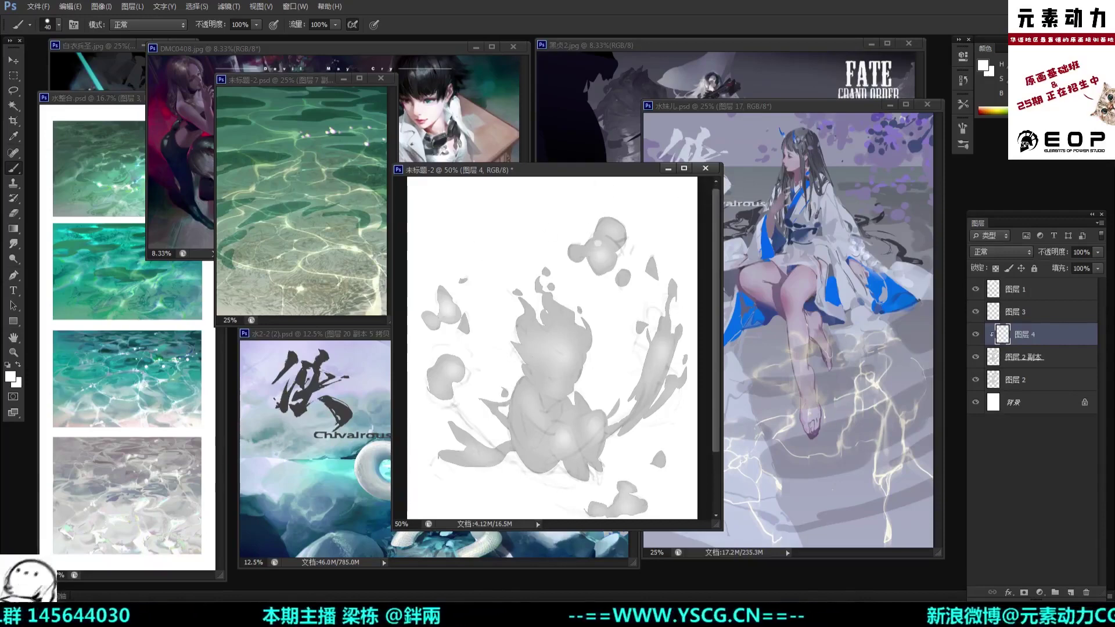
pyautogui.hotkey('ctrl', 'z')
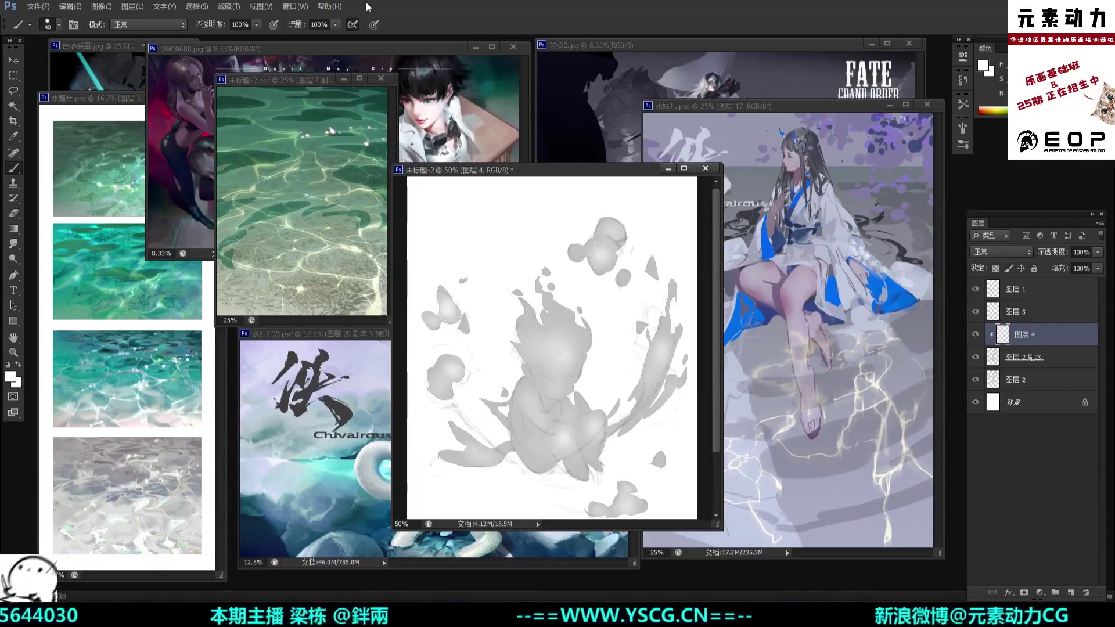
pyautogui.click(352, 24)
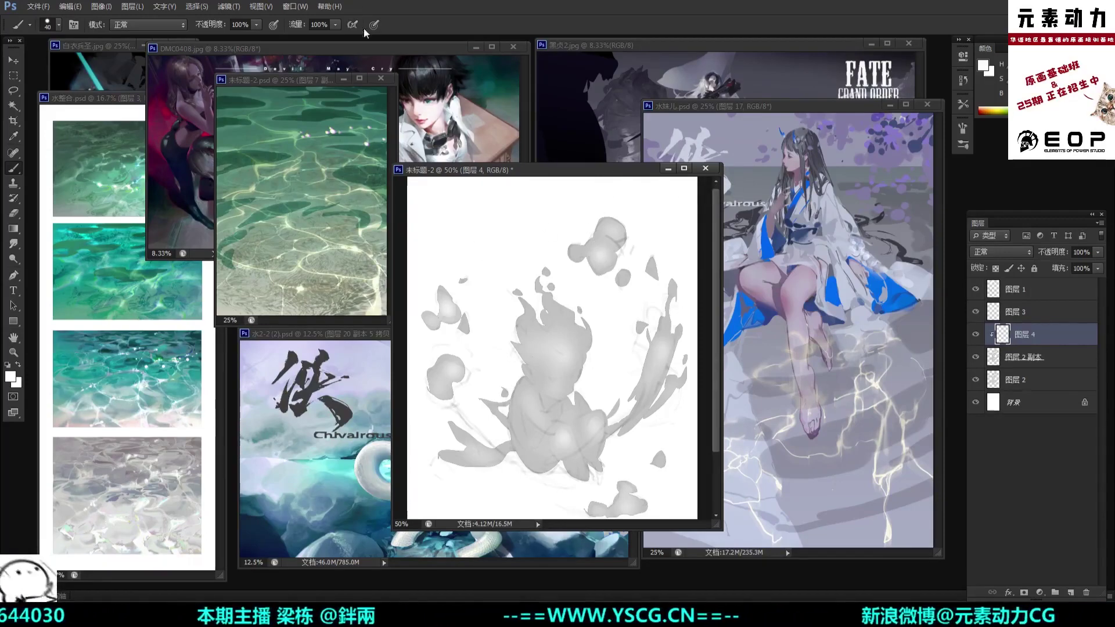
pyautogui.press('[')
pyautogui.press('[')
pyautogui.click(607, 249)
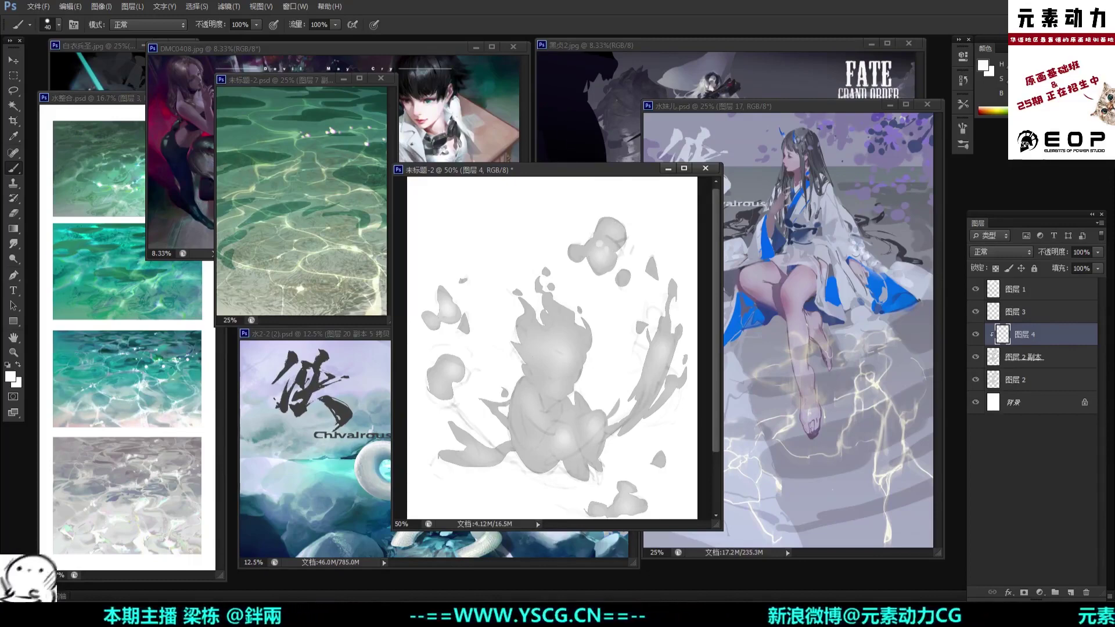
pyautogui.click(606, 250)
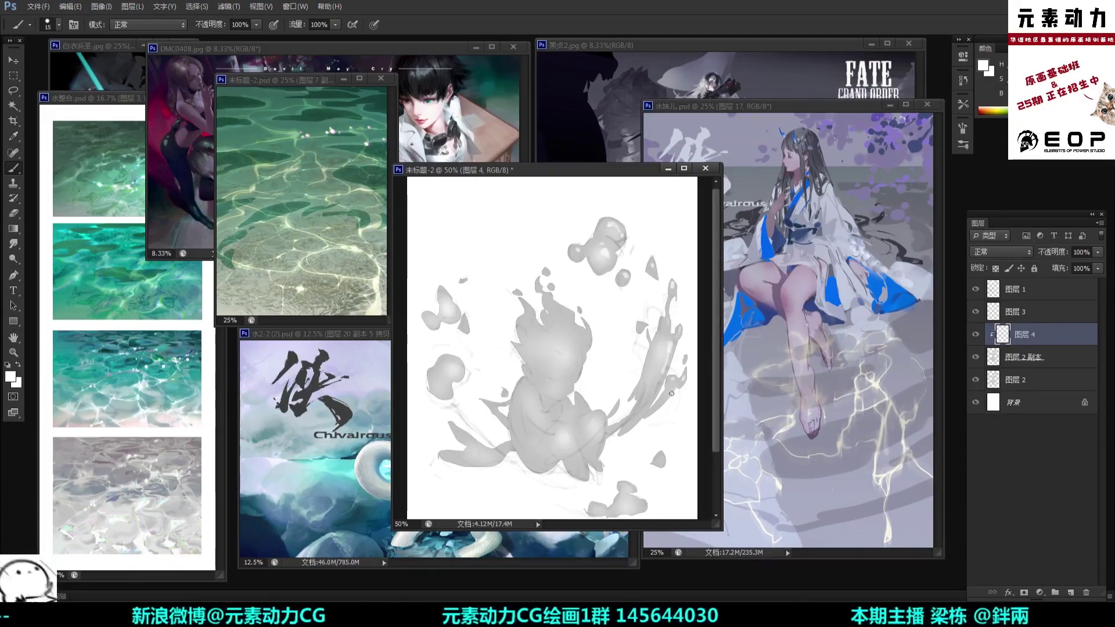
# Step: Paint crisp white highlights over the flame hair, body and remaining blobs, and compare the figure with 图层 4 hidden and shown
pyautogui.moveTo(561, 364); pyautogui.dragTo(560, 337)
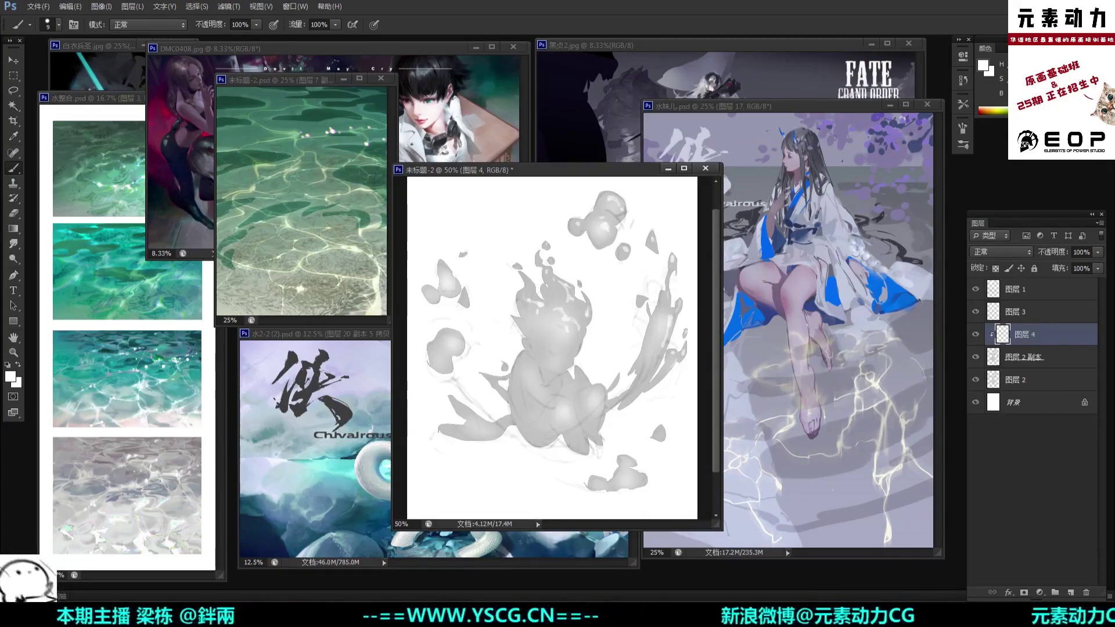
pyautogui.scroll(-2, 552, 349)
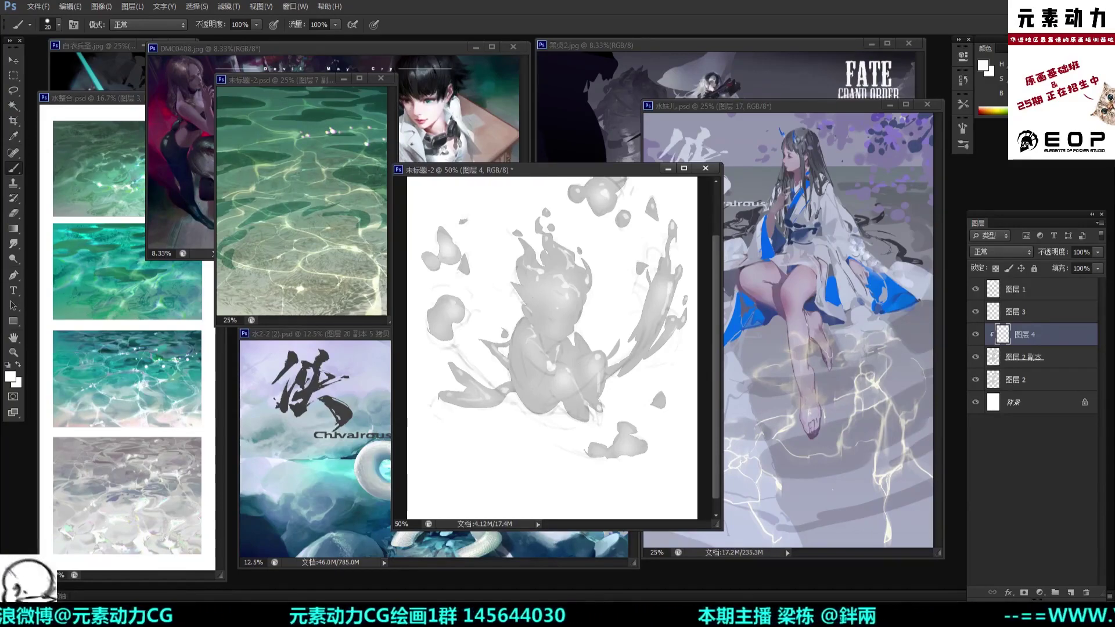
pyautogui.scroll(2, 439, 326)
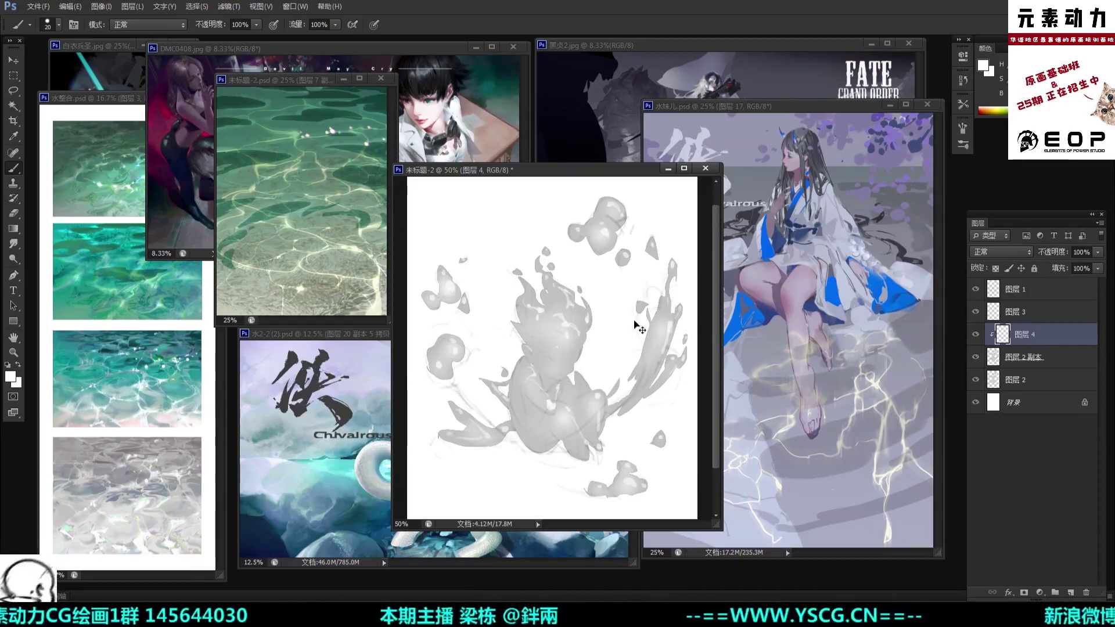
pyautogui.hotkey('ctrl', '-')
pyautogui.hotkey('ctrl', '+')
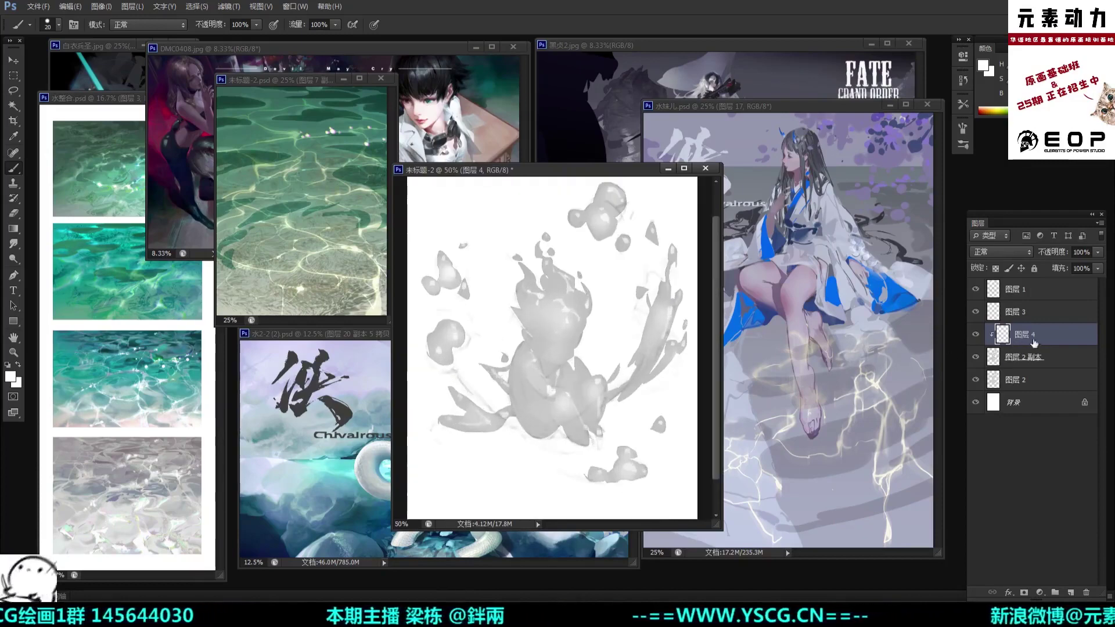
pyautogui.click(976, 334)
pyautogui.click(976, 335)
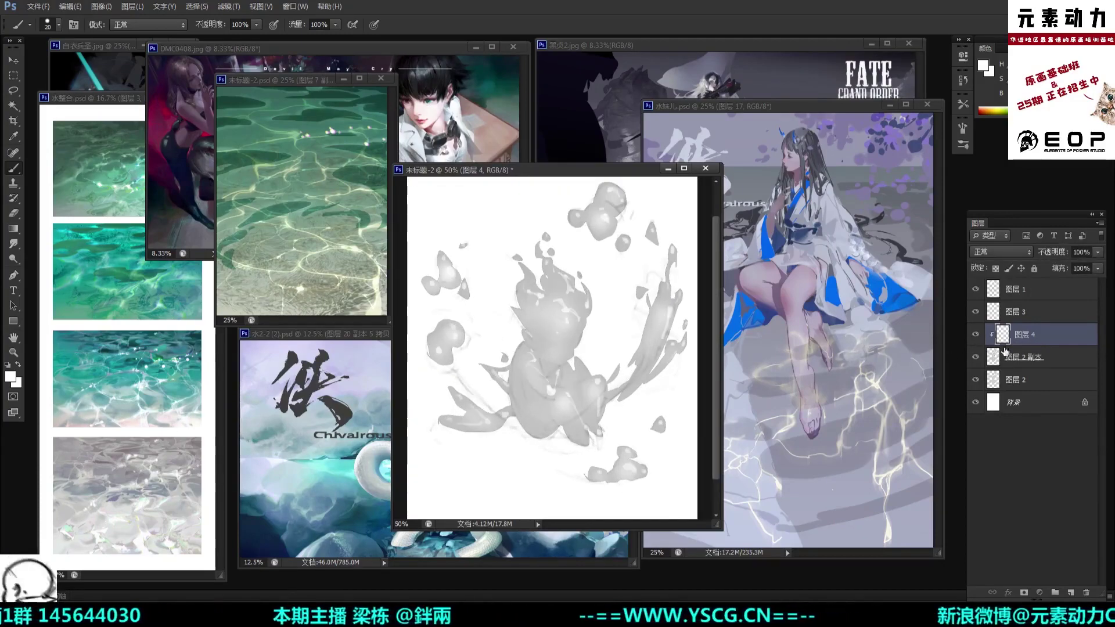
# Step: Add a new clipped layer directly above 图层 2 副本 and set the foreground colour to the muted purple-grey 625d72
pyautogui.click(1010, 355)
pyautogui.click(1070, 591)
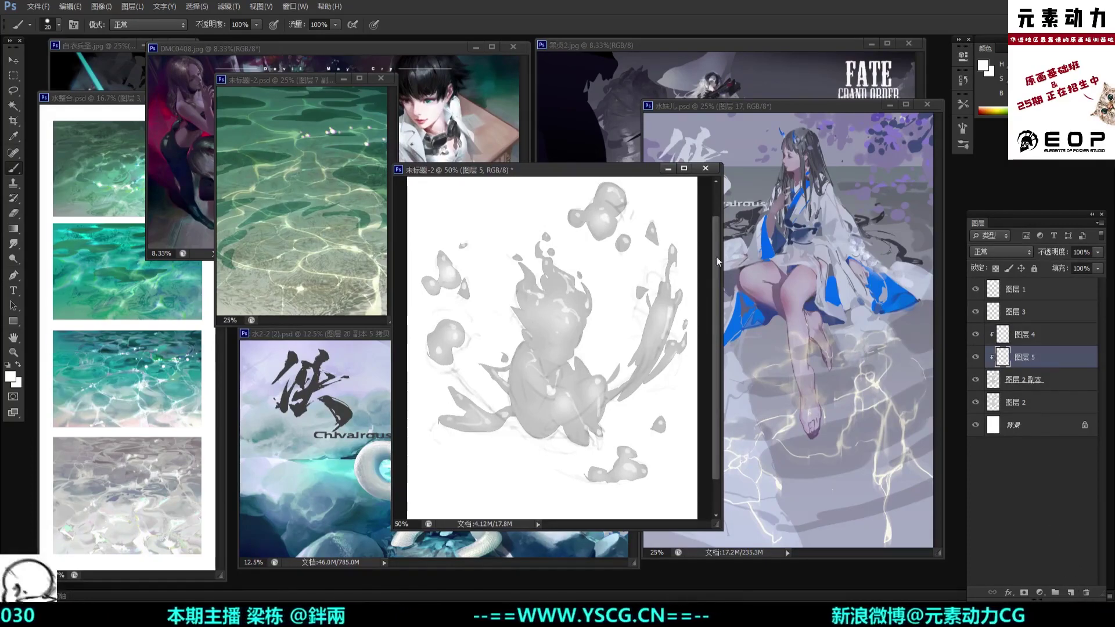
pyautogui.keyDown('alt'); pyautogui.click(745, 204); pyautogui.keyUp('alt')
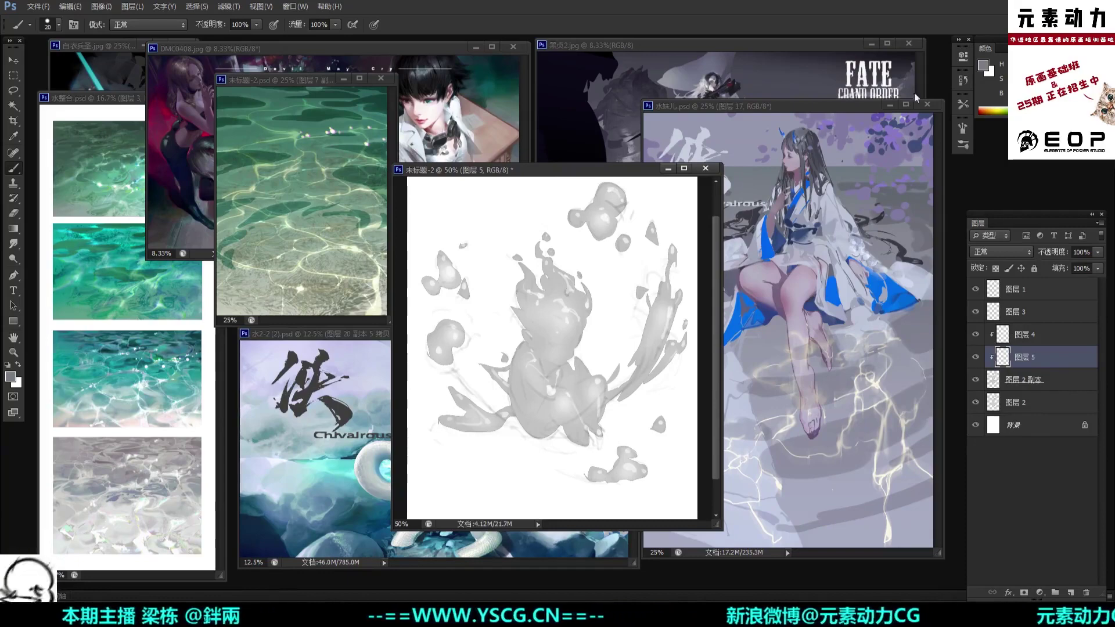
pyautogui.click(983, 66)
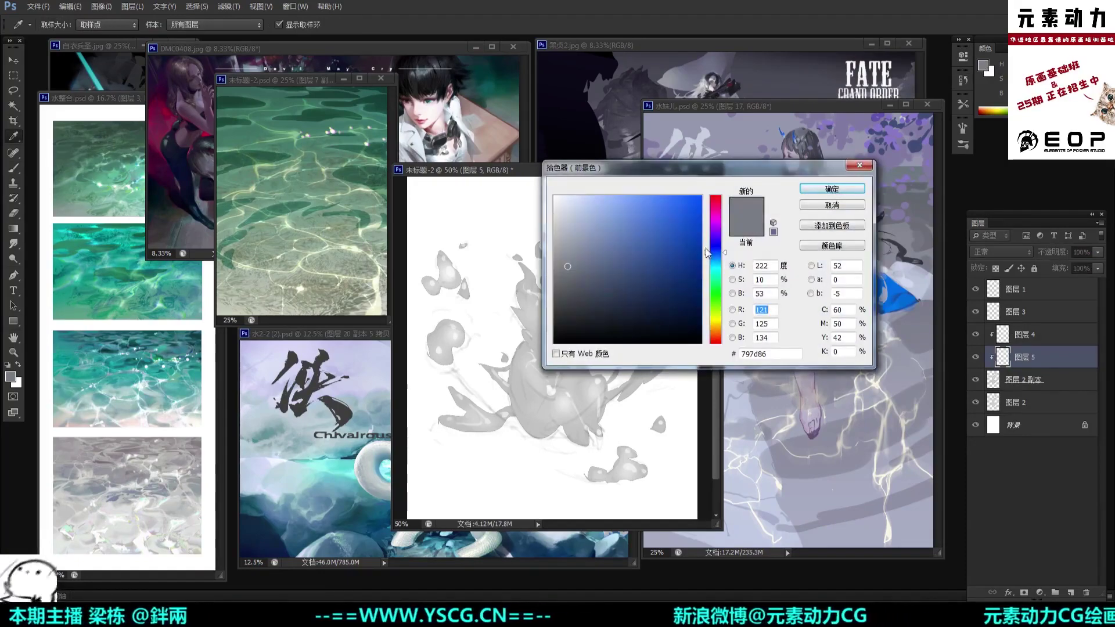
pyautogui.moveTo(708, 253); pyautogui.dragTo(707, 238)
pyautogui.click(581, 278)
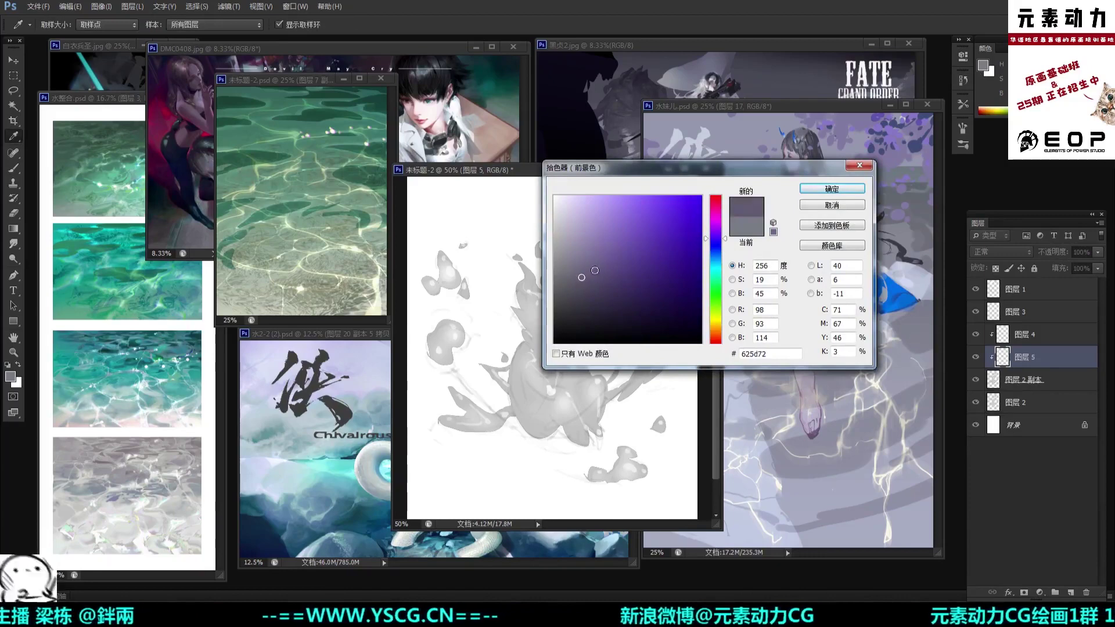
pyautogui.click(825, 189)
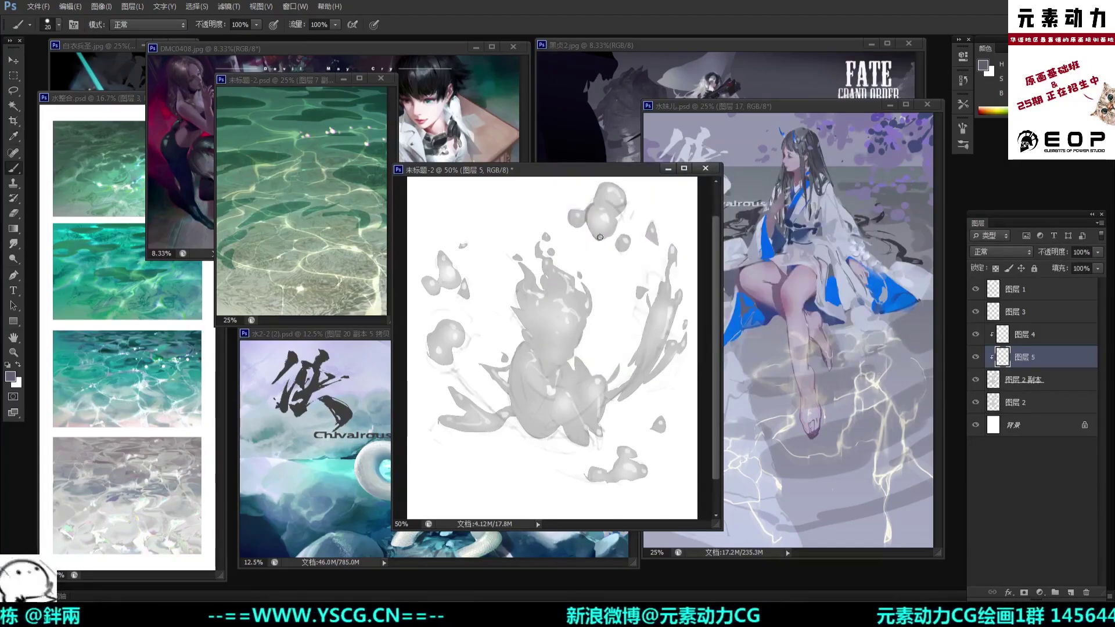
# Step: Paint purple-grey shadow shapes on the upper floating blobs, the curved flame and the flame hair
pyautogui.moveTo(600, 237); pyautogui.dragTo(617, 214)
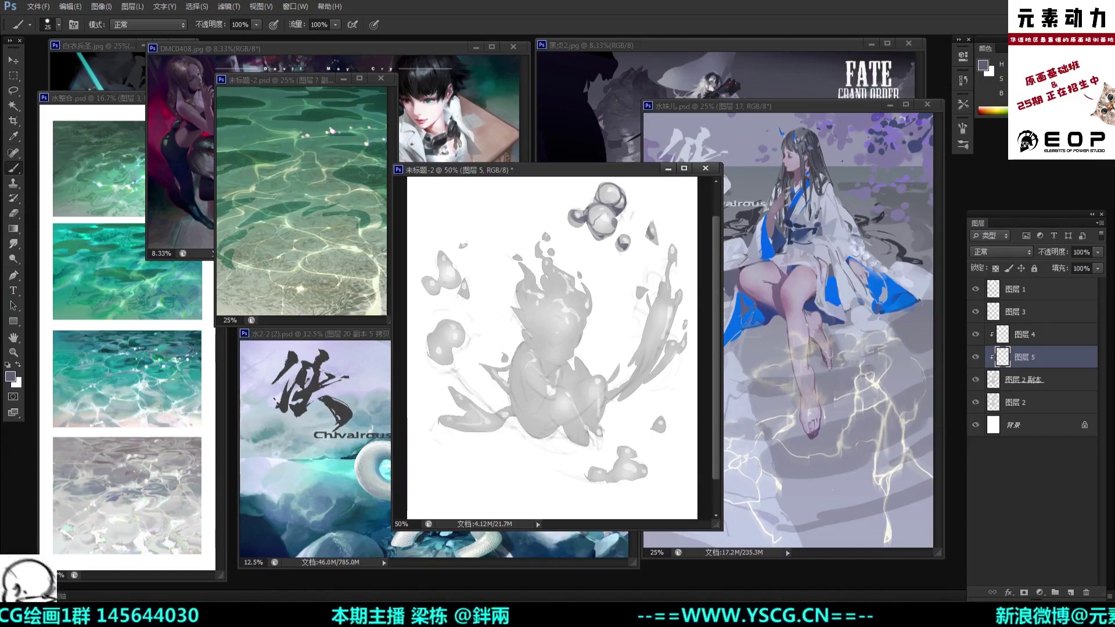
pyautogui.moveTo(665, 266)
pyautogui.mouseDown()
pyautogui.moveTo(657, 348)
pyautogui.moveTo(660, 302)
pyautogui.moveTo(639, 380)
pyautogui.mouseUp()
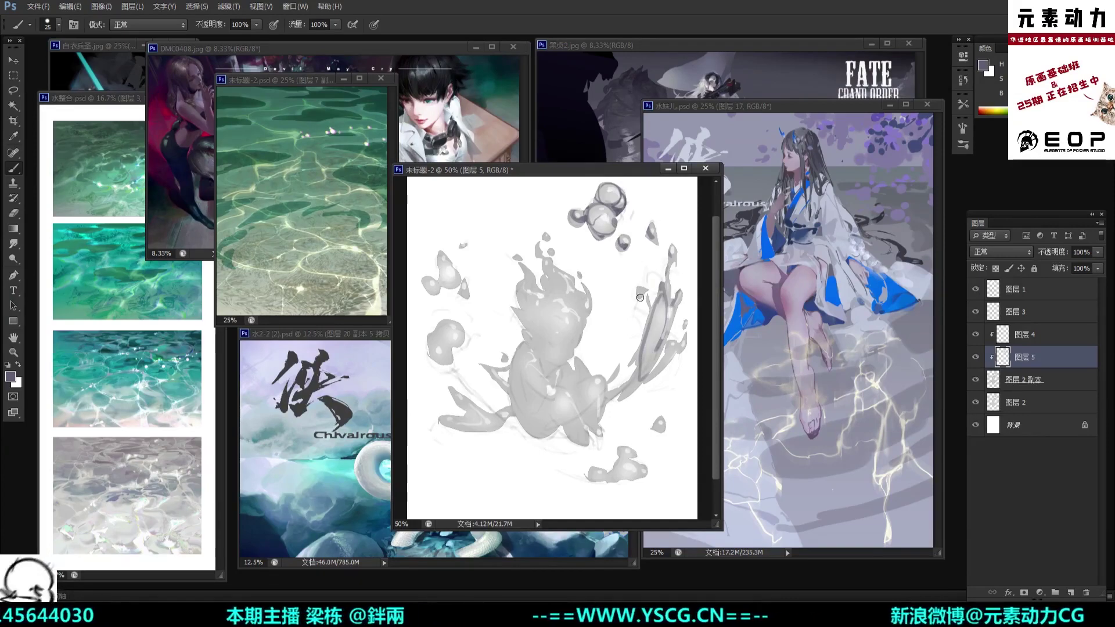
pyautogui.moveTo(667, 303); pyautogui.dragTo(625, 387)
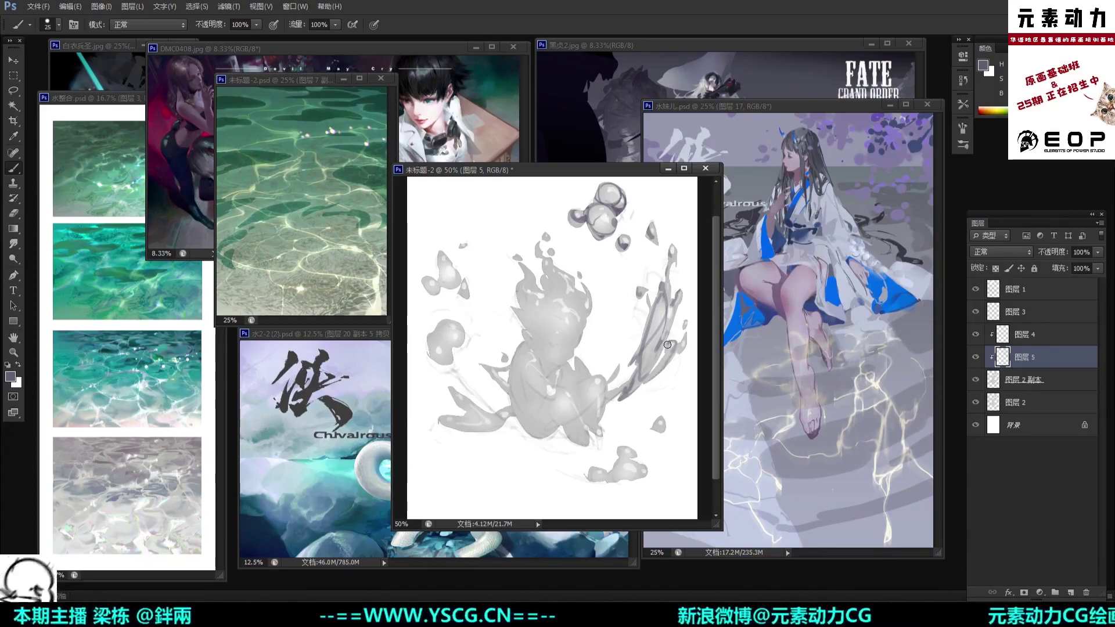
pyautogui.moveTo(679, 350); pyautogui.dragTo(685, 336)
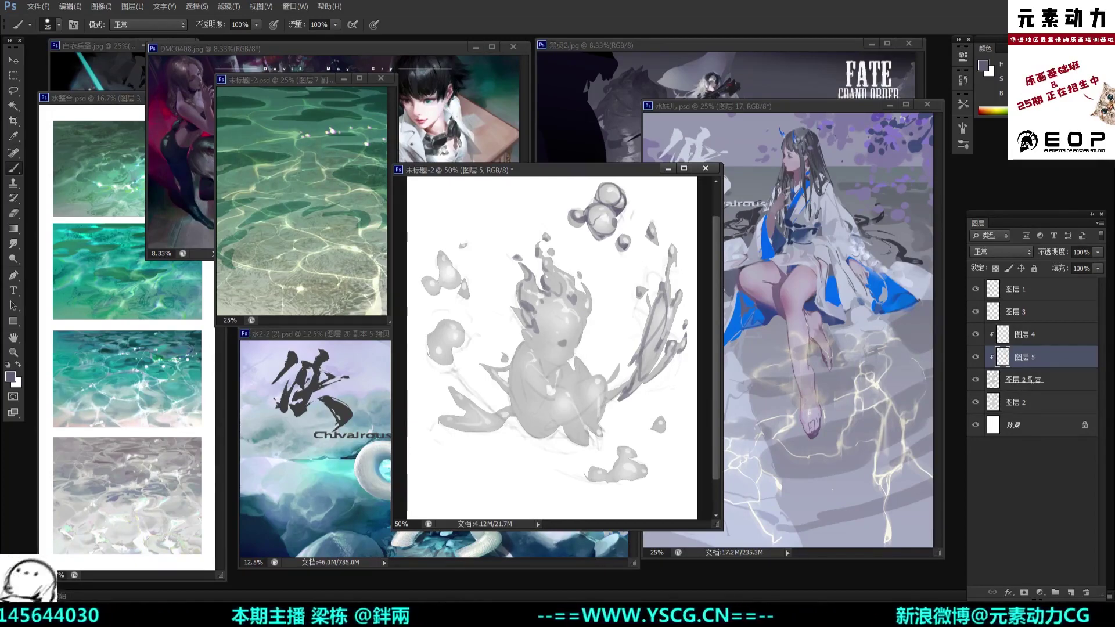
# Step: Undo the spot on the face and paint thin shadow marks for the brow, eye, mouth and side of the head at 100% view
pyautogui.hotkey('ctrl', '1')
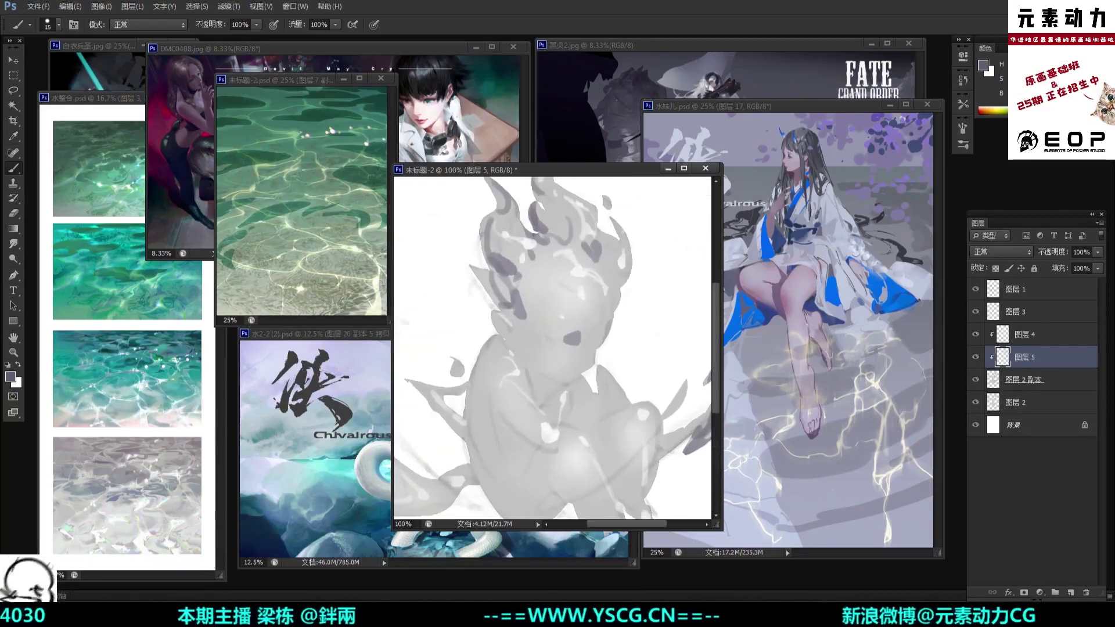
pyautogui.hotkey('ctrl', 'z')
pyautogui.moveTo(535, 289)
pyautogui.mouseDown()
pyautogui.moveTo(571, 316)
pyautogui.moveTo(546, 308)
pyautogui.mouseUp()
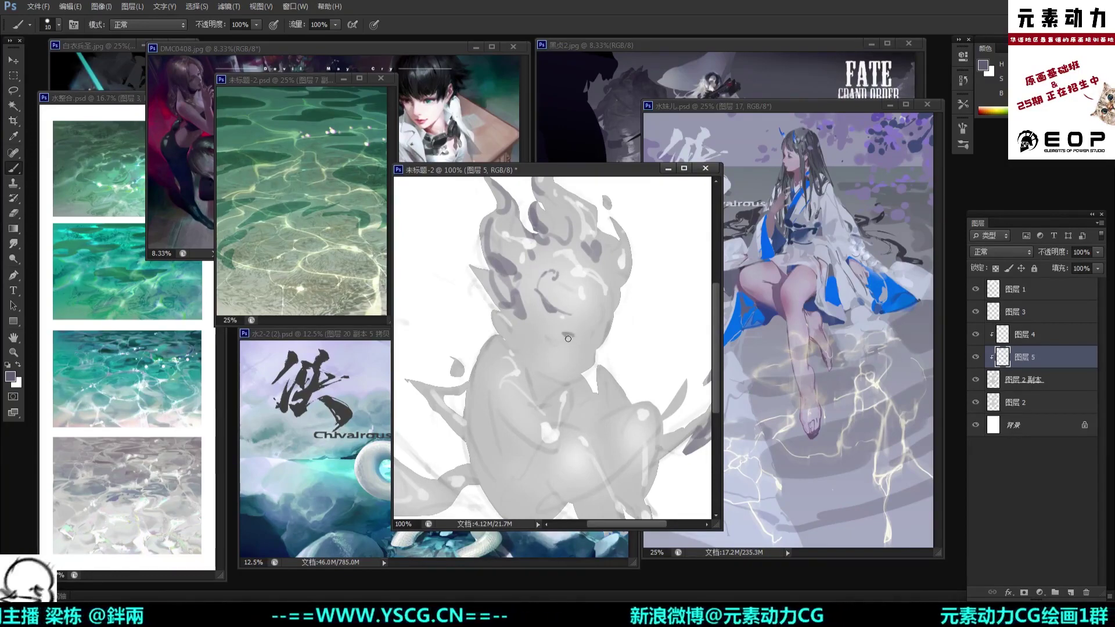
pyautogui.moveTo(553, 345); pyautogui.dragTo(571, 341)
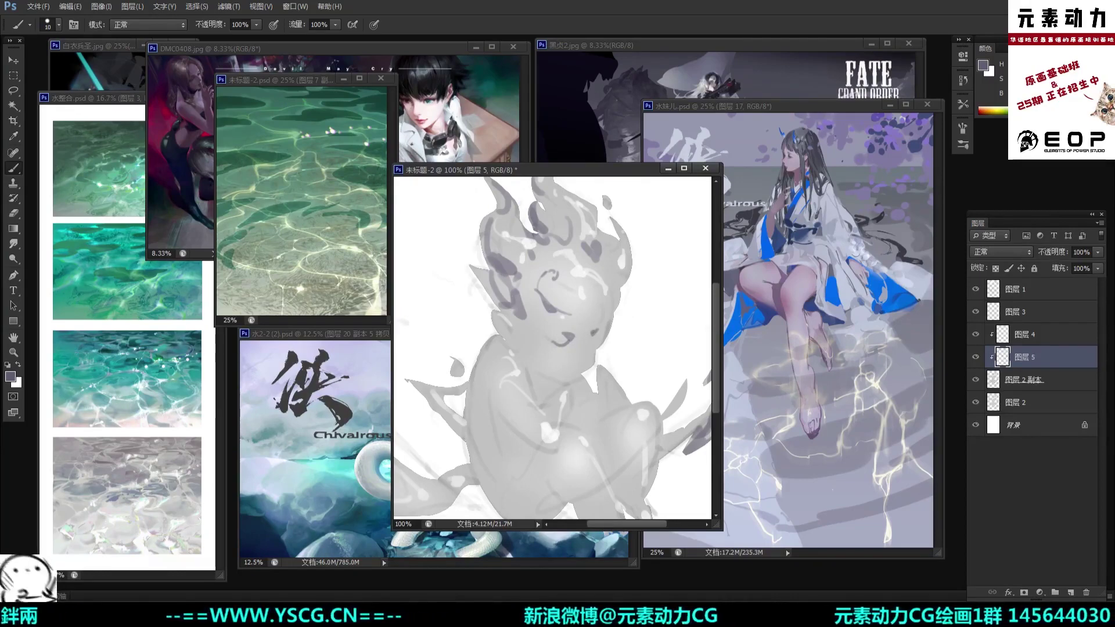
pyautogui.moveTo(607, 271); pyautogui.dragTo(610, 319)
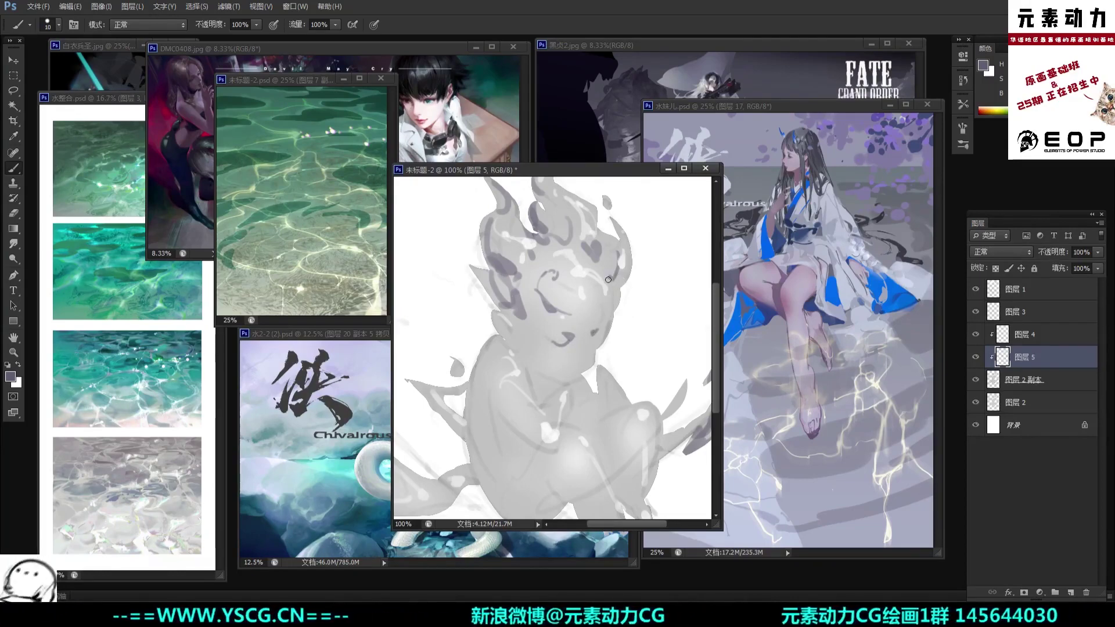
pyautogui.moveTo(615, 271)
pyautogui.mouseDown()
pyautogui.moveTo(610, 234)
pyautogui.moveTo(605, 281)
pyautogui.moveTo(604, 242)
pyautogui.moveTo(627, 255)
pyautogui.moveTo(621, 286)
pyautogui.mouseUp()
# Step: Paint shadows under the figure's chin, around the shoulder and along the folded arm
pyautogui.press('space')
pyautogui.moveTo(548, 371); pyautogui.dragTo(546, 361)
pyautogui.moveTo(507, 311)
pyautogui.mouseDown()
pyautogui.moveTo(510, 334)
pyautogui.moveTo(558, 372)
pyautogui.mouseUp()
pyautogui.scroll(-2, 558, 373)
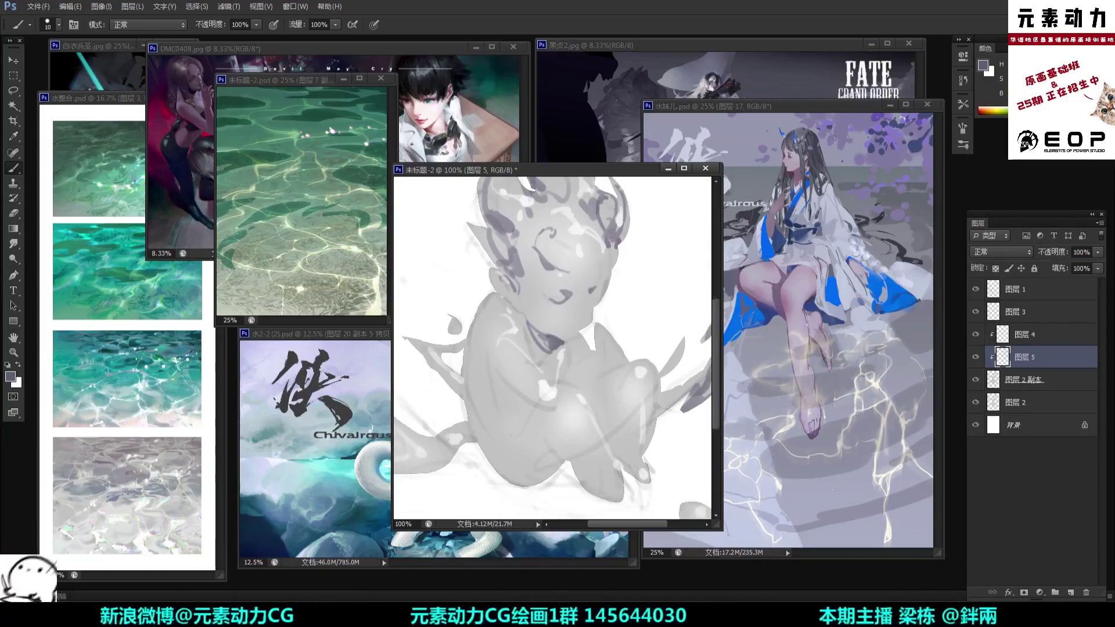
pyautogui.moveTo(483, 342)
pyautogui.mouseDown()
pyautogui.moveTo(501, 369)
pyautogui.moveTo(490, 373)
pyautogui.moveTo(495, 388)
pyautogui.moveTo(545, 399)
pyautogui.mouseUp()
pyautogui.hotkey('ctrl', 'z')
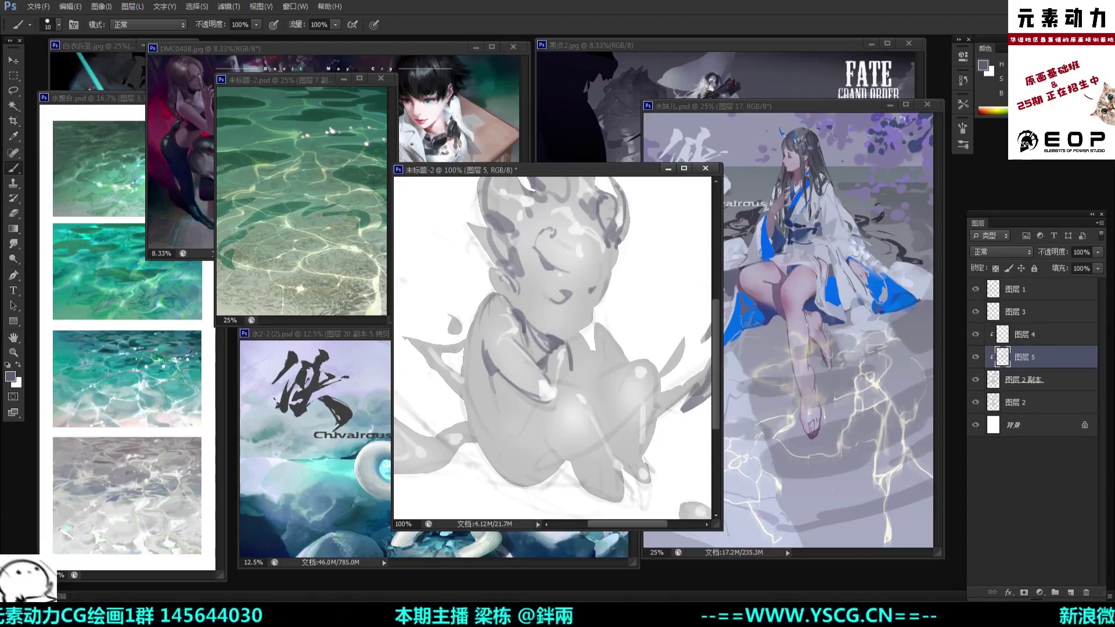
pyautogui.moveTo(523, 344); pyautogui.dragTo(519, 315)
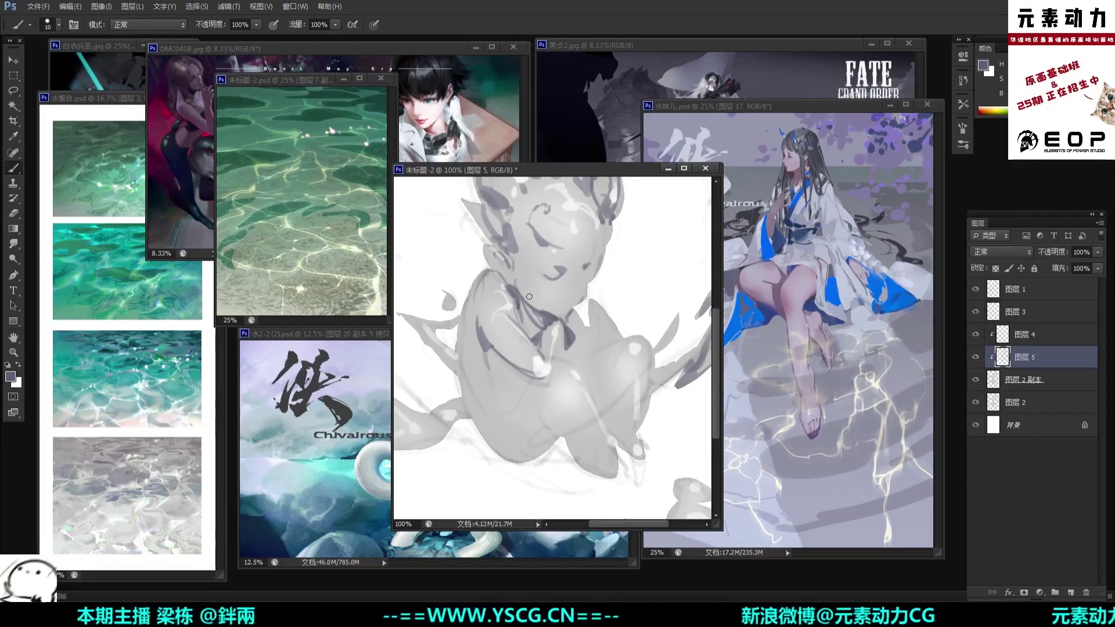
# Step: Paint shadows around the lower back and hip and along the underside of the nearer leg, redoing the leg's contour stroke
pyautogui.moveTo(532, 390)
pyautogui.mouseDown()
pyautogui.moveTo(518, 347)
pyautogui.moveTo(504, 357)
pyautogui.mouseUp()
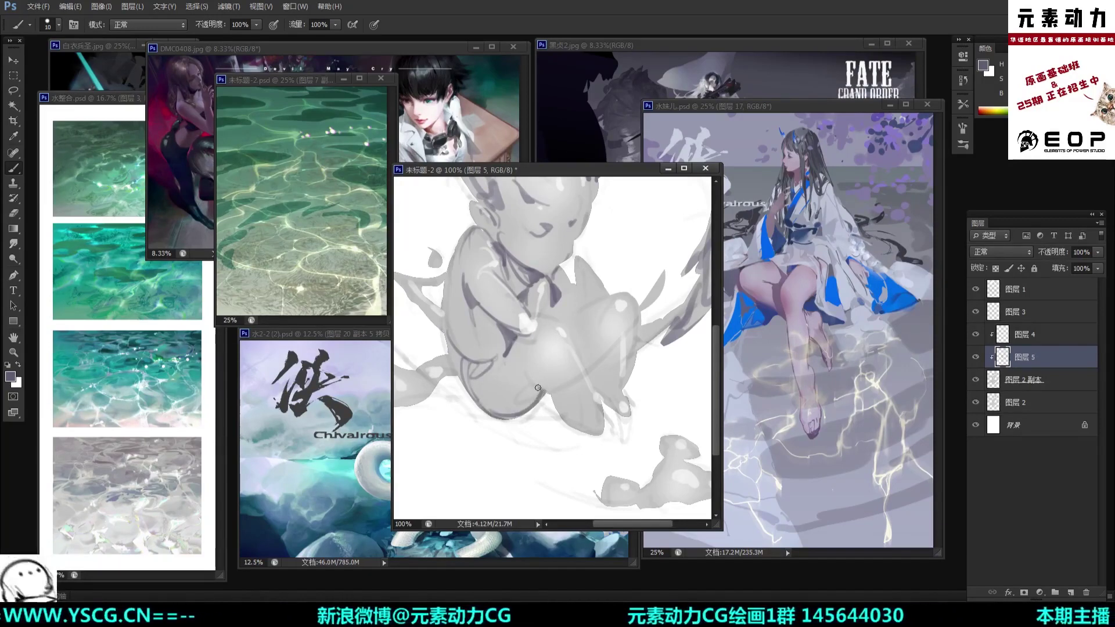
pyautogui.moveTo(531, 358); pyautogui.dragTo(575, 428)
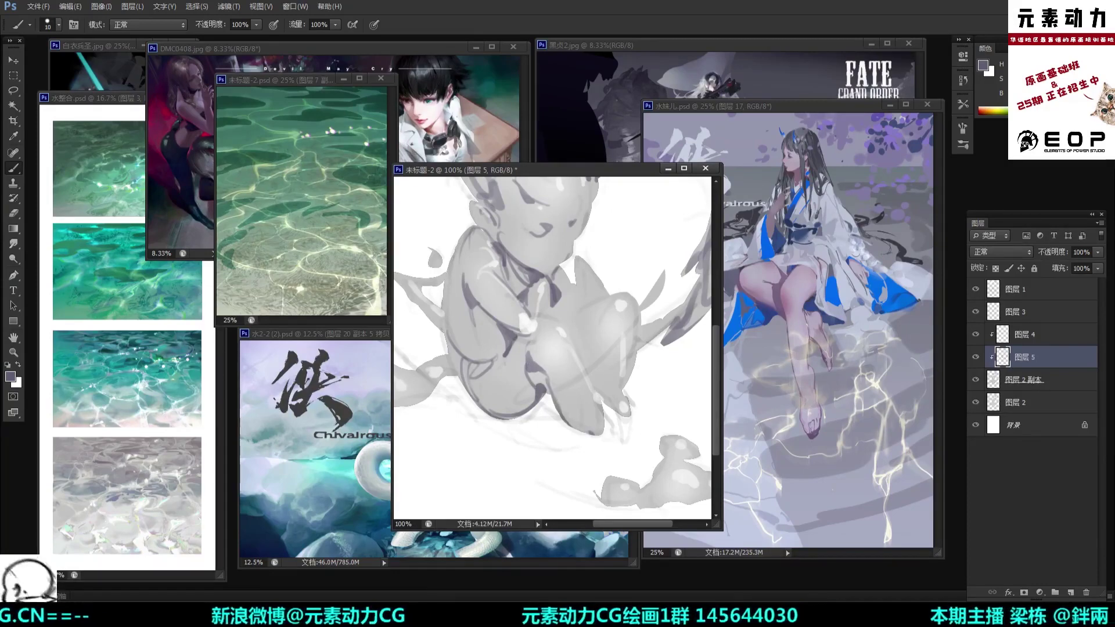
pyautogui.moveTo(545, 374); pyautogui.dragTo(600, 425)
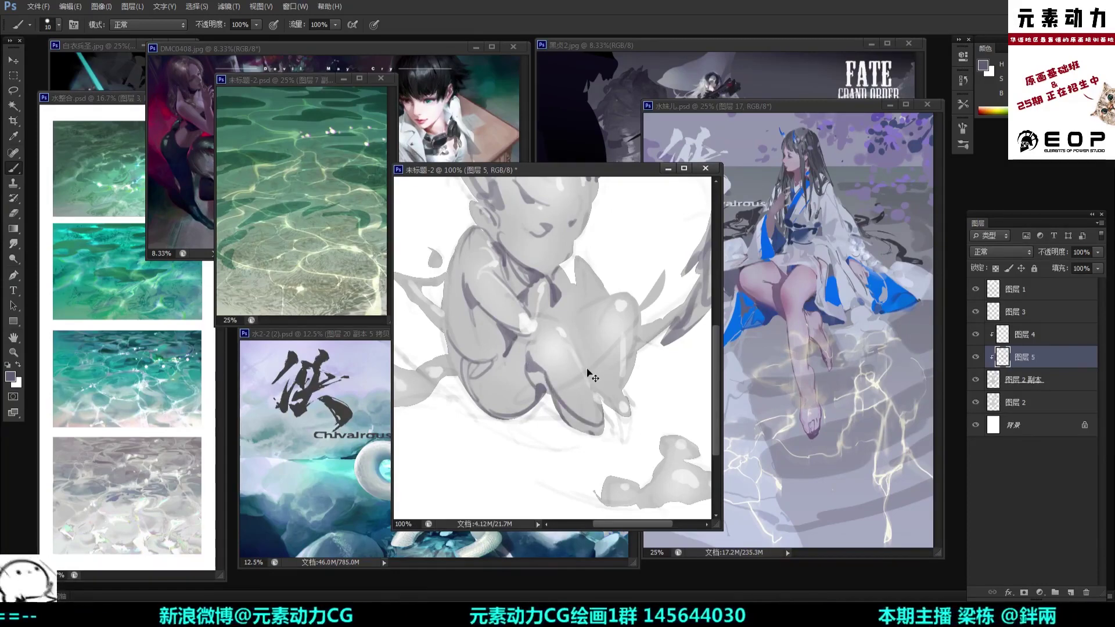
pyautogui.hotkey('ctrl', 'alt', 'z')
pyautogui.hotkey('ctrl', 'alt', 'z')
pyautogui.moveTo(545, 375)
pyautogui.mouseDown()
pyautogui.moveTo(592, 428)
pyautogui.moveTo(587, 417)
pyautogui.moveTo(604, 426)
pyautogui.mouseUp()
pyautogui.hotkey('ctrl', '-')
pyautogui.hotkey('ctrl', '-')
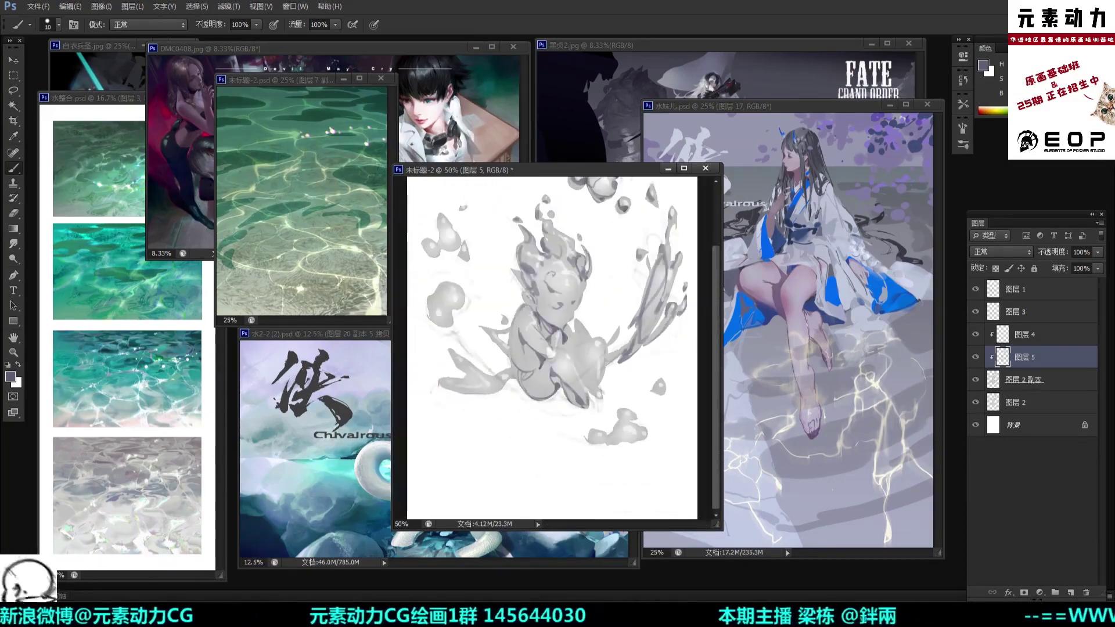
# Step: Refine the arm's shadow and darken the gap between the chest, hand and raised knee at 66.7% view
pyautogui.hotkey('ctrl', '+')
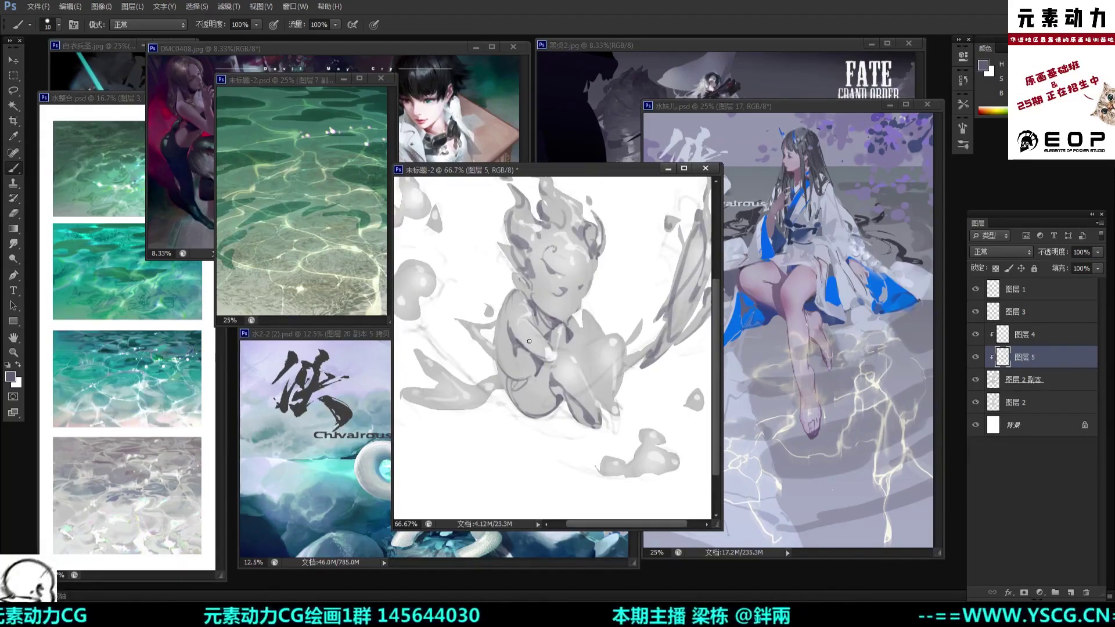
pyautogui.moveTo(515, 341); pyautogui.dragTo(540, 347)
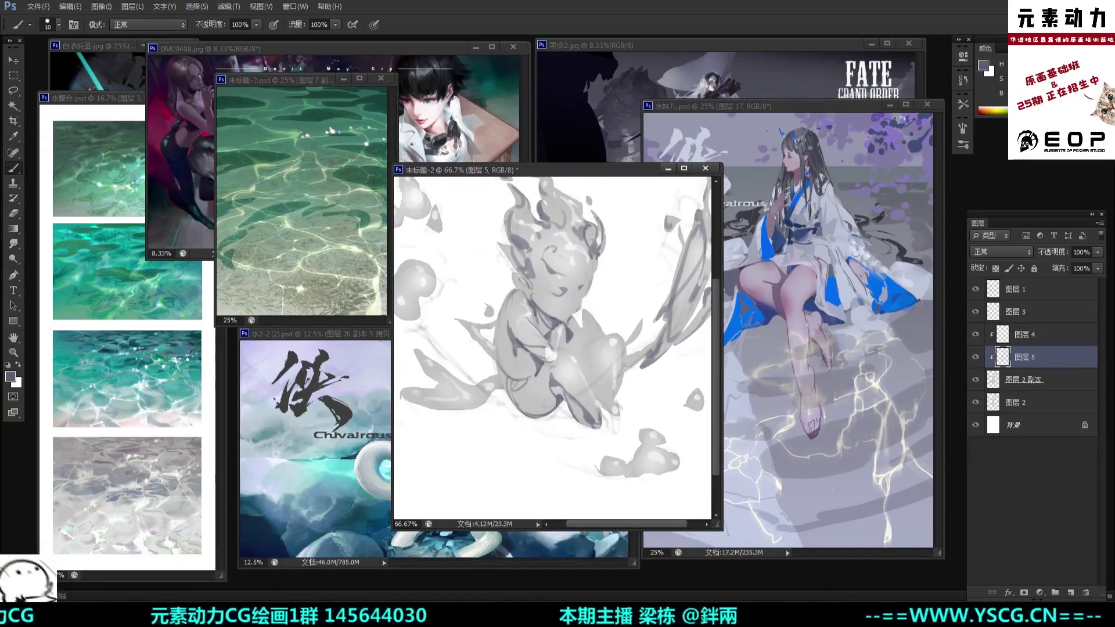
pyautogui.moveTo(583, 313); pyautogui.dragTo(583, 334)
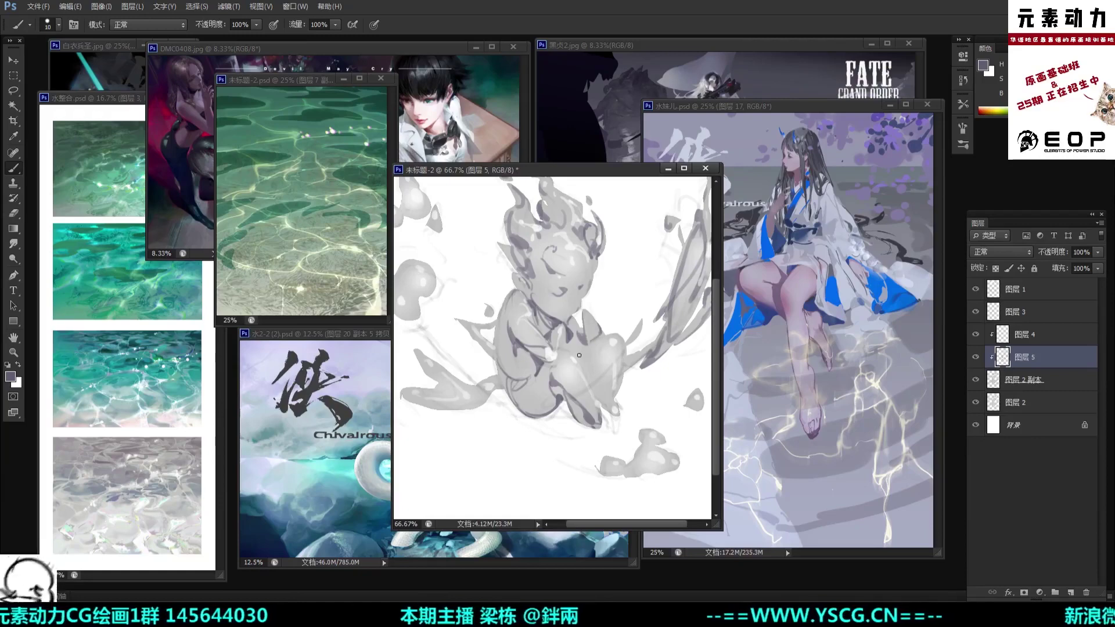
pyautogui.moveTo(569, 341); pyautogui.dragTo(578, 354)
pyautogui.moveTo(566, 345)
pyautogui.mouseDown()
pyautogui.moveTo(584, 352)
pyautogui.moveTo(574, 351)
pyautogui.mouseUp()
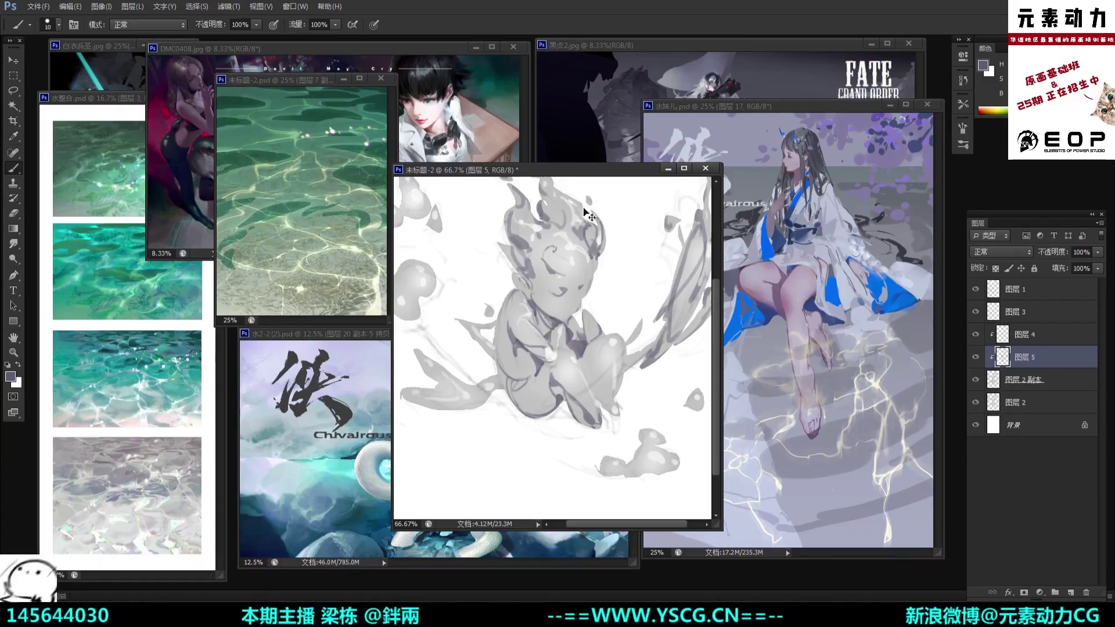
# Step: Resize the brush to 20 and paint shadows along the shin and around the knee and calf of the other leg
pyautogui.hotkey('ctrl', '-')
pyautogui.hotkey('ctrl', '+')
pyautogui.press(']')
pyautogui.press('[')
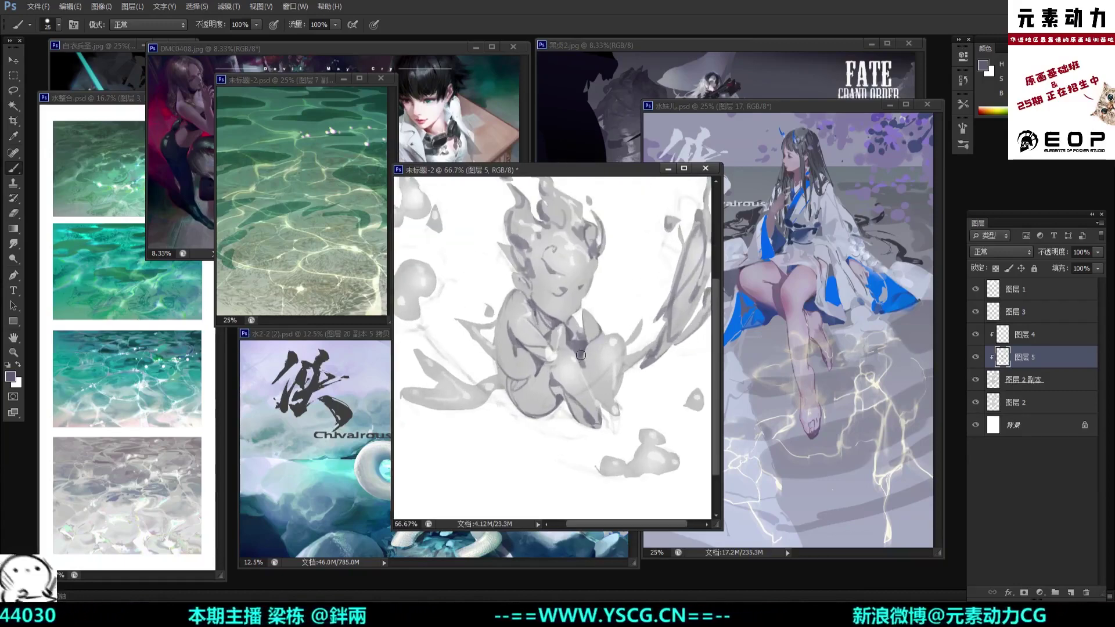
pyautogui.moveTo(582, 355)
pyautogui.mouseDown()
pyautogui.moveTo(598, 396)
pyautogui.moveTo(594, 376)
pyautogui.moveTo(599, 399)
pyautogui.mouseUp()
pyautogui.moveTo(623, 343); pyautogui.dragTo(615, 403)
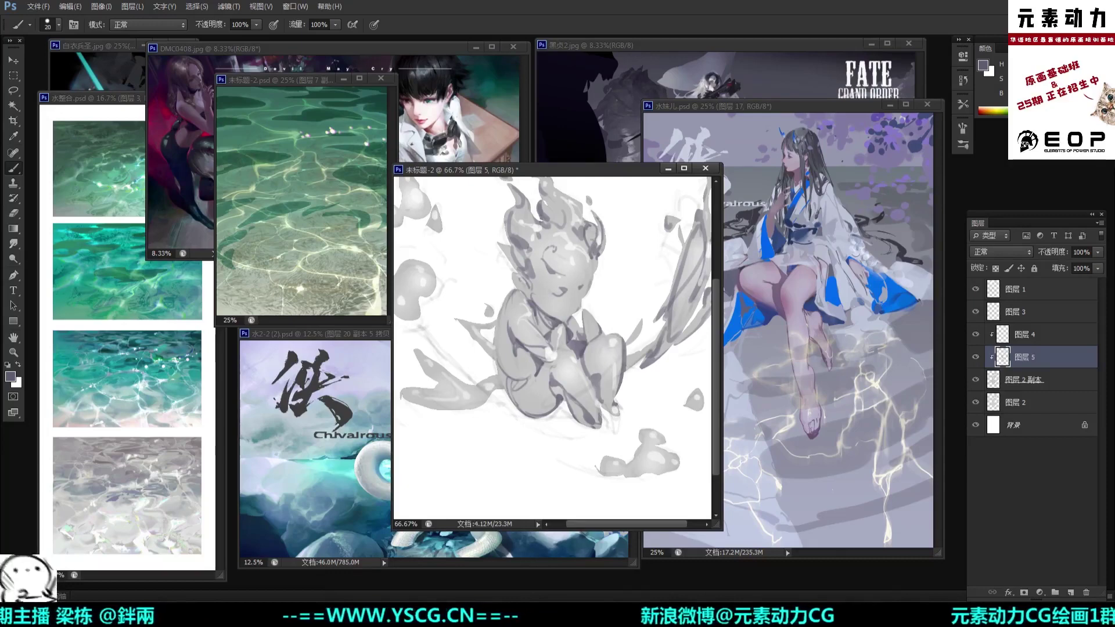
pyautogui.moveTo(610, 339); pyautogui.dragTo(610, 409)
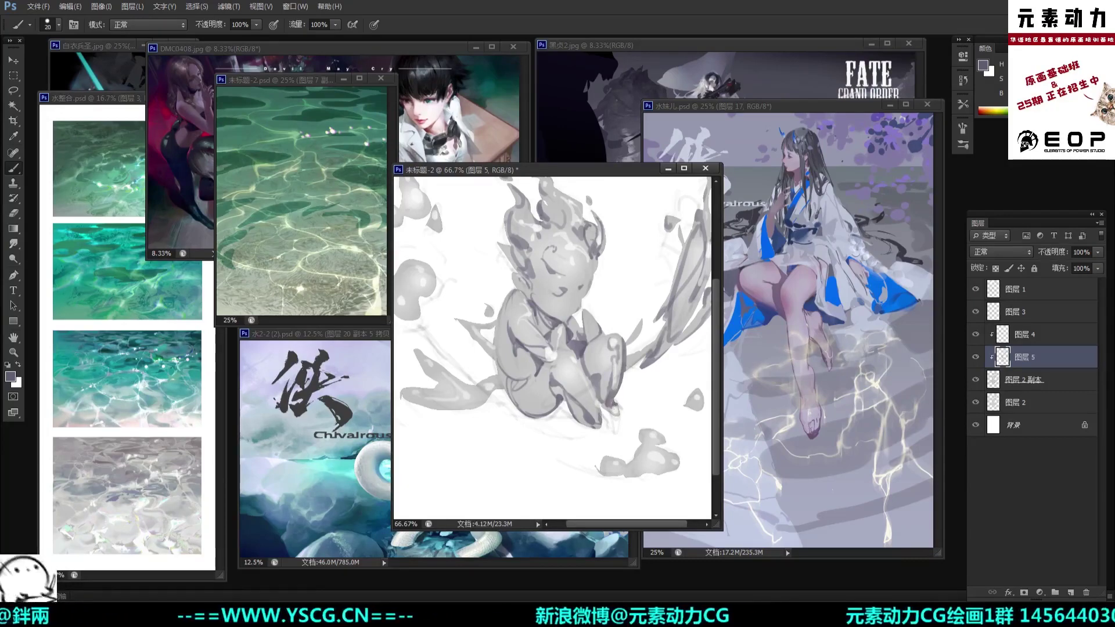
# Step: Paint shadows along the edges of the two flame tails beside the figure's hip with a smaller brush, retrying the lower tail's strokes
pyautogui.moveTo(507, 344); pyautogui.dragTo(535, 341)
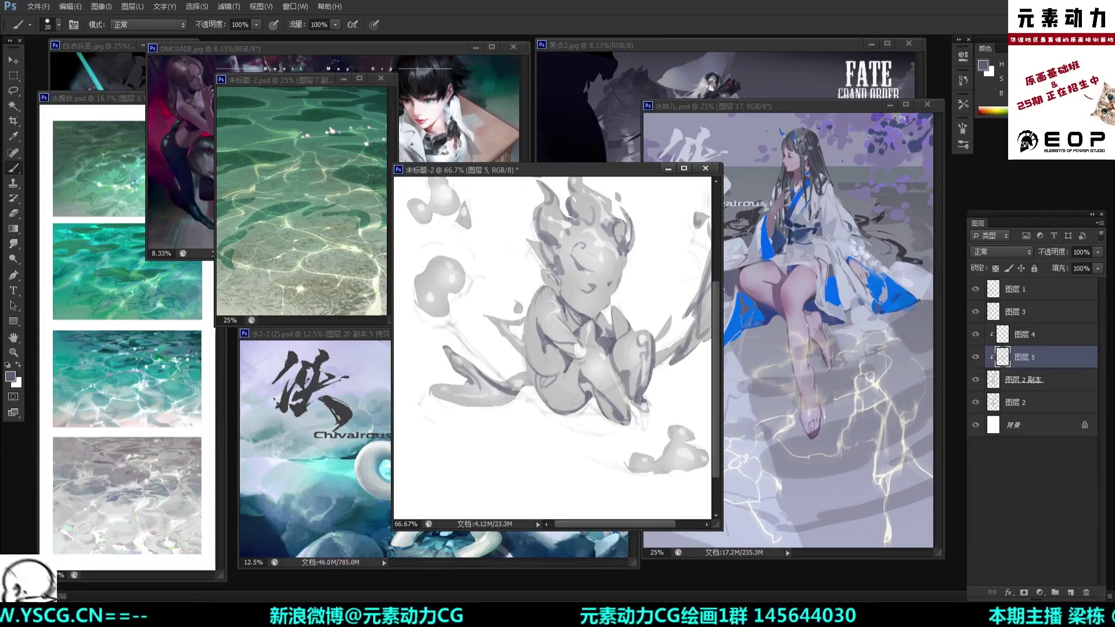
pyautogui.moveTo(425, 396)
pyautogui.mouseDown()
pyautogui.moveTo(472, 388)
pyautogui.moveTo(461, 392)
pyautogui.mouseUp()
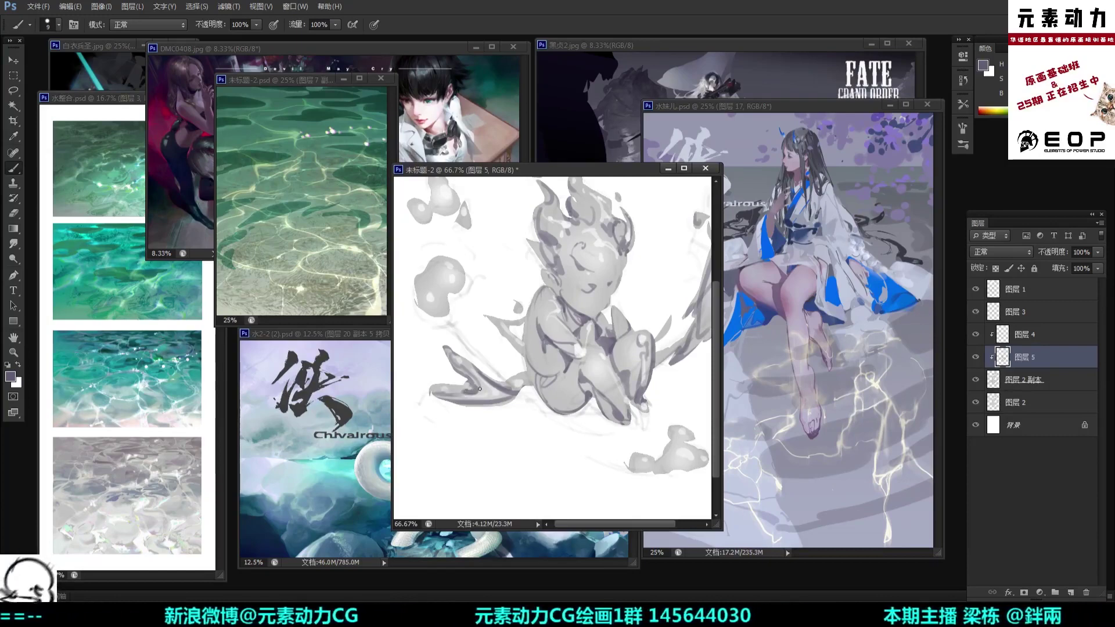
pyautogui.hotkey('ctrl', 'z')
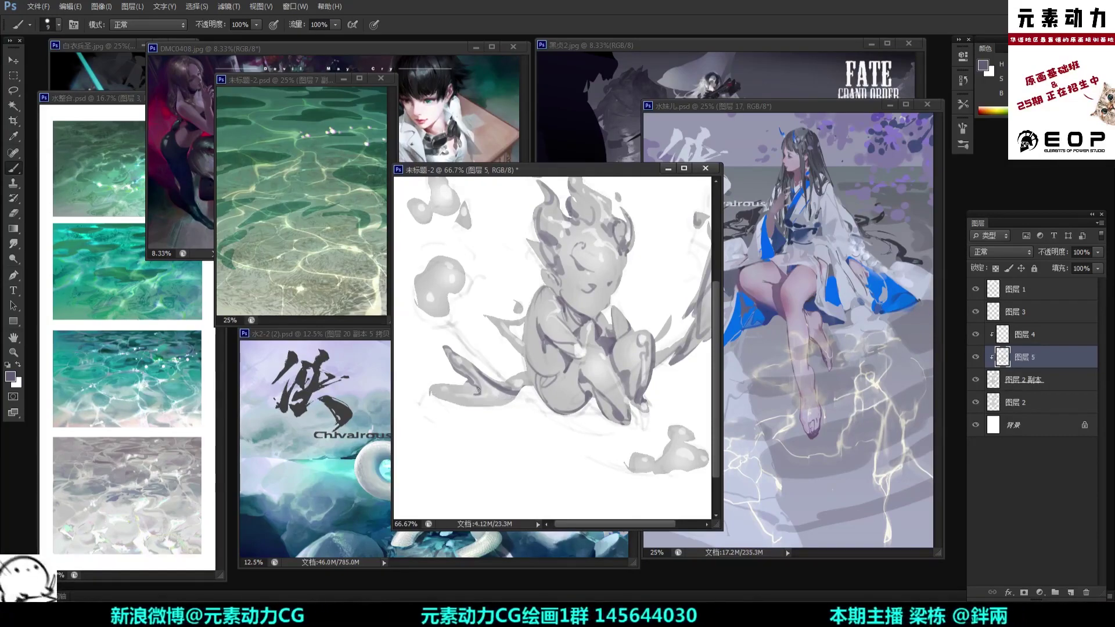
pyautogui.moveTo(478, 390)
pyautogui.mouseDown()
pyautogui.moveTo(437, 395)
pyautogui.moveTo(519, 392)
pyautogui.moveTo(436, 391)
pyautogui.moveTo(507, 397)
pyautogui.mouseUp()
pyautogui.hotkey('ctrl', 'z')
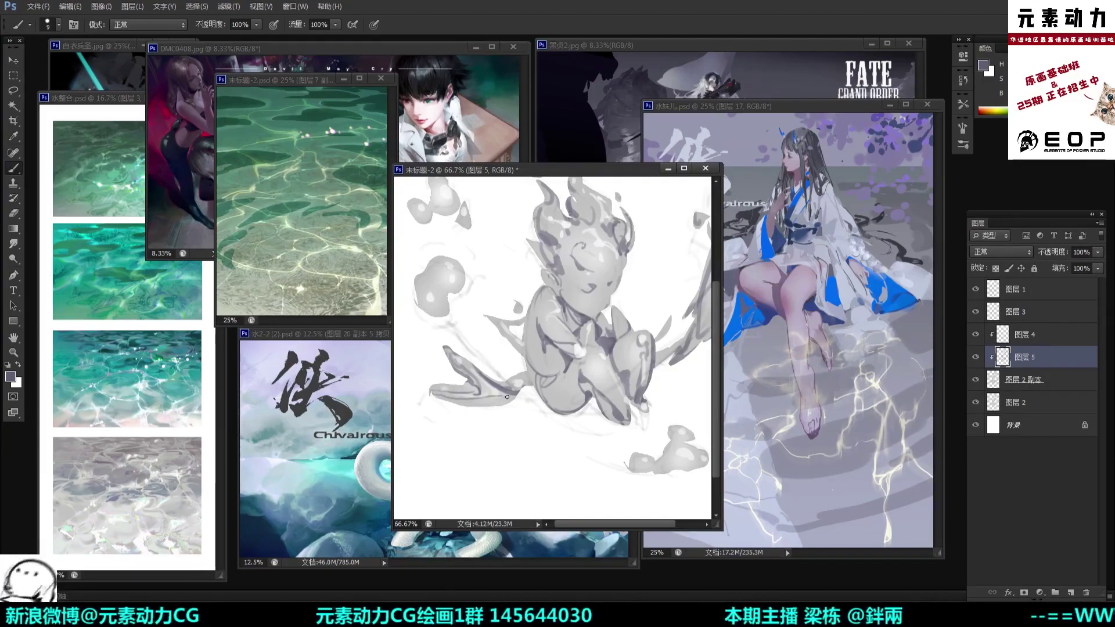
pyautogui.hotkey('ctrl', 'z')
pyautogui.moveTo(439, 394)
pyautogui.mouseDown()
pyautogui.moveTo(514, 396)
pyautogui.moveTo(497, 398)
pyautogui.moveTo(521, 378)
pyautogui.mouseUp()
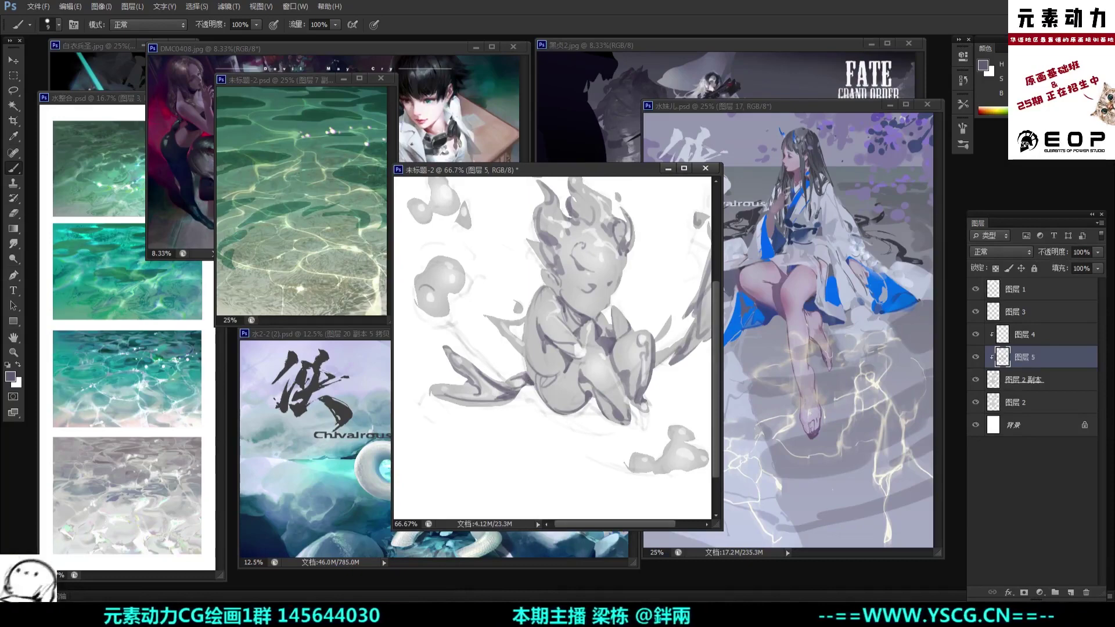
# Step: Paint round shadow contours on the two floating blob clusters beside the figure and view the whole drawing at 50%
pyautogui.moveTo(434, 296)
pyautogui.mouseDown()
pyautogui.moveTo(437, 308)
pyautogui.moveTo(443, 294)
pyautogui.moveTo(424, 273)
pyautogui.moveTo(458, 259)
pyautogui.moveTo(452, 290)
pyautogui.moveTo(440, 286)
pyautogui.mouseUp()
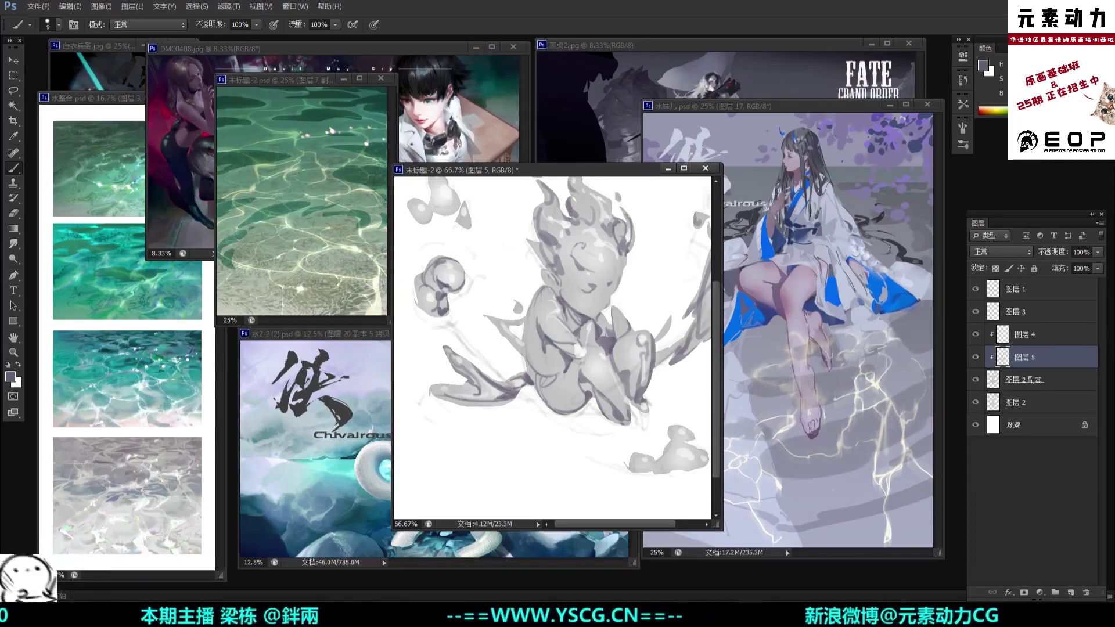
pyautogui.moveTo(424, 195)
pyautogui.mouseDown()
pyautogui.moveTo(430, 249)
pyautogui.moveTo(445, 228)
pyautogui.moveTo(453, 237)
pyautogui.moveTo(438, 222)
pyautogui.moveTo(453, 266)
pyautogui.moveTo(456, 243)
pyautogui.moveTo(449, 263)
pyautogui.moveTo(464, 260)
pyautogui.moveTo(437, 270)
pyautogui.moveTo(419, 255)
pyautogui.moveTo(434, 273)
pyautogui.moveTo(426, 278)
pyautogui.moveTo(469, 279)
pyautogui.moveTo(471, 258)
pyautogui.moveTo(471, 274)
pyautogui.moveTo(508, 287)
pyautogui.mouseUp()
pyautogui.hotkey('ctrl', 'z')
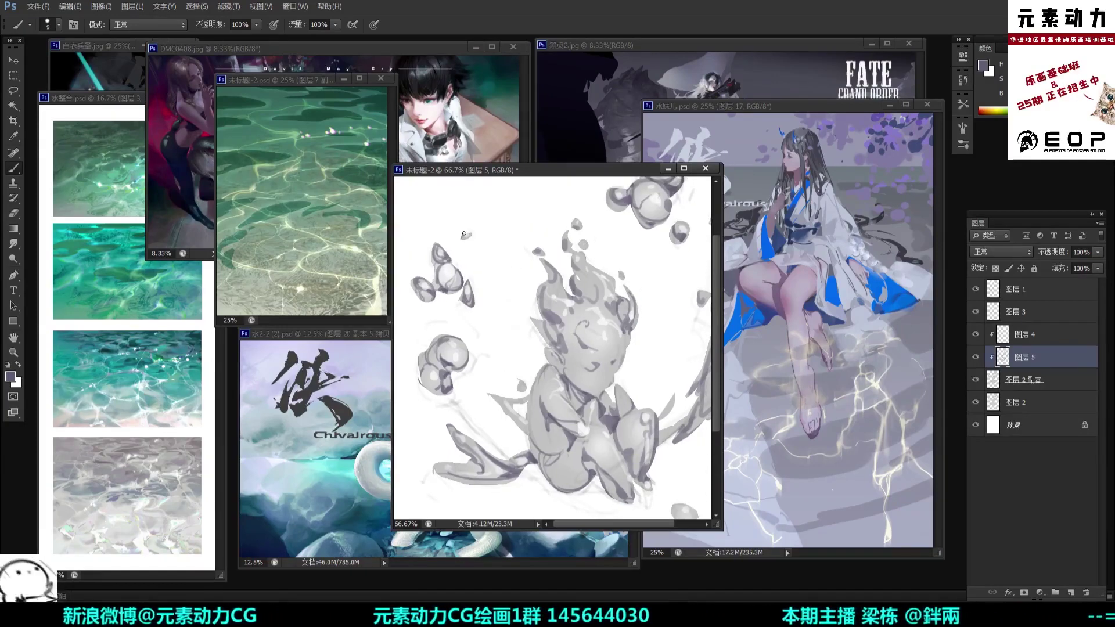
pyautogui.moveTo(513, 215); pyautogui.dragTo(483, 255)
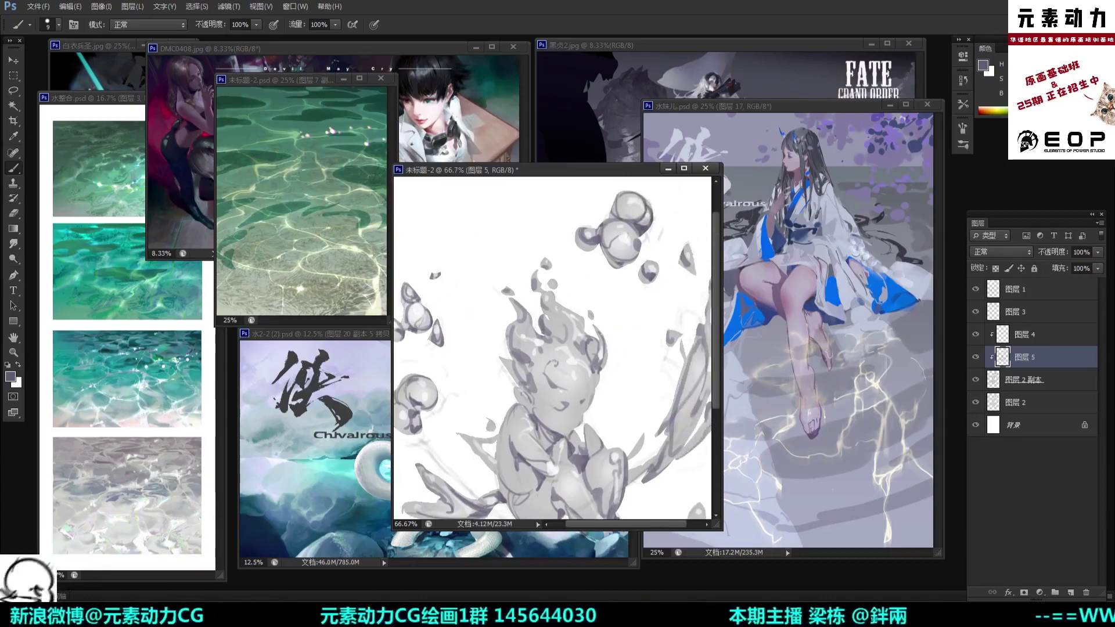
pyautogui.hotkey('ctrl', '-')
pyautogui.hotkey('ctrl', '-')
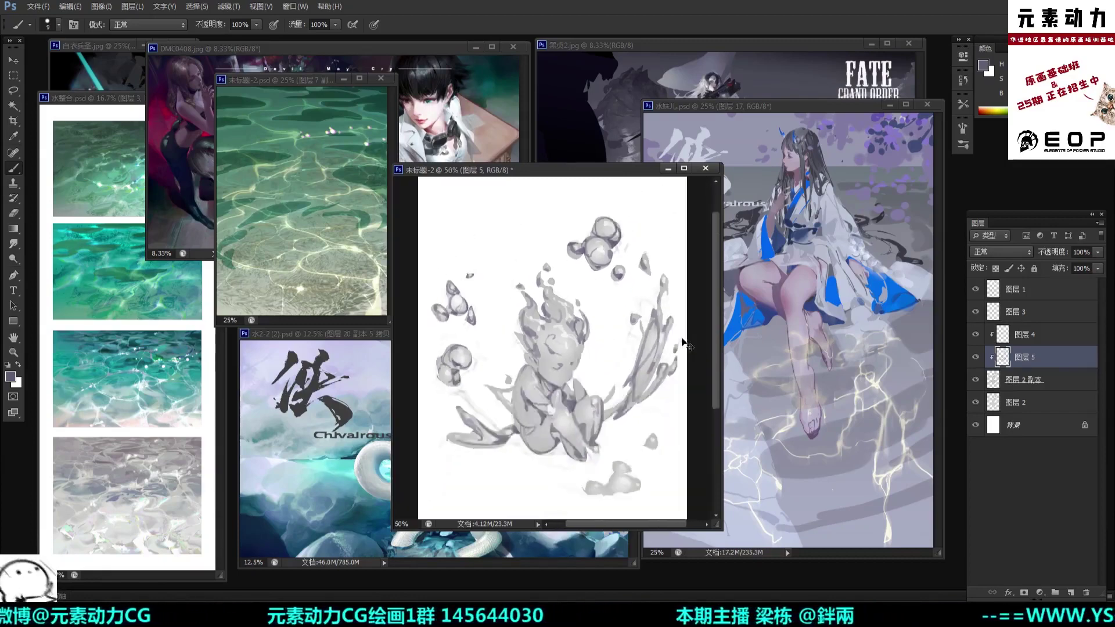
# Step: Set the brush size to 10 and paint extra shadow contours along the figure's back and hip, comparing before and after
pyautogui.hotkey('ctrl', '+')
pyautogui.press(']')
pyautogui.press(']')
pyautogui.press(']')
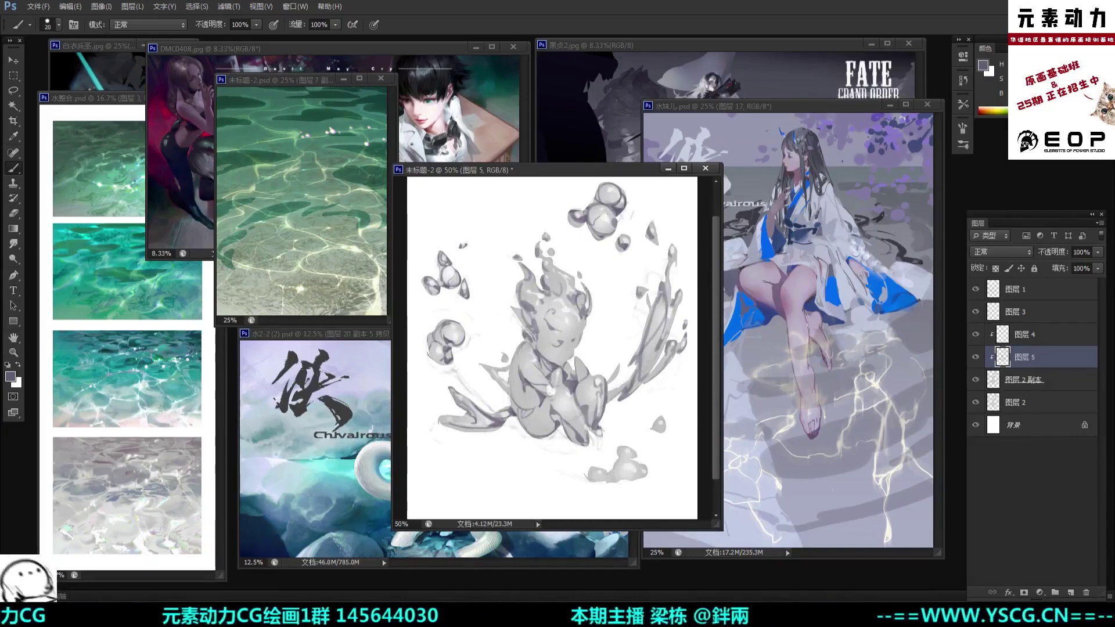
pyautogui.press(']')
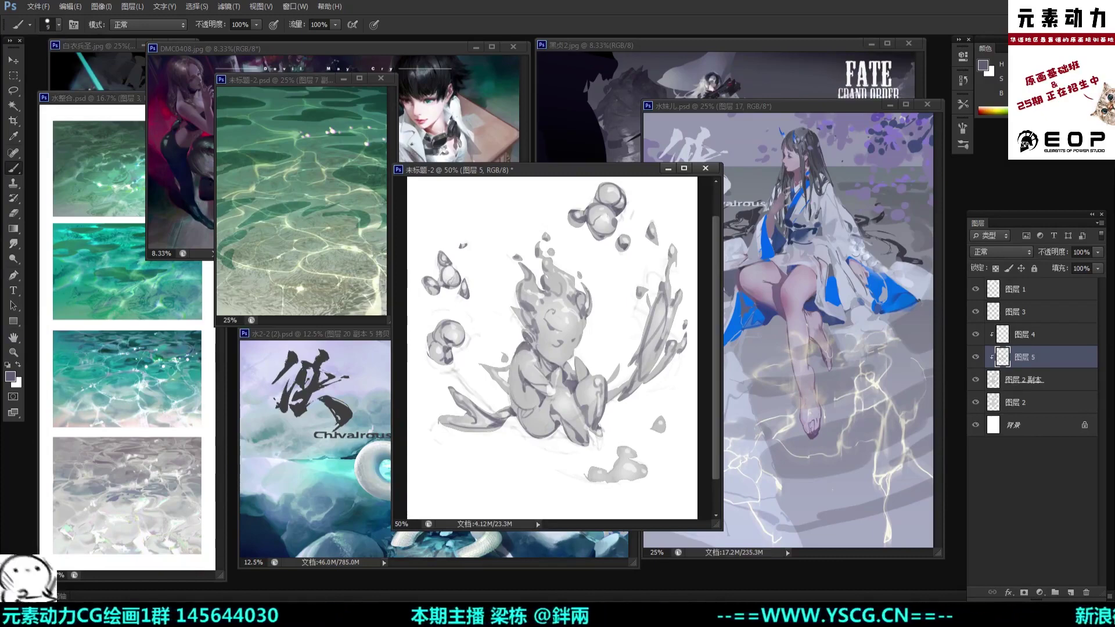
pyautogui.press(']')
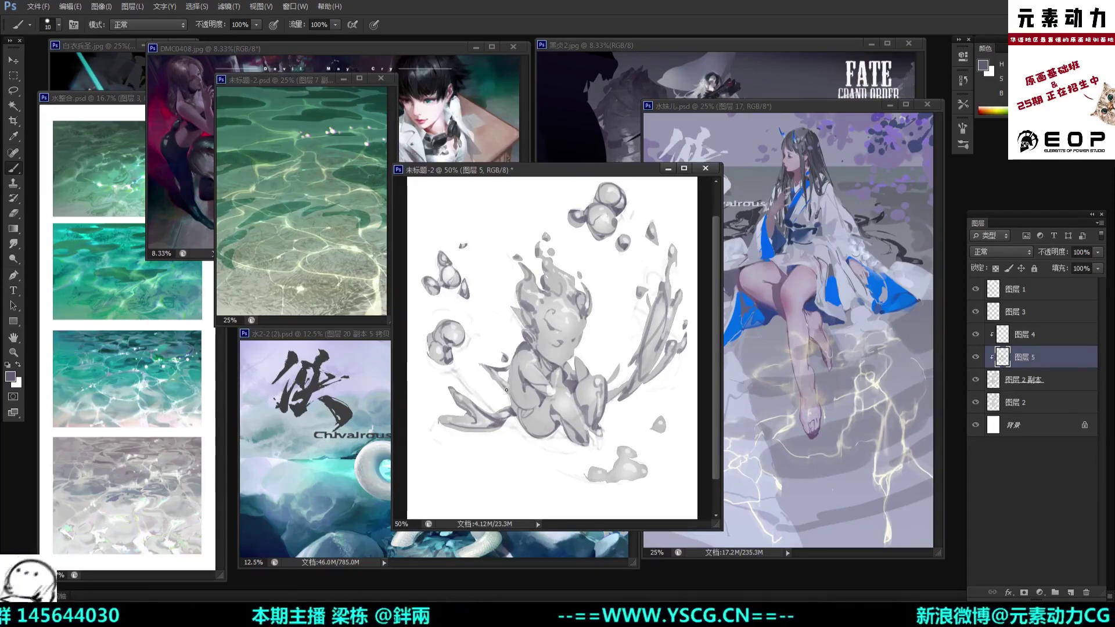
pyautogui.moveTo(513, 363)
pyautogui.mouseDown()
pyautogui.moveTo(512, 398)
pyautogui.moveTo(536, 400)
pyautogui.moveTo(550, 436)
pyautogui.moveTo(551, 418)
pyautogui.moveTo(546, 435)
pyautogui.moveTo(543, 418)
pyautogui.moveTo(554, 427)
pyautogui.moveTo(540, 436)
pyautogui.mouseUp()
pyautogui.hotkey('ctrl', 'z')
pyautogui.hotkey('ctrl', 'z')
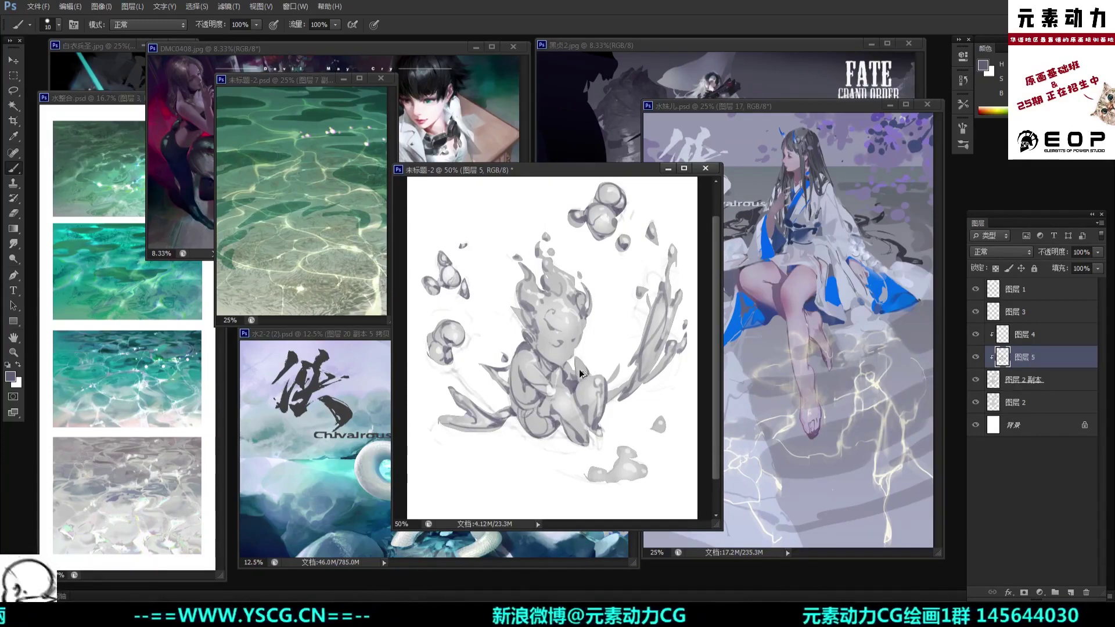
# Step: Undo the last shadow stroke on the figure and review the whole drawing at a reduced zoom
pyautogui.hotkey('ctrl', 'z')
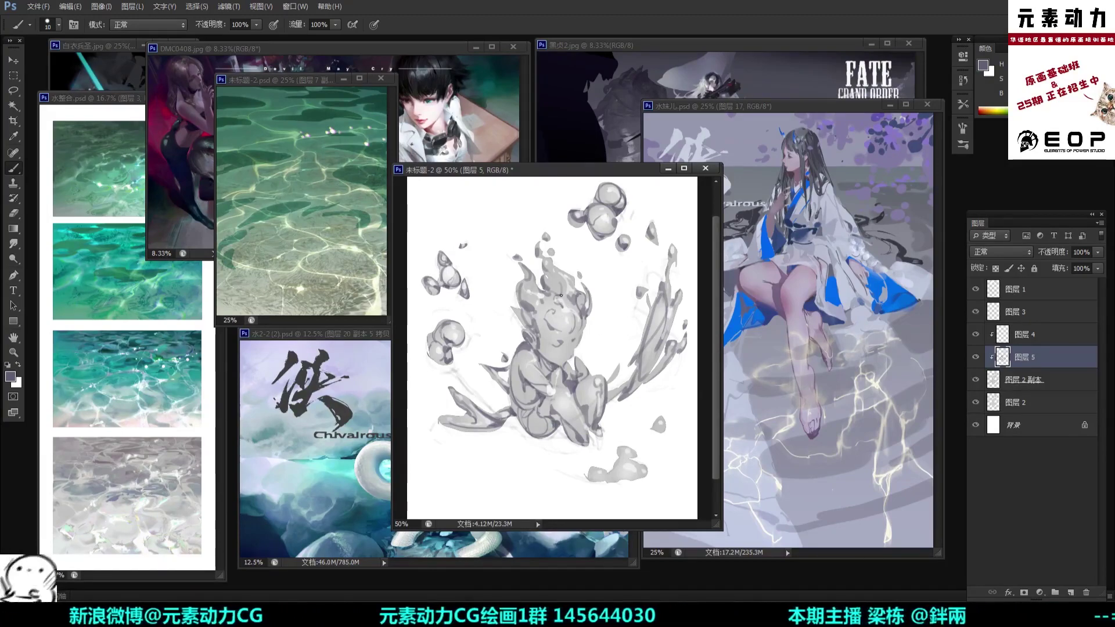
pyautogui.moveTo(613, 285); pyautogui.dragTo(613, 314)
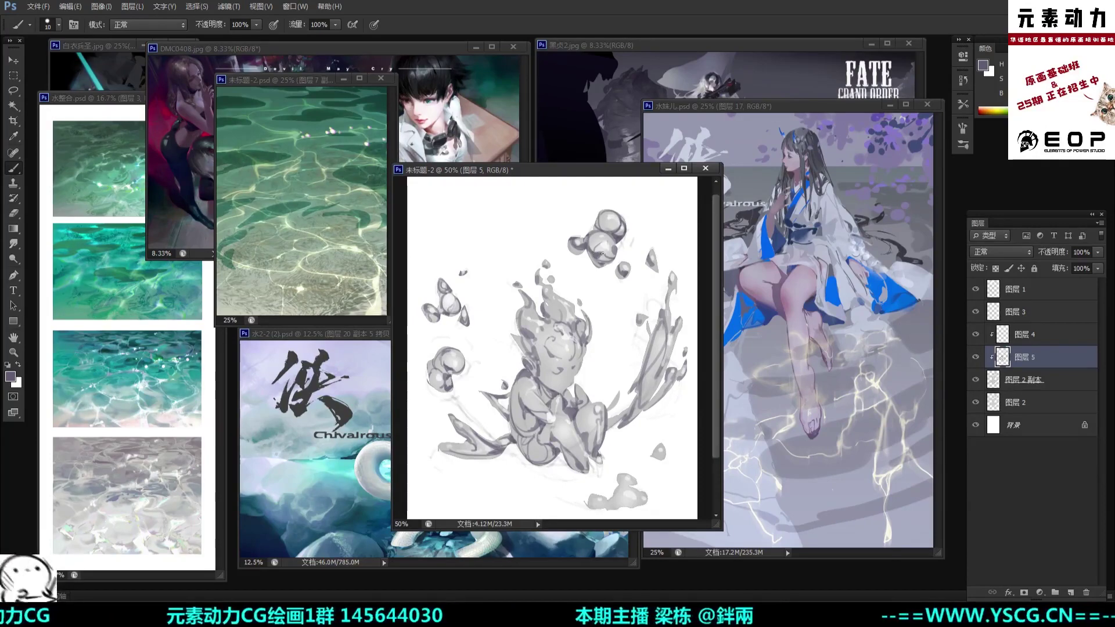
pyautogui.moveTo(644, 217); pyautogui.dragTo(644, 231)
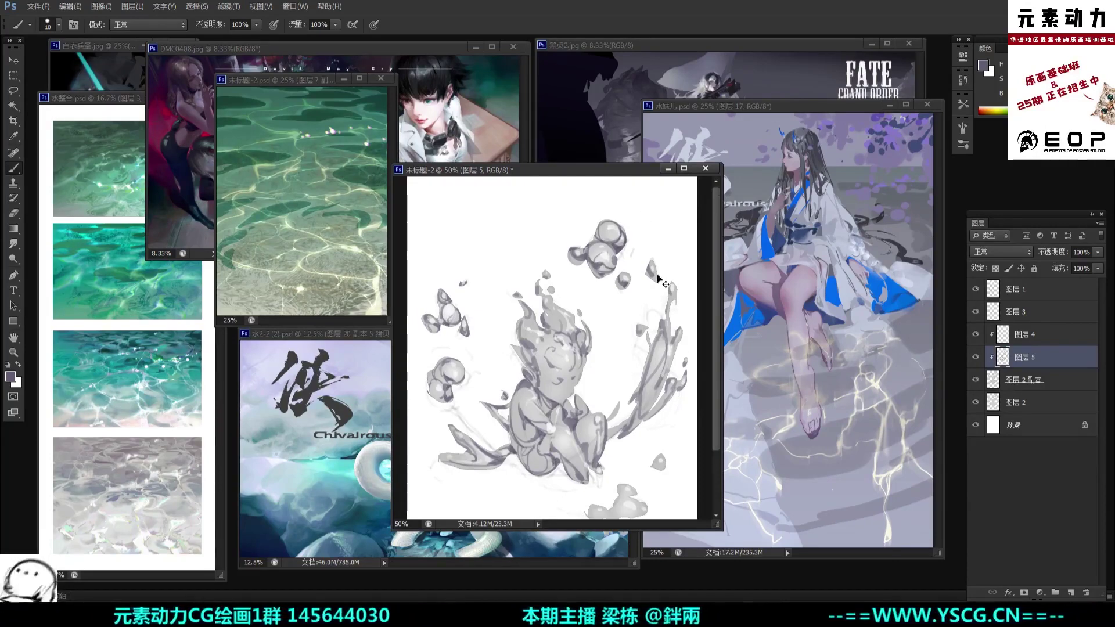
pyautogui.hotkey('ctrl', '-')
pyautogui.hotkey('ctrl', '+')
# Step: Set the brush size to 15 and paint shadow contours on the small droplet and blob cluster below the figure
pyautogui.press(']')
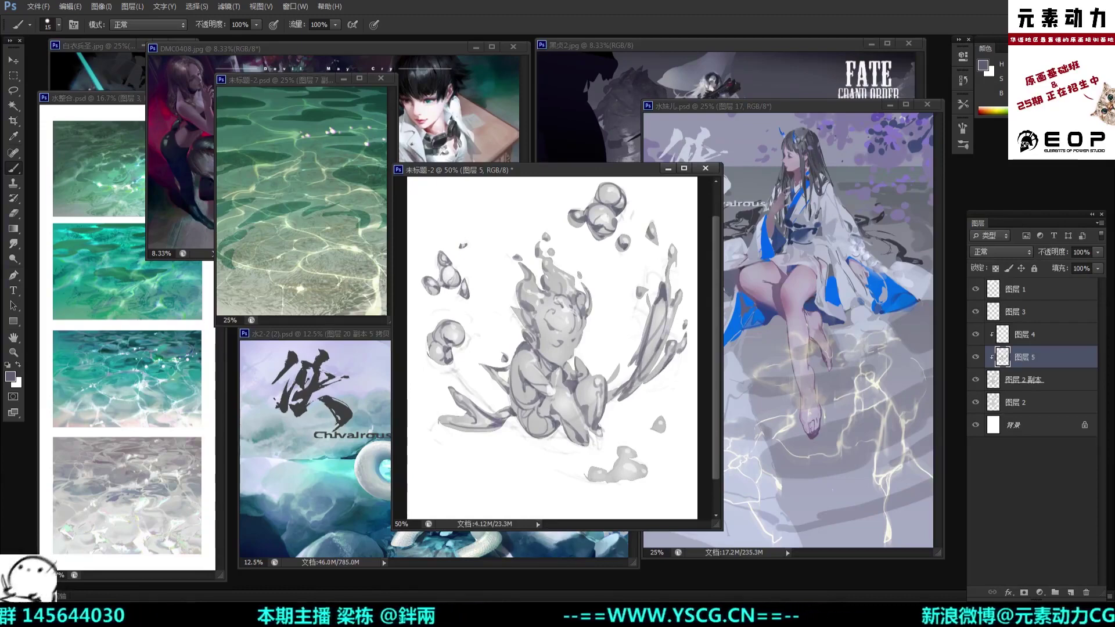
pyautogui.scroll(-2, 552, 349)
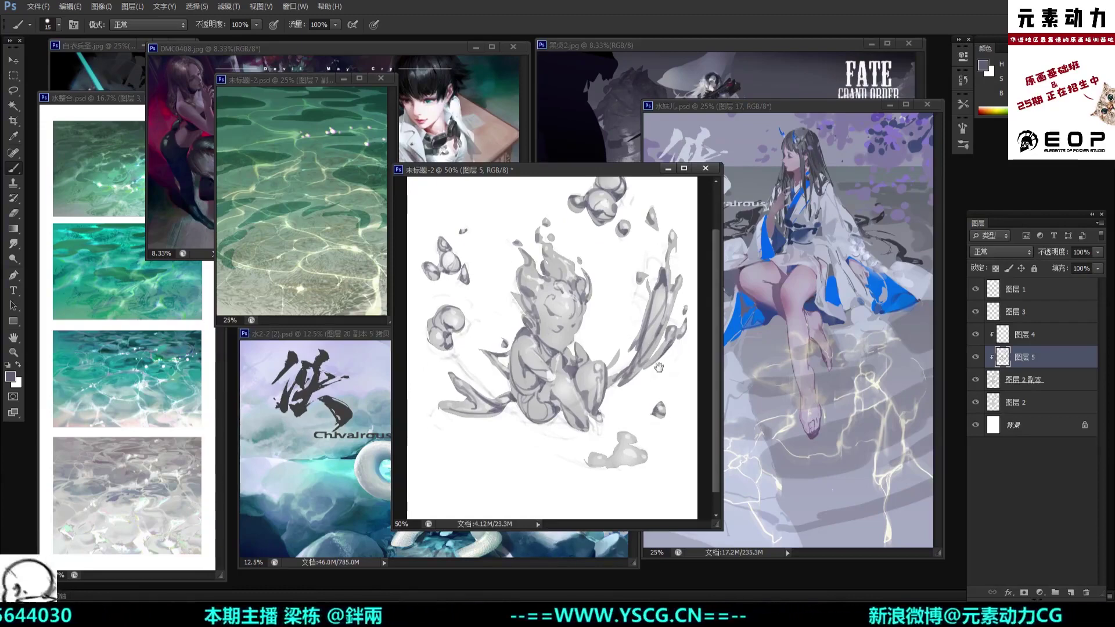
pyautogui.moveTo(618, 422); pyautogui.dragTo(636, 426)
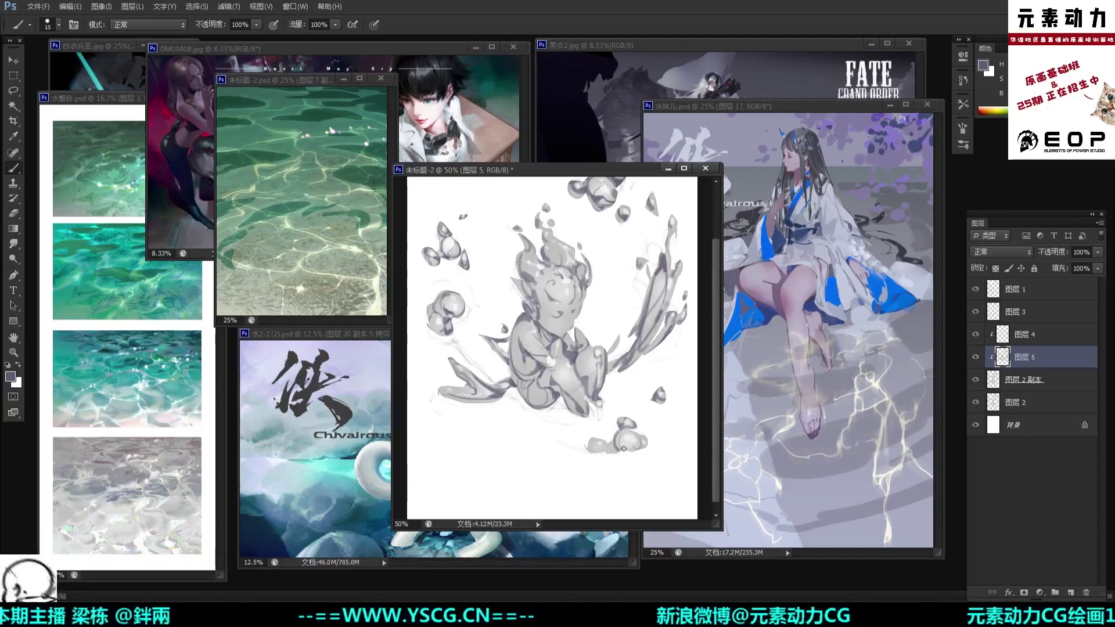
pyautogui.moveTo(640, 445); pyautogui.dragTo(646, 439)
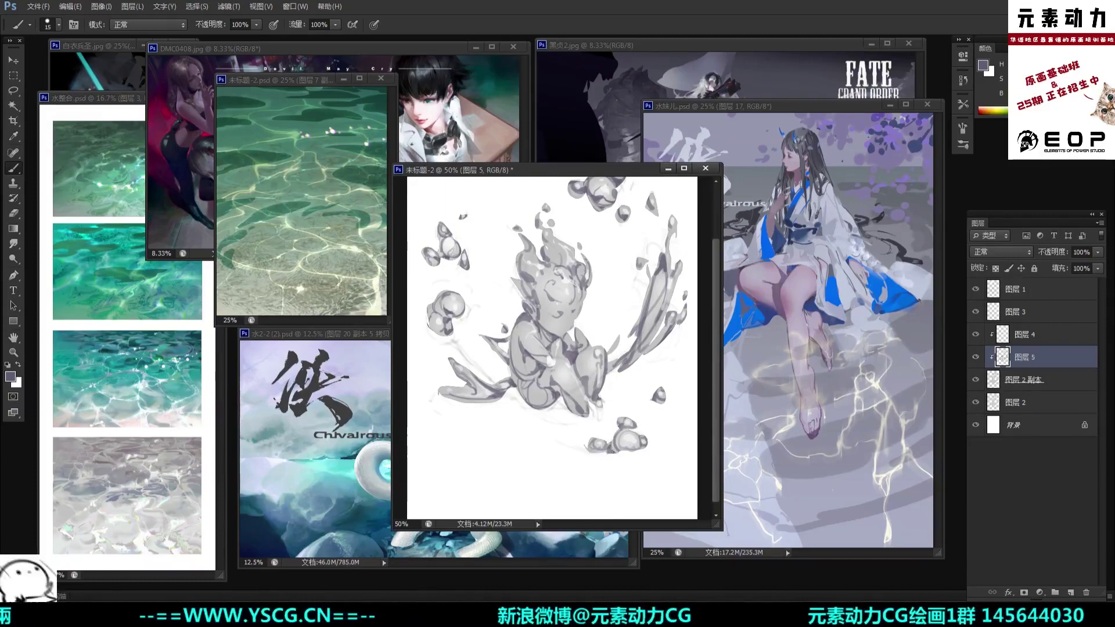
pyautogui.hotkey('ctrl', '-')
pyautogui.hotkey('ctrl', '+')
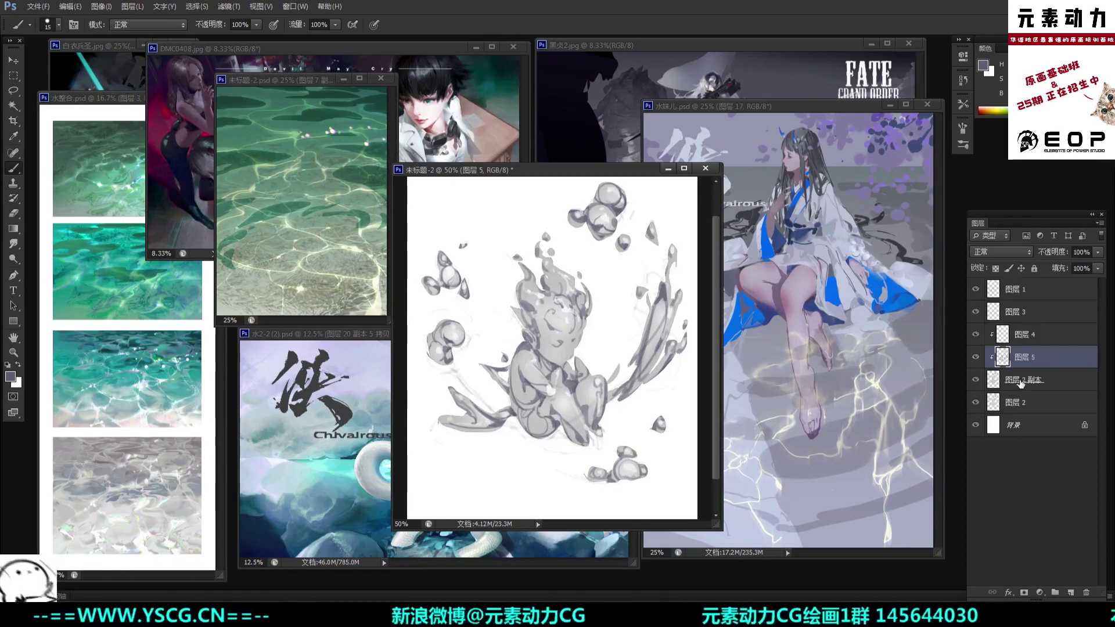
# Step: On layer 图层 2 副本, brighten the figure's lower face with the Dodge tool at 50% exposure, range 高光, resizing the brush to 50 and 60
pyautogui.click(1020, 383)
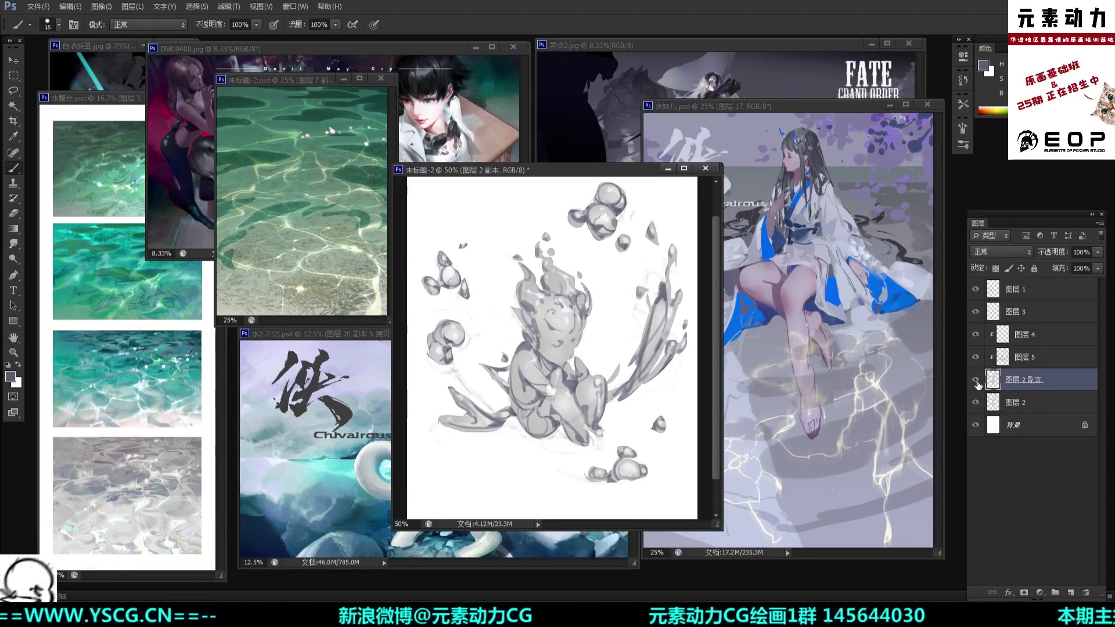
pyautogui.click(977, 379)
pyautogui.click(977, 380)
pyautogui.press('o')
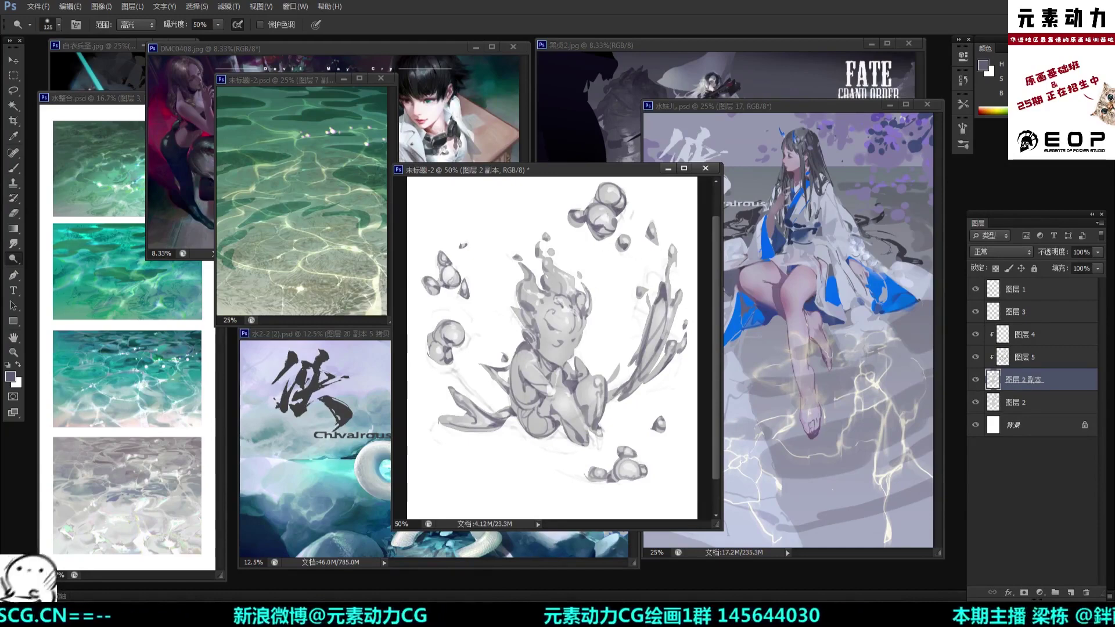
pyautogui.press(']')
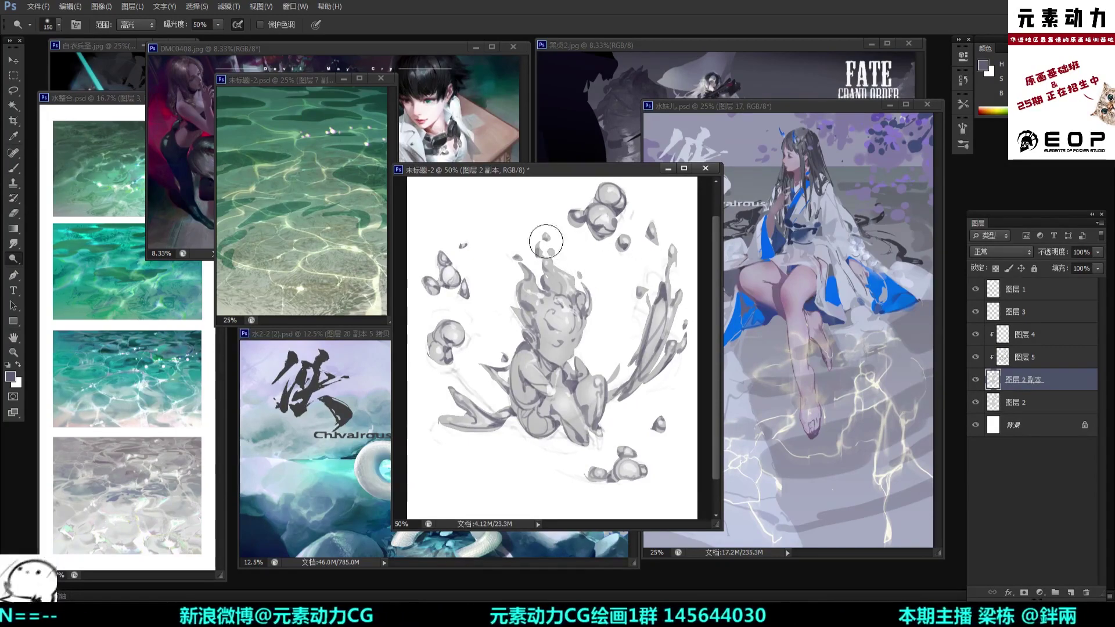
pyautogui.press('[')
pyautogui.press('[')
pyautogui.press('[')
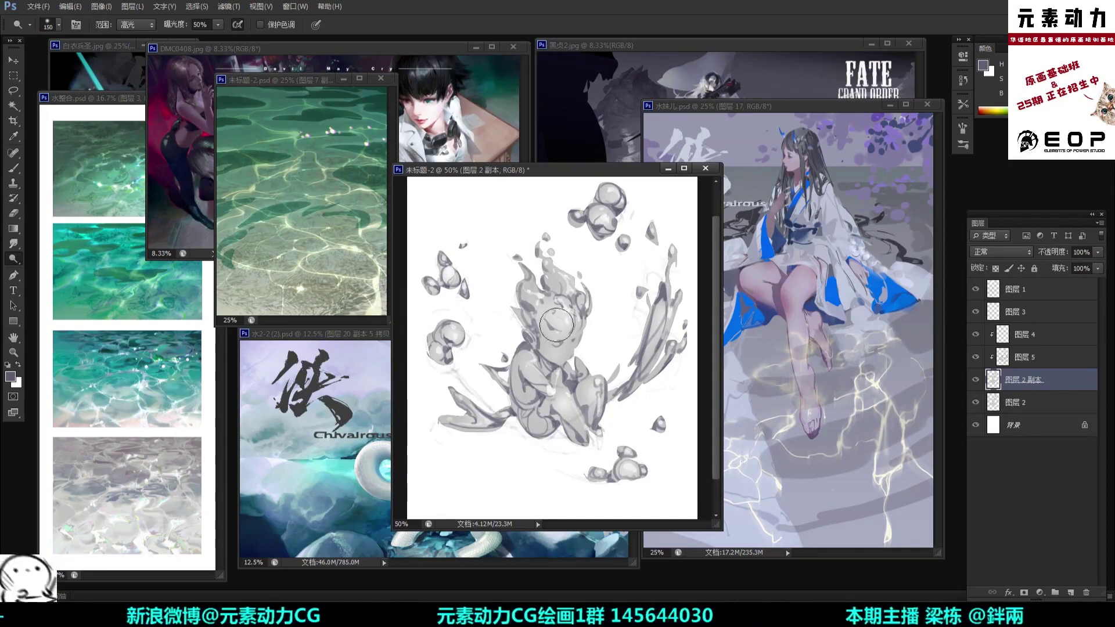
pyautogui.press('[')
pyautogui.press('[')
pyautogui.press('[')
pyautogui.press('[')
pyautogui.press('[')
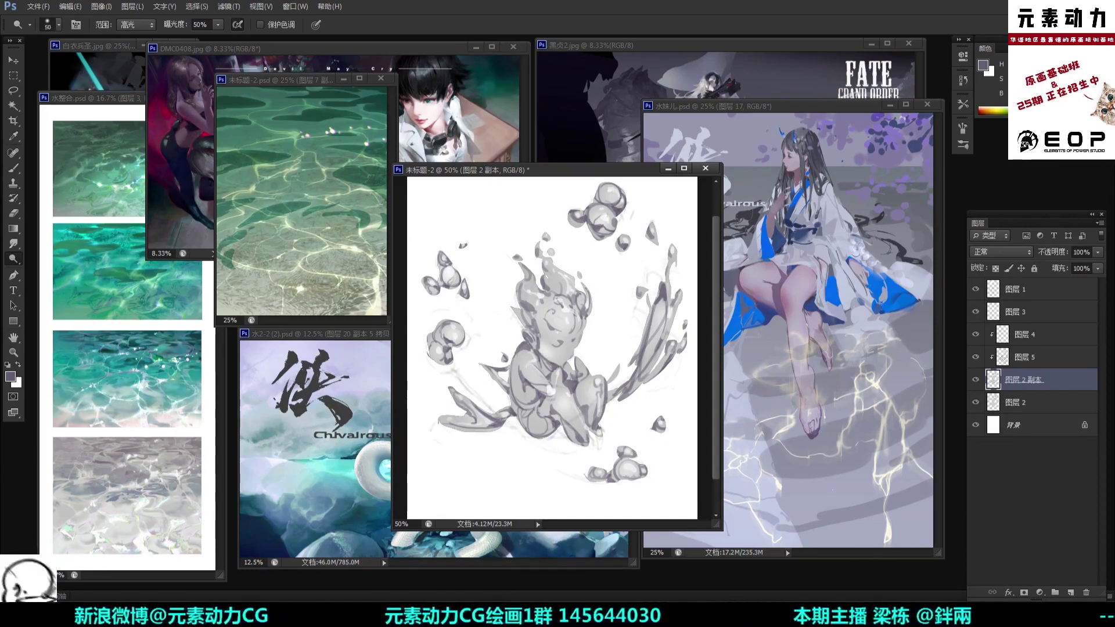
pyautogui.press(']')
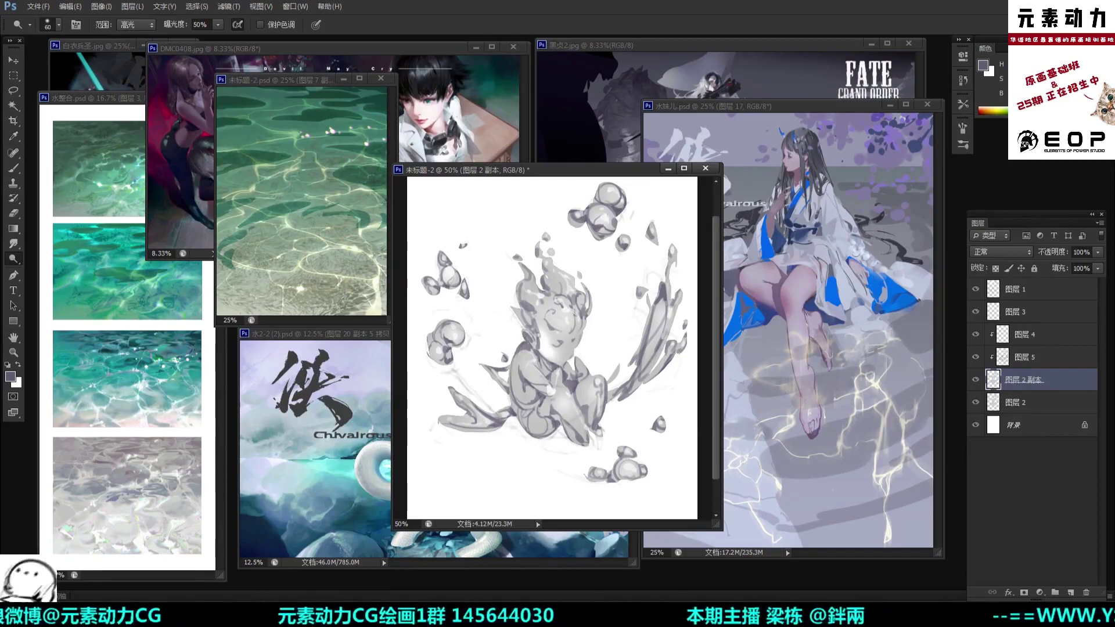
pyautogui.press('[')
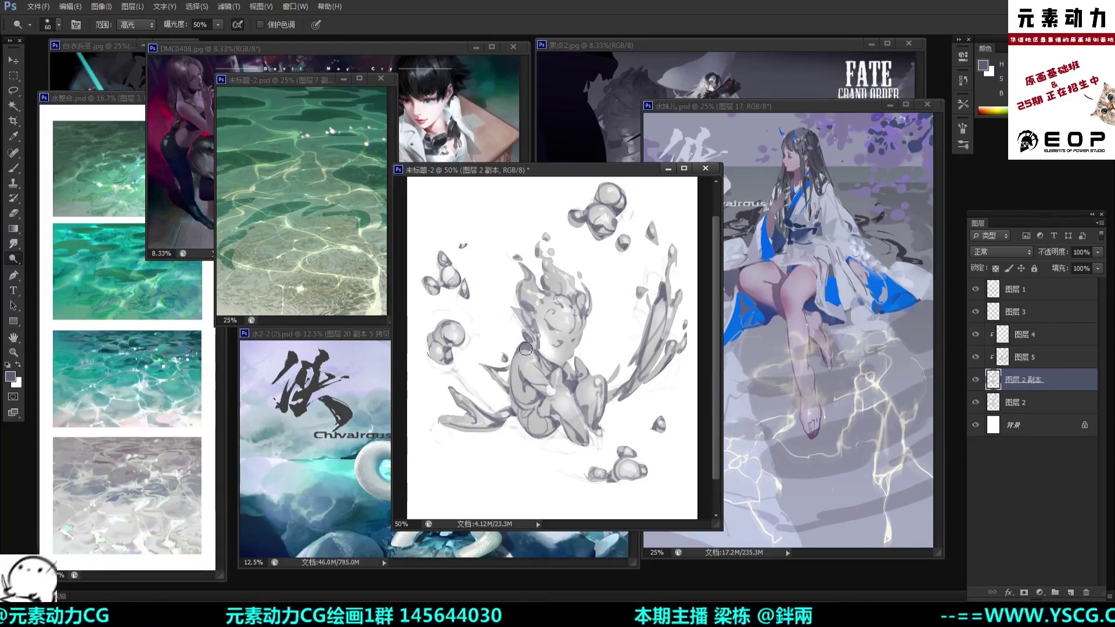
# Step: Dodge glossy highlights across the hip, torso, arms, legs and flame hair, and check the result at a smaller zoom
pyautogui.press('[')
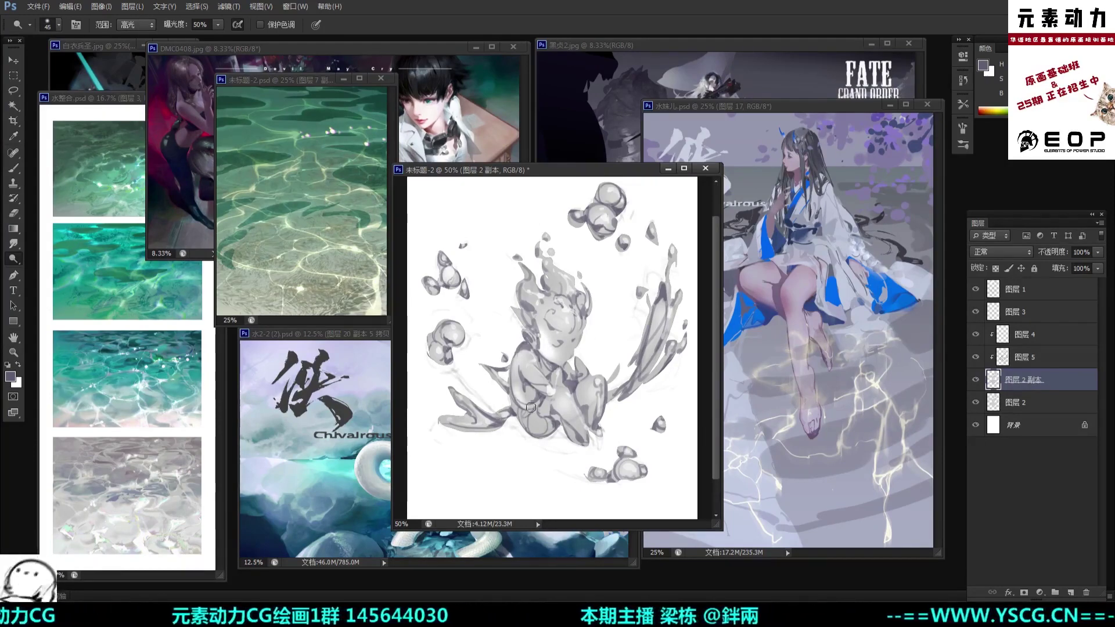
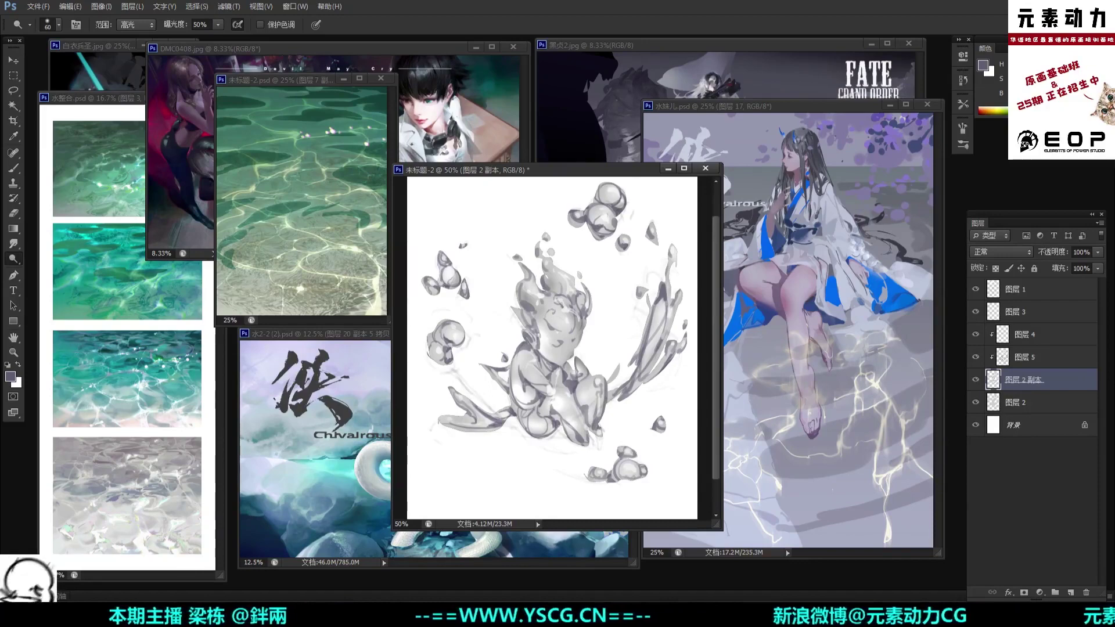
pyautogui.hotkey('ctrl', '-')
pyautogui.hotkey('ctrl', '-')
pyautogui.hotkey('ctrl', '+')
pyautogui.hotkey('ctrl', '+')
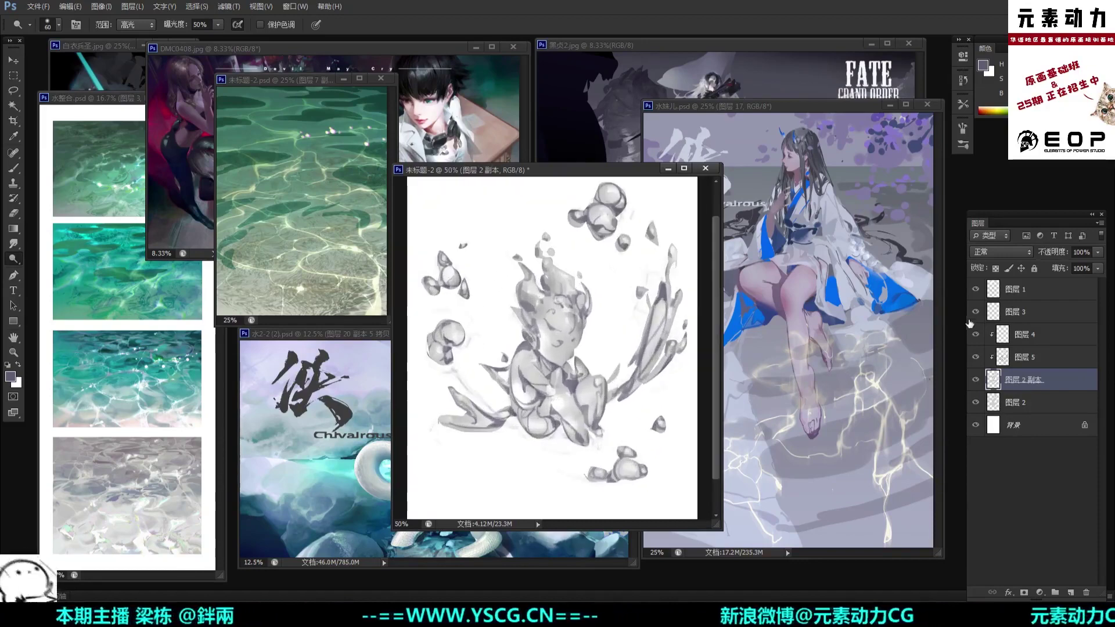
# Step: Compare the drawing with and without layer 图层 1, leaving that layer hidden
pyautogui.click(976, 289)
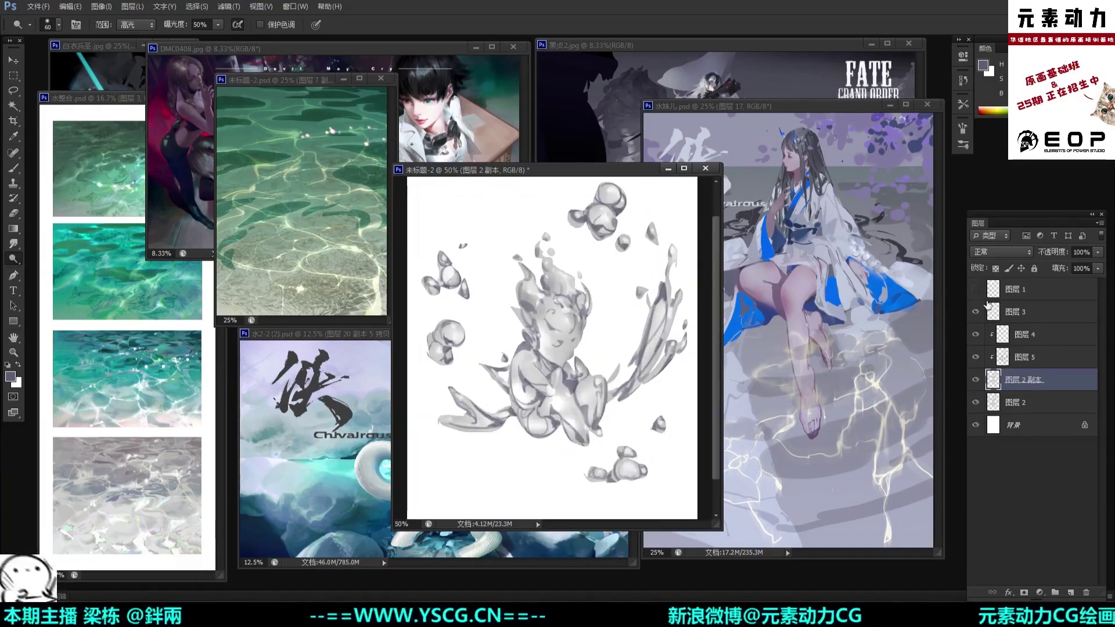
pyautogui.click(976, 291)
pyautogui.click(977, 290)
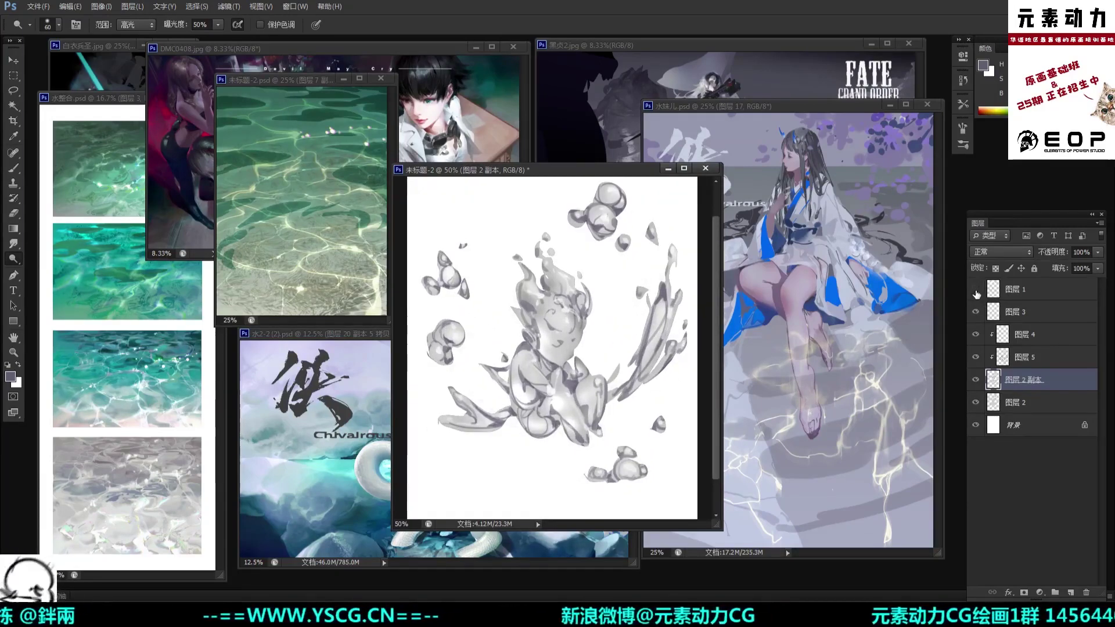
# Step: Compare the drawing with and without shadow layer 图层 5, and set that layer's opacity to 78%
pyautogui.click(977, 357)
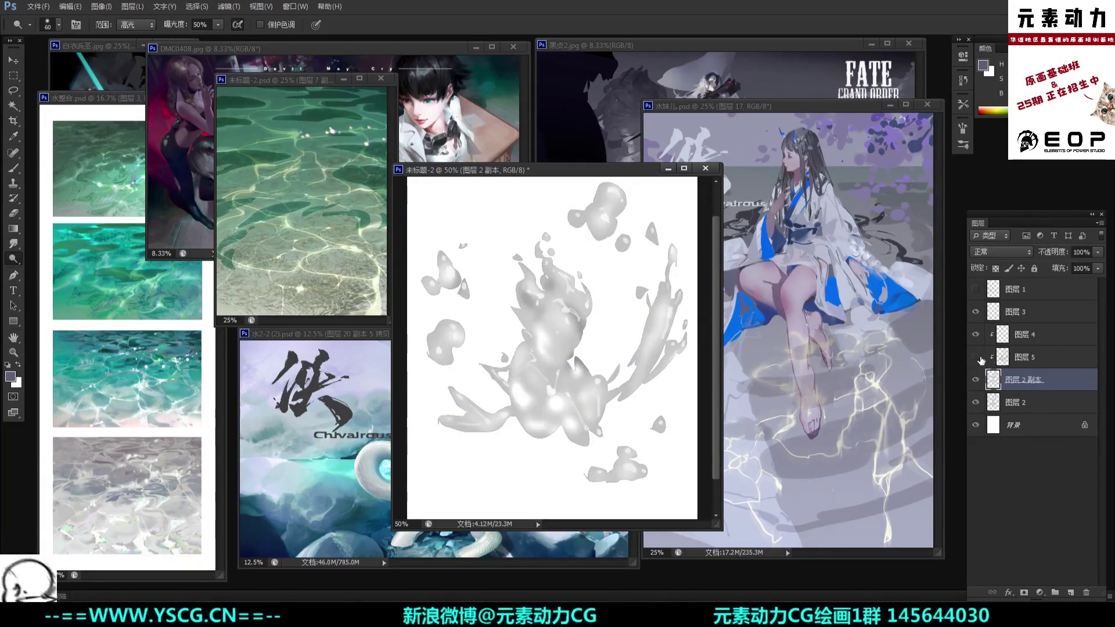
pyautogui.click(976, 357)
pyautogui.click(1003, 357)
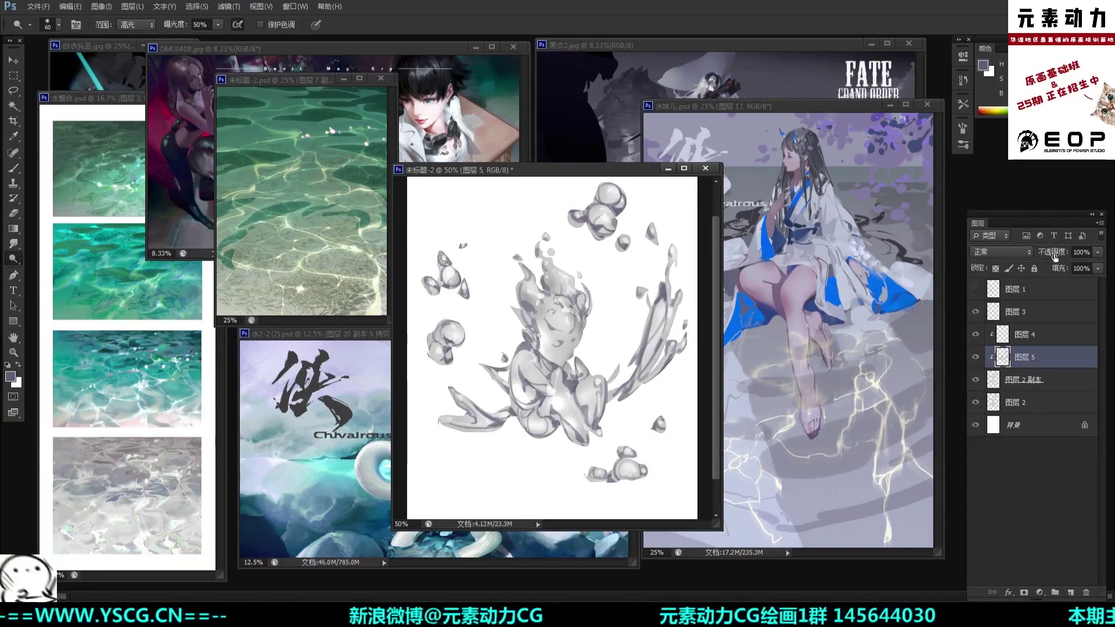
pyautogui.moveTo(1054, 256); pyautogui.dragTo(1033, 249)
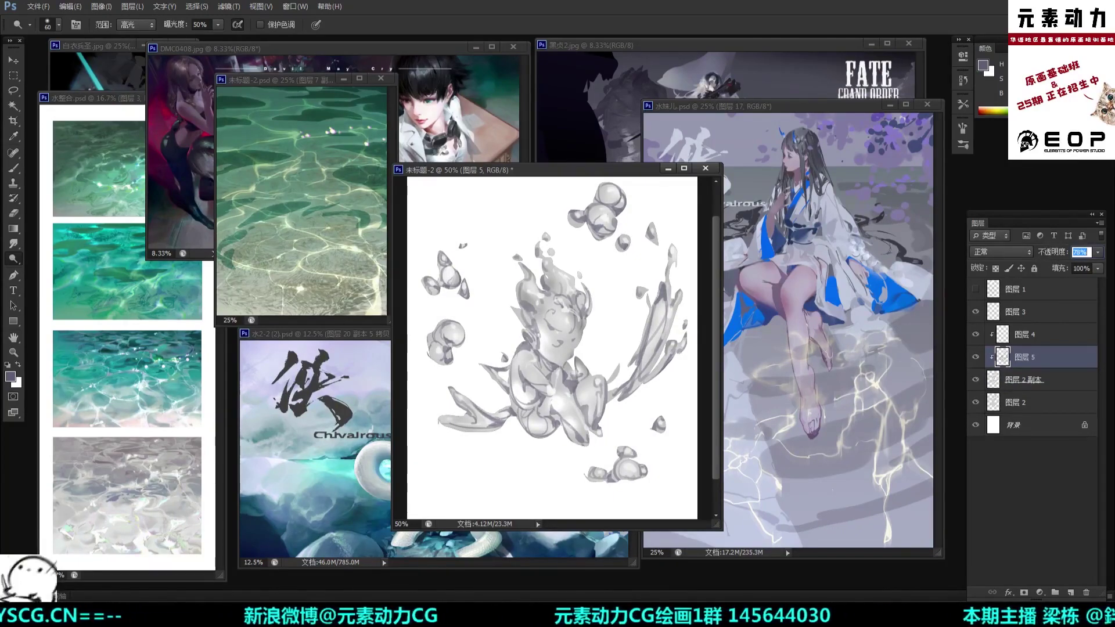
pyautogui.rightClick(595, 308)
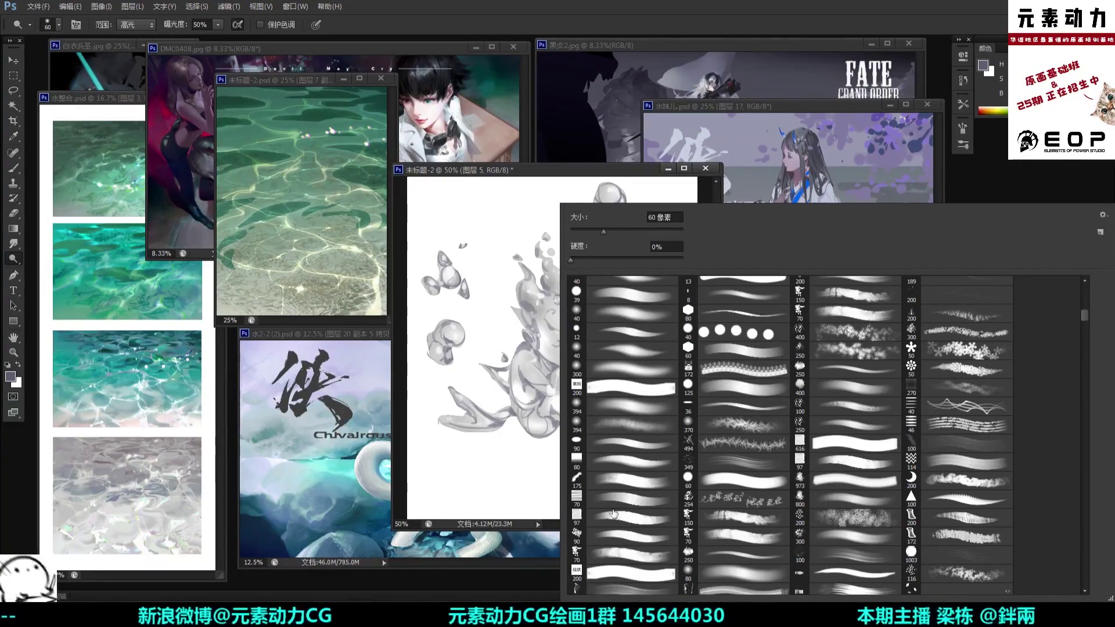
pyautogui.click(645, 408)
pyautogui.click(629, 172)
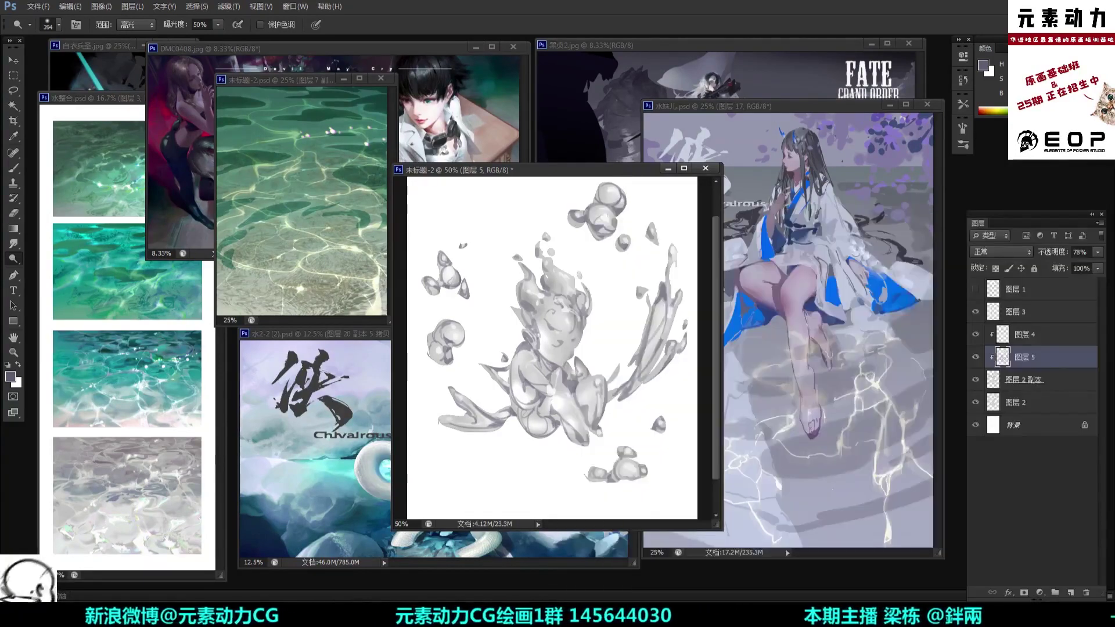
pyautogui.press('p')
# Step: Soften the shadows on 图层 5 with the Eraser, using a soft 0% hardness brush enlarged from 40 to 70 and 100
pyautogui.press('e')
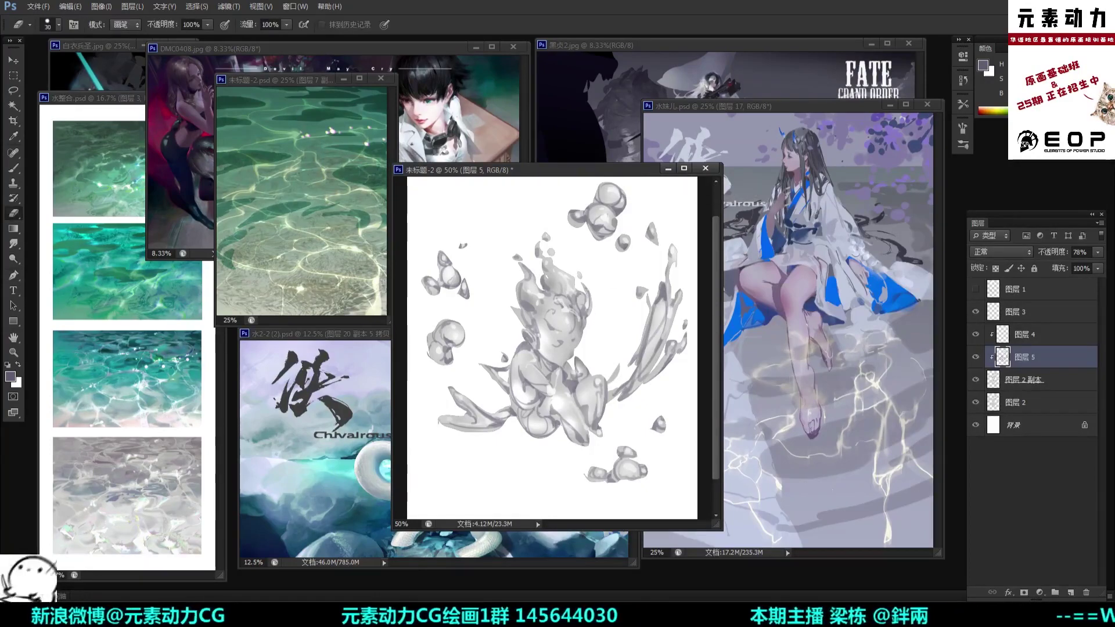
pyautogui.press(']')
pyautogui.press(']')
pyautogui.press(']')
pyautogui.press(']')
pyautogui.press(']')
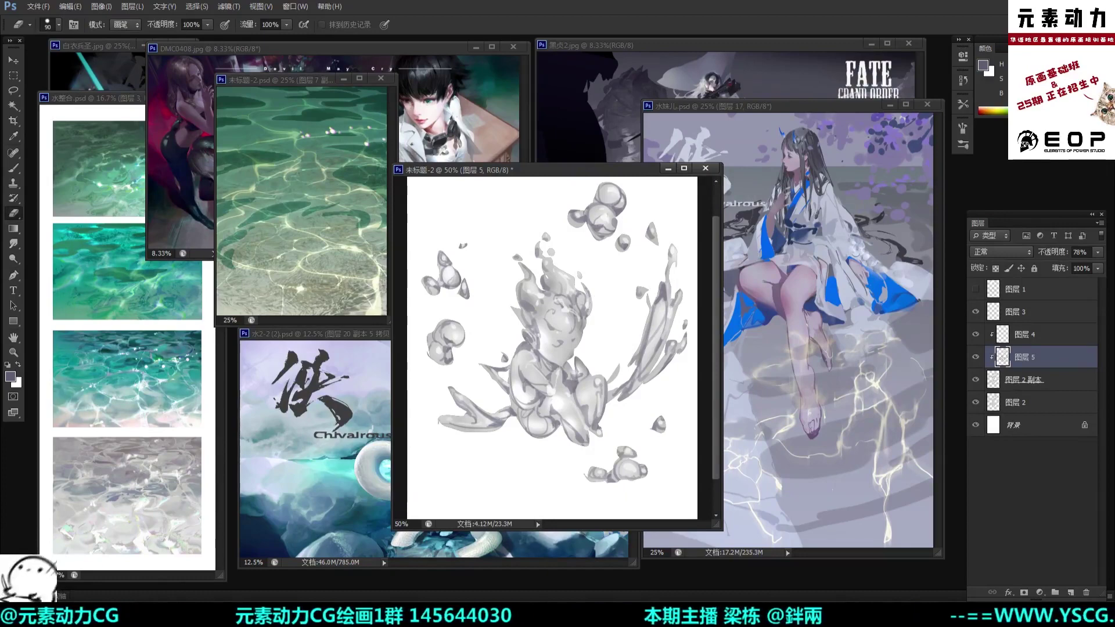
pyautogui.rightClick(598, 225)
pyautogui.click(647, 404)
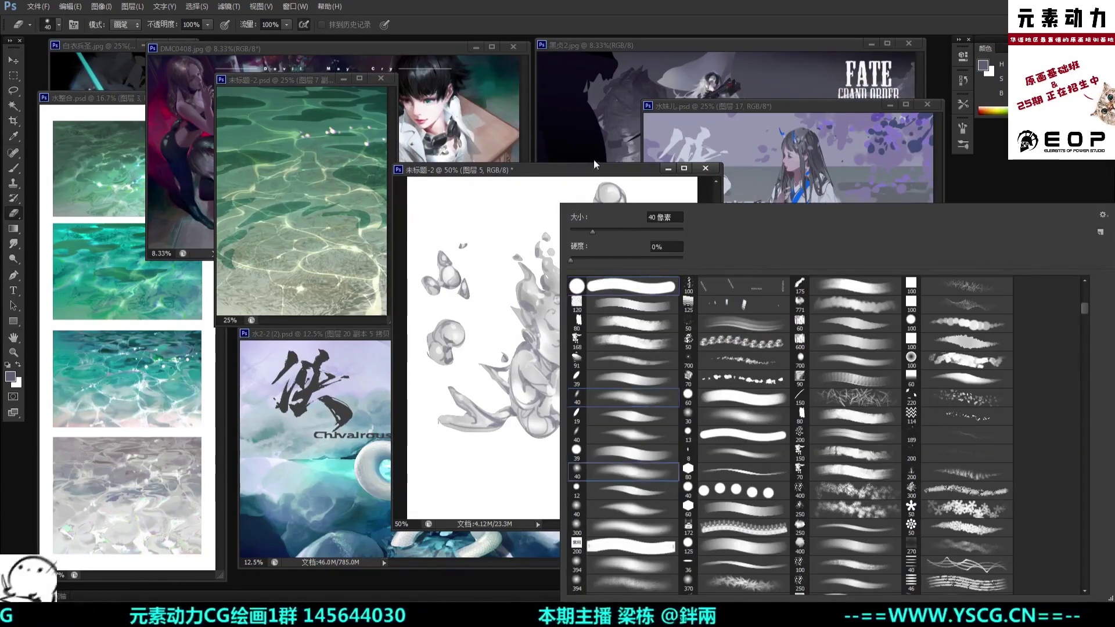
pyautogui.click(579, 170)
pyautogui.press(']')
pyautogui.press(']')
pyautogui.press(']')
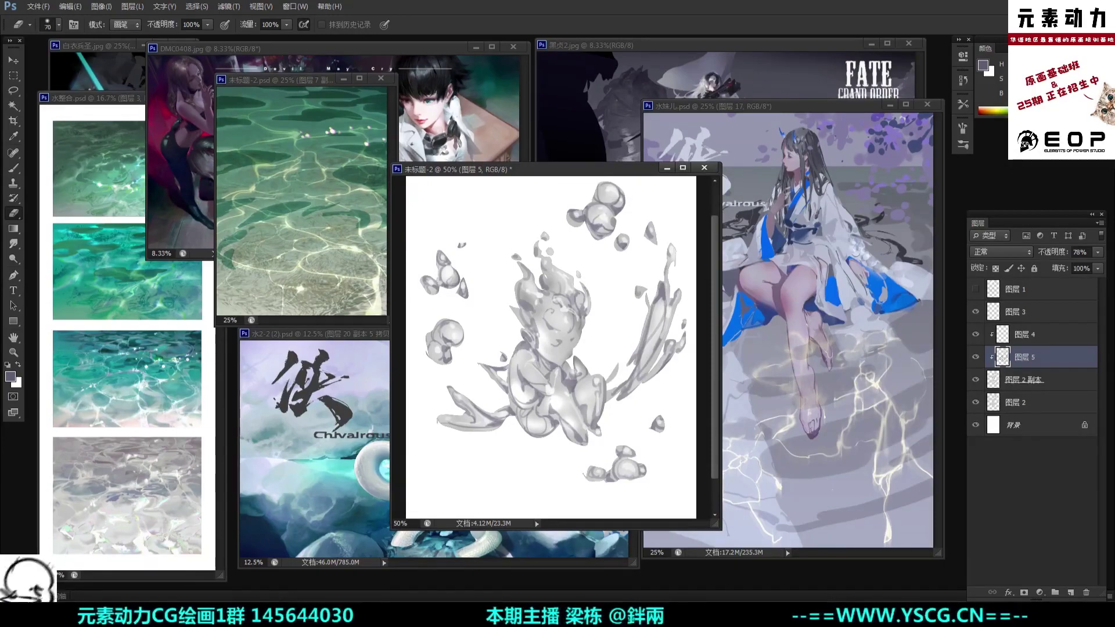
pyautogui.press(']')
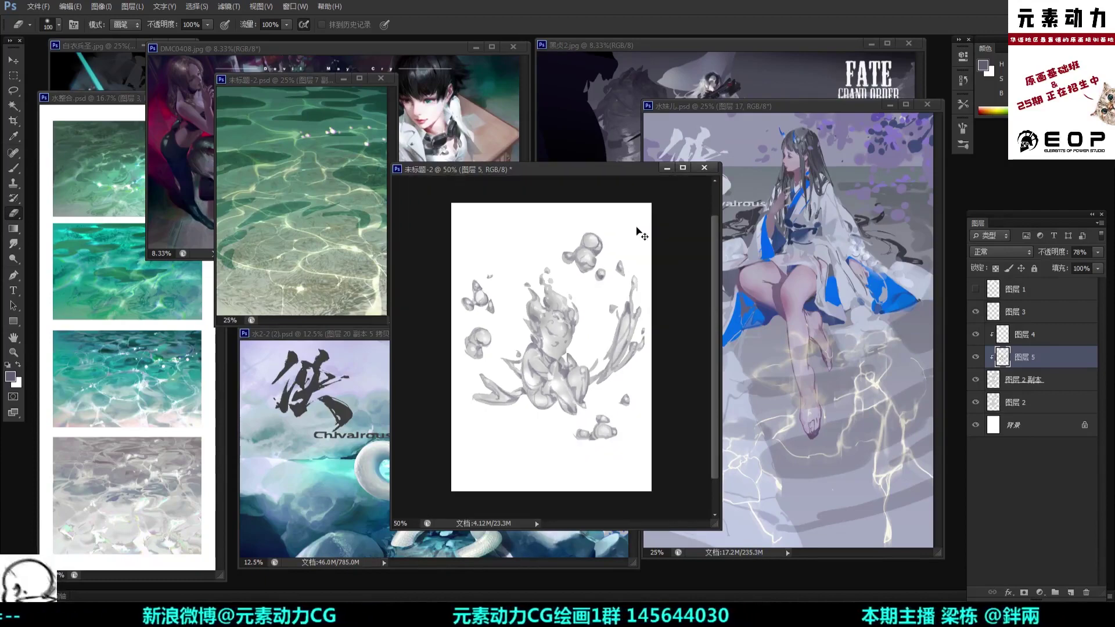
# Step: Sample a grey from the figure for the Brush and darken the foreground colour to purple-grey #6c6876
pyautogui.hotkey('ctrl', '-')
pyautogui.press('b')
pyautogui.keyDown('alt'); pyautogui.click(591, 413); pyautogui.keyUp('alt')
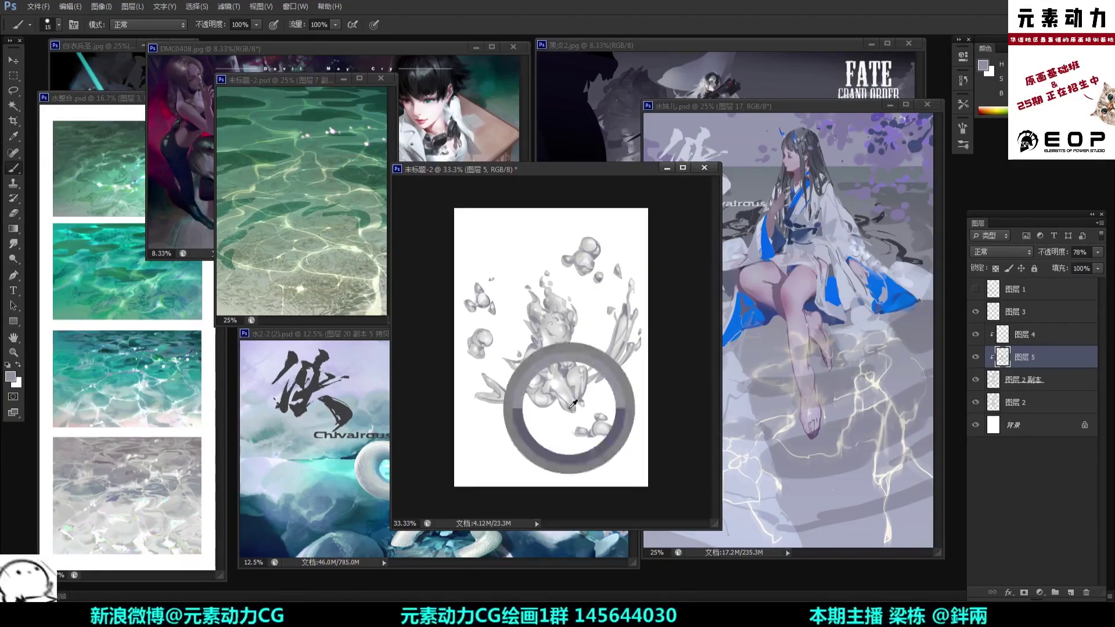
pyautogui.hotkey('ctrl', '+')
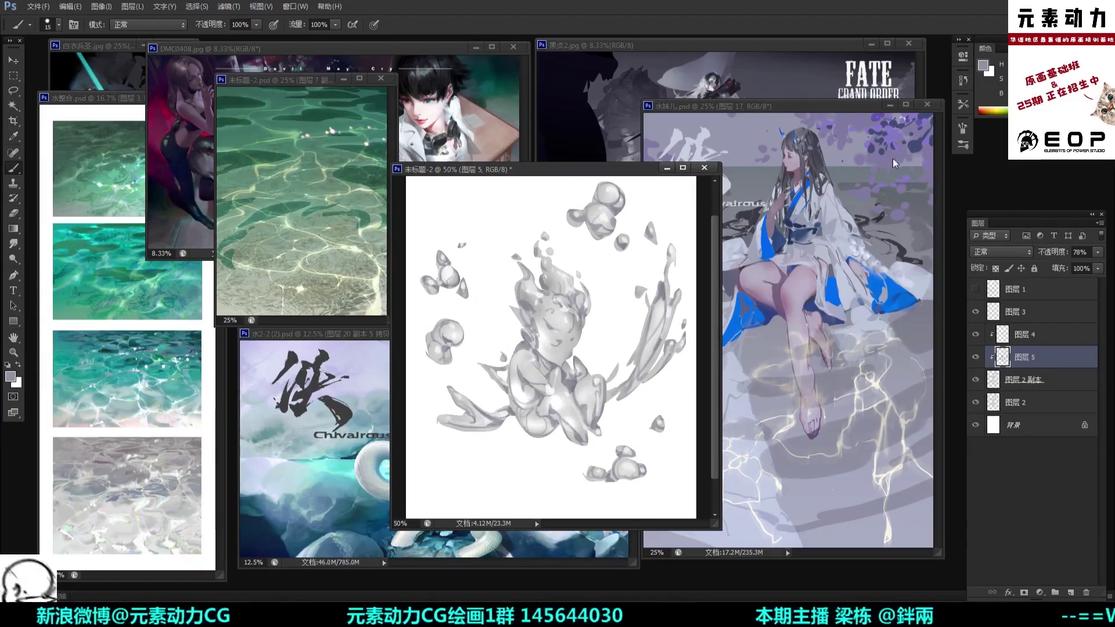
pyautogui.click(985, 66)
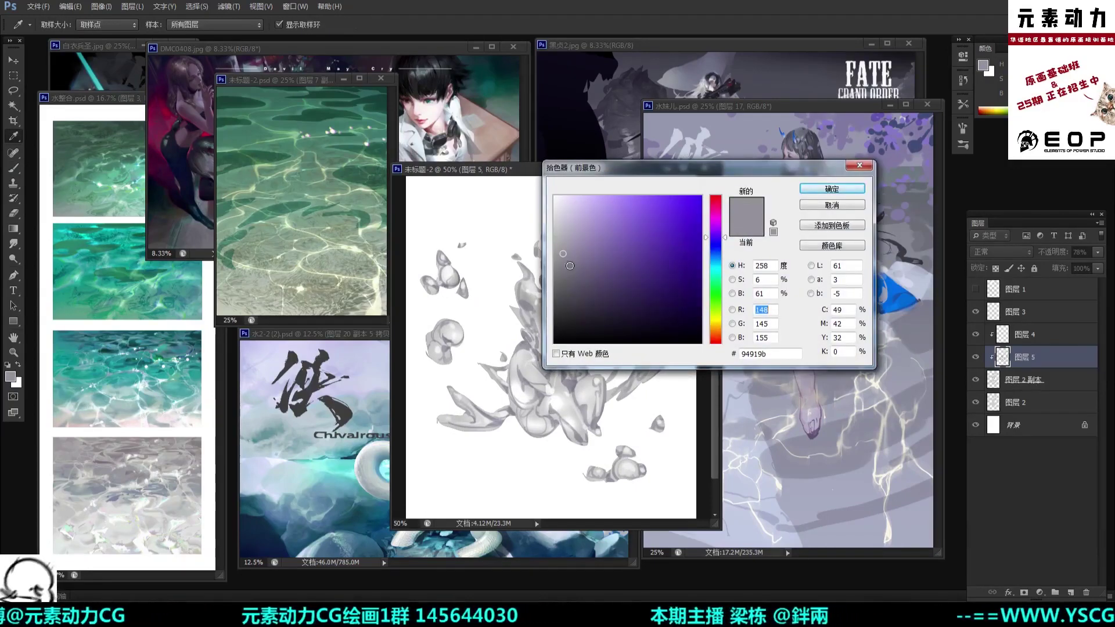
pyautogui.click(559, 275)
pyautogui.moveTo(559, 275); pyautogui.dragTo(572, 275)
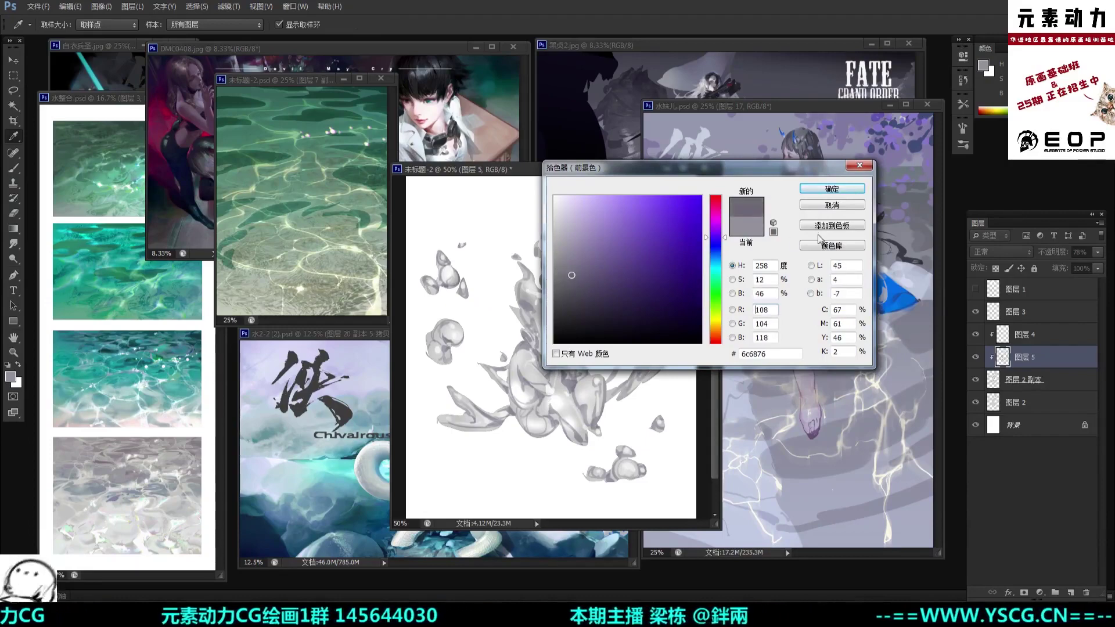
pyautogui.click(854, 189)
pyautogui.press('b')
pyautogui.hotkey('ctrl', '+')
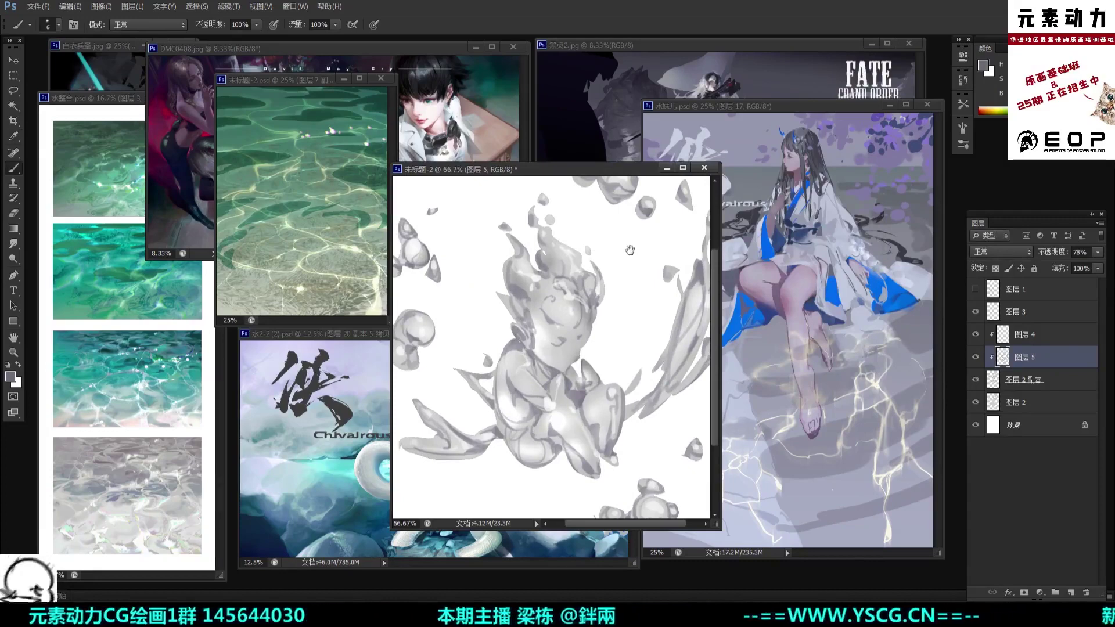
# Step: Switch the Brush to the 12-pixel round preset for shading the bubbles above the figure on 图层 5
pyautogui.moveTo(630, 250); pyautogui.dragTo(621, 275)
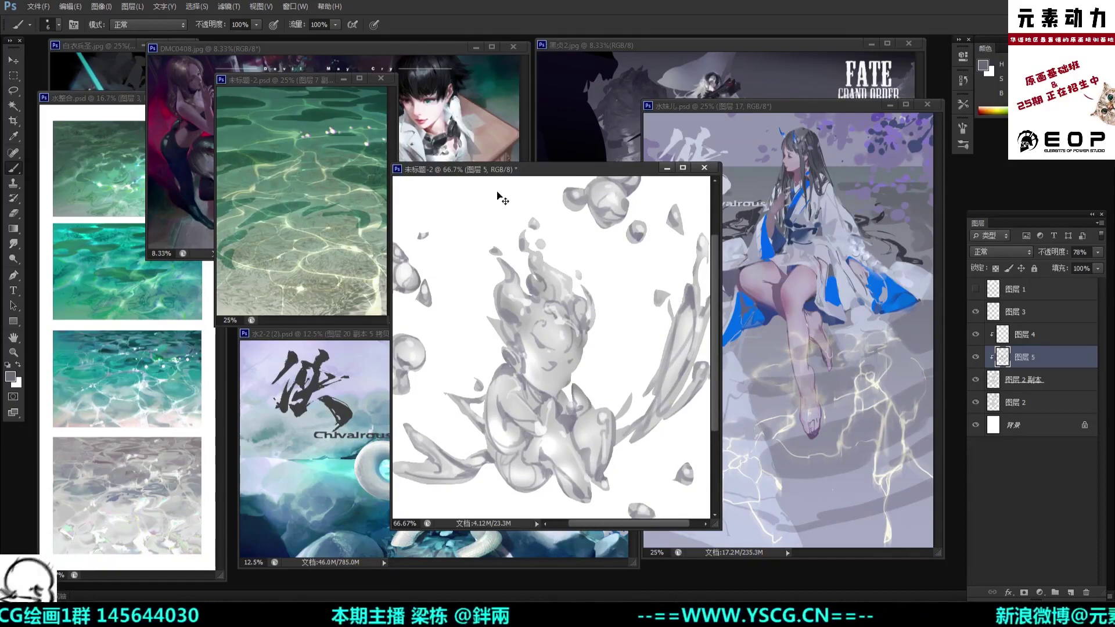
pyautogui.rightClick(607, 282)
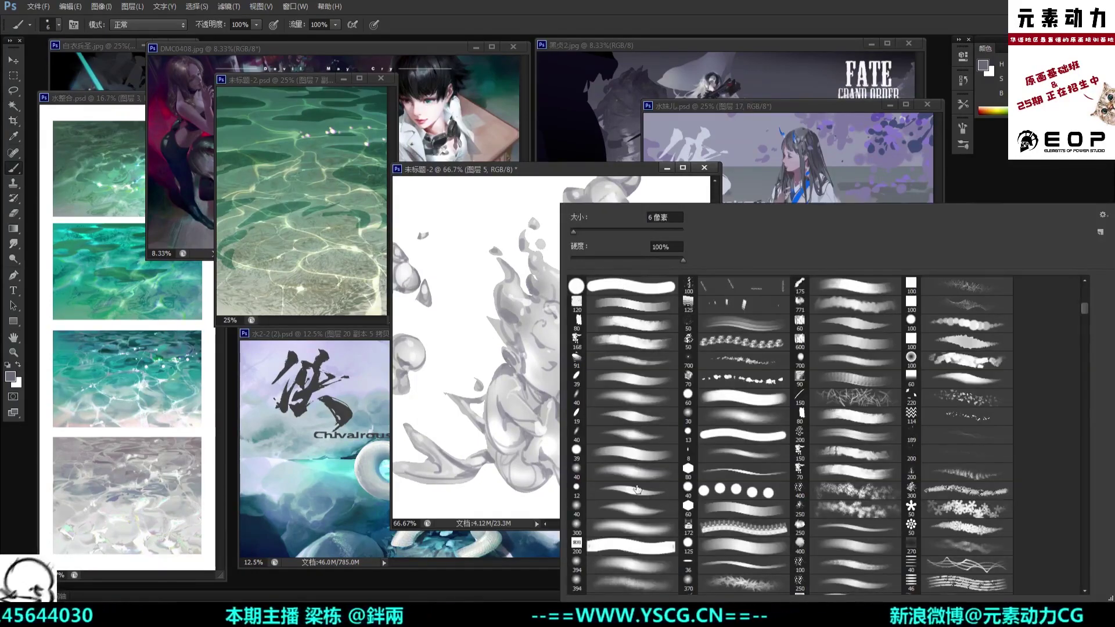
pyautogui.click(639, 495)
pyautogui.moveTo(641, 174); pyautogui.dragTo(643, 172)
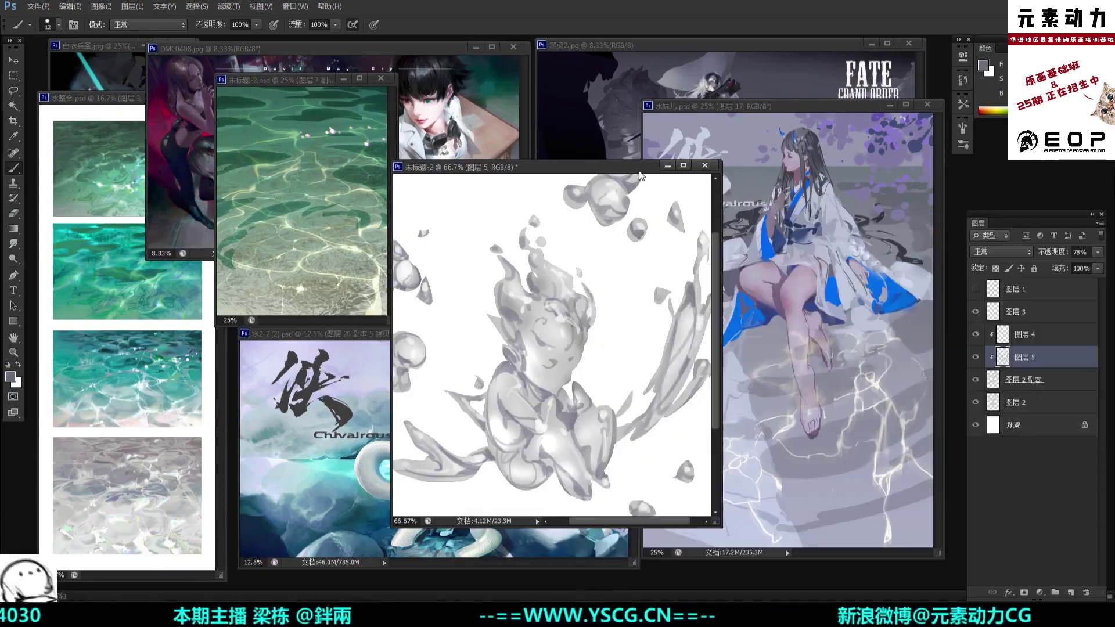
pyautogui.moveTo(625, 220); pyautogui.dragTo(600, 303)
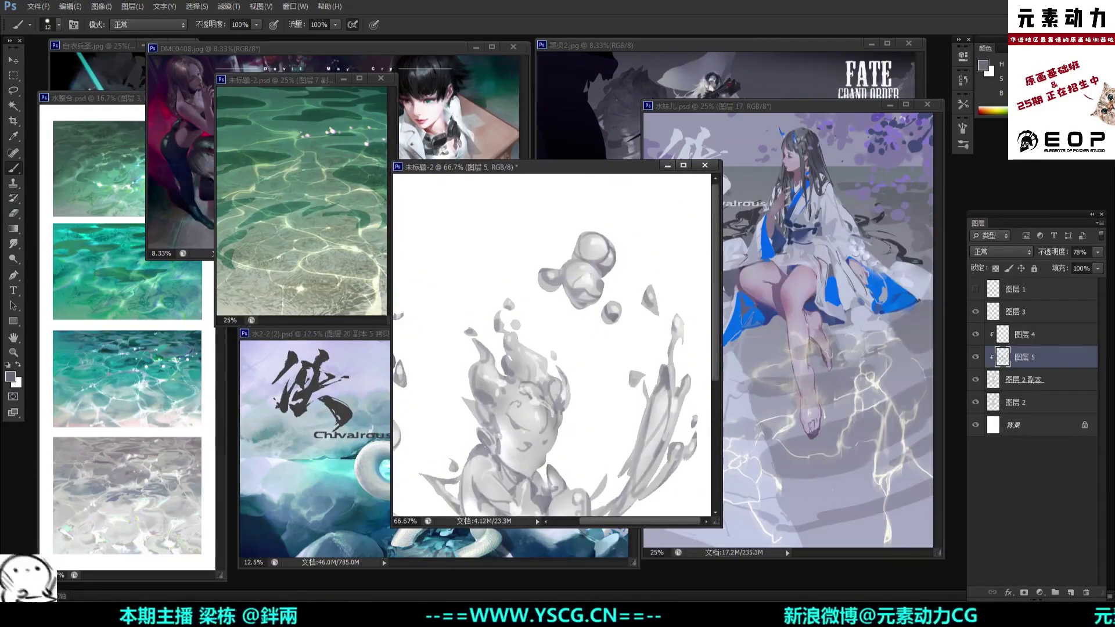
# Step: Try darker purple-grey foreground colours for the Brush, including #504c5b and a deeper shade
pyautogui.click(984, 65)
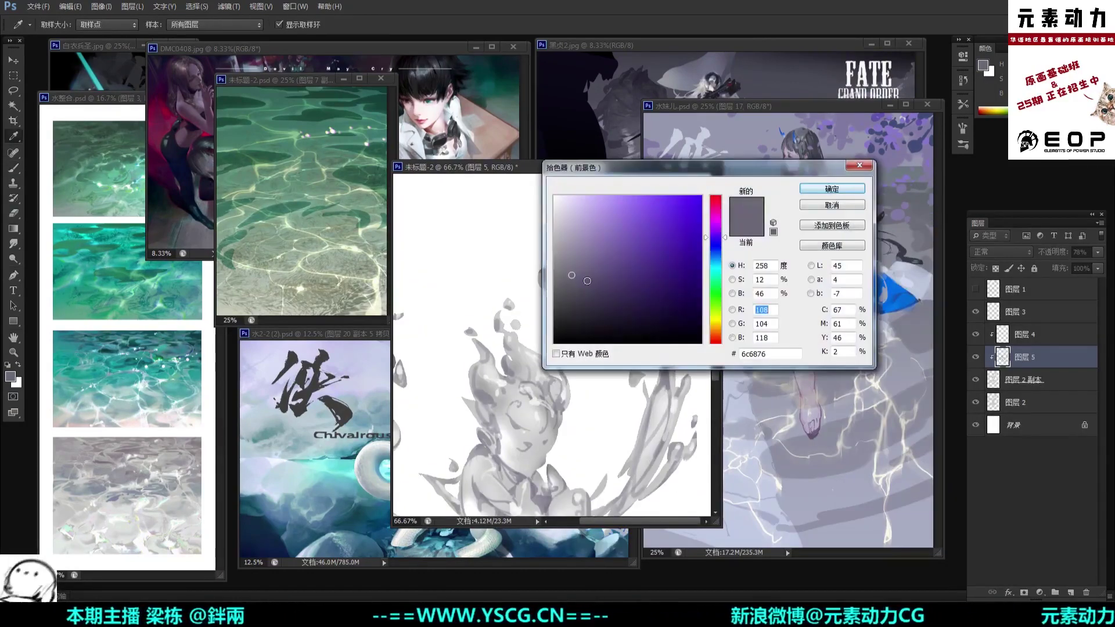
pyautogui.click(587, 281)
pyautogui.click(832, 189)
pyautogui.press('b')
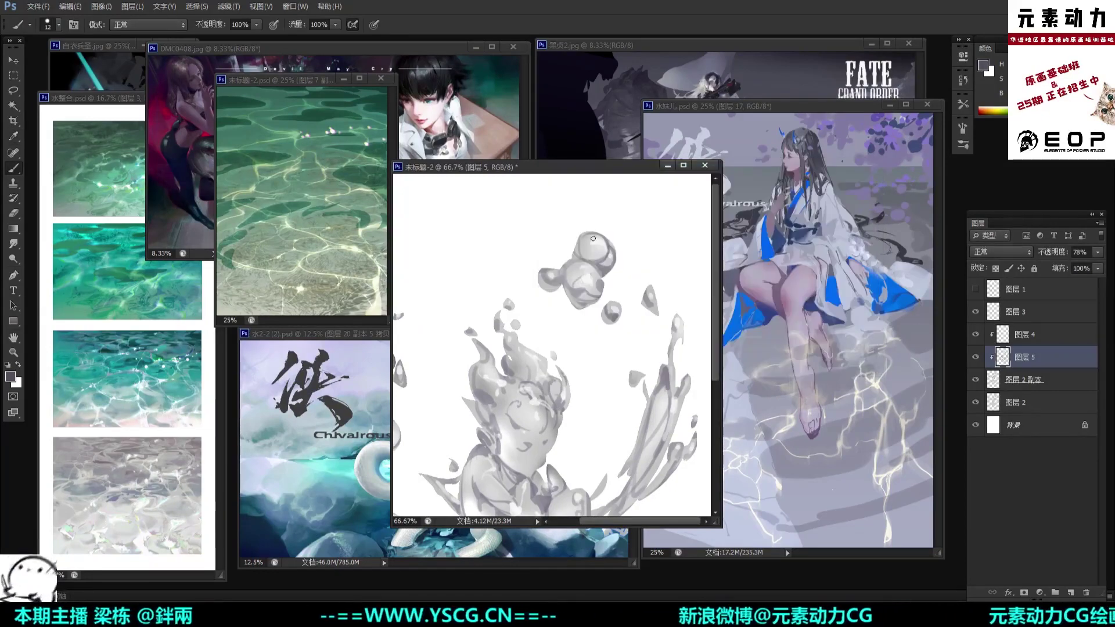
pyautogui.press('i')
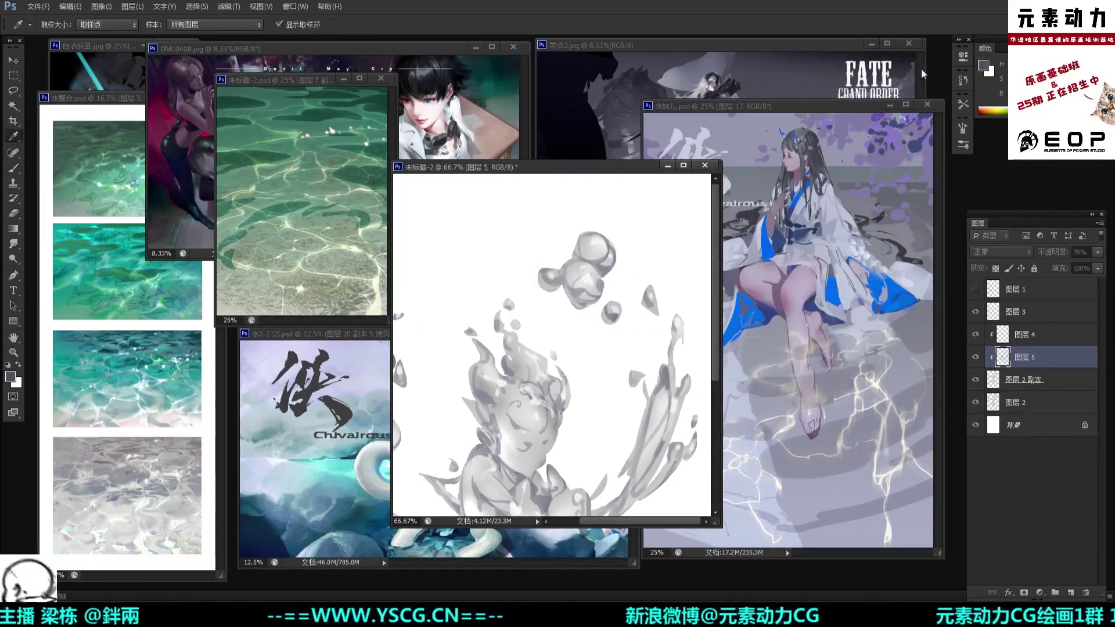
pyautogui.click(983, 66)
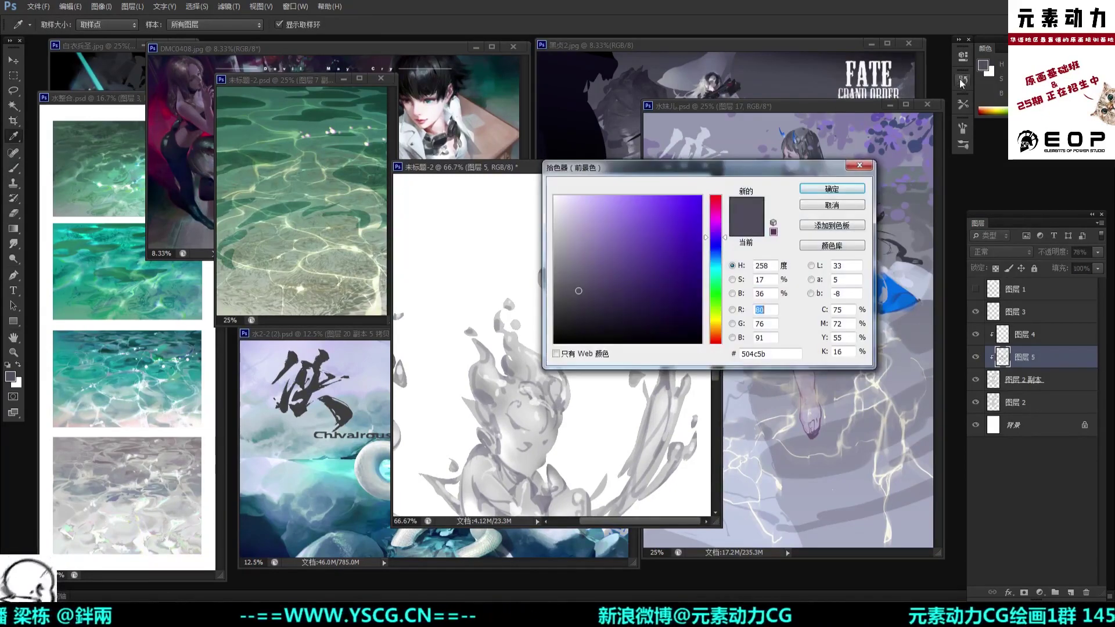
pyautogui.click(586, 307)
pyautogui.click(831, 188)
pyautogui.press('b')
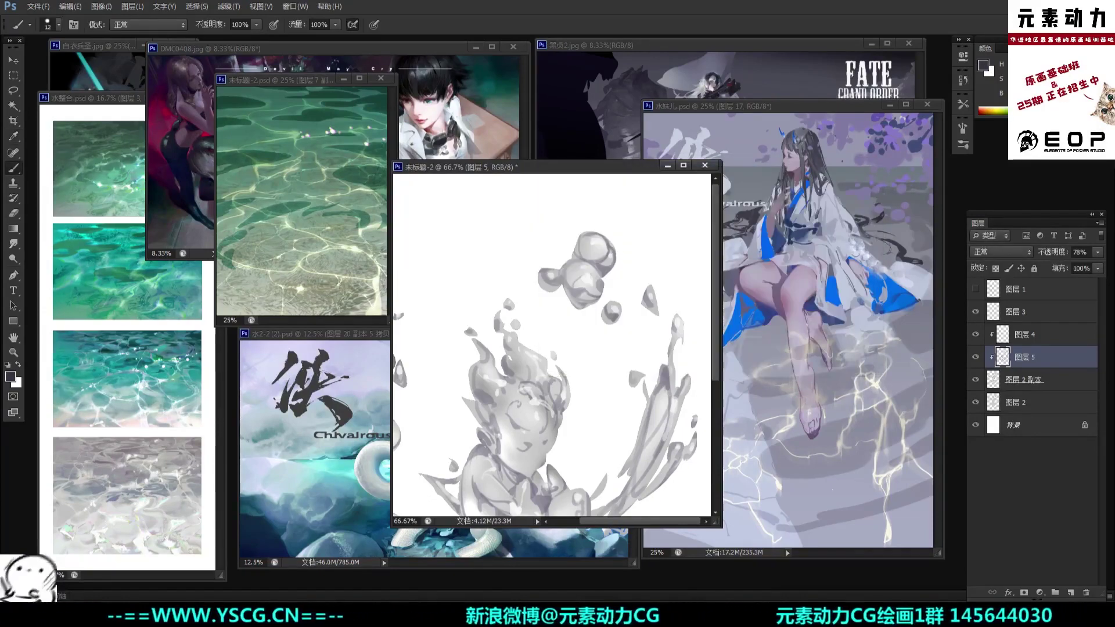
# Step: Turn off the Transfer (传递) dynamics in the Brush settings
pyautogui.press('F5')
pyautogui.click(773, 226)
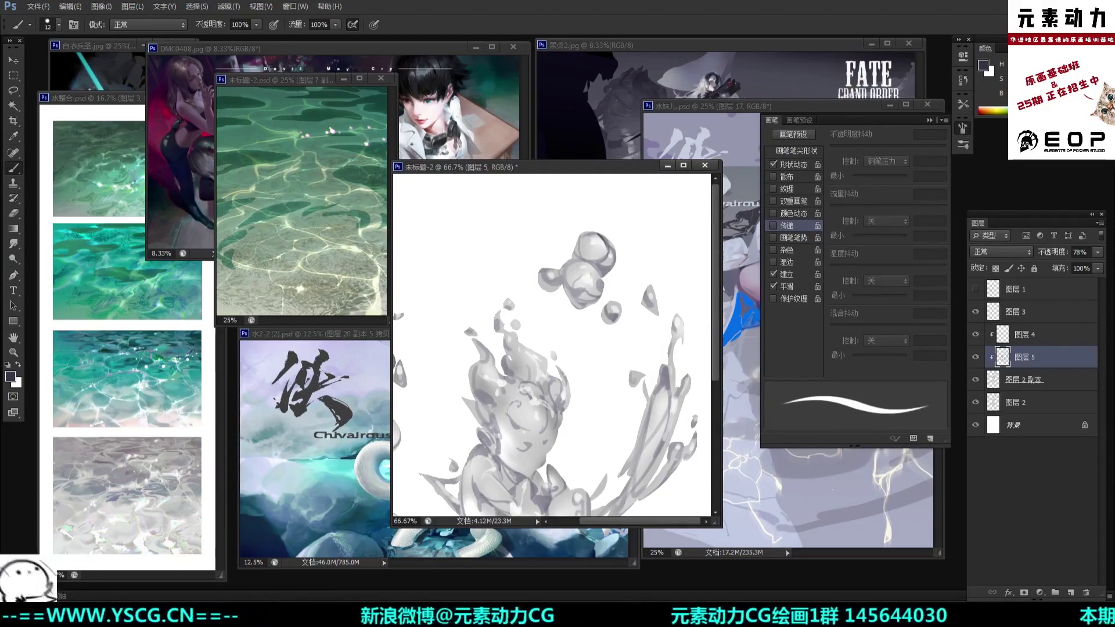
pyautogui.click(930, 120)
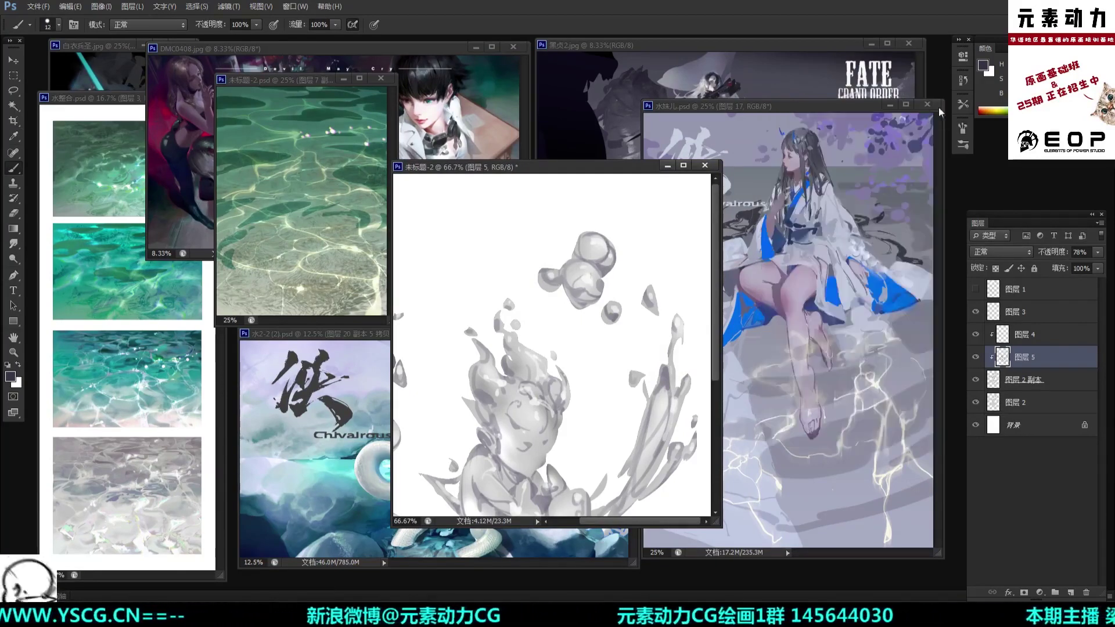
# Step: Lighten the foreground colour, test it on the uppermost bubble, and settle on purple-grey #5e5a67
pyautogui.click(983, 66)
pyautogui.moveTo(621, 232)
pyautogui.mouseDown()
pyautogui.moveTo(588, 278)
pyautogui.moveTo(587, 258)
pyautogui.moveTo(576, 266)
pyautogui.mouseUp()
pyautogui.click(811, 190)
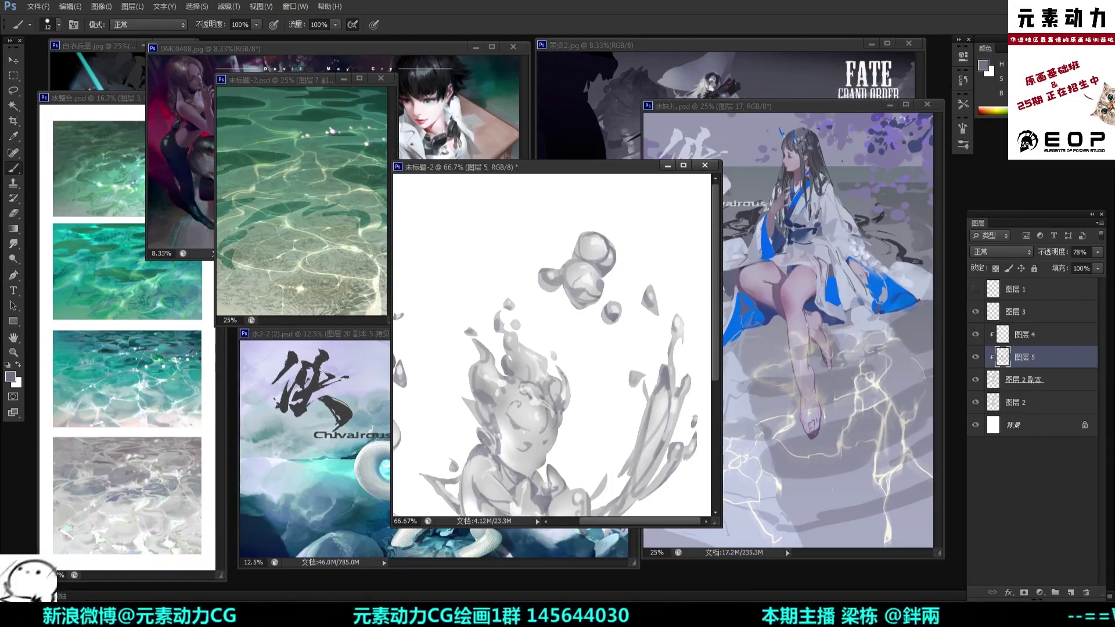
pyautogui.moveTo(599, 234); pyautogui.dragTo(607, 258)
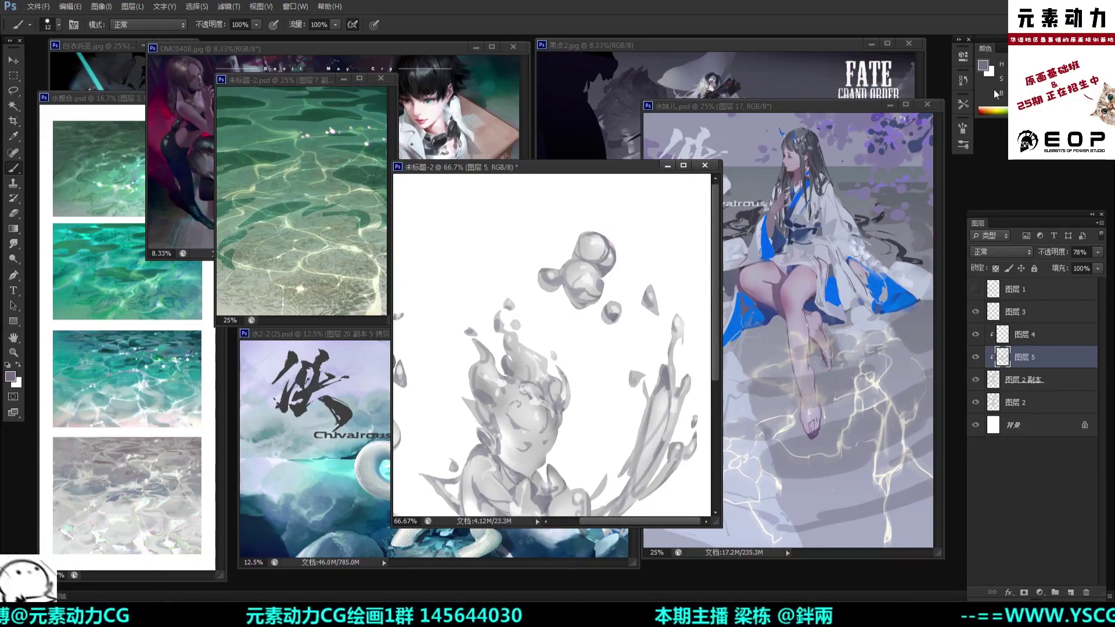
pyautogui.click(985, 69)
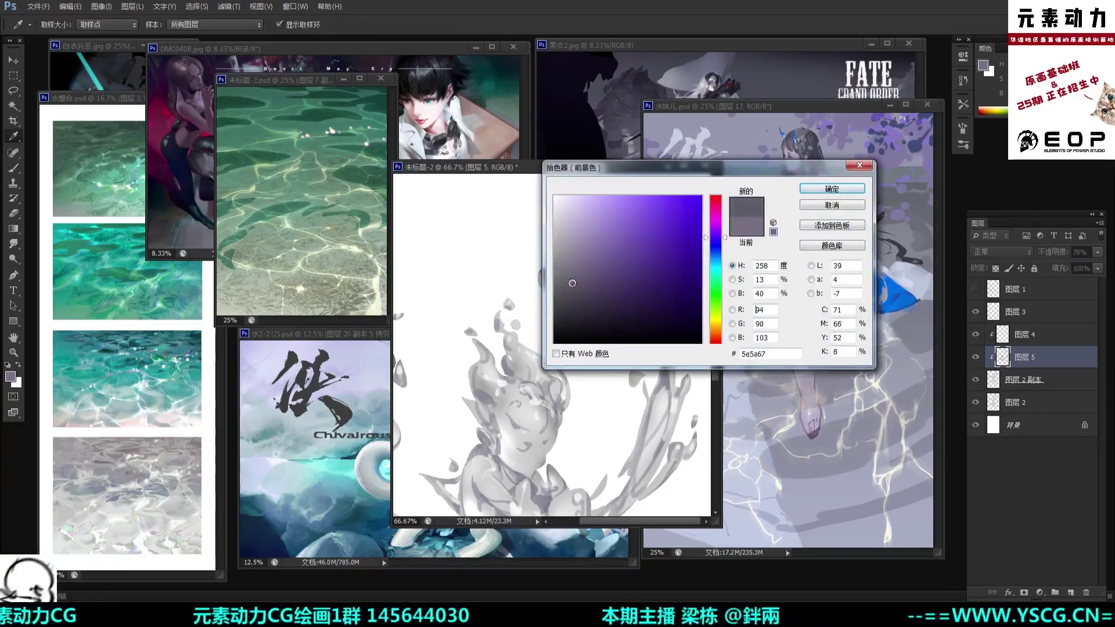
pyautogui.click(574, 285)
pyautogui.click(829, 191)
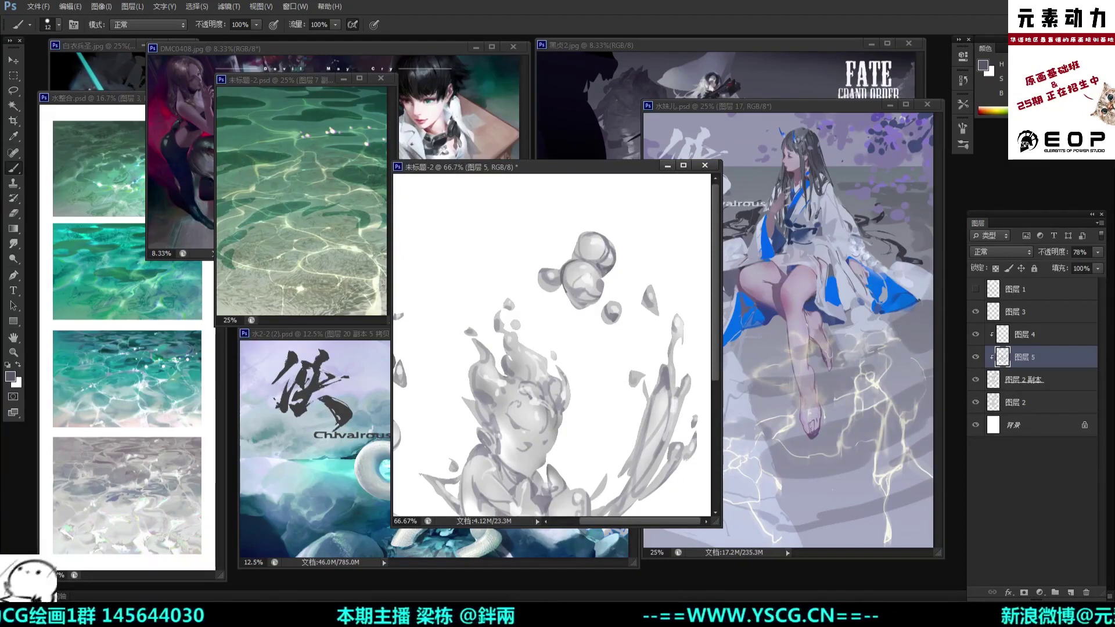
# Step: Paint darker purple-grey shadow edges on the bubble cluster above the figure with a smaller brush on 图层 5
pyautogui.hotkey('ctrl', '+')
pyautogui.press('[')
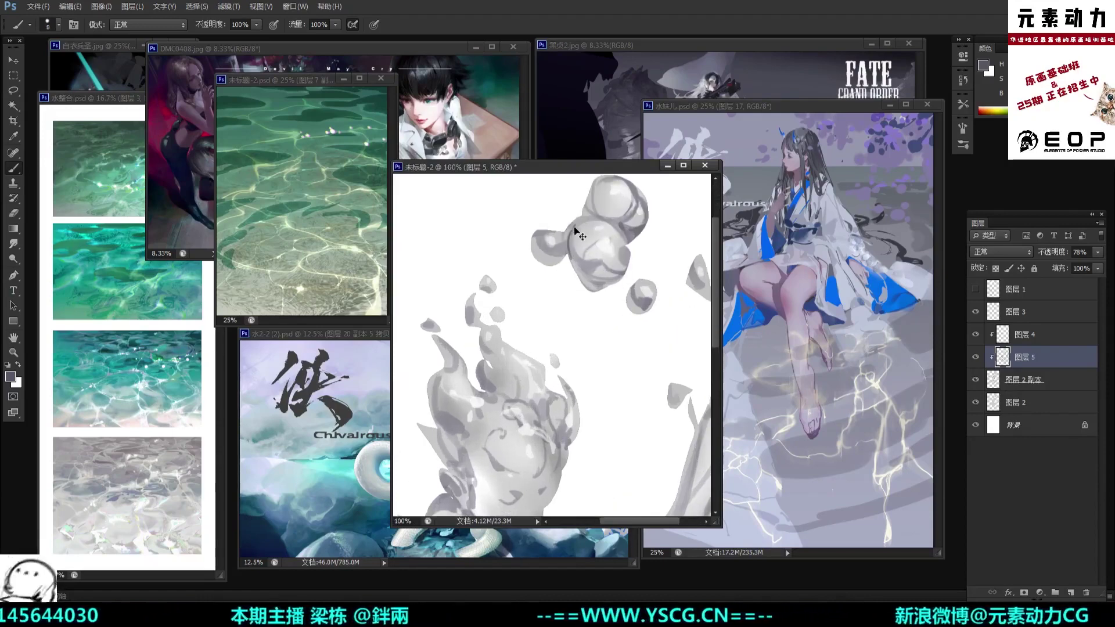
pyautogui.moveTo(571, 233); pyautogui.dragTo(583, 267)
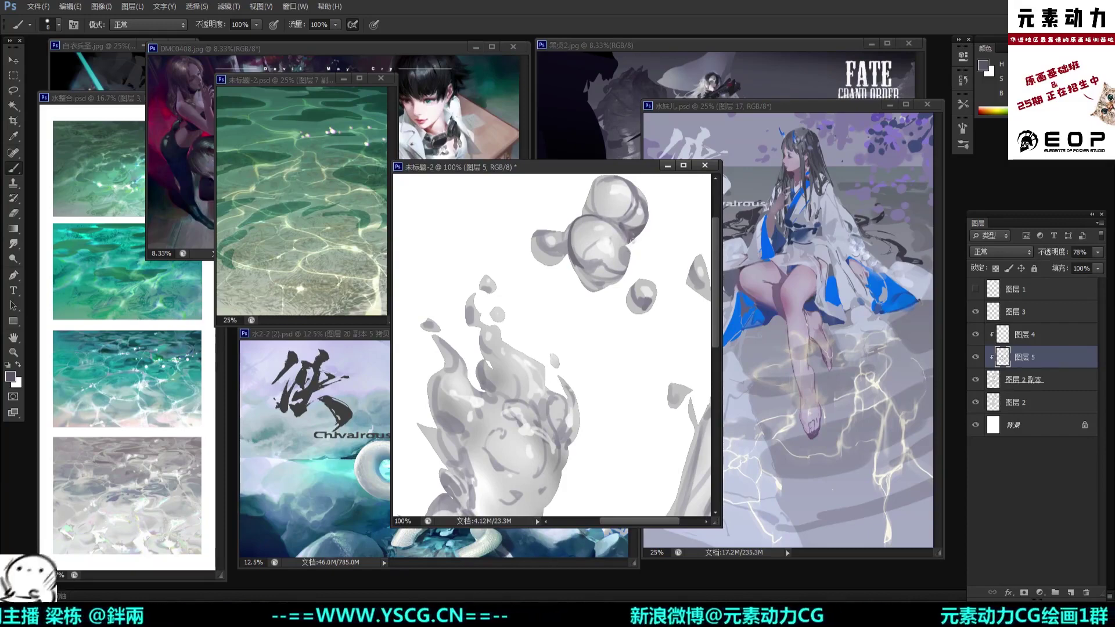
pyautogui.scroll(3, 553, 218)
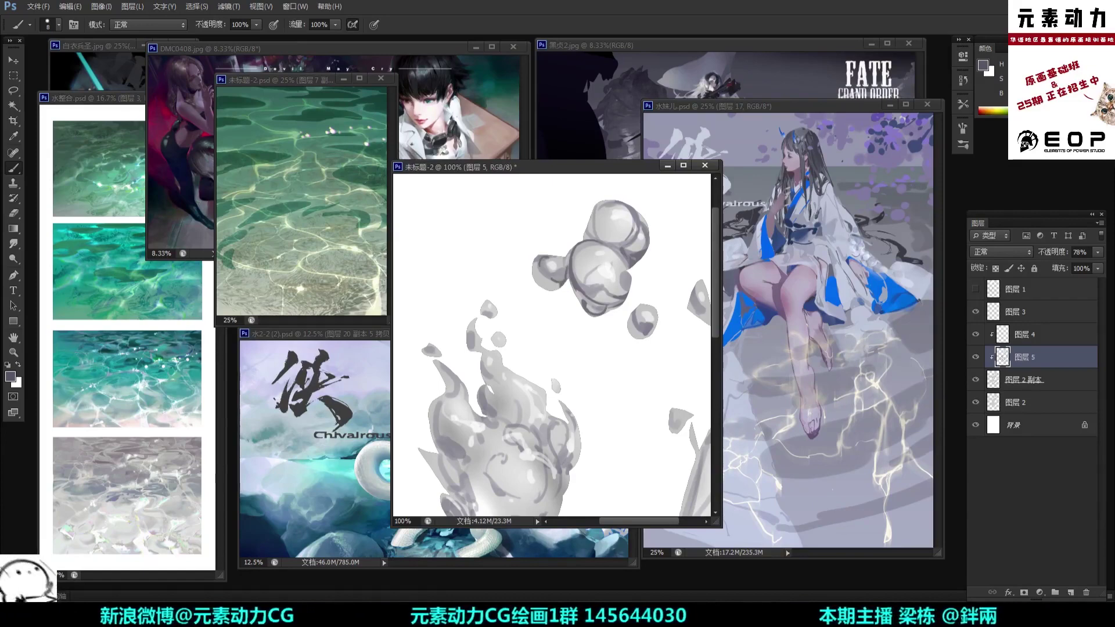
pyautogui.moveTo(548, 237); pyautogui.dragTo(523, 215)
pyautogui.hotkey('ctrl', '-')
pyautogui.hotkey('ctrl', '-')
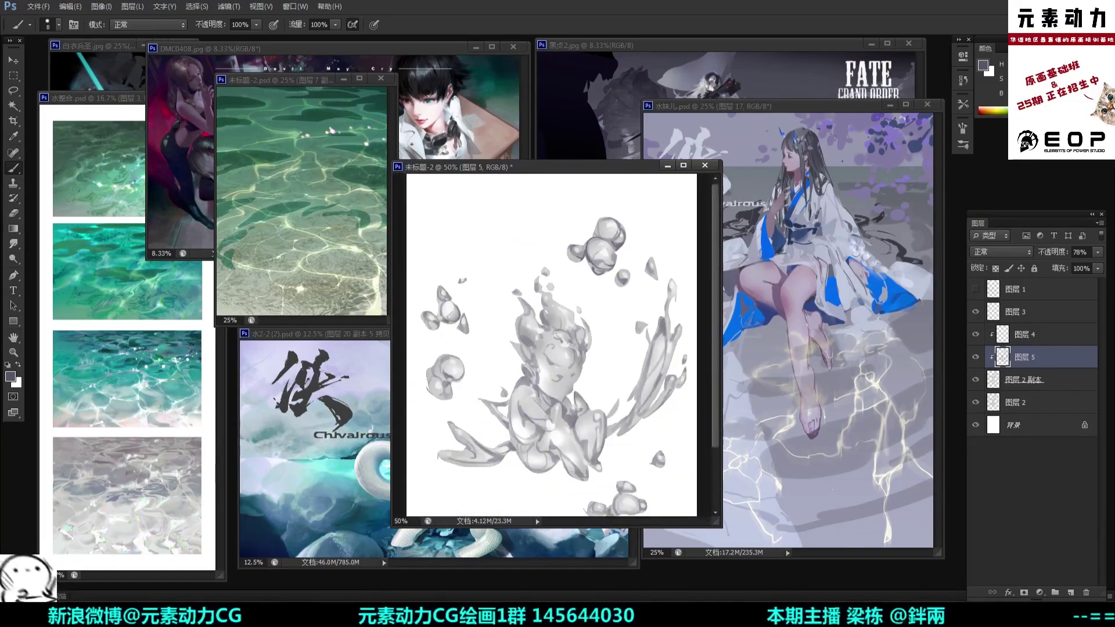
# Step: Paint darker shadow accents on the small droplets and the upright splash to the right of the figure on 图层 5
pyautogui.hotkey('ctrl', '+')
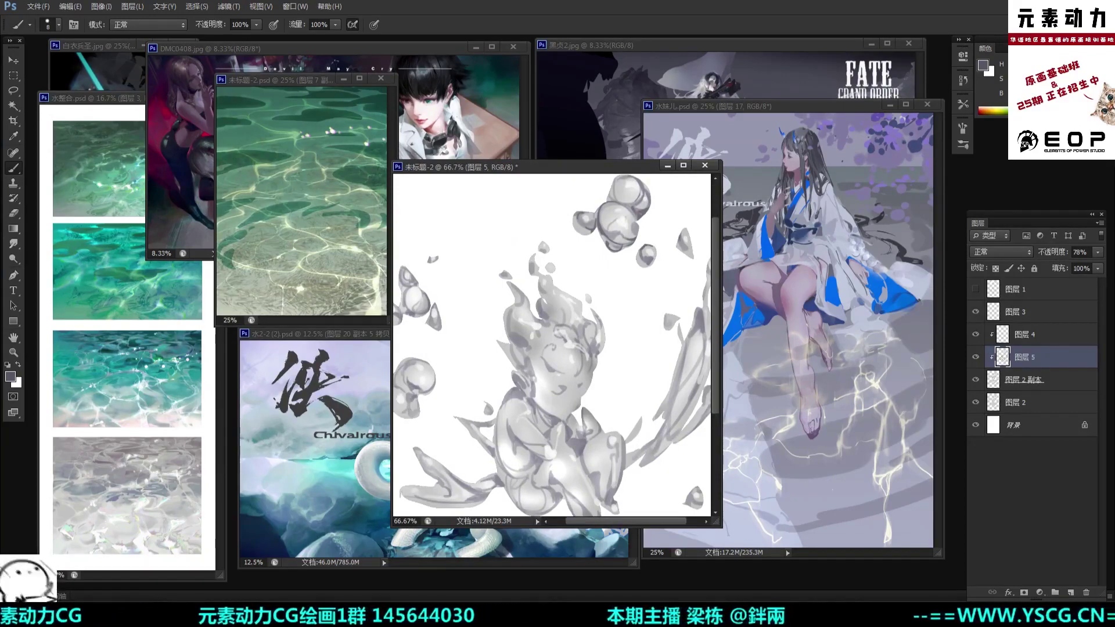
pyautogui.moveTo(671, 203); pyautogui.dragTo(652, 212)
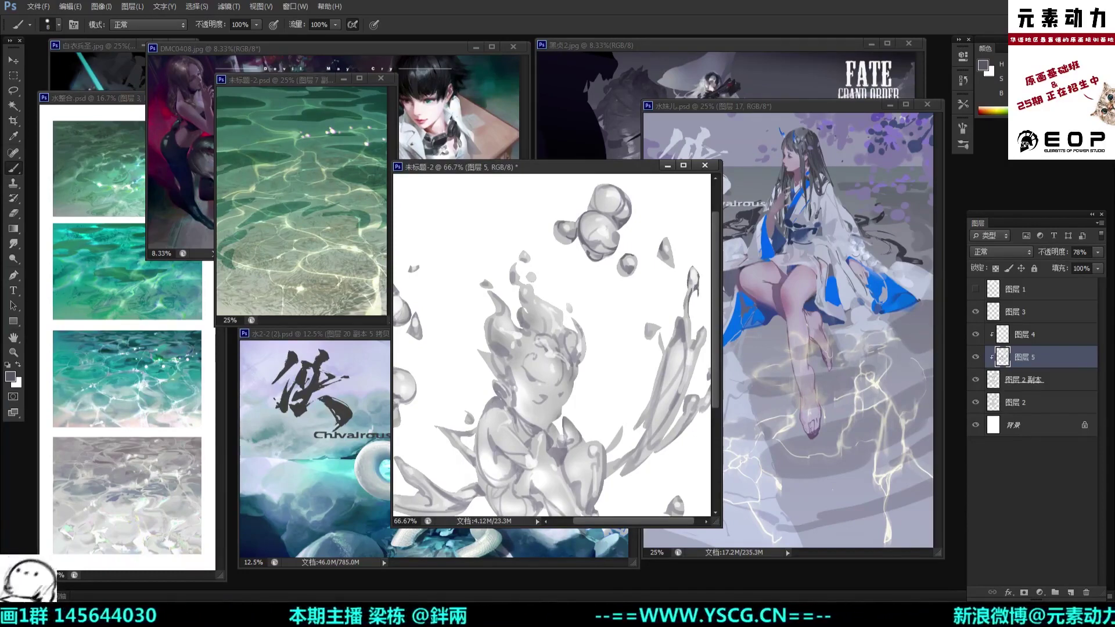
pyautogui.moveTo(669, 316); pyautogui.dragTo(660, 293)
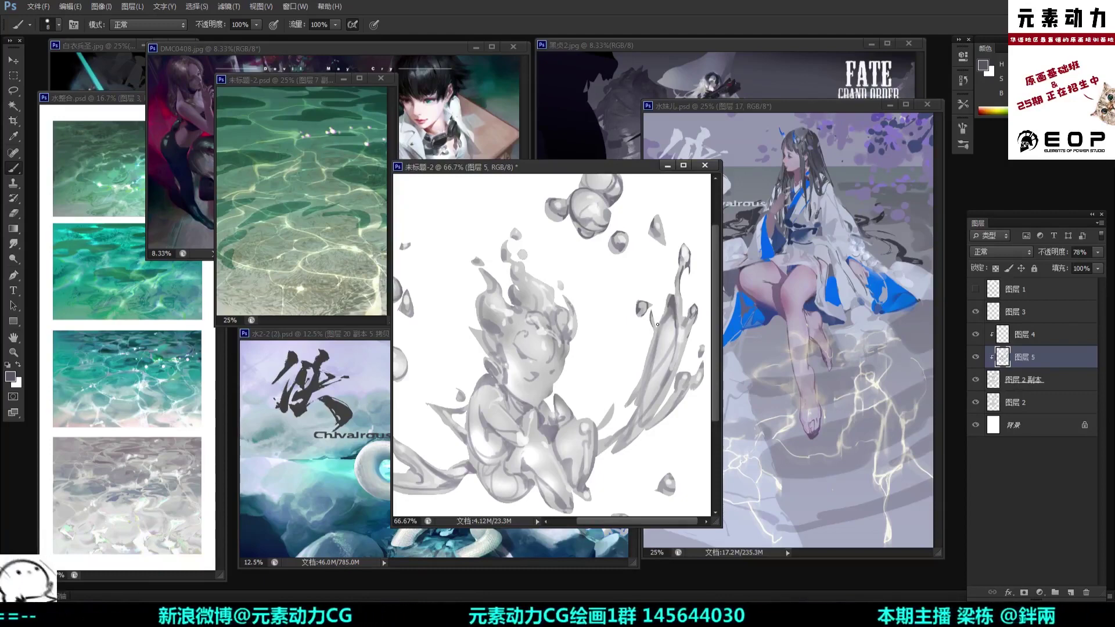
pyautogui.moveTo(659, 324); pyautogui.dragTo(669, 302)
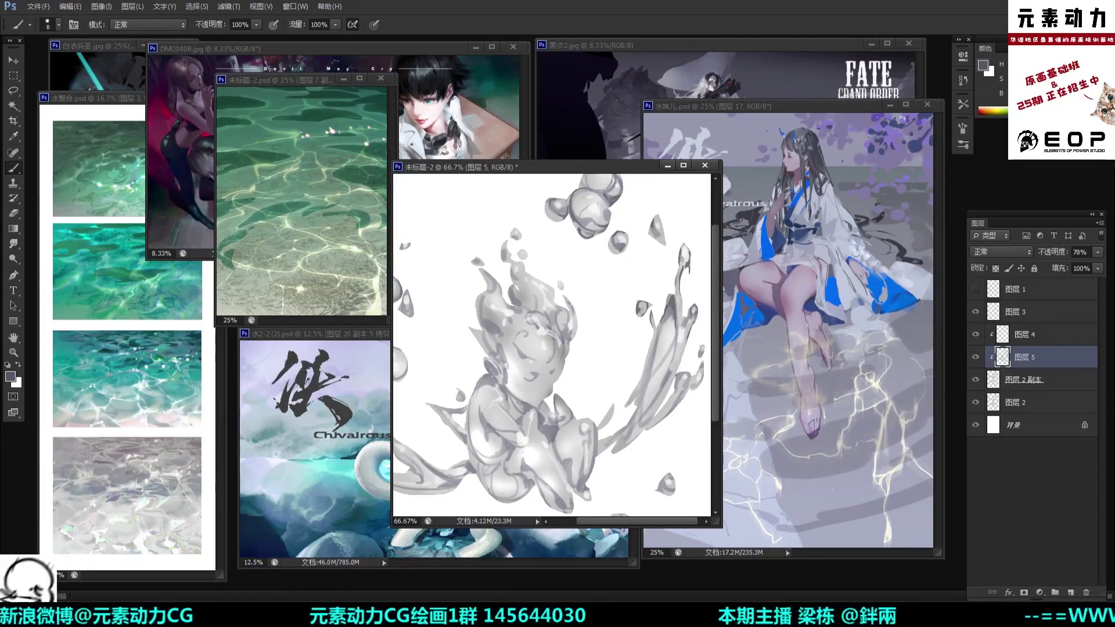
pyautogui.moveTo(648, 366); pyautogui.dragTo(640, 346)
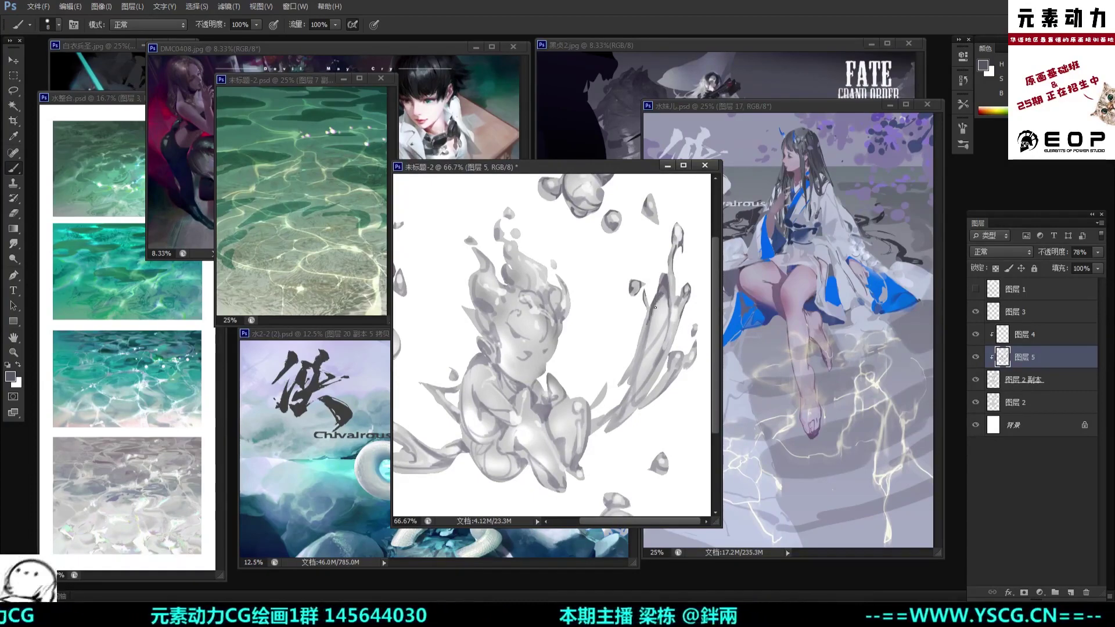
pyautogui.scroll(-2, 662, 384)
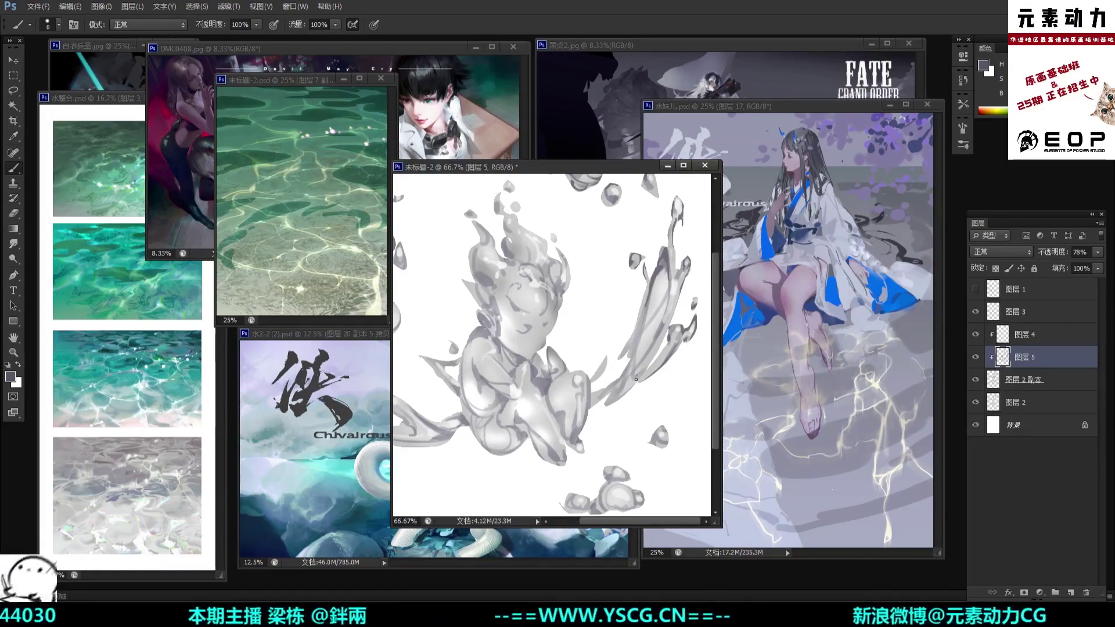
pyautogui.hotkey('ctrl', '-')
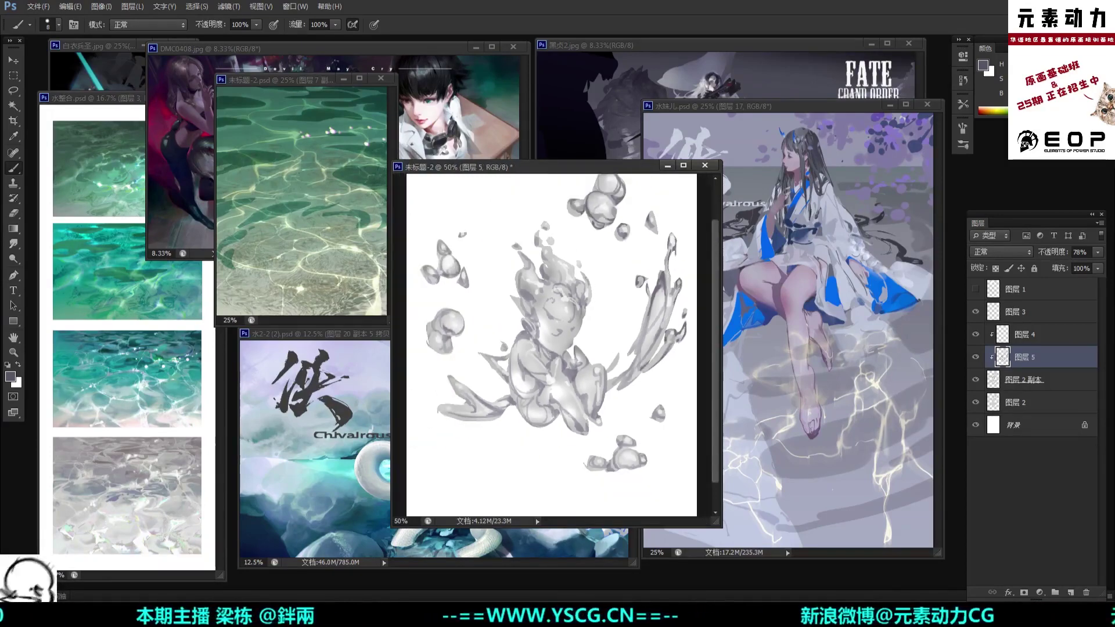
pyautogui.hotkey('ctrl', '+')
pyautogui.moveTo(650, 272); pyautogui.dragTo(630, 302)
pyautogui.hotkey('ctrl', '-')
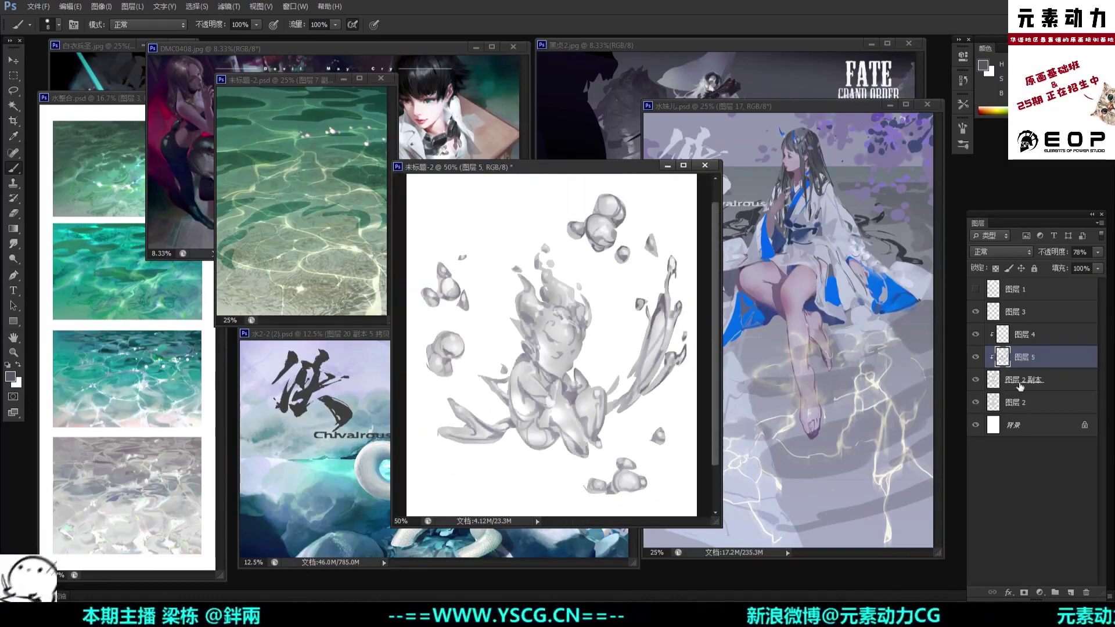
# Step: Select layer 图层 2 副本 and set the Eraser to a hard round 20-pixel tip
pyautogui.keyDown('ctrl'); pyautogui.click(624, 287); pyautogui.keyUp('ctrl')
pyautogui.press('e')
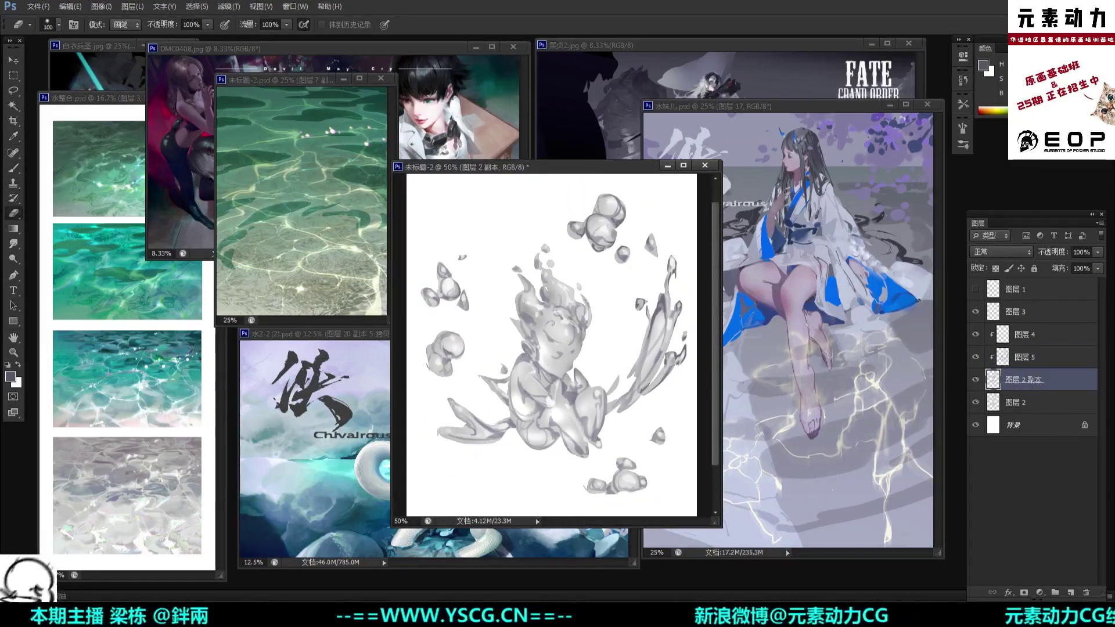
pyautogui.hotkey('ctrl', '+')
pyautogui.moveTo(632, 267); pyautogui.dragTo(598, 294)
pyautogui.press('[')
pyautogui.press('[')
pyautogui.press('[')
pyautogui.press('[')
pyautogui.press('[')
pyautogui.press('[')
pyautogui.press('[')
pyautogui.press('[')
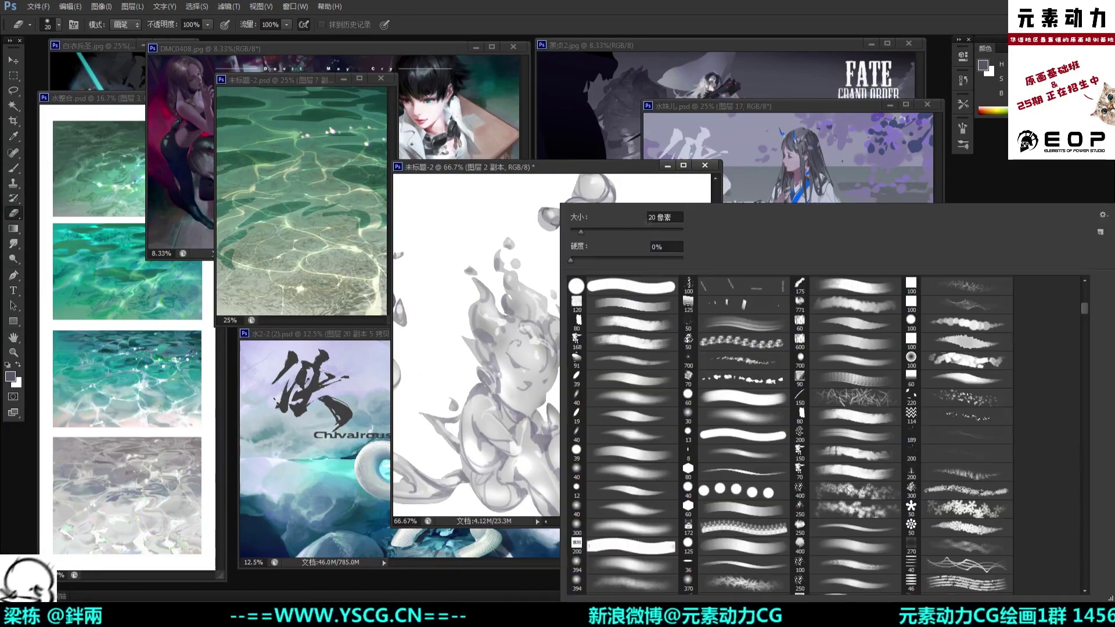
pyautogui.rightClick(688, 278)
pyautogui.click(643, 294)
pyautogui.moveTo(647, 168); pyautogui.dragTo(646, 167)
# Step: Hide 图层 2 and erase rough edges around the small droplet and upright splash on 图层 2 副本 with a 15-pixel Eraser
pyautogui.hotkey('ctrl', '+')
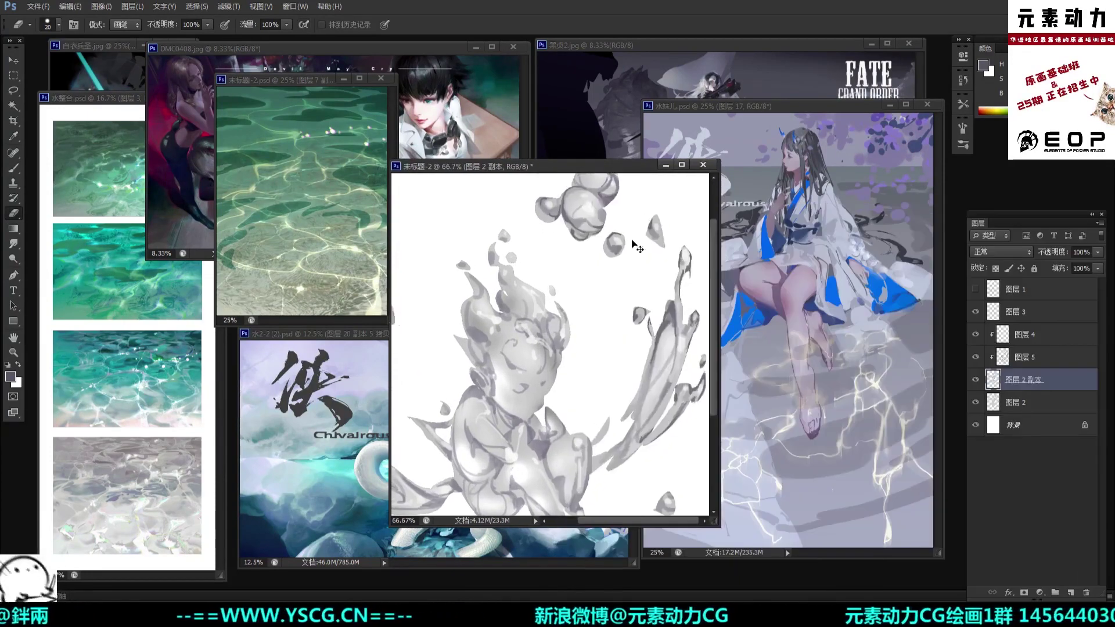
pyautogui.moveTo(652, 282); pyautogui.dragTo(575, 338)
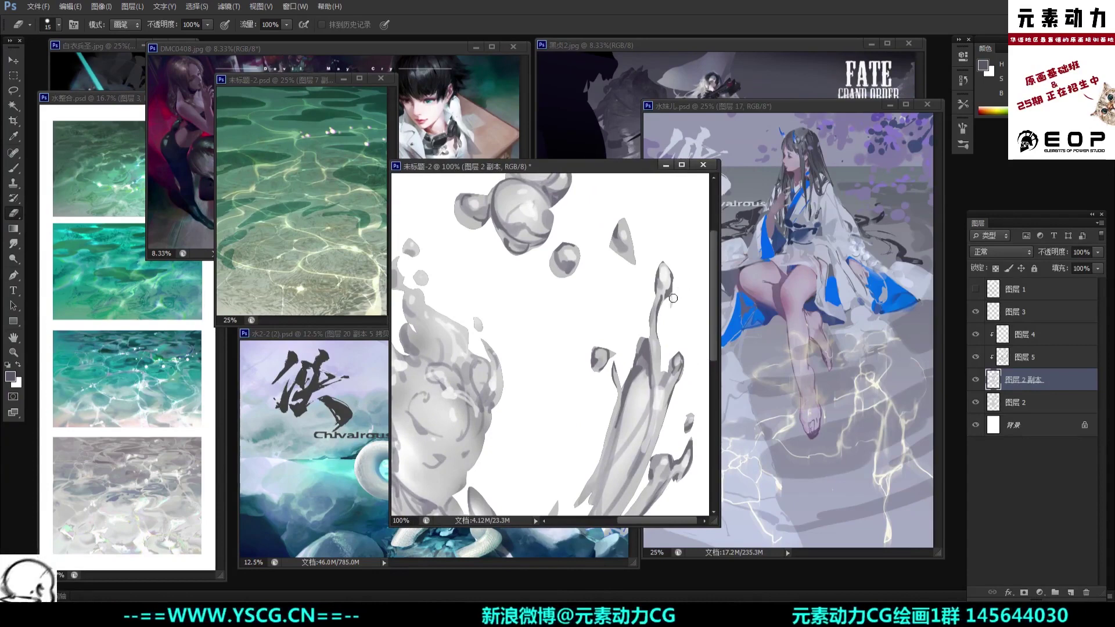
pyautogui.click(975, 402)
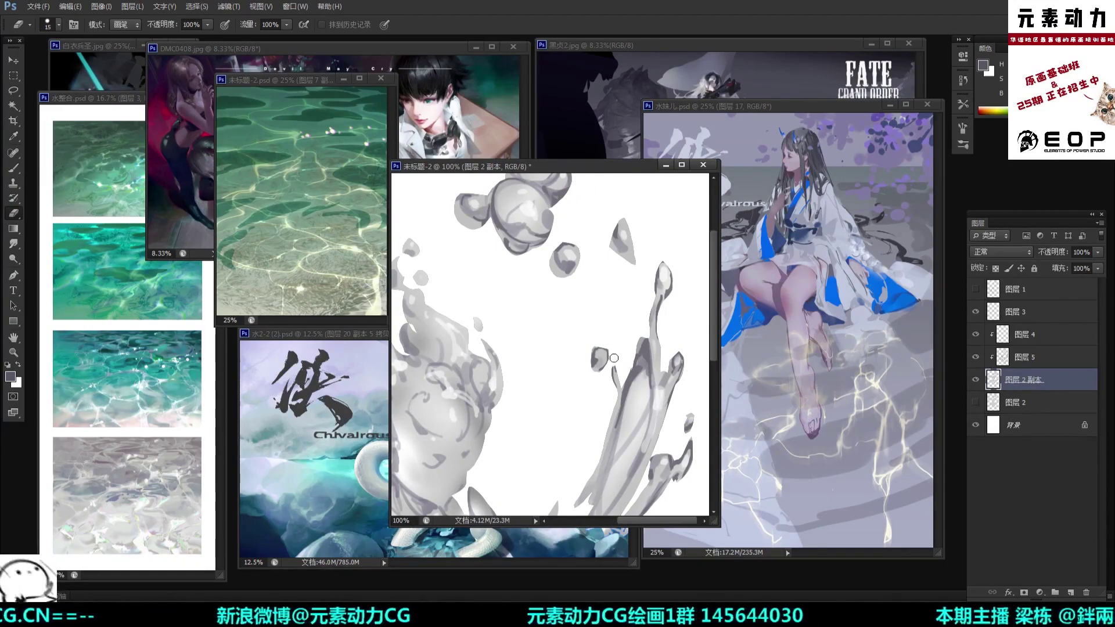
pyautogui.moveTo(591, 311); pyautogui.dragTo(597, 303)
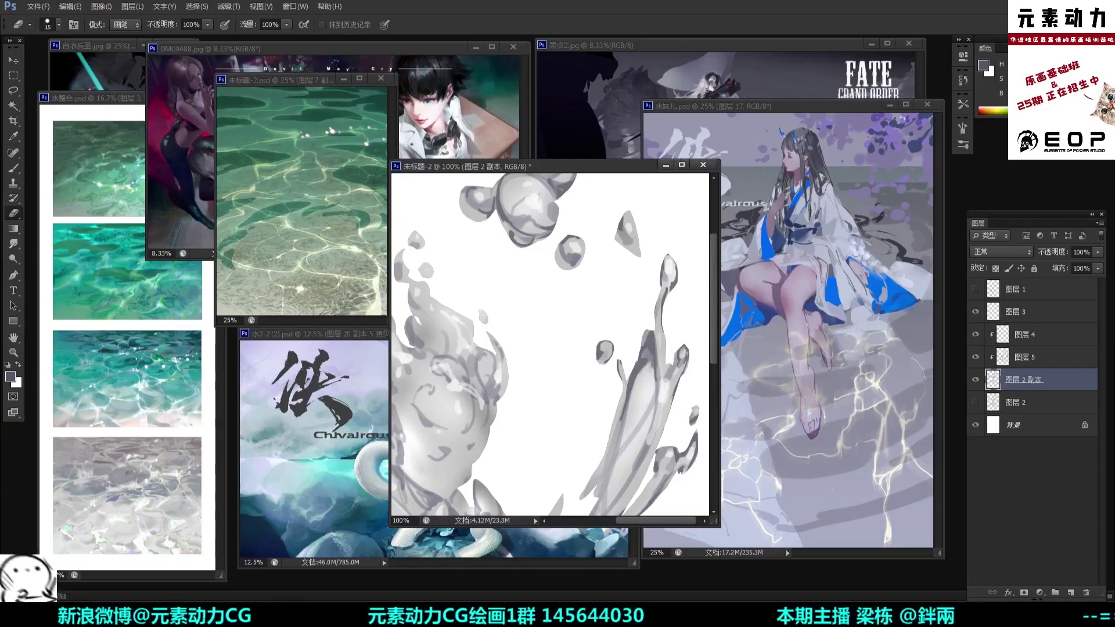
pyautogui.moveTo(585, 320); pyautogui.dragTo(575, 296)
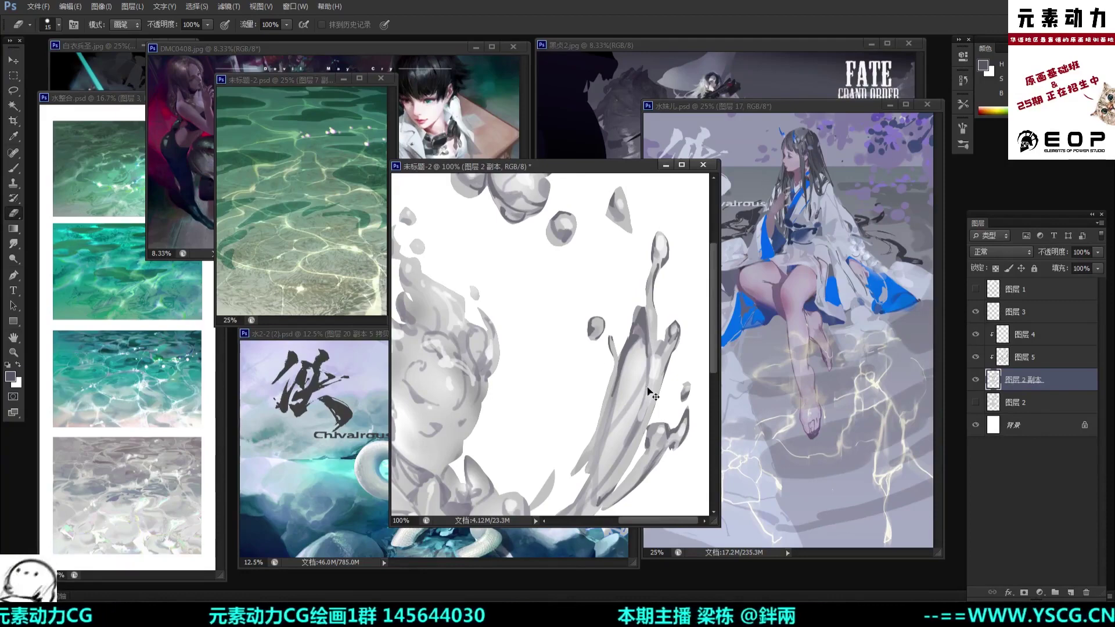
# Step: Trim the outline of the splash's short side prong on 图层 2 副本 with the Eraser reduced to 4 pixels
pyautogui.moveTo(580, 345); pyautogui.dragTo(659, 345)
pyautogui.hotkey('ctrl', '+')
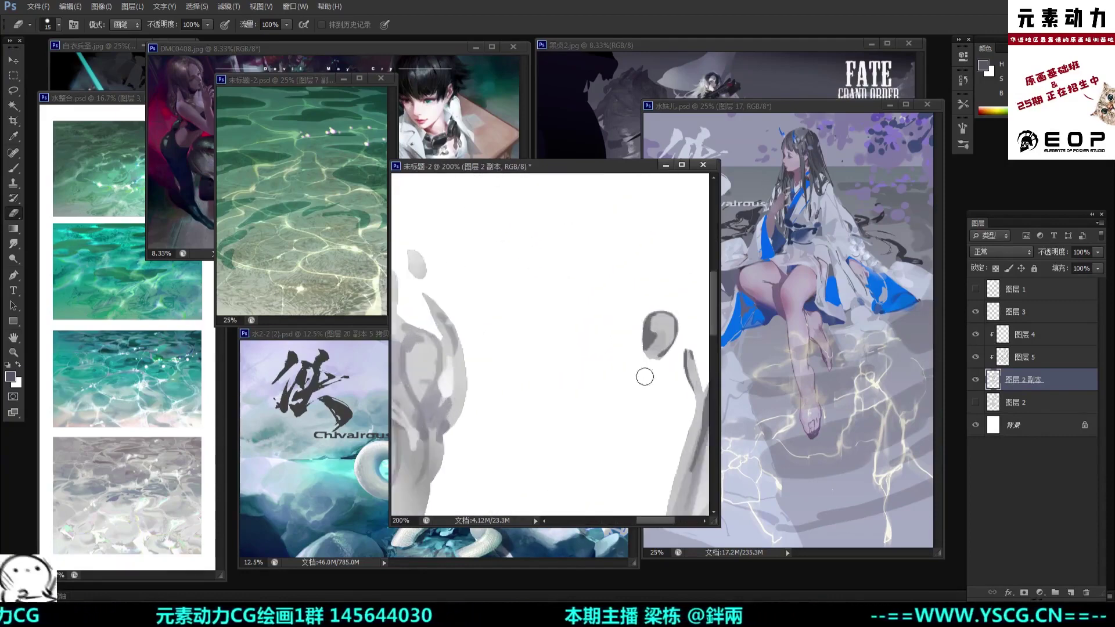
pyautogui.moveTo(674, 376); pyautogui.dragTo(605, 370)
pyautogui.moveTo(649, 330); pyautogui.dragTo(614, 333)
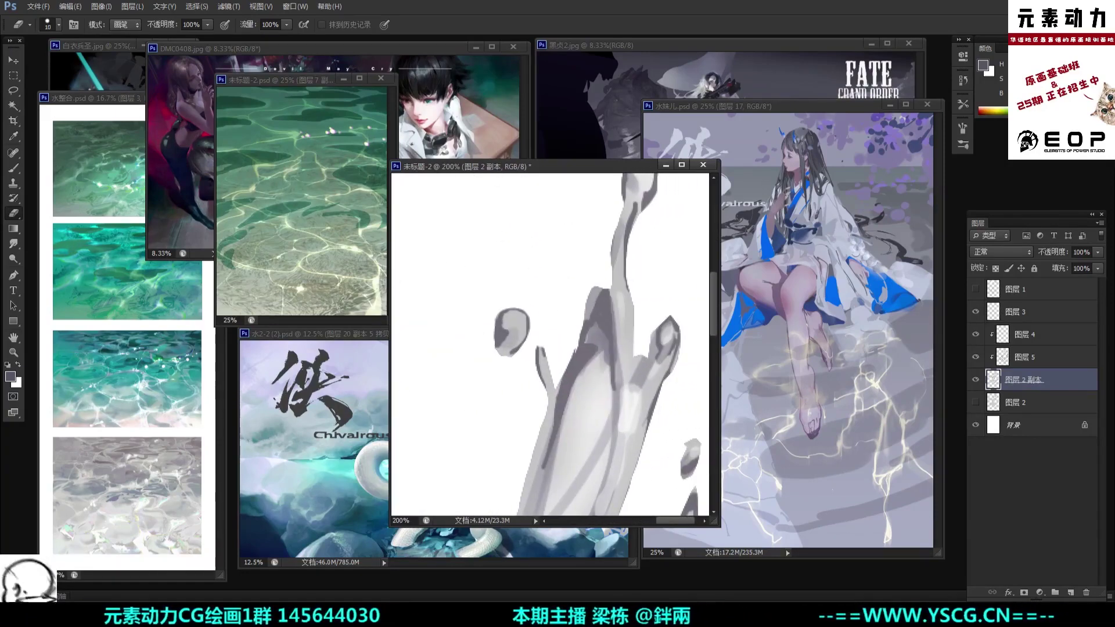
pyautogui.press('[')
pyautogui.press('[')
pyautogui.press('[')
pyautogui.press('[')
pyautogui.press('[')
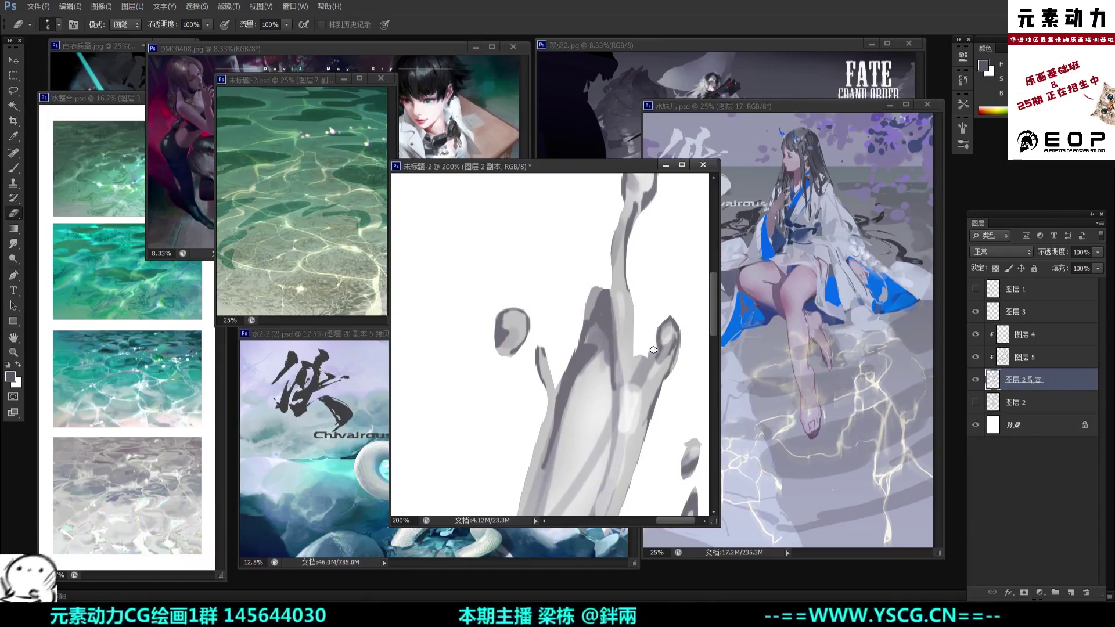
pyautogui.press('[')
pyautogui.press('[')
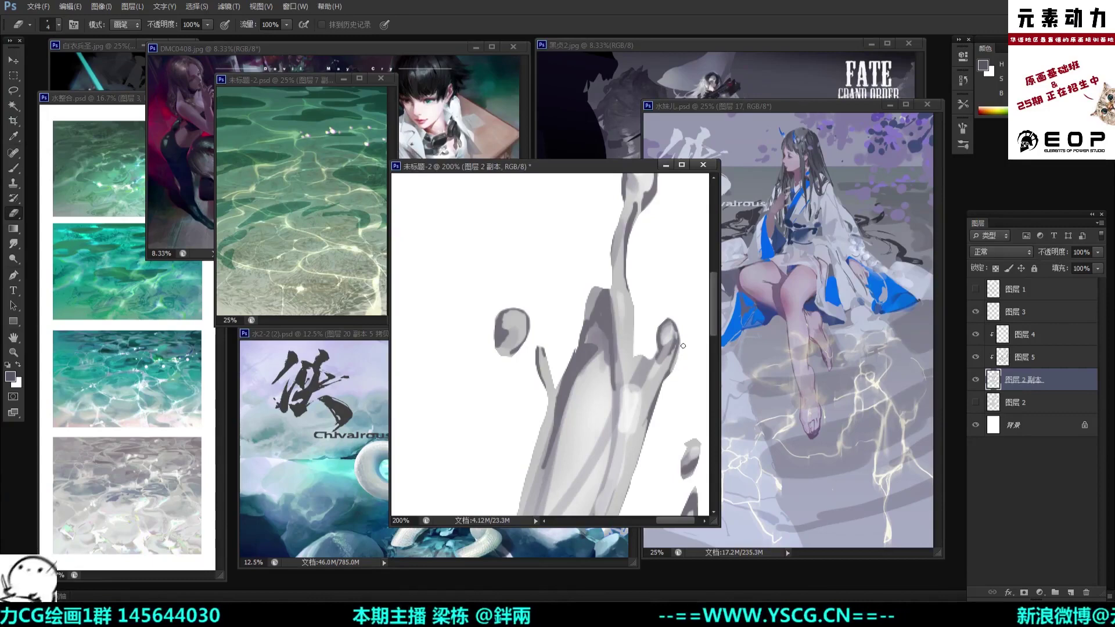
pyautogui.moveTo(678, 357); pyautogui.dragTo(671, 378)
# Step: Refine the remaining outline of the upright splash with a 10-pixel Eraser and undo the last stray stroke
pyautogui.scroll(-3, 677, 364)
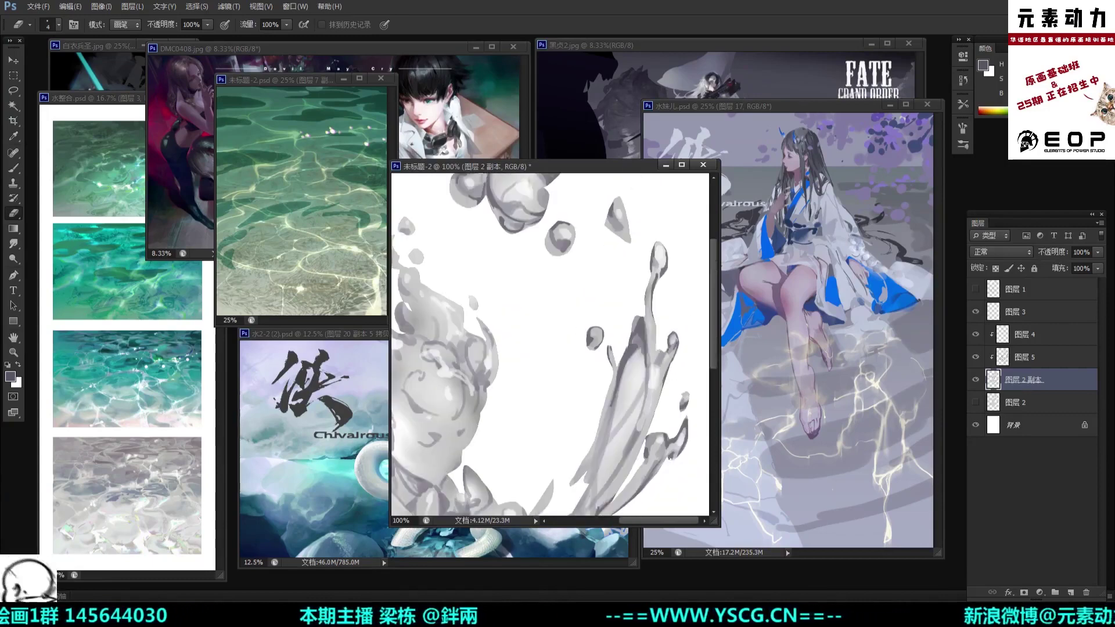
pyautogui.scroll(3, 623, 324)
pyautogui.scroll(-1, 623, 324)
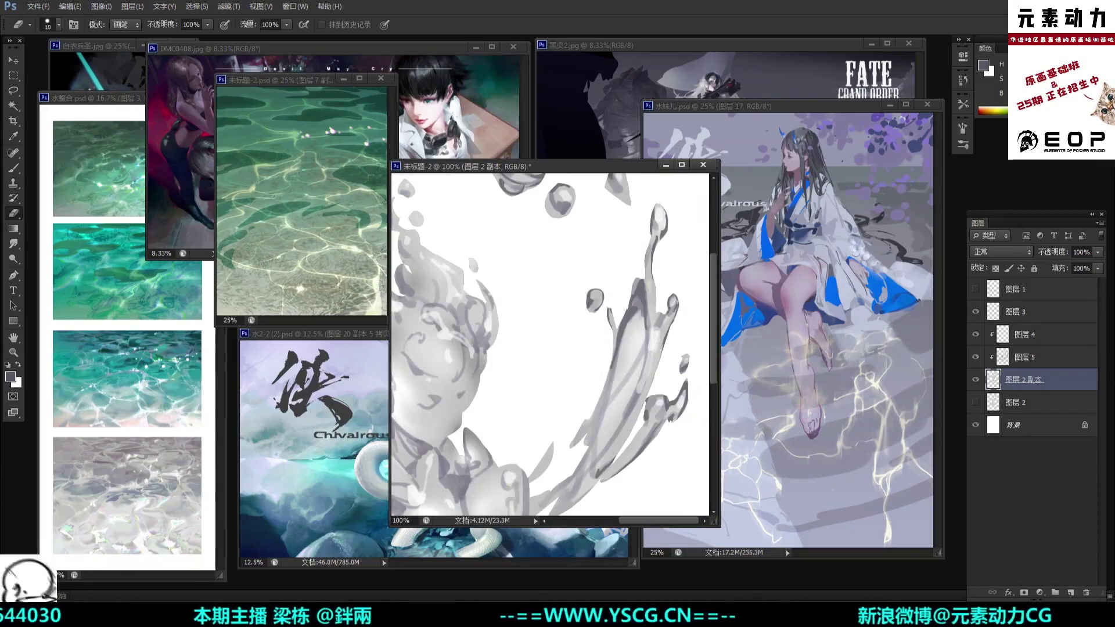
pyautogui.moveTo(572, 366); pyautogui.dragTo(605, 329)
pyautogui.hotkey('ctrl', 'z')
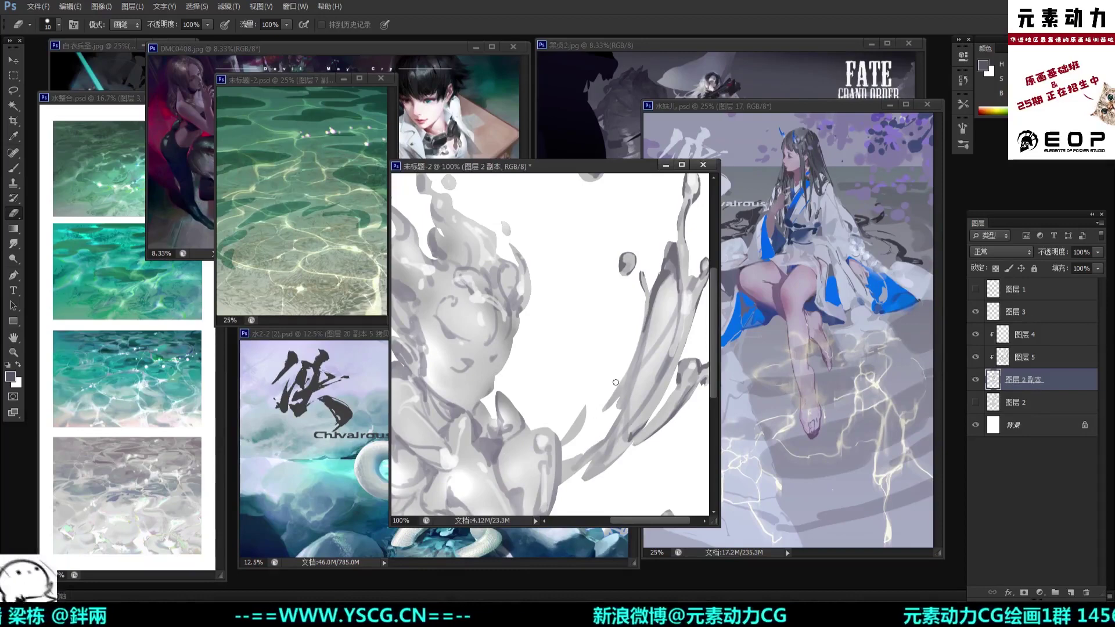
pyautogui.moveTo(592, 336); pyautogui.dragTo(575, 320)
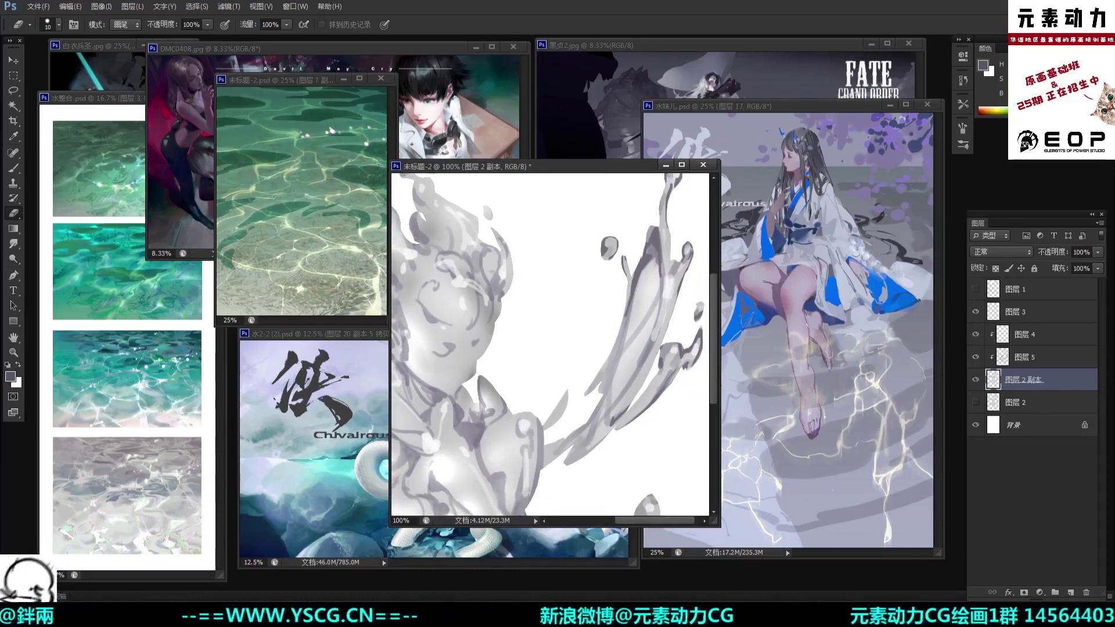
# Step: Lock the transparent pixels of 图层 2 副本, then make 图层 5 the active layer for the Brush
pyautogui.press('b')
pyautogui.keyDown('alt'); pyautogui.click(669, 238); pyautogui.keyUp('alt')
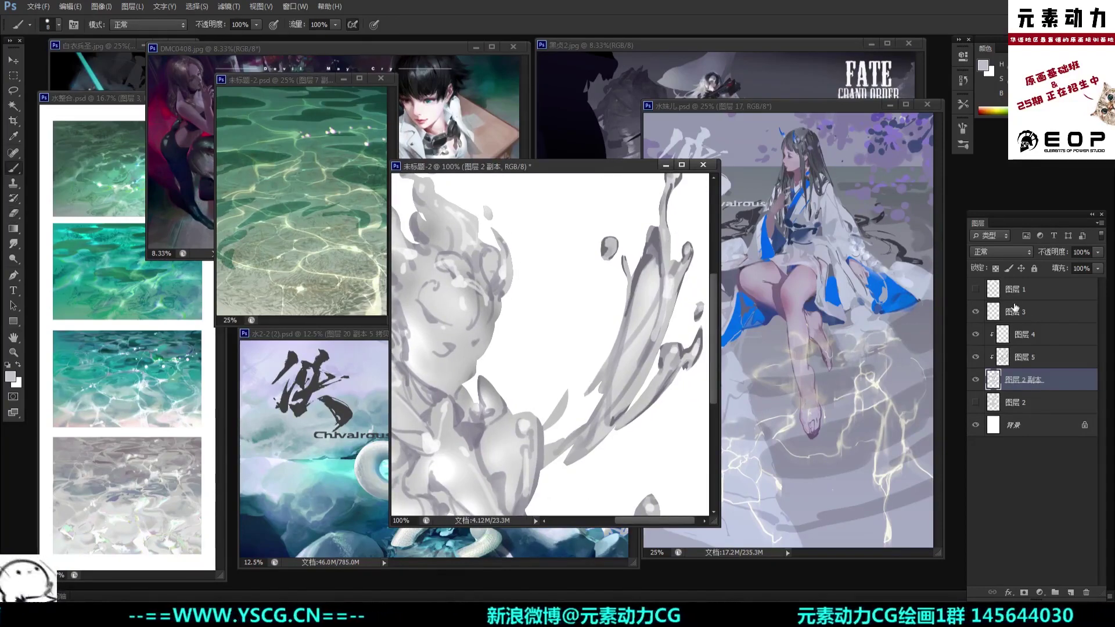
pyautogui.click(995, 268)
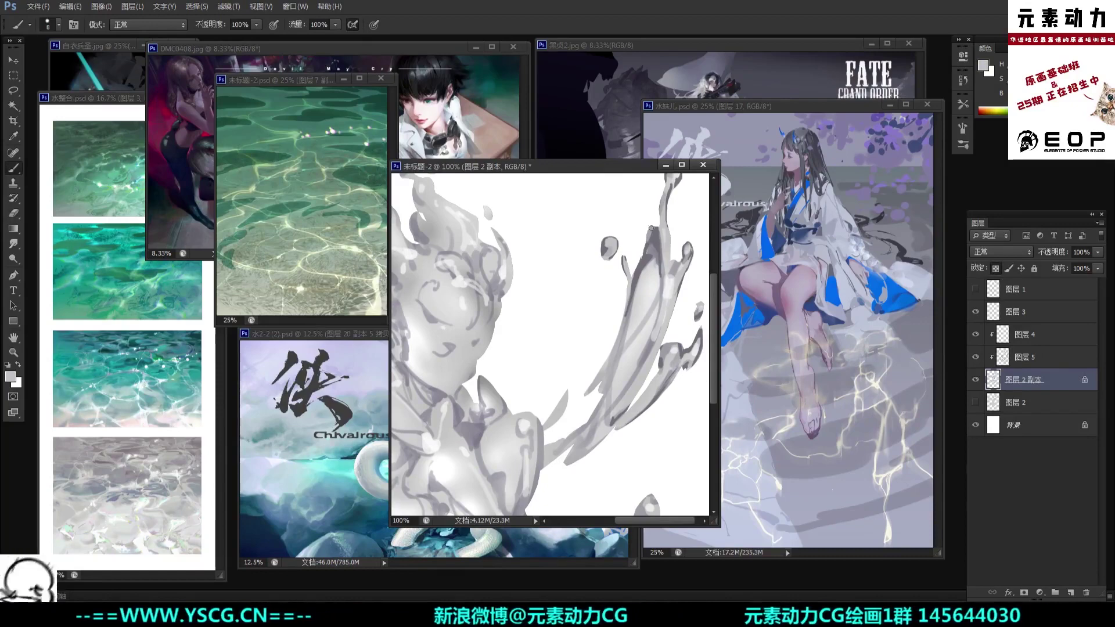
pyautogui.click(976, 379)
pyautogui.click(975, 379)
pyautogui.click(1003, 357)
pyautogui.click(975, 357)
pyautogui.click(975, 357)
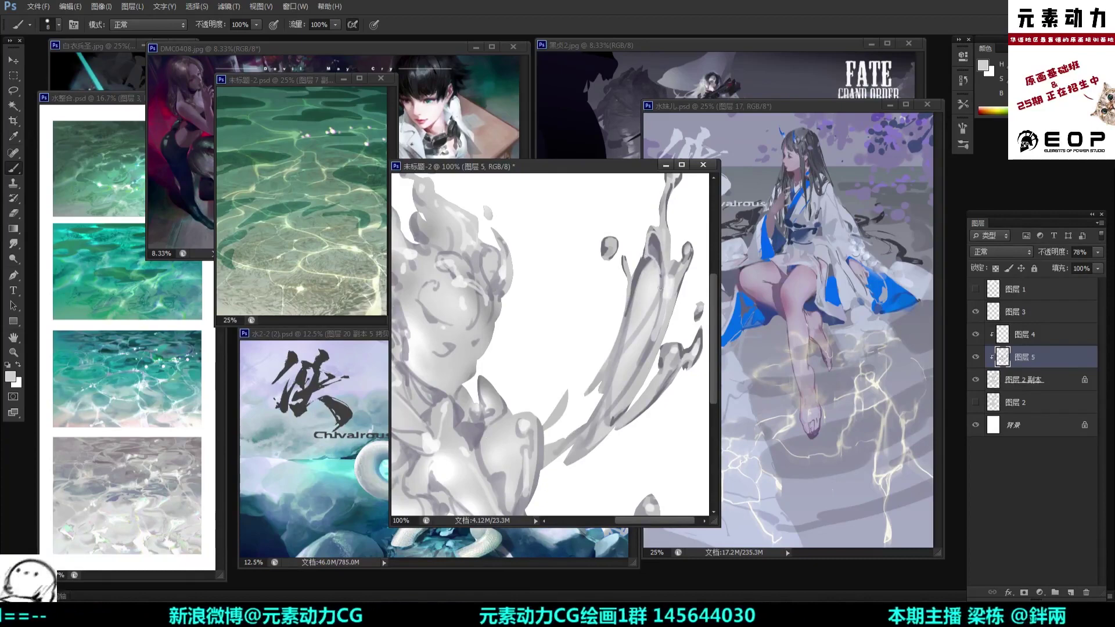
# Step: Try a shadow accent on the main splash's pointed tip with sampled greys on 图层 5, then undo the stroke
pyautogui.keyDown('alt'); pyautogui.click(656, 245); pyautogui.keyUp('alt')
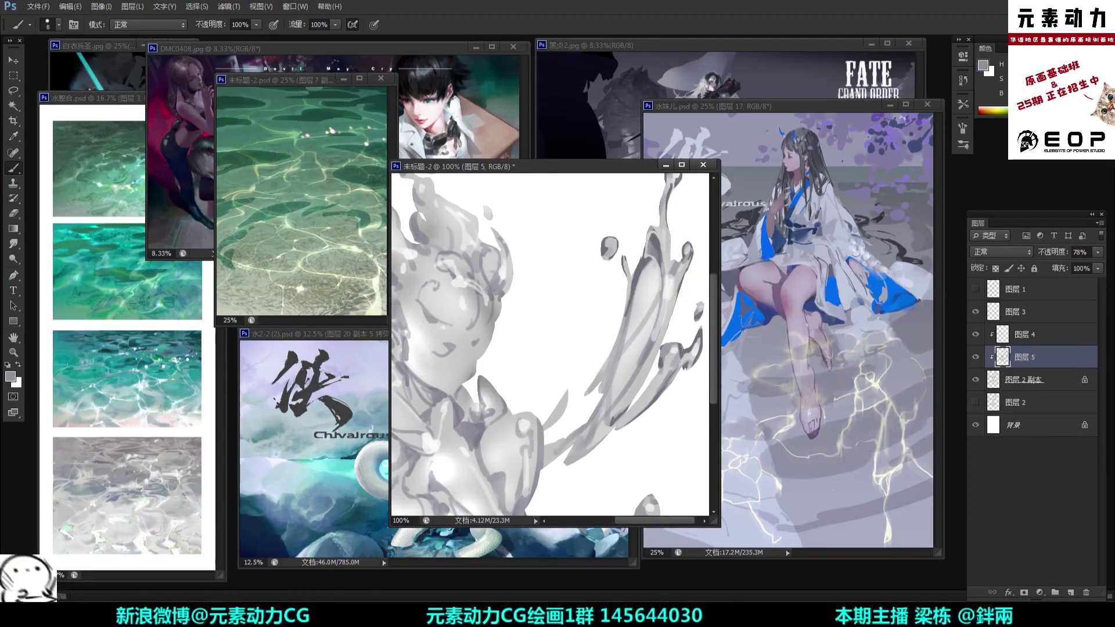
pyautogui.keyDown('alt'); pyautogui.click(657, 245); pyautogui.keyUp('alt')
pyautogui.keyDown('alt'); pyautogui.click(657, 242); pyautogui.keyUp('alt')
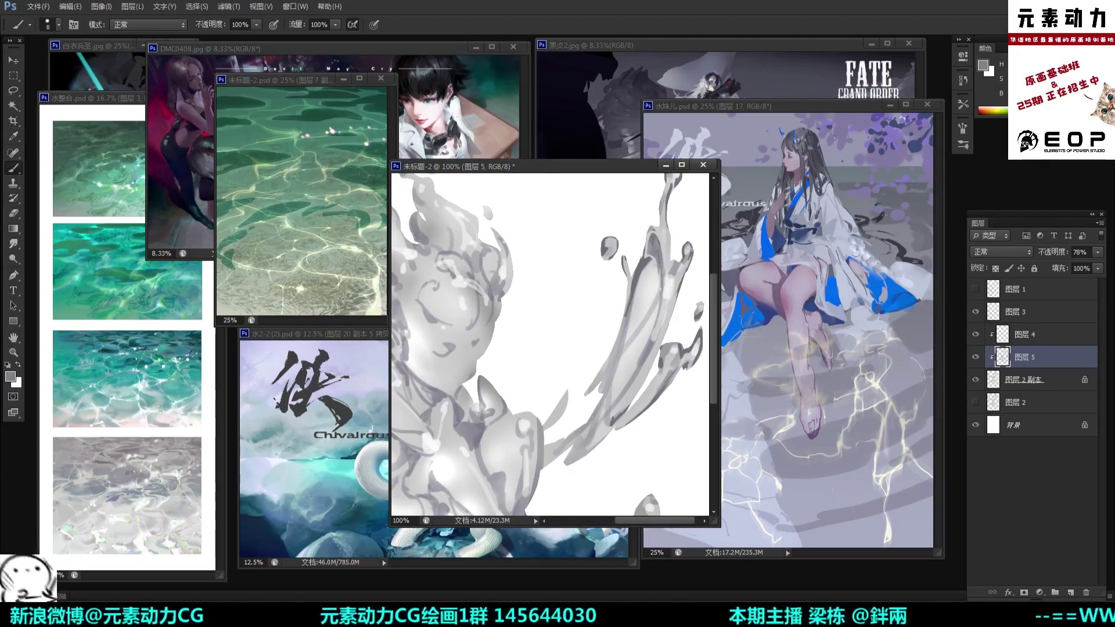
pyautogui.moveTo(656, 261); pyautogui.dragTo(657, 246)
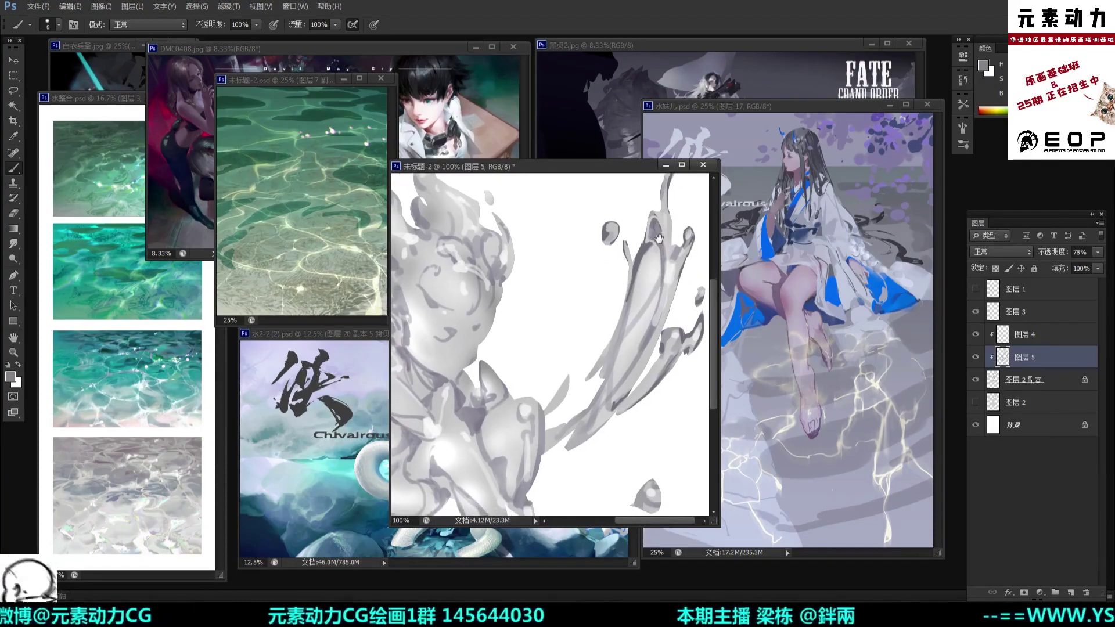
pyautogui.hotkey('ctrl', 'z')
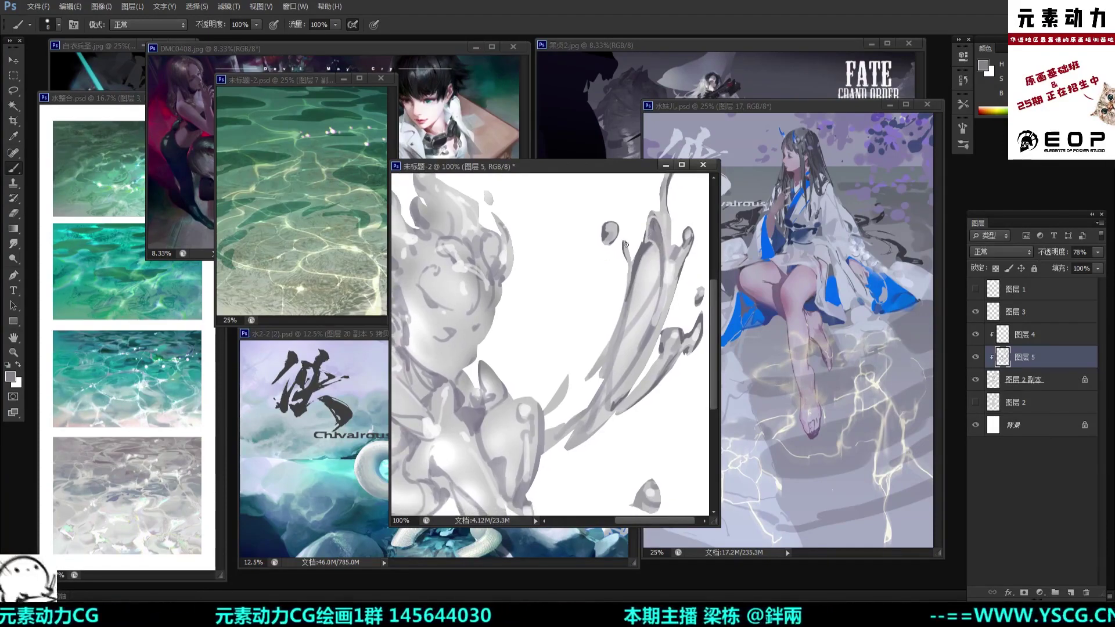
# Step: Paint grey shadow edges around the splash's pointed tip and small side strand on 图层 5 with sampled greys
pyautogui.keyDown('alt'); pyautogui.click(626, 245); pyautogui.keyUp('alt')
pyautogui.moveTo(628, 250)
pyautogui.mouseDown()
pyautogui.moveTo(630, 275)
pyautogui.moveTo(629, 252)
pyautogui.moveTo(607, 295)
pyautogui.mouseUp()
pyautogui.keyDown('alt'); pyautogui.click(639, 256); pyautogui.keyUp('alt')
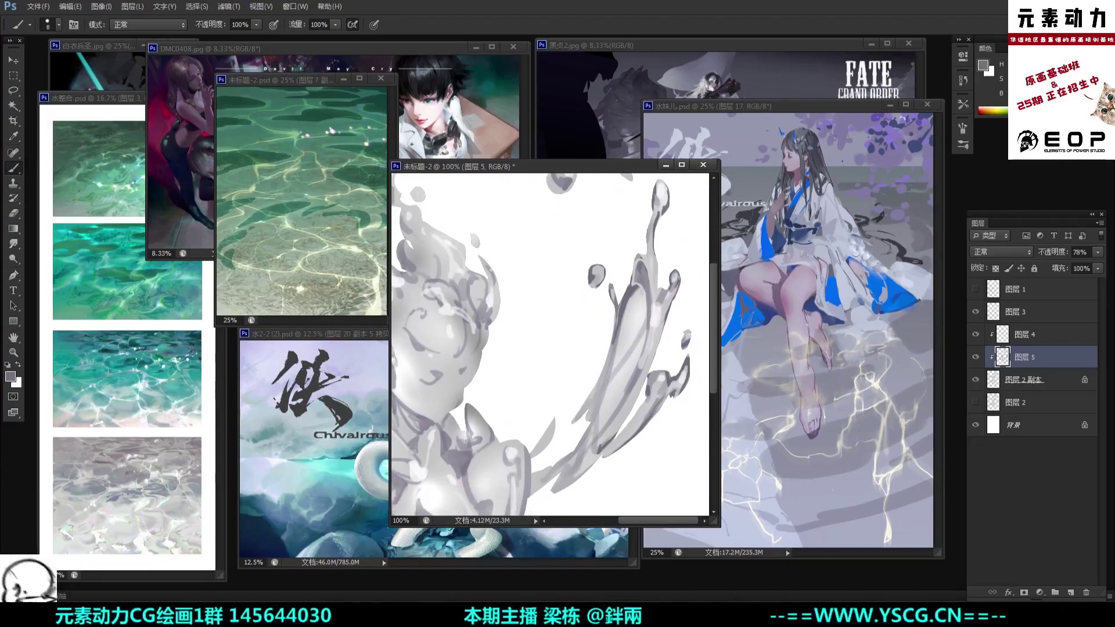
pyautogui.moveTo(655, 258); pyautogui.dragTo(654, 296)
pyautogui.moveTo(663, 237); pyautogui.dragTo(661, 256)
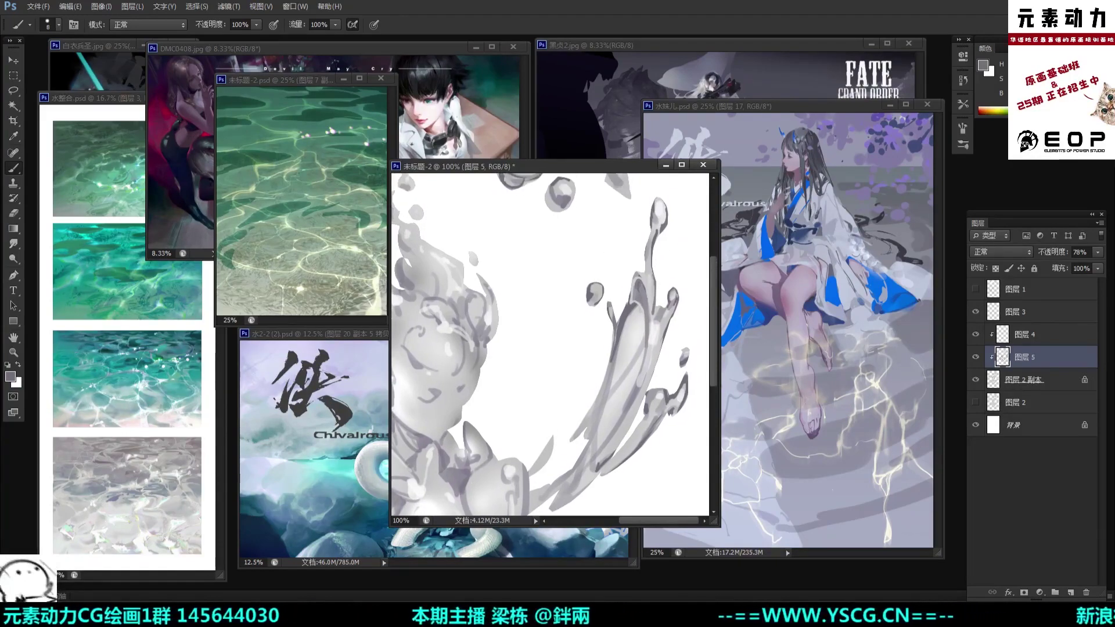
# Step: Examine the reworked splash close up and against the whole figure and surrounding droplets
pyautogui.hotkey('ctrl', '-')
pyautogui.hotkey('ctrl', '+')
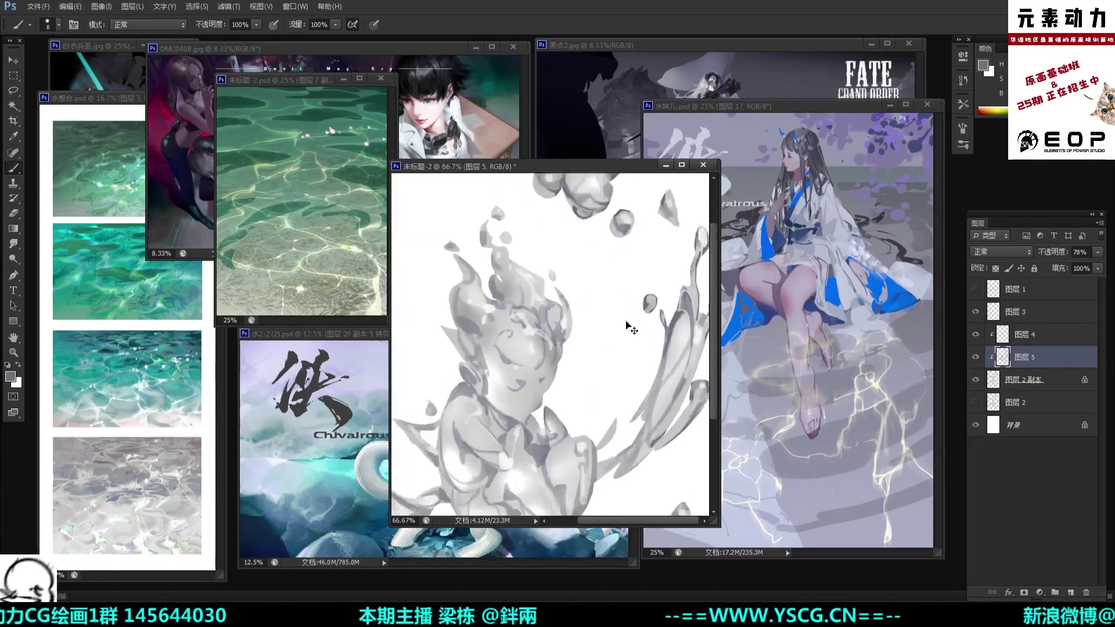
pyautogui.moveTo(629, 326); pyautogui.dragTo(584, 309)
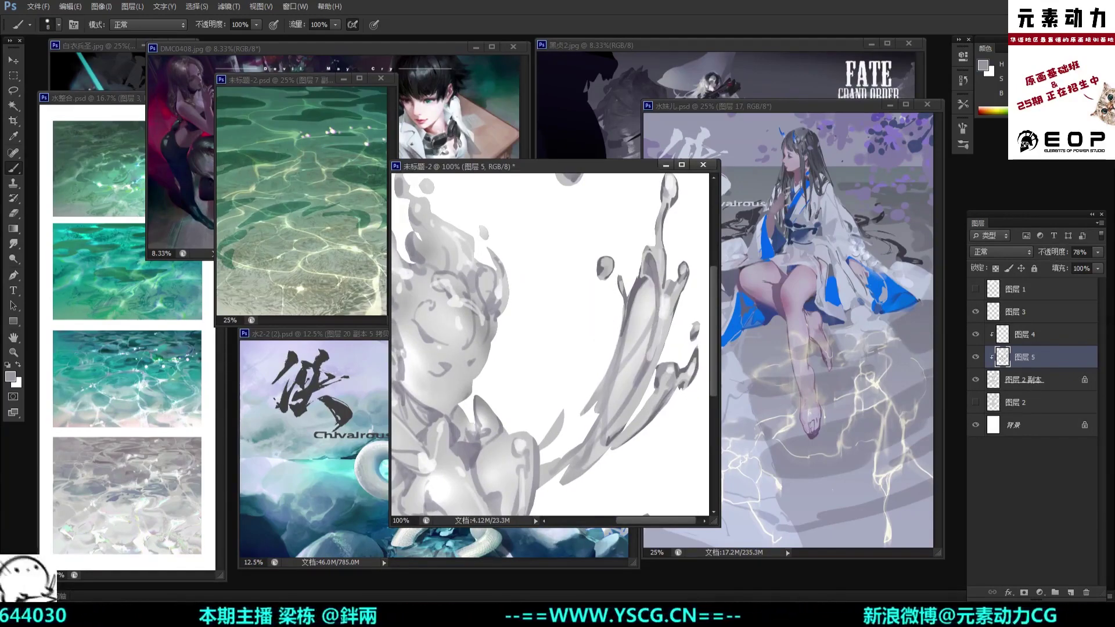
pyautogui.hotkey('ctrl', '-')
pyautogui.hotkey('ctrl', '-')
pyautogui.hotkey('ctrl', '-')
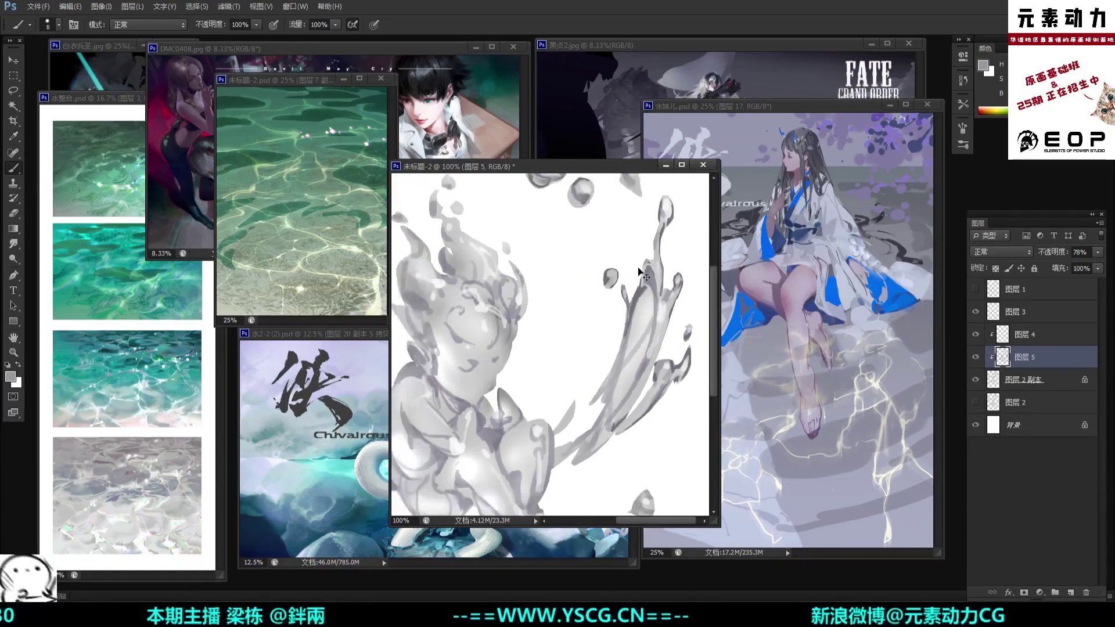
pyautogui.hotkey('ctrl', '+')
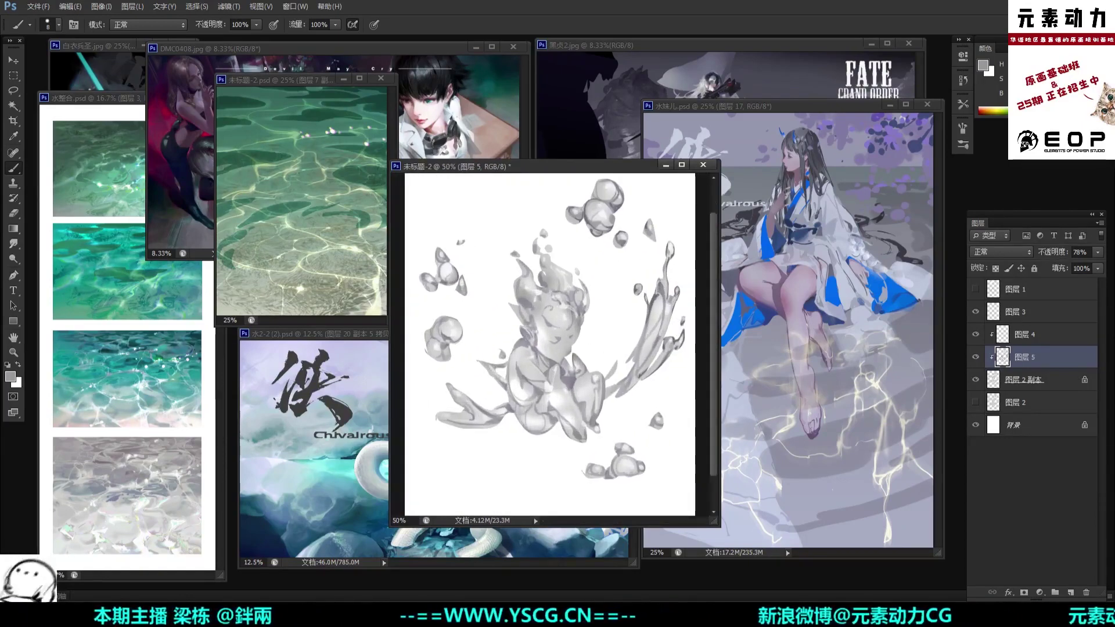
pyautogui.hotkey('ctrl', '-')
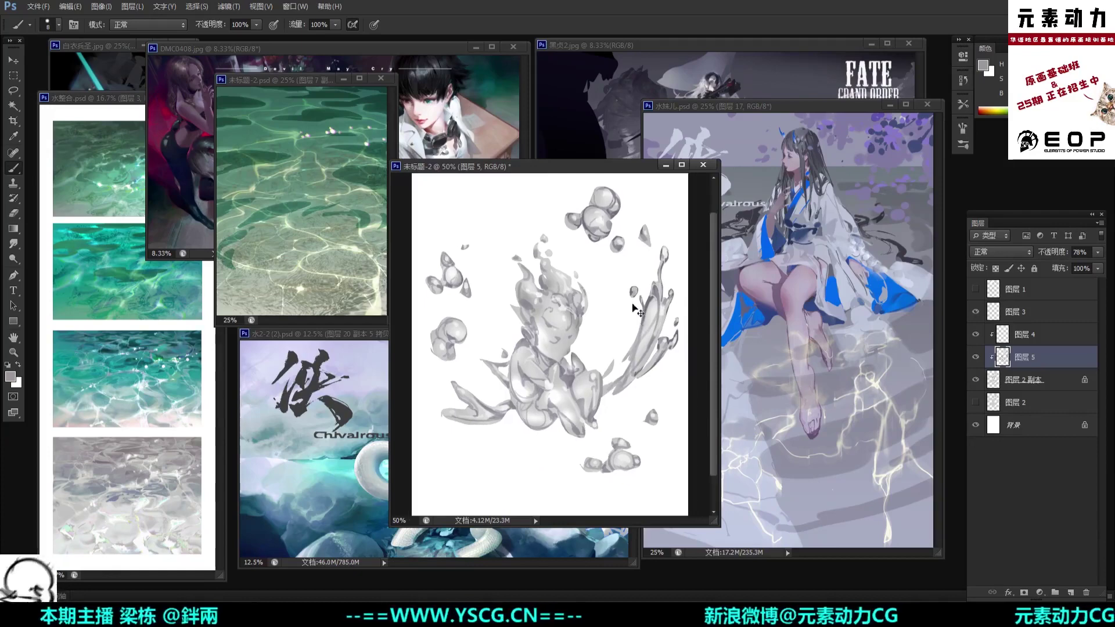
pyautogui.hotkey('ctrl', '+')
pyautogui.scroll(1, 652, 438)
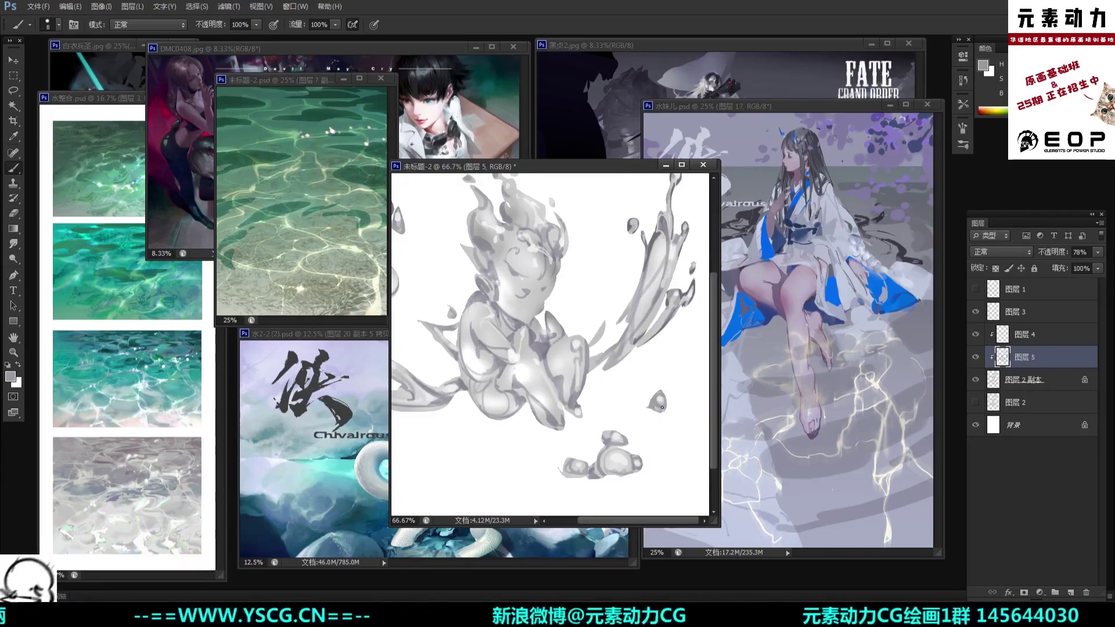
# Step: Unlock the transparent pixels of 图层 2 副本 and reshape the single droplet below the splash into a rounder form with the Eraser
pyautogui.click(1000, 386)
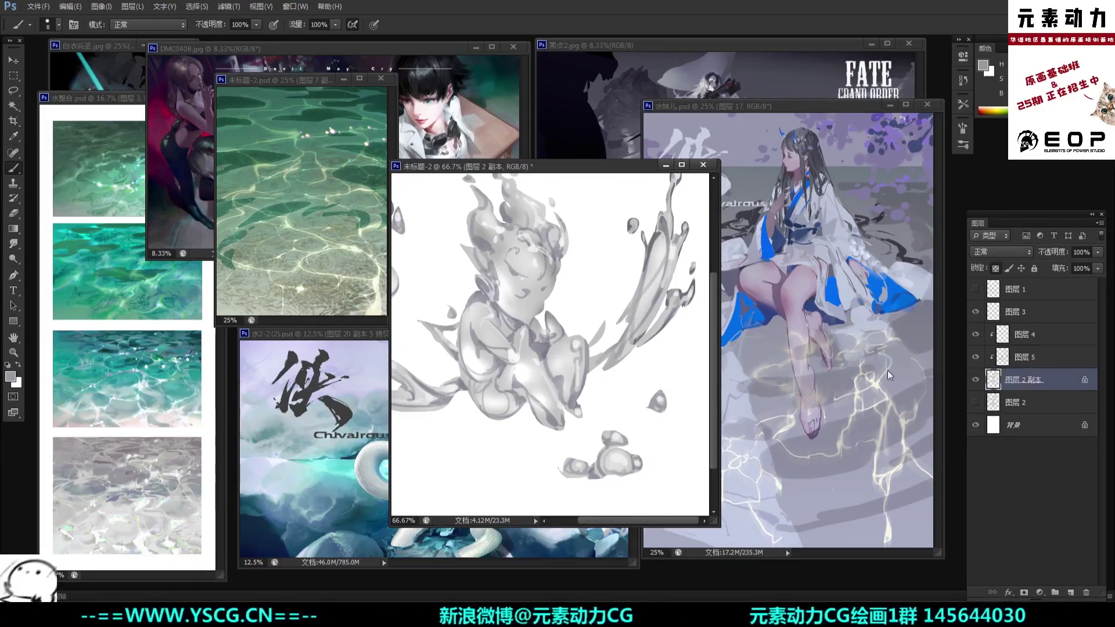
pyautogui.click(995, 269)
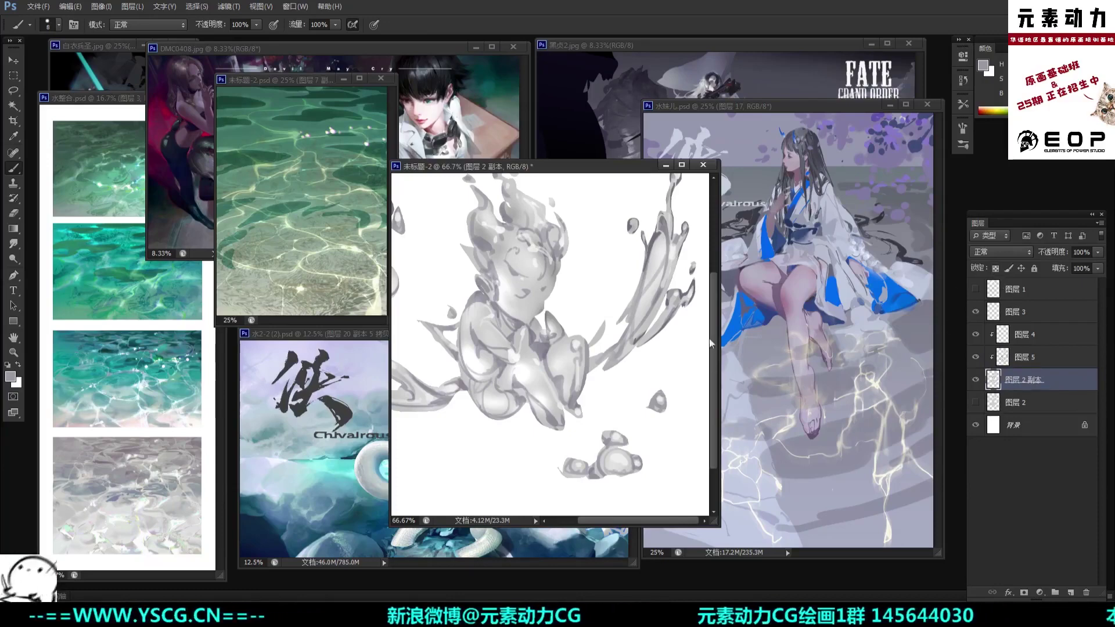
pyautogui.moveTo(646, 172); pyautogui.dragTo(639, 167)
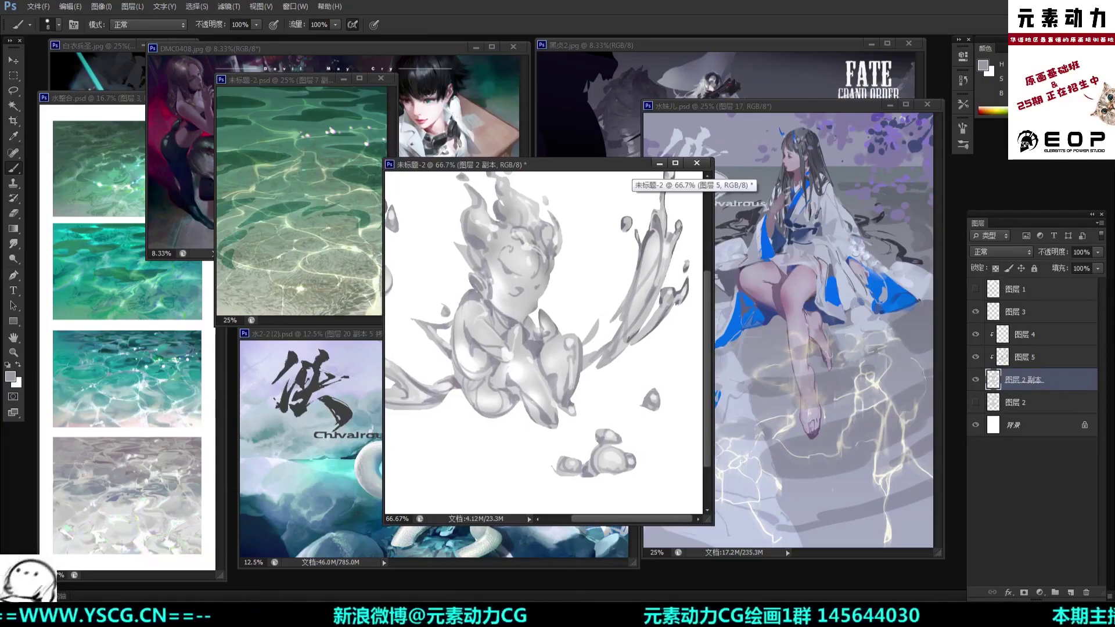
pyautogui.press('e')
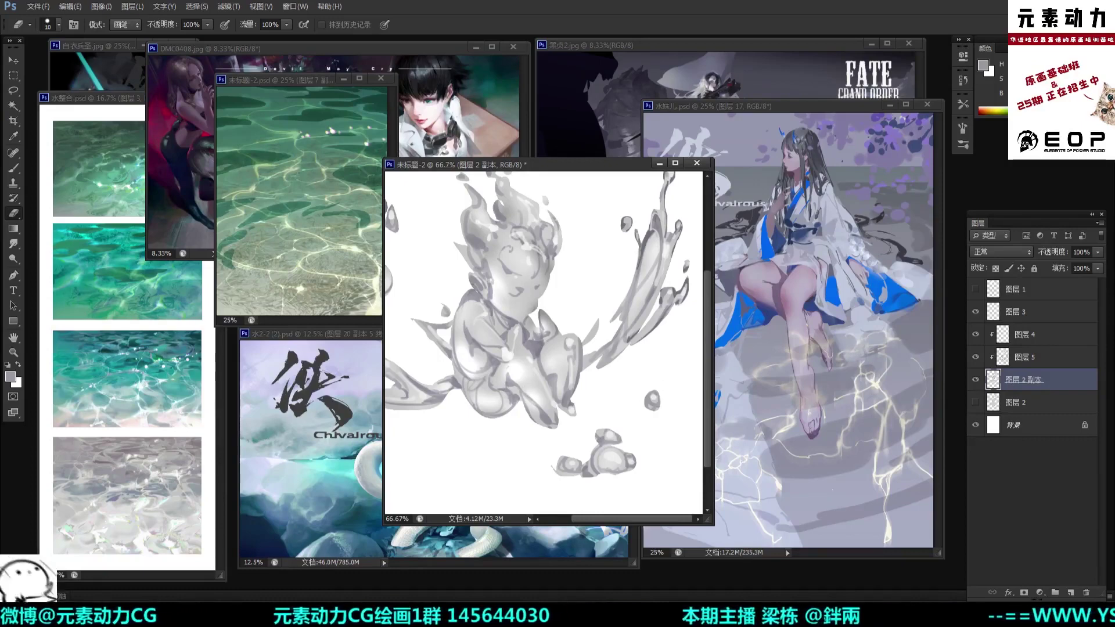
# Step: Clean up the silhouette of the bubble cluster below the figure on 图层 2 副本 with a 7-pixel Eraser, then return to the Brush
pyautogui.scroll(-2, 633, 384)
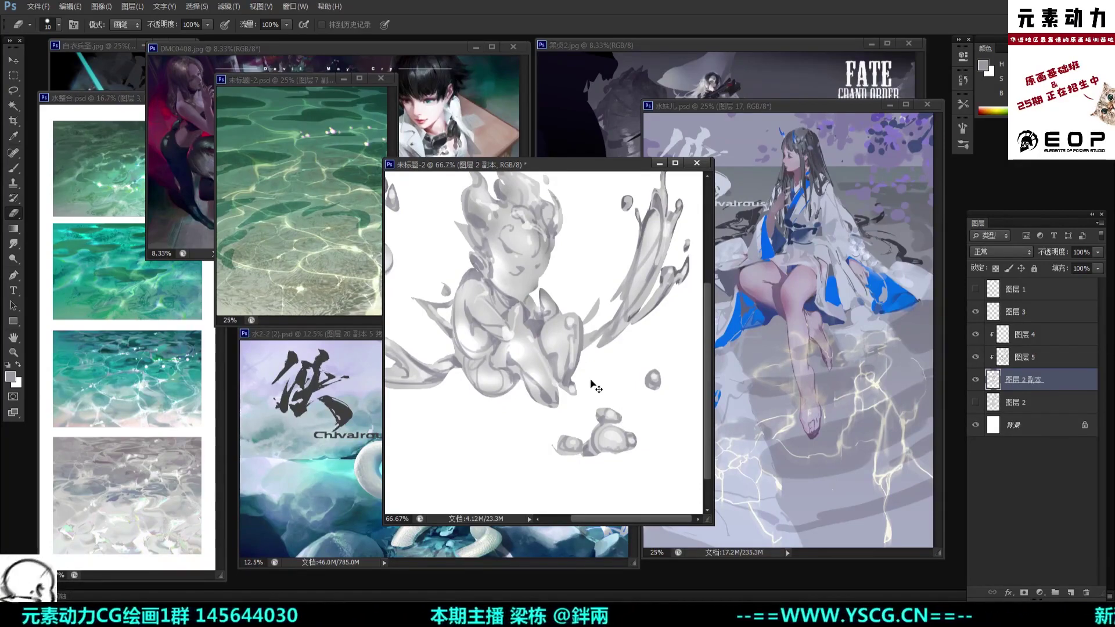
pyautogui.scroll(-1, 592, 386)
pyautogui.scroll(2, 565, 374)
pyautogui.moveTo(665, 422); pyautogui.dragTo(609, 384)
pyautogui.press('[')
pyautogui.press('[')
pyautogui.press('[')
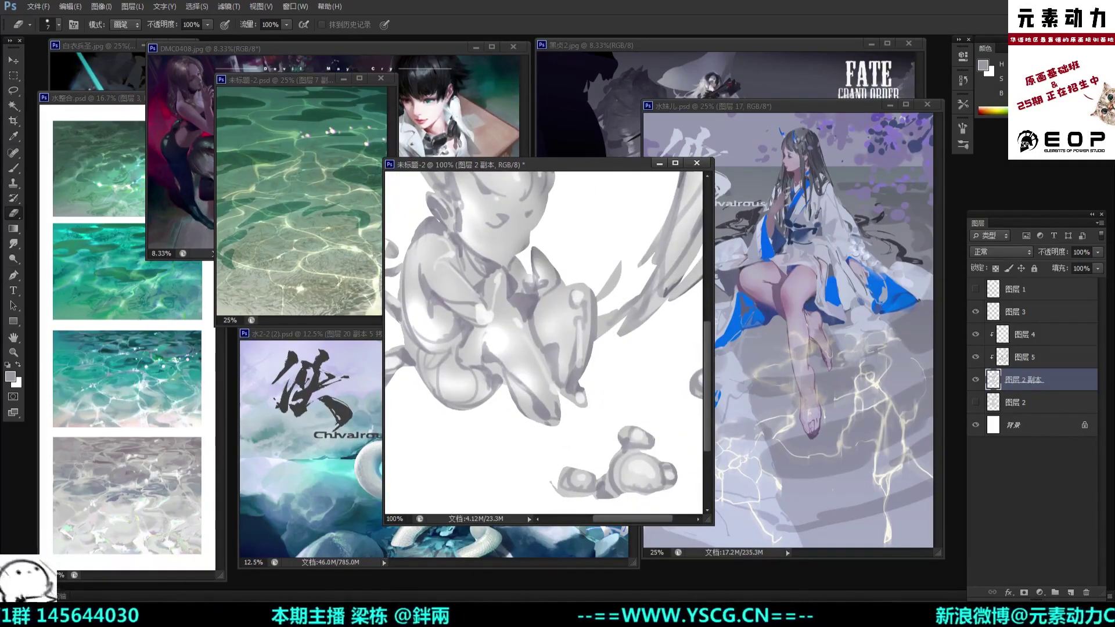
pyautogui.hotkey('ctrl', '-')
pyautogui.press('b')
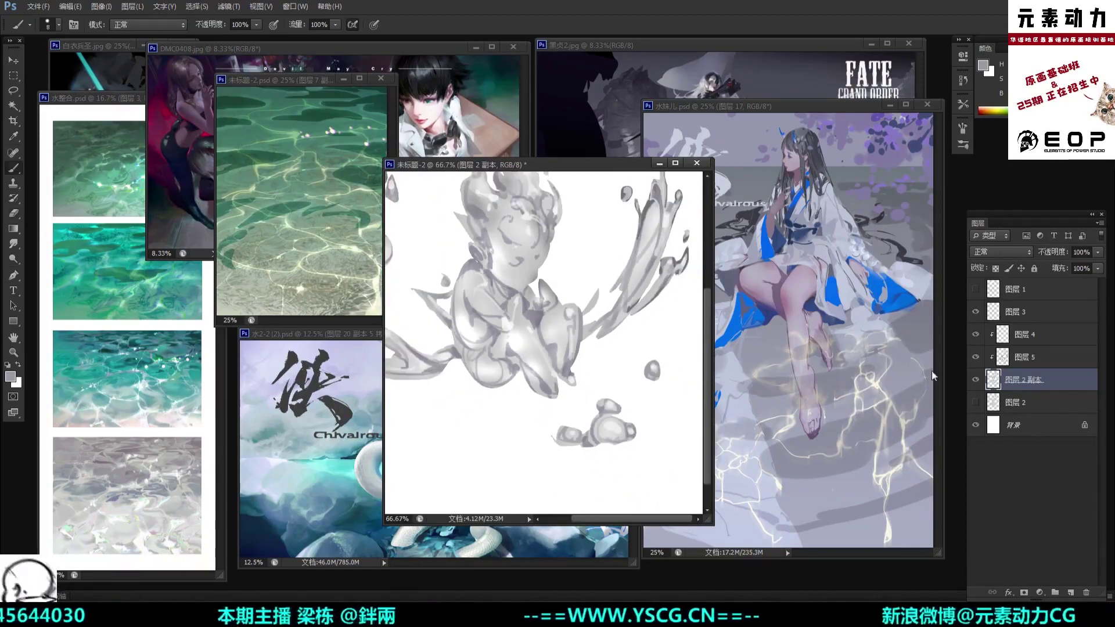
# Step: Make 图层 5 active for the bubble cluster, enlarge the Brush to 20 pixels and check its Transfer settings
pyautogui.hotkey('alt', ']')
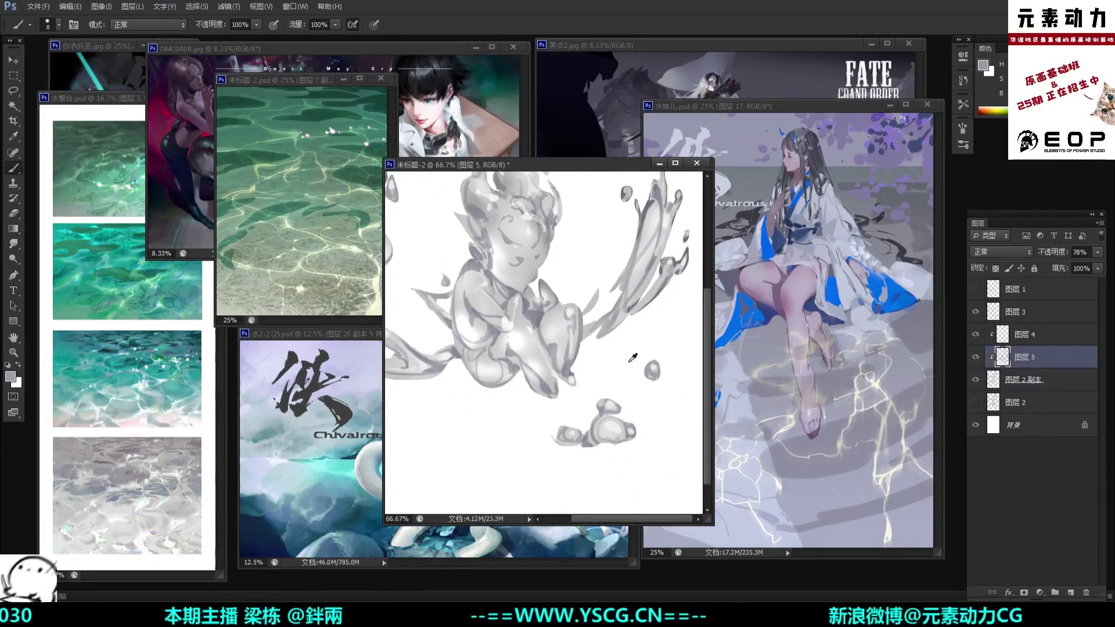
pyautogui.hotkey('ctrl', '+')
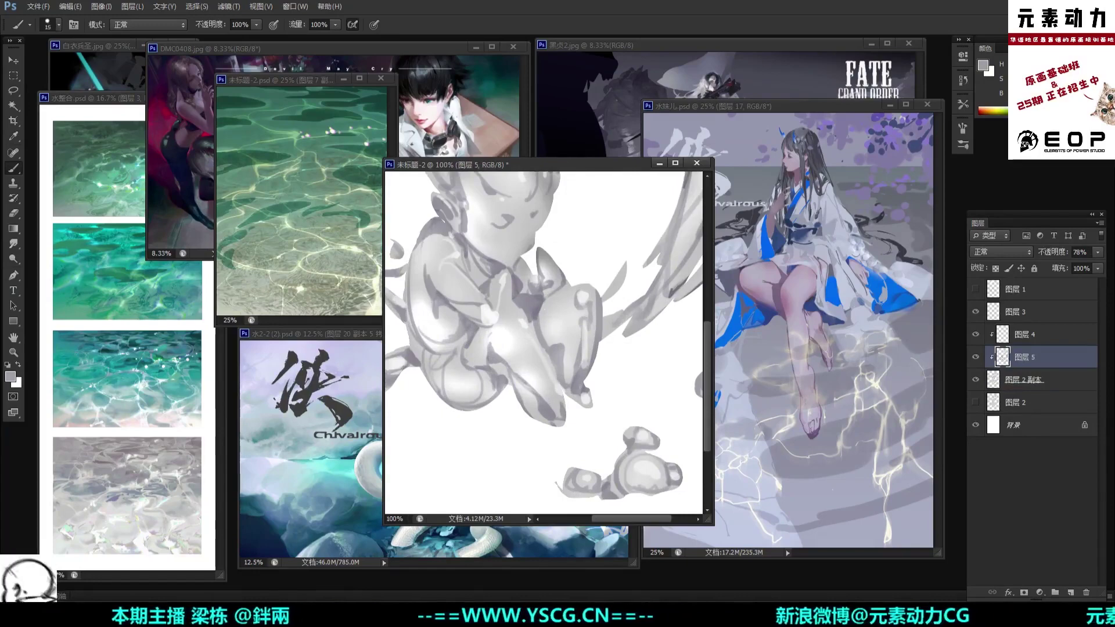
pyautogui.press(']')
pyautogui.press(']')
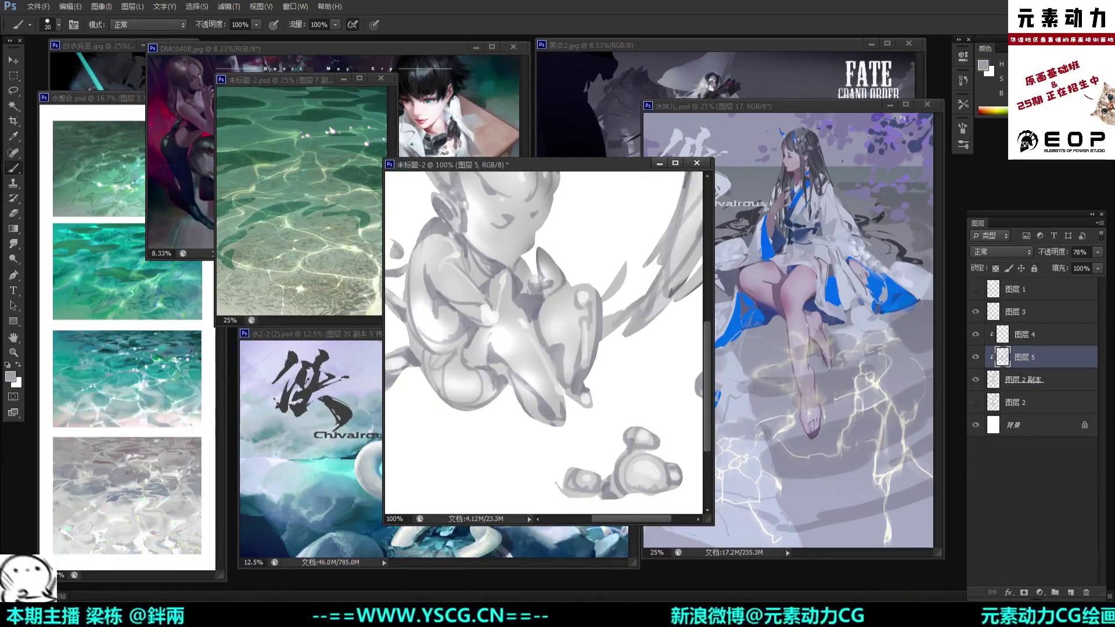
pyautogui.press('F5')
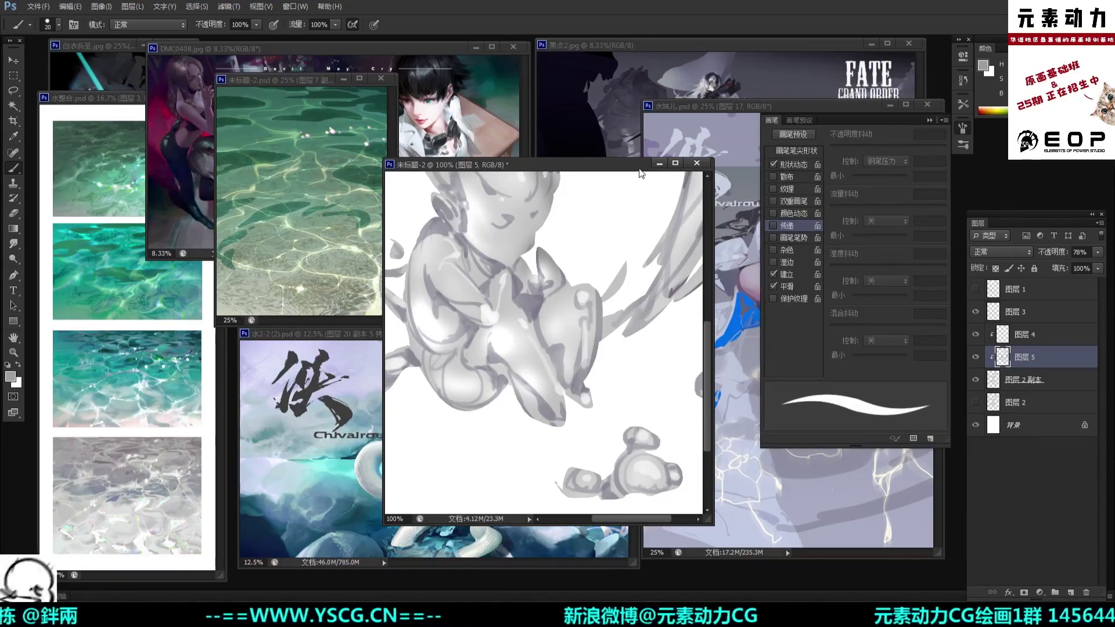
pyautogui.click(929, 120)
pyautogui.moveTo(636, 382); pyautogui.dragTo(599, 355)
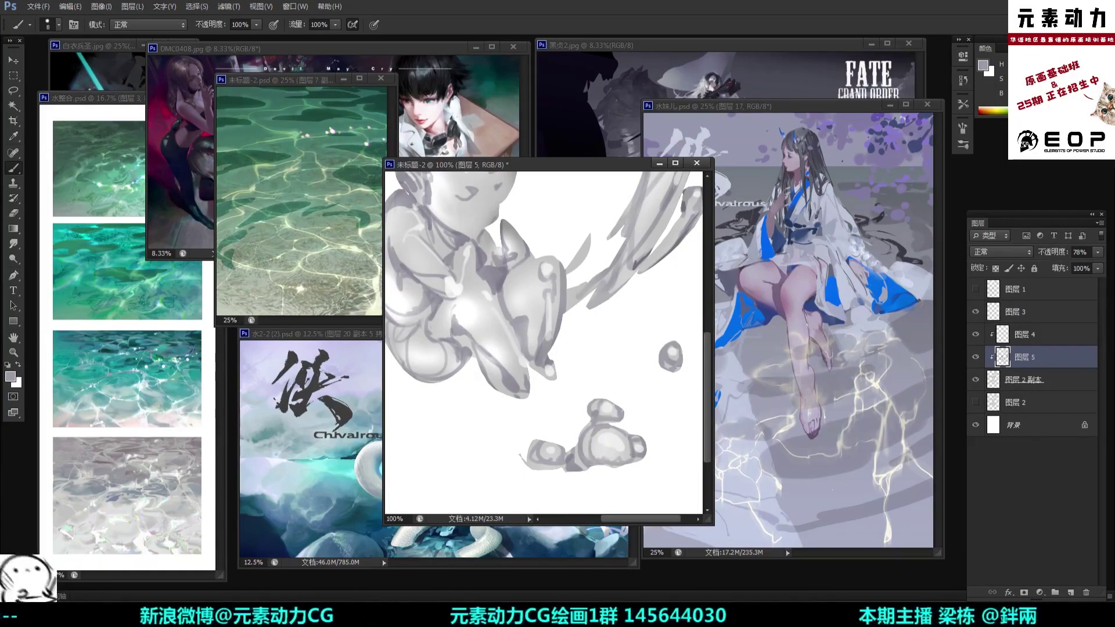
# Step: Blend light and dark grey shading across the large bubble and its small right-hand neighbour on 图层 5 with sampled greys
pyautogui.keyDown('alt'); pyautogui.click(610, 455); pyautogui.keyUp('alt')
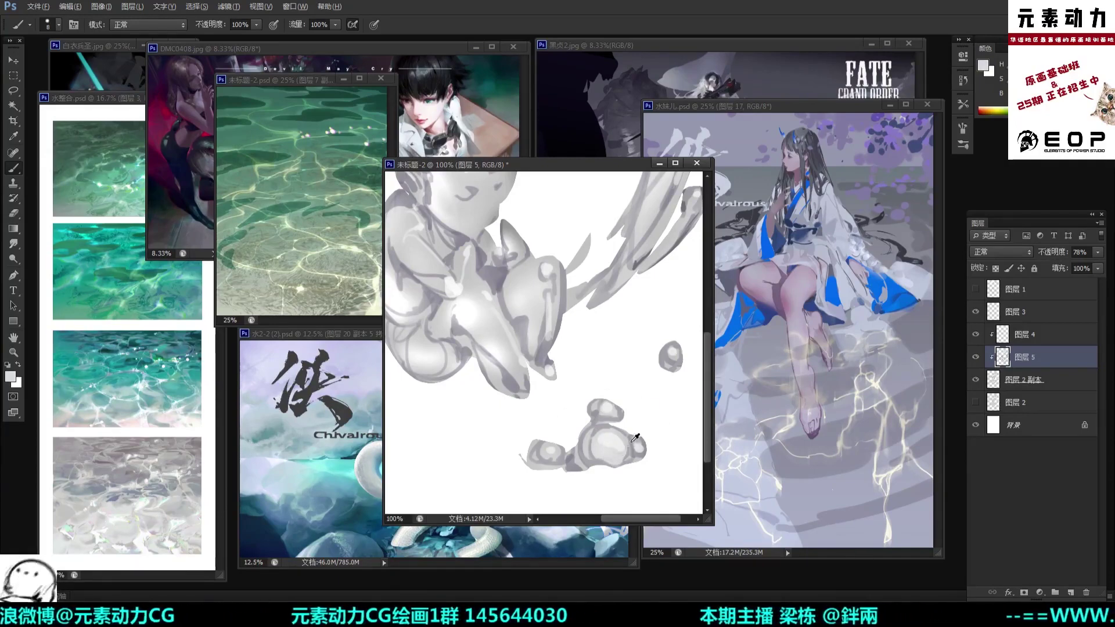
pyautogui.keyDown('alt'); pyautogui.click(631, 440); pyautogui.keyUp('alt')
pyautogui.moveTo(627, 445); pyautogui.dragTo(617, 454)
pyautogui.keyDown('alt'); pyautogui.click(631, 444); pyautogui.keyUp('alt')
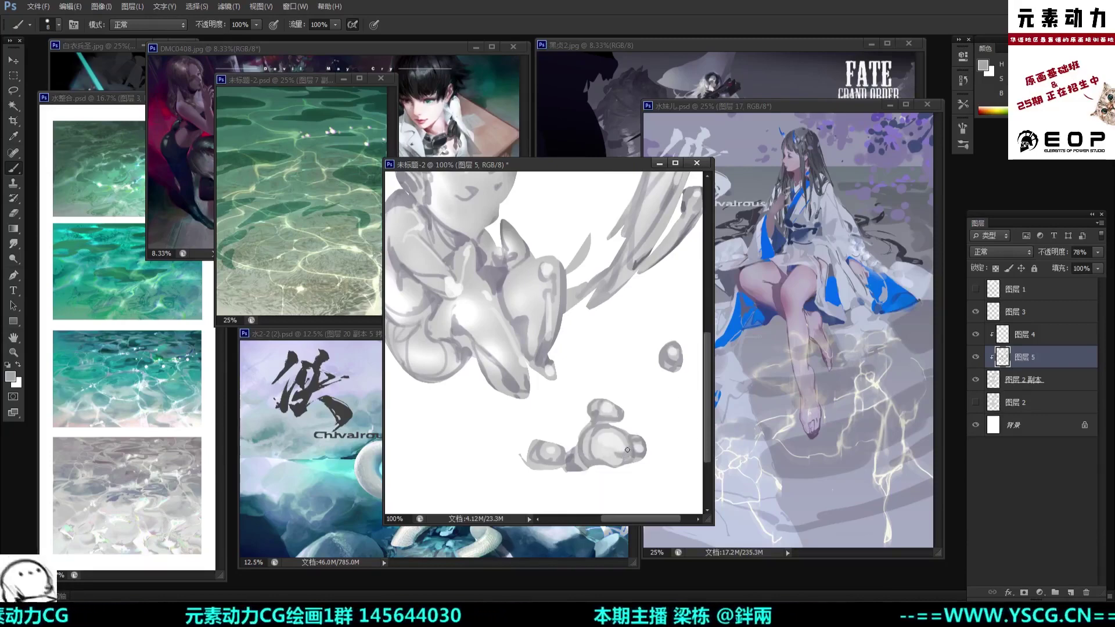
pyautogui.keyDown('alt'); pyautogui.click(625, 437); pyautogui.keyUp('alt')
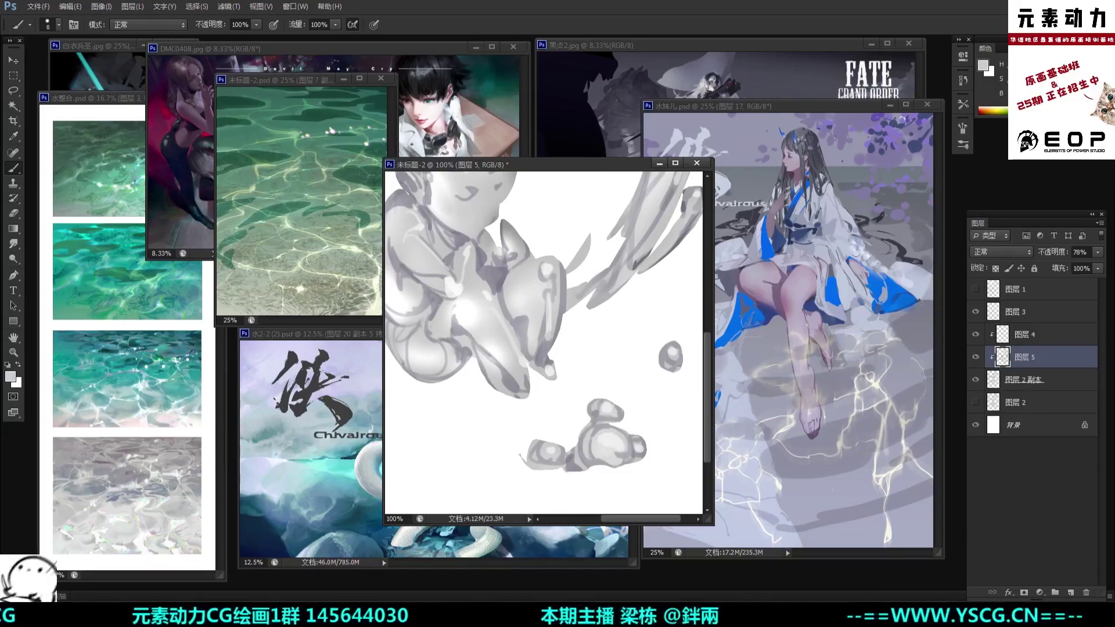
pyautogui.keyDown('alt'); pyautogui.click(632, 443); pyautogui.keyUp('alt')
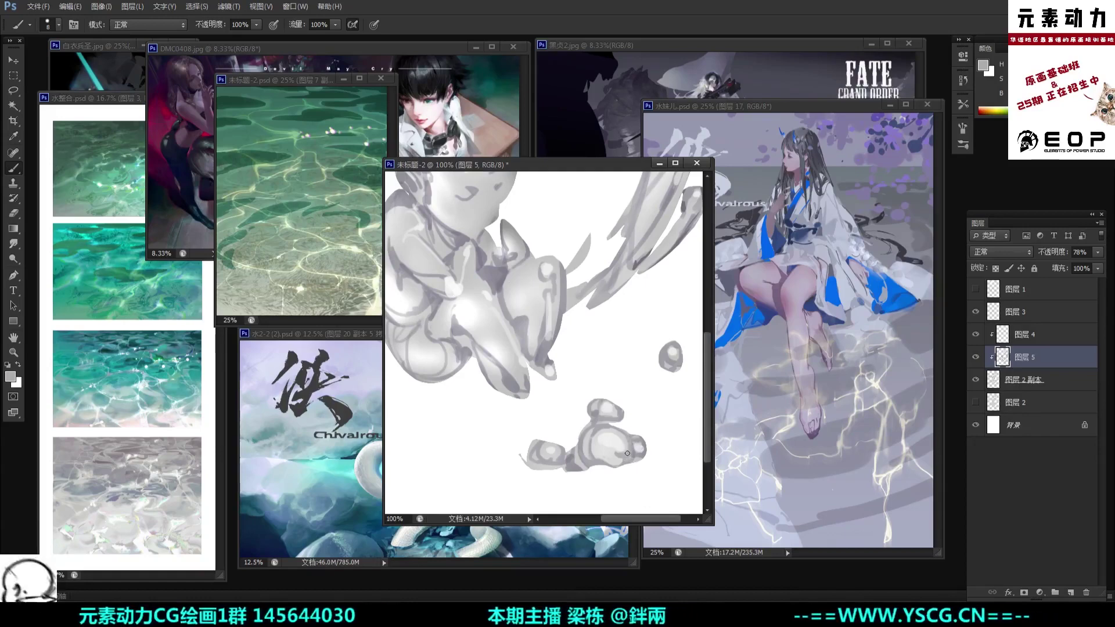
pyautogui.keyDown('alt'); pyautogui.click(641, 443); pyautogui.keyUp('alt')
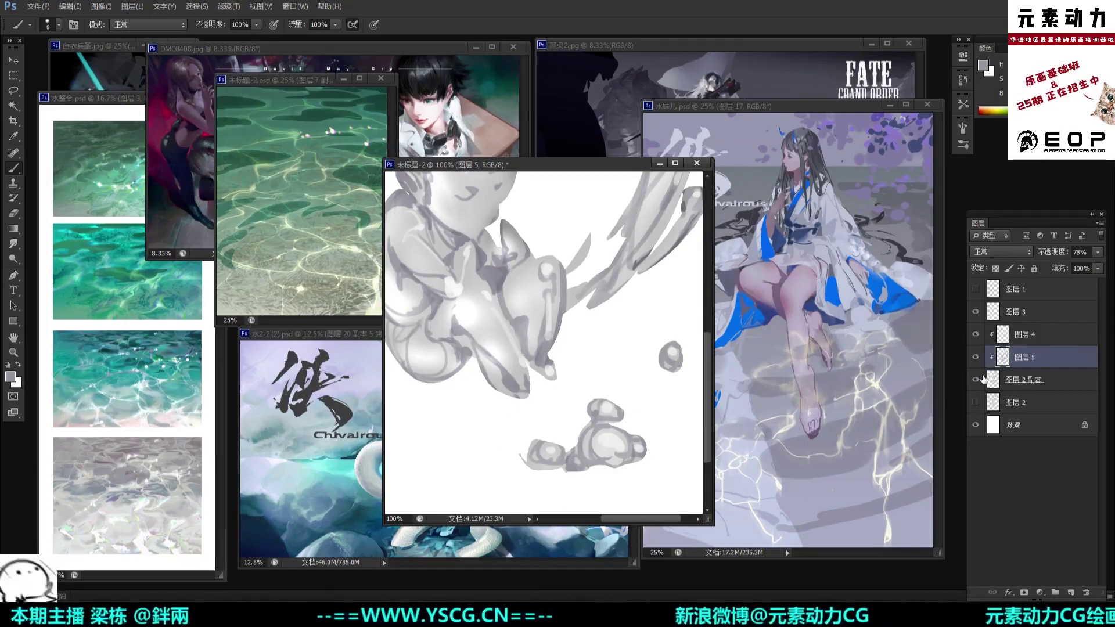
# Step: Return to 图层 2 副本 and give the Eraser the 12-pixel round tip with pen-pressure opacity and flow
pyautogui.click(1023, 380)
pyautogui.scroll(1, 593, 380)
pyautogui.moveTo(590, 381); pyautogui.dragTo(549, 301)
pyautogui.press('e')
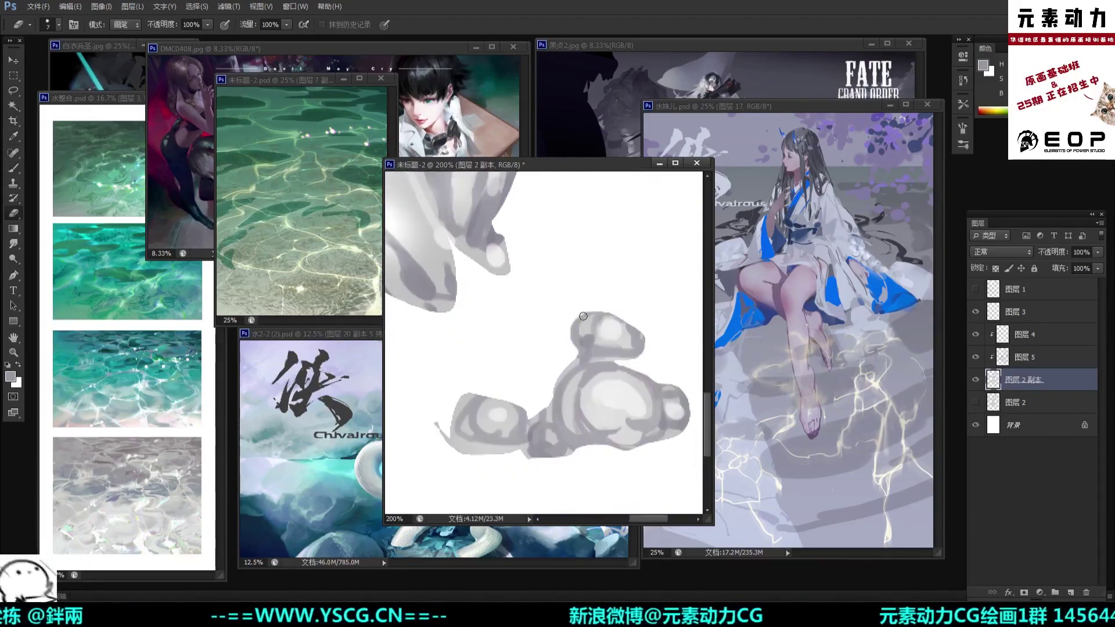
pyautogui.rightClick(584, 317)
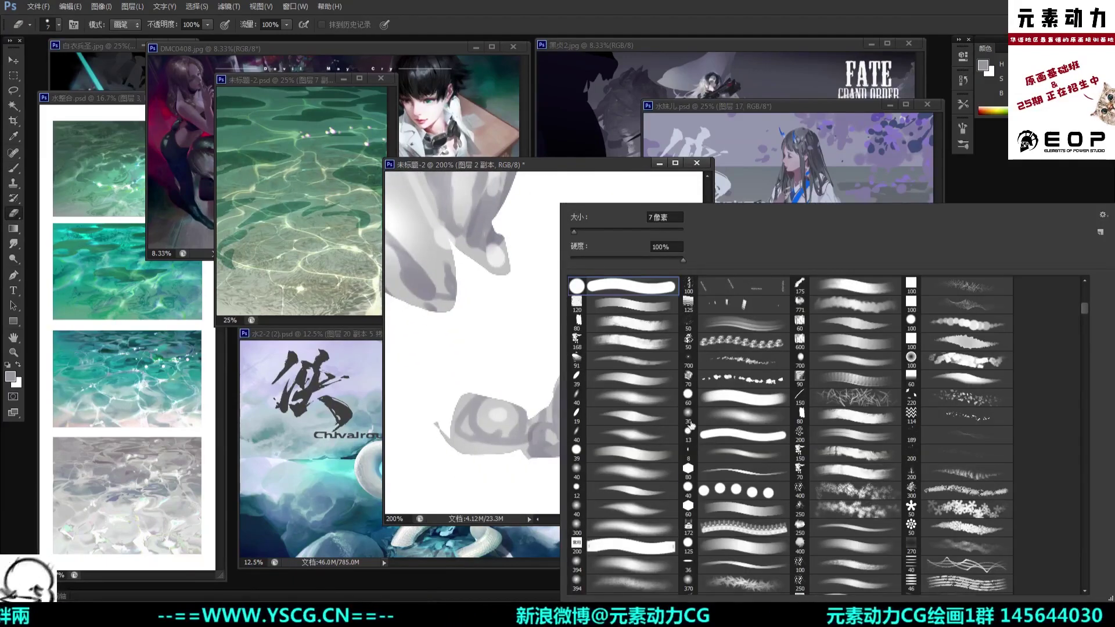
pyautogui.scroll(1, 1086, 314)
pyautogui.moveTo(1085, 314)
pyautogui.mouseDown()
pyautogui.moveTo(1085, 288)
pyautogui.moveTo(1086, 316)
pyautogui.mouseUp()
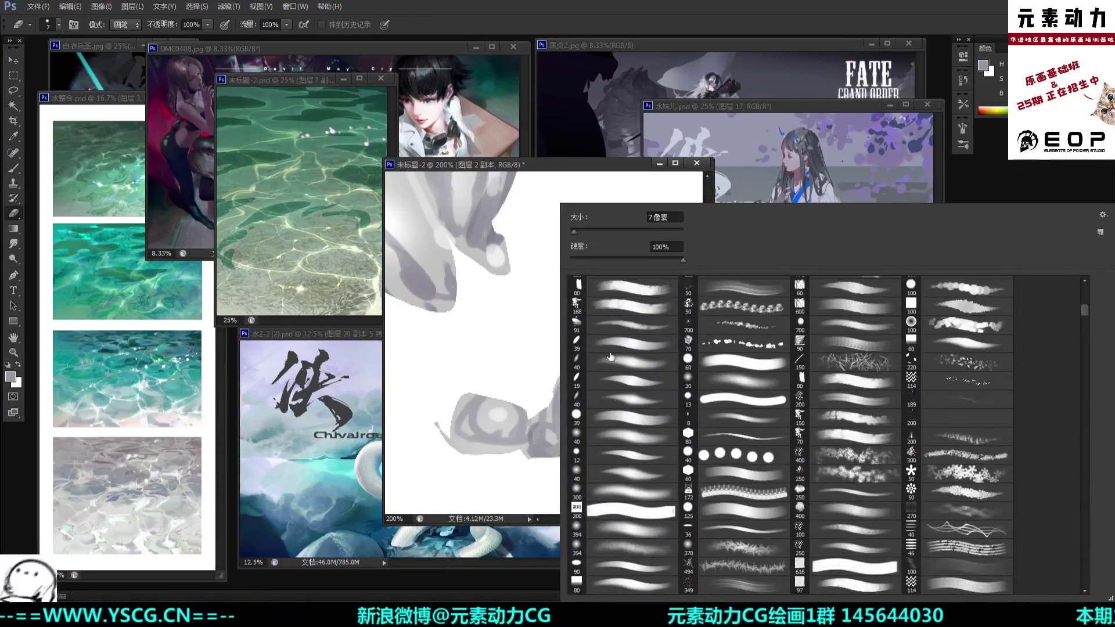
pyautogui.click(641, 458)
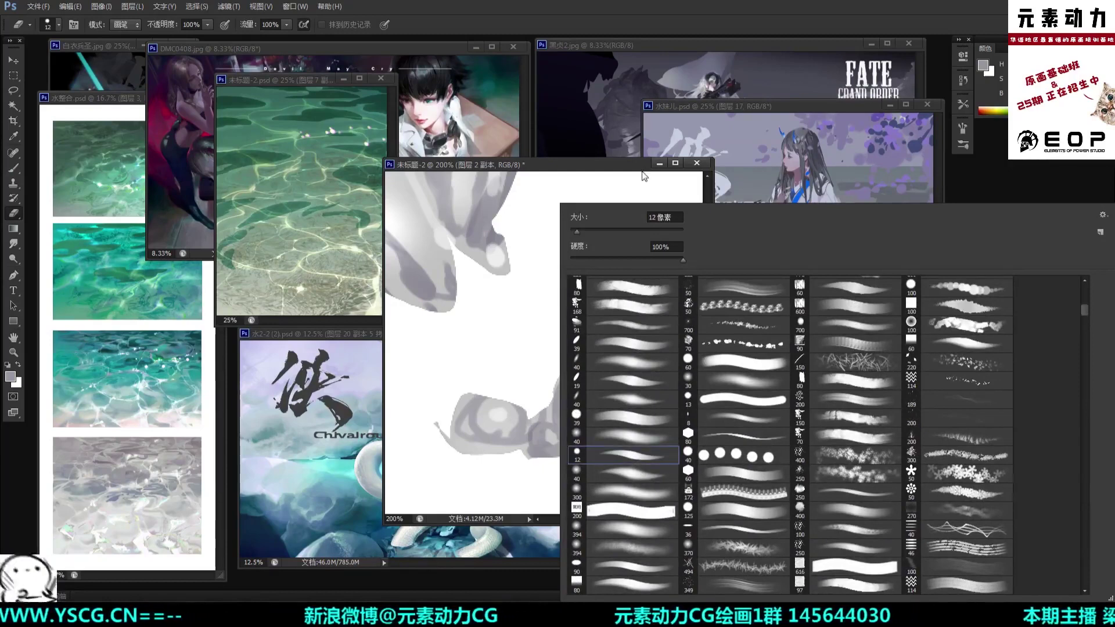
pyautogui.moveTo(640, 168); pyautogui.dragTo(638, 165)
pyautogui.press('F5')
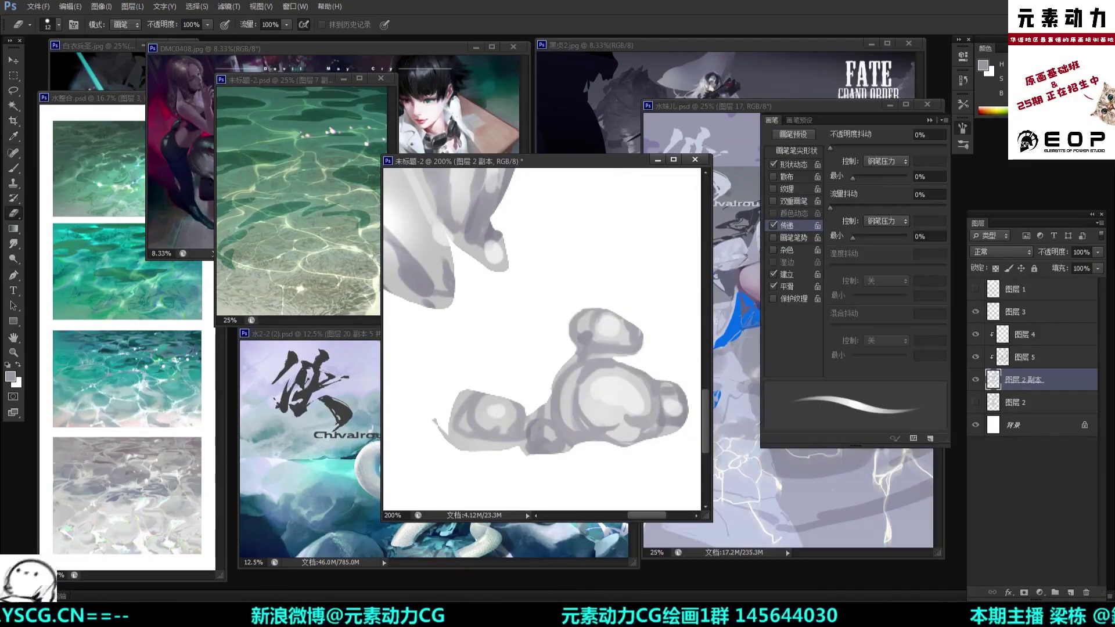
pyautogui.click(929, 120)
# Step: Erase the notch between the lower bubbles and the stray tail of the leftmost bubble on 图层 2 副本
pyautogui.moveTo(533, 416)
pyautogui.mouseDown()
pyautogui.moveTo(544, 417)
pyautogui.moveTo(545, 403)
pyautogui.mouseUp()
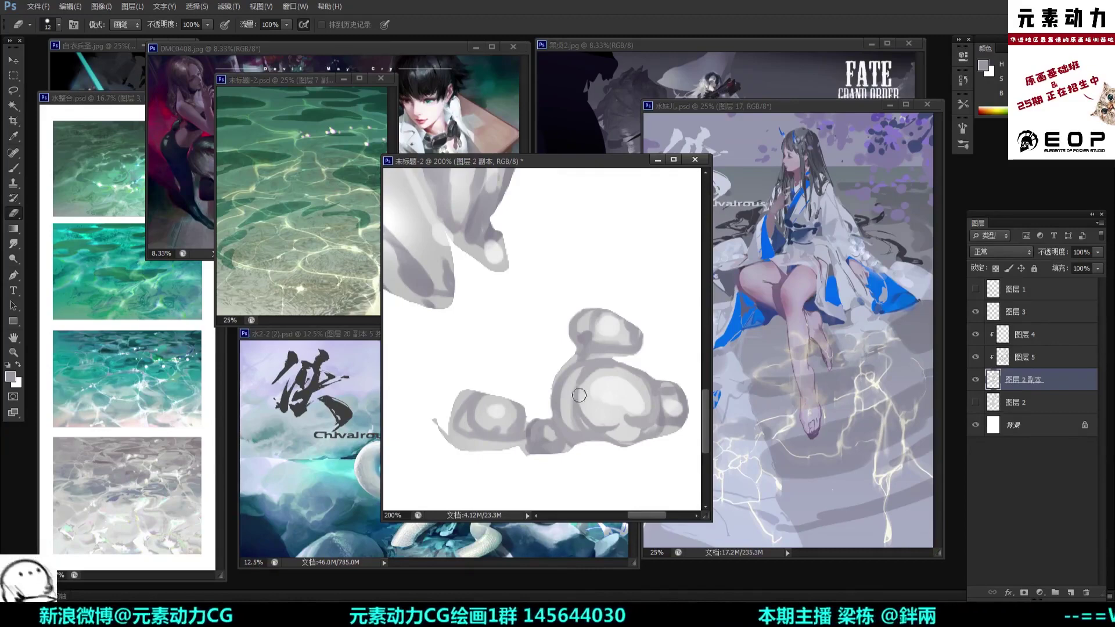
pyautogui.keyDown('ctrl'); pyautogui.click(558, 405); pyautogui.keyUp('ctrl')
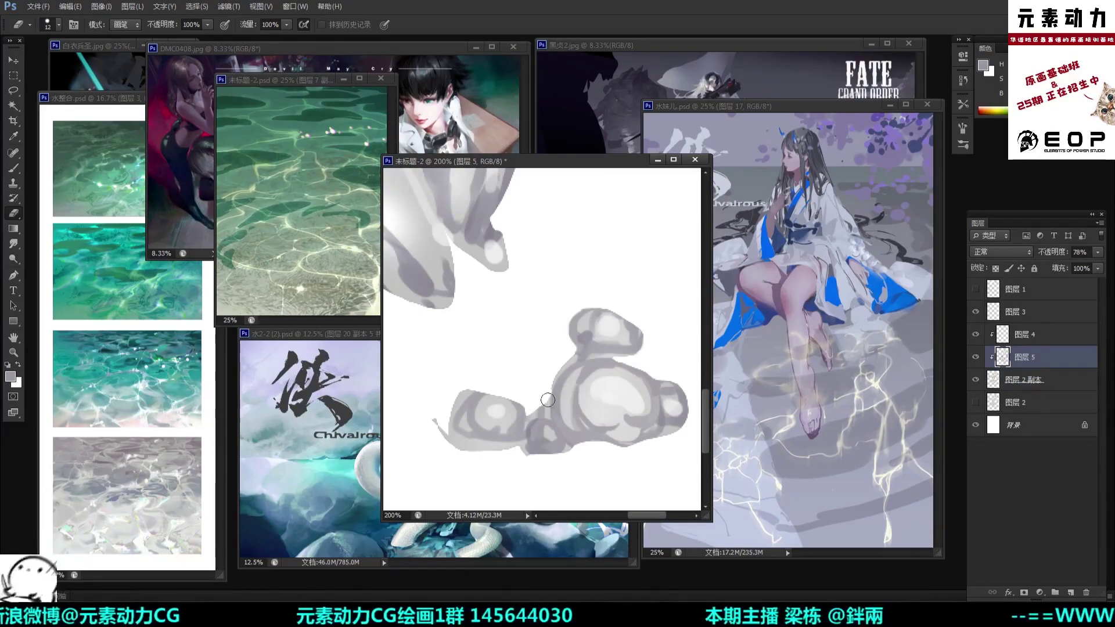
pyautogui.click(1022, 380)
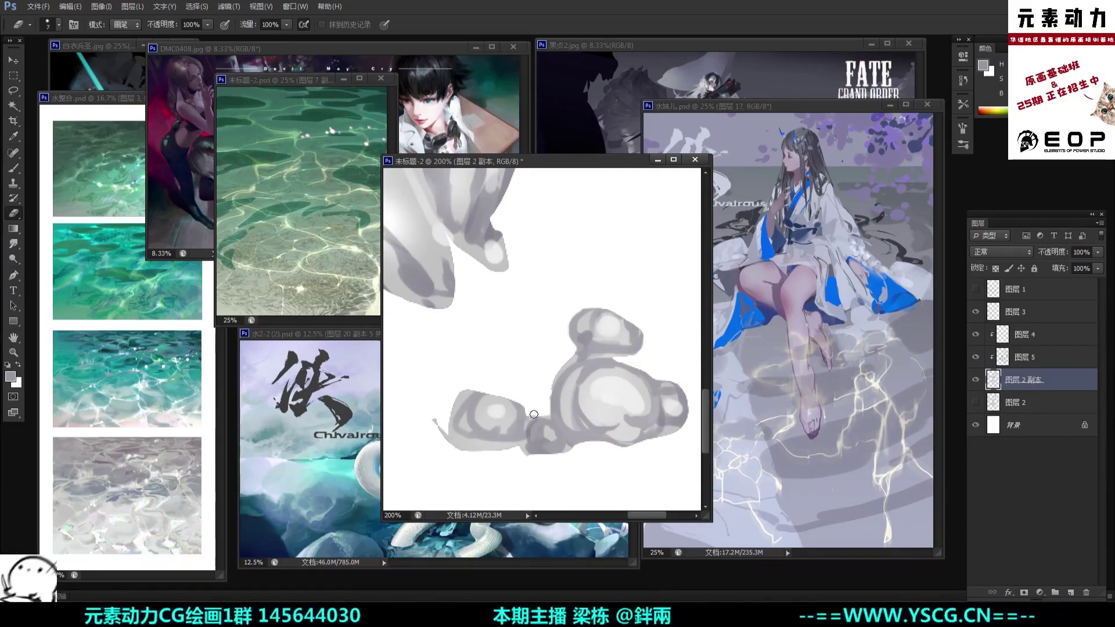
pyautogui.moveTo(534, 414); pyautogui.dragTo(542, 412)
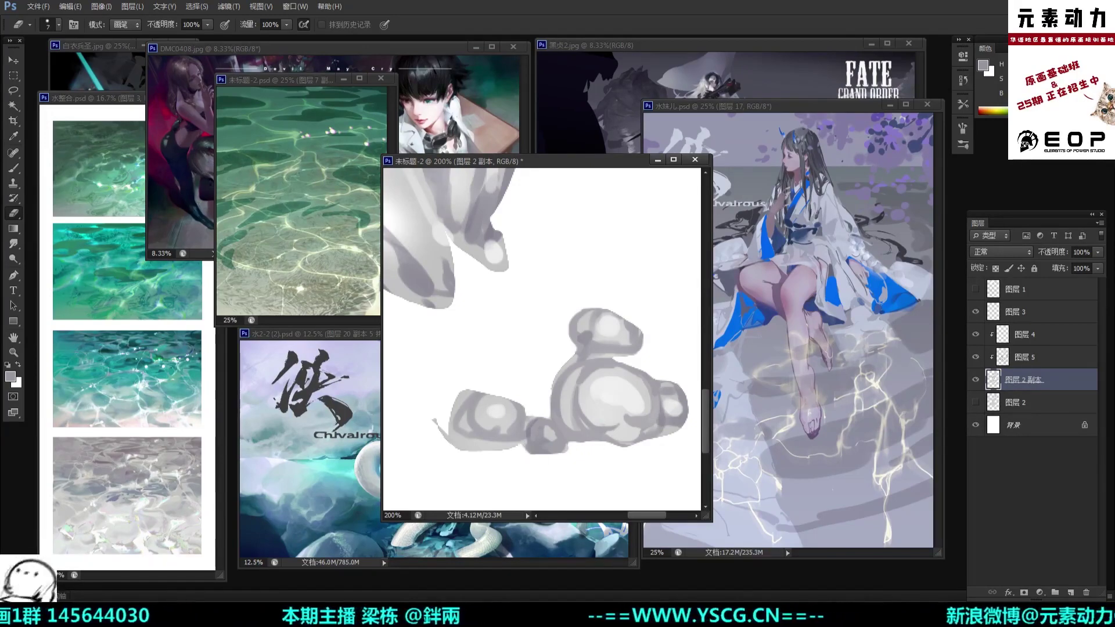
pyautogui.moveTo(438, 428); pyautogui.dragTo(465, 457)
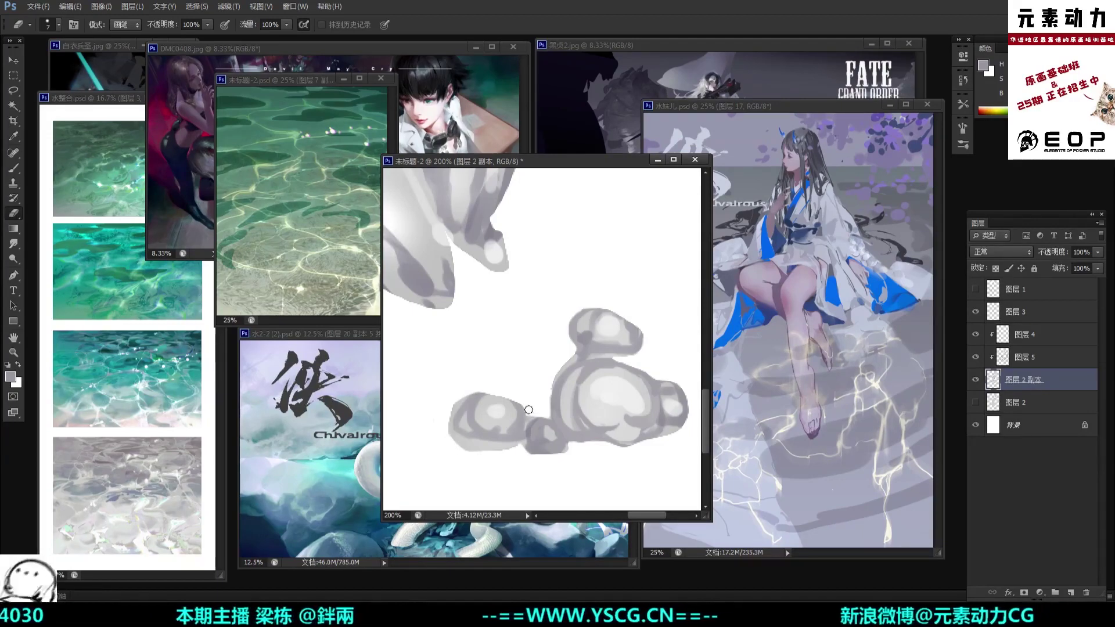
# Step: Round off the upper bubble's lower right edge with the Eraser and check the cluster against the whole figure
pyautogui.hotkey('ctrl', '-')
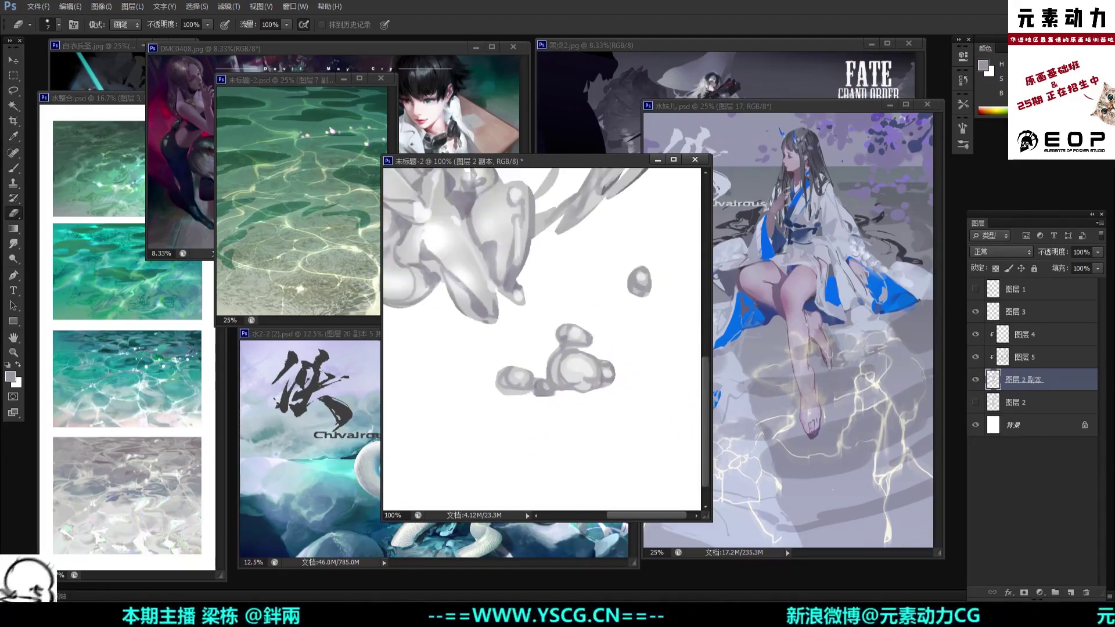
pyautogui.hotkey('ctrl', '+')
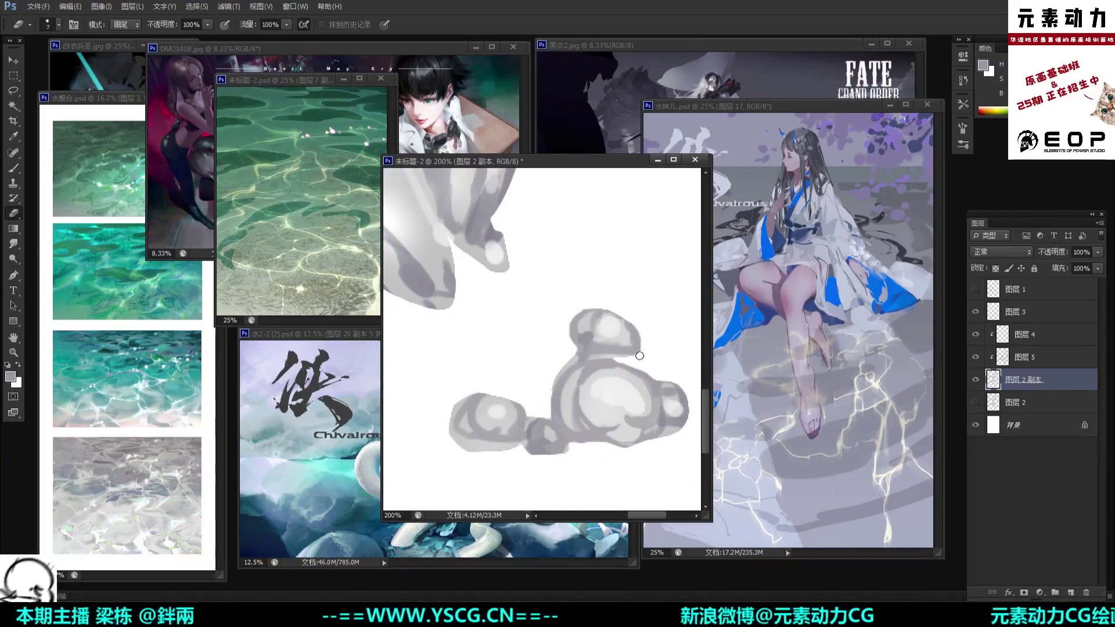
pyautogui.hotkey('ctrl', '-')
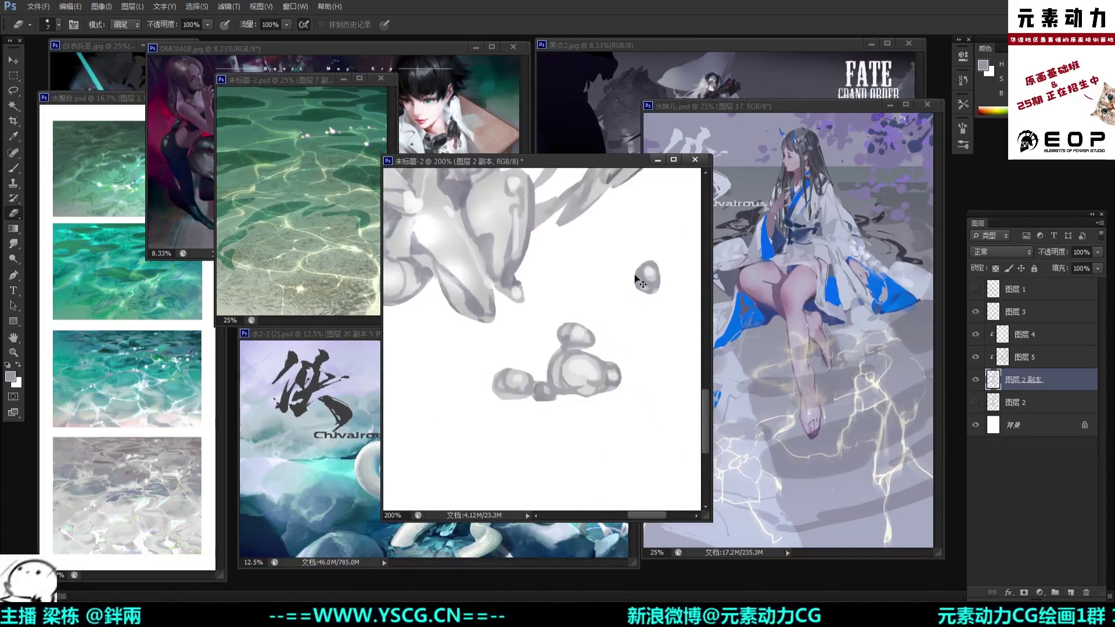
pyautogui.hotkey('ctrl', '-')
pyautogui.hotkey('ctrl', '+')
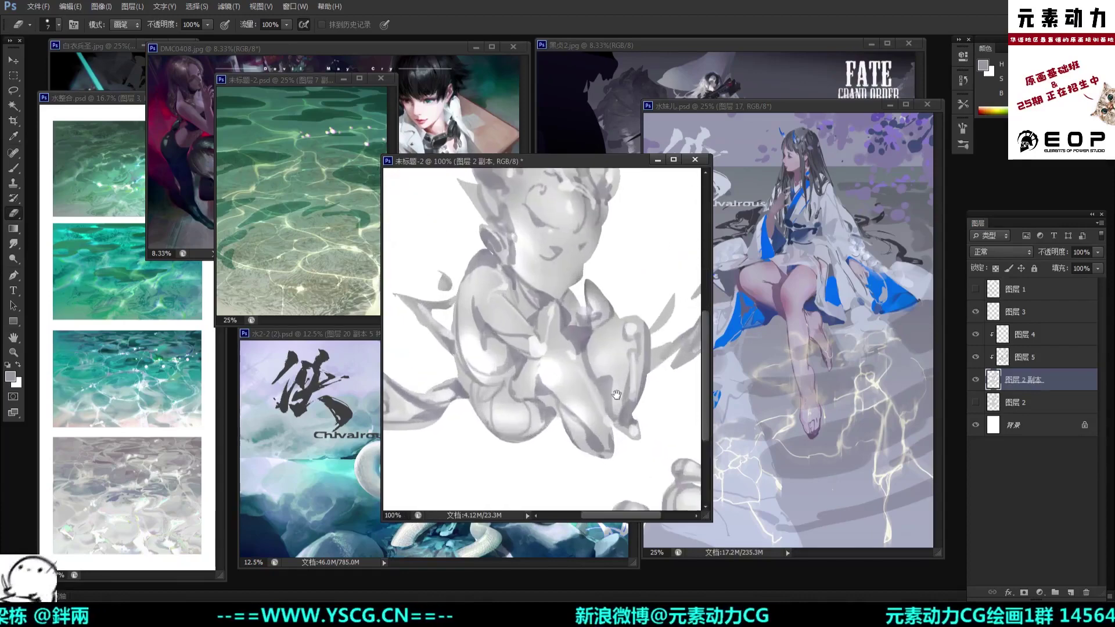
pyautogui.moveTo(665, 424); pyautogui.dragTo(603, 366)
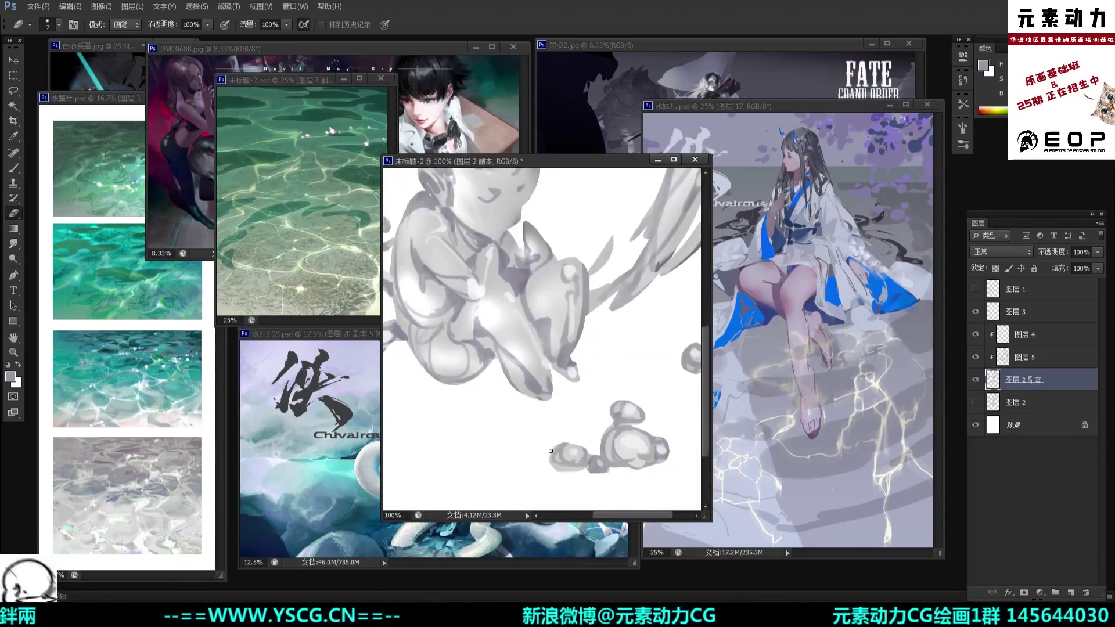
pyautogui.hotkey('ctrl', '-')
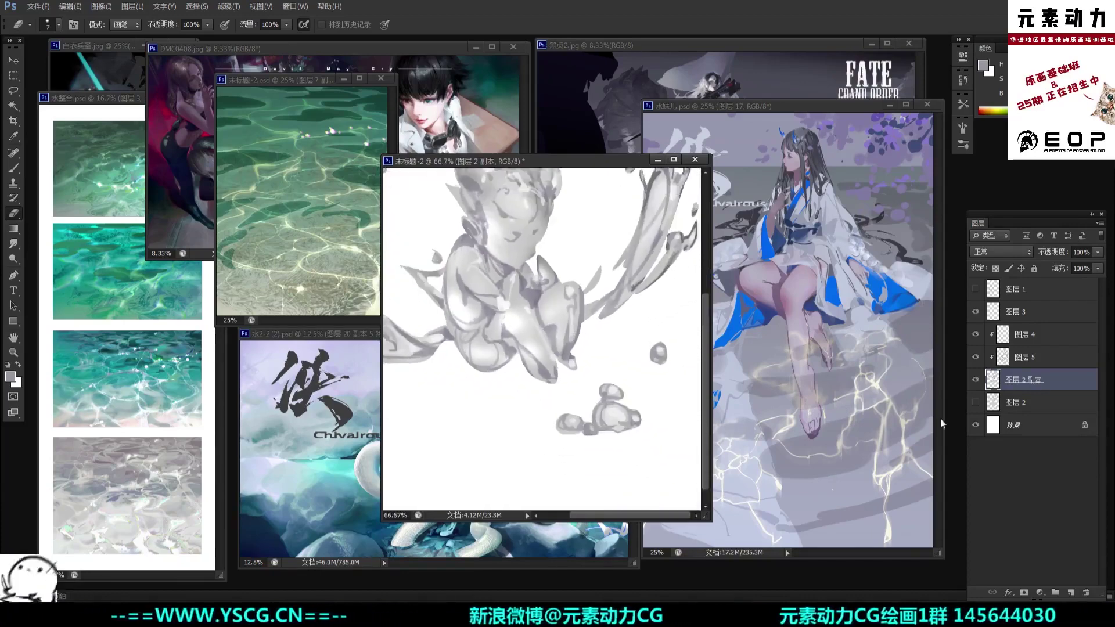
pyautogui.hotkey('ctrl', '+')
# Step: Refine the bubble cluster's grey shading on 图层 5 with a 20-pixel Brush and greys sampled from the bubbles
pyautogui.click(1021, 364)
pyautogui.press('b')
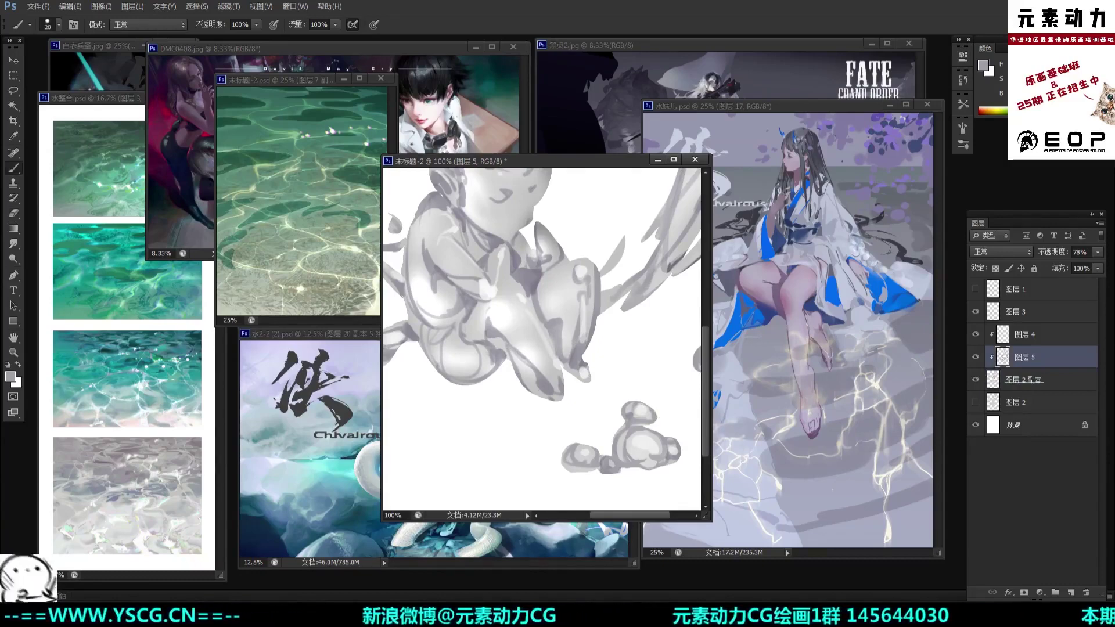
pyautogui.press(']')
pyautogui.press(']')
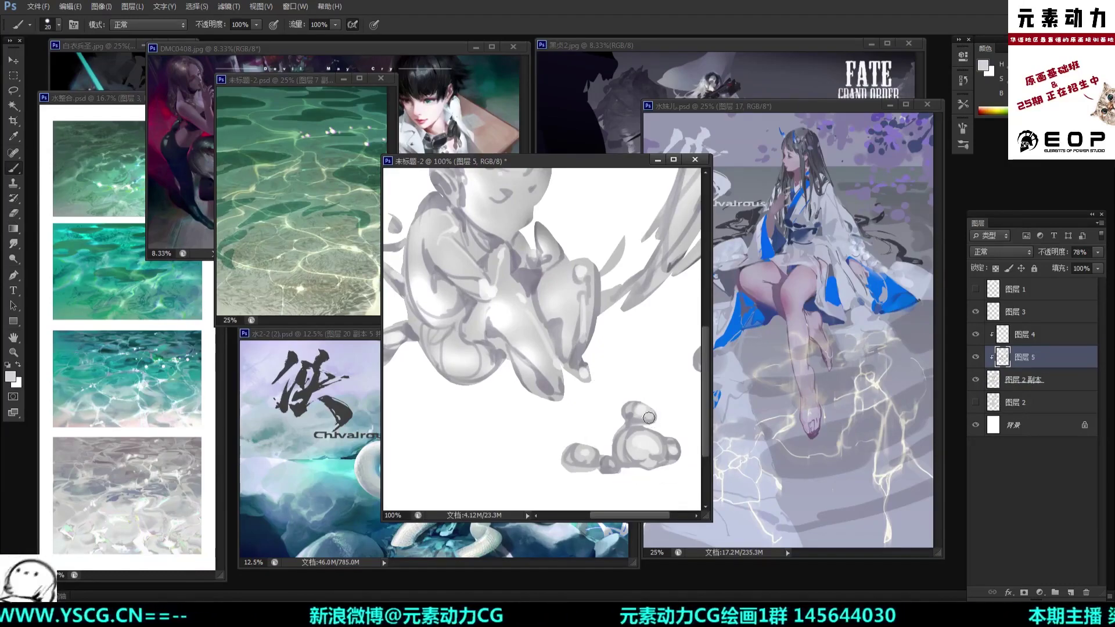
pyautogui.keyDown('alt'); pyautogui.click(653, 416); pyautogui.keyUp('alt')
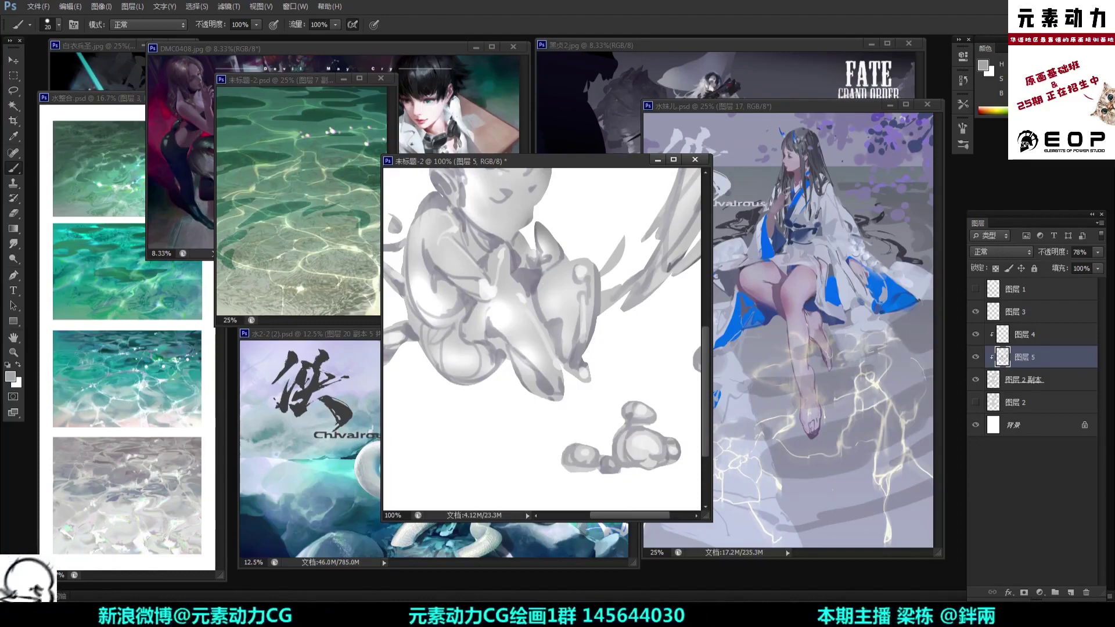
pyautogui.moveTo(689, 436); pyautogui.dragTo(659, 414)
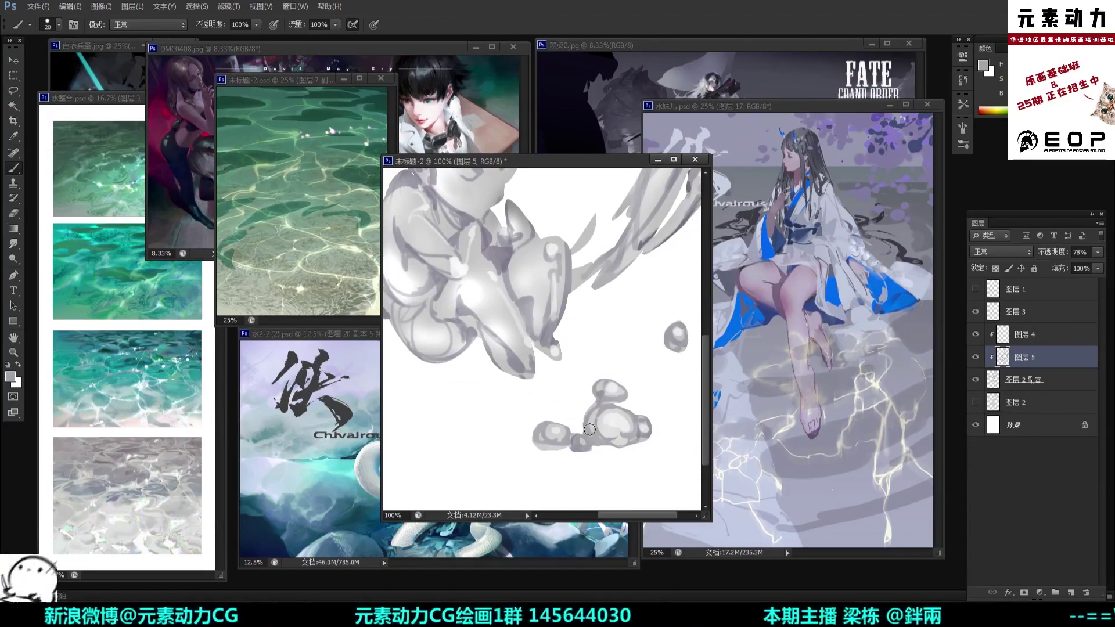
pyautogui.keyDown('alt'); pyautogui.click(649, 435); pyautogui.keyUp('alt')
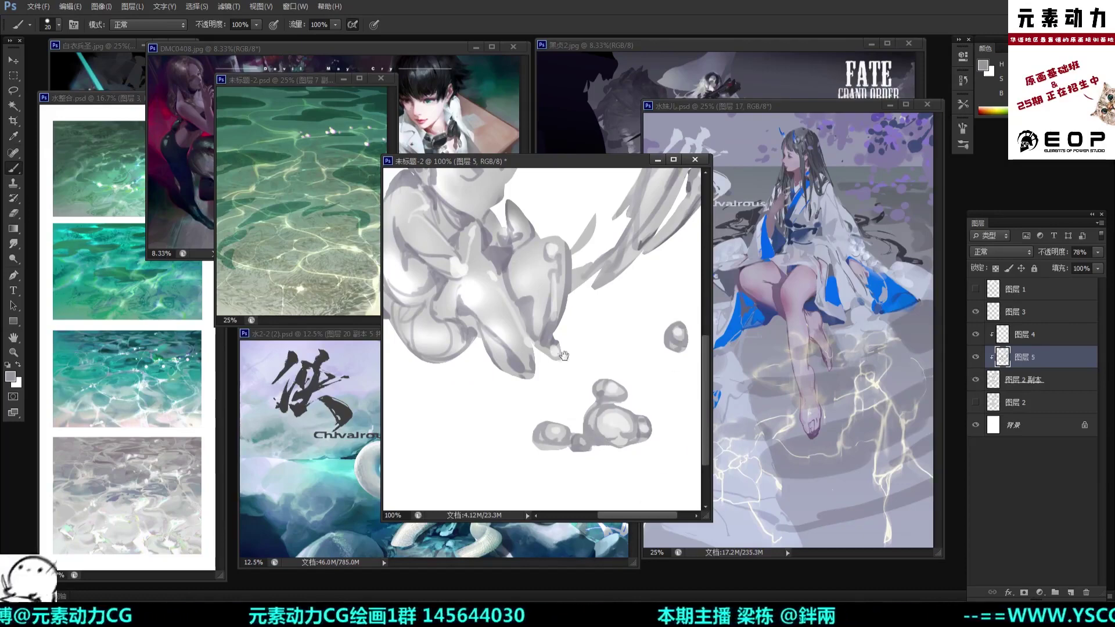
pyautogui.moveTo(569, 295); pyautogui.dragTo(583, 331)
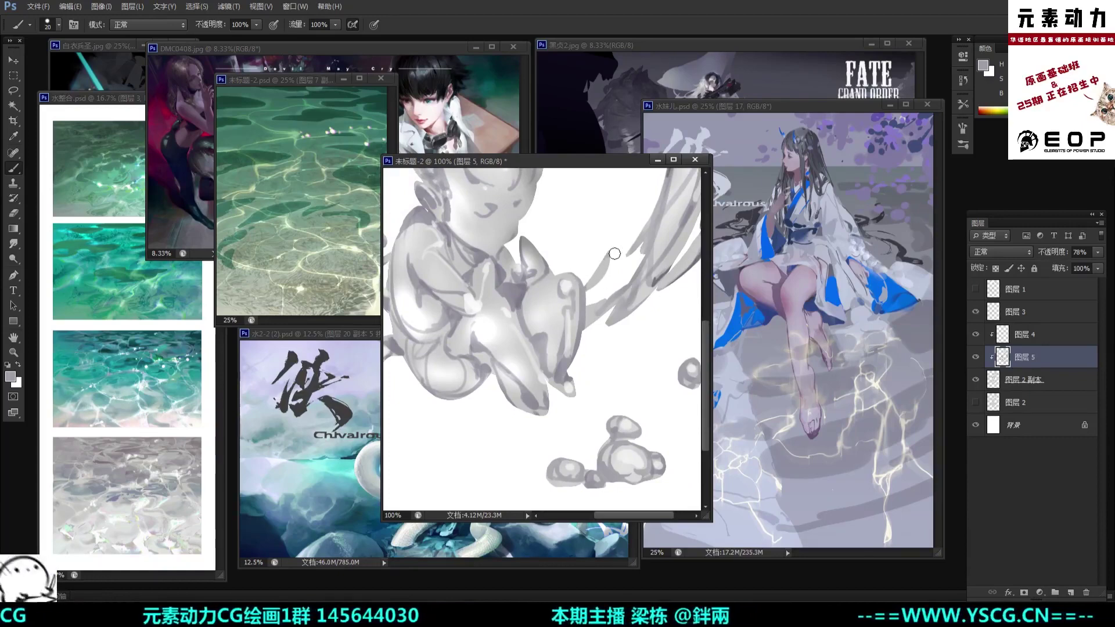
# Step: Reduce the brush size to 7 and touch up the dark grey shading on the water splash arc beside the figure on 图层 5
pyautogui.moveTo(593, 283); pyautogui.dragTo(585, 309)
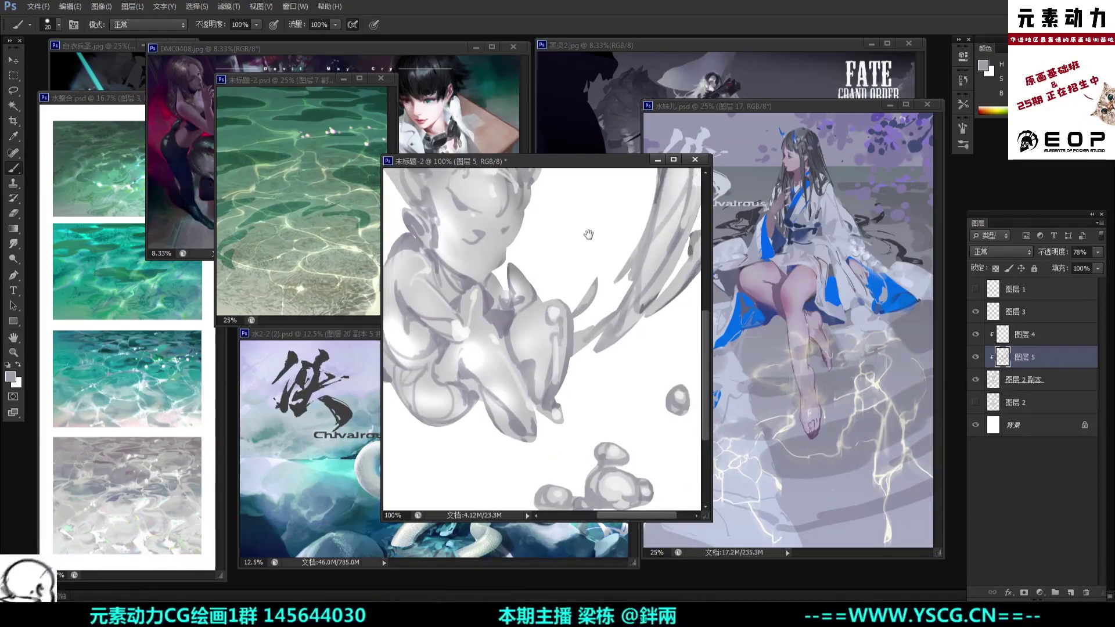
pyautogui.hotkey('ctrl', '-')
pyautogui.hotkey('ctrl', '-')
pyautogui.hotkey('ctrl', '-')
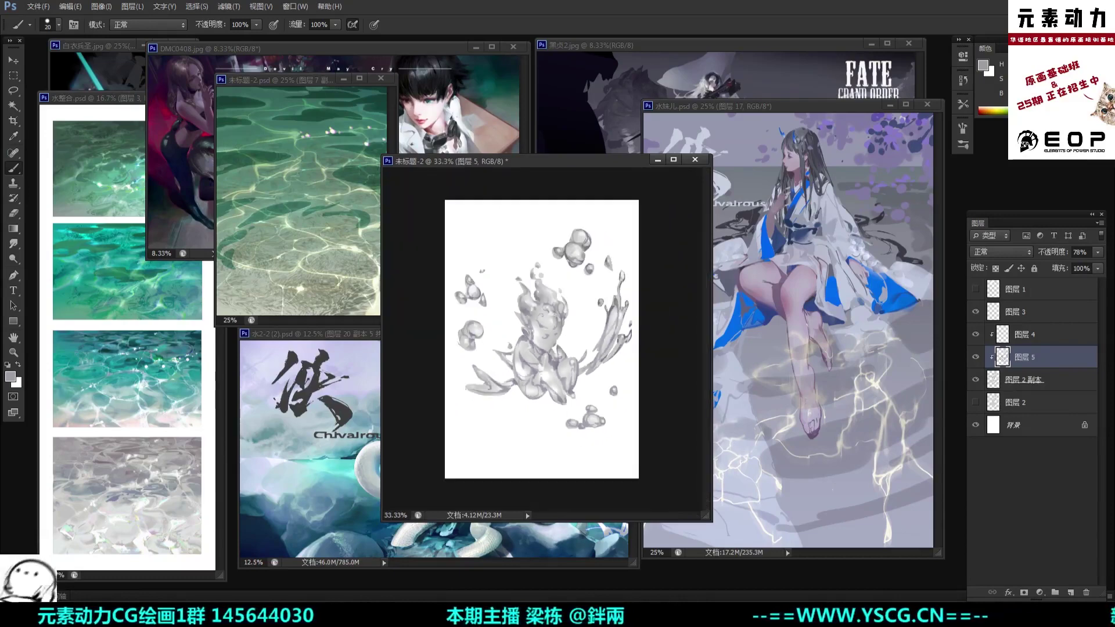
pyautogui.hotkey('ctrl', '+')
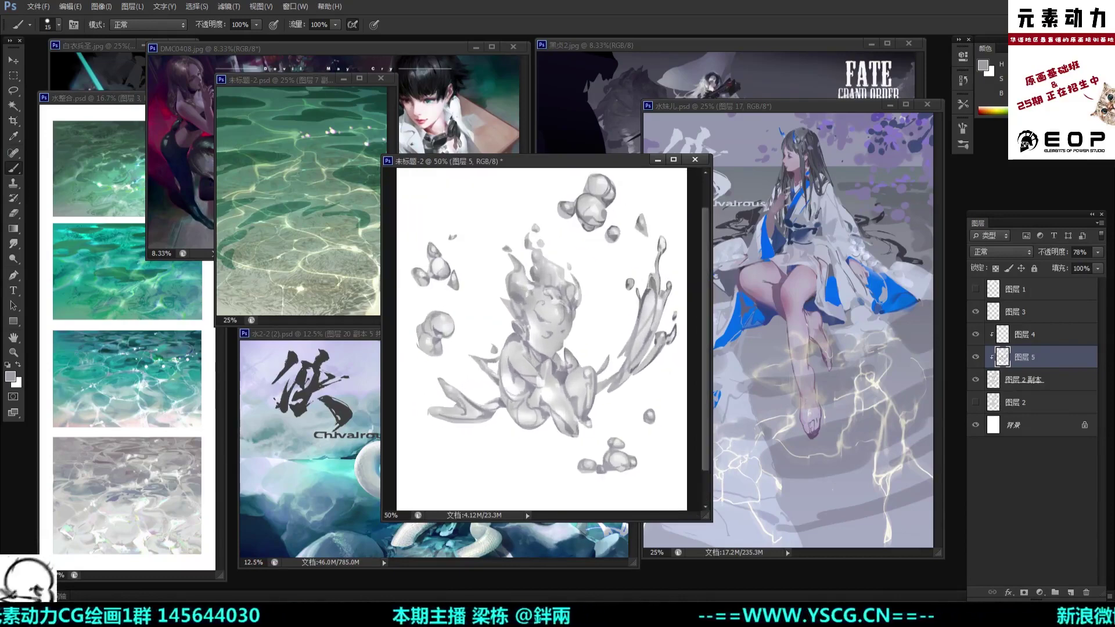
pyautogui.hotkey('ctrl', '-')
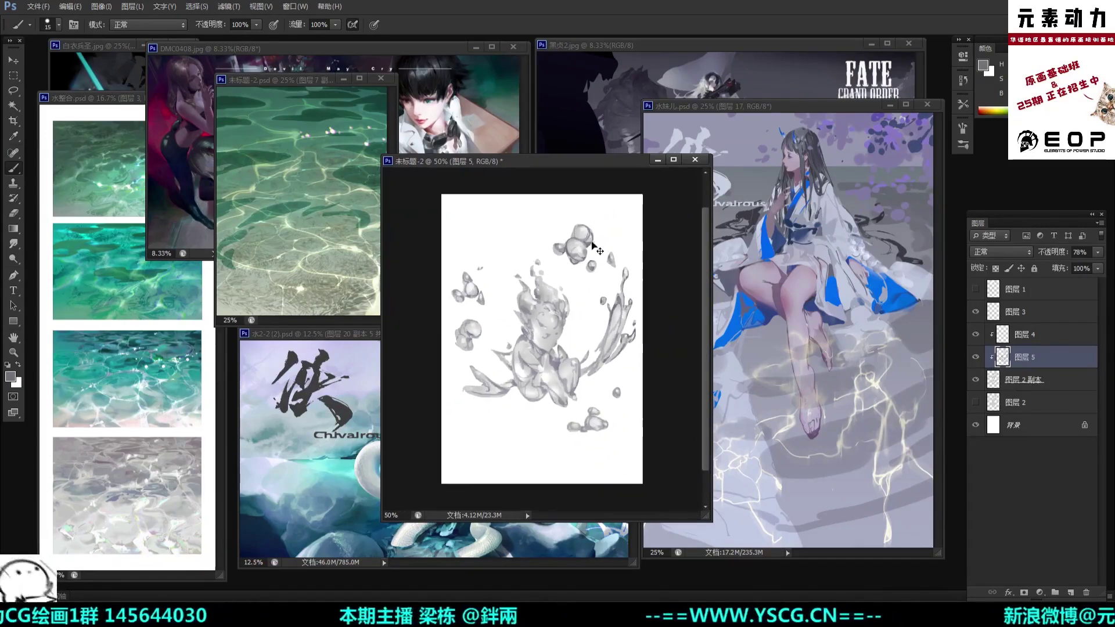
pyautogui.hotkey('ctrl', '+')
pyautogui.hotkey('ctrl', '+')
pyautogui.moveTo(622, 359); pyautogui.dragTo(589, 342)
pyautogui.press('[')
pyautogui.press('[')
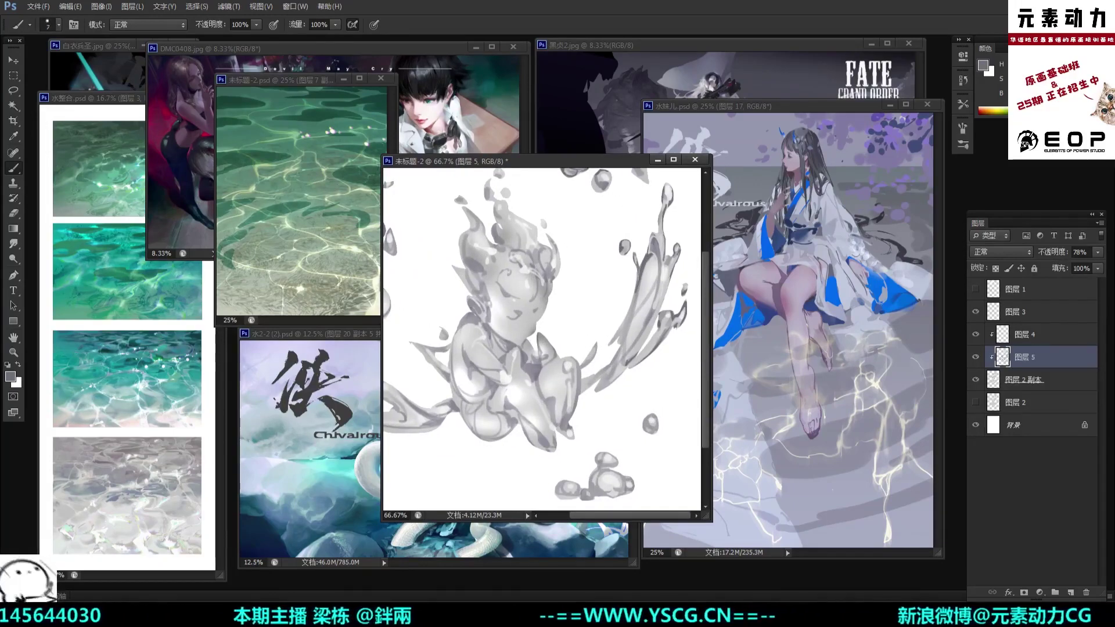
pyautogui.moveTo(655, 276); pyautogui.dragTo(653, 287)
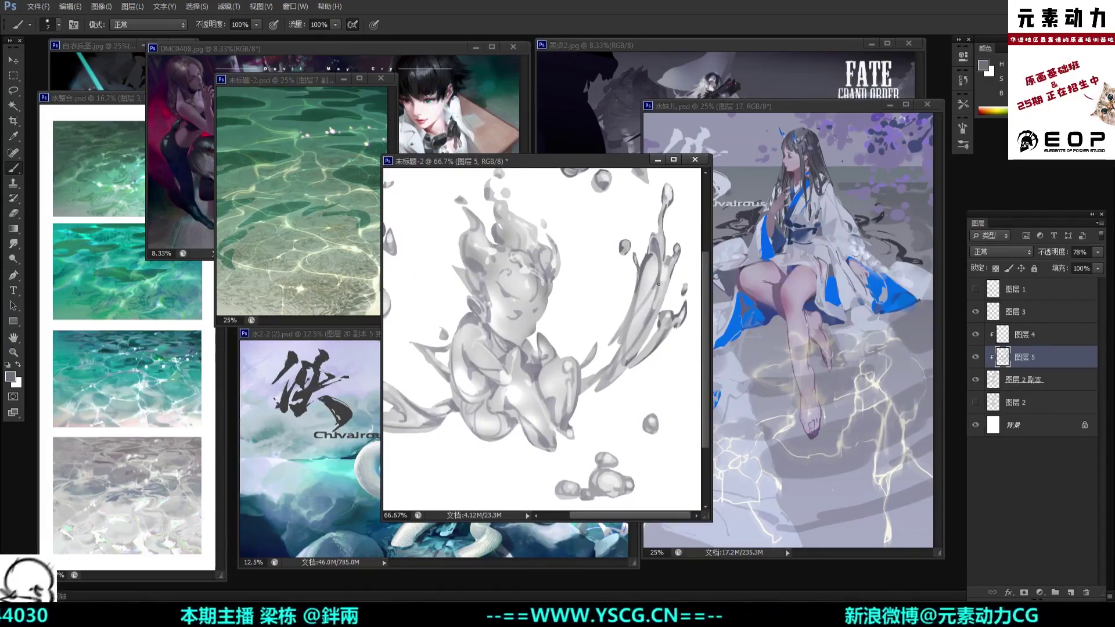
# Step: Shade the edge of the large droplet in the cluster below the figure with dark grey
pyautogui.hotkey('ctrl', '-')
pyautogui.hotkey('ctrl', '+')
pyautogui.moveTo(660, 415); pyautogui.dragTo(628, 396)
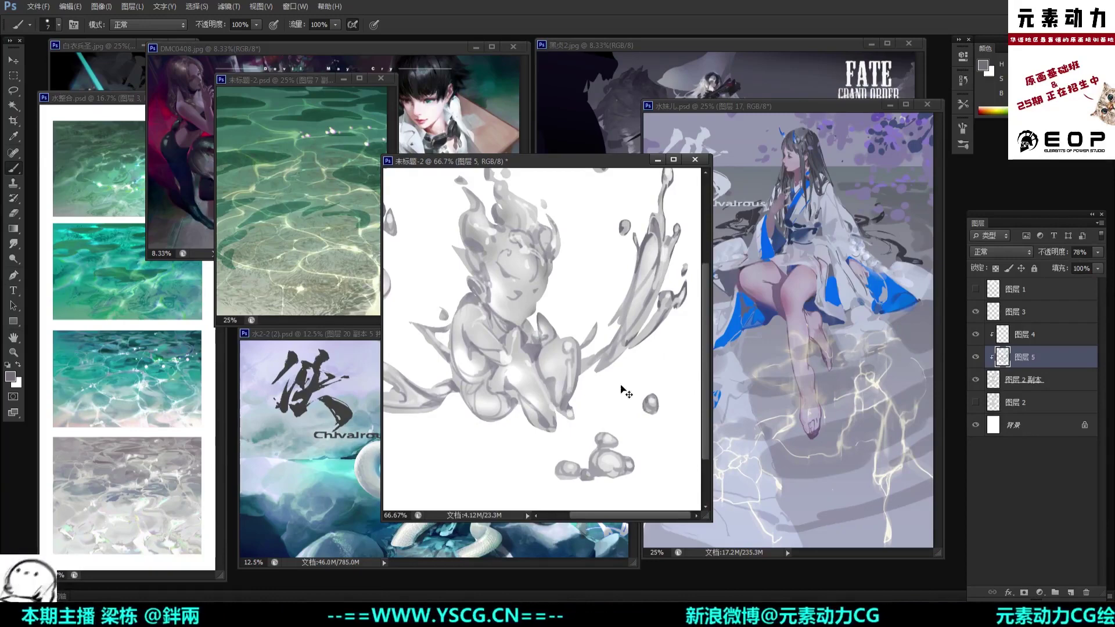
pyautogui.hotkey('ctrl', '-')
pyautogui.hotkey('ctrl', '+')
pyautogui.moveTo(622, 391); pyautogui.dragTo(614, 379)
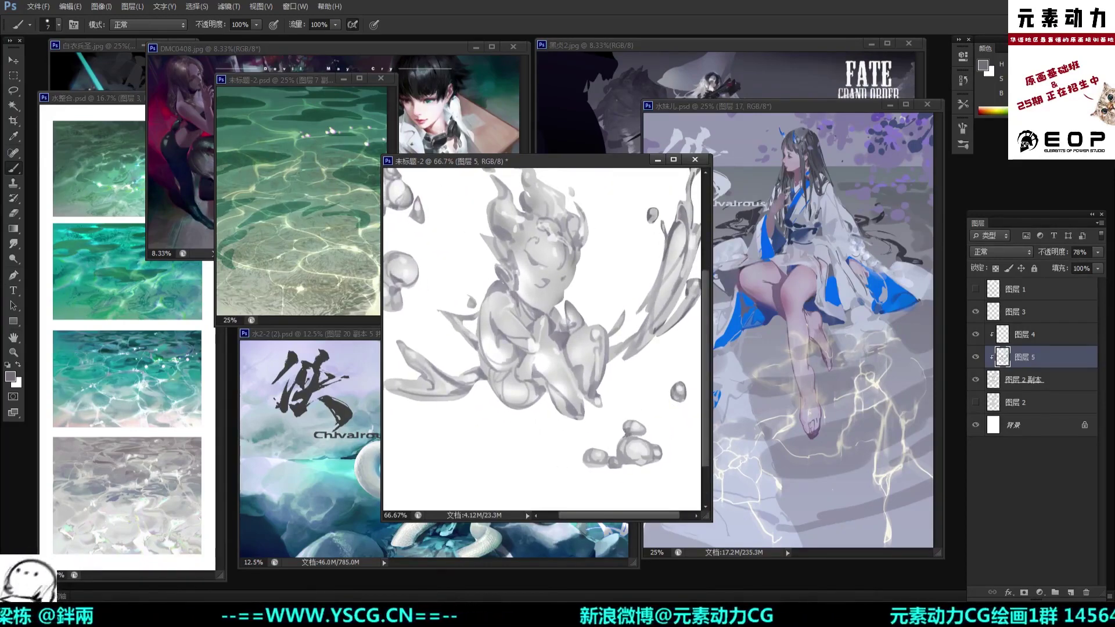
pyautogui.hotkey('ctrl', '+')
pyautogui.moveTo(661, 422); pyautogui.dragTo(624, 385)
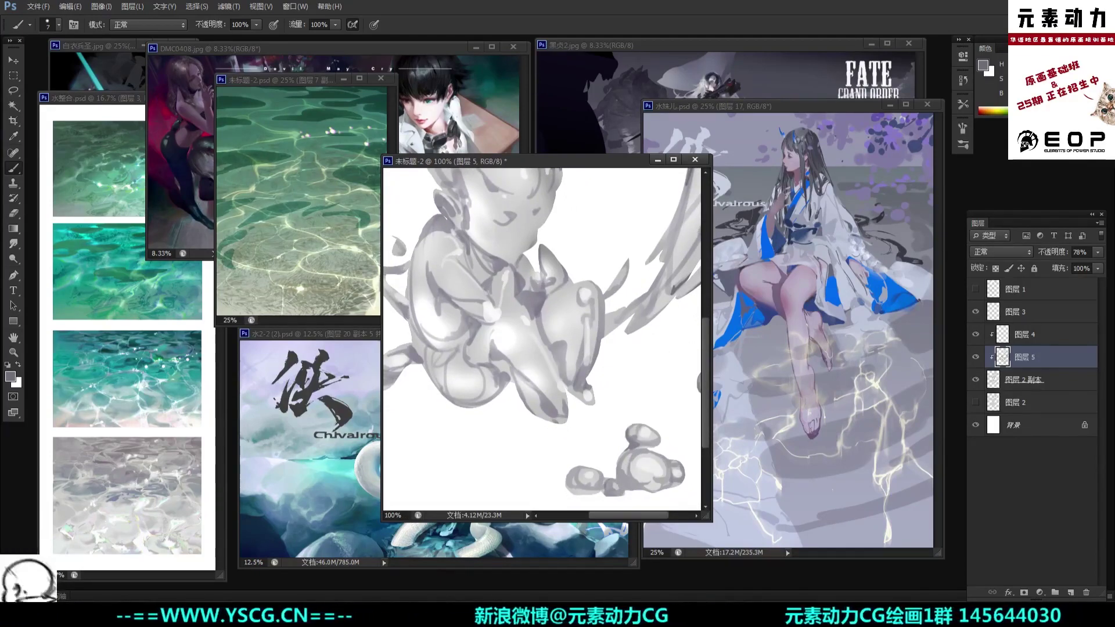
pyautogui.moveTo(667, 417); pyautogui.dragTo(639, 389)
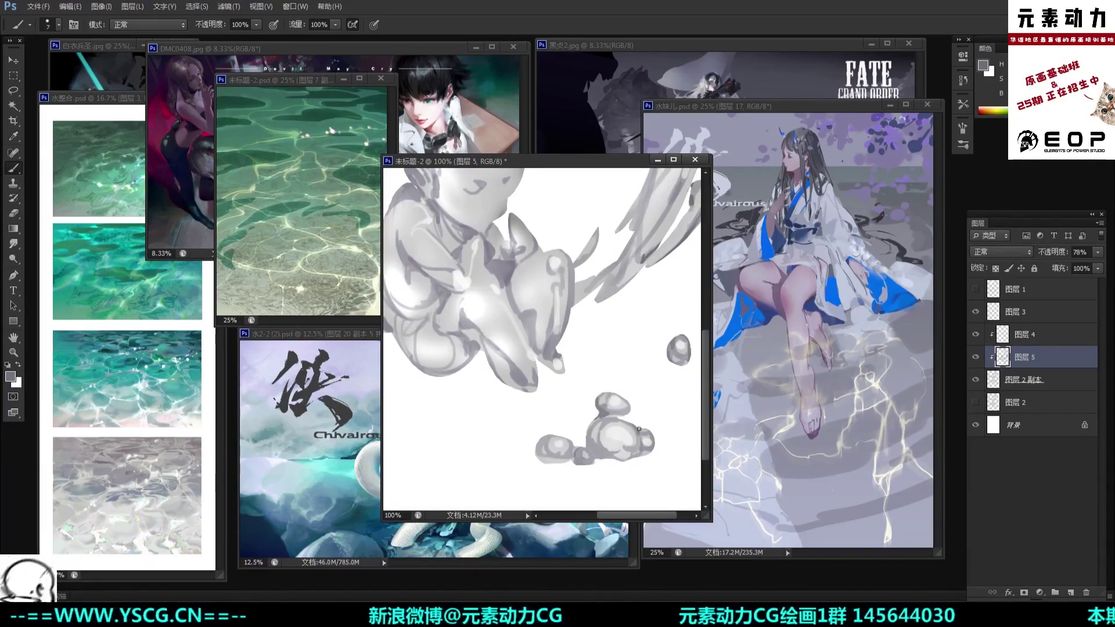
pyautogui.moveTo(596, 436); pyautogui.dragTo(589, 452)
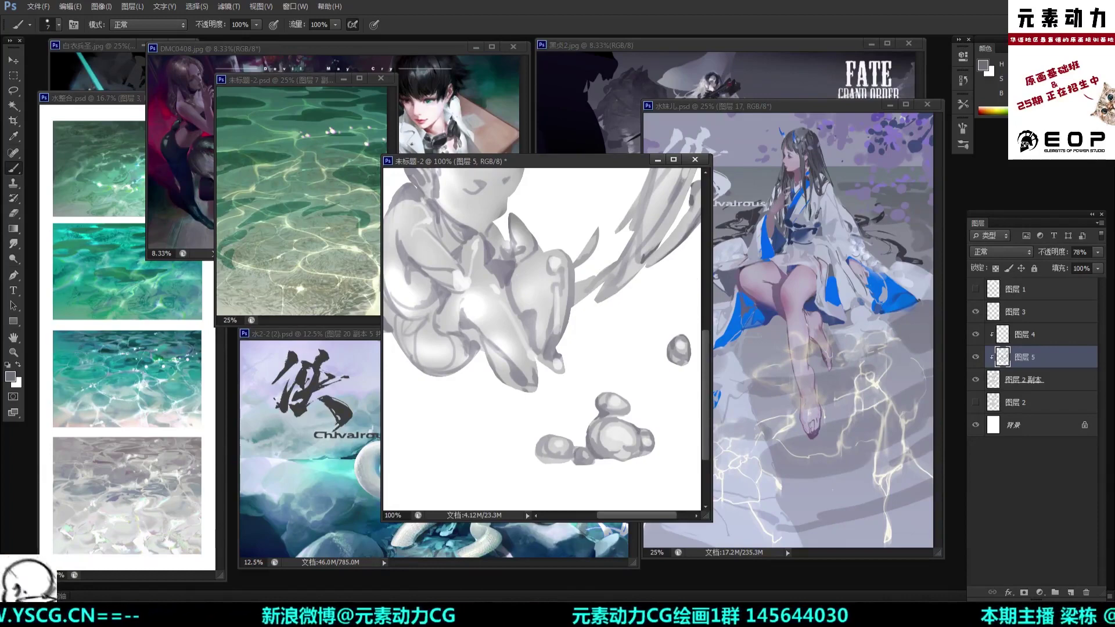
# Step: Paint the shadow and light highlight of the smallest droplet in the lower cluster, using greys sampled from the neighbouring droplets
pyautogui.moveTo(613, 366); pyautogui.dragTo(618, 346)
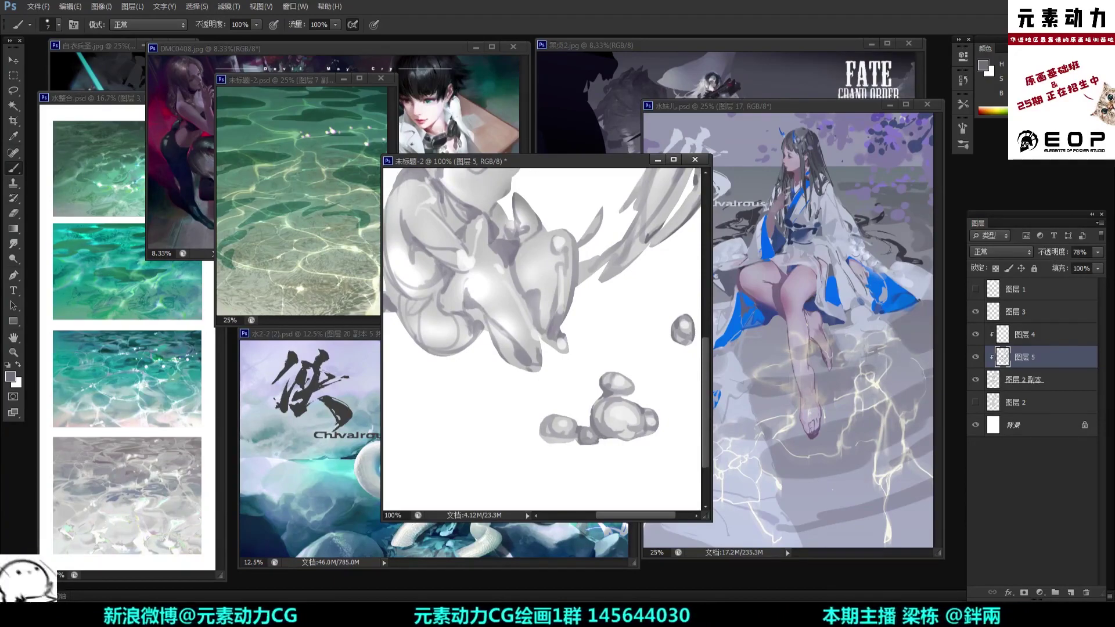
pyautogui.keyDown('alt'); pyautogui.click(631, 434); pyautogui.keyUp('alt')
pyautogui.moveTo(593, 432); pyautogui.dragTo(587, 439)
pyautogui.keyDown('alt'); pyautogui.click(589, 435); pyautogui.keyUp('alt')
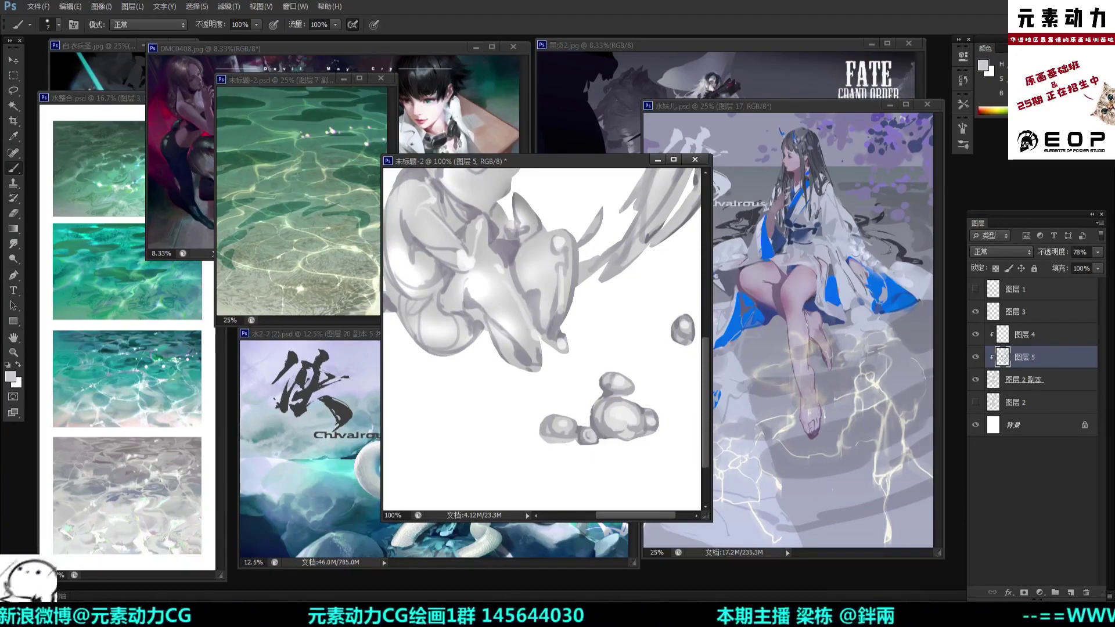
pyautogui.keyDown('alt'); pyautogui.click(592, 429); pyautogui.keyUp('alt')
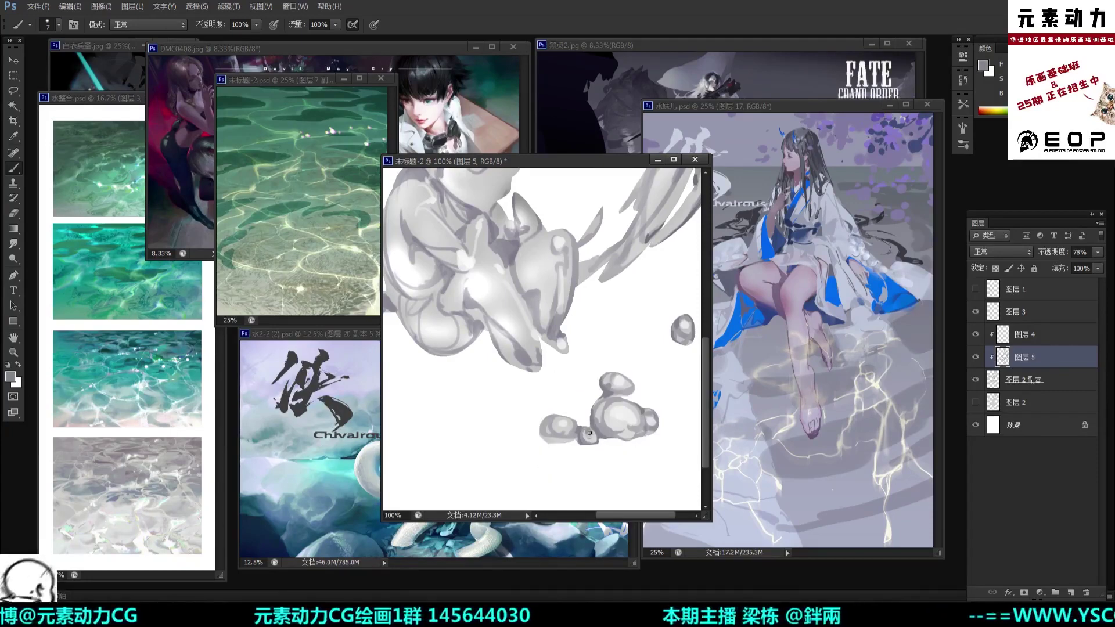
pyautogui.keyDown('alt'); pyautogui.click(591, 433); pyautogui.keyUp('alt')
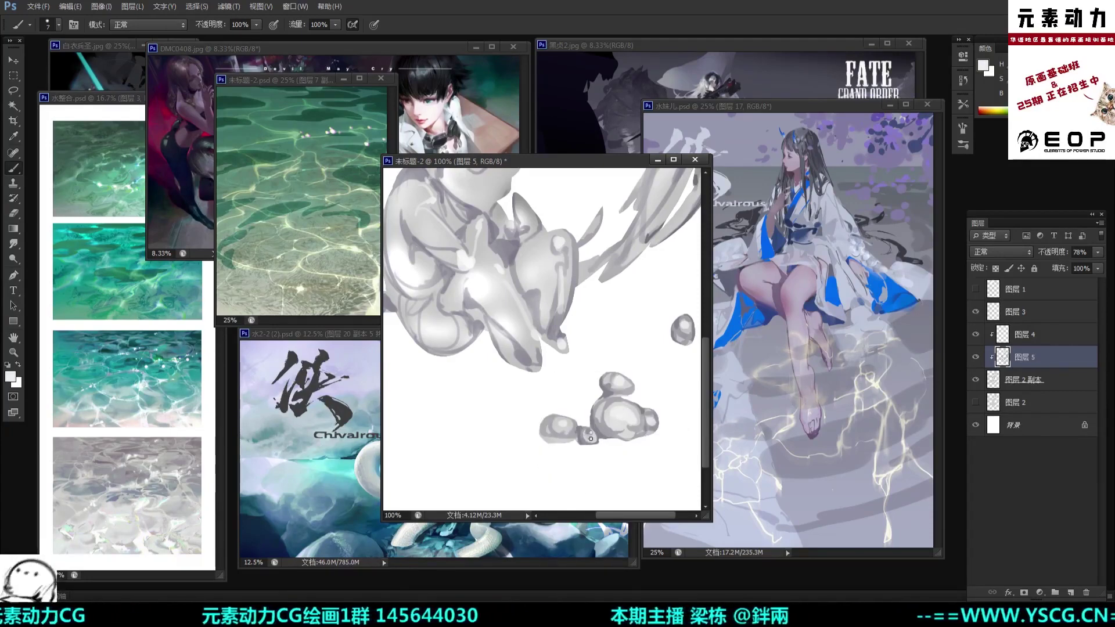
pyautogui.keyDown('alt'); pyautogui.click(603, 428); pyautogui.keyUp('alt')
# Step: Paint the lower curve of the water splash arc with greys sampled from the artwork, undoing and redoing unsatisfactory strokes
pyautogui.keyDown('alt'); pyautogui.click(529, 321); pyautogui.keyUp('alt')
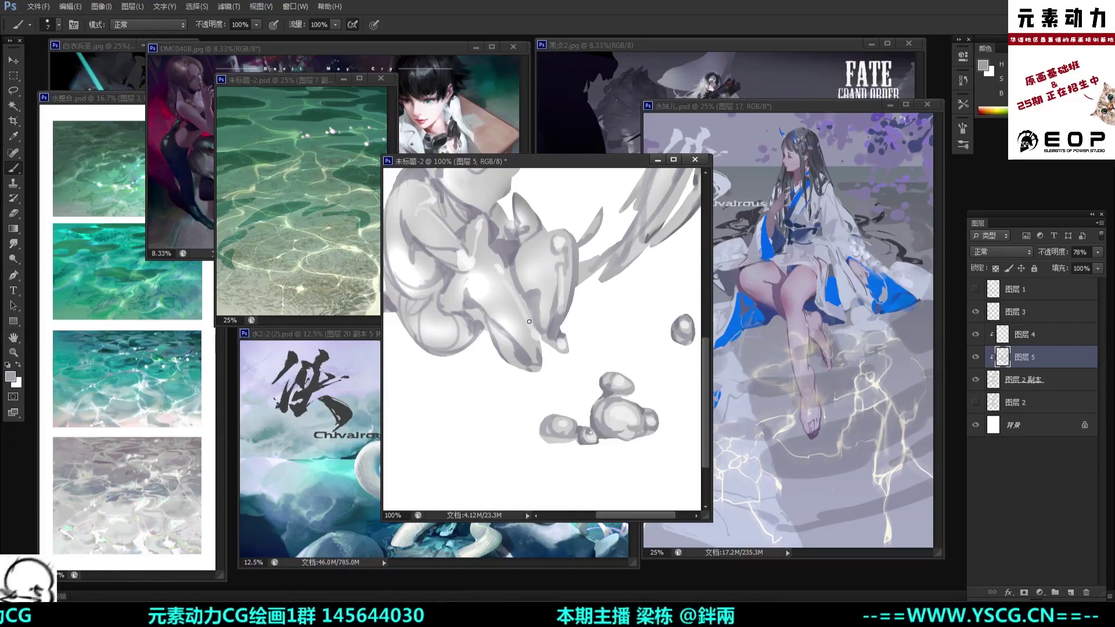
pyautogui.moveTo(592, 302); pyautogui.dragTo(560, 396)
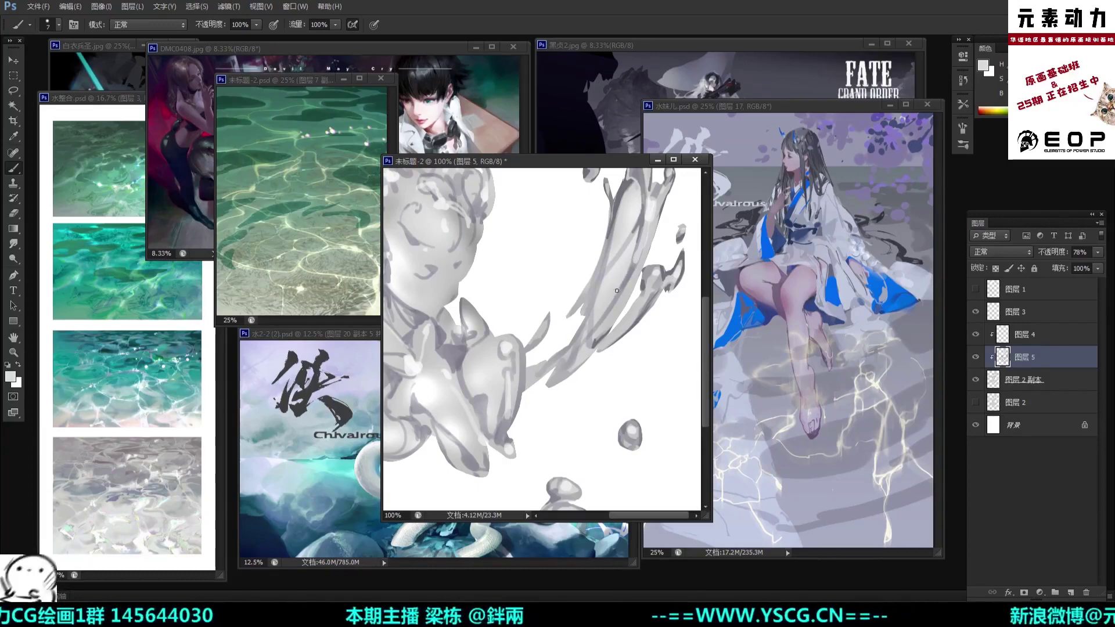
pyautogui.keyDown('alt'); pyautogui.click(633, 272); pyautogui.keyUp('alt')
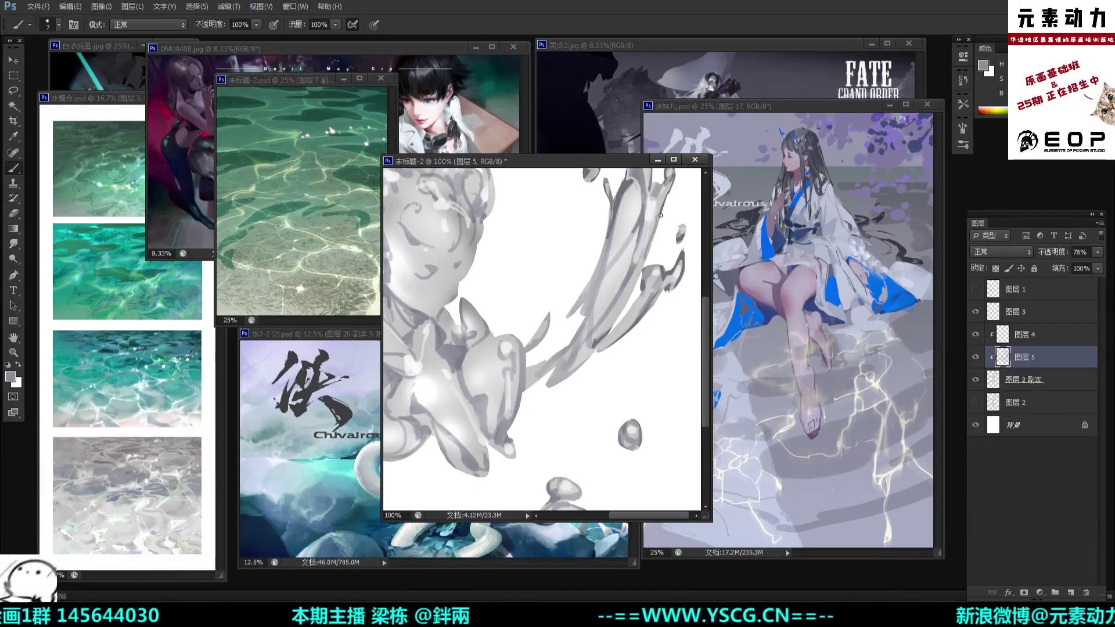
pyautogui.moveTo(646, 260); pyautogui.dragTo(612, 317)
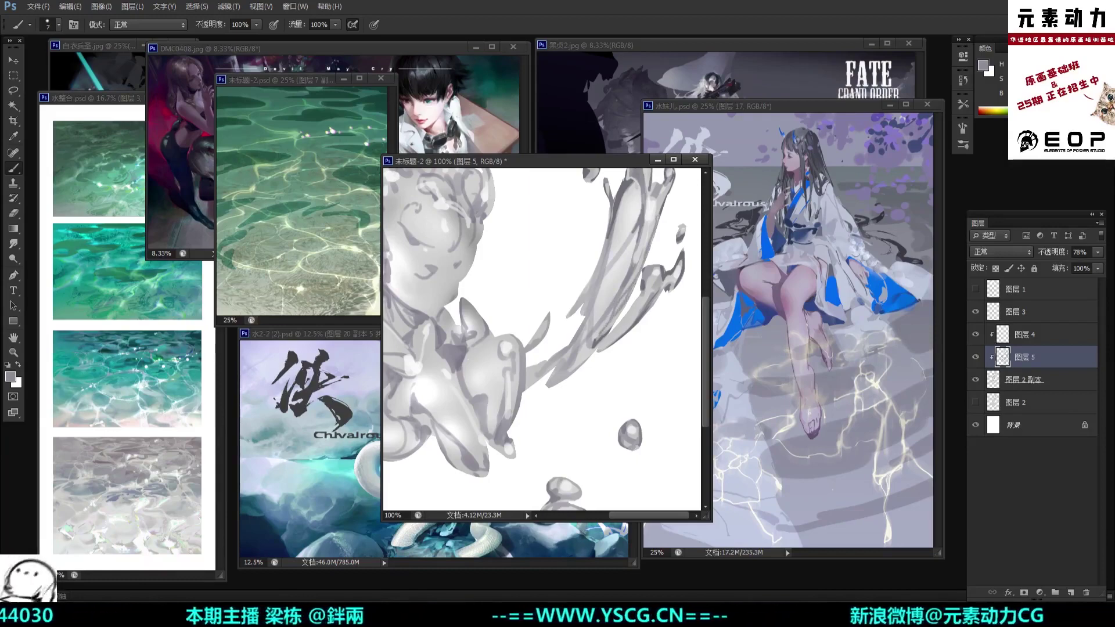
pyautogui.hotkey('ctrl', 'z')
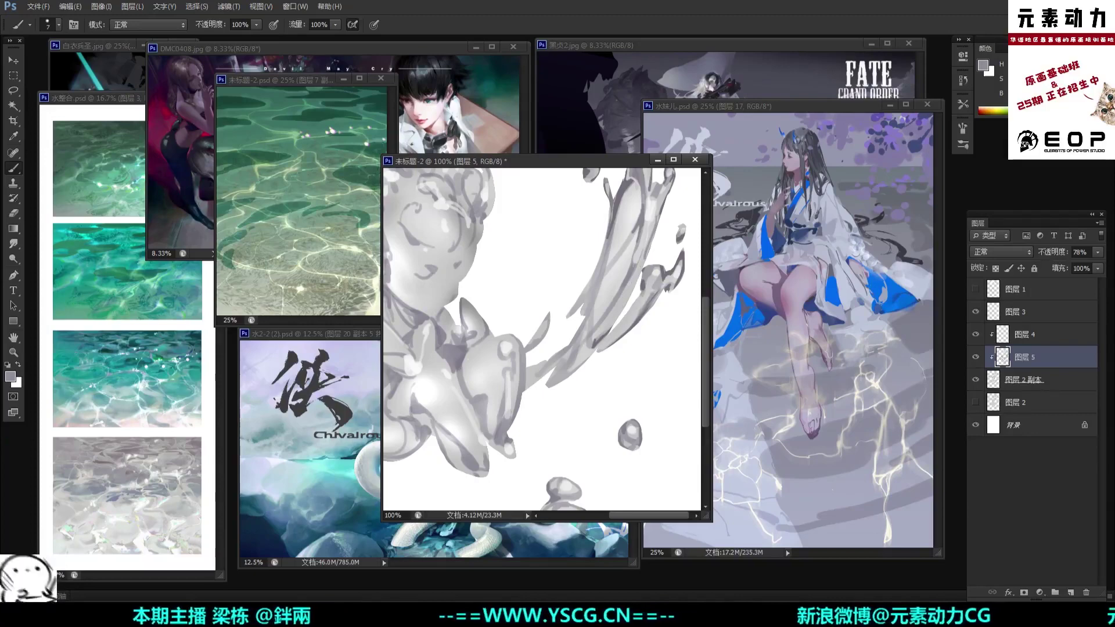
pyautogui.moveTo(645, 264)
pyautogui.mouseDown()
pyautogui.moveTo(609, 327)
pyautogui.moveTo(638, 280)
pyautogui.mouseUp()
pyautogui.hotkey('ctrl', 'z')
pyautogui.moveTo(603, 329); pyautogui.dragTo(576, 355)
pyautogui.moveTo(640, 296); pyautogui.dragTo(620, 331)
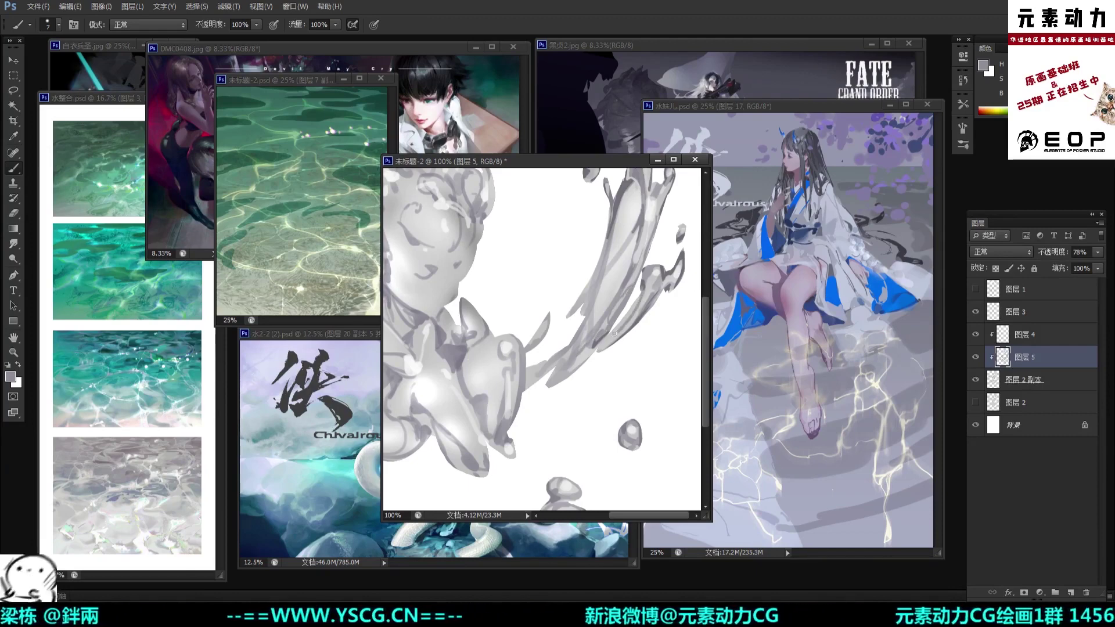
pyautogui.hotkey('ctrl', 'z')
pyautogui.moveTo(643, 293); pyautogui.dragTo(632, 320)
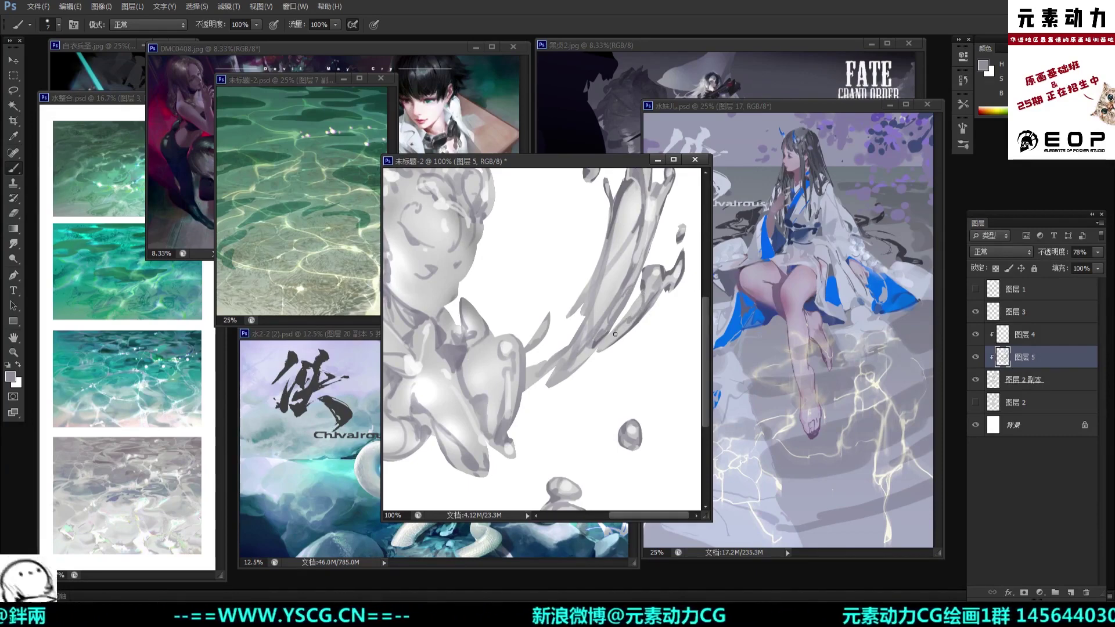
pyautogui.keyDown('alt'); pyautogui.click(662, 273); pyautogui.keyUp('alt')
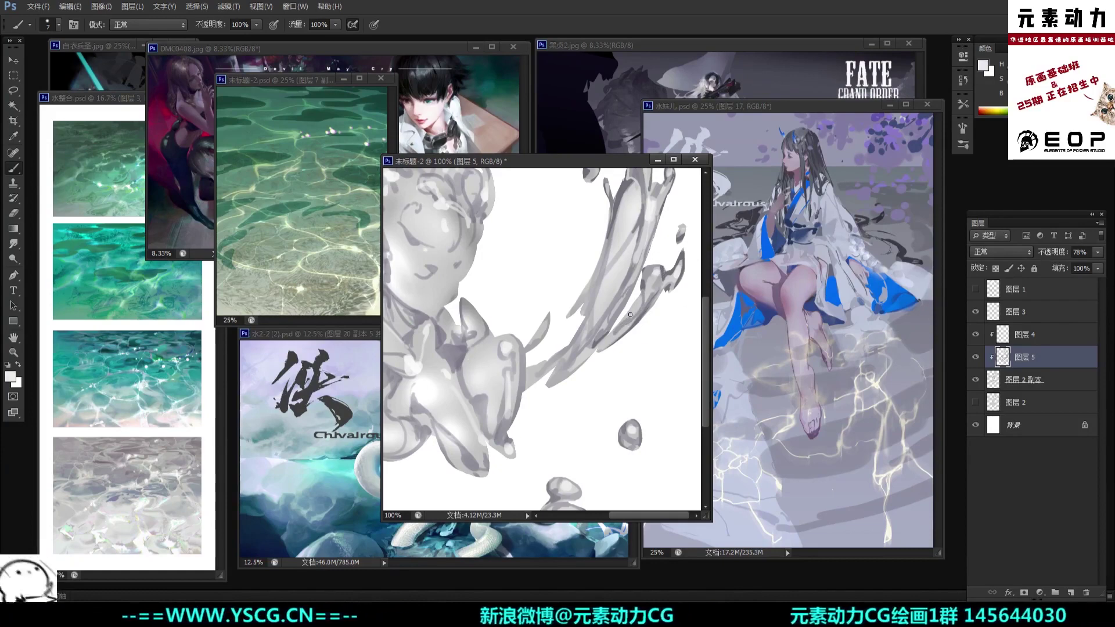
# Step: Examine the overall shading of the water figure, splash arc and droplets, keeping 图层 5 as the working layer
pyautogui.click(1013, 340)
pyautogui.hotkey('ctrl', '-')
pyautogui.hotkey('ctrl', '-')
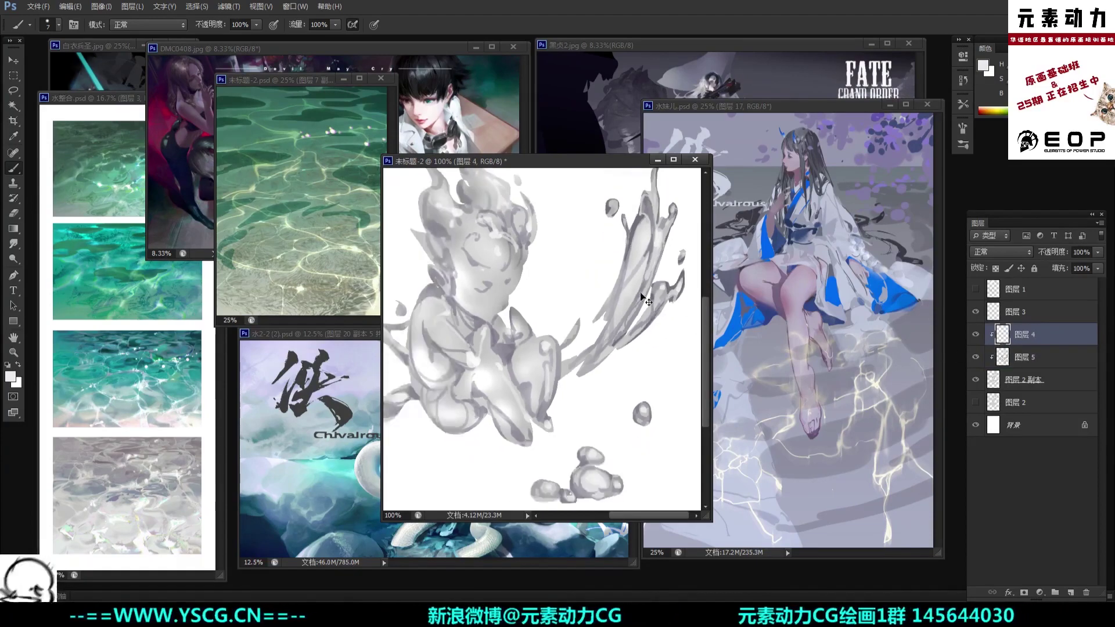
pyautogui.hotkey('ctrl', '+')
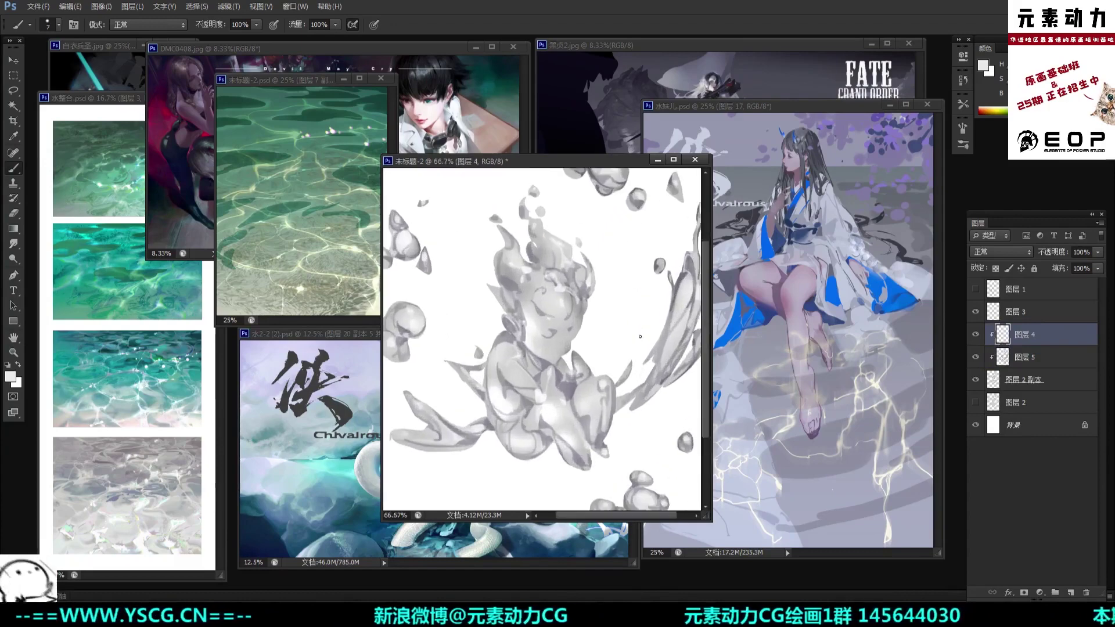
pyautogui.hotkey('ctrl', '-')
pyautogui.hotkey('ctrl', '-')
pyautogui.hotkey('ctrl', '+')
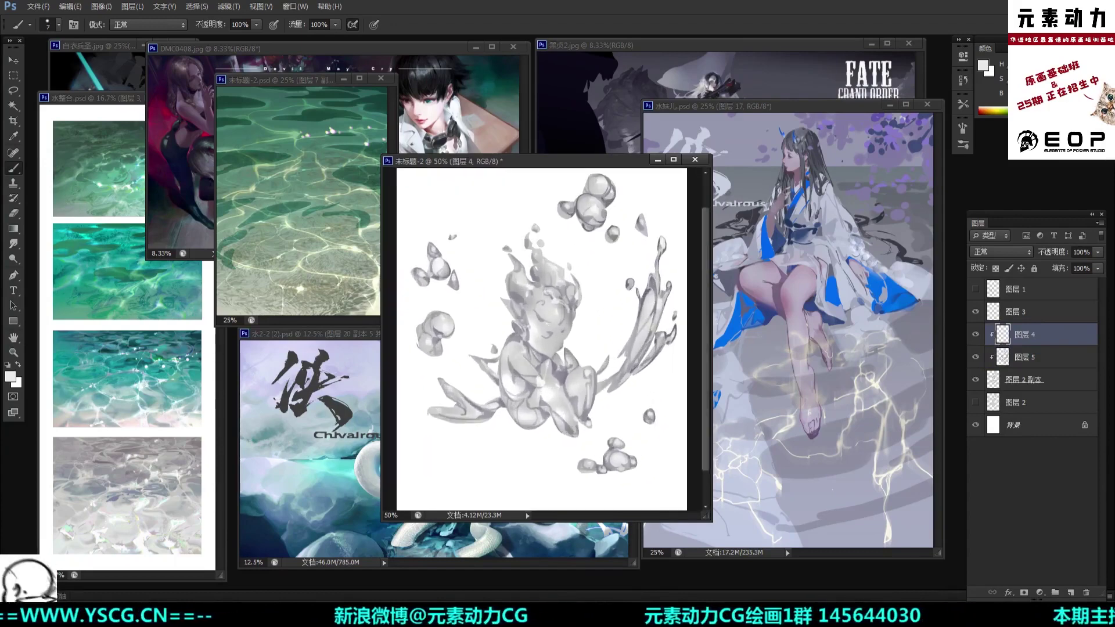
pyautogui.click(1022, 357)
pyautogui.hotkey('ctrl', '-')
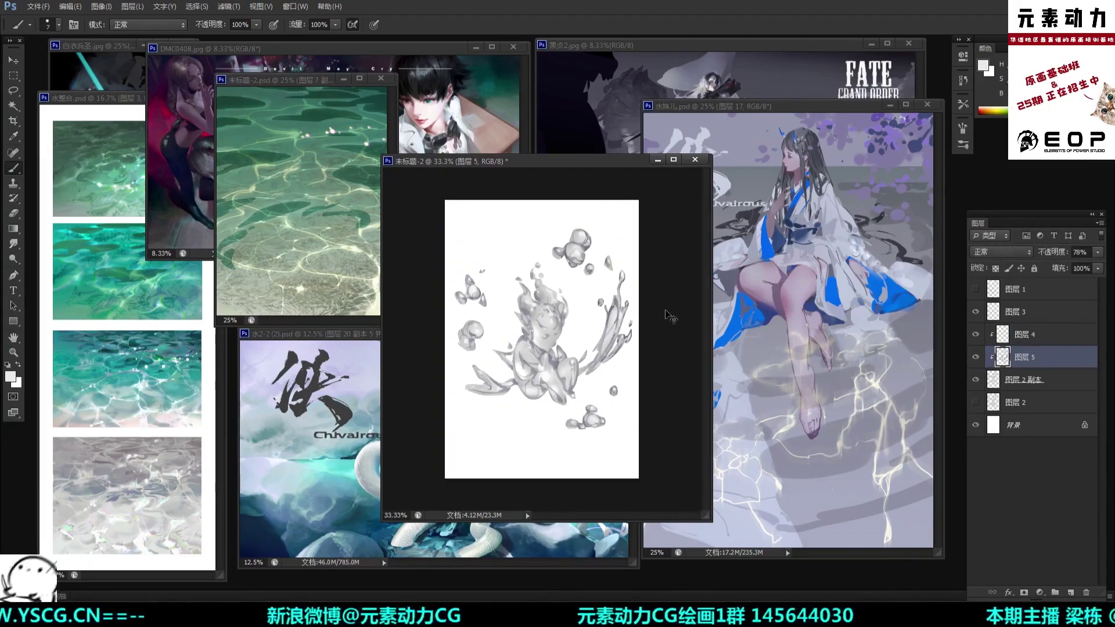
# Step: Sample a dark grey from the upper droplets and add a short shading stroke near the figure's shoulder on 图层 5
pyautogui.hotkey('ctrl', '+')
pyautogui.keyDown('alt'); pyautogui.click(610, 202); pyautogui.keyUp('alt')
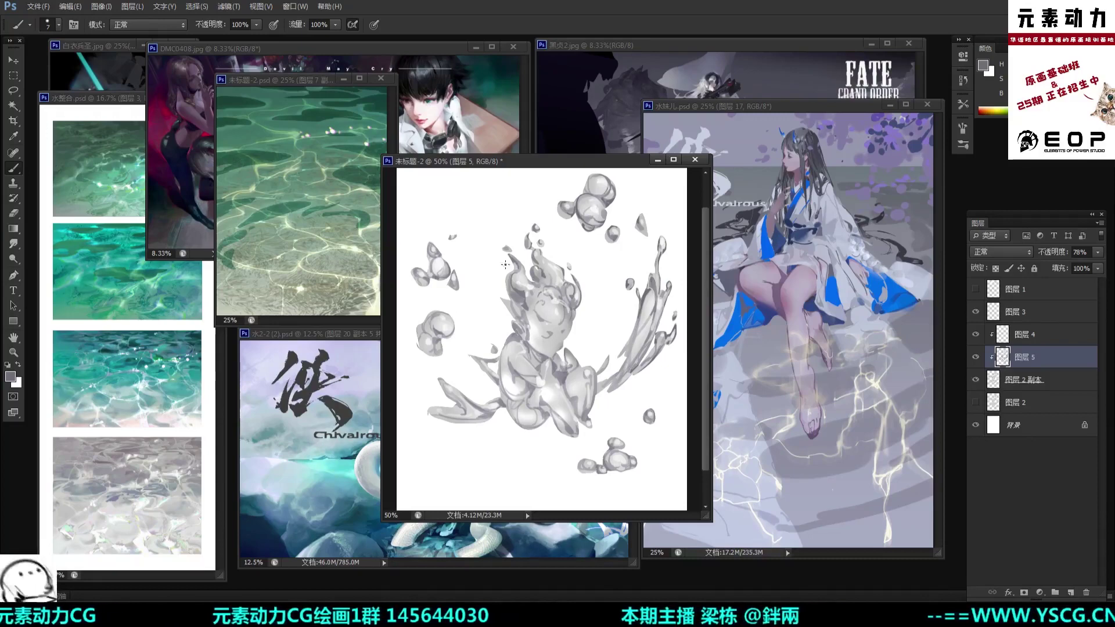
pyautogui.hotkey('ctrl', '+')
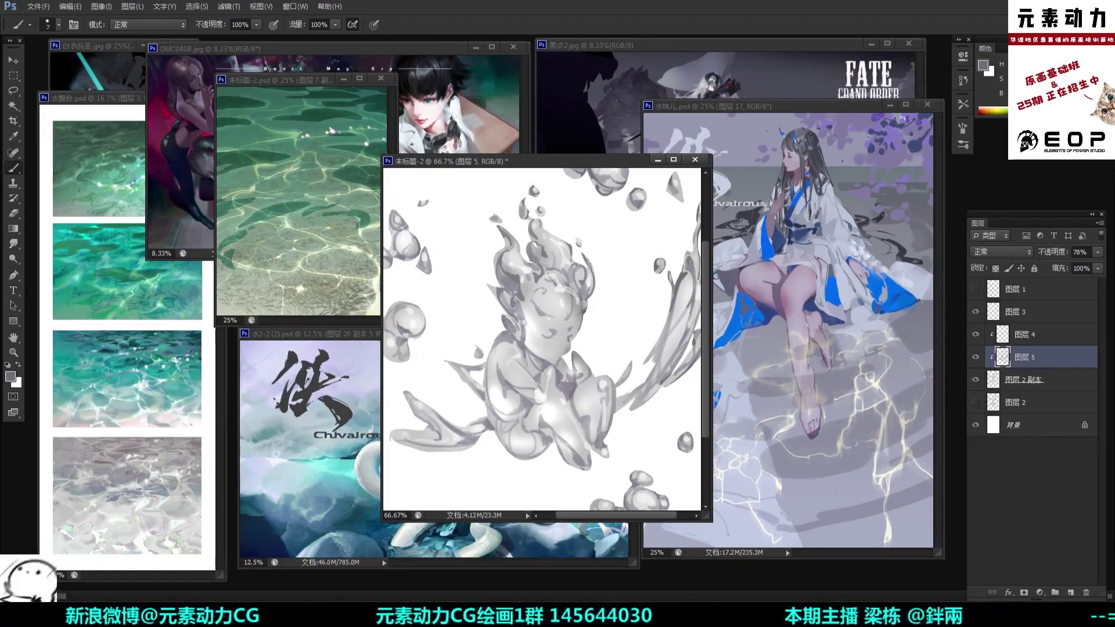
pyautogui.scroll(-2, 570, 208)
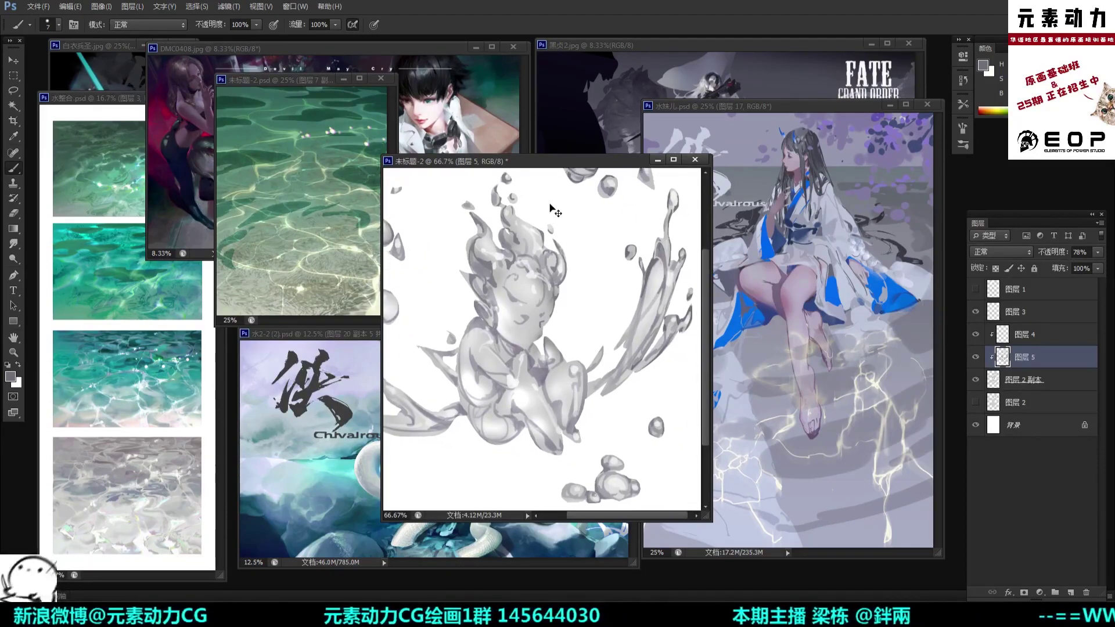
pyautogui.scroll(2, 570, 208)
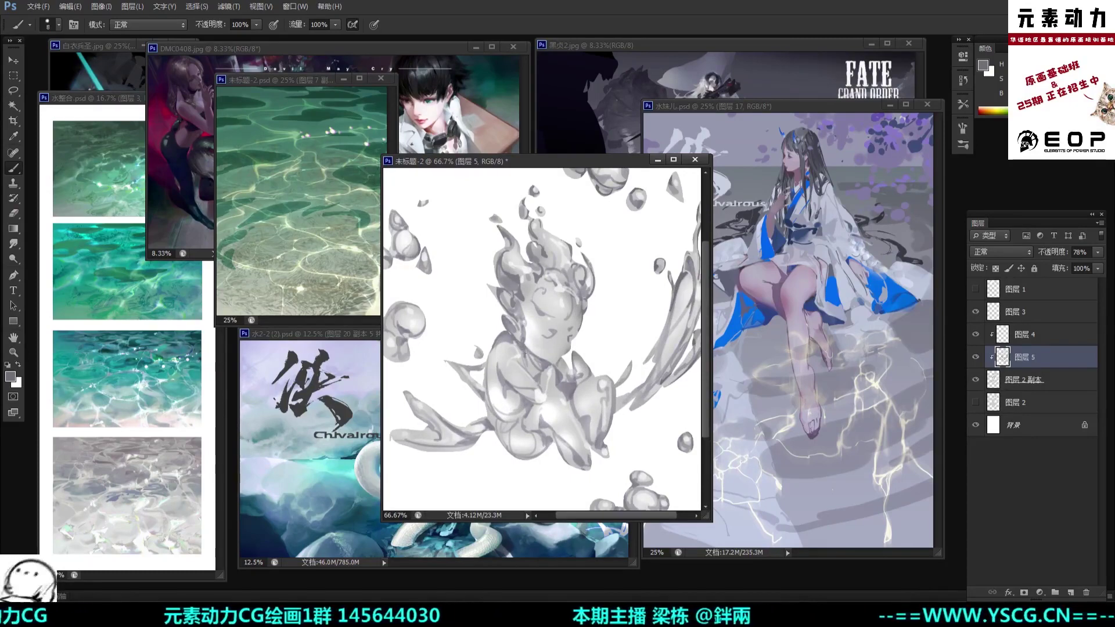
pyautogui.moveTo(522, 359); pyautogui.dragTo(525, 365)
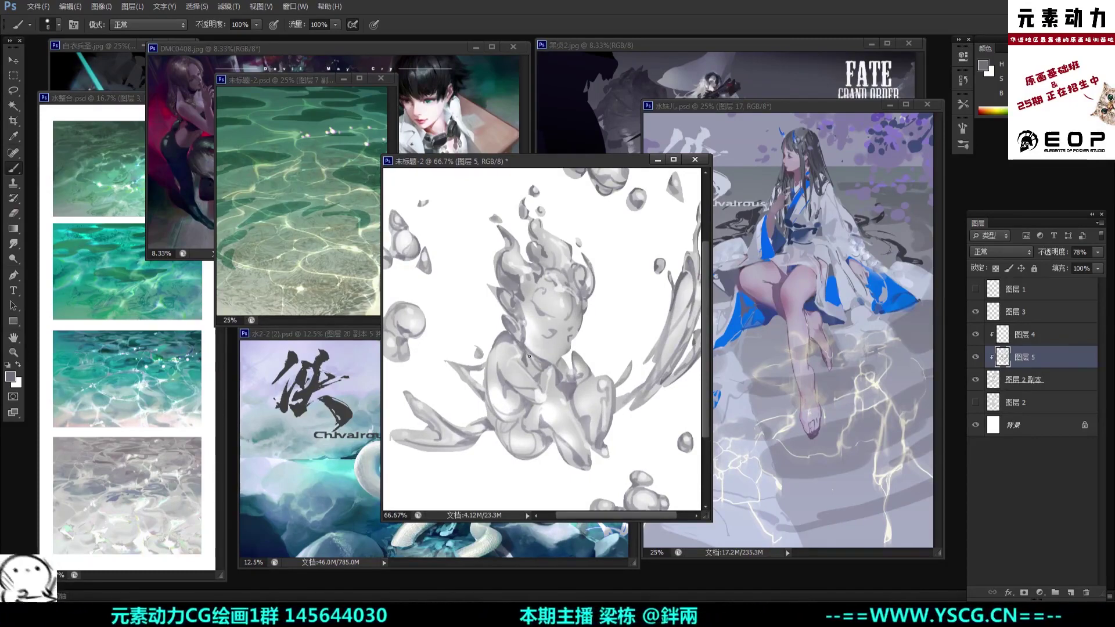
pyautogui.hotkey('ctrl', '-')
pyautogui.hotkey('ctrl', '-')
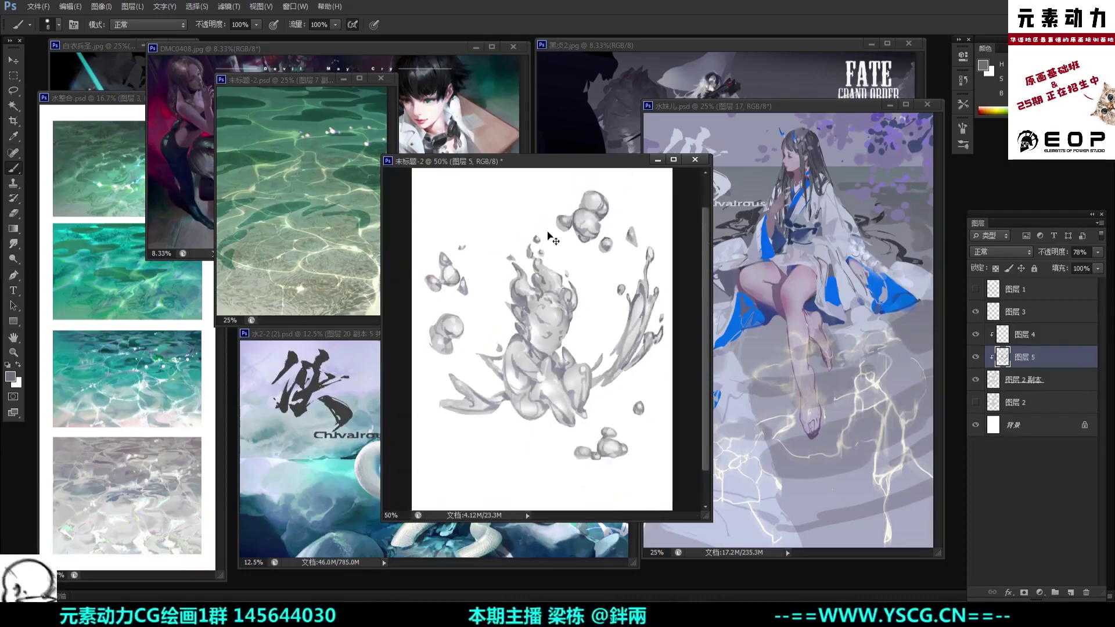
pyautogui.hotkey('ctrl', '+')
pyautogui.hotkey('ctrl', '+')
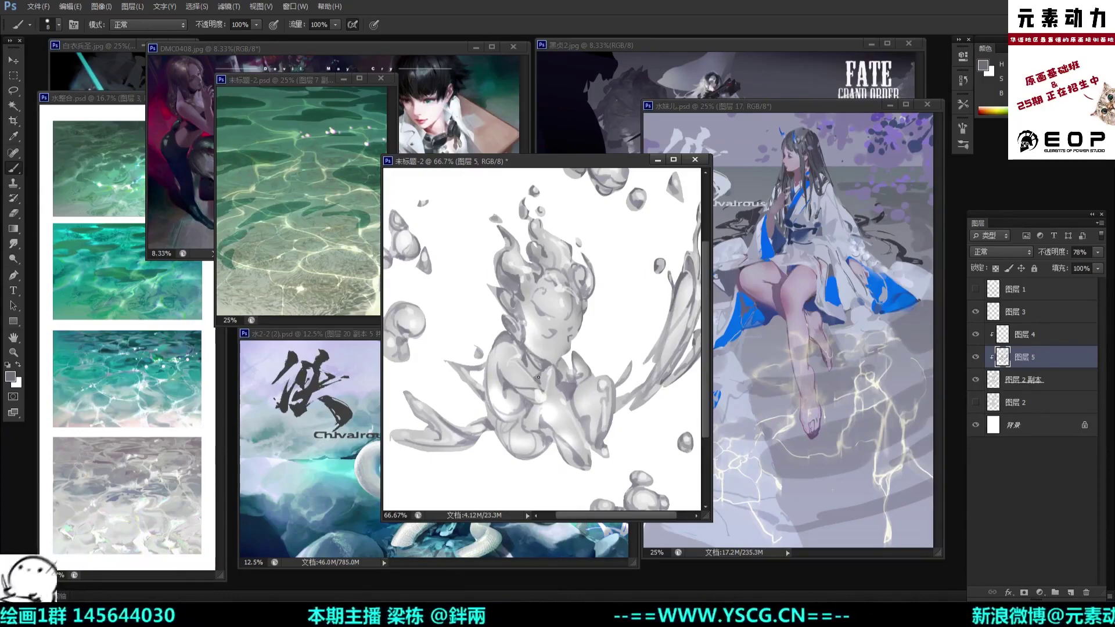
pyautogui.hotkey('ctrl', '-')
pyautogui.hotkey('ctrl', '+')
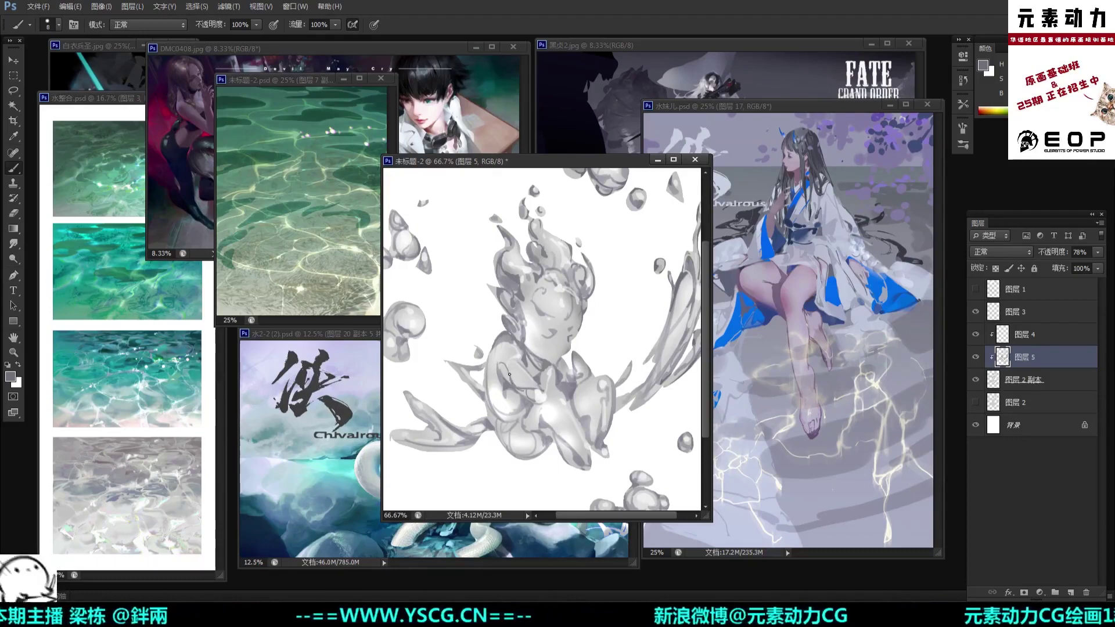
# Step: Add short grey shading strokes to the figure's folded arm and torso on 图层 5
pyautogui.moveTo(529, 388); pyautogui.dragTo(522, 370)
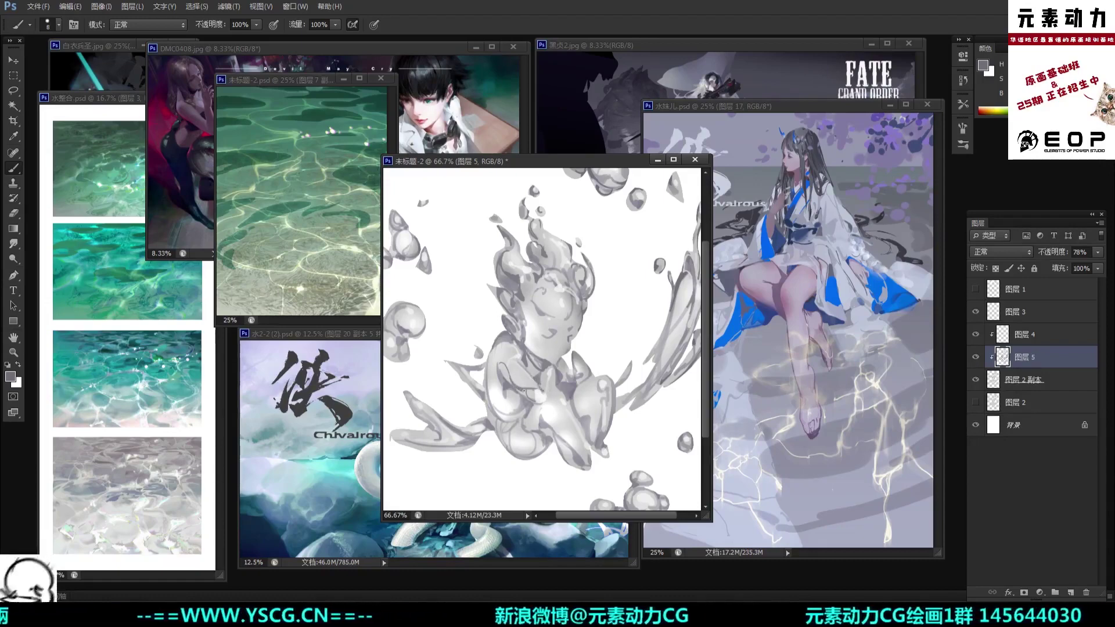
pyautogui.moveTo(532, 389); pyautogui.dragTo(525, 361)
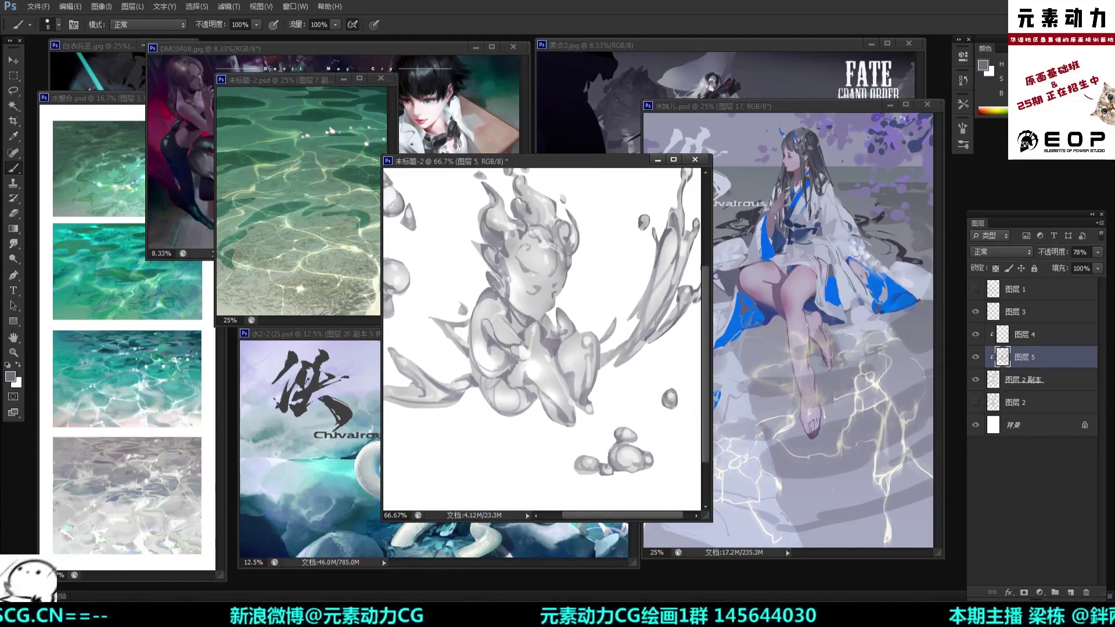
pyautogui.hotkey('ctrl', '-')
pyautogui.hotkey('ctrl', '+')
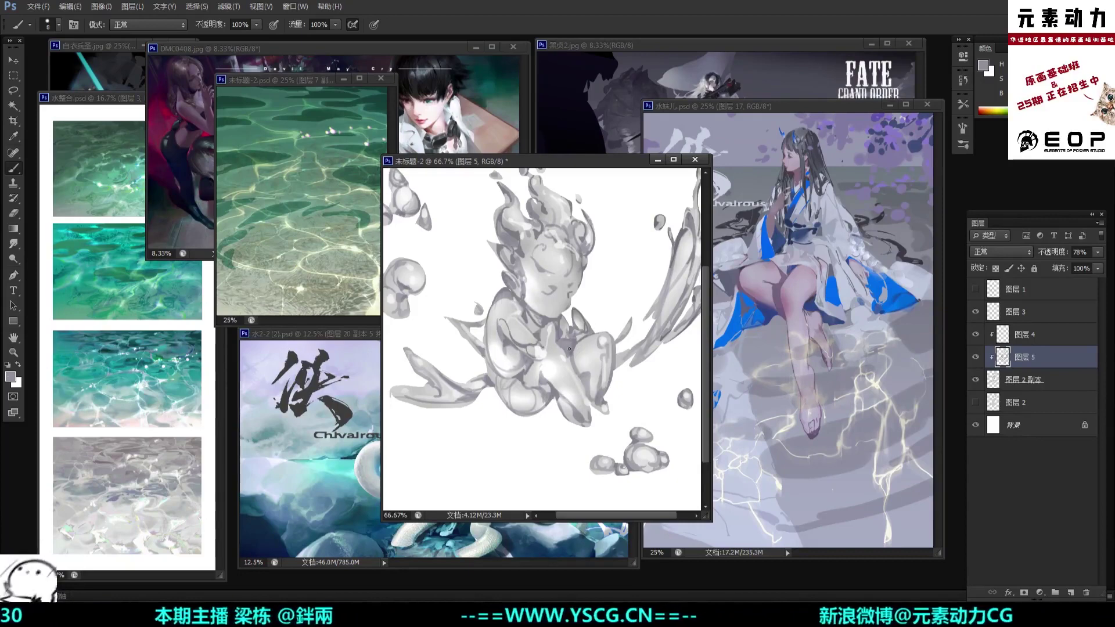
# Step: Sample light and mid greys around the figure's hands and raised knee and touch up the shading between them
pyautogui.keyDown('alt'); pyautogui.click(572, 345); pyautogui.keyUp('alt')
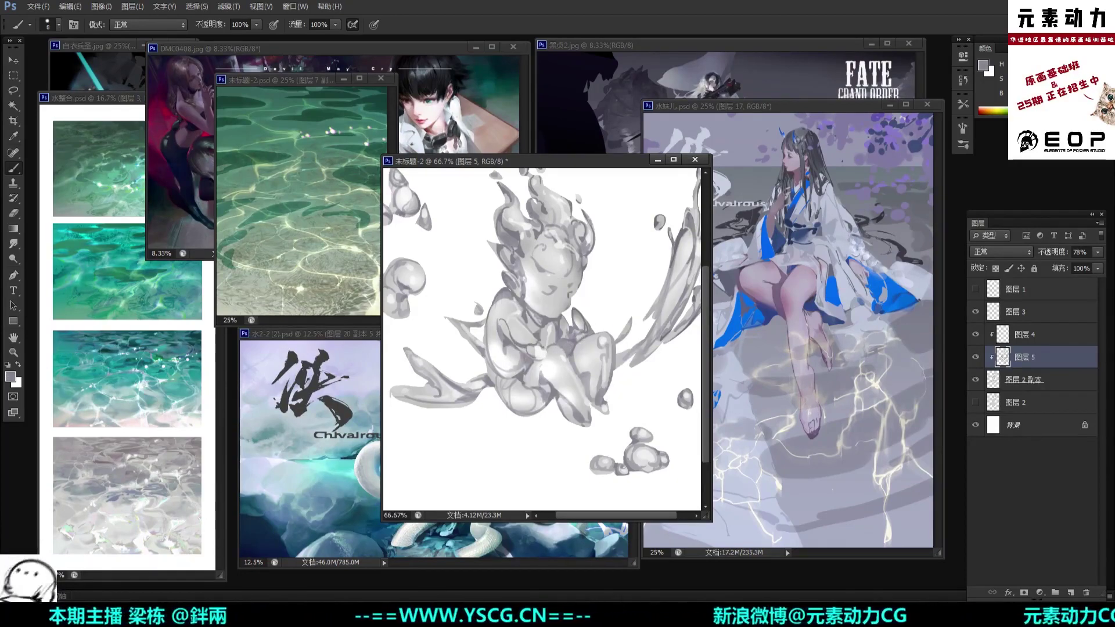
pyautogui.keyDown('alt'); pyautogui.click(554, 347); pyautogui.keyUp('alt')
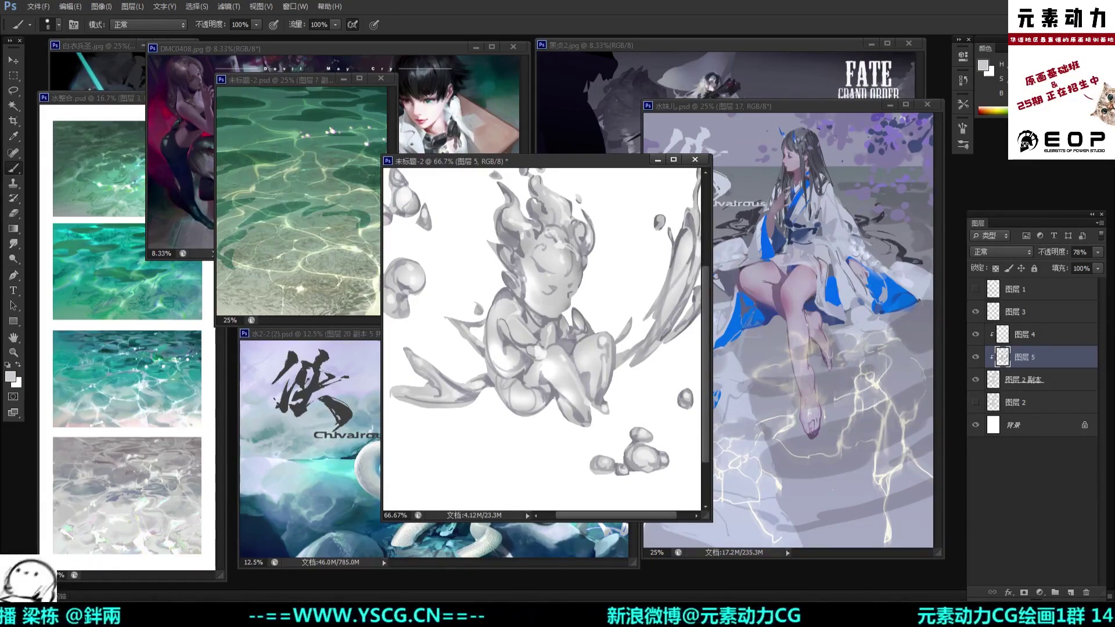
pyautogui.keyDown('alt'); pyautogui.click(575, 345); pyautogui.keyUp('alt')
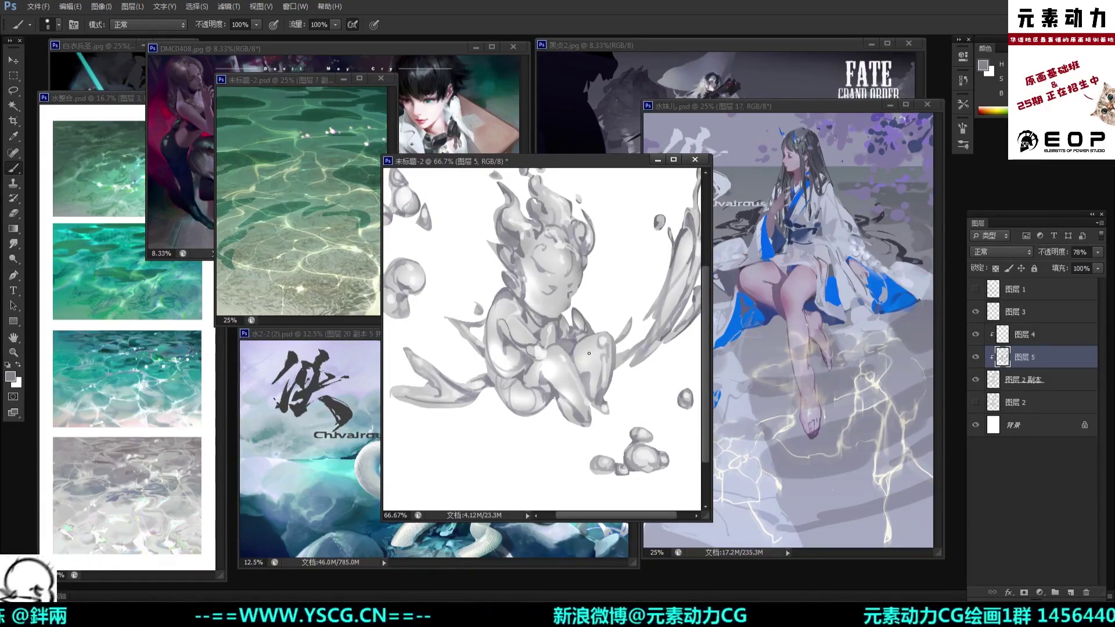
pyautogui.hotkey('ctrl', '-')
pyautogui.hotkey('ctrl', '=')
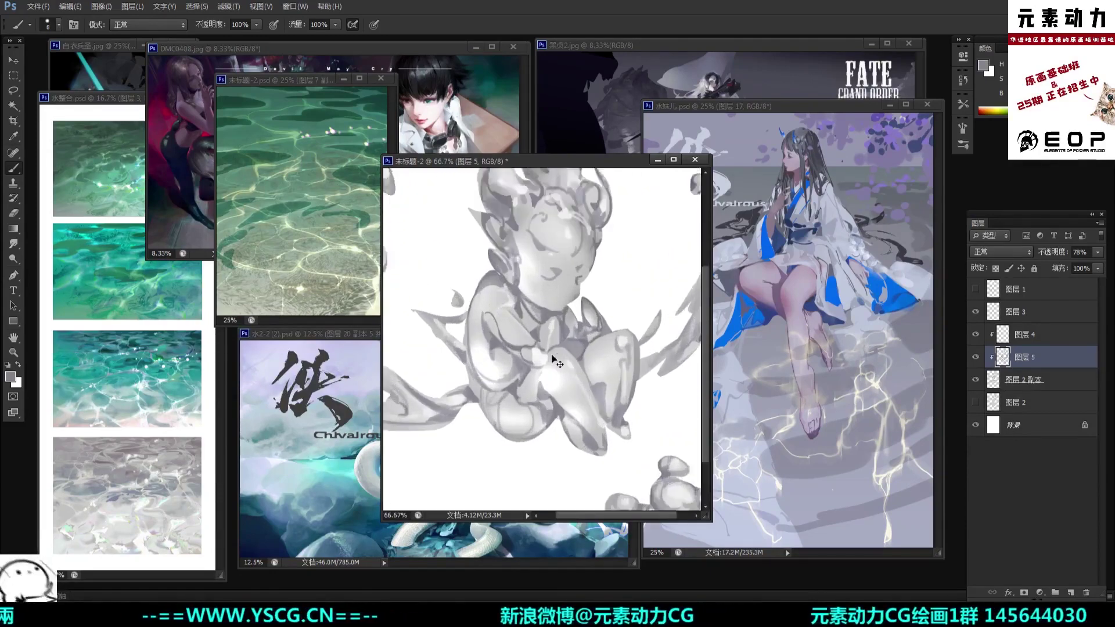
# Step: Enlarge the eraser to 70 px and soften the shading on the figure's thigh on 图层 5
pyautogui.press('e')
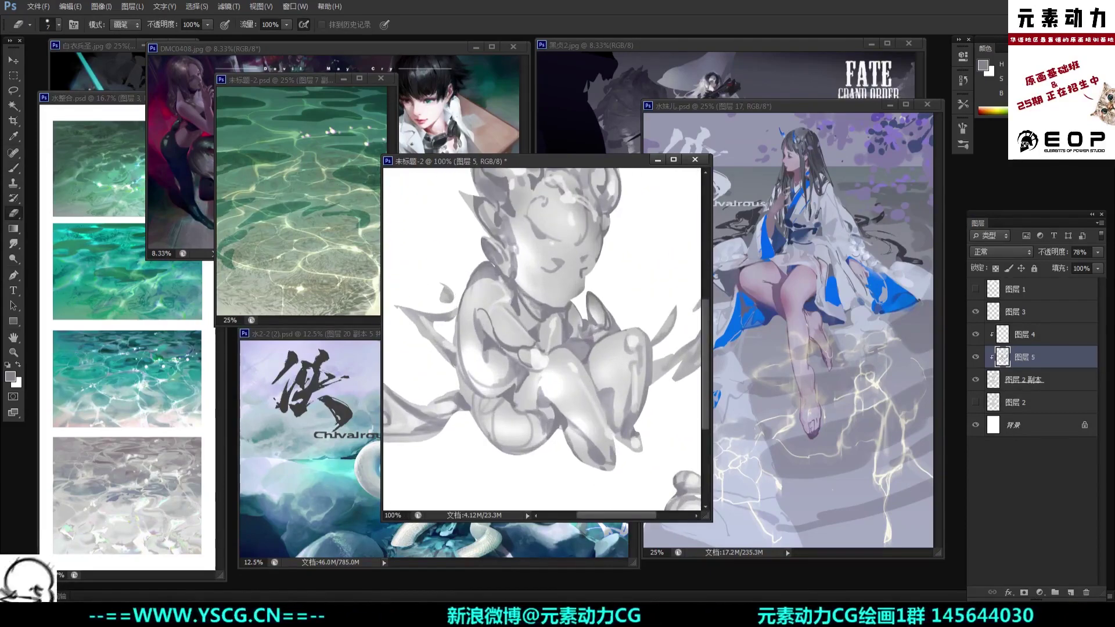
pyautogui.press(']')
pyautogui.press(']')
pyautogui.press(']')
pyautogui.press(']')
pyautogui.press(']')
pyautogui.press(']')
pyautogui.press(']')
pyautogui.press(']')
pyautogui.press(']')
pyautogui.moveTo(539, 392); pyautogui.dragTo(523, 426)
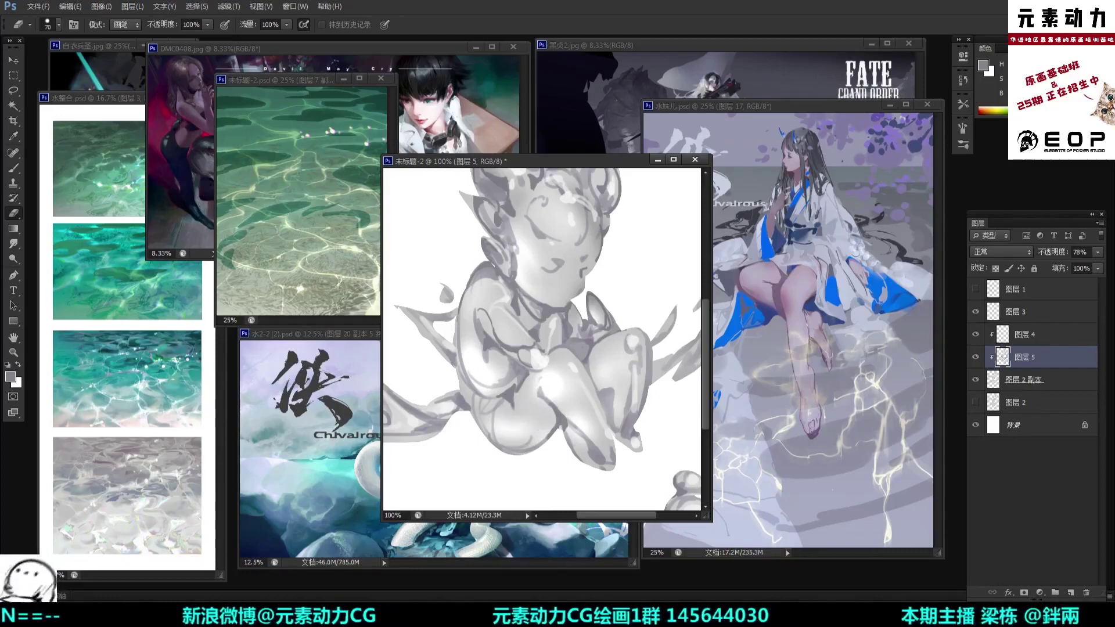
# Step: Repaint the thigh's curved shadow line with a grey sampled from the artwork, undoing an unsatisfactory stroke
pyautogui.press('b')
pyautogui.moveTo(515, 402)
pyautogui.mouseDown()
pyautogui.moveTo(508, 425)
pyautogui.moveTo(515, 416)
pyautogui.mouseUp()
pyautogui.hotkey('ctrl', 'z')
pyautogui.keyDown('alt'); pyautogui.click(511, 399); pyautogui.keyUp('alt')
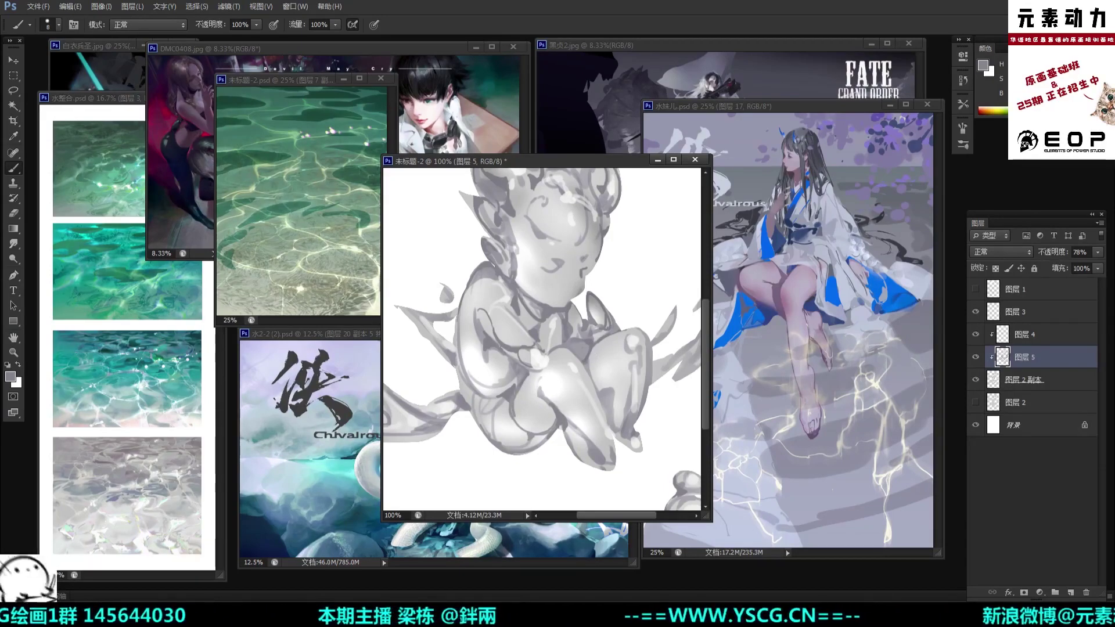
pyautogui.hotkey('ctrl', '-')
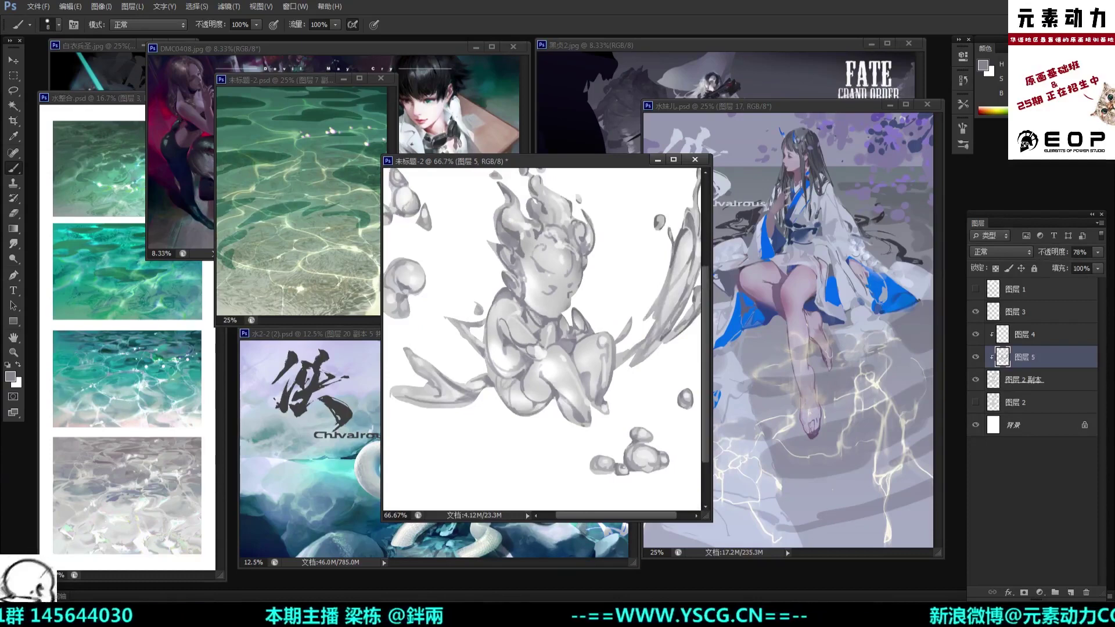
# Step: Add a short shading stroke along the figure's raised knee on 图层 5
pyautogui.moveTo(565, 453); pyautogui.dragTo(571, 409)
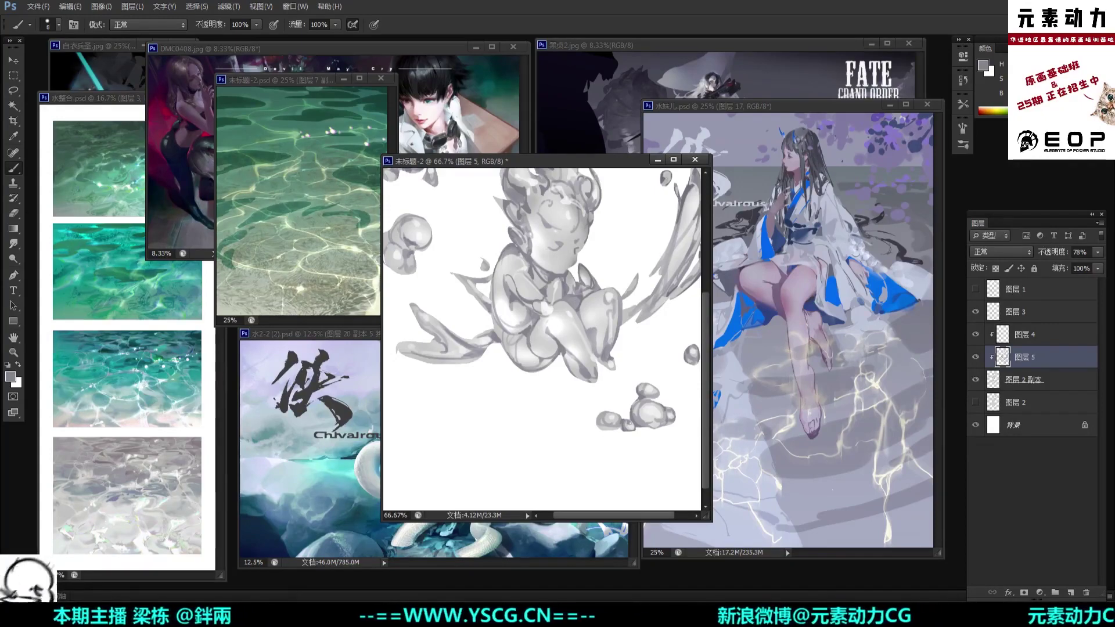
pyautogui.scroll(2, 543, 340)
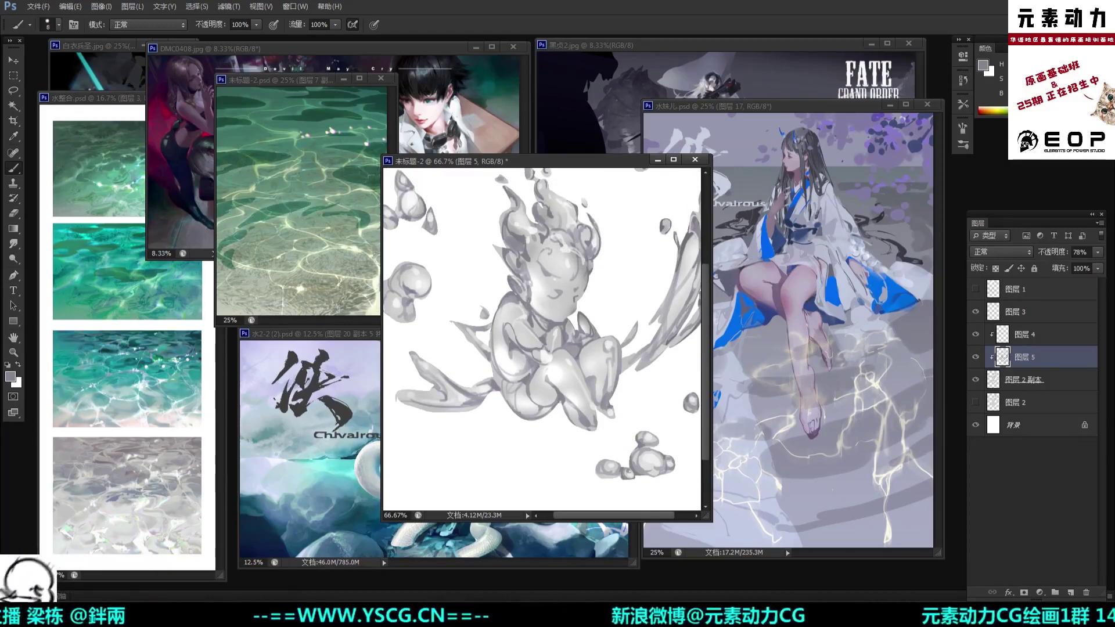
pyautogui.moveTo(579, 359); pyautogui.dragTo(589, 376)
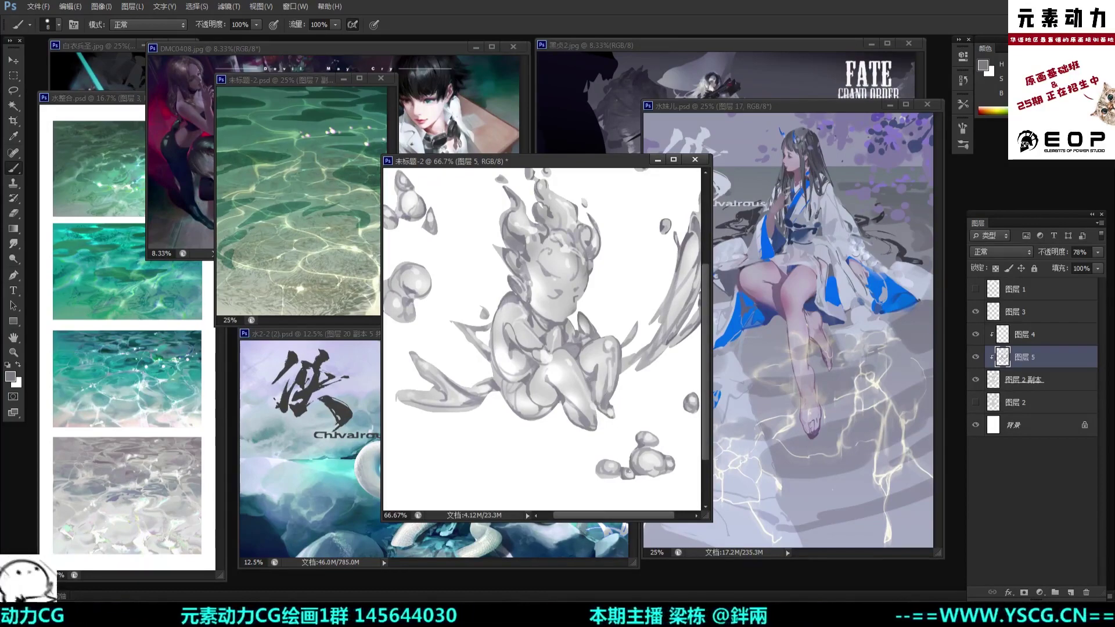
# Step: Sample greys around the figure's face and hair and refine the shading there on 图层 5
pyautogui.moveTo(648, 277); pyautogui.dragTo(607, 317)
pyautogui.keyDown('alt'); pyautogui.click(513, 357); pyautogui.keyUp('alt')
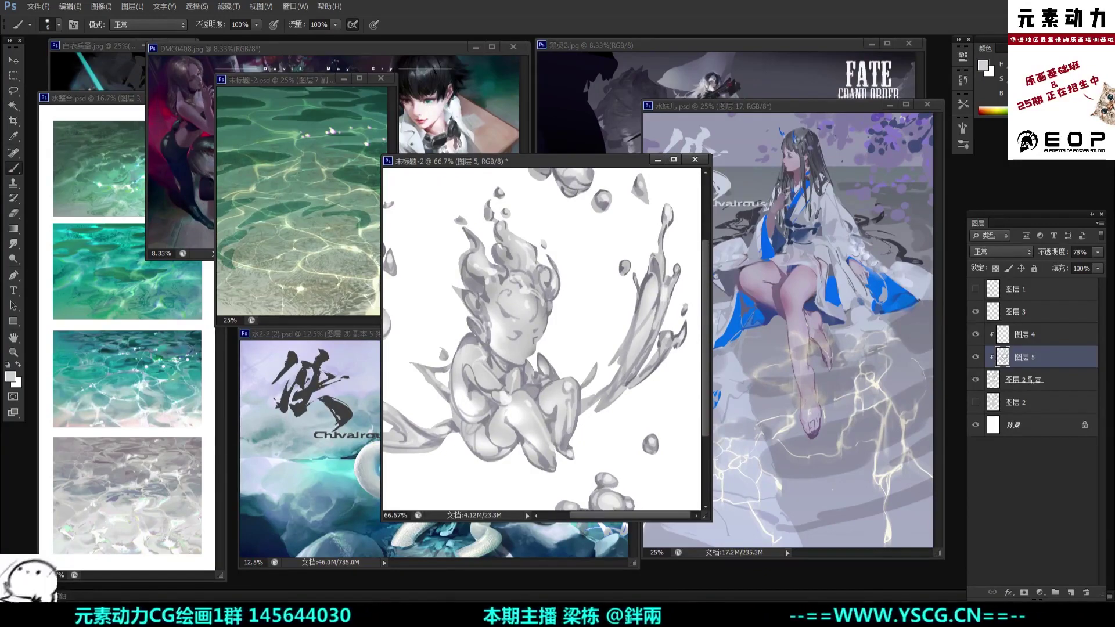
pyautogui.keyDown('alt'); pyautogui.click(517, 360); pyautogui.keyUp('alt')
pyautogui.keyDown('alt'); pyautogui.click(517, 360); pyautogui.keyUp('alt')
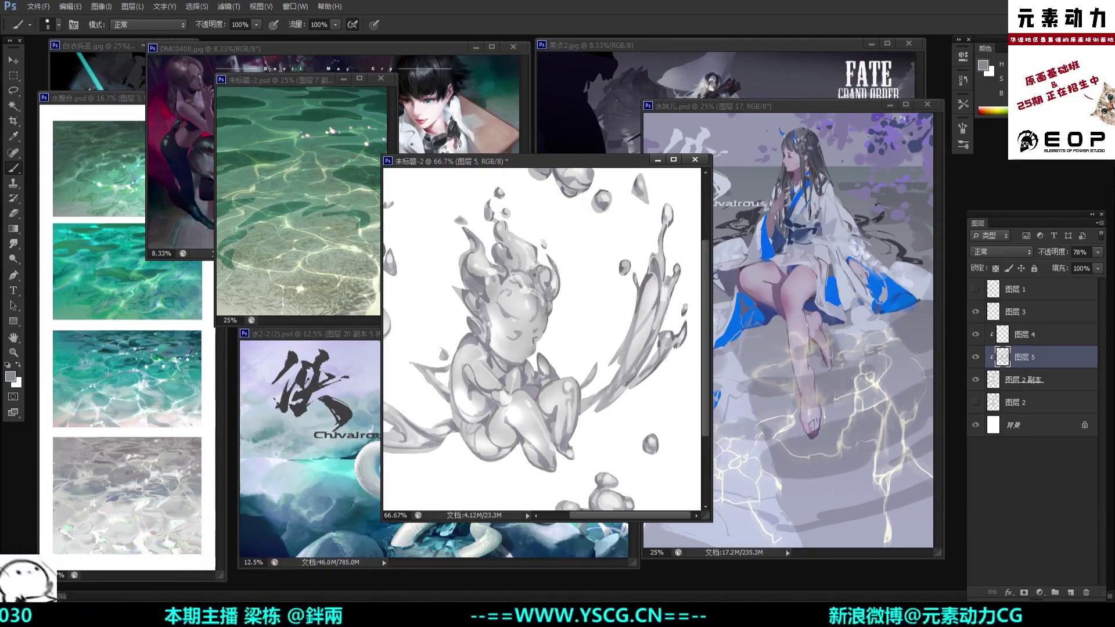
pyautogui.keyDown('alt'); pyautogui.click(535, 248); pyautogui.keyUp('alt')
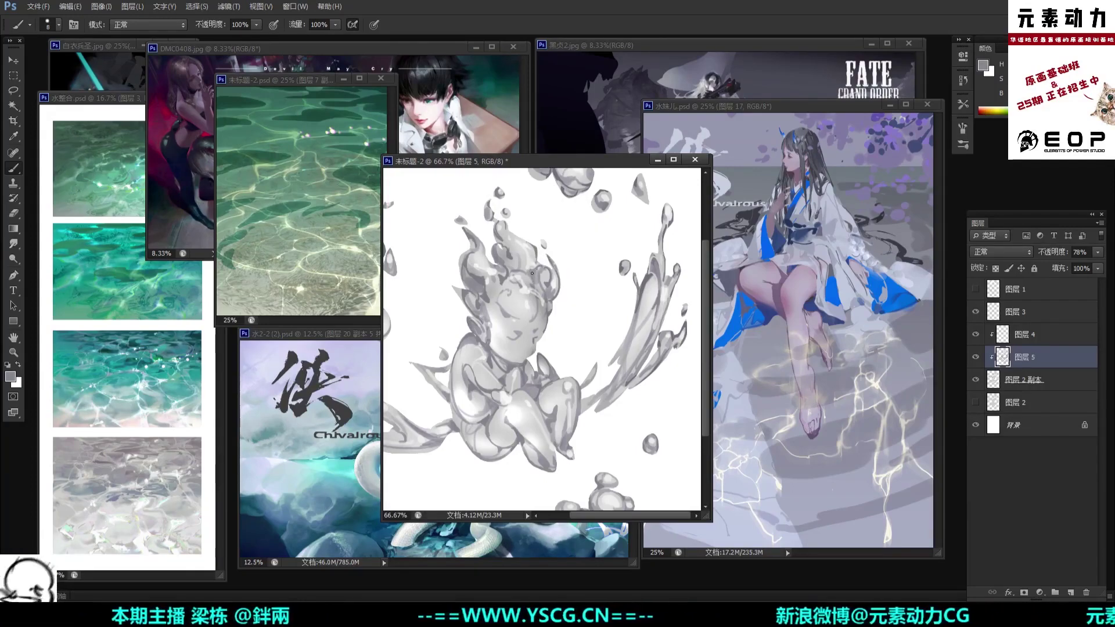
pyautogui.moveTo(545, 228)
pyautogui.mouseDown()
pyautogui.moveTo(562, 260)
pyautogui.moveTo(541, 300)
pyautogui.mouseUp()
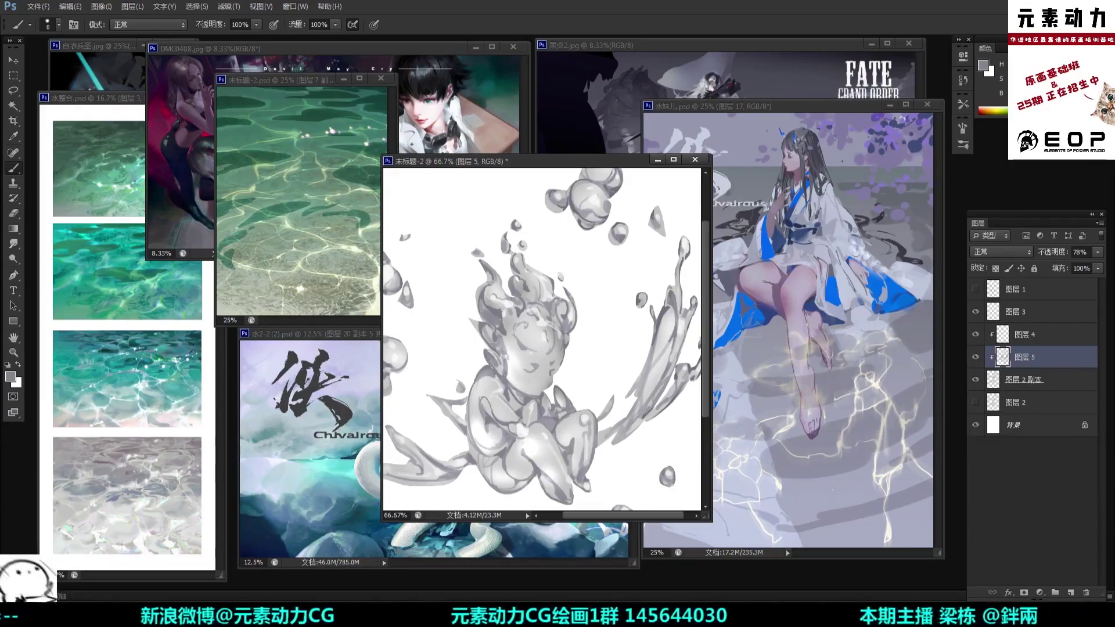
# Step: Examine the whole artwork at several magnifications and compare it with and without 图层 5
pyautogui.moveTo(616, 301); pyautogui.dragTo(594, 285)
pyautogui.hotkey('ctrl', '-')
pyautogui.hotkey('ctrl', '-')
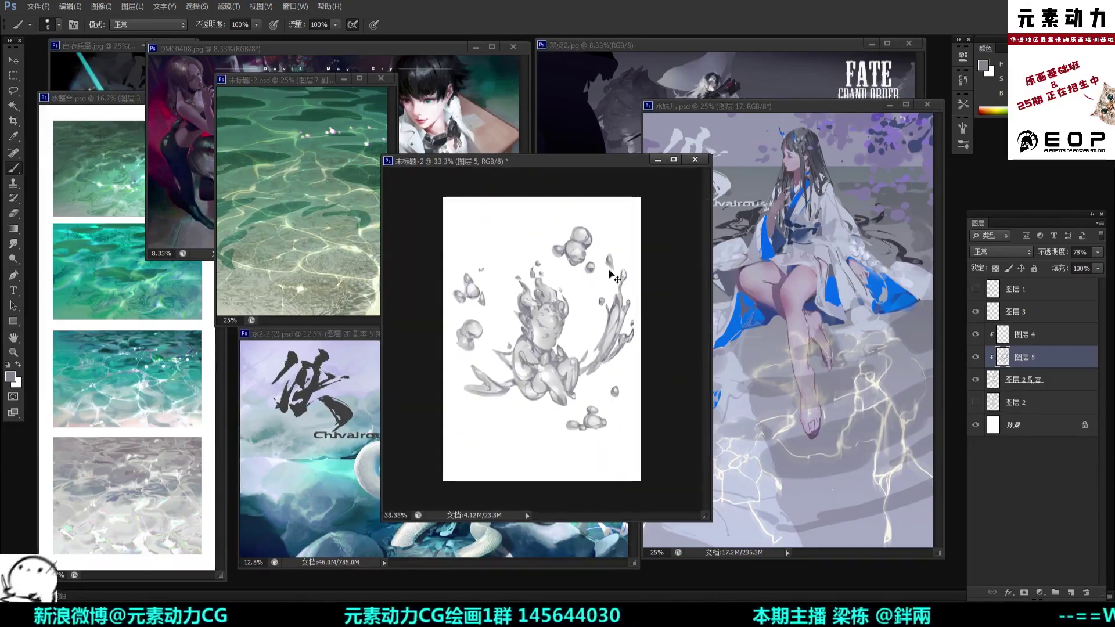
pyautogui.hotkey('ctrl', '+')
pyautogui.hotkey('ctrl', '+')
pyautogui.hotkey('ctrl', '+')
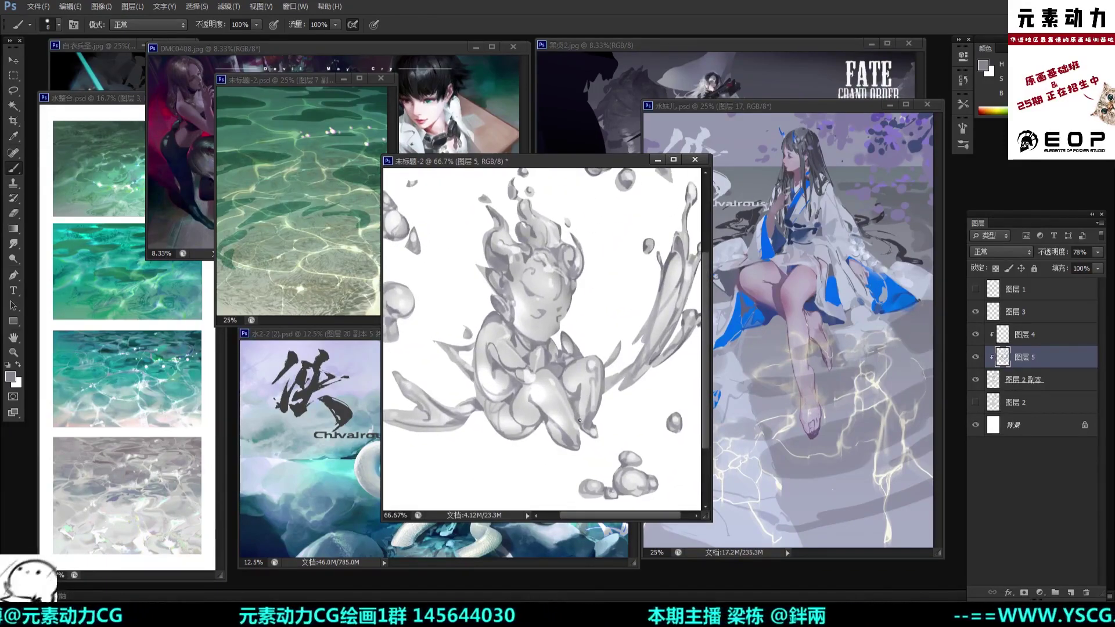
pyautogui.moveTo(595, 429); pyautogui.dragTo(603, 400)
pyautogui.hotkey('ctrl', '-')
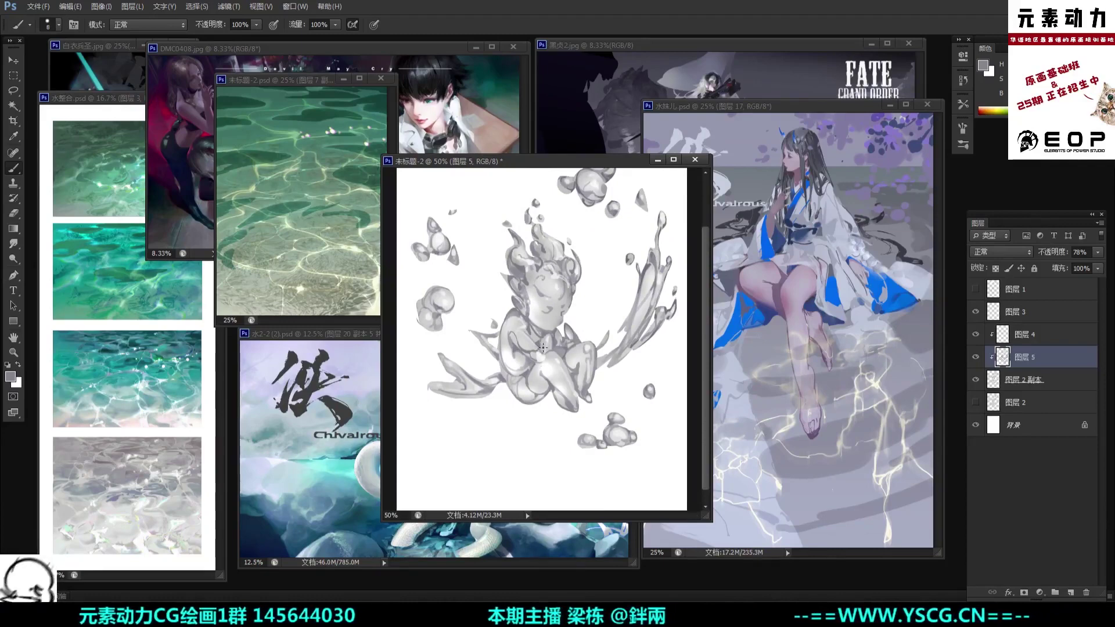
pyautogui.hotkey('ctrl', '+')
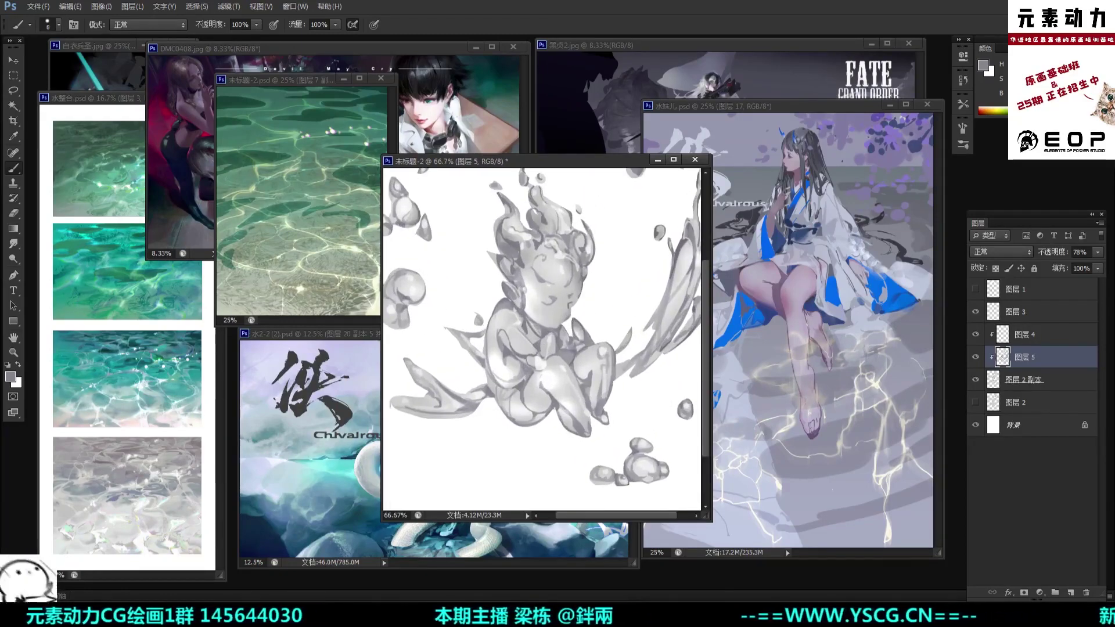
pyautogui.hotkey('ctrl', '-')
pyautogui.hotkey('ctrl', '+')
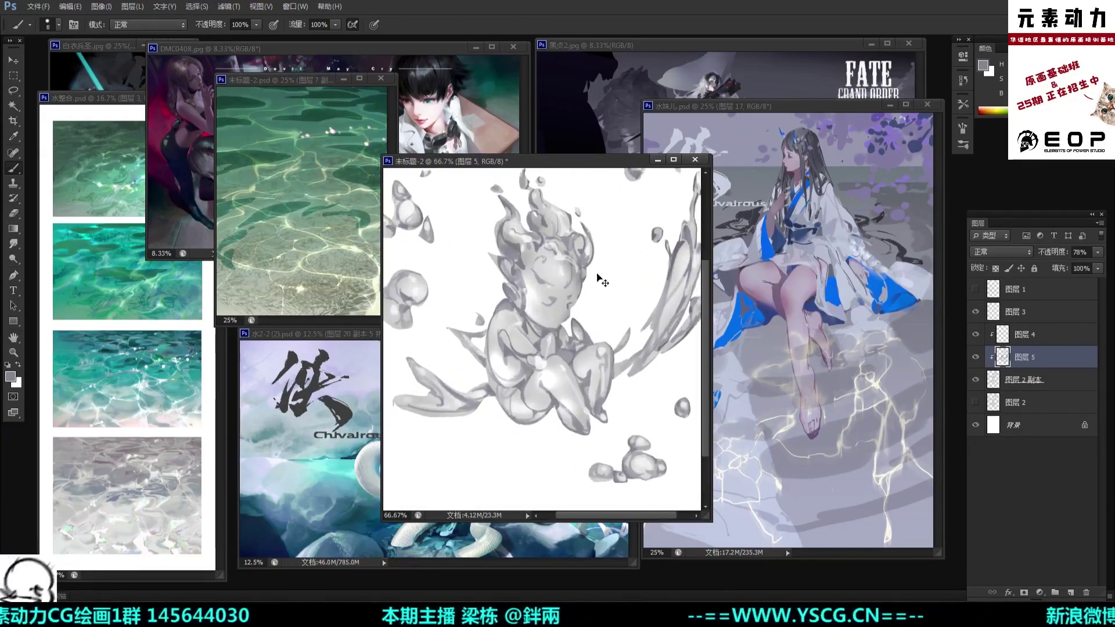
pyautogui.hotkey('ctrl', '-')
pyautogui.hotkey('ctrl', '+')
pyautogui.hotkey('ctrl', '-')
pyautogui.hotkey('ctrl', '+')
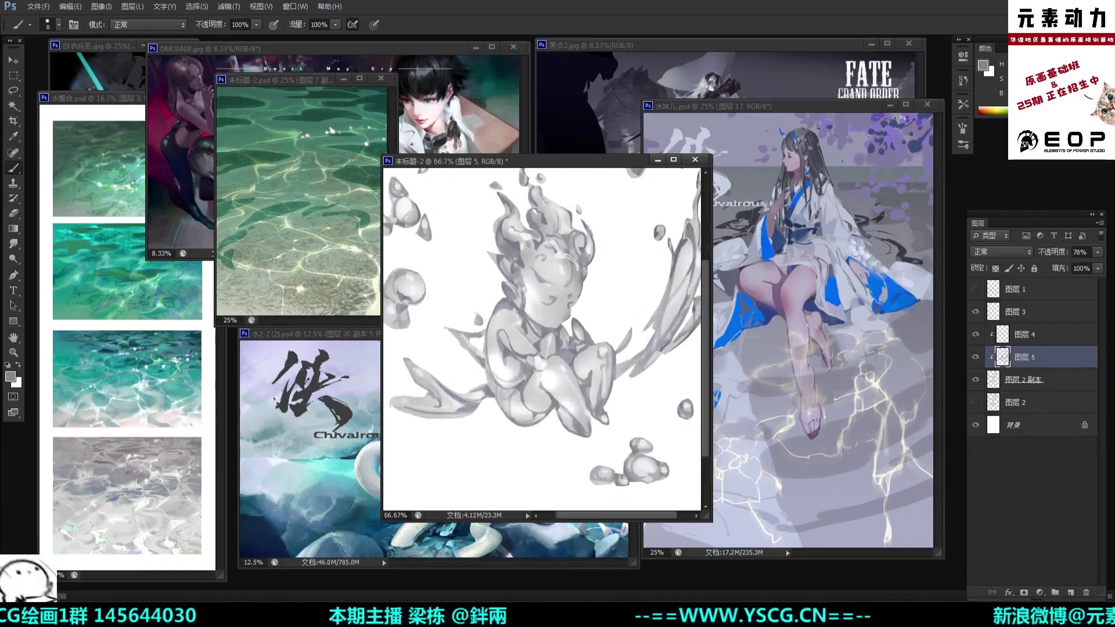
pyautogui.hotkey('ctrl', '-')
pyautogui.hotkey('ctrl', '-')
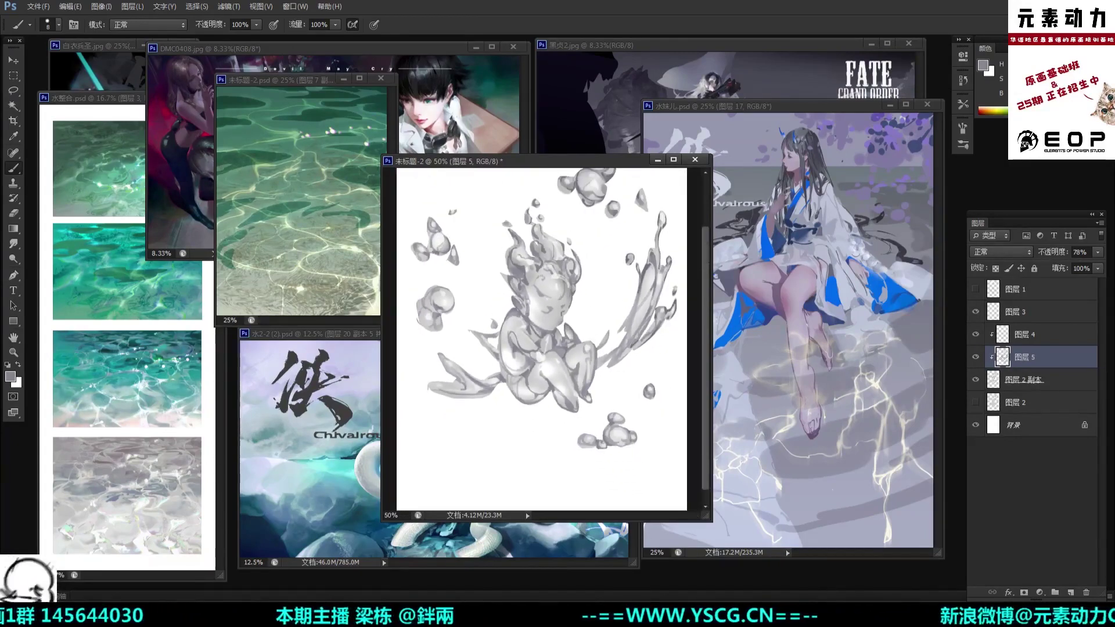
pyautogui.click(977, 357)
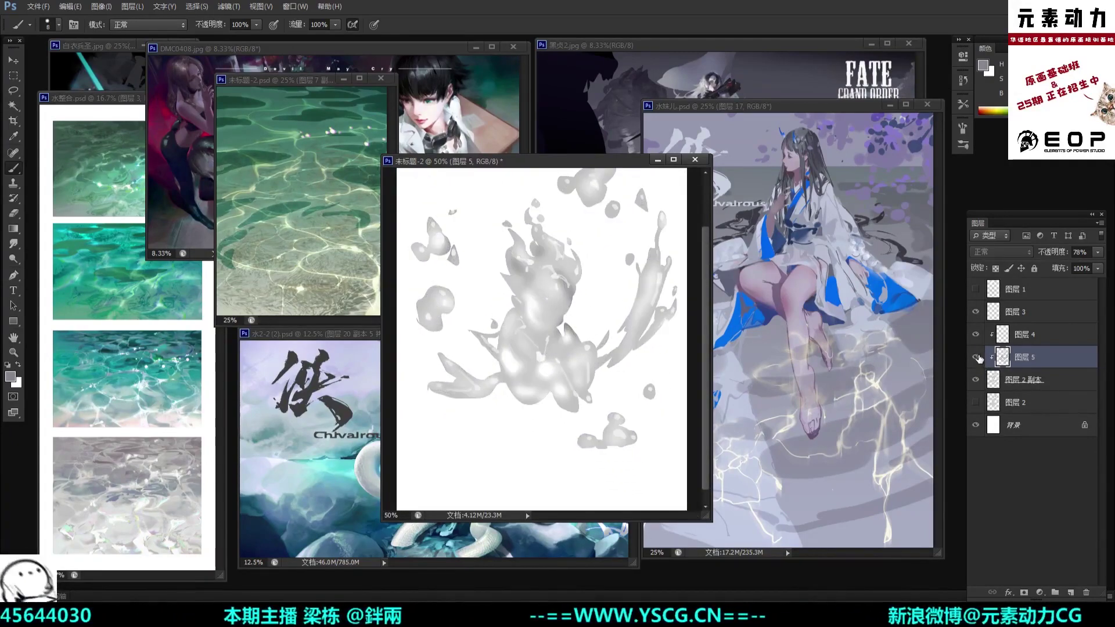
pyautogui.click(976, 357)
# Step: Enlarge the green water reference 未标题-2.psd to view it whole and check the effect of its 图层 7 副本 layer
pyautogui.click(390, 320)
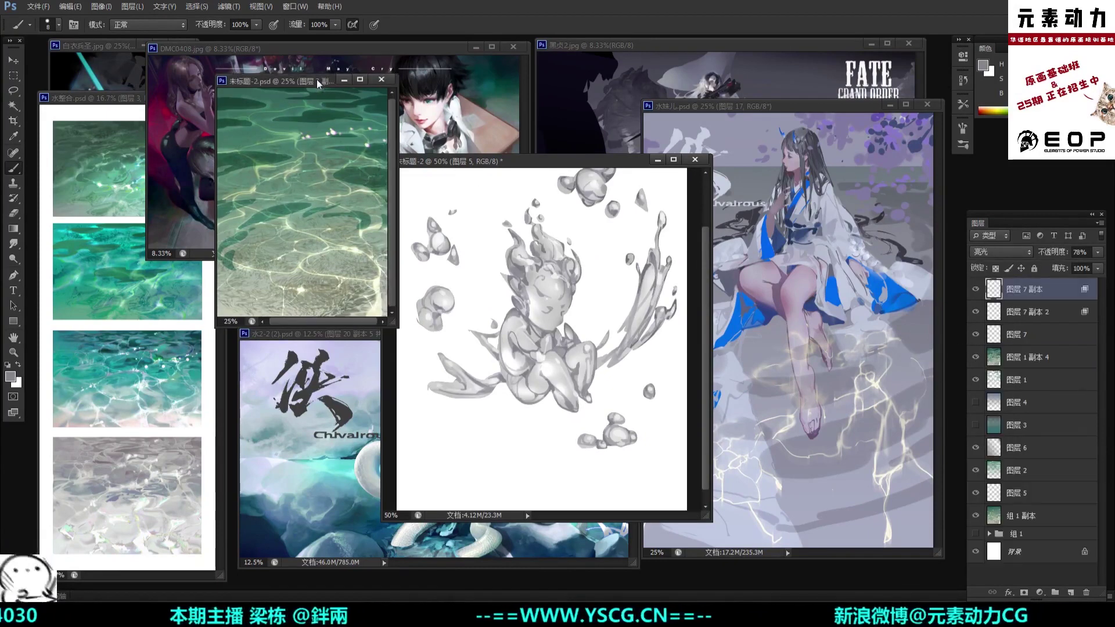
pyautogui.moveTo(390, 320); pyautogui.dragTo(434, 379)
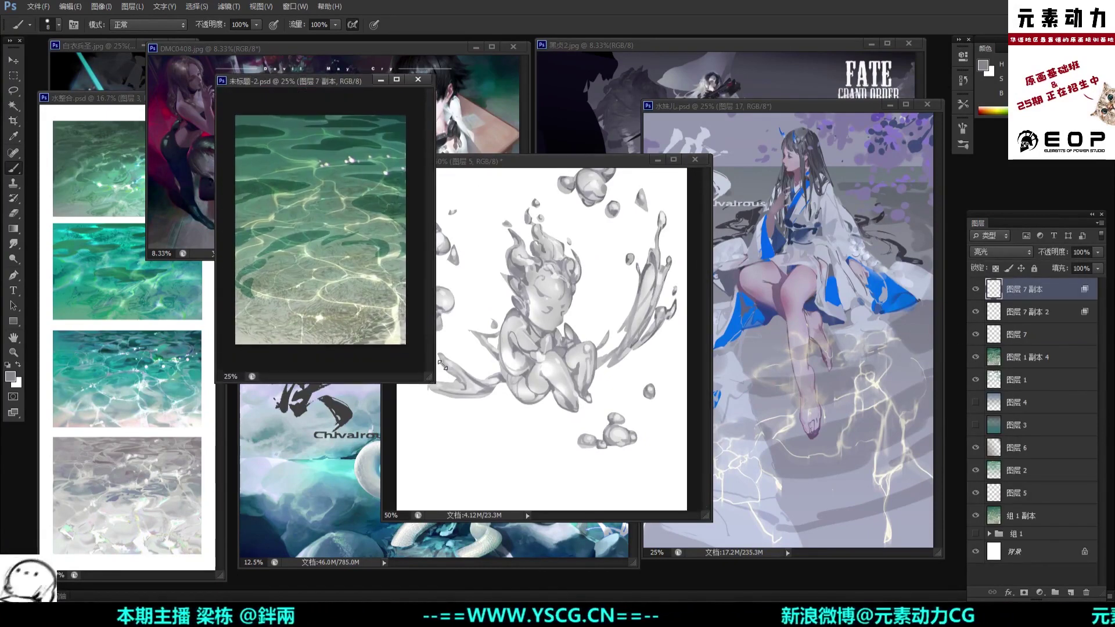
pyautogui.moveTo(975, 289)
pyautogui.mouseDown()
pyautogui.moveTo(977, 380)
pyautogui.moveTo(976, 290)
pyautogui.mouseUp()
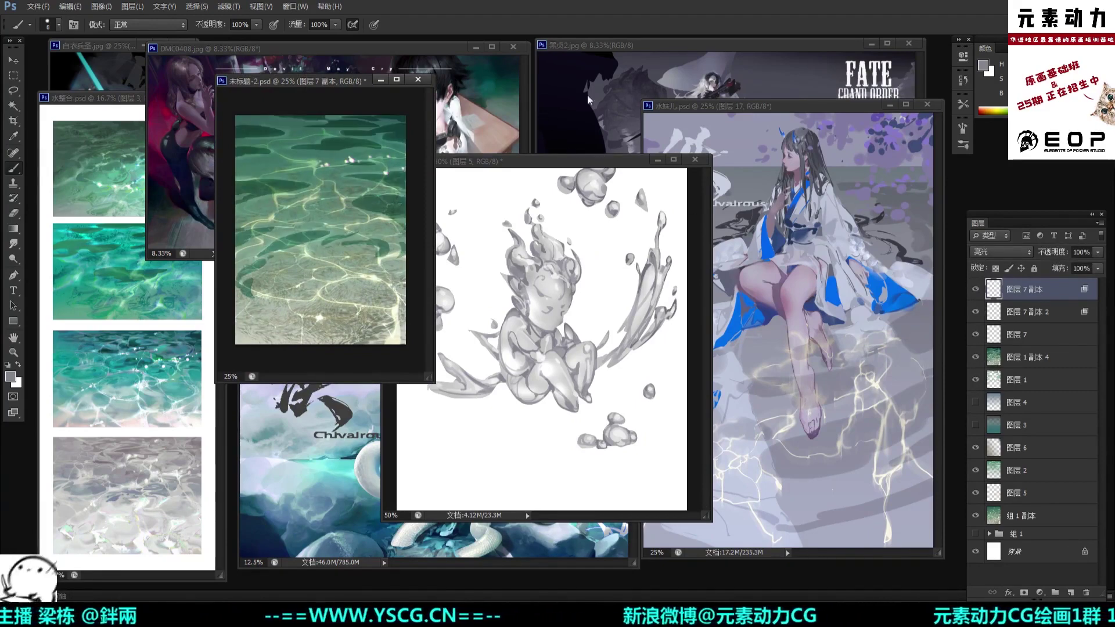
# Step: Duplicate the water figure painting as a new document with merged layers only, and duplicate its background layer
pyautogui.click(633, 163)
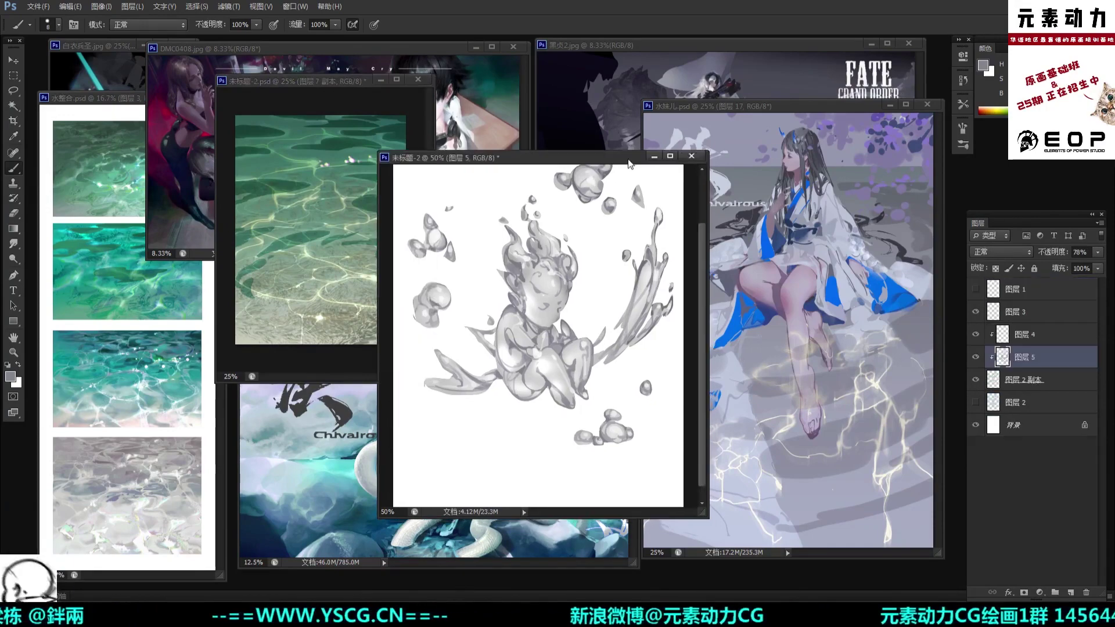
pyautogui.press('f')
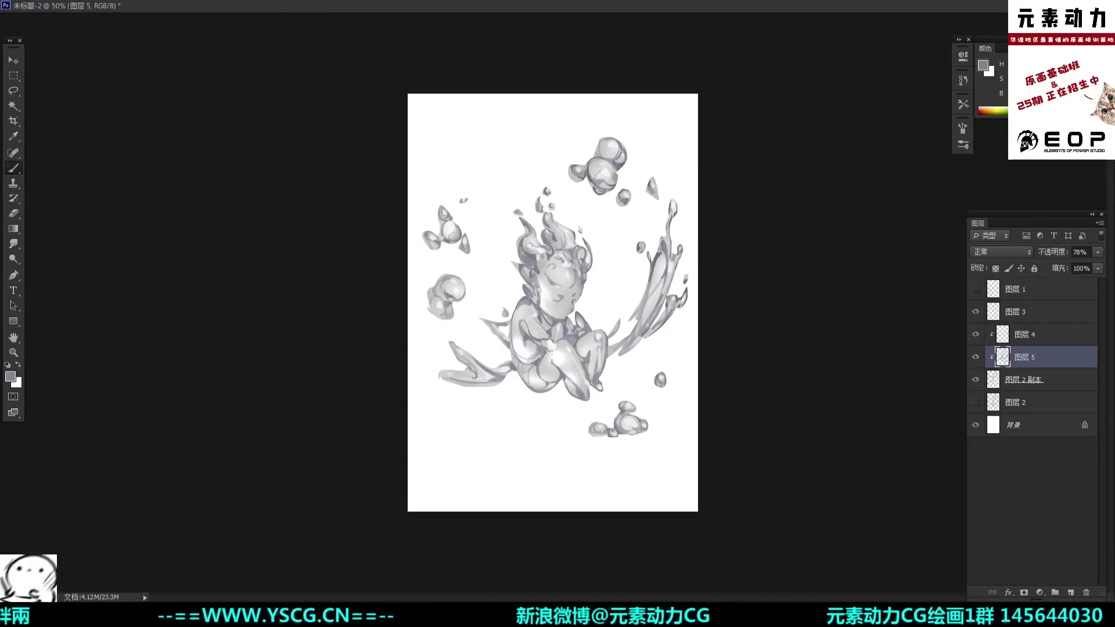
pyautogui.press('f')
pyautogui.rightClick(589, 161)
pyautogui.click(606, 166)
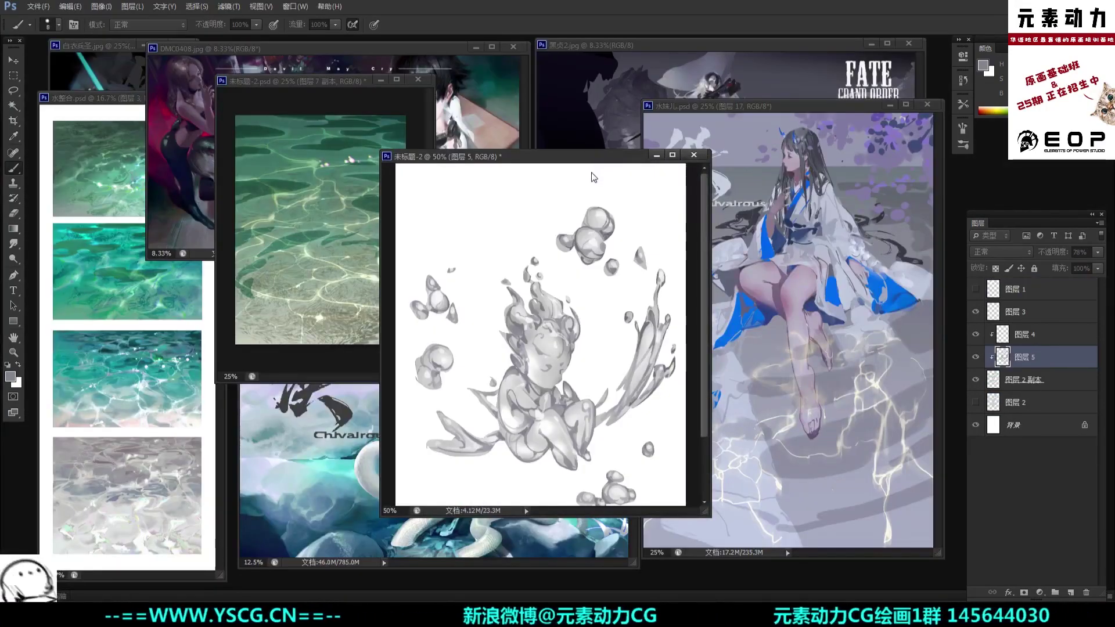
pyautogui.click(445, 230)
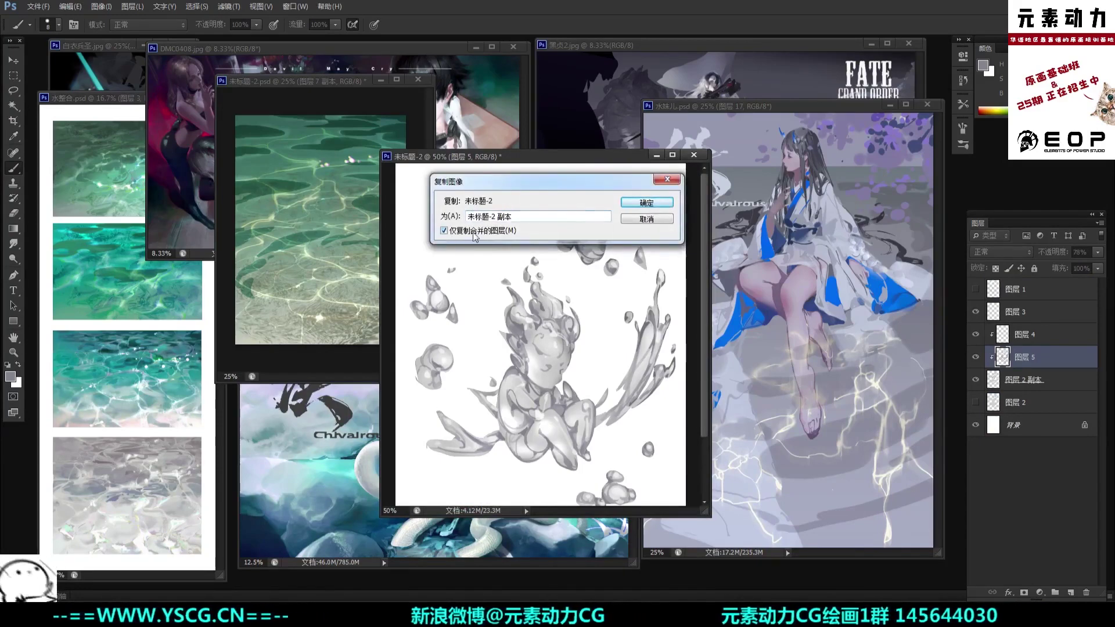
pyautogui.click(646, 202)
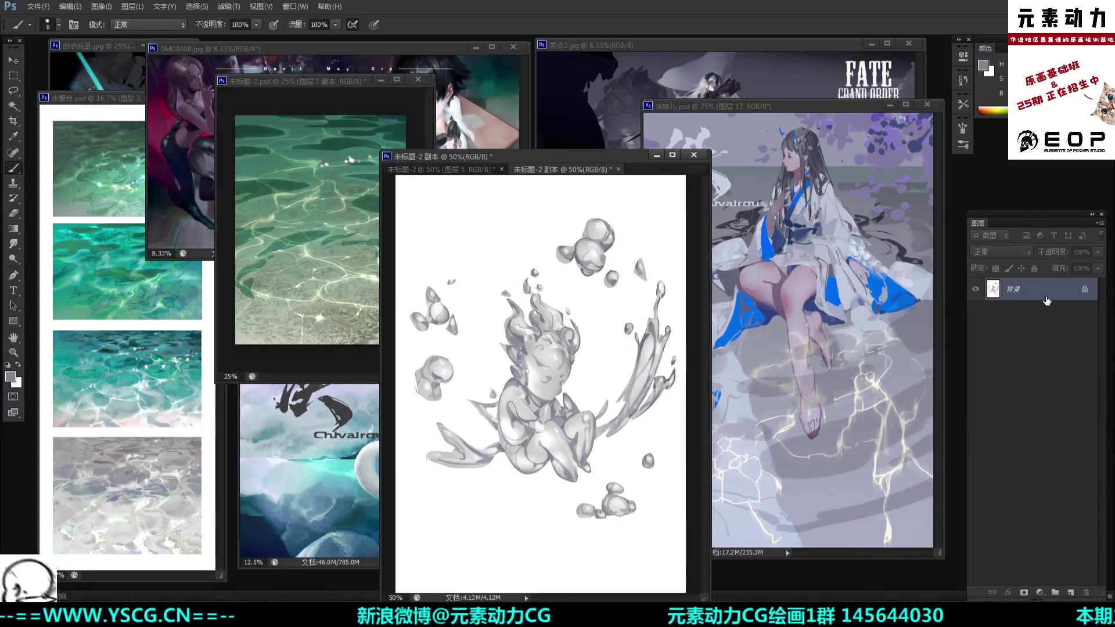
pyautogui.moveTo(1043, 297); pyautogui.dragTo(1070, 591)
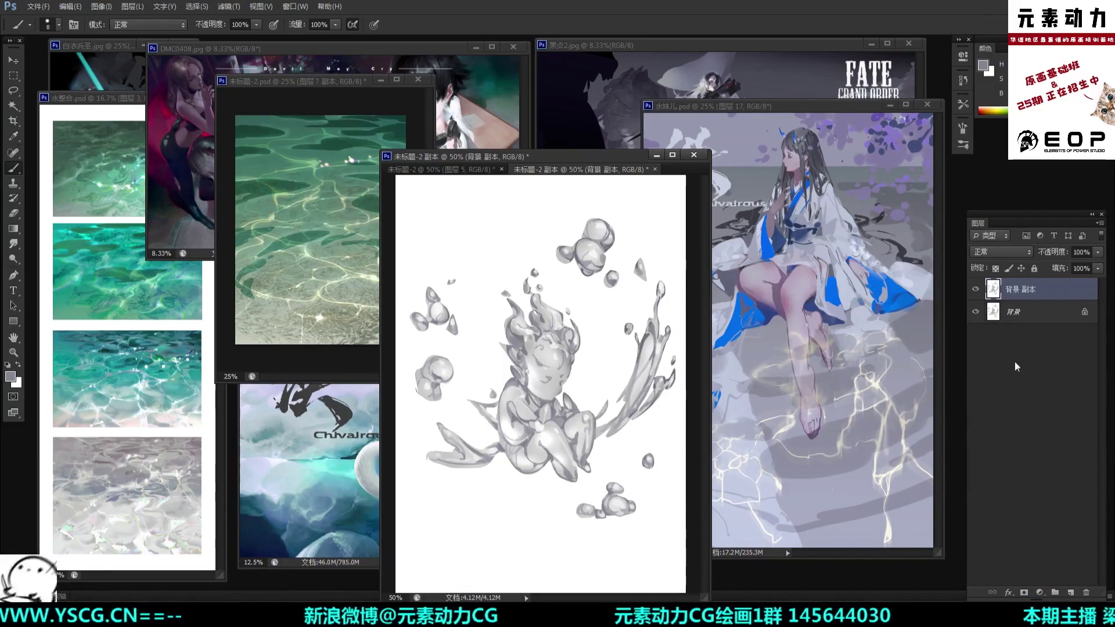
# Step: Exclude the green channel from the 背景 副本 layer through its blending options and offset the layer slightly to create coloured fringes
pyautogui.click(1007, 593)
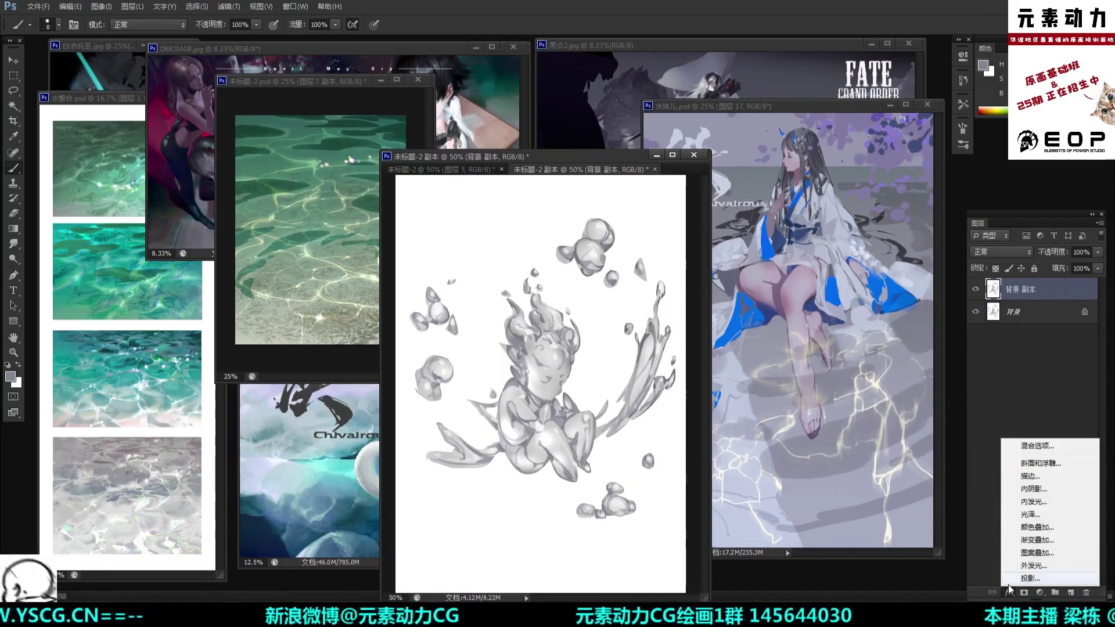
pyautogui.click(1030, 452)
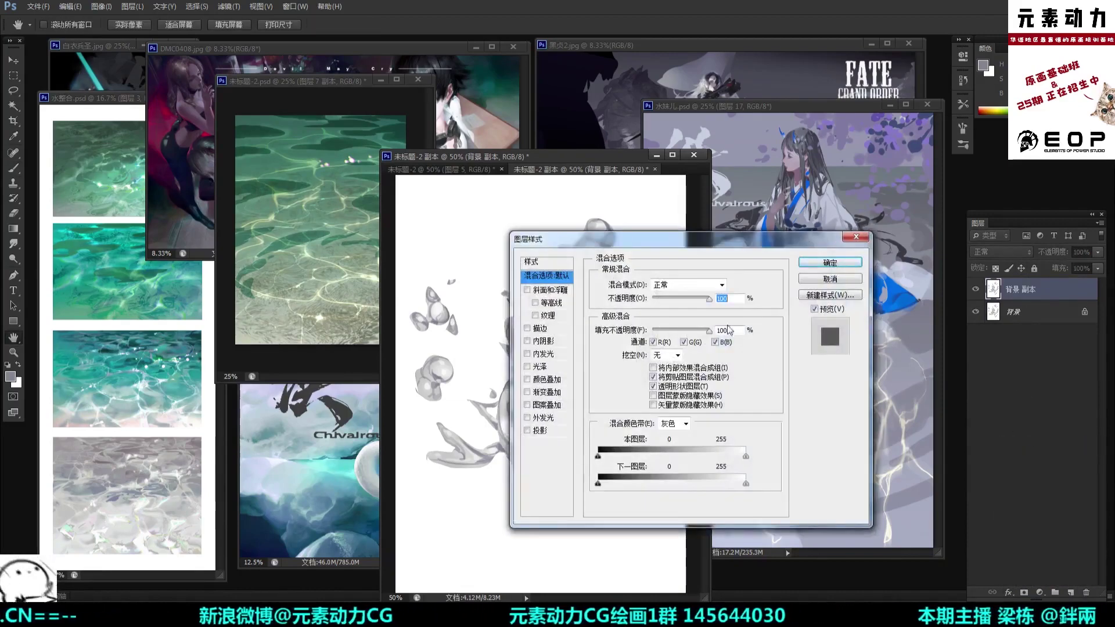
pyautogui.click(684, 342)
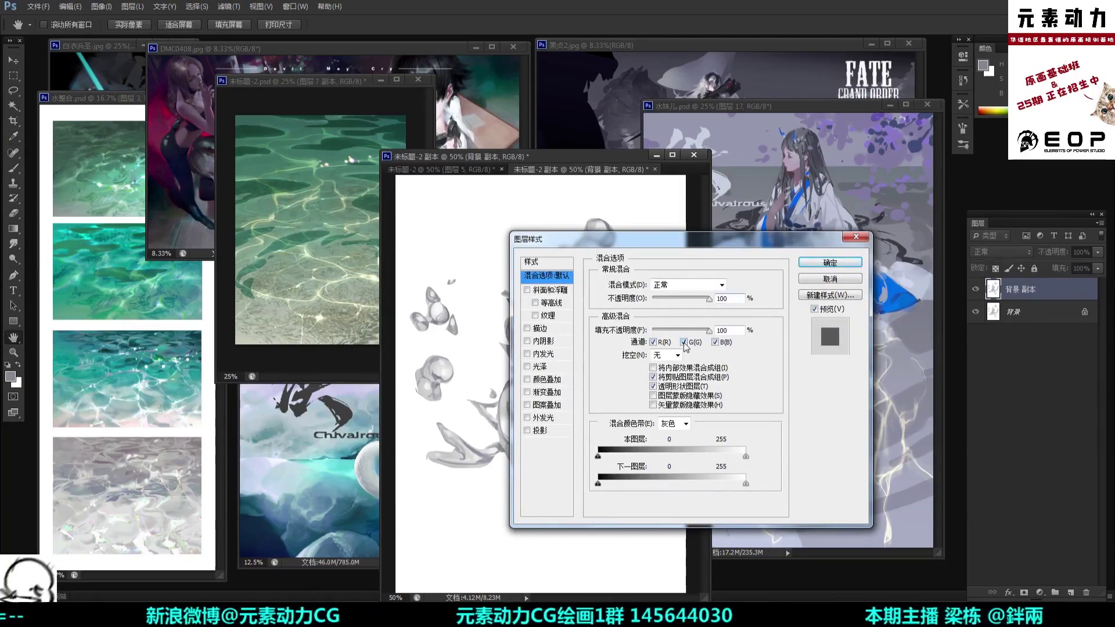
pyautogui.click(819, 264)
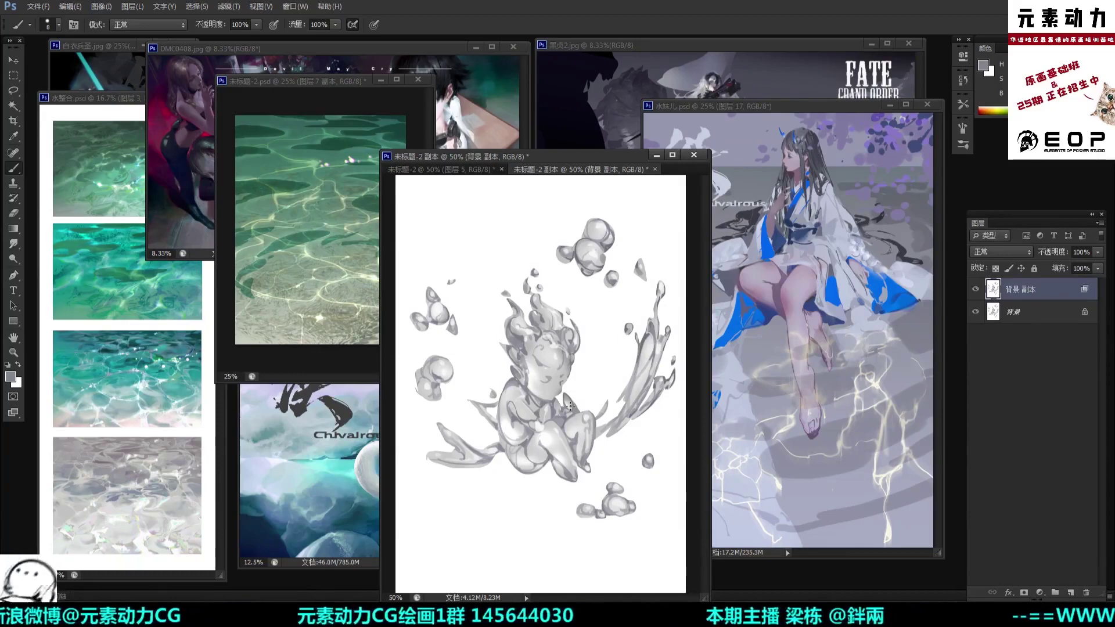
pyautogui.press('v')
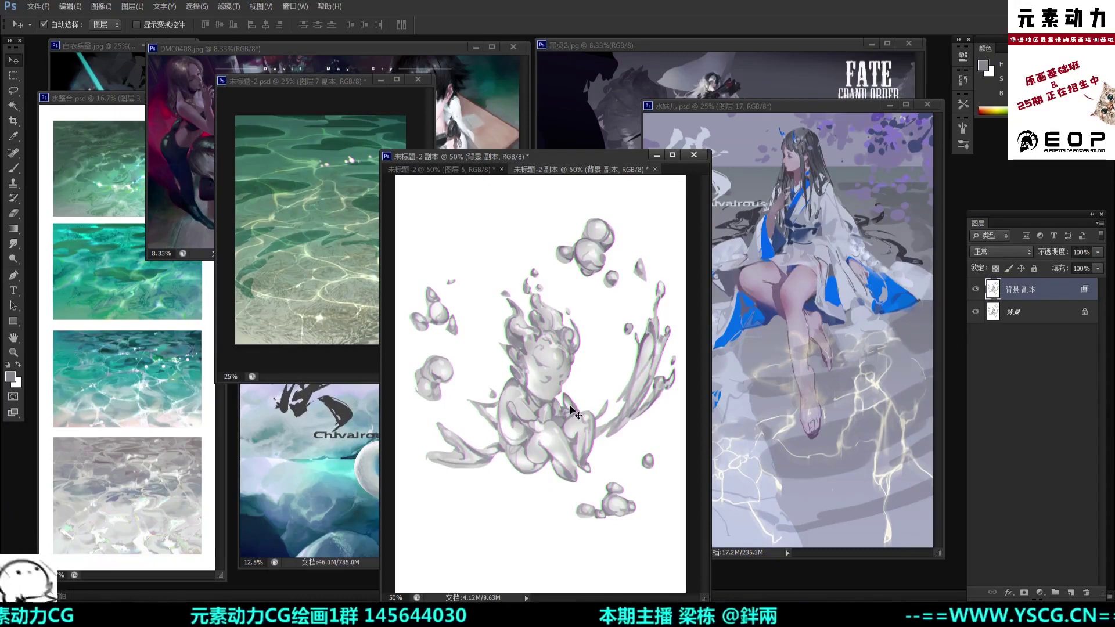
pyautogui.hotkey('ctrl', '1')
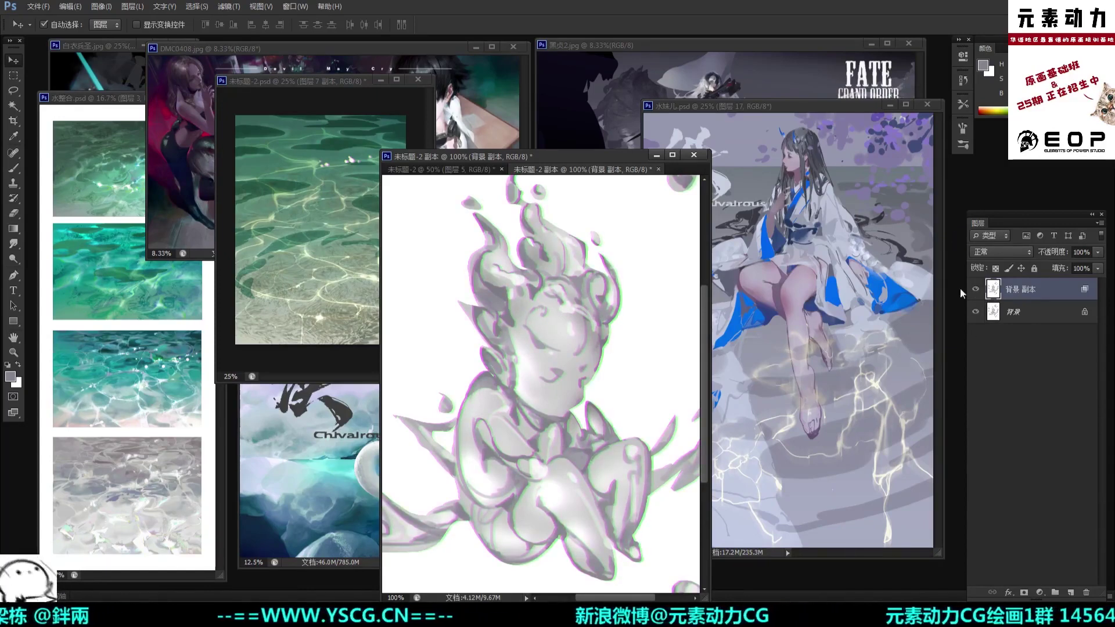
# Step: Try excluding the red, blue and green channels in turn in the 背景 副本 layer's blending options to compare the coloured fringes
pyautogui.click(1008, 591)
pyautogui.click(1022, 450)
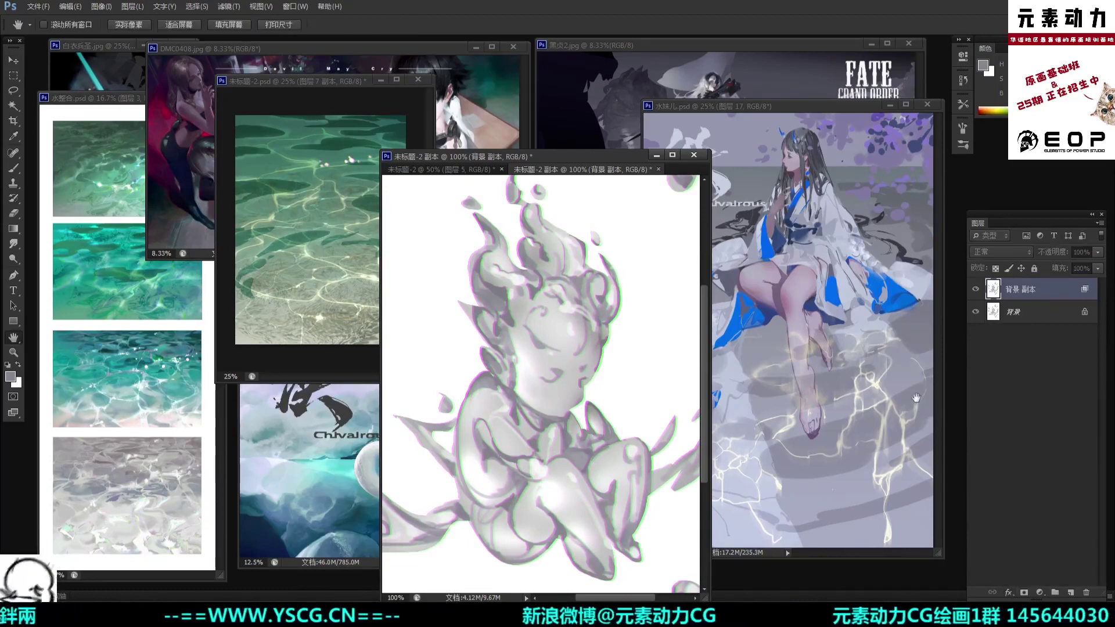
pyautogui.doubleClick(1039, 289)
pyautogui.click(683, 342)
pyautogui.click(654, 342)
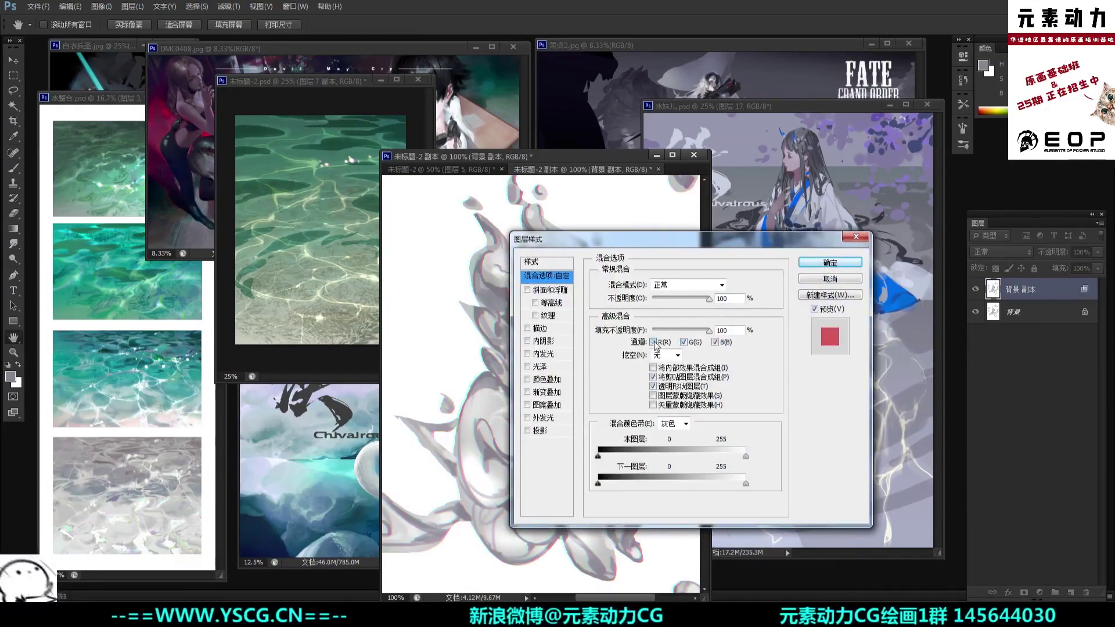
pyautogui.moveTo(609, 239); pyautogui.dragTo(799, 214)
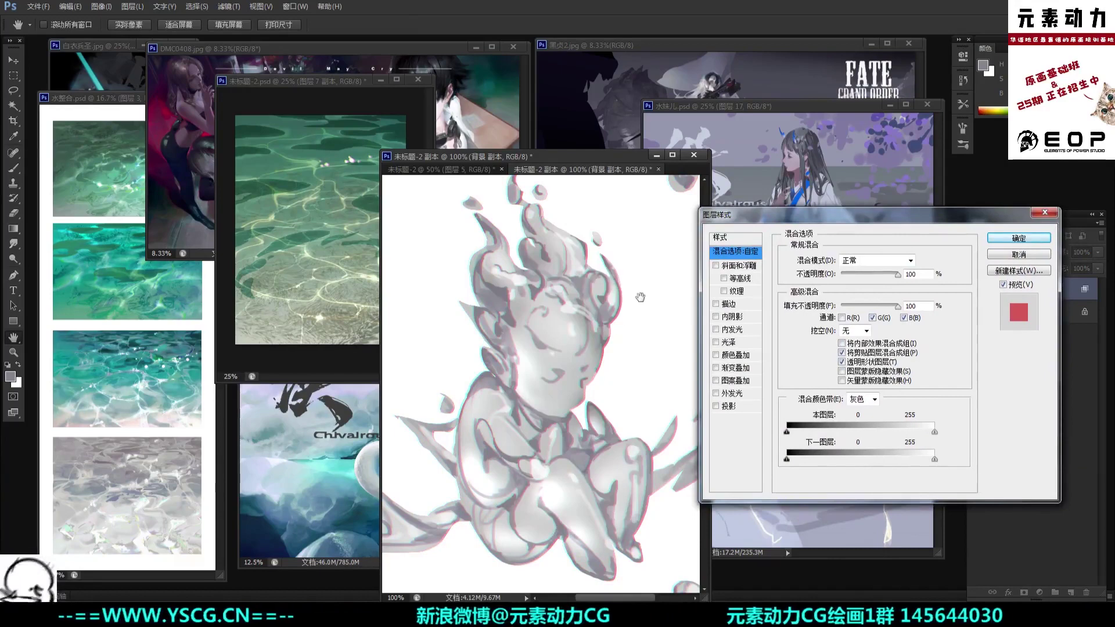
pyautogui.click(842, 317)
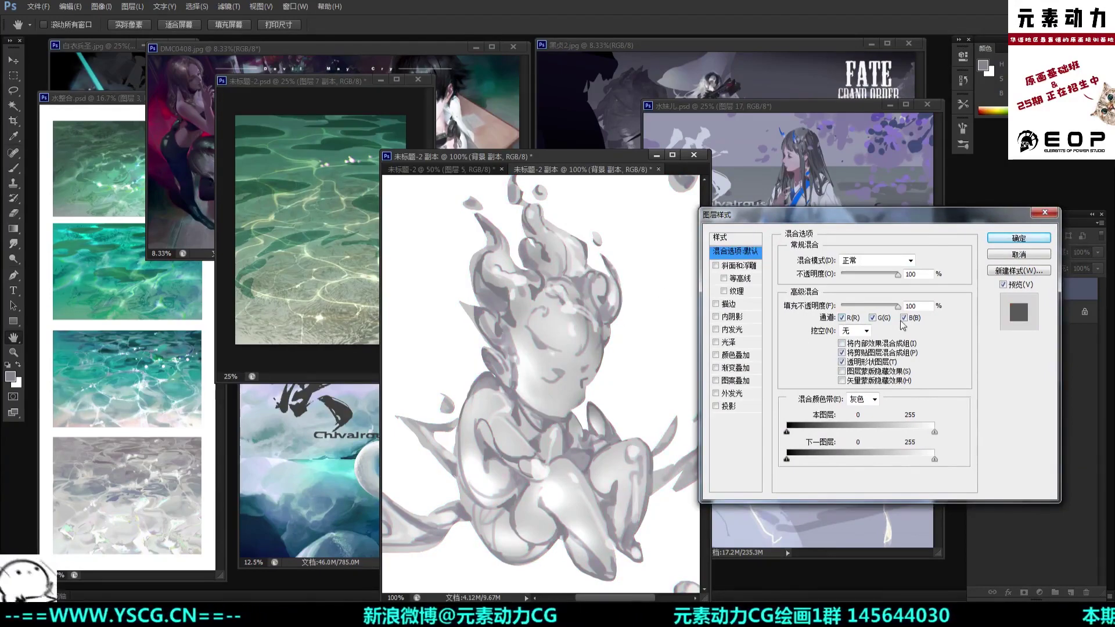
pyautogui.click(903, 318)
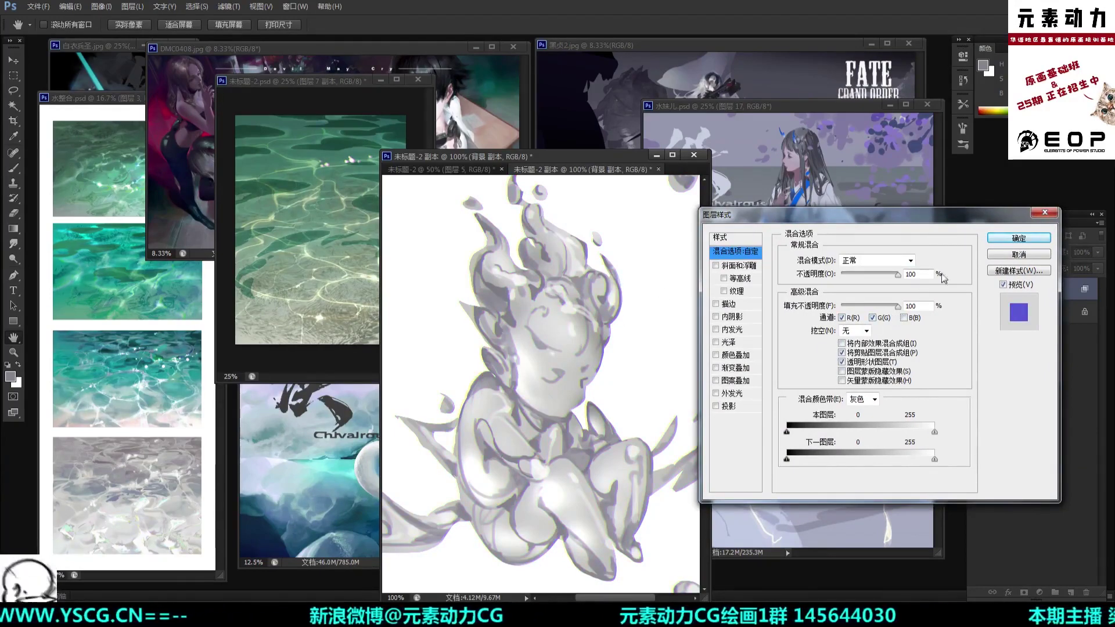
pyautogui.click(872, 318)
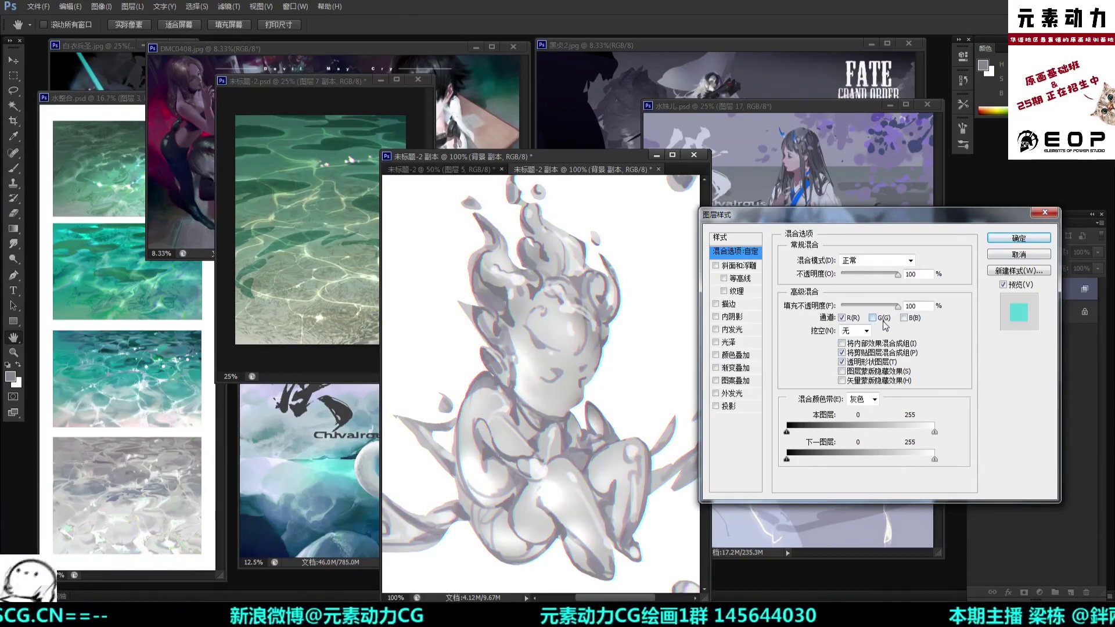
pyautogui.click(997, 238)
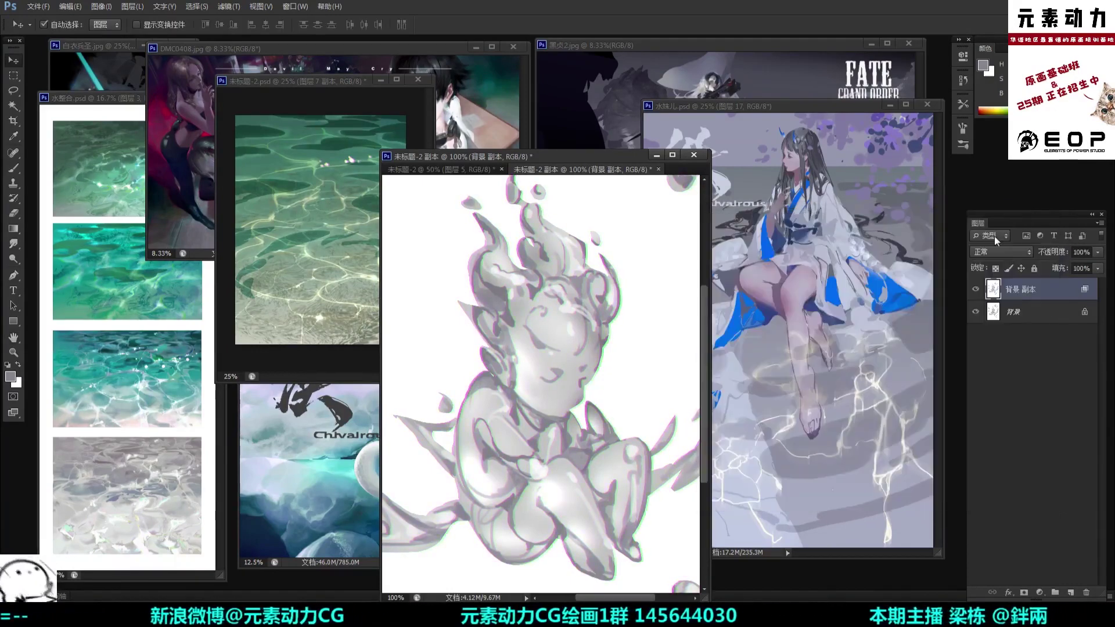
# Step: Delete the 背景 副本 layer and close the duplicate document 未标题-2 副本 without saving
pyautogui.moveTo(1042, 290); pyautogui.dragTo(1086, 592)
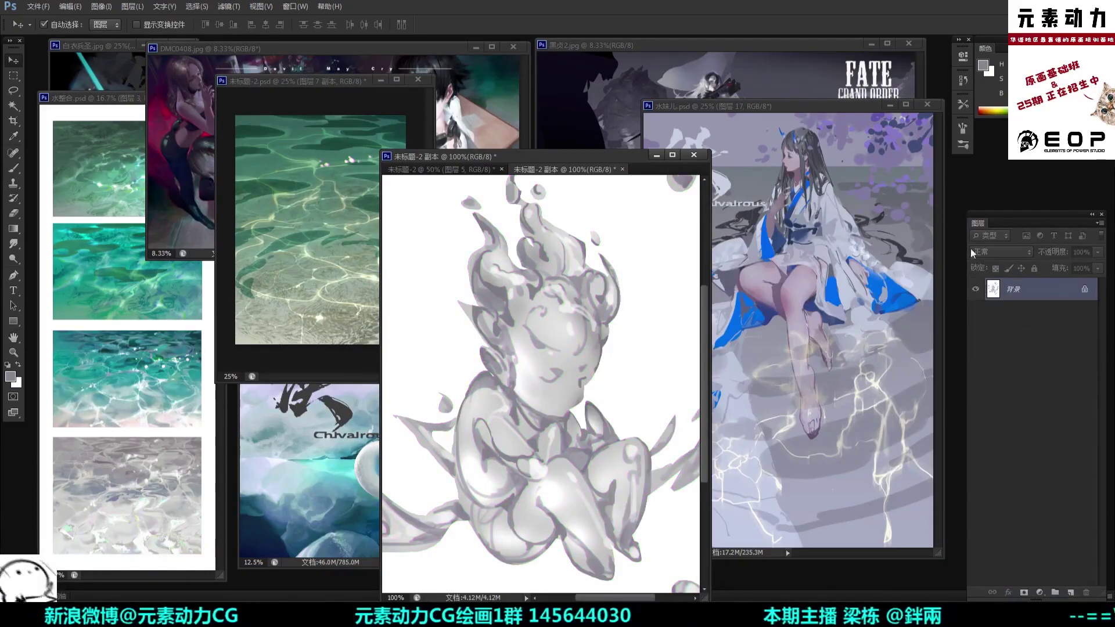
pyautogui.moveTo(558, 169); pyautogui.dragTo(572, 182)
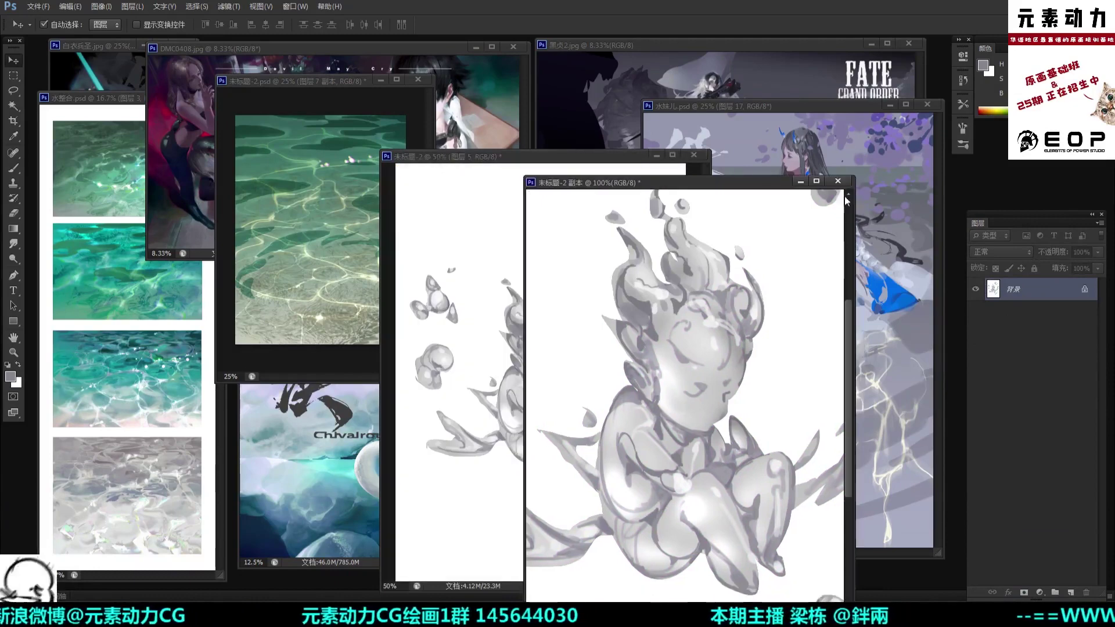
pyautogui.click(838, 181)
pyautogui.click(581, 234)
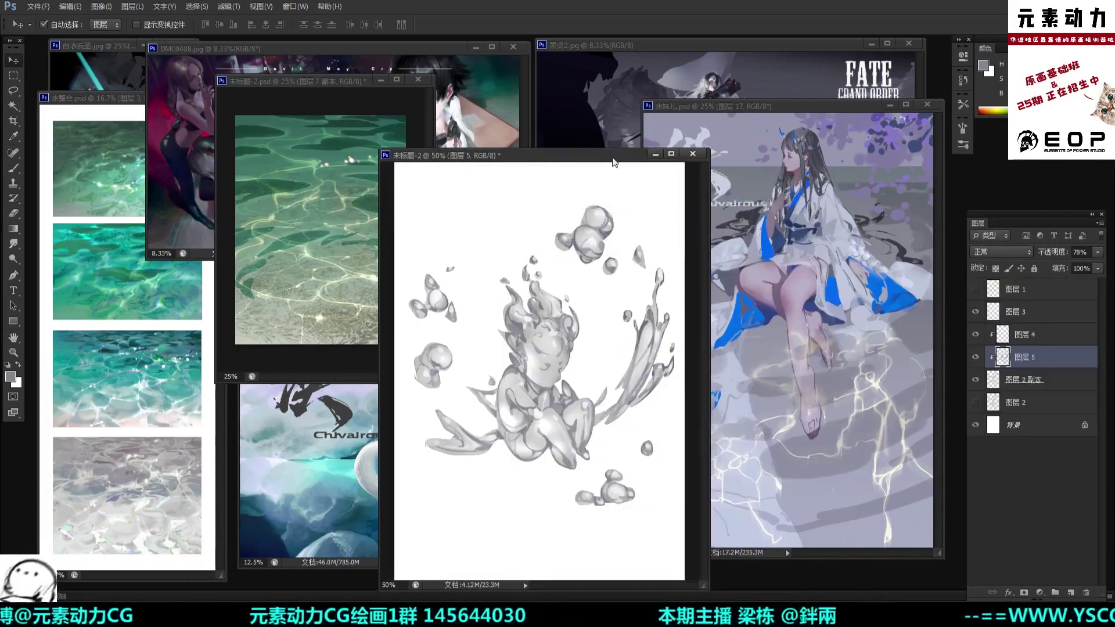
# Step: Compare the water figure painting with and without 图层 5
pyautogui.moveTo(613, 159); pyautogui.dragTo(612, 142)
pyautogui.click(975, 358)
pyautogui.click(975, 357)
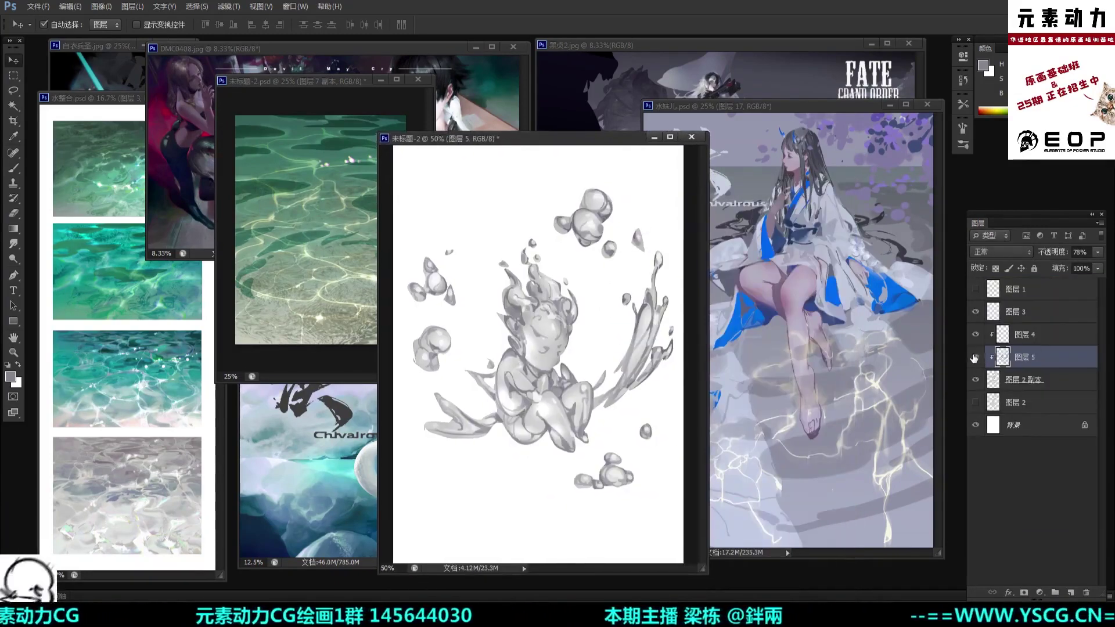
# Step: Sample a grey from the figure's legs and try a shading stroke over them on 图层 5
pyautogui.press('b')
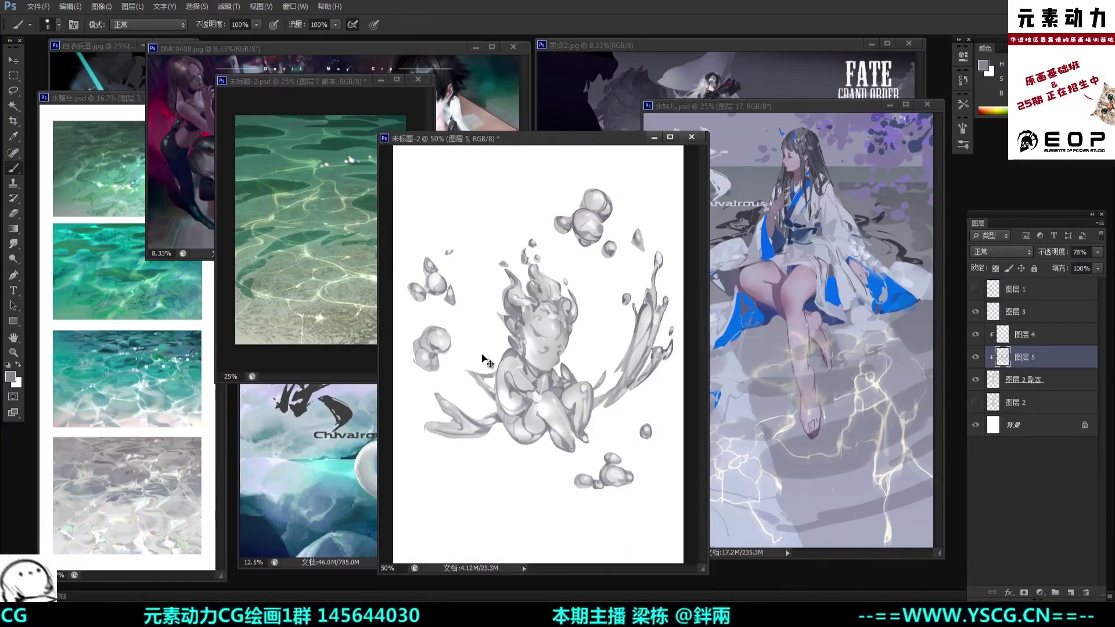
pyautogui.hotkey('ctrl', '+')
pyautogui.moveTo(610, 435); pyautogui.dragTo(604, 402)
pyautogui.press(']')
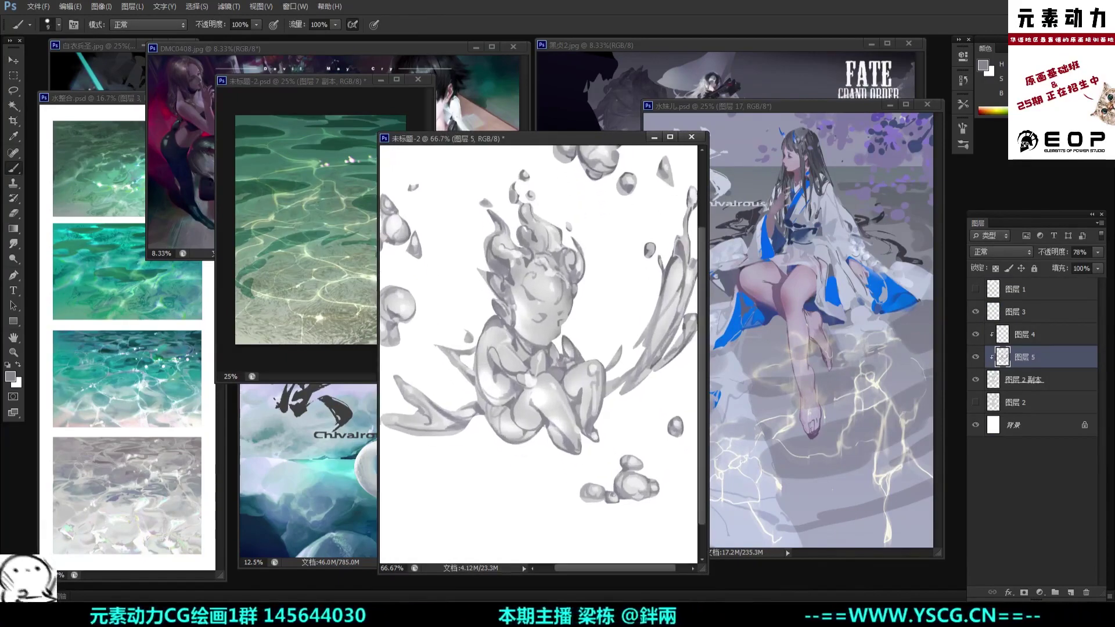
pyautogui.keyDown('alt'); pyautogui.click(547, 424); pyautogui.keyUp('alt')
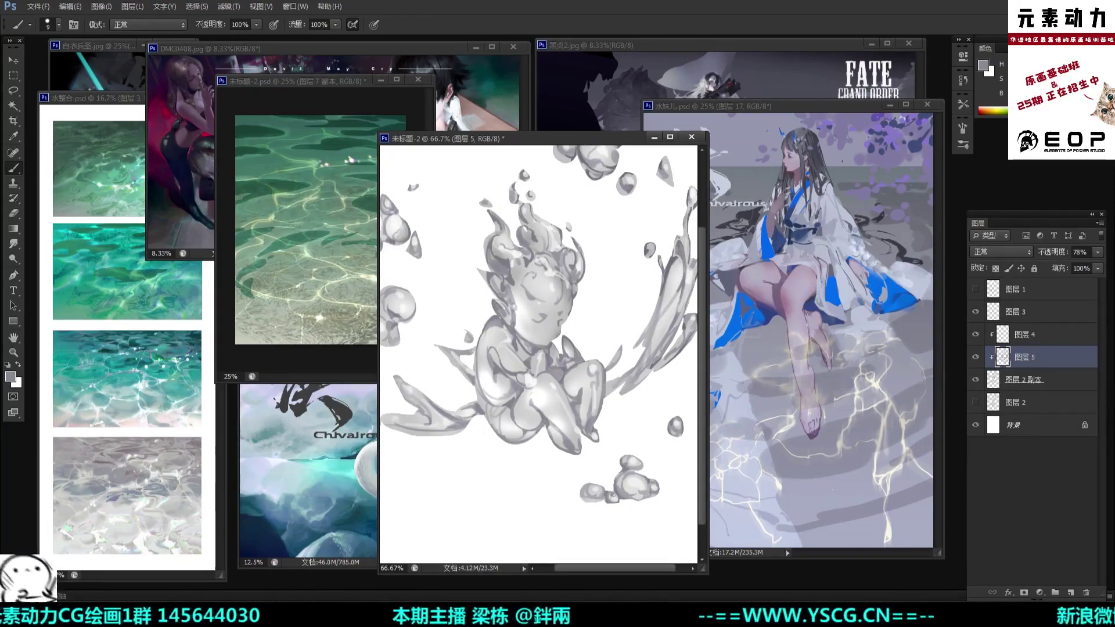
pyautogui.moveTo(644, 284); pyautogui.dragTo(618, 332)
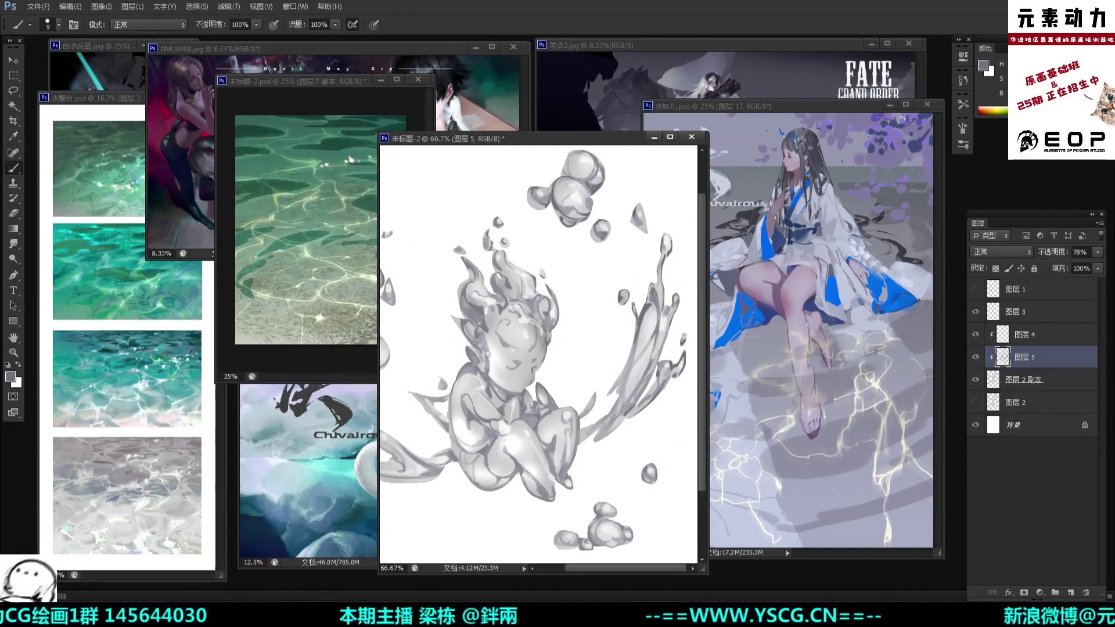
pyautogui.scroll(-2, 561, 201)
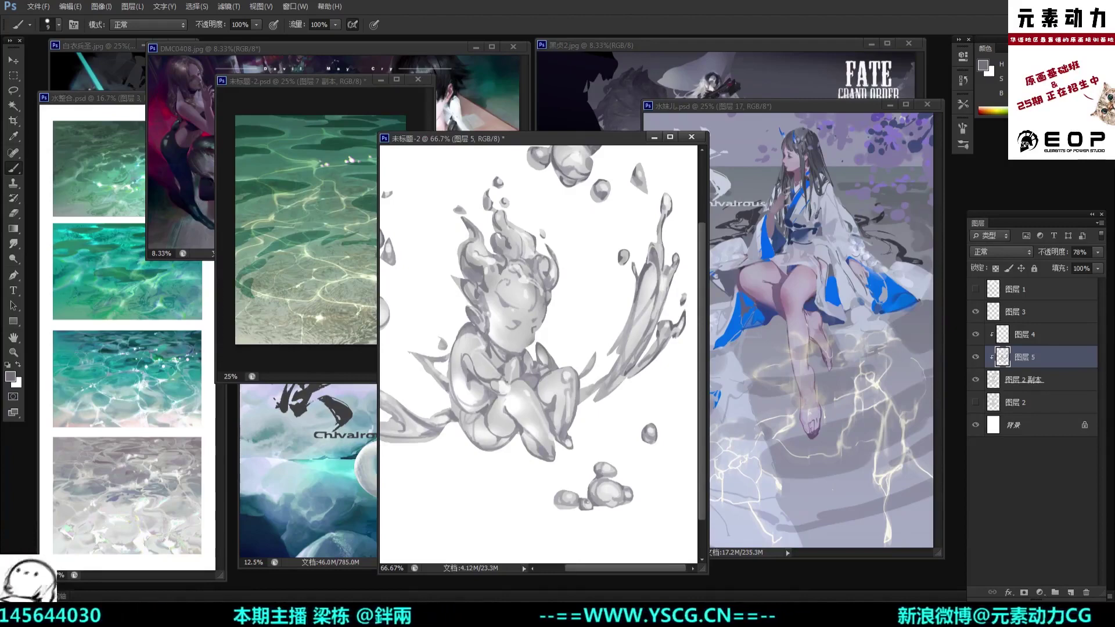
pyautogui.moveTo(518, 422); pyautogui.dragTo(552, 459)
pyautogui.hotkey('ctrl', 'z')
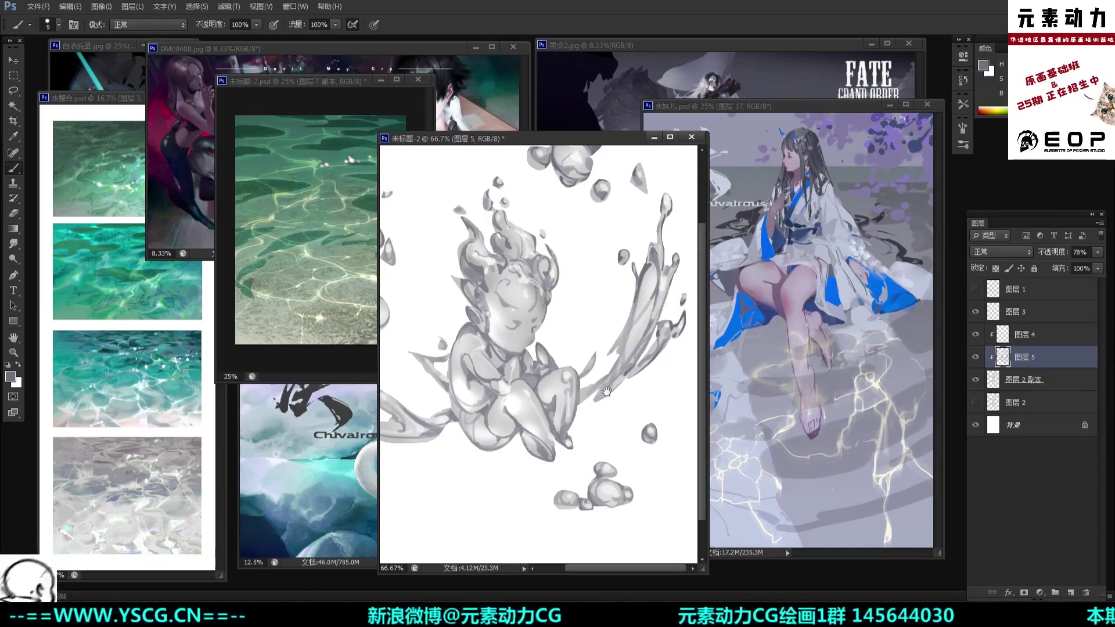
# Step: Trim the outline of the figure's front foot on 图层 2 副本 using a lasso selection and the Eraser
pyautogui.moveTo(544, 408)
pyautogui.mouseDown()
pyautogui.moveTo(562, 372)
pyautogui.moveTo(599, 387)
pyautogui.mouseUp()
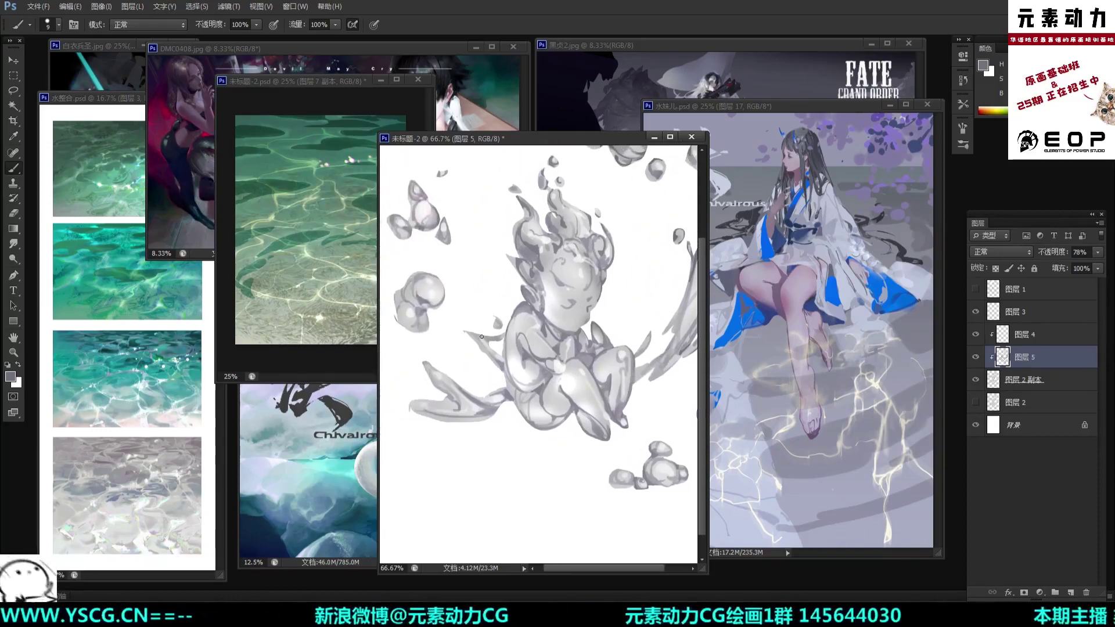
pyautogui.hotkey('ctrl', '-')
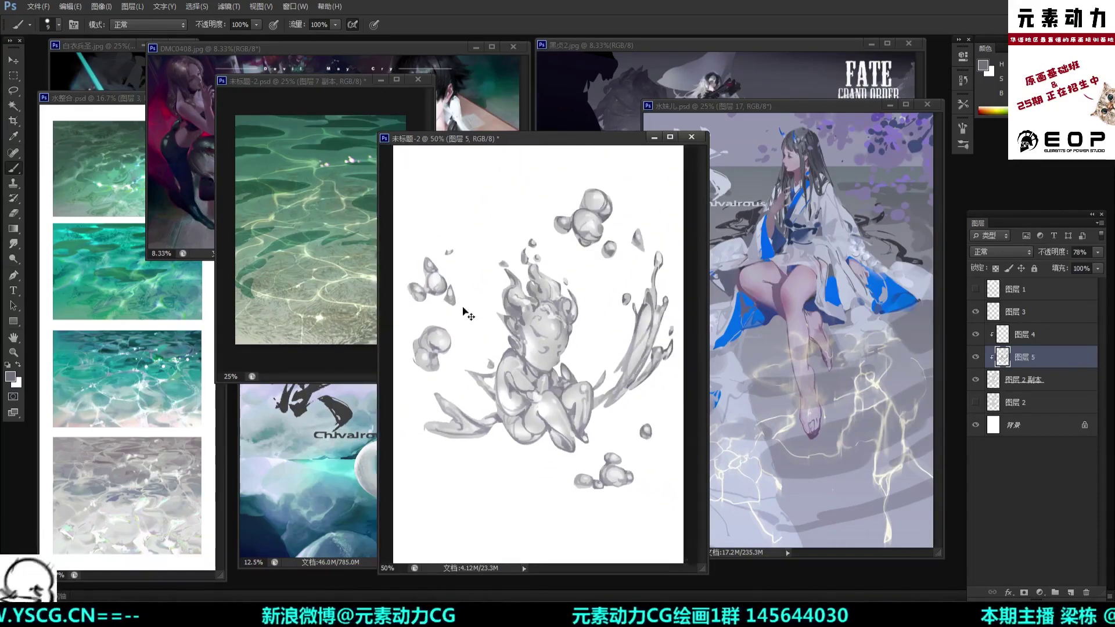
pyautogui.hotkey('ctrl', '+')
pyautogui.hotkey('ctrl', '+')
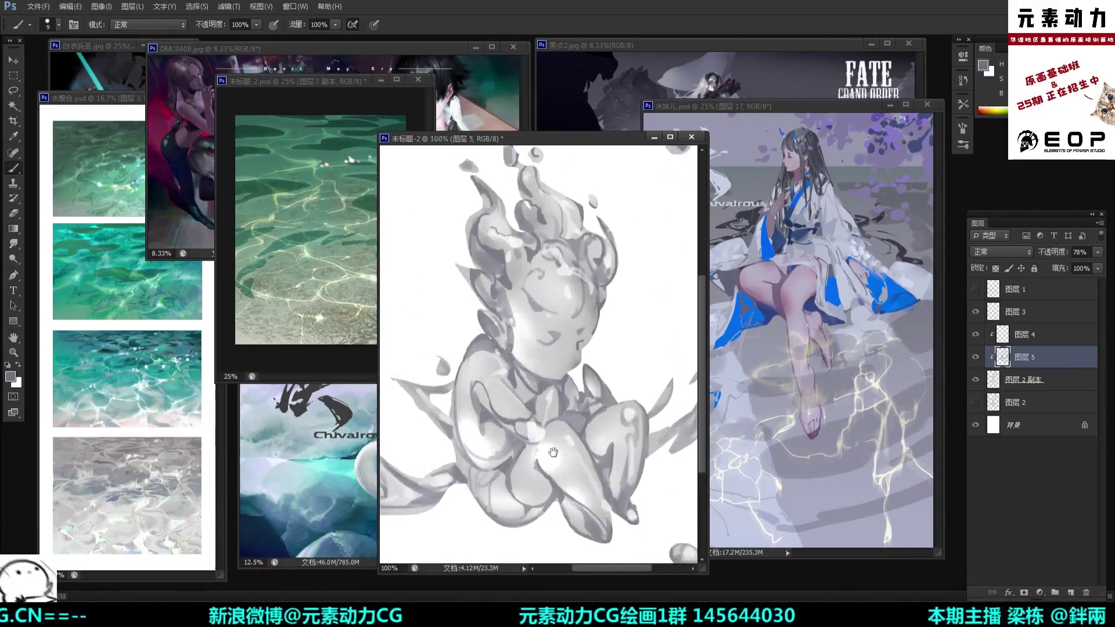
pyautogui.click(993, 380)
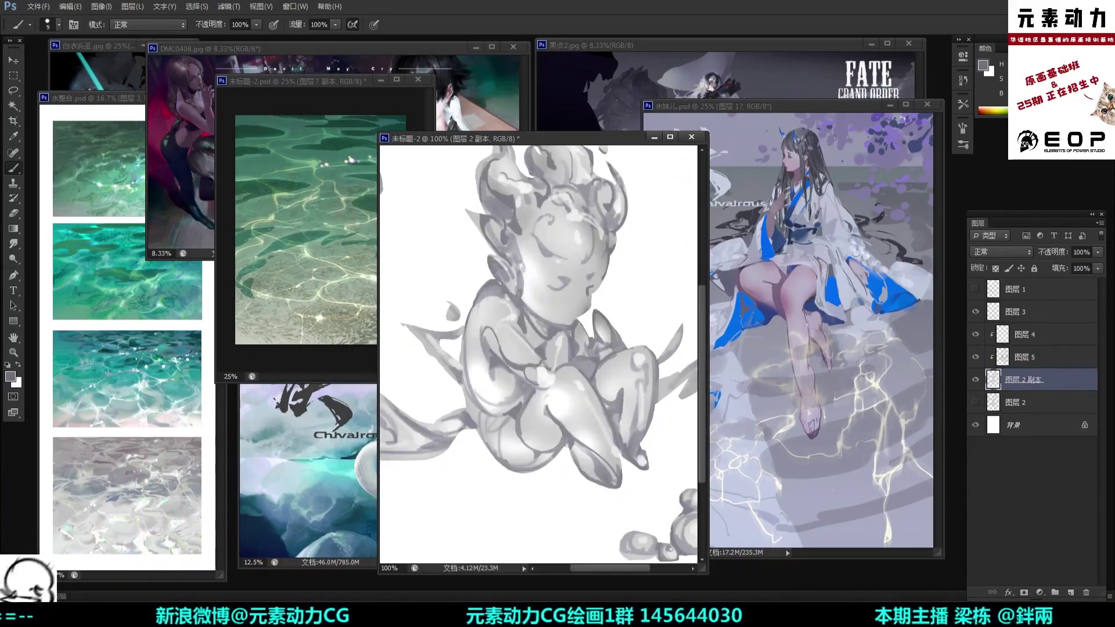
pyautogui.press('l')
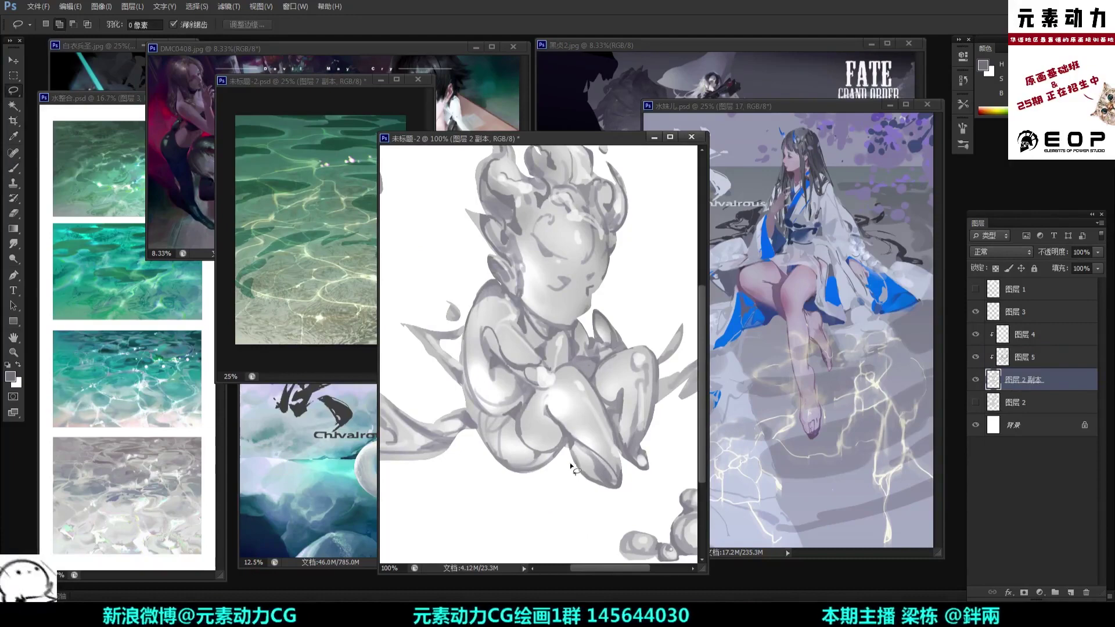
pyautogui.moveTo(562, 456)
pyautogui.mouseDown()
pyautogui.moveTo(572, 443)
pyautogui.moveTo(620, 492)
pyautogui.moveTo(586, 501)
pyautogui.moveTo(563, 460)
pyautogui.mouseUp()
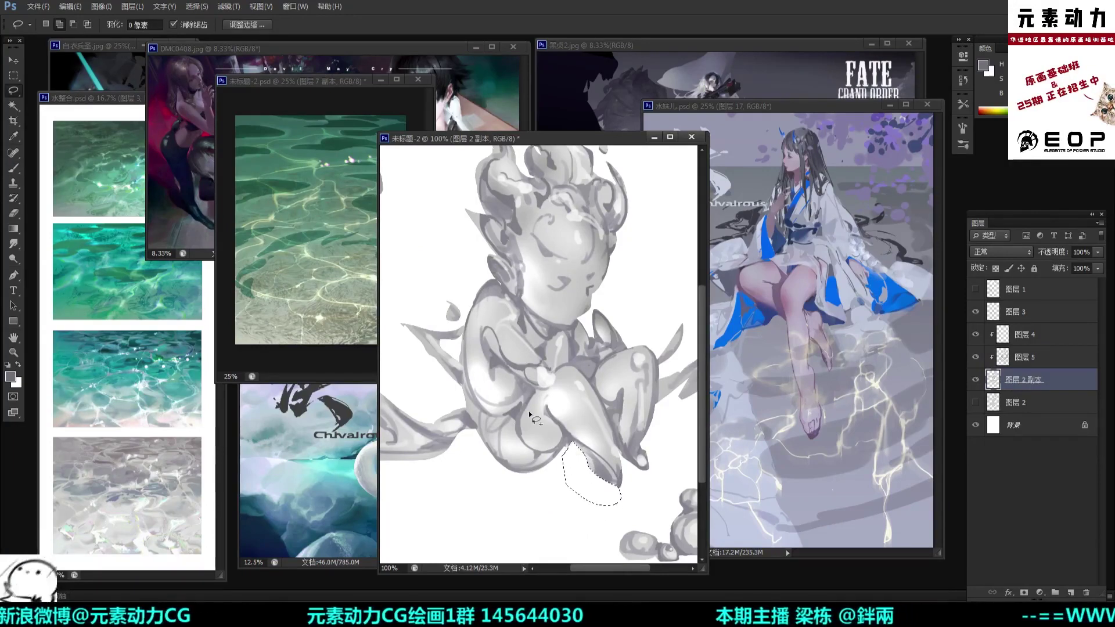
pyautogui.click(633, 486)
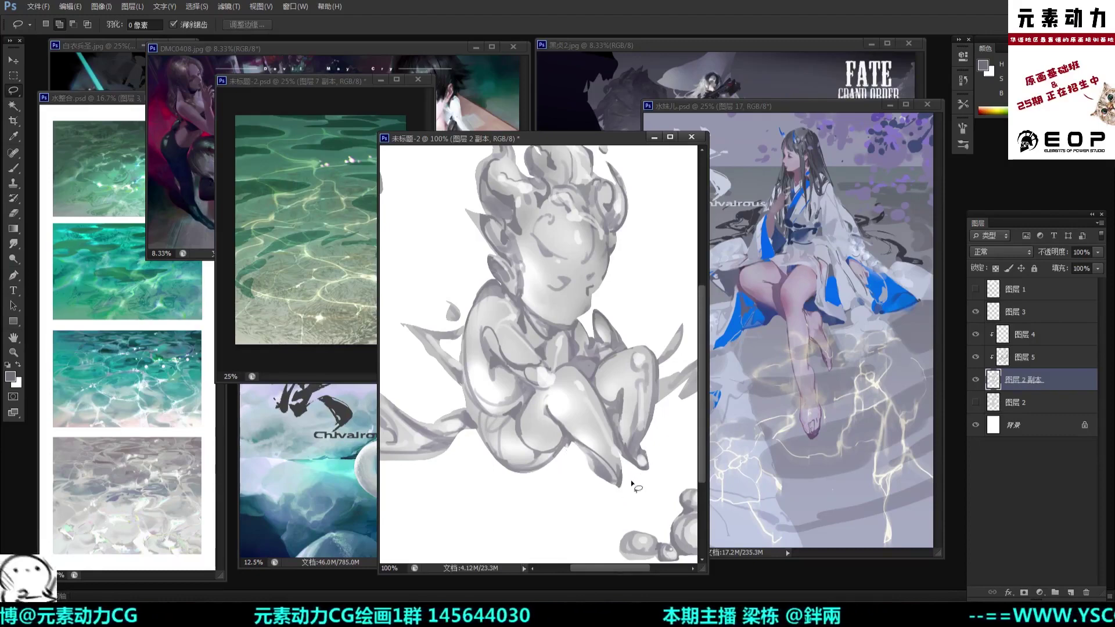
pyautogui.press('e')
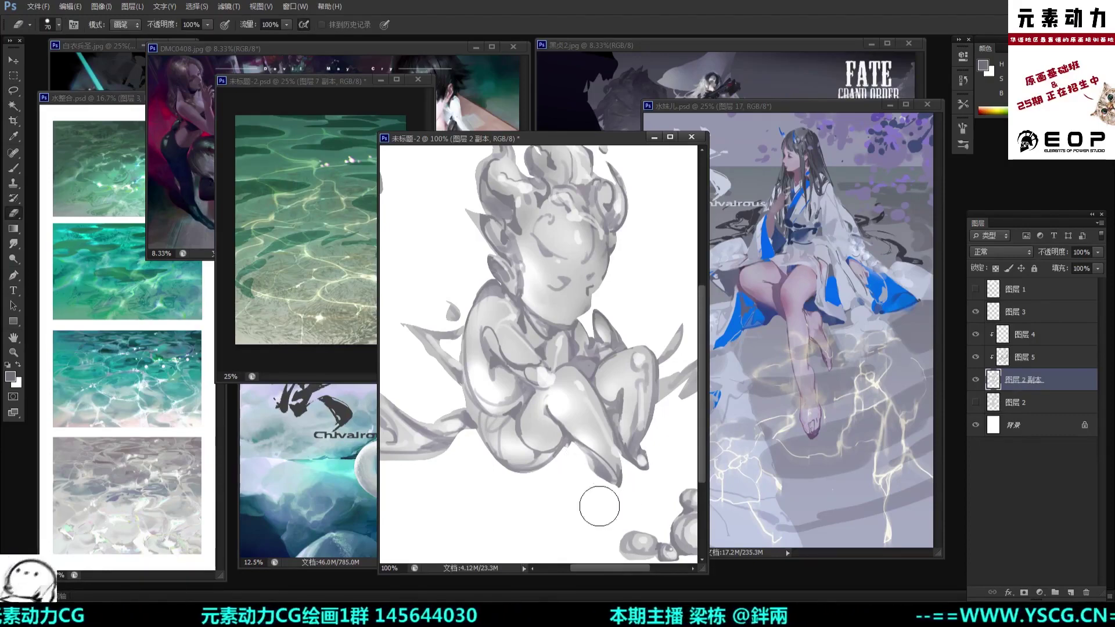
pyautogui.moveTo(617, 503); pyautogui.dragTo(623, 494)
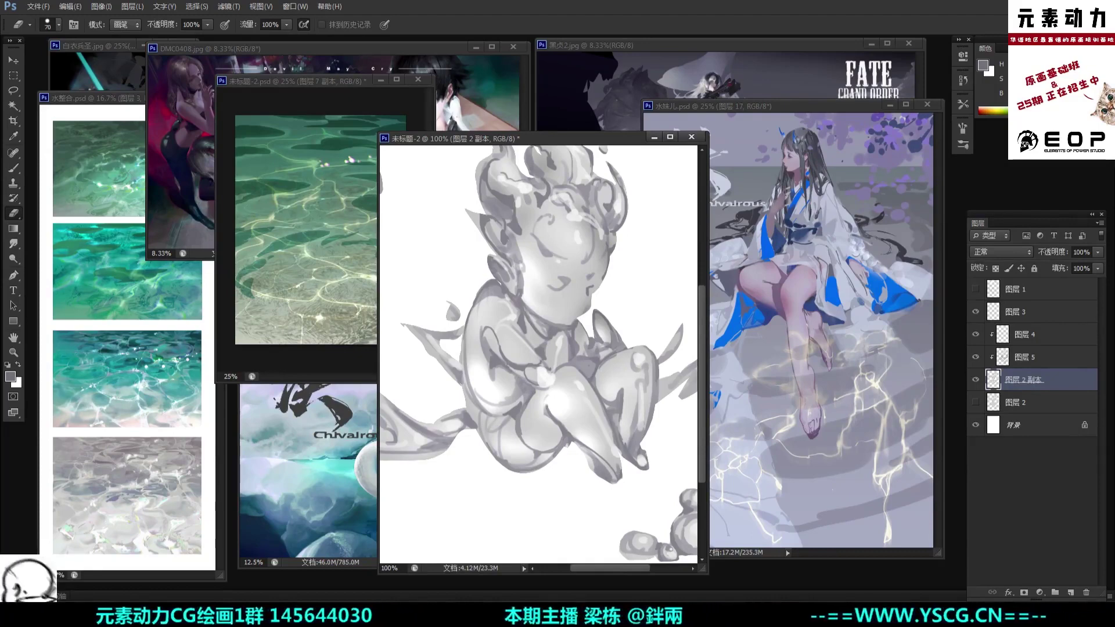
# Step: Sample greys from the figure's legs and touch up the shading at the front foot on 图层 5
pyautogui.press('b')
pyautogui.keyDown('alt'); pyautogui.click(572, 432); pyautogui.keyUp('alt')
pyautogui.click(970, 360)
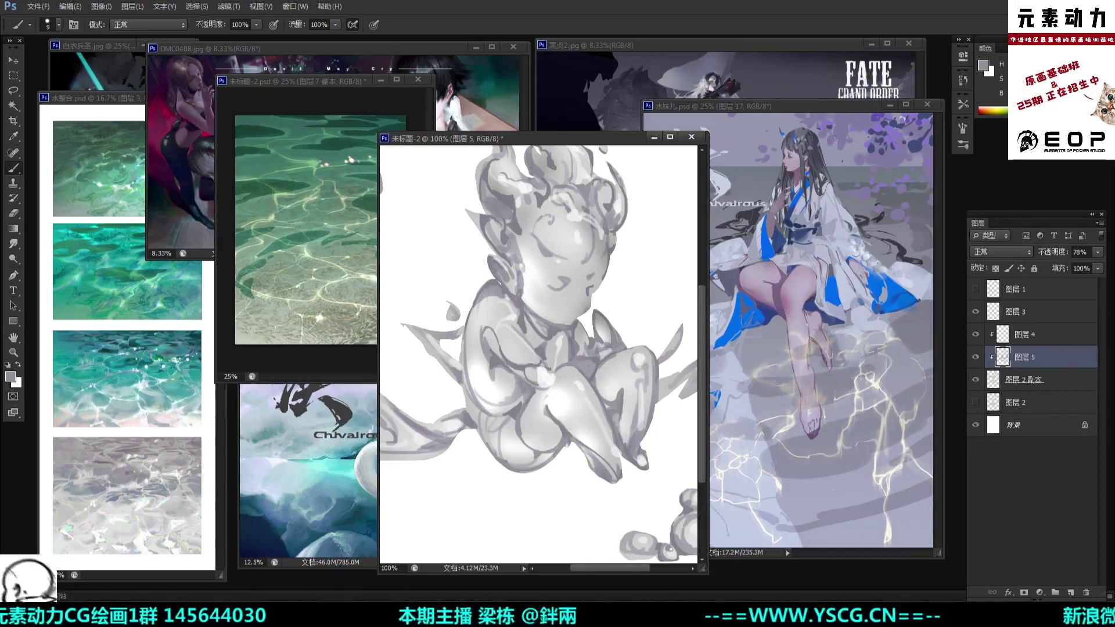
pyautogui.keyDown('alt'); pyautogui.click(621, 474); pyautogui.keyUp('alt')
pyautogui.moveTo(592, 470); pyautogui.dragTo(595, 474)
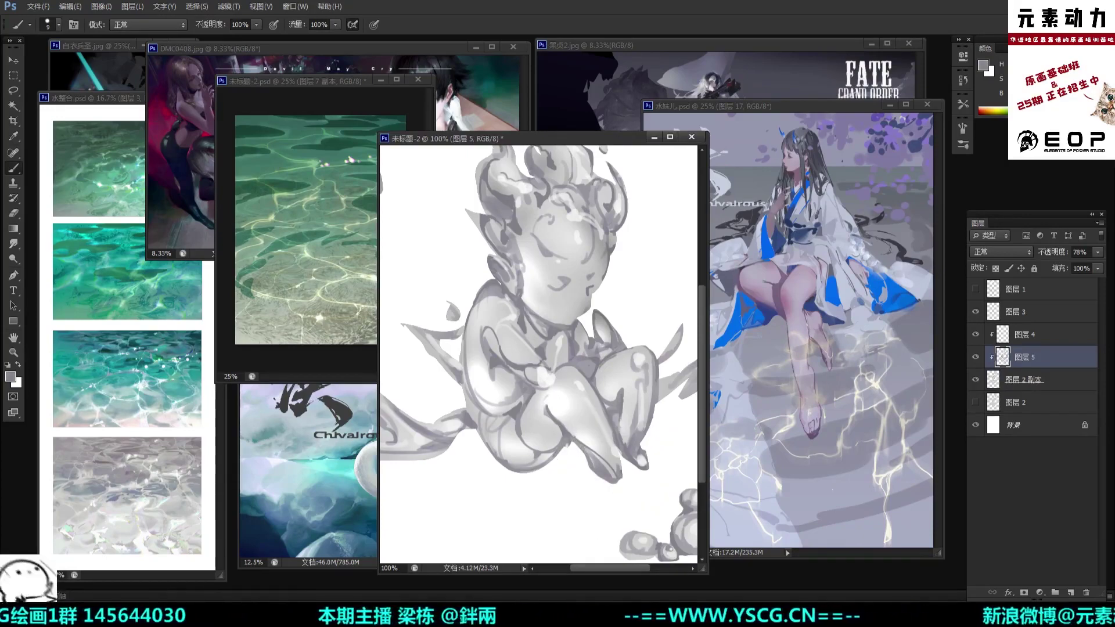
# Step: Erase along the bottom edge of the figure's front foot on 图层 2 副本 to clean up its outline
pyautogui.click(1013, 381)
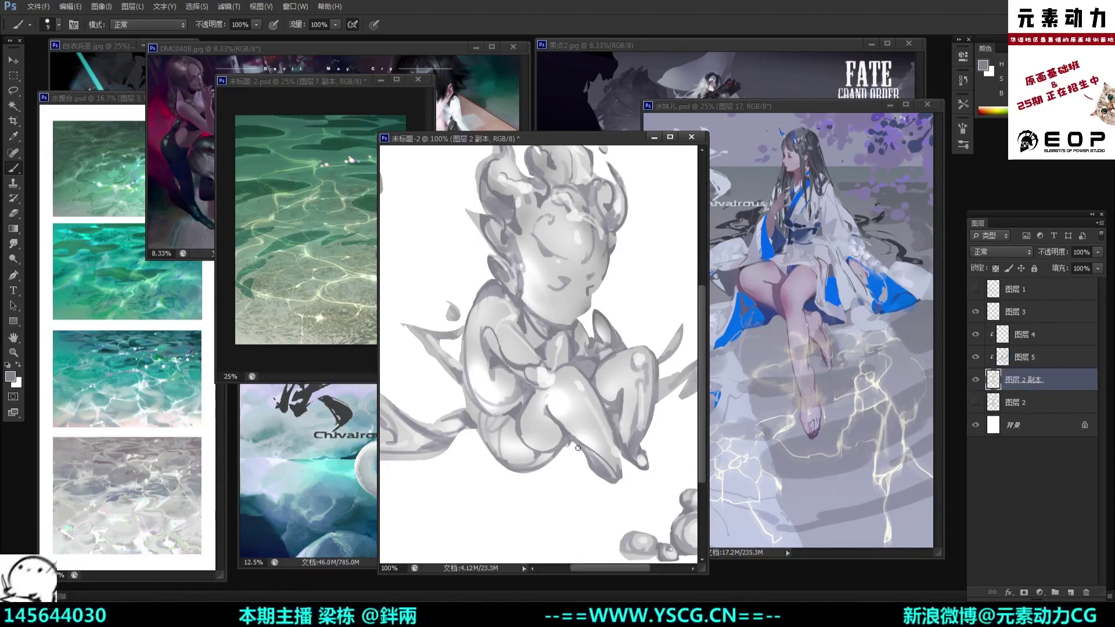
pyautogui.press('e')
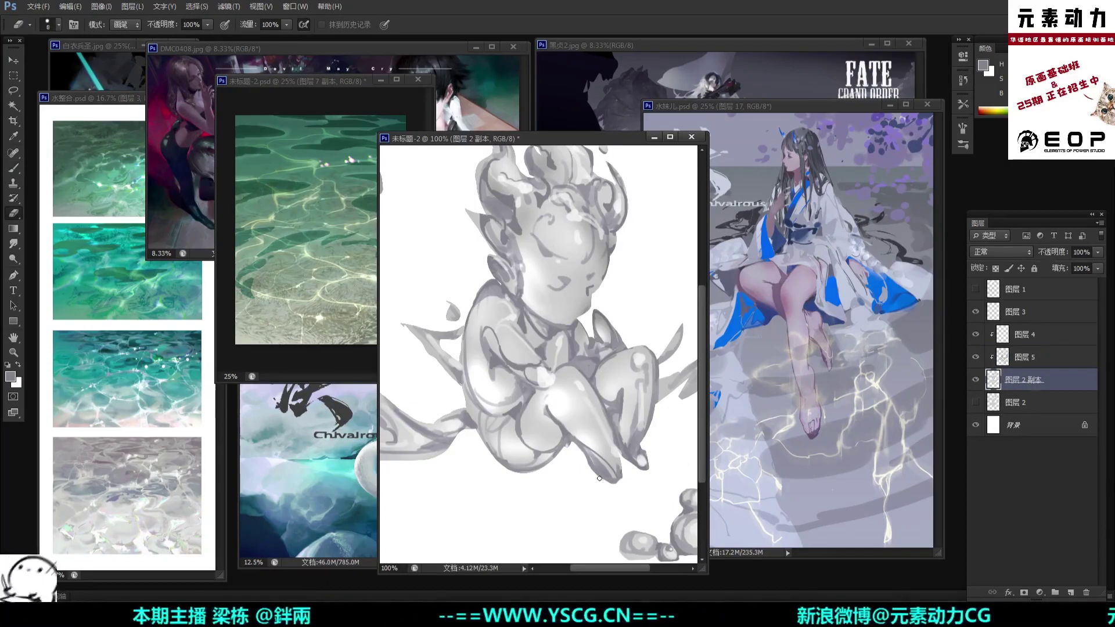
pyautogui.moveTo(593, 470); pyautogui.dragTo(624, 478)
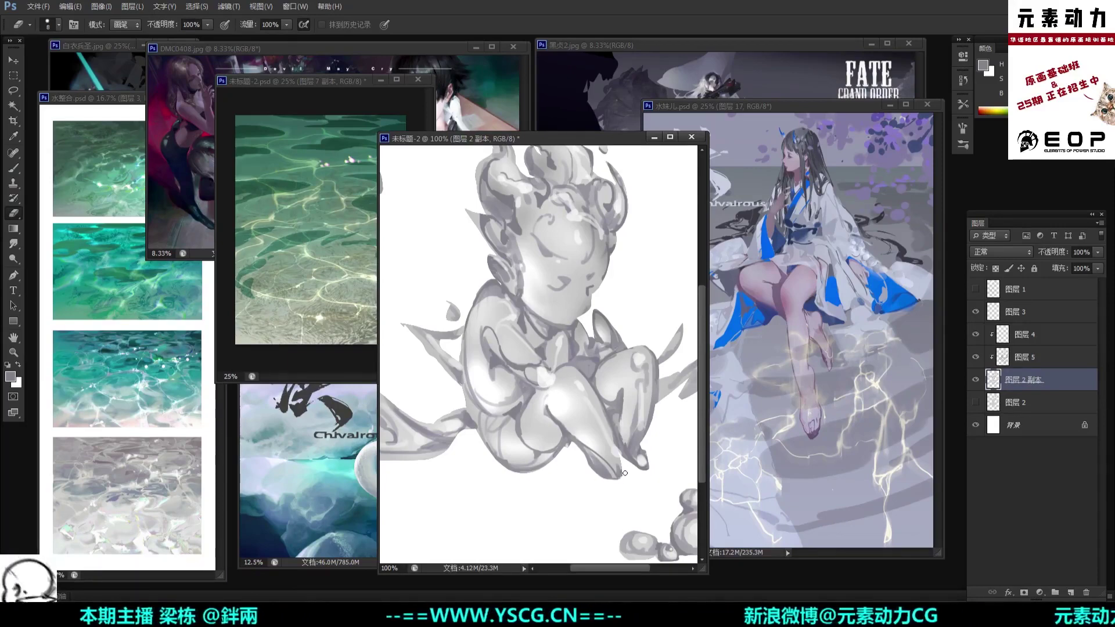
pyautogui.hotkey('ctrl', '-')
pyautogui.hotkey('ctrl', '-')
pyautogui.hotkey('ctrl', '+')
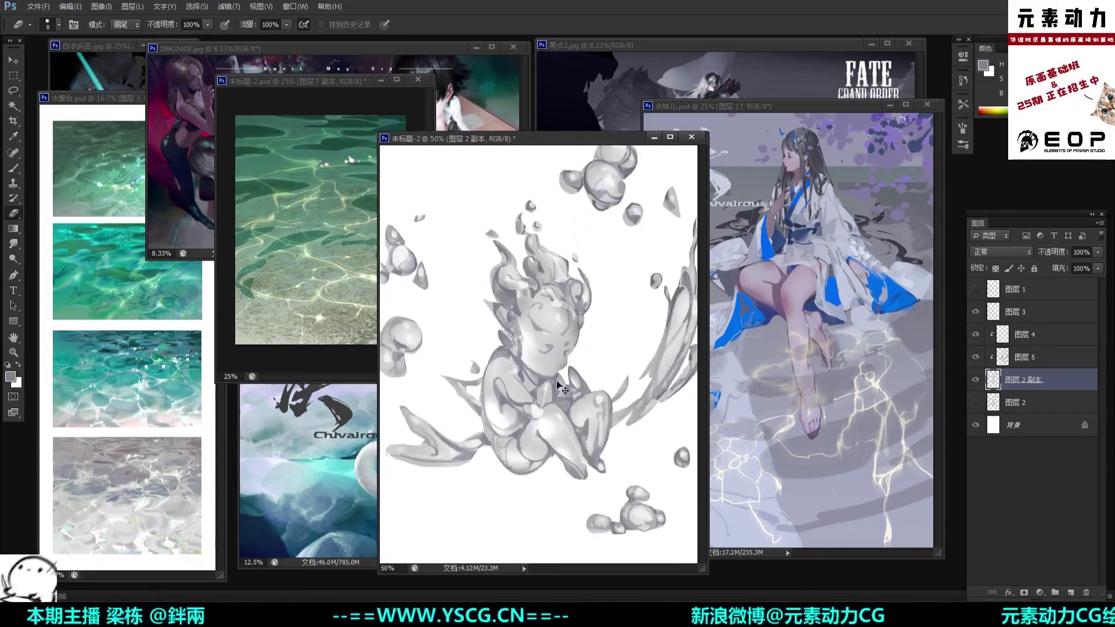
pyautogui.hotkey('ctrl', '+')
# Step: Thin the splash spike behind the figure's back and round off the droplet above it with the Eraser
pyautogui.press(']')
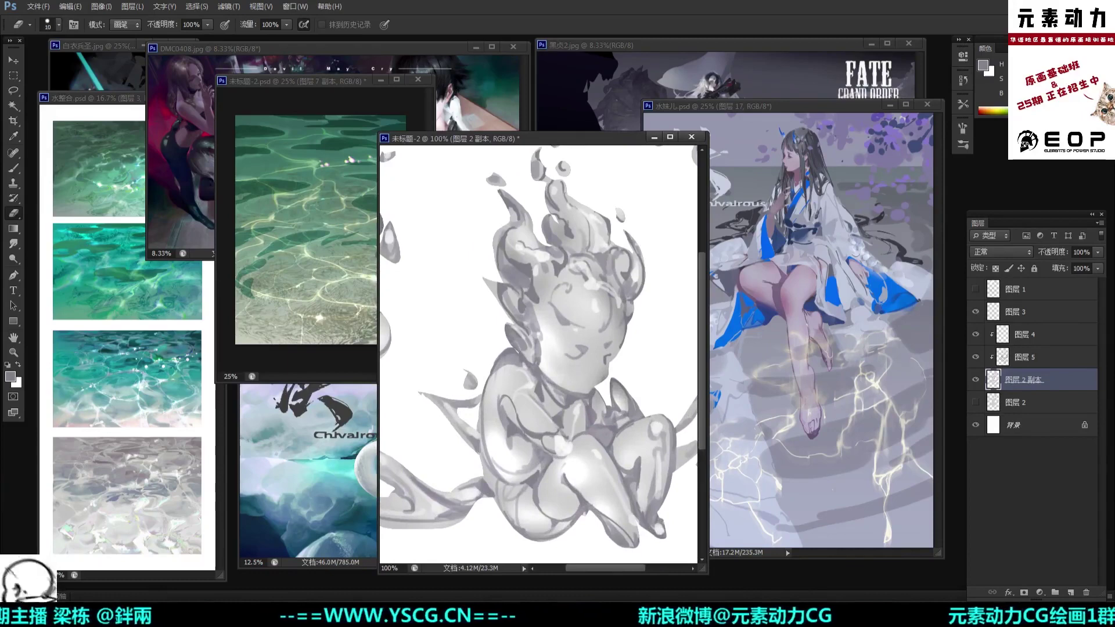
pyautogui.moveTo(468, 445); pyautogui.dragTo(431, 402)
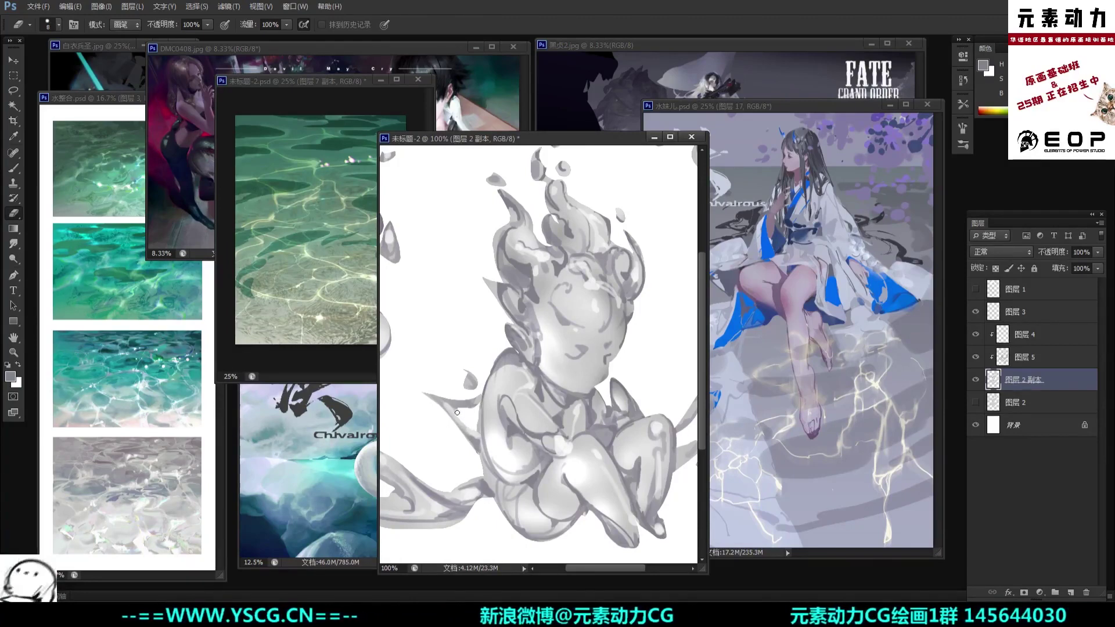
pyautogui.hotkey('ctrl', '-')
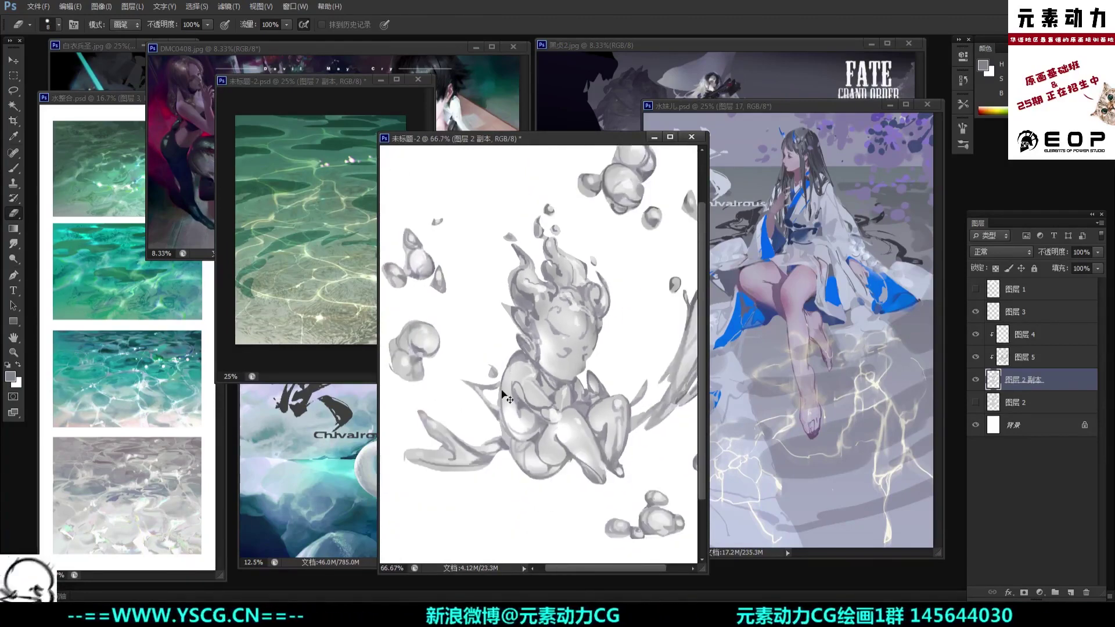
pyautogui.hotkey('ctrl', '+')
pyautogui.press('[')
pyautogui.press('[')
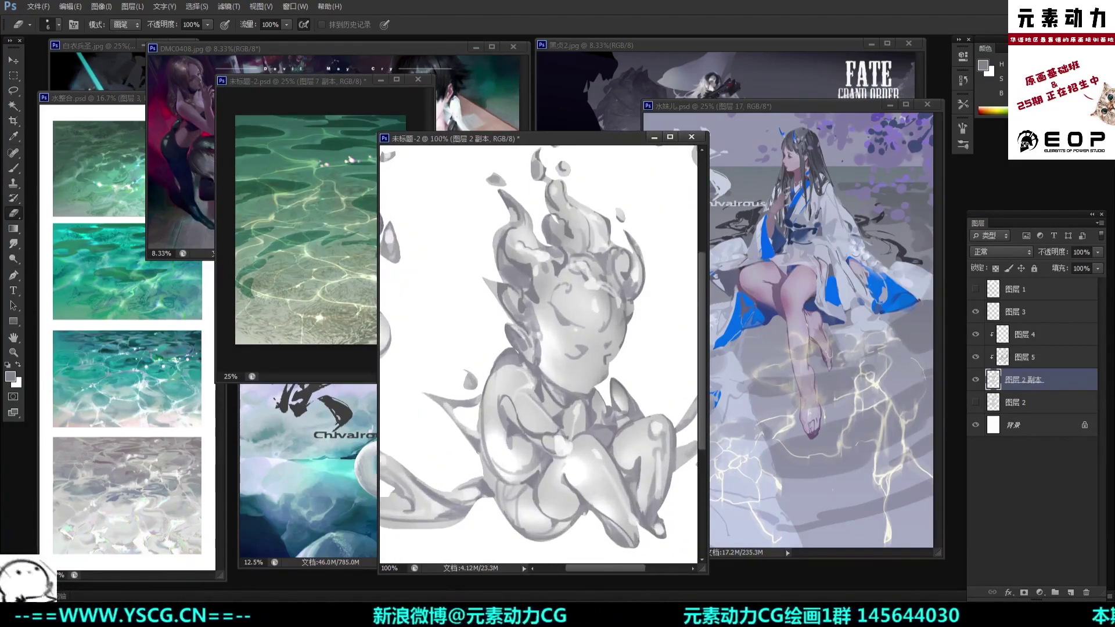
pyautogui.press('[')
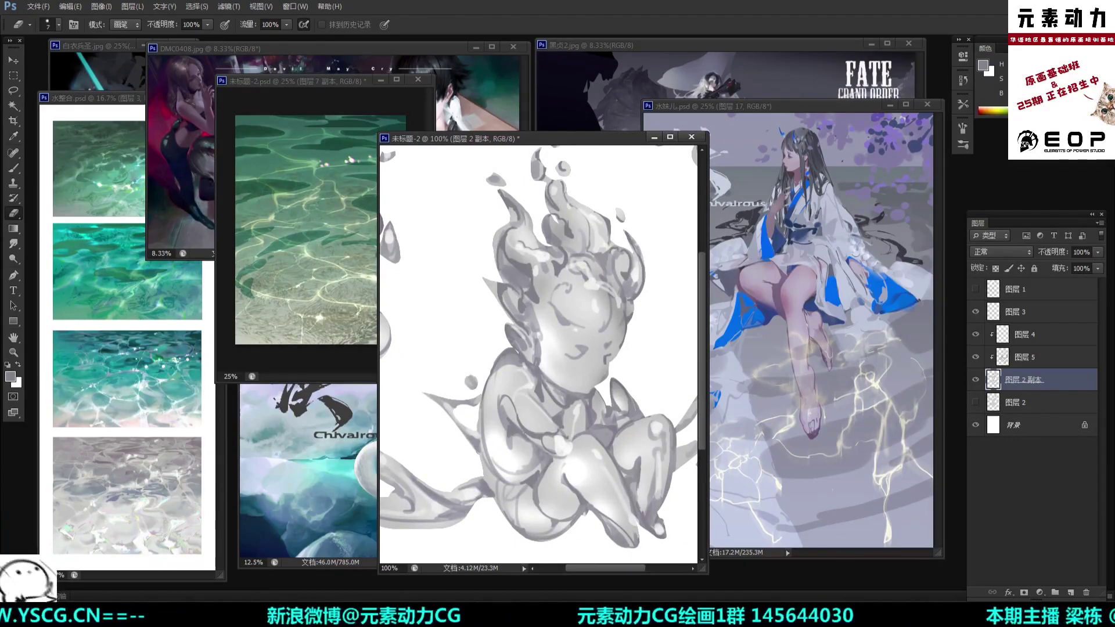
pyautogui.moveTo(468, 398); pyautogui.dragTo(457, 399)
pyautogui.hotkey('ctrl', '-')
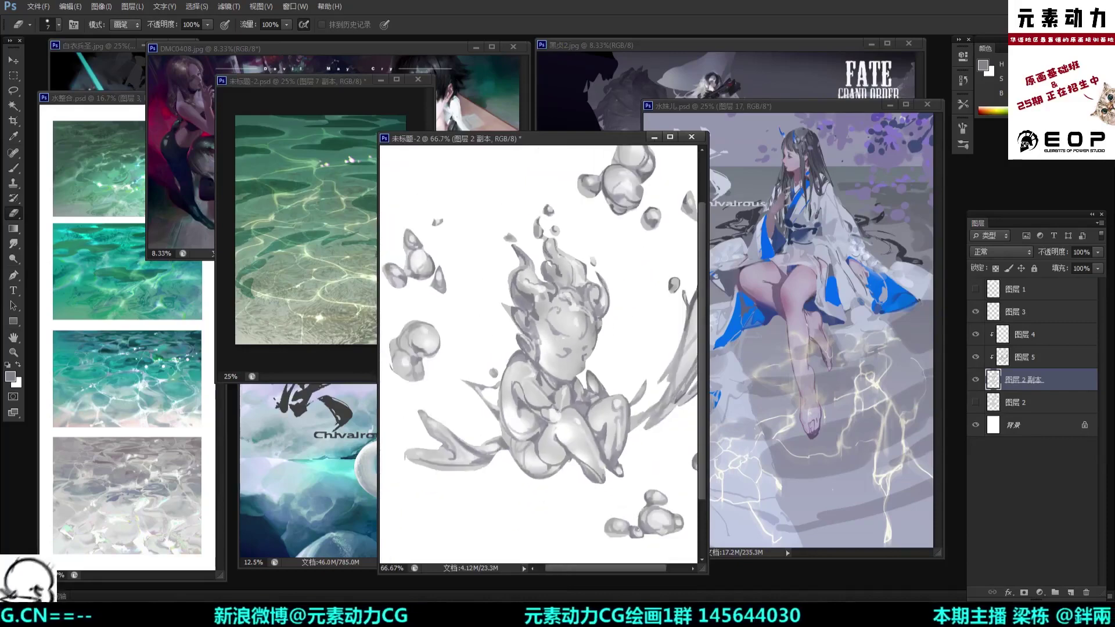
pyautogui.hotkey('ctrl', '+')
# Step: Add a small grey droplet above the tip of the splash spike using a filled lasso selection
pyautogui.moveTo(446, 350); pyautogui.dragTo(482, 336)
pyautogui.press('l')
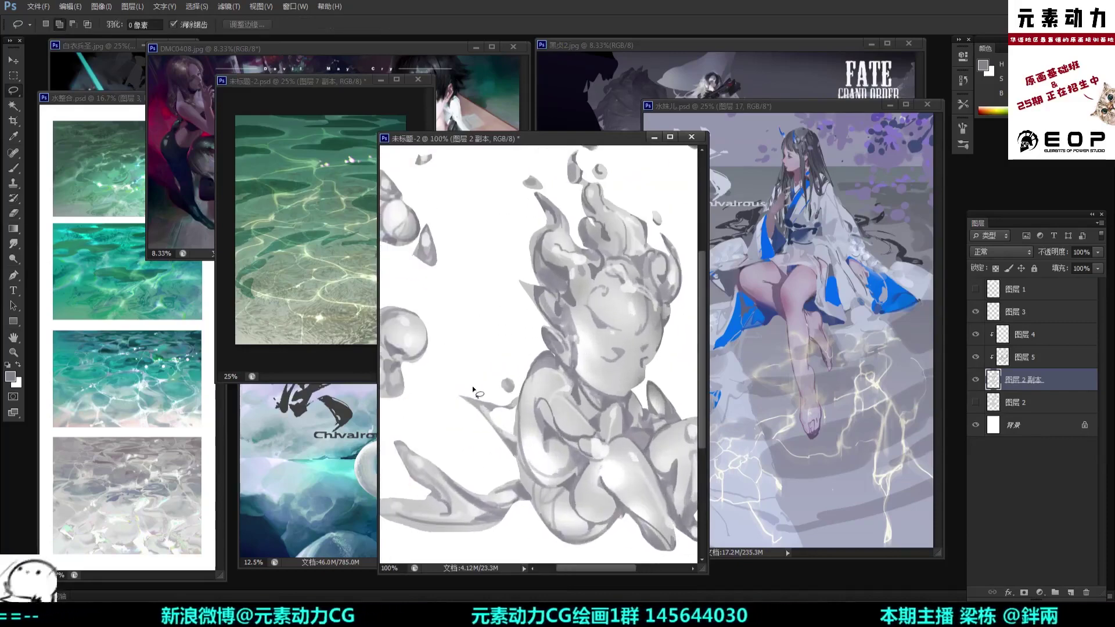
pyautogui.moveTo(459, 379); pyautogui.dragTo(466, 384)
pyautogui.press('b')
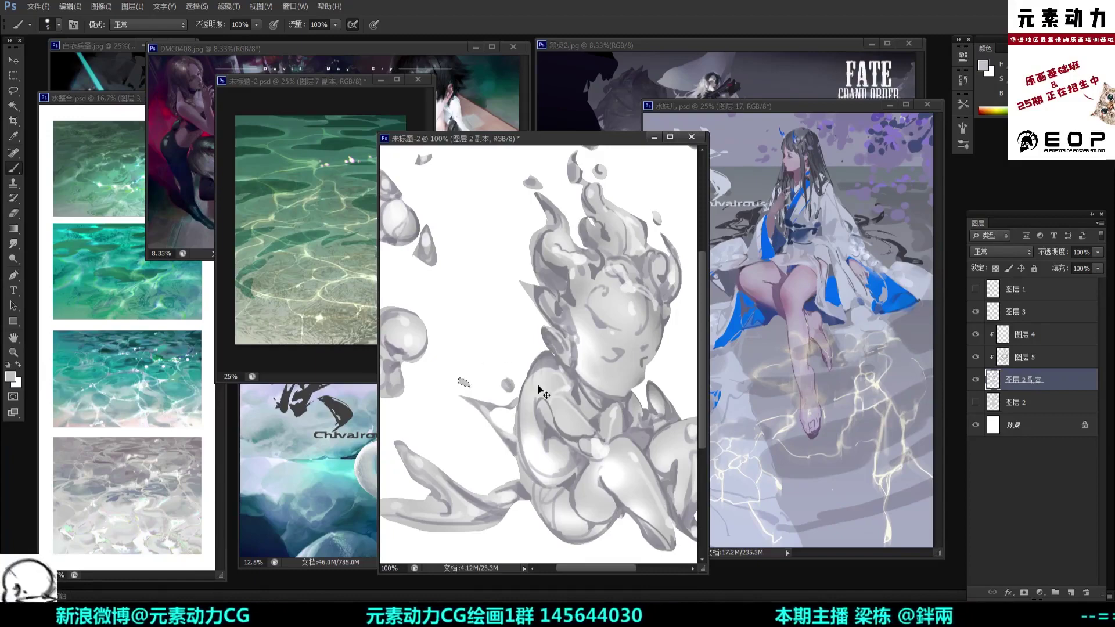
pyautogui.hotkey('ctrl', 'd')
# Step: Build up the upper edge of the splash spike by filling a lassoed irregular shape with grey
pyautogui.press('l')
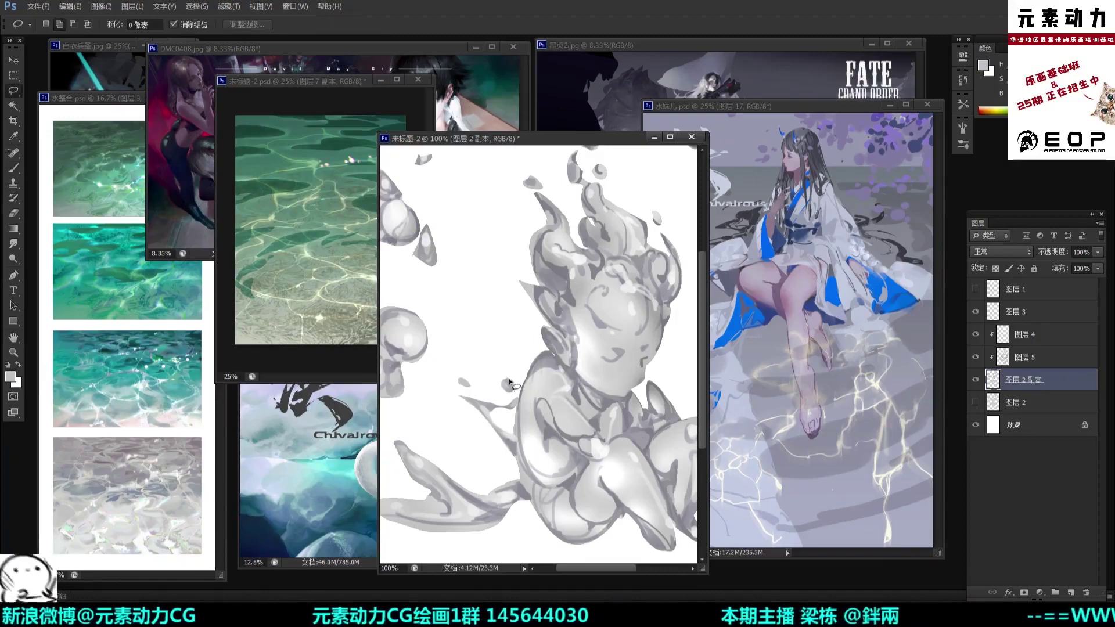
pyautogui.moveTo(473, 397)
pyautogui.mouseDown()
pyautogui.moveTo(502, 410)
pyautogui.moveTo(482, 407)
pyautogui.mouseUp()
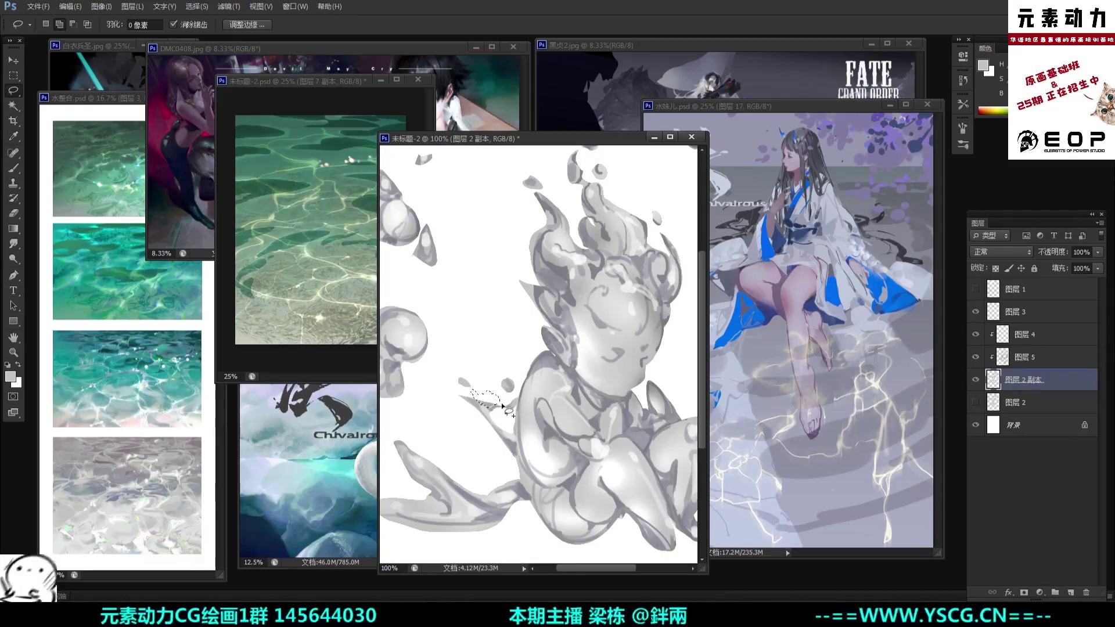
pyautogui.moveTo(494, 405); pyautogui.dragTo(511, 410)
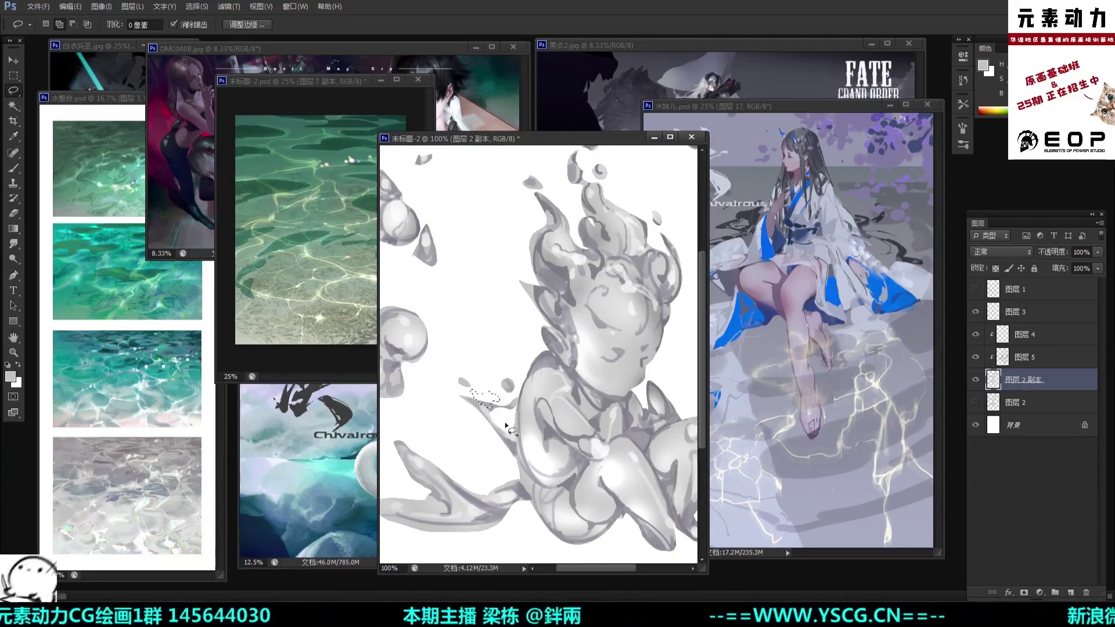
pyautogui.press('b')
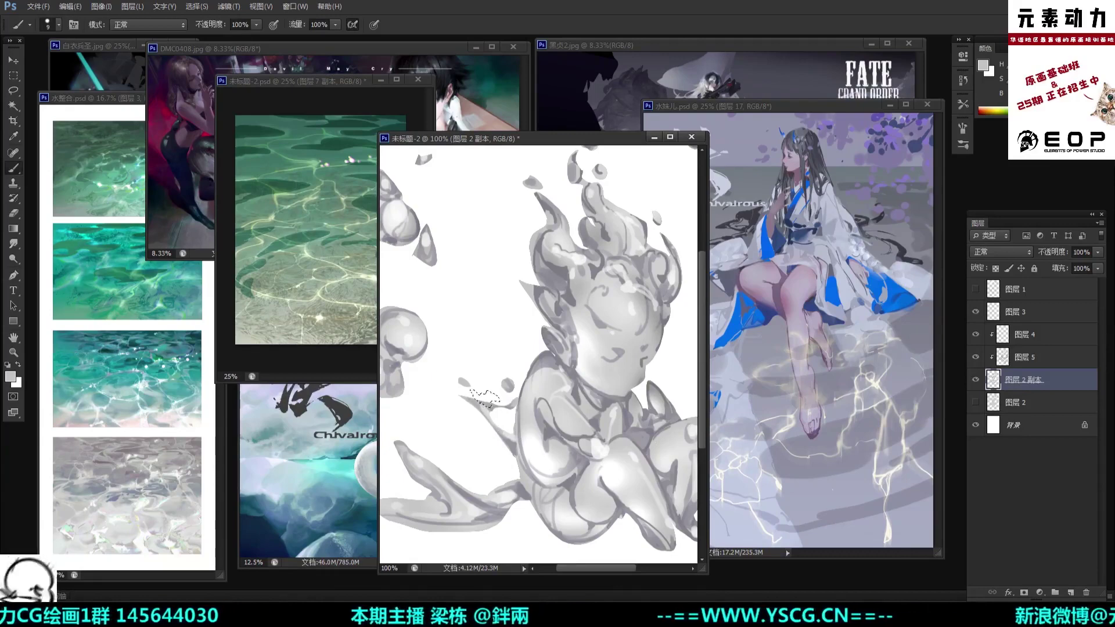
pyautogui.hotkey('alt', 'Delete')
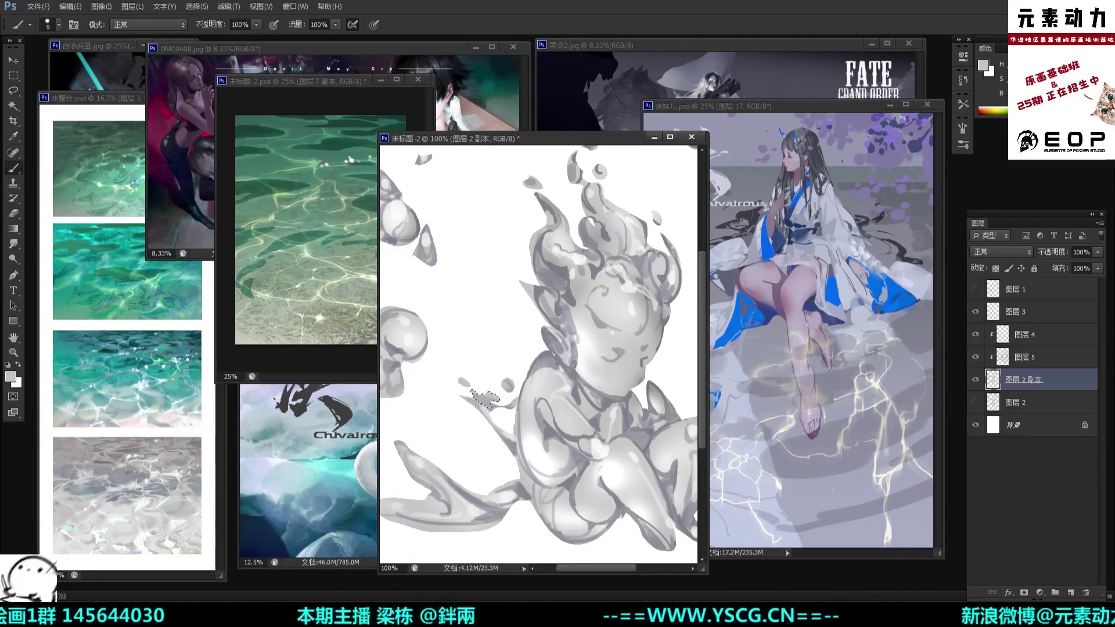
pyautogui.press('l')
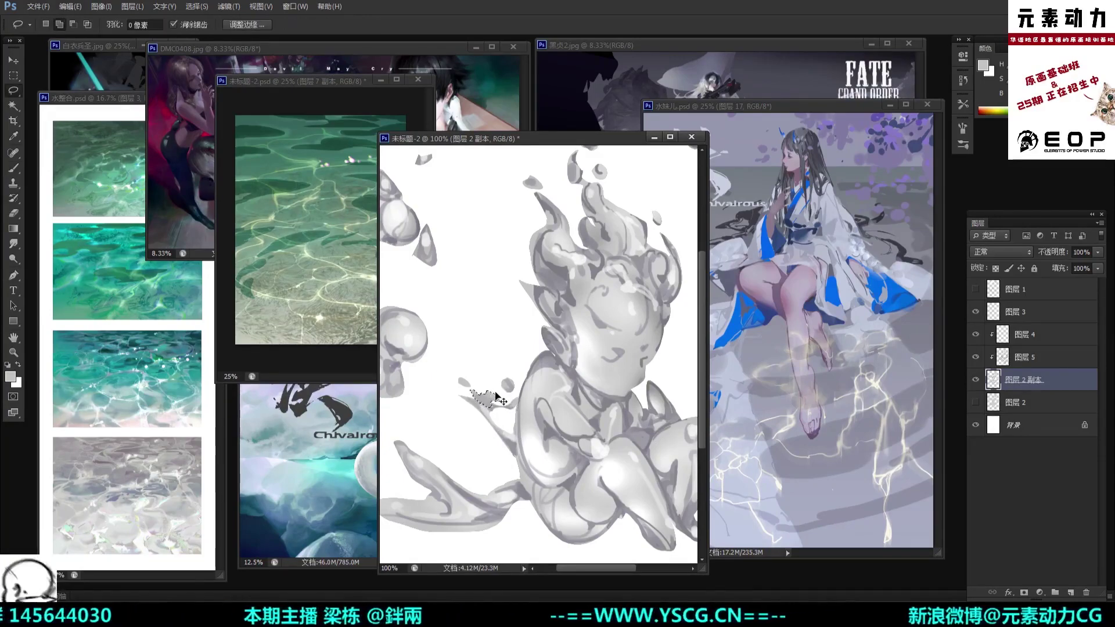
pyautogui.hotkey('ctrl', 'd')
# Step: Cut a notch into the splash's upper edge and trim off its pointed outer tip using lasso selections
pyautogui.moveTo(478, 389)
pyautogui.mouseDown()
pyautogui.moveTo(485, 401)
pyautogui.moveTo(499, 392)
pyautogui.moveTo(479, 392)
pyautogui.mouseUp()
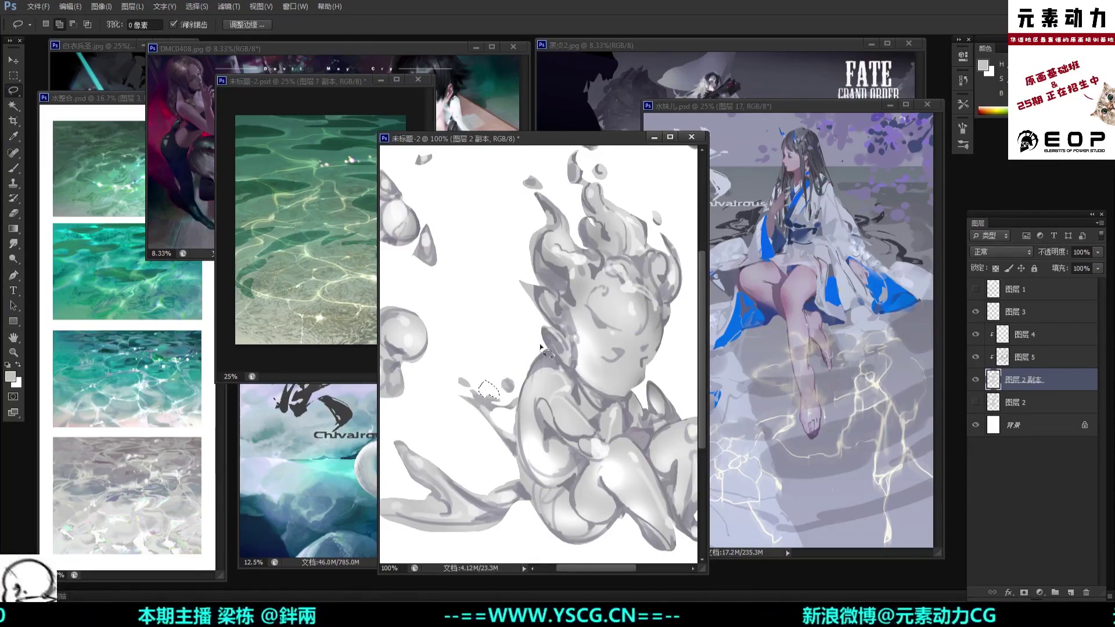
pyautogui.hotkey('ctrl', 'd')
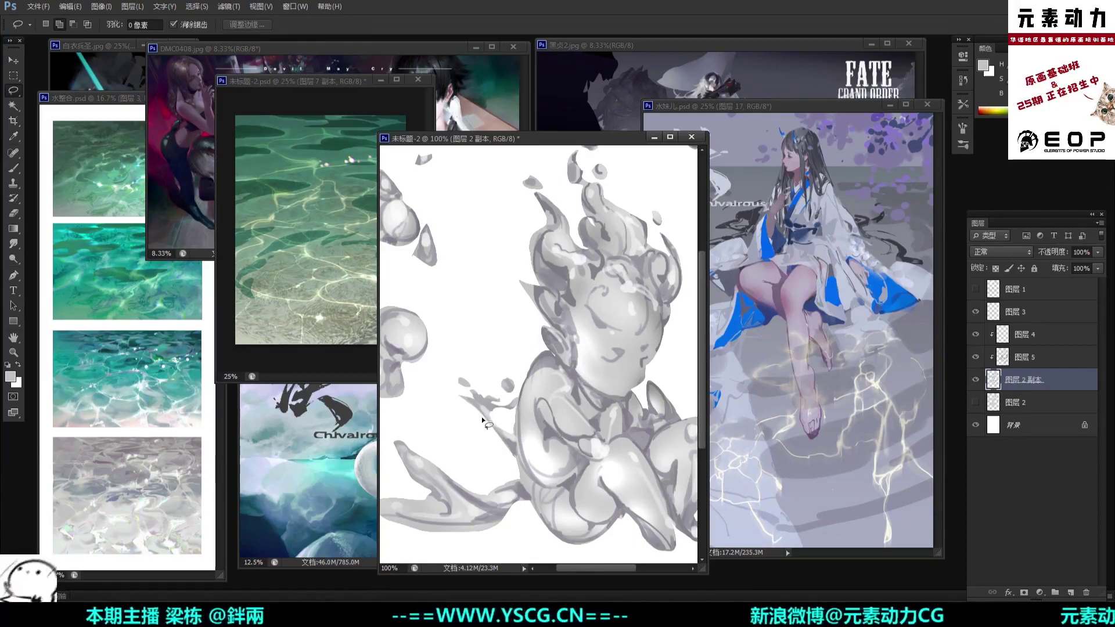
pyautogui.moveTo(466, 407)
pyautogui.mouseDown()
pyautogui.moveTo(491, 437)
pyautogui.moveTo(459, 416)
pyautogui.moveTo(453, 394)
pyautogui.mouseUp()
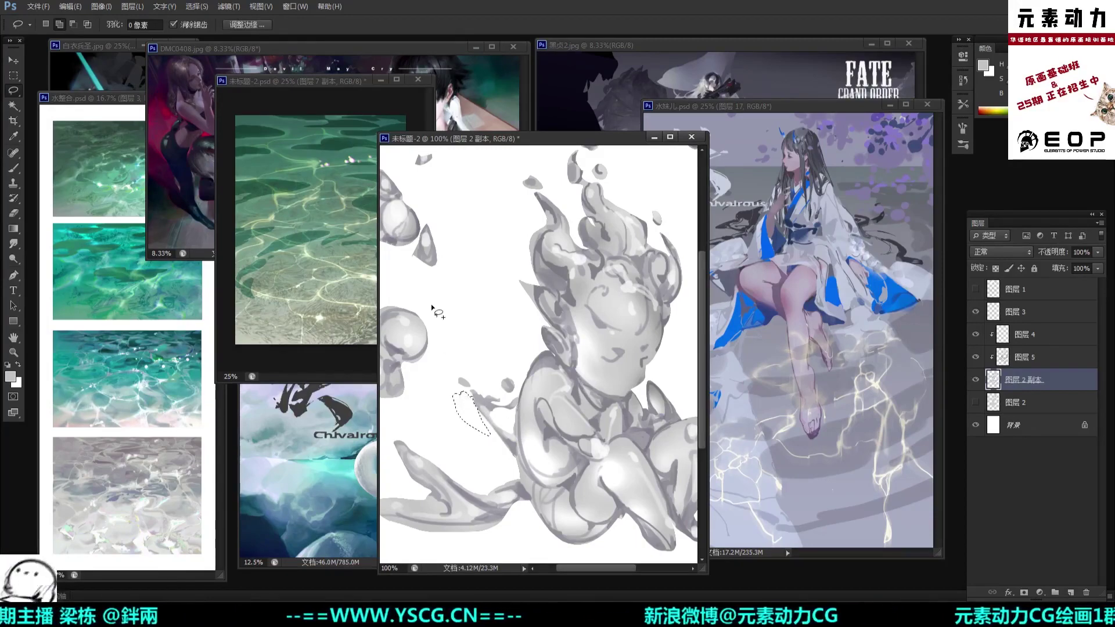
pyautogui.hotkey('ctrl', 'd')
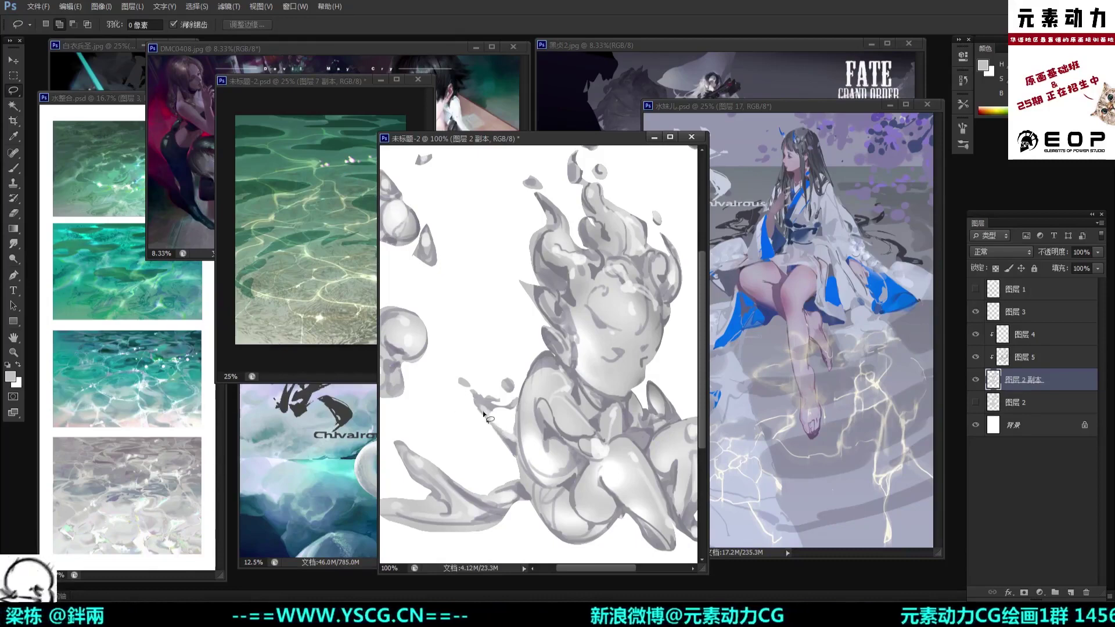
# Step: Thicken the lower edge of the splash spike by filling a narrow lassoed strip with grey
pyautogui.moveTo(480, 405)
pyautogui.mouseDown()
pyautogui.moveTo(504, 449)
pyautogui.moveTo(478, 403)
pyautogui.mouseUp()
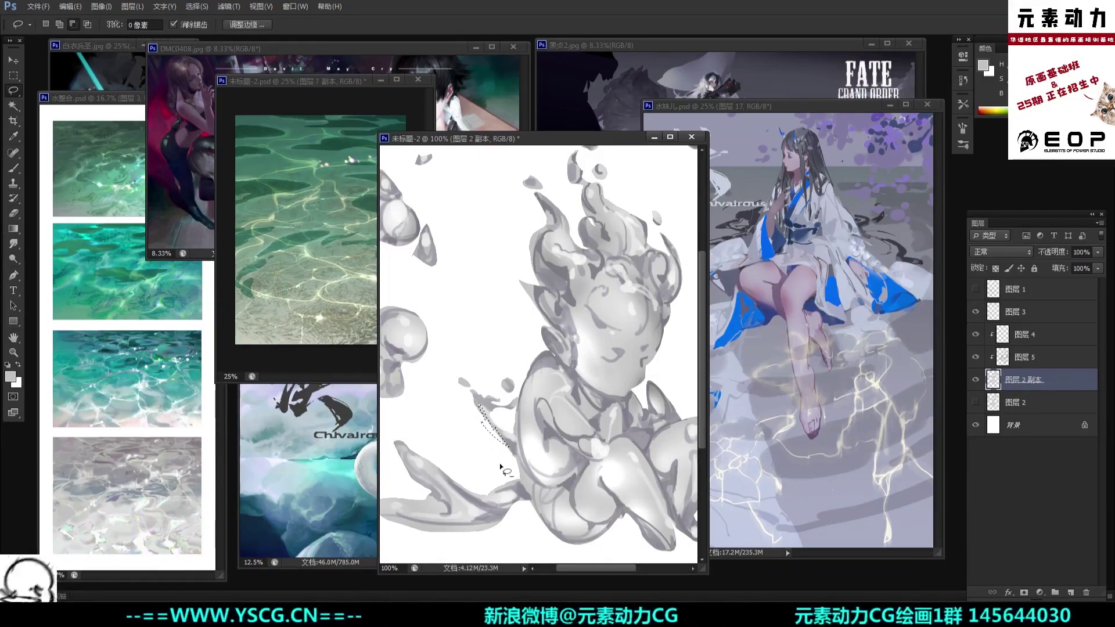
pyautogui.press('b')
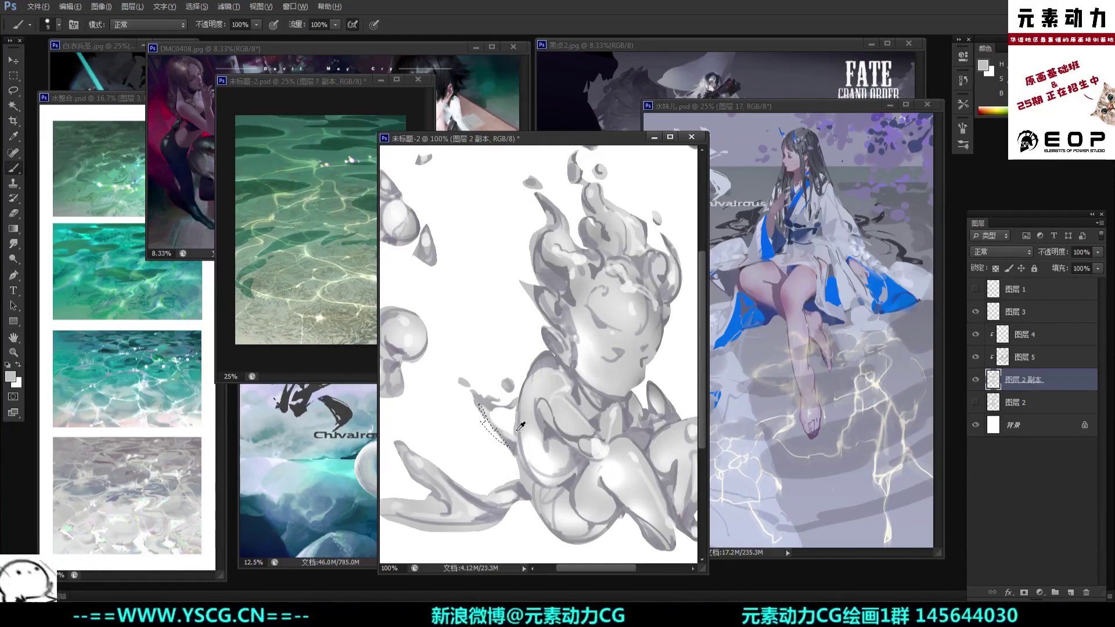
pyautogui.hotkey('alt', 'Delete')
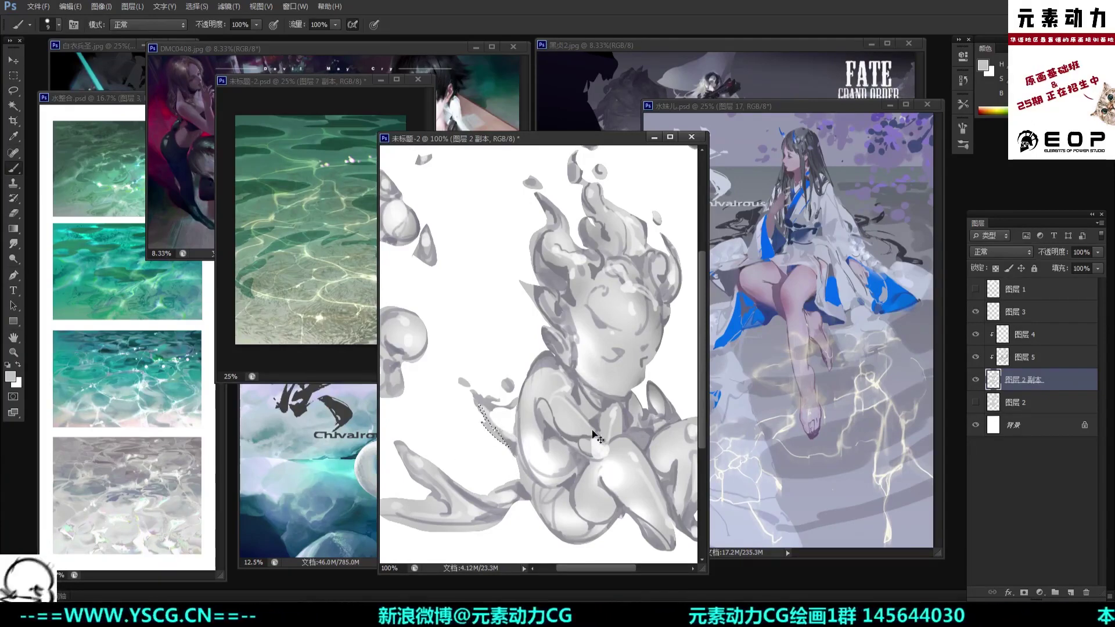
pyautogui.hotkey('ctrl', 'd')
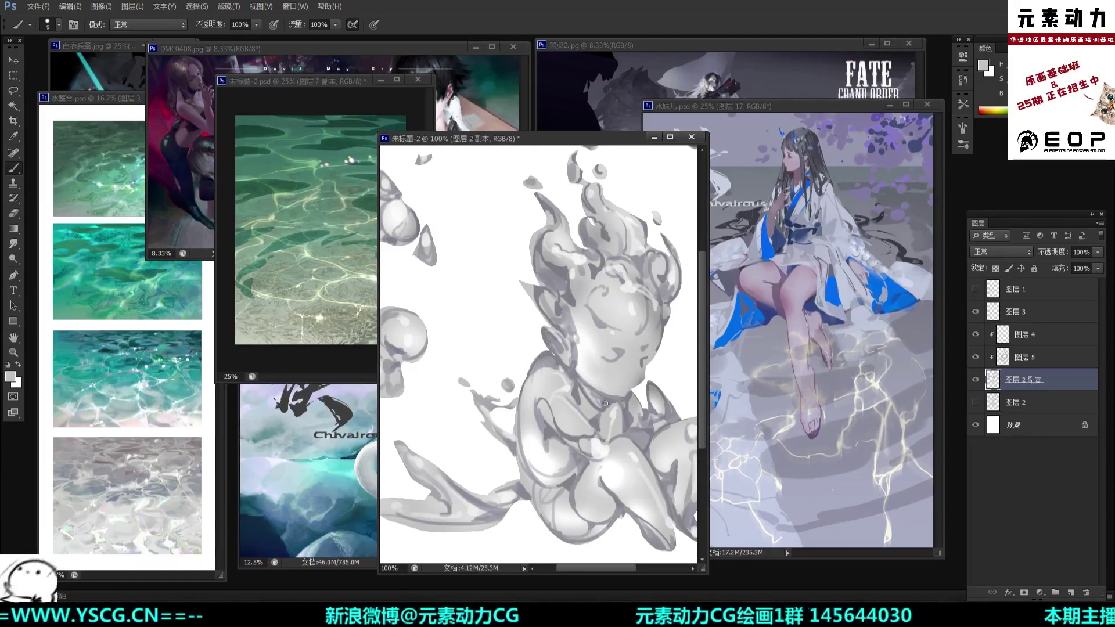
# Step: Refine the contours of the small splash behind the figure's back with a fine Eraser
pyautogui.hotkey('ctrl', '-')
pyautogui.hotkey('ctrl', '+')
pyautogui.press('e')
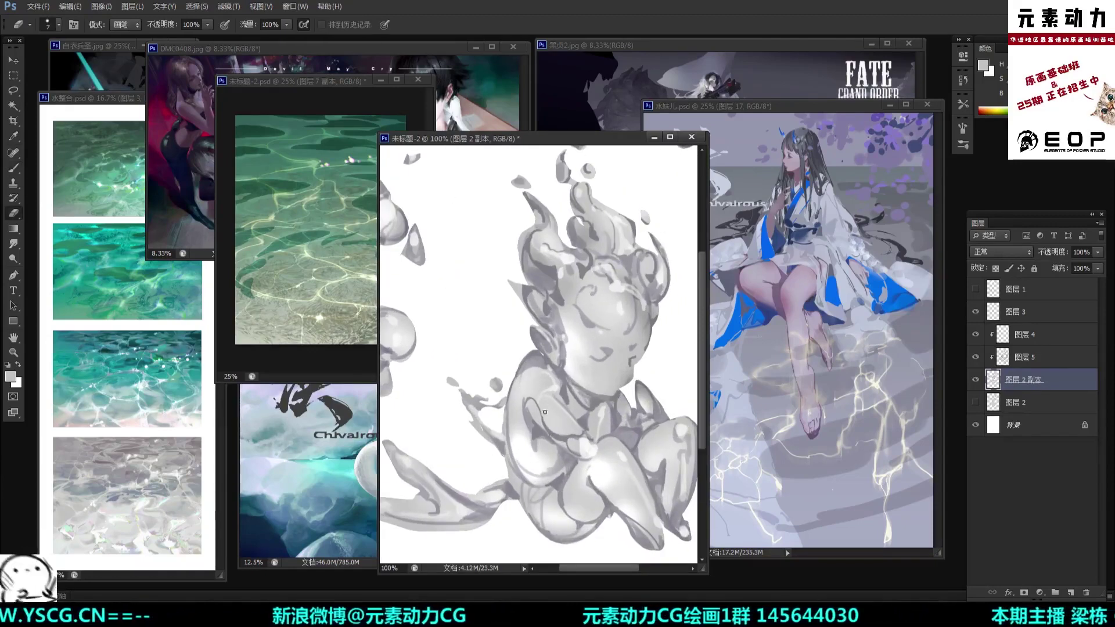
pyautogui.scroll(2, 513, 409)
pyautogui.moveTo(513, 409); pyautogui.dragTo(589, 362)
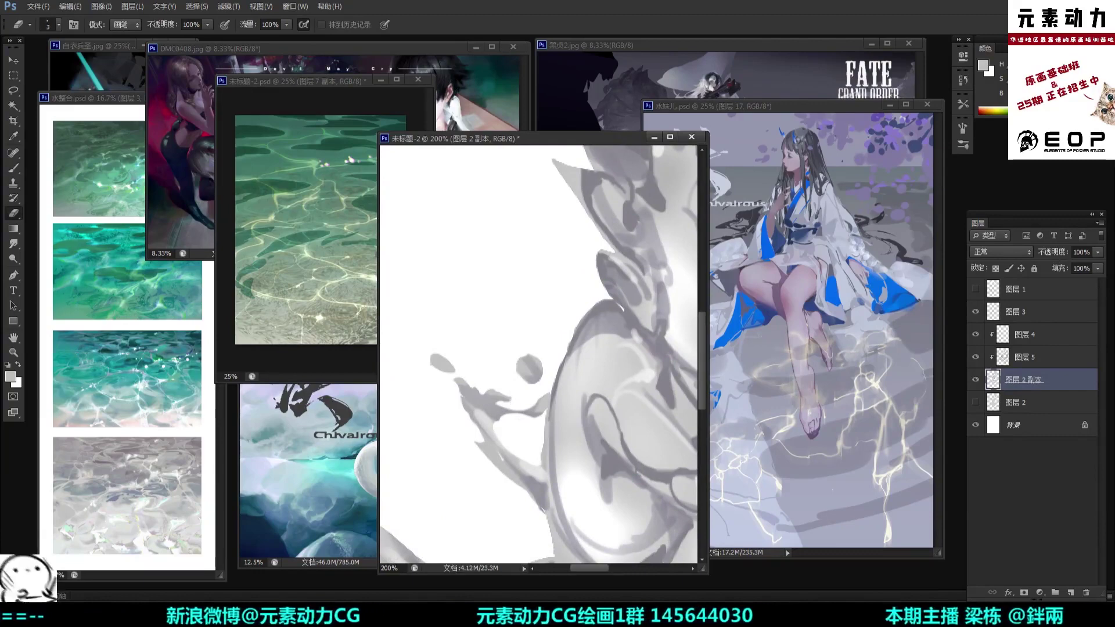
# Step: Sample the splash's grey and dab a tiny droplet between the two droplets above it
pyautogui.press('b')
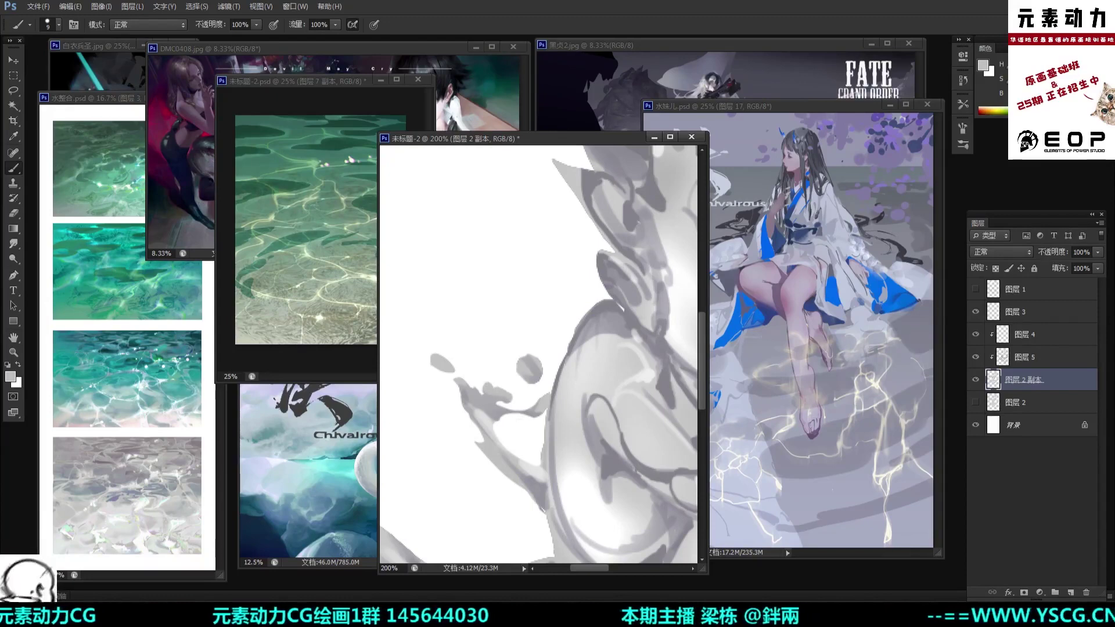
pyautogui.keyDown('alt'); pyautogui.click(475, 397); pyautogui.keyUp('alt')
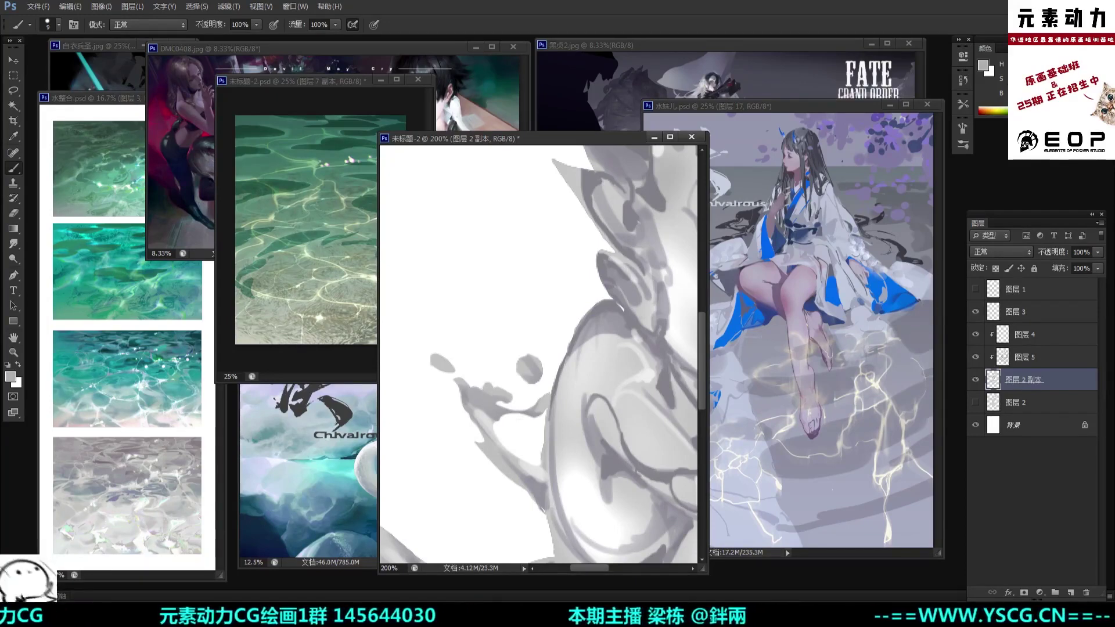
pyautogui.click(466, 361)
pyautogui.hotkey('ctrl', '-')
pyautogui.hotkey('ctrl', '-')
pyautogui.hotkey('ctrl', '-')
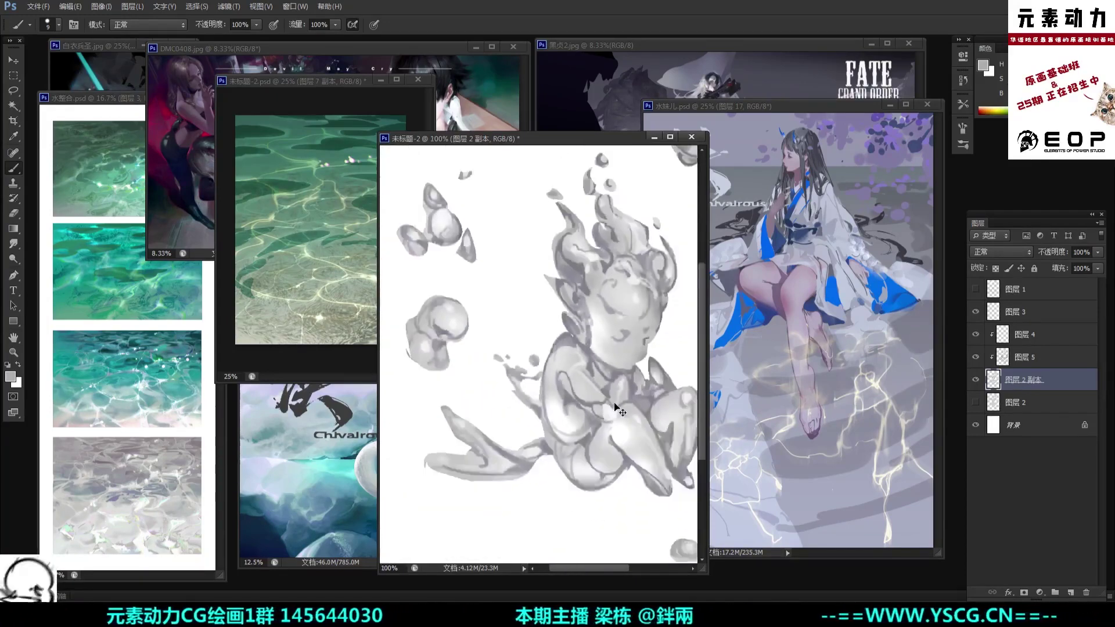
# Step: Paint darker grey shading into the small splash behind the figure's back on layer 图层 5, undoing unsuitable strokes
pyautogui.click(1025, 356)
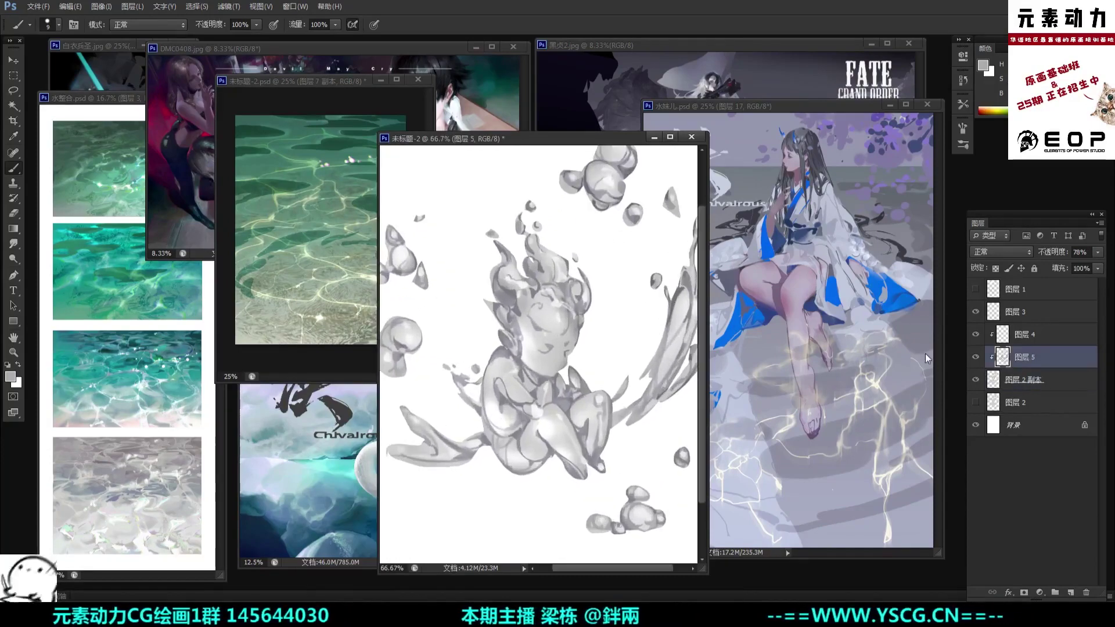
pyautogui.hotkey('ctrl', '+')
pyautogui.hotkey('ctrl', '+')
pyautogui.hotkey('ctrl', '+')
pyautogui.hotkey('ctrl', '-')
pyautogui.hotkey('ctrl', '-')
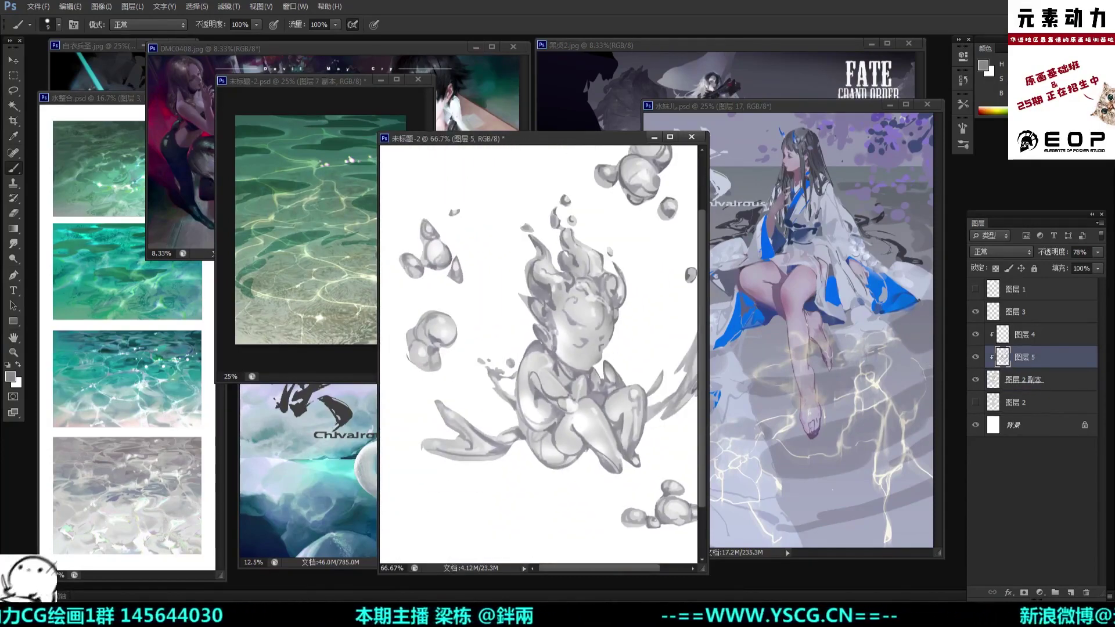
pyautogui.hotkey('ctrl', '+')
pyautogui.hotkey('ctrl', '+')
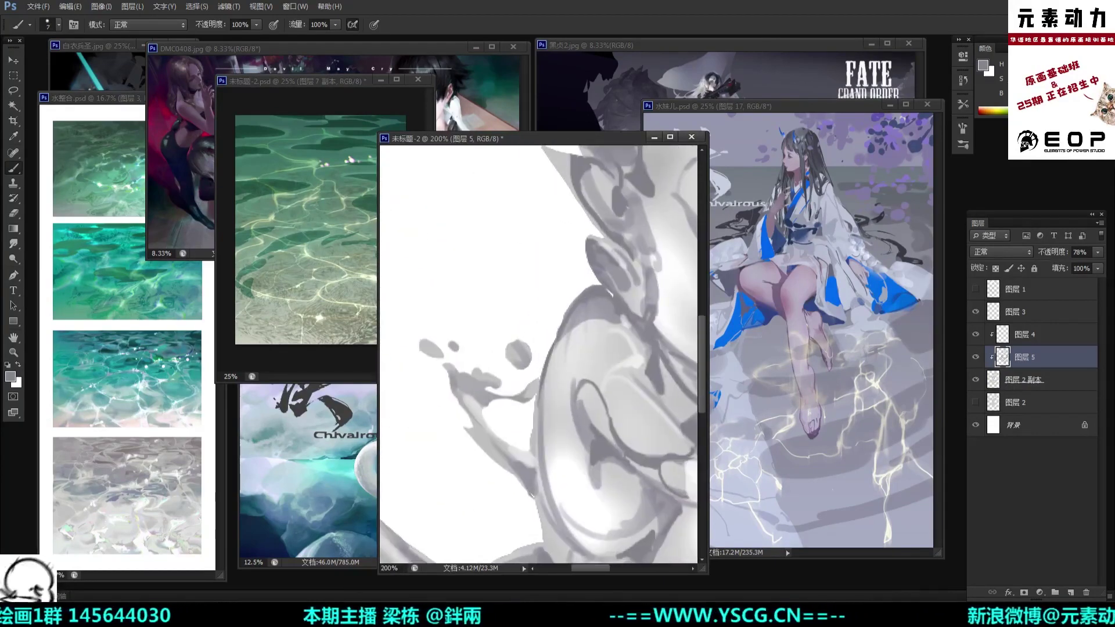
pyautogui.moveTo(441, 370)
pyautogui.mouseDown()
pyautogui.moveTo(468, 385)
pyautogui.moveTo(482, 370)
pyautogui.moveTo(503, 385)
pyautogui.mouseUp()
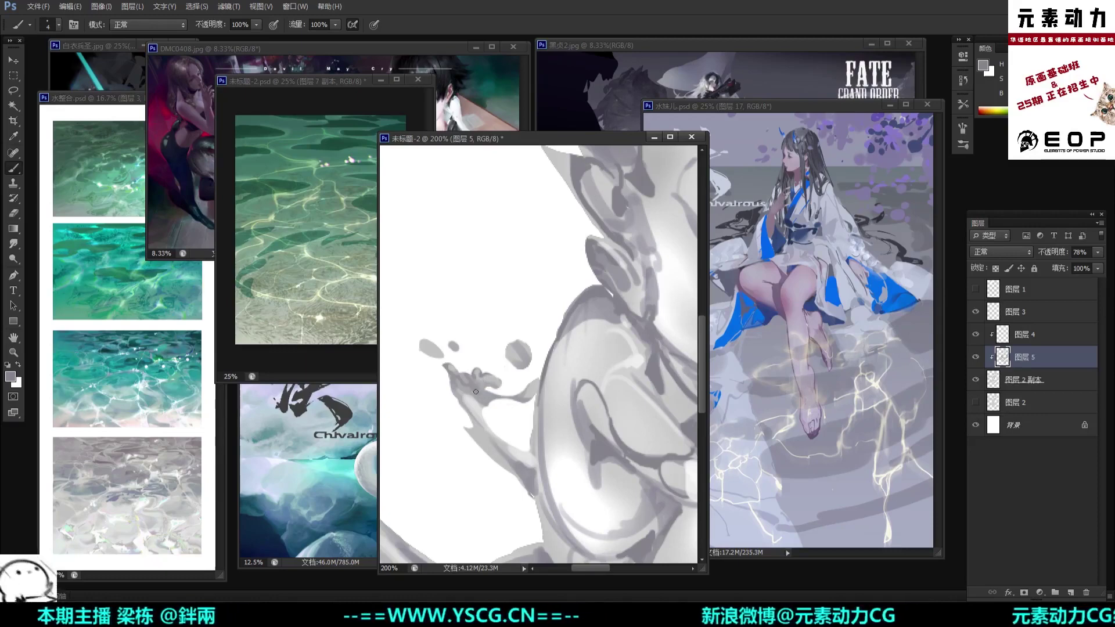
pyautogui.moveTo(462, 393); pyautogui.dragTo(507, 463)
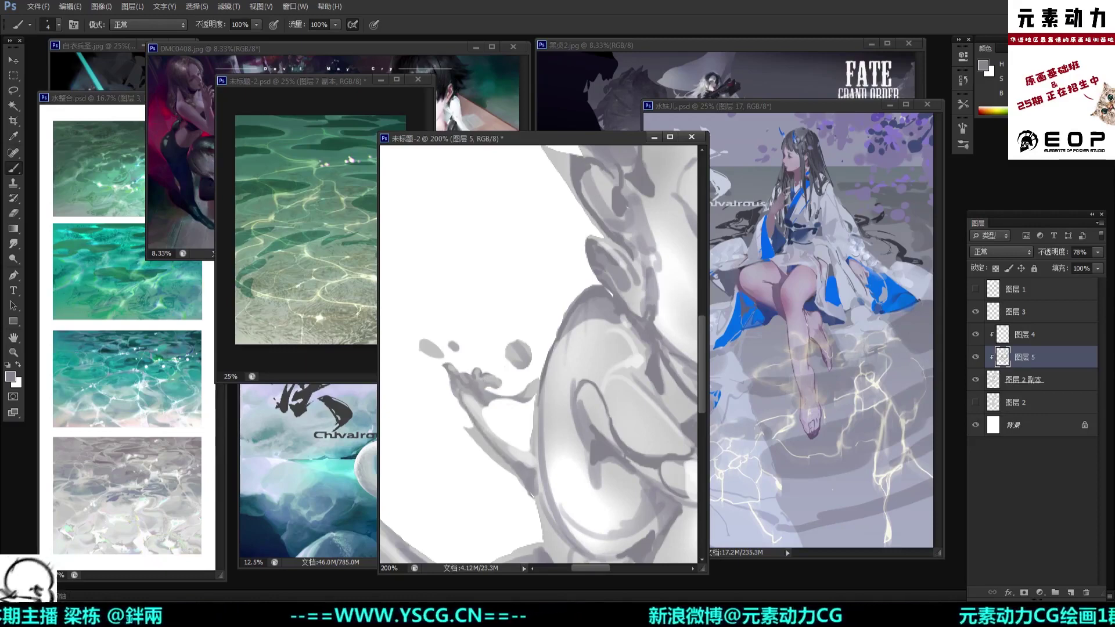
pyautogui.hotkey('ctrl', 'z')
pyautogui.moveTo(464, 397); pyautogui.dragTo(516, 478)
pyautogui.hotkey('ctrl', 'z')
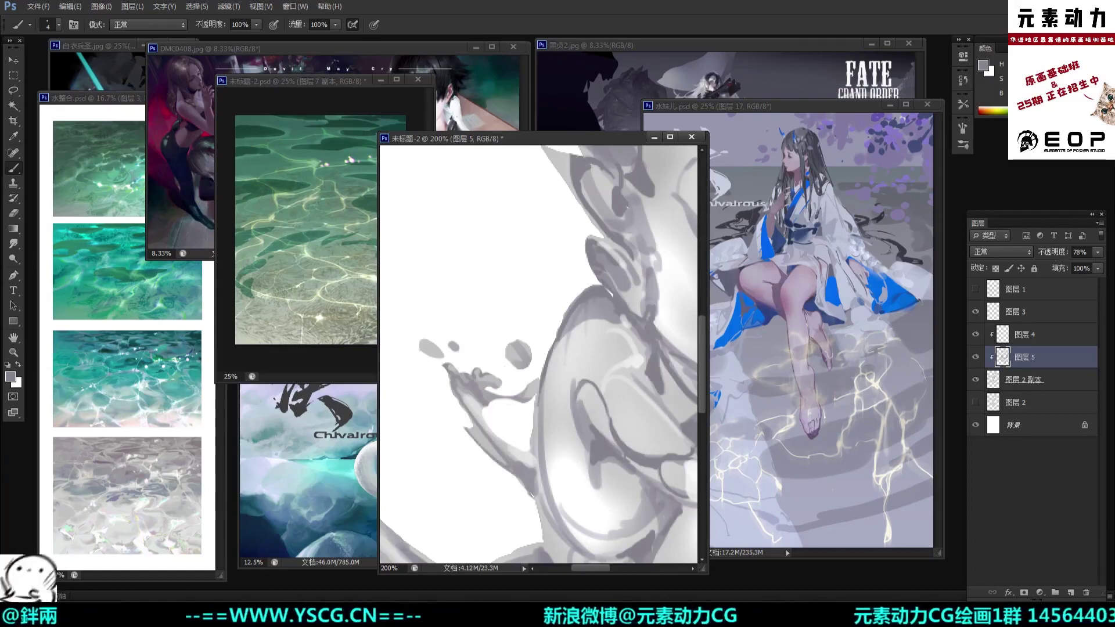
# Step: Shade the insides of the large round droplet and the small oval droplet above the splash with dark grey strokes
pyautogui.moveTo(511, 346); pyautogui.dragTo(517, 363)
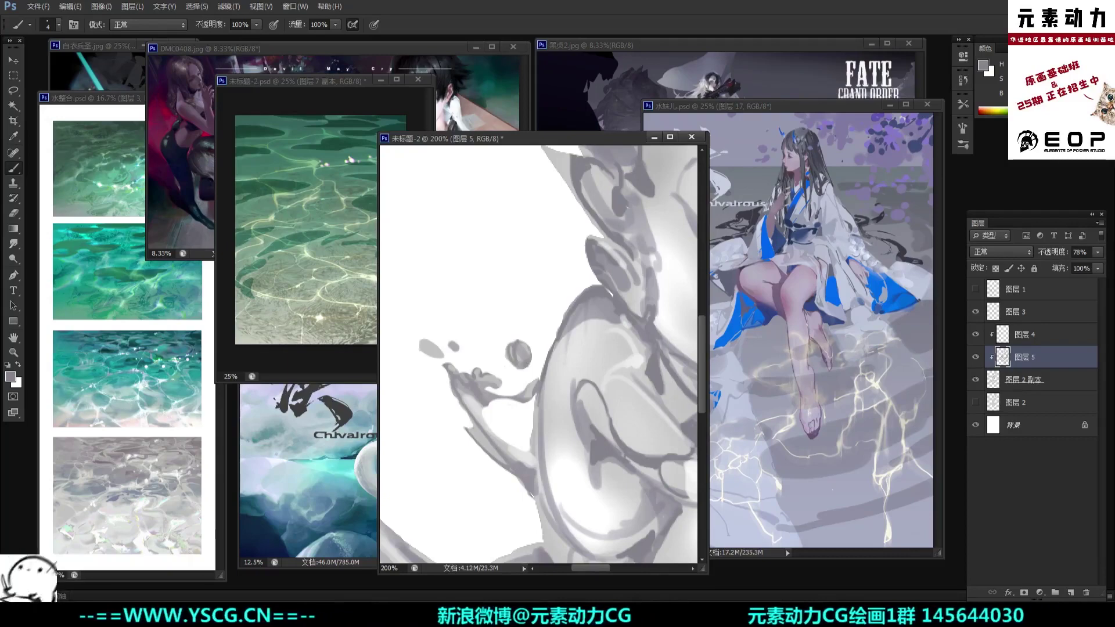
pyautogui.moveTo(424, 337); pyautogui.dragTo(440, 353)
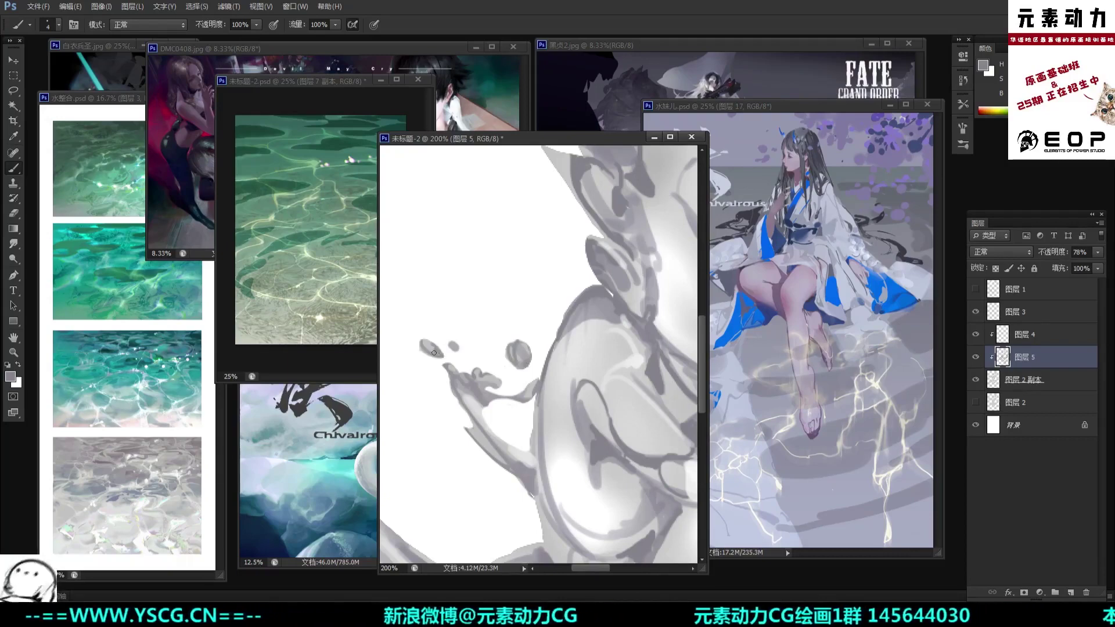
pyautogui.hotkey('ctrl', '-')
pyautogui.hotkey('ctrl', '-')
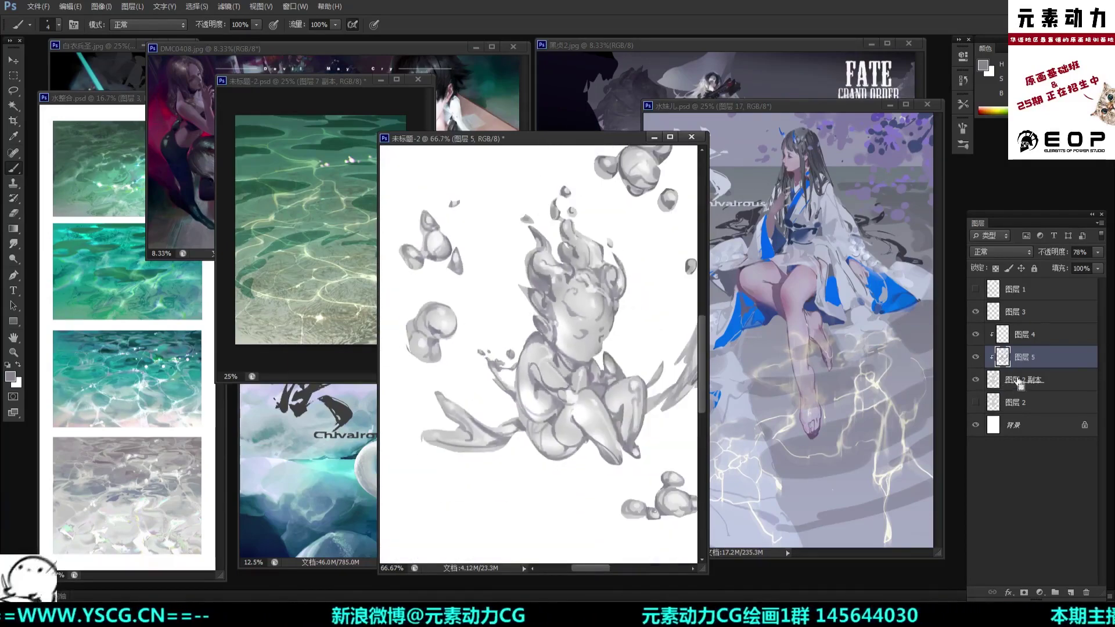
# Step: Add fine white highlights to the droplets and the small splash behind the back on layer 图层 4
pyautogui.click(1036, 338)
pyautogui.press('x')
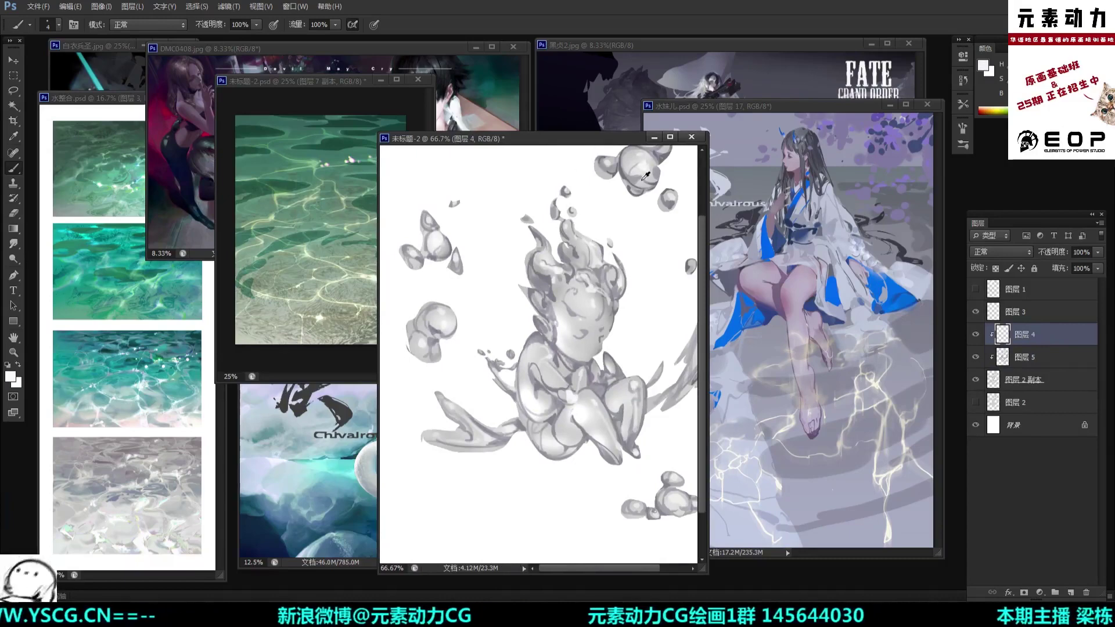
pyautogui.hotkey('ctrl', '+')
pyautogui.hotkey('ctrl', '+')
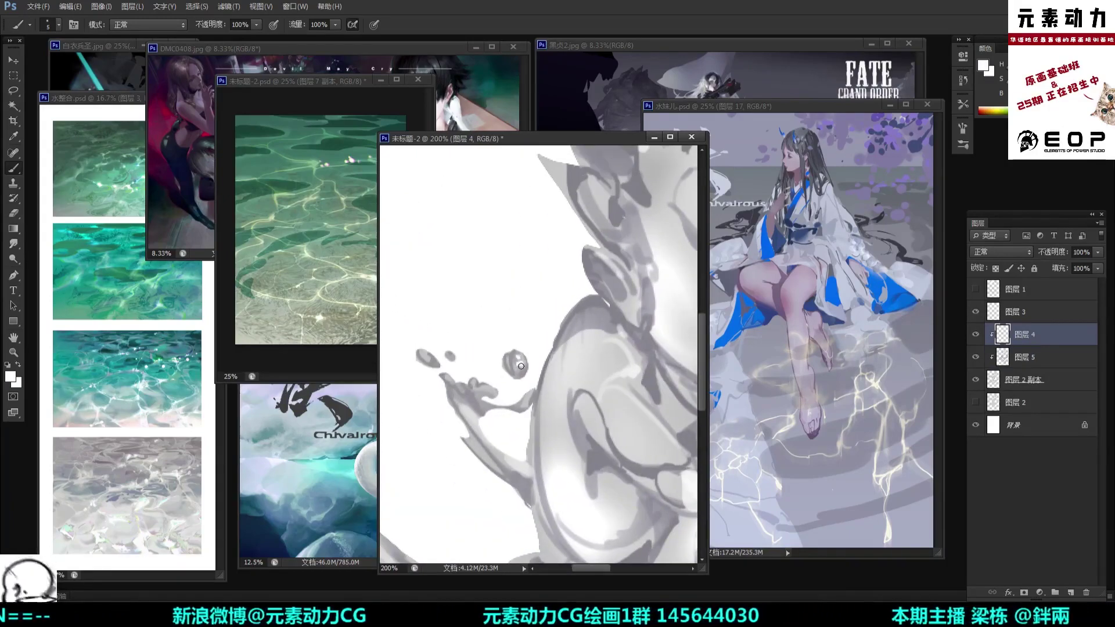
pyautogui.hotkey('ctrl', 'z')
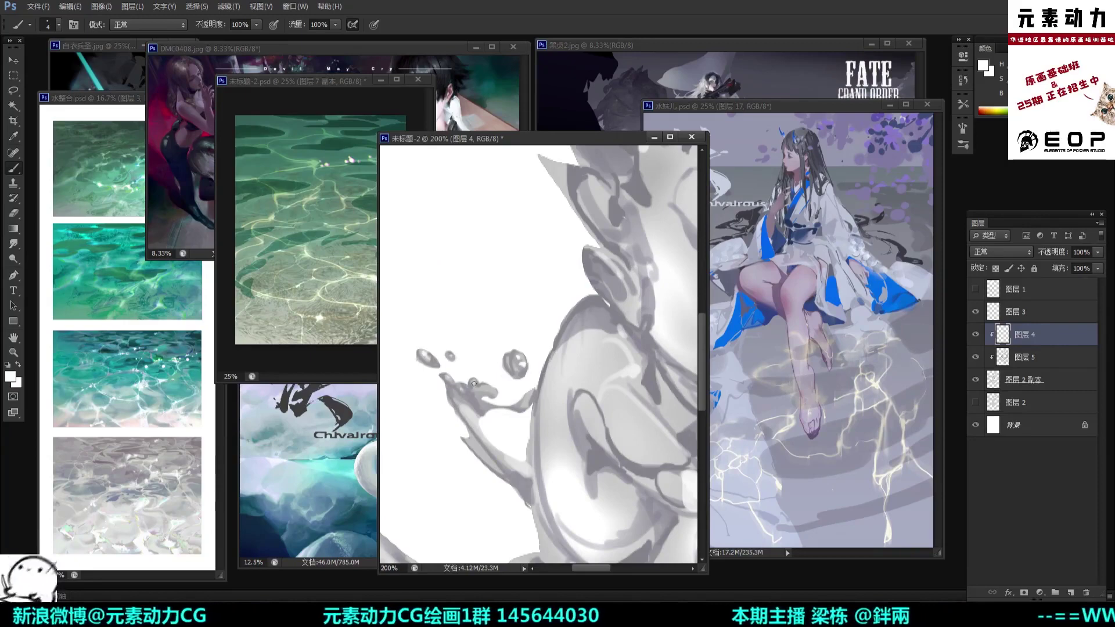
pyautogui.click(487, 388)
pyautogui.moveTo(478, 396); pyautogui.dragTo(487, 406)
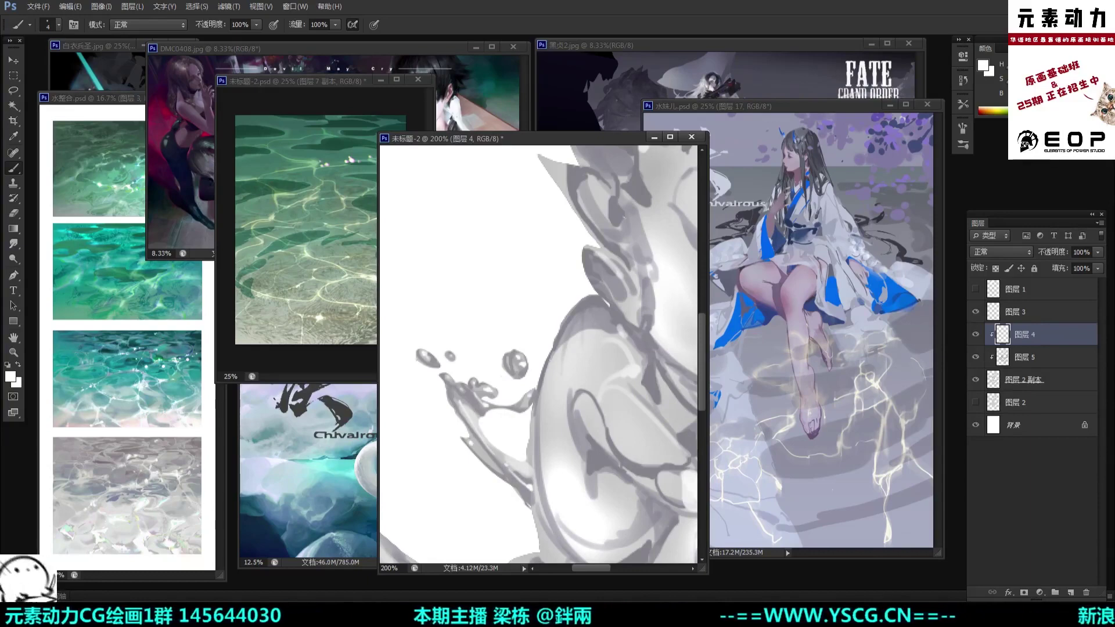
# Step: Lighten the small splash and its droplets on layer 图层 2 副本 using a reduced Dodge brush
pyautogui.hotkey('ctrl', '-')
pyautogui.hotkey('ctrl', '-')
pyautogui.hotkey('ctrl', '-')
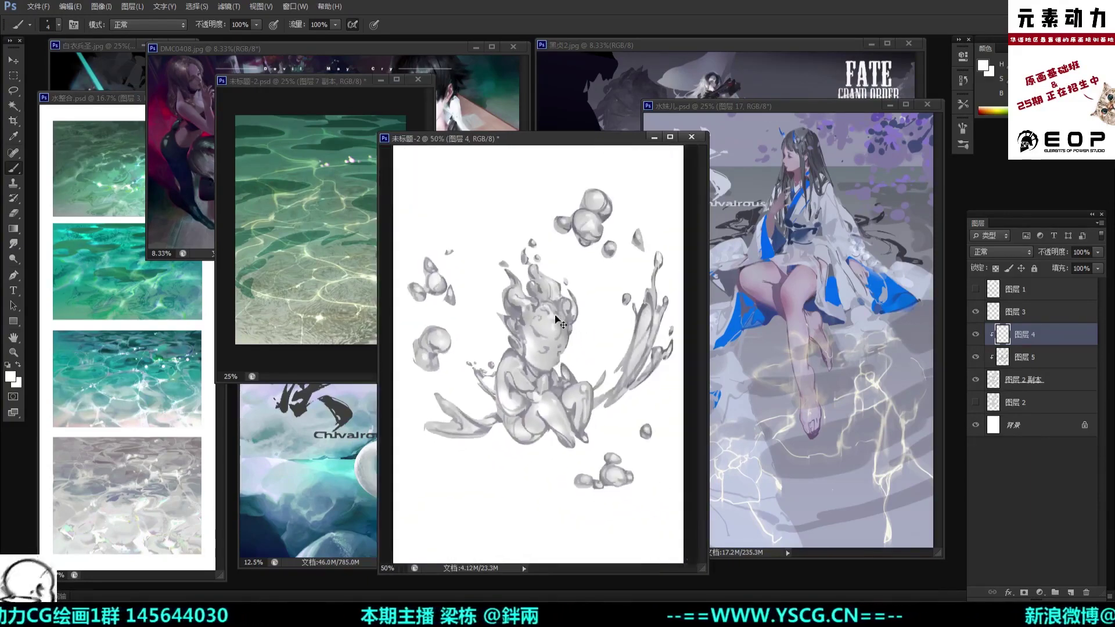
pyautogui.hotkey('ctrl', '+')
pyautogui.click(1018, 381)
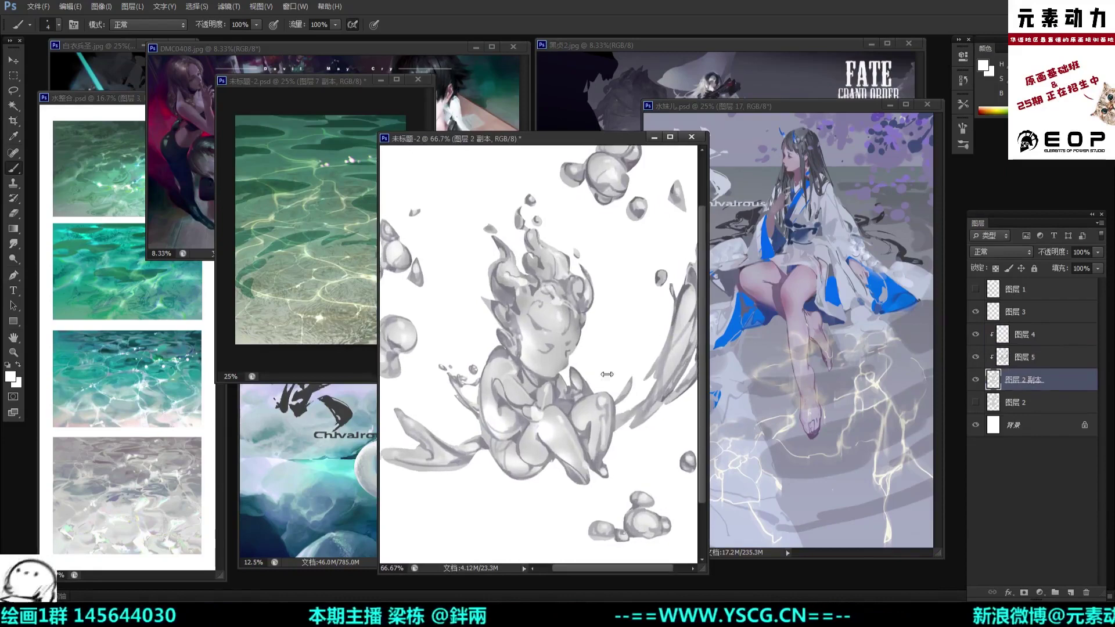
pyautogui.hotkey('ctrl', '=')
pyautogui.press('o')
pyautogui.press('p')
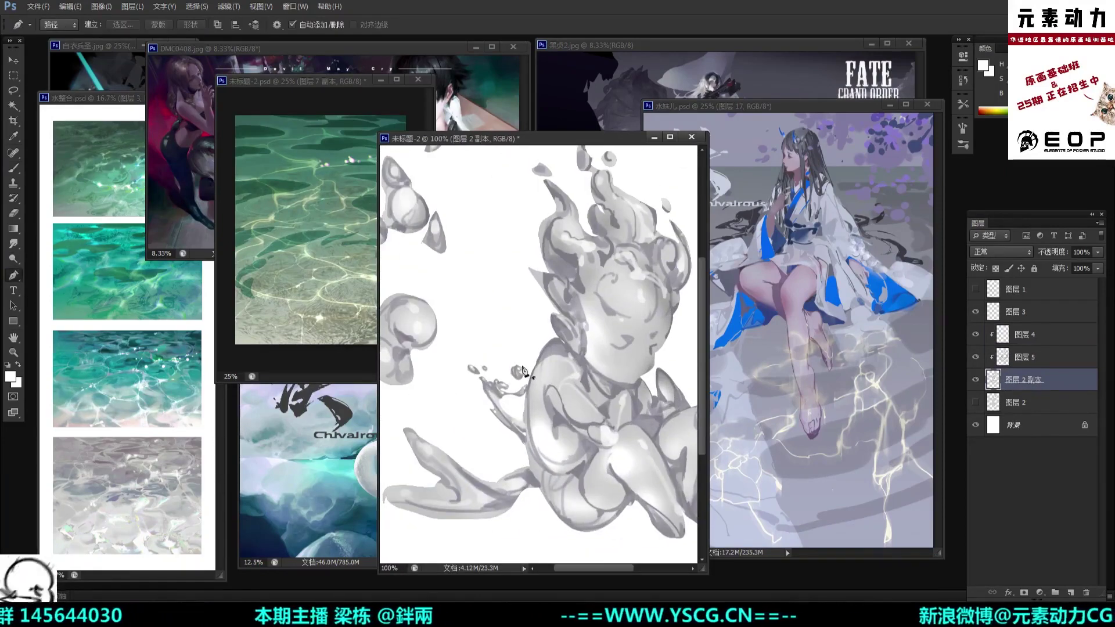
pyautogui.press('o')
pyautogui.press('[')
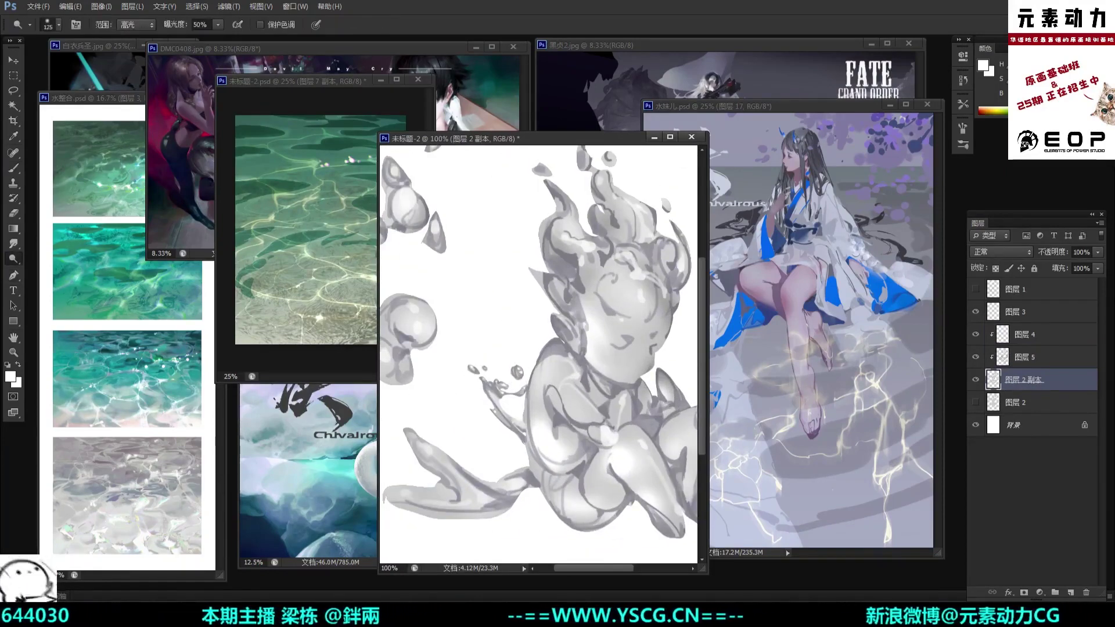
pyautogui.press('[')
pyautogui.press('[')
pyautogui.press('[')
pyautogui.press('[')
pyautogui.press('[')
pyautogui.press('[')
pyautogui.press('[')
pyautogui.press('[')
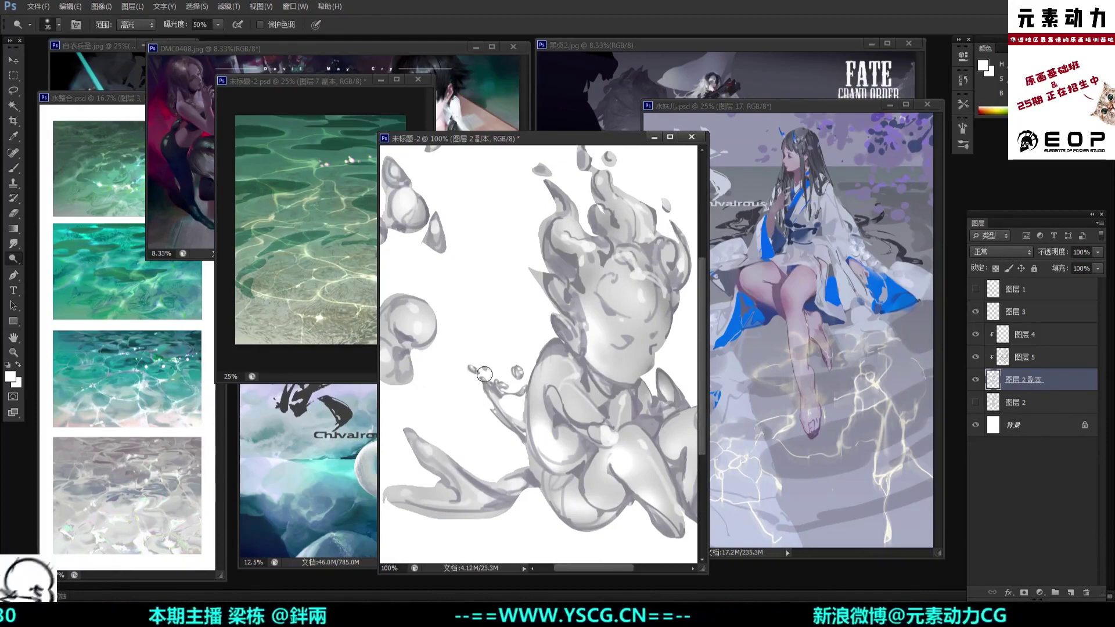
pyautogui.click(474, 371)
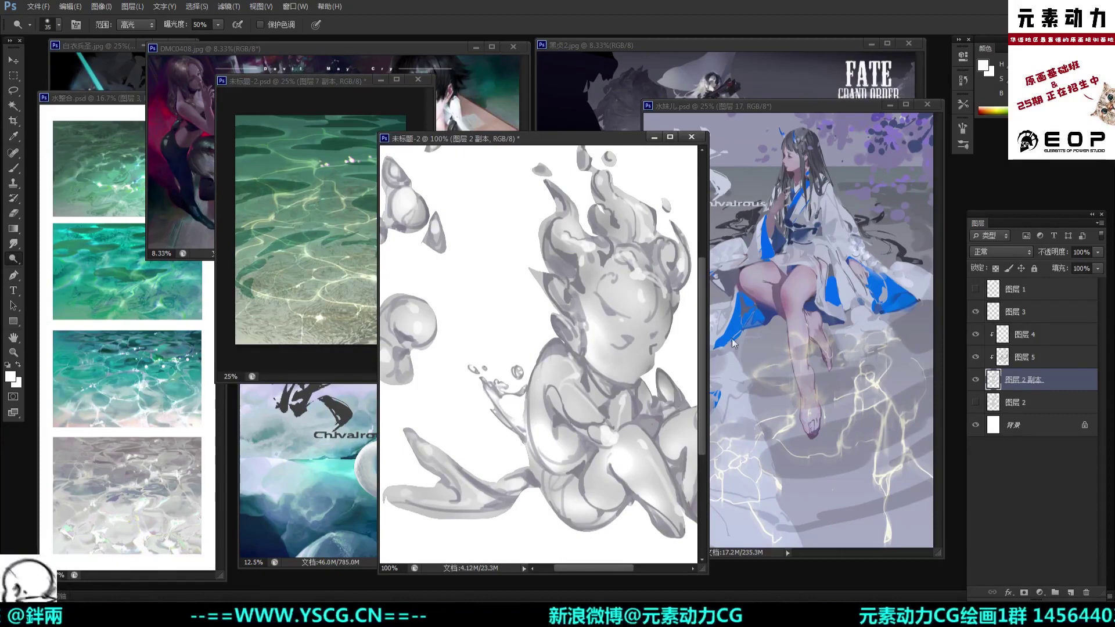
# Step: Clean up the contour of the figure's back beside the small splash with a fine Eraser, undoing the last stroke
pyautogui.hotkey('ctrl', '-')
pyautogui.press('e')
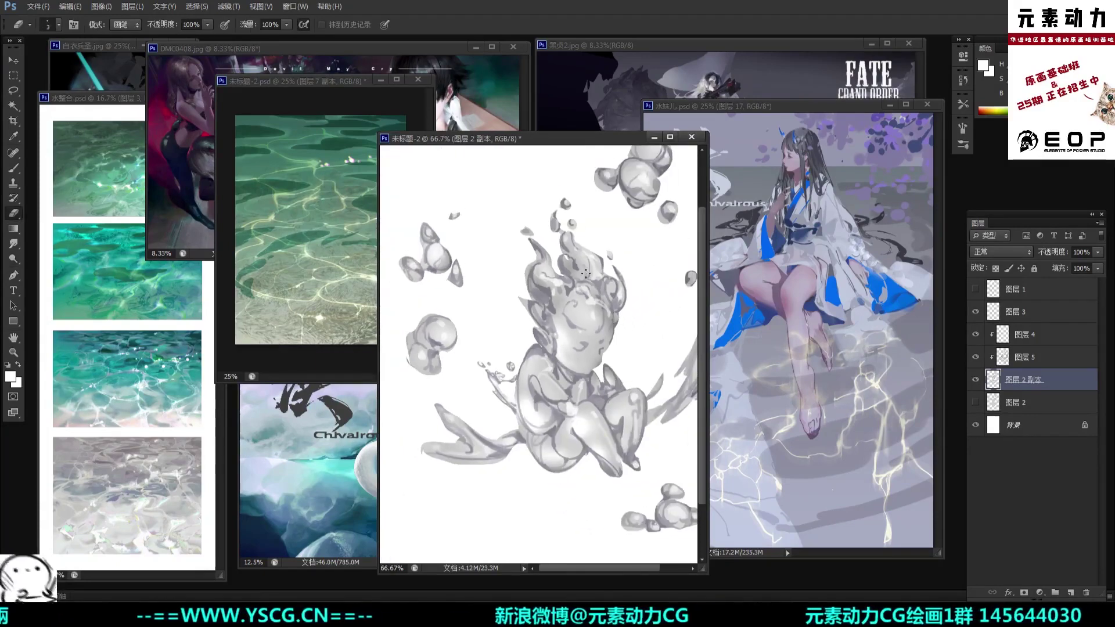
pyautogui.hotkey('ctrl', '+')
pyautogui.hotkey('ctrl', '+')
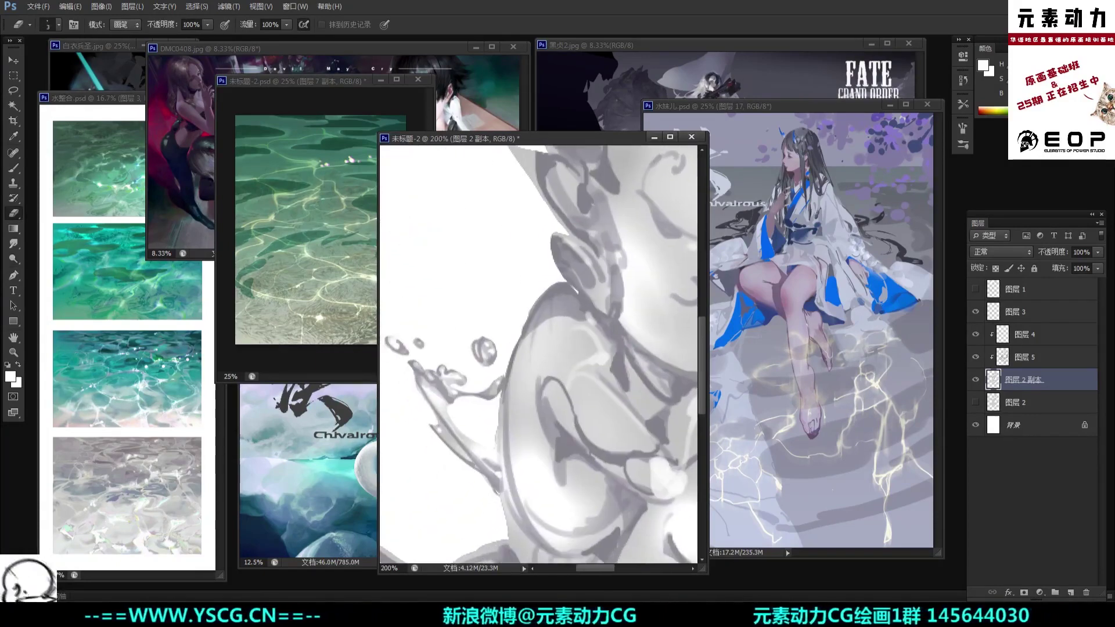
pyautogui.moveTo(496, 411); pyautogui.dragTo(497, 445)
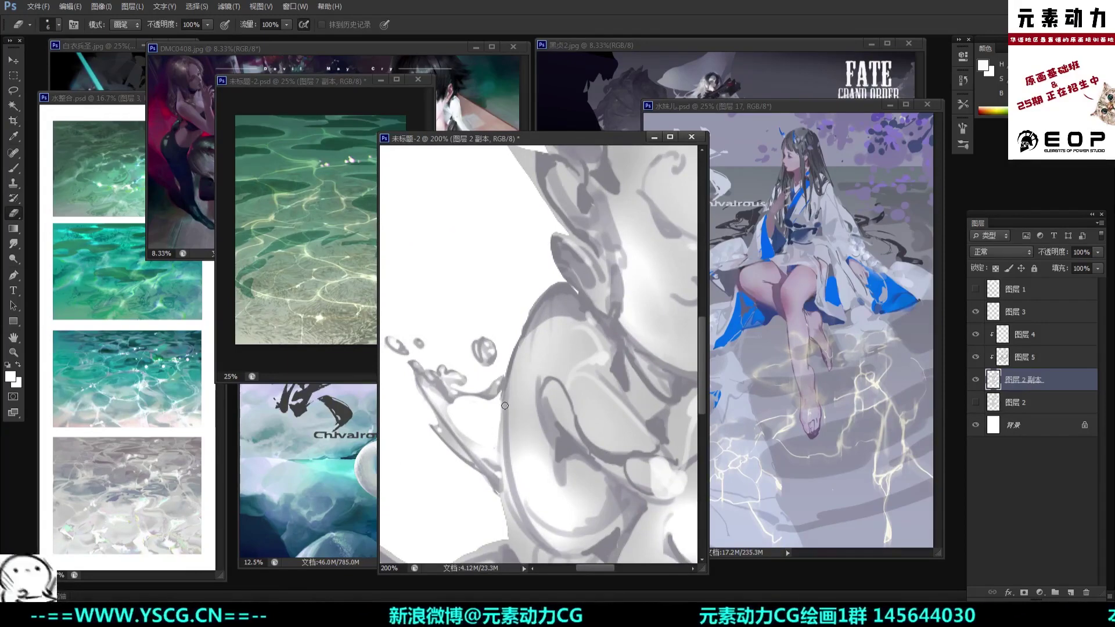
pyautogui.moveTo(503, 405)
pyautogui.mouseDown()
pyautogui.moveTo(498, 449)
pyautogui.moveTo(487, 410)
pyautogui.mouseUp()
pyautogui.moveTo(497, 468); pyautogui.dragTo(507, 507)
pyautogui.hotkey('ctrl', 'alt', 'z')
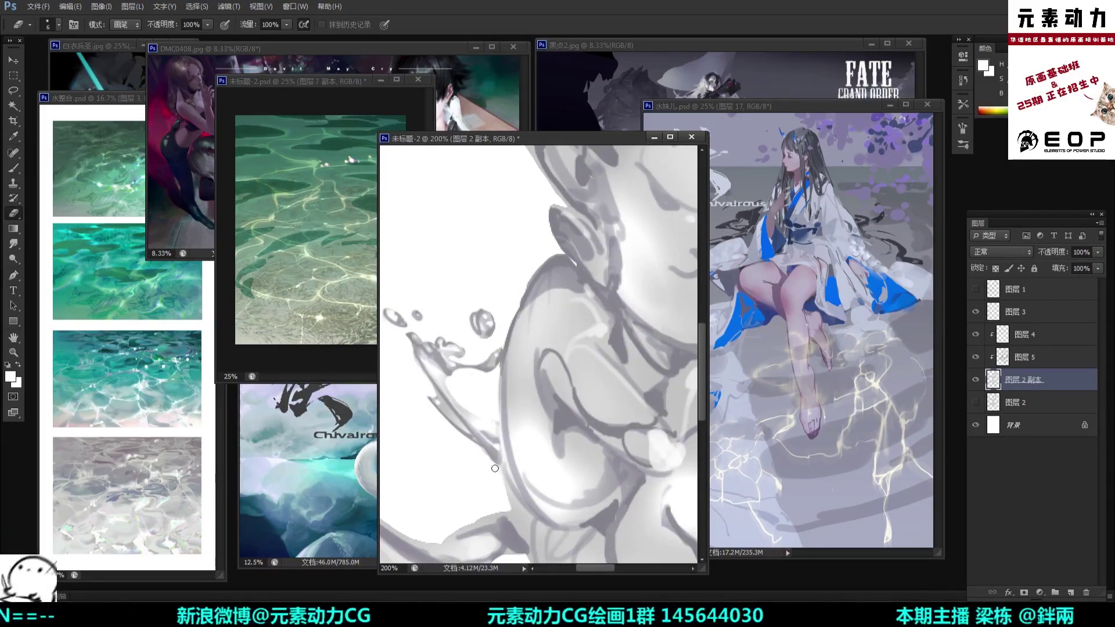
# Step: Sample the splash's light grey and paint over its inner shading on layer 图层 5 with a small brush
pyautogui.hotkey('ctrl', '-')
pyautogui.hotkey('ctrl', '-')
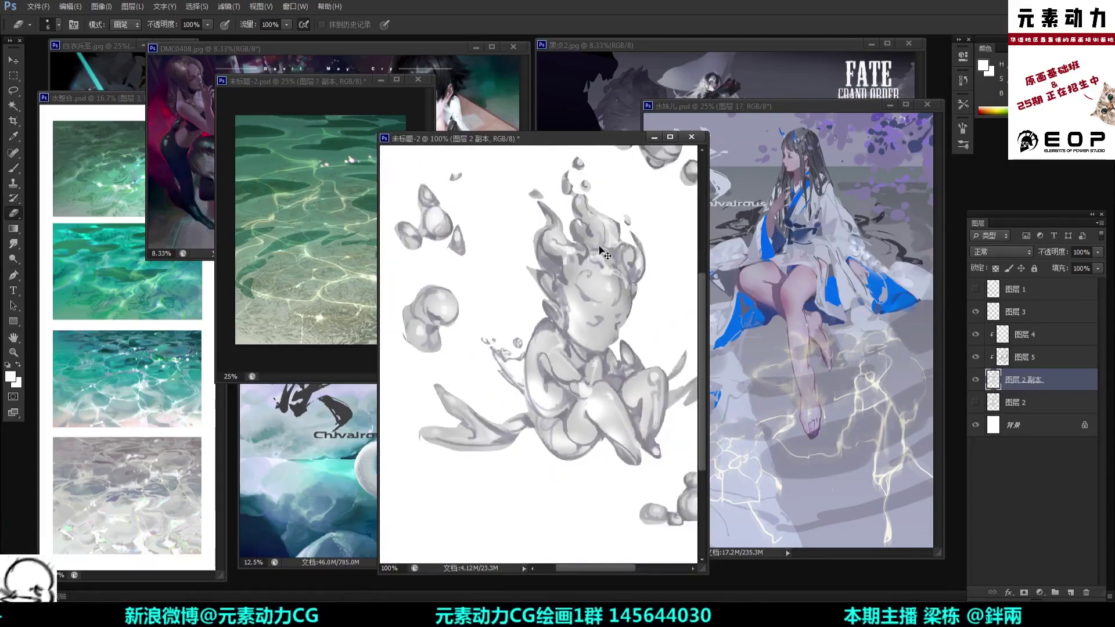
pyautogui.hotkey('ctrl', '-')
pyautogui.hotkey('ctrl', '+')
pyautogui.hotkey('ctrl', '+')
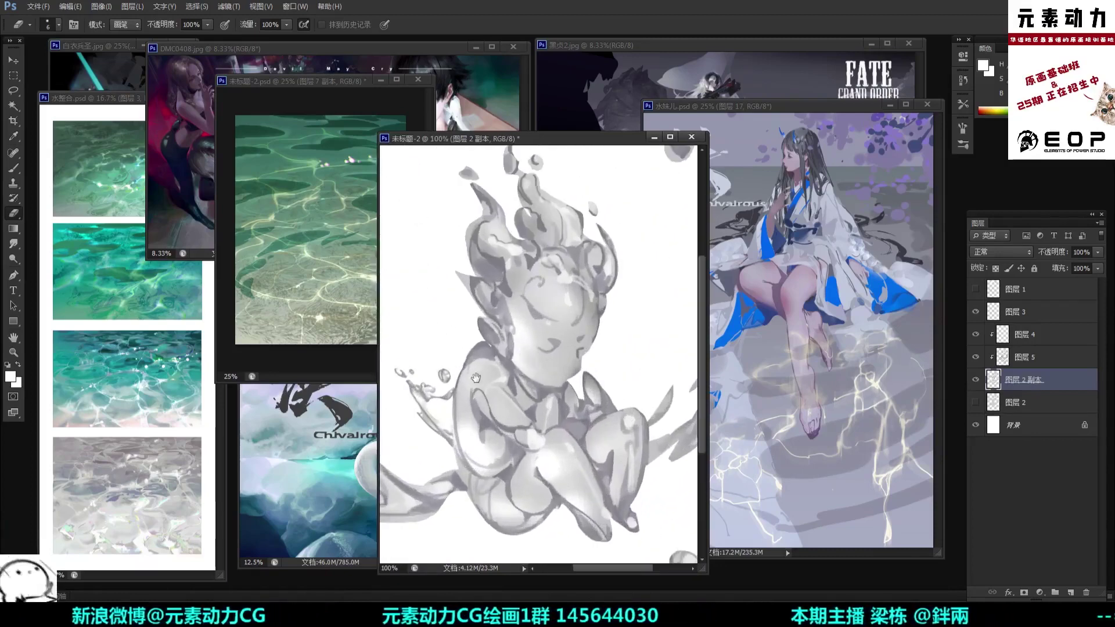
pyautogui.moveTo(475, 378); pyautogui.dragTo(570, 324)
pyautogui.hotkey('ctrl', '+')
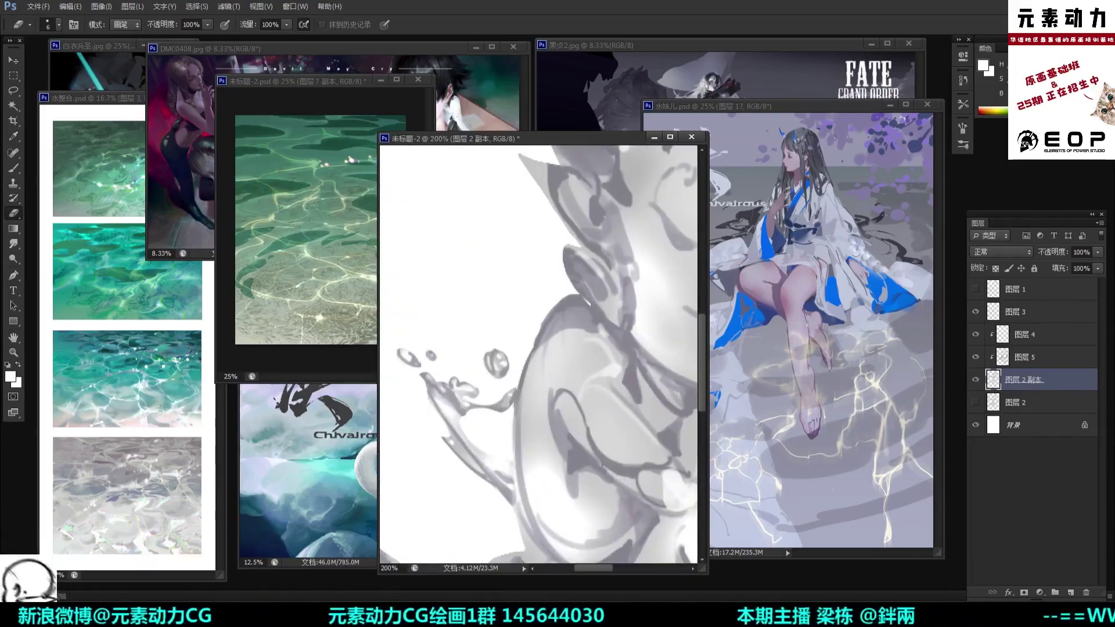
pyautogui.press('b')
pyautogui.hotkey('alt', ']')
pyautogui.keyDown('alt'); pyautogui.click(462, 396); pyautogui.keyUp('alt')
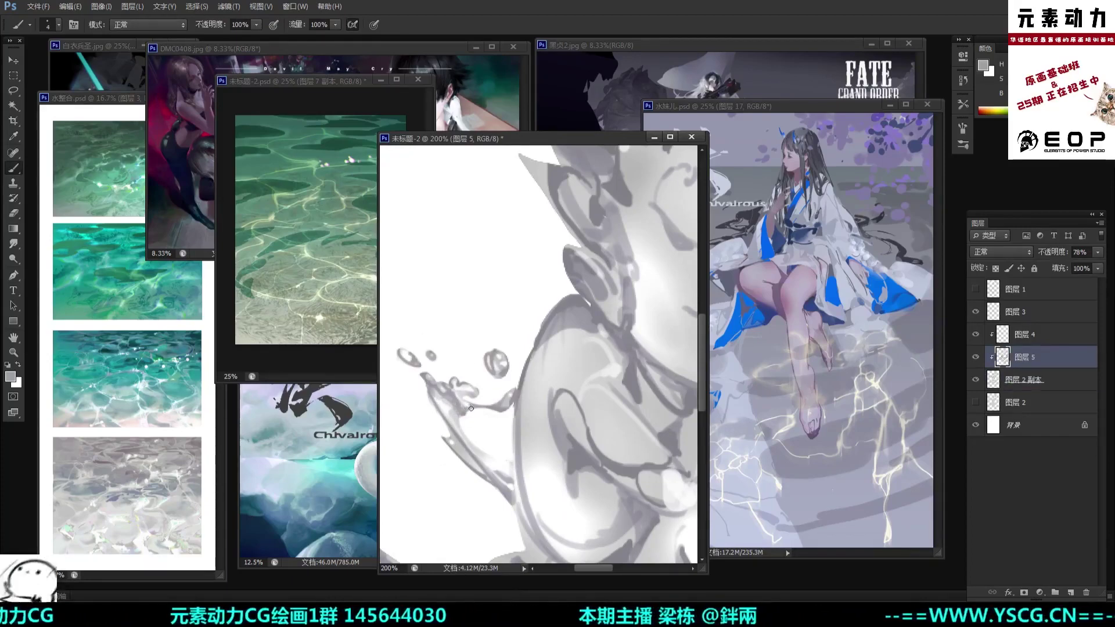
pyautogui.moveTo(465, 407); pyautogui.dragTo(468, 396)
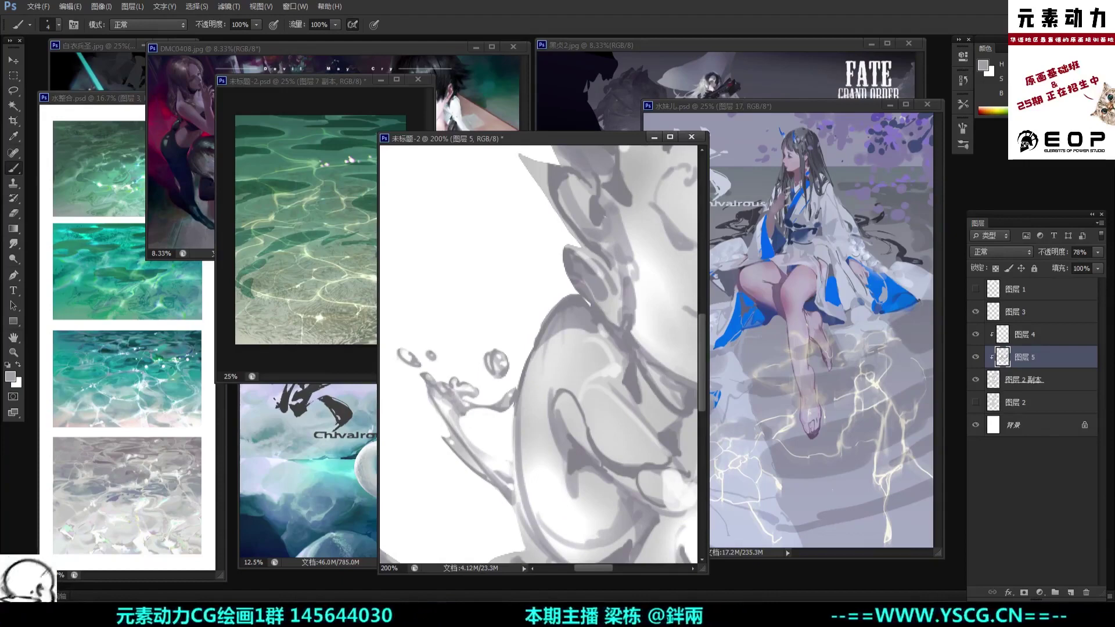
# Step: Touch up the small splash's highlights on layer 图层 4 with a fine Eraser
pyautogui.click(1016, 337)
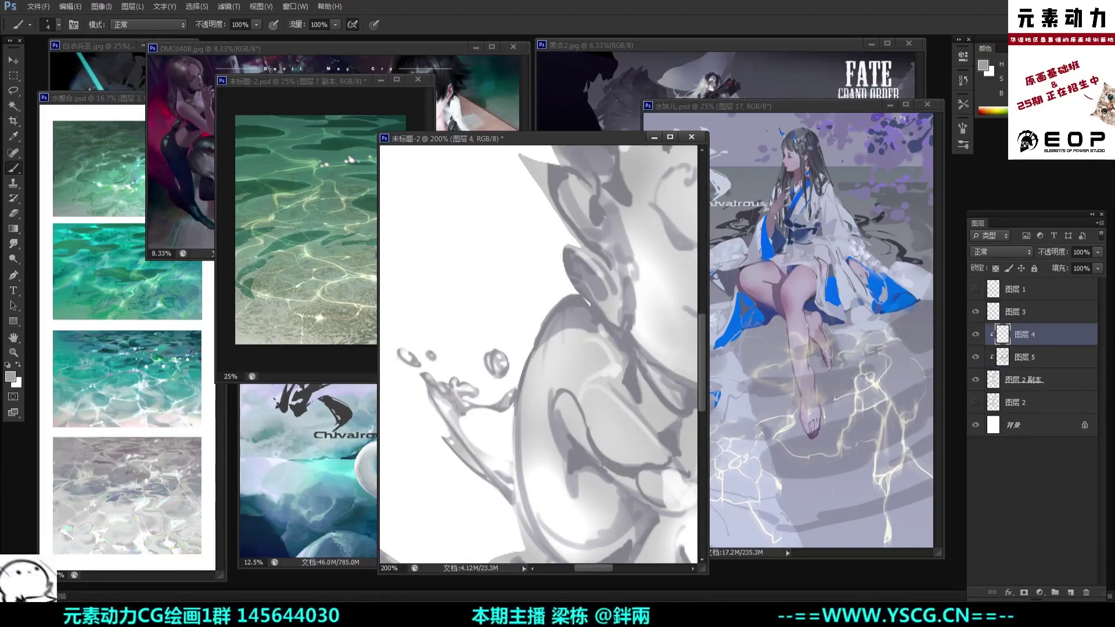
pyautogui.press('e')
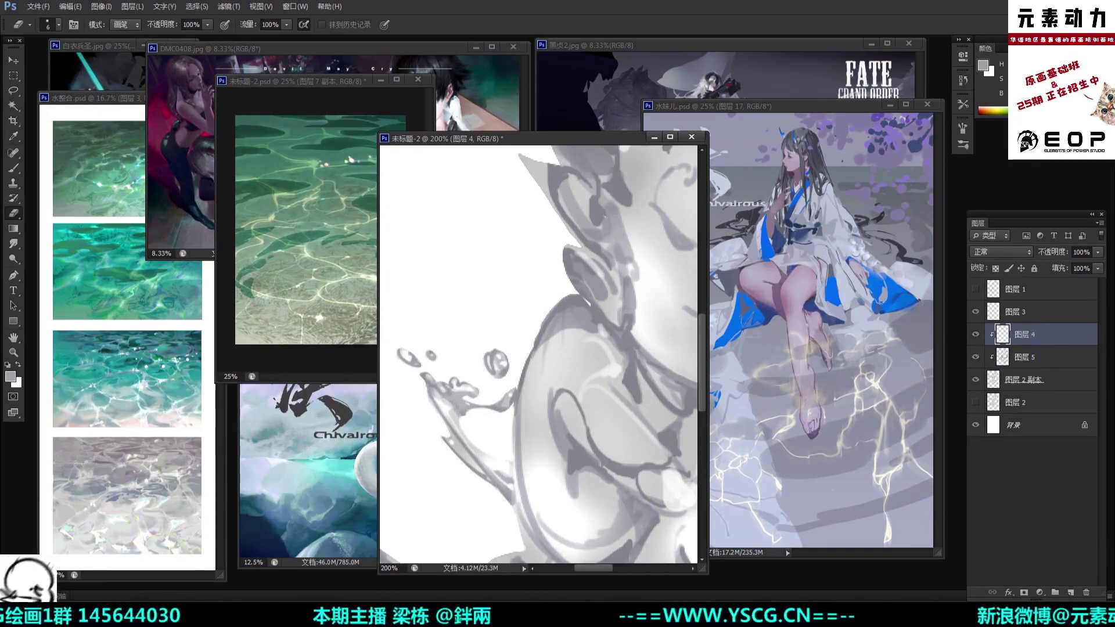
pyautogui.hotkey('ctrl', '-')
pyautogui.hotkey('ctrl', '-')
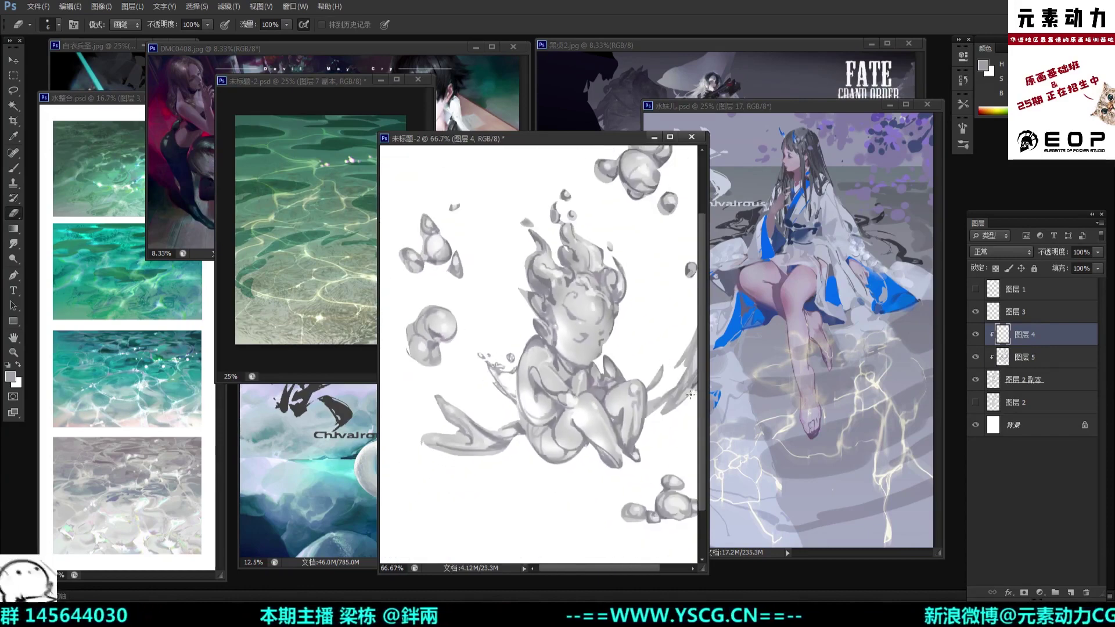
pyautogui.hotkey('ctrl', '+')
pyautogui.hotkey('ctrl', '=')
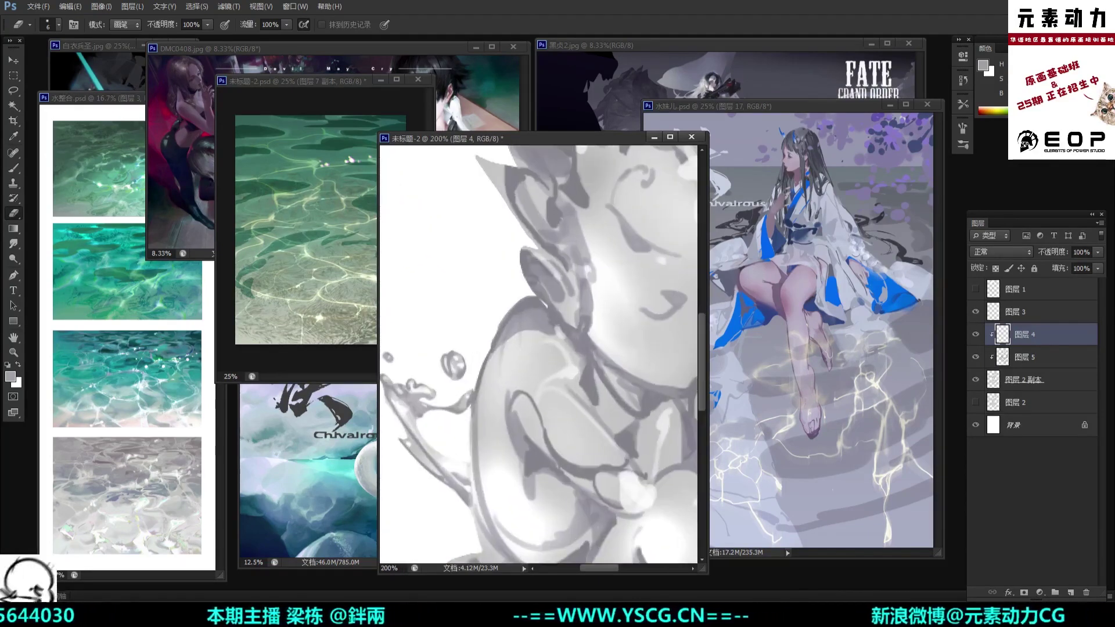
pyautogui.press('b')
pyautogui.click(1025, 357)
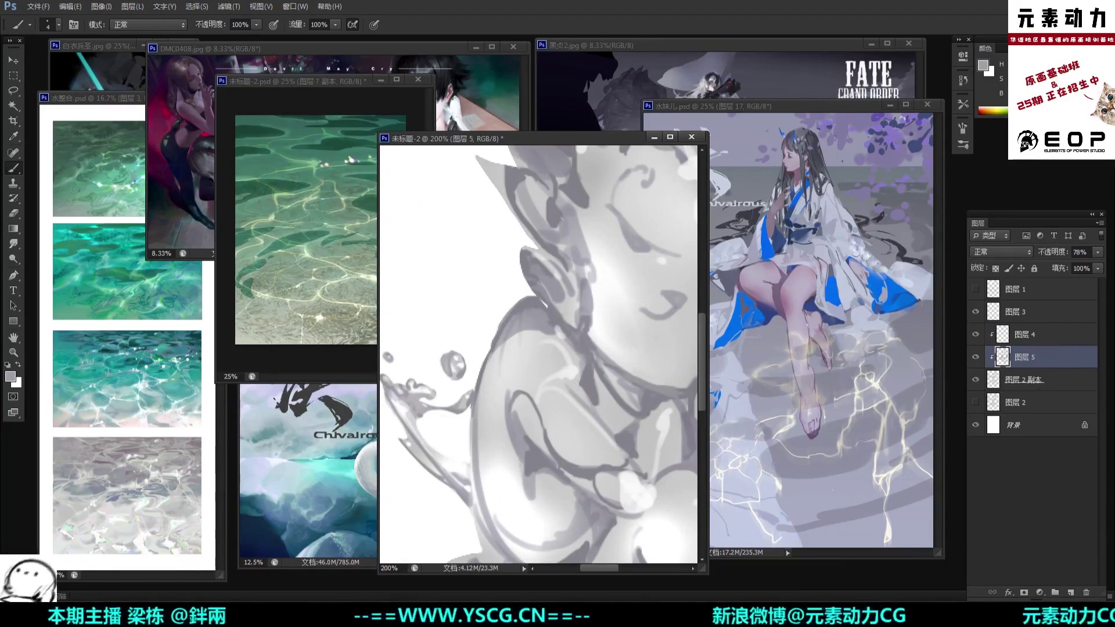
pyautogui.hotkey('ctrl', '-')
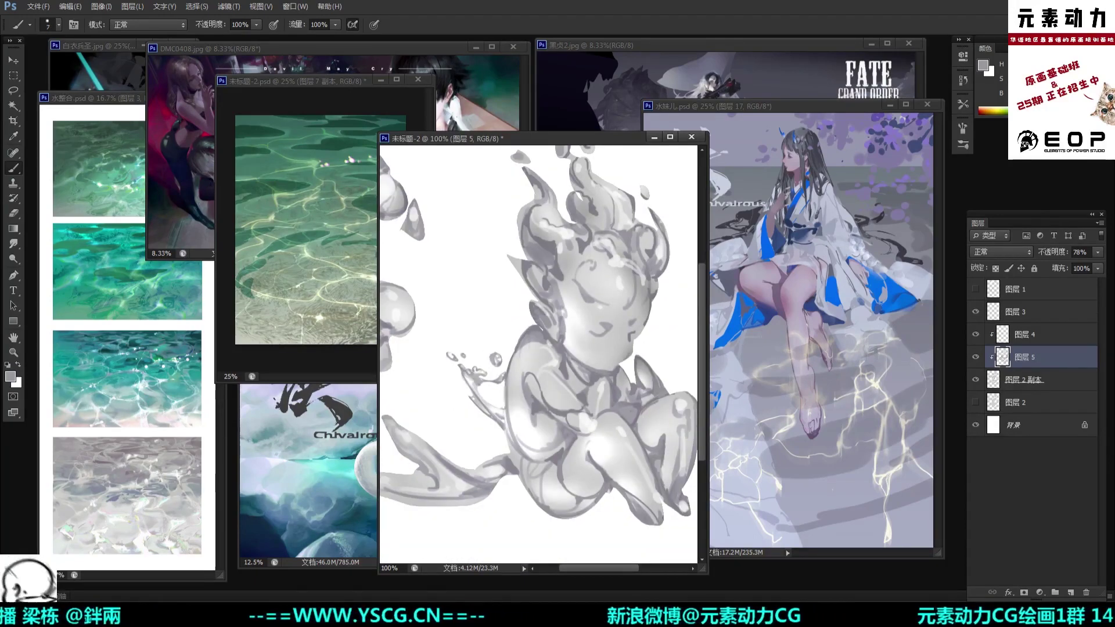
pyautogui.press(']')
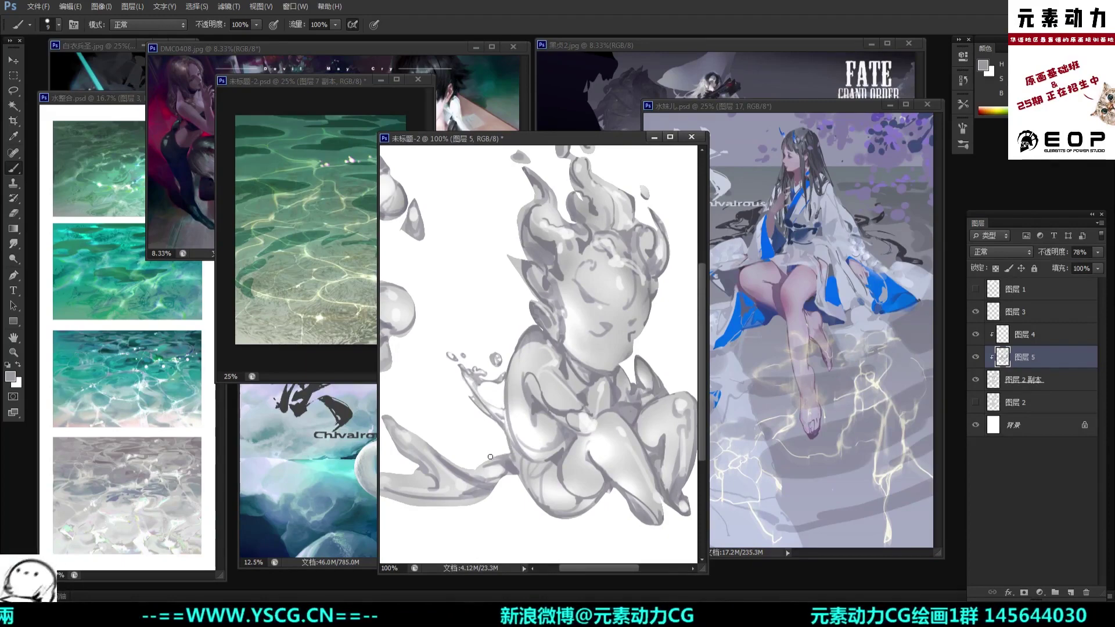
pyautogui.hotkey('ctrl', '-')
pyautogui.hotkey('ctrl', '-')
pyautogui.hotkey('ctrl', '+')
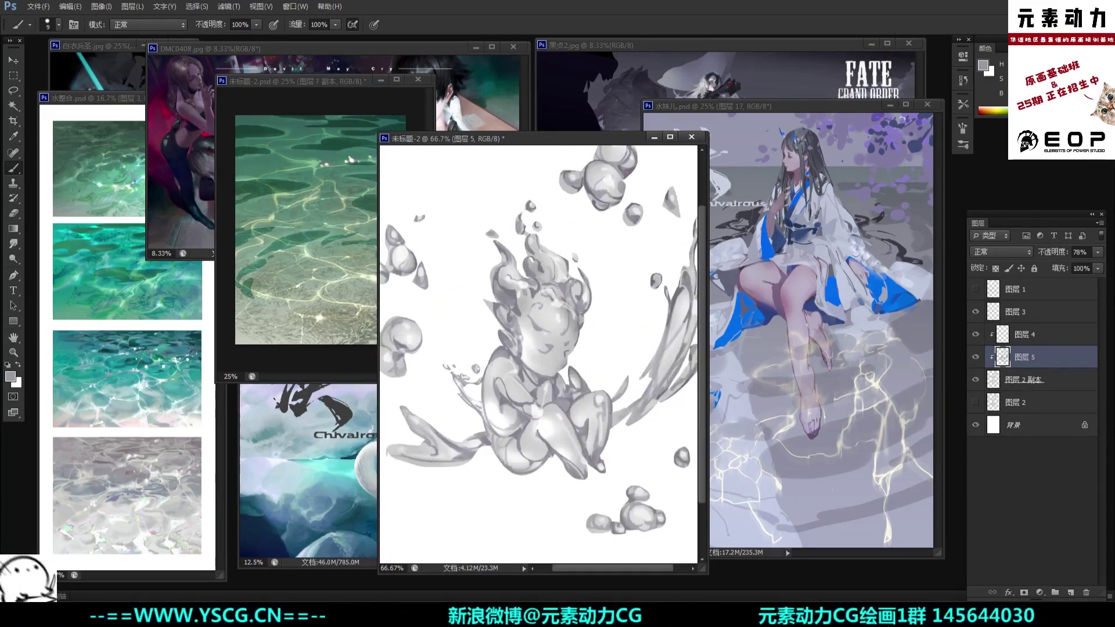
pyautogui.moveTo(506, 444); pyautogui.dragTo(526, 448)
pyautogui.press(']')
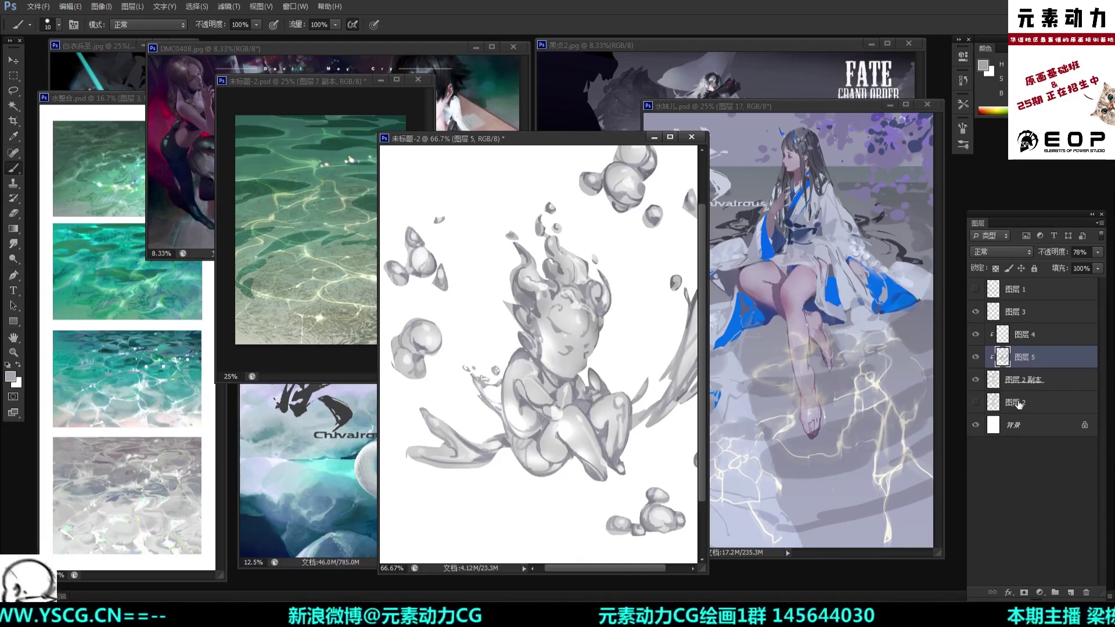
# Step: Clean up the outer edge of the small splash behind the figure's back on layer 图层 2 副本 with a fine Eraser
pyautogui.click(1023, 381)
pyautogui.scroll(3, 499, 377)
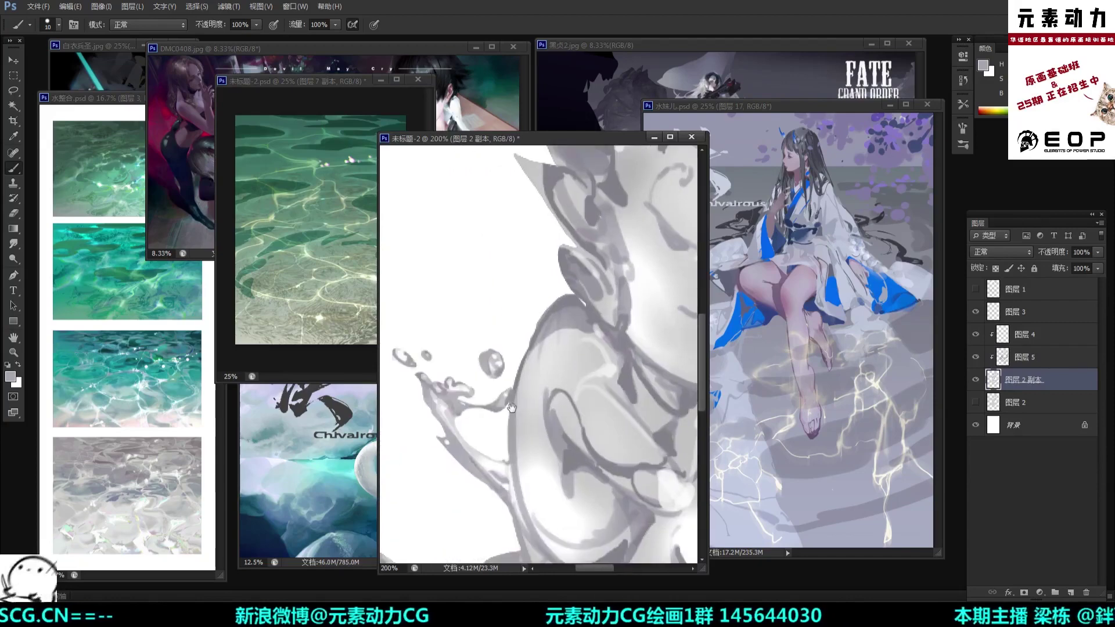
pyautogui.moveTo(511, 407); pyautogui.dragTo(562, 388)
pyautogui.press('e')
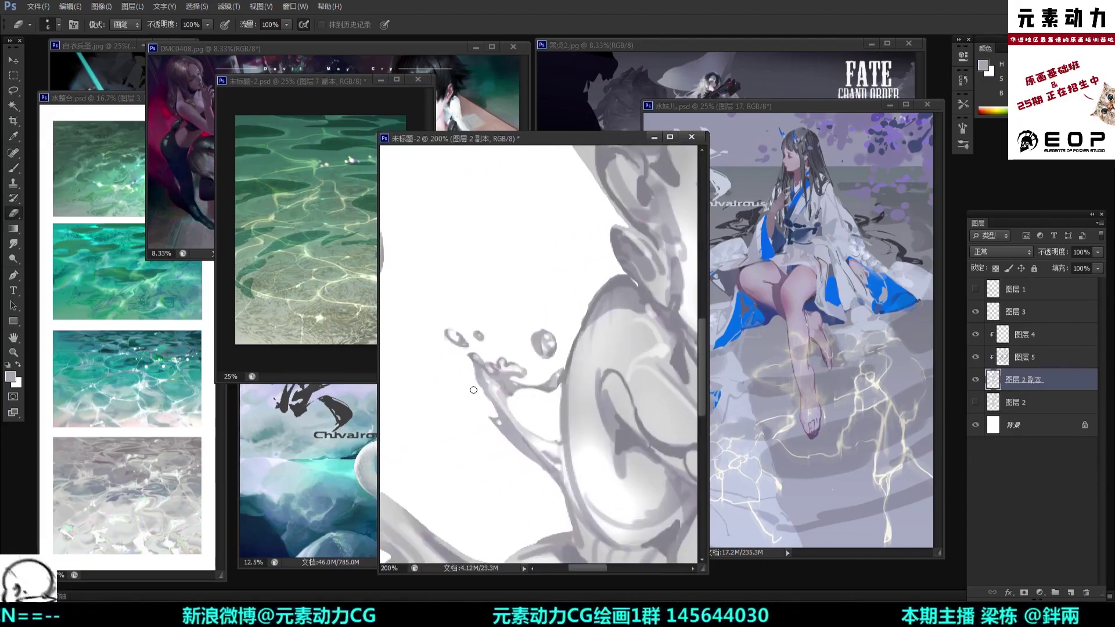
pyautogui.press('l')
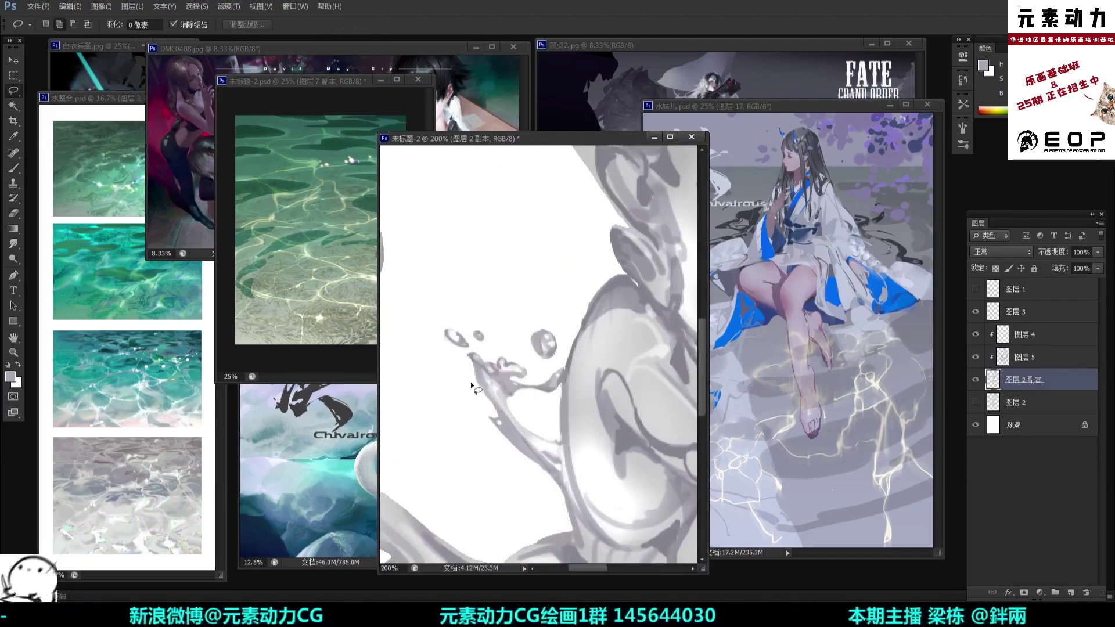
pyautogui.press('e')
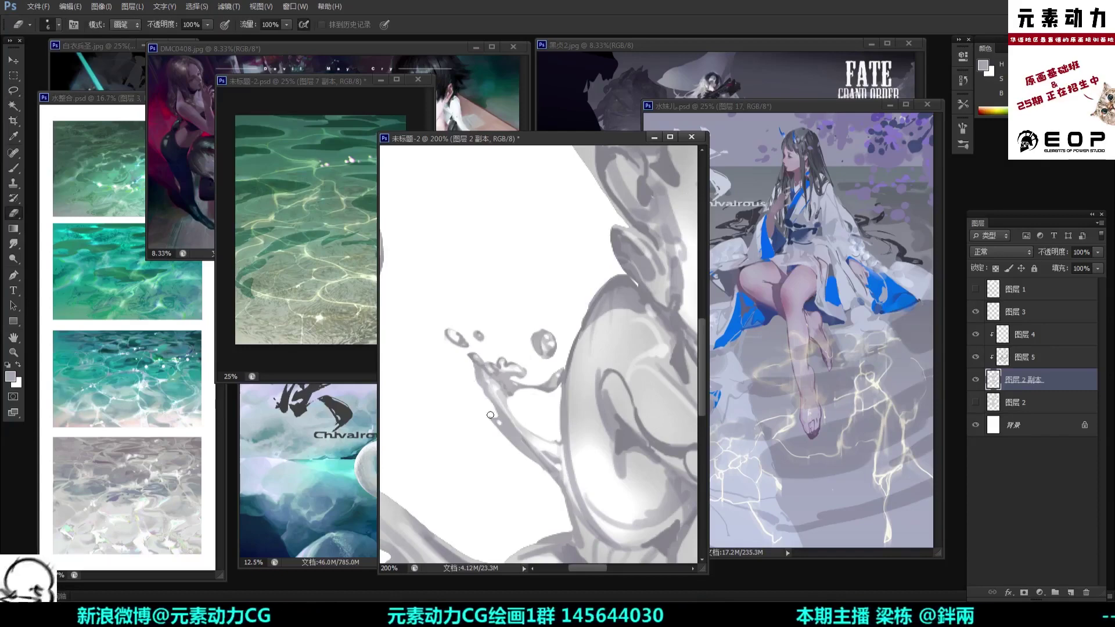
pyautogui.moveTo(481, 391); pyautogui.dragTo(490, 406)
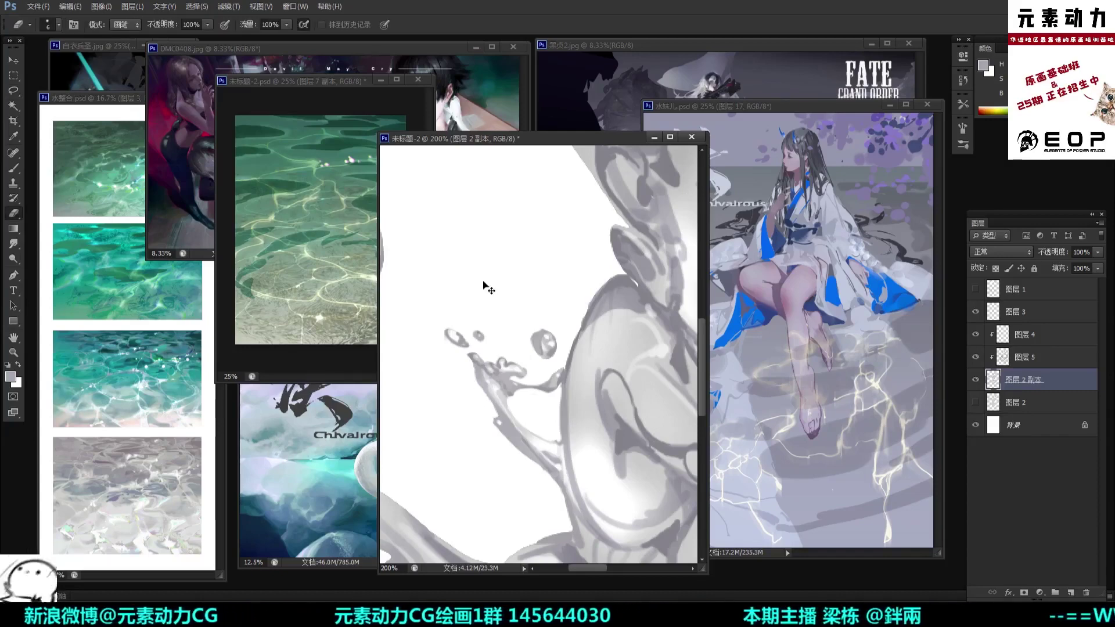
# Step: Patch the outer edge of the rounded droplet cluster behind the figure inside a Lasso selection and refine its contour with the Eraser
pyautogui.hotkey('ctrl', '-')
pyautogui.hotkey('ctrl', '-')
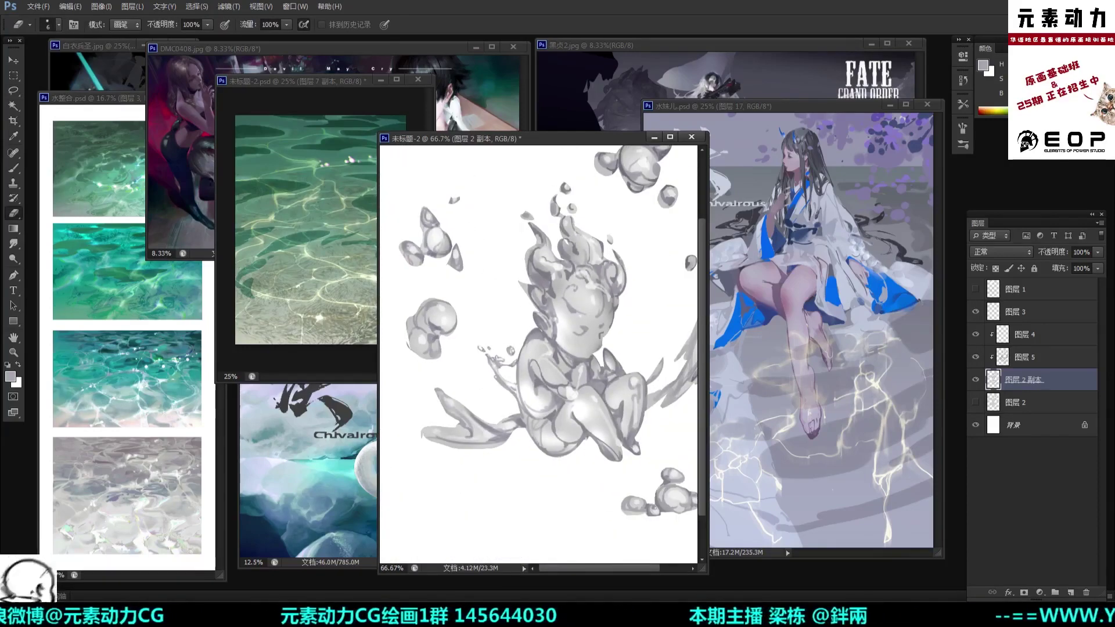
pyautogui.hotkey('ctrl', '+')
pyautogui.moveTo(467, 348); pyautogui.dragTo(511, 336)
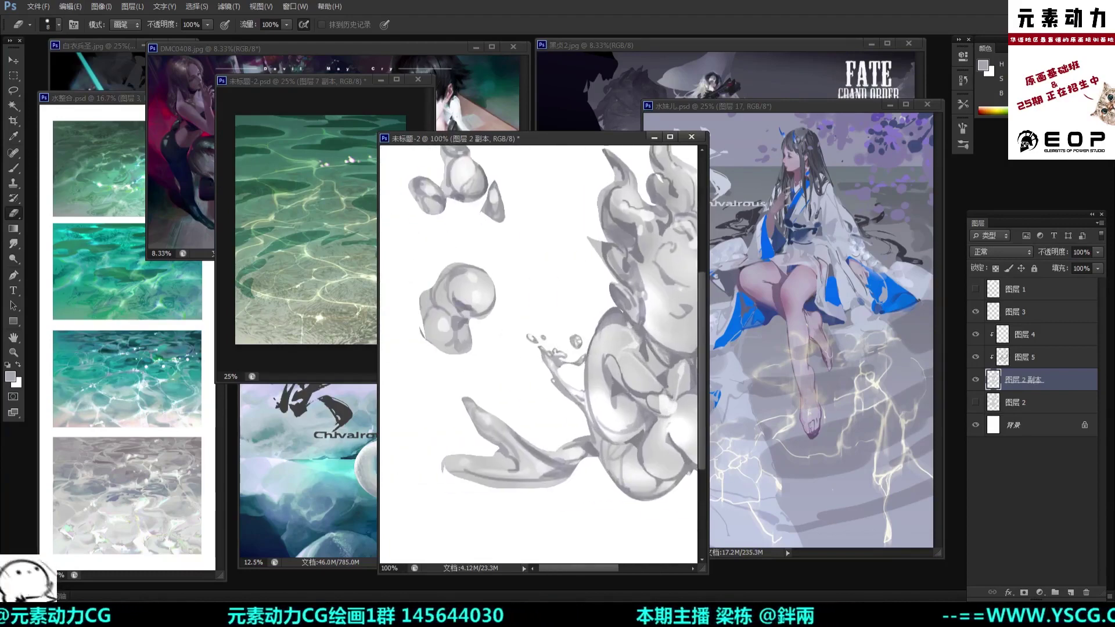
pyautogui.press(']')
pyautogui.press(']')
pyautogui.press('l')
pyautogui.moveTo(424, 318); pyautogui.dragTo(435, 338)
pyautogui.press('b')
pyautogui.press('b')
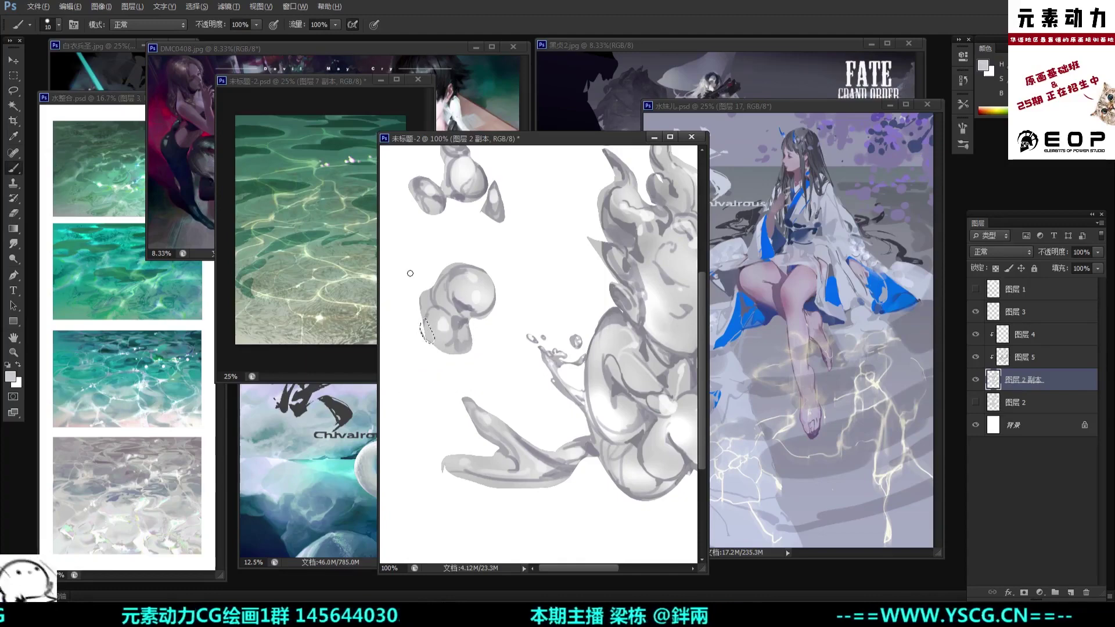
pyautogui.hotkey('ctrl', 'd')
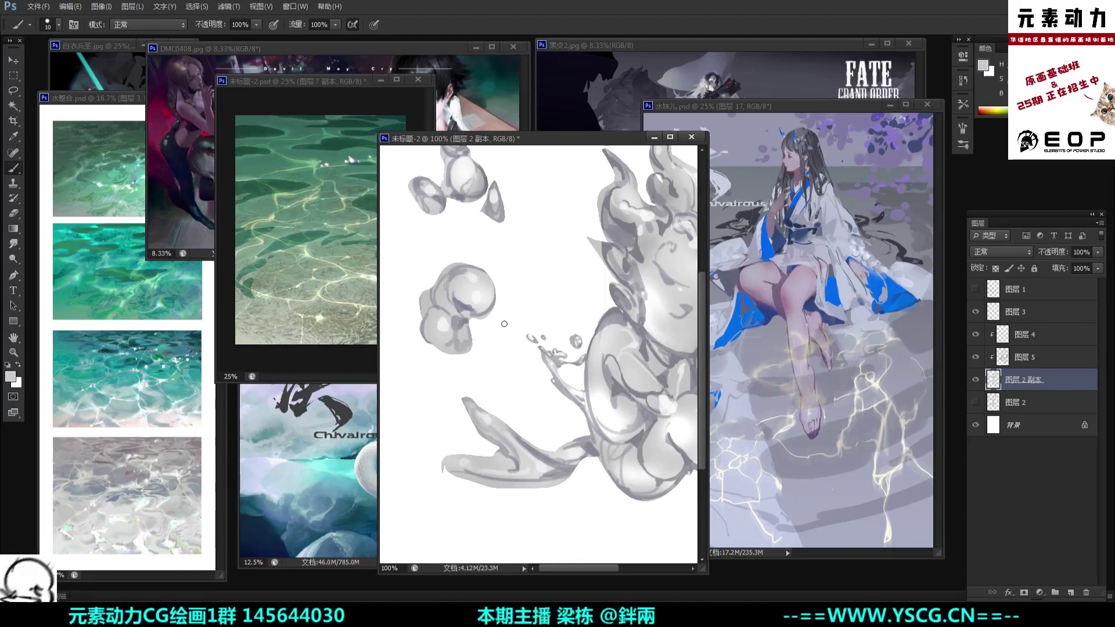
pyautogui.press('e')
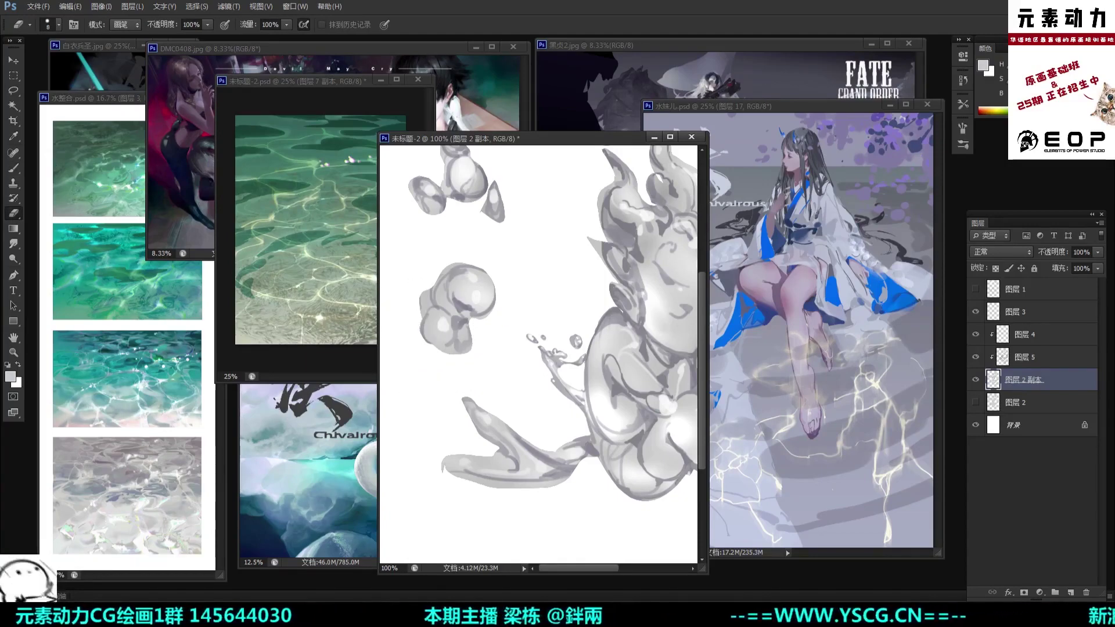
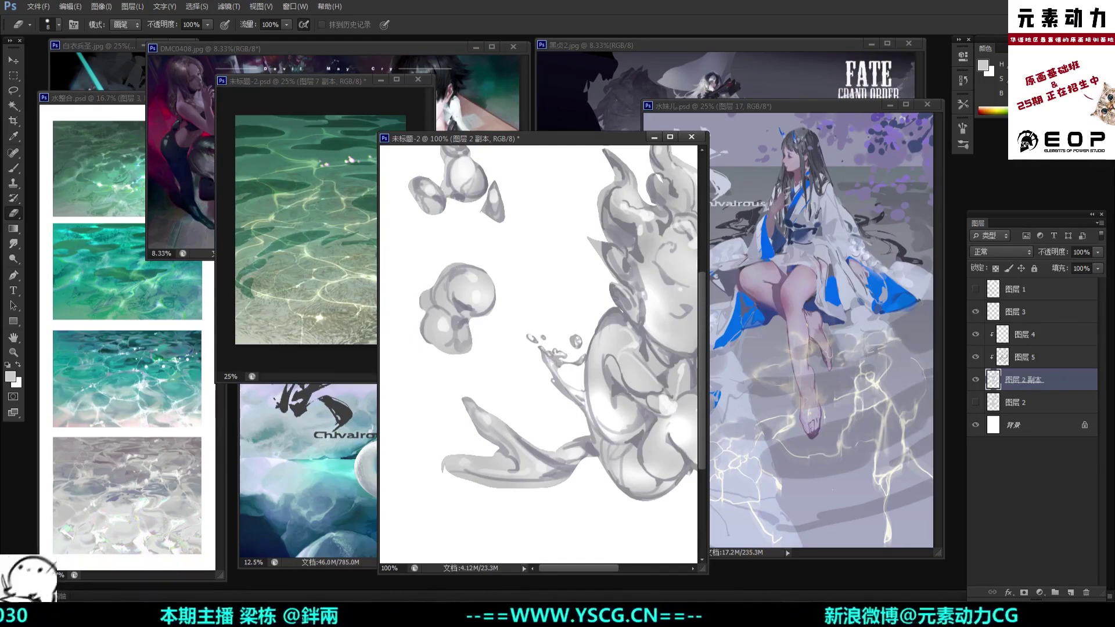
pyautogui.press('o')
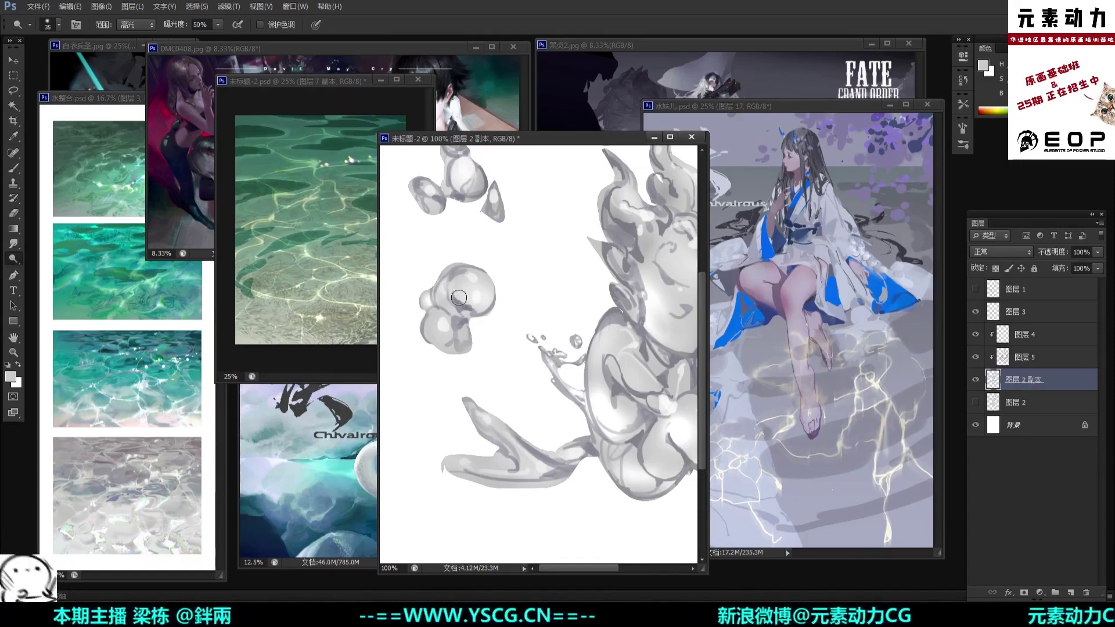
# Step: Paint dark grey contours and shadows between the droplets of the rounded cluster on layer 图层 5 with a small brush
pyautogui.press('b')
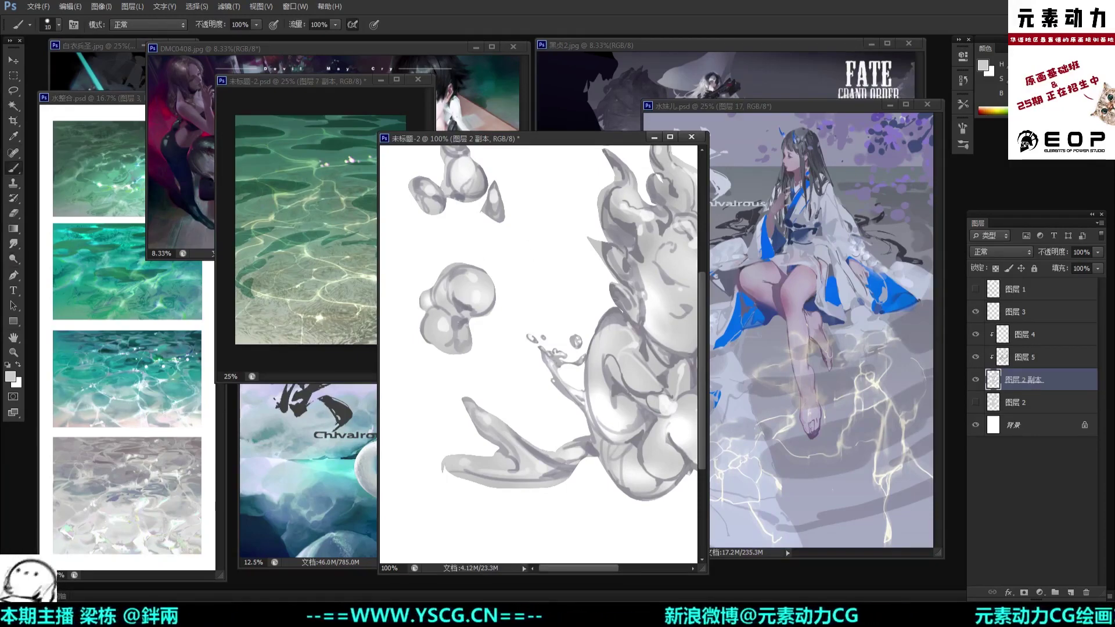
pyautogui.click(1013, 357)
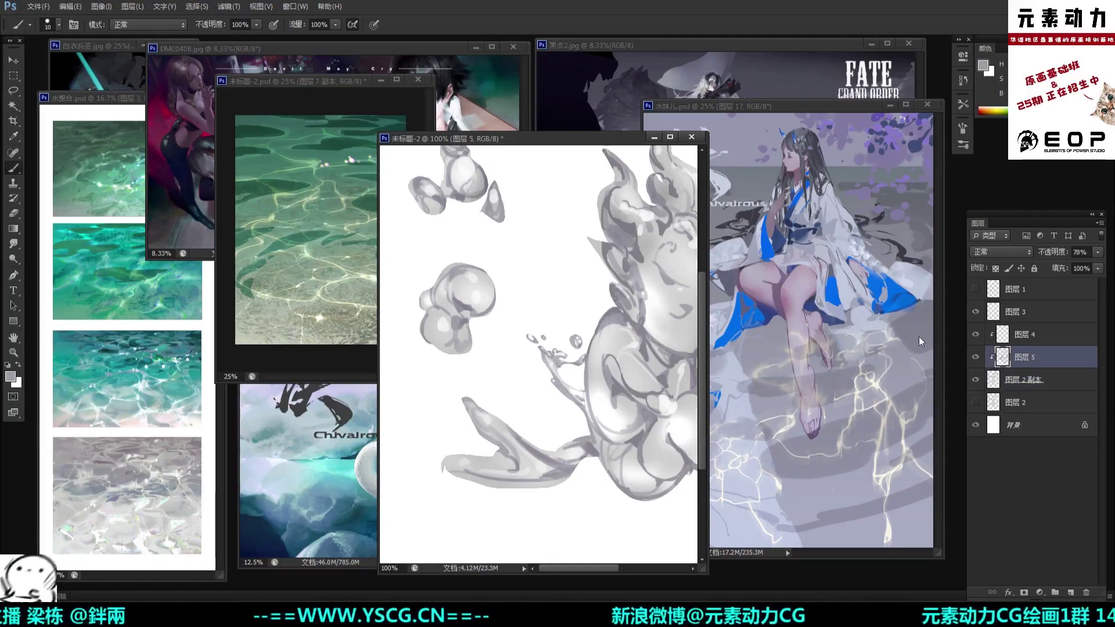
pyautogui.hotkey('ctrl', '-')
pyautogui.hotkey('ctrl', '-')
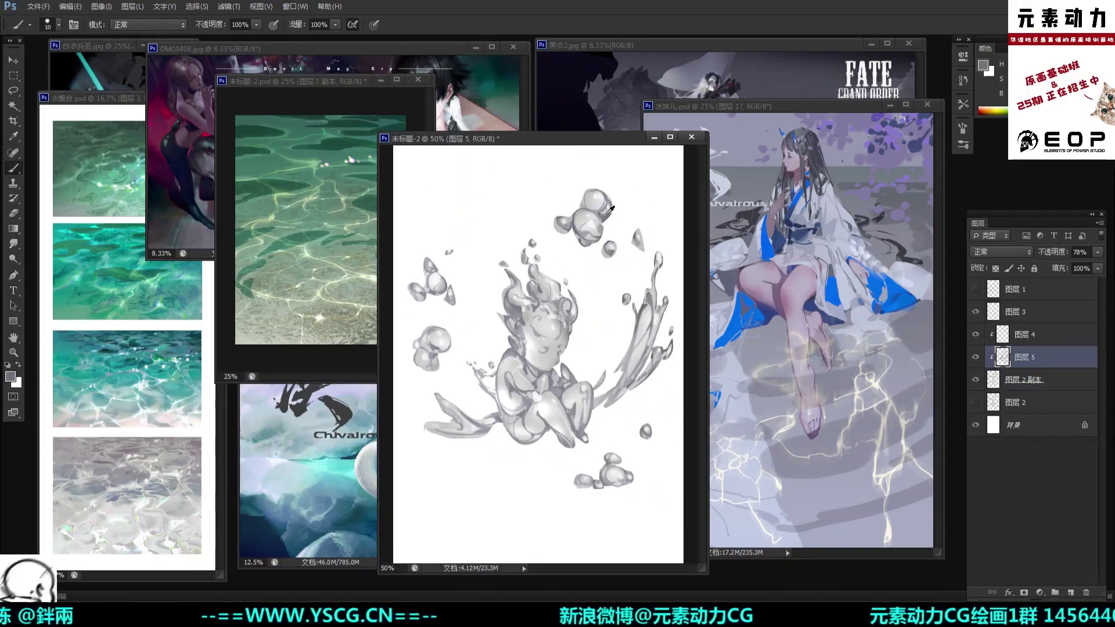
pyautogui.hotkey('ctrl', '+')
pyautogui.hotkey('ctrl', '+')
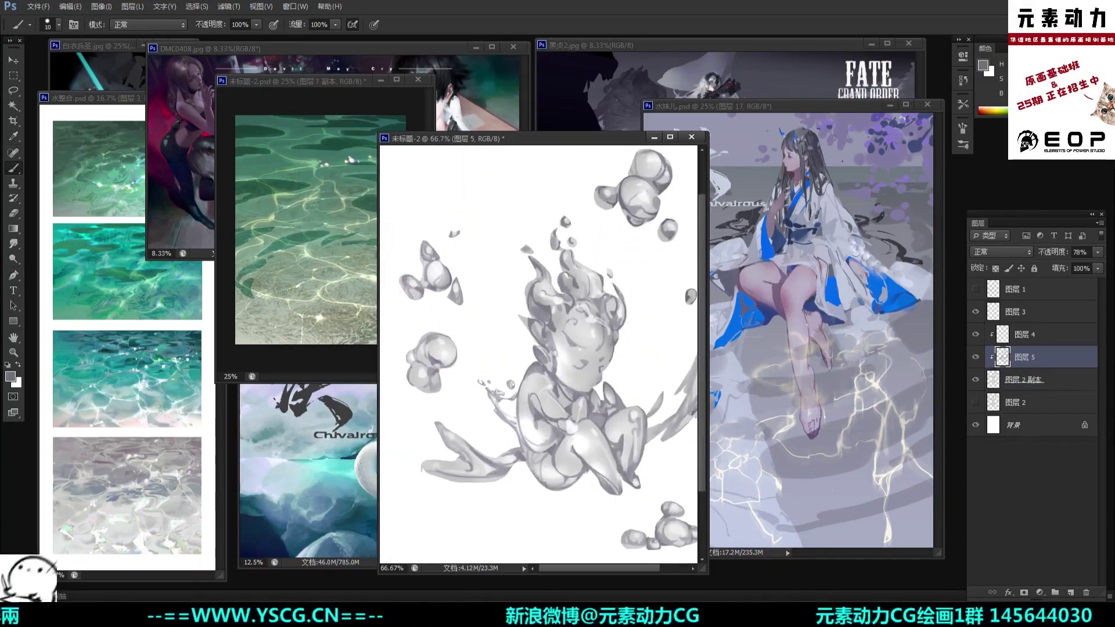
pyautogui.moveTo(443, 348); pyautogui.dragTo(499, 345)
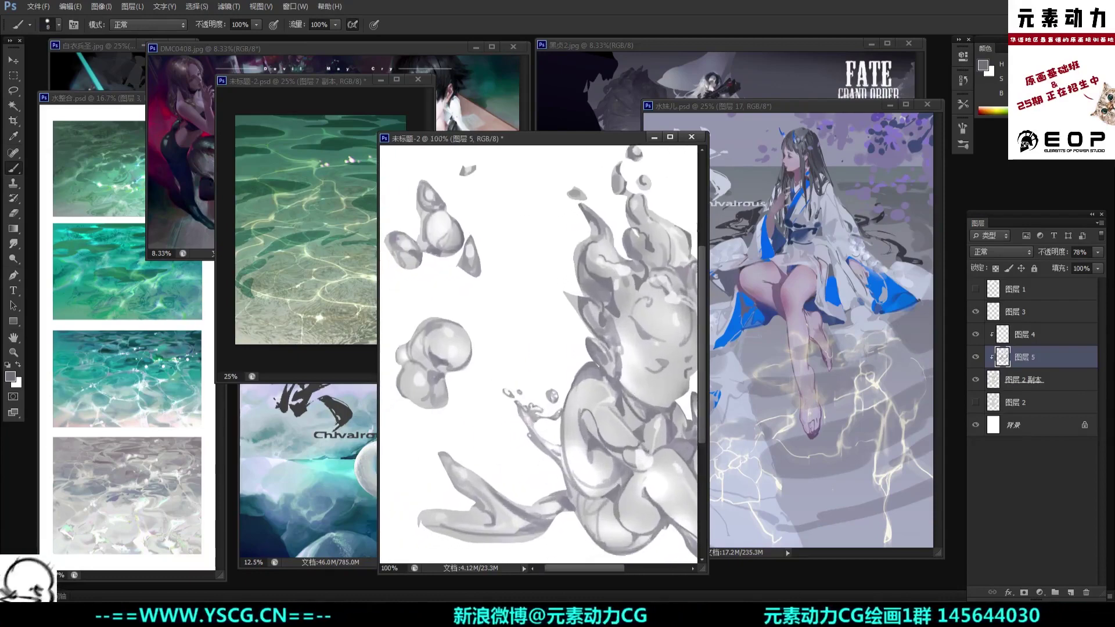
pyautogui.press('[')
pyautogui.press('[')
pyautogui.press('[')
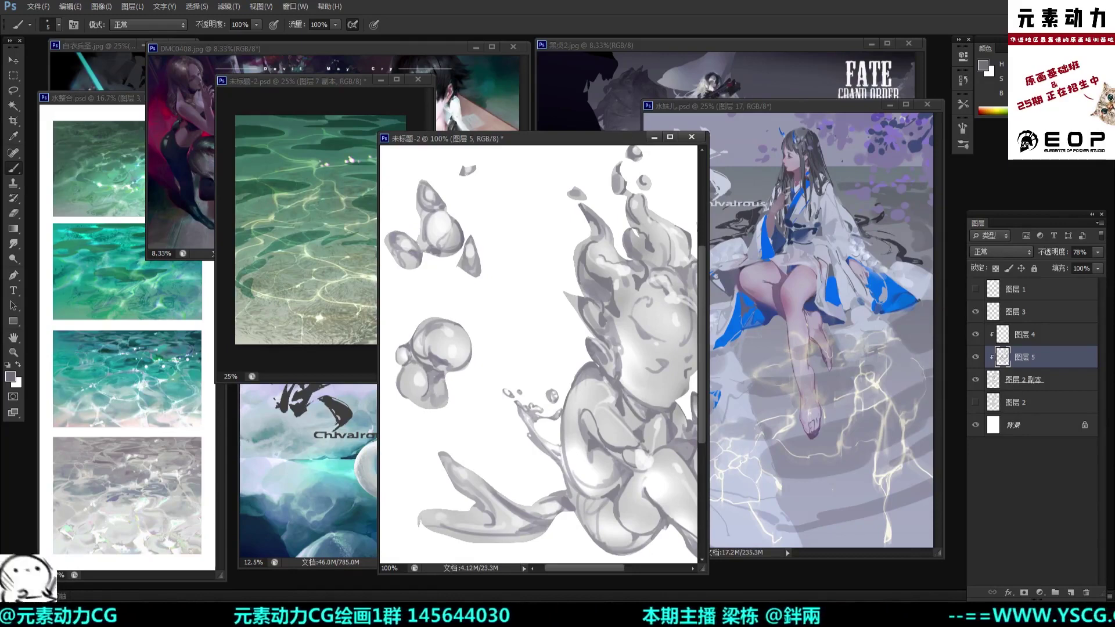
# Step: Sample greys from the rounded droplet cluster and blend the shading where its droplets meet
pyautogui.keyDown('alt'); pyautogui.click(435, 370); pyautogui.keyUp('alt')
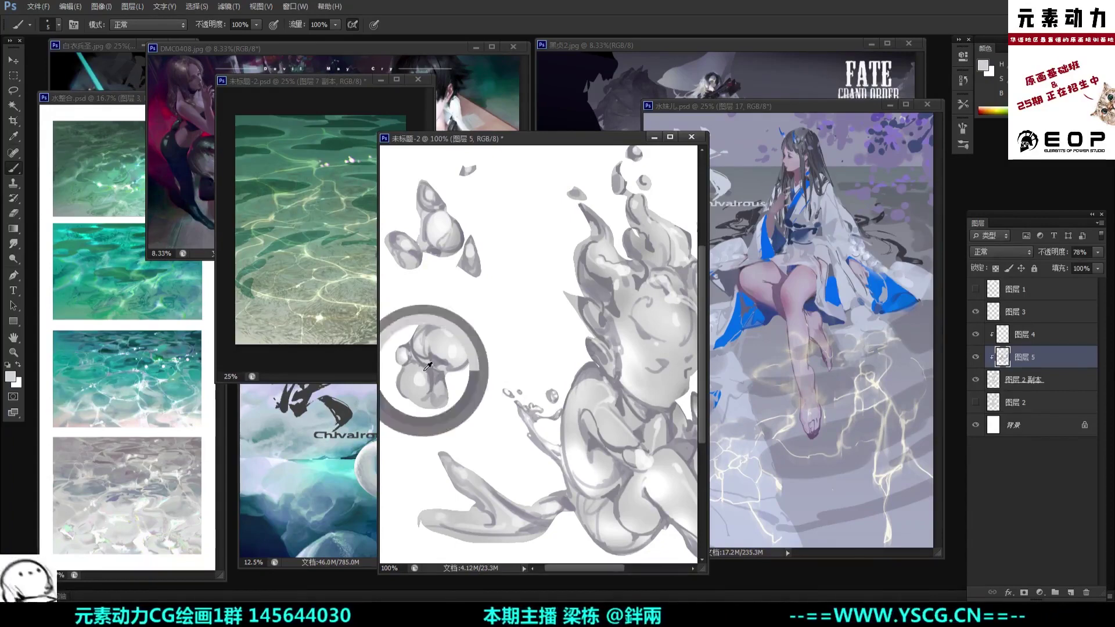
pyautogui.keyDown('alt'); pyautogui.click(437, 371); pyautogui.keyUp('alt')
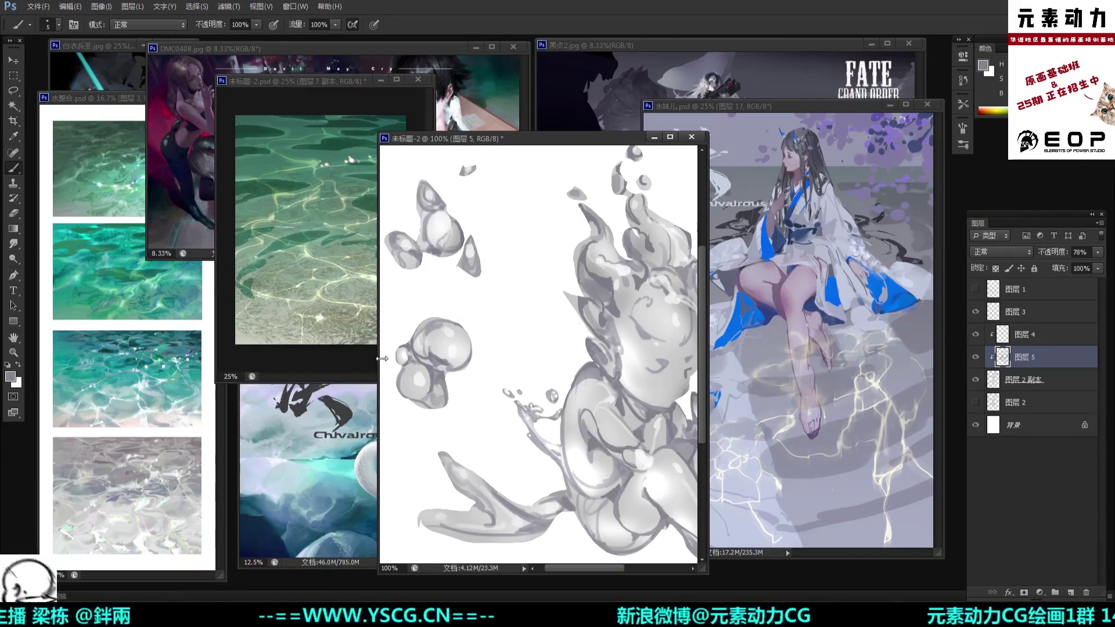
pyautogui.moveTo(502, 413); pyautogui.dragTo(491, 372)
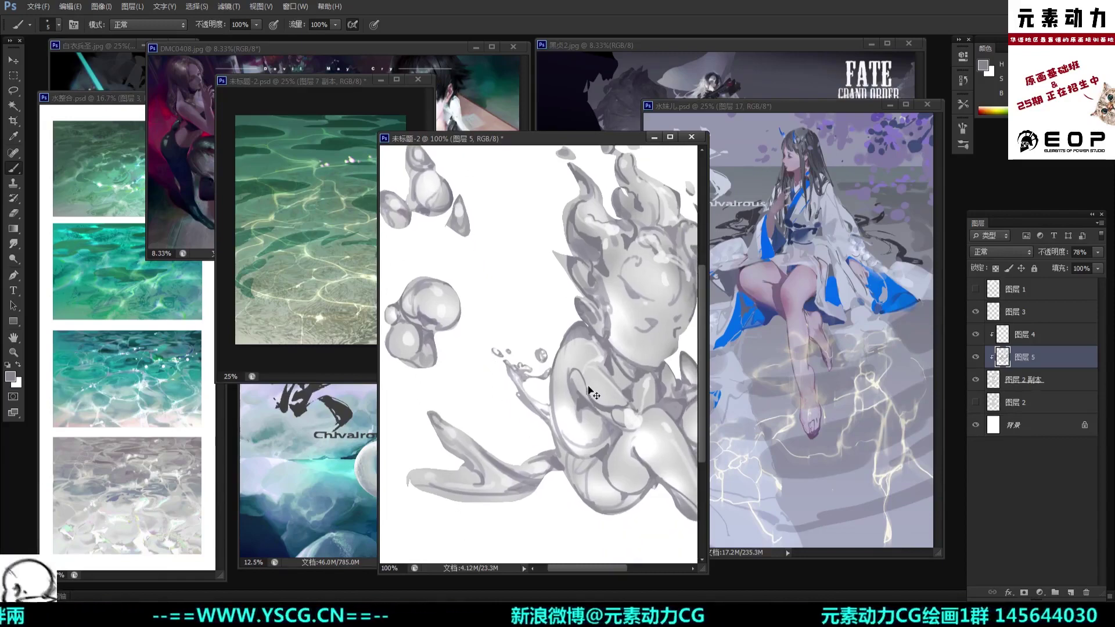
pyautogui.hotkey('ctrl', '-')
pyautogui.hotkey('ctrl', '-')
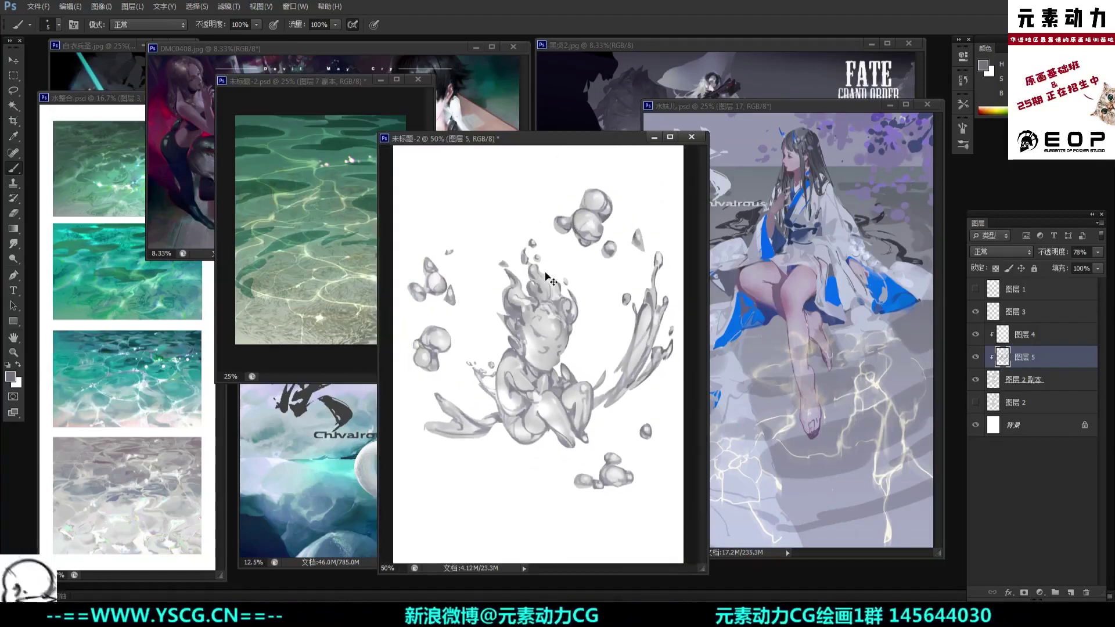
# Step: Pick a darker grey as the foreground colour and deepen the shadow accents in the rounded droplet cluster
pyautogui.hotkey('ctrl', '+')
pyautogui.hotkey('ctrl', '+')
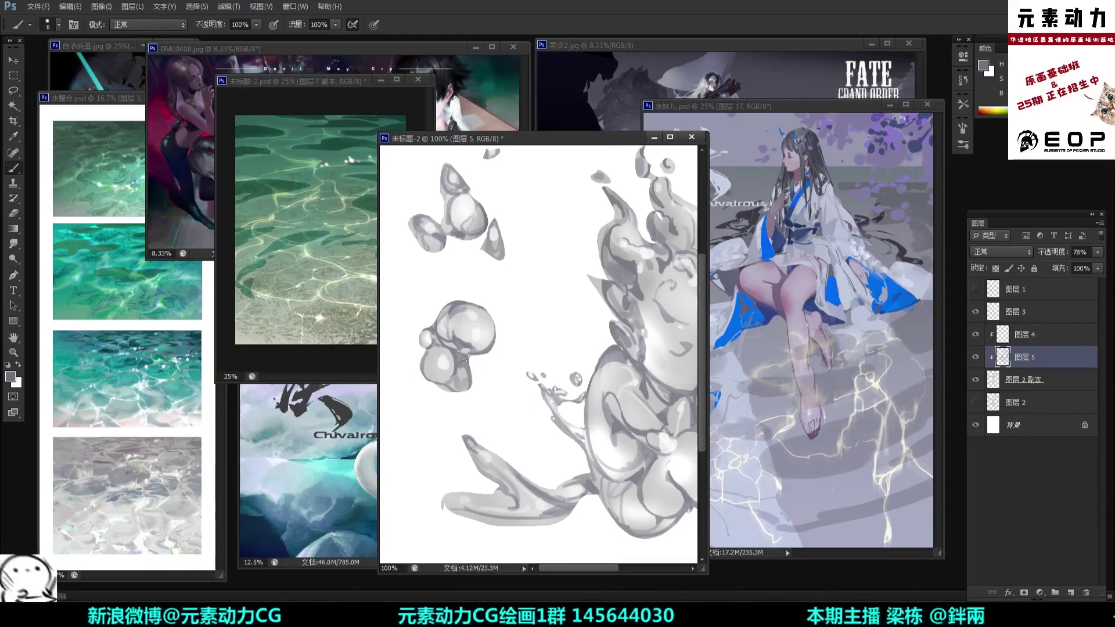
pyautogui.click(982, 67)
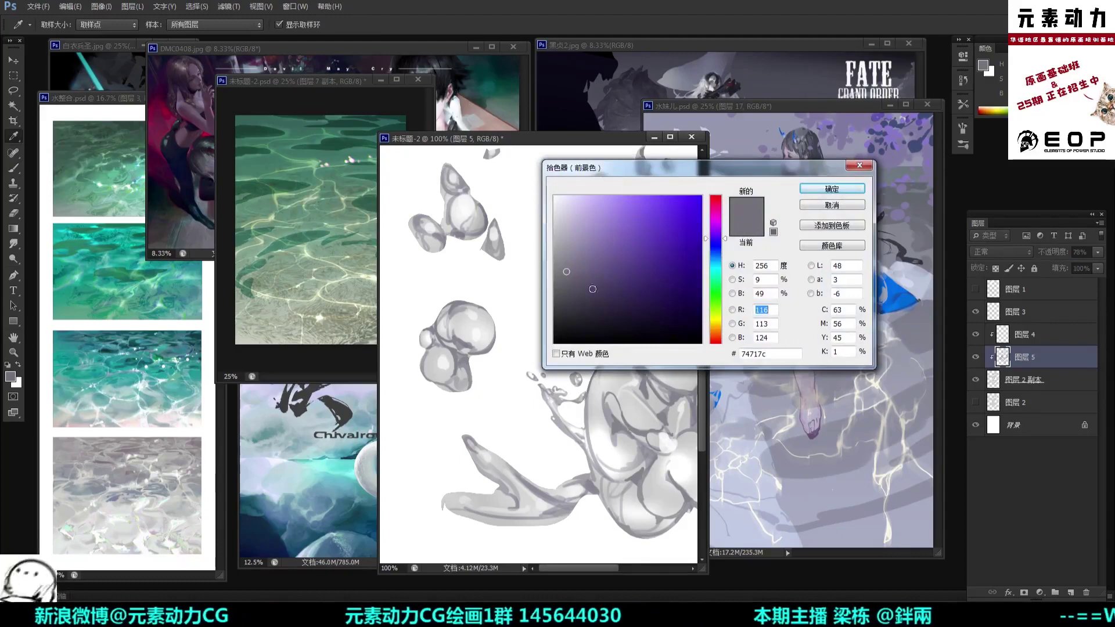
pyautogui.click(577, 301)
pyautogui.press('Return')
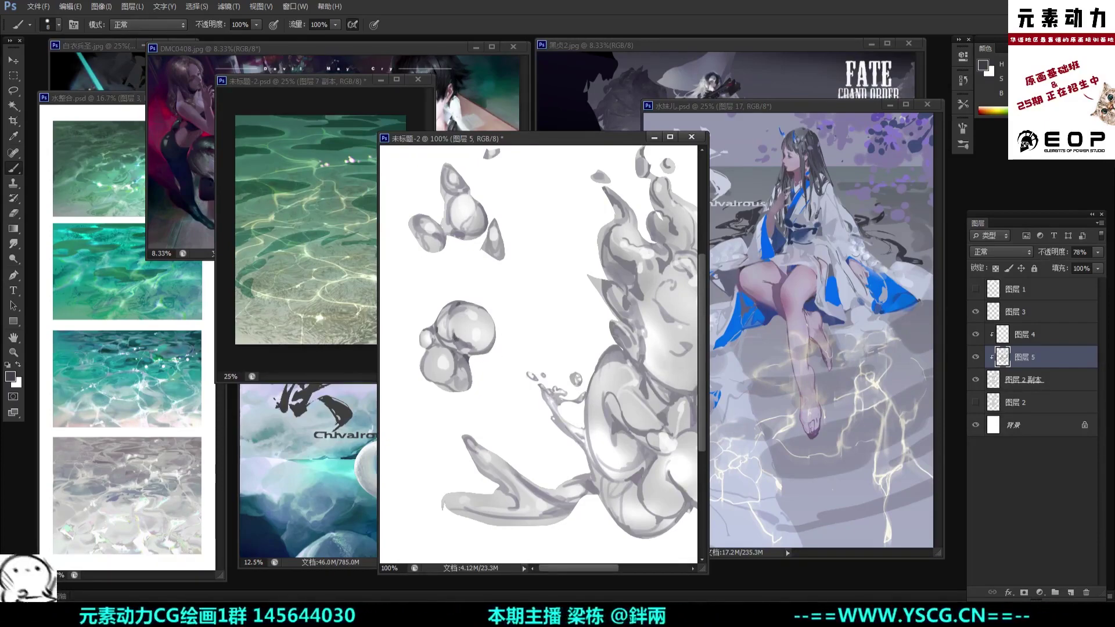
pyautogui.moveTo(526, 274); pyautogui.dragTo(525, 279)
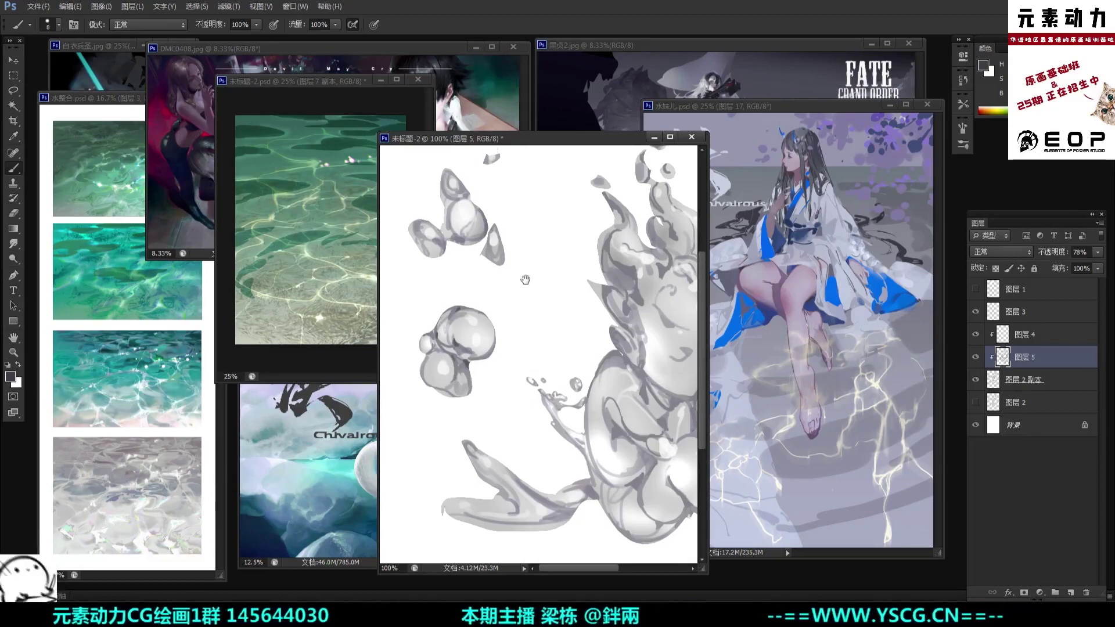
# Step: Resample greys from the upper droplet of the rounded cluster and refine its edge shading on layer 图层 5
pyautogui.keyDown('alt'); pyautogui.click(468, 345); pyautogui.keyUp('alt')
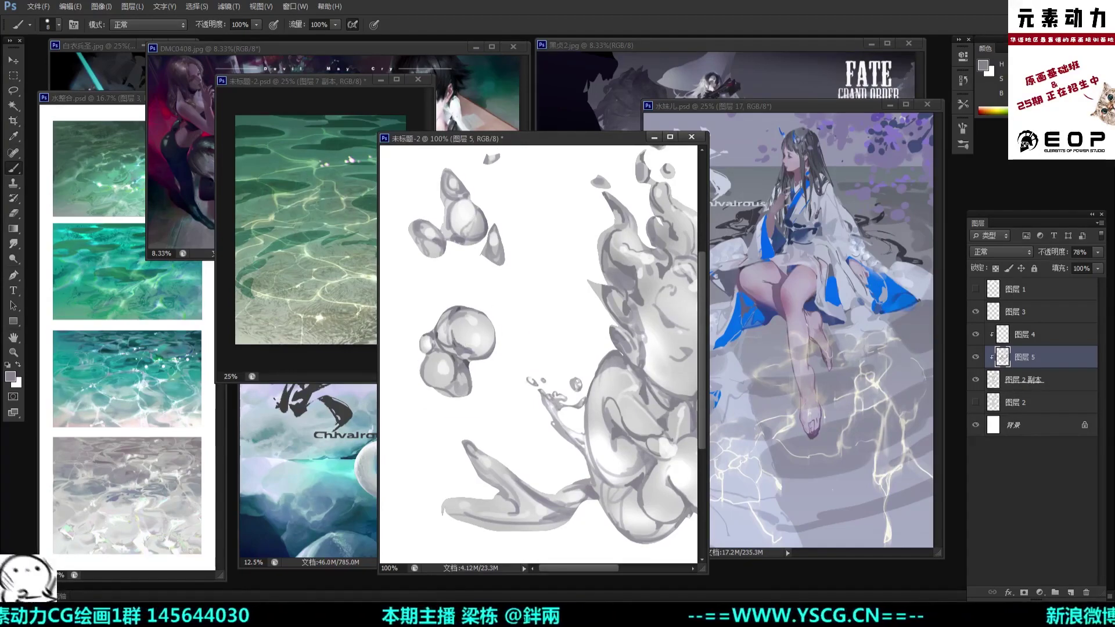
pyautogui.keyDown('alt'); pyautogui.click(475, 360); pyautogui.keyUp('alt')
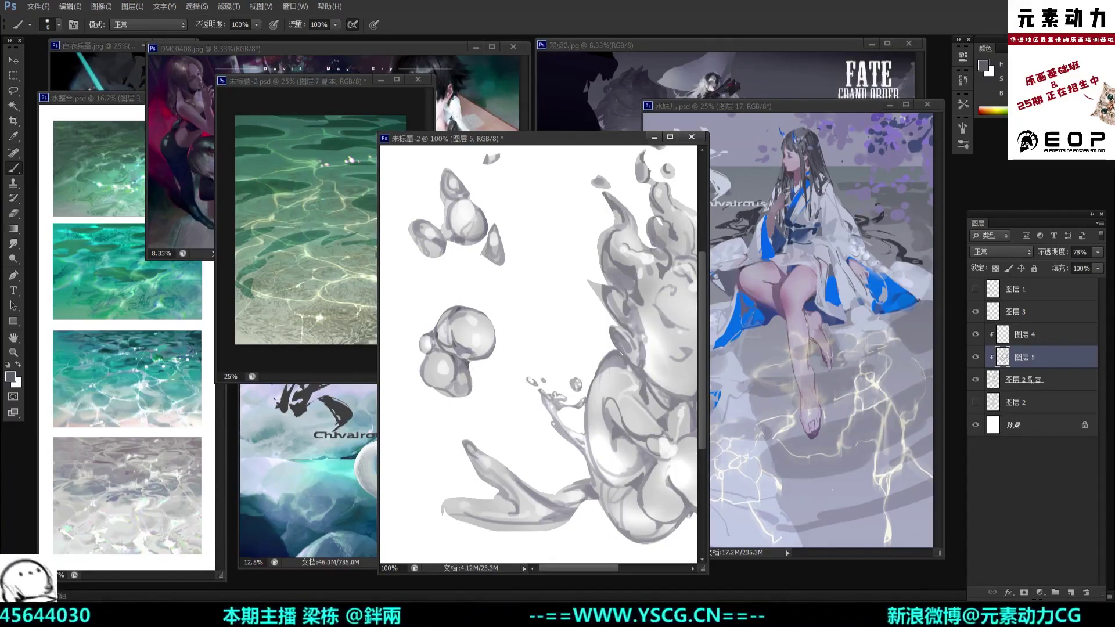
pyautogui.keyDown('alt'); pyautogui.click(468, 364); pyautogui.keyUp('alt')
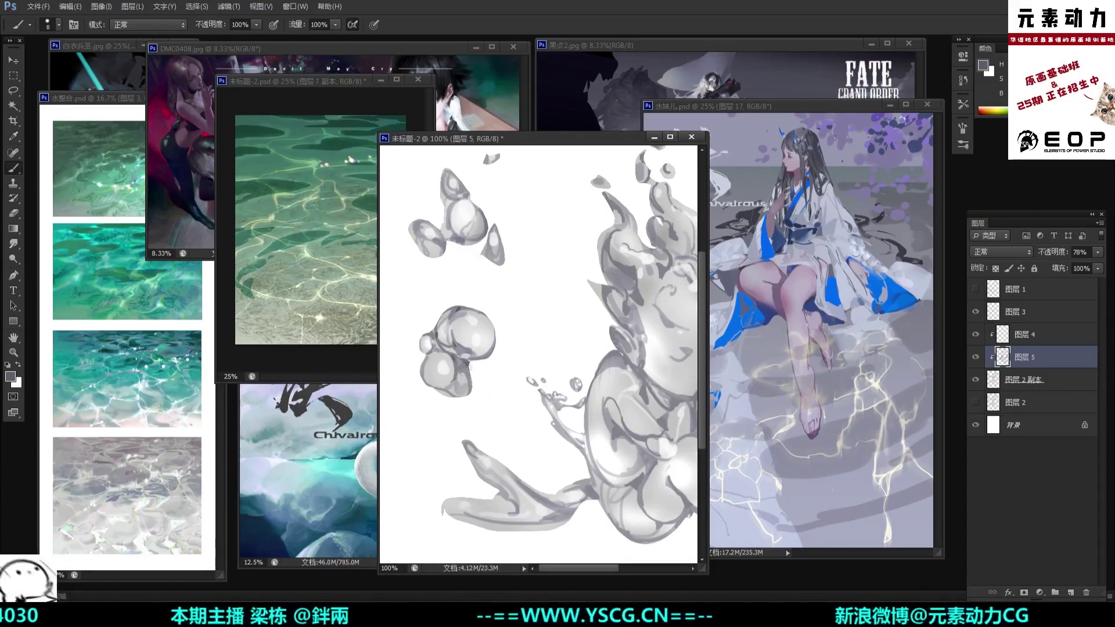
pyautogui.keyDown('alt'); pyautogui.click(466, 308); pyautogui.keyUp('alt')
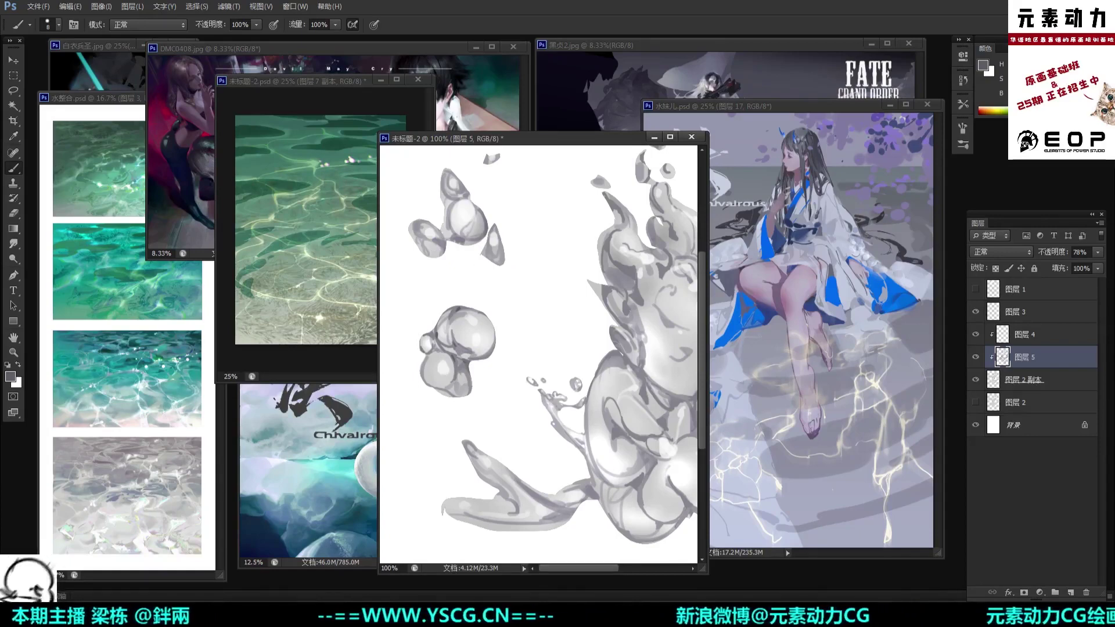
# Step: On layer 图层 2 副本, lasso the pointed lower-left edge of the small droplet beside the upper cluster and delete it
pyautogui.moveTo(419, 244); pyautogui.dragTo(458, 203)
pyautogui.scroll(2, 488, 195)
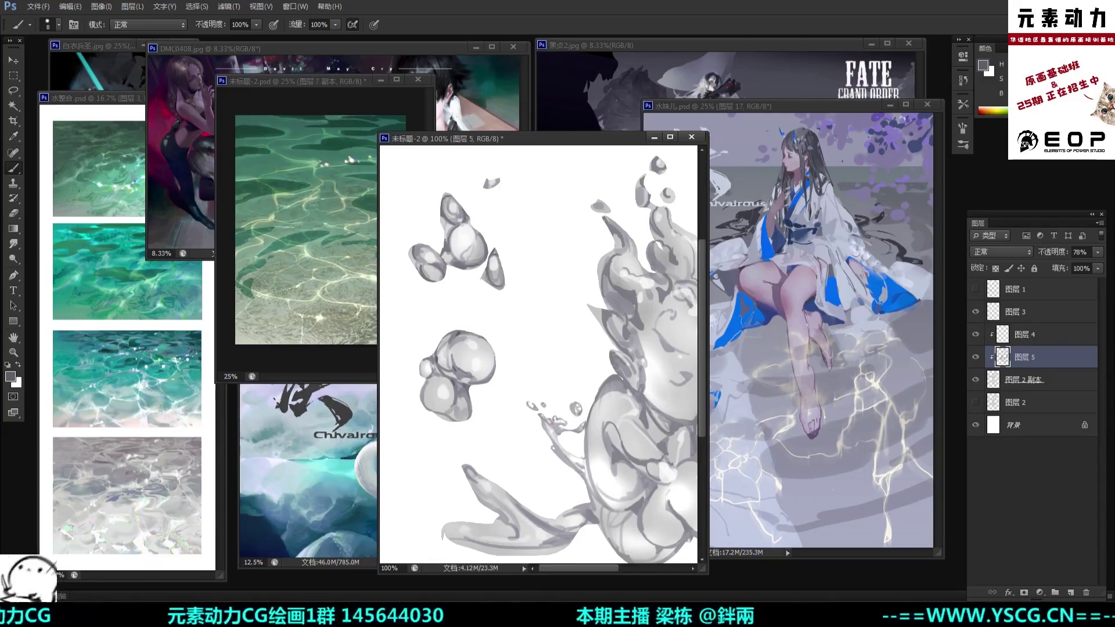
pyautogui.press('l')
pyautogui.hotkey('ctrl', '+')
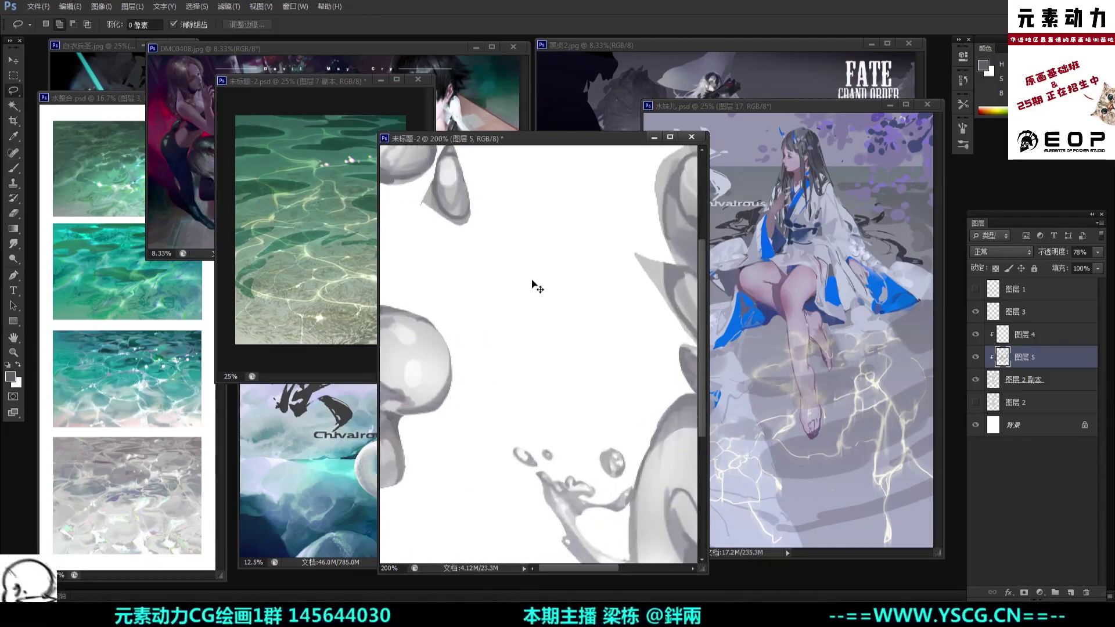
pyautogui.moveTo(529, 314); pyautogui.dragTo(594, 338)
pyautogui.moveTo(551, 292); pyautogui.dragTo(577, 332)
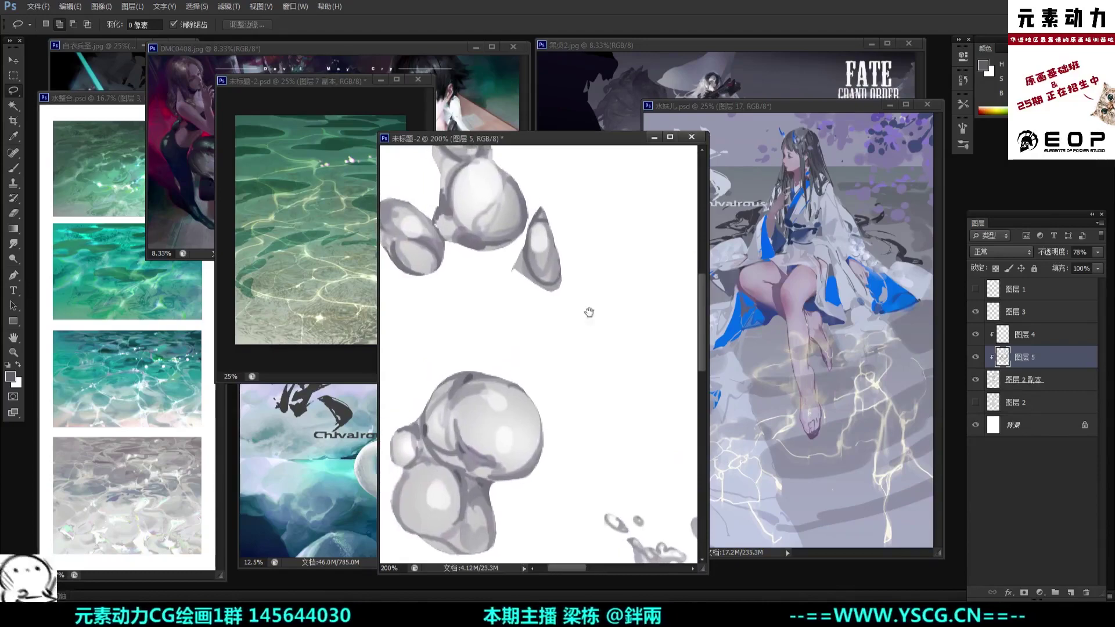
pyautogui.click(1010, 381)
pyautogui.moveTo(506, 268)
pyautogui.mouseDown()
pyautogui.moveTo(525, 246)
pyautogui.moveTo(548, 290)
pyautogui.moveTo(560, 282)
pyautogui.moveTo(554, 311)
pyautogui.moveTo(547, 299)
pyautogui.mouseUp()
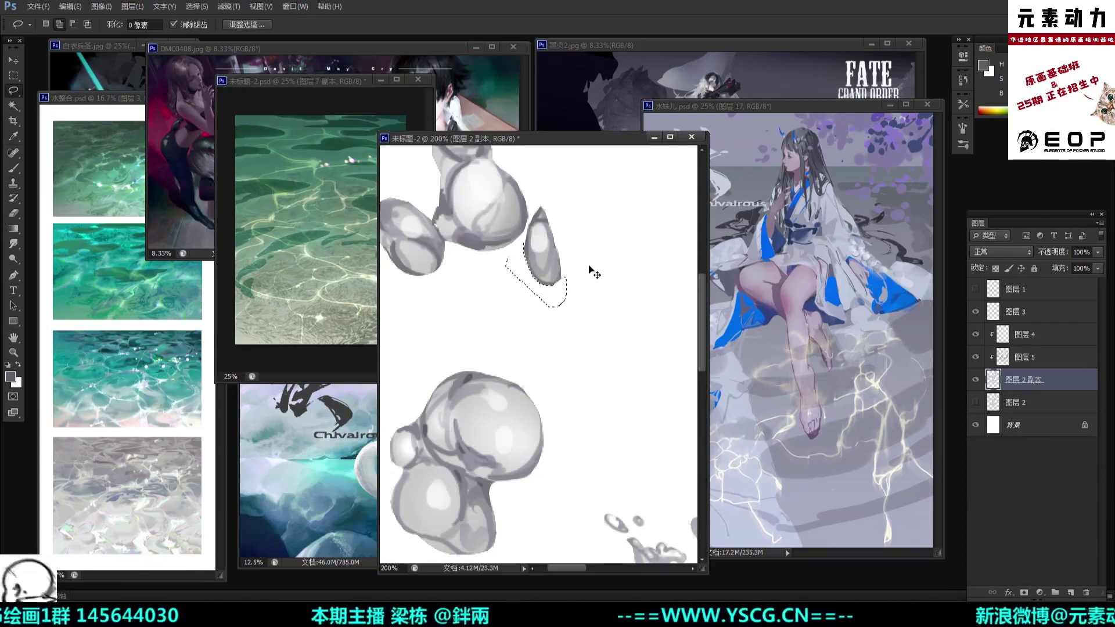
pyautogui.hotkey('ctrl', 'd')
# Step: Erase the sharp upper tip of that small droplet with a smaller eraser to give it a rounded end
pyautogui.press('e')
pyautogui.moveTo(540, 206)
pyautogui.mouseDown()
pyautogui.moveTo(535, 216)
pyautogui.moveTo(548, 216)
pyautogui.mouseUp()
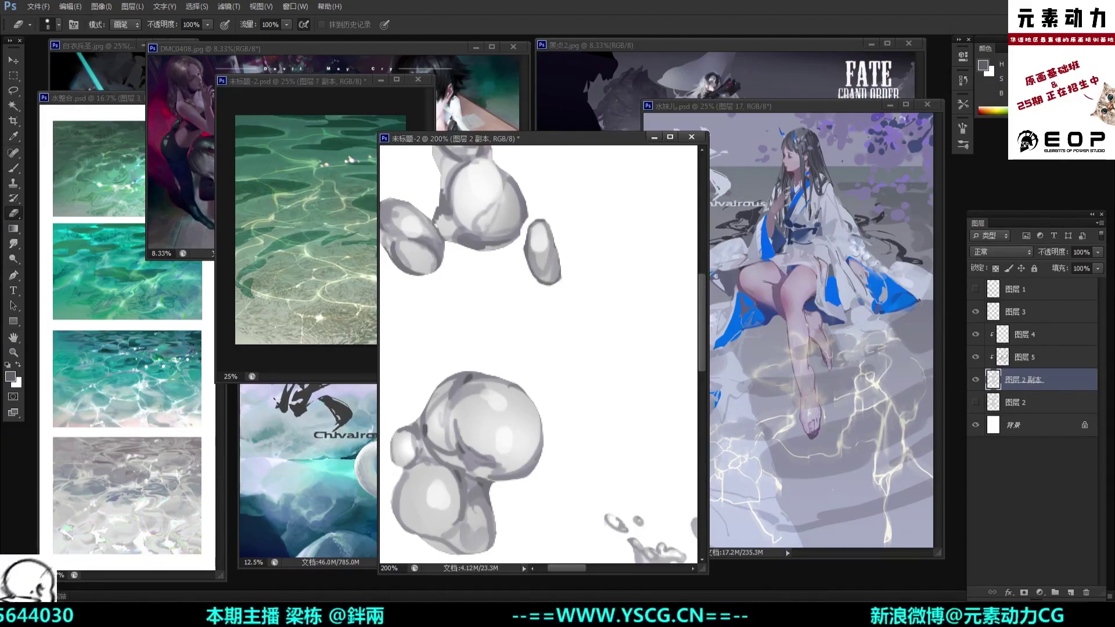
pyautogui.hotkey('ctrl', 'z')
pyautogui.press('[')
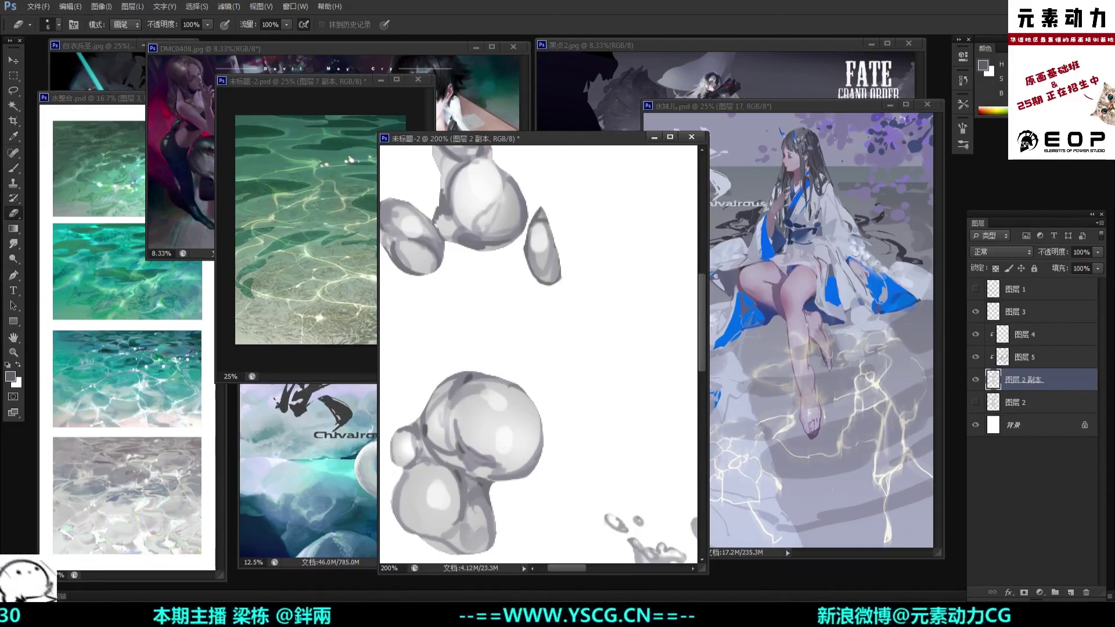
pyautogui.moveTo(538, 206); pyautogui.dragTo(542, 215)
pyautogui.hotkey('ctrl', 'z')
pyautogui.hotkey('ctrl', 'z')
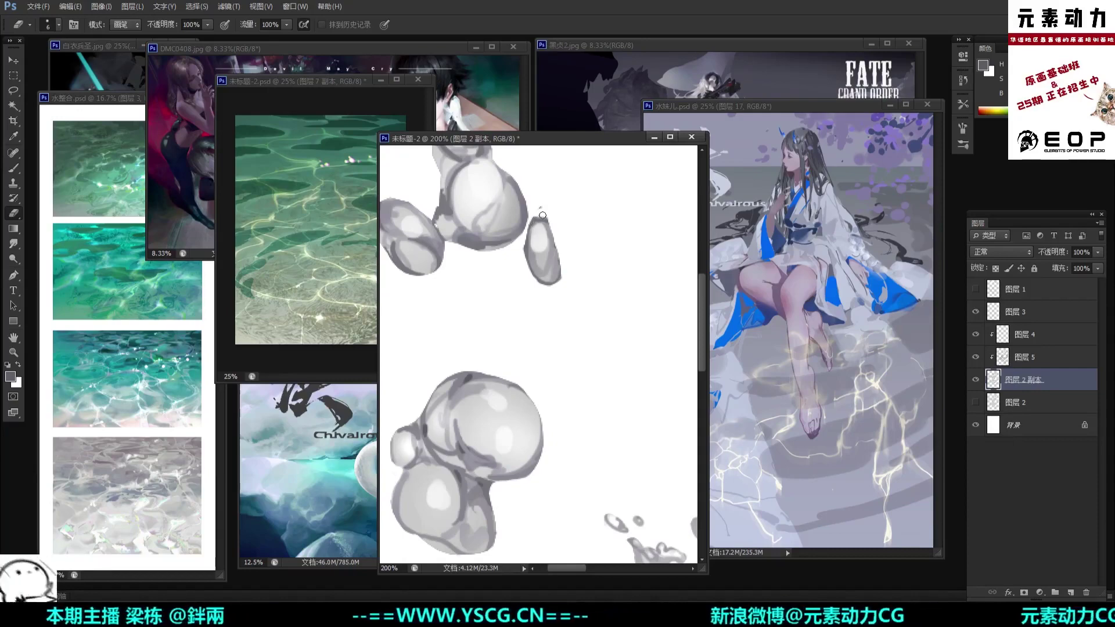
pyautogui.click(539, 207)
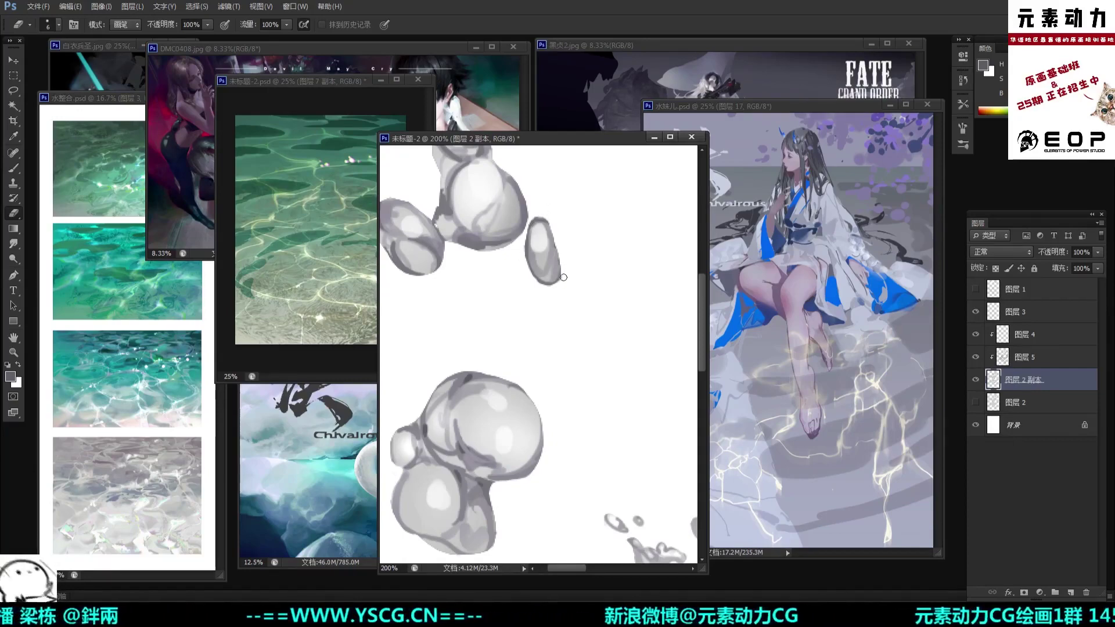
pyautogui.moveTo(570, 218); pyautogui.dragTo(584, 278)
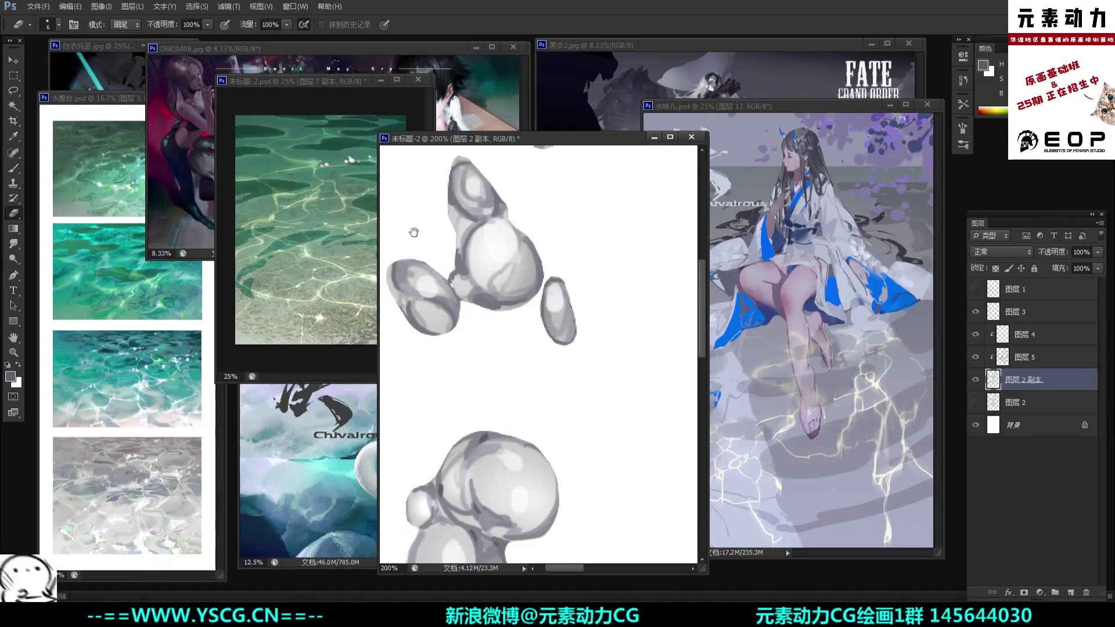
# Step: Erase the corners of the upper cluster's top droplet and the detached droplet above it to make both rounder
pyautogui.moveTo(414, 232); pyautogui.dragTo(417, 253)
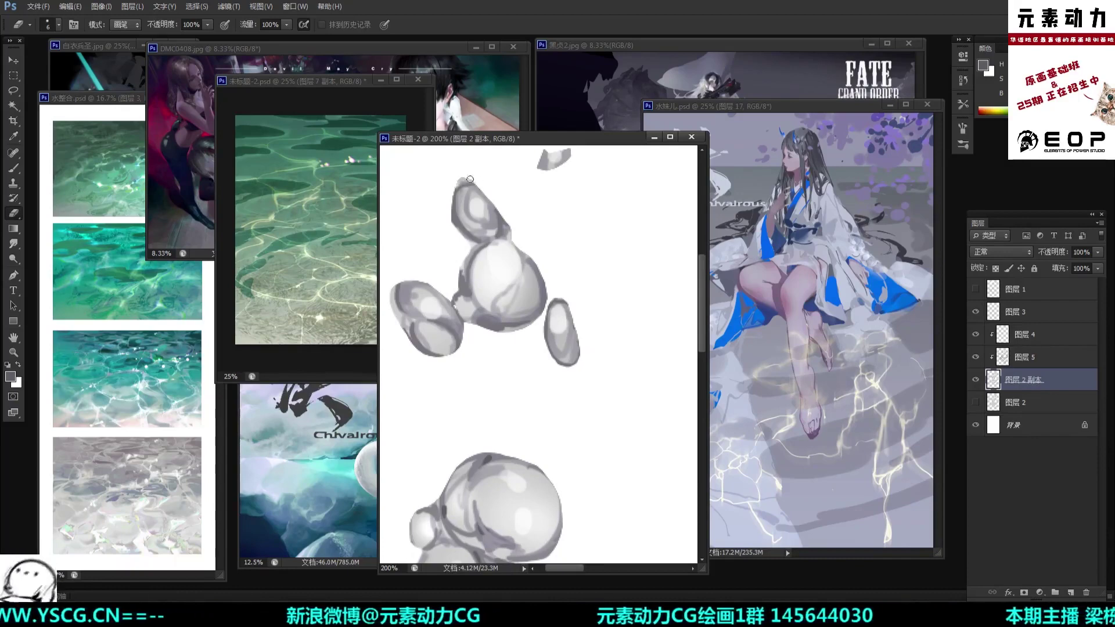
pyautogui.moveTo(470, 179)
pyautogui.mouseDown()
pyautogui.moveTo(445, 199)
pyautogui.moveTo(453, 187)
pyautogui.moveTo(455, 229)
pyautogui.mouseUp()
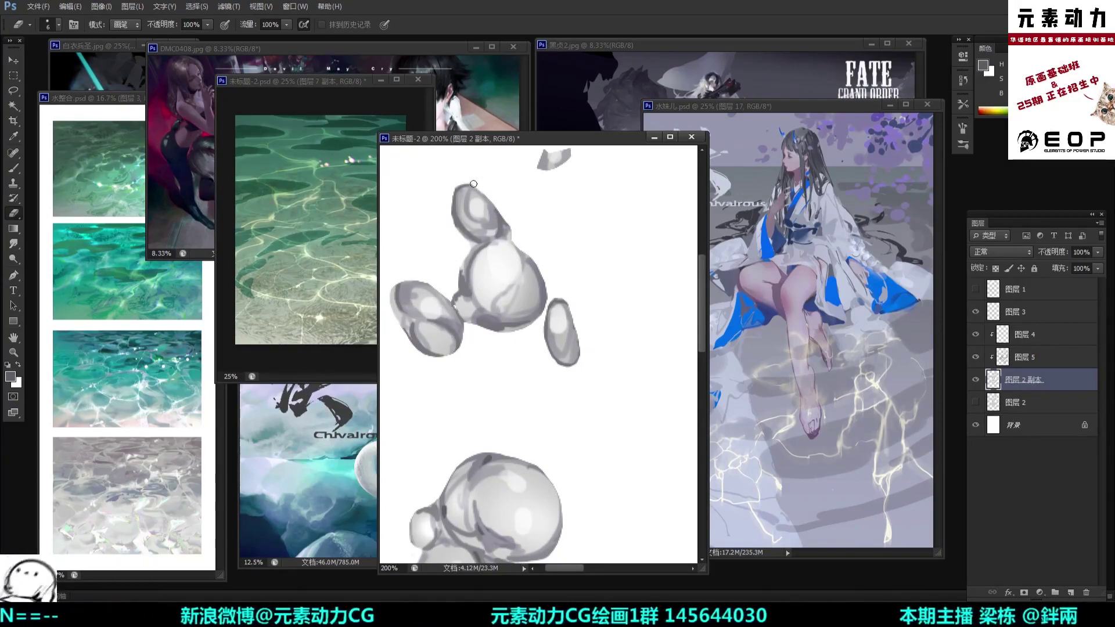
pyautogui.moveTo(486, 191); pyautogui.dragTo(473, 187)
pyautogui.moveTo(509, 224); pyautogui.dragTo(507, 232)
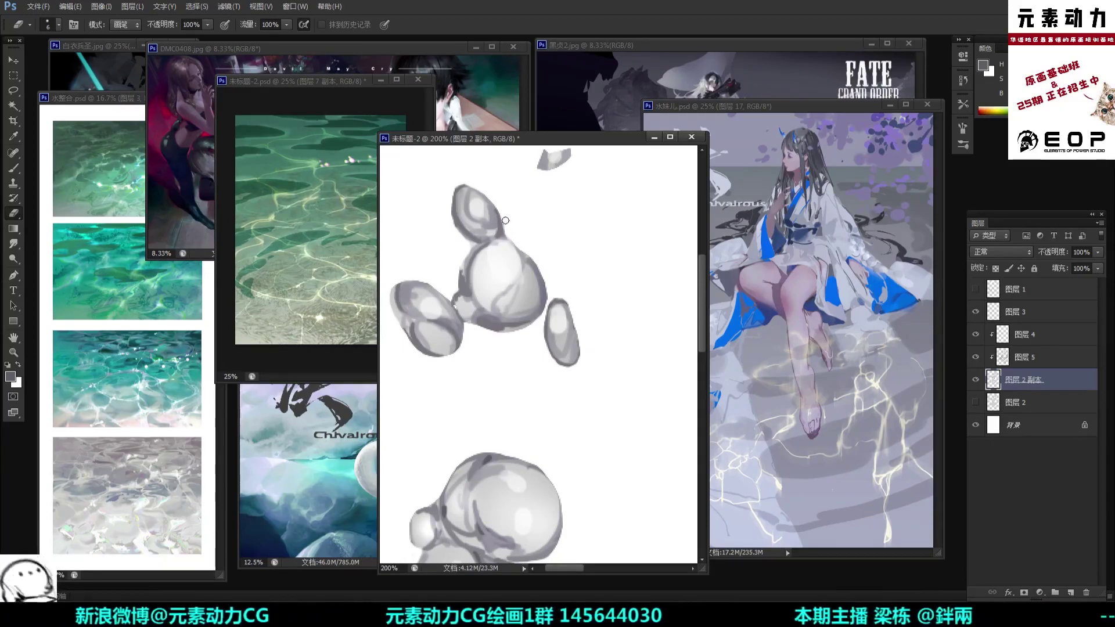
pyautogui.moveTo(538, 173)
pyautogui.mouseDown()
pyautogui.moveTo(546, 151)
pyautogui.moveTo(540, 164)
pyautogui.moveTo(570, 156)
pyautogui.mouseUp()
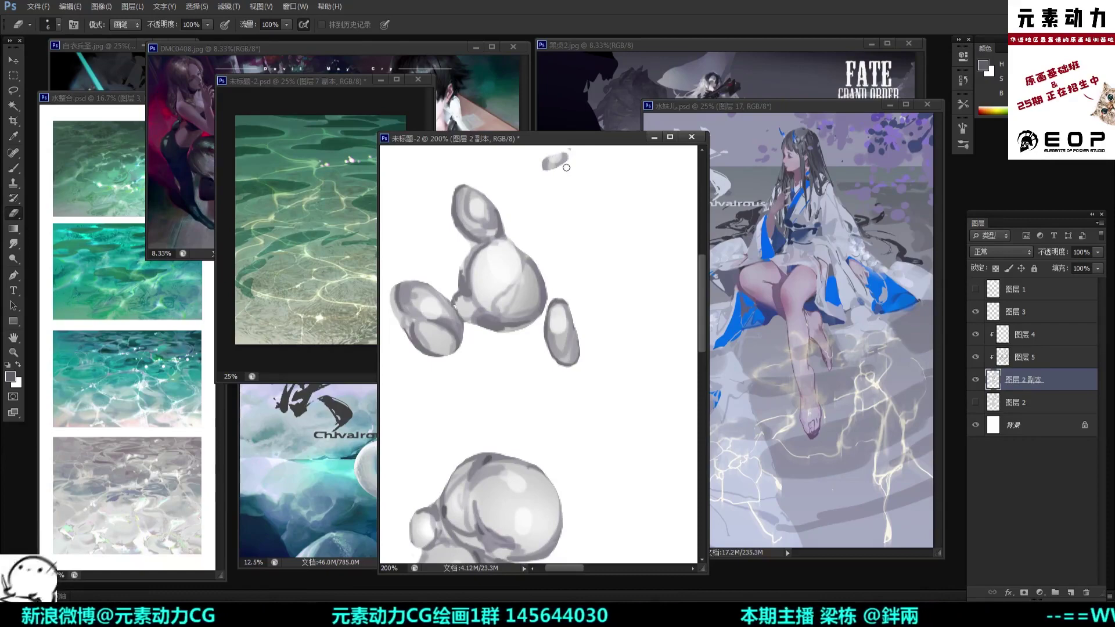
pyautogui.moveTo(597, 194); pyautogui.dragTo(582, 250)
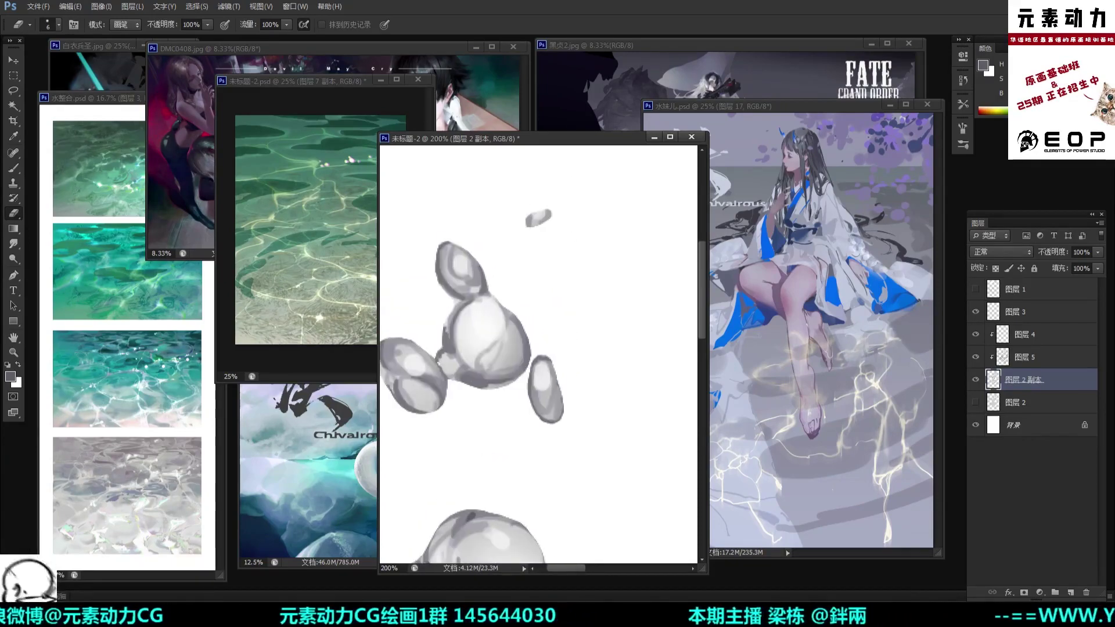
pyautogui.hotkey('ctrl', '-')
pyautogui.hotkey('ctrl', '-')
pyautogui.hotkey('ctrl', '-')
pyautogui.hotkey('ctrl', '+')
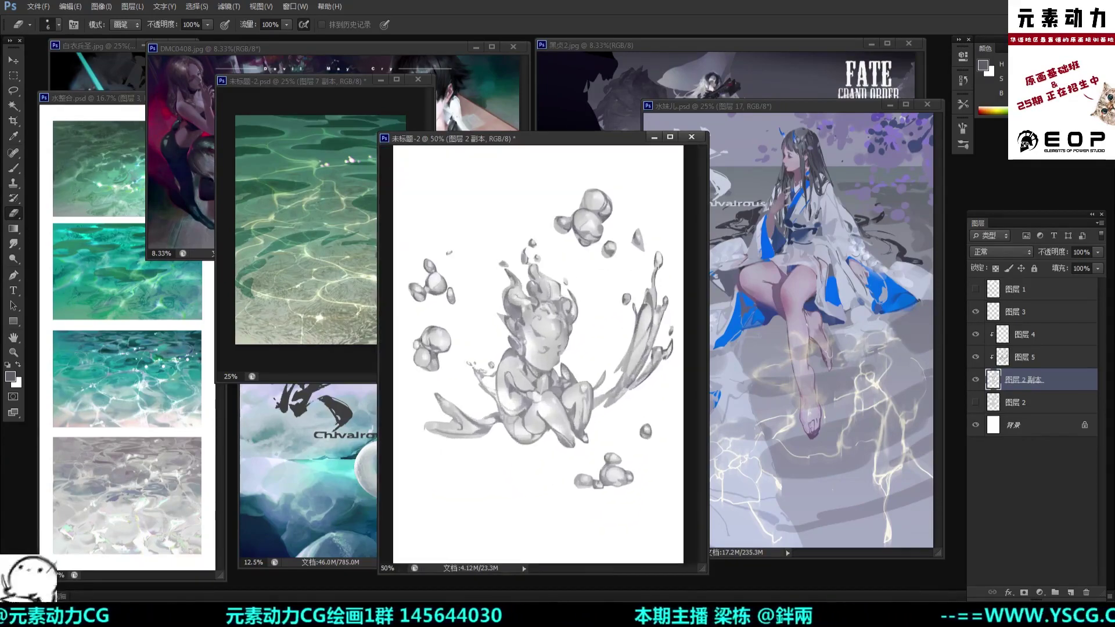
pyautogui.moveTo(609, 237); pyautogui.dragTo(632, 293)
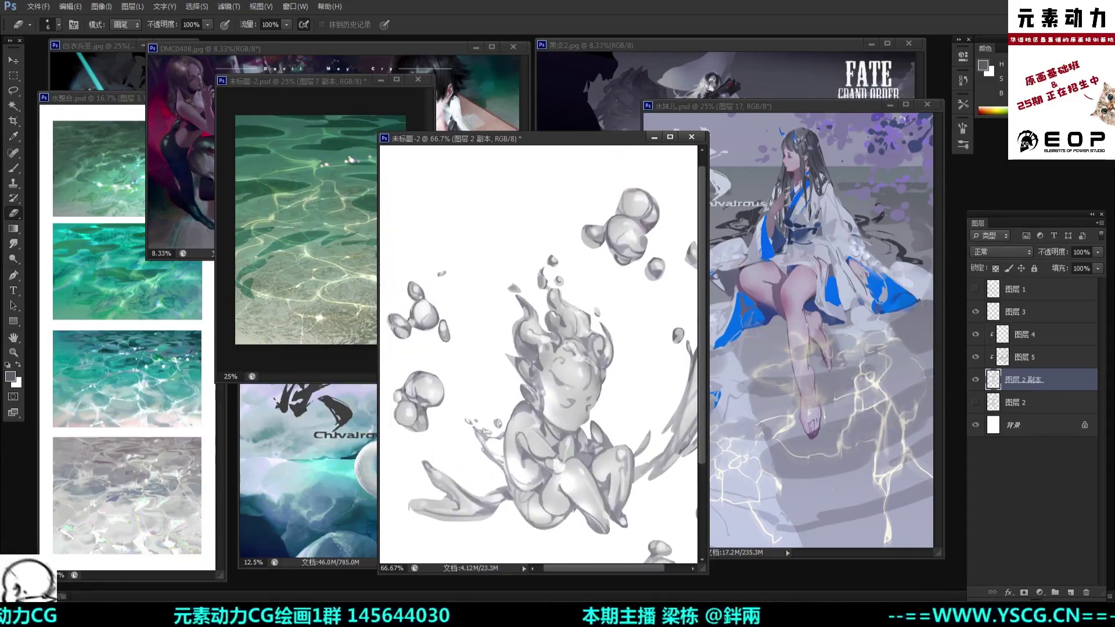
# Step: Enlarge the eraser and trim the forked end of the splash left of the figure into thinner prongs on layer 图层 2 副本
pyautogui.press(']')
pyautogui.press(']')
pyautogui.press(']')
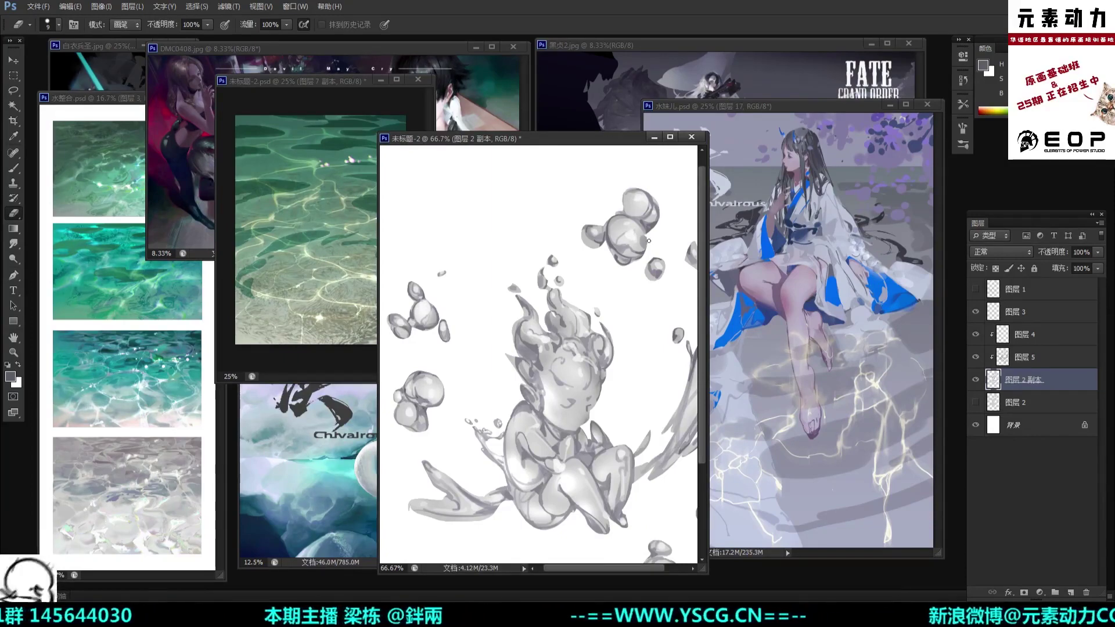
pyautogui.moveTo(649, 240); pyautogui.dragTo(635, 195)
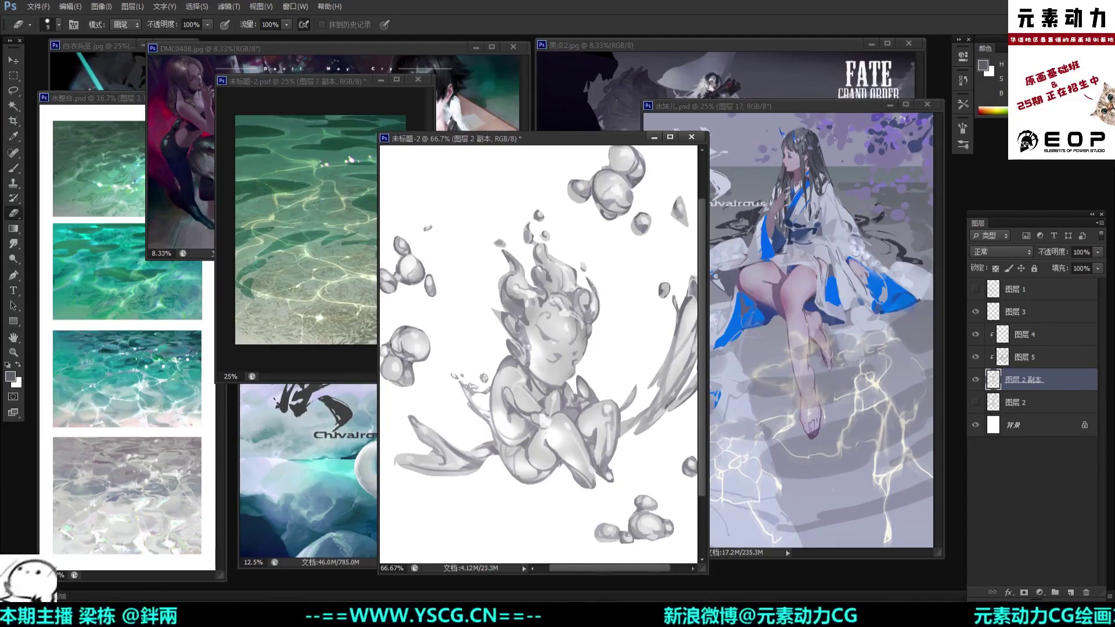
pyautogui.moveTo(450, 422)
pyautogui.mouseDown()
pyautogui.moveTo(459, 386)
pyautogui.moveTo(458, 403)
pyautogui.mouseUp()
pyautogui.hotkey('ctrl', 'z')
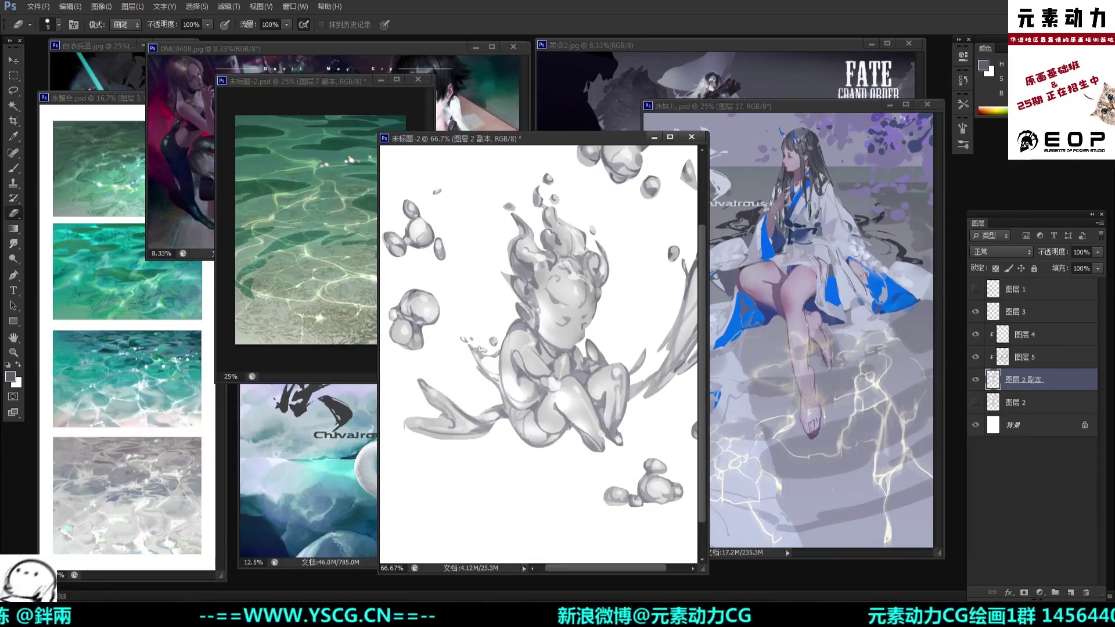
pyautogui.moveTo(426, 439); pyautogui.dragTo(479, 435)
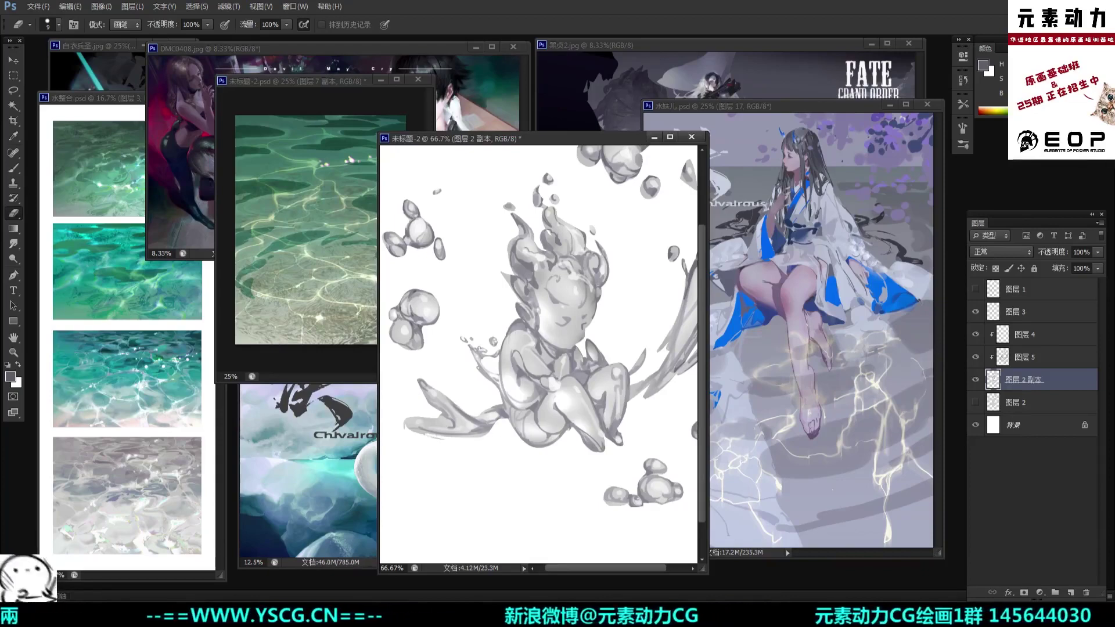
pyautogui.hotkey('ctrl', 'z')
pyautogui.moveTo(435, 439); pyautogui.dragTo(497, 423)
pyautogui.hotkey('ctrl', 'z')
pyautogui.hotkey('ctrl', 'z')
pyautogui.hotkey('ctrl', 'z')
pyautogui.moveTo(420, 417)
pyautogui.mouseDown()
pyautogui.moveTo(441, 420)
pyautogui.moveTo(403, 430)
pyautogui.moveTo(457, 440)
pyautogui.mouseUp()
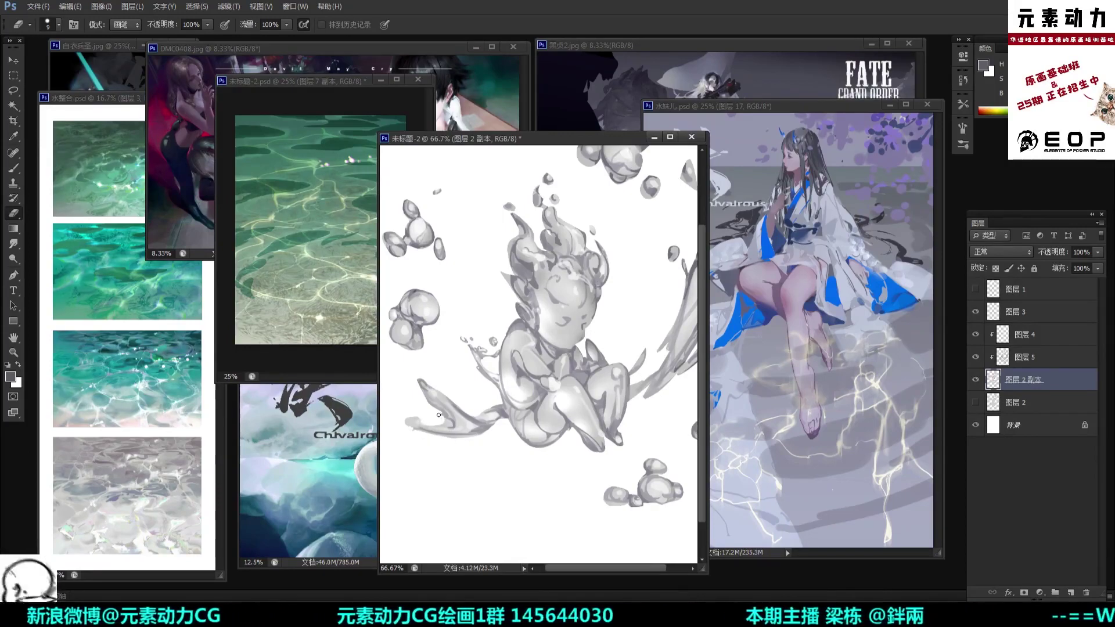
pyautogui.moveTo(437, 407); pyautogui.dragTo(441, 406)
pyautogui.hotkey('ctrl', 'z')
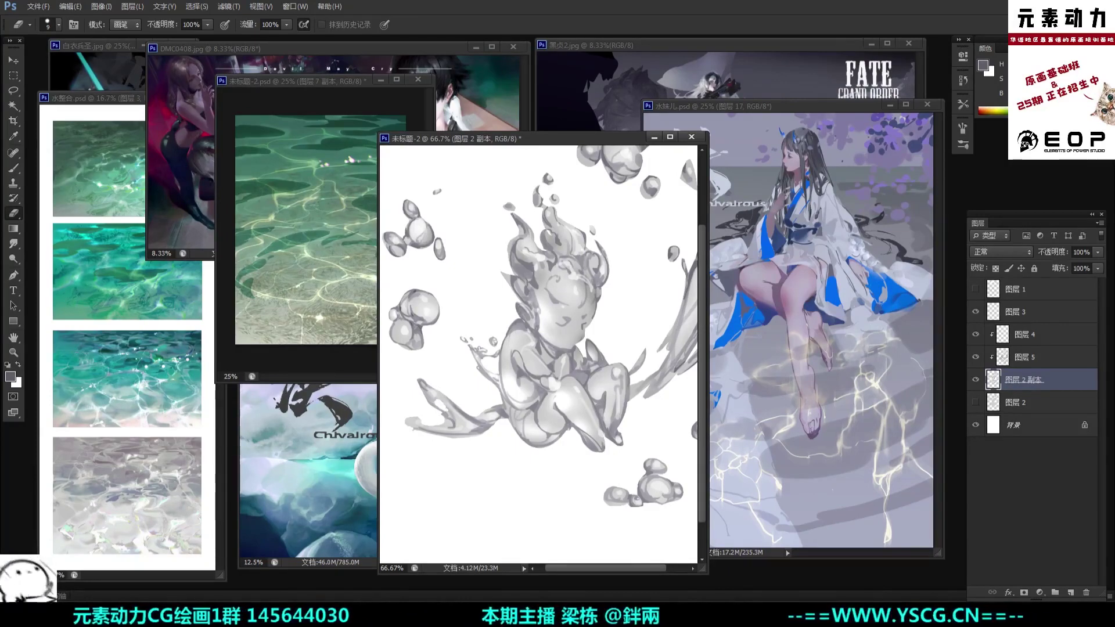
# Step: Sample greys from the left splash and repaint the shading of its trimmed prongs and lower edge on layer 图层 5
pyautogui.press('b')
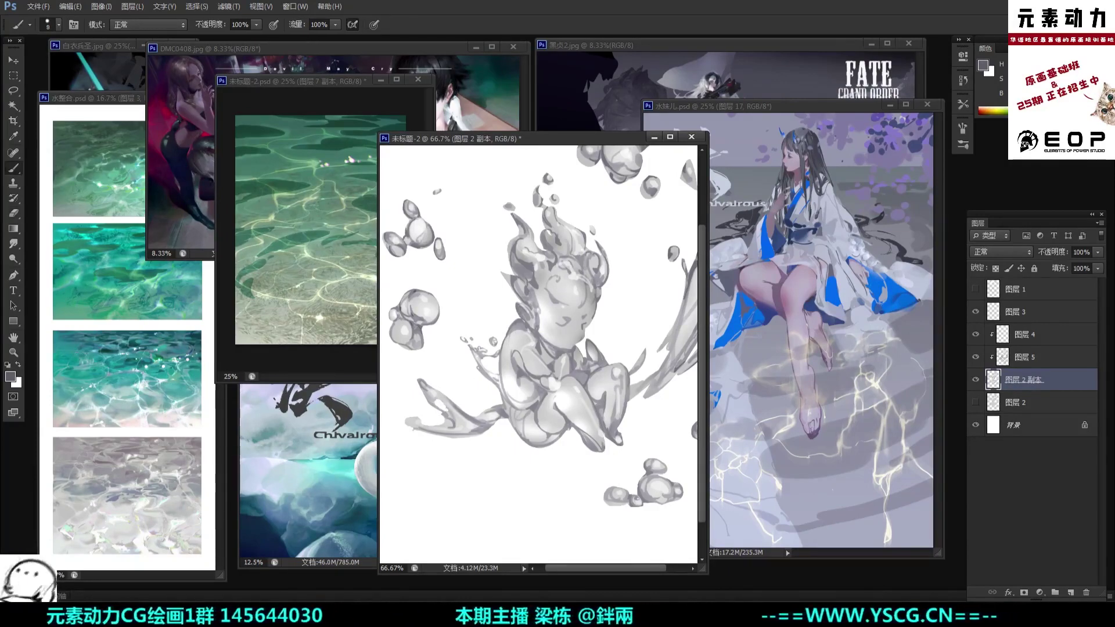
pyautogui.click(1016, 363)
pyautogui.keyDown('alt'); pyautogui.click(476, 421); pyautogui.keyUp('alt')
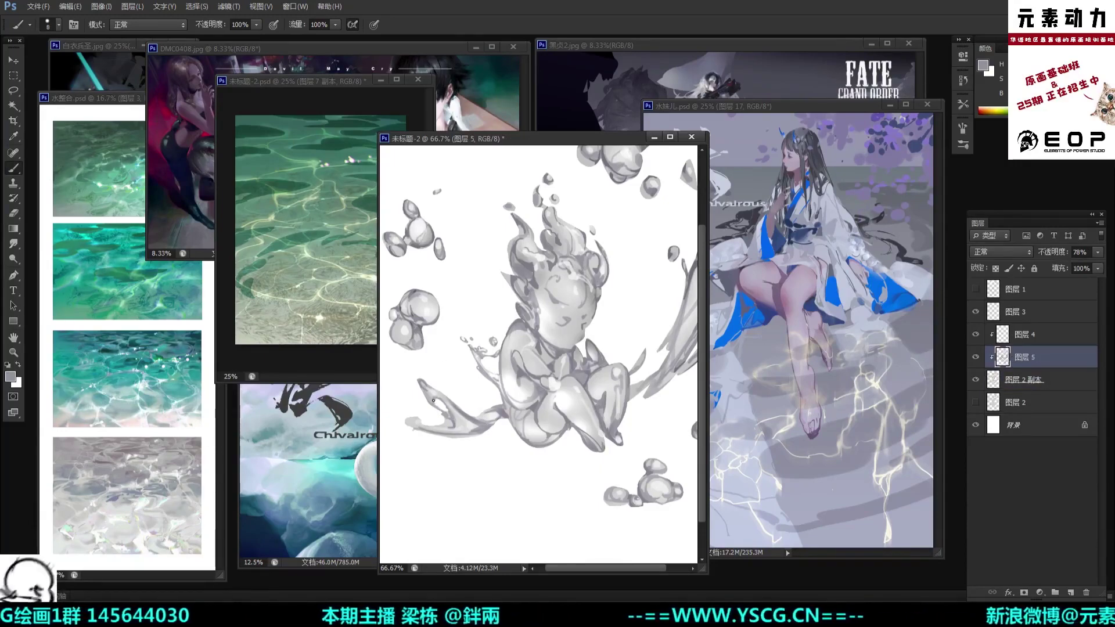
pyautogui.moveTo(418, 381); pyautogui.dragTo(449, 409)
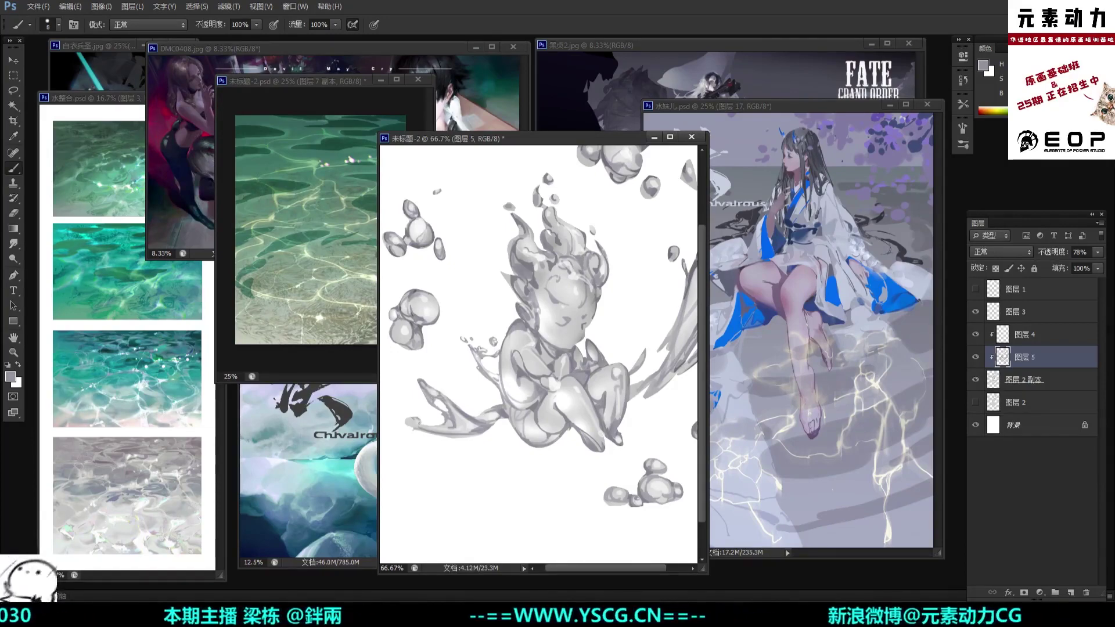
pyautogui.moveTo(410, 416); pyautogui.dragTo(417, 427)
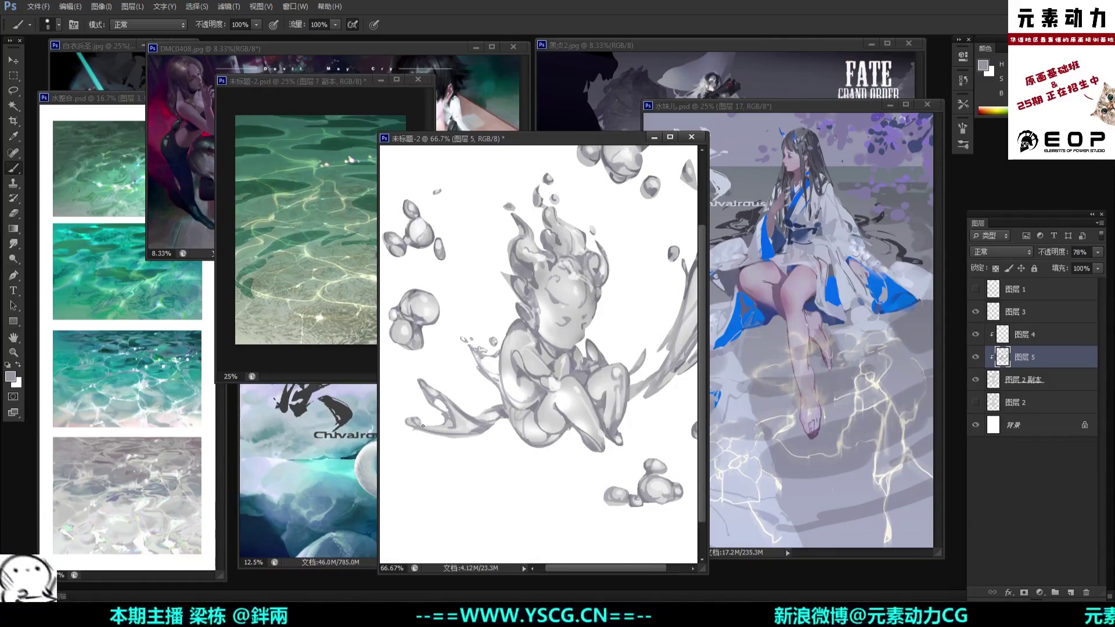
pyautogui.keyDown('alt'); pyautogui.click(482, 428); pyautogui.keyUp('alt')
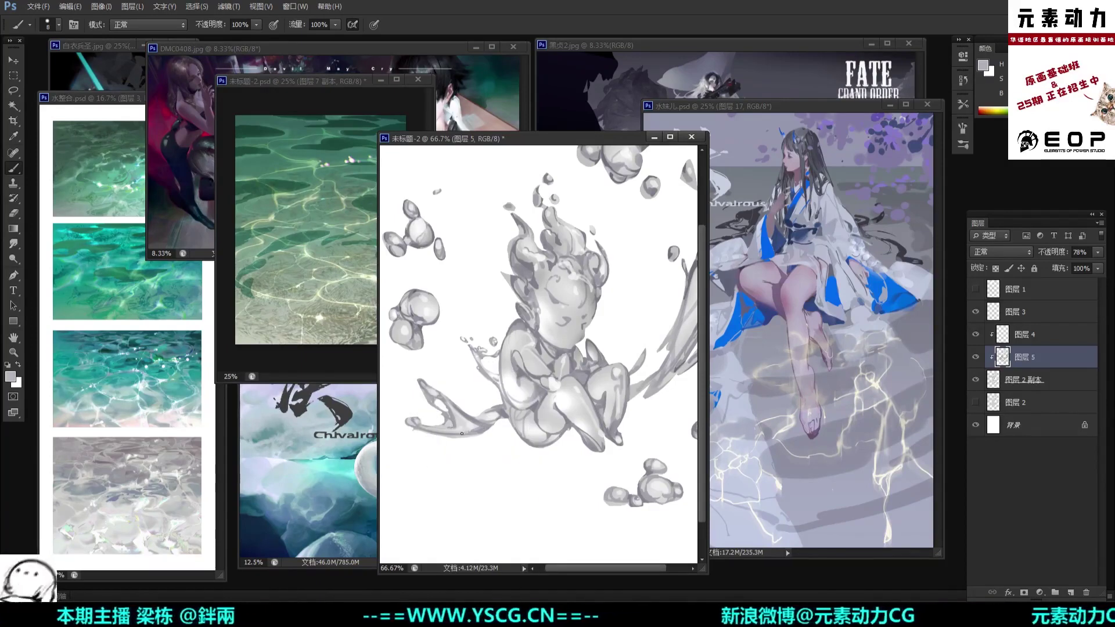
pyautogui.moveTo(461, 433); pyautogui.dragTo(472, 432)
pyautogui.keyDown('alt'); pyautogui.click(473, 432); pyautogui.keyUp('alt')
pyautogui.keyDown('alt'); pyautogui.click(503, 414); pyautogui.keyUp('alt')
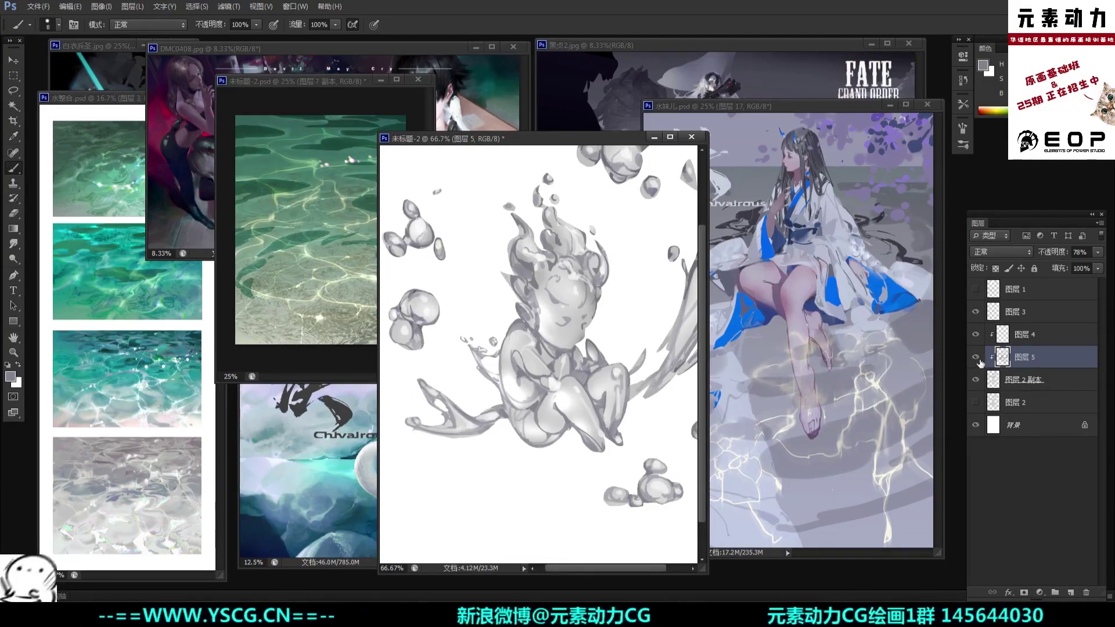
# Step: On layer 图层 2 副本, lasso a pointed water shape beside the left of the figure's head and fill it with a sampled light grey
pyautogui.click(1003, 379)
pyautogui.hotkey('ctrl', '-')
pyautogui.hotkey('ctrl', '-')
pyautogui.hotkey('ctrl', '-')
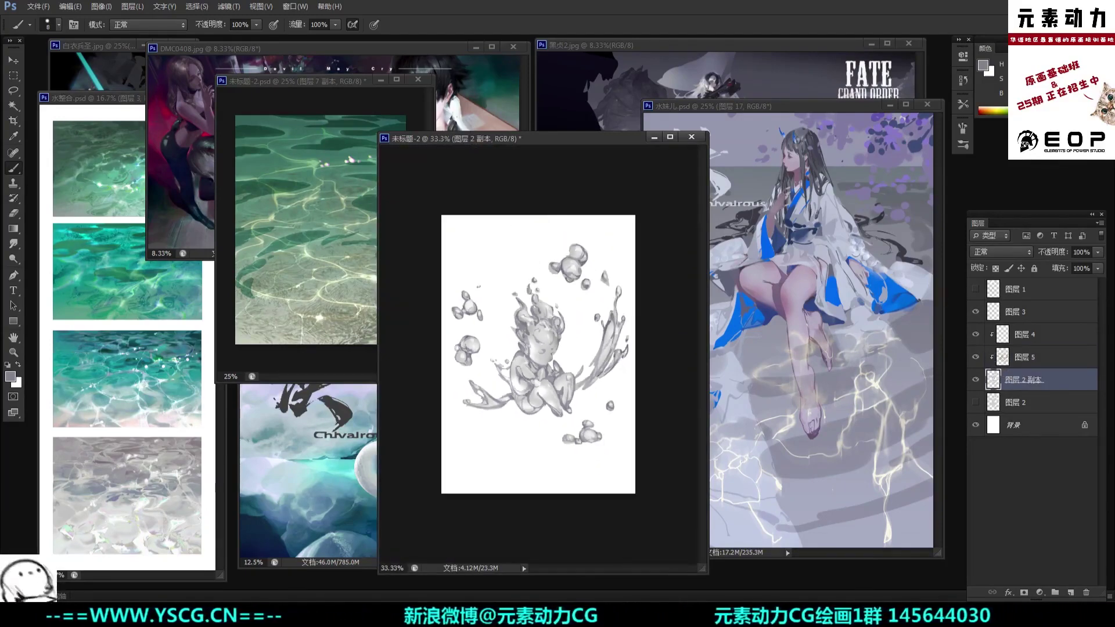
pyautogui.press('l')
pyautogui.hotkey('ctrl', '+')
pyautogui.hotkey('ctrl', '+')
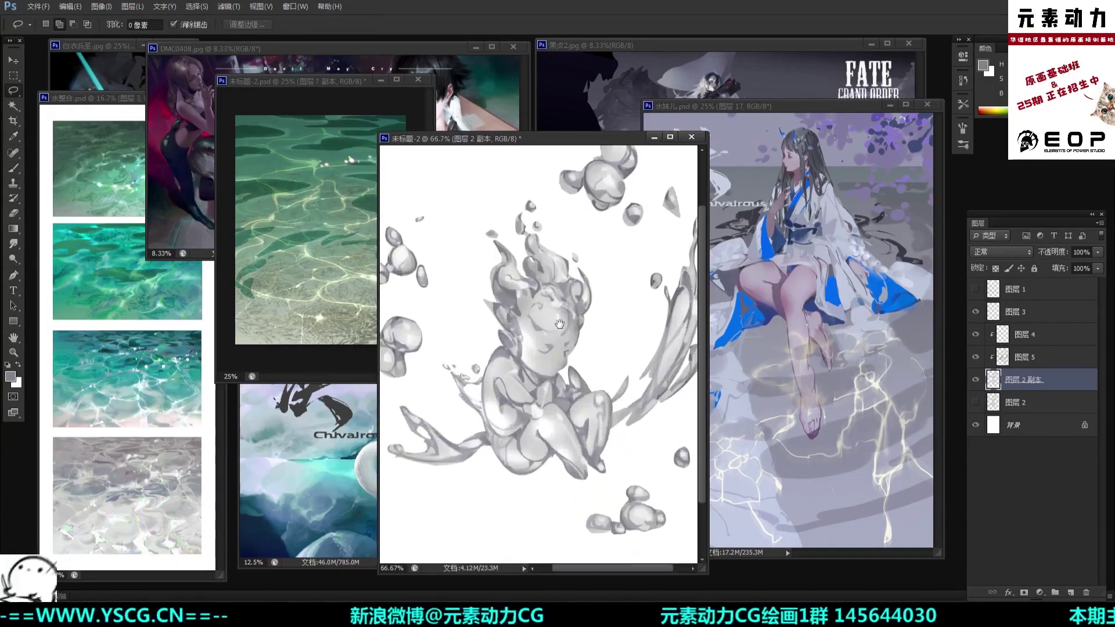
pyautogui.moveTo(558, 321); pyautogui.dragTo(569, 353)
pyautogui.hotkey('ctrl', '+')
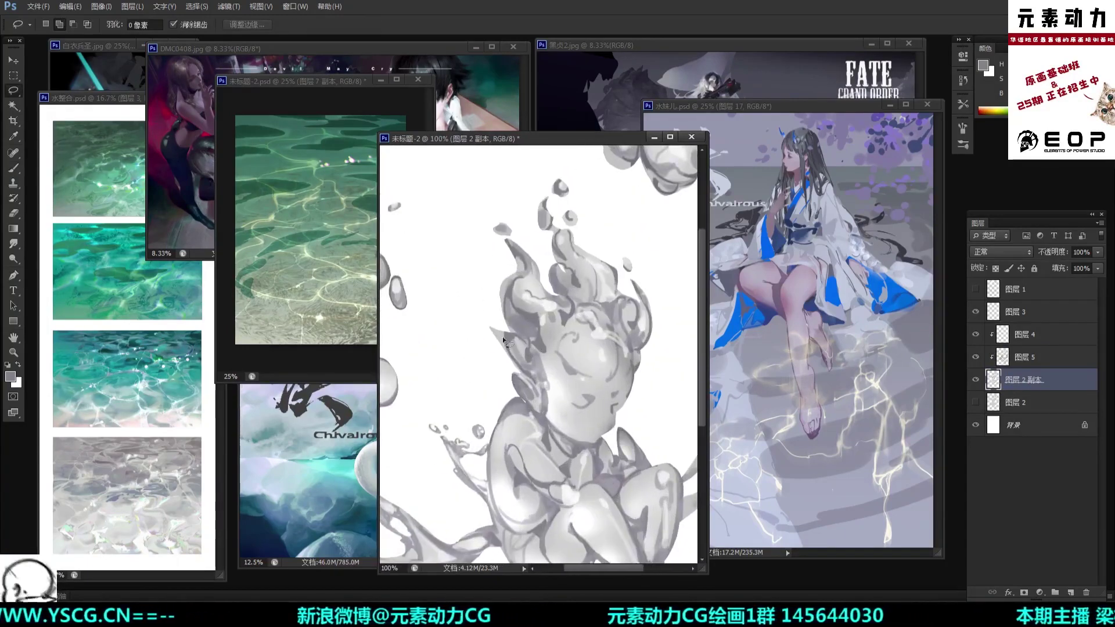
pyautogui.moveTo(510, 353)
pyautogui.mouseDown()
pyautogui.moveTo(493, 342)
pyautogui.moveTo(497, 315)
pyautogui.moveTo(513, 350)
pyautogui.mouseUp()
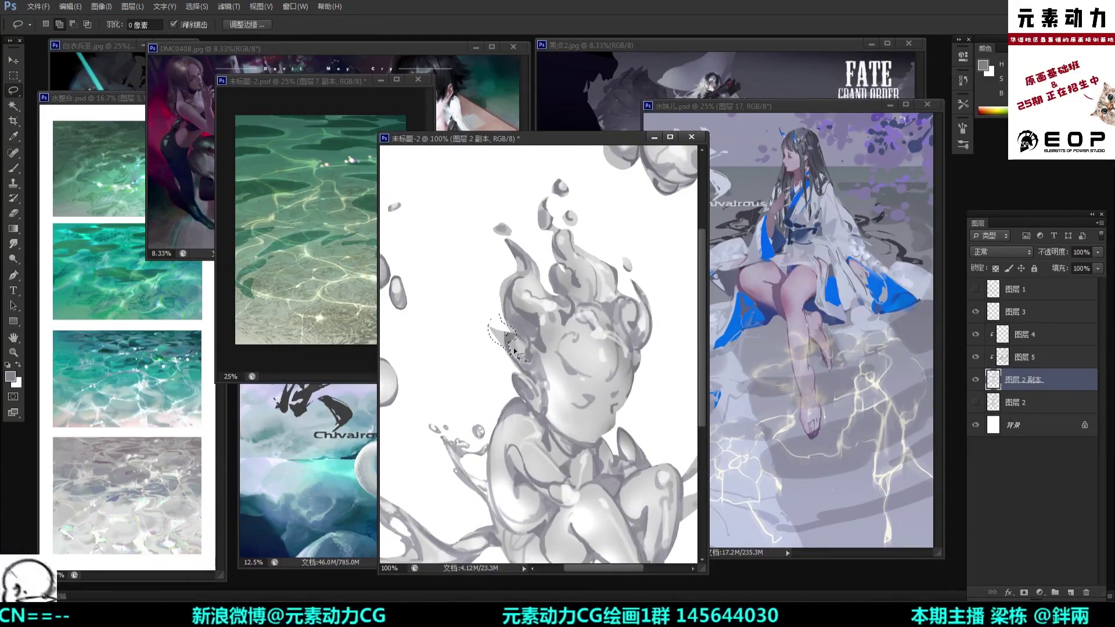
pyautogui.press('b')
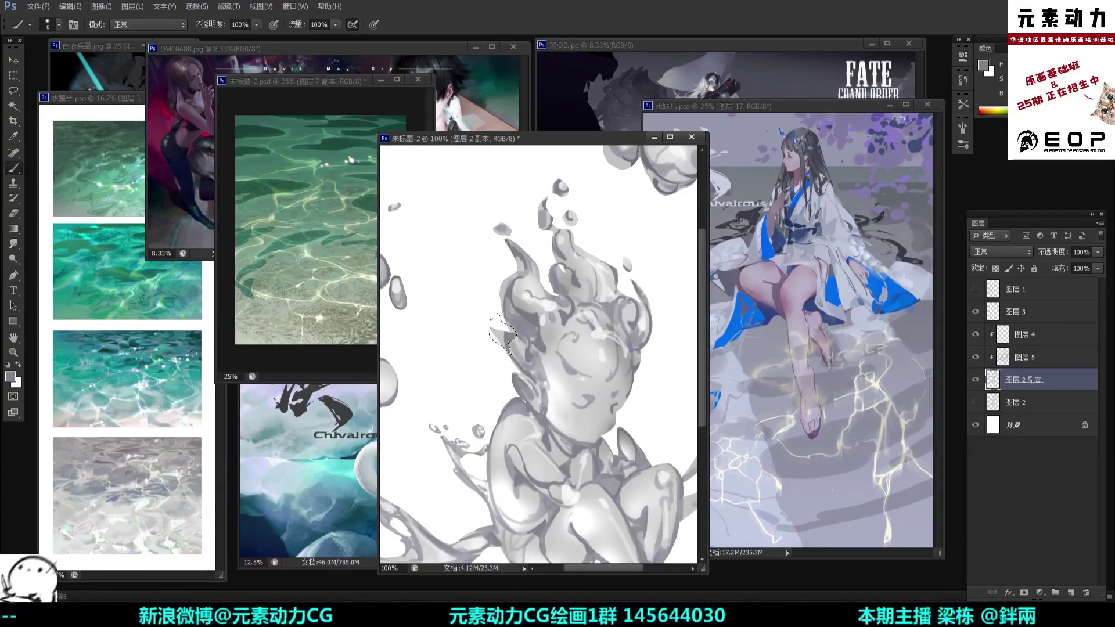
pyautogui.keyDown('alt'); pyautogui.click(522, 343); pyautogui.keyUp('alt')
pyautogui.hotkey('alt', 'Delete')
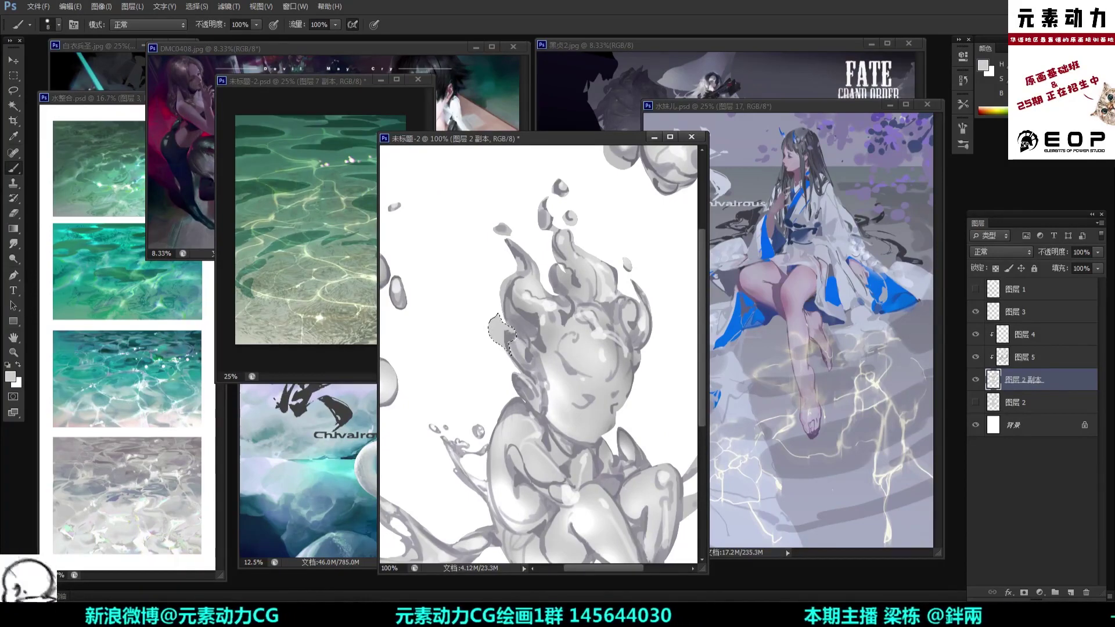
pyautogui.hotkey('ctrl', 'd')
pyautogui.hotkey('ctrl', '-')
pyautogui.hotkey('ctrl', '-')
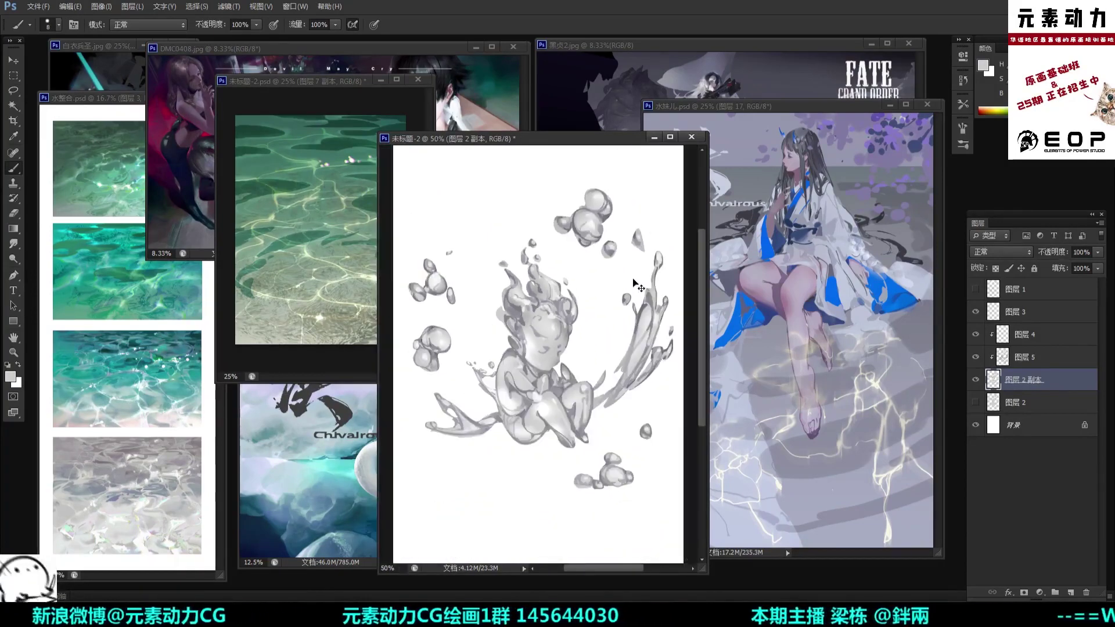
# Step: On layer 图层 5, sample a mid grey from the hair and darken the edges of the curl at the left side of the head
pyautogui.hotkey('ctrl', '+')
pyautogui.hotkey('ctrl', '-')
pyautogui.hotkey('ctrl', '+')
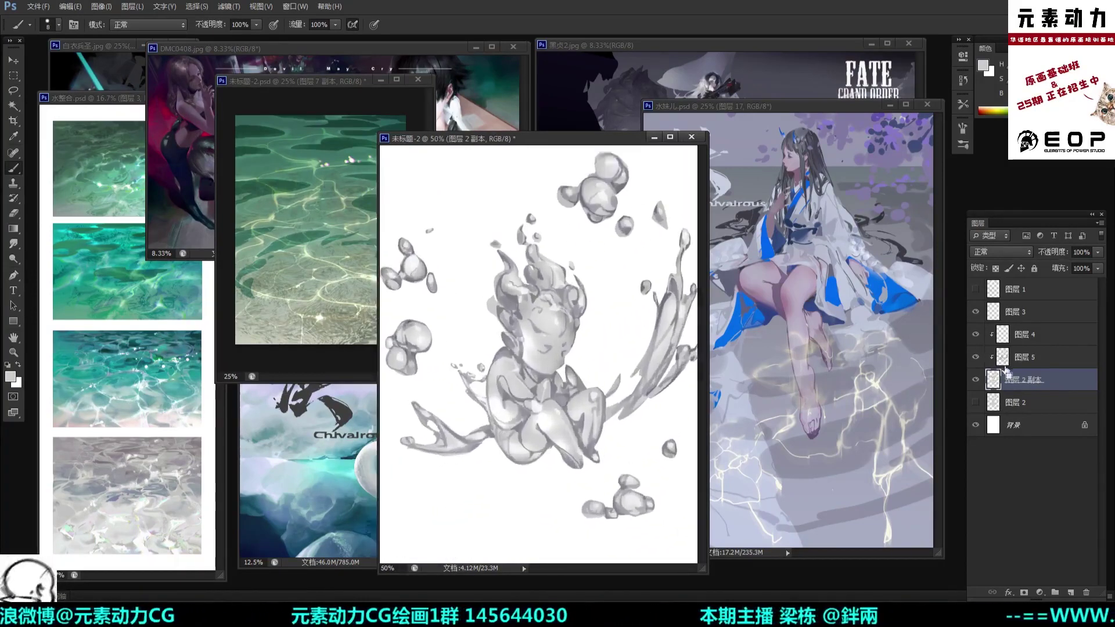
pyautogui.click(990, 357)
pyautogui.hotkey('ctrl', '-')
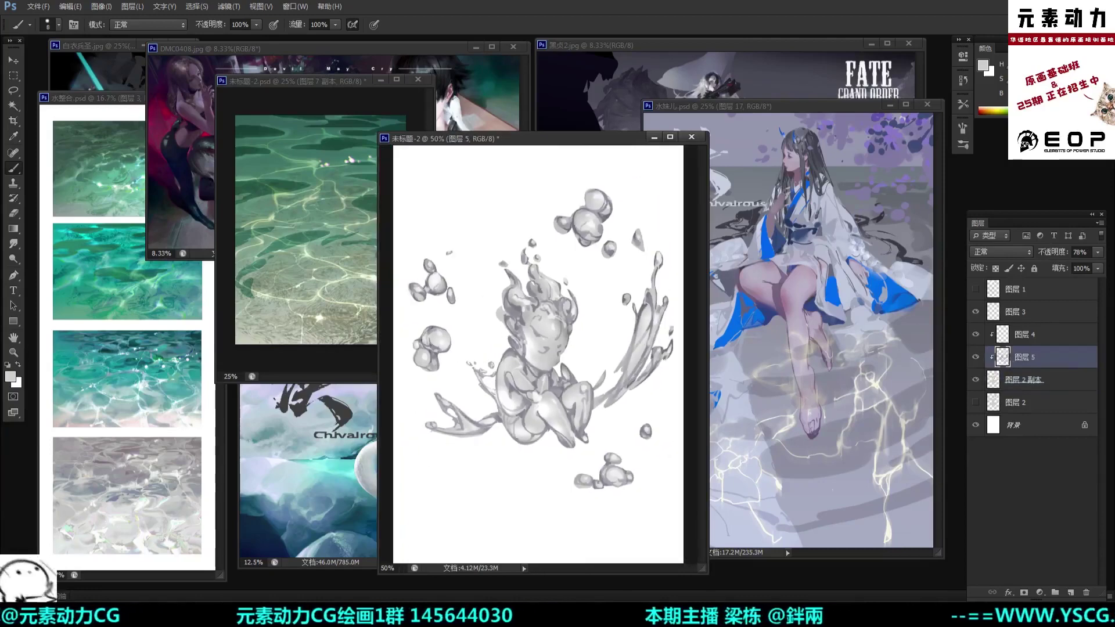
pyautogui.hotkey('ctrl', '+')
pyautogui.hotkey('ctrl', '+')
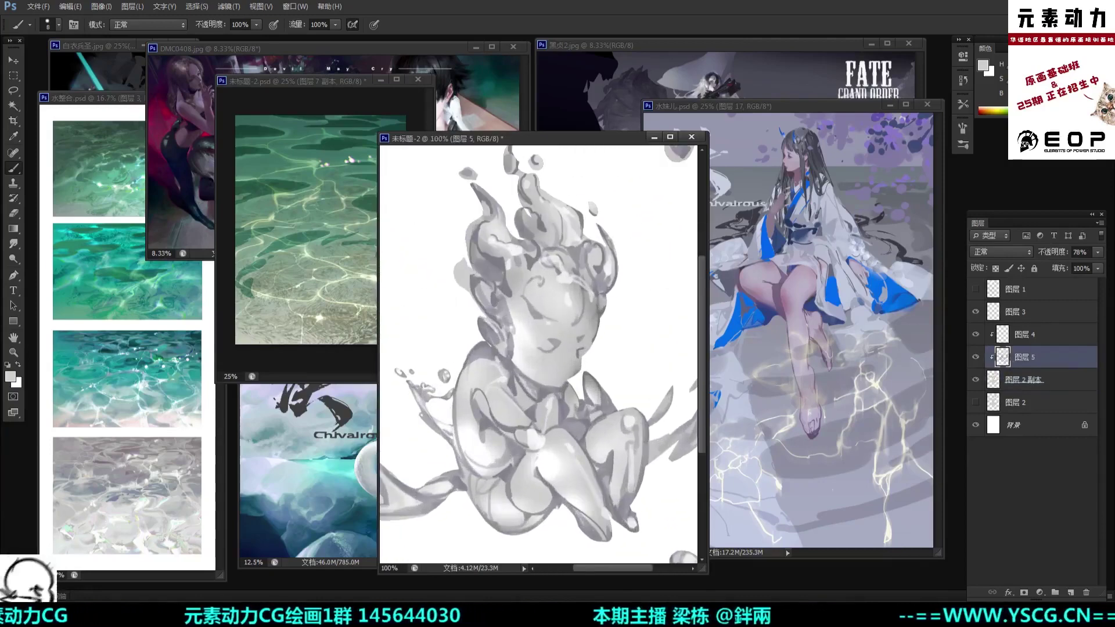
pyautogui.keyDown('alt'); pyautogui.click(475, 283); pyautogui.keyUp('alt')
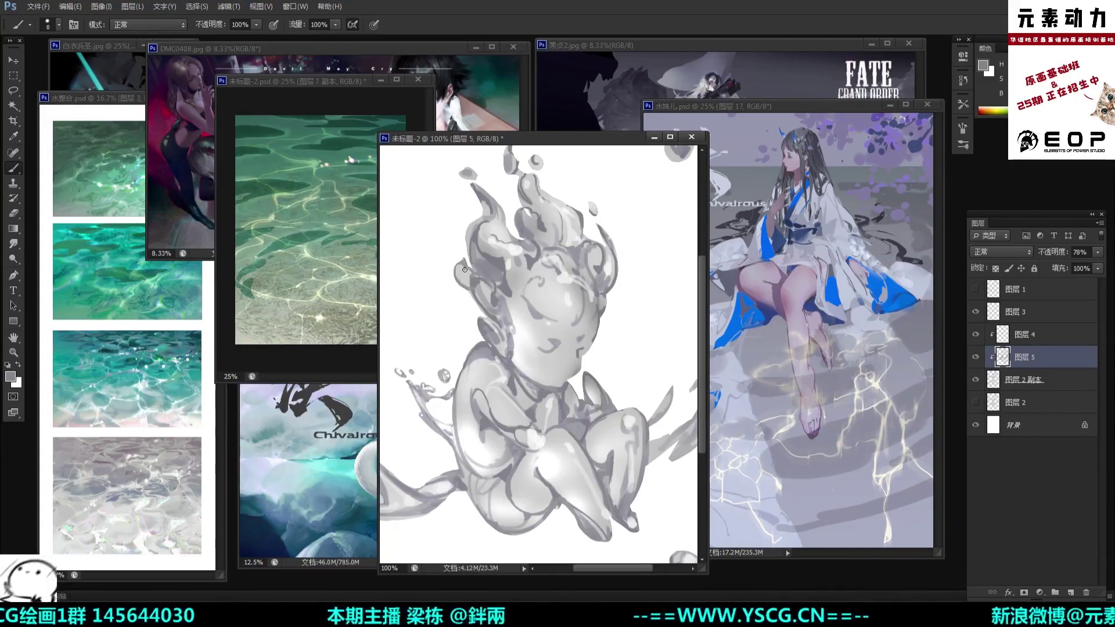
pyautogui.moveTo(462, 261); pyautogui.dragTo(439, 244)
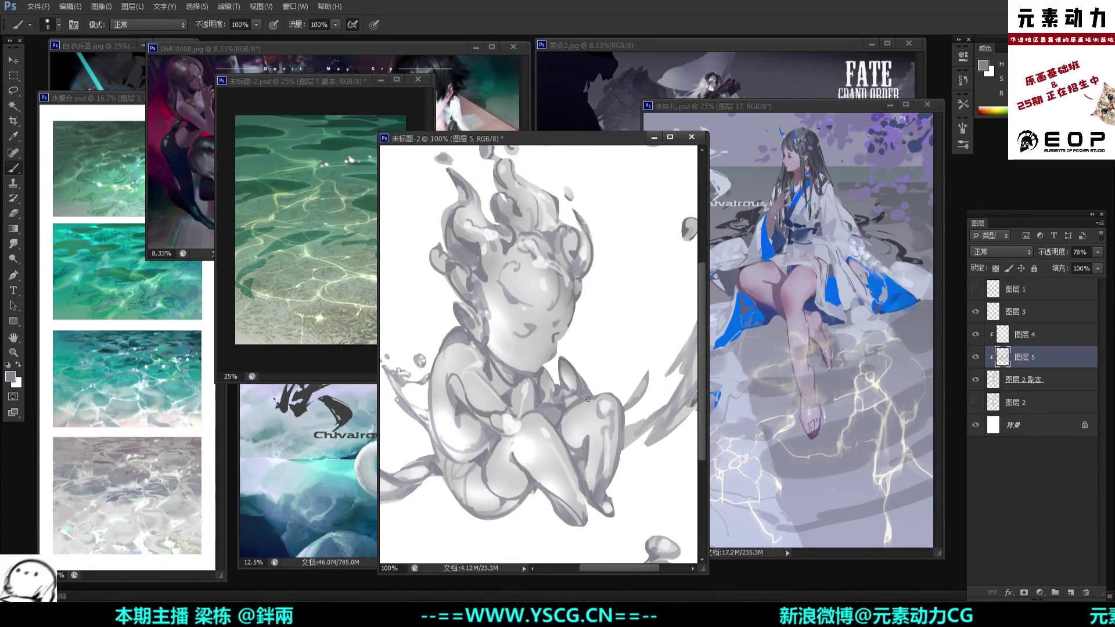
pyautogui.moveTo(607, 391); pyautogui.dragTo(600, 358)
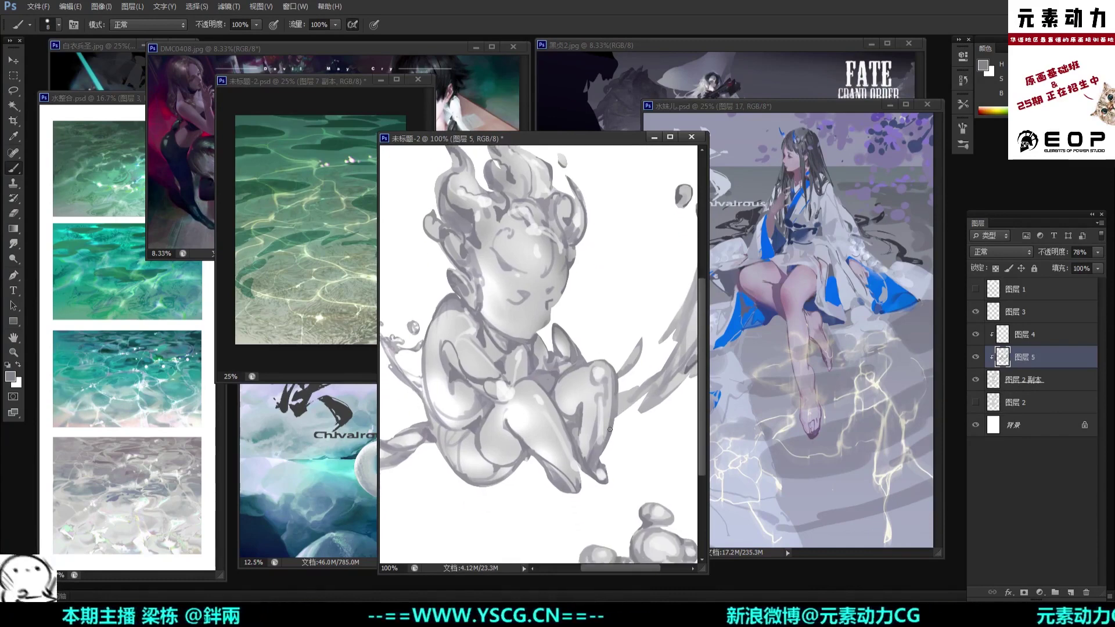
# Step: Sample greys from the figure's outer foot and shin and repaint the shading of that lower leg and foot
pyautogui.keyDown('alt'); pyautogui.click(591, 462); pyautogui.keyUp('alt')
pyautogui.moveTo(581, 431)
pyautogui.mouseDown()
pyautogui.moveTo(585, 462)
pyautogui.moveTo(582, 427)
pyautogui.moveTo(580, 444)
pyautogui.mouseUp()
pyautogui.keyDown('alt'); pyautogui.click(576, 431); pyautogui.keyUp('alt')
pyautogui.keyDown('alt'); pyautogui.click(584, 427); pyautogui.keyUp('alt')
pyautogui.moveTo(582, 403)
pyautogui.mouseDown()
pyautogui.moveTo(580, 442)
pyautogui.moveTo(585, 431)
pyautogui.mouseUp()
pyautogui.hotkey('ctrl', '-')
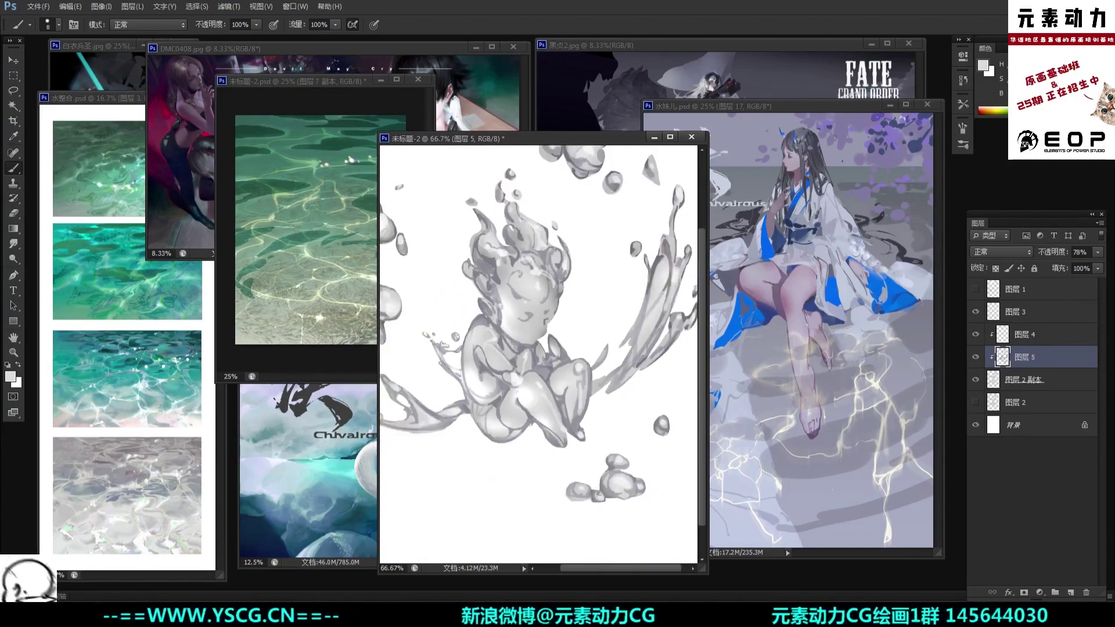
# Step: Sample greys from the hair and the upper droplet cluster and touch up the shading along their edges
pyautogui.hotkey('ctrl', '+')
pyautogui.moveTo(590, 219); pyautogui.dragTo(598, 246)
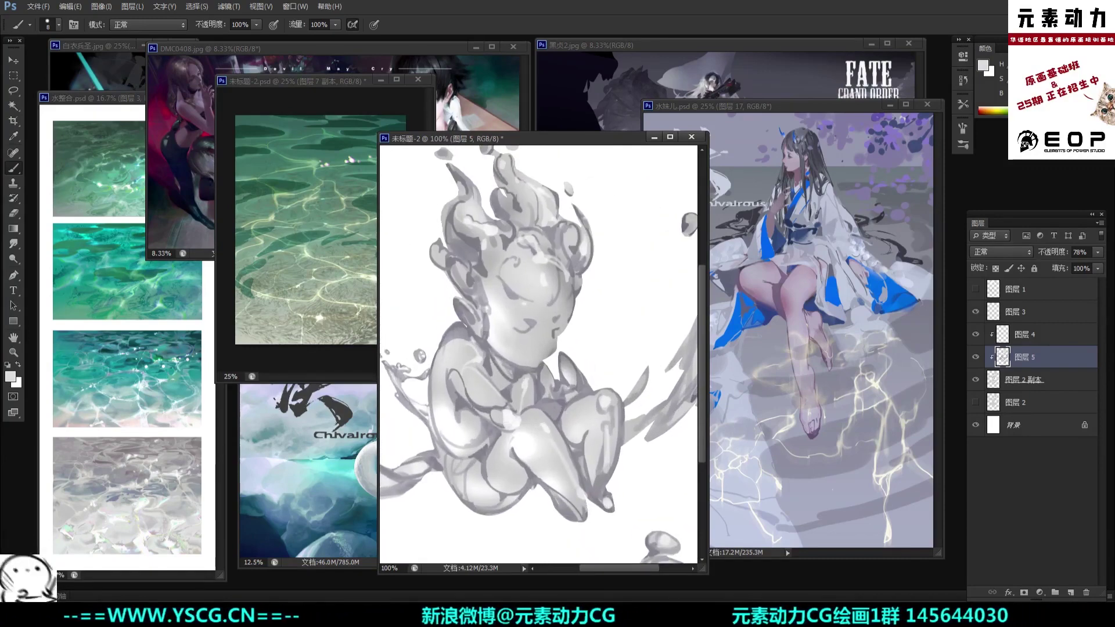
pyautogui.keyDown('alt'); pyautogui.click(556, 204); pyautogui.keyUp('alt')
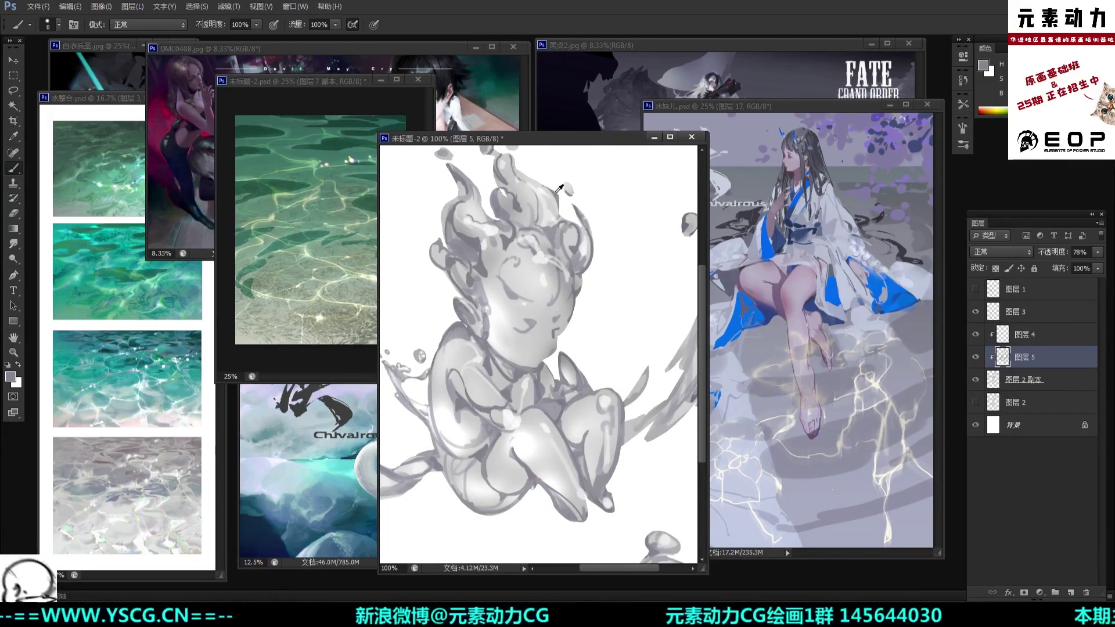
pyautogui.moveTo(577, 208); pyautogui.dragTo(583, 322)
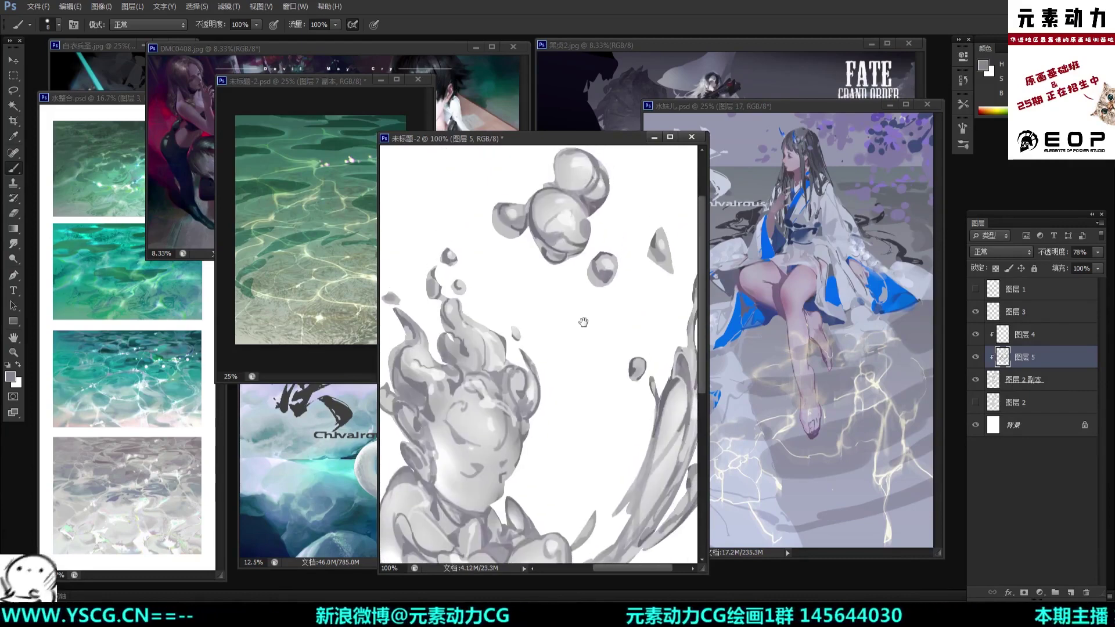
pyautogui.keyDown('alt'); pyautogui.click(604, 195); pyautogui.keyUp('alt')
pyautogui.moveTo(605, 195); pyautogui.dragTo(628, 167)
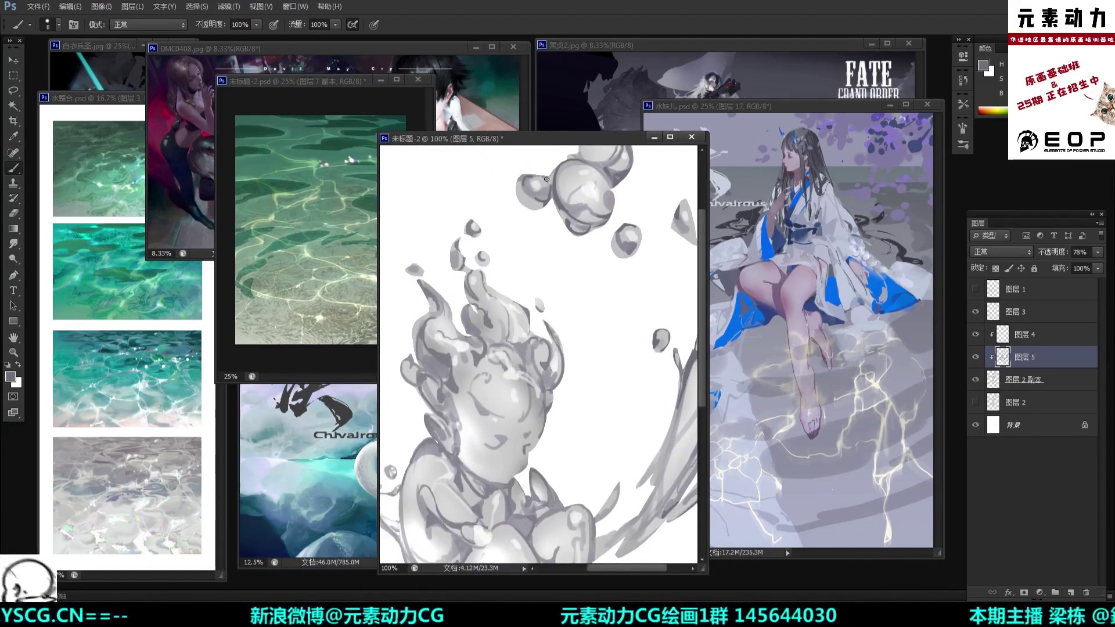
pyautogui.moveTo(551, 174); pyautogui.dragTo(554, 152)
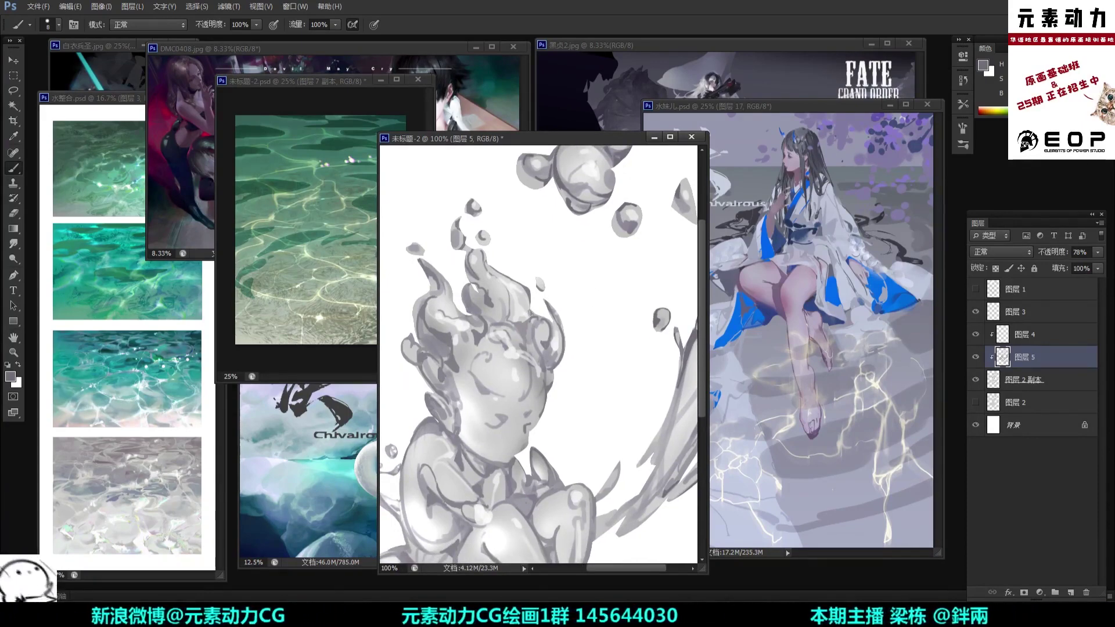
pyautogui.hotkey('ctrl', '-')
pyautogui.hotkey('ctrl', '-')
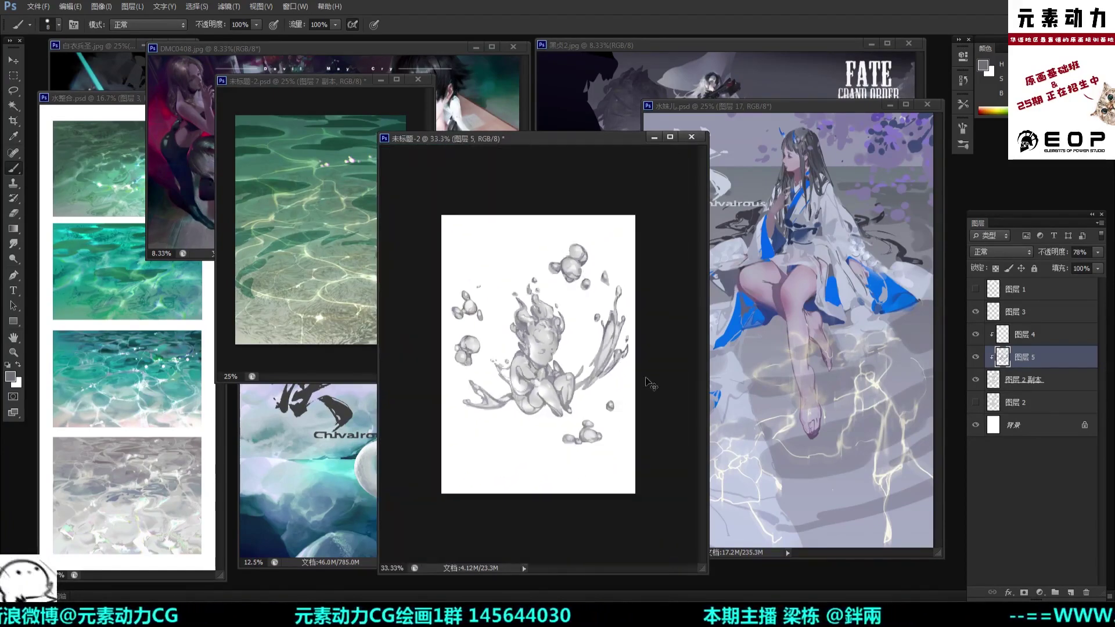
pyautogui.hotkey('ctrl', '+')
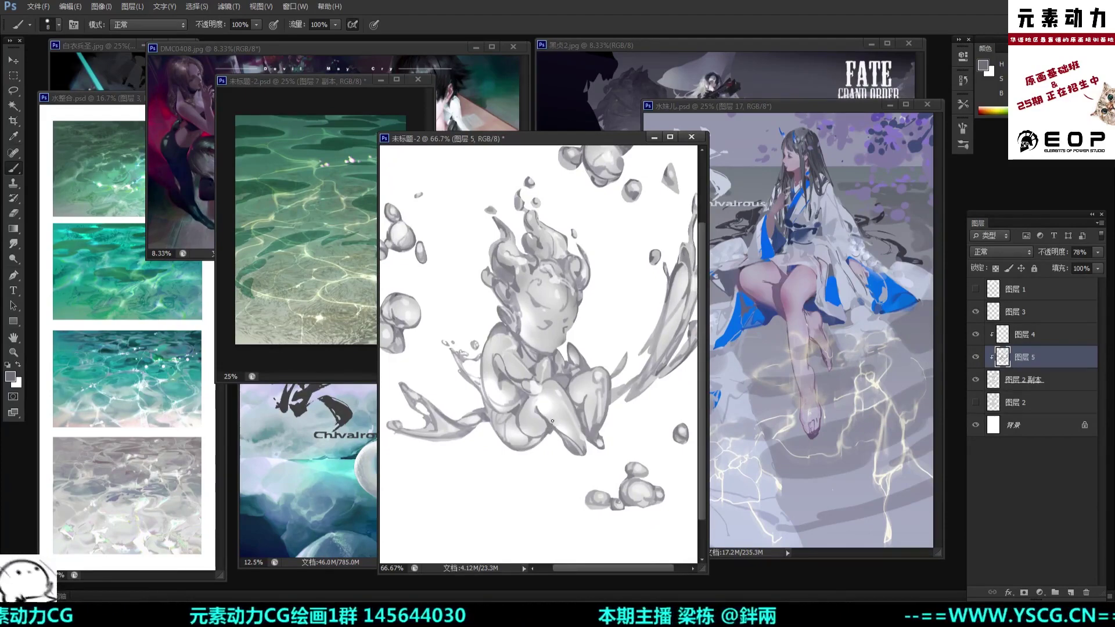
# Step: Sample a light grey from the thigh and trim the silhouette beneath the crossed legs with the eraser on layer 图层 2 副本
pyautogui.keyDown('alt'); pyautogui.click(552, 420); pyautogui.keyUp('alt')
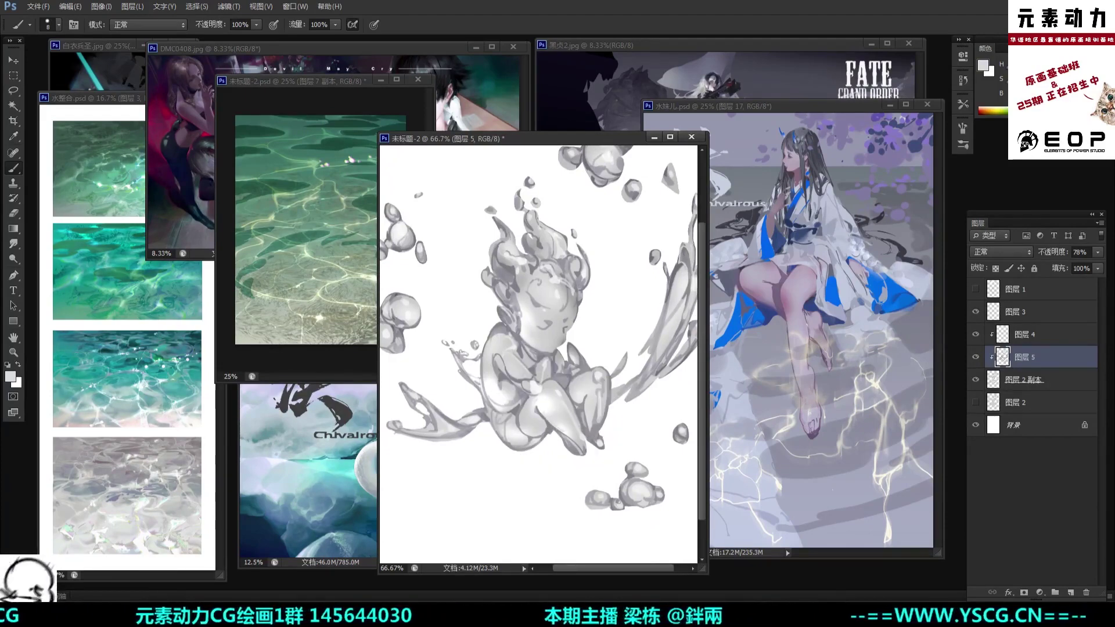
pyautogui.click(1009, 381)
pyautogui.hotkey('ctrl', '+')
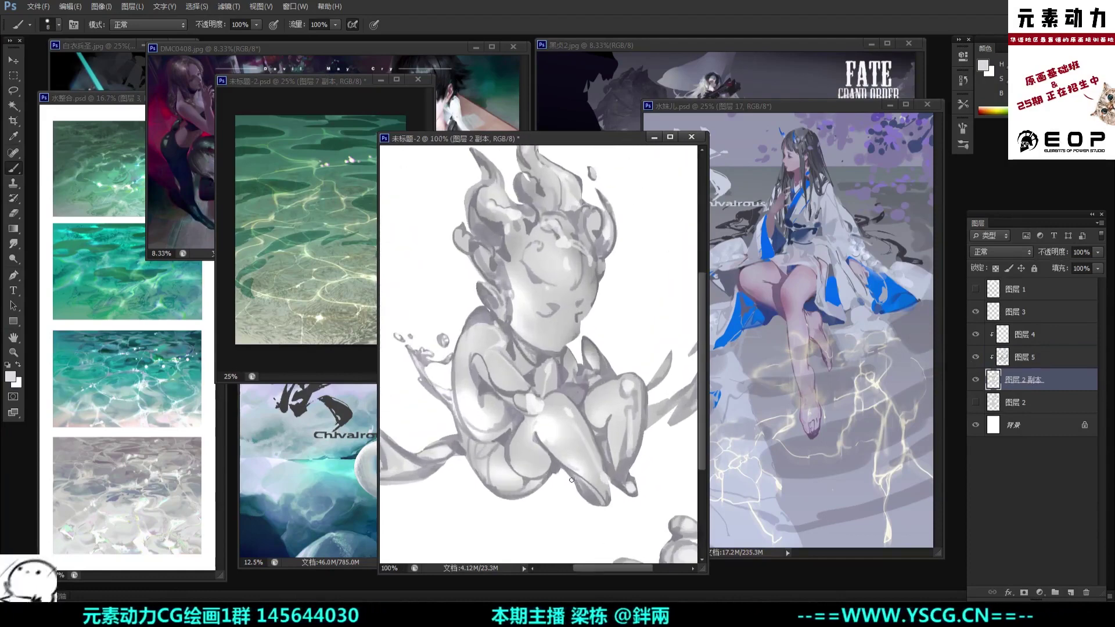
pyautogui.press('e')
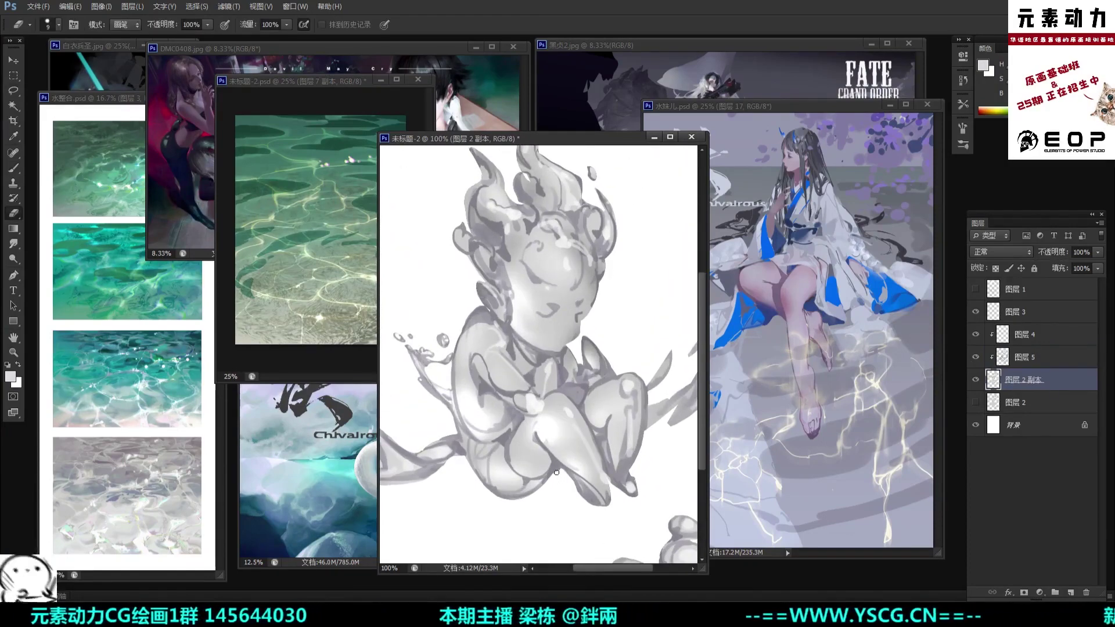
pyautogui.hotkey('ctrl', '-')
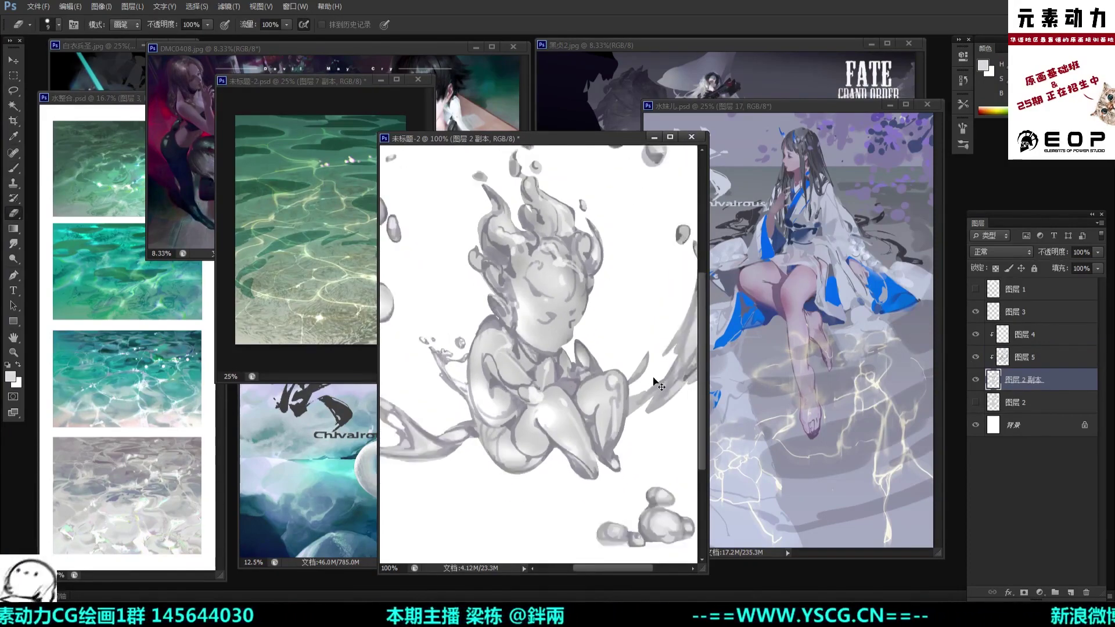
pyautogui.hotkey('ctrl', '-')
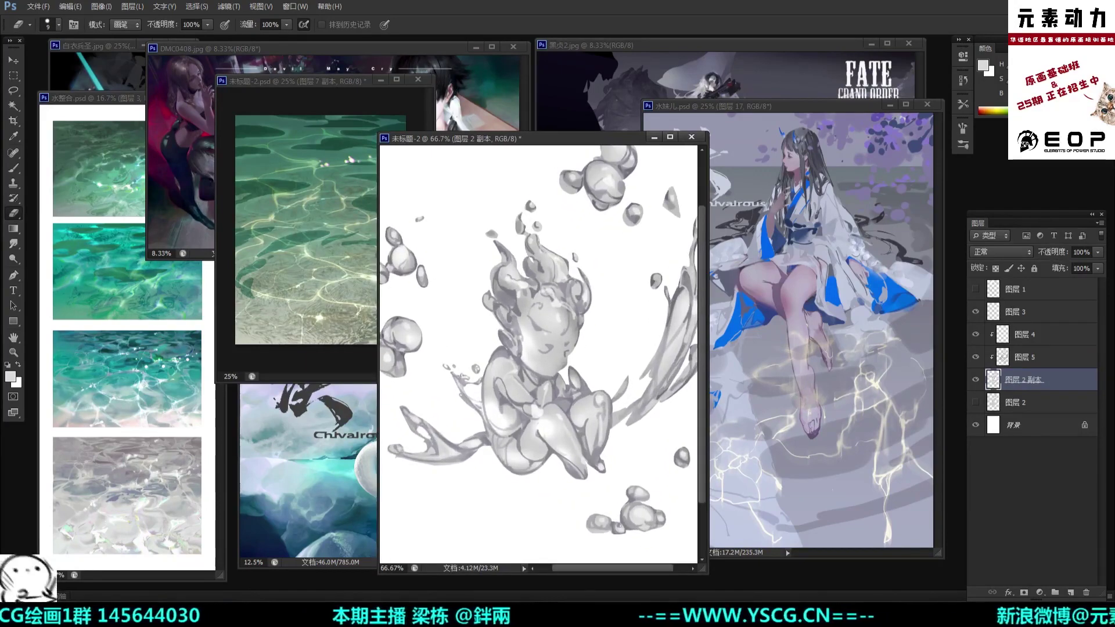
pyautogui.press('b')
pyautogui.hotkey('ctrl', '-')
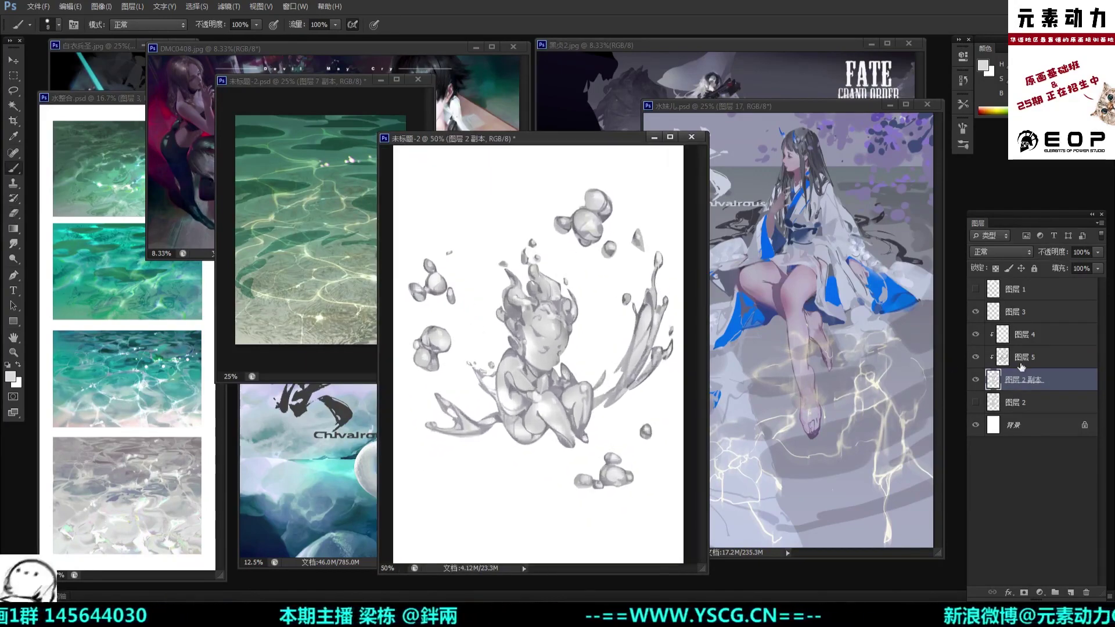
# Step: On layer 图层 5, sample a grey from the face's right edge and paint a darker contour down the cheek to the chin
pyautogui.click(1021, 360)
pyautogui.hotkey('ctrl', '-')
pyautogui.hotkey('ctrl', '-')
pyautogui.hotkey('ctrl', '+')
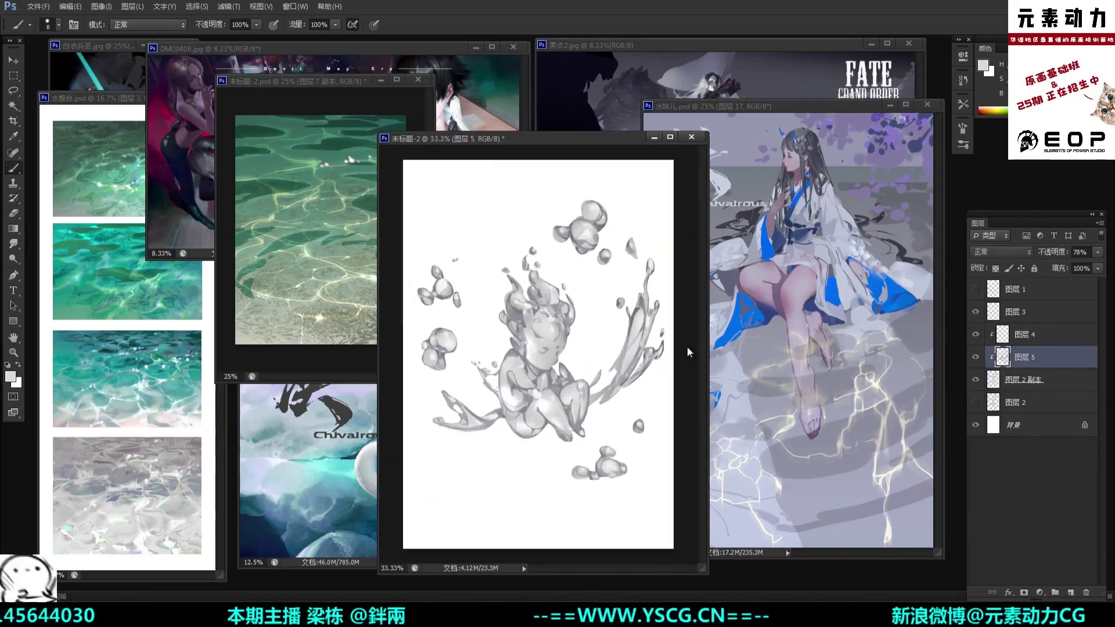
pyautogui.hotkey('ctrl', '+')
pyautogui.hotkey('ctrl', '+')
pyautogui.hotkey('ctrl', '+')
pyautogui.hotkey('ctrl', '+')
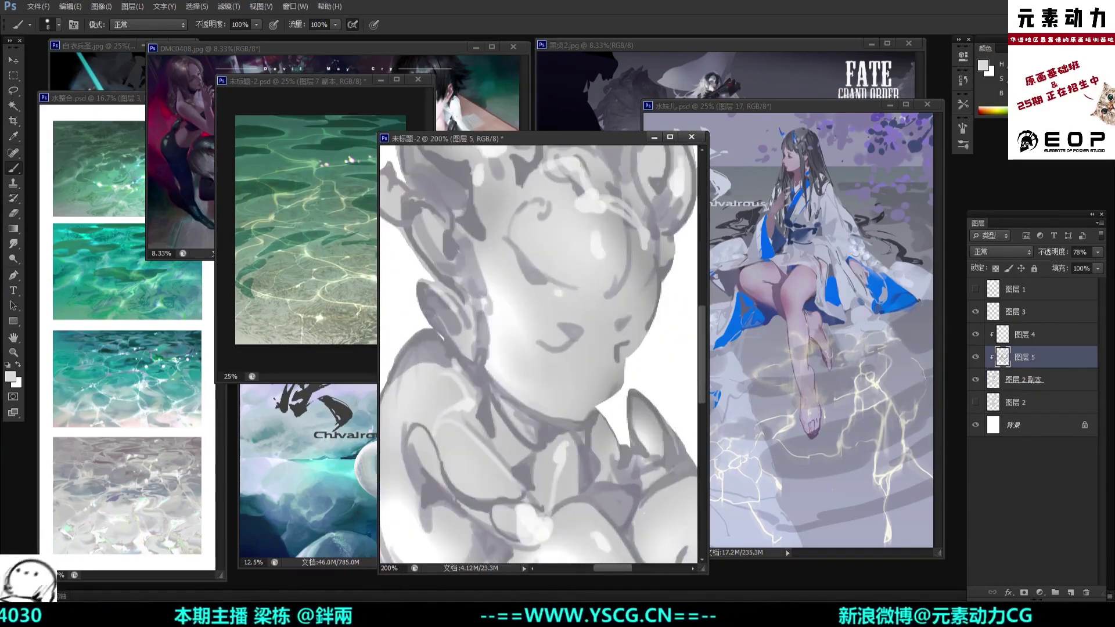
pyautogui.keyDown('alt'); pyautogui.click(662, 272); pyautogui.keyUp('alt')
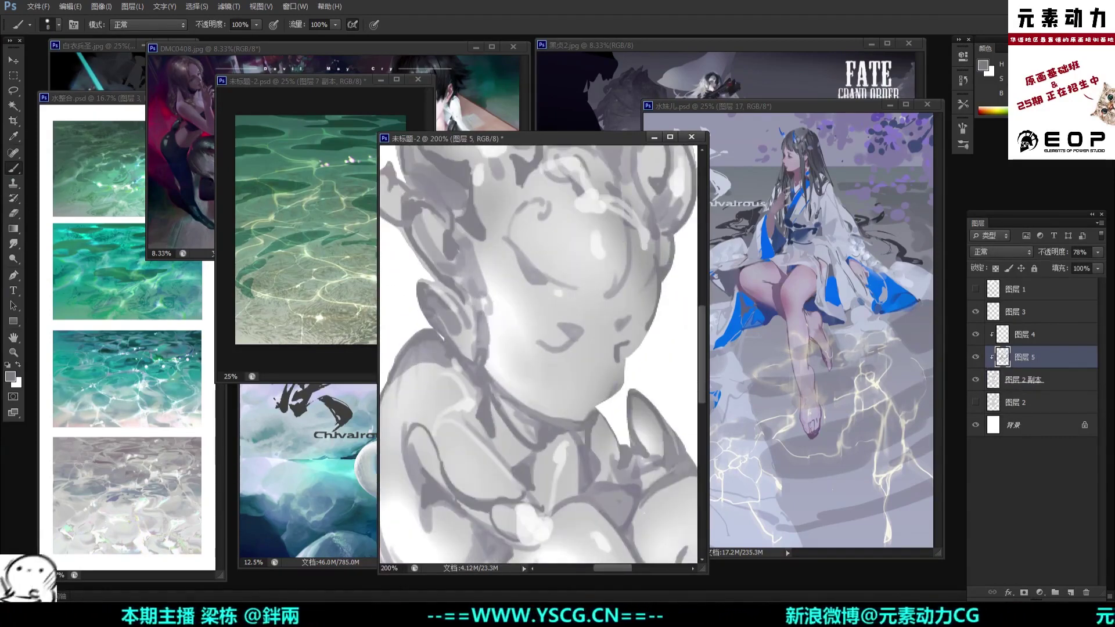
pyautogui.moveTo(652, 311)
pyautogui.mouseDown()
pyautogui.moveTo(625, 353)
pyautogui.moveTo(625, 380)
pyautogui.mouseUp()
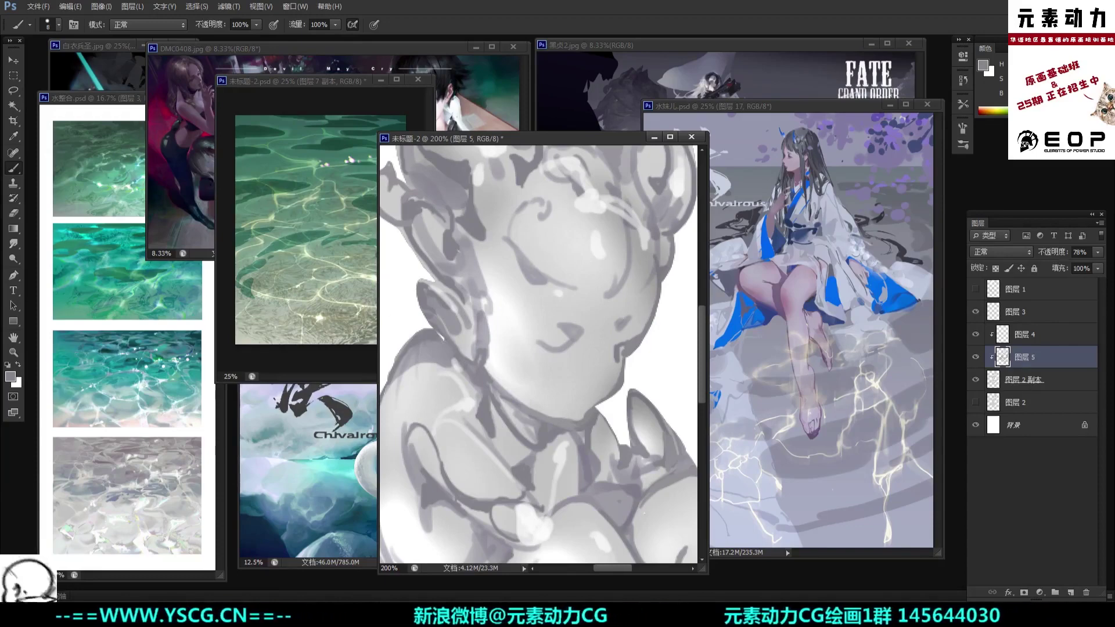
pyautogui.hotkey('ctrl', '-')
pyautogui.hotkey('ctrl', '-')
pyautogui.hotkey('ctrl', '-')
pyautogui.hotkey('ctrl', '+')
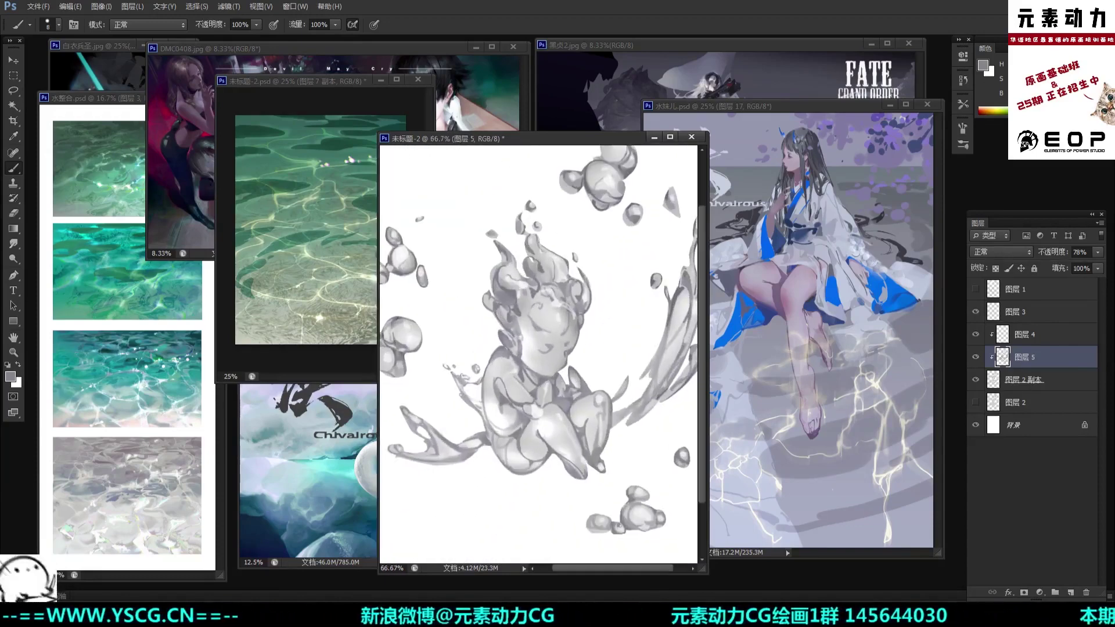
pyautogui.hotkey('ctrl', '-')
pyautogui.hotkey('ctrl', '-')
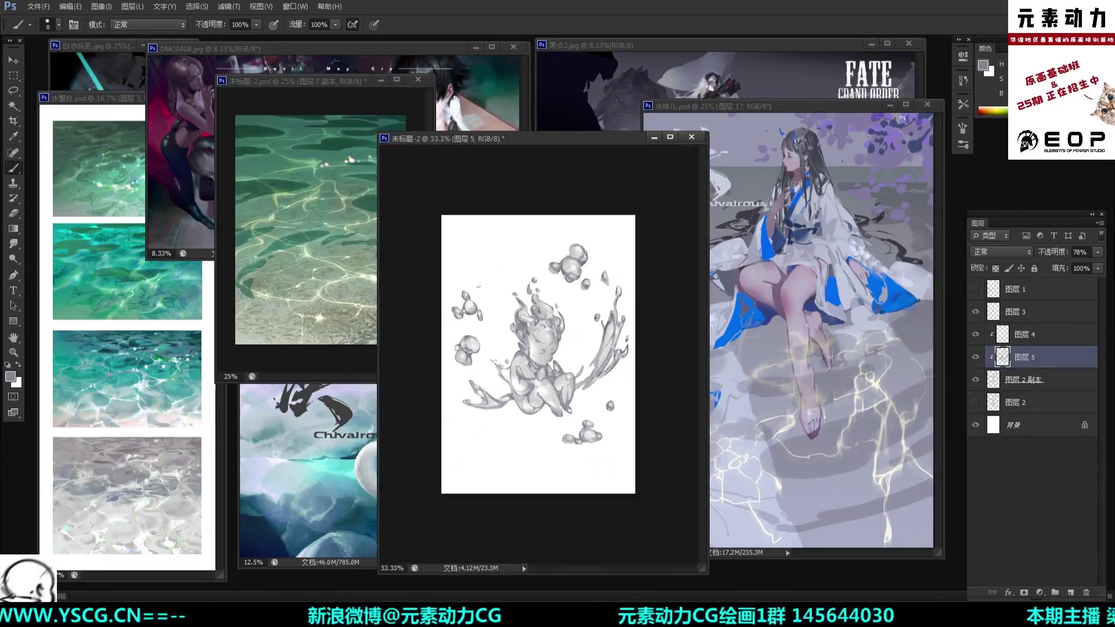
# Step: Set the foreground colour to dark #302c3a and brush dark accents onto the left splash, its small droplets and the left droplet cluster
pyautogui.hotkey('ctrl', '+')
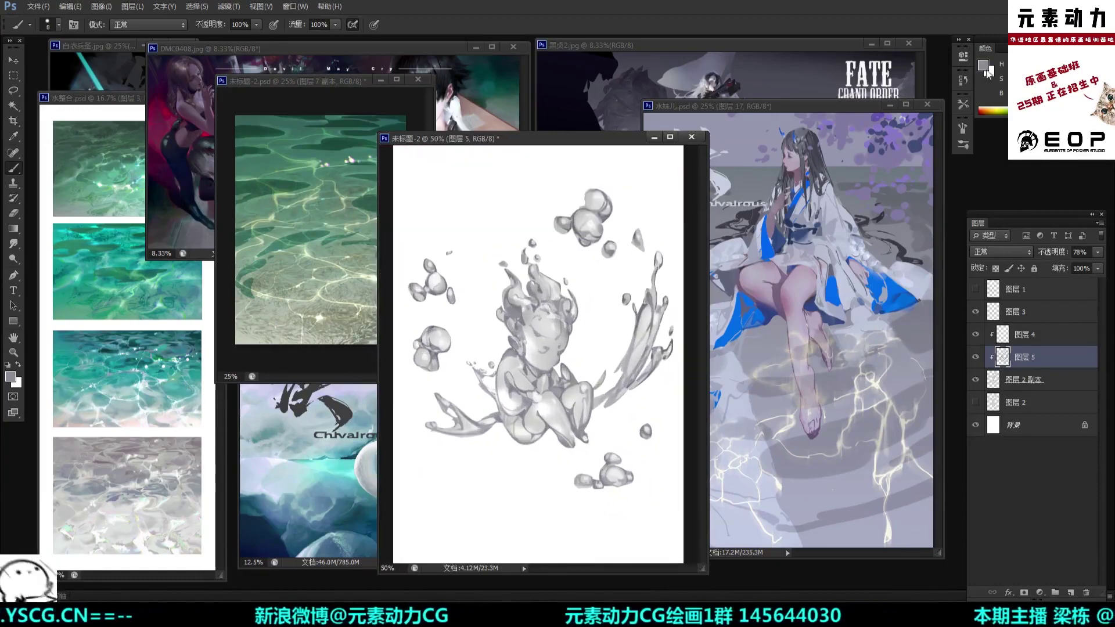
pyautogui.press('i')
pyautogui.click(983, 65)
pyautogui.click(589, 310)
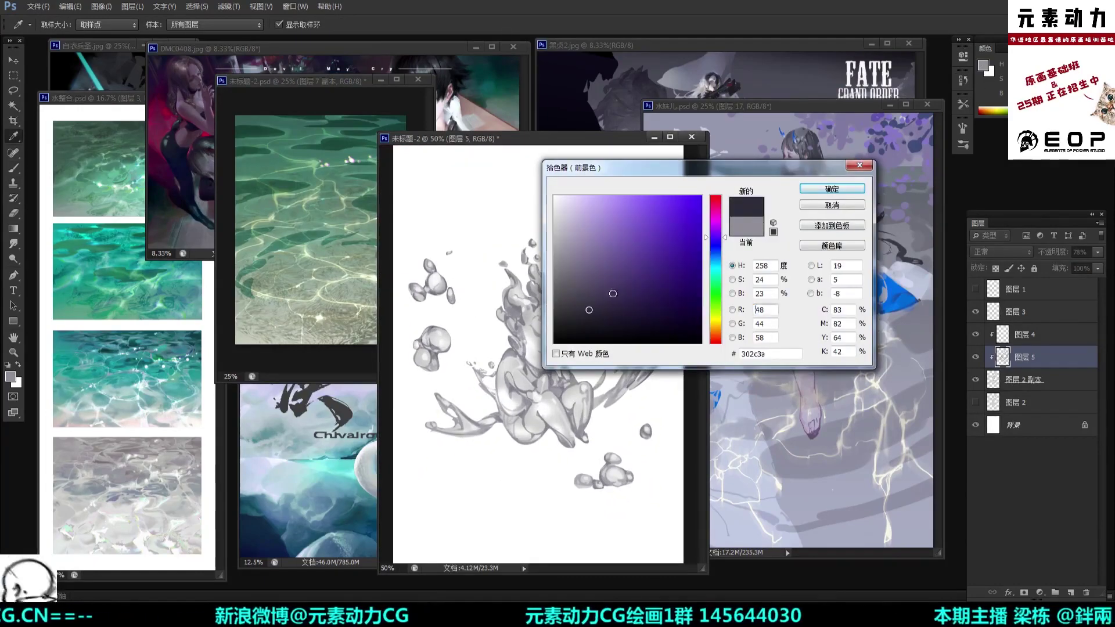
pyautogui.click(831, 188)
pyautogui.press('b')
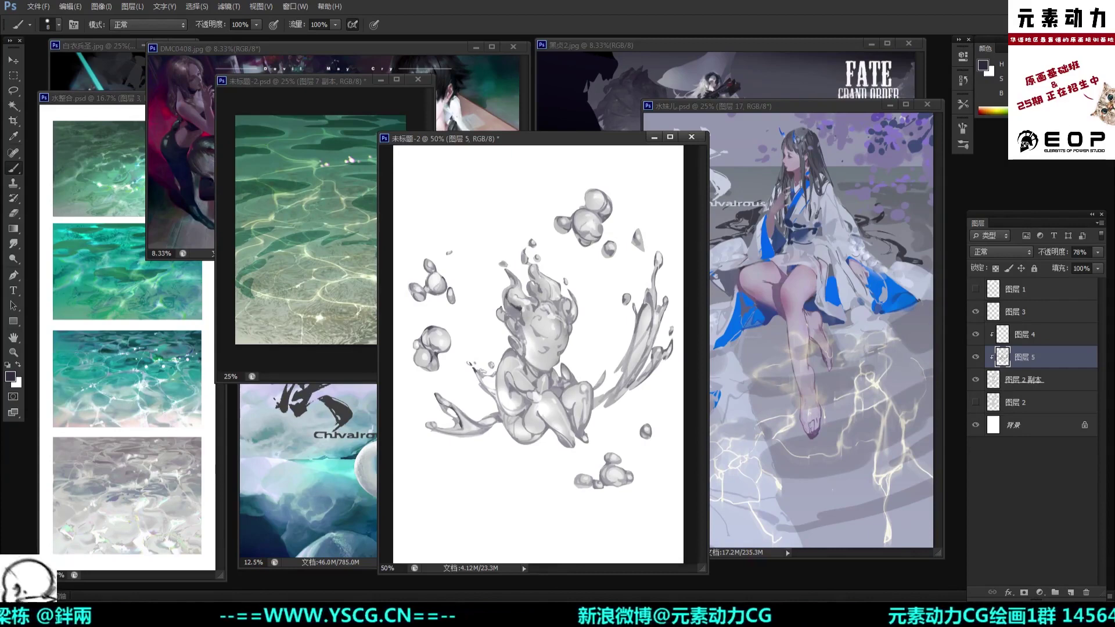
pyautogui.hotkey('ctrl', '+')
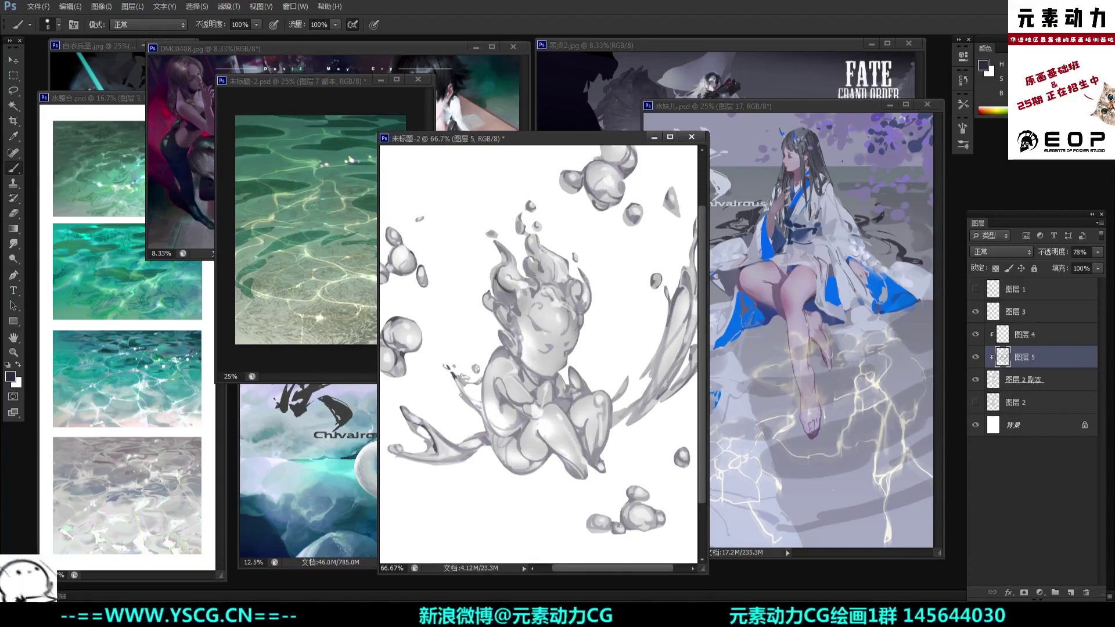
pyautogui.hotkey('ctrl', 'z')
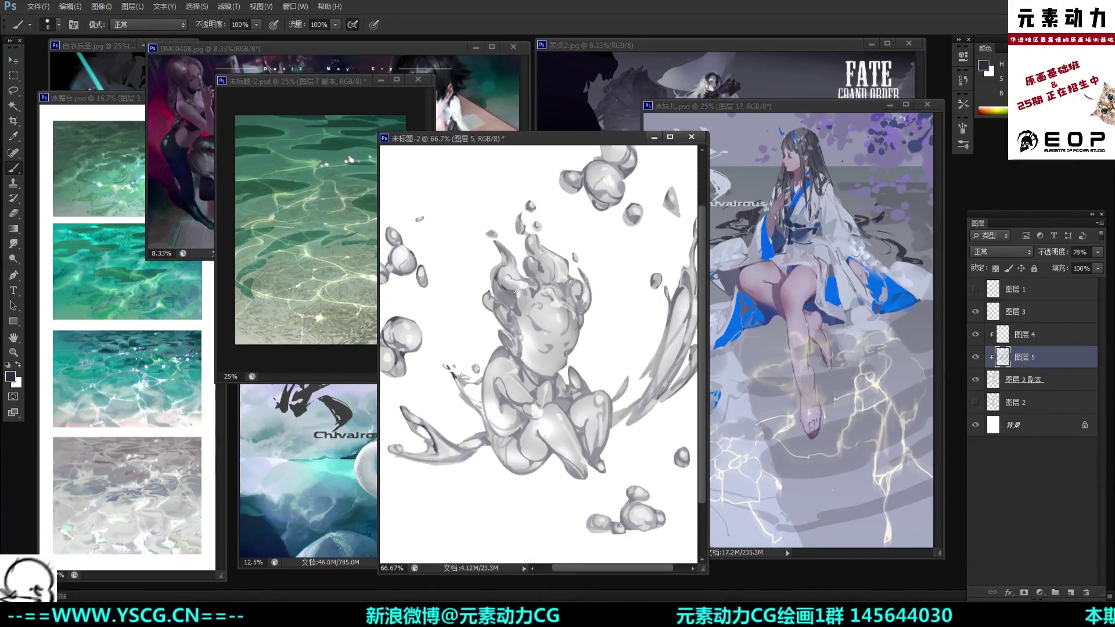
# Step: Paint thin dark accents into the left side of the hair, the arm and leg creases, and the splash beside the knee
pyautogui.moveTo(505, 289); pyautogui.dragTo(514, 291)
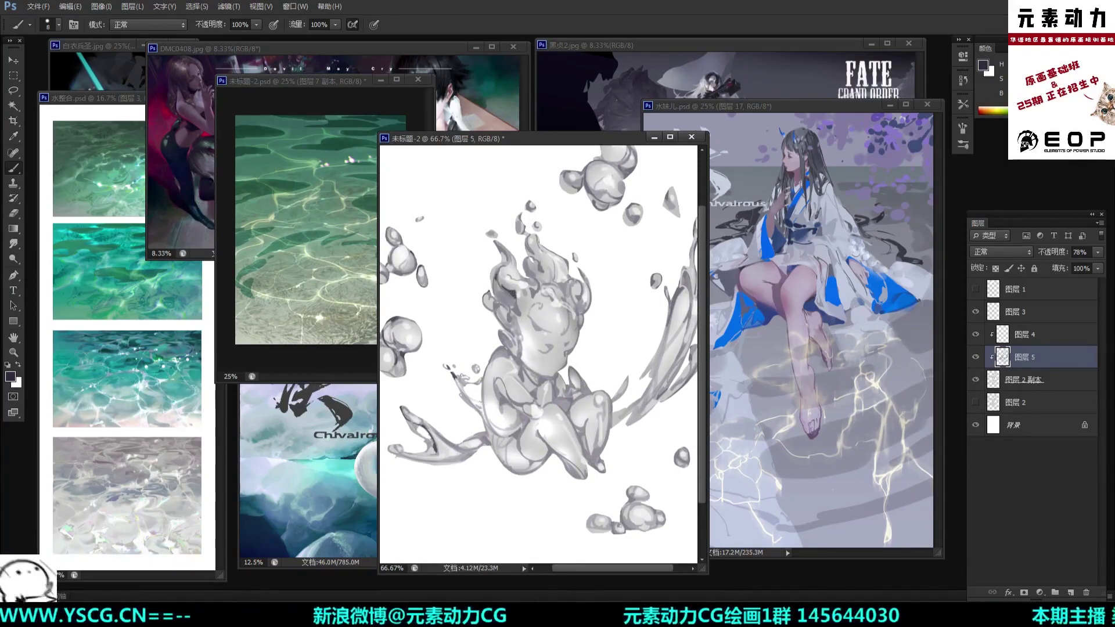
pyautogui.moveTo(549, 276); pyautogui.dragTo(559, 263)
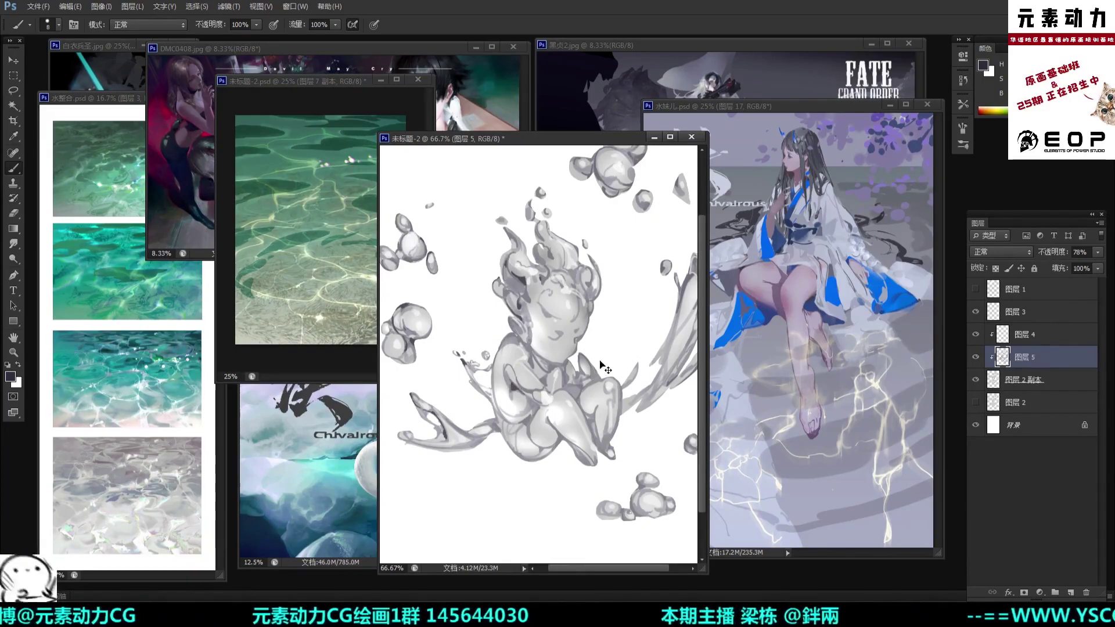
pyautogui.hotkey('ctrl', '-')
pyautogui.hotkey('ctrl', '+')
pyautogui.moveTo(589, 380); pyautogui.dragTo(606, 347)
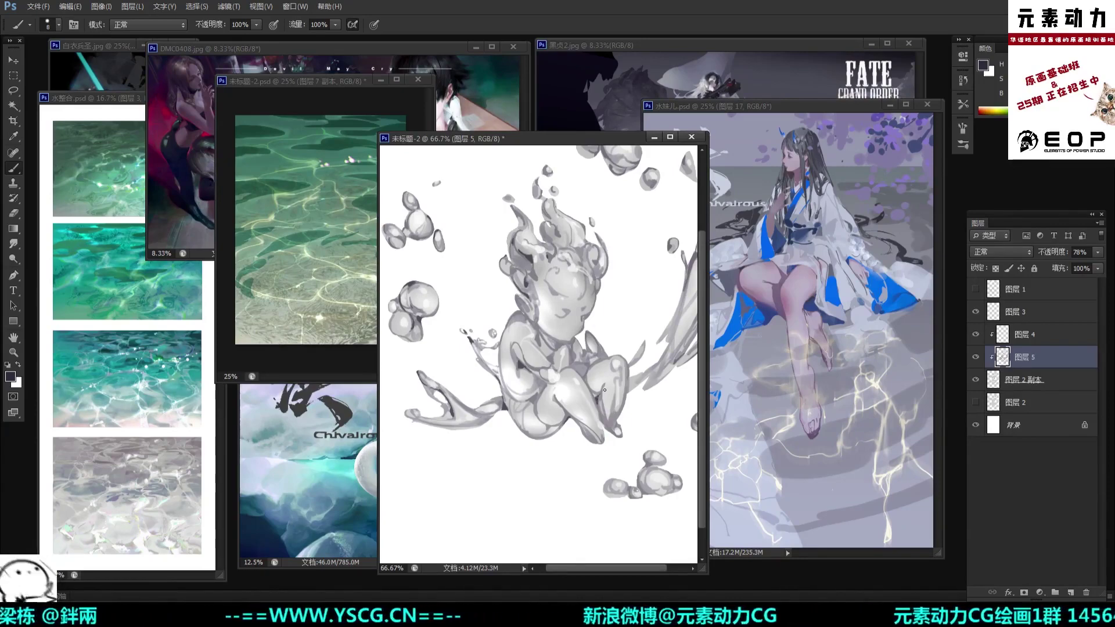
pyautogui.hotkey('ctrl', '-')
pyautogui.hotkey('ctrl', '+')
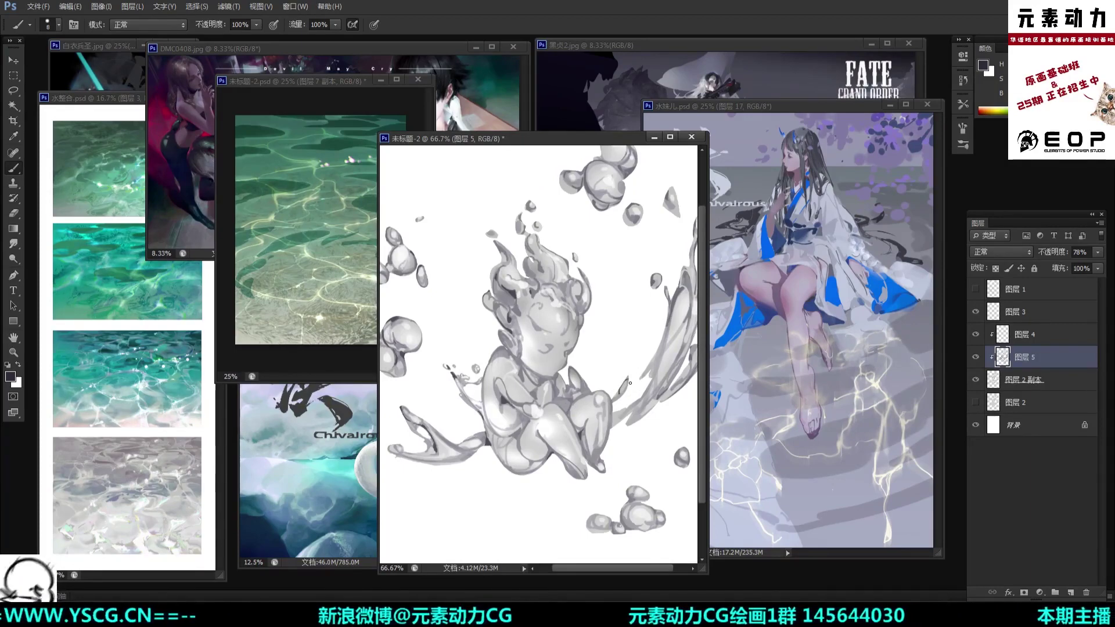
# Step: Brush small dark accents onto the splash tip beside the knee and the toes of the crossed feet on layer 图层 5
pyautogui.moveTo(628, 380); pyautogui.dragTo(624, 385)
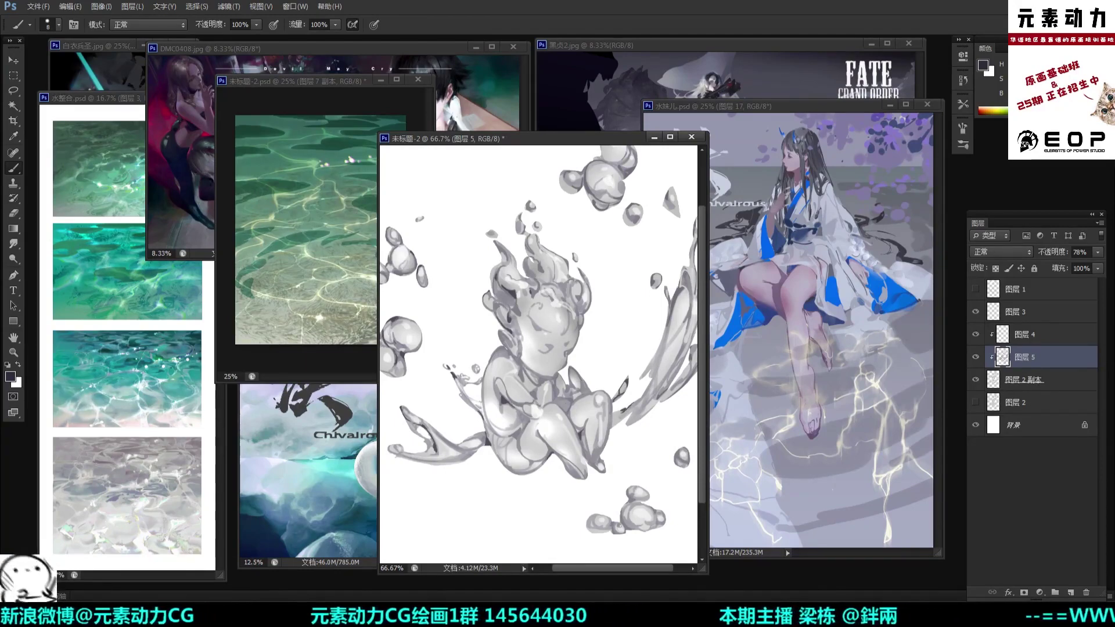
pyautogui.moveTo(622, 276); pyautogui.dragTo(600, 259)
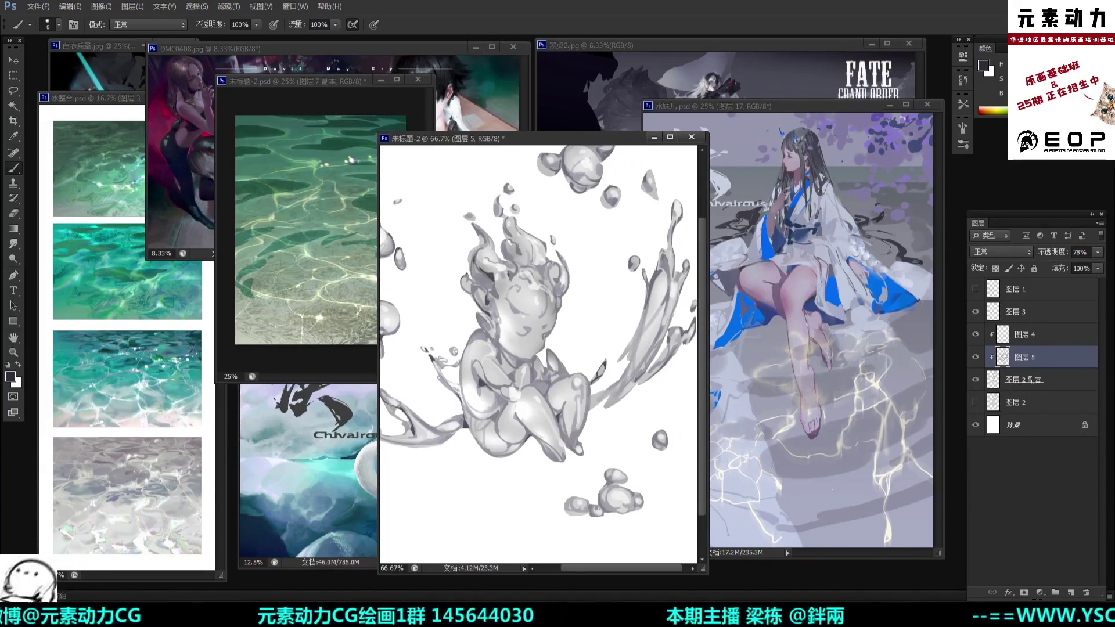
pyautogui.hotkey('ctrl', '-')
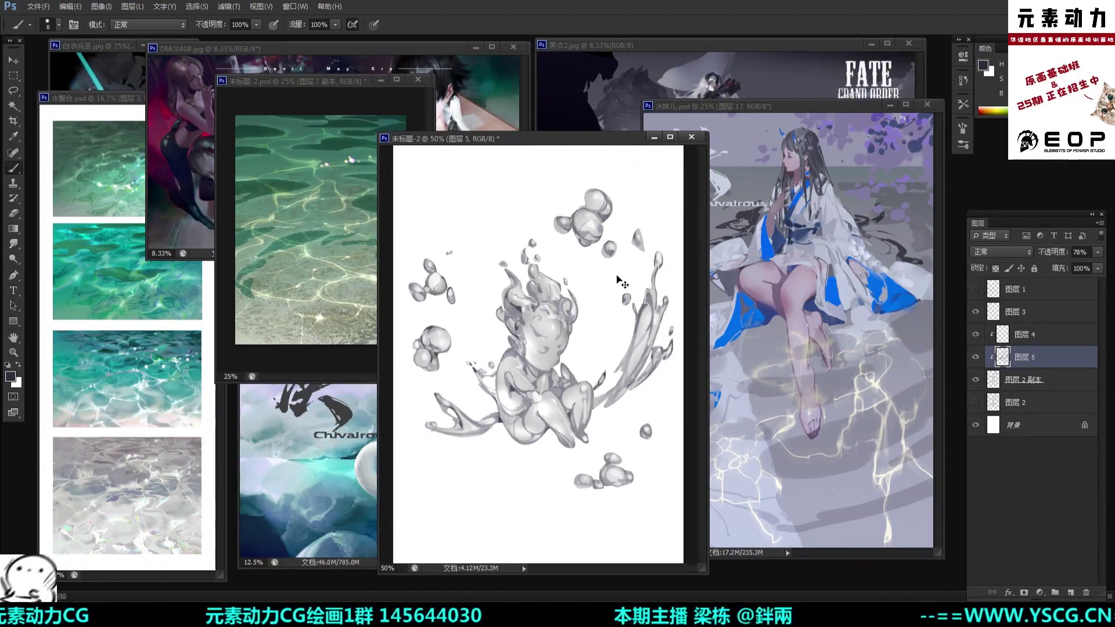
pyautogui.hotkey('ctrl', '+')
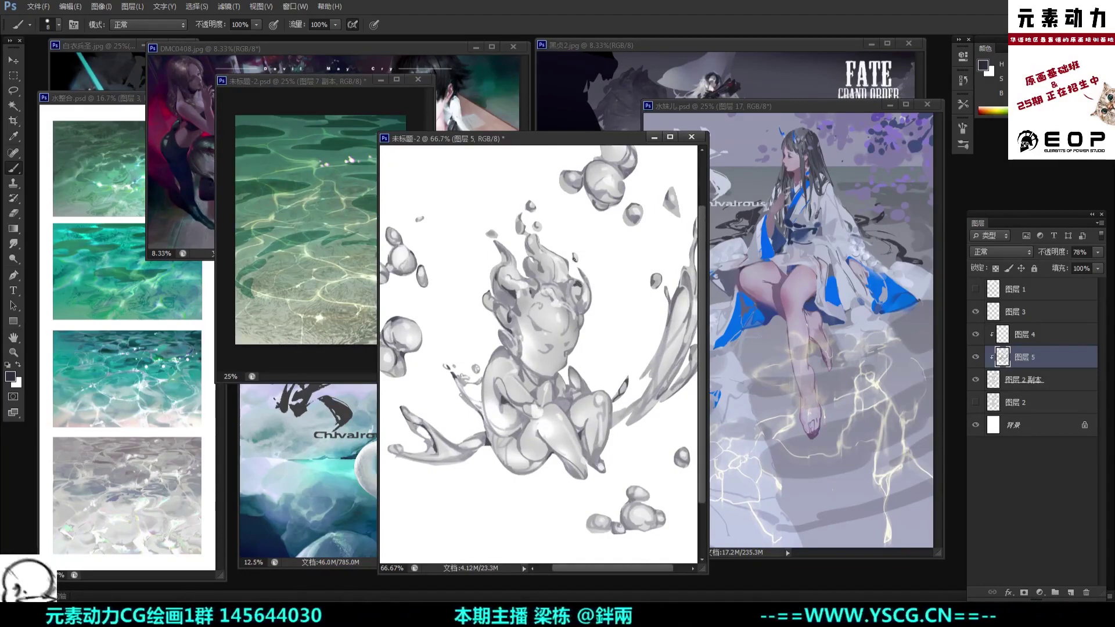
pyautogui.moveTo(634, 370); pyautogui.dragTo(617, 330)
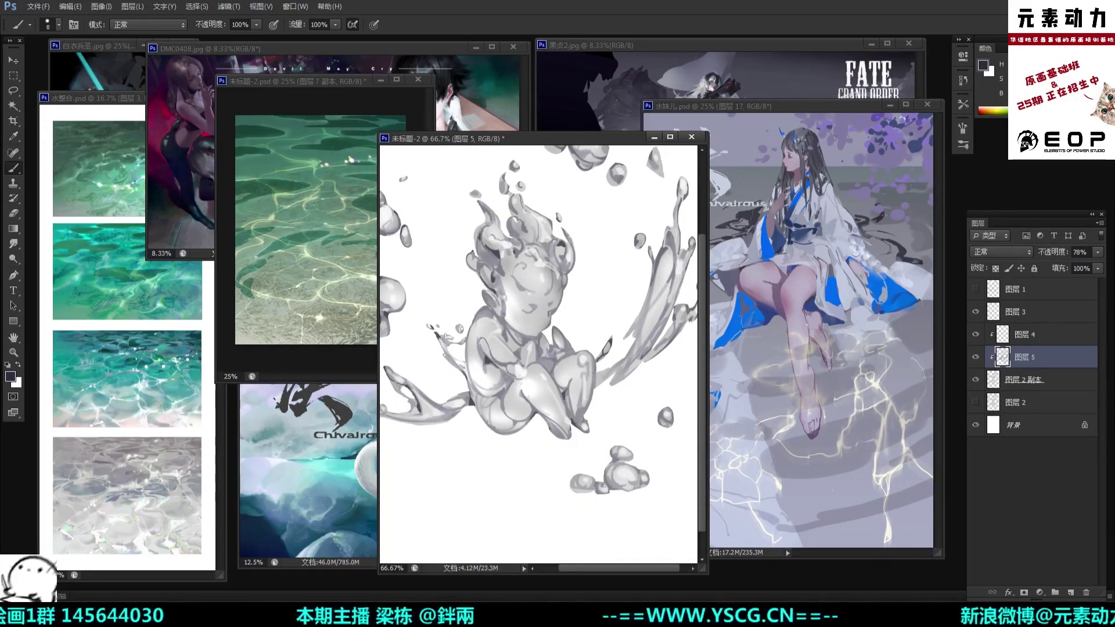
pyautogui.moveTo(549, 423); pyautogui.dragTo(559, 436)
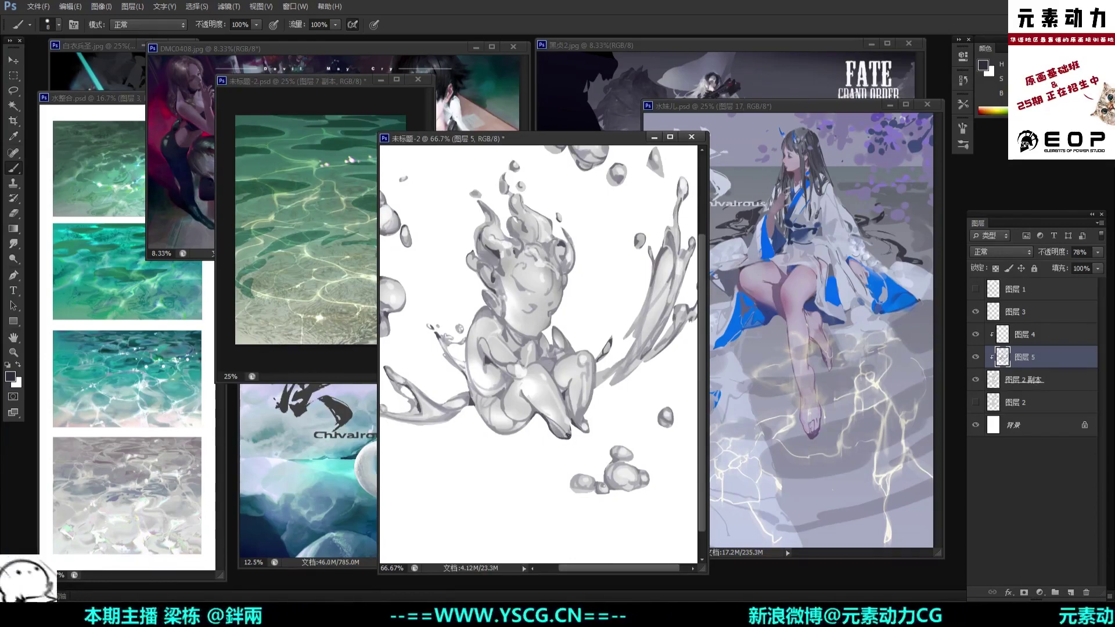
# Step: Paint dark accents into the hair's right side, the lower-right droplet cluster, and the right splash with its nearby droplets
pyautogui.moveTo(610, 405); pyautogui.dragTo(590, 377)
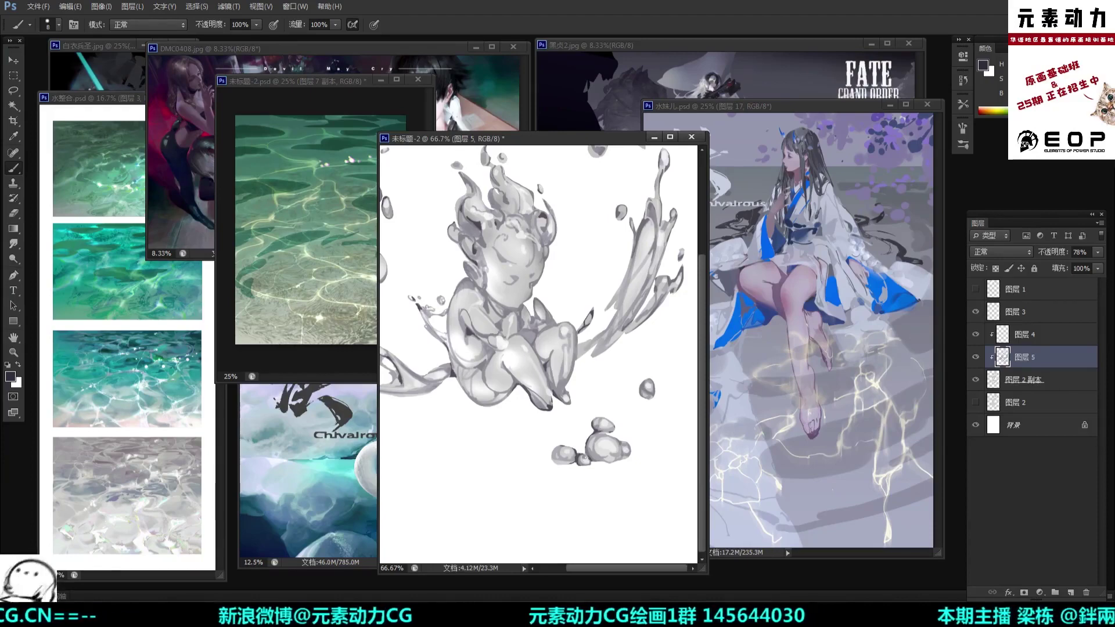
pyautogui.hotkey('ctrl', '-')
pyautogui.hotkey('ctrl', '-')
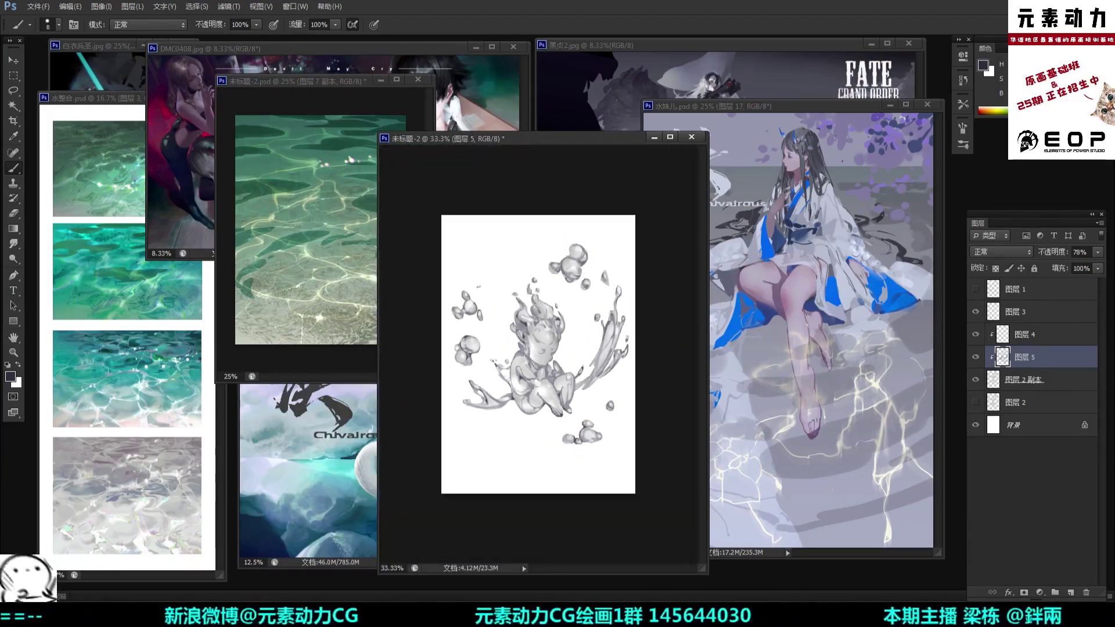
pyautogui.hotkey('ctrl', '+')
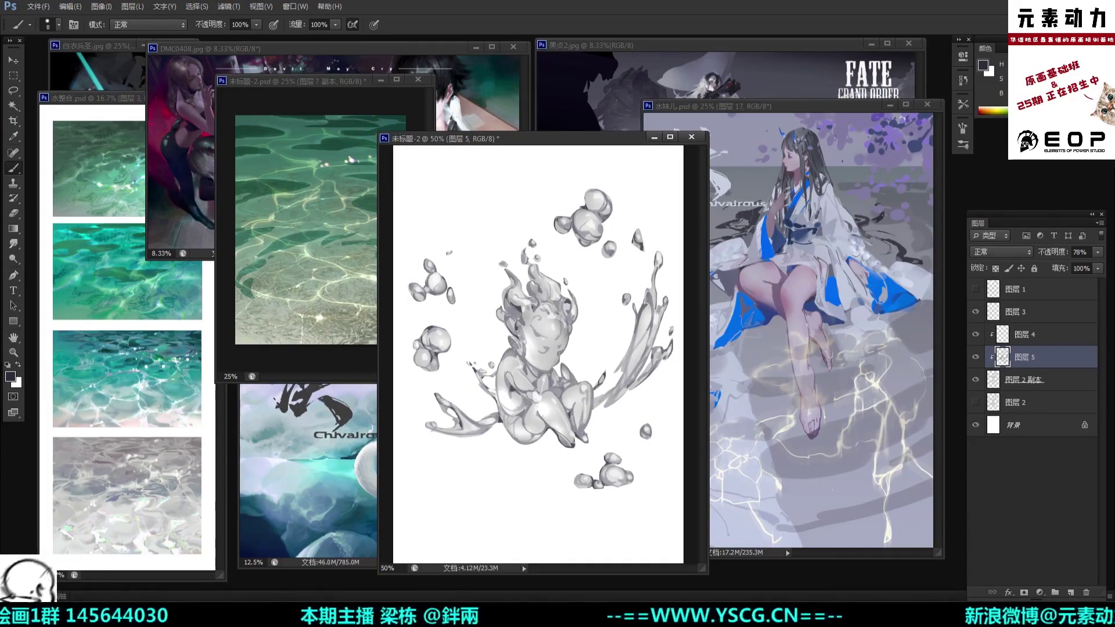
pyautogui.hotkey('ctrl', '-')
pyautogui.hotkey('ctrl', '+')
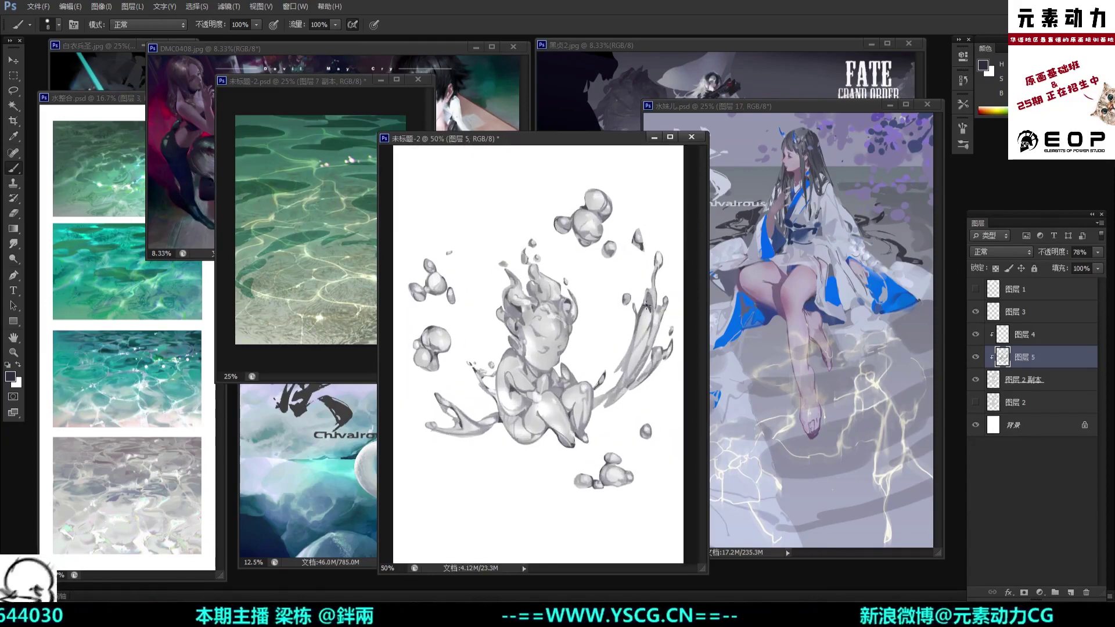
pyautogui.moveTo(647, 305); pyautogui.dragTo(651, 317)
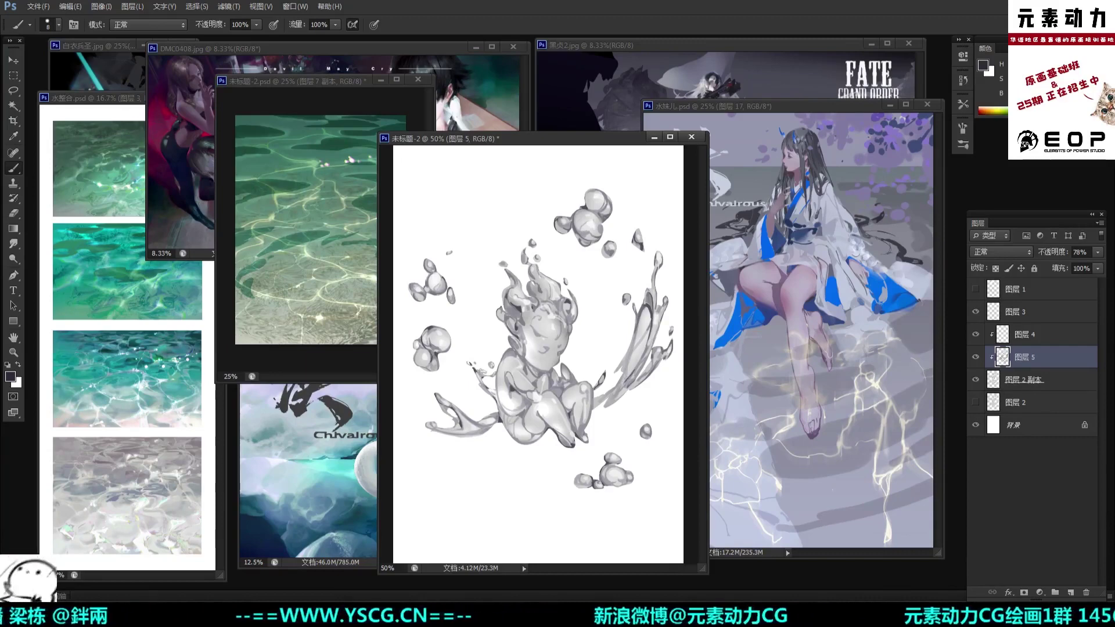
# Step: Examine the overall balance of the dark accents on the figure and splashes at different zoom levels
pyautogui.hotkey('ctrl', '-')
pyautogui.hotkey('ctrl', '-')
pyautogui.hotkey('ctrl', '+')
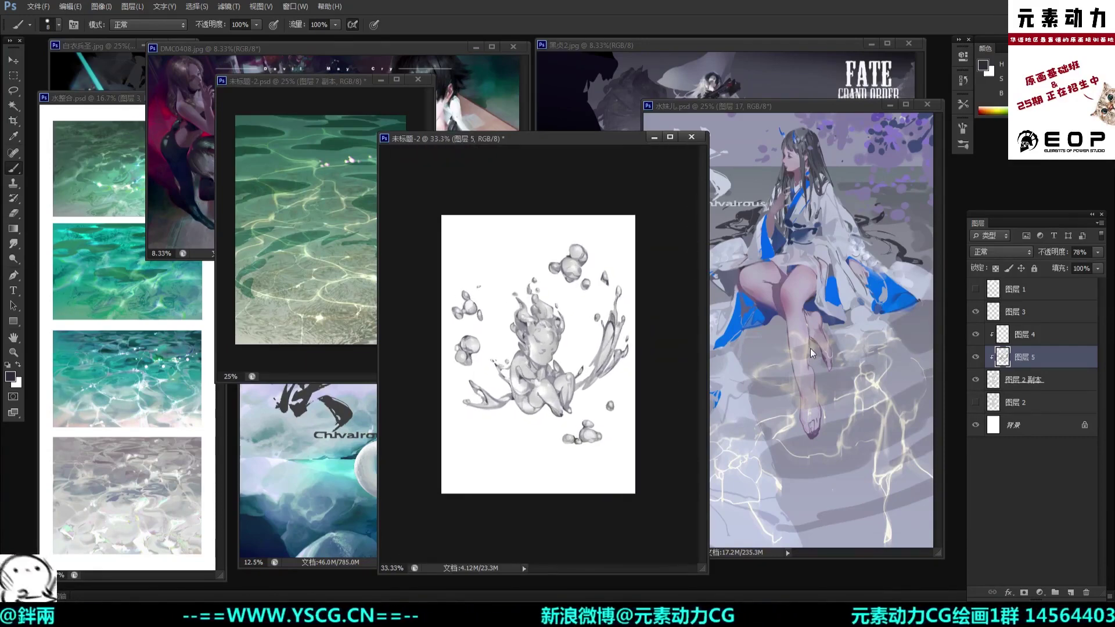
pyautogui.hotkey('ctrl', '+')
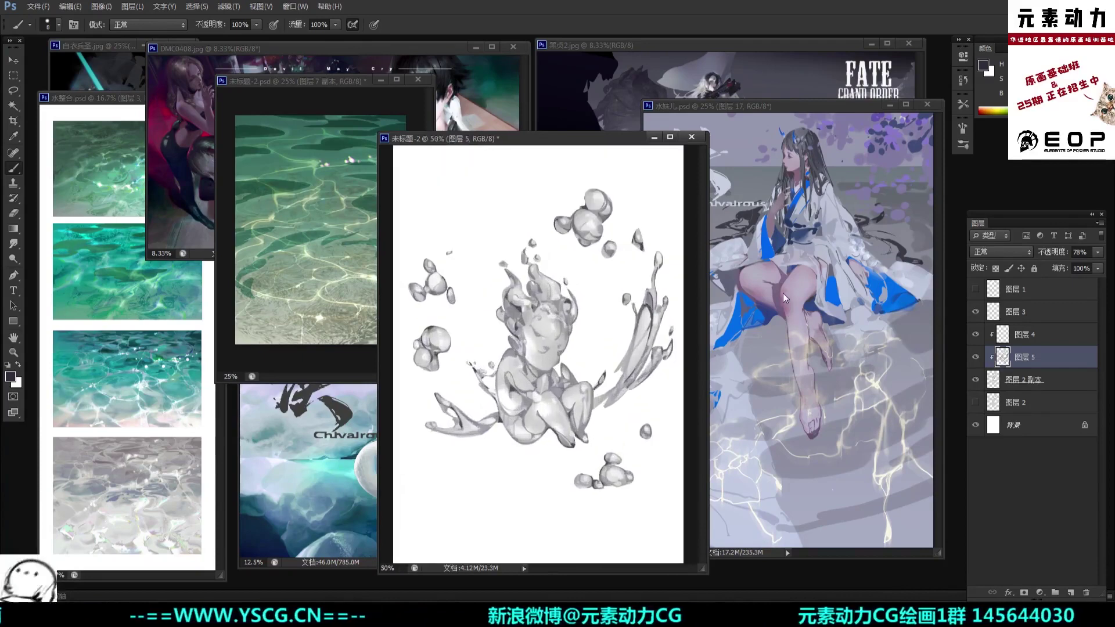
pyautogui.hotkey('ctrl', '-')
pyautogui.hotkey('ctrl', '+')
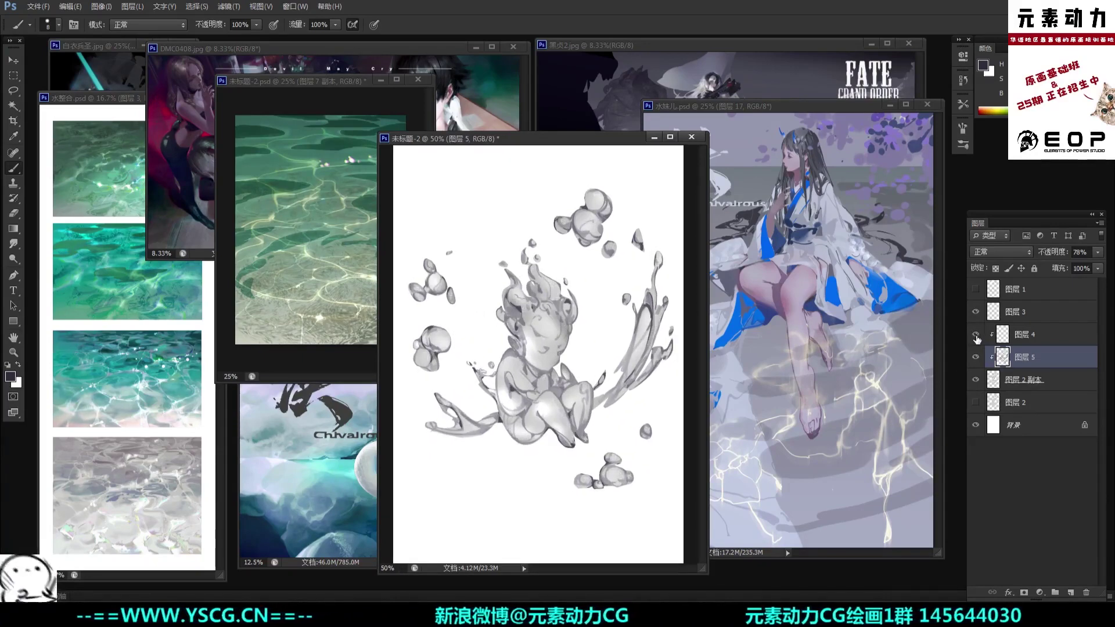
pyautogui.hotkey('ctrl', '-')
pyautogui.hotkey('ctrl', '+')
# Step: Select layer 图层 4, sample white from the canvas, and touch highlights into the hair and the upper droplet cluster
pyautogui.click(986, 342)
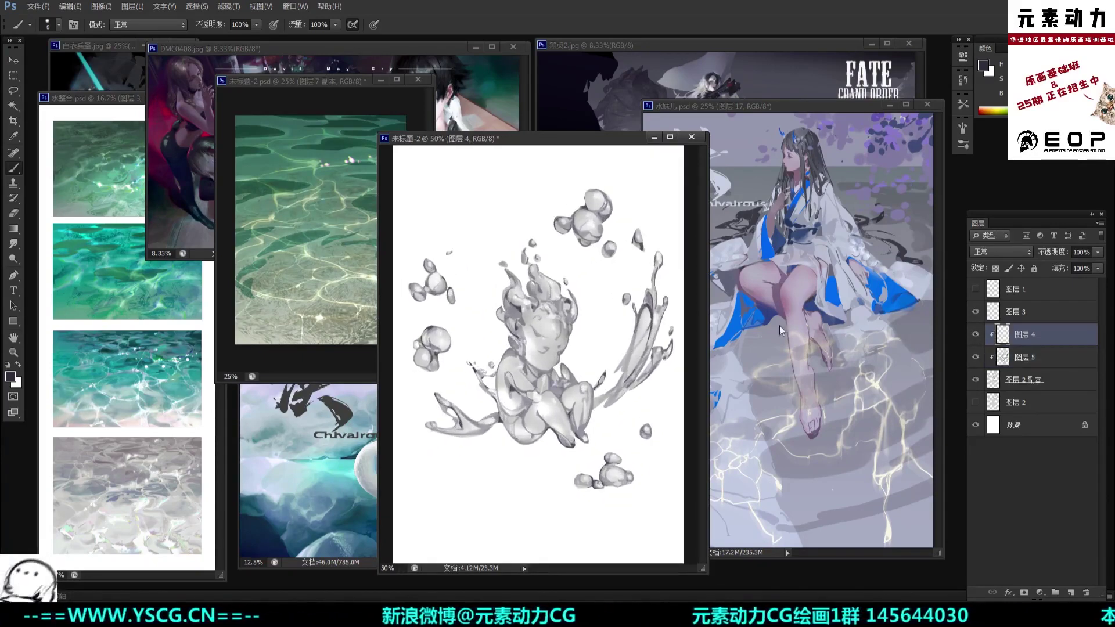
pyautogui.hotkey('ctrl', '-')
pyautogui.hotkey('ctrl', '+')
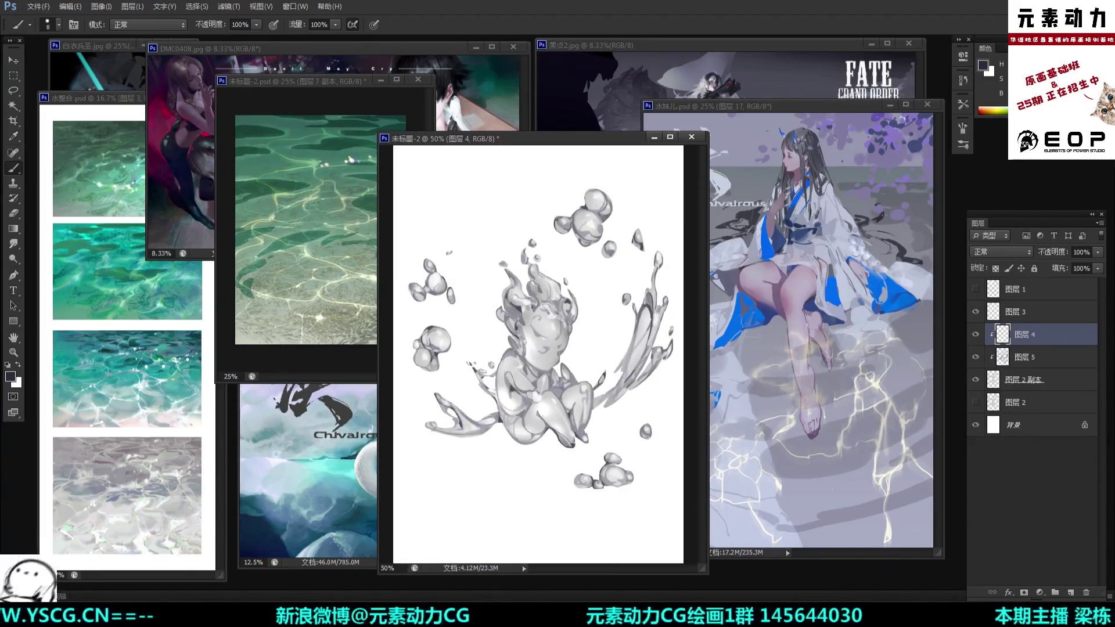
pyautogui.keyDown('alt'); pyautogui.click(589, 306); pyautogui.keyUp('alt')
pyautogui.hotkey('ctrl', '+')
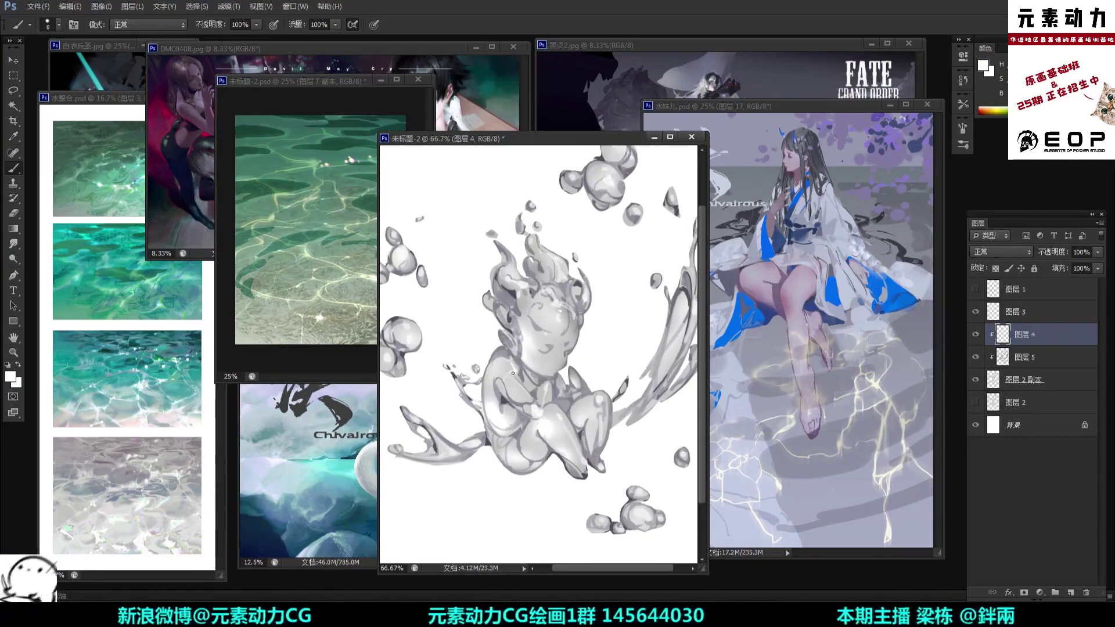
pyautogui.moveTo(628, 265)
pyautogui.mouseDown()
pyautogui.moveTo(616, 232)
pyautogui.moveTo(622, 251)
pyautogui.mouseUp()
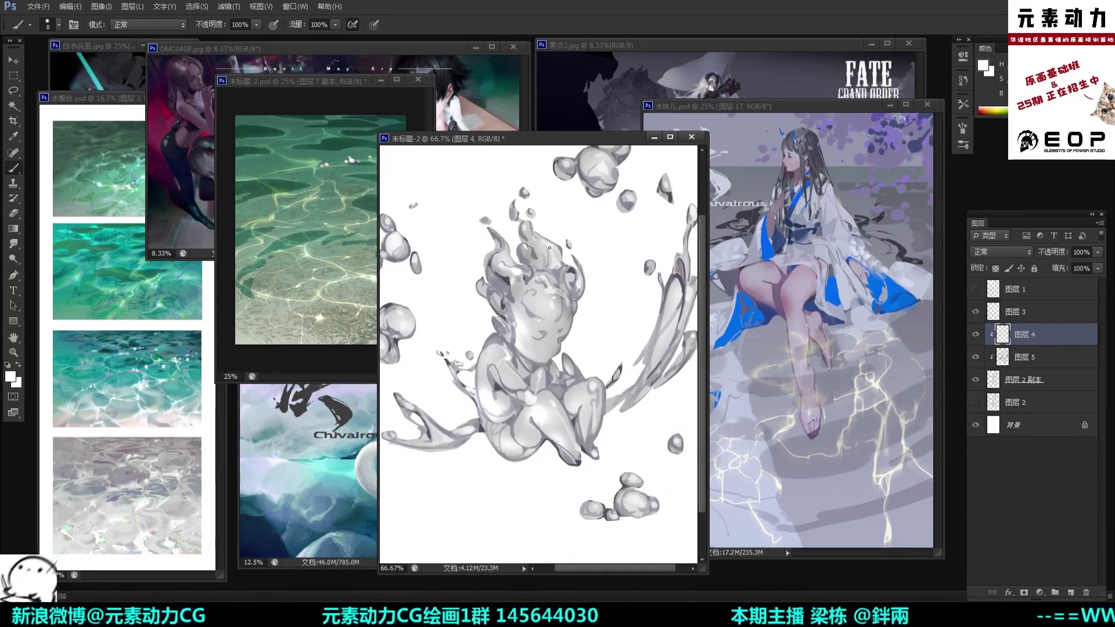
pyautogui.moveTo(617, 245); pyautogui.dragTo(590, 279)
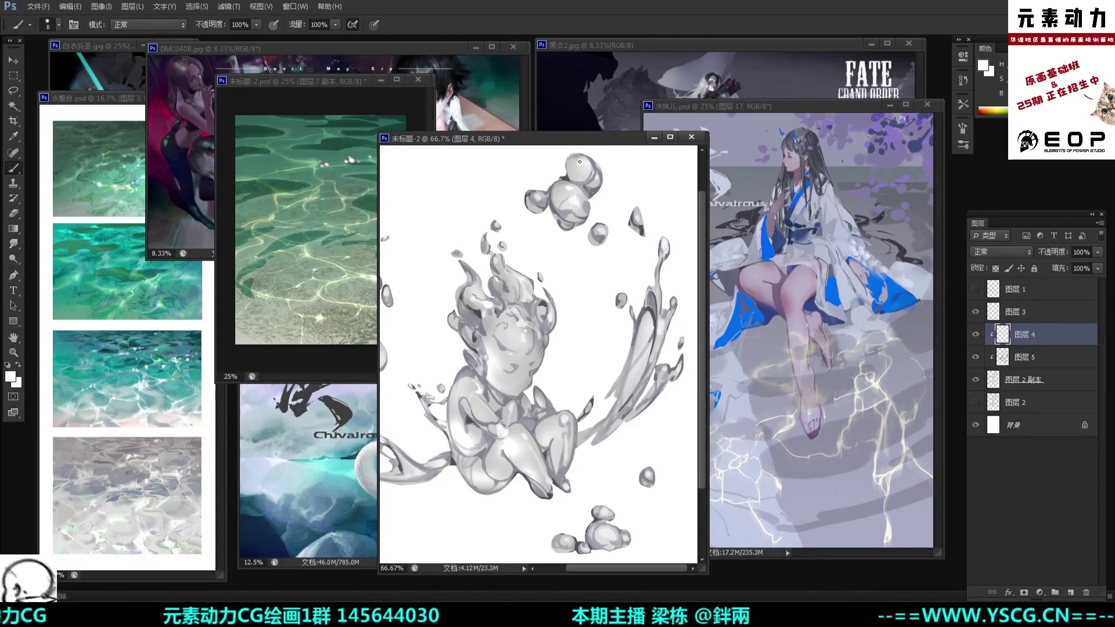
# Step: Adjust the brush between 10 and 15 and paint white highlights on the lower-right droplet cluster
pyautogui.hotkey('ctrl', '-')
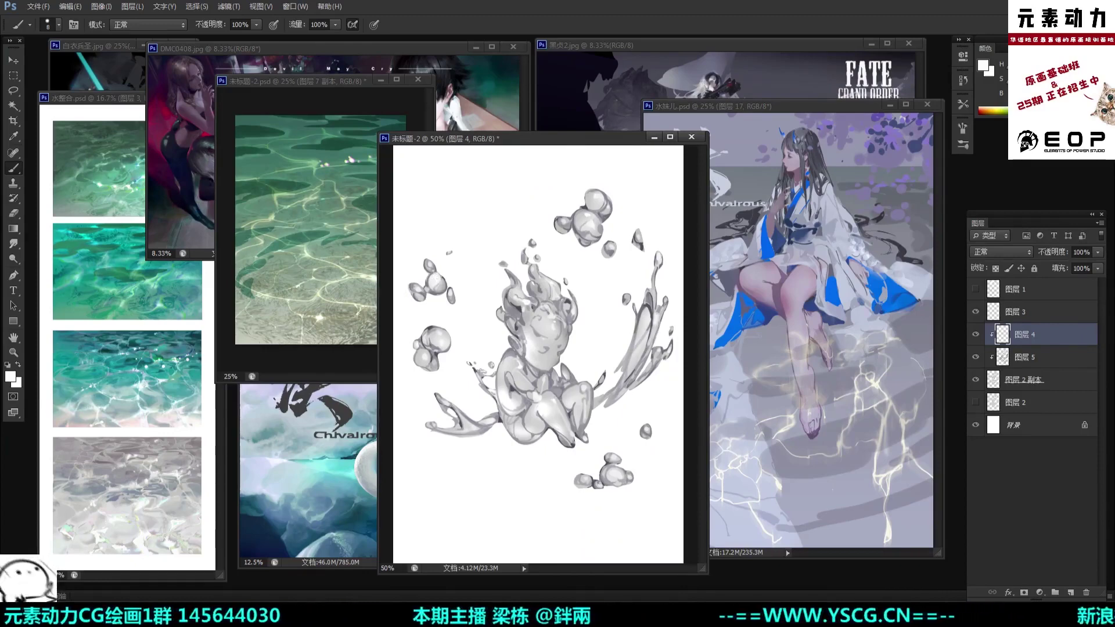
pyautogui.hotkey('ctrl', '-')
pyautogui.hotkey('ctrl', '-')
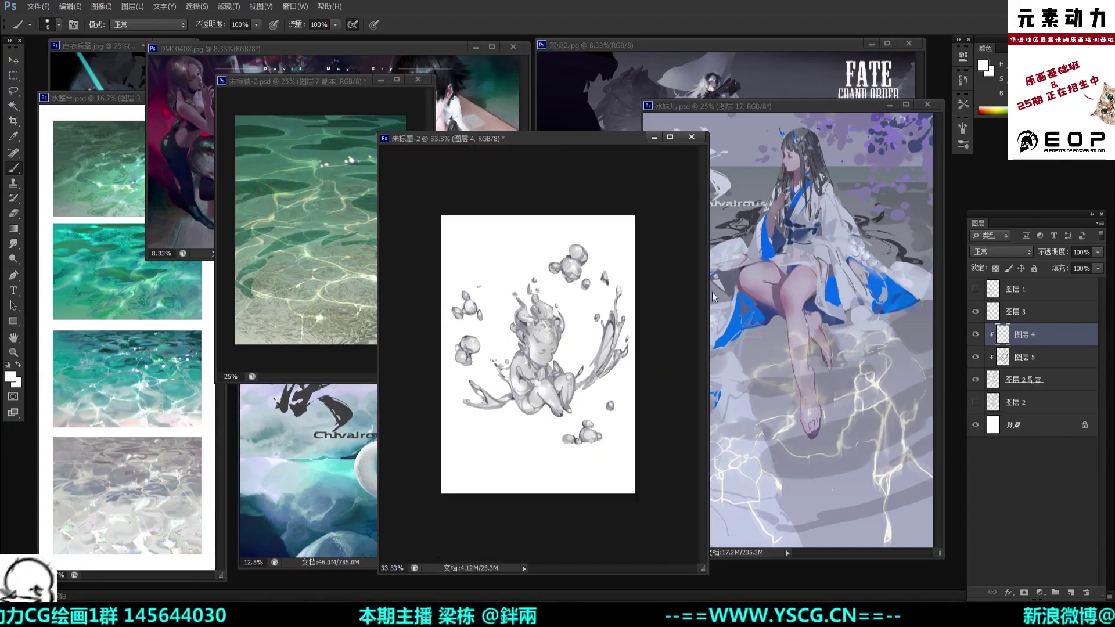
pyautogui.hotkey('ctrl', '+')
pyautogui.hotkey('ctrl', '+')
pyautogui.hotkey('ctrl', '+')
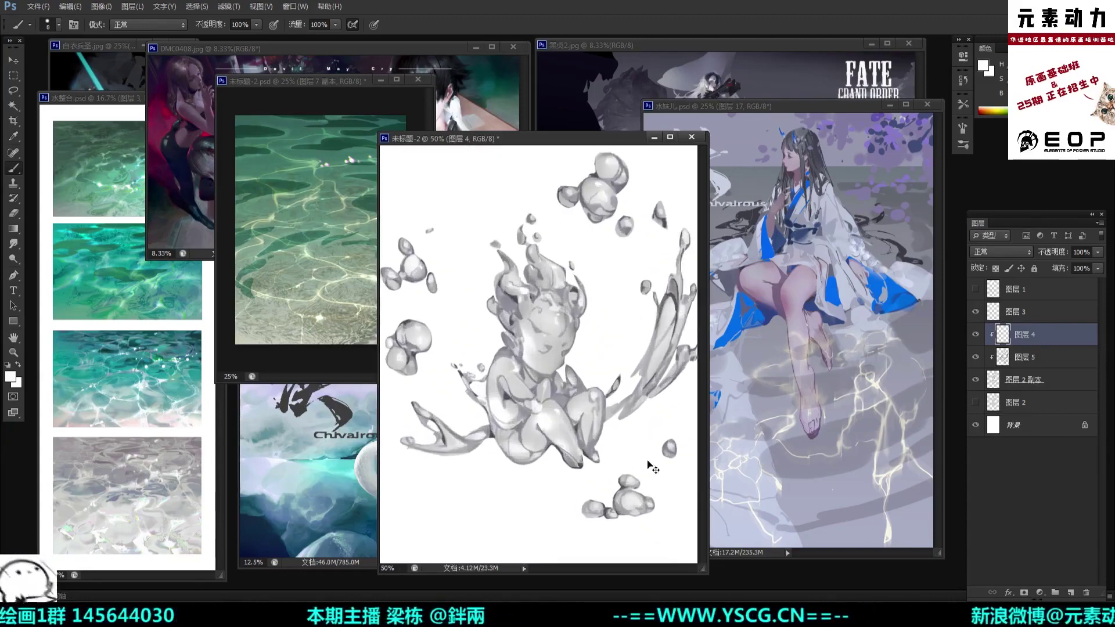
pyautogui.moveTo(647, 464); pyautogui.dragTo(633, 420)
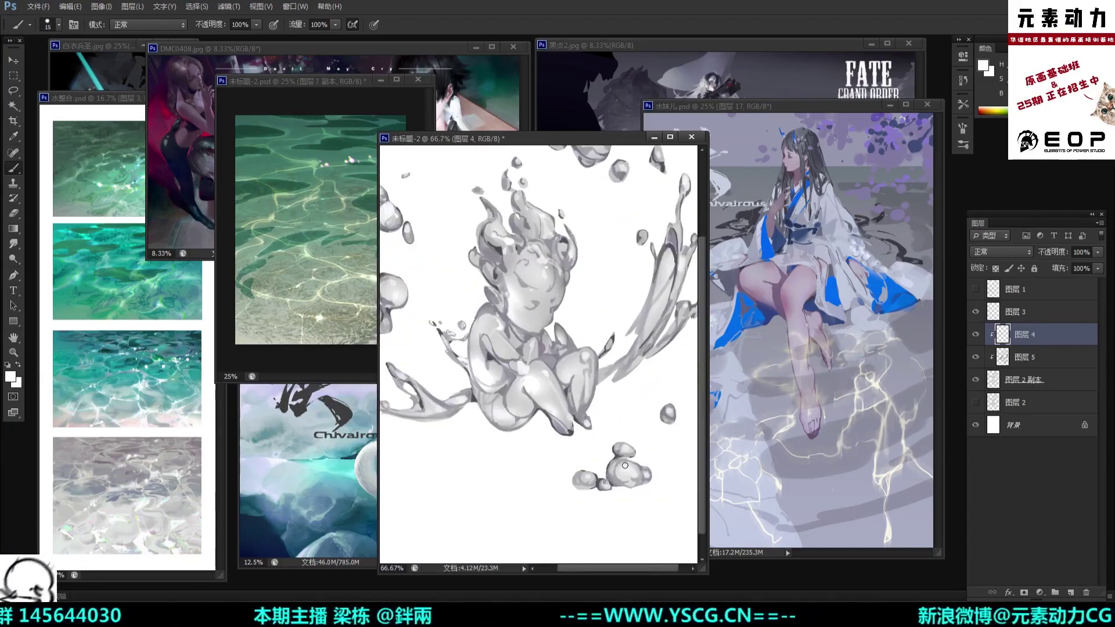
pyautogui.press('[')
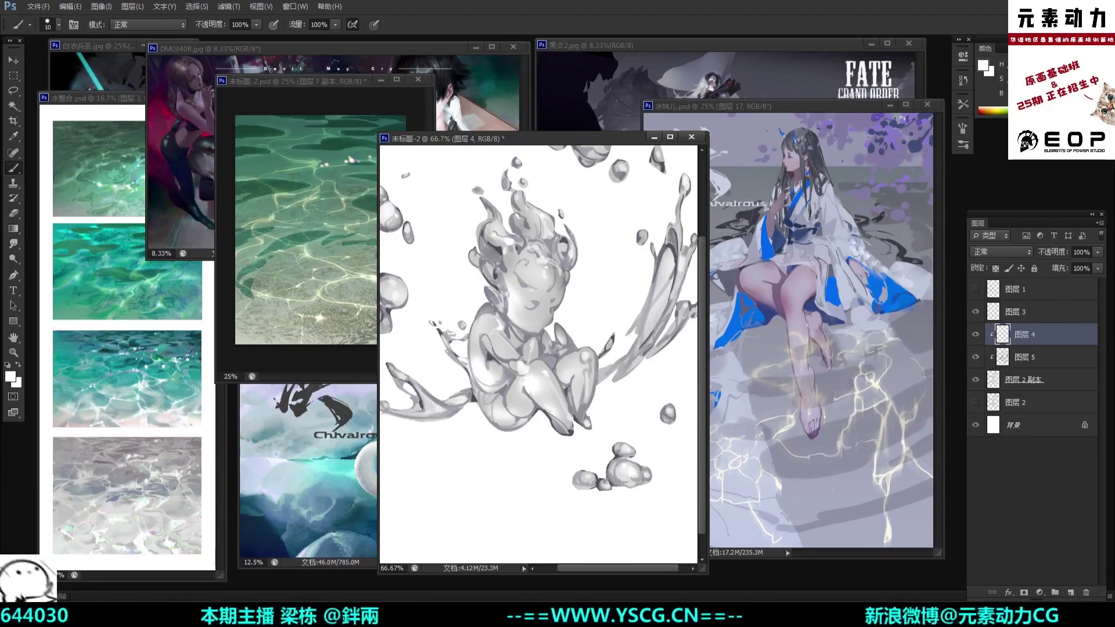
pyautogui.press(']')
pyautogui.press('[')
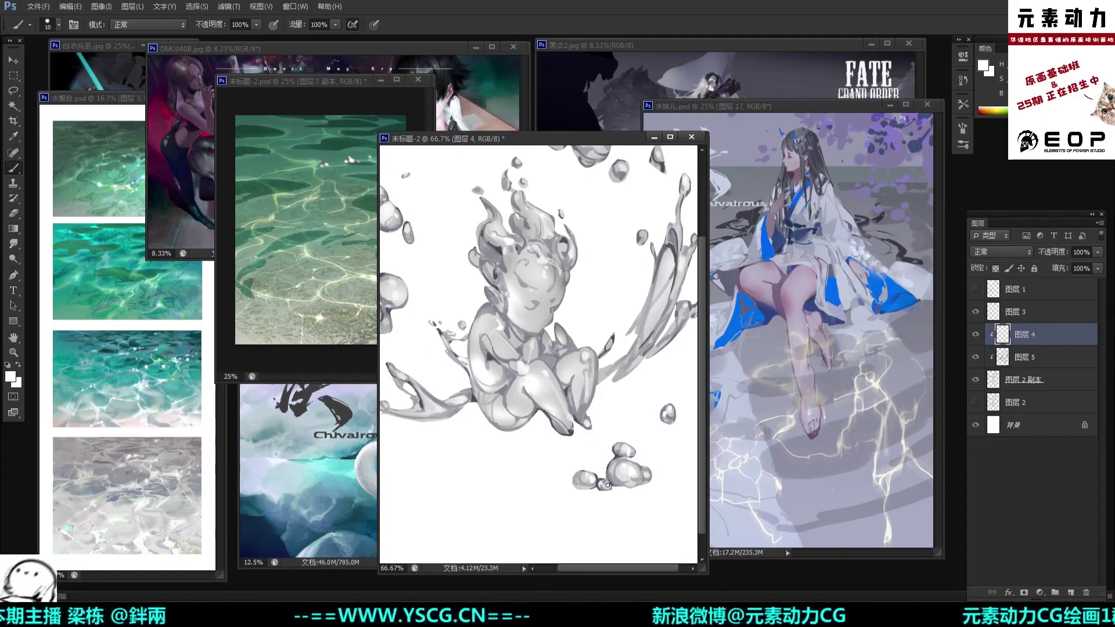
pyautogui.press(']')
pyautogui.hotkey('ctrl', '-')
pyautogui.hotkey('ctrl', '-')
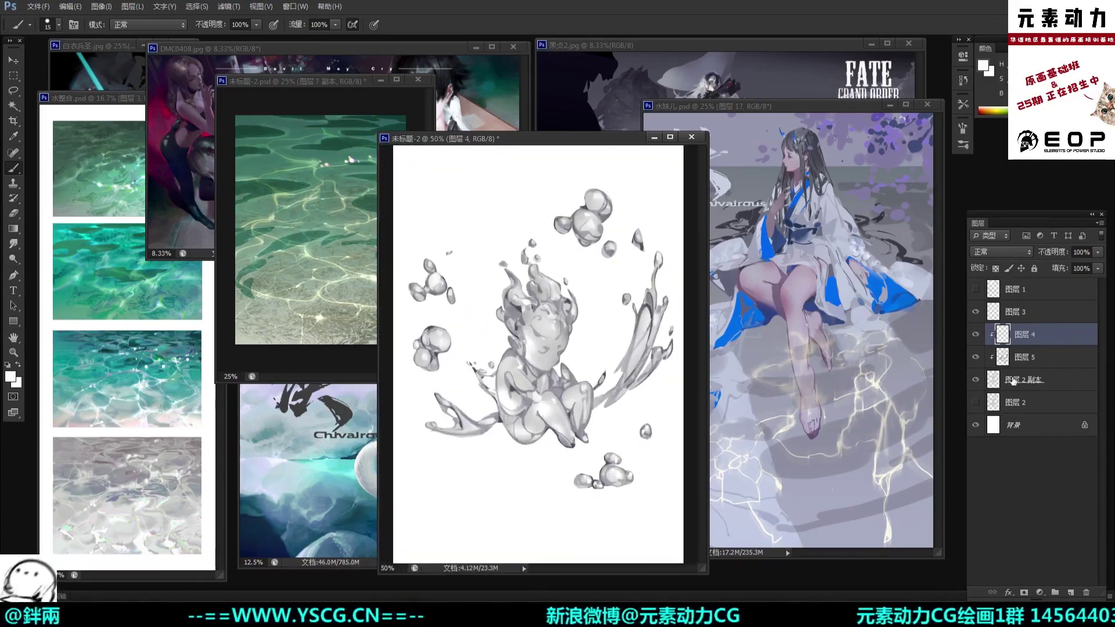
pyautogui.press(']')
pyautogui.press(']')
pyautogui.press(']')
pyautogui.press(']')
pyautogui.press(']')
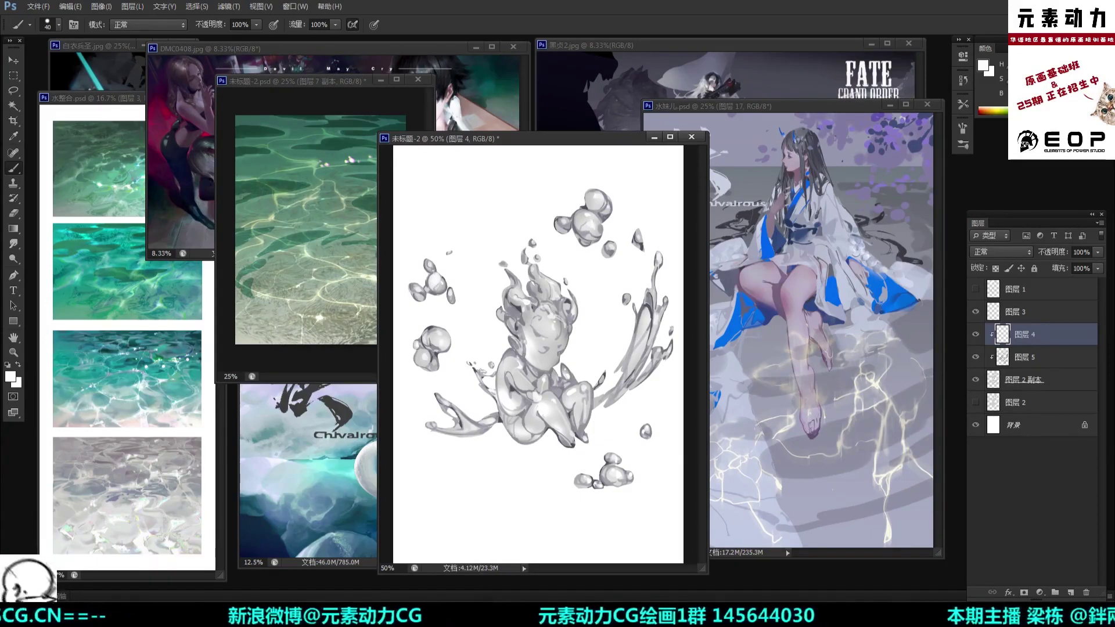
# Step: With a small brush, paint thin white highlight lines across the shoulder, upper arm and forearm of the figure
pyautogui.hotkey('ctrl', '+')
pyautogui.press('[')
pyautogui.press('[')
pyautogui.press('[')
pyautogui.press('[')
pyautogui.press('[')
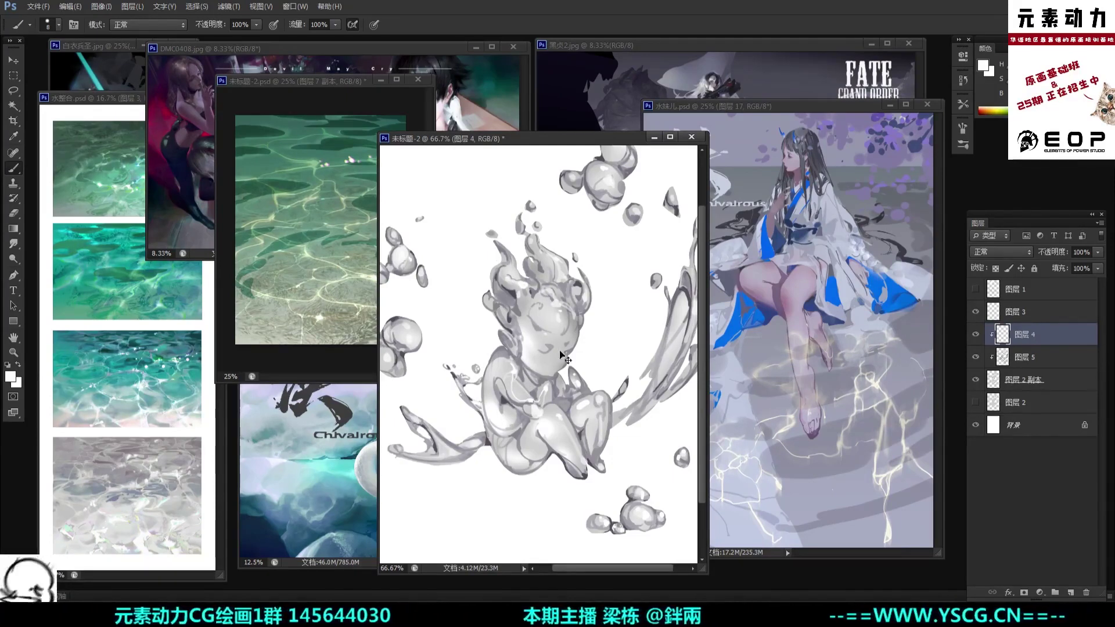
pyautogui.hotkey('ctrl', '+')
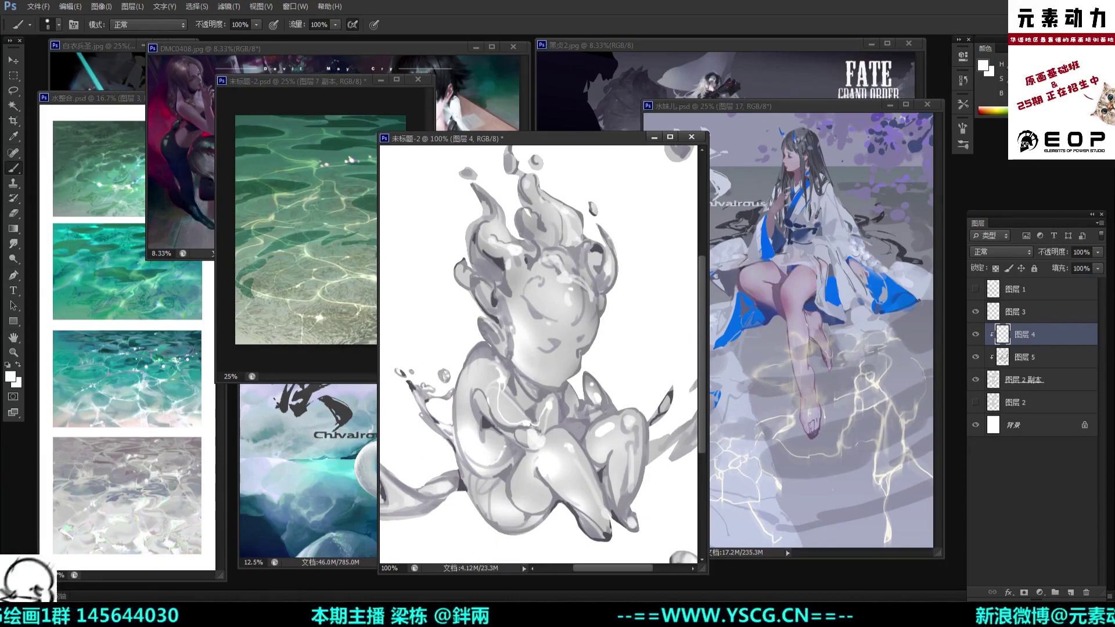
pyautogui.moveTo(560, 461); pyautogui.dragTo(550, 425)
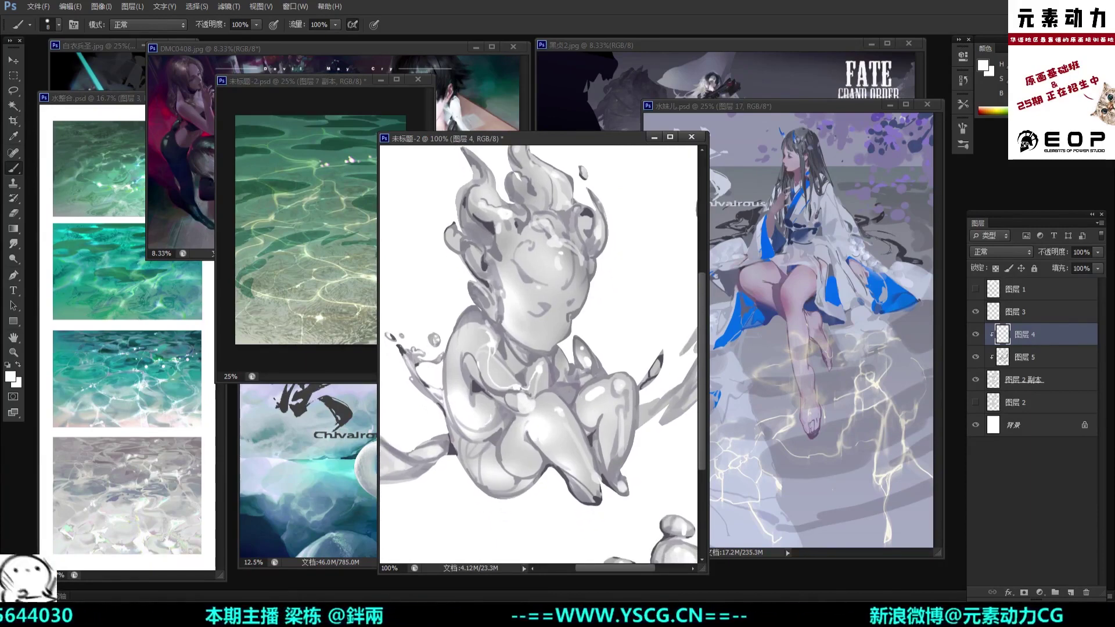
# Step: Examine the new arm highlights up close and against the whole figure and its splashes
pyautogui.hotkey('ctrl', '-')
pyautogui.hotkey('ctrl', '-')
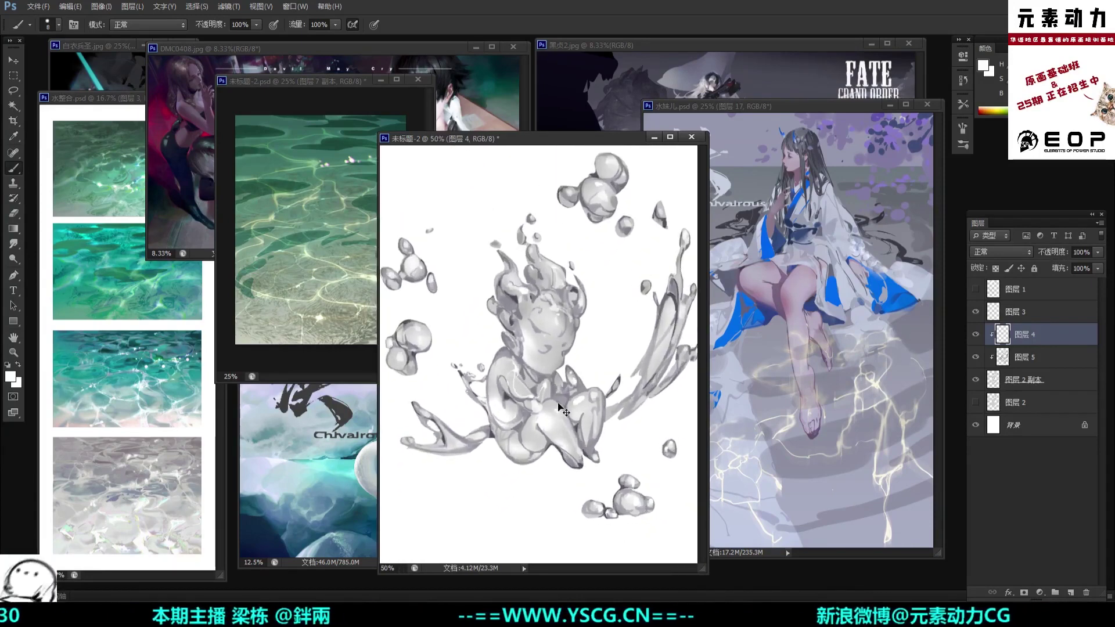
pyautogui.hotkey('ctrl', '+')
pyautogui.hotkey('ctrl', '+')
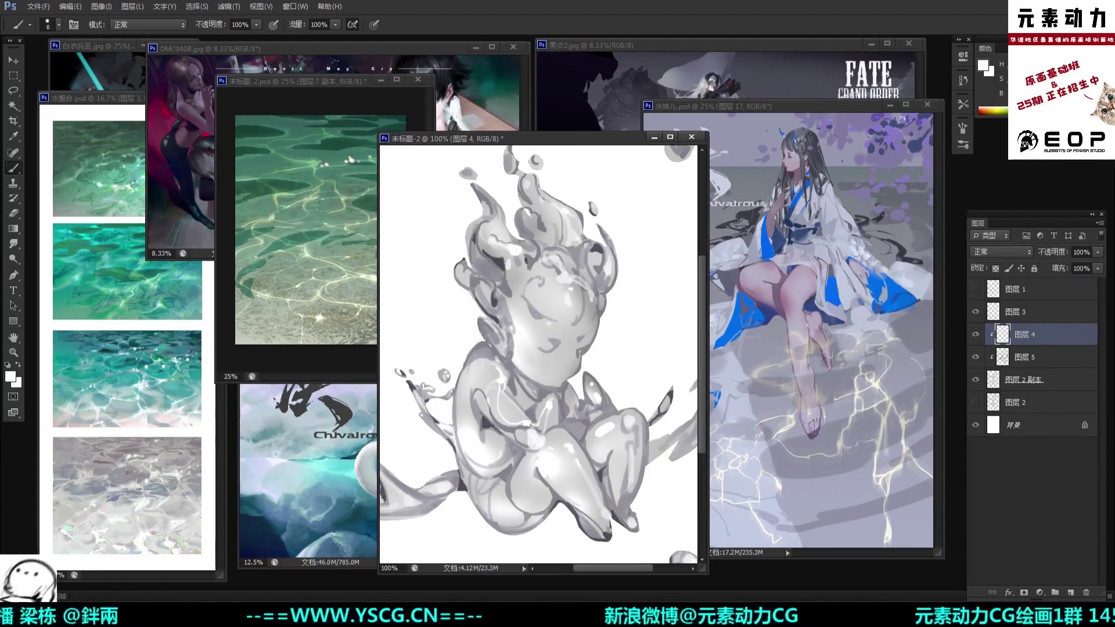
pyautogui.hotkey('ctrl', '-')
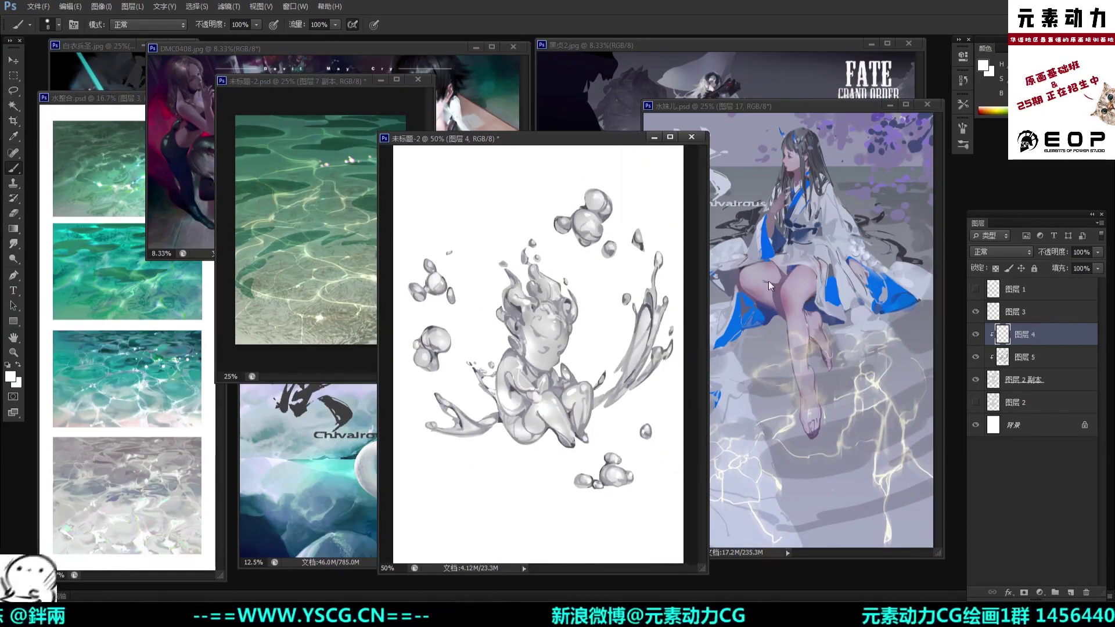
pyautogui.hotkey('ctrl', '-')
pyautogui.hotkey('ctrl', '+')
pyautogui.hotkey('ctrl', '+')
pyautogui.hotkey('ctrl', '-')
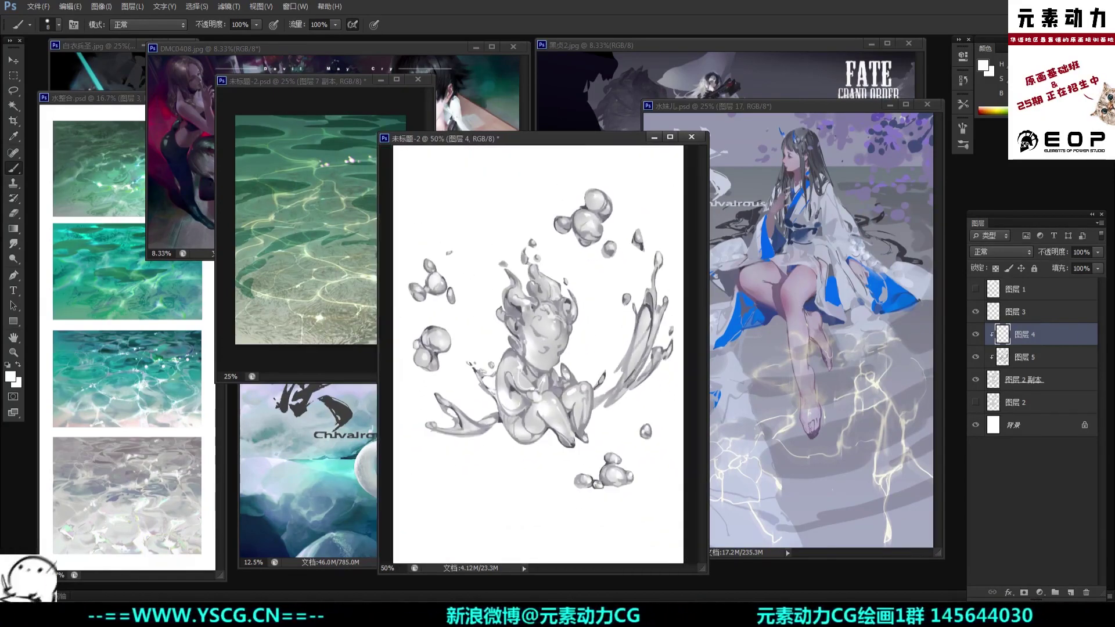
pyautogui.hotkey('ctrl', '+')
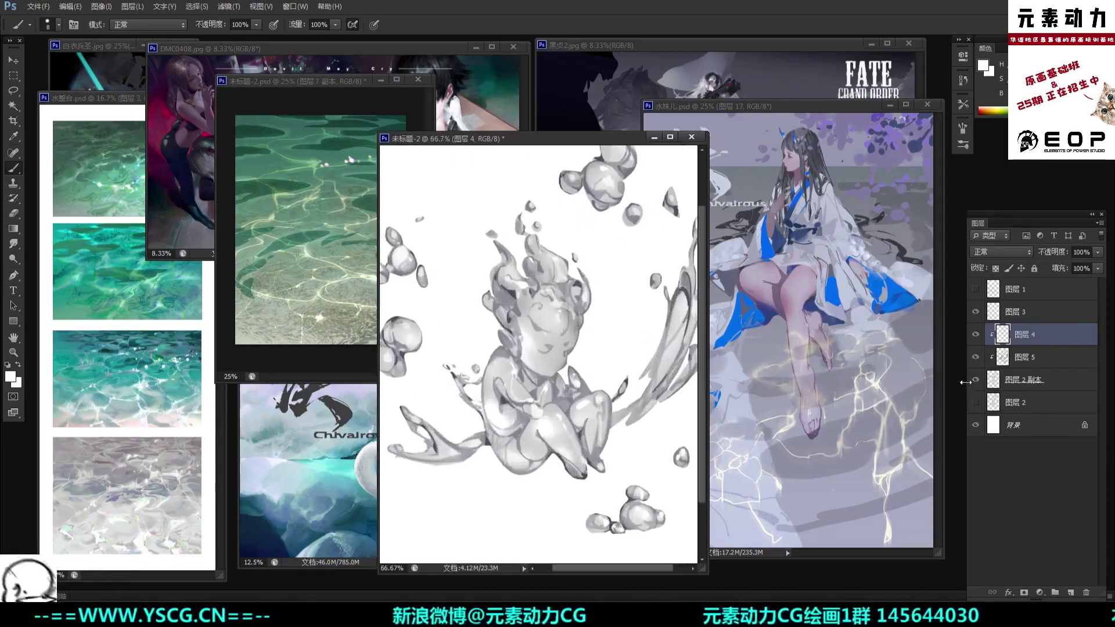
# Step: Add a new layer above 图层 3 and choose the soft 394-pixel brush with 0% hardness
pyautogui.hotkey('ctrl', '-')
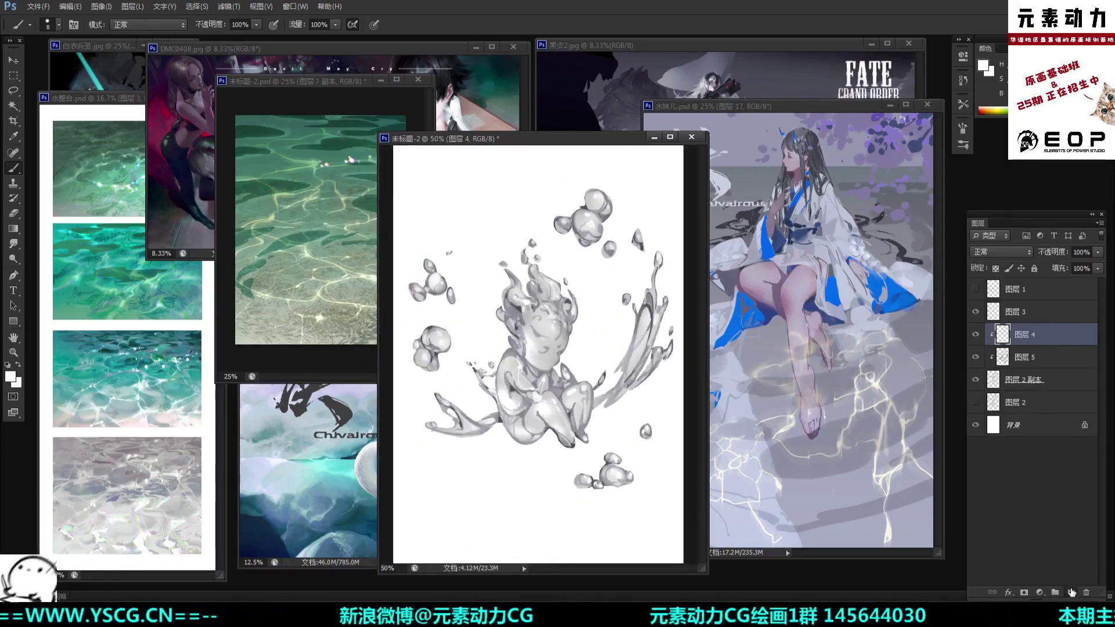
pyautogui.click(1072, 592)
pyautogui.hotkey('ctrl', '+')
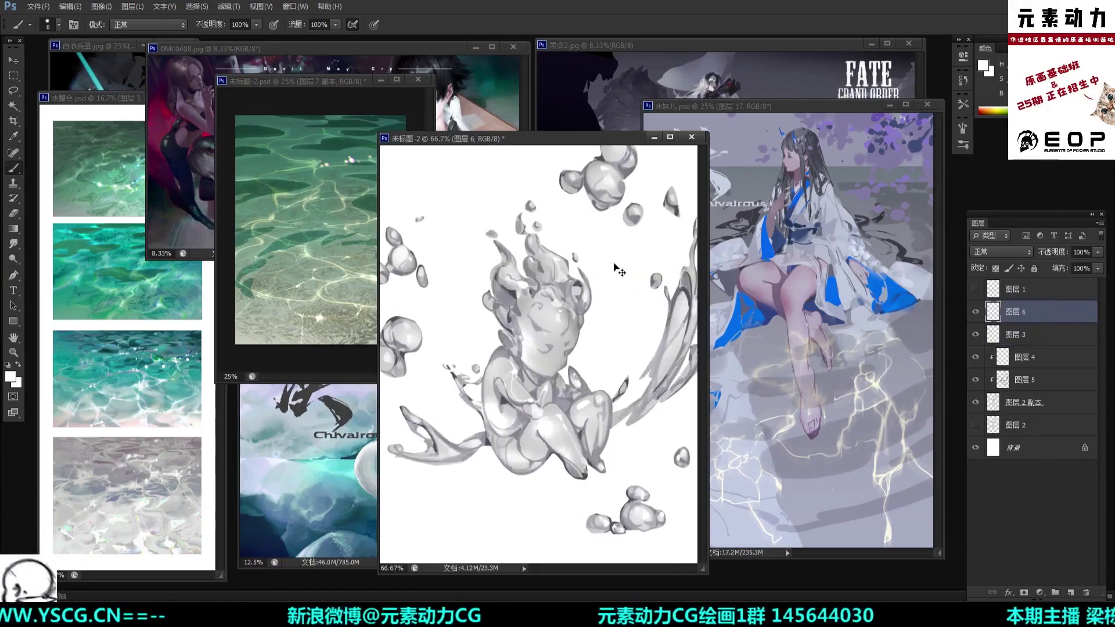
pyautogui.moveTo(602, 265); pyautogui.dragTo(609, 333)
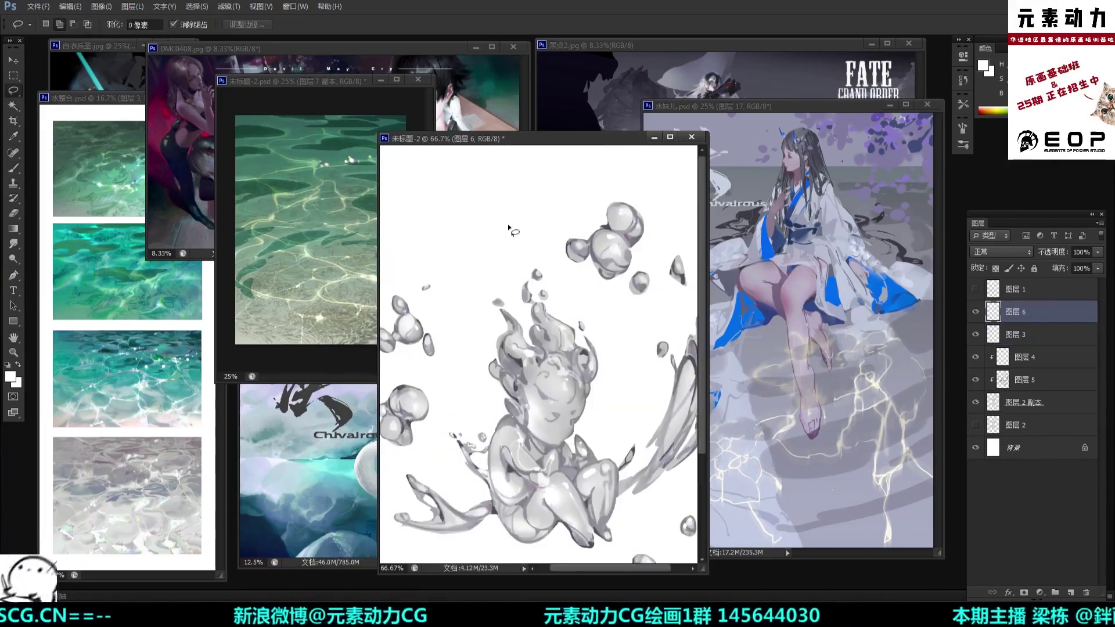
pyautogui.rightClick(519, 204)
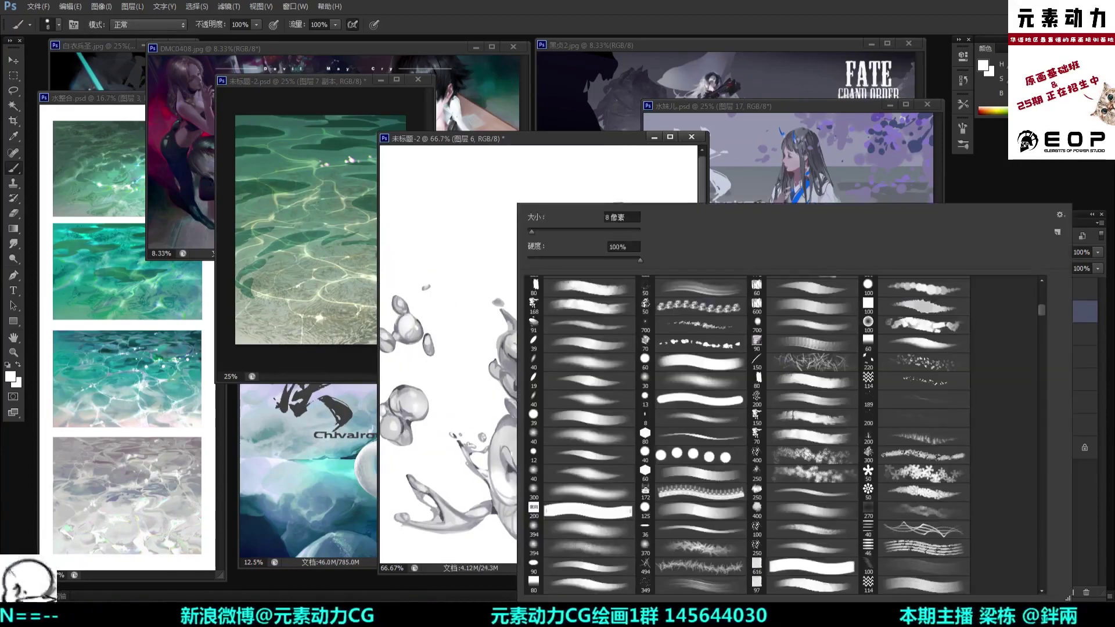
pyautogui.click(593, 533)
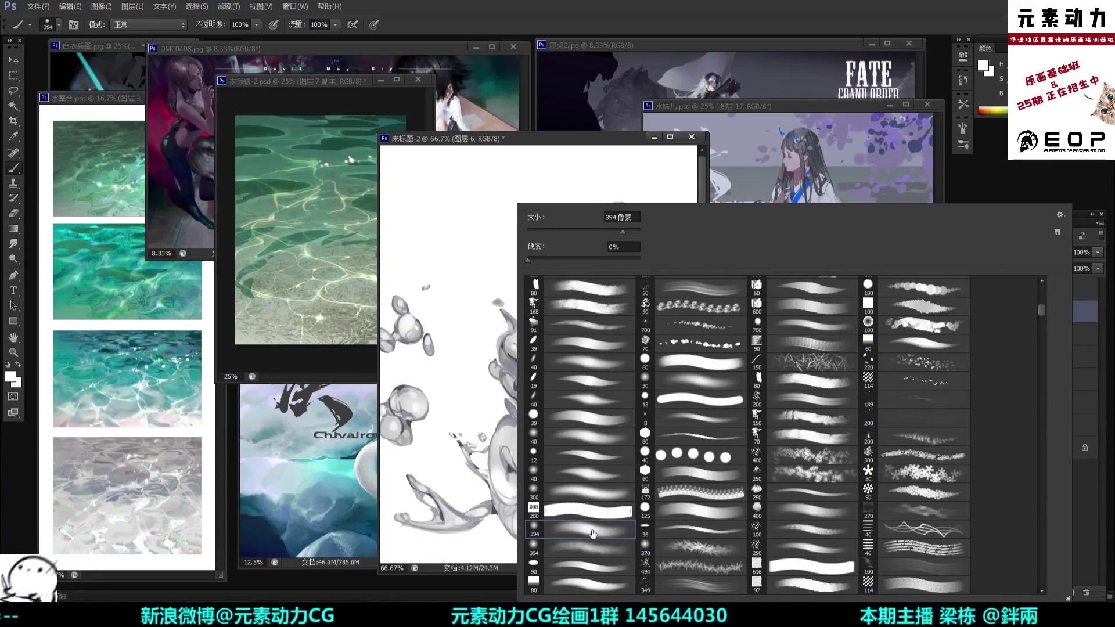
pyautogui.click(571, 138)
# Step: Set the foreground colour to a muted dark red
pyautogui.click(991, 111)
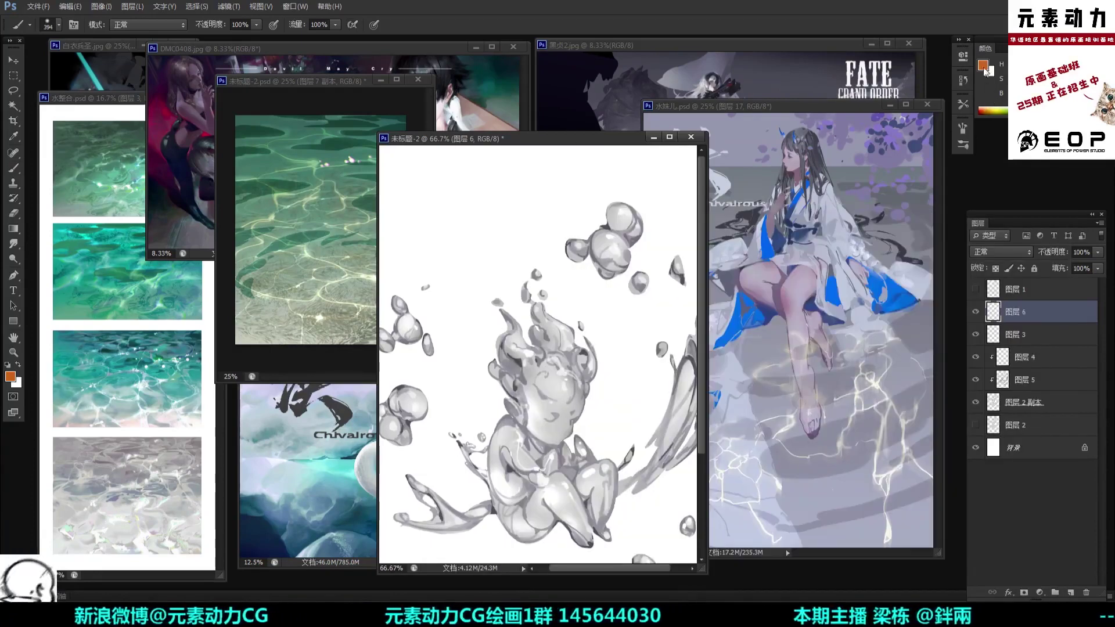
pyautogui.click(984, 65)
pyautogui.click(715, 340)
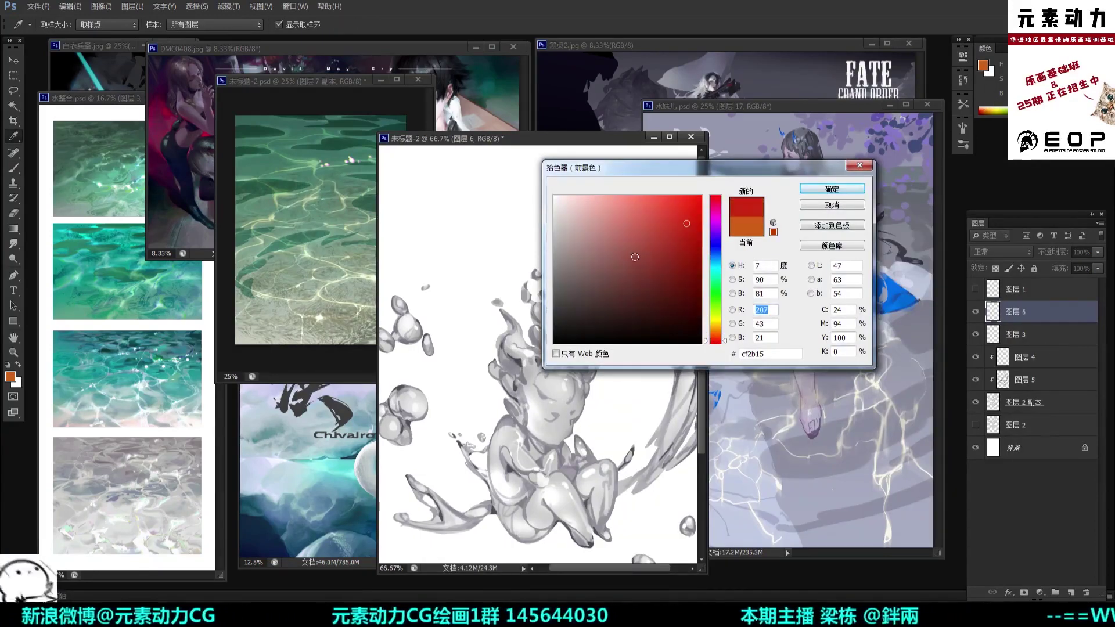
pyautogui.moveTo(643, 261); pyautogui.dragTo(654, 271)
pyautogui.click(804, 187)
pyautogui.click(832, 190)
# Step: Shrink the soft brush to about 150 and paint a dark red patch in the empty area above the figure
pyautogui.click(463, 204)
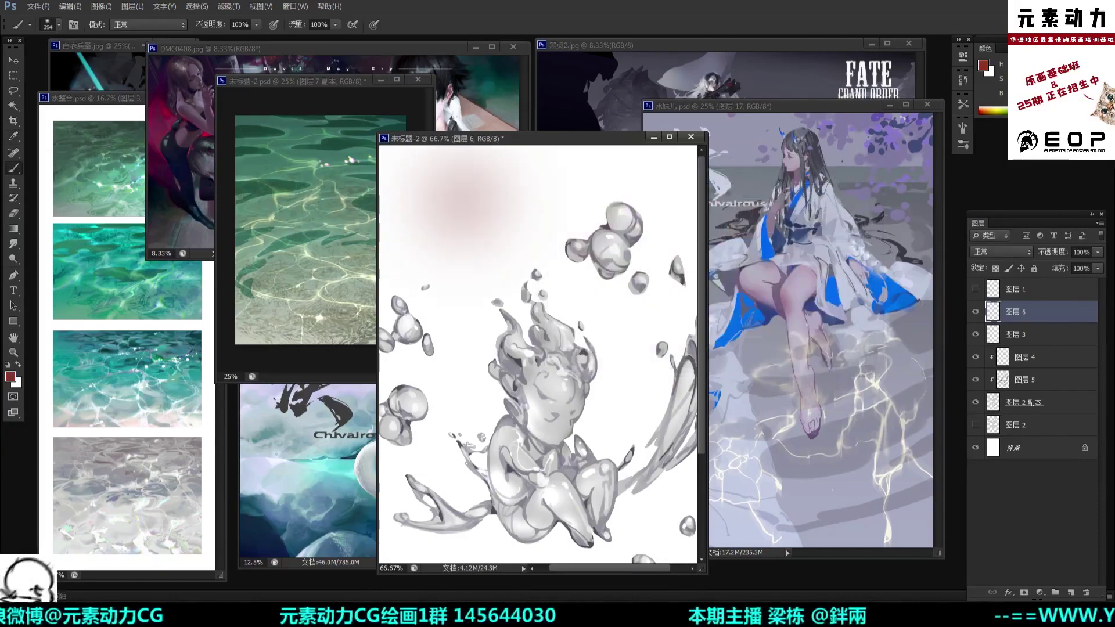
pyautogui.hotkey('ctrl', 'z')
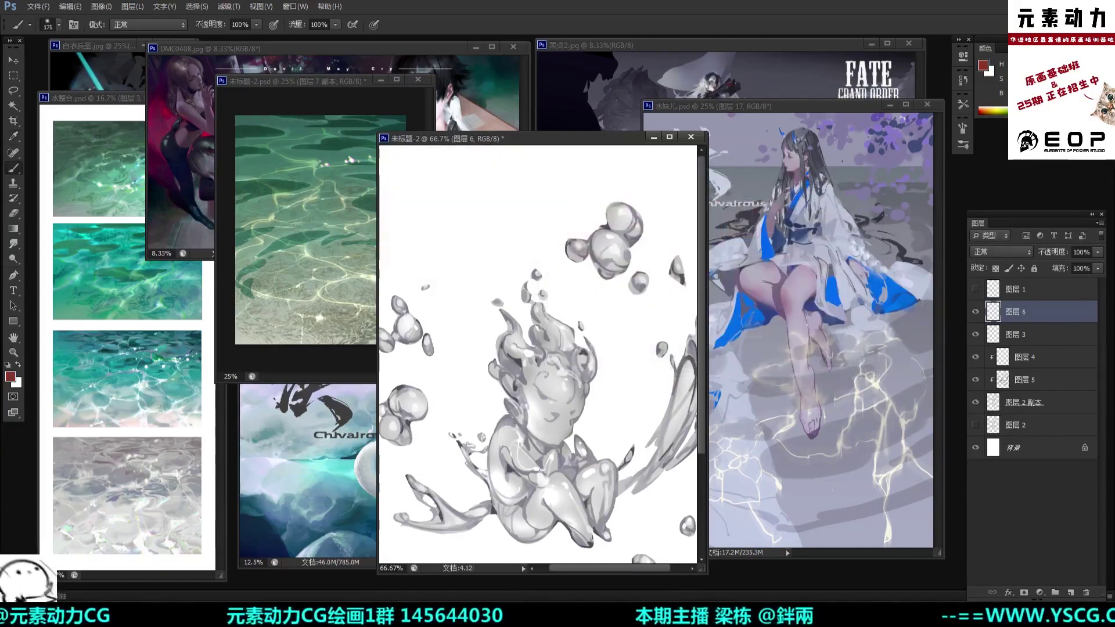
pyautogui.click(460, 196)
pyautogui.click(439, 207)
pyautogui.click(513, 180)
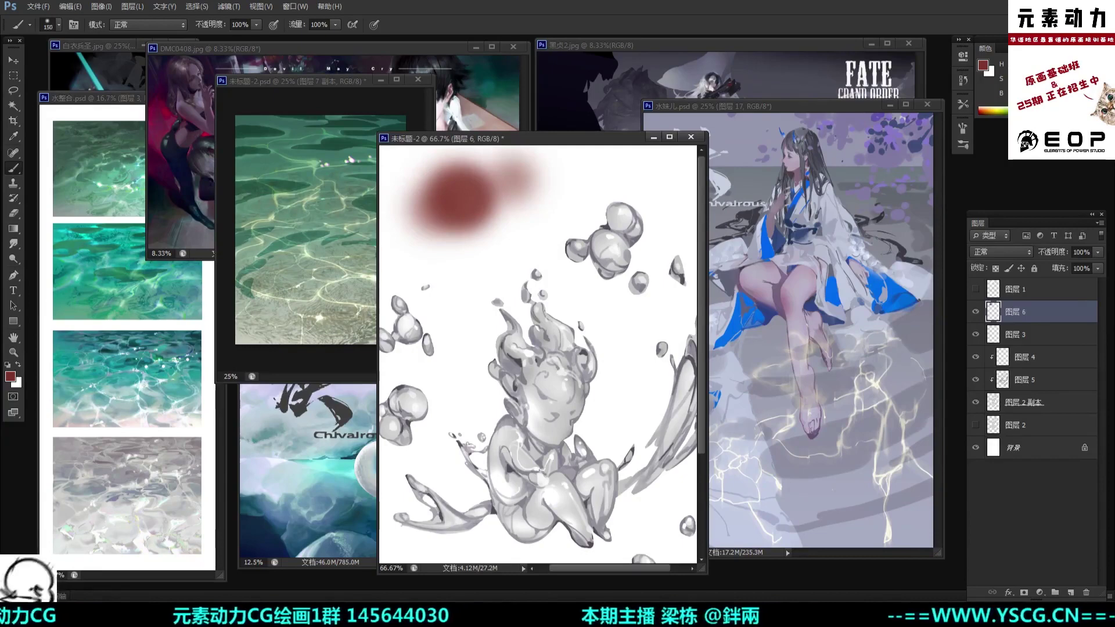
# Step: Reduce the brush to 90 and extend the red patch with soft maroon and purple dabs toward the upper droplets
pyautogui.press('[')
pyautogui.press('[')
pyautogui.press('[')
pyautogui.press('[')
pyautogui.click(489, 168)
pyautogui.click(449, 160)
pyautogui.click(512, 212)
pyautogui.moveTo(511, 212)
pyautogui.mouseDown()
pyautogui.moveTo(534, 186)
pyautogui.moveTo(529, 174)
pyautogui.moveTo(552, 180)
pyautogui.moveTo(510, 219)
pyautogui.moveTo(566, 164)
pyautogui.moveTo(575, 195)
pyautogui.moveTo(575, 174)
pyautogui.moveTo(584, 189)
pyautogui.mouseUp()
# Step: Sample purple and red tones from the colour patch and paint them back in to mix its two ends
pyautogui.keyDown('alt'); pyautogui.click(541, 180); pyautogui.keyUp('alt')
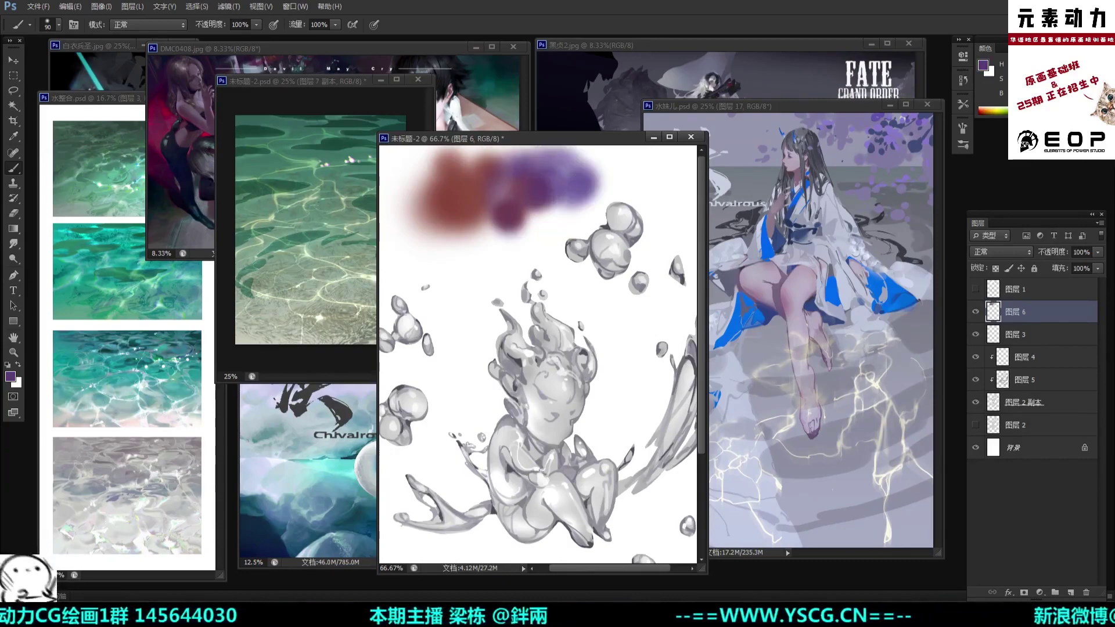
pyautogui.keyDown('alt'); pyautogui.click(474, 196); pyautogui.keyUp('alt')
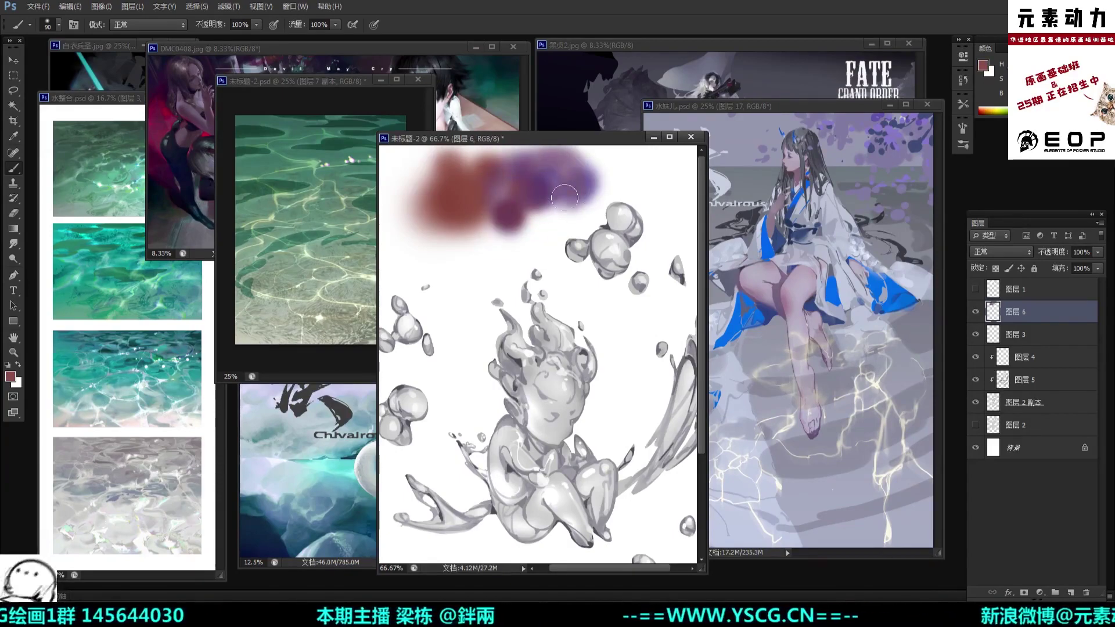
pyautogui.moveTo(593, 186)
pyautogui.mouseDown()
pyautogui.moveTo(530, 168)
pyautogui.moveTo(464, 175)
pyautogui.moveTo(488, 241)
pyautogui.mouseUp()
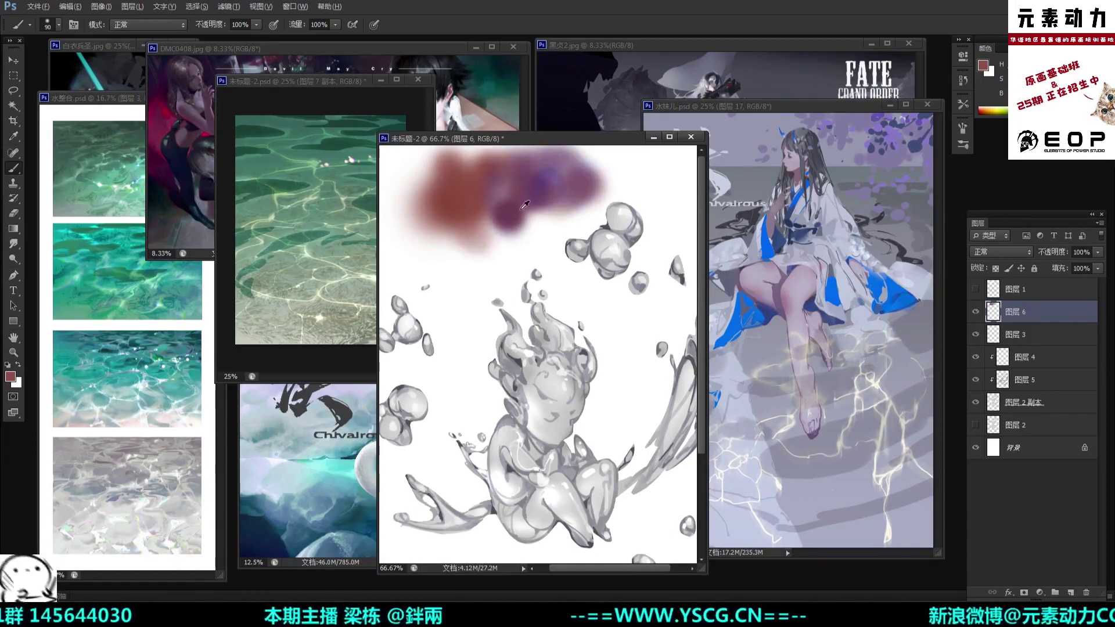
pyautogui.keyDown('alt'); pyautogui.click(555, 181); pyautogui.keyUp('alt')
pyautogui.keyDown('alt'); pyautogui.click(551, 184); pyautogui.keyUp('alt')
pyautogui.moveTo(569, 155); pyautogui.dragTo(560, 194)
# Step: Sample purple from the patch and, with the soft brush at 25, work small darker strokes into its maroon and purple areas
pyautogui.keyDown('alt'); pyautogui.click(509, 196); pyautogui.keyUp('alt')
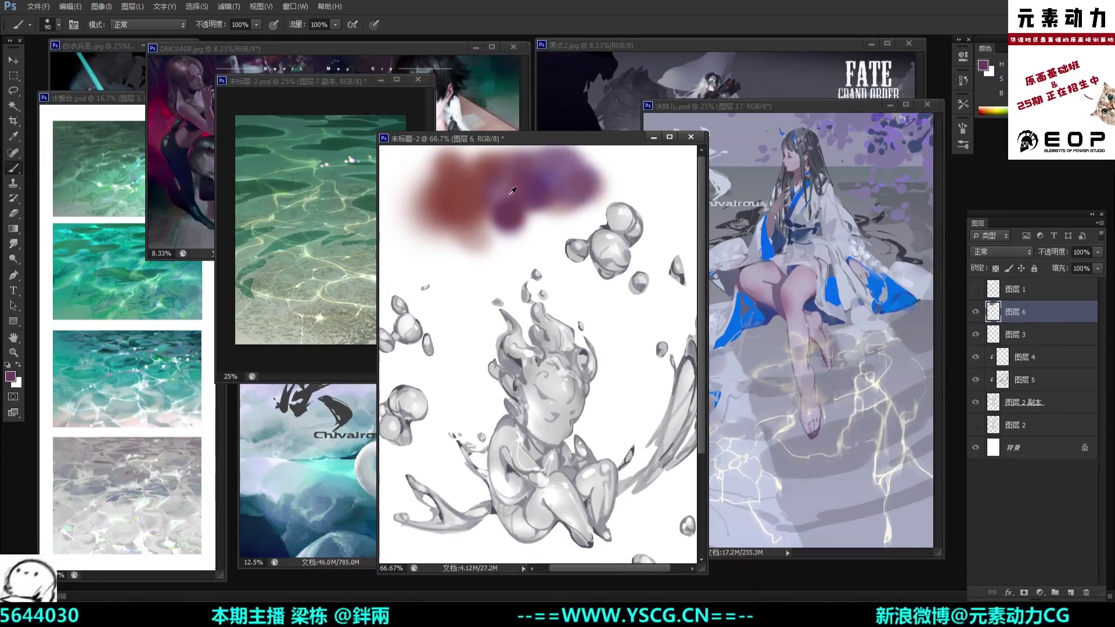
pyautogui.press('[')
pyautogui.press('[')
pyautogui.press('[')
pyautogui.press('[')
pyautogui.press('[')
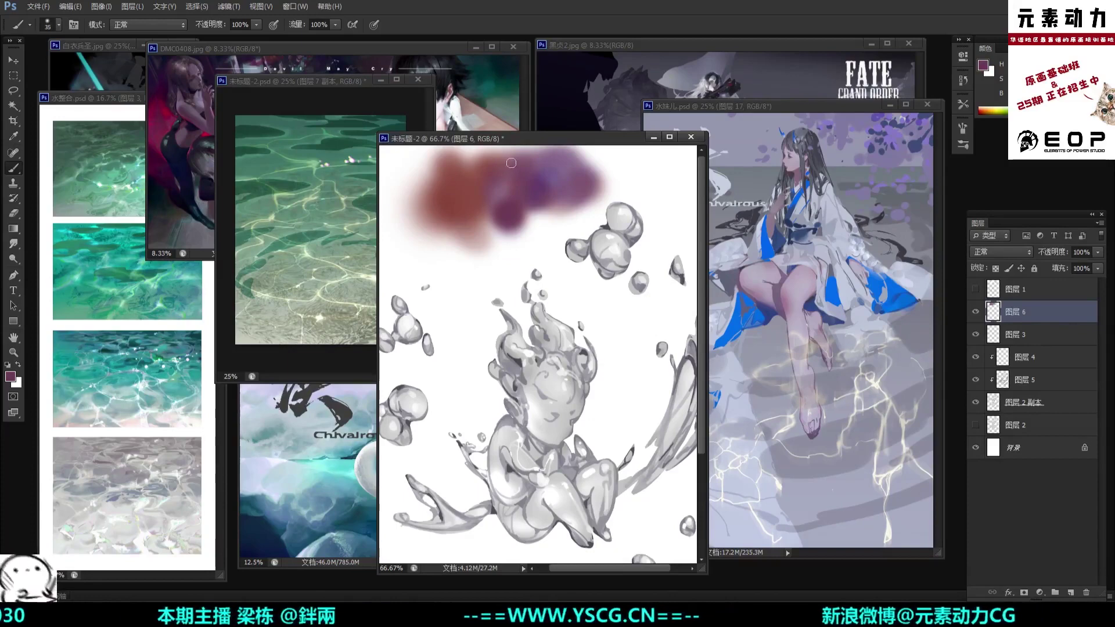
pyautogui.press('[')
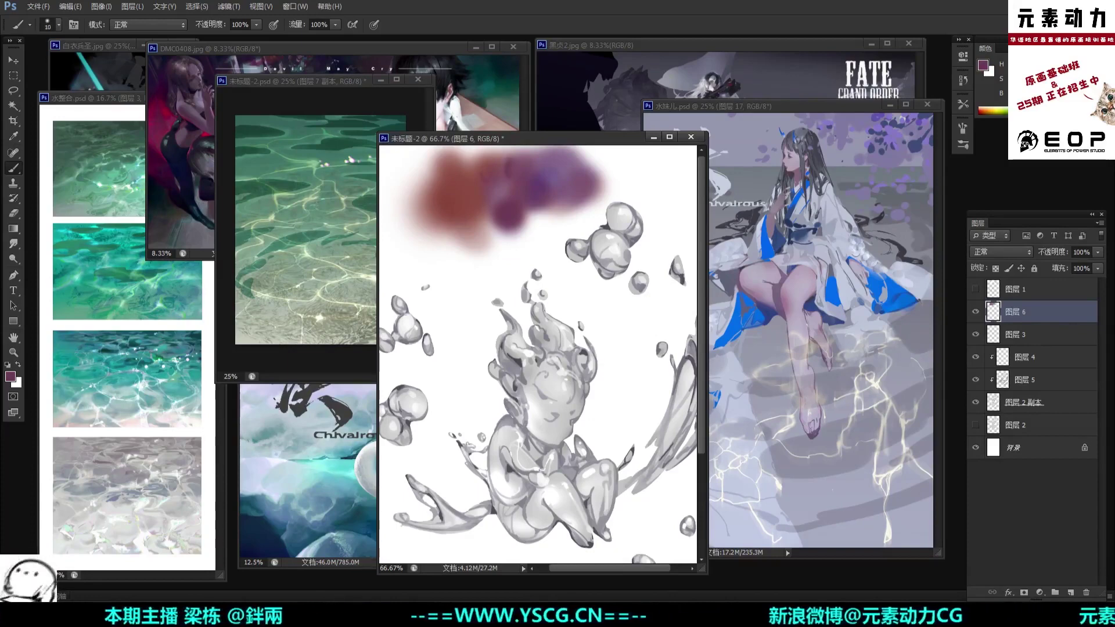
pyautogui.press(']')
pyautogui.press(']')
pyautogui.press(']')
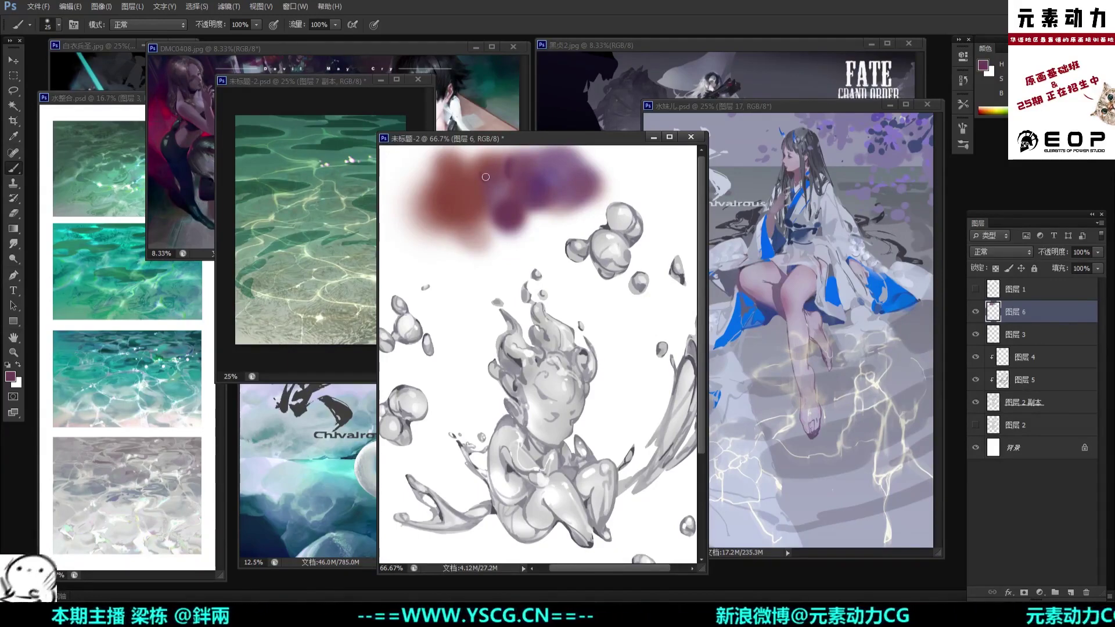
pyautogui.moveTo(526, 216)
pyautogui.mouseDown()
pyautogui.moveTo(572, 212)
pyautogui.moveTo(601, 186)
pyautogui.moveTo(555, 216)
pyautogui.moveTo(594, 160)
pyautogui.moveTo(599, 192)
pyautogui.moveTo(518, 218)
pyautogui.mouseUp()
pyautogui.press('[')
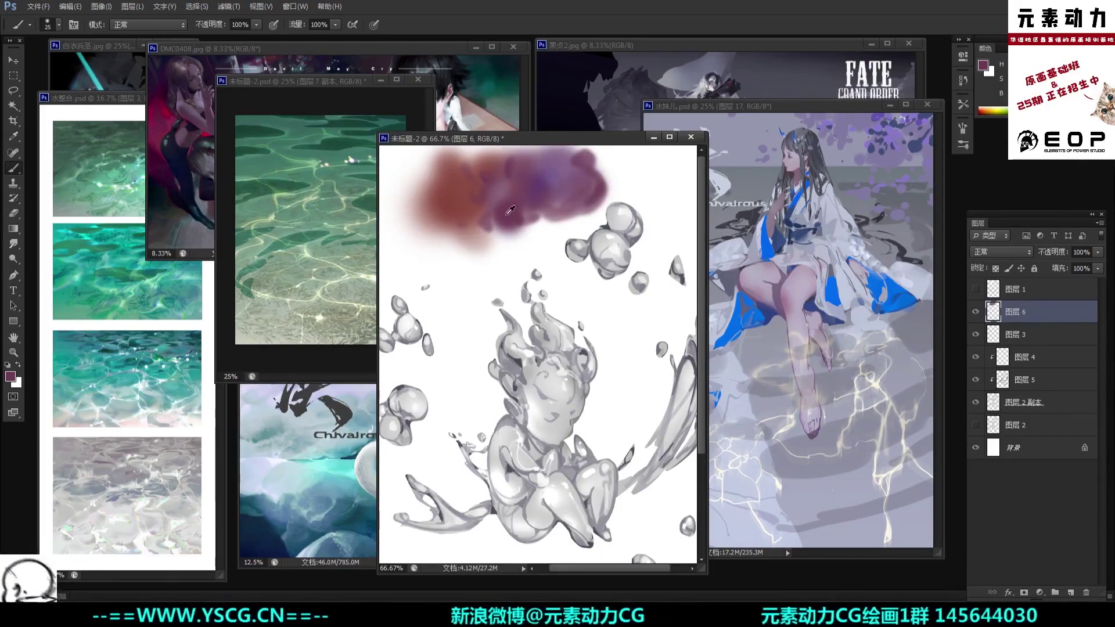
# Step: Choose the hard 12-pixel brush and turn off its Transfer (传递) setting
pyautogui.rightClick(580, 242)
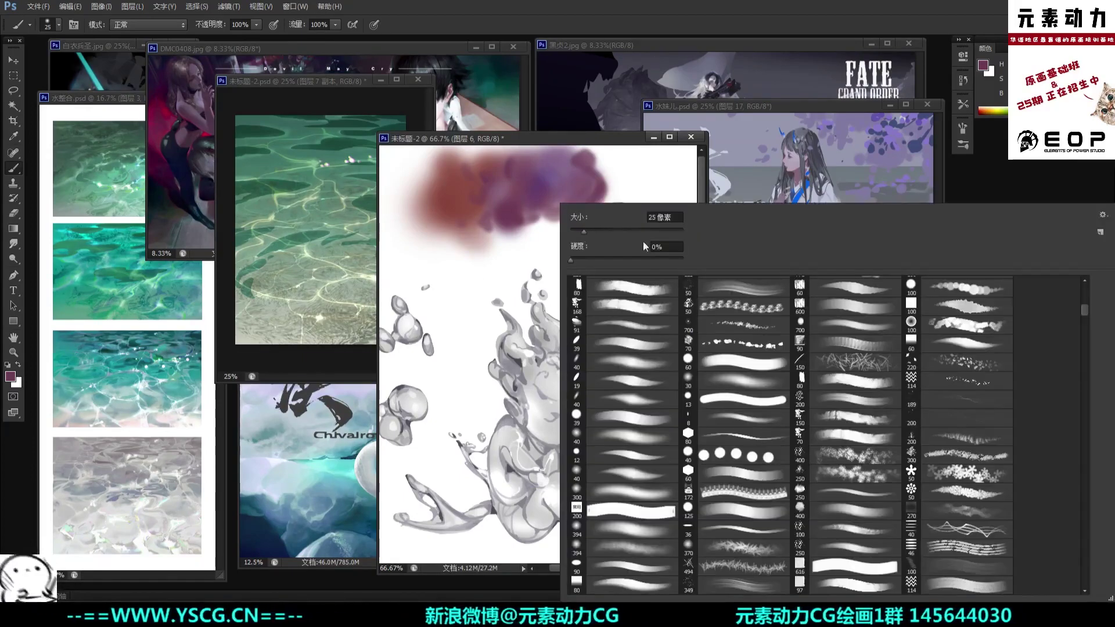
pyautogui.click(638, 457)
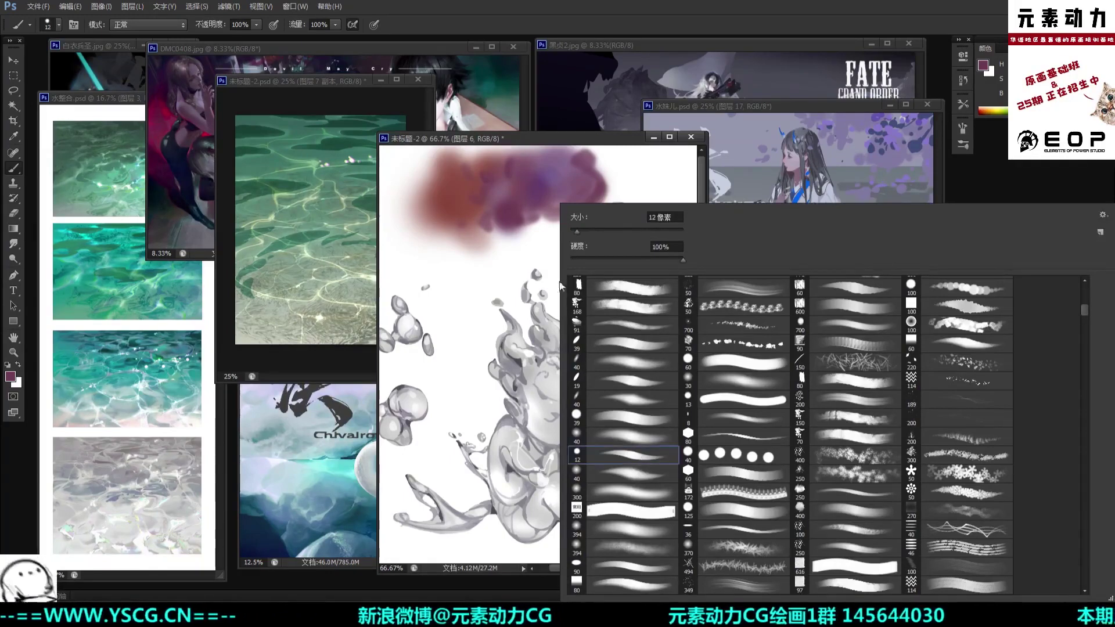
pyautogui.click(639, 143)
pyautogui.press('F5')
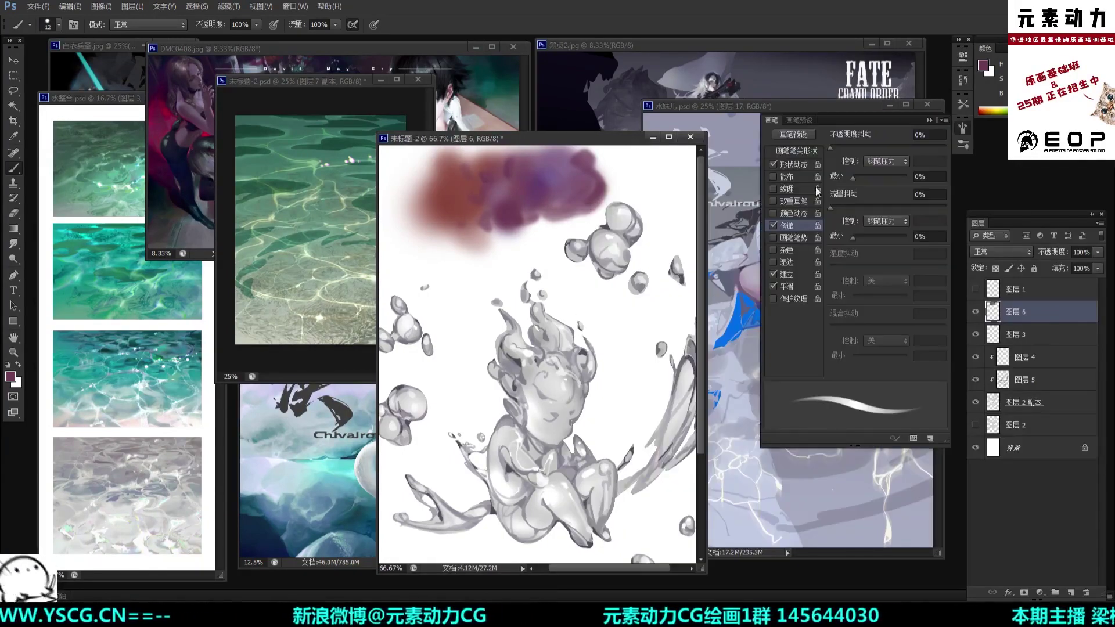
pyautogui.click(773, 225)
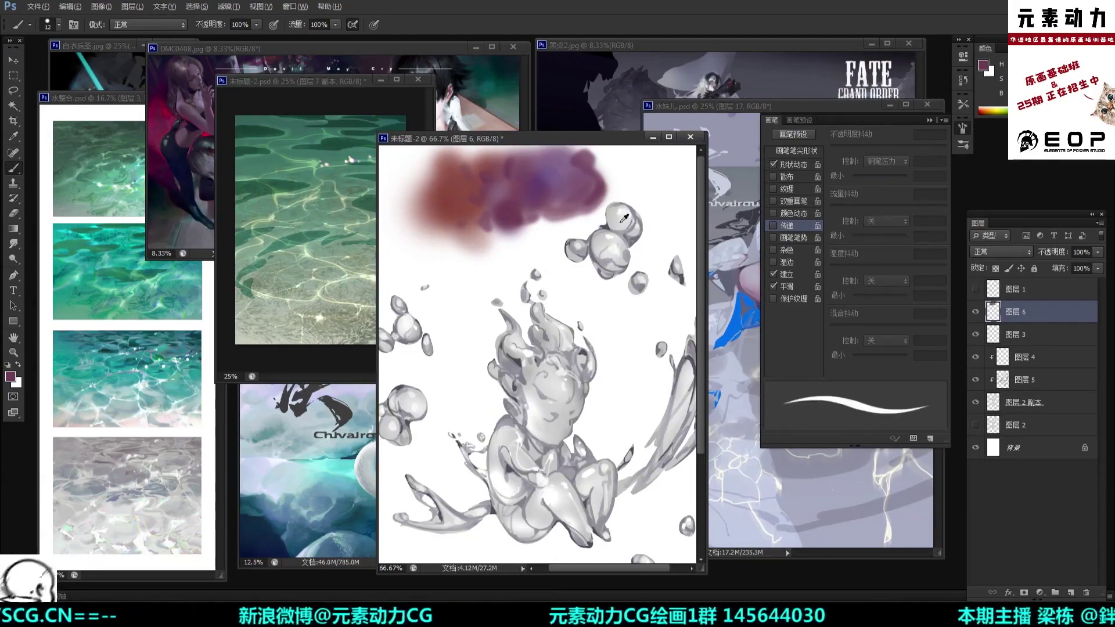
# Step: Set the foreground colour to pale blue c3e1f3 and dab small, crisp highlights on the red and purple patch
pyautogui.keyDown('alt'); pyautogui.click(620, 204); pyautogui.keyUp('alt')
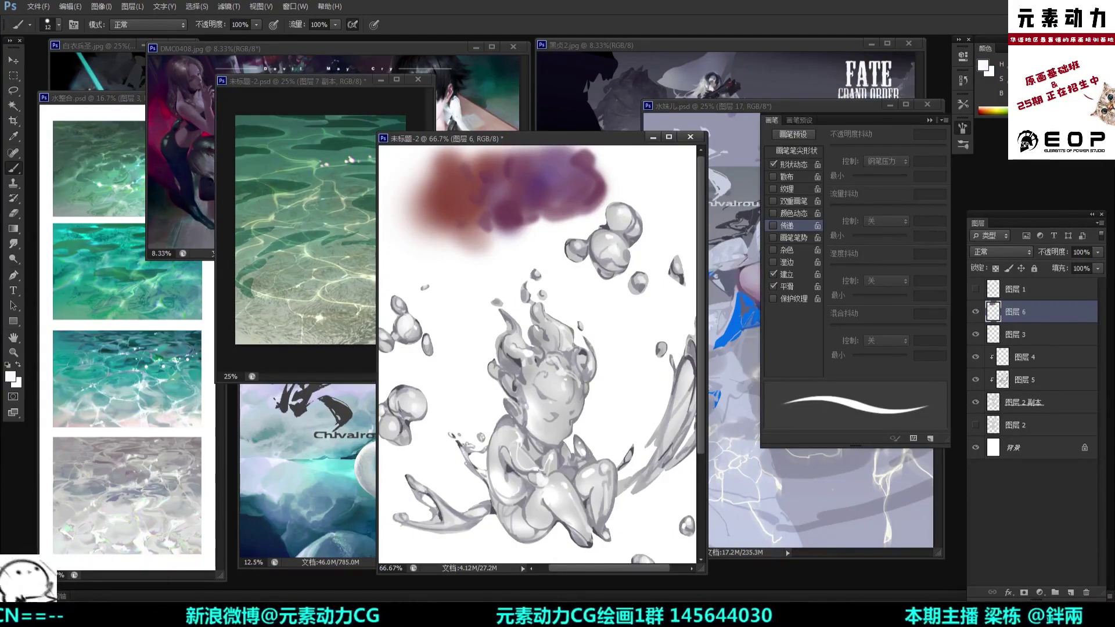
pyautogui.click(1033, 79)
pyautogui.click(985, 67)
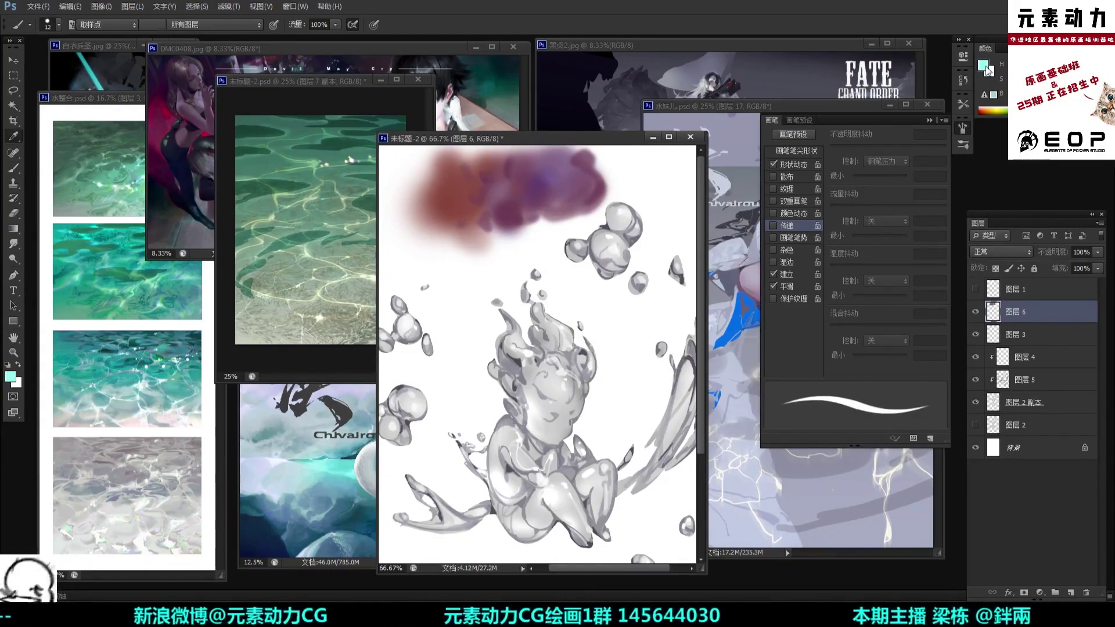
pyautogui.moveTo(709, 267); pyautogui.dragTo(708, 260)
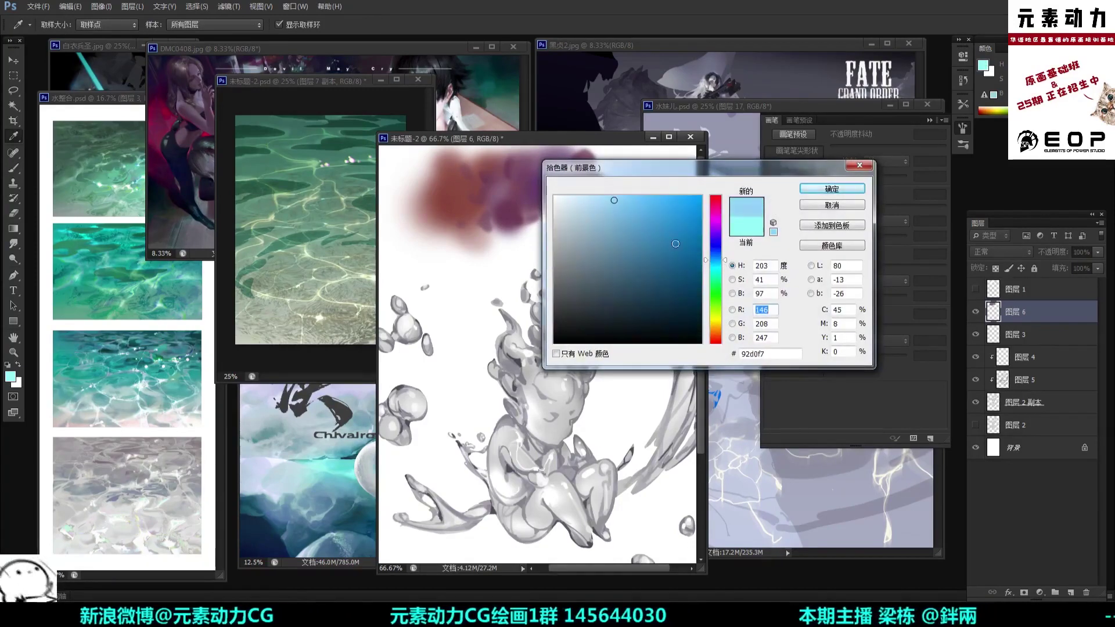
pyautogui.moveTo(605, 224); pyautogui.dragTo(585, 205)
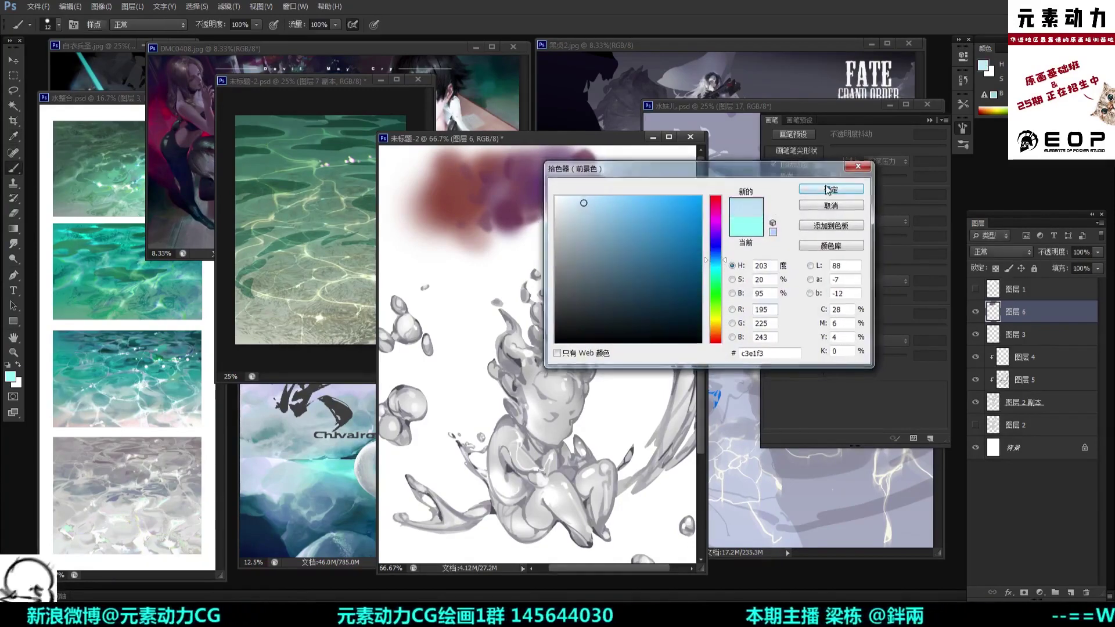
pyautogui.click(832, 188)
pyautogui.press('b')
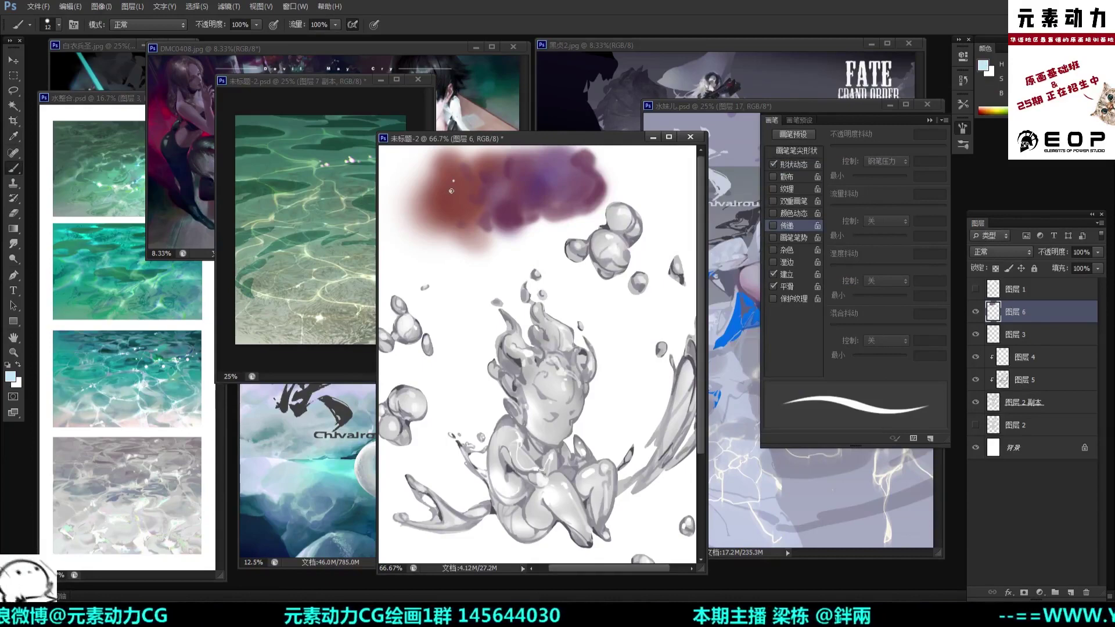
pyautogui.moveTo(451, 189); pyautogui.dragTo(451, 198)
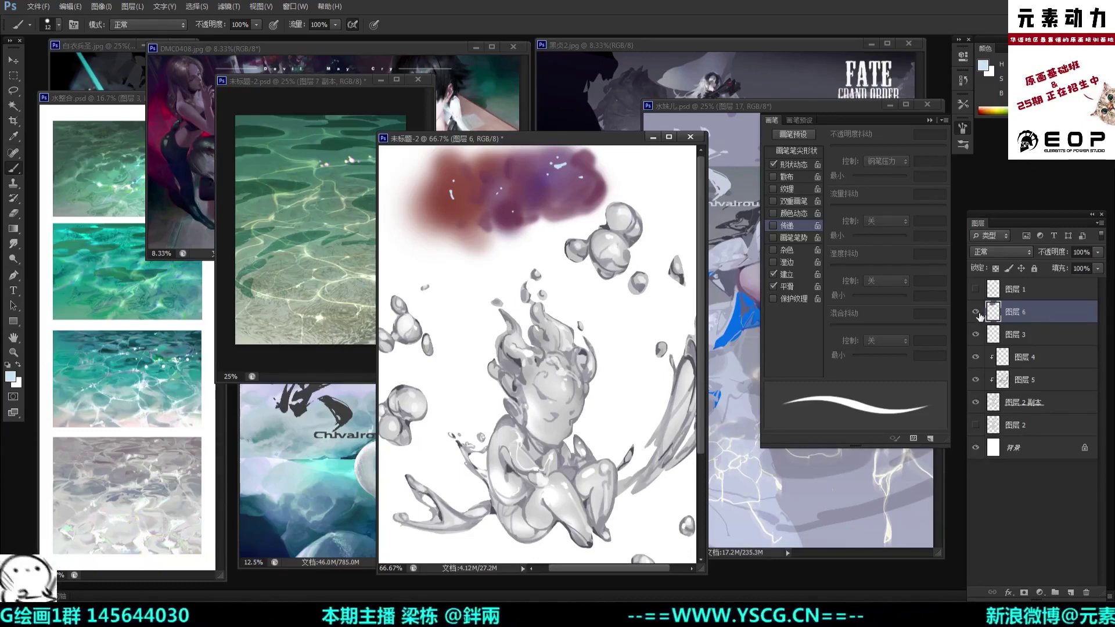
# Step: Sample purple tones from the patch and draw thin curved accent lines around its highlights and across its red area
pyautogui.keyDown('alt'); pyautogui.click(586, 171); pyautogui.keyUp('alt')
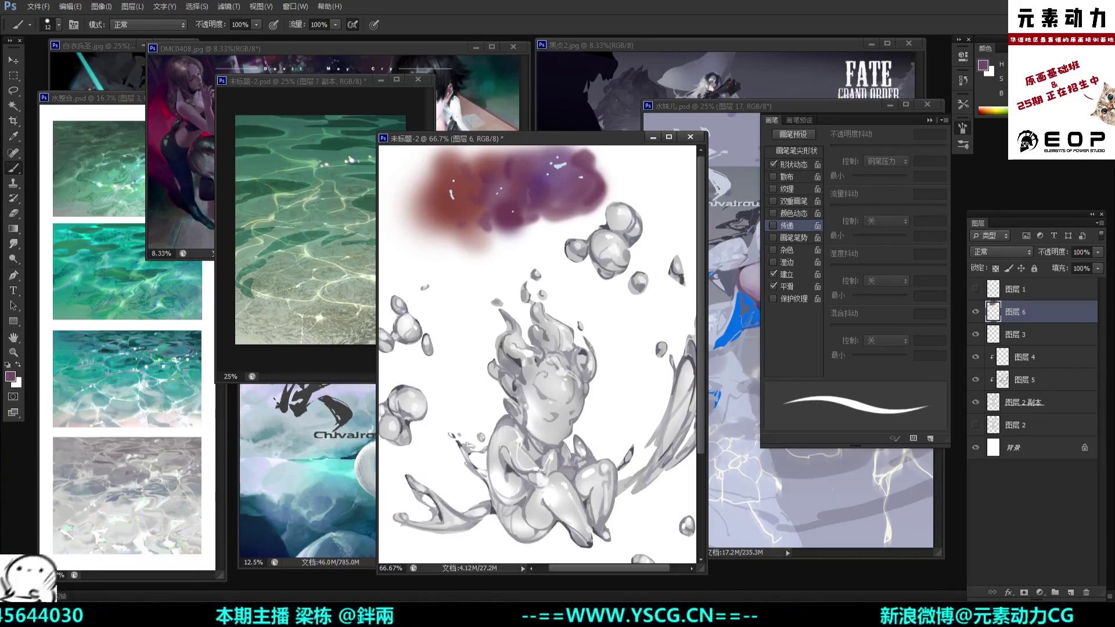
pyautogui.keyDown('alt'); pyautogui.click(523, 220); pyautogui.keyUp('alt')
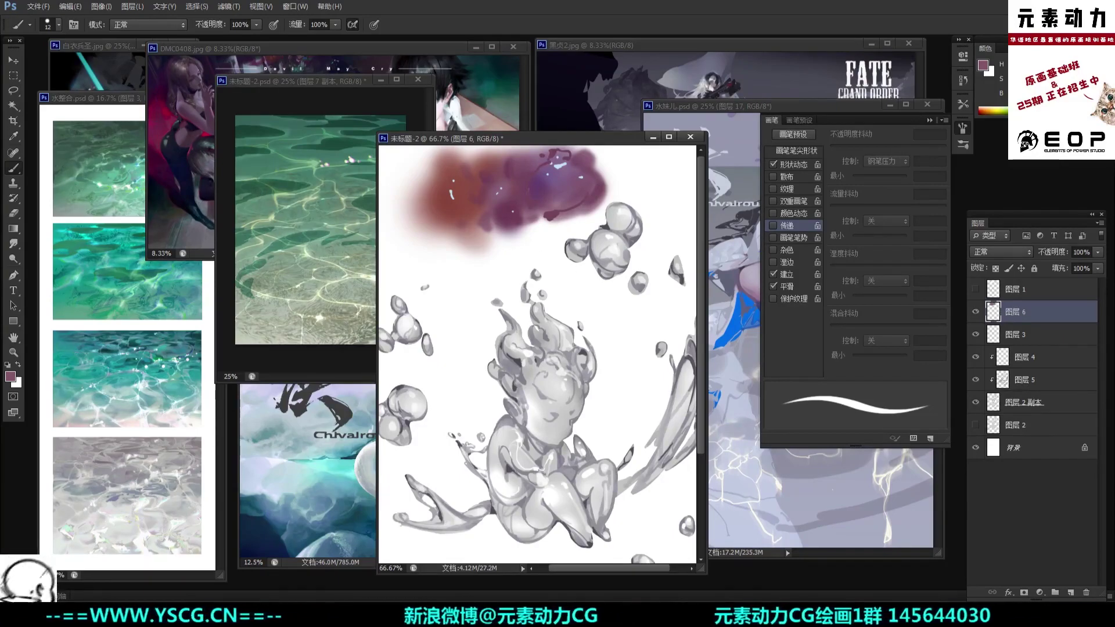
pyautogui.keyDown('alt'); pyautogui.click(507, 220); pyautogui.keyUp('alt')
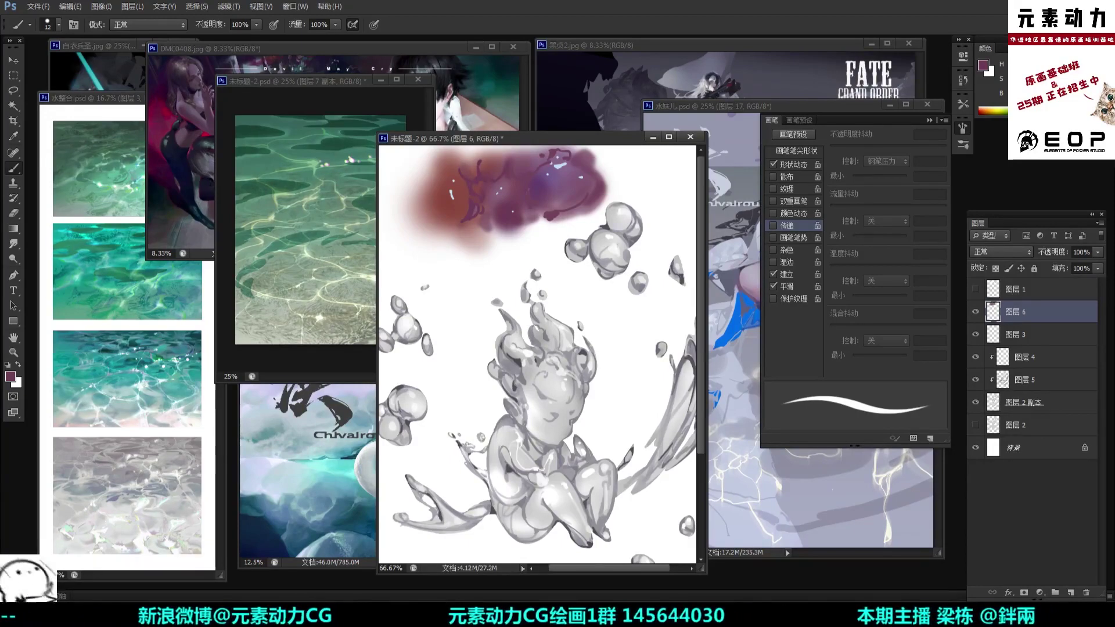
# Step: Hide the colour test layer 图层 6 and check the whole figure without it
pyautogui.hotkey('ctrl', '-')
pyautogui.hotkey('ctrl', '-')
pyautogui.hotkey('ctrl', '+')
pyautogui.click(977, 312)
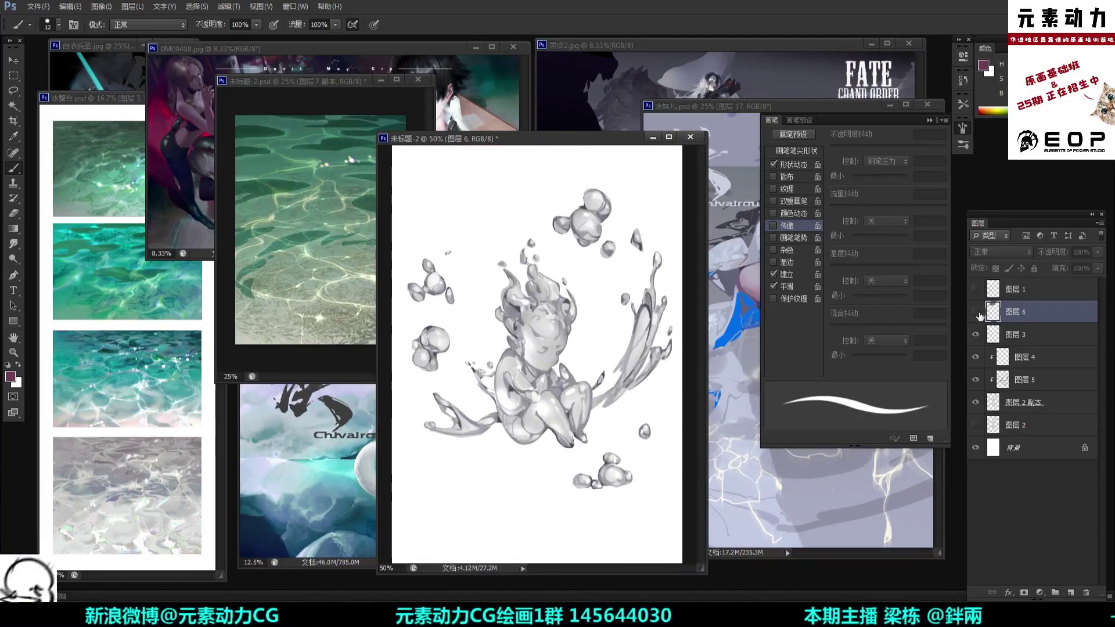
pyautogui.hotkey('ctrl', '+')
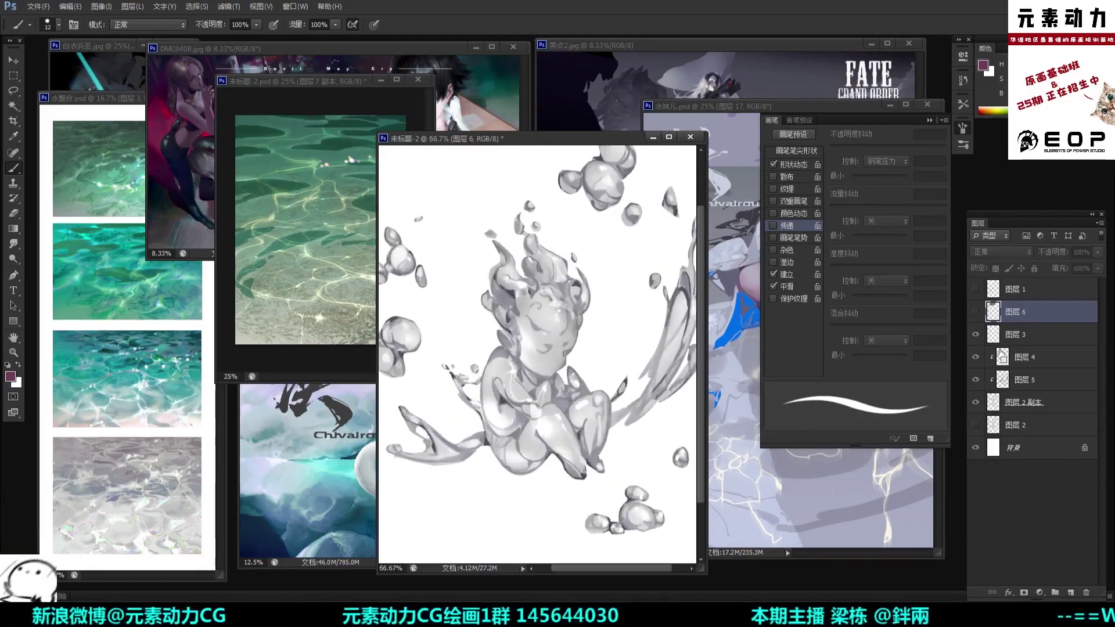
pyautogui.hotkey('ctrl', '-')
# Step: Duplicate the highlight layer 图层 4
pyautogui.click(1009, 336)
pyautogui.click(1009, 358)
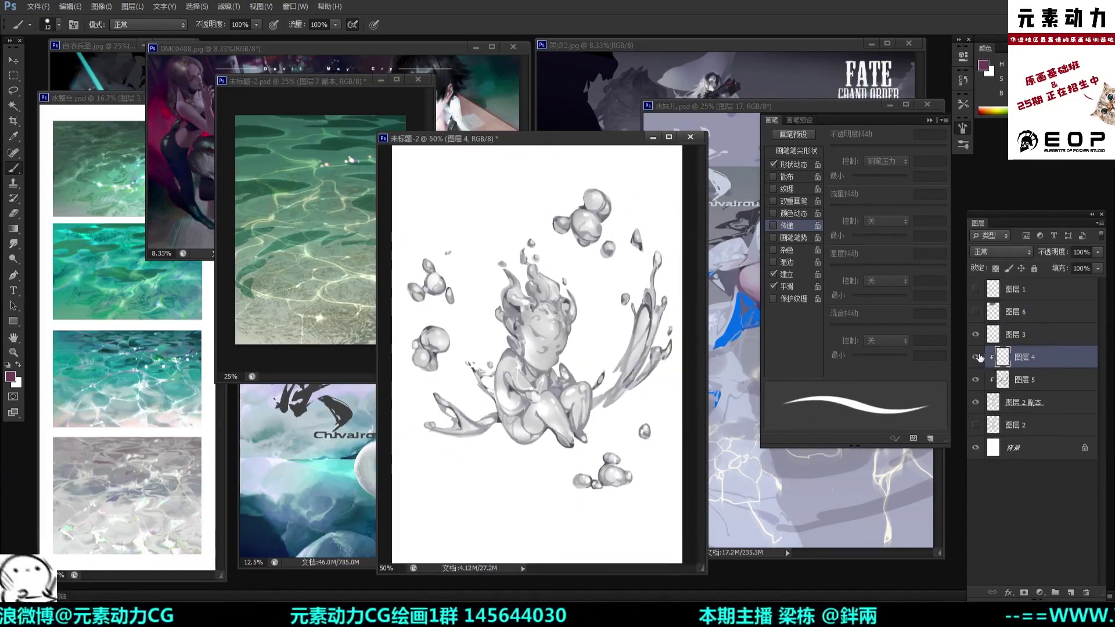
pyautogui.keyDown('shift'); pyautogui.click(1062, 378); pyautogui.keyUp('shift')
pyautogui.moveTo(1063, 377); pyautogui.dragTo(1070, 592)
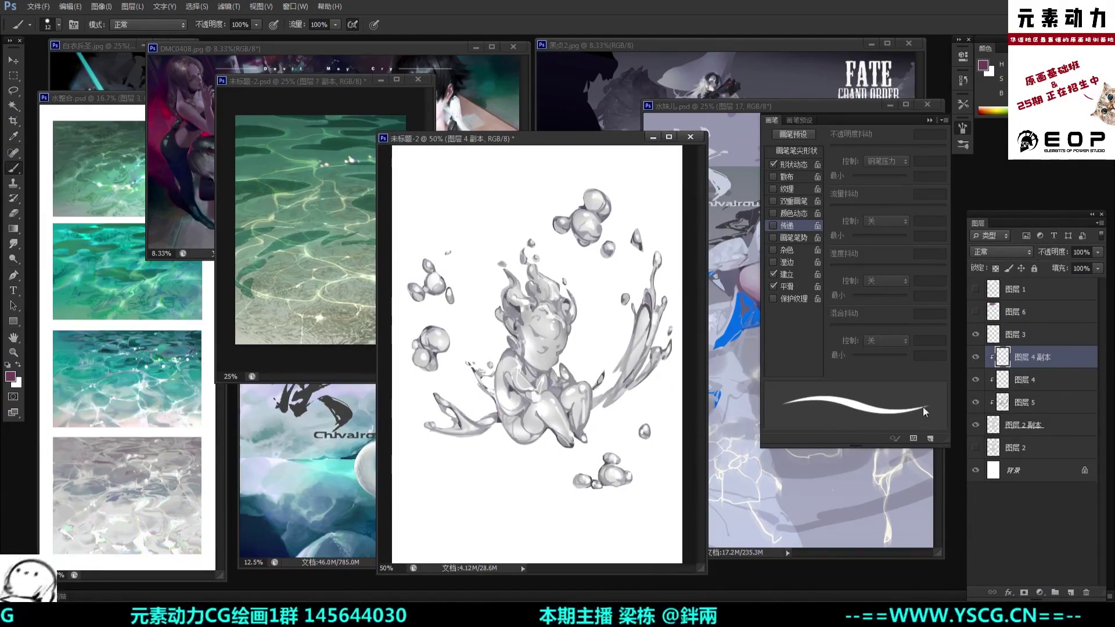
# Step: Turn off the blue (B) channel in the blending options of the highlight copy layer 图层 4 副本
pyautogui.click(1008, 592)
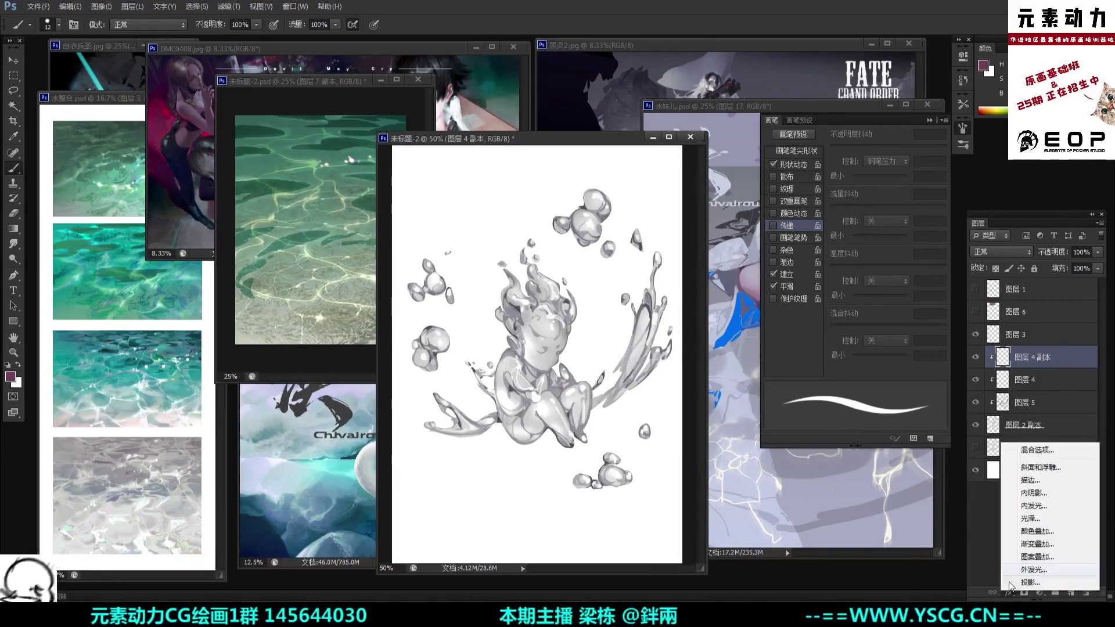
pyautogui.click(1039, 445)
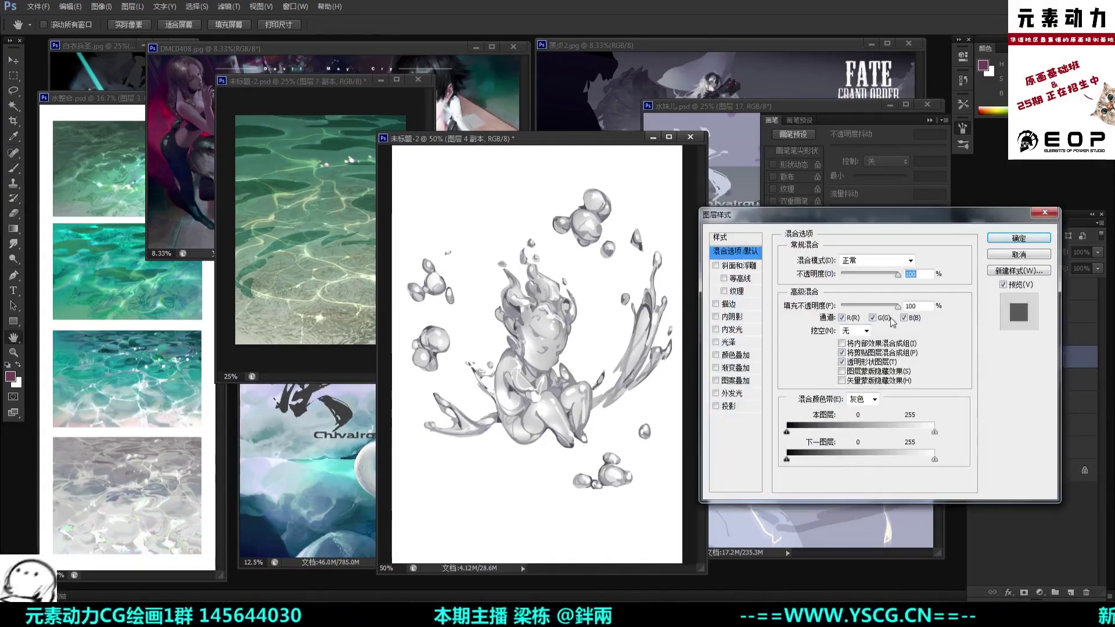
pyautogui.click(904, 318)
pyautogui.press('Return')
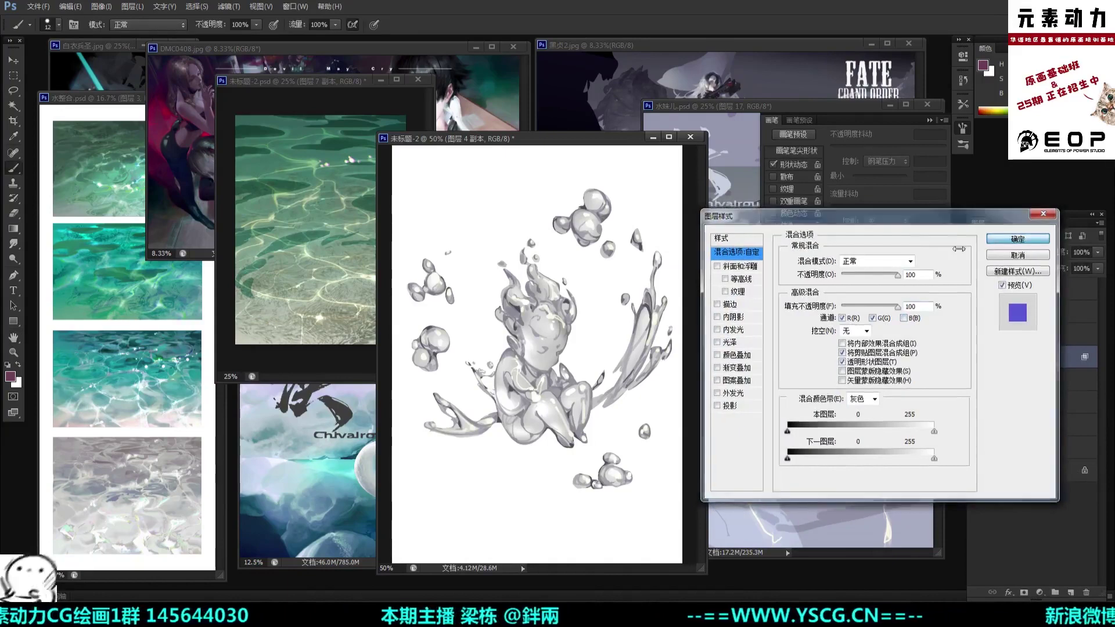
# Step: Examine the tinted highlights on the figure's head, arms and legs up close and across the whole canvas
pyautogui.hotkey('ctrl', '+')
pyautogui.press('v')
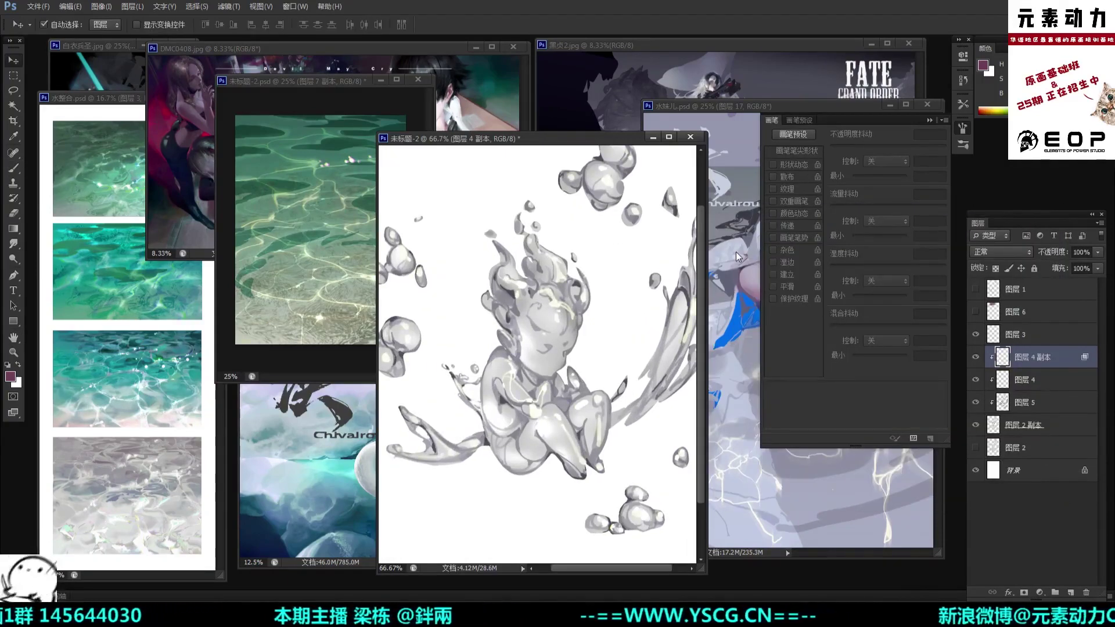
pyautogui.hotkey('ctrl', '-')
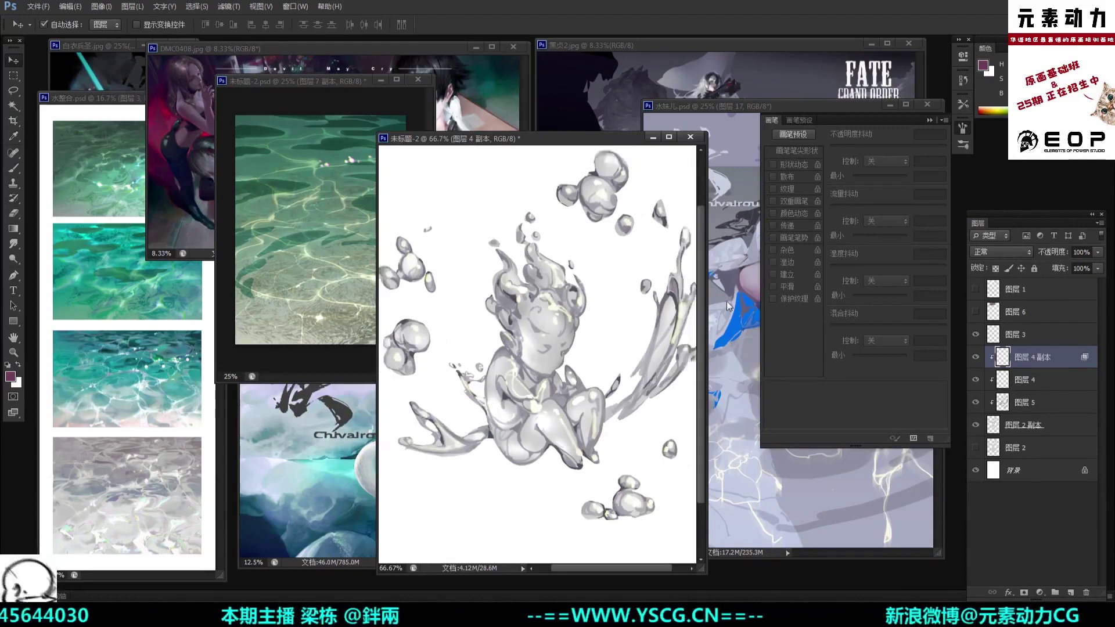
pyautogui.hotkey('ctrl', '+')
pyautogui.hotkey('ctrl', '+')
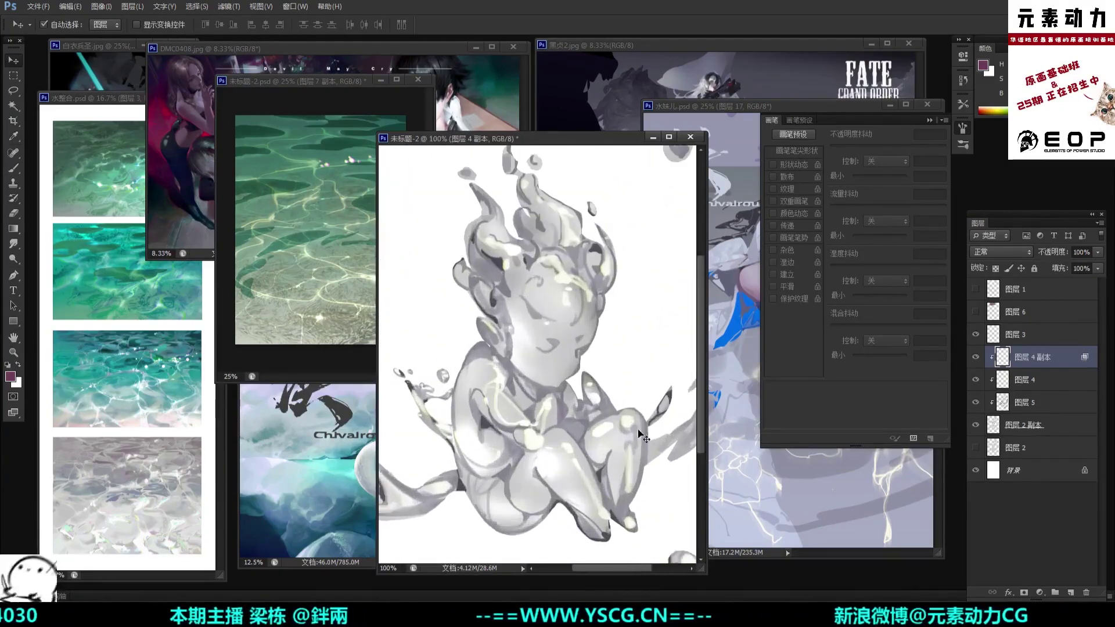
pyautogui.press('space')
pyautogui.moveTo(643, 424); pyautogui.dragTo(639, 390)
pyautogui.hotkey('ctrl', '-')
pyautogui.hotkey('ctrl', '-')
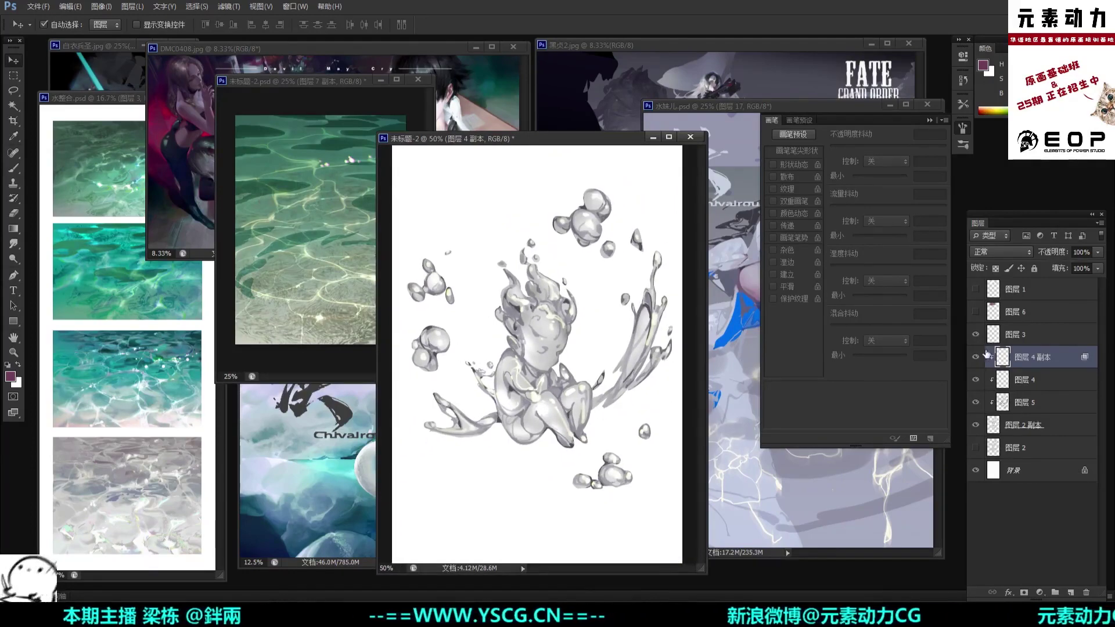
# Step: Add a new clipped layer directly above 图层 2 副本, beneath 图层 5
pyautogui.click(1044, 399)
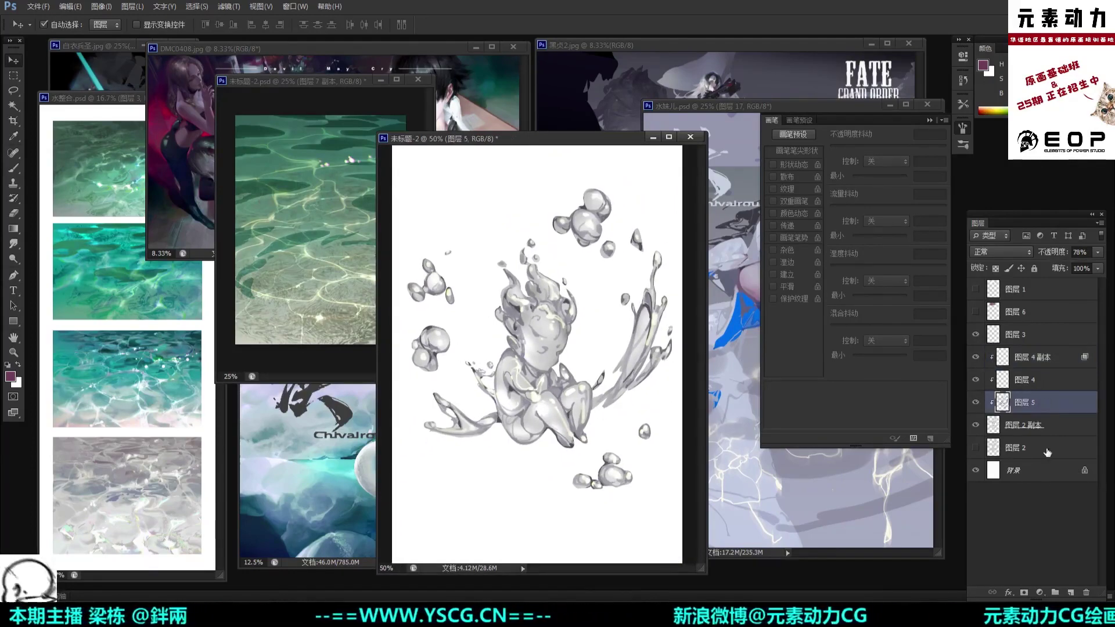
pyautogui.click(1045, 426)
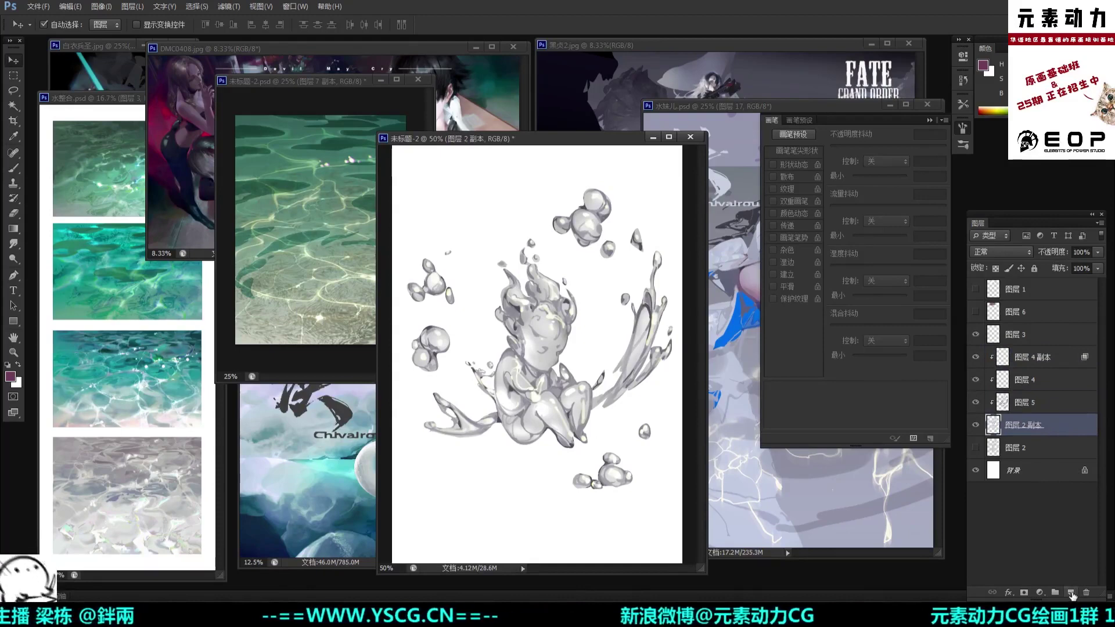
pyautogui.click(1070, 592)
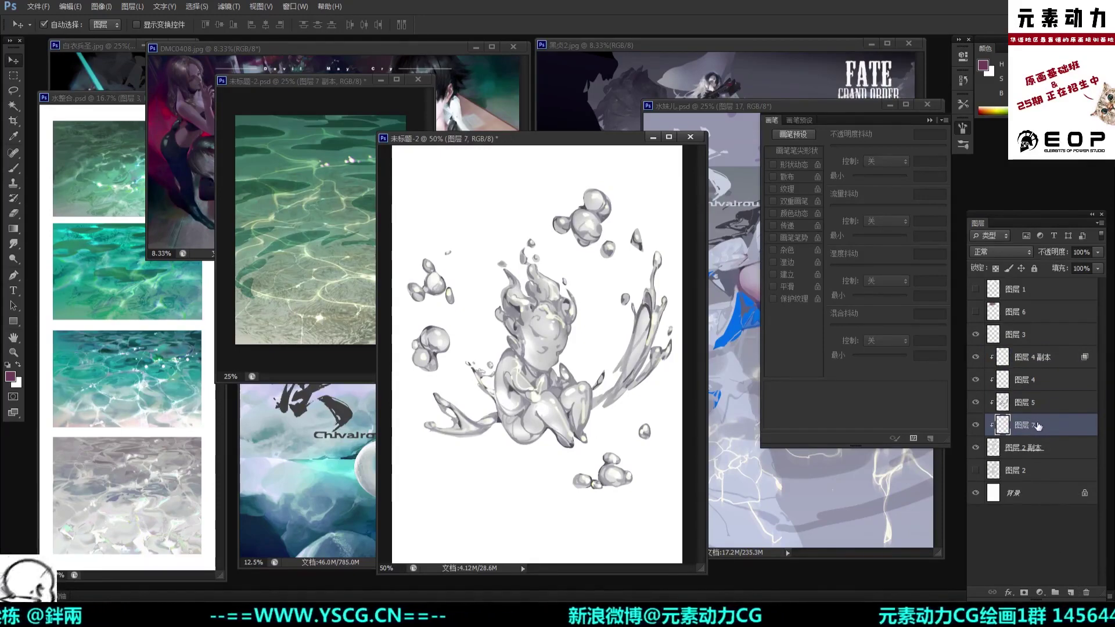
# Step: Choose the soft 40 px brush with 0% hardness and set the new layer's blend mode to Overlay (叠加)
pyautogui.press('b')
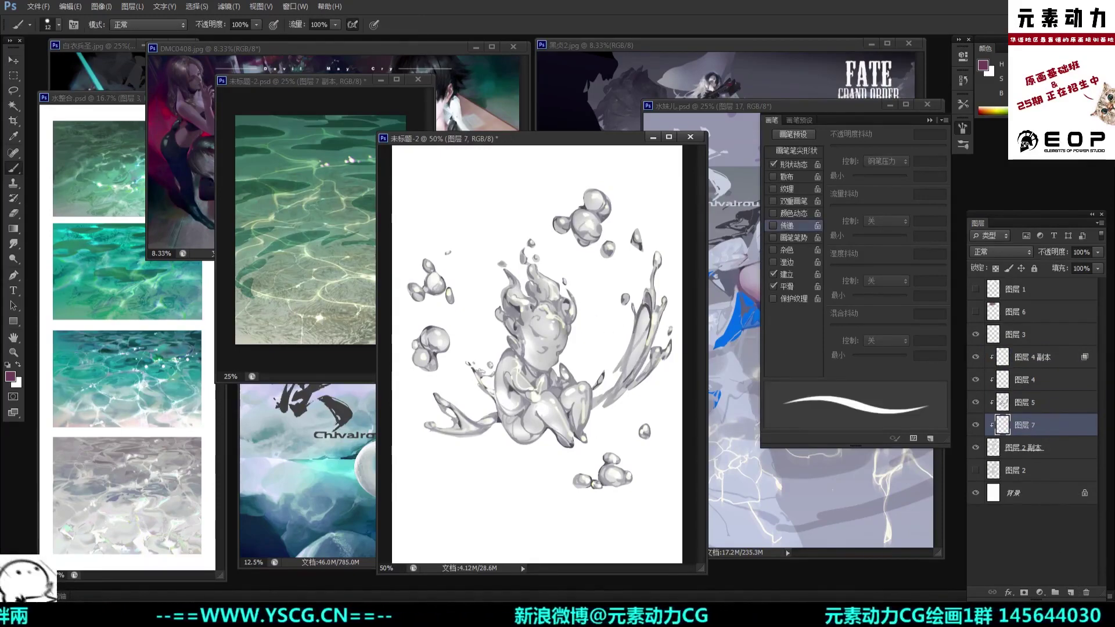
pyautogui.hotkey('ctrl', '-')
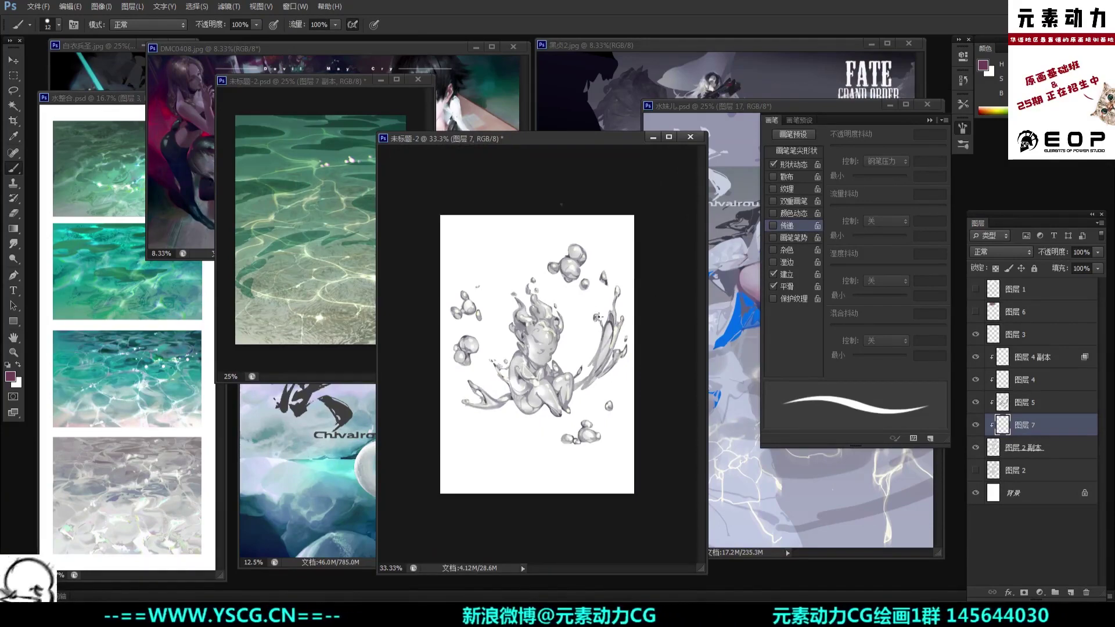
pyautogui.rightClick(598, 318)
pyautogui.click(643, 434)
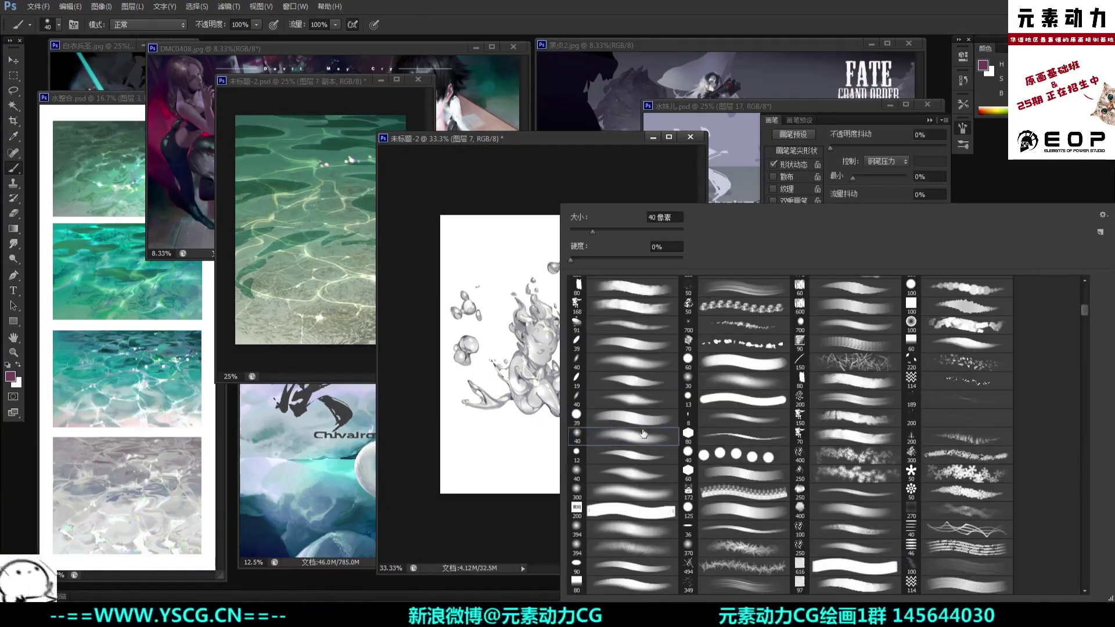
pyautogui.press('Escape')
pyautogui.hotkey('ctrl', '+')
pyautogui.click(1000, 251)
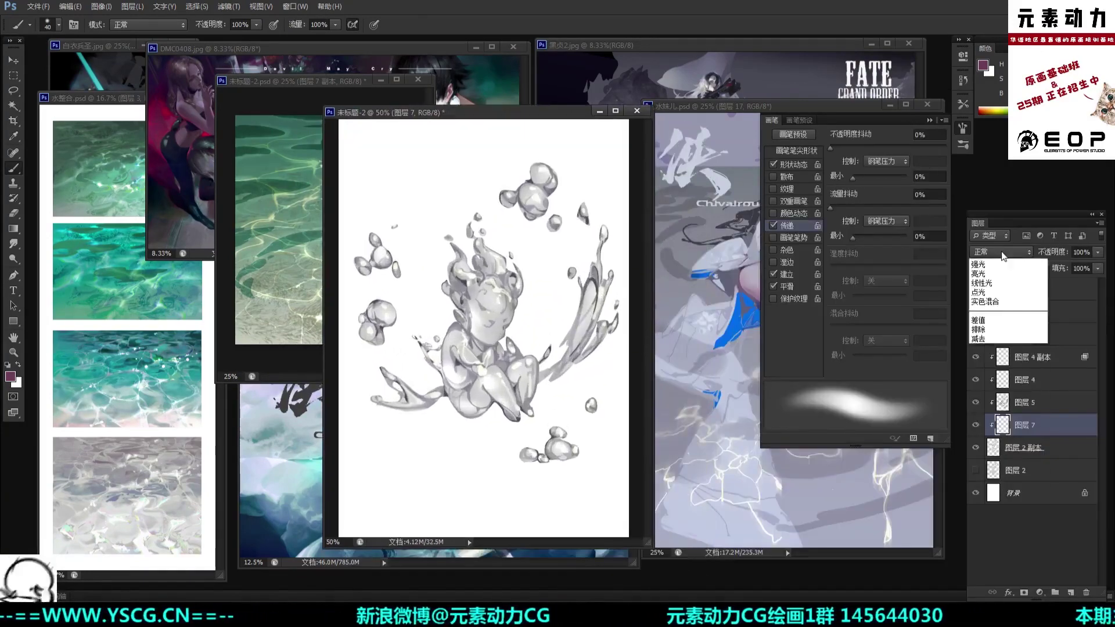
pyautogui.click(1004, 403)
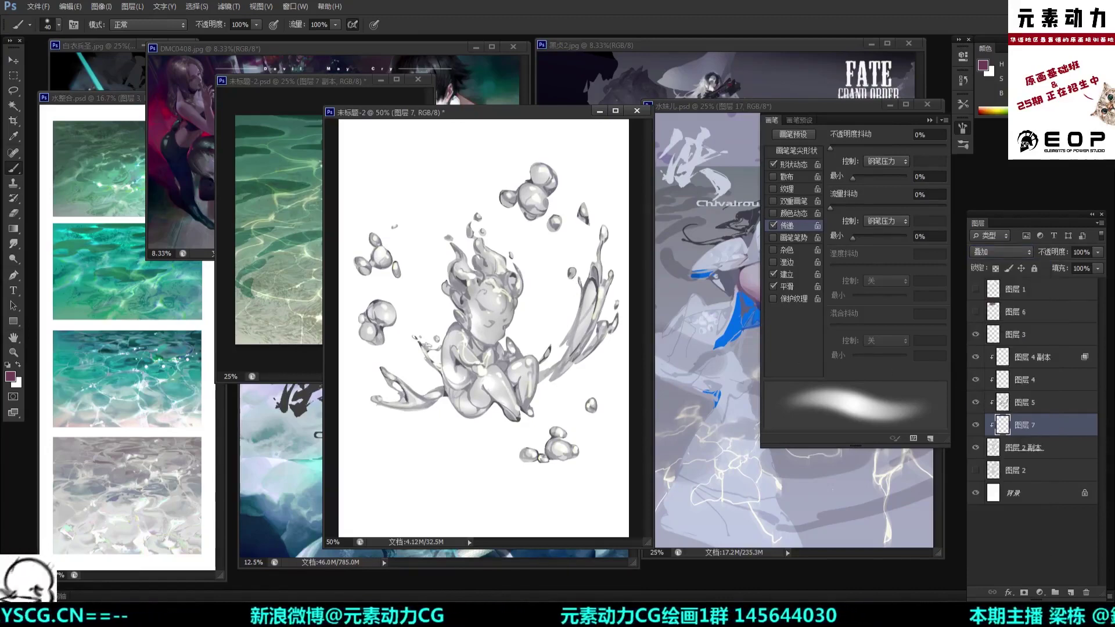
# Step: Resize the soft brush to 200 px and set the foreground colour to light purple b18aed
pyautogui.hotkey('ctrl', '-')
pyautogui.hotkey('ctrl', '+')
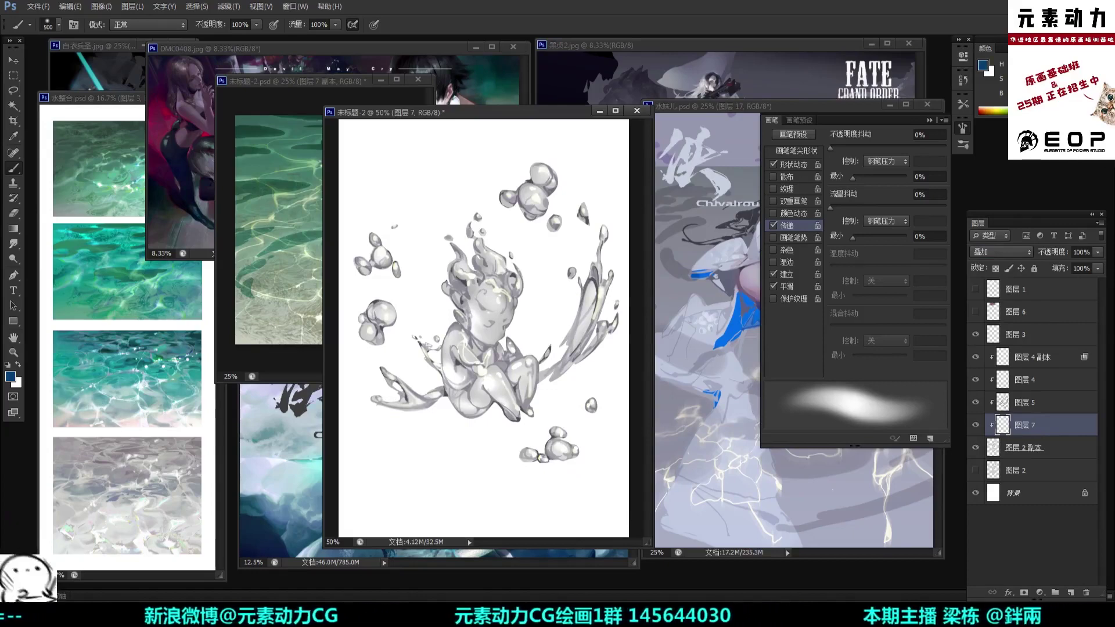
pyautogui.click(528, 341)
pyautogui.press('[')
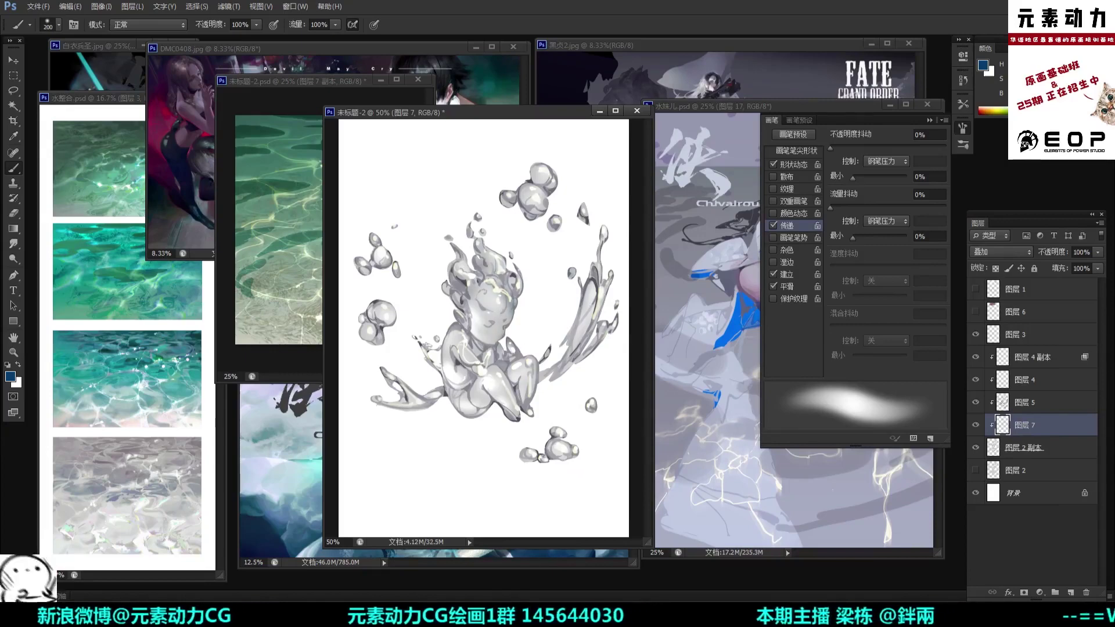
pyautogui.click(1079, 112)
pyautogui.click(986, 66)
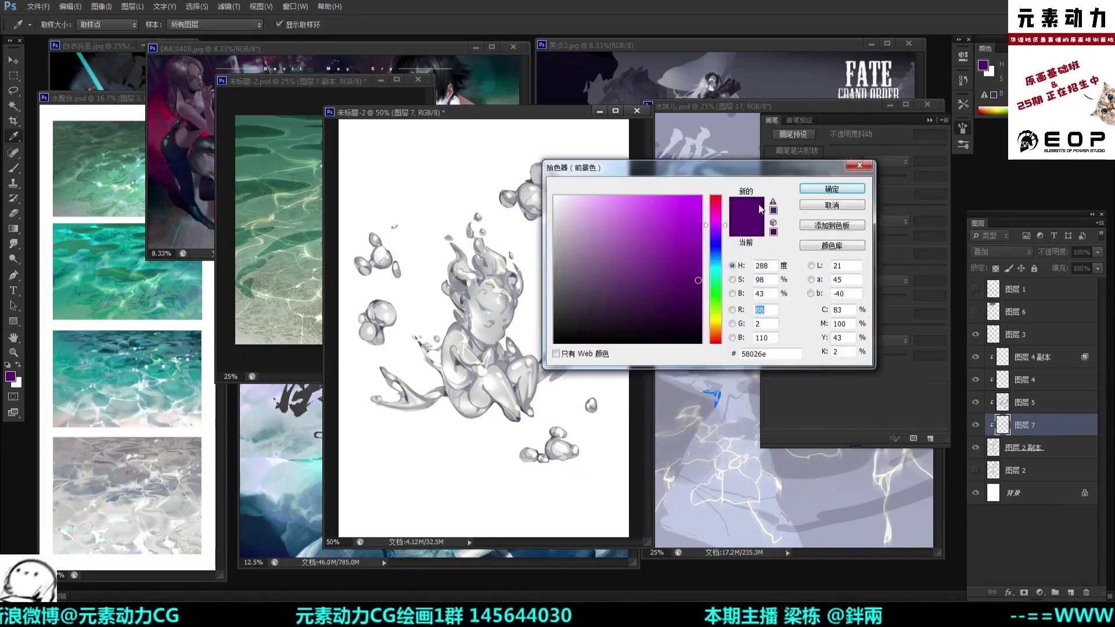
pyautogui.click(707, 226)
pyautogui.moveTo(635, 230); pyautogui.dragTo(626, 211)
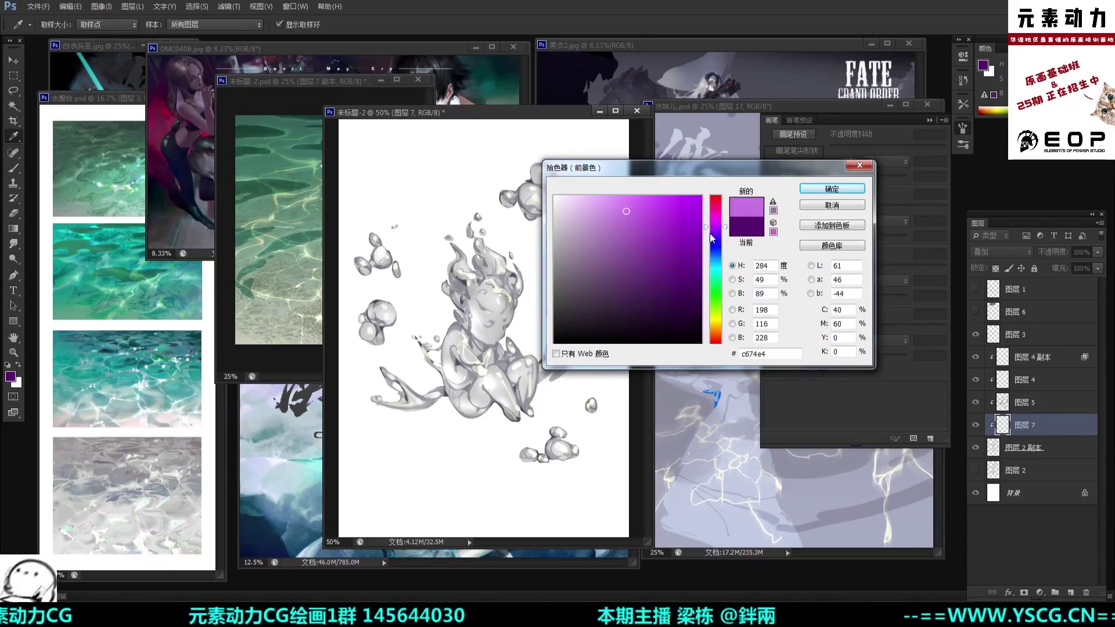
pyautogui.moveTo(712, 238); pyautogui.dragTo(709, 235)
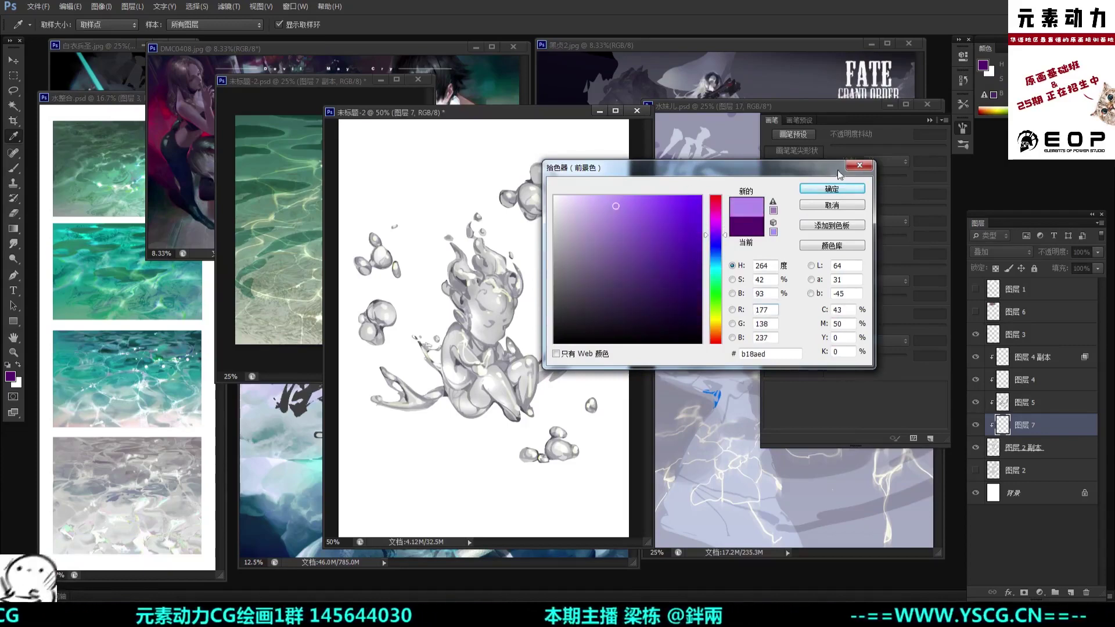
pyautogui.click(832, 189)
# Step: Brush soft light purple over the figure's hair, shoulder and legs and the surrounding bubbles and splashes on 图层 7
pyautogui.press('b')
pyautogui.moveTo(493, 234); pyautogui.dragTo(534, 323)
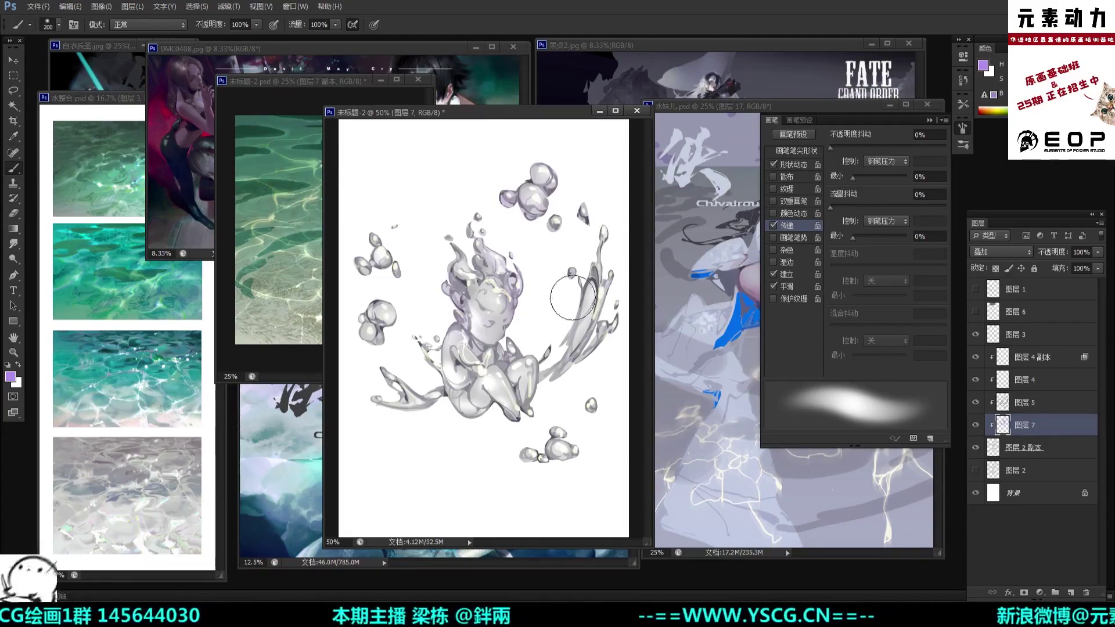
pyautogui.moveTo(488, 410); pyautogui.dragTo(493, 389)
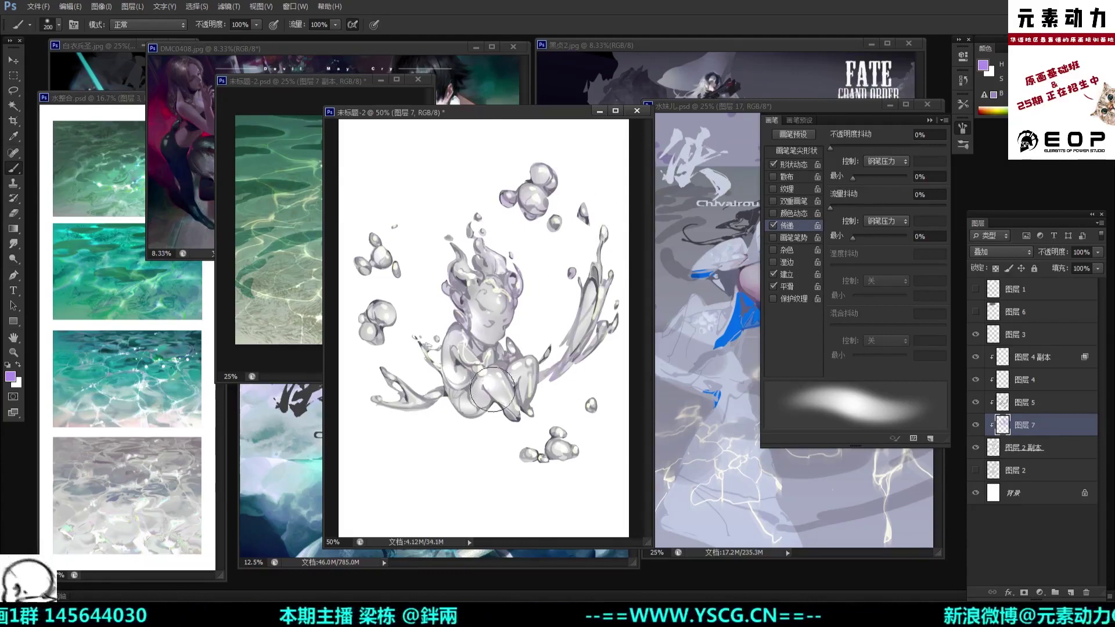
pyautogui.moveTo(431, 366); pyautogui.dragTo(437, 354)
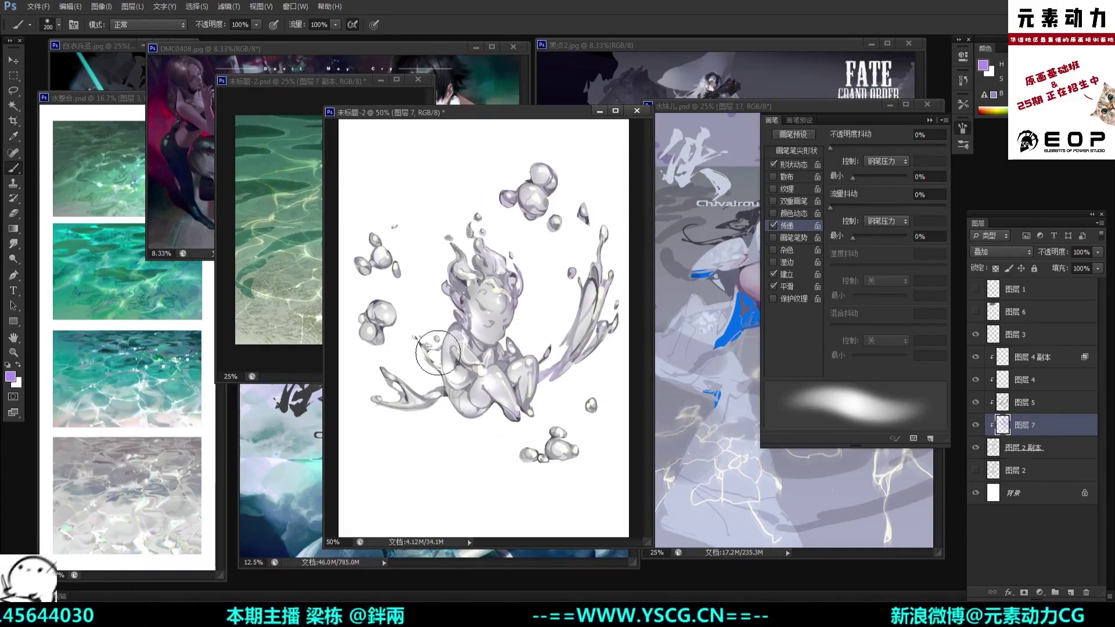
pyautogui.moveTo(396, 421); pyautogui.dragTo(389, 405)
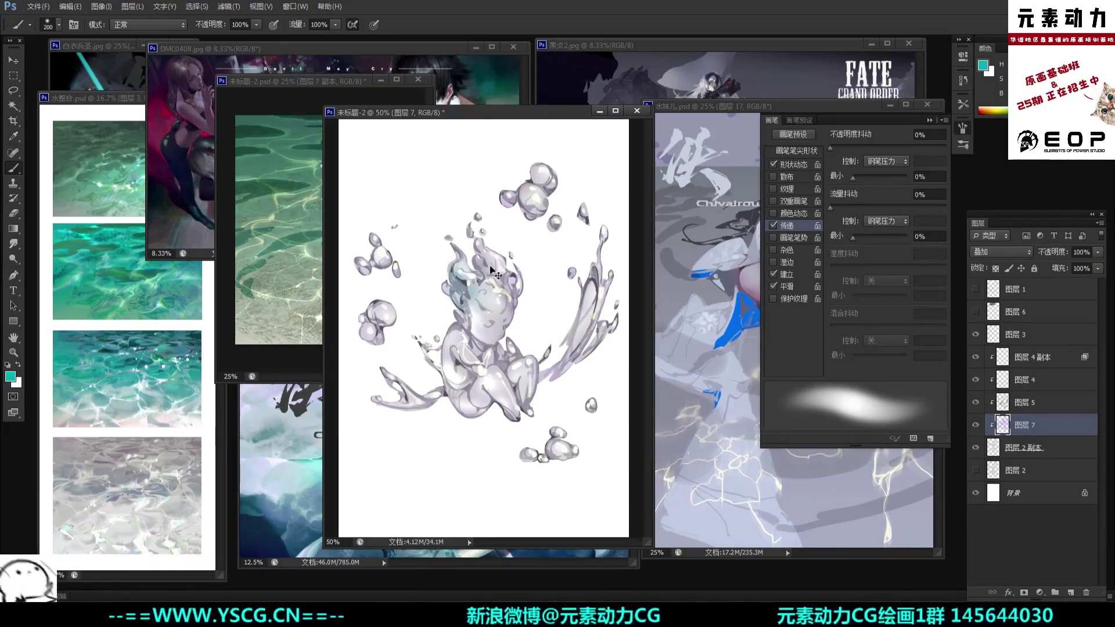
# Step: Brush soft turquoise over the figure's head and body, the curved splash and the bubbles on 图层 7
pyautogui.moveTo(449, 280)
pyautogui.mouseDown()
pyautogui.moveTo(492, 265)
pyautogui.moveTo(470, 305)
pyautogui.moveTo(482, 315)
pyautogui.mouseUp()
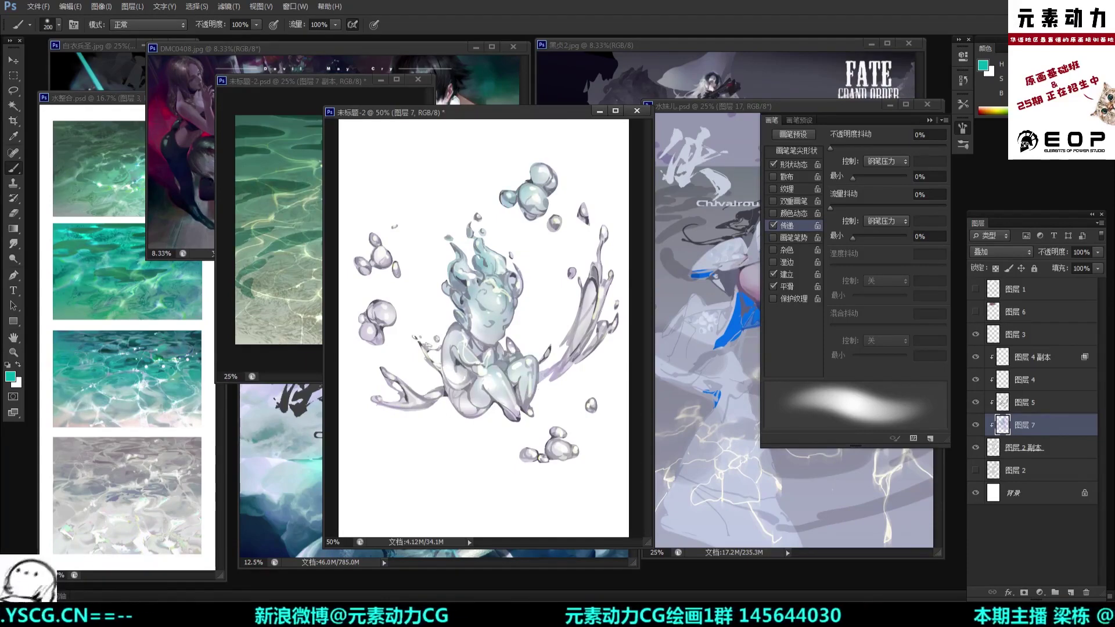
pyautogui.moveTo(581, 327)
pyautogui.mouseDown()
pyautogui.moveTo(600, 228)
pyautogui.moveTo(606, 283)
pyautogui.mouseUp()
pyautogui.click(550, 230)
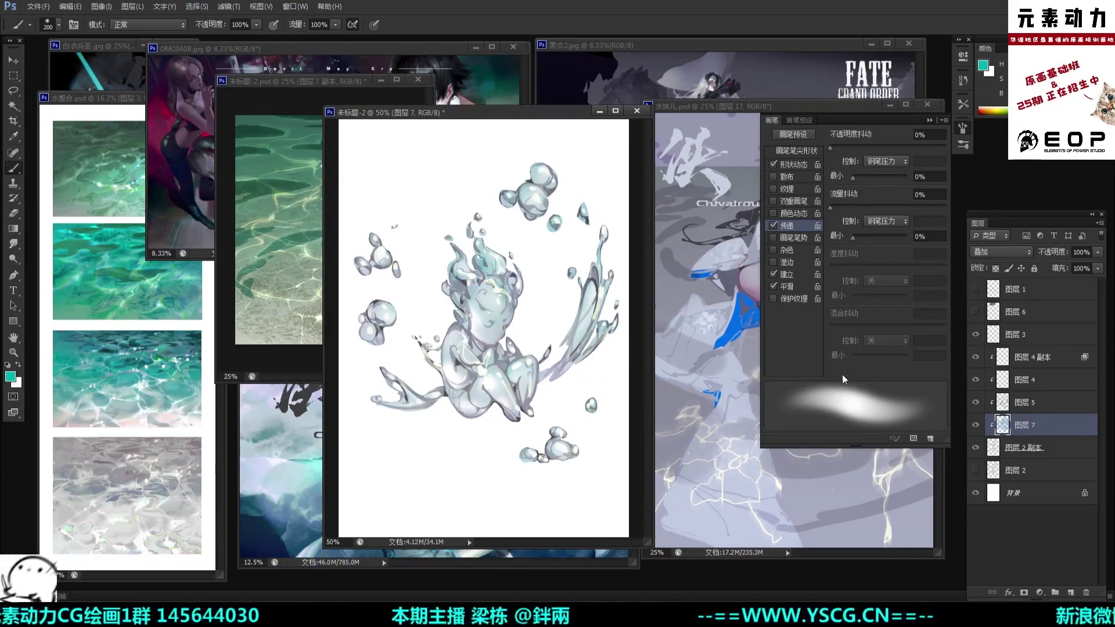
pyautogui.hotkey('ctrl', '-')
pyautogui.hotkey('ctrl', '+')
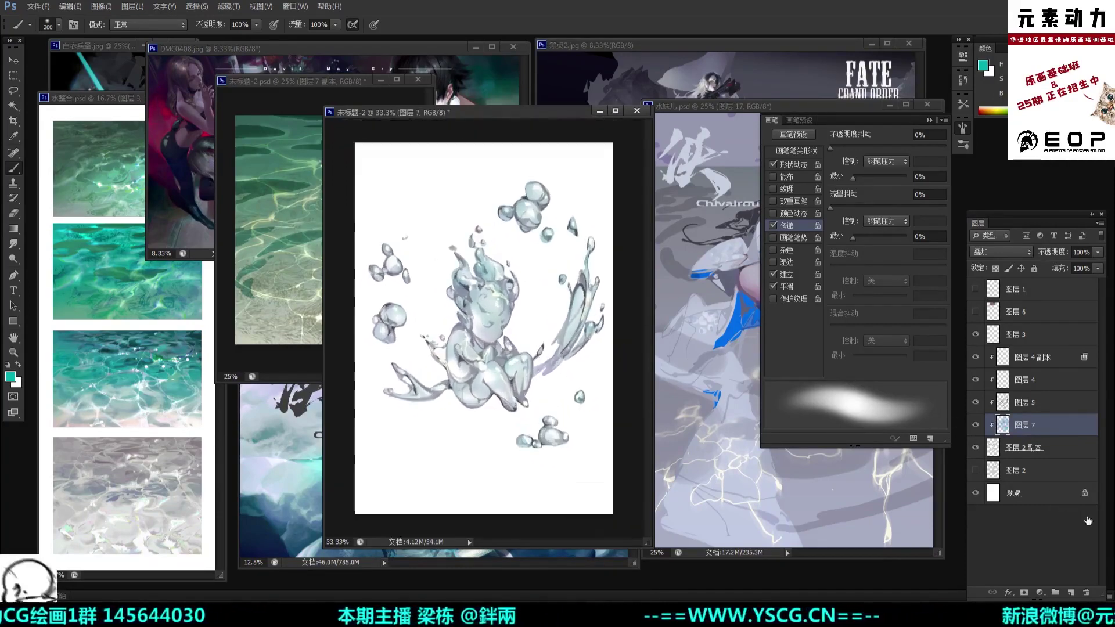
# Step: Add a clipped layer above 图层 7 and try a turquoise-to-white gradient running down across the figure
pyautogui.click(1071, 591)
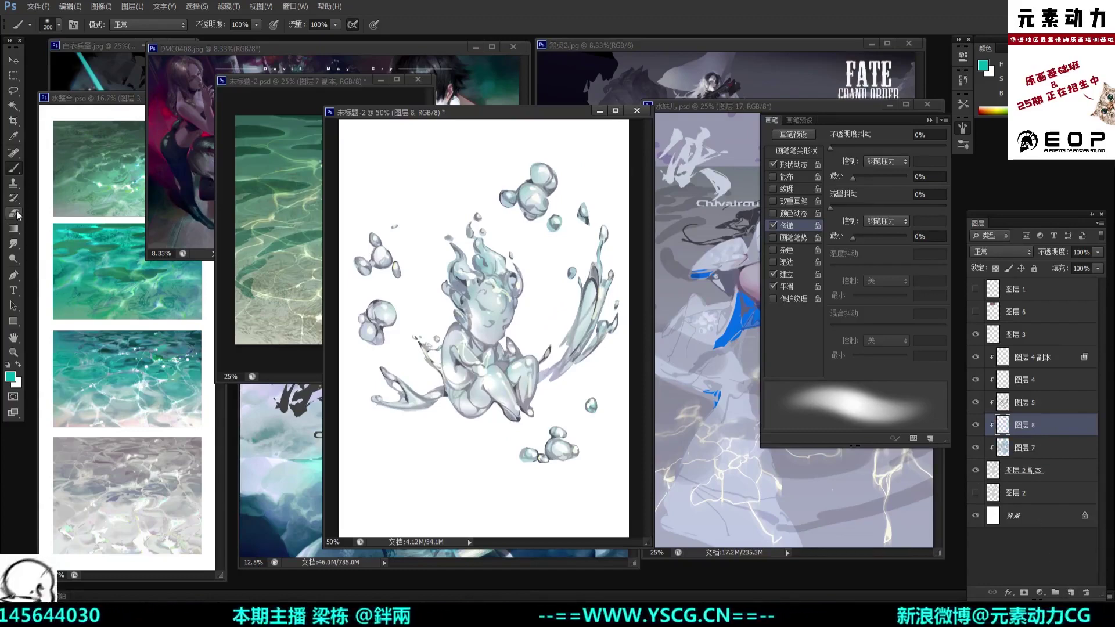
pyautogui.click(13, 228)
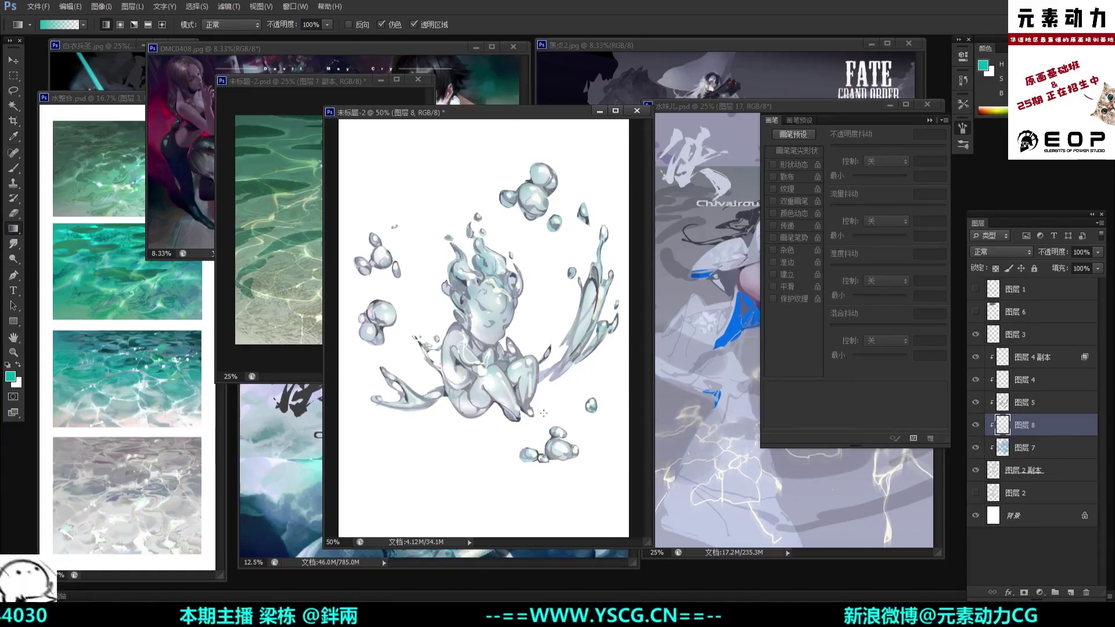
pyautogui.moveTo(531, 174); pyautogui.dragTo(547, 388)
pyautogui.hotkey('ctrl', 'z')
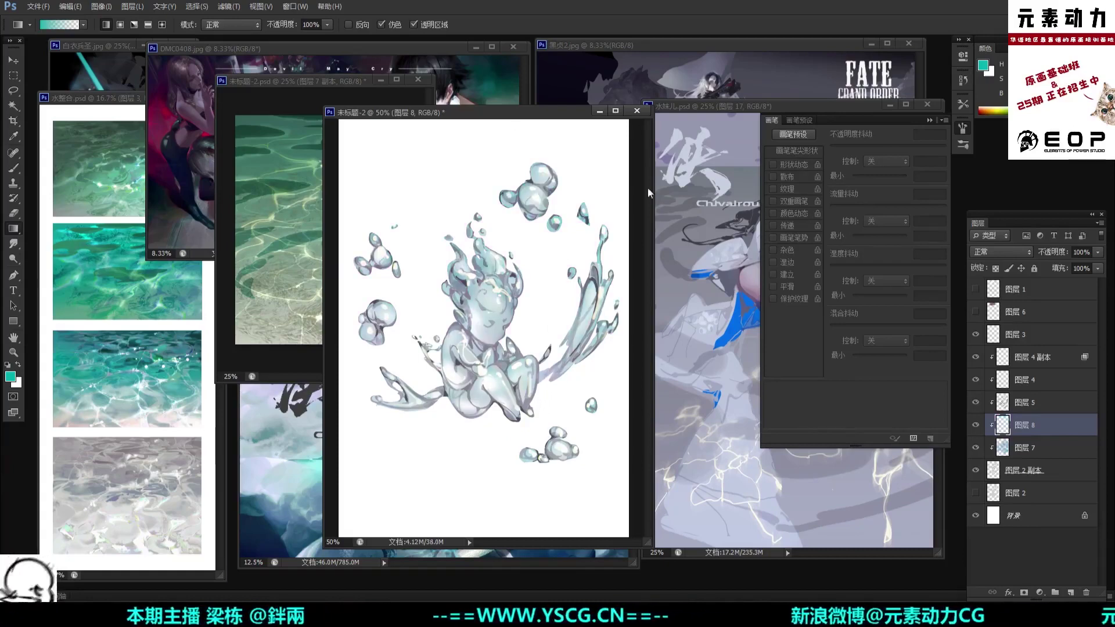
# Step: Set layer 图层 8 to Overlay (叠加) blending and apply a teal gradient downward over the water figure
pyautogui.click(1007, 252)
pyautogui.click(986, 408)
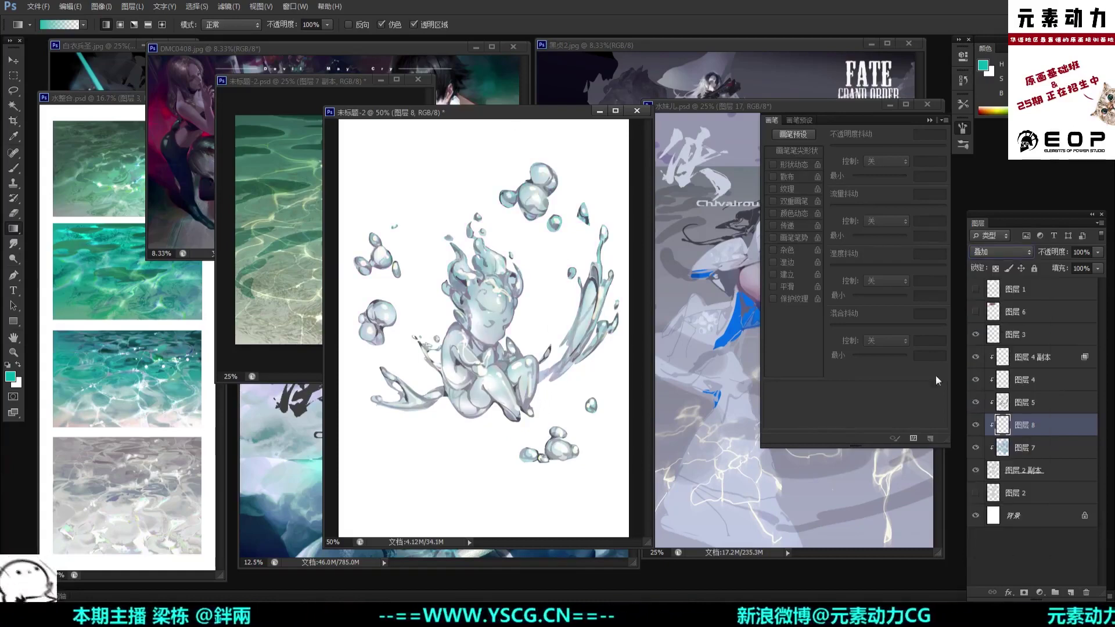
pyautogui.moveTo(531, 175); pyautogui.dragTo(543, 378)
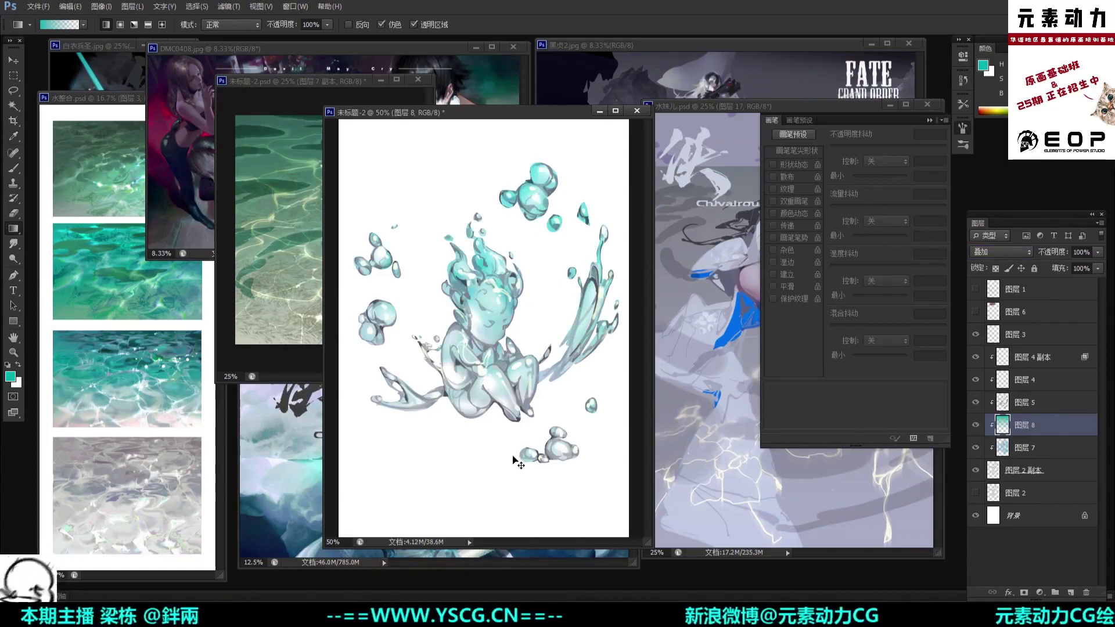
# Step: Adjust the Hue/Saturation of the gradient layer 图层 8, shifting the hue slightly toward blue with saturation -35 and lightness +14
pyautogui.press('i')
pyautogui.hotkey('ctrl', 'u')
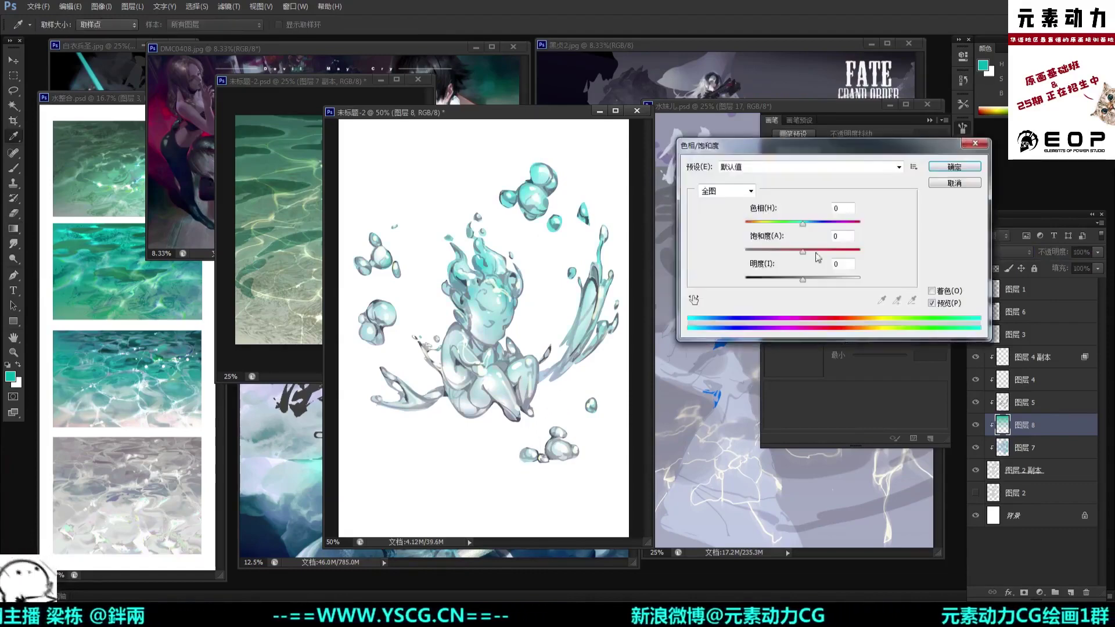
pyautogui.moveTo(803, 223); pyautogui.dragTo(811, 277)
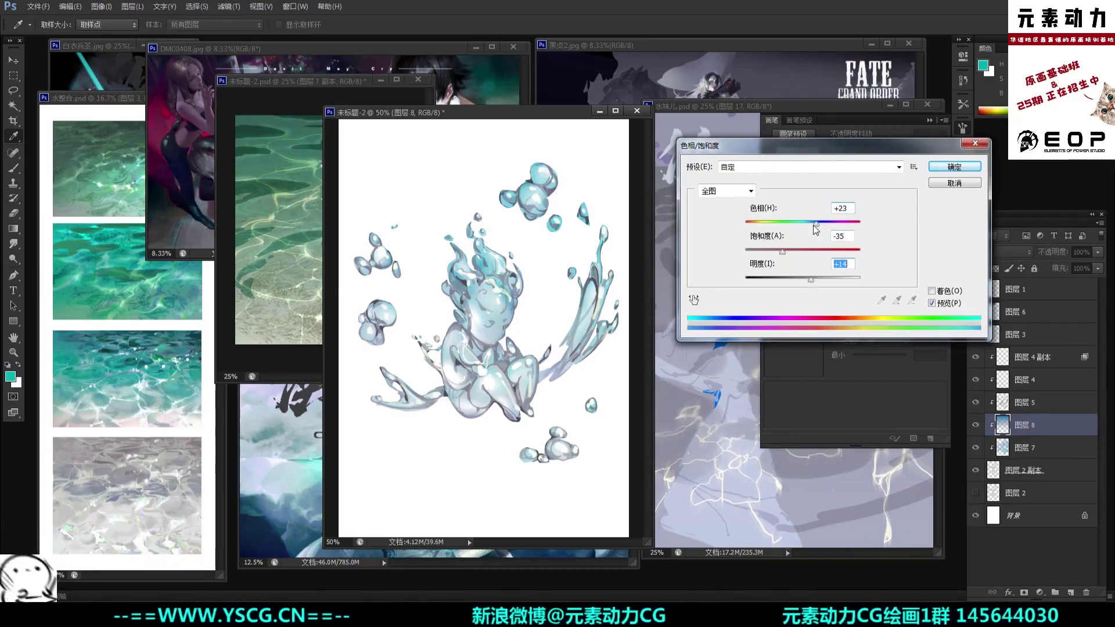
pyautogui.moveTo(815, 224); pyautogui.dragTo(811, 224)
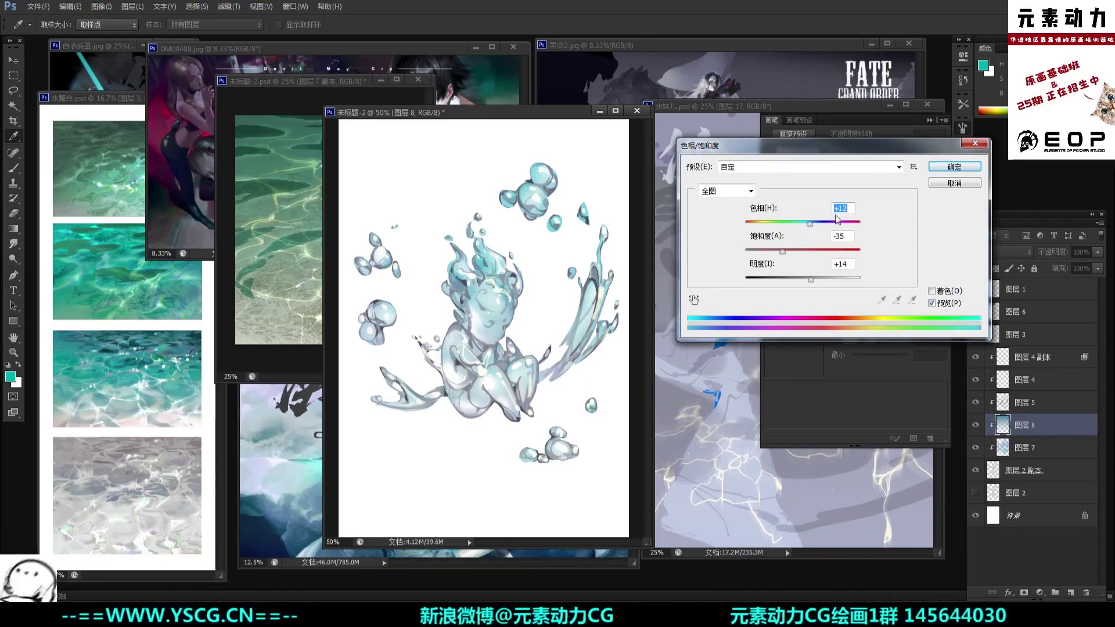
pyautogui.click(932, 172)
# Step: Apply a Color Balance shift toward cyan of -61 in the midtones of layer 图层 8
pyautogui.hotkey('ctrl', 'b')
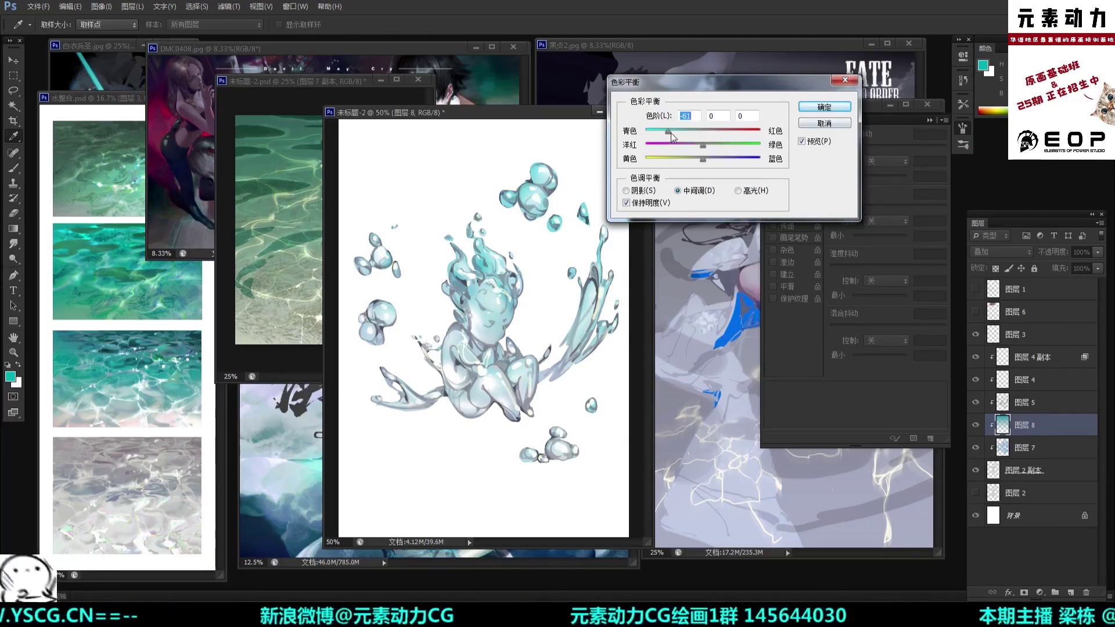
pyautogui.click(820, 108)
pyautogui.press('g')
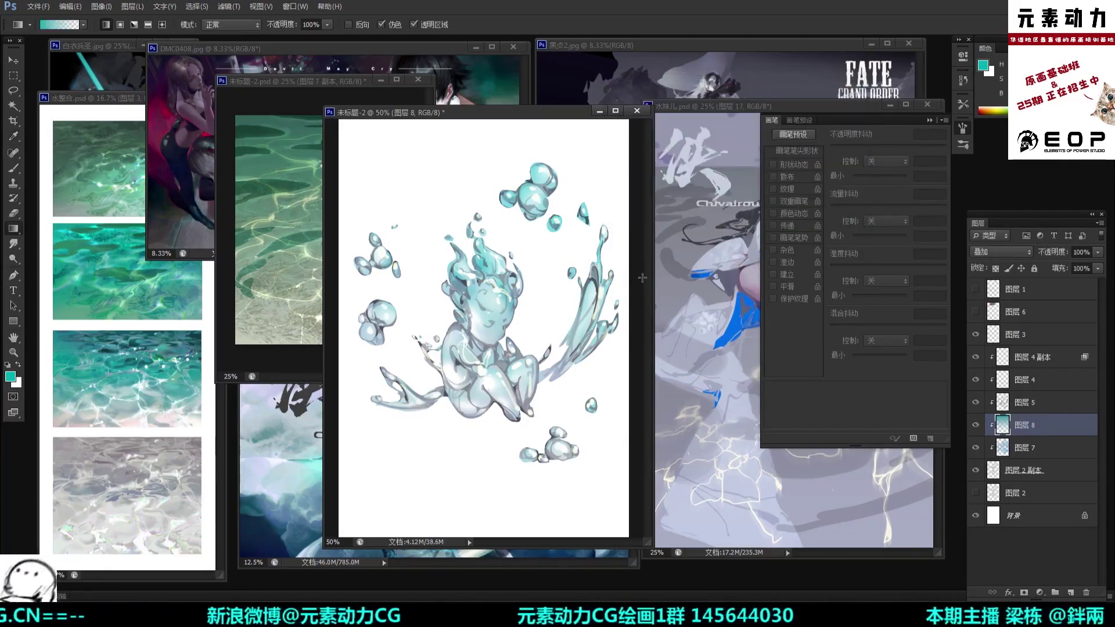
# Step: Free-transform the gradient on layer 图层 8, stretching it to about 113% height and 112% width and rotating it about -12 degrees
pyautogui.hotkey('ctrl', 't')
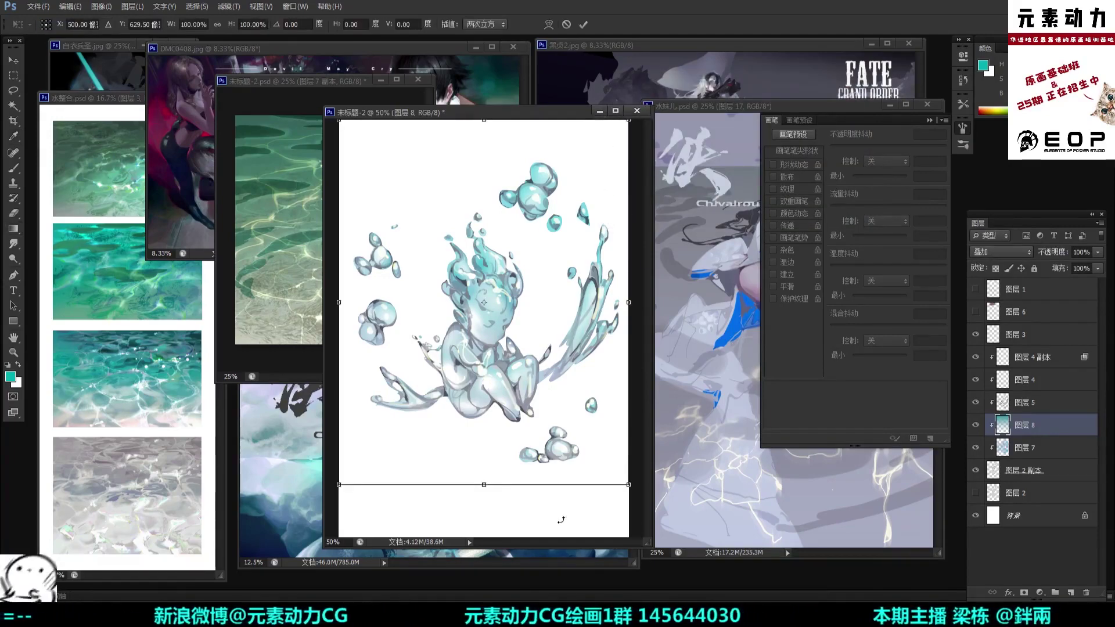
pyautogui.moveTo(484, 485); pyautogui.dragTo(483, 531)
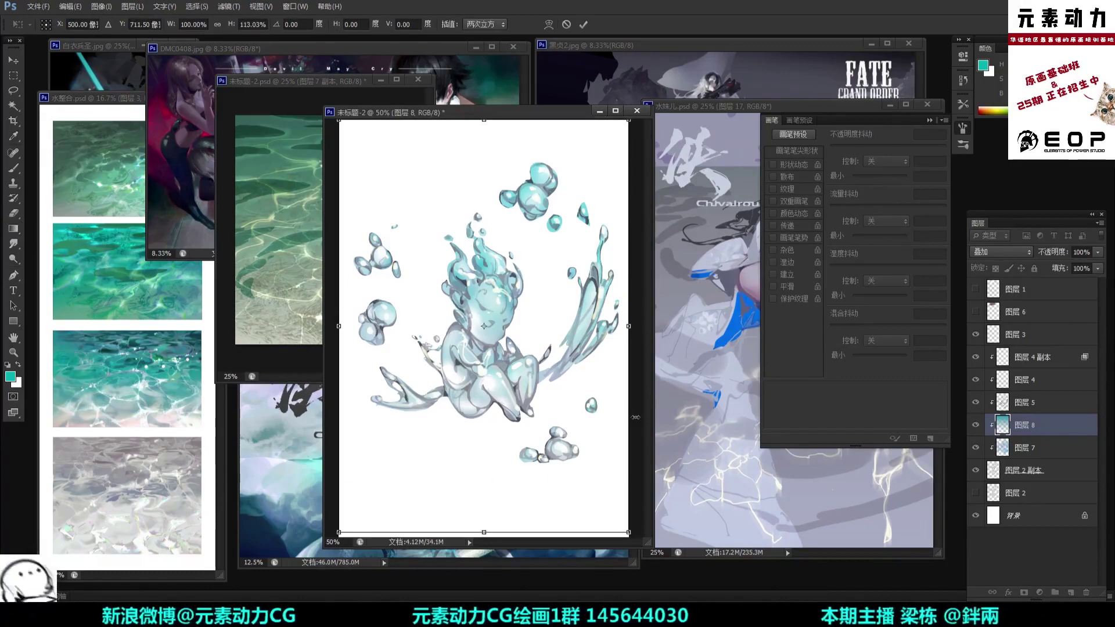
pyautogui.moveTo(636, 451); pyautogui.dragTo(641, 407)
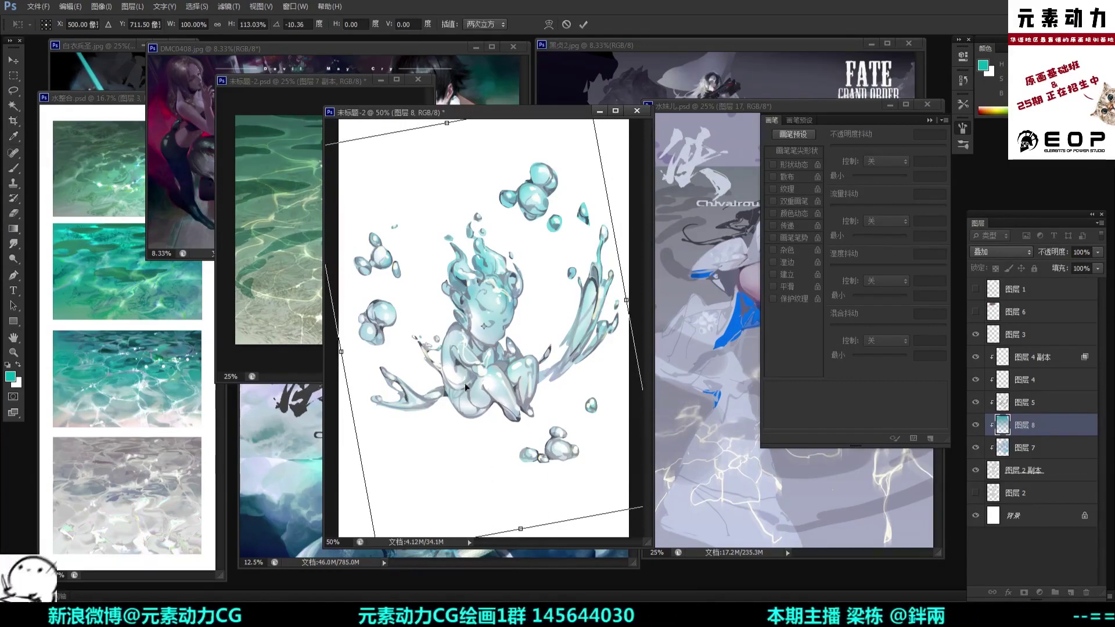
pyautogui.moveTo(345, 353); pyautogui.dragTo(309, 371)
pyautogui.press('Return')
pyautogui.press('g')
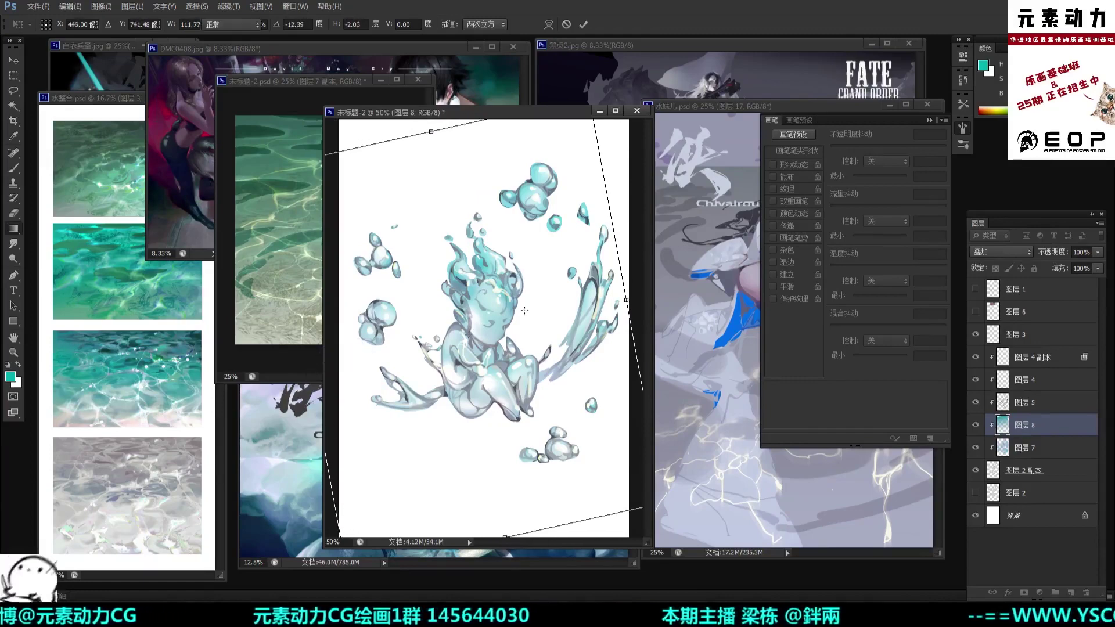
# Step: Apply a Color Balance shift toward green of +81 in the midtones of layer 图层 8
pyautogui.press('i')
pyautogui.hotkey('ctrl', 'b')
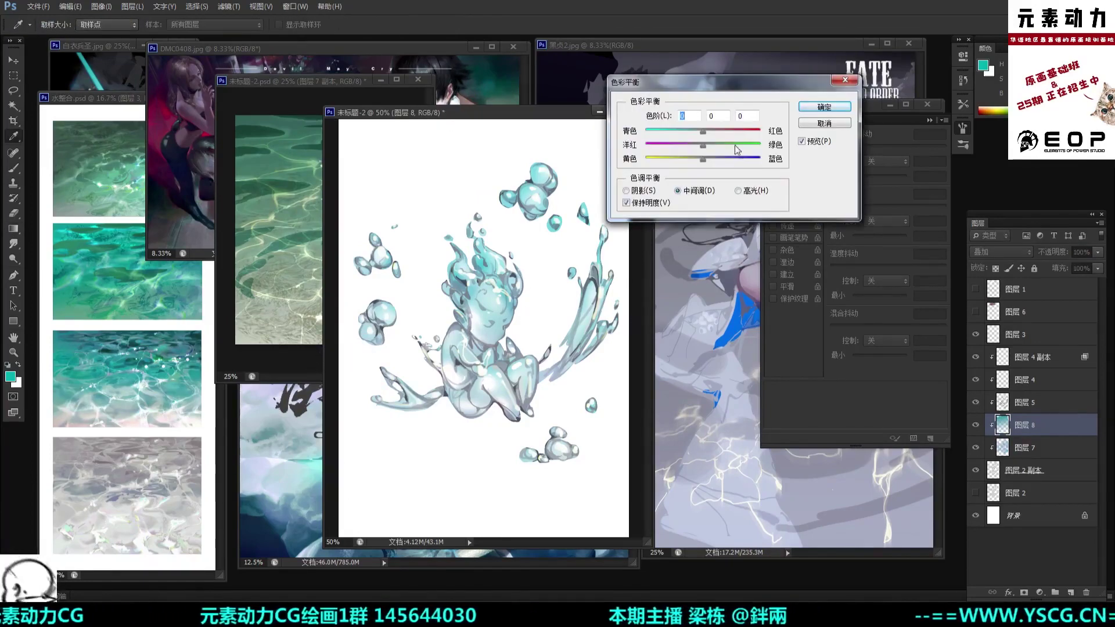
pyautogui.moveTo(734, 145); pyautogui.dragTo(748, 145)
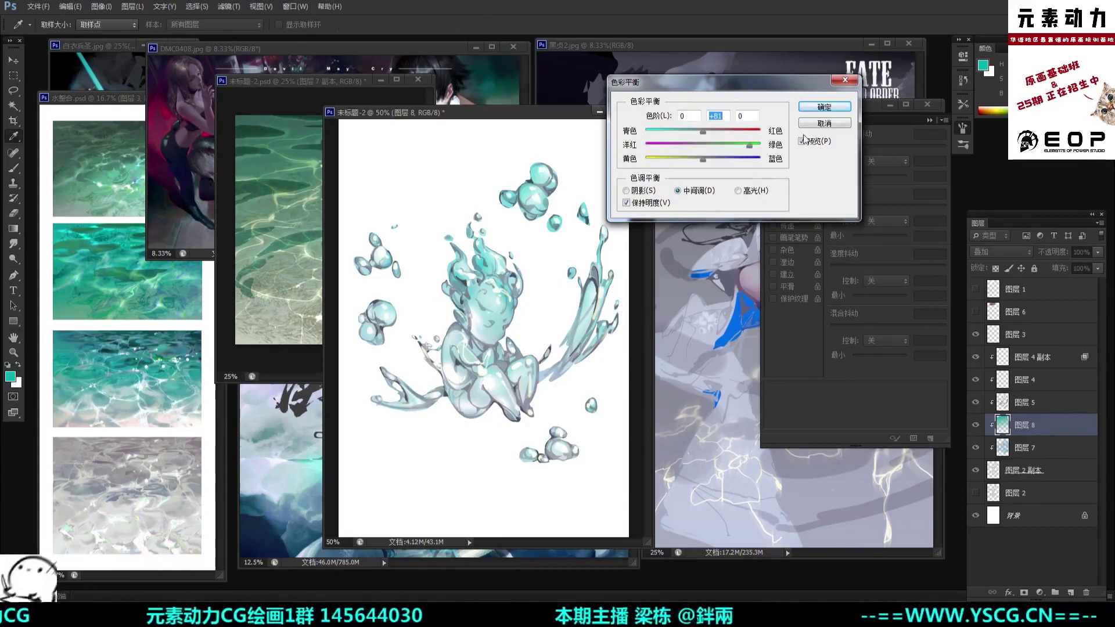
pyautogui.click(822, 116)
pyautogui.press('g')
pyautogui.hotkey('ctrl', '-')
pyautogui.hotkey('ctrl', '-')
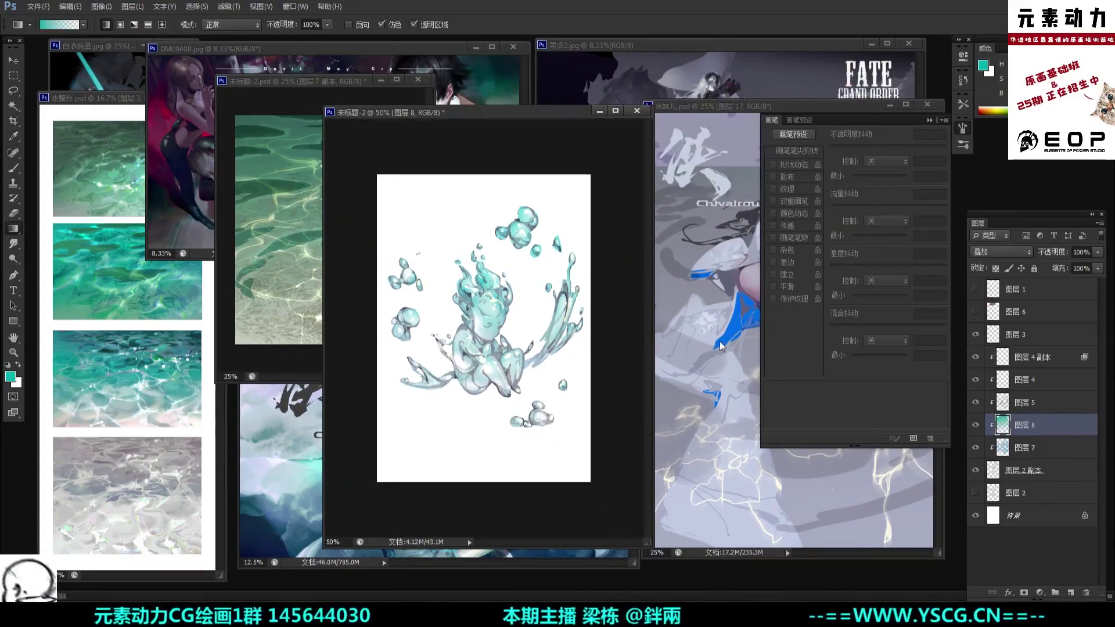
pyautogui.hotkey('ctrl', '+')
pyautogui.hotkey('ctrl', '+')
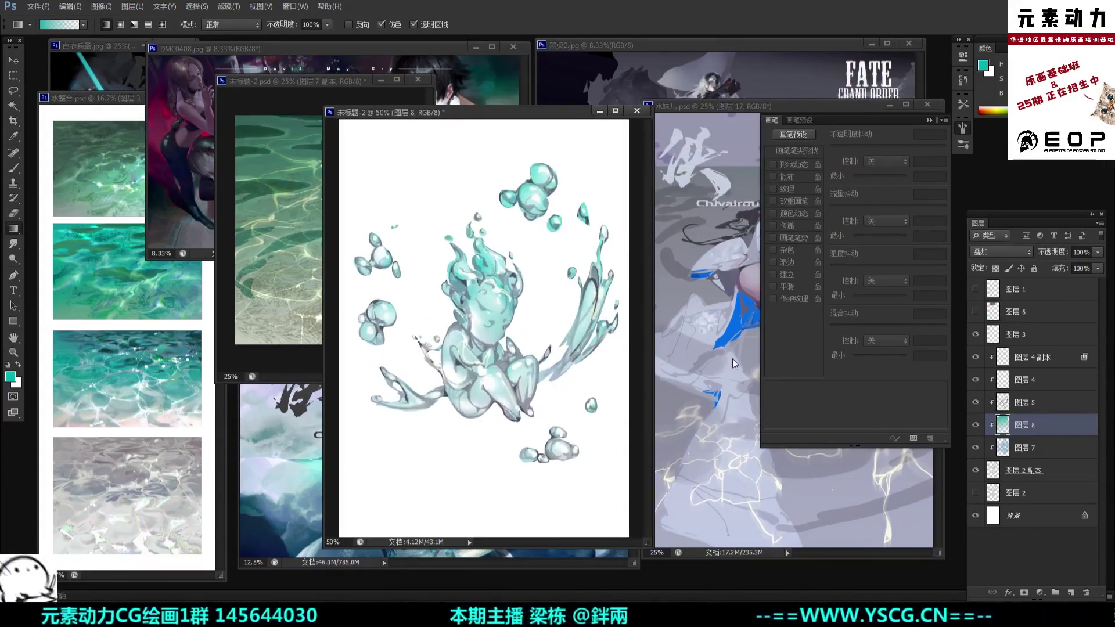
pyautogui.press('i')
pyautogui.hotkey('ctrl', 'u')
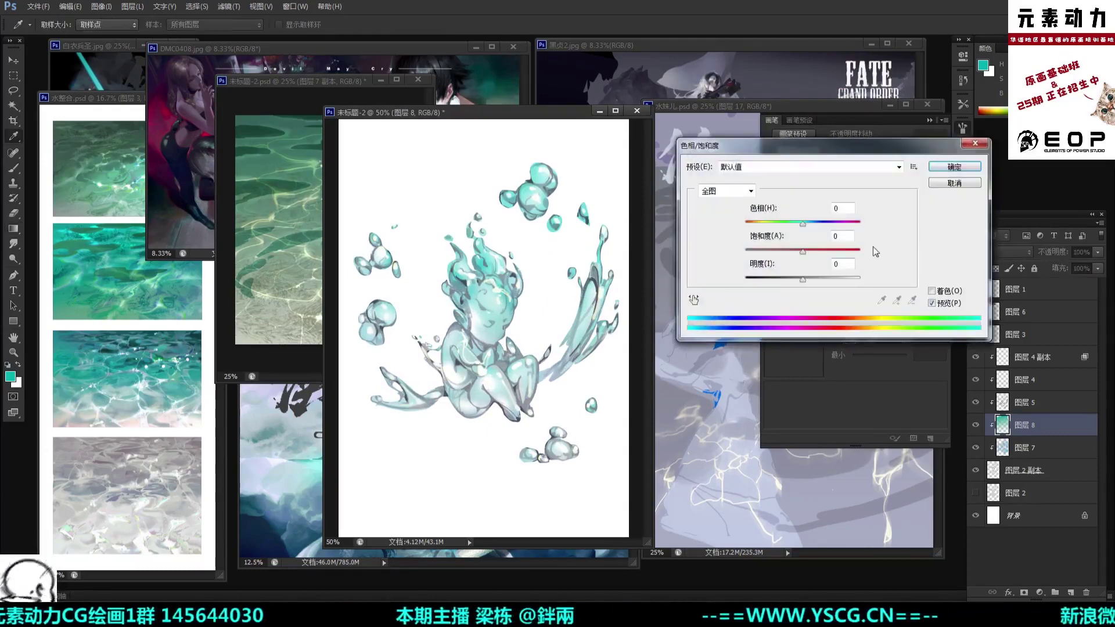
pyautogui.moveTo(782, 224); pyautogui.dragTo(870, 224)
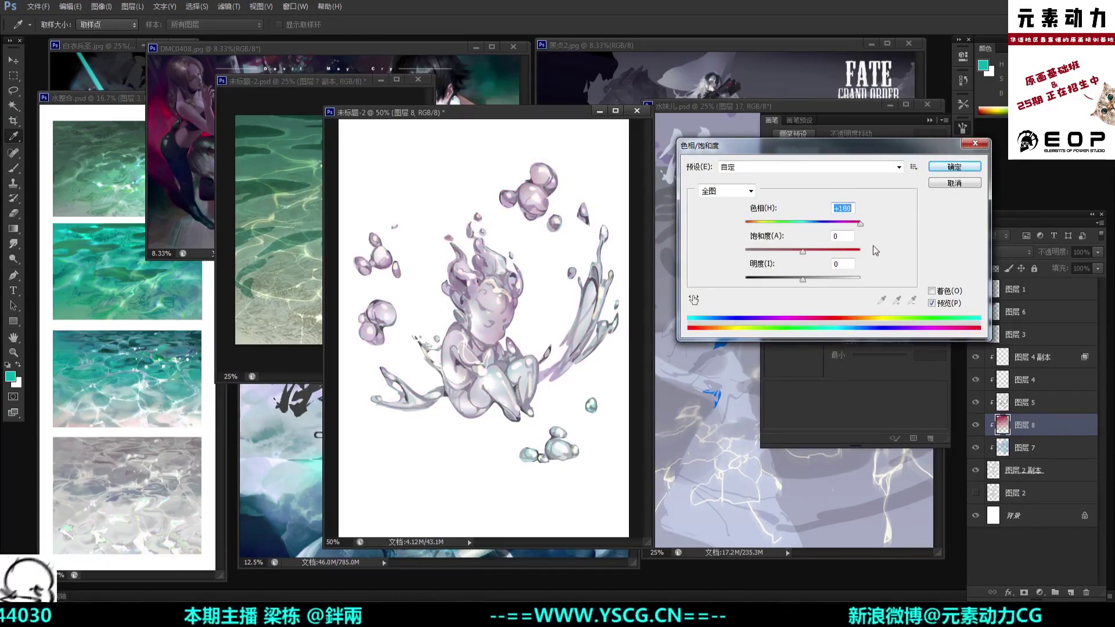
pyautogui.hotkey('ctrl', 'z')
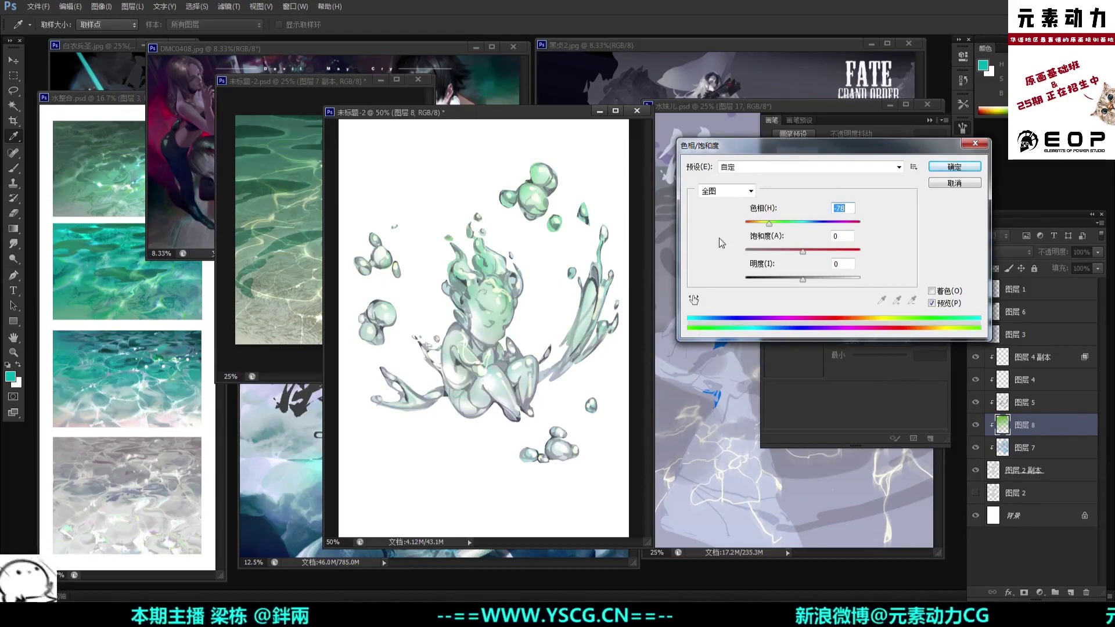
pyautogui.click(950, 184)
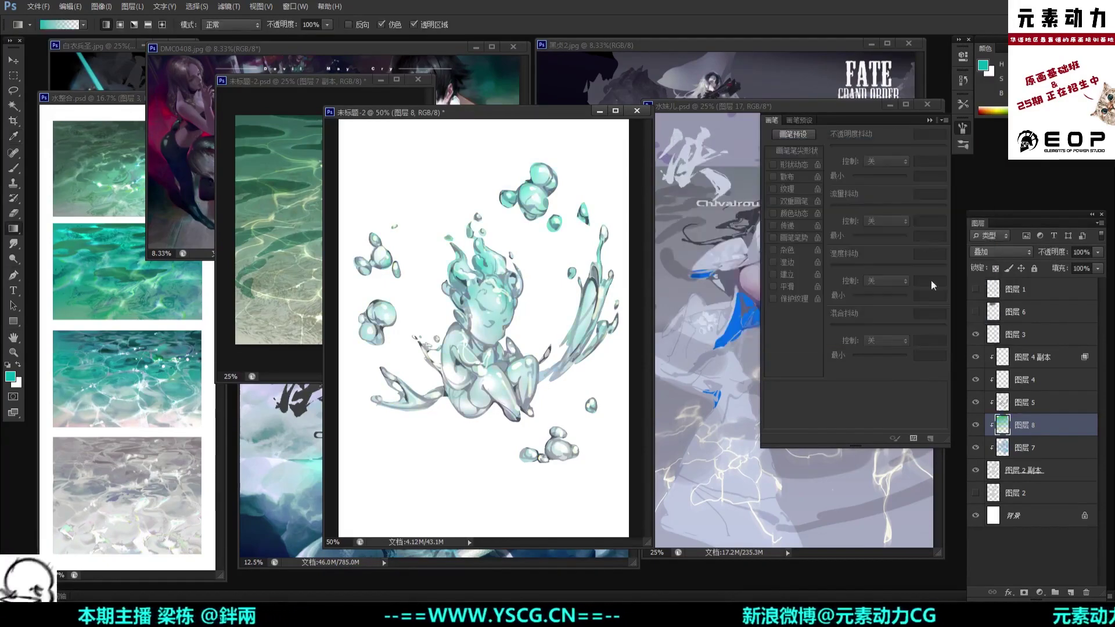
# Step: Compare the figure with and without its tint by hiding and showing the colour layers 图层 7 and 图层 8
pyautogui.click(976, 426)
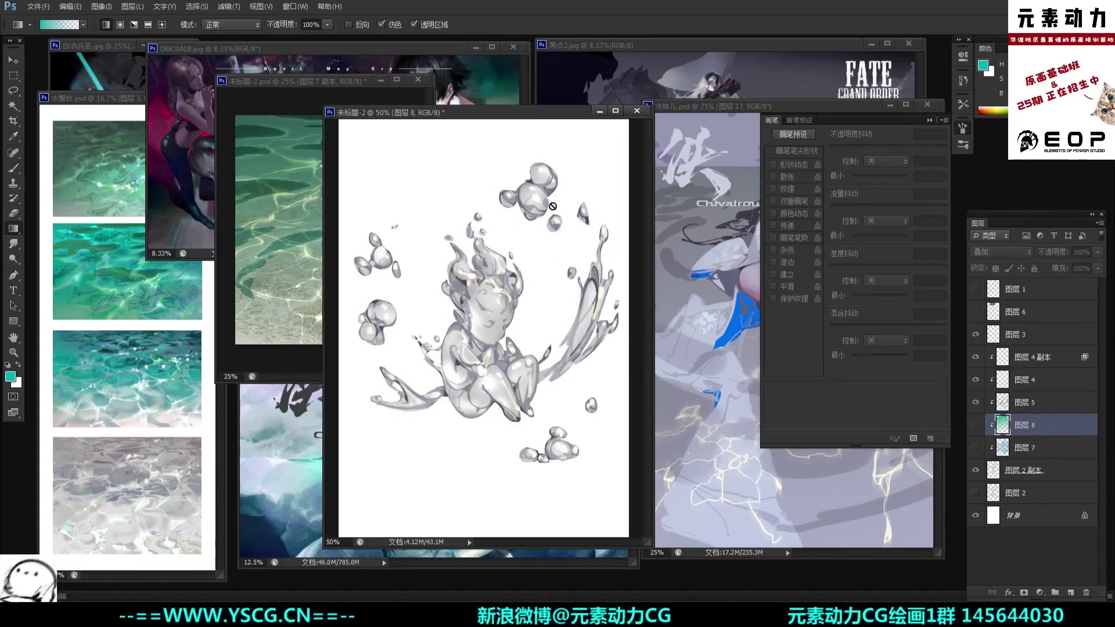
pyautogui.click(977, 429)
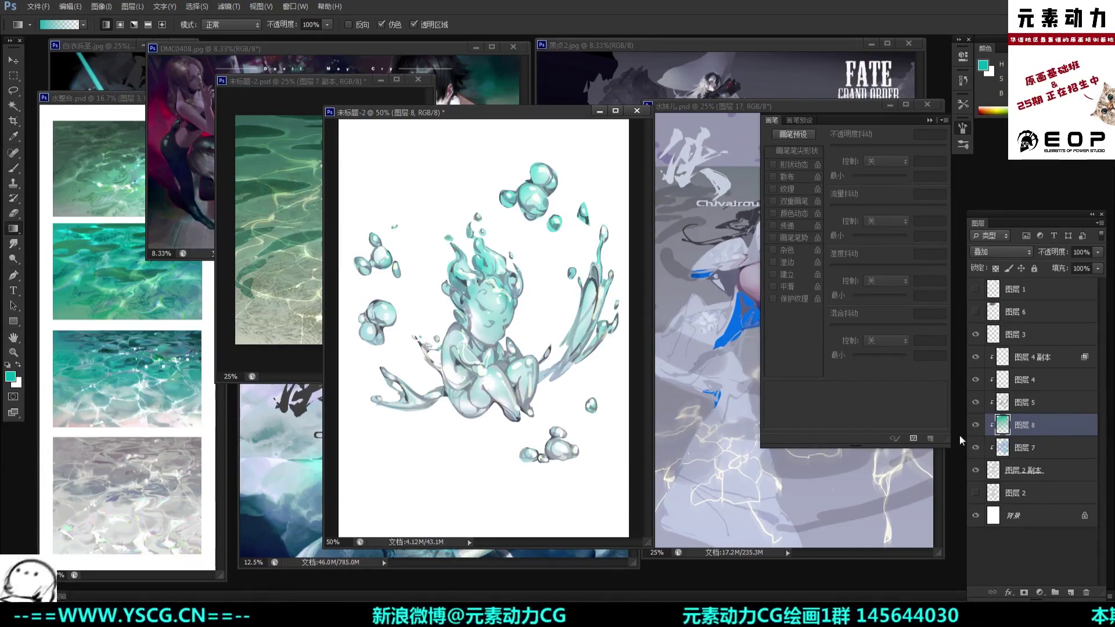
# Step: Try a pink tint on layer 图层 8 with Hue/Saturation, using hue +180 and saturation +13
pyautogui.hotkey('ctrl', 'u')
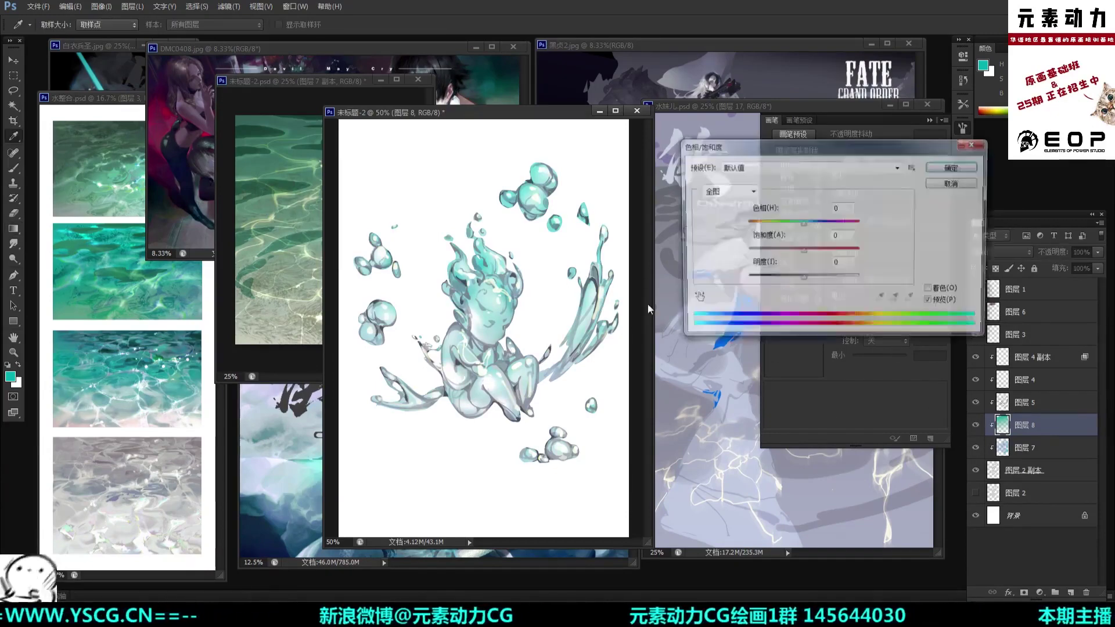
pyautogui.moveTo(802, 225); pyautogui.dragTo(738, 232)
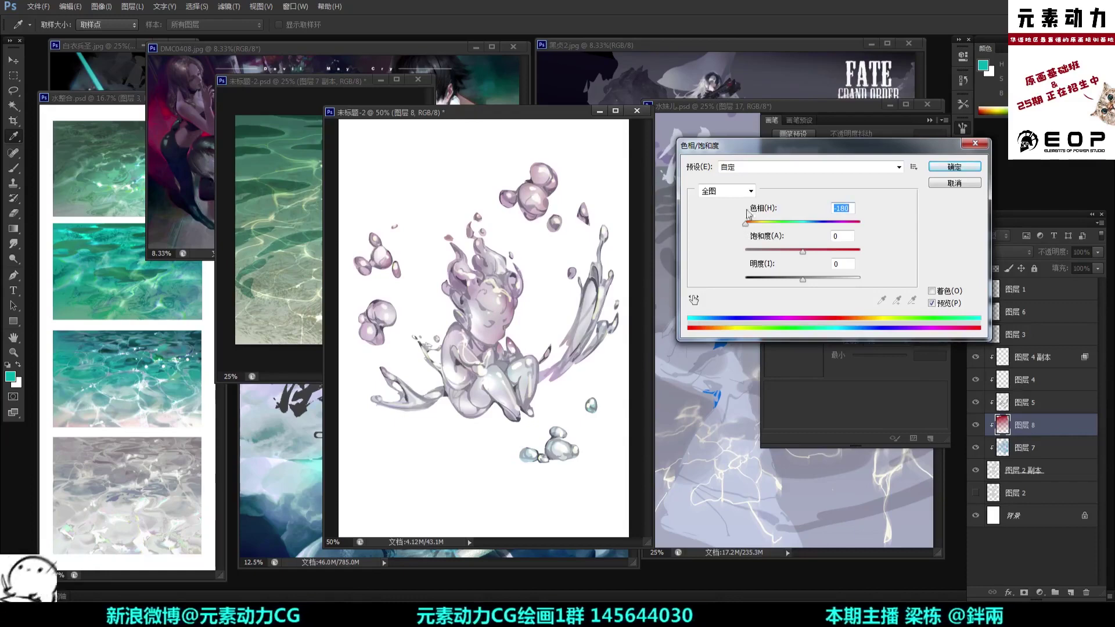
pyautogui.hotkey('shift', 'Down')
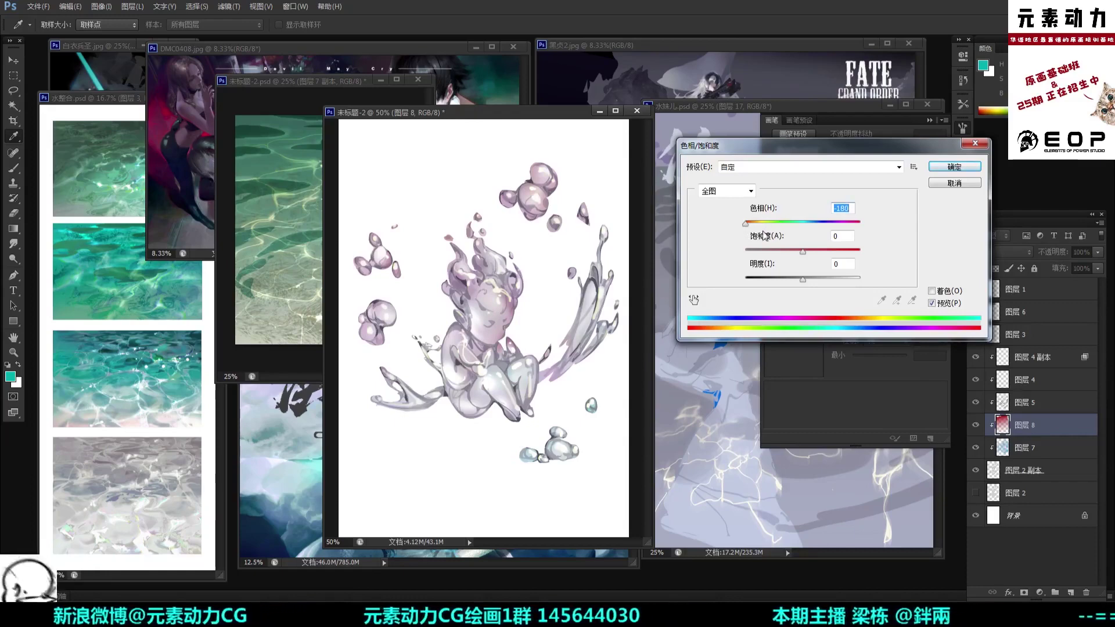
pyautogui.moveTo(749, 225); pyautogui.dragTo(856, 200)
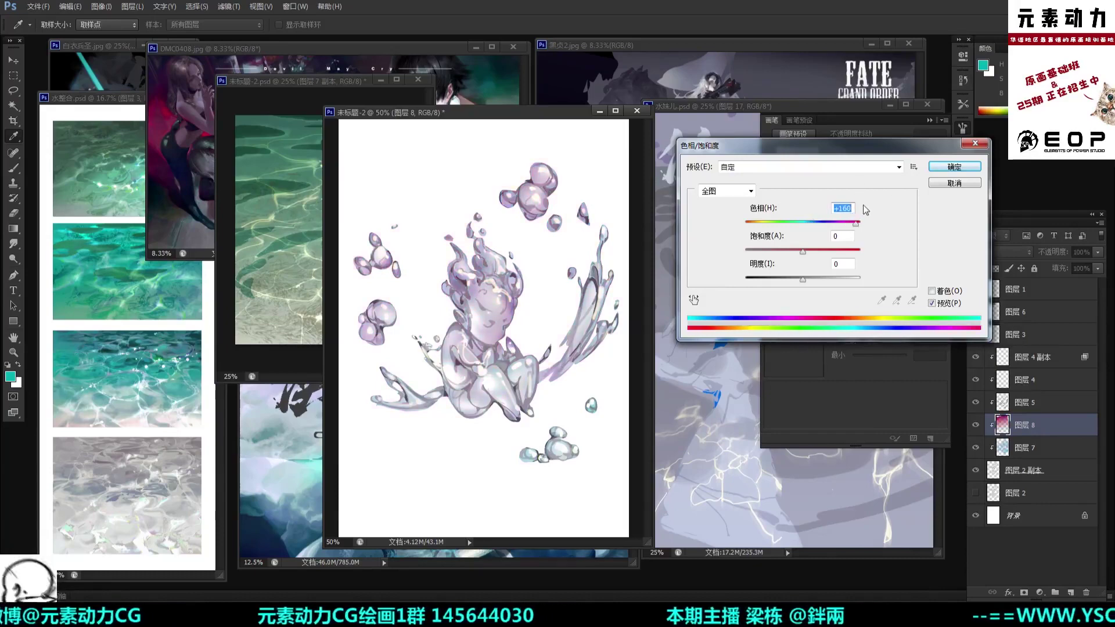
pyautogui.moveTo(803, 252); pyautogui.dragTo(821, 254)
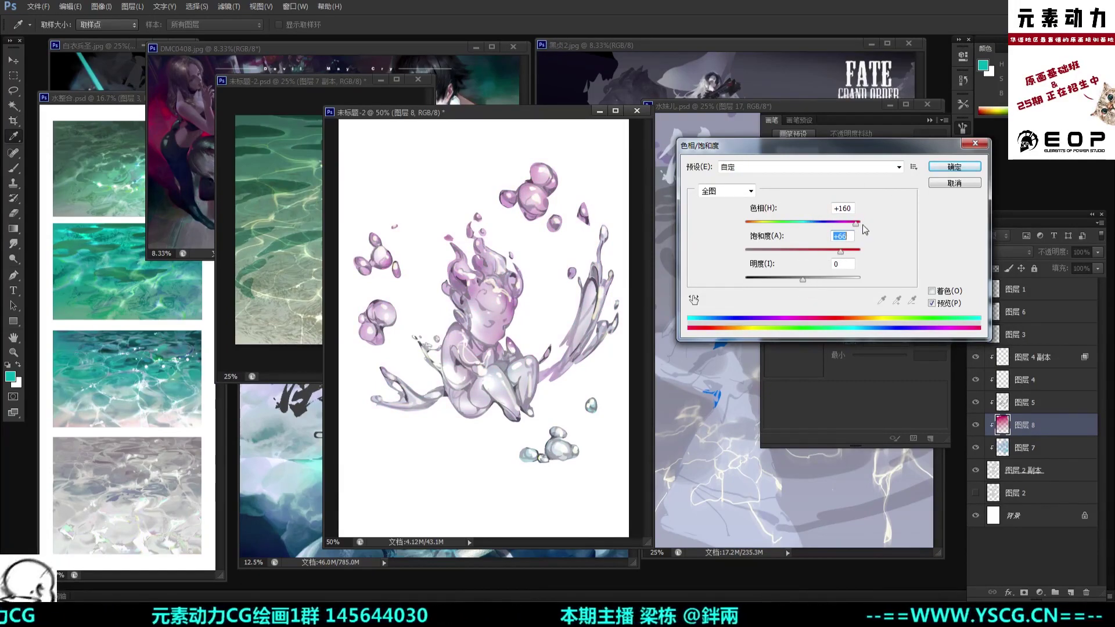
pyautogui.moveTo(857, 222); pyautogui.dragTo(880, 219)
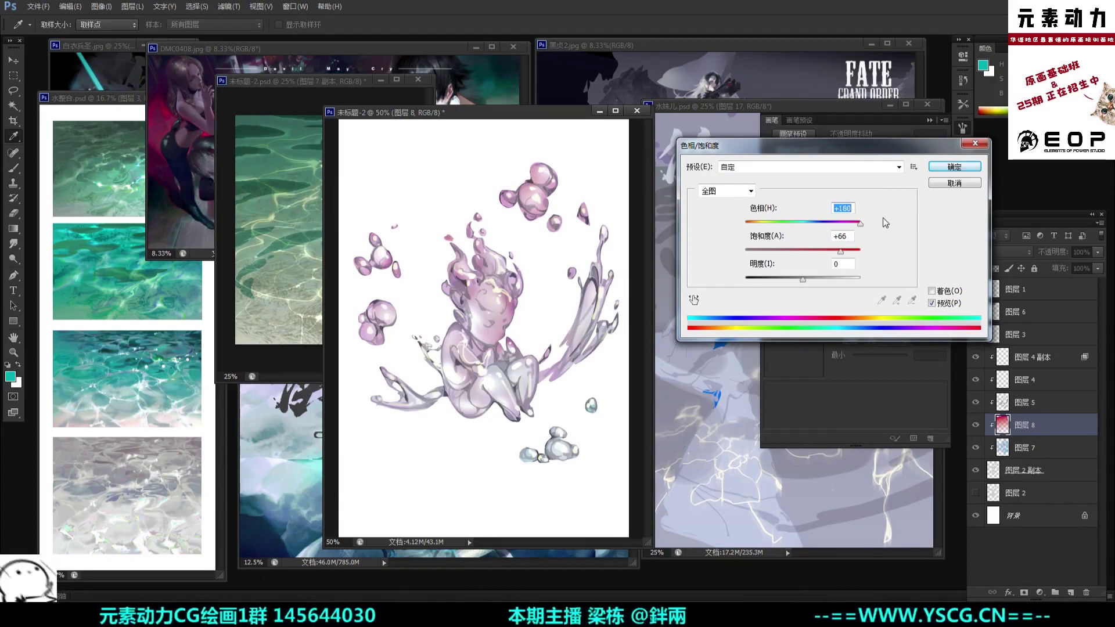
pyautogui.moveTo(828, 257)
pyautogui.mouseDown()
pyautogui.moveTo(790, 256)
pyautogui.moveTo(811, 253)
pyautogui.mouseUp()
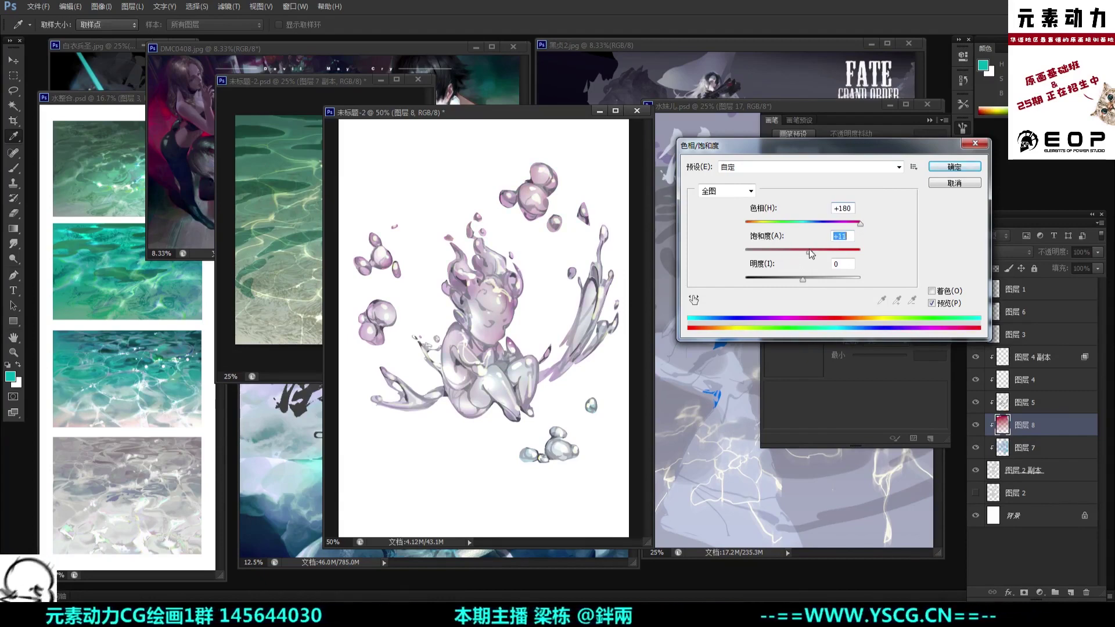
# Step: Set the gradient layer's Hue/Saturation to hue +6, saturation -31 and lightness +22, and apply it
pyautogui.moveTo(860, 223); pyautogui.dragTo(807, 224)
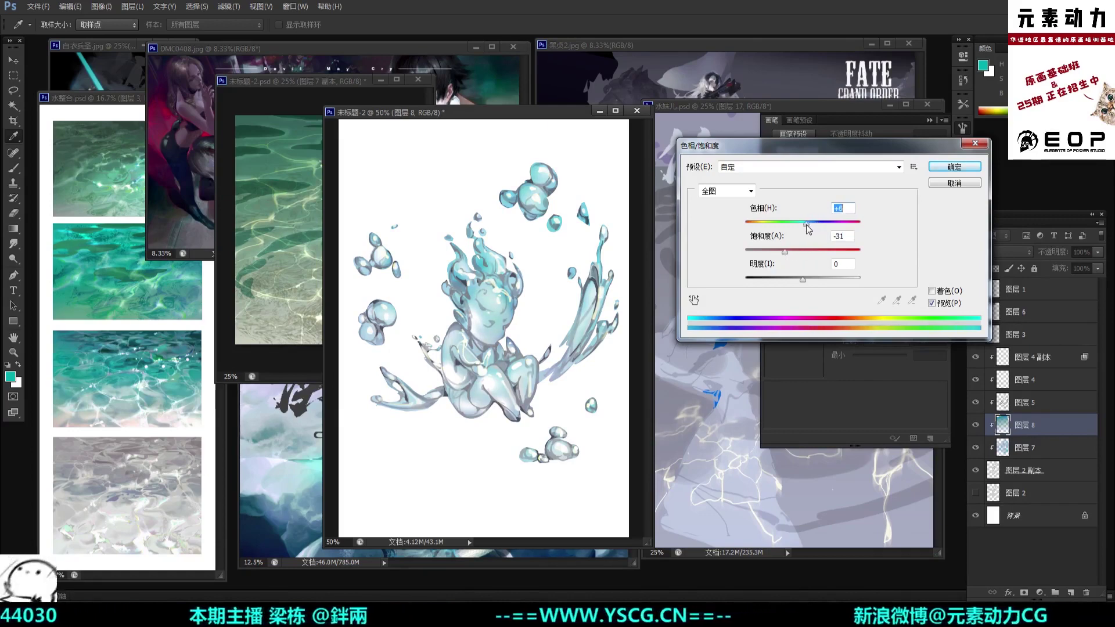
pyautogui.moveTo(807, 283); pyautogui.dragTo(820, 278)
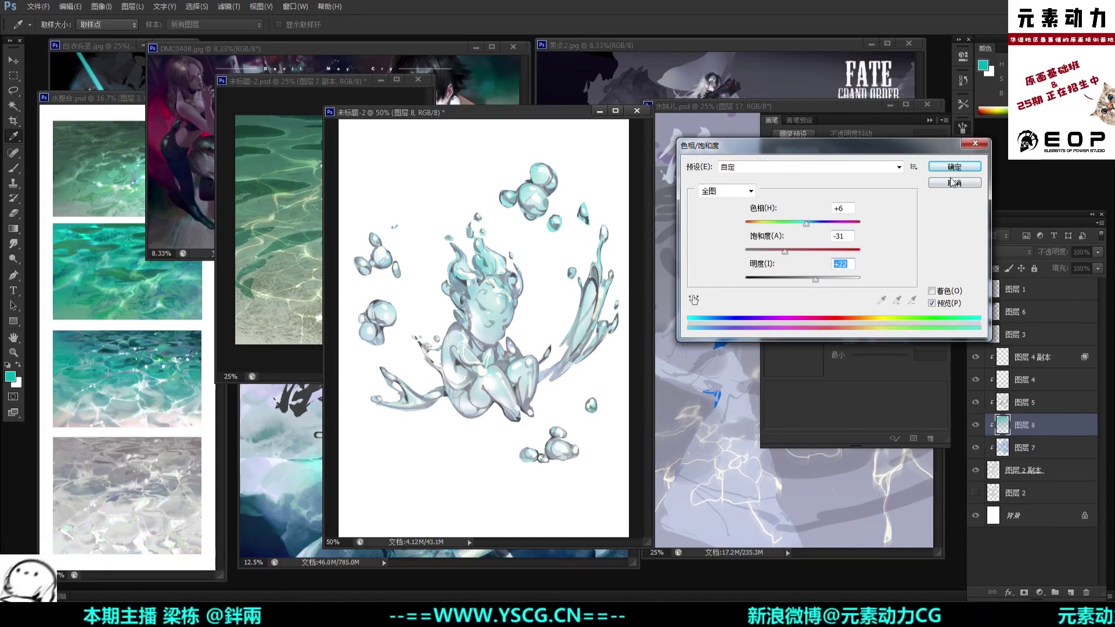
pyautogui.click(953, 168)
pyautogui.press('g')
pyautogui.hotkey('ctrl', '-')
pyautogui.hotkey('ctrl', '-')
pyautogui.hotkey('ctrl', '+')
pyautogui.hotkey('ctrl', '+')
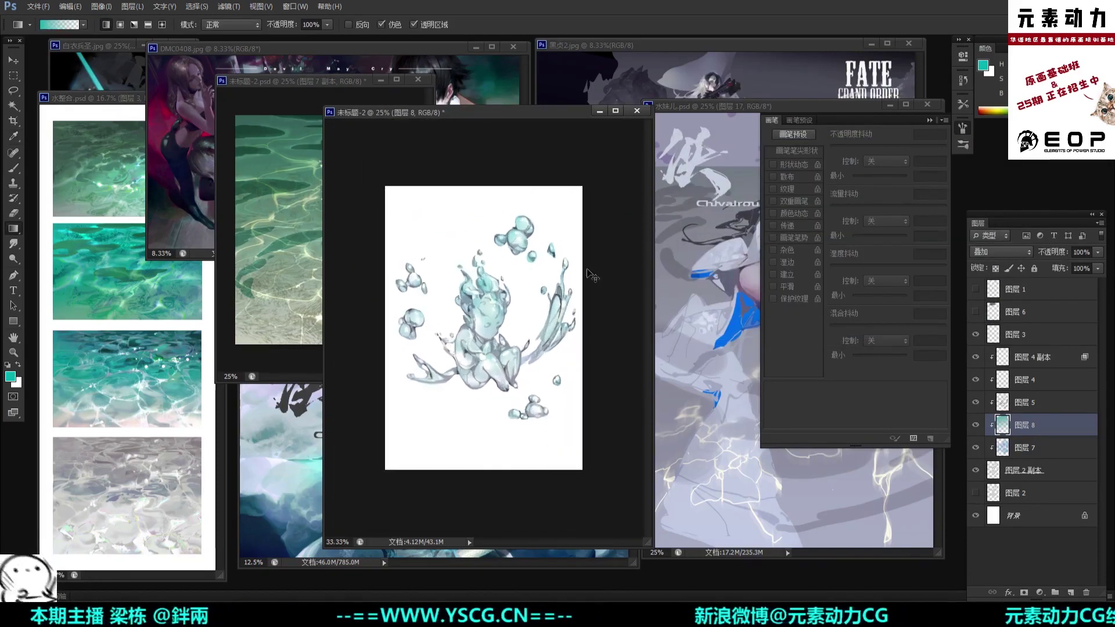
# Step: Switch to the Brush tool and add a new clipped layer directly above 图层 8
pyautogui.press('b')
pyautogui.hotkey('ctrl', '-')
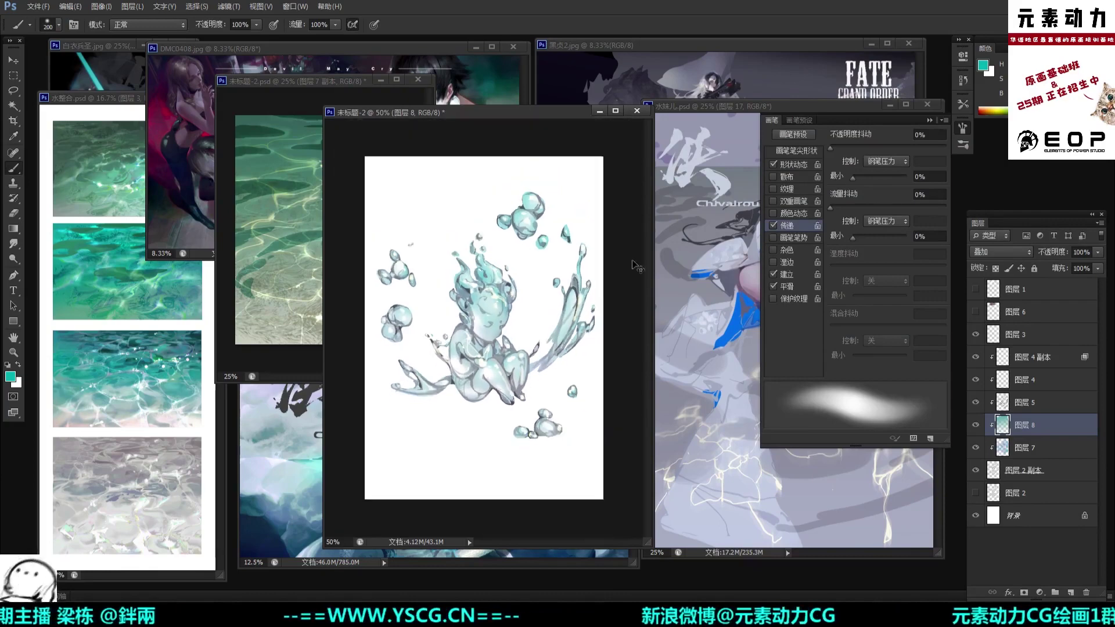
pyautogui.hotkey('ctrl', '+')
pyautogui.click(1071, 592)
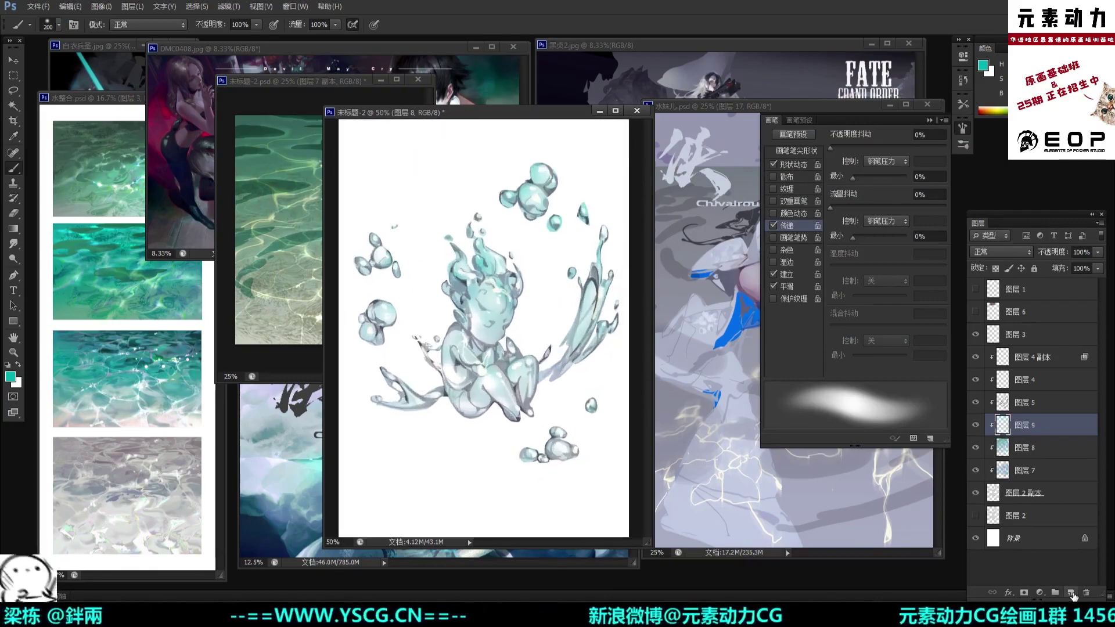
# Step: Enlarge the brush to 400 and choose a muted grey-blue foreground colour with hue 230
pyautogui.press(']')
pyautogui.press(']')
pyautogui.press(']')
pyautogui.press(']')
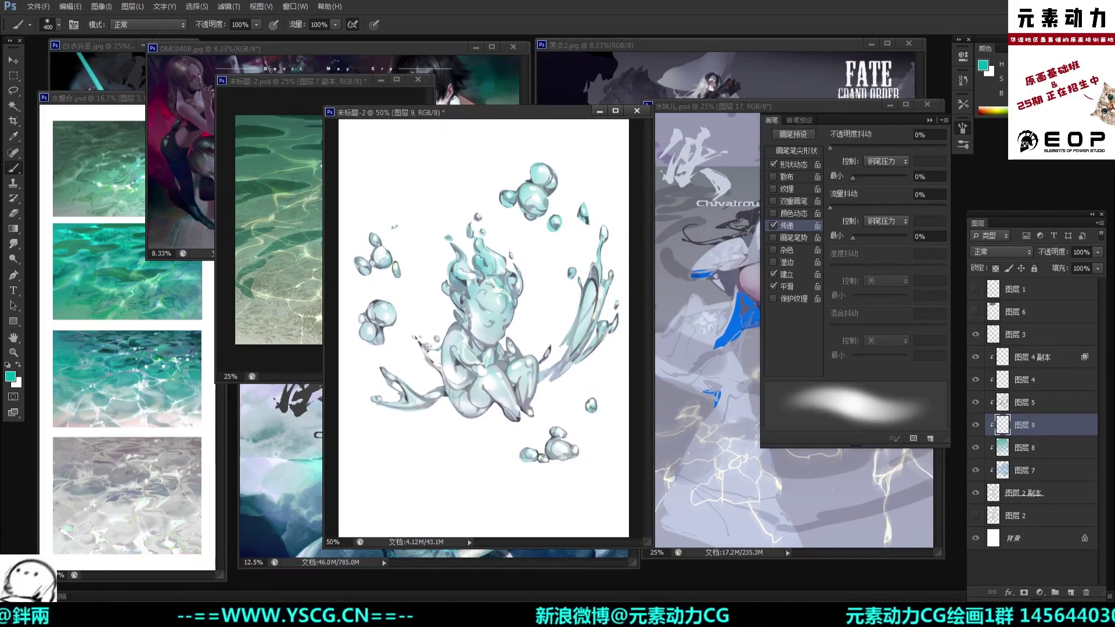
pyautogui.click(984, 67)
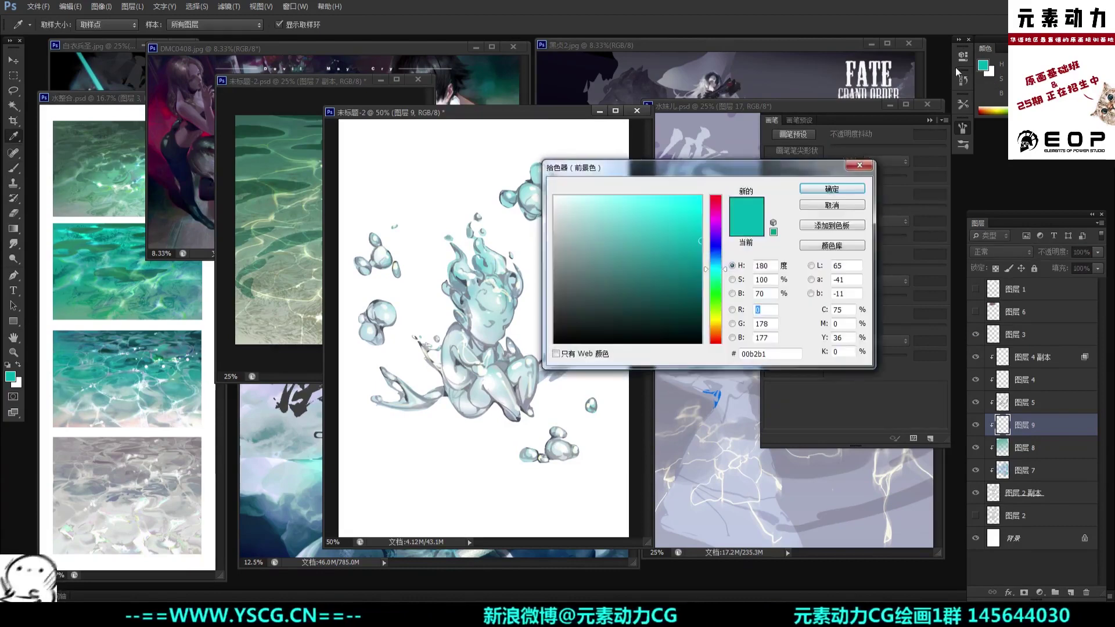
pyautogui.click(710, 261)
pyautogui.moveTo(590, 298); pyautogui.dragTo(597, 284)
pyautogui.moveTo(708, 257); pyautogui.dragTo(708, 237)
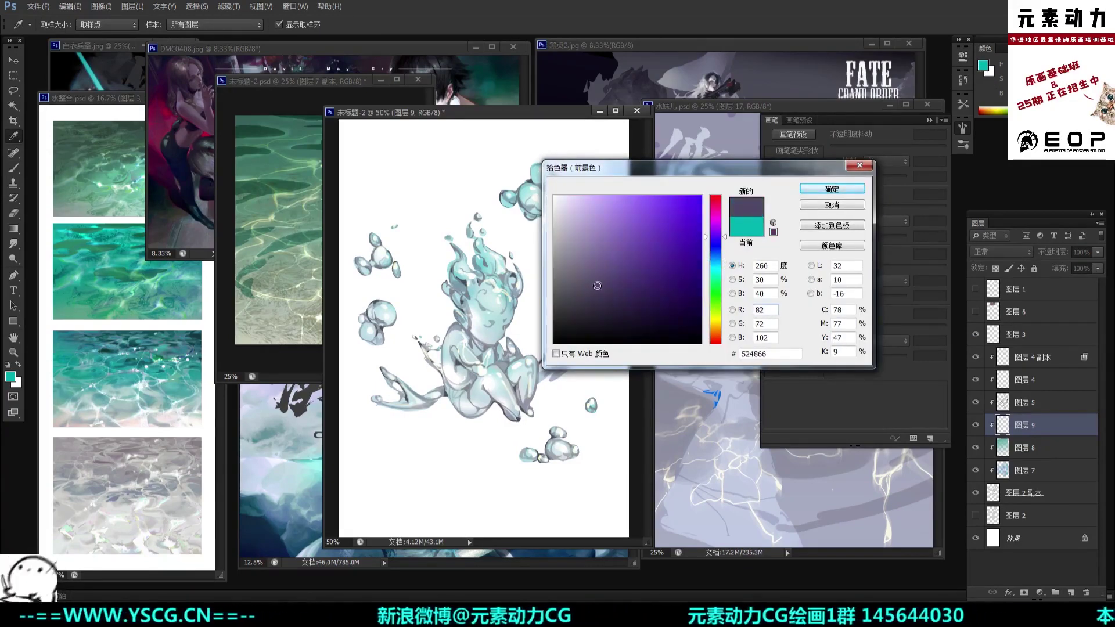
pyautogui.moveTo(598, 284); pyautogui.dragTo(592, 275)
pyautogui.moveTo(716, 239); pyautogui.dragTo(714, 249)
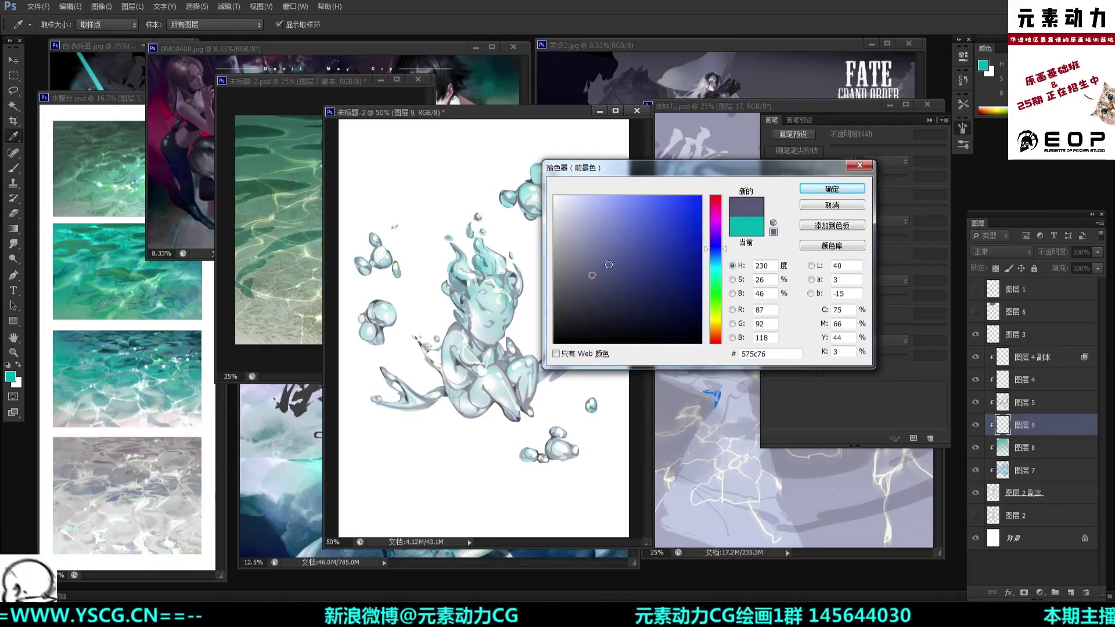
pyautogui.click(599, 265)
pyautogui.click(832, 189)
pyautogui.press('b')
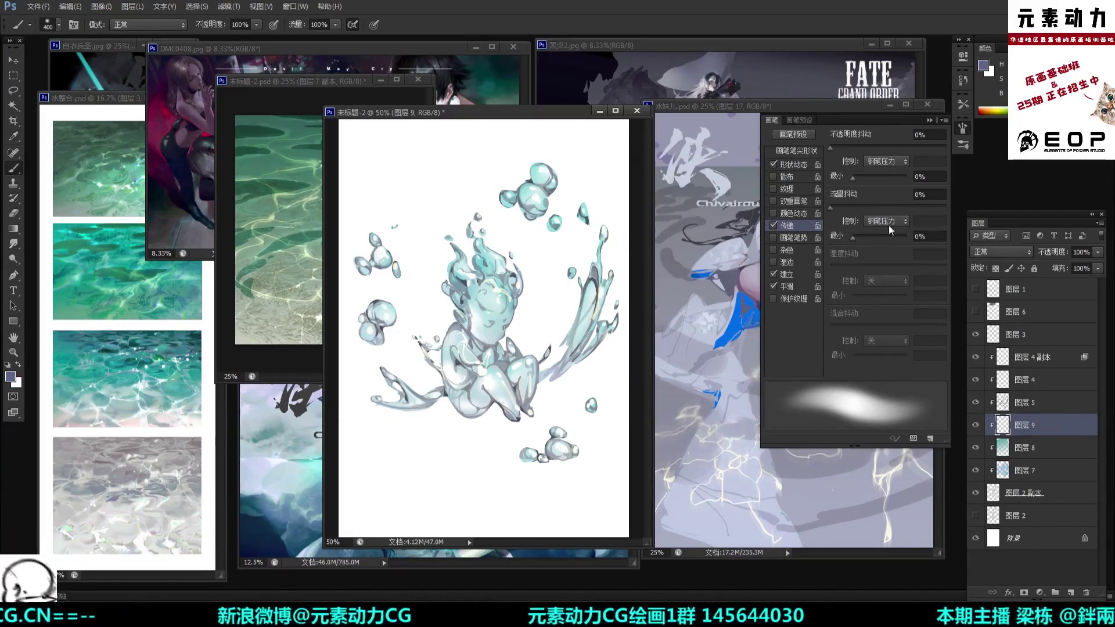
# Step: Try the Overlay (叠加) blend mode on layer 图层 9 and settle on Multiply (正片叠底)
pyautogui.click(1001, 251)
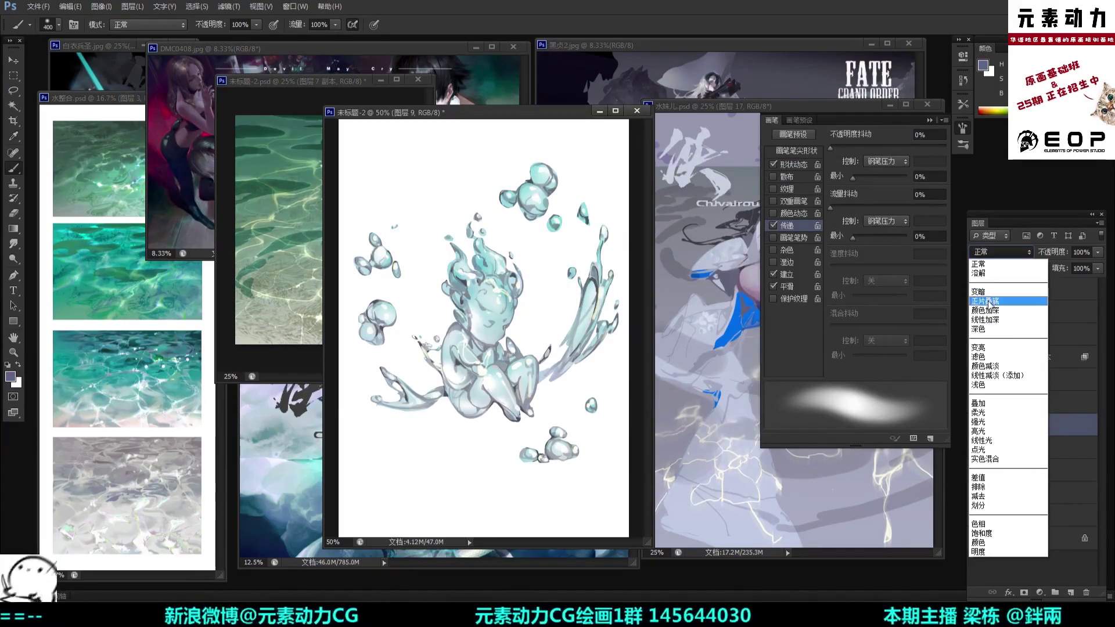
pyautogui.click(980, 403)
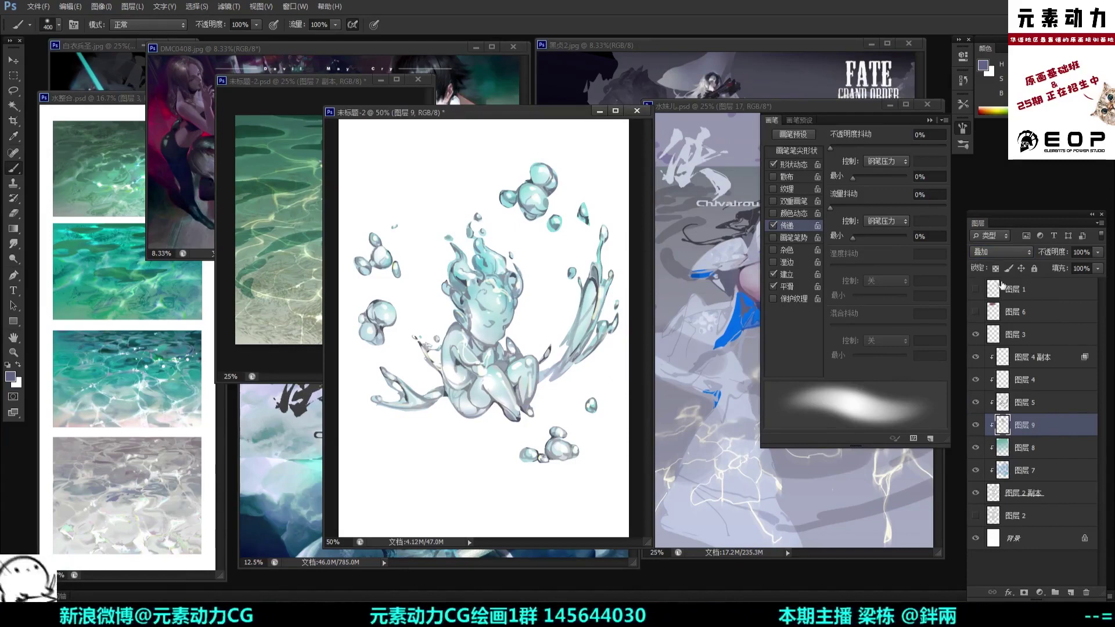
pyautogui.click(995, 252)
pyautogui.click(997, 304)
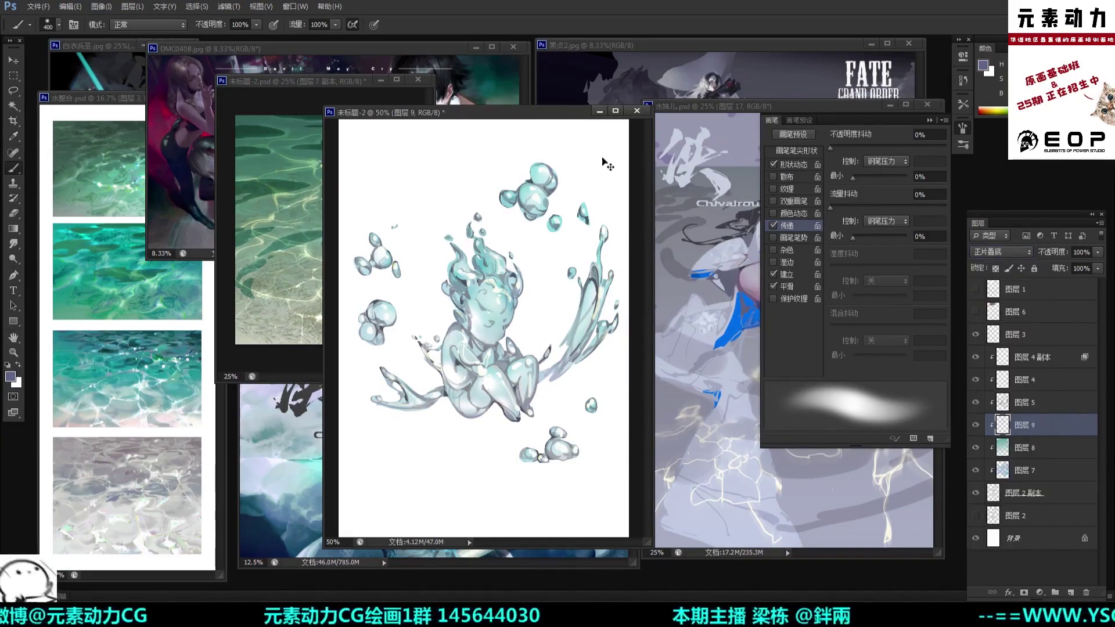
# Step: Paint soft blue shading on 图层 9 over the figure's legs and the adjacent water splash, varying the brush size between 175, 600 and 250
pyautogui.press('[')
pyautogui.press('[')
pyautogui.press('[')
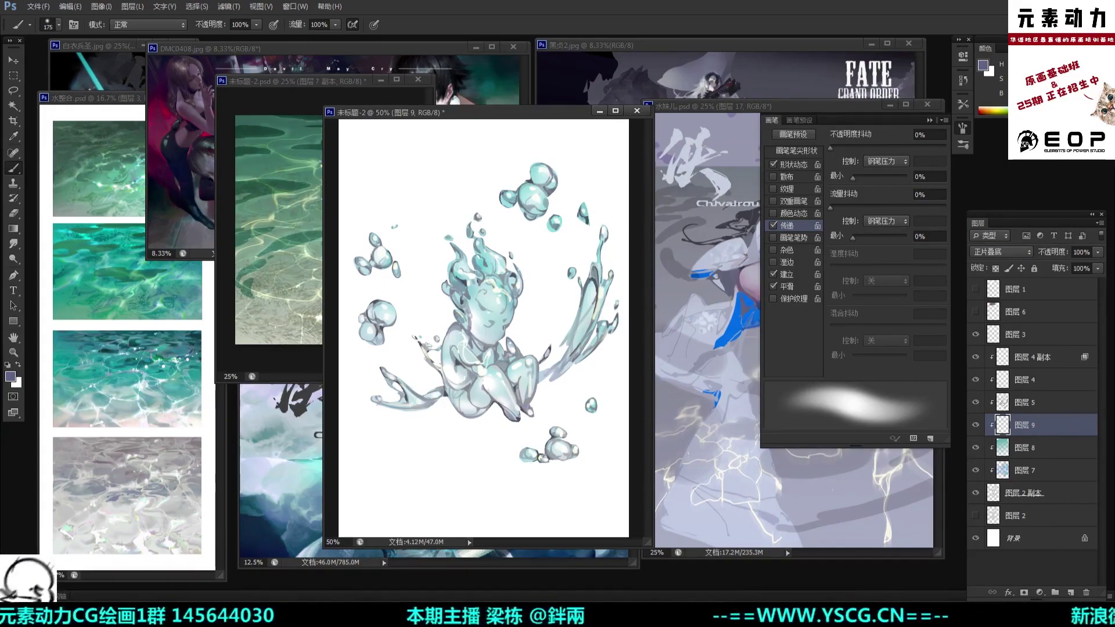
pyautogui.moveTo(532, 373); pyautogui.dragTo(539, 407)
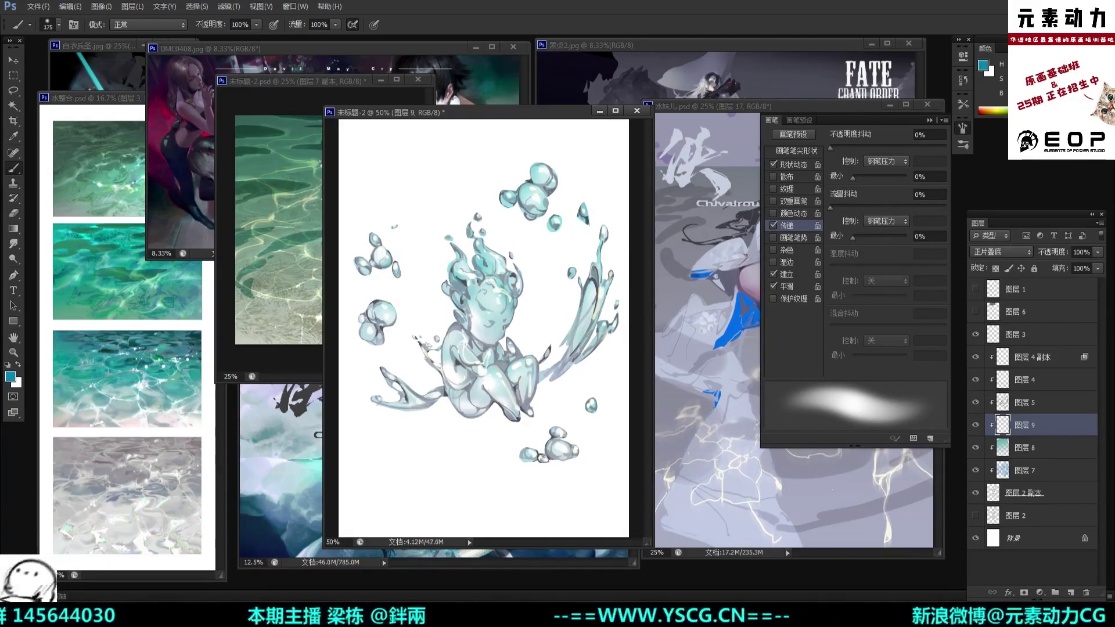
pyautogui.press(']')
pyautogui.press(']')
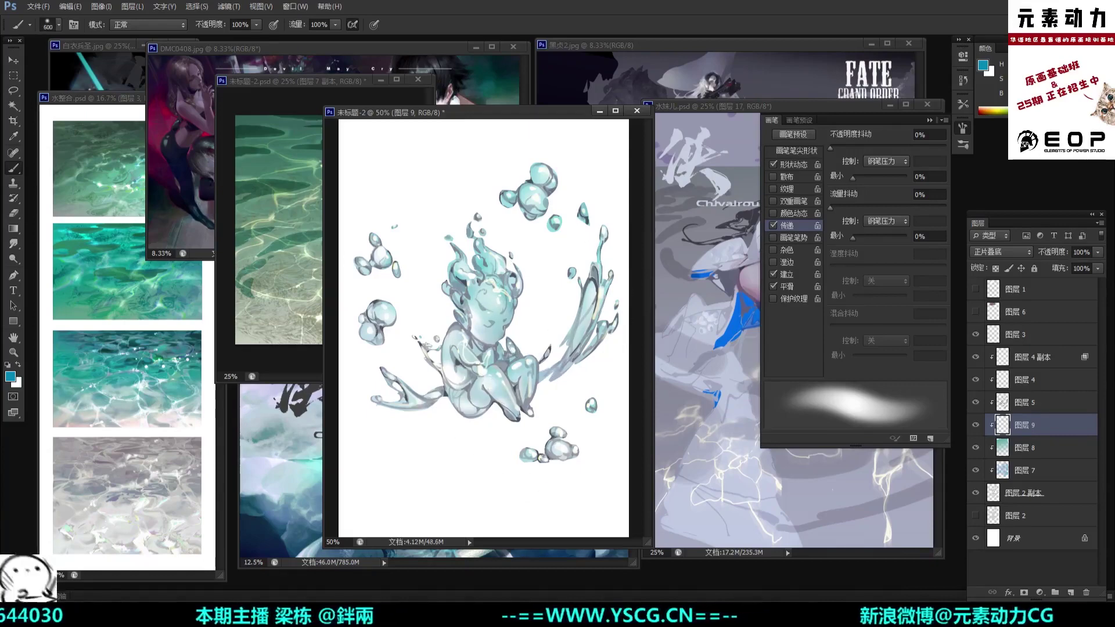
pyautogui.press('[')
pyautogui.press('[')
pyautogui.press('[')
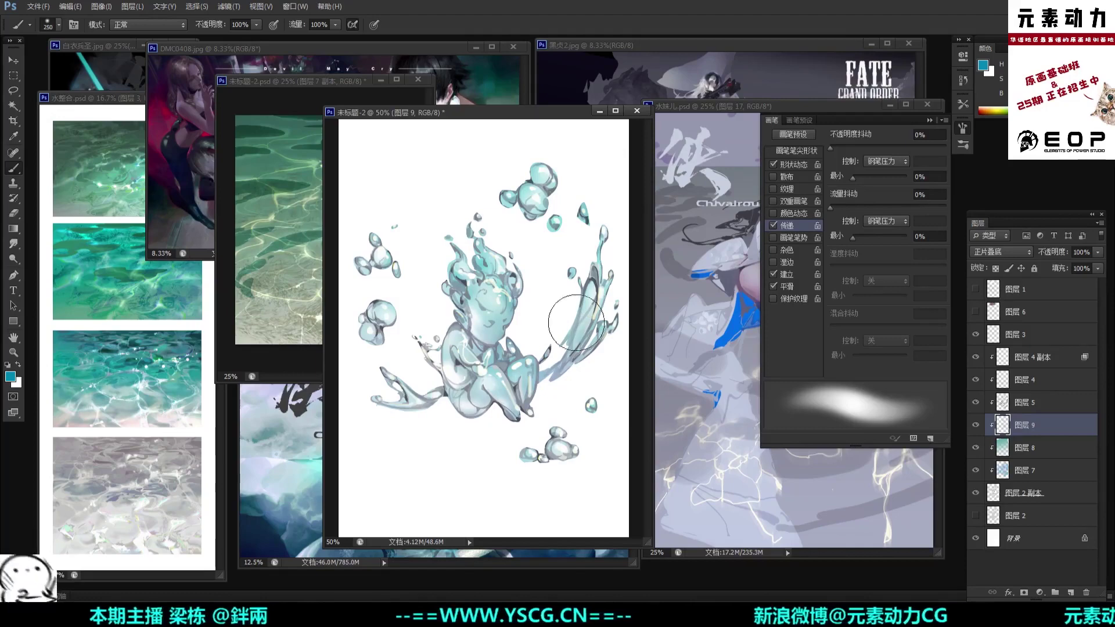
pyautogui.moveTo(575, 330); pyautogui.dragTo(567, 346)
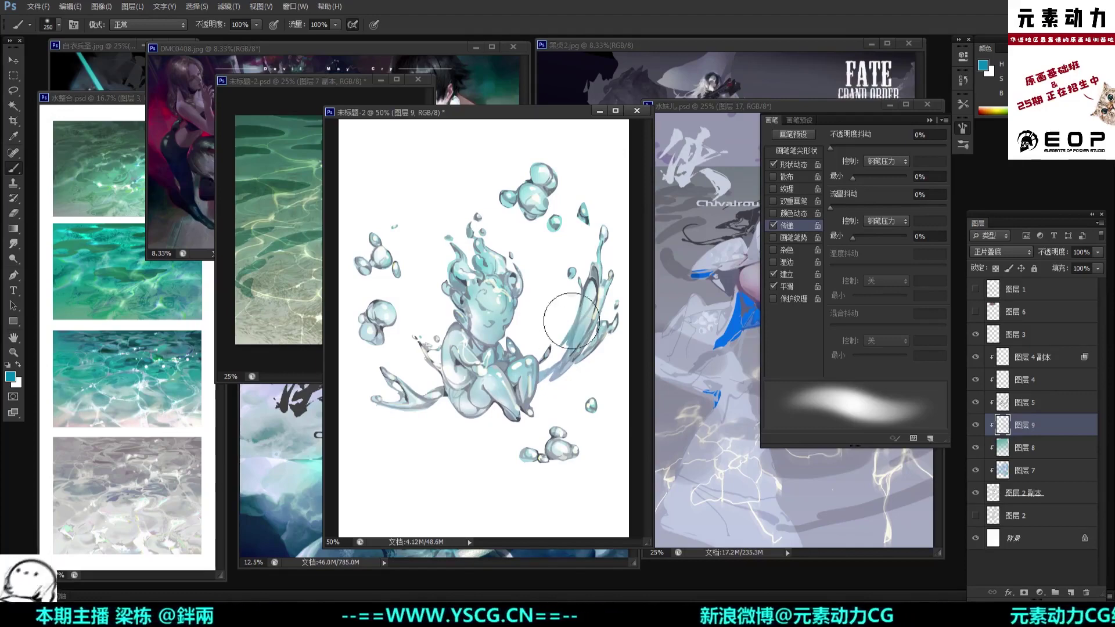
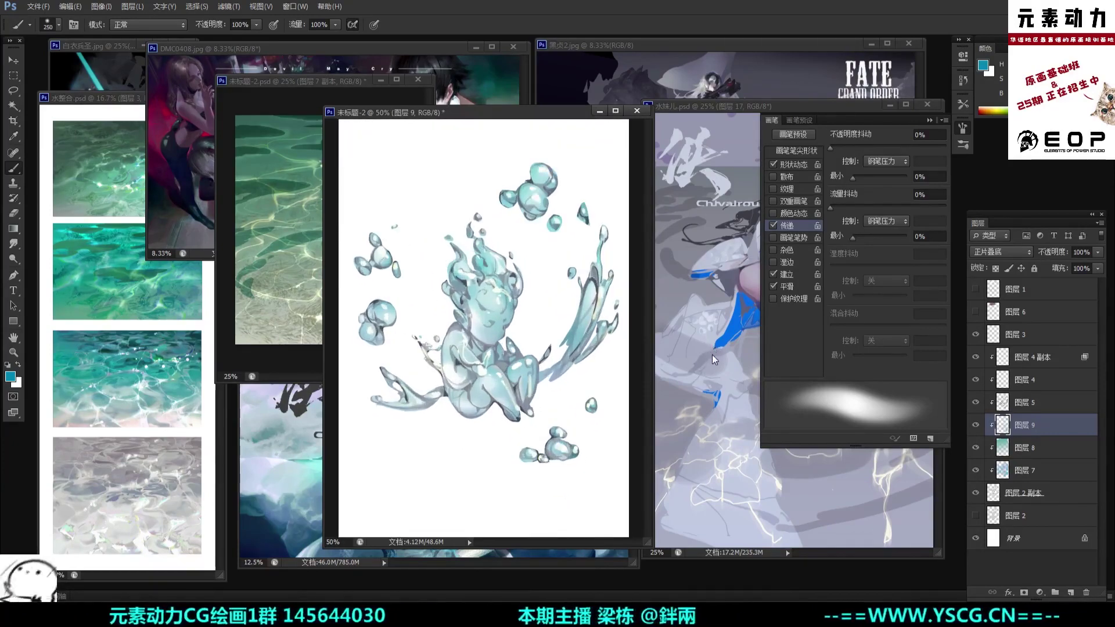
# Step: Adjust 图层 9 with Hue/Saturation, setting hue -13 and saturation +21, and apply it
pyautogui.press('i')
pyautogui.hotkey('ctrl', 'u')
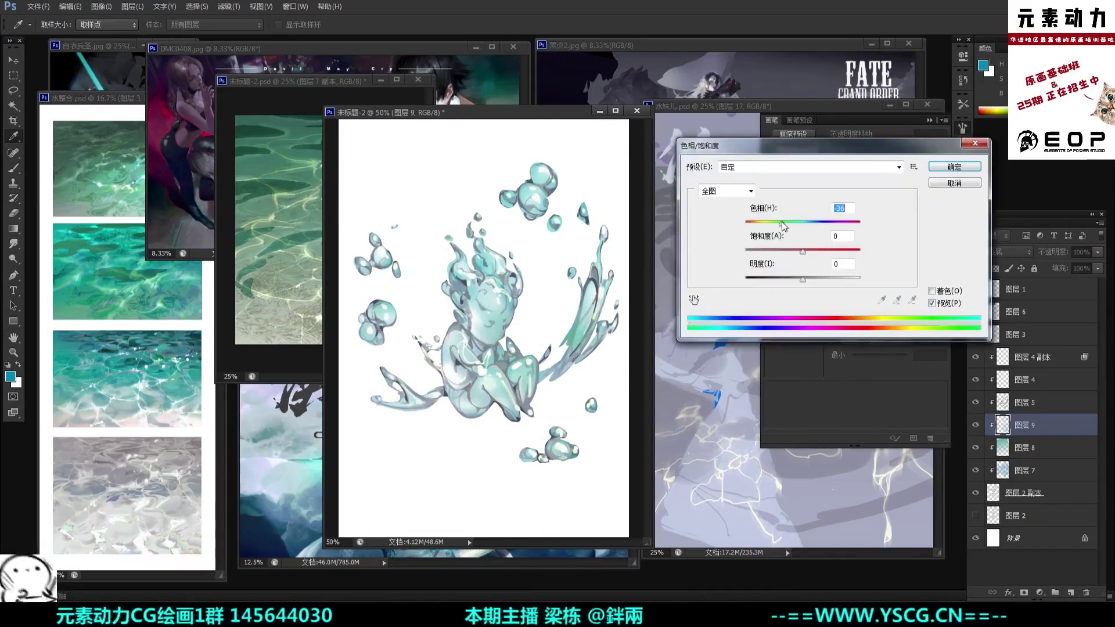
pyautogui.moveTo(781, 222); pyautogui.dragTo(807, 250)
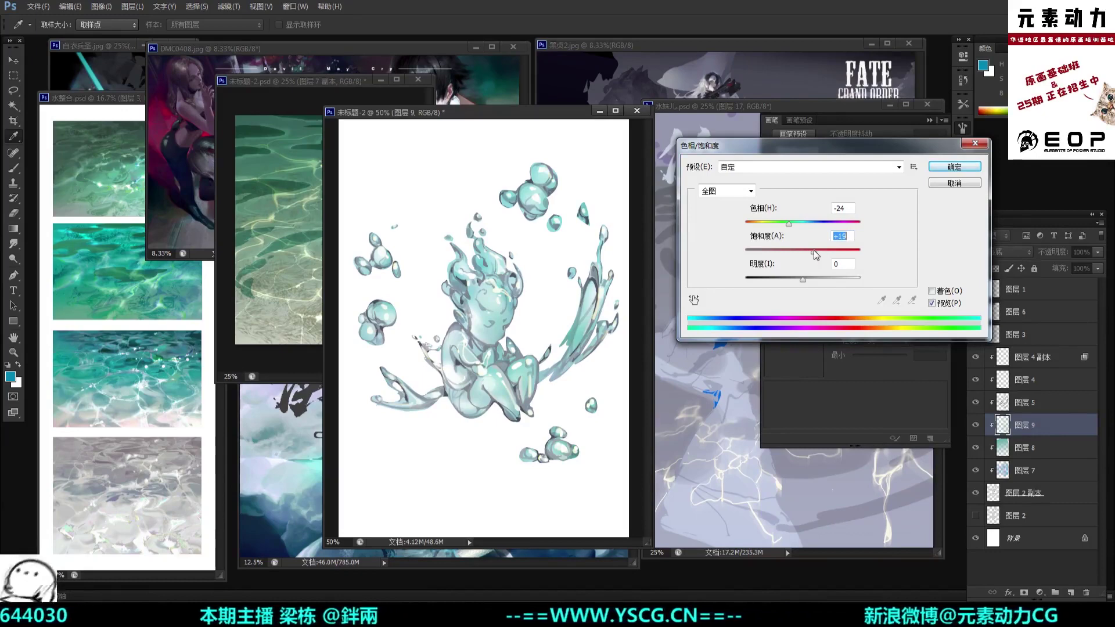
pyautogui.moveTo(814, 251); pyautogui.dragTo(798, 226)
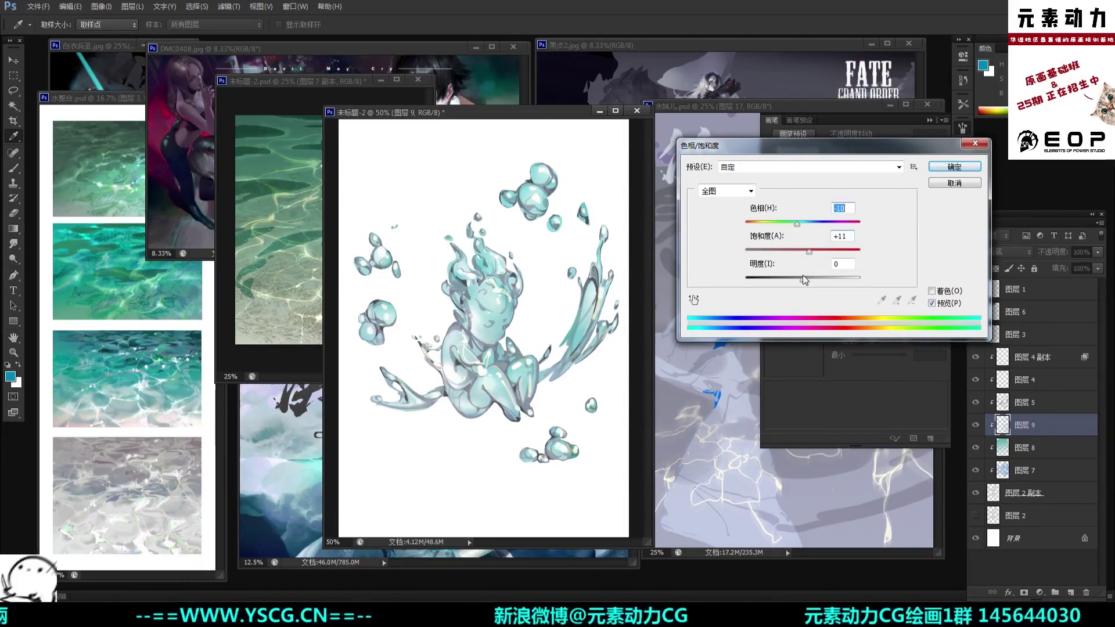
pyautogui.moveTo(803, 278); pyautogui.dragTo(796, 225)
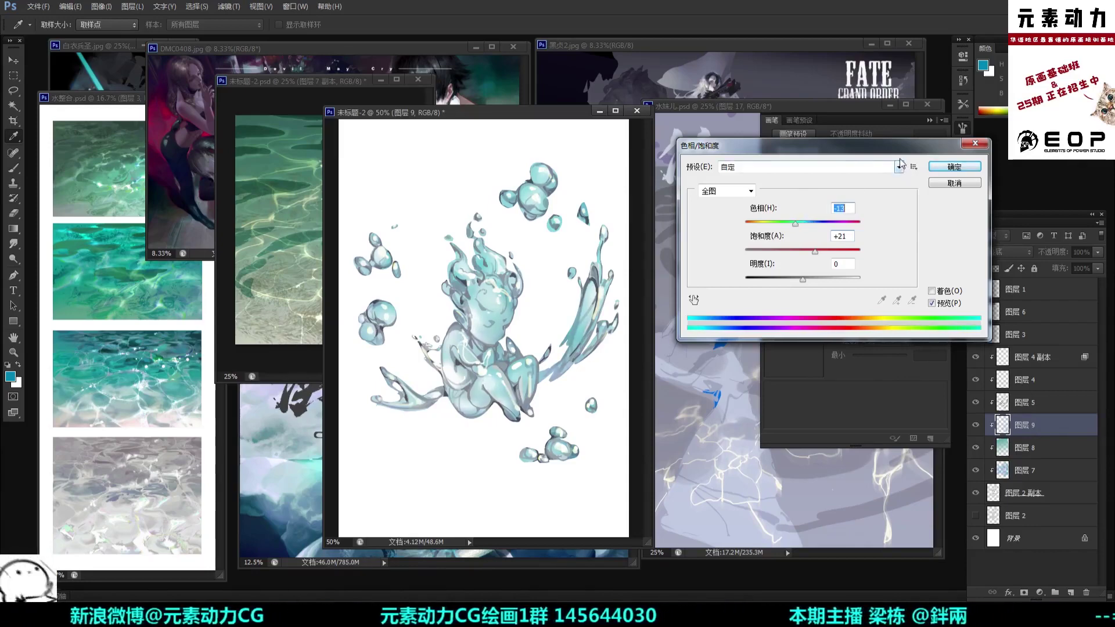
pyautogui.click(954, 167)
# Step: Apply Color Balance to the midtones of 图层 9 with levels +52, -92 and +12
pyautogui.press('b')
pyautogui.press('i')
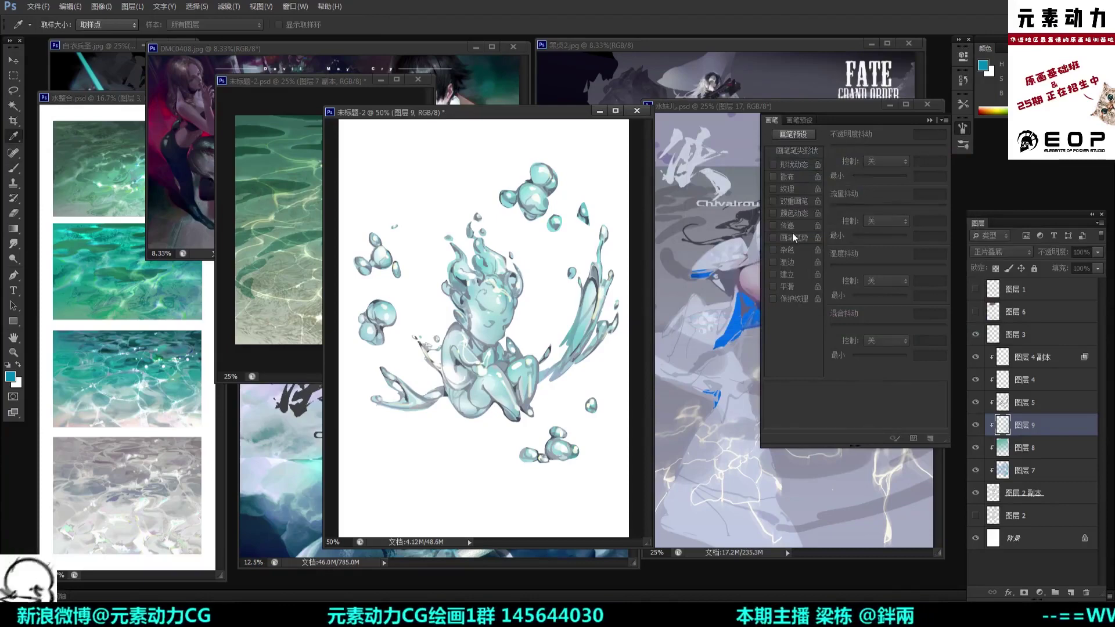
pyautogui.hotkey('ctrl', 'b')
pyautogui.moveTo(680, 144); pyautogui.dragTo(651, 145)
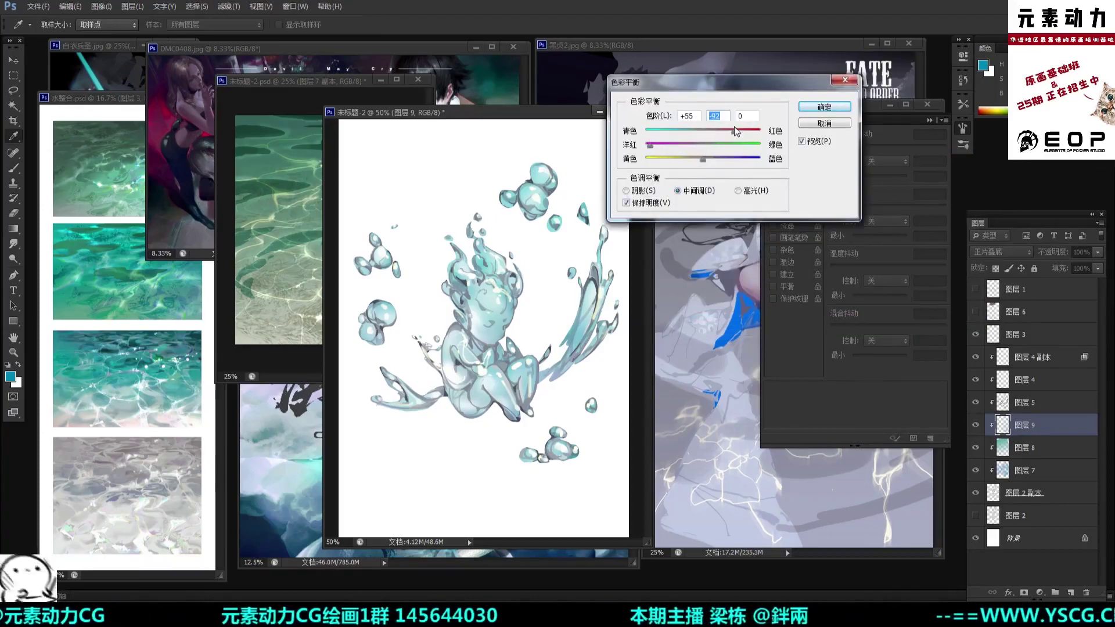
pyautogui.moveTo(714, 132)
pyautogui.mouseDown()
pyautogui.moveTo(731, 140)
pyautogui.moveTo(713, 164)
pyautogui.mouseUp()
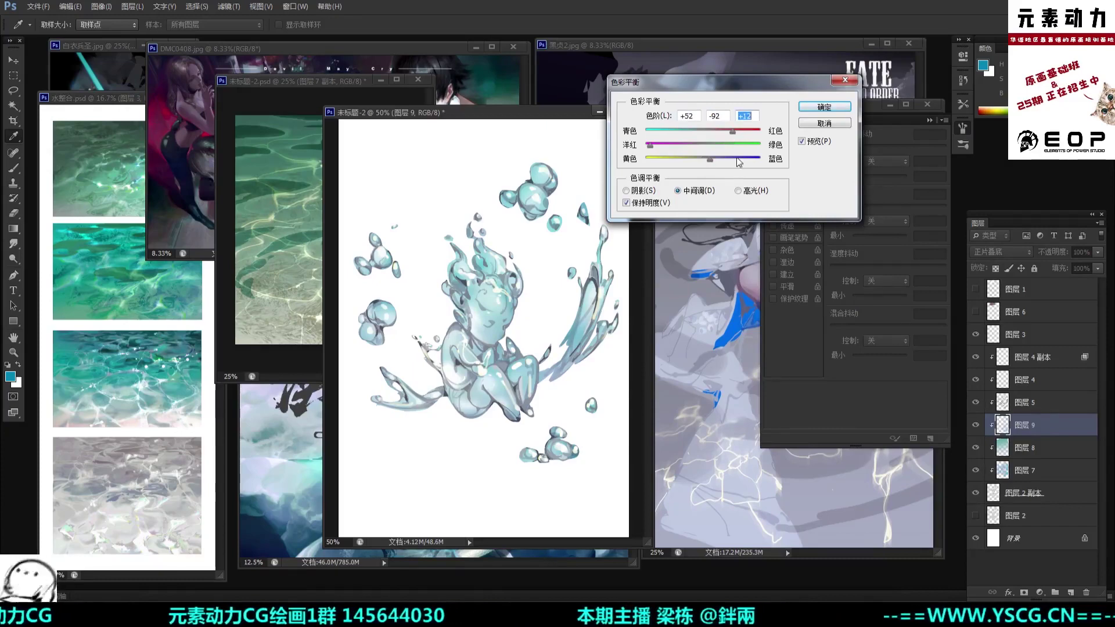
pyautogui.click(824, 108)
# Step: Try moving layers 图层 7, 图层 8 and 图层 9 above 图层 4 副本, and undo the reorder
pyautogui.hotkey('ctrl', '-')
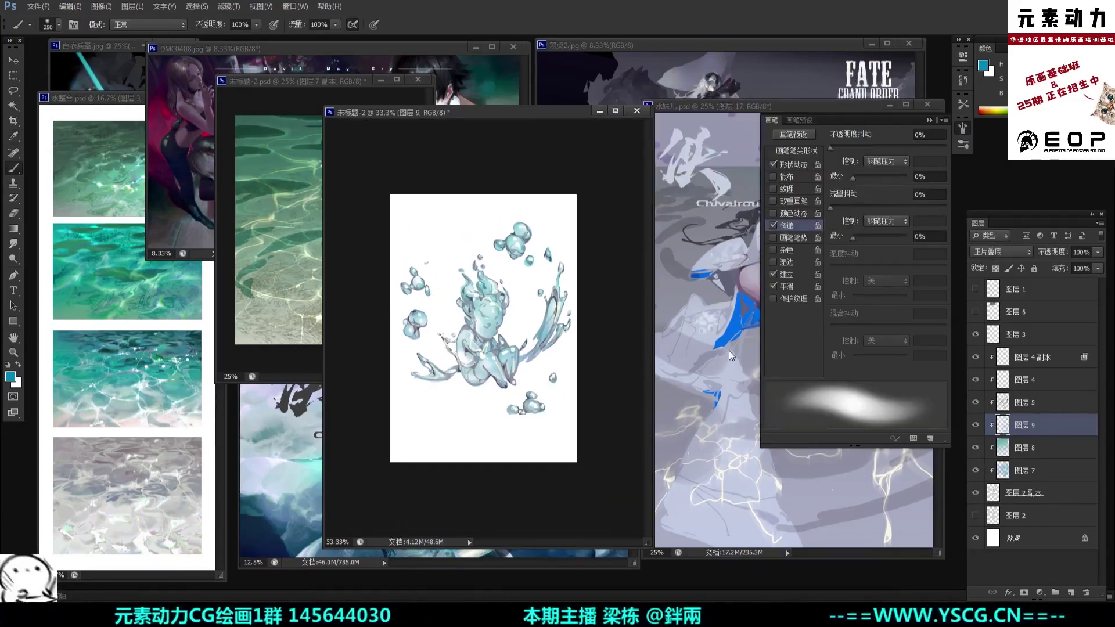
pyautogui.keyDown('shift'); pyautogui.click(1029, 469); pyautogui.keyUp('shift')
pyautogui.moveTo(1029, 469); pyautogui.dragTo(1029, 352)
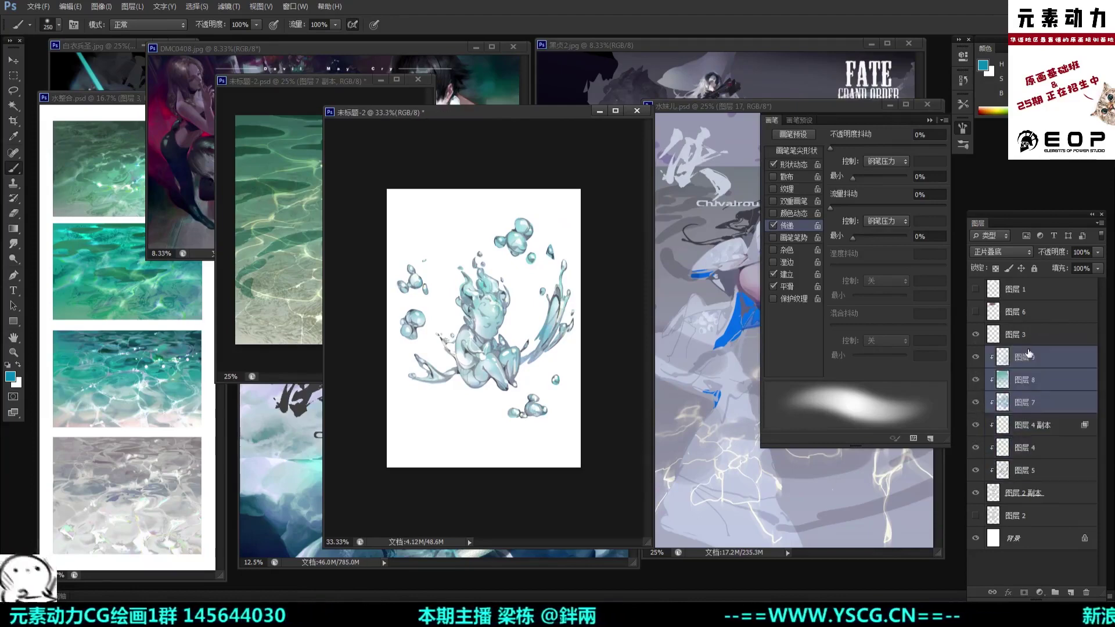
pyautogui.hotkey('ctrl', 'z')
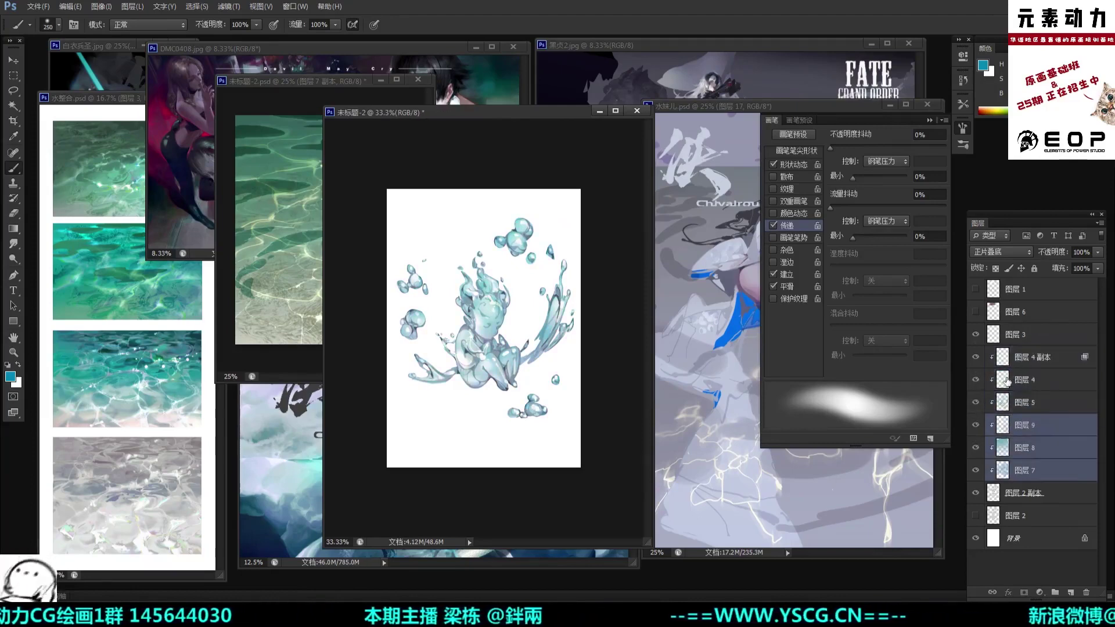
# Step: Try moving only 图层 8 and 图层 9 above 图层 5, and undo the reorder
pyautogui.click(1032, 433)
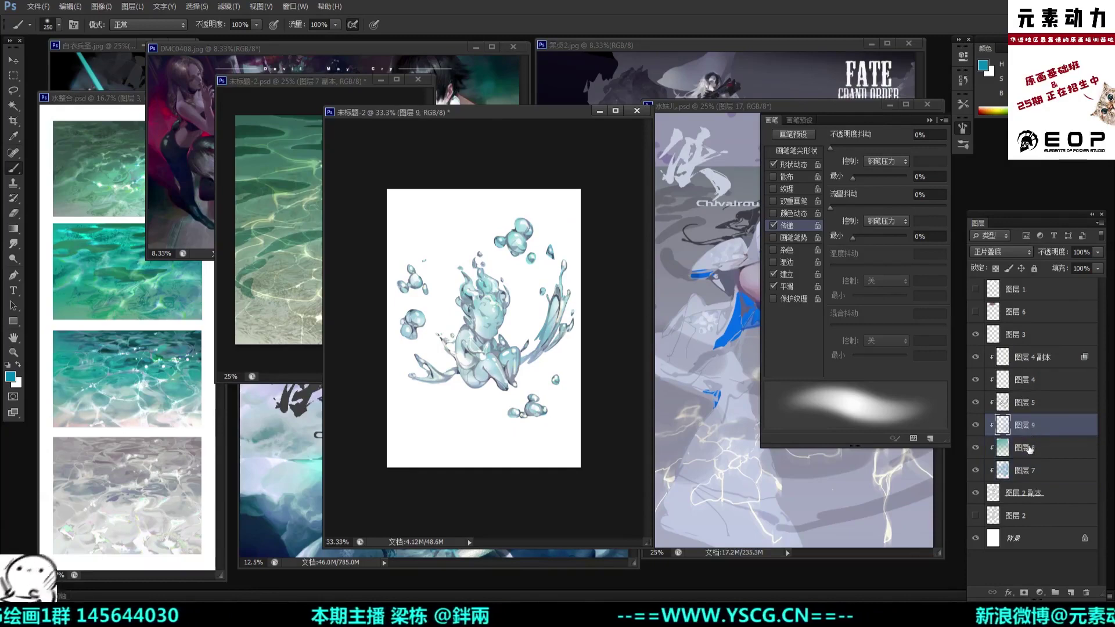
pyautogui.click(1030, 450)
pyautogui.keyDown('shift'); pyautogui.click(1033, 429); pyautogui.keyUp('shift')
pyautogui.moveTo(1034, 428); pyautogui.dragTo(1039, 395)
pyautogui.hotkey('ctrl', 'z')
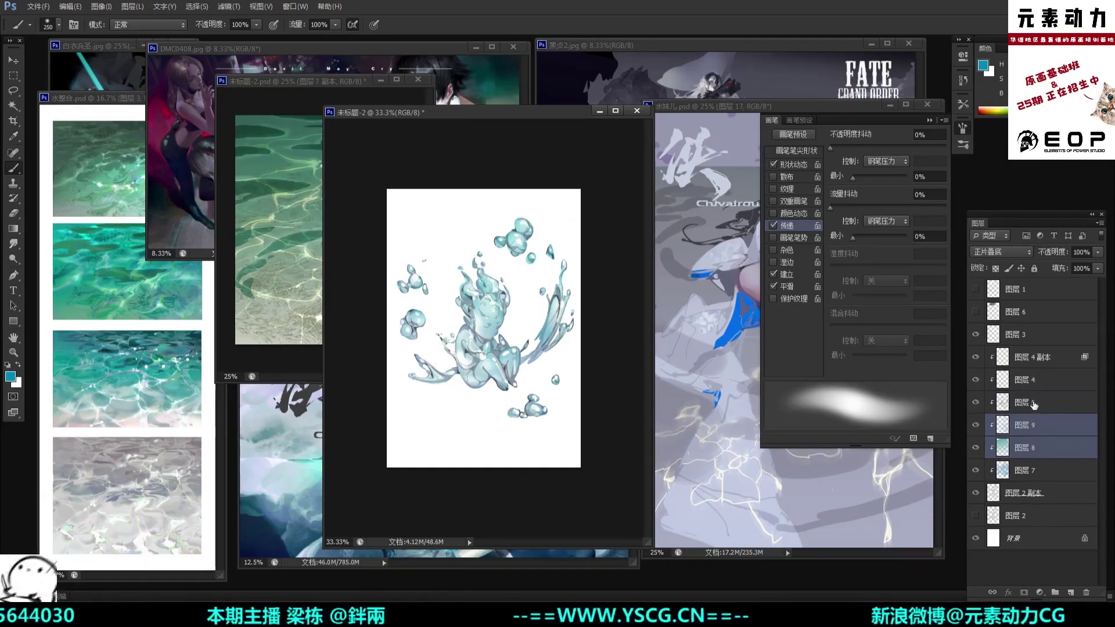
# Step: Select layer 图层 5, try the Multiply (正片叠底) blend mode on it, and undo that change
pyautogui.click(1034, 403)
pyautogui.hotkey('ctrl', '+')
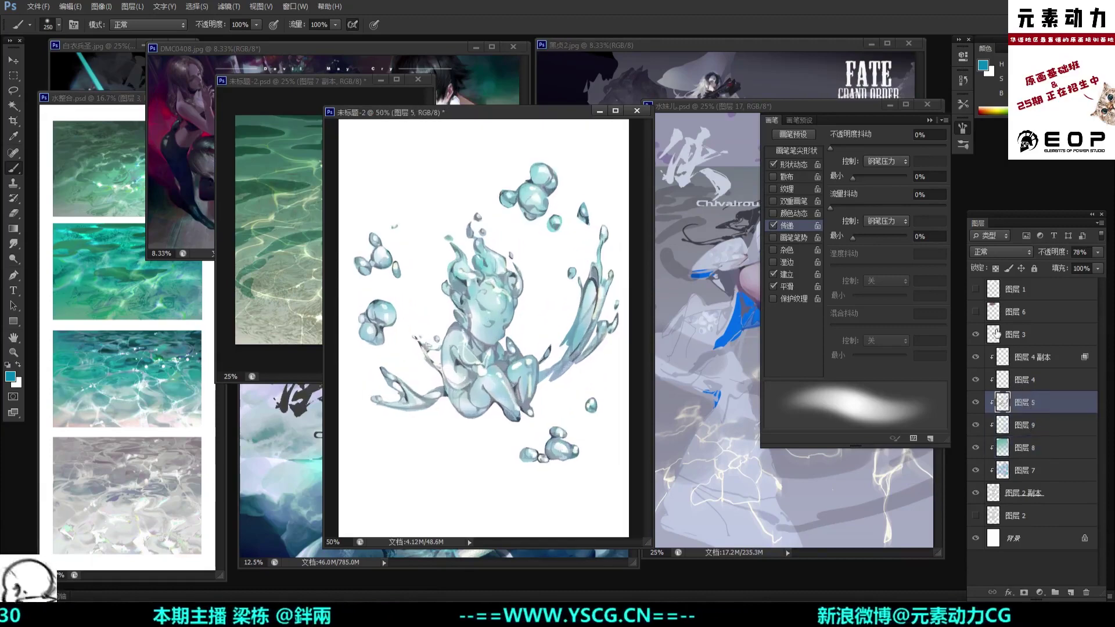
pyautogui.click(1012, 252)
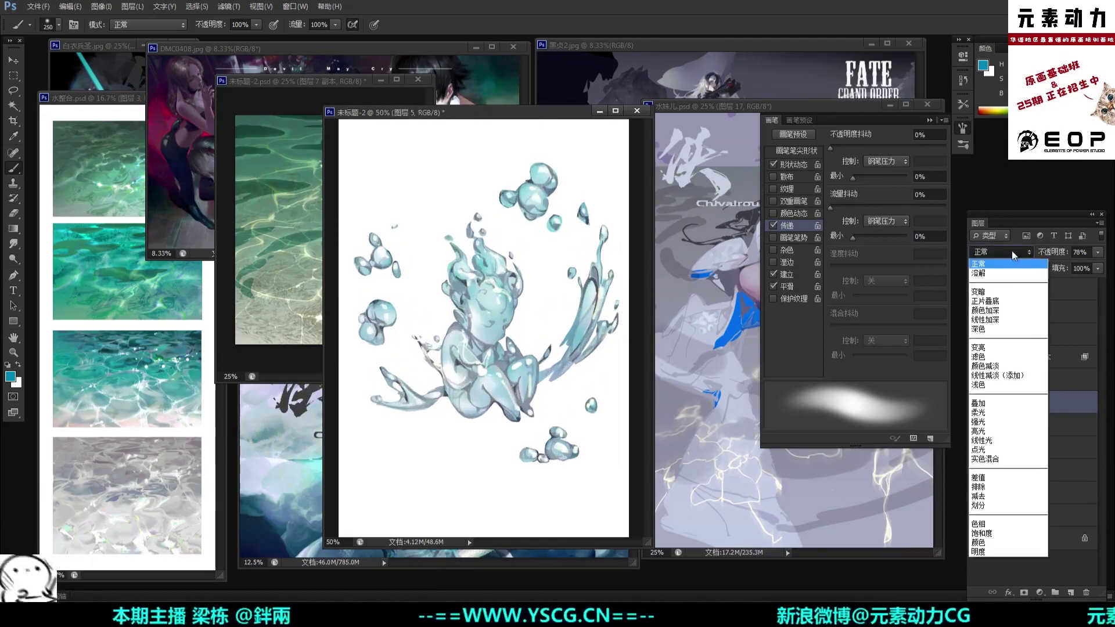
pyautogui.click(1002, 298)
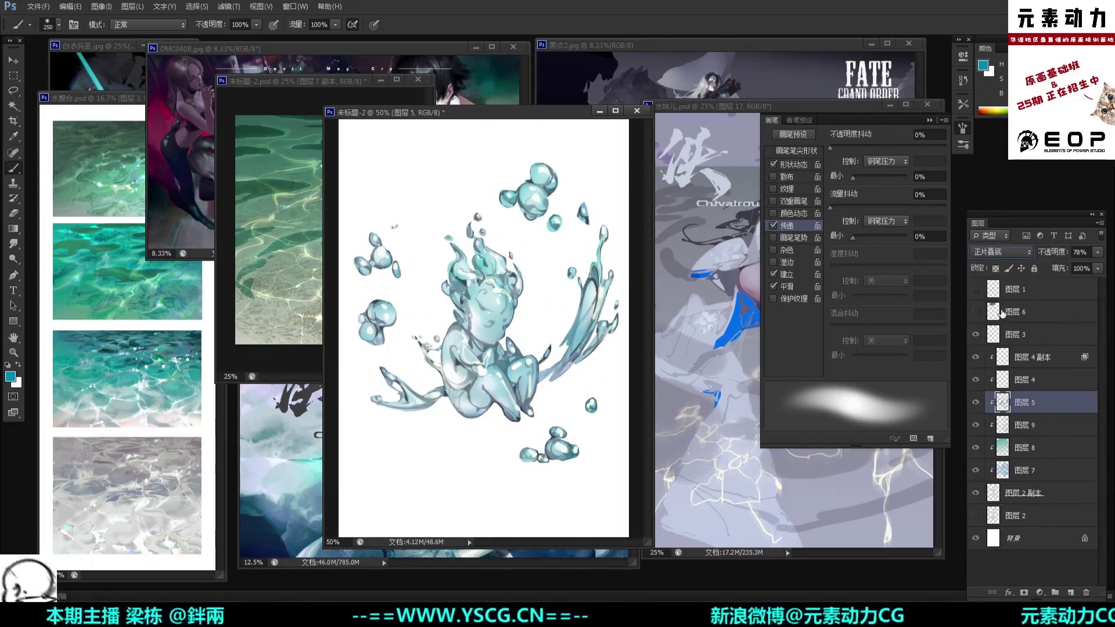
pyautogui.hotkey('ctrl', 'z')
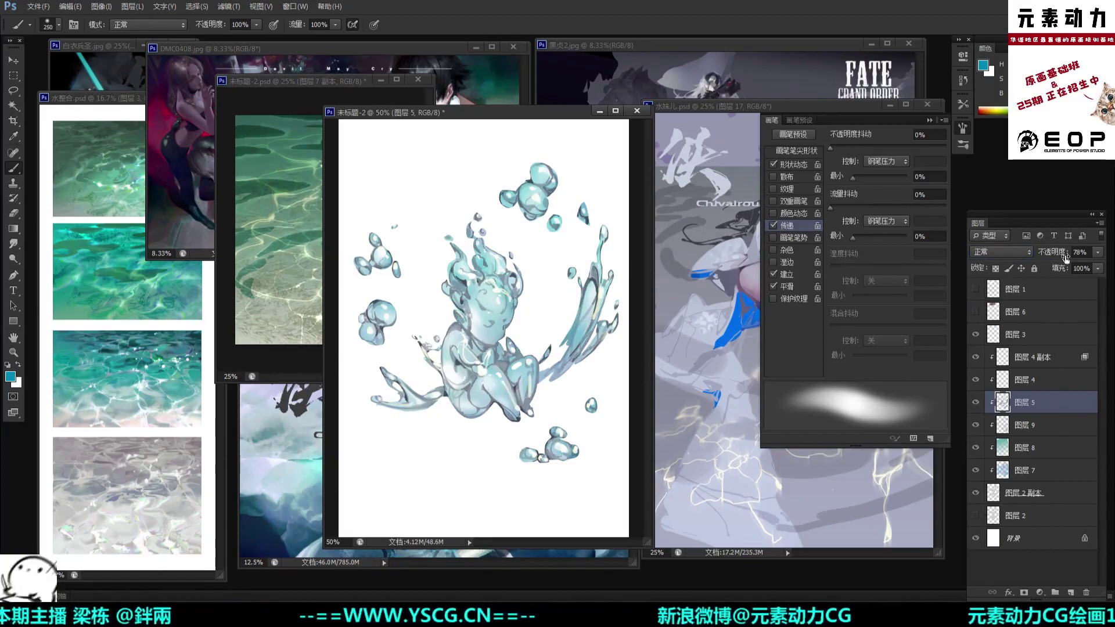
# Step: Apply Color Balance to the midtones of 图层 5 with levels -9, -4 and +21, and return to the Brush tool
pyautogui.press('i')
pyautogui.hotkey('ctrl', 'b')
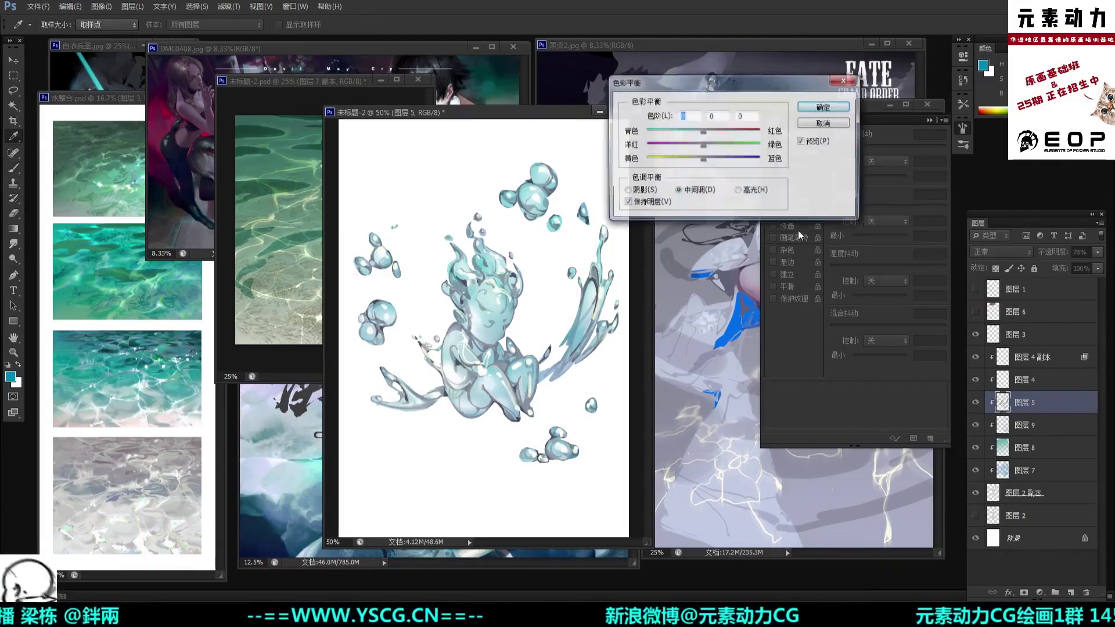
pyautogui.moveTo(734, 160)
pyautogui.mouseDown()
pyautogui.moveTo(709, 159)
pyautogui.moveTo(694, 131)
pyautogui.moveTo(714, 160)
pyautogui.mouseUp()
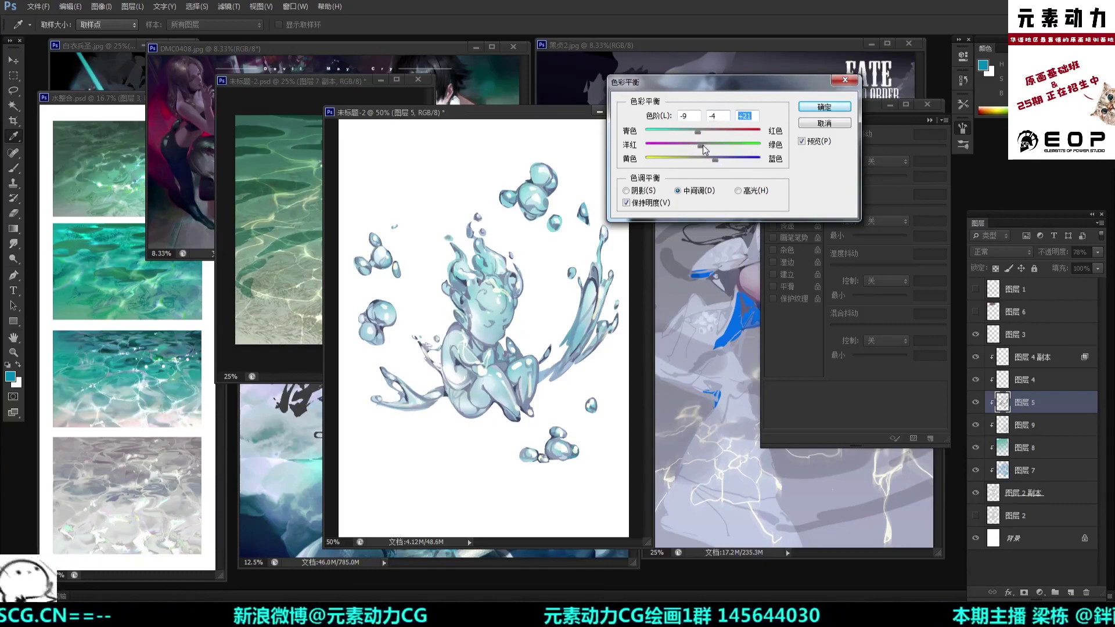
pyautogui.click(824, 107)
pyautogui.press('b')
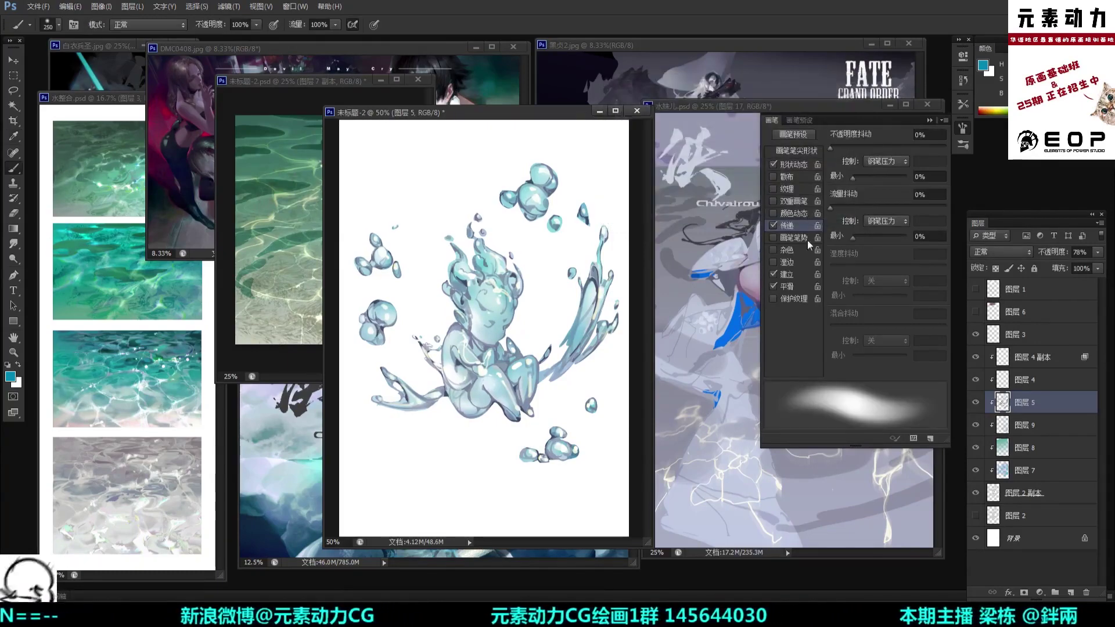
# Step: Hide the colour layers 图层 9, 图层 8 and 图层 7 to check the figure without its tint
pyautogui.hotkey('ctrl', '-')
pyautogui.hotkey('ctrl', '-')
pyautogui.hotkey('ctrl', '+')
pyautogui.hotkey('ctrl', '+')
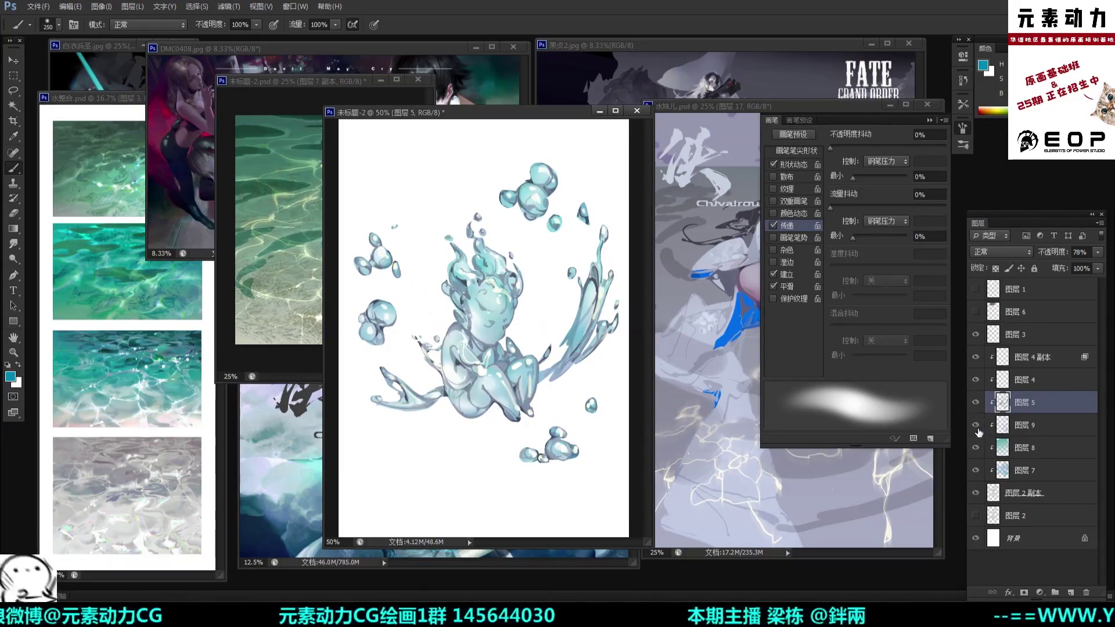
pyautogui.moveTo(977, 426); pyautogui.dragTo(977, 447)
pyautogui.click(977, 471)
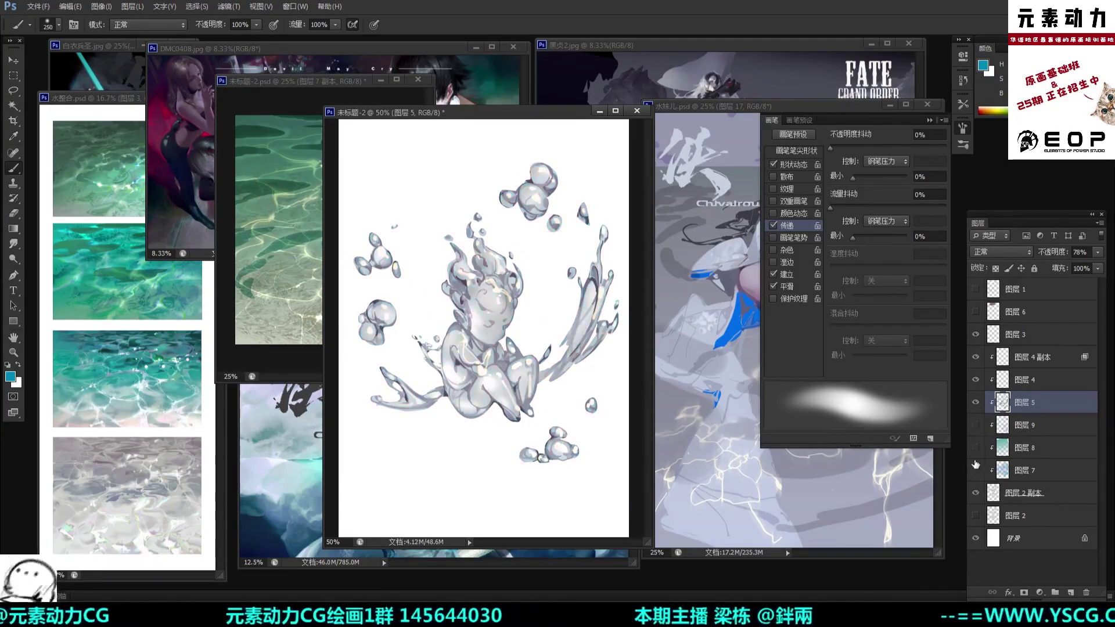
# Step: Compare the figure with and without its tint, leaving the colour layers 图层 9, 图层 8 and 图层 7 shown
pyautogui.click(977, 471)
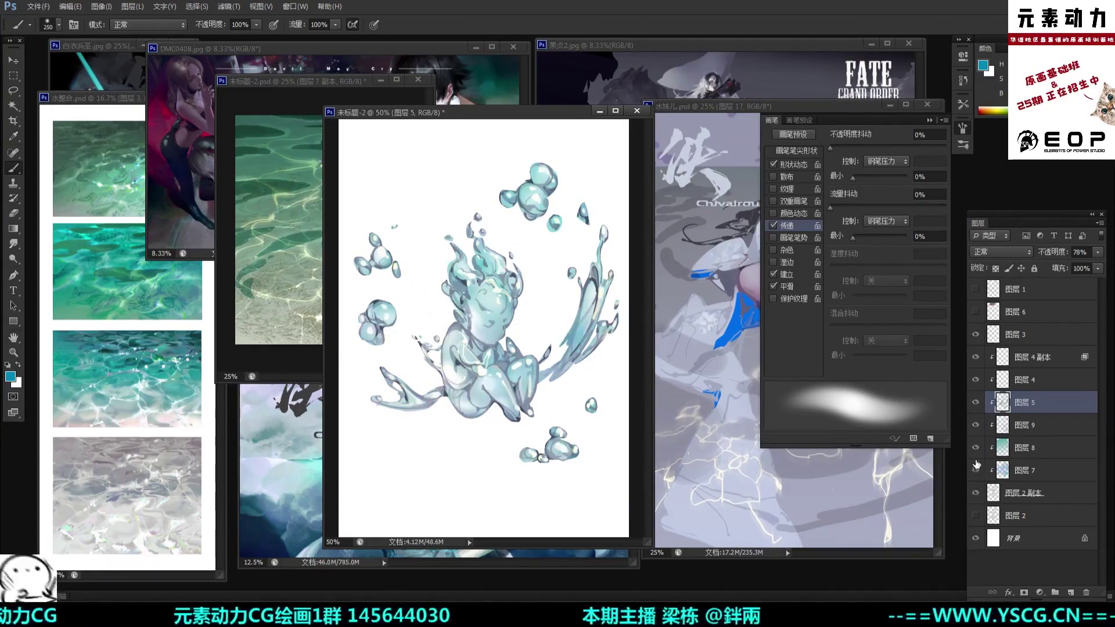
pyautogui.click(976, 470)
pyautogui.hotkey('ctrl', '-')
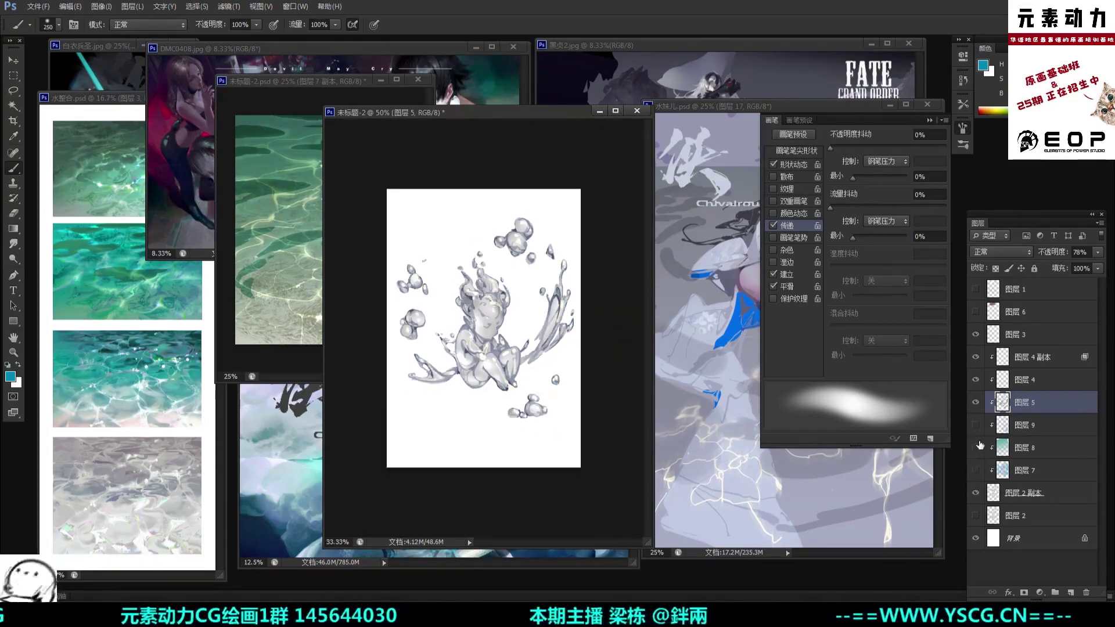
pyautogui.hotkey('ctrl', '+')
pyautogui.moveTo(977, 430); pyautogui.dragTo(976, 471)
# Step: Lower the opacity of colour layer 图层 7 to 33% and of 图层 8 to 49%
pyautogui.click(1001, 448)
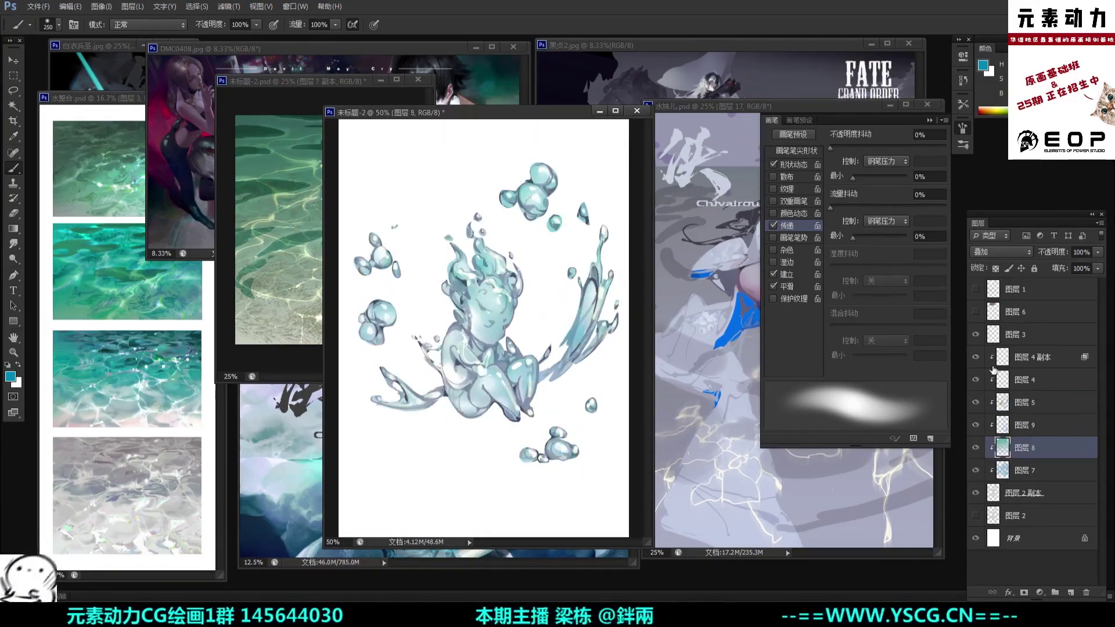
pyautogui.moveTo(1050, 254); pyautogui.dragTo(1046, 255)
pyautogui.click(1029, 469)
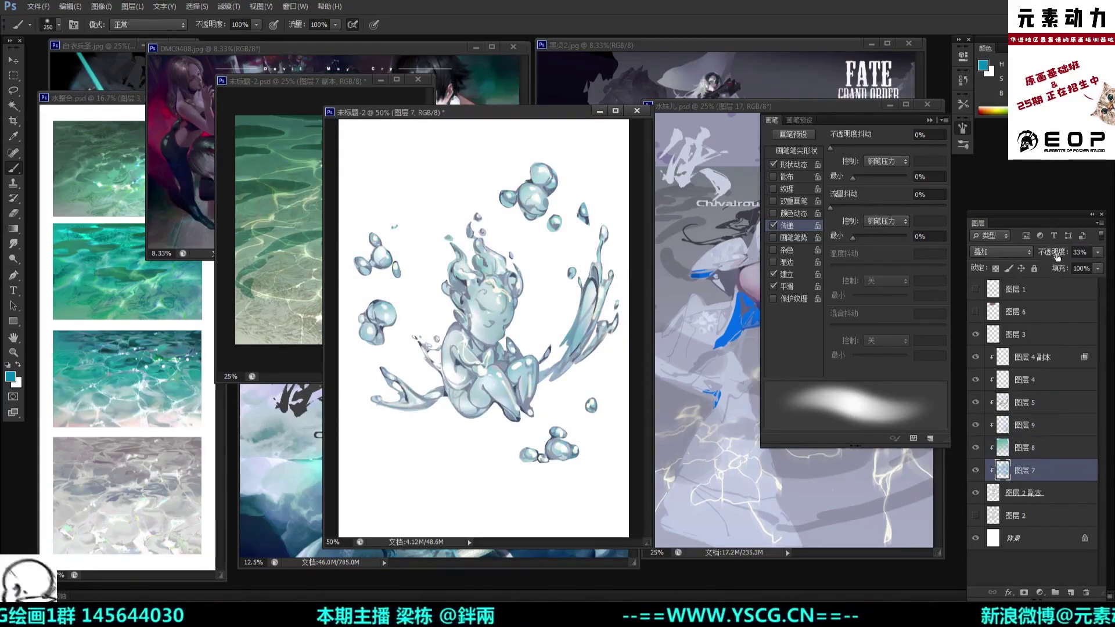
pyautogui.click(1044, 453)
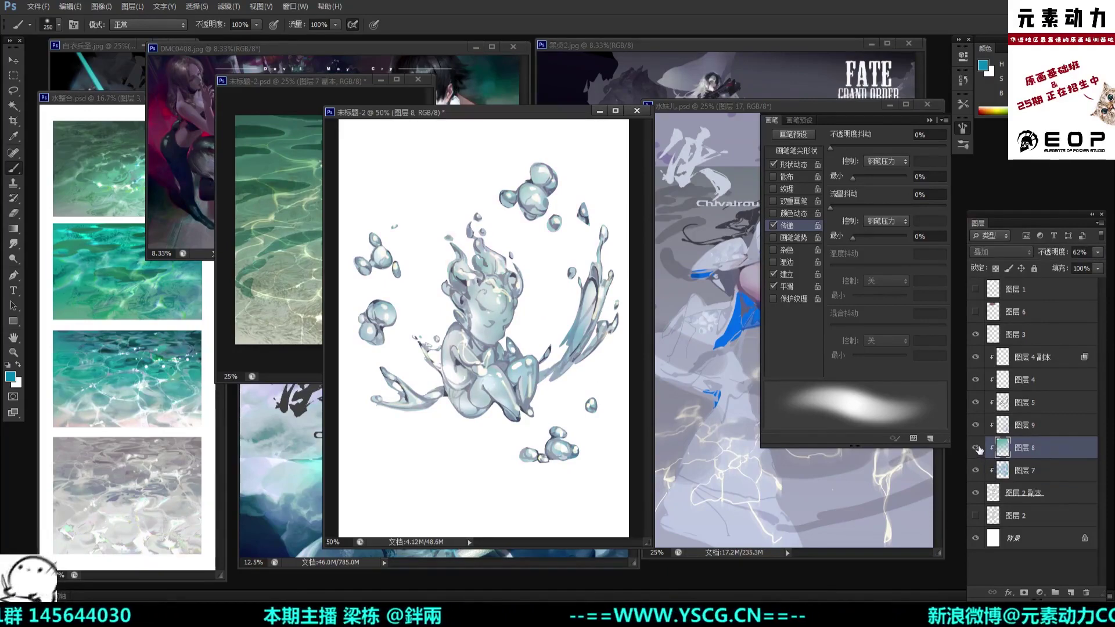
pyautogui.moveTo(1059, 253); pyautogui.dragTo(1048, 247)
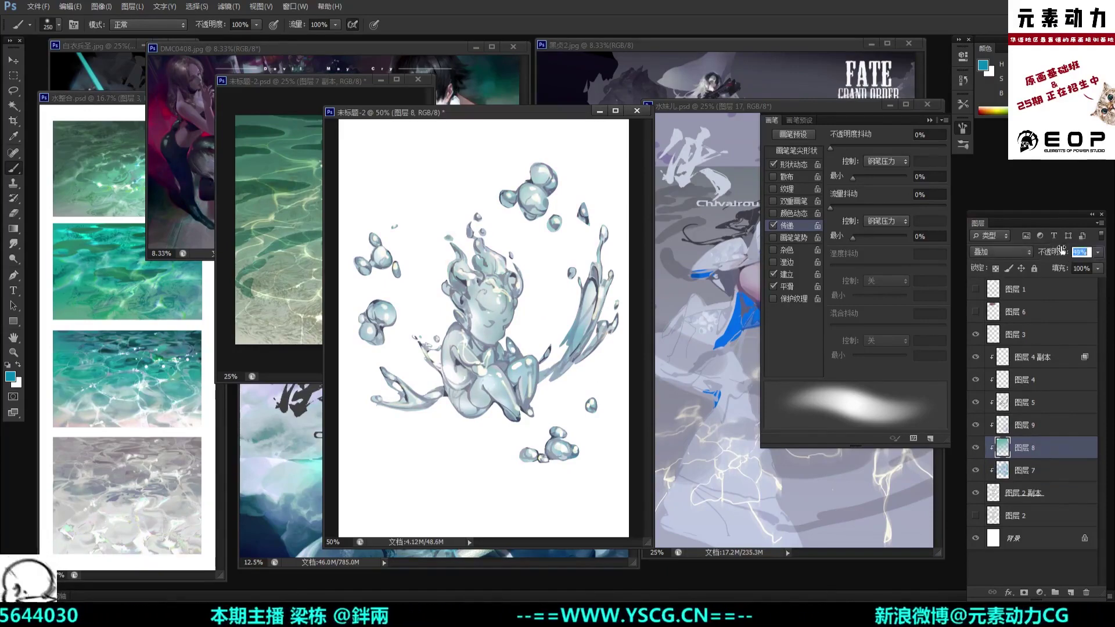
# Step: Apply Hue/Saturation to 图层 8 with hue -180, and adjust its saturation and lightness
pyautogui.hotkey('ctrl', 'u')
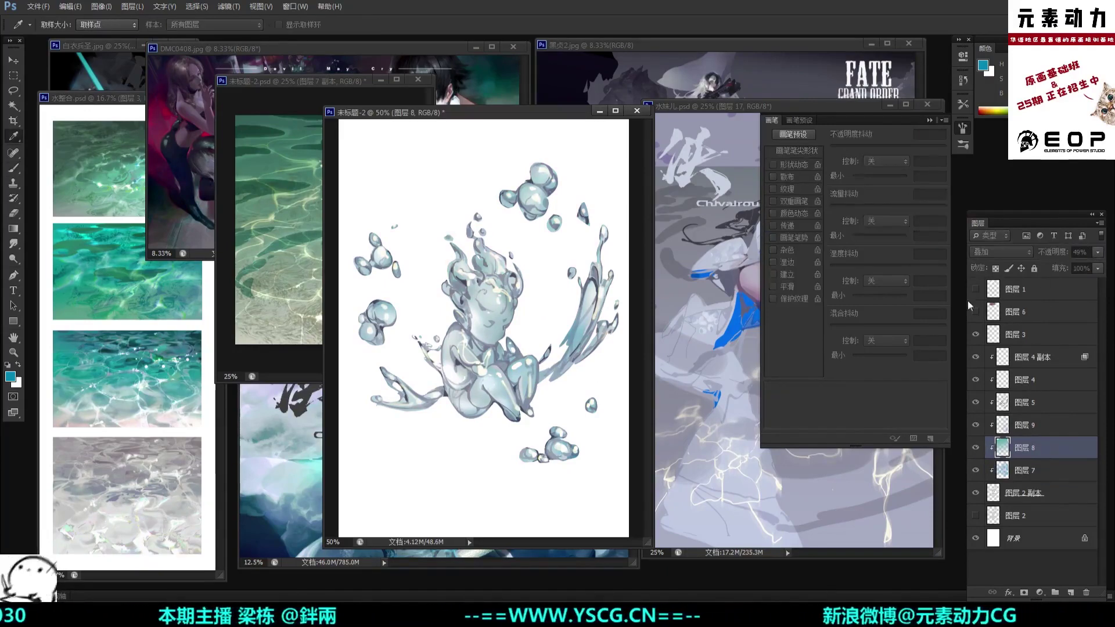
pyautogui.moveTo(803, 225); pyautogui.dragTo(746, 228)
pyautogui.write('0')
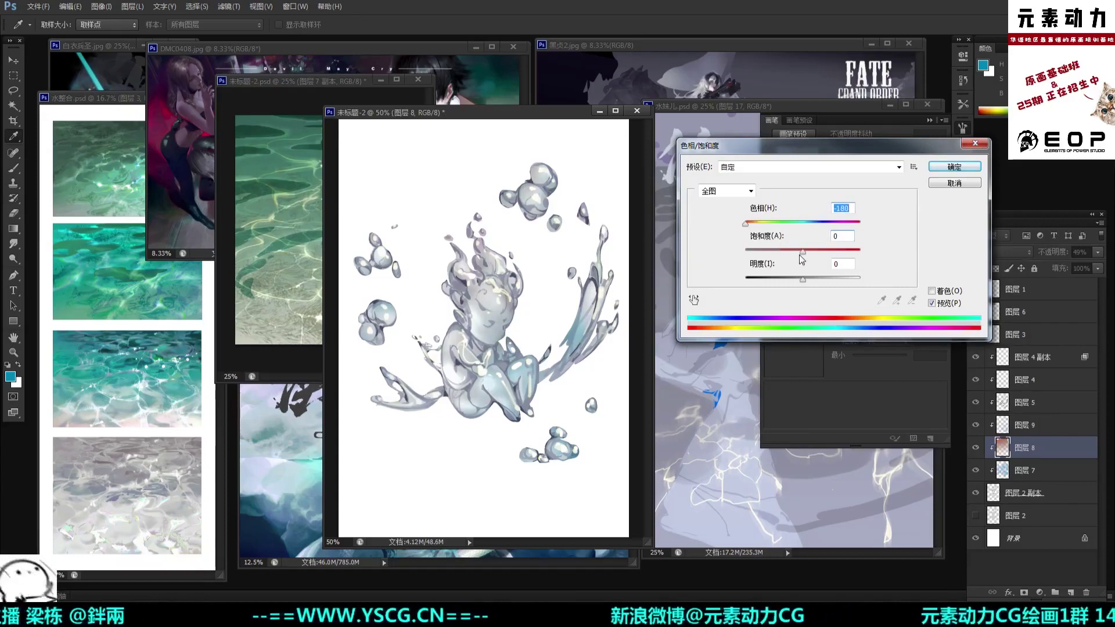
pyautogui.moveTo(803, 252); pyautogui.dragTo(811, 255)
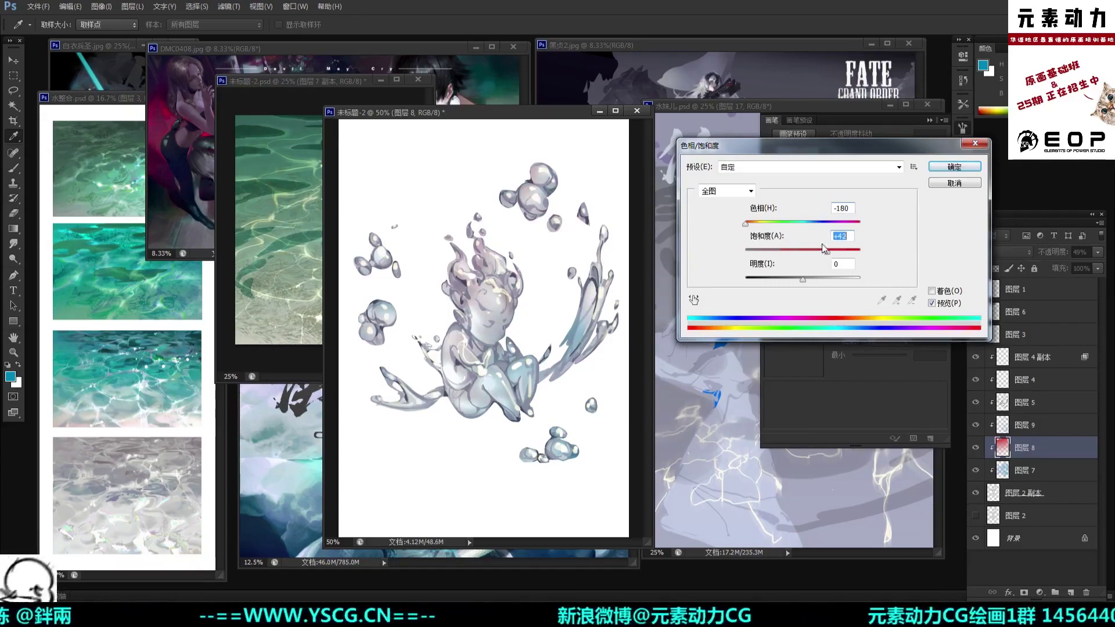
pyautogui.write('0')
pyautogui.moveTo(804, 281); pyautogui.dragTo(808, 256)
pyautogui.click(938, 168)
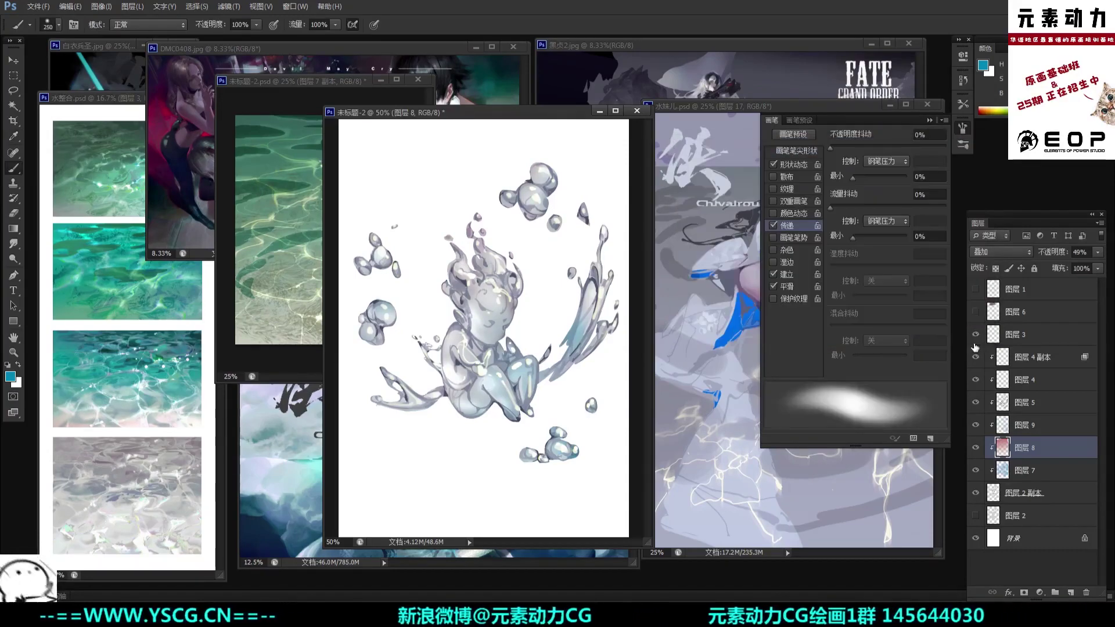
# Step: Toggle the visibility of 图层 7 to check what it adds to the figure
pyautogui.click(991, 472)
pyautogui.click(976, 471)
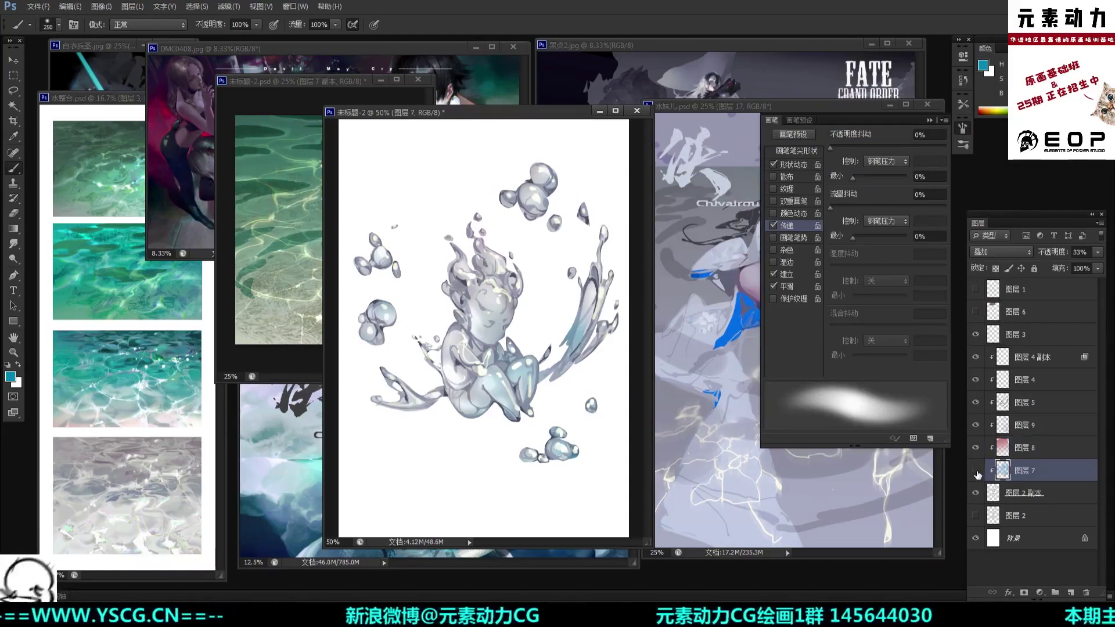
pyautogui.click(977, 470)
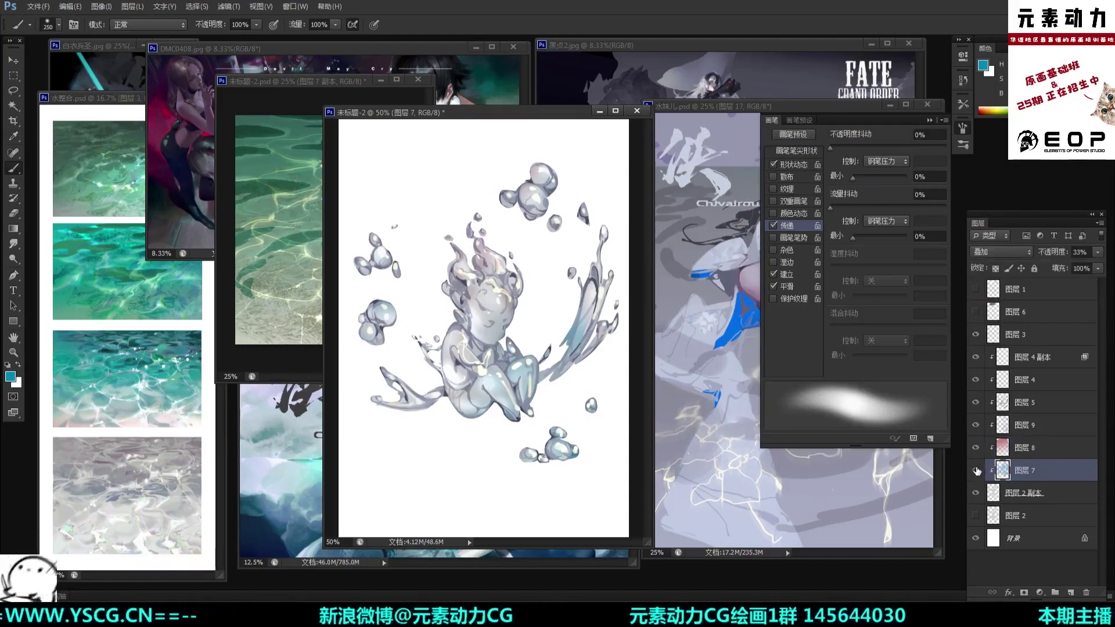
# Step: Lower the opacity of the Multiply layer 图层 9 to 44%
pyautogui.click(987, 426)
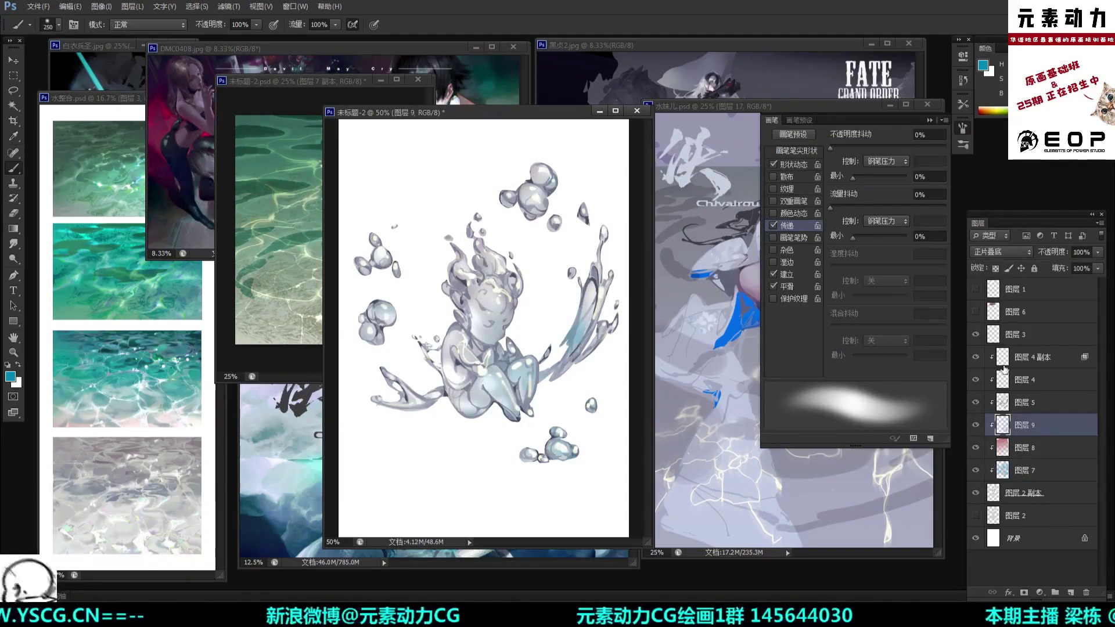
pyautogui.click(1051, 251)
pyautogui.moveTo(1050, 253); pyautogui.dragTo(1055, 252)
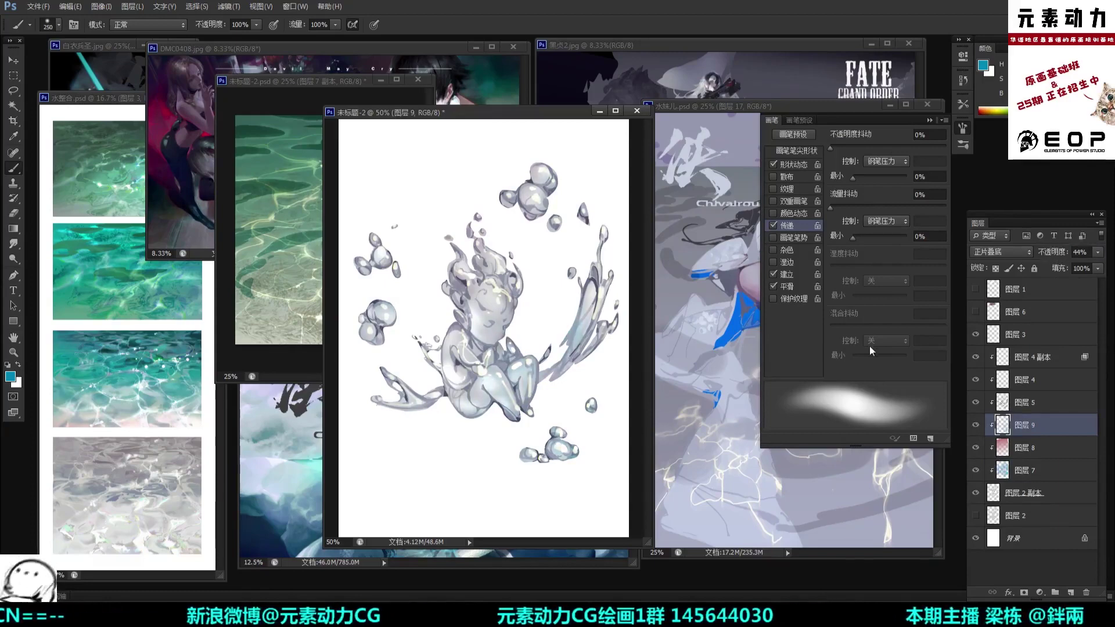
# Step: Apply Hue/Saturation to 图层 9 with hue +44, saturation -71 and lightness -22
pyautogui.hotkey('ctrl', 'u')
pyautogui.moveTo(803, 251); pyautogui.dragTo(754, 252)
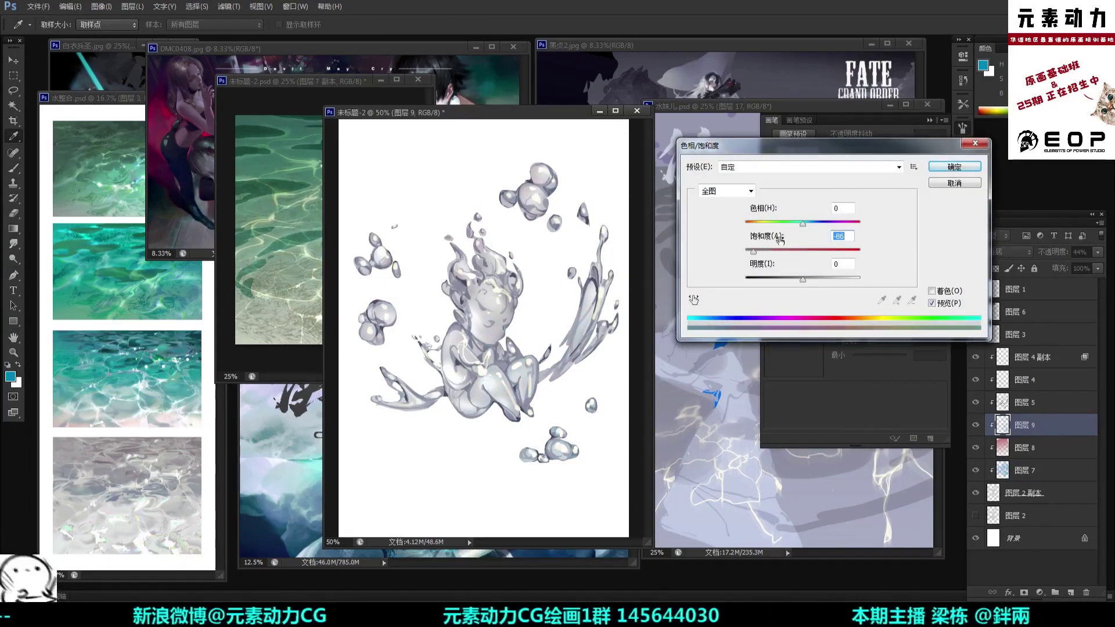
pyautogui.moveTo(803, 224); pyautogui.dragTo(829, 224)
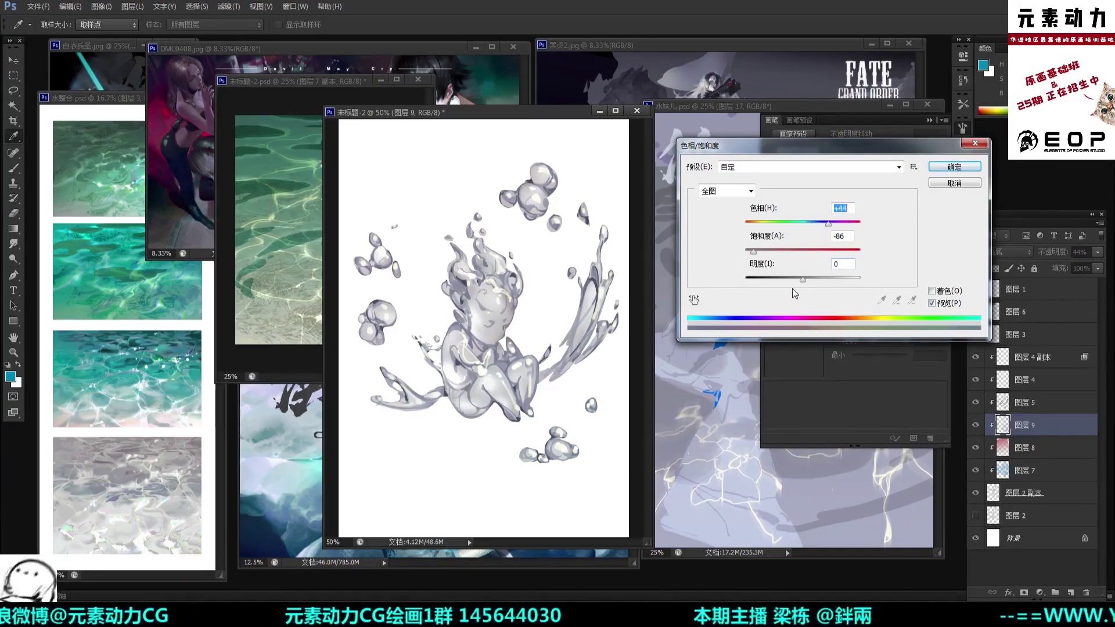
pyautogui.moveTo(801, 280); pyautogui.dragTo(792, 279)
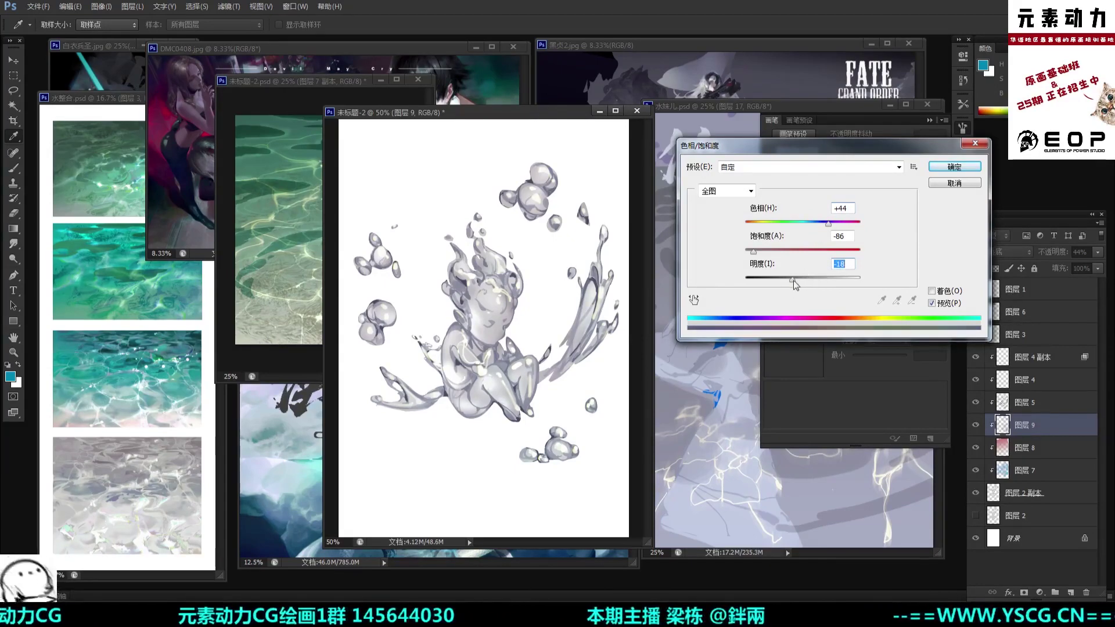
pyautogui.moveTo(793, 280); pyautogui.dragTo(762, 251)
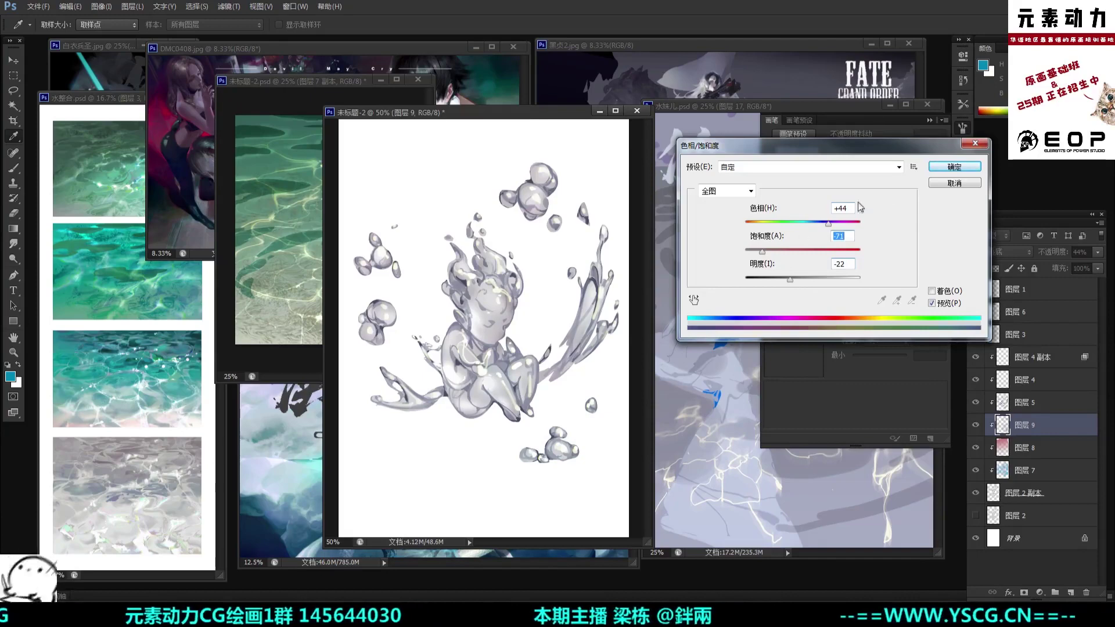
pyautogui.click(937, 168)
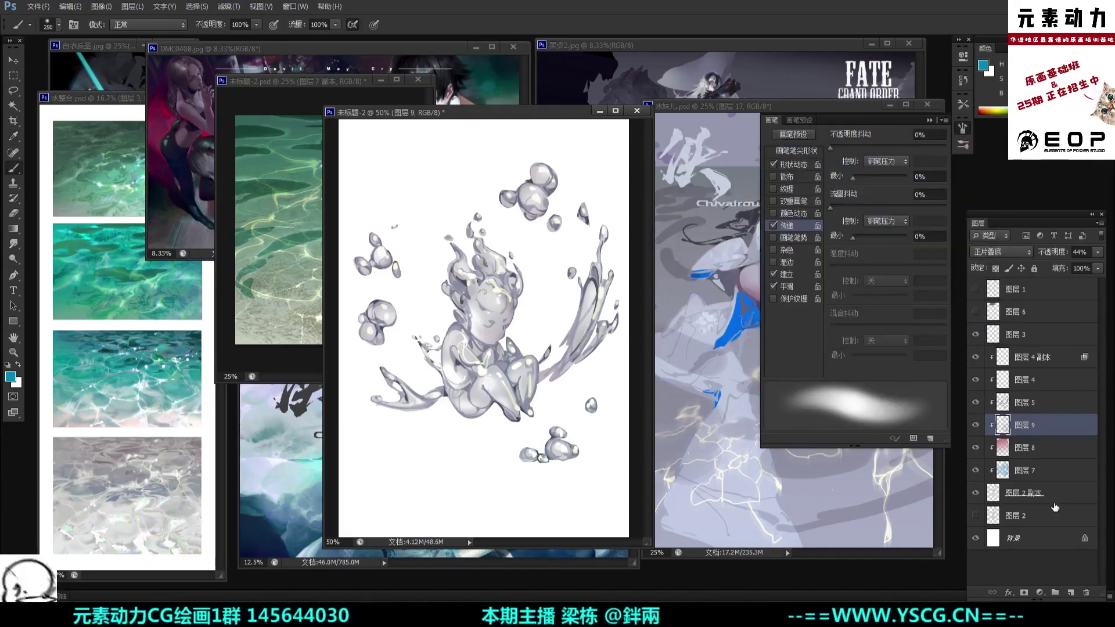
# Step: Lasso a loose selection around the whole figure and all droplets on layer 图层 2 副本
pyautogui.click(1039, 493)
pyautogui.press('l')
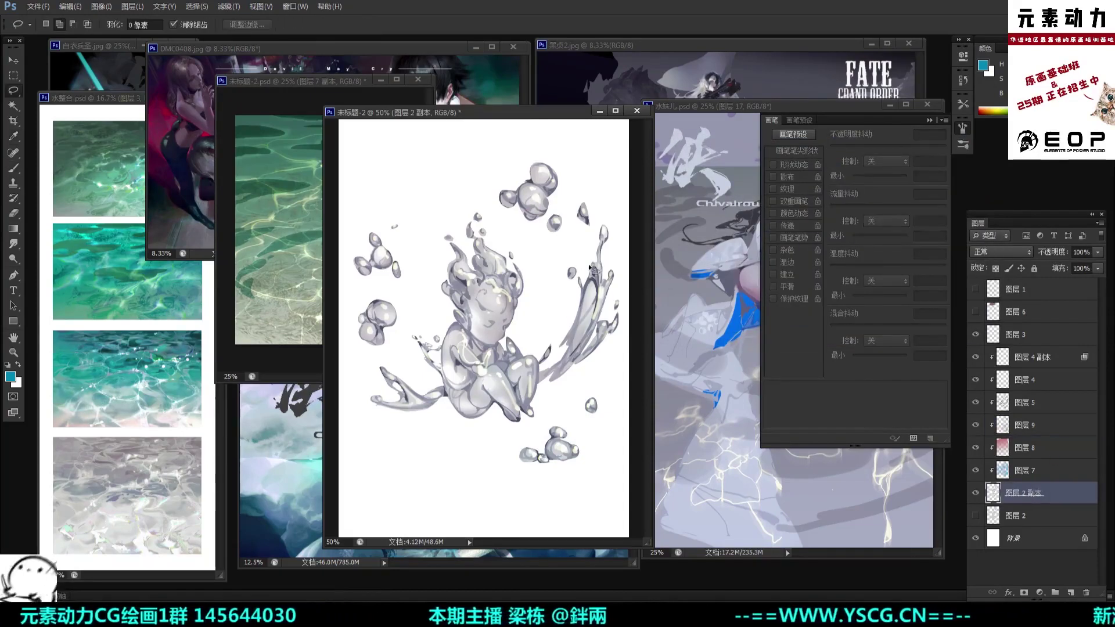
pyautogui.moveTo(591, 267)
pyautogui.mouseDown()
pyautogui.moveTo(604, 216)
pyautogui.moveTo(437, 122)
pyautogui.moveTo(462, 522)
pyautogui.moveTo(607, 232)
pyautogui.mouseUp()
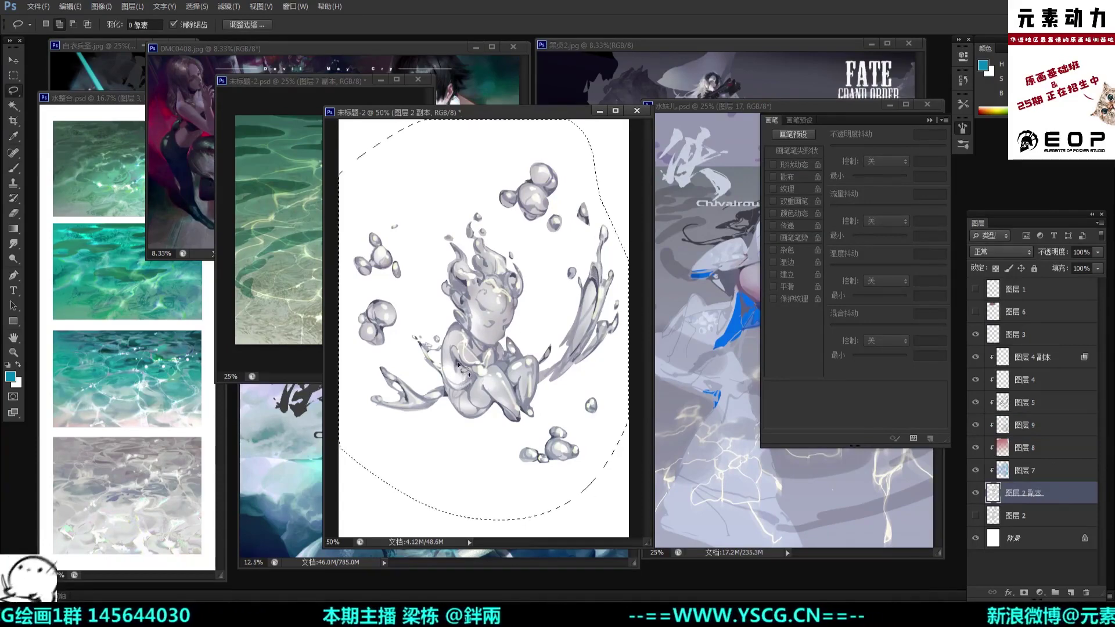
# Step: Narrow the selection with Color Range by sampling the light area at the figure's arm with fuzziness 46, and hide the selection outline
pyautogui.click(196, 6)
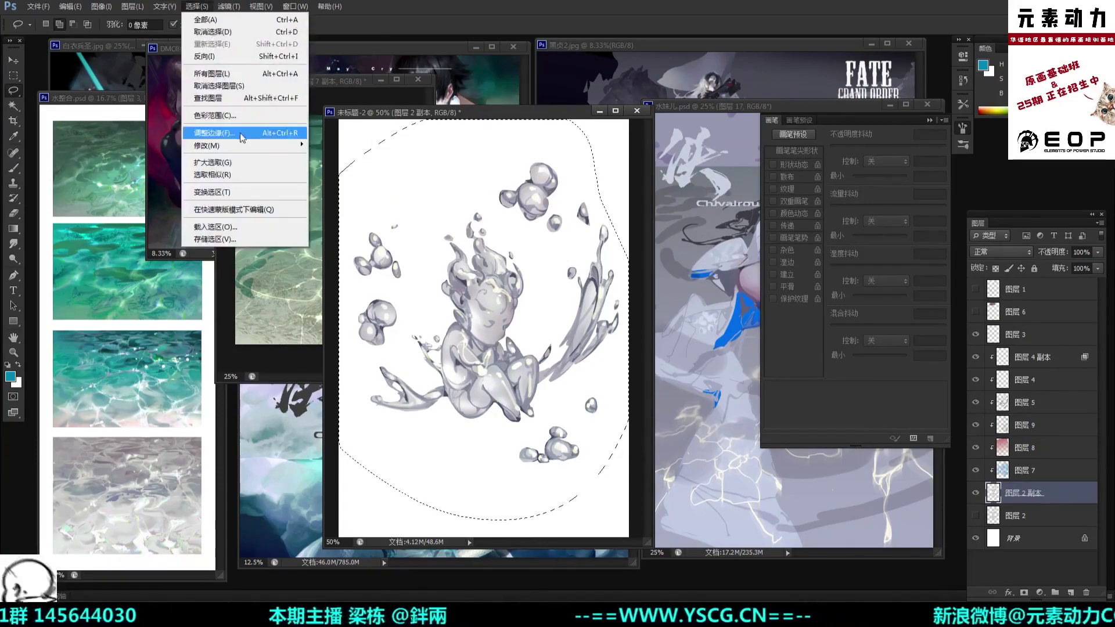
pyautogui.click(213, 115)
pyautogui.click(464, 370)
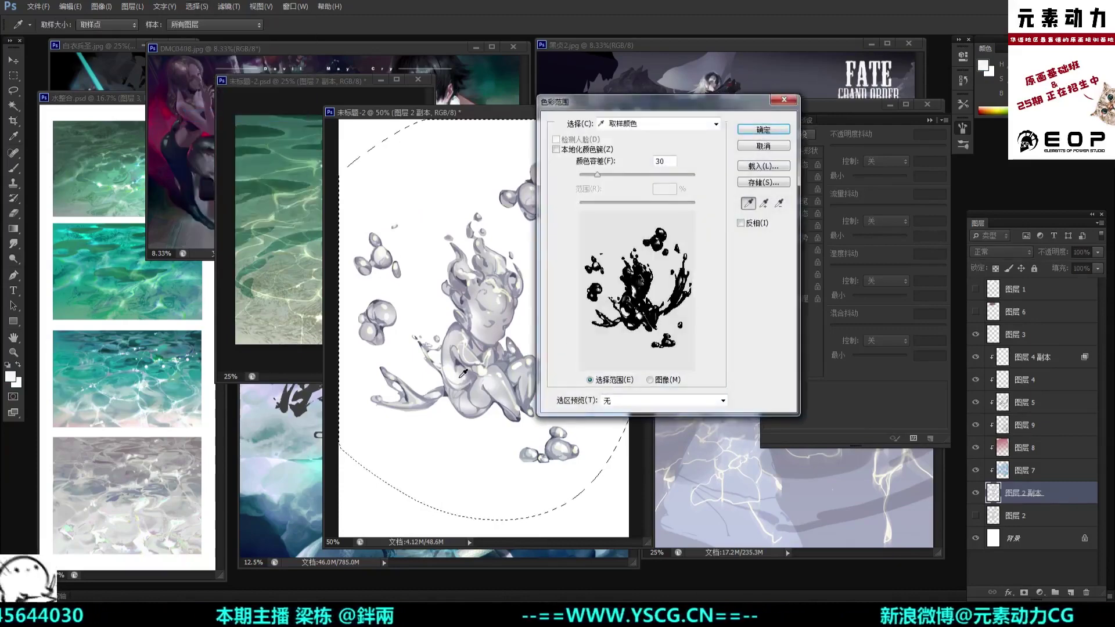
pyautogui.moveTo(598, 175); pyautogui.dragTo(608, 177)
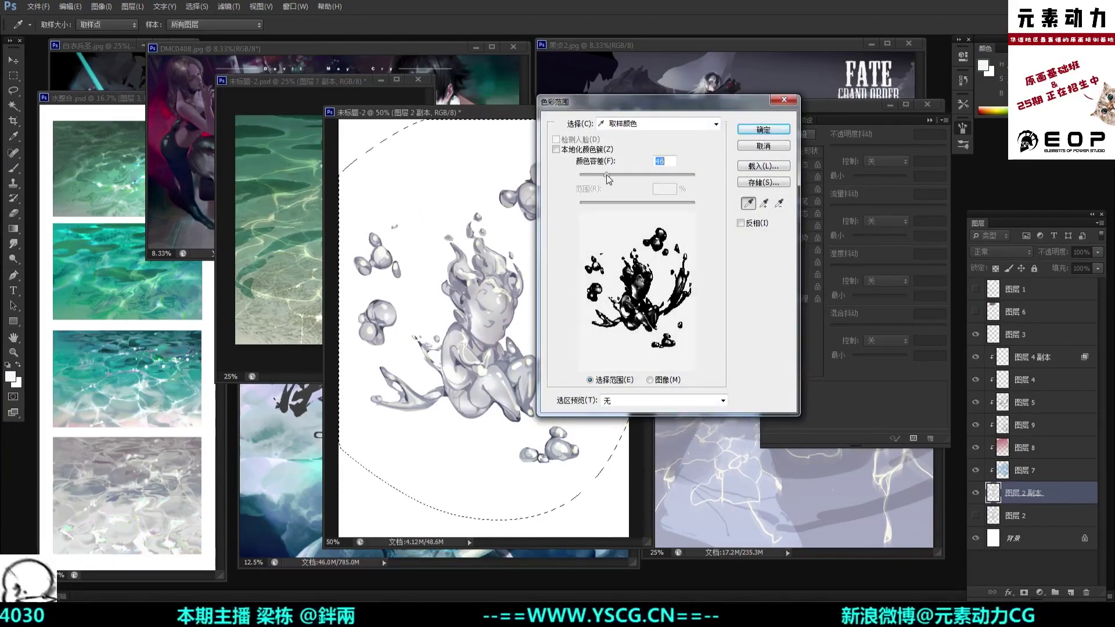
pyautogui.click(763, 129)
pyautogui.hotkey('ctrl', 'h')
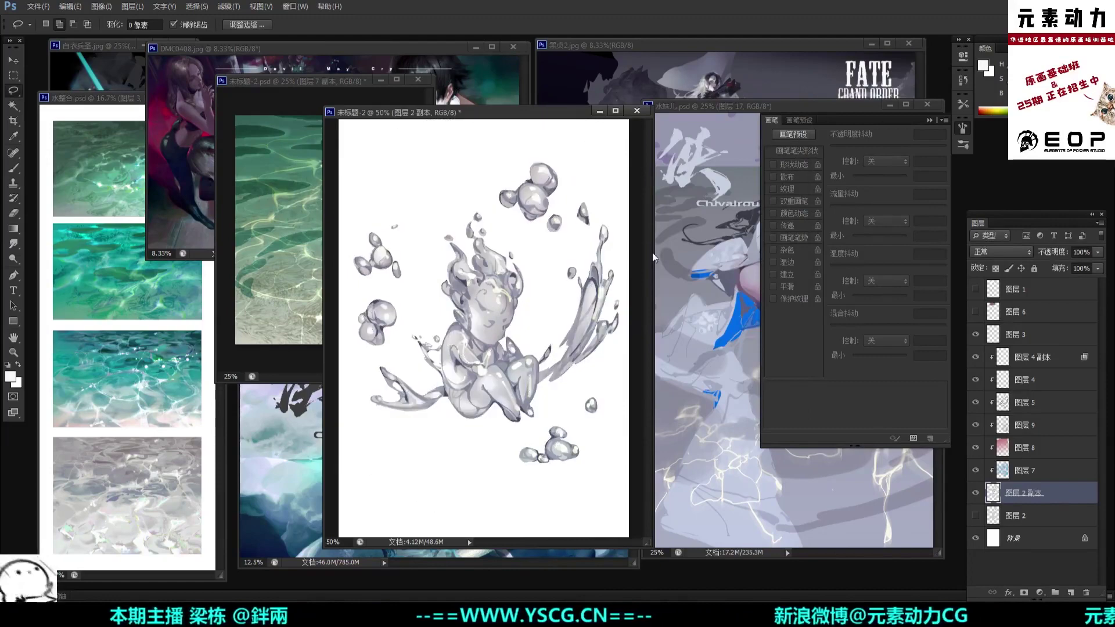
# Step: Open Hue/Saturation for the selected areas of 图层 2 副本, try lightness +26, and turn on Colorize (着色)
pyautogui.press('i')
pyautogui.hotkey('ctrl', 'u')
pyautogui.moveTo(804, 280); pyautogui.dragTo(819, 279)
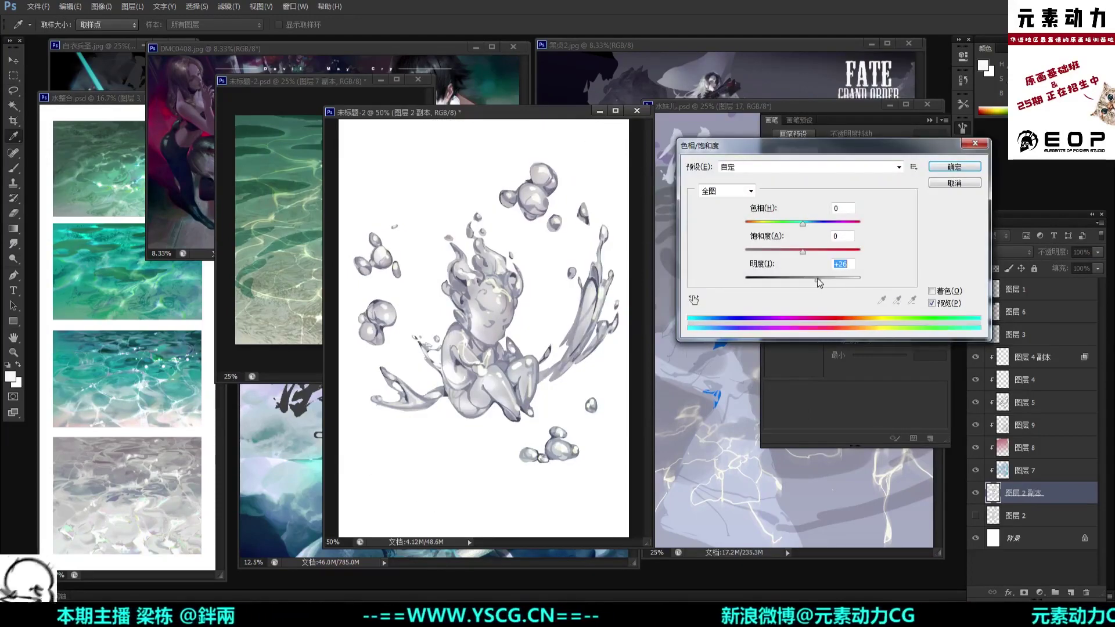
pyautogui.click(929, 291)
pyautogui.click(932, 290)
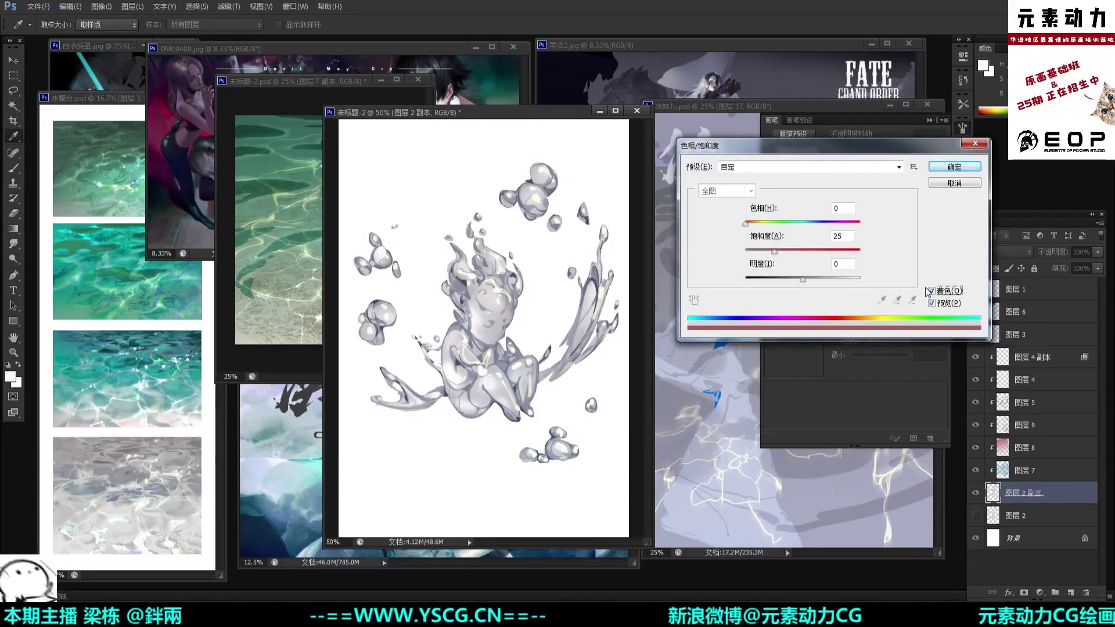
# Step: Colorize the selected areas of 图层 2 副本 with hue 191, saturation 60 and lightness +1, and return to the Lasso tool
pyautogui.moveTo(749, 224); pyautogui.dragTo(816, 240)
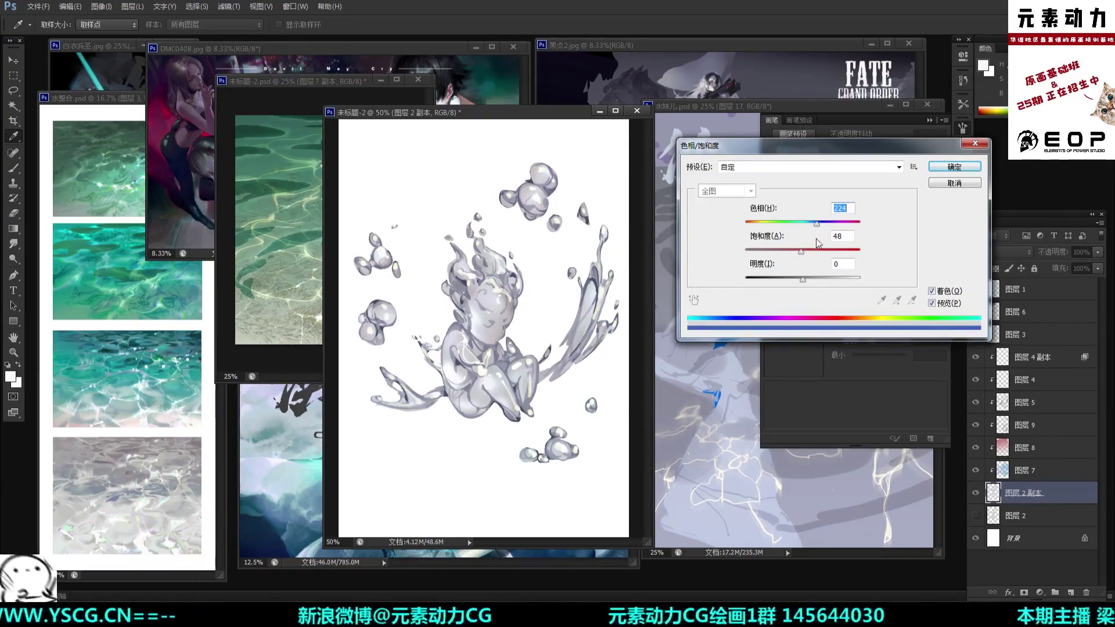
pyautogui.click(813, 252)
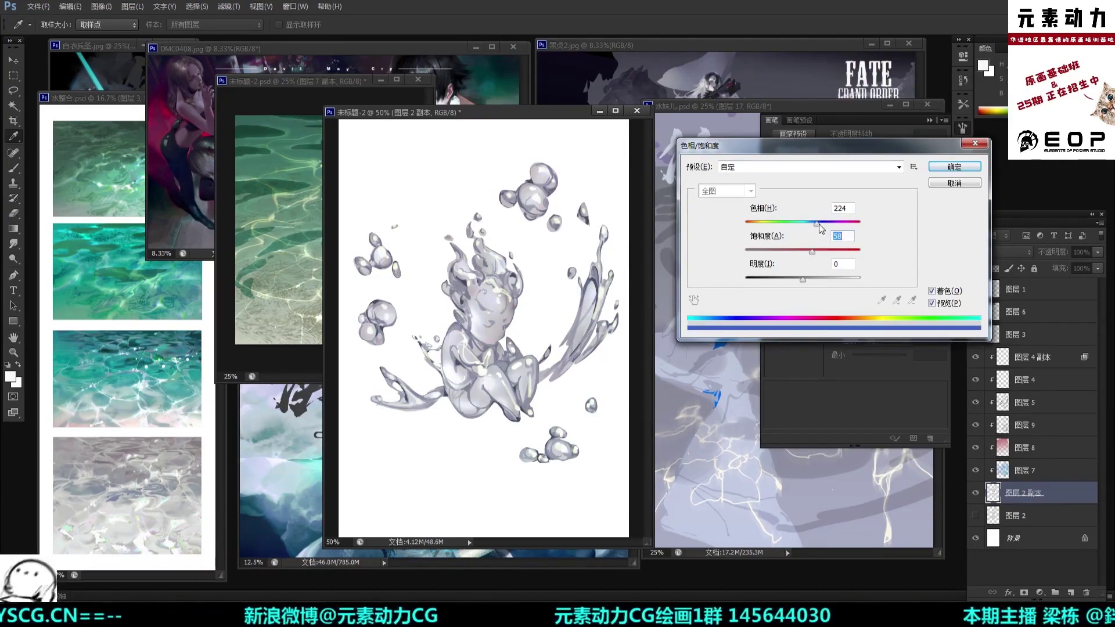
pyautogui.moveTo(817, 224); pyautogui.dragTo(834, 224)
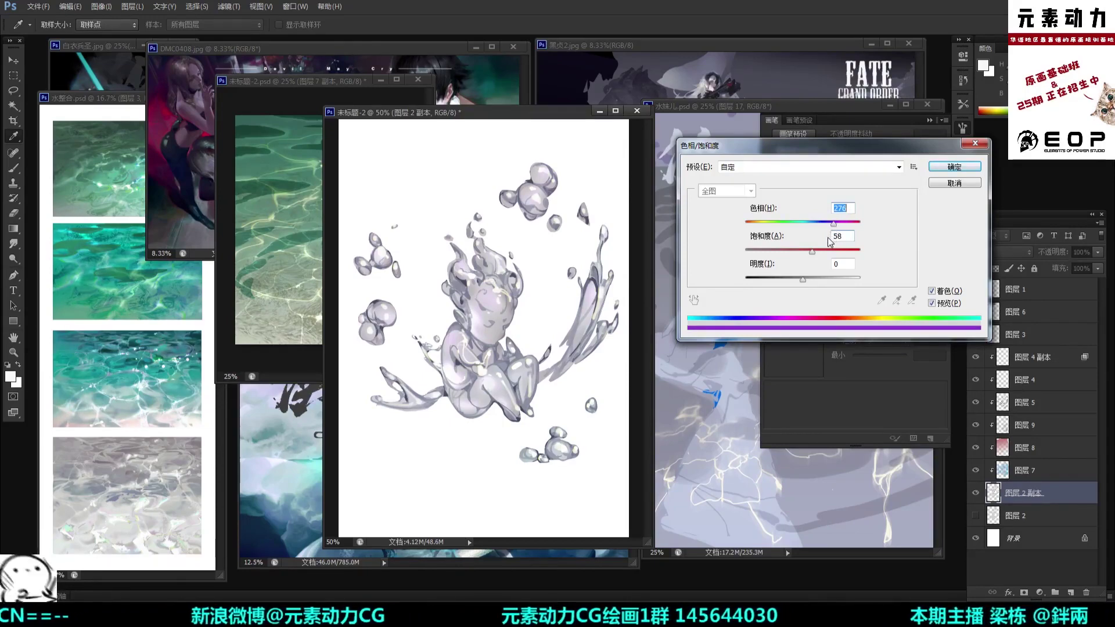
pyautogui.hotkey('ctrl', 'z')
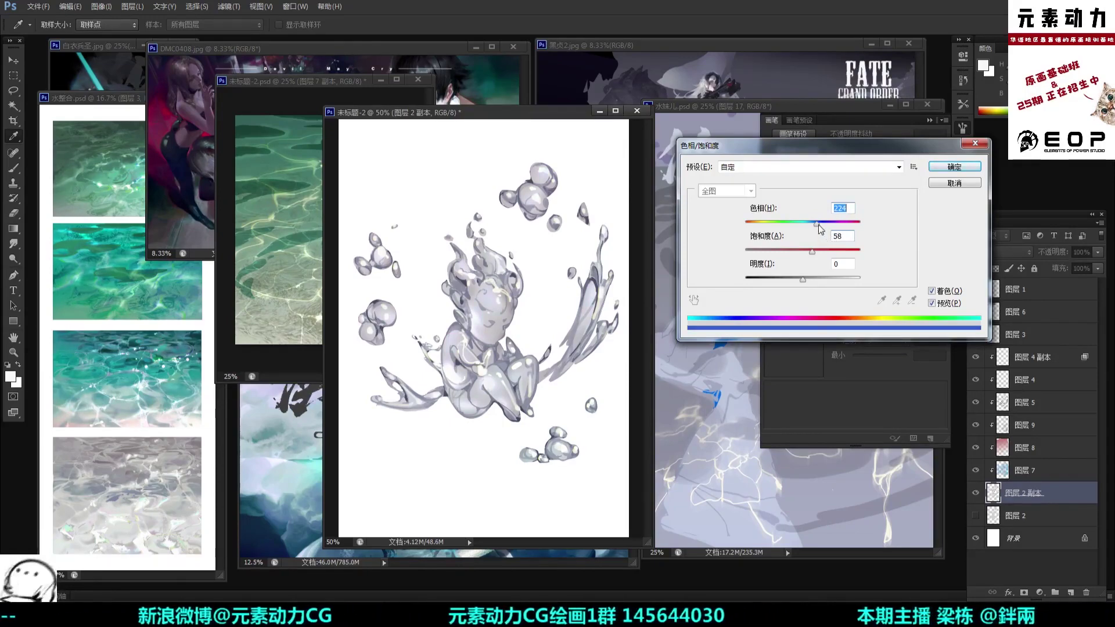
pyautogui.moveTo(818, 224)
pyautogui.mouseDown()
pyautogui.moveTo(805, 284)
pyautogui.moveTo(827, 227)
pyautogui.moveTo(803, 225)
pyautogui.mouseUp()
pyautogui.click(823, 251)
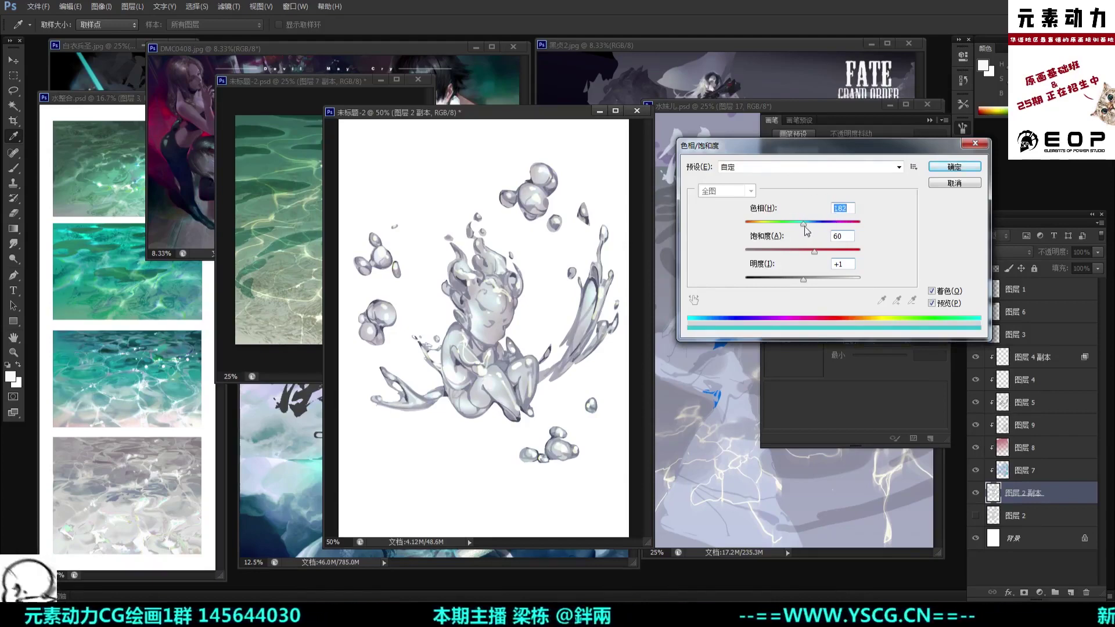
pyautogui.moveTo(805, 227); pyautogui.dragTo(806, 228)
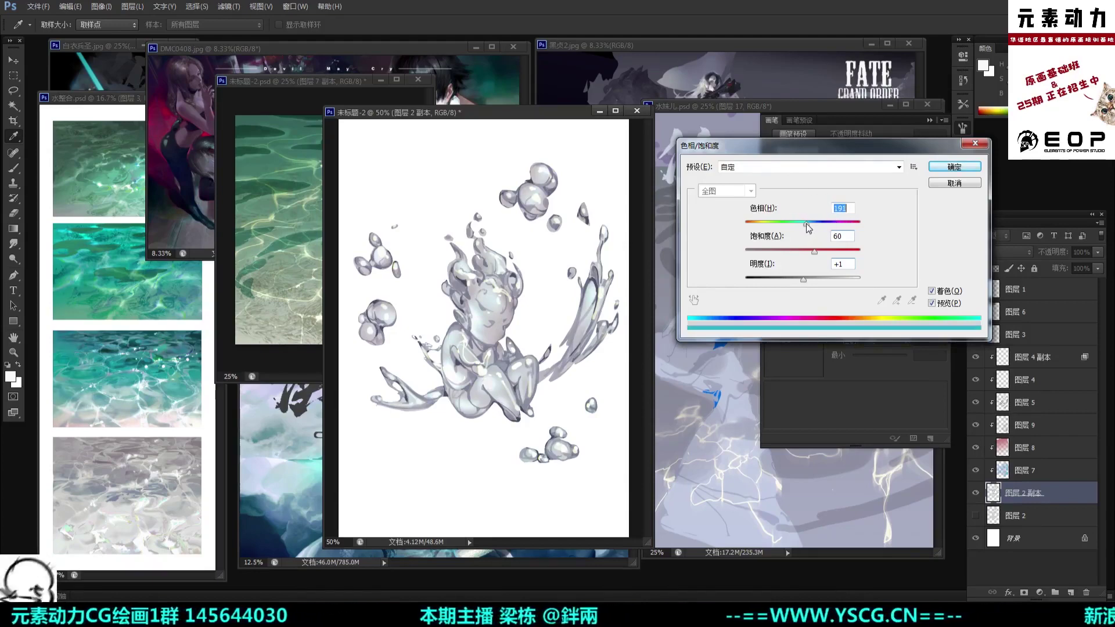
pyautogui.click(949, 167)
pyautogui.press('l')
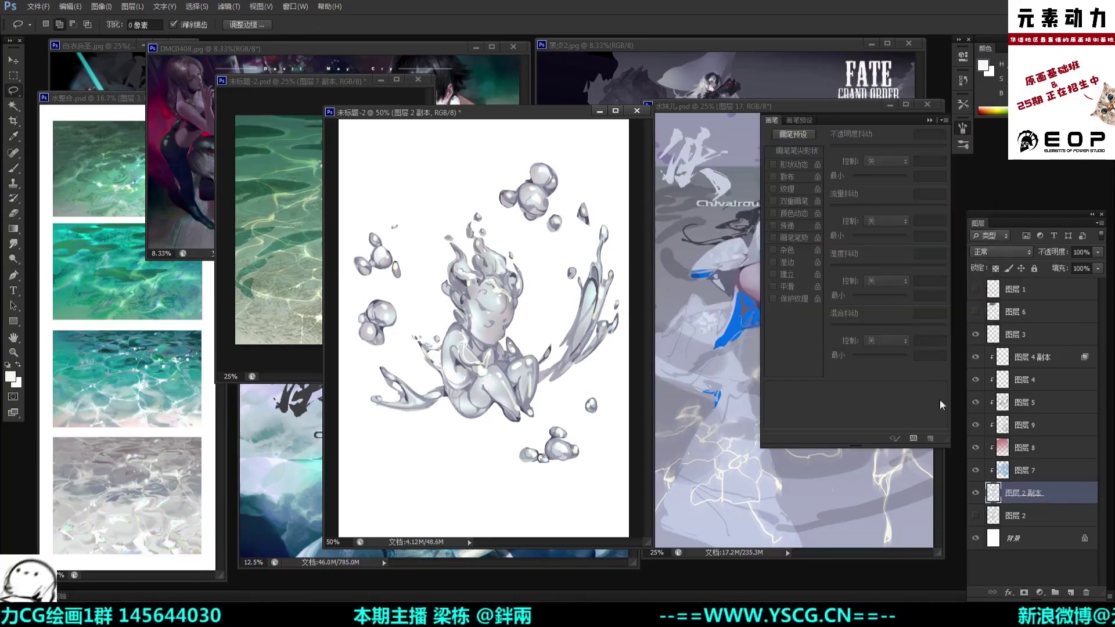
# Step: Compare the figure with 图层 4 and 图层 4 副本 shown and hidden, checking their effect on the highlights
pyautogui.click(976, 380)
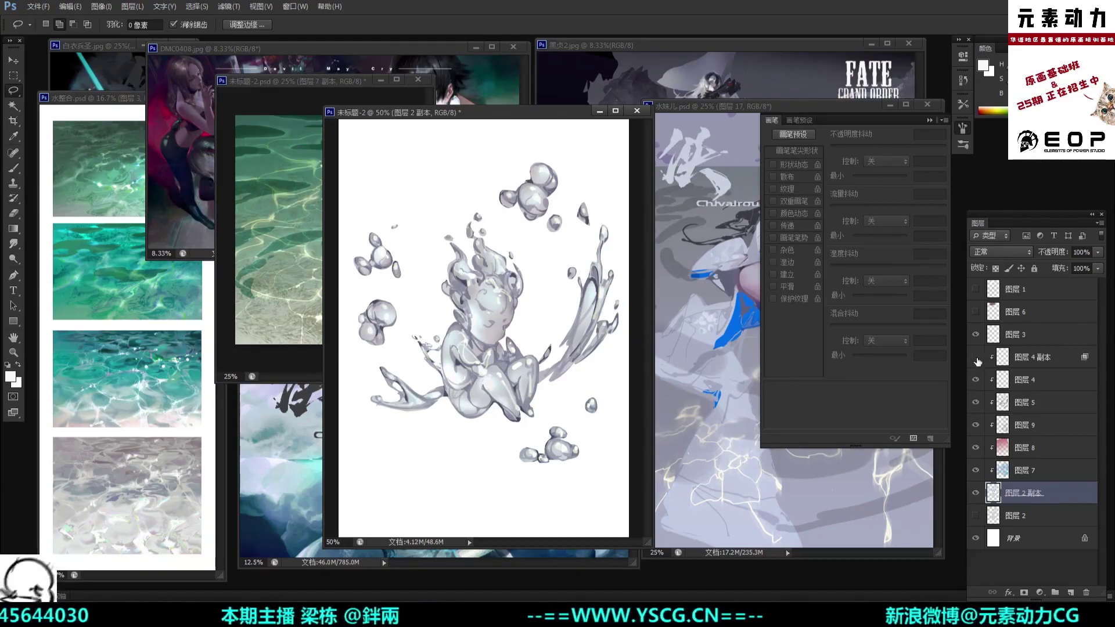
pyautogui.click(976, 380)
pyautogui.click(976, 380)
pyautogui.click(976, 380)
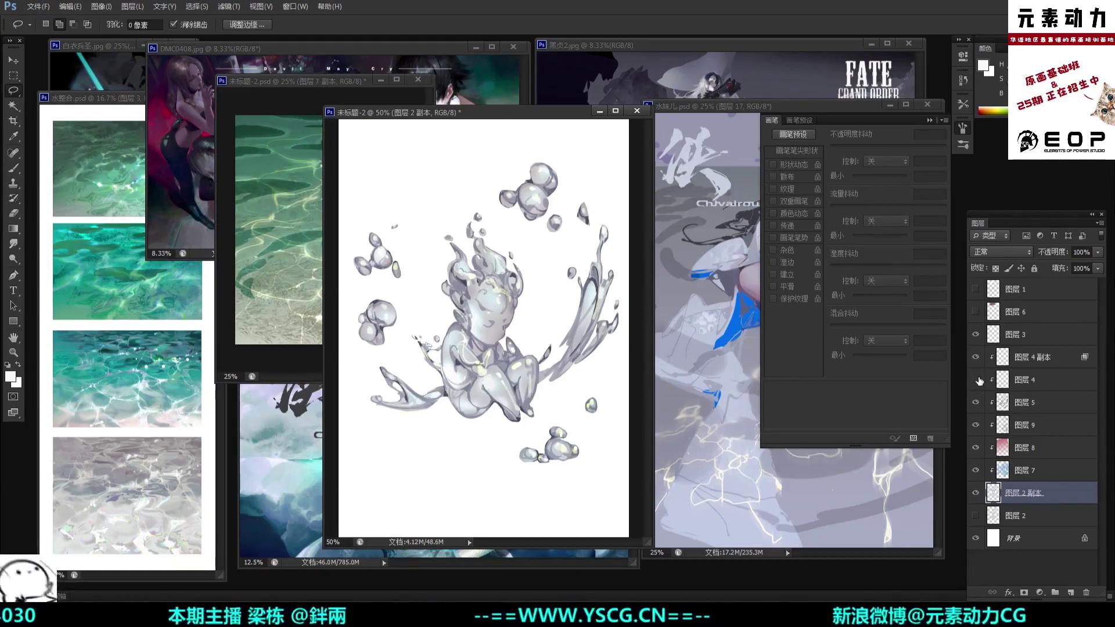
pyautogui.click(977, 380)
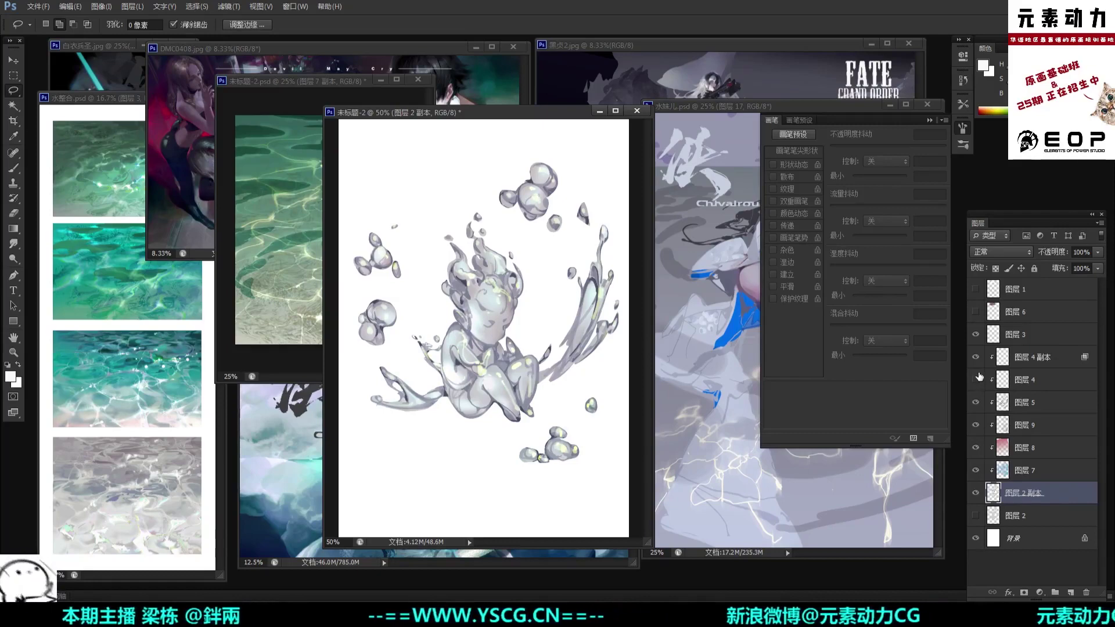
pyautogui.hotkey('ctrl', '+')
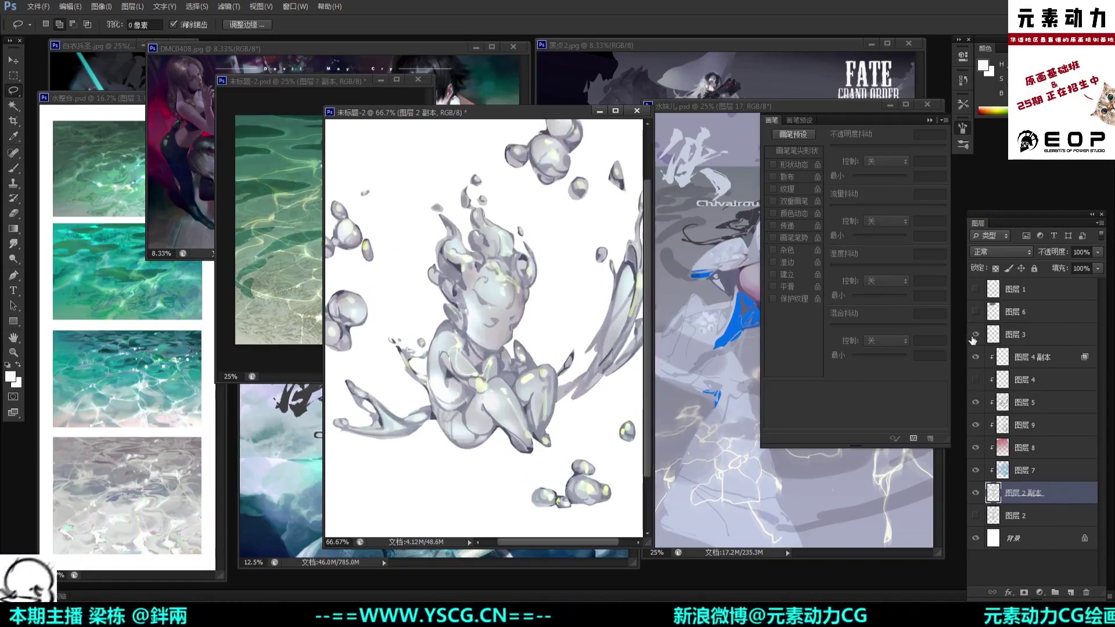
pyautogui.hotkey('ctrl', '-')
pyautogui.hotkey('ctrl', '-')
pyautogui.hotkey('ctrl', '+')
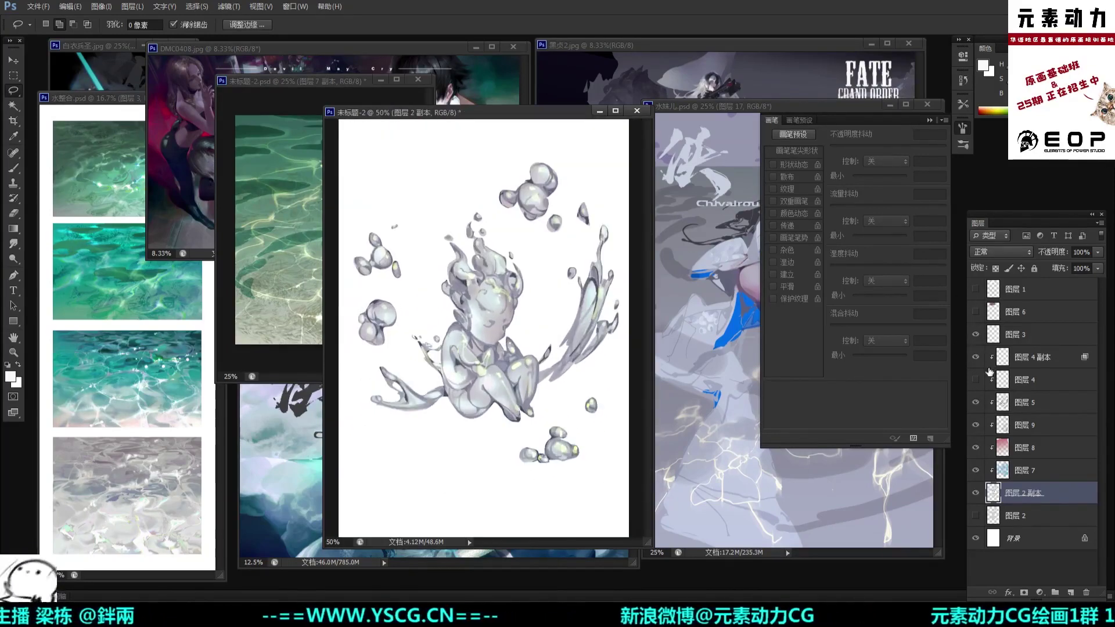
pyautogui.click(976, 379)
# Step: Set 图层 4 to 58% opacity with the 强光 (Hard Light) blend mode
pyautogui.click(1013, 379)
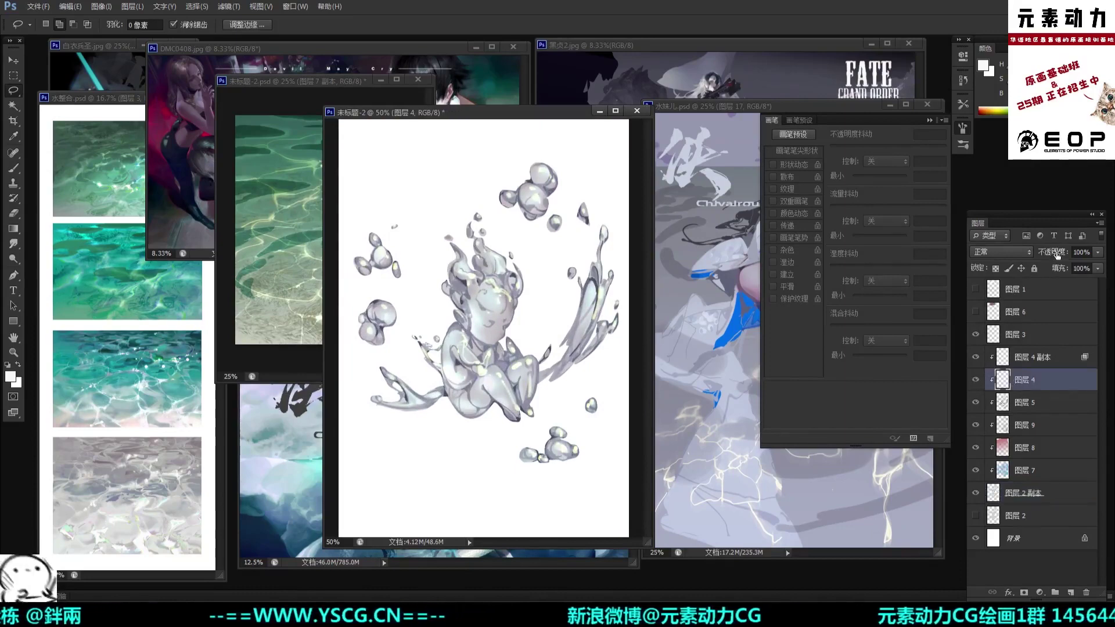
pyautogui.moveTo(1057, 254); pyautogui.dragTo(1050, 253)
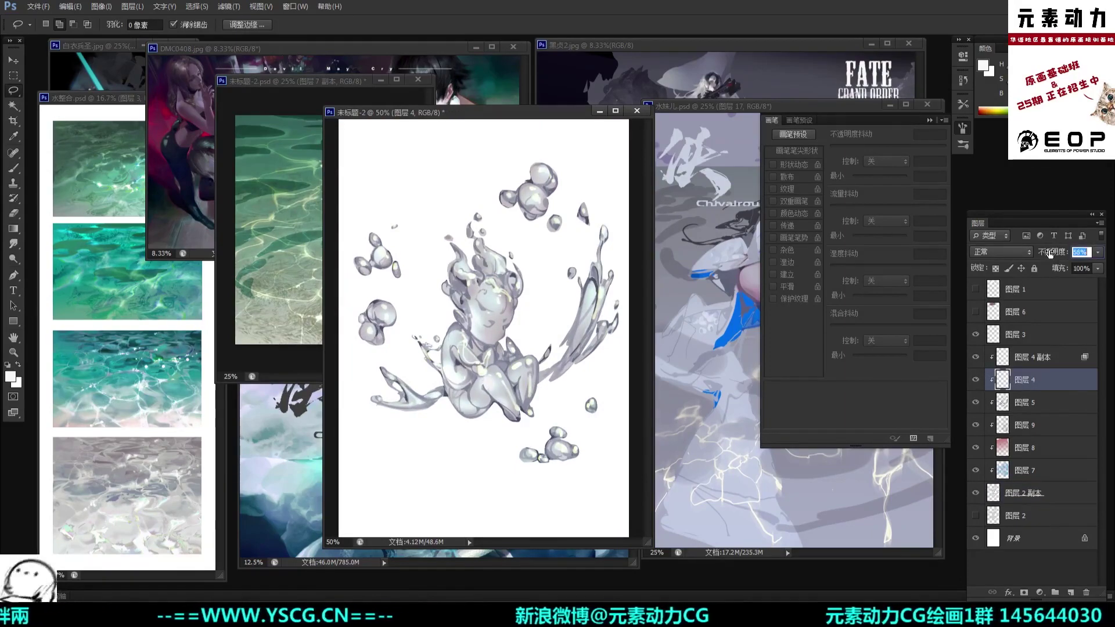
pyautogui.hotkey('ctrl', '+')
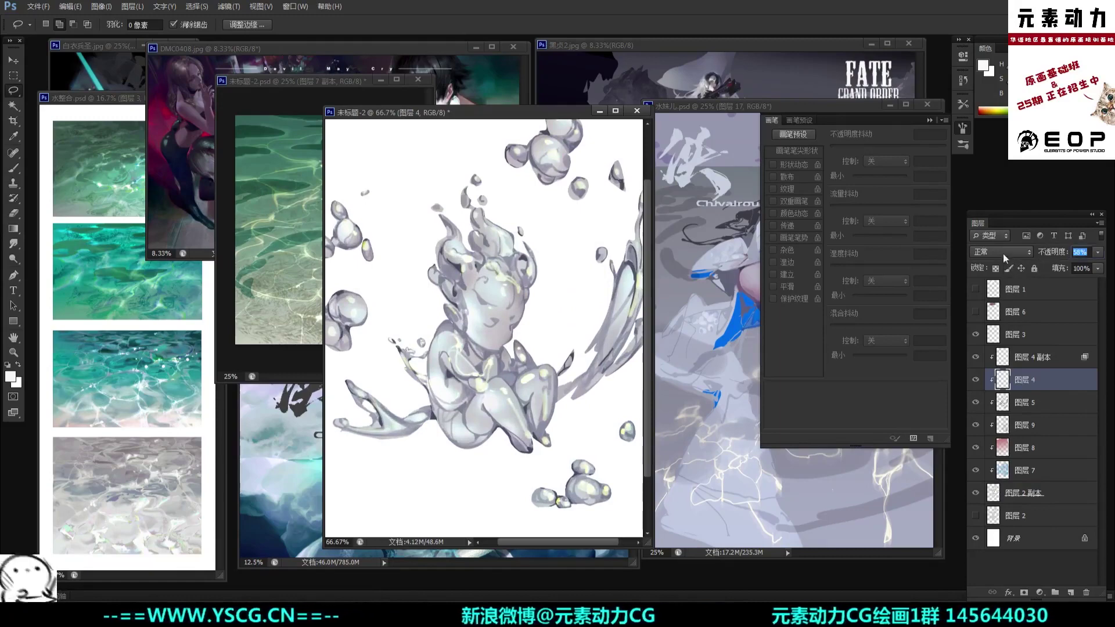
pyautogui.click(1002, 253)
pyautogui.click(986, 426)
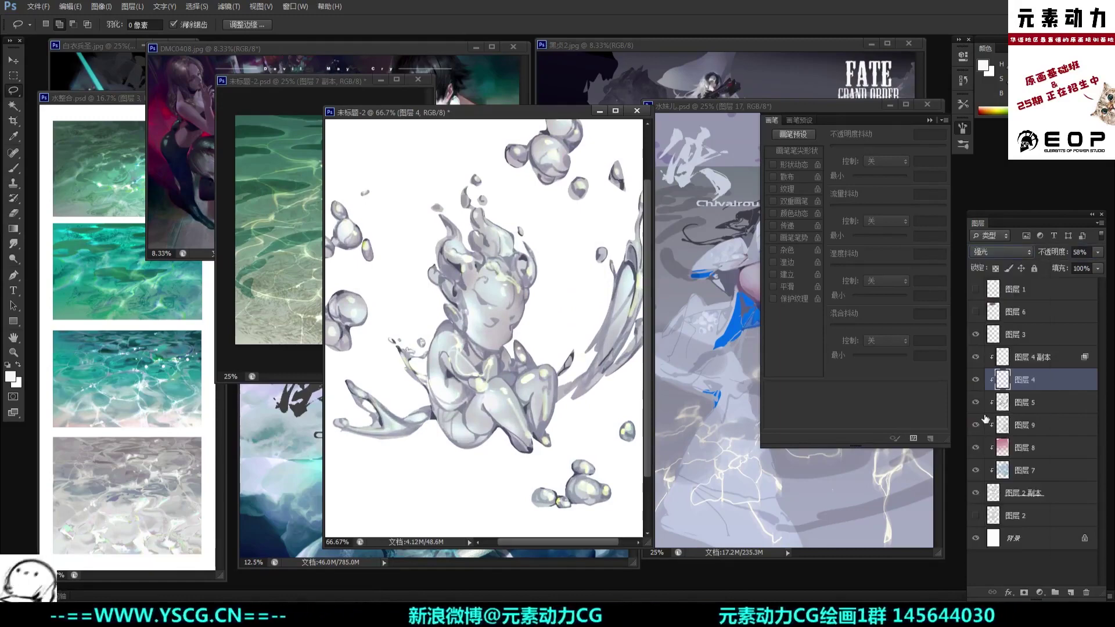
pyautogui.hotkey('ctrl', '-')
pyautogui.hotkey('ctrl', '-')
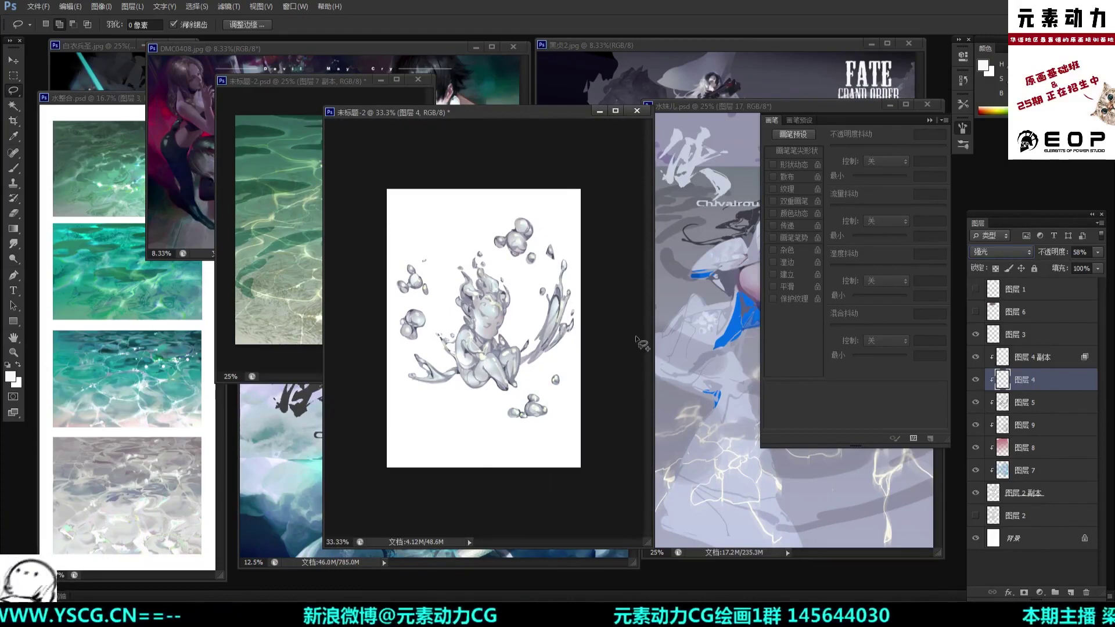
# Step: Reposition the artwork window higher and make 图层 5 the active layer, comparing the figure with and without it
pyautogui.moveTo(554, 112); pyautogui.dragTo(553, 113)
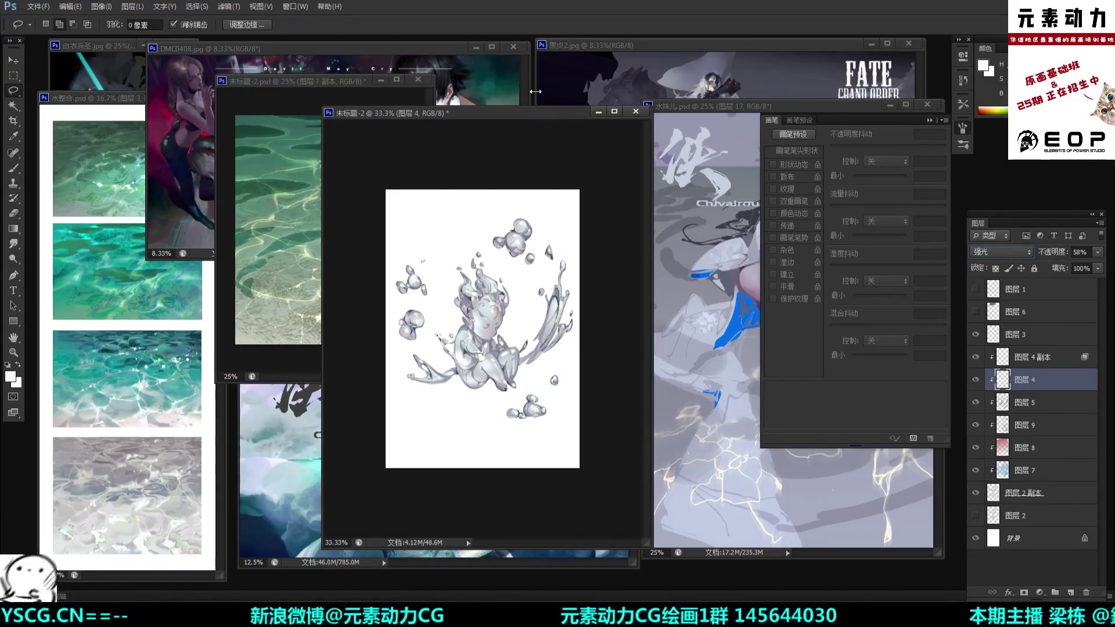
pyautogui.hotkey('ctrl', '+')
pyautogui.hotkey('ctrl', '+')
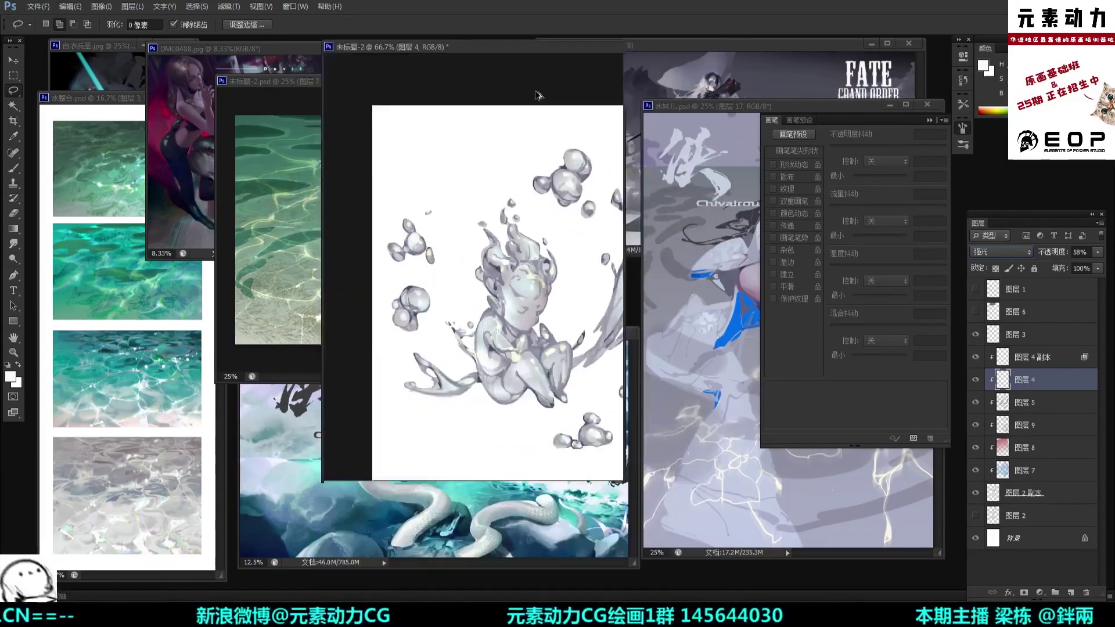
pyautogui.hotkey('ctrl', '-')
pyautogui.click(1014, 405)
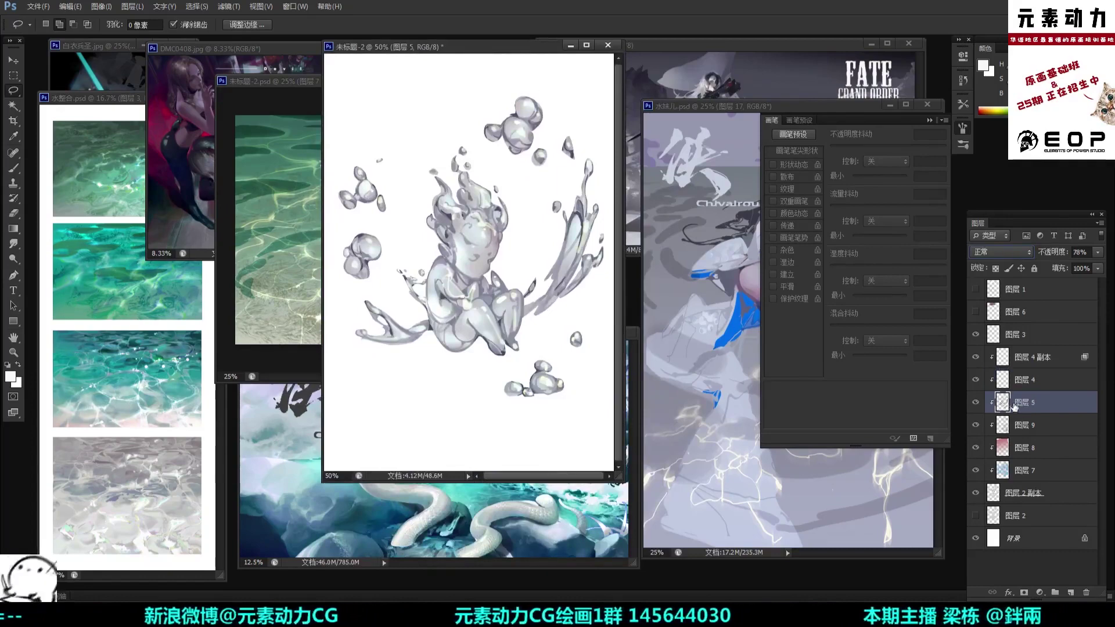
pyautogui.click(976, 402)
pyautogui.click(976, 403)
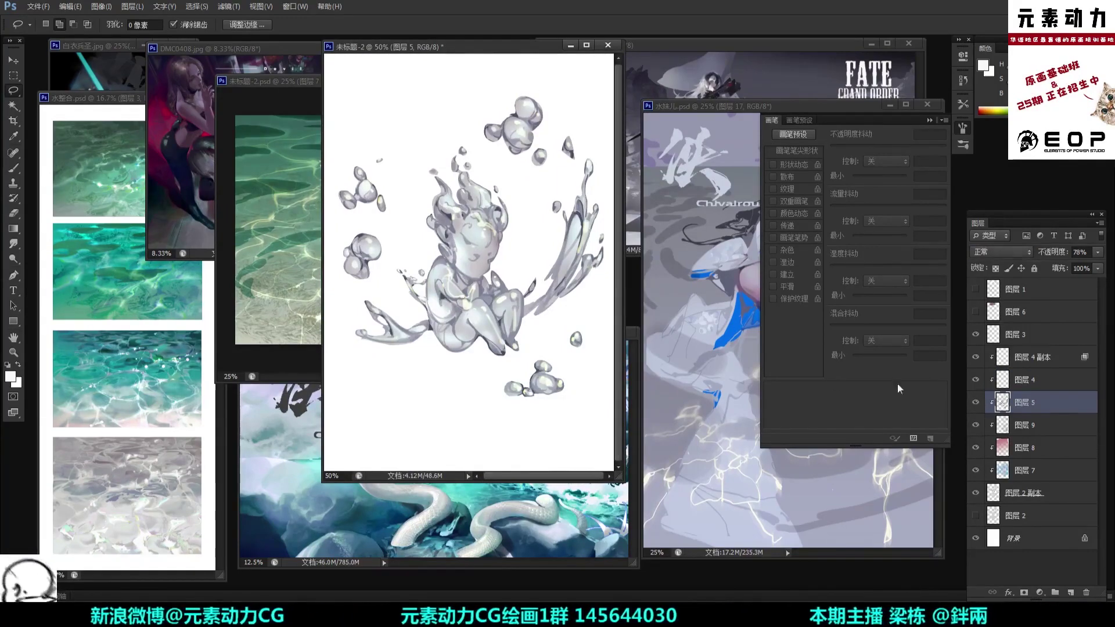
# Step: Choose the 12-pixel brush preset with 100% hardness for painting on 图层 5
pyautogui.press('b')
pyautogui.hotkey('ctrl', '+')
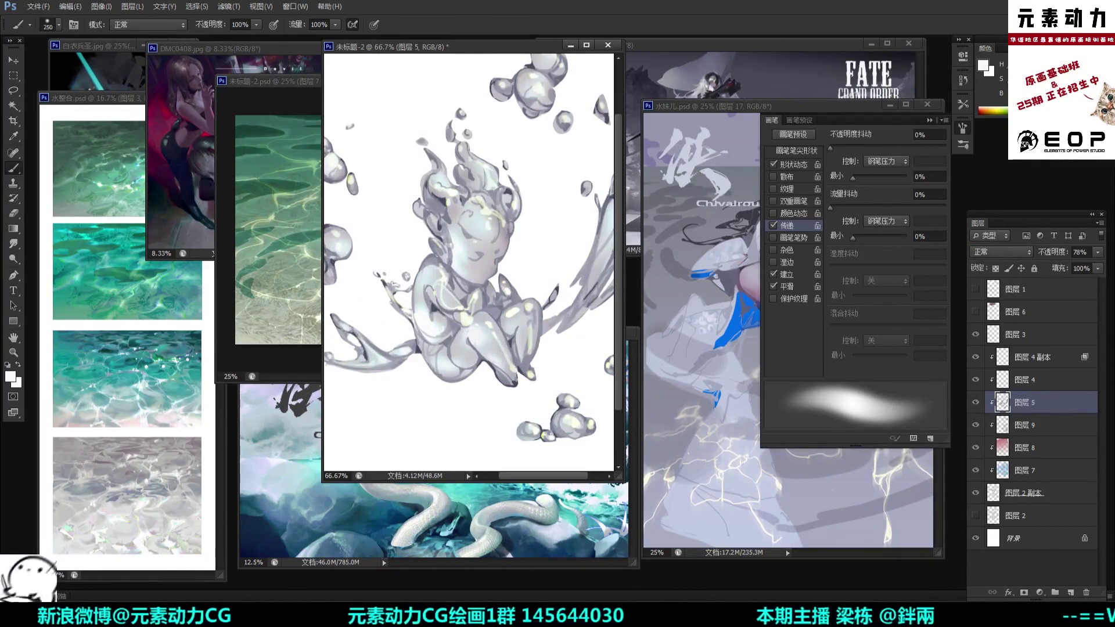
pyautogui.hotkey('ctrl', '-')
pyautogui.rightClick(510, 261)
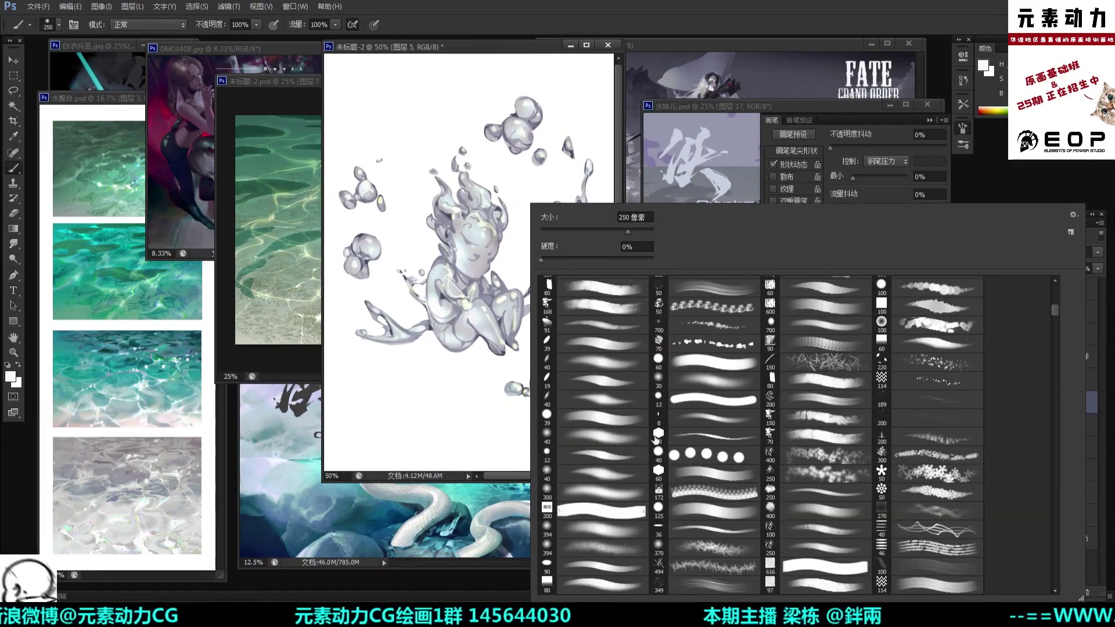
pyautogui.click(609, 456)
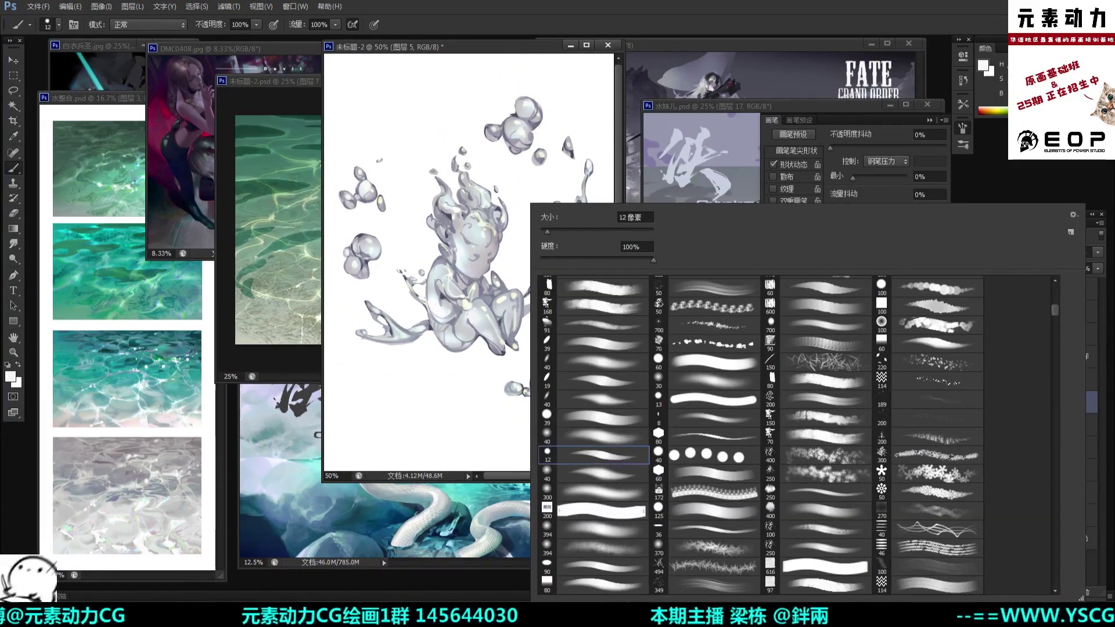
pyautogui.press('Return')
pyautogui.hotkey('ctrl', '+')
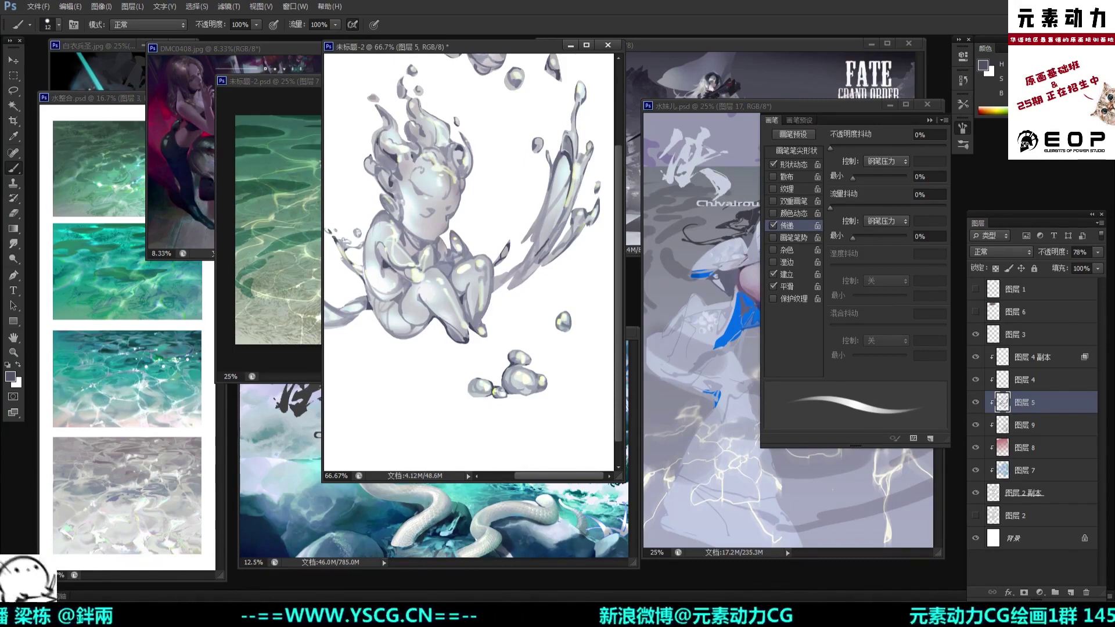
# Step: Sample a tone from the lower droplet cluster and reduce the brush size for fine strokes on 图层 5
pyautogui.press(']')
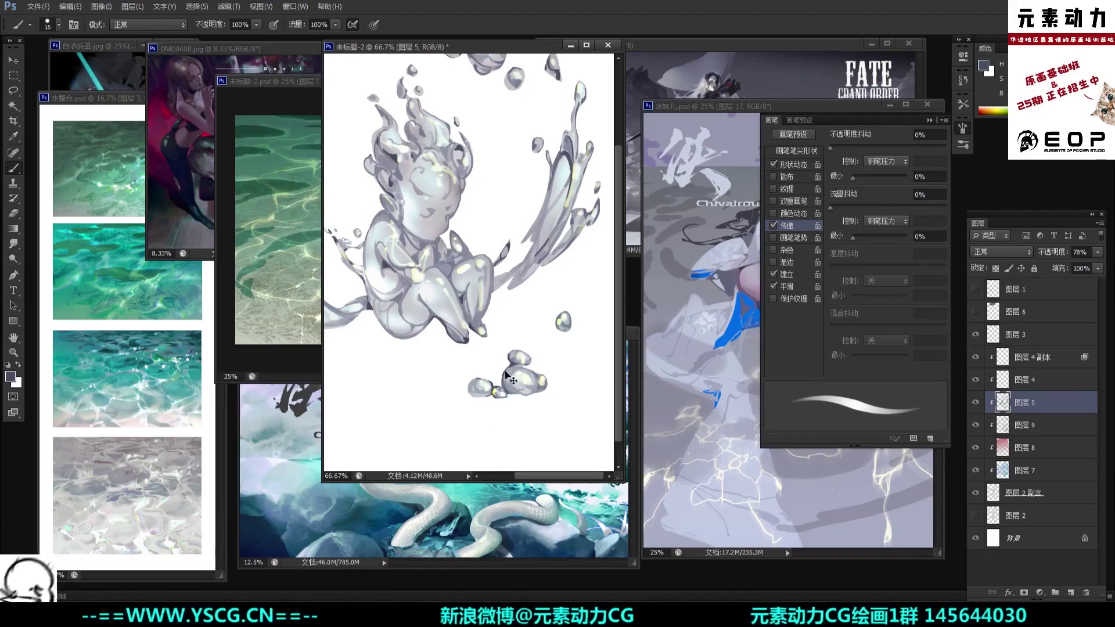
pyautogui.keyDown('alt'); pyautogui.click(510, 392); pyautogui.keyUp('alt')
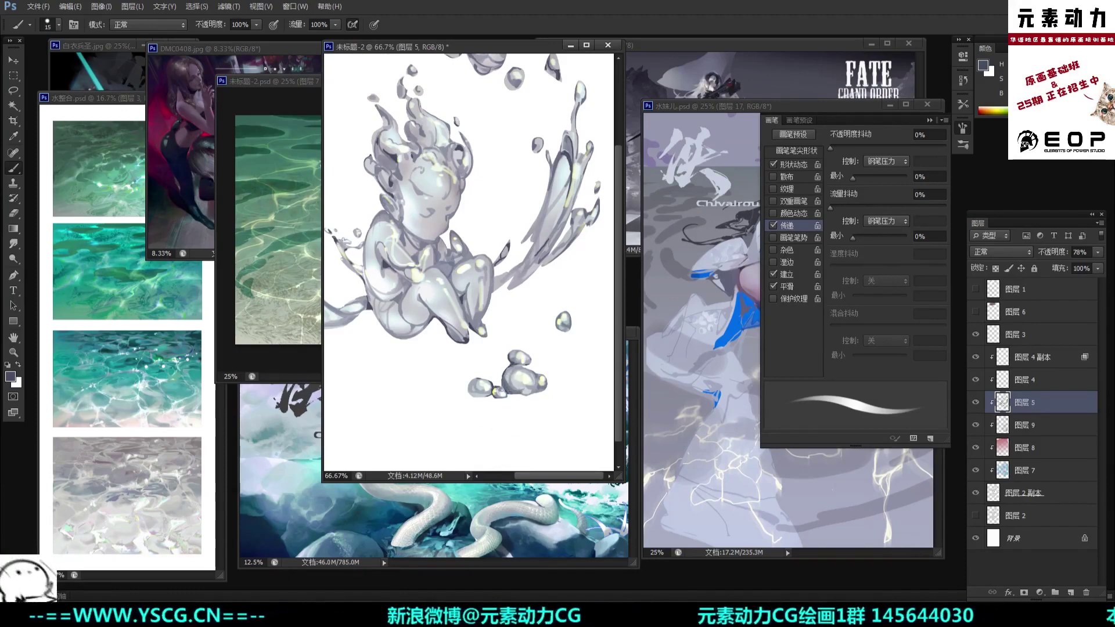
pyautogui.press('[')
pyautogui.press('[')
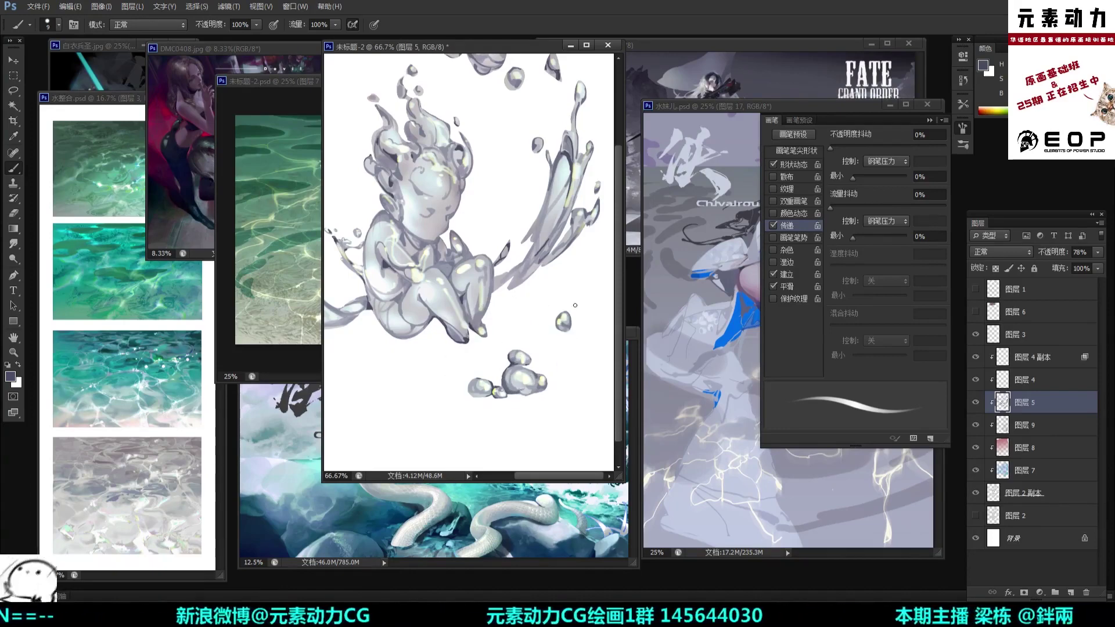
# Step: Turn off Transfer (传递) for the brush and hide the brush settings
pyautogui.press('F5')
pyautogui.press('F5')
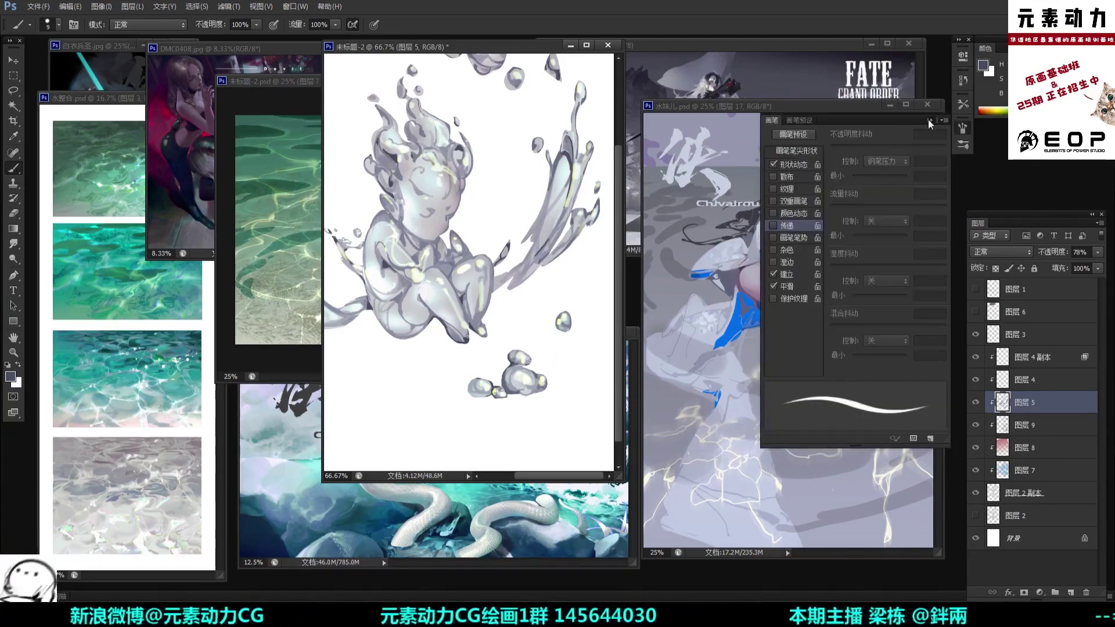
pyautogui.press('F5')
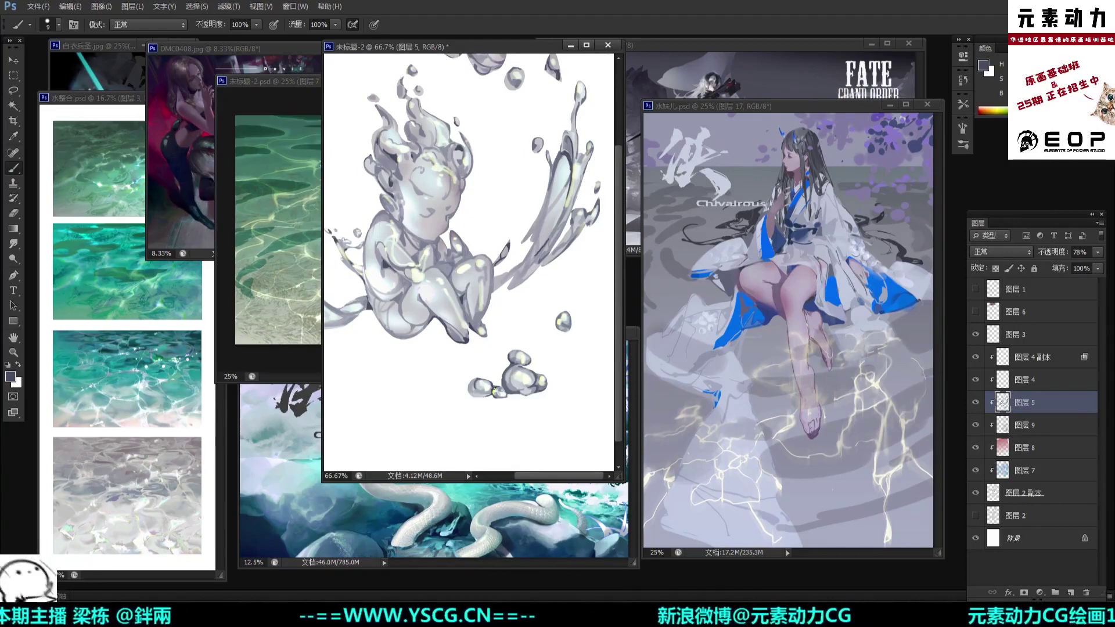
# Step: Sample another tone from the lower droplet cluster, touch up 图层 5 with the small brush, and review the whole artwork
pyautogui.keyDown('alt'); pyautogui.click(510, 388); pyautogui.keyUp('alt')
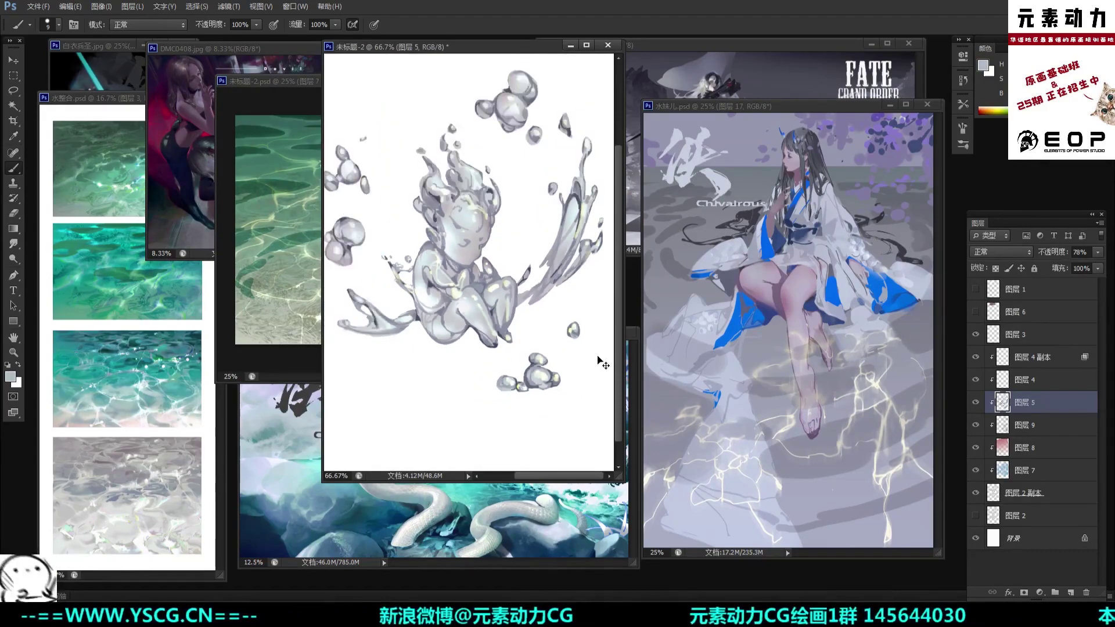
pyautogui.hotkey('ctrl', '-')
pyautogui.hotkey('ctrl', '-')
pyautogui.hotkey('ctrl', '+')
pyautogui.hotkey('ctrl', '+')
pyautogui.hotkey('ctrl', '-')
pyautogui.hotkey('ctrl', '-')
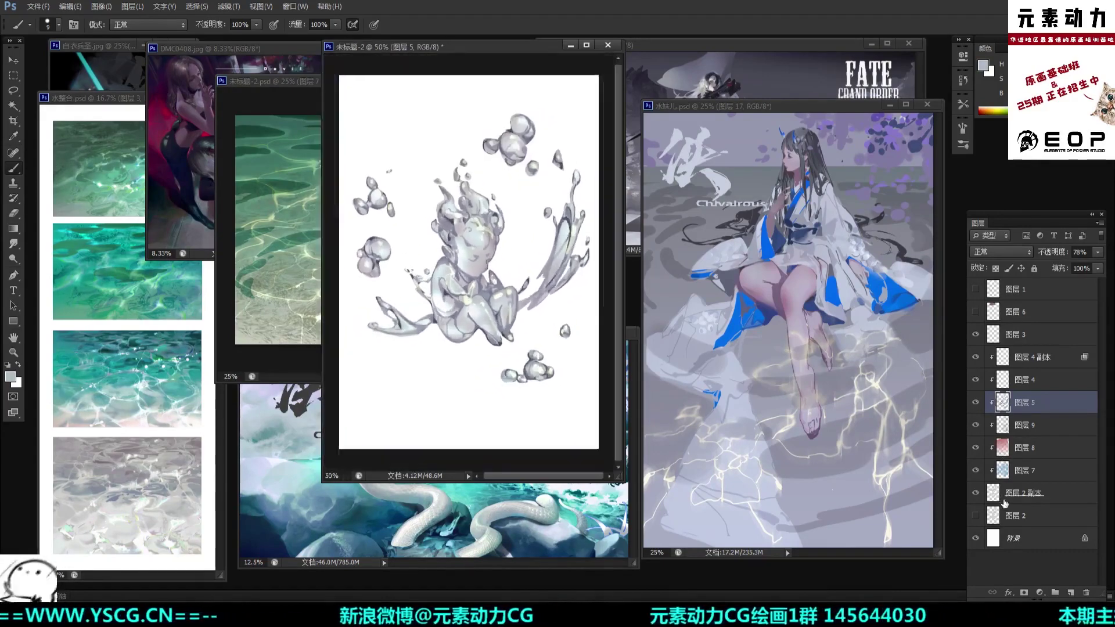
# Step: Duplicate the layers from 图层 2 副本 up to 图层 4 副本 and merge the duplicates into one layer
pyautogui.click(1011, 494)
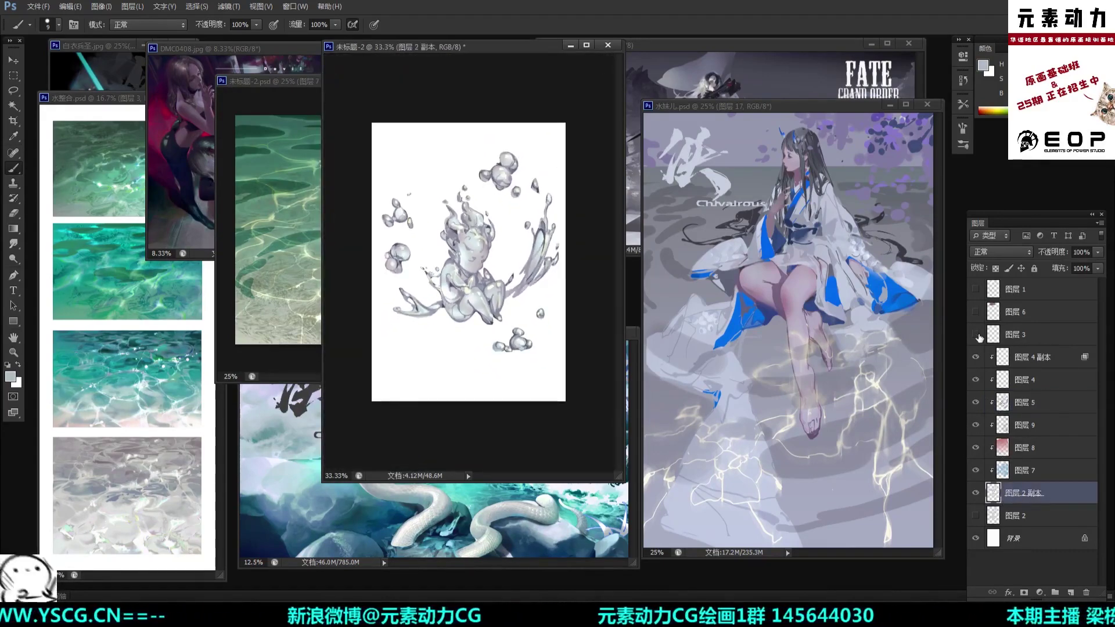
pyautogui.keyDown('shift'); pyautogui.click(1039, 357); pyautogui.keyUp('shift')
pyautogui.moveTo(1062, 500); pyautogui.dragTo(1071, 593)
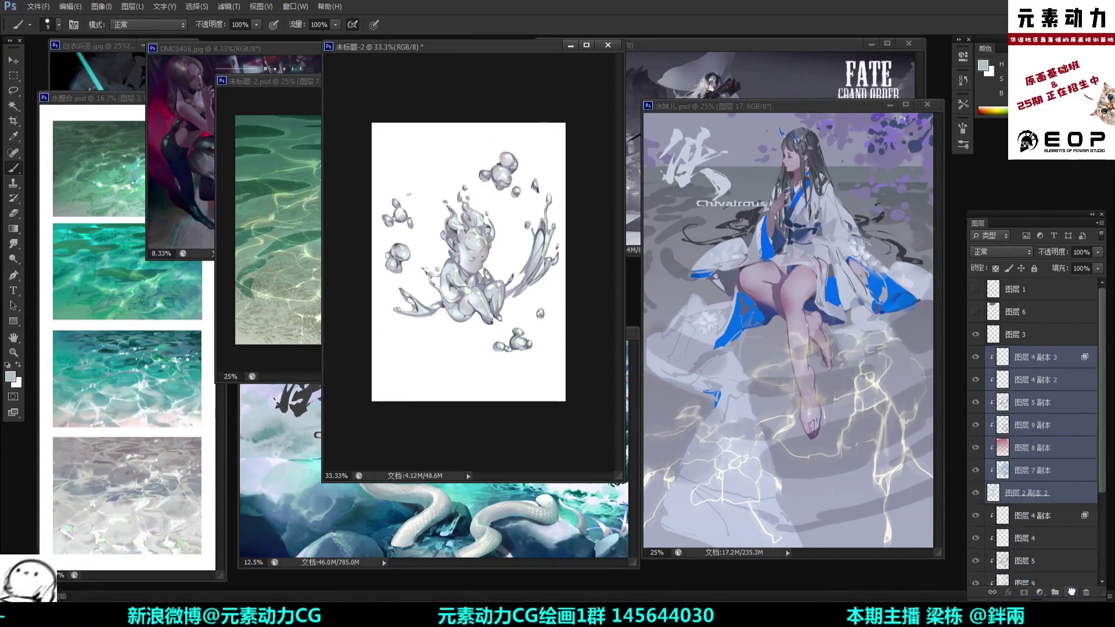
pyautogui.hotkey('ctrl', 'e')
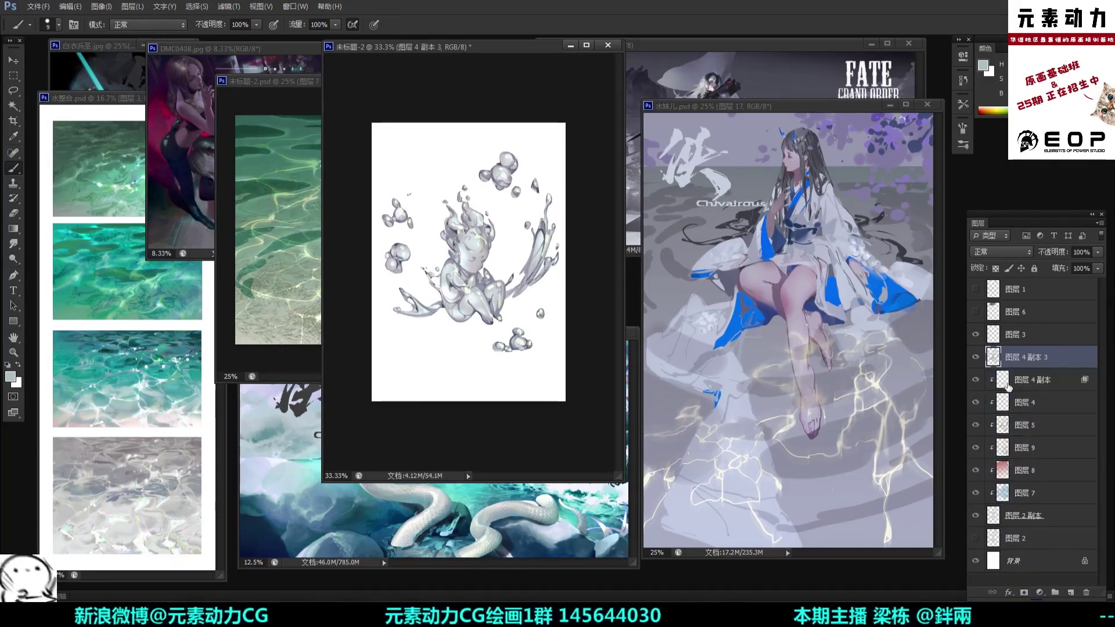
# Step: Group the original layers from 图层 4 副本 down to 图层 2 副本, and compare the artwork with the merged layer shown and hidden
pyautogui.click(1008, 386)
pyautogui.keyDown('shift'); pyautogui.click(1035, 519); pyautogui.keyUp('shift')
pyautogui.moveTo(1035, 518); pyautogui.dragTo(1056, 591)
pyautogui.click(984, 360)
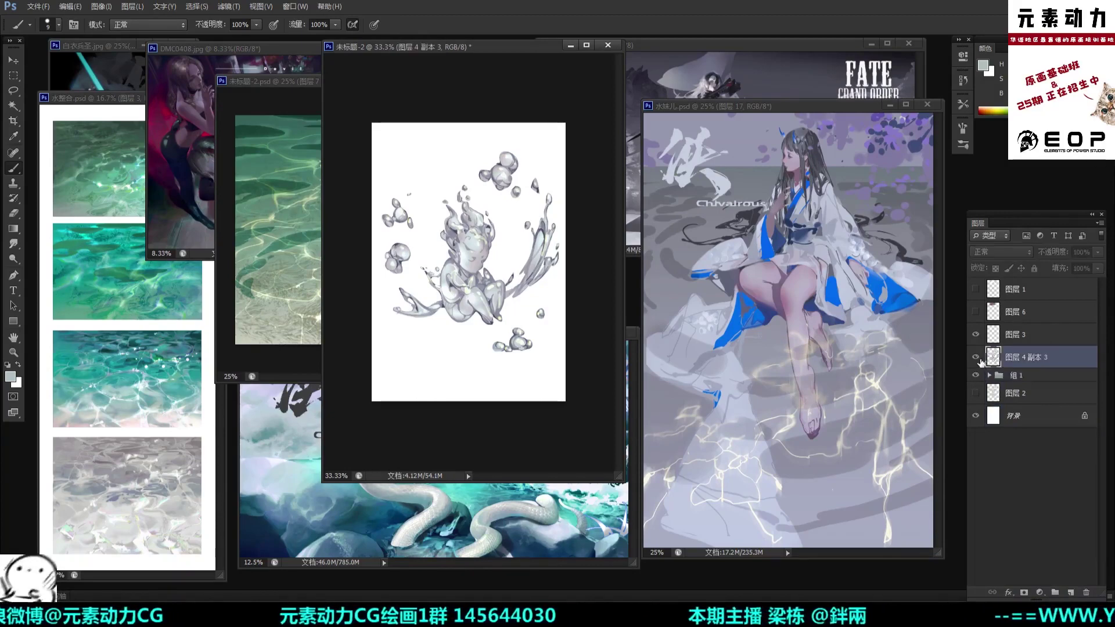
pyautogui.click(976, 358)
pyautogui.click(976, 358)
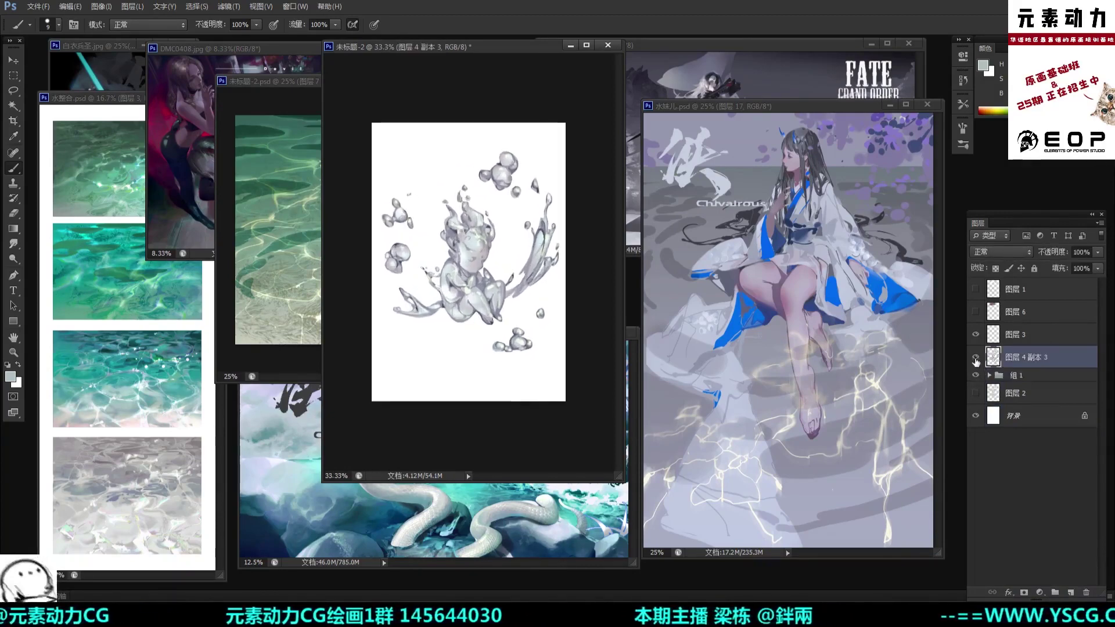
# Step: Lasso around the whole figure and all droplets on the merged layer, cancel the first Liquify attempt, and hide the group of originals
pyautogui.press('l')
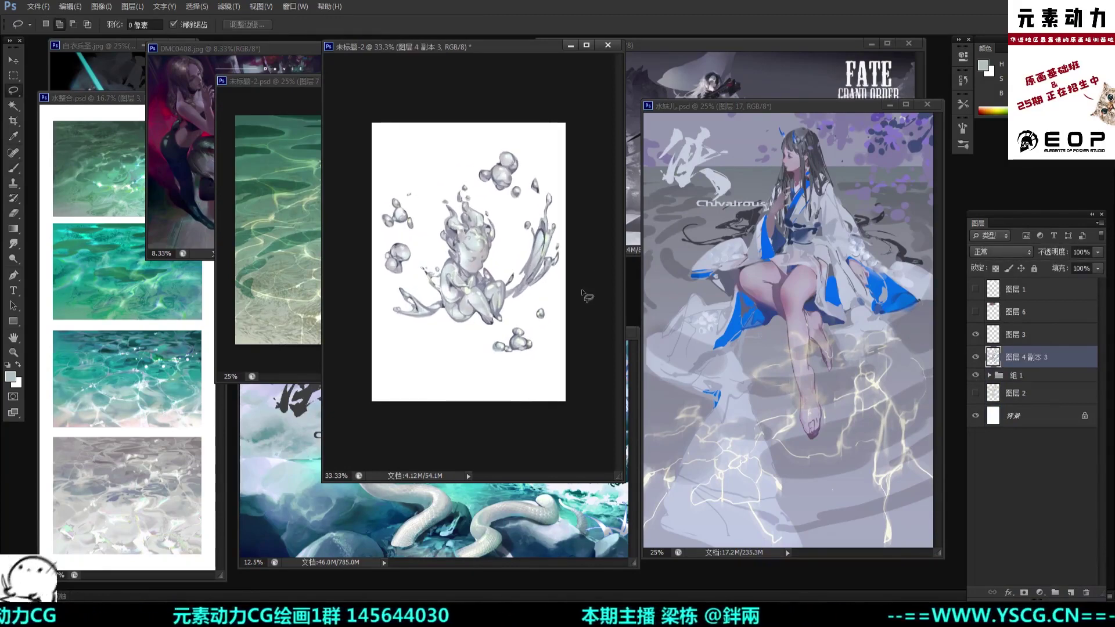
pyautogui.moveTo(583, 315)
pyautogui.mouseDown()
pyautogui.moveTo(491, 87)
pyautogui.moveTo(384, 407)
pyautogui.mouseUp()
pyautogui.hotkey('shift', 'ctrl', 'x')
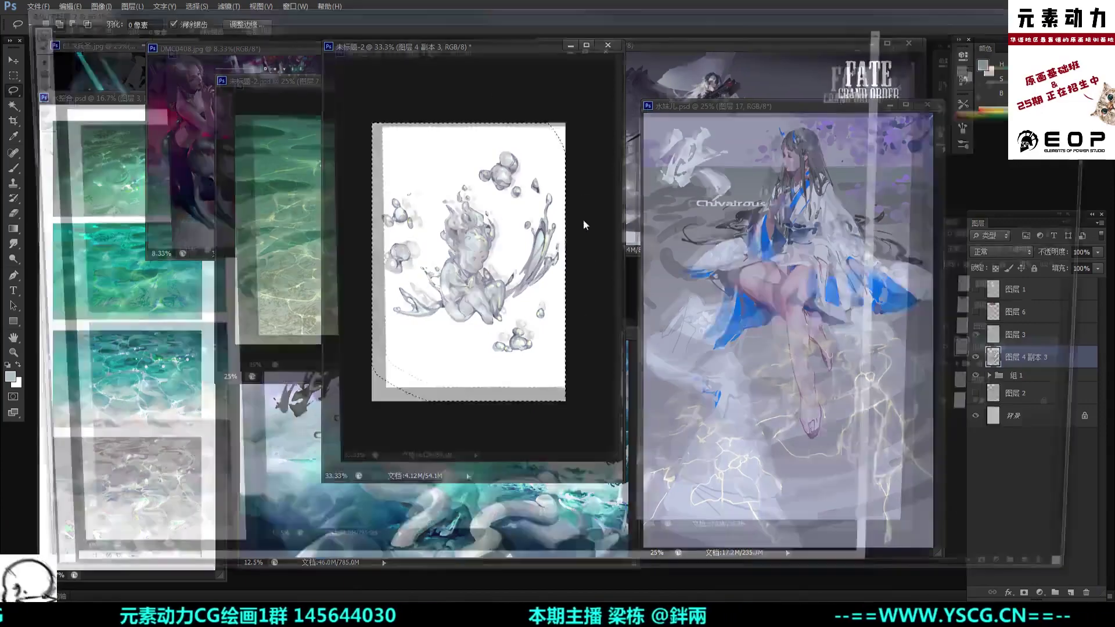
pyautogui.click(985, 48)
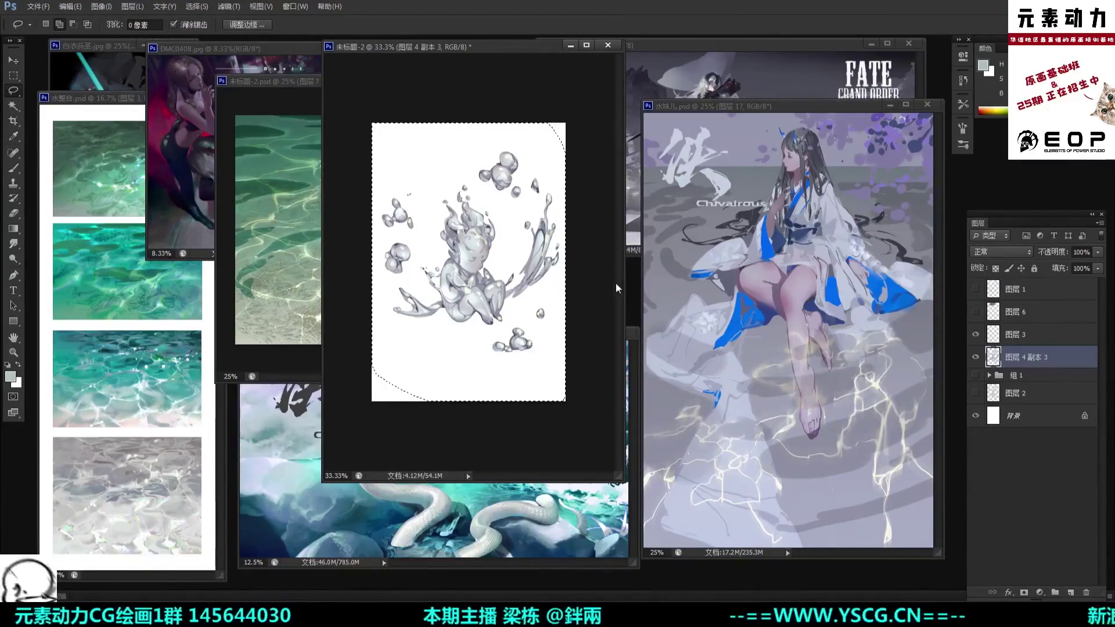
# Step: Open the selected merged artwork in Liquify and push the contours of the figure's hips and feet, reducing the brush from 250 to 175
pyautogui.hotkey('ctrl', 'shift', 'x')
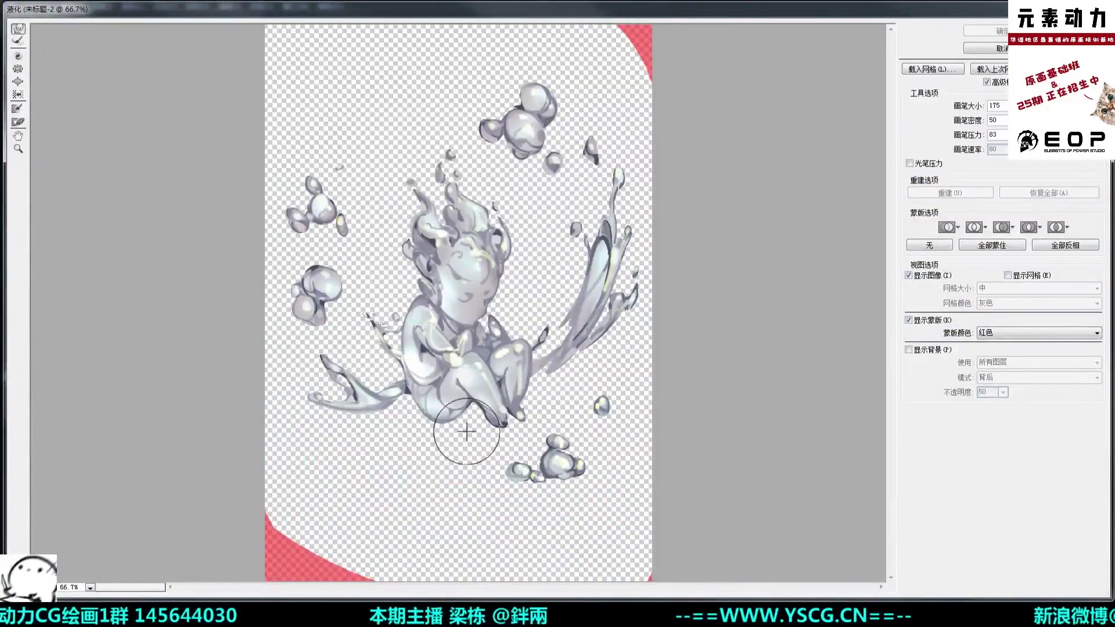
pyautogui.moveTo(457, 429); pyautogui.dragTo(449, 433)
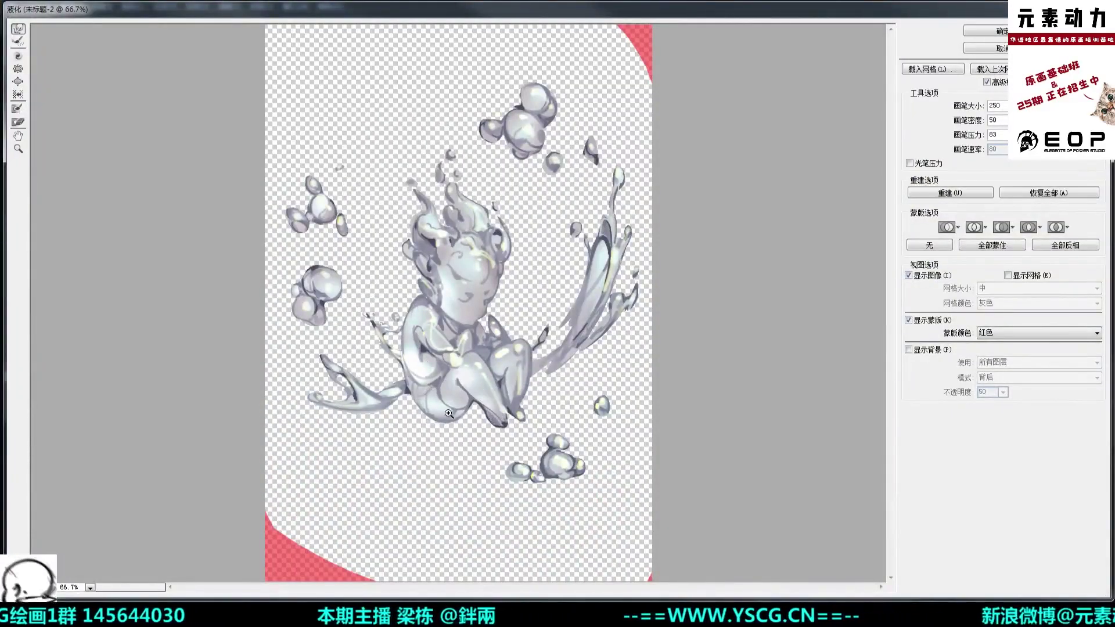
pyautogui.hotkey('ctrl', '+')
pyautogui.press('[')
pyautogui.press('[')
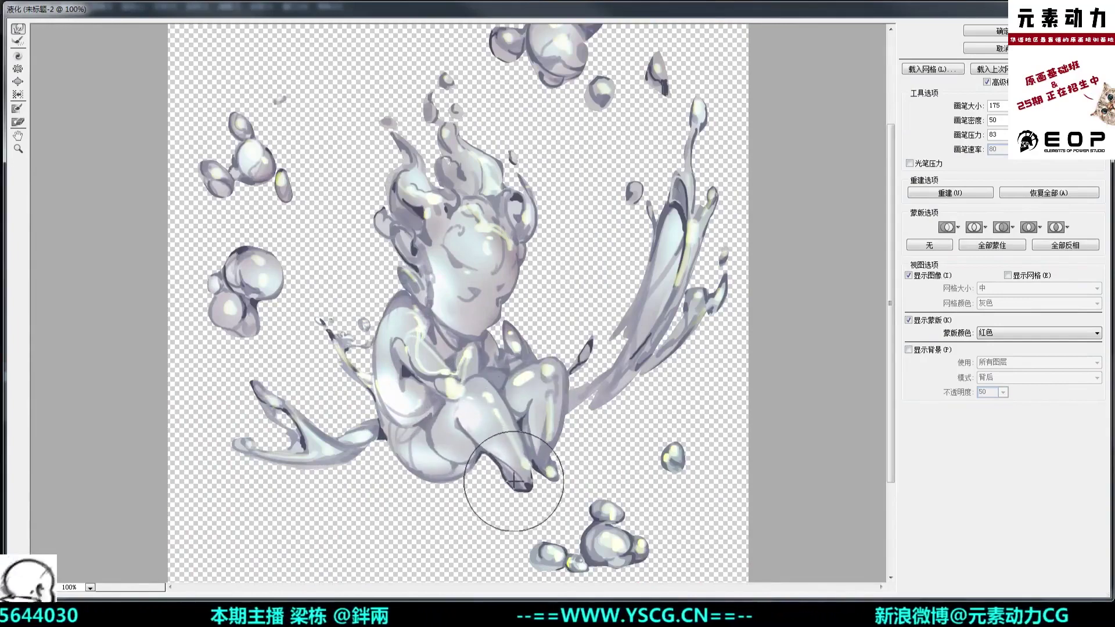
pyautogui.moveTo(501, 467); pyautogui.dragTo(505, 473)
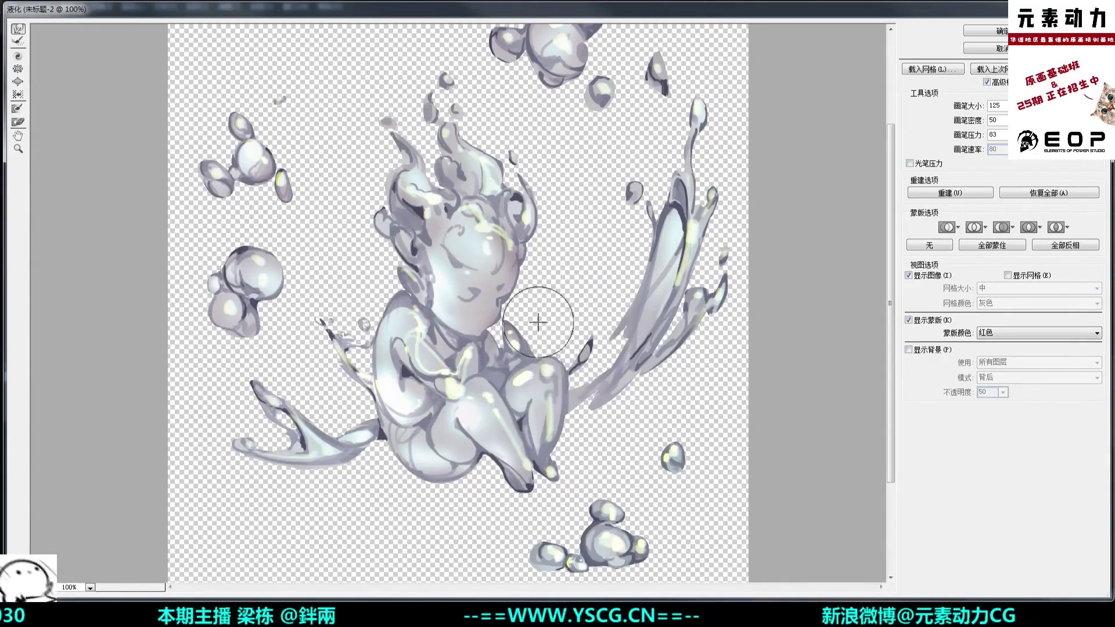
# Step: Refine the shapes around the figure's arms and chest in Liquify, using brush sizes from 125 down to 90
pyautogui.press('[')
pyautogui.press('[')
pyautogui.moveTo(490, 392)
pyautogui.mouseDown()
pyautogui.moveTo(469, 416)
pyautogui.moveTo(475, 393)
pyautogui.mouseUp()
pyautogui.press('[')
pyautogui.press('[')
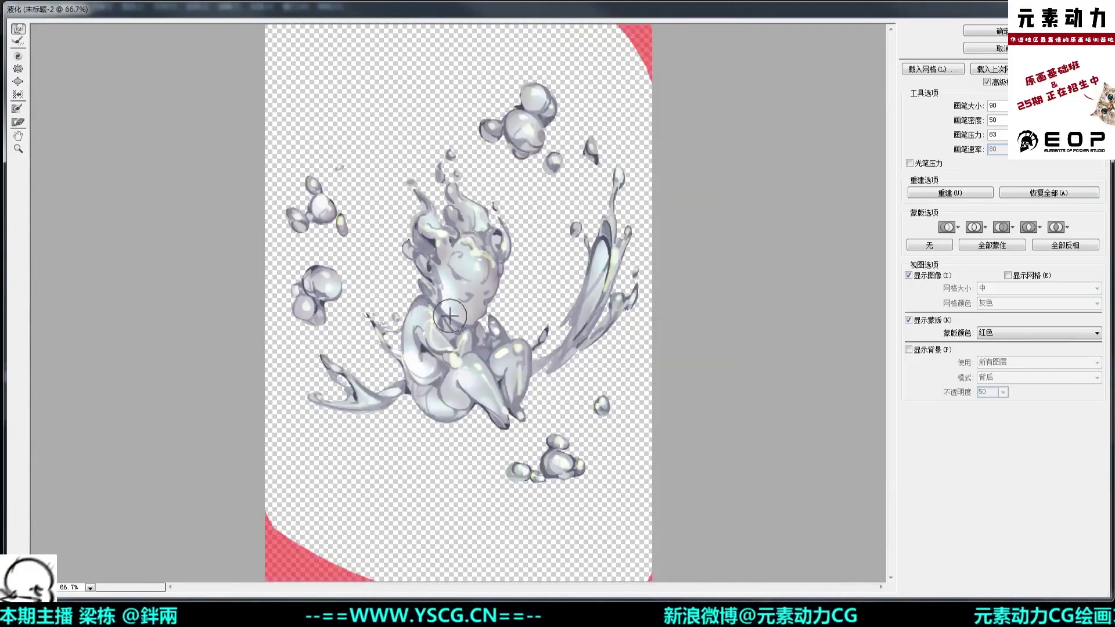
# Step: Push the forms of the left splash and the left droplet clusters with a size 100 Liquify brush
pyautogui.hotkey('ctrl', '-')
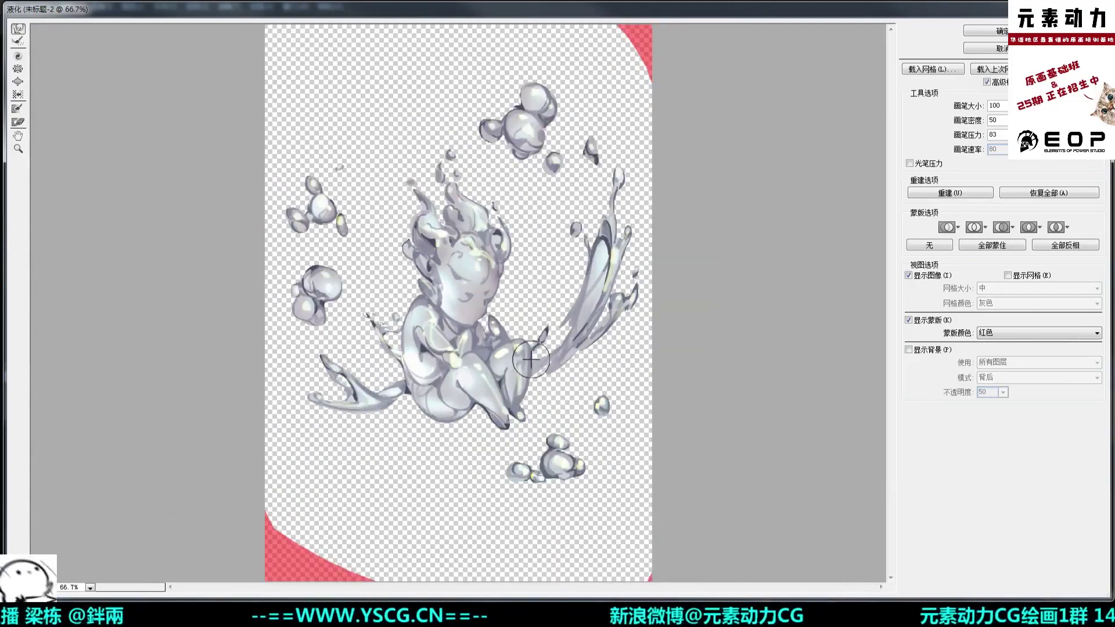
pyautogui.press(']')
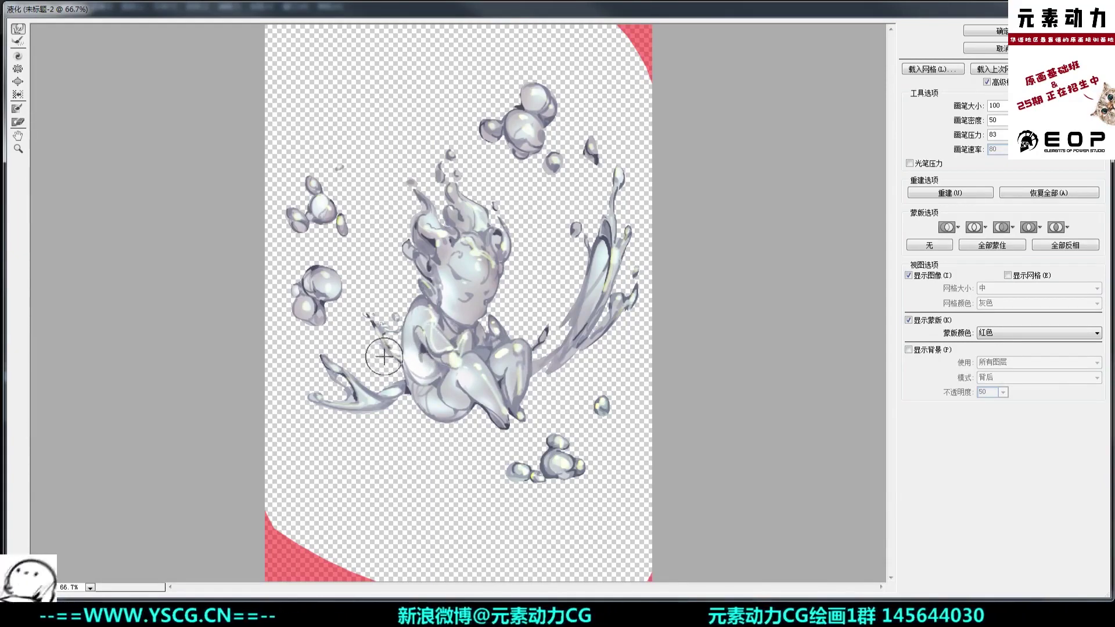
pyautogui.hotkey('ctrl', '+')
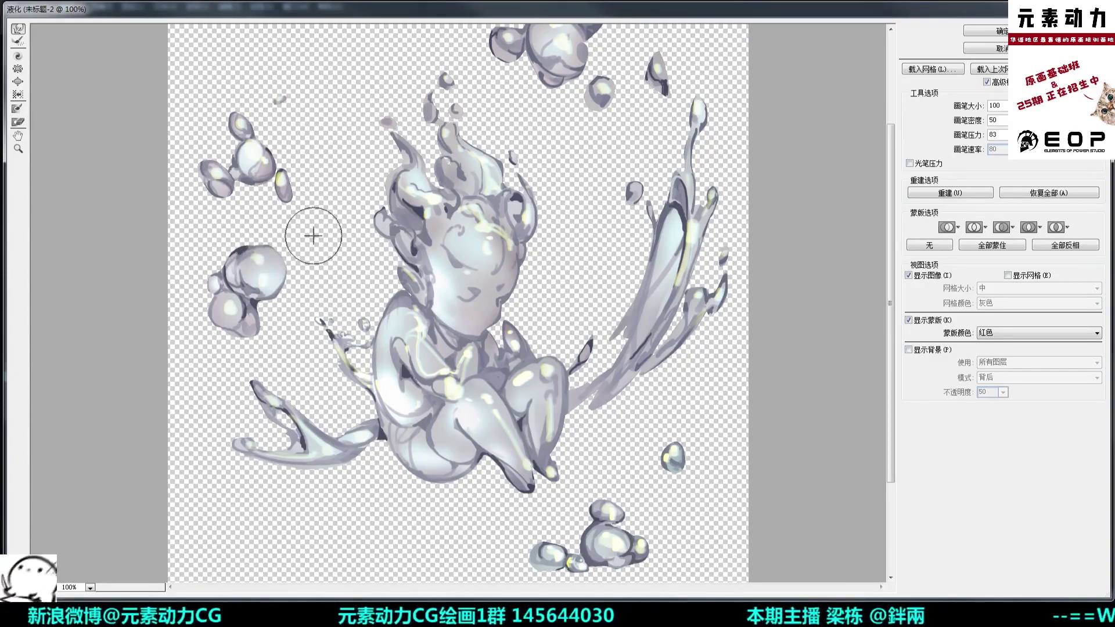
pyautogui.keyDown('alt'); pyautogui.click(663, 217); pyautogui.keyUp('alt')
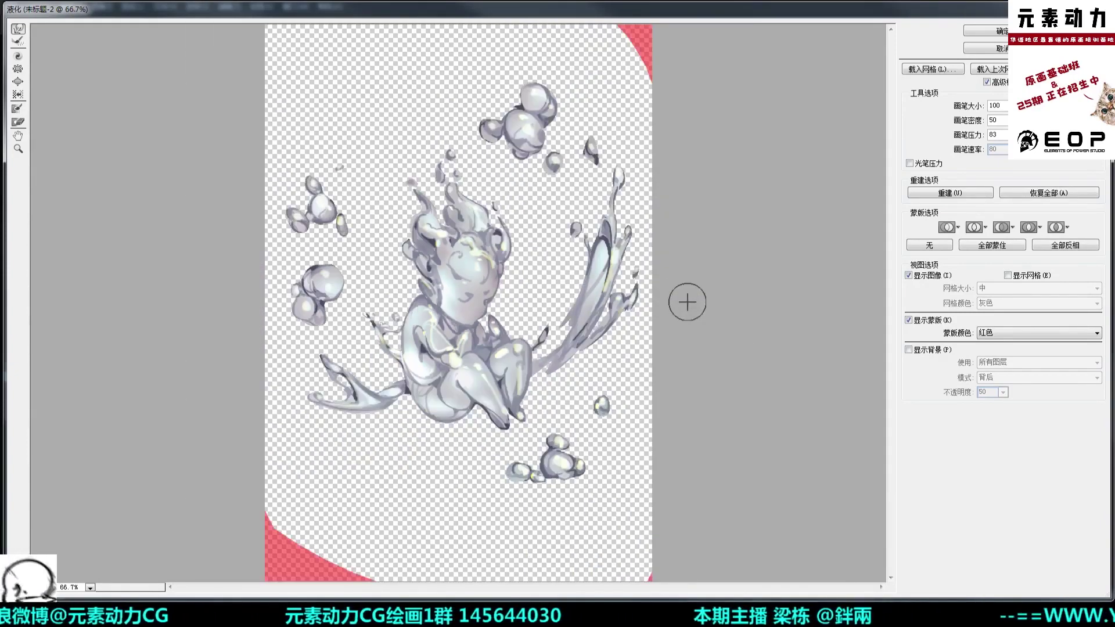
# Step: Adjust the contour of the large right-hand water splash in Liquify with brush sizes between 125 and 175
pyautogui.press(']')
pyautogui.press(']')
pyautogui.press(']')
pyautogui.press(']')
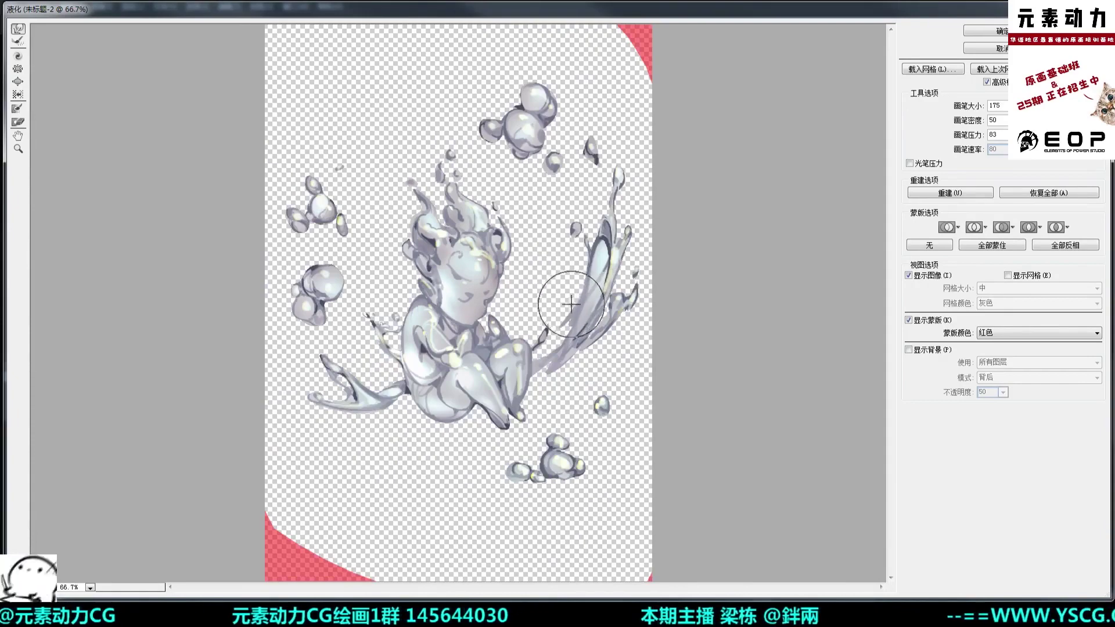
pyautogui.press('[')
pyautogui.press('[')
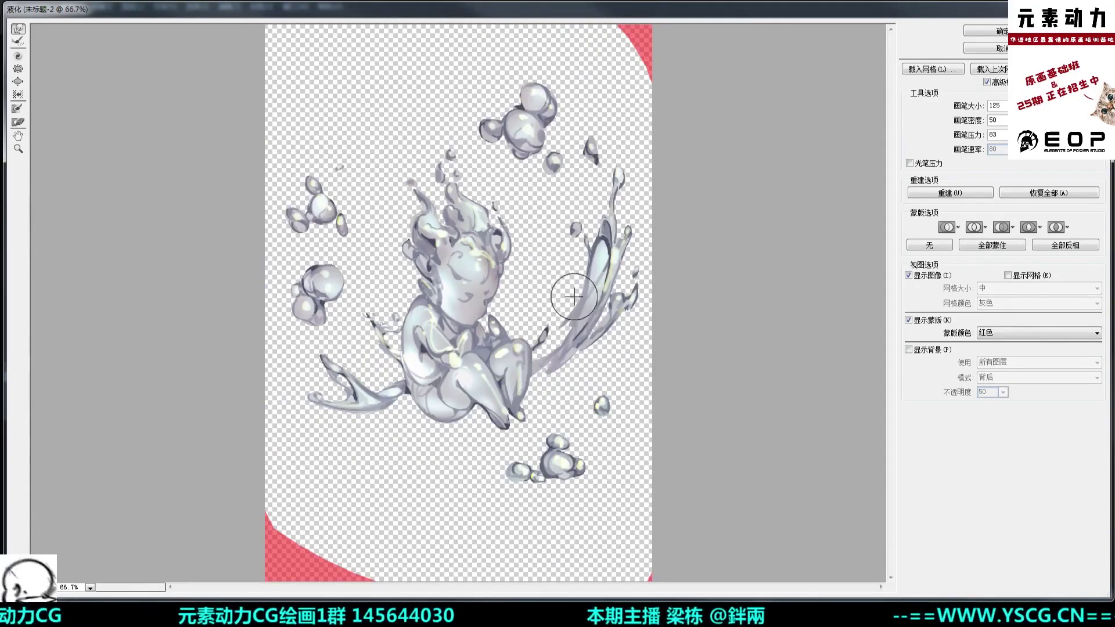
pyautogui.press(']')
pyautogui.press(']')
# Step: Refine the outline of the upper droplet cluster with a size 90 Liquify brush
pyautogui.hotkey('ctrl', '=')
pyautogui.moveTo(613, 117); pyautogui.dragTo(613, 249)
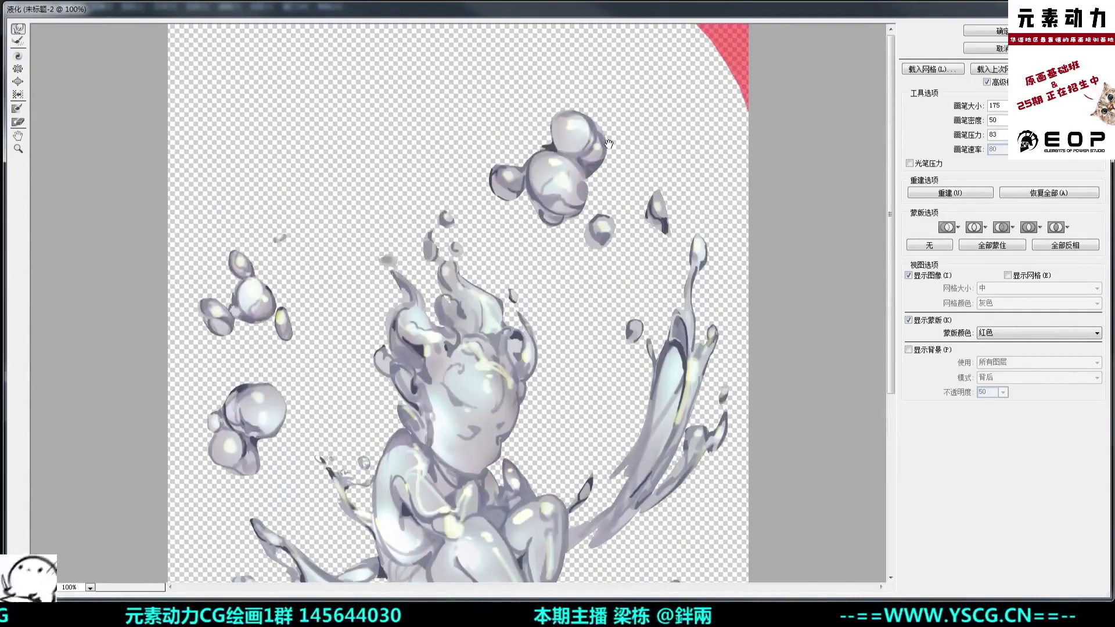
pyautogui.press('[')
pyautogui.press('[')
pyautogui.press('[')
pyautogui.press('[')
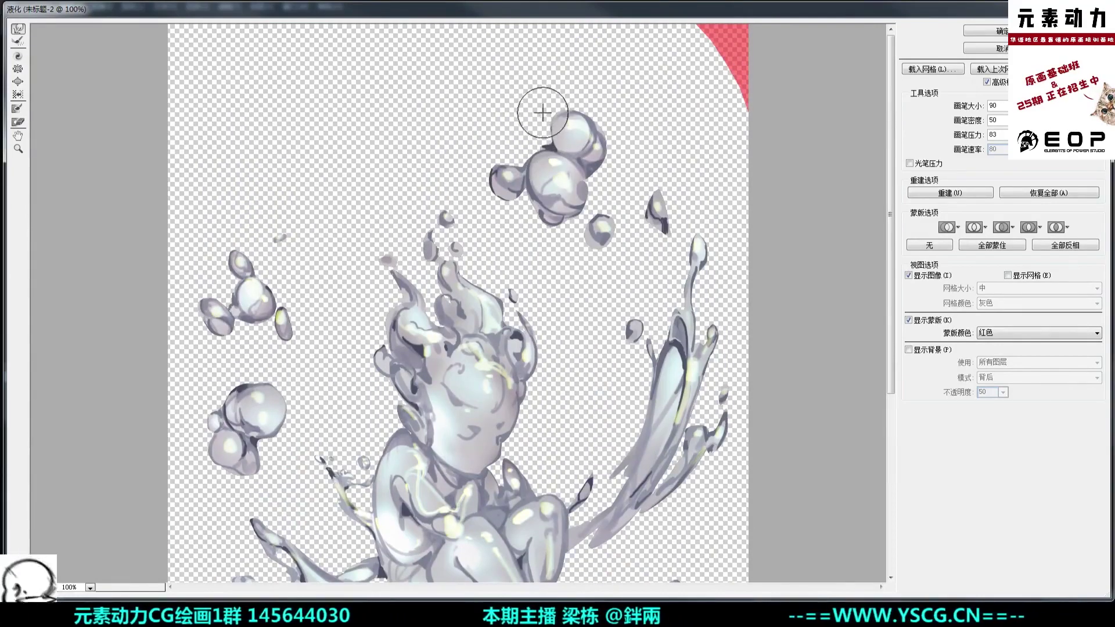
# Step: Adjust the lower droplet cluster with a size 150 brush and apply the Liquify changes
pyautogui.hotkey('ctrl', '-')
pyautogui.hotkey('ctrl', '-')
pyautogui.hotkey('ctrl', '=')
pyautogui.press(']')
pyautogui.press(']')
pyautogui.press(']')
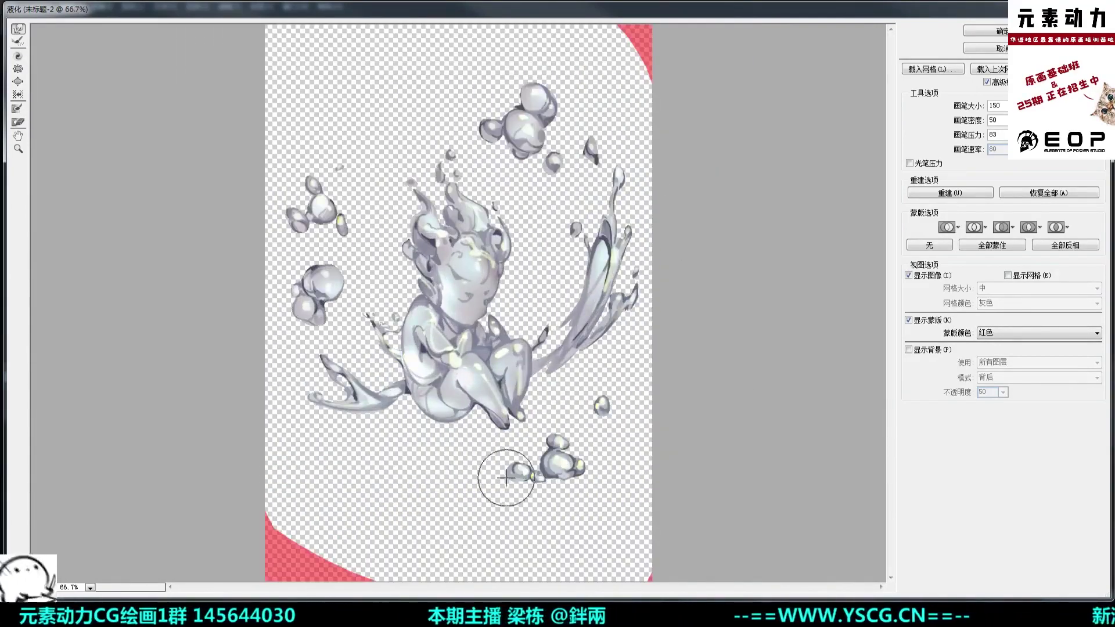
pyautogui.click(994, 31)
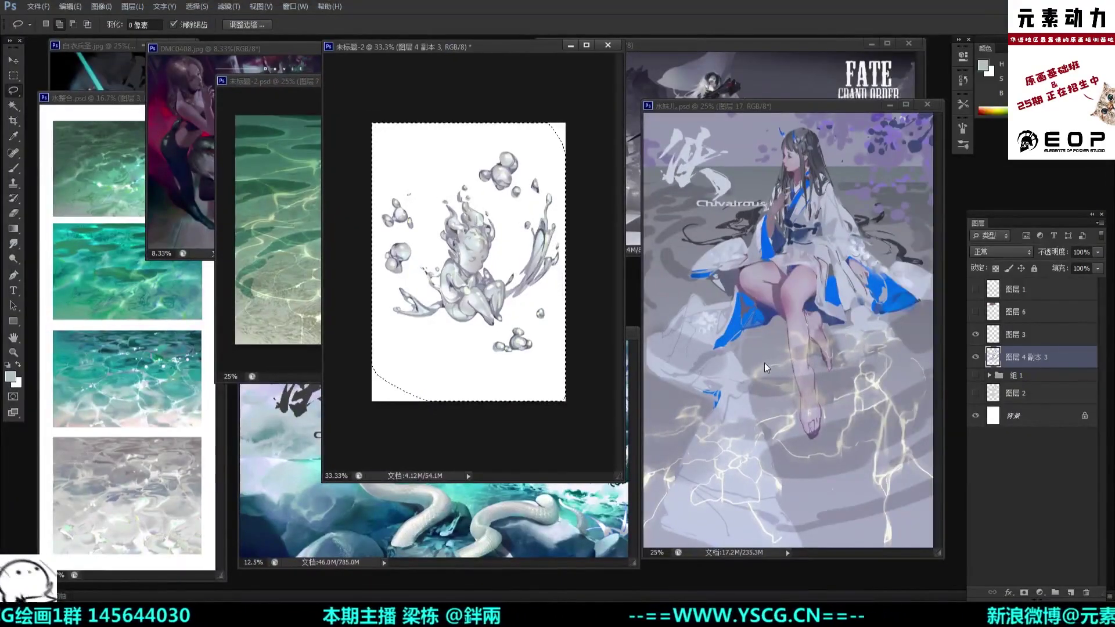
# Step: Distort the selected artwork by pulling its upper-left corner slightly outward and its lower-right corner slightly down, apply the transform, and deselect
pyautogui.hotkey('ctrl', 't')
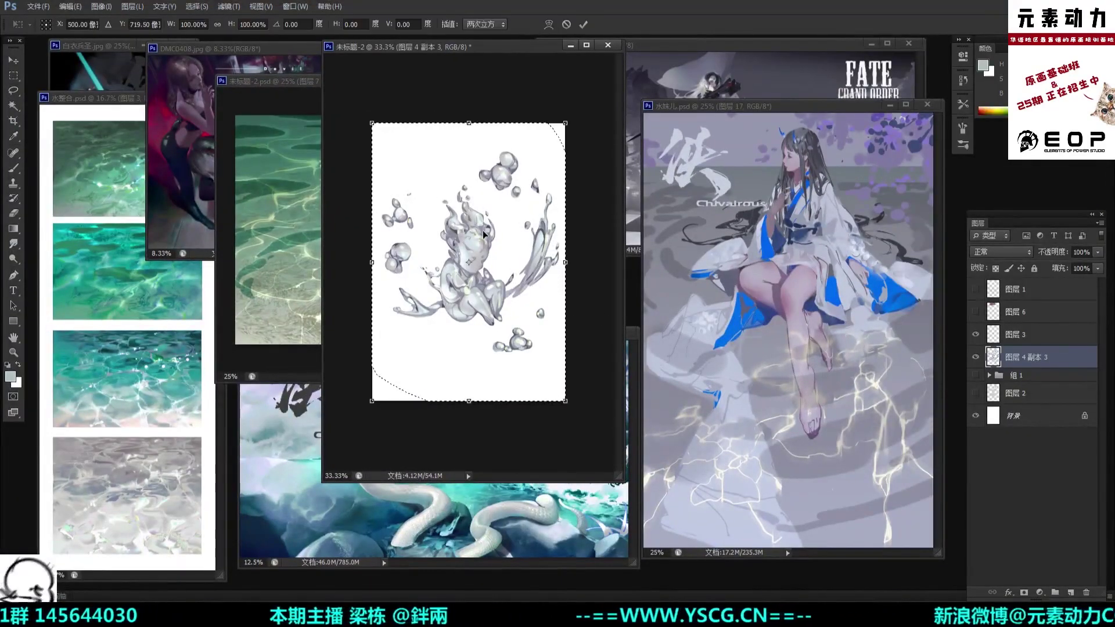
pyautogui.moveTo(371, 124); pyautogui.dragTo(370, 123)
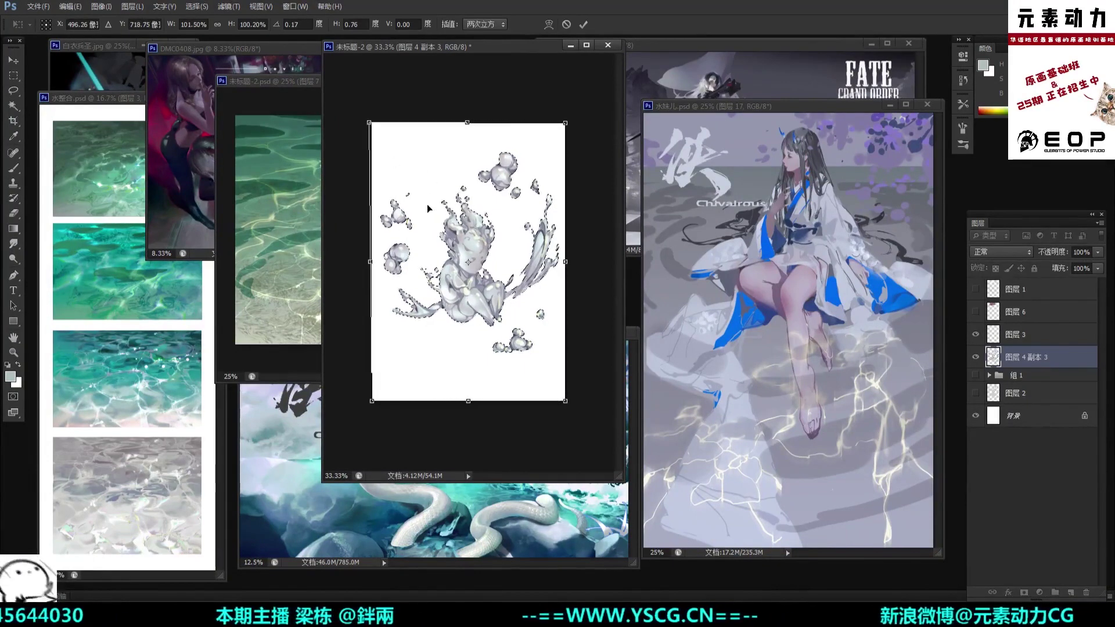
pyautogui.moveTo(565, 400); pyautogui.dragTo(566, 409)
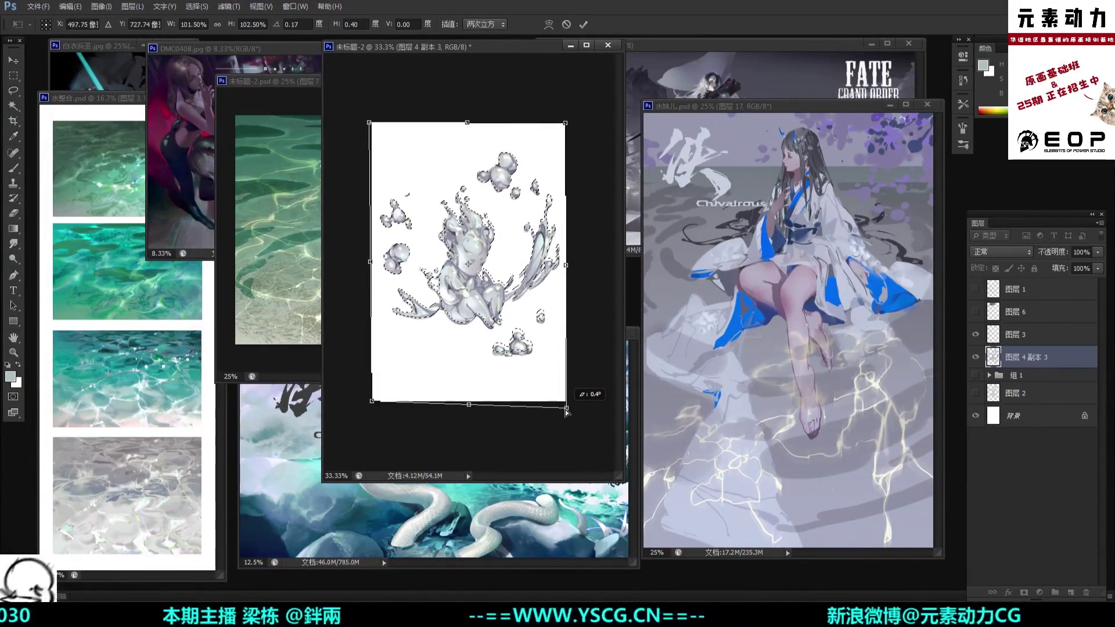
pyautogui.press('Return')
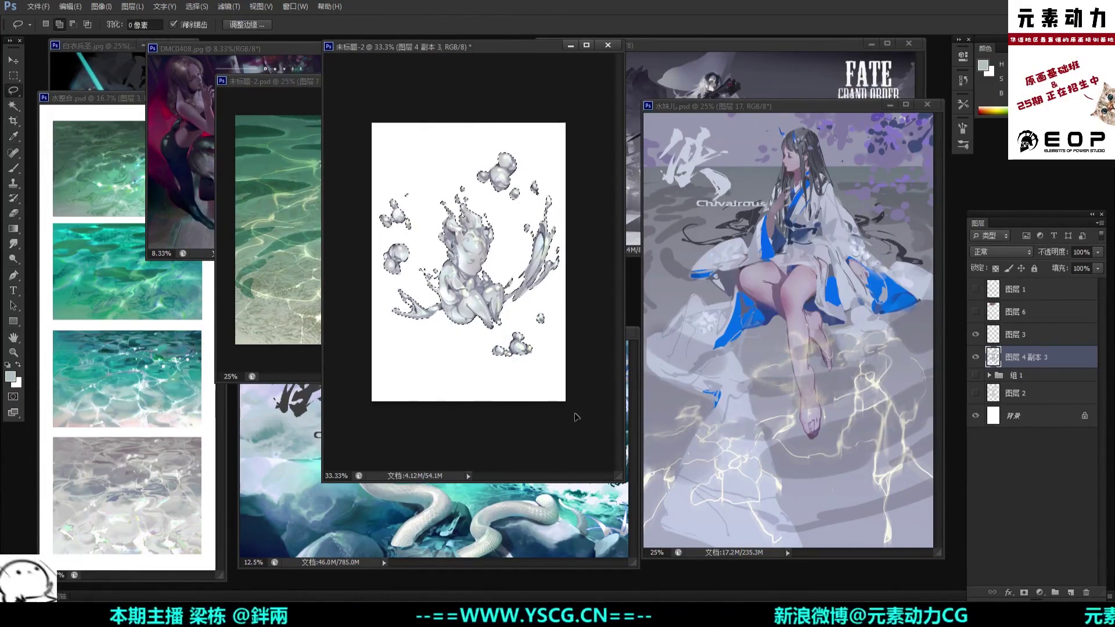
pyautogui.hotkey('ctrl', 'd')
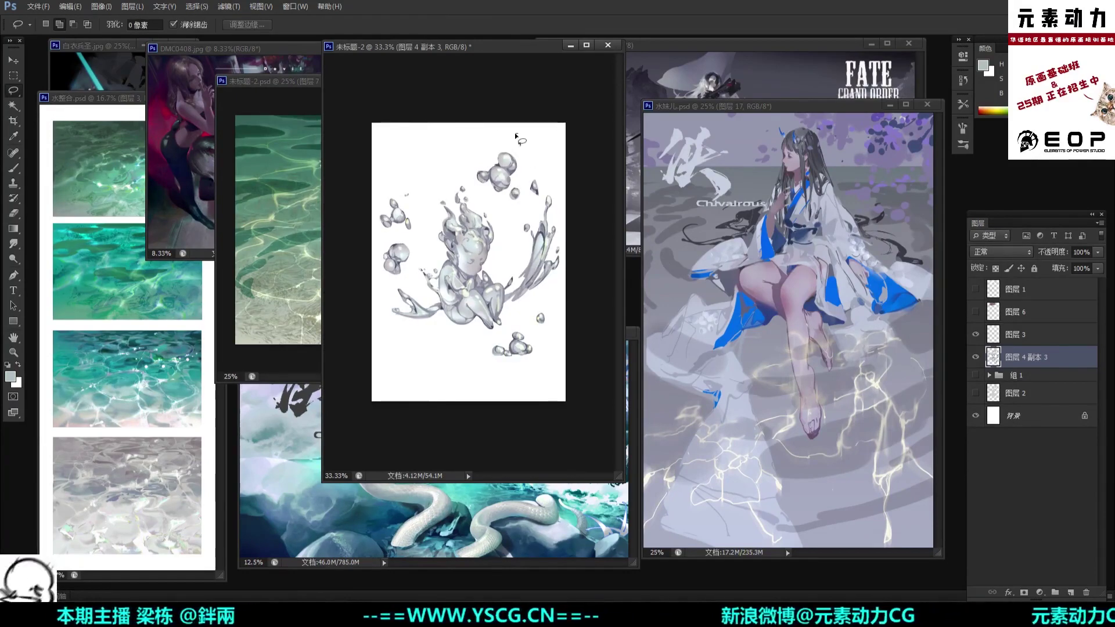
# Step: Lasso the upper droplet cluster with its two small neighbouring droplets, shift it slightly upward, and deselect
pyautogui.moveTo(515, 136)
pyautogui.mouseDown()
pyautogui.moveTo(467, 156)
pyautogui.moveTo(479, 194)
pyautogui.moveTo(502, 207)
pyautogui.moveTo(528, 204)
pyautogui.moveTo(547, 183)
pyautogui.moveTo(517, 189)
pyautogui.mouseUp()
pyautogui.press('v')
pyautogui.hotkey('ctrl', 'z')
pyautogui.hotkey('ctrl', 'd')
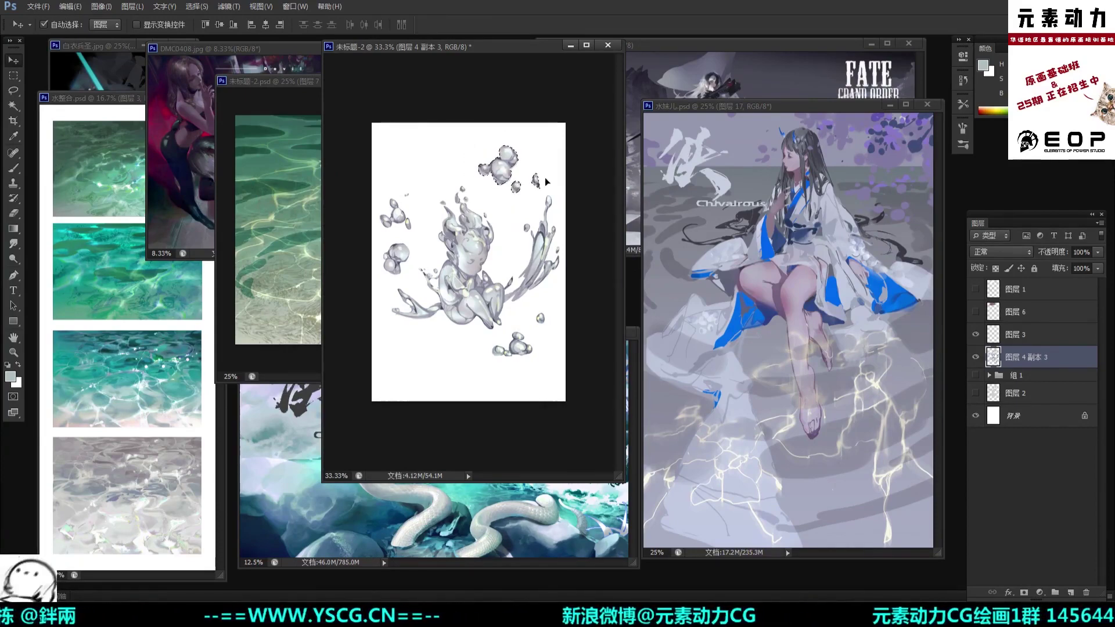
# Step: Lasso the small pointed droplet beside the upper cluster and scale it to about 69% width and 70% height
pyautogui.press('l')
pyautogui.hotkey('ctrl', '=')
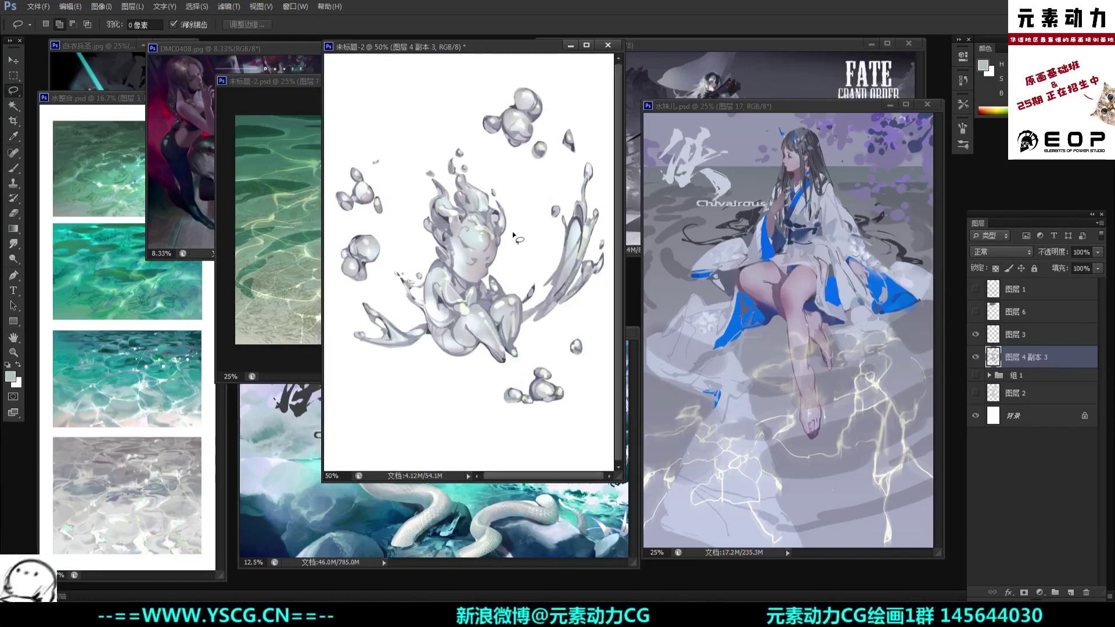
pyautogui.hotkey('ctrl', '-')
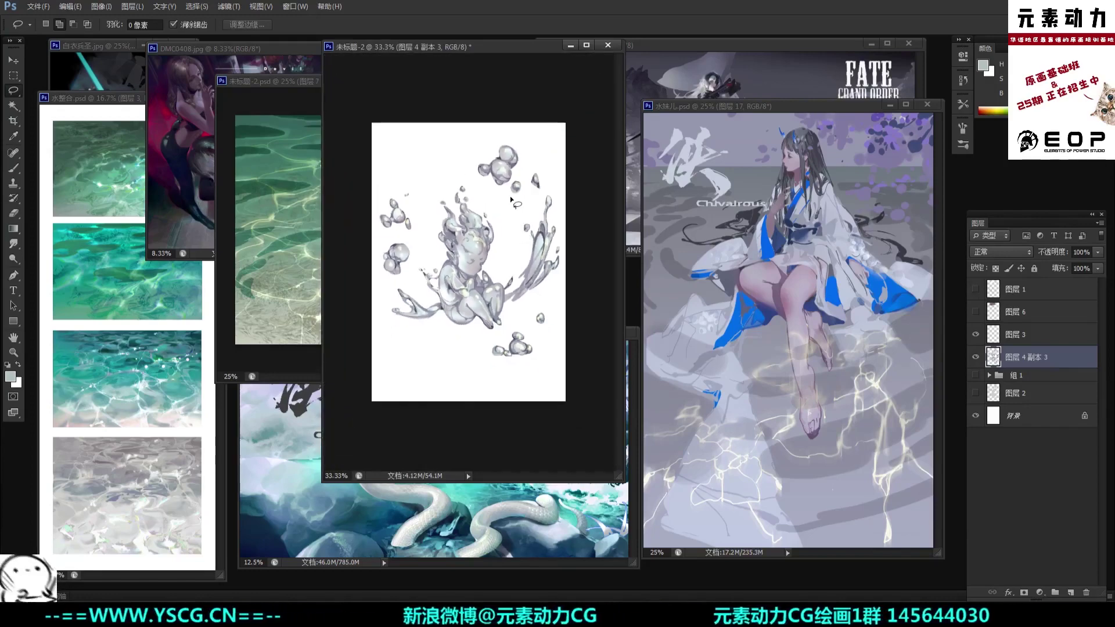
pyautogui.moveTo(546, 184)
pyautogui.mouseDown()
pyautogui.moveTo(584, 149)
pyautogui.moveTo(545, 167)
pyautogui.mouseUp()
pyautogui.hotkey('ctrl', 't')
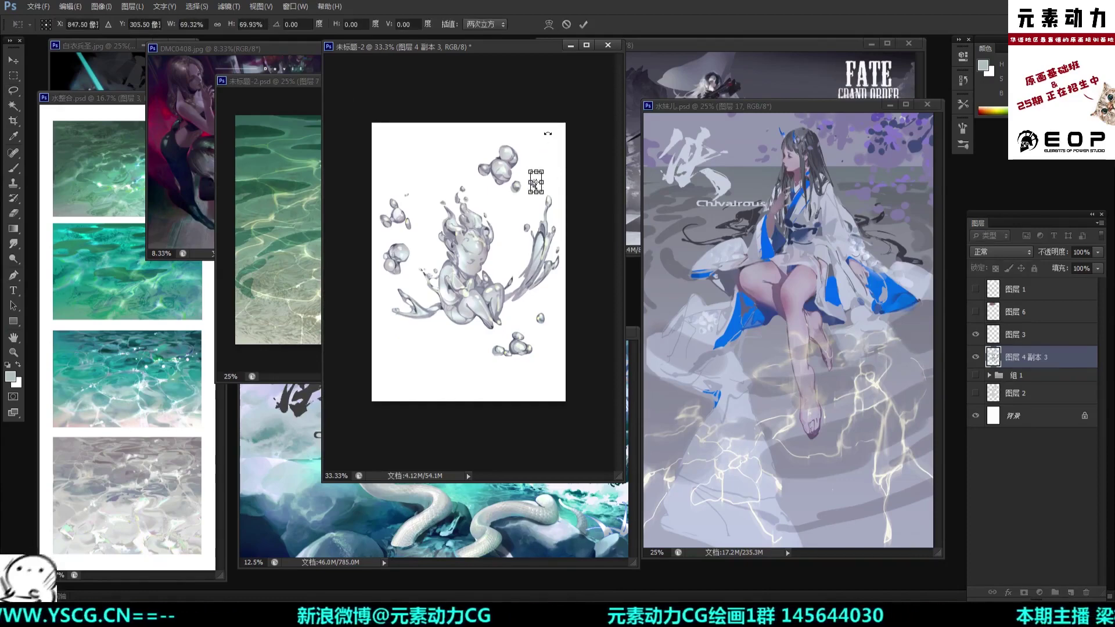
pyautogui.press('Return')
pyautogui.hotkey('ctrl', '+')
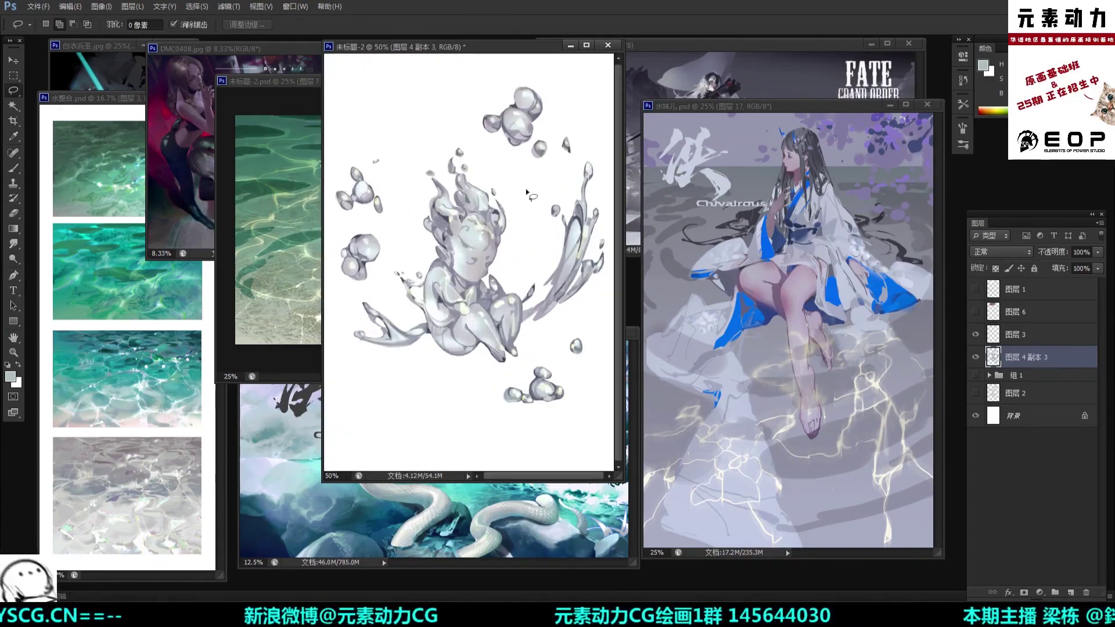
pyautogui.moveTo(386, 157)
pyautogui.mouseDown()
pyautogui.moveTo(372, 168)
pyautogui.moveTo(391, 152)
pyautogui.mouseUp()
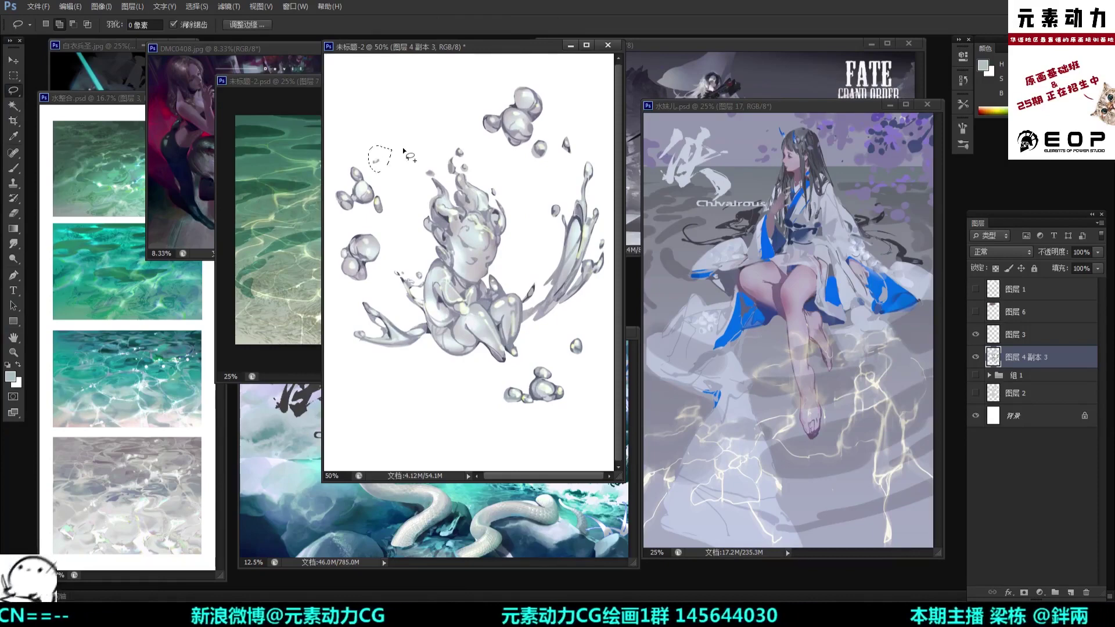
pyautogui.hotkey('ctrl', 'd')
pyautogui.hotkey('ctrl', '-')
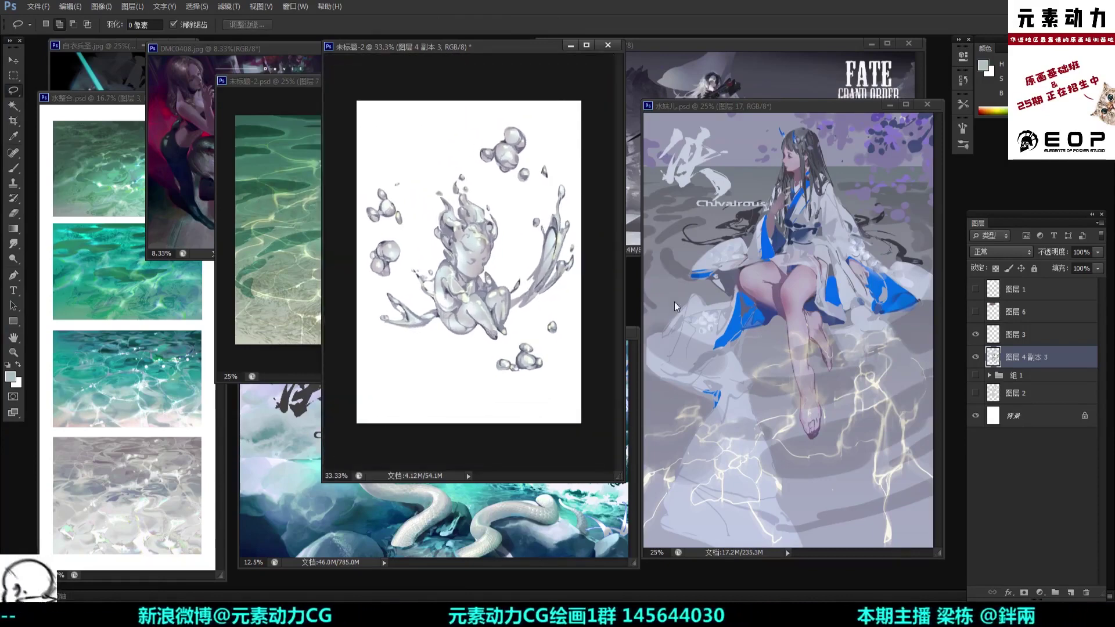
# Step: Lasso the two small droplets attached to the lower cluster, move them left away from it, and deselect
pyautogui.hotkey('ctrl', '+')
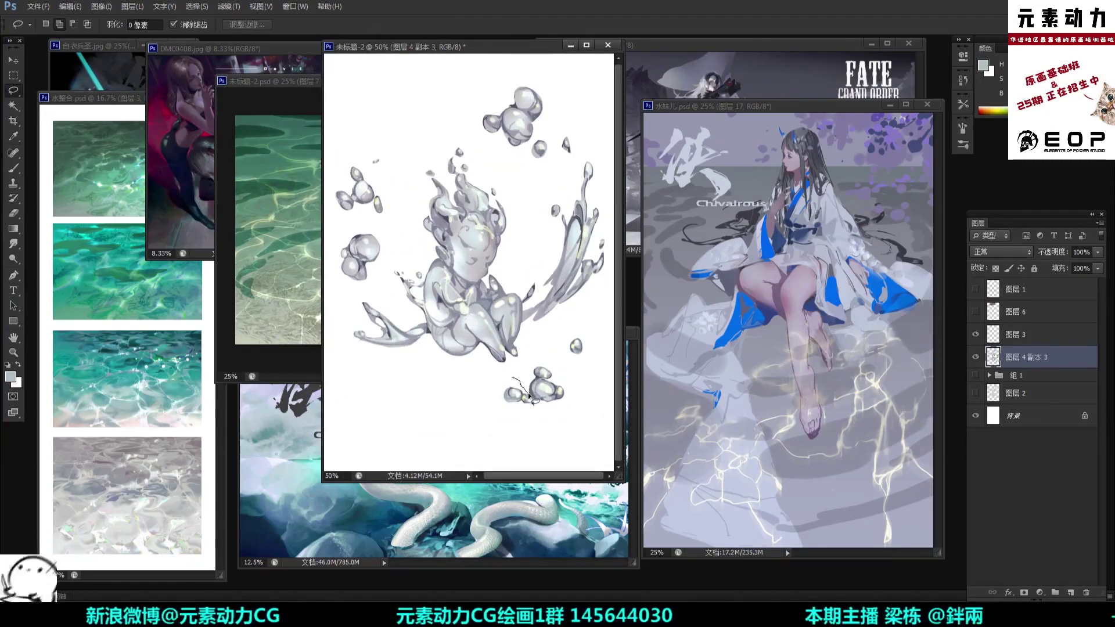
pyautogui.moveTo(511, 419)
pyautogui.mouseDown()
pyautogui.moveTo(510, 380)
pyautogui.moveTo(520, 400)
pyautogui.mouseUp()
pyautogui.press('v')
pyautogui.hotkey('ctrl', 'd')
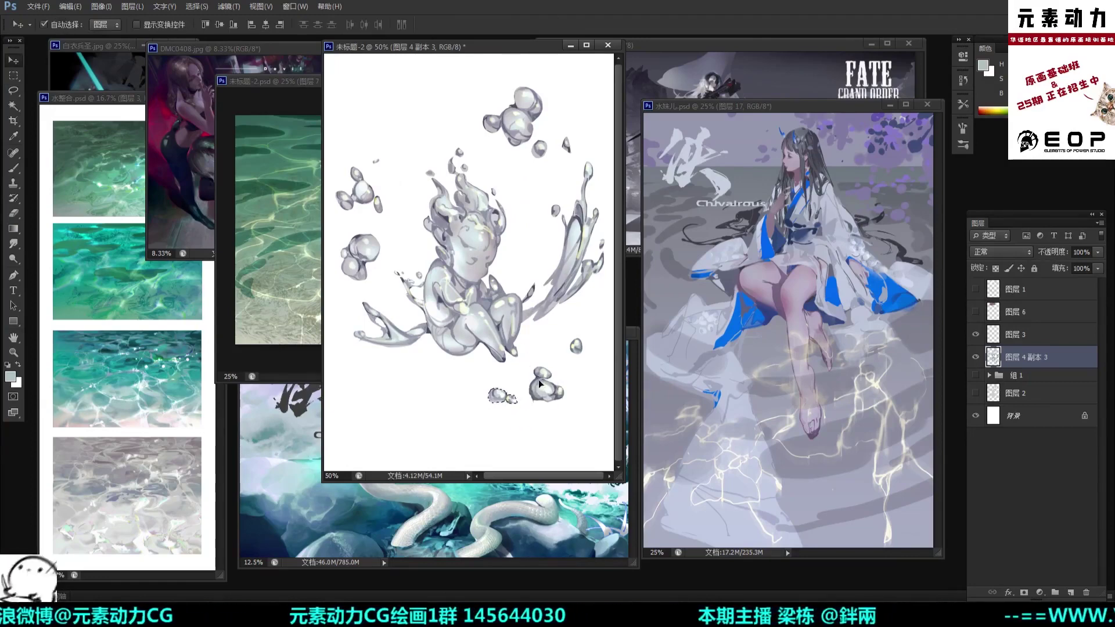
# Step: Clean up the edges of the separated lower droplets with the Eraser and check the whole composition
pyautogui.hotkey('ctrl', '+')
pyautogui.moveTo(544, 421); pyautogui.dragTo(528, 402)
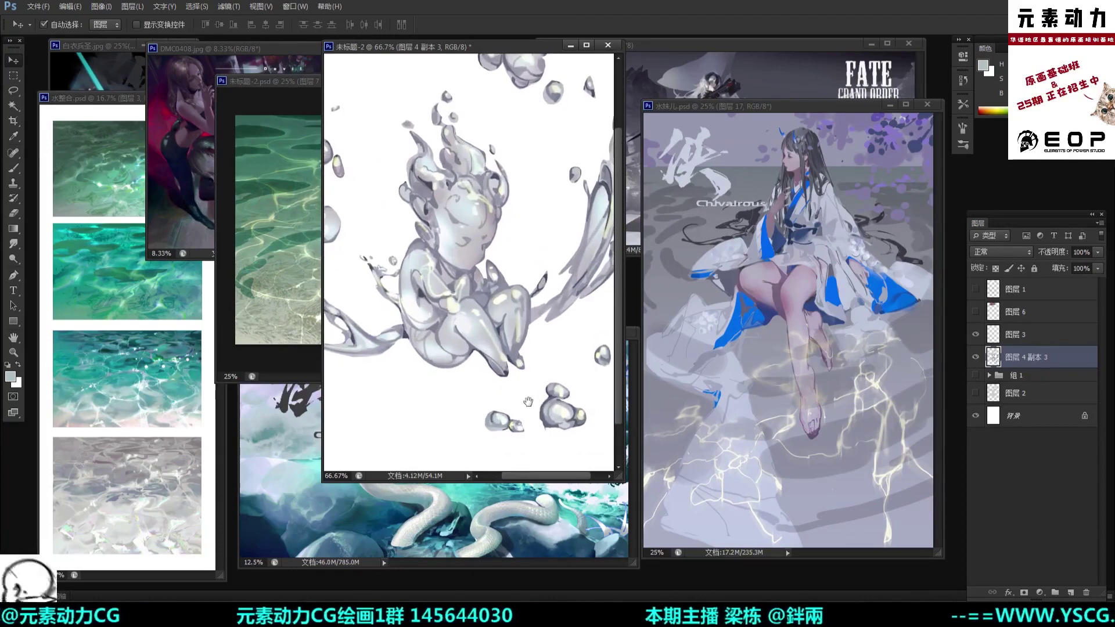
pyautogui.press('e')
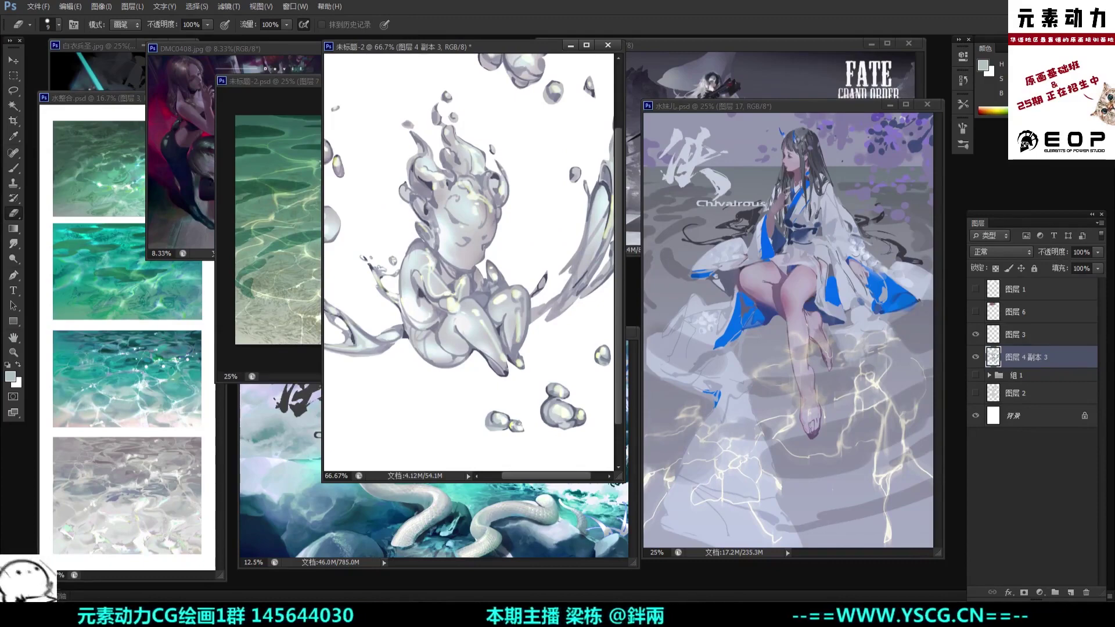
pyautogui.hotkey('ctrl', '-')
pyautogui.hotkey('ctrl', '-')
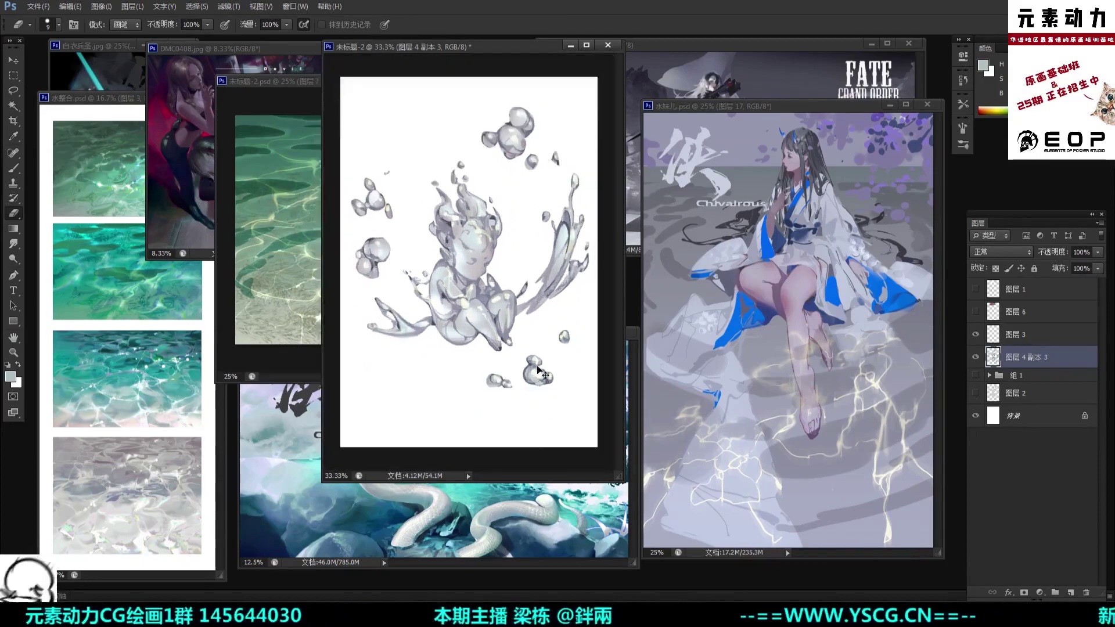
pyautogui.hotkey('ctrl', '-')
pyautogui.hotkey('ctrl', '+')
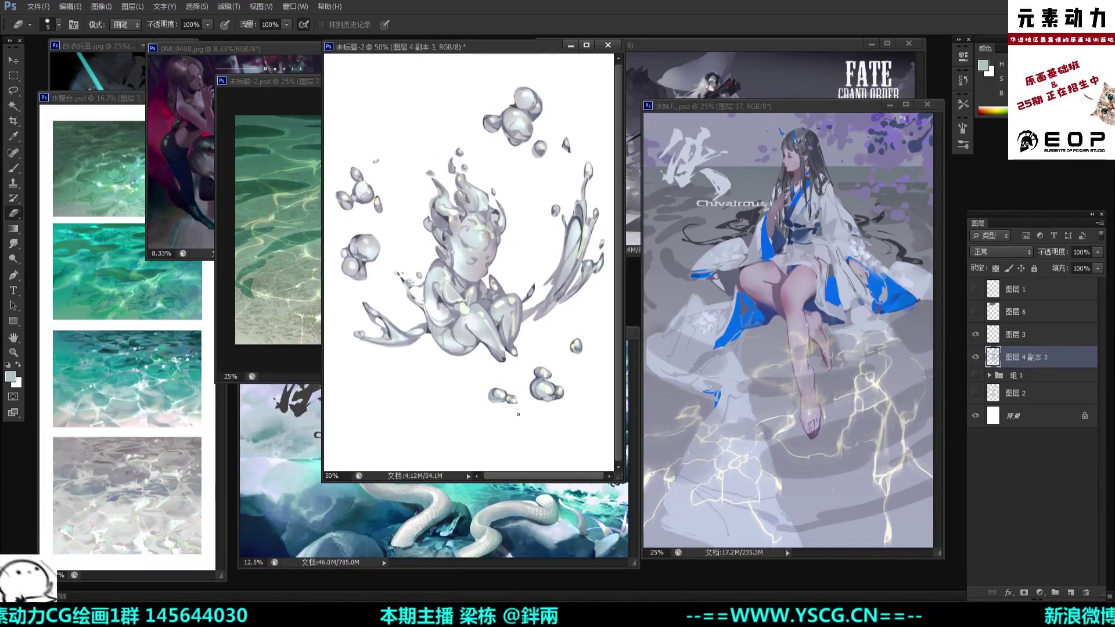
# Step: Lasso the two small droplets beside the lower cluster, rotate them about 6° and move them against the cluster, and deselect
pyautogui.press('l')
pyautogui.hotkey('ctrl', '+')
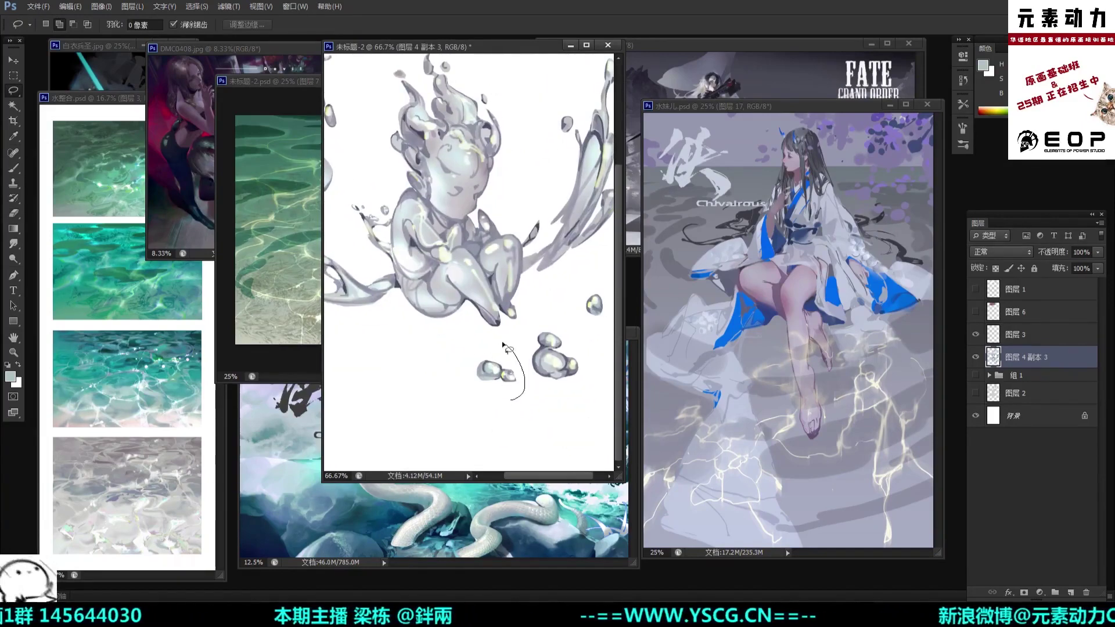
pyautogui.moveTo(504, 345)
pyautogui.mouseDown()
pyautogui.moveTo(473, 410)
pyautogui.moveTo(510, 405)
pyautogui.moveTo(503, 355)
pyautogui.moveTo(542, 316)
pyautogui.mouseUp()
pyautogui.press('v')
pyautogui.hotkey('ctrl', 't')
pyautogui.hotkey('ctrl', 'z')
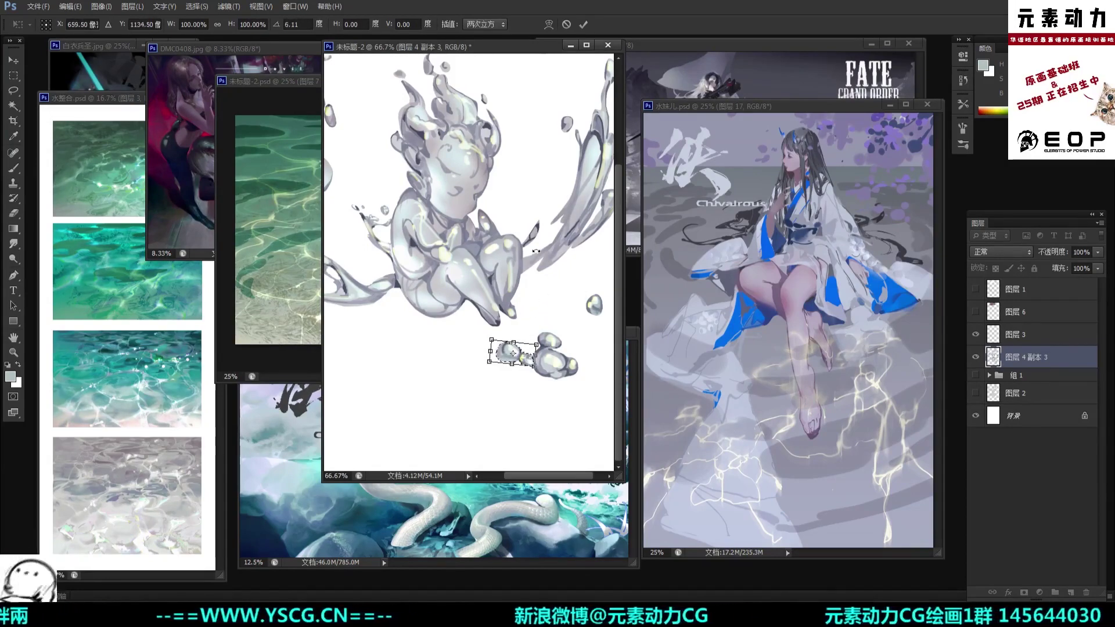
pyautogui.press('Return')
pyautogui.hotkey('ctrl', 'd')
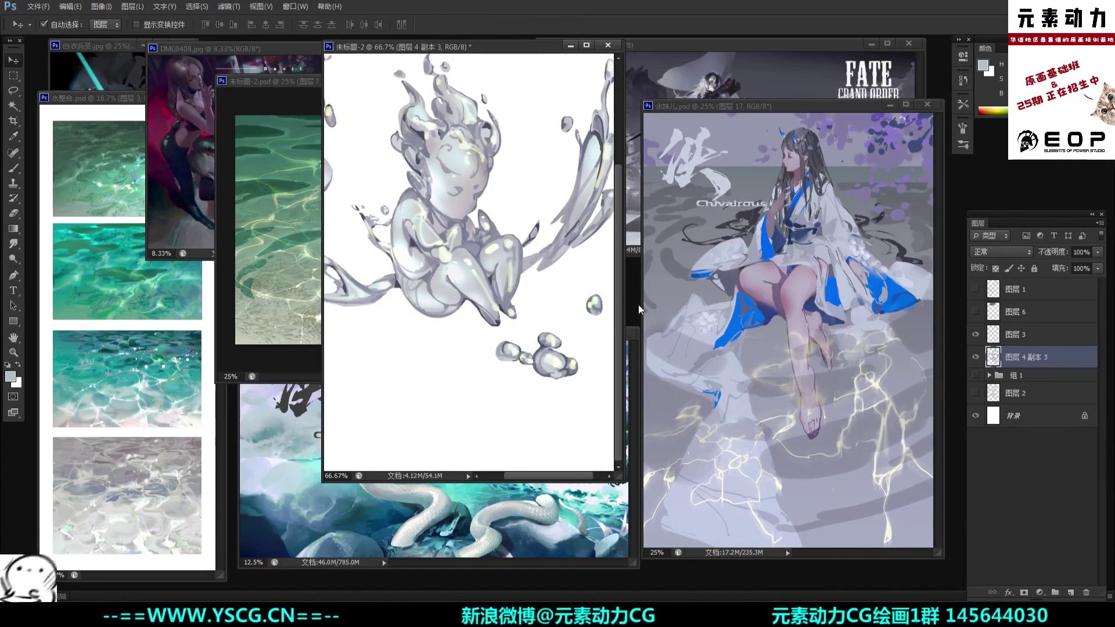
# Step: Check the whole composition and clean up the small pointed droplet beside the upper cluster with the Eraser
pyautogui.hotkey('ctrl', '-')
pyautogui.hotkey('ctrl', '-')
pyautogui.hotkey('ctrl', '+')
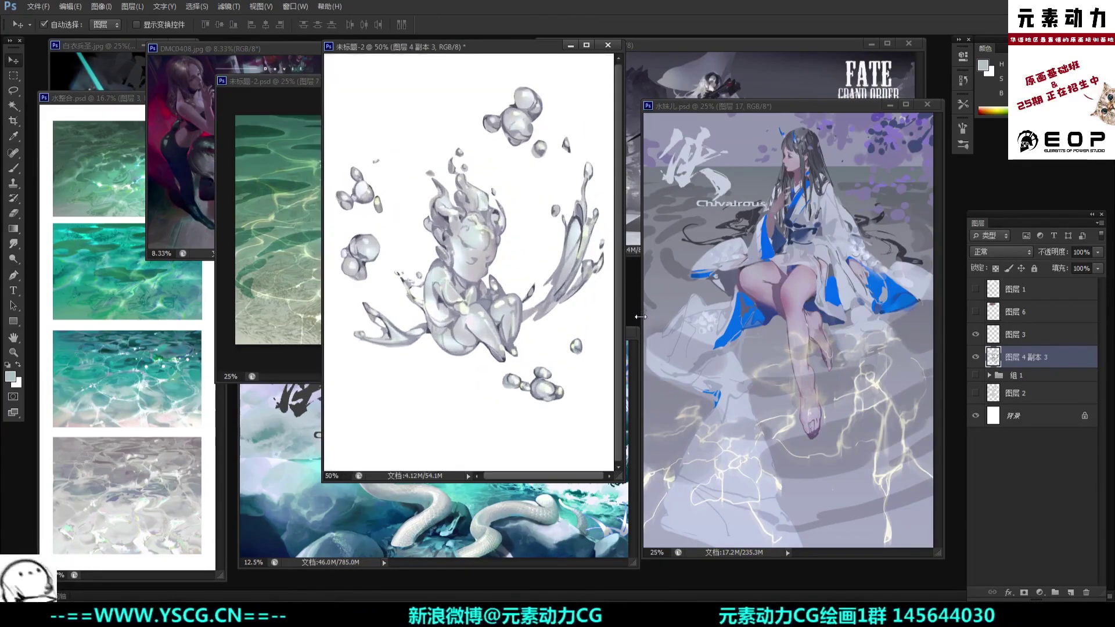
pyautogui.hotkey('ctrl', '-')
pyautogui.hotkey('ctrl', '+')
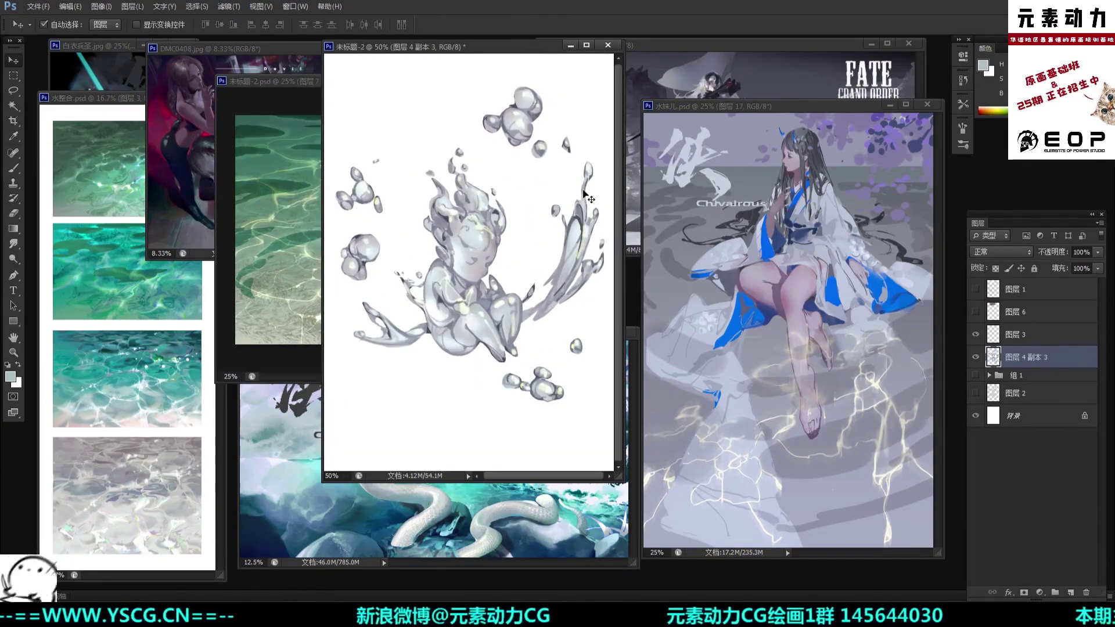
pyautogui.hotkey('ctrl', '+')
pyautogui.moveTo(539, 184); pyautogui.dragTo(518, 232)
pyautogui.press('e')
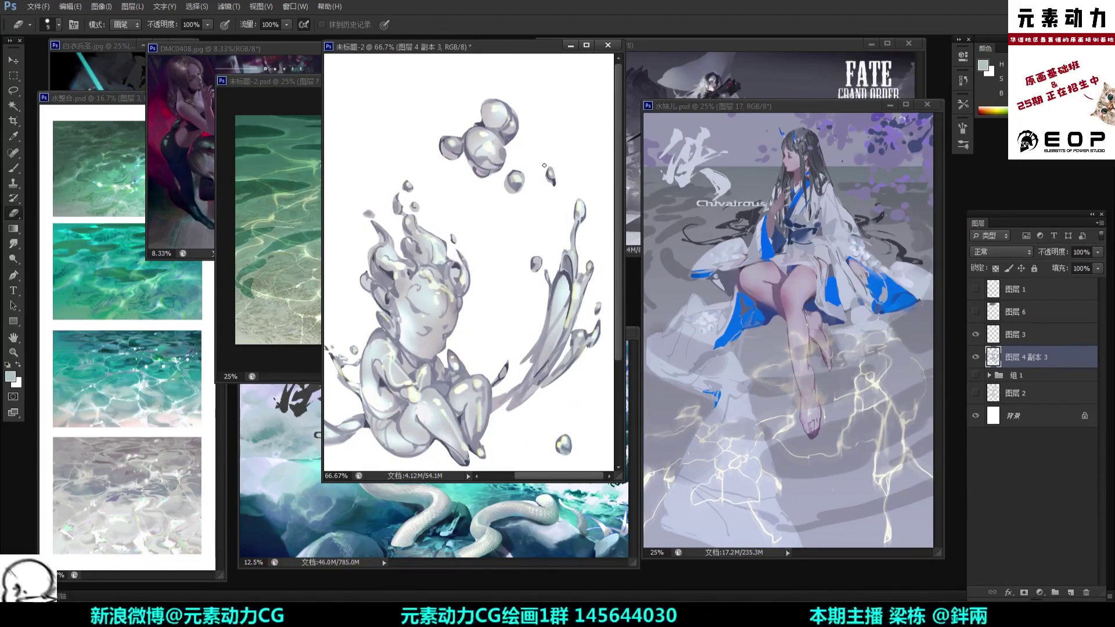
# Step: Refine the edges of the upper droplet cluster with a smaller Eraser
pyautogui.hotkey('ctrl', '-')
pyautogui.hotkey('ctrl', '-')
pyautogui.hotkey('ctrl', '+')
pyautogui.hotkey('ctrl', '+')
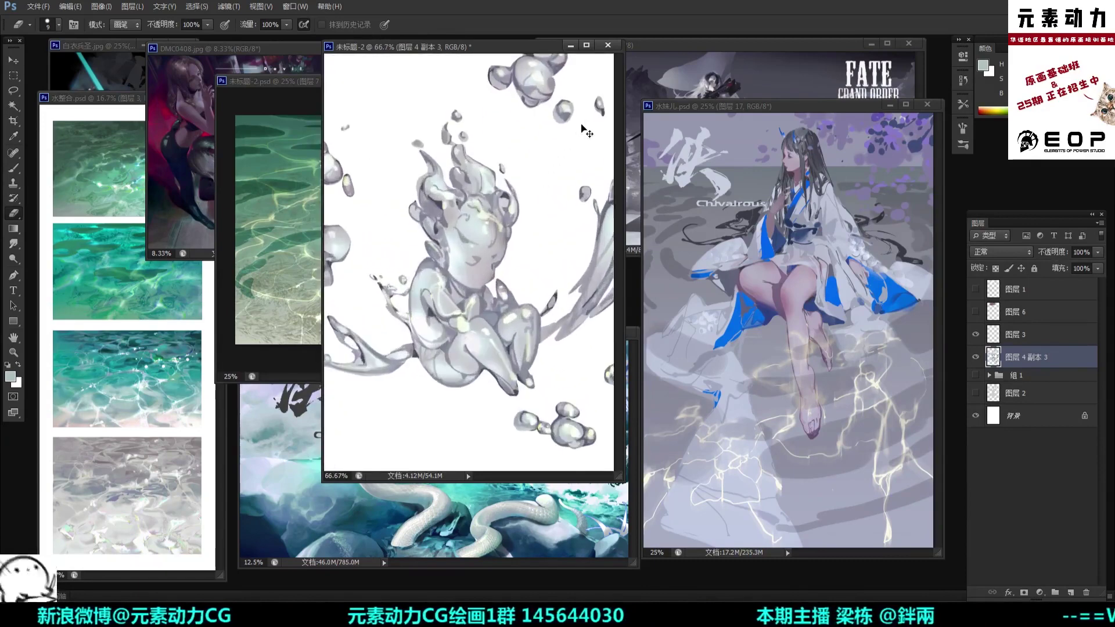
pyautogui.moveTo(487, 165); pyautogui.dragTo(525, 227)
pyautogui.scroll(1, 526, 227)
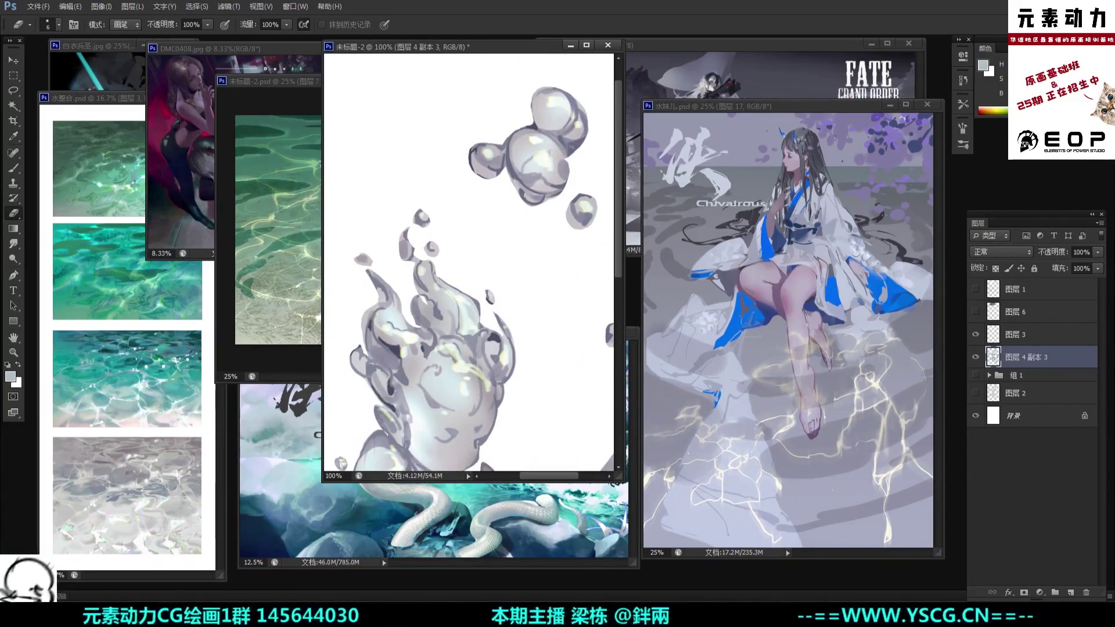
# Step: Brighten the upper droplets and the figure with a large Dodge brush set to highlights at 50% exposure
pyautogui.hotkey('ctrl', '-')
pyautogui.hotkey('ctrl', '-')
pyautogui.hotkey('ctrl', '-')
pyautogui.hotkey('ctrl', '-')
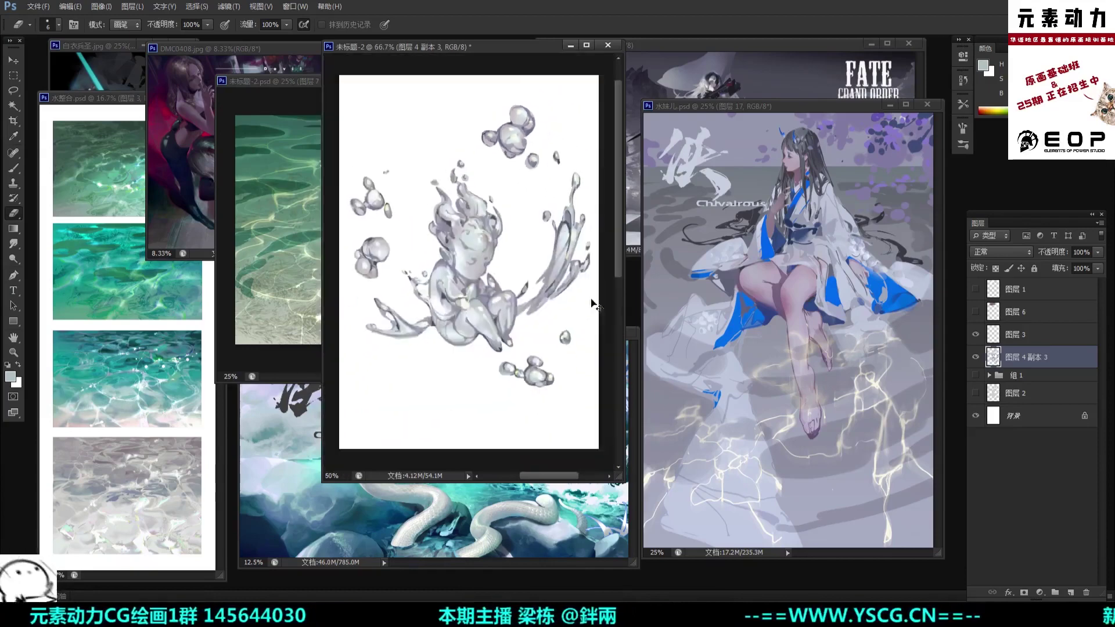
pyautogui.press('o')
pyautogui.hotkey('ctrl', '+')
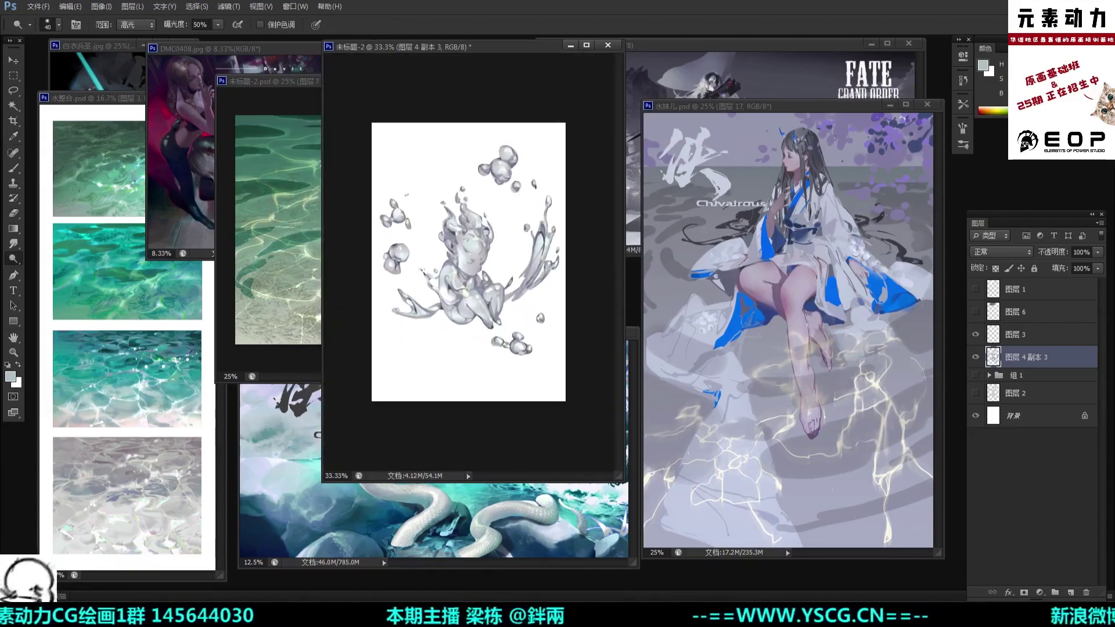
pyautogui.click(500, 164)
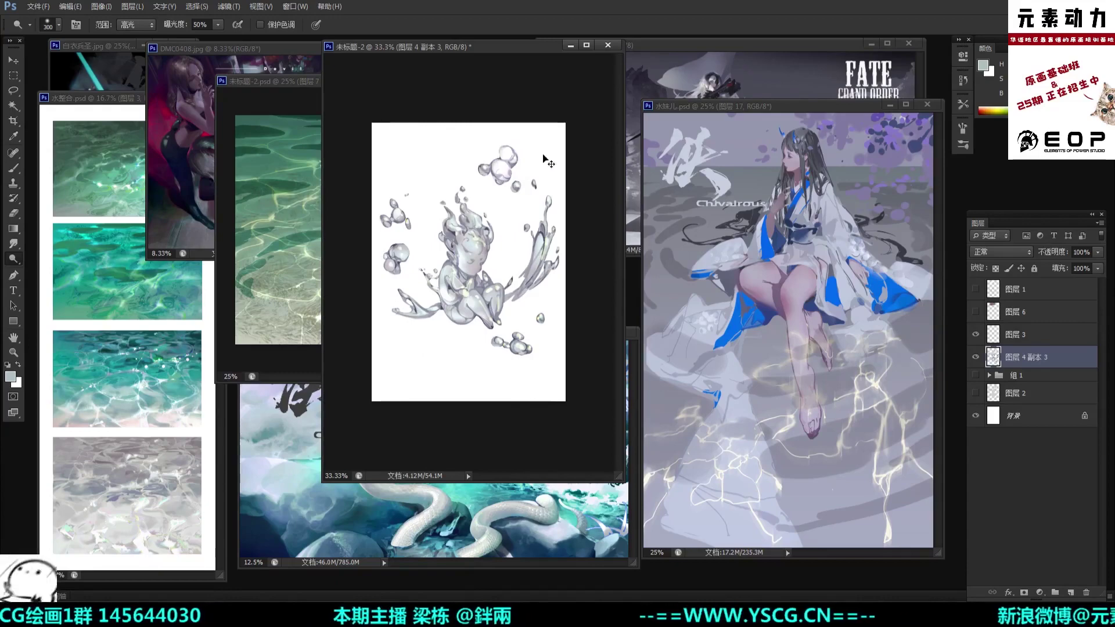
pyautogui.press(']')
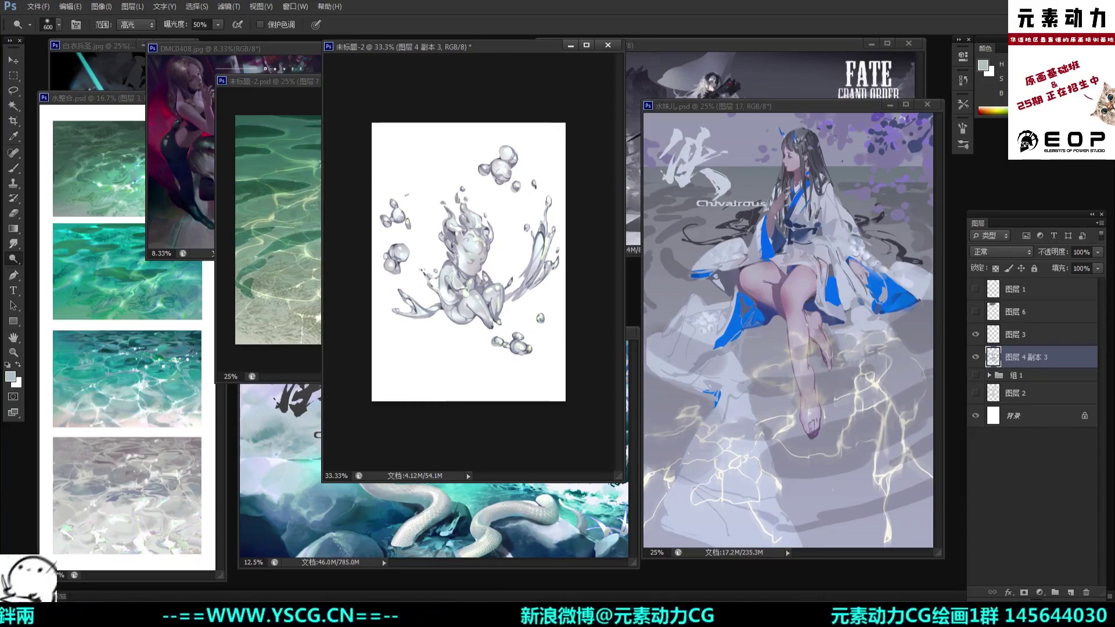
# Step: Dodge the highlights of the lower droplets with the brush reduced to 125 px
pyautogui.hotkey('ctrl', '+')
pyautogui.press('[')
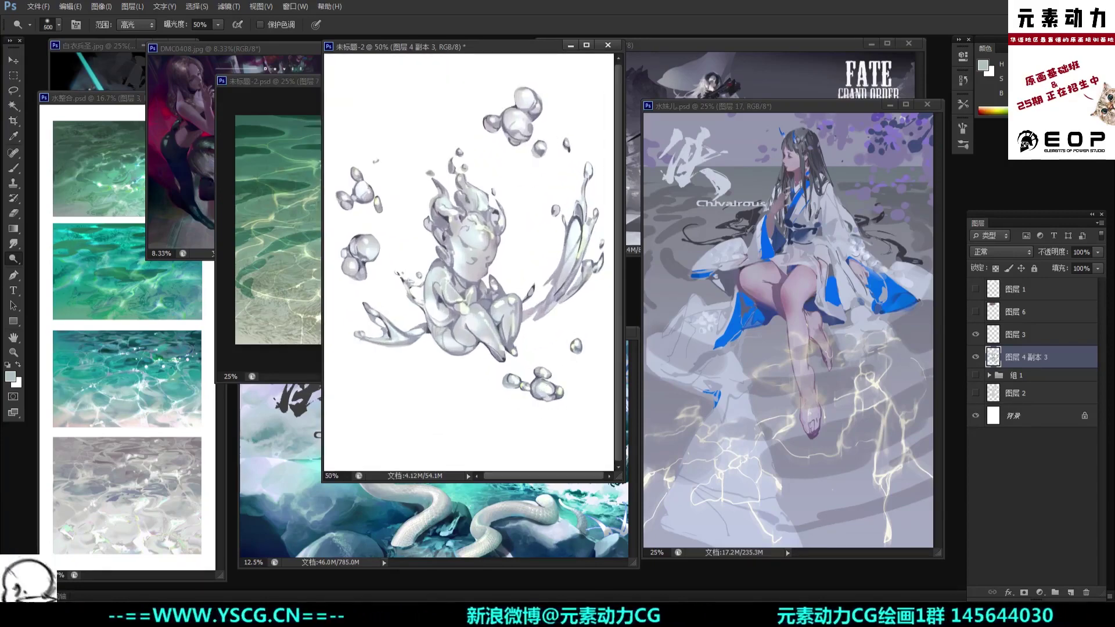
pyautogui.press('[')
pyautogui.press('[')
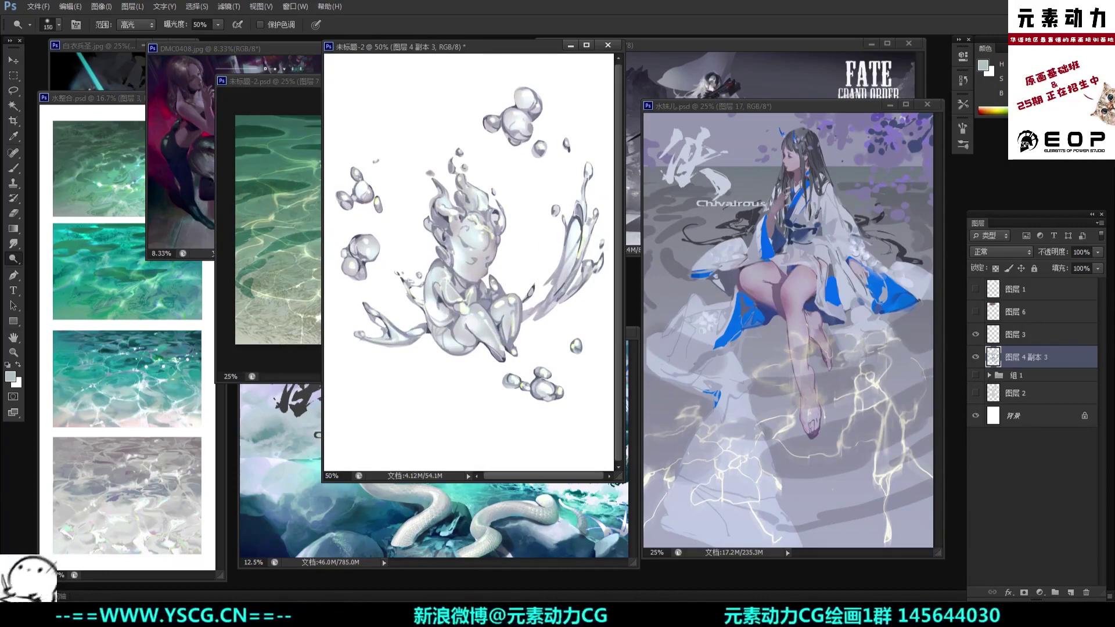
pyautogui.press('[')
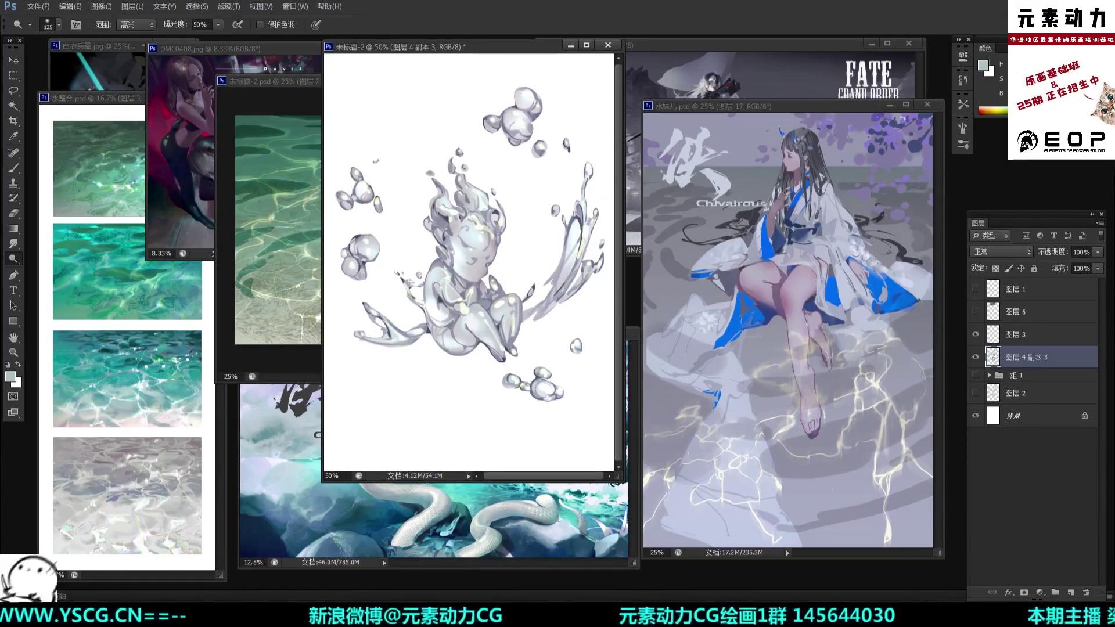
# Step: Choose the soft 40 px brush with 0% hardness and lock the transparent pixels of layer 图层 4 副本 3
pyautogui.hotkey('ctrl', '+')
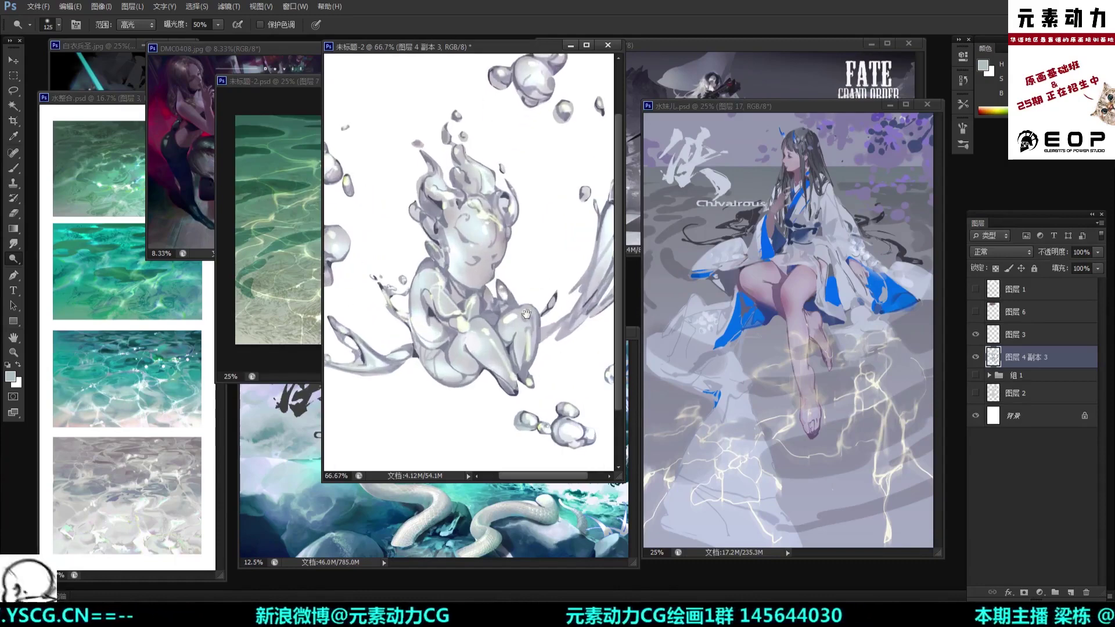
pyautogui.moveTo(547, 335); pyautogui.dragTo(514, 284)
pyautogui.press('b')
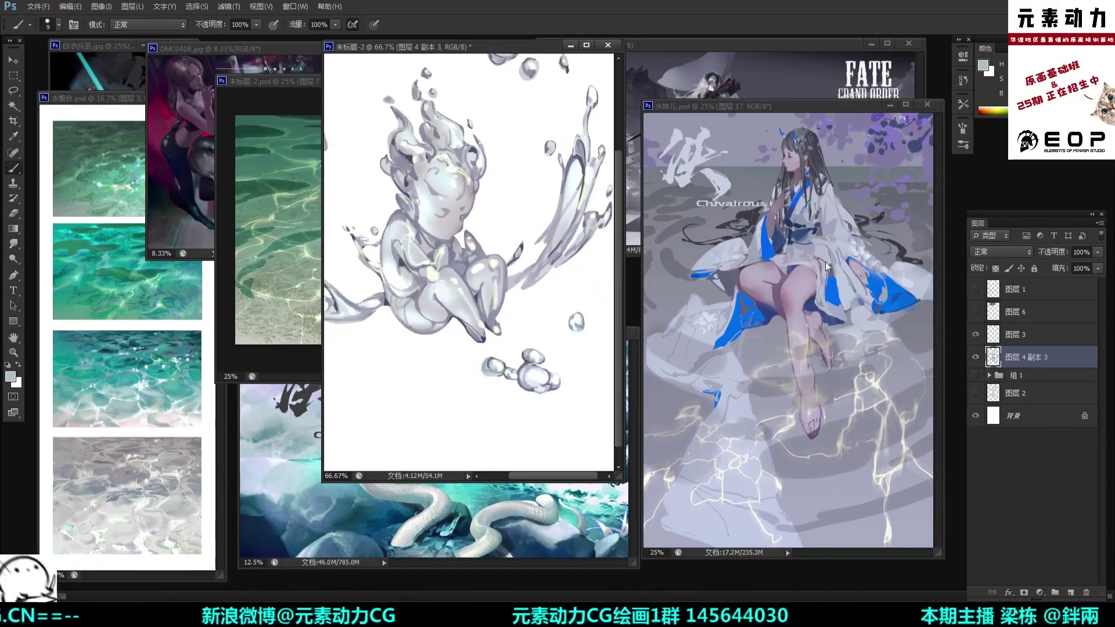
pyautogui.hotkey('ctrl', '-')
pyautogui.rightClick(534, 263)
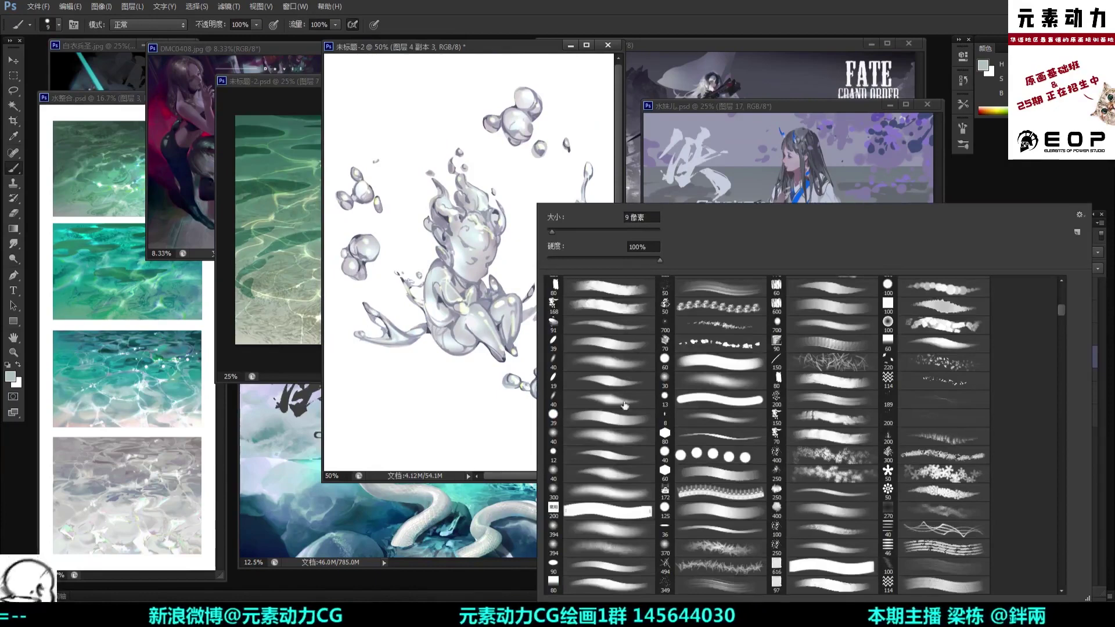
pyautogui.click(621, 366)
pyautogui.click(617, 443)
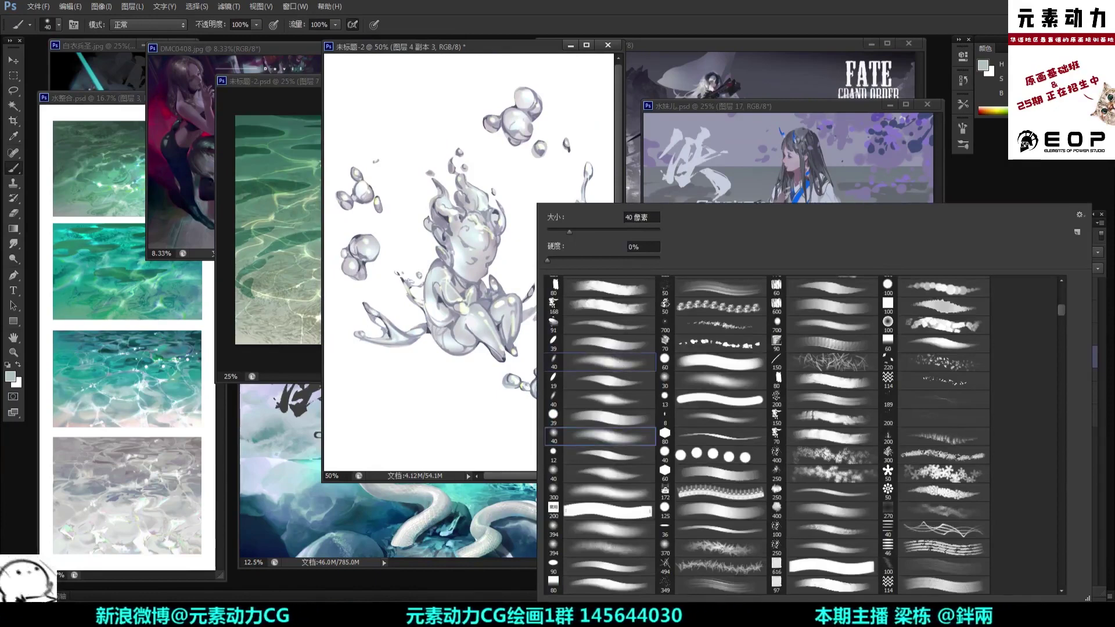
pyautogui.press('Return')
pyautogui.hotkey('ctrl', '+')
pyautogui.moveTo(555, 360); pyautogui.dragTo(522, 326)
pyautogui.hotkey('ctrl', '-')
pyautogui.hotkey('ctrl', '+')
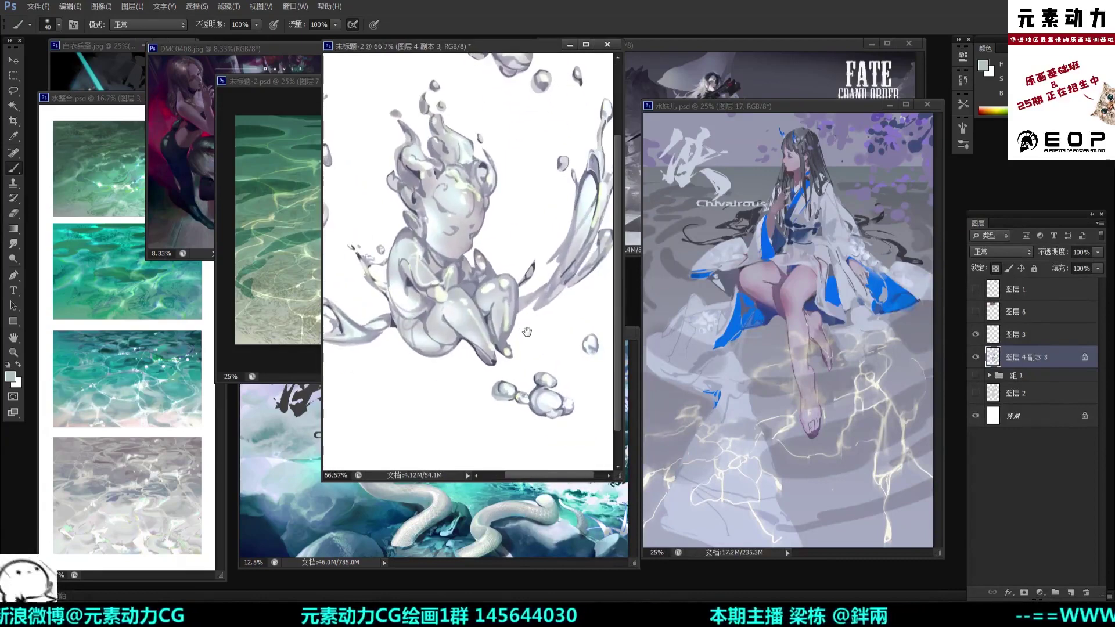
# Step: Shade the lower droplet cluster and its two attached droplets with a 45 px soft brush, sampling greys and white from them
pyautogui.press(']')
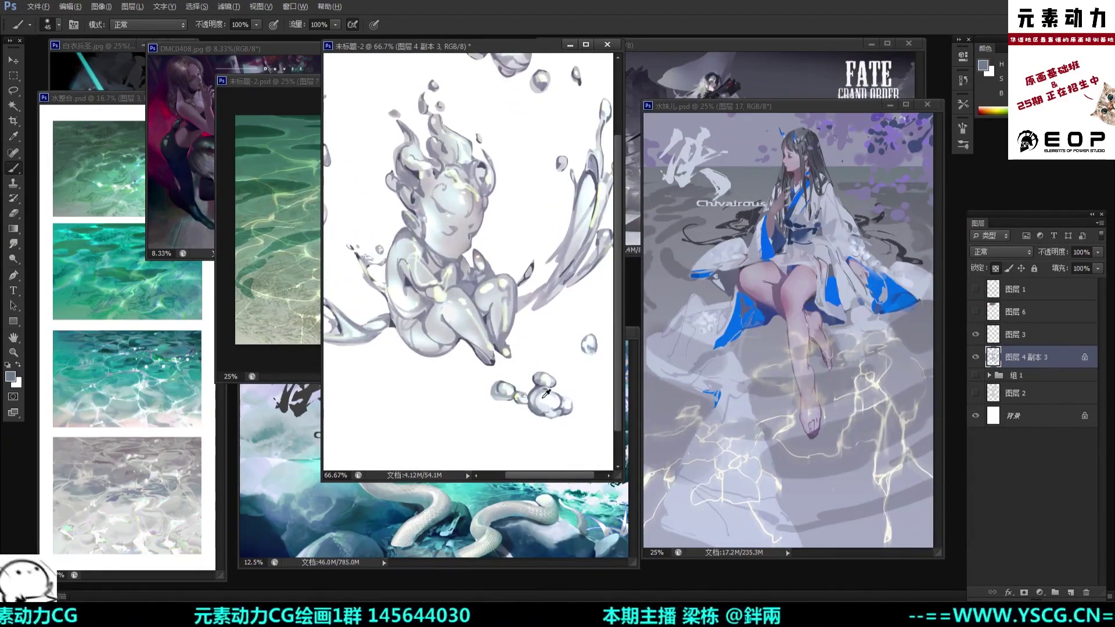
pyautogui.keyDown('alt'); pyautogui.click(542, 398); pyautogui.keyUp('alt')
pyautogui.moveTo(539, 402); pyautogui.dragTo(534, 410)
pyautogui.keyDown('alt'); pyautogui.click(541, 415); pyautogui.keyUp('alt')
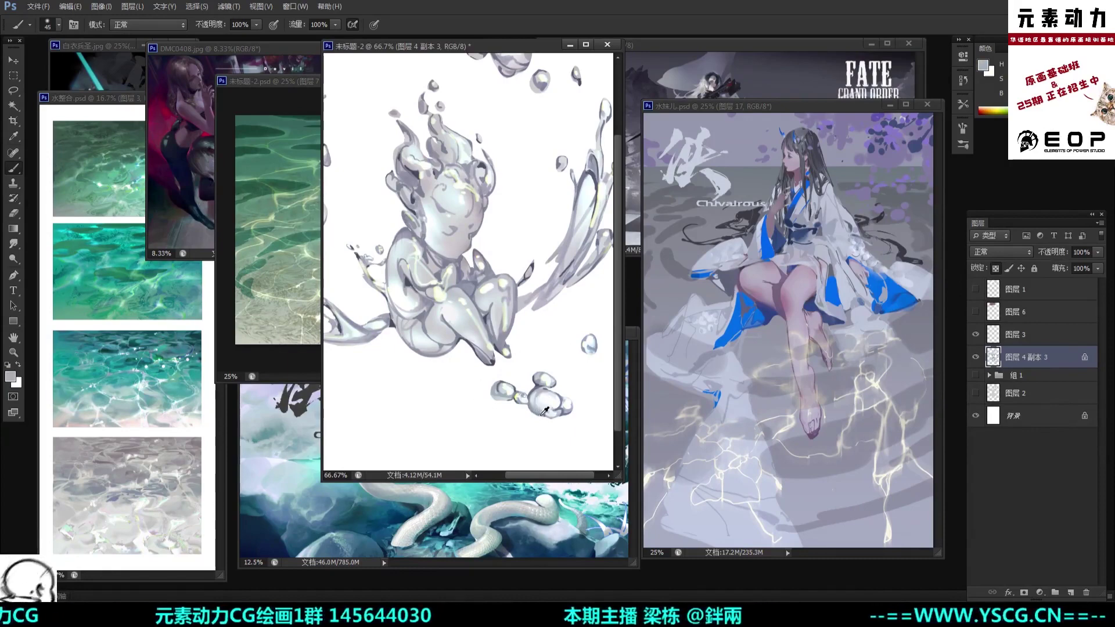
pyautogui.keyDown('alt'); pyautogui.click(535, 383); pyautogui.keyUp('alt')
pyautogui.keyDown('alt'); pyautogui.click(544, 397); pyautogui.keyUp('alt')
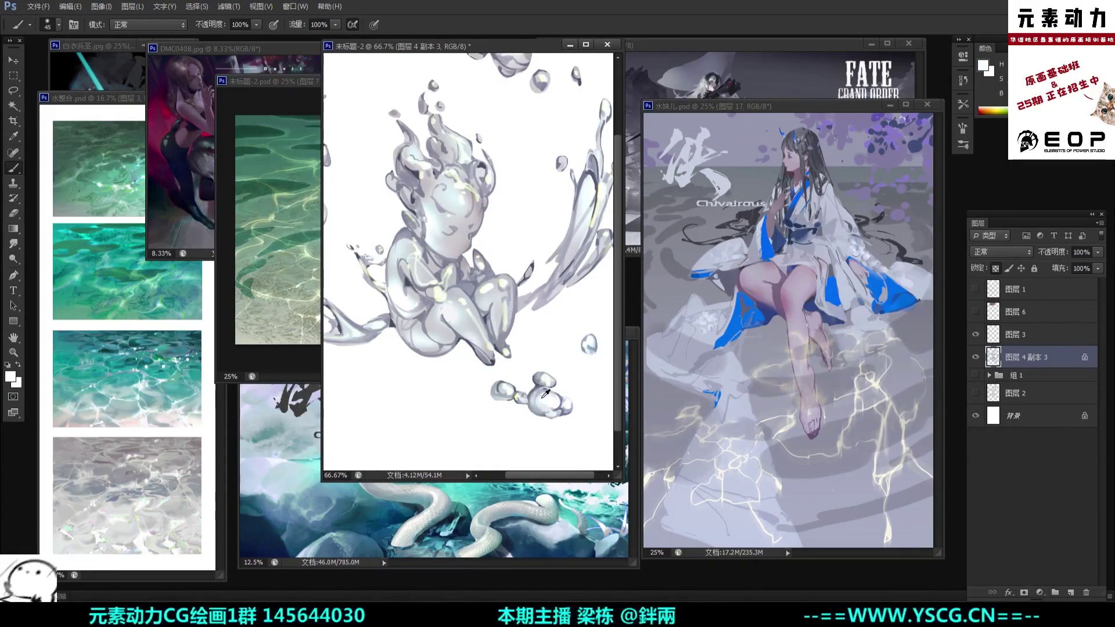
pyautogui.keyDown('alt'); pyautogui.click(539, 380); pyautogui.keyUp('alt')
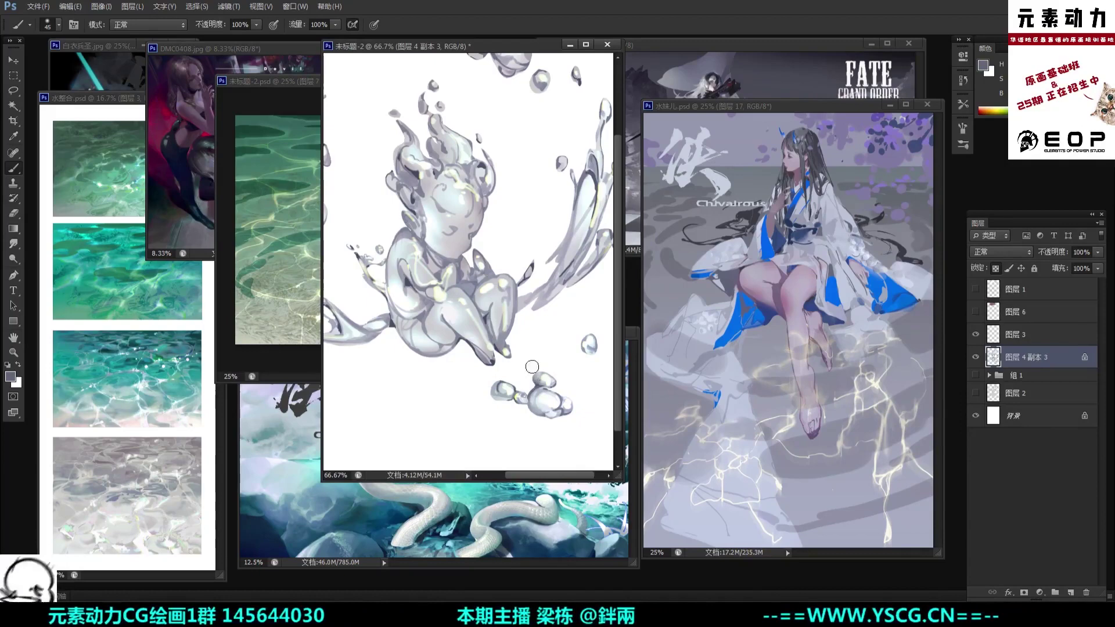
pyautogui.keyDown('alt'); pyautogui.click(500, 380); pyautogui.keyUp('alt')
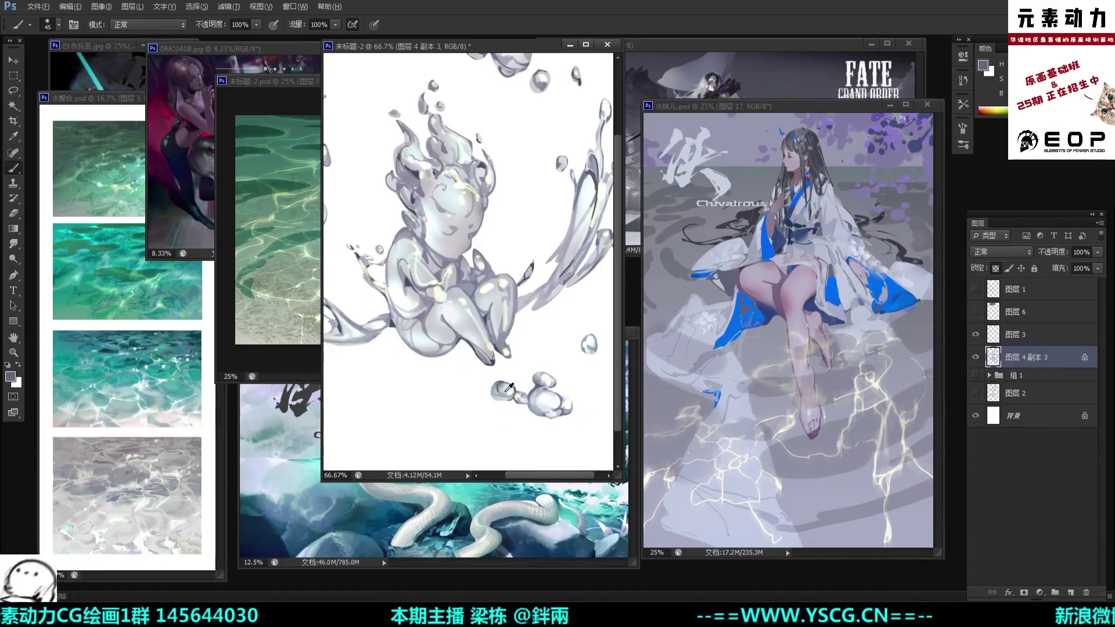
pyautogui.keyDown('alt'); pyautogui.click(507, 390); pyautogui.keyUp('alt')
# Step: Soften the shading of the upper droplet cluster with a light grey sampled from it and check the whole composition
pyautogui.moveTo(545, 255); pyautogui.dragTo(527, 313)
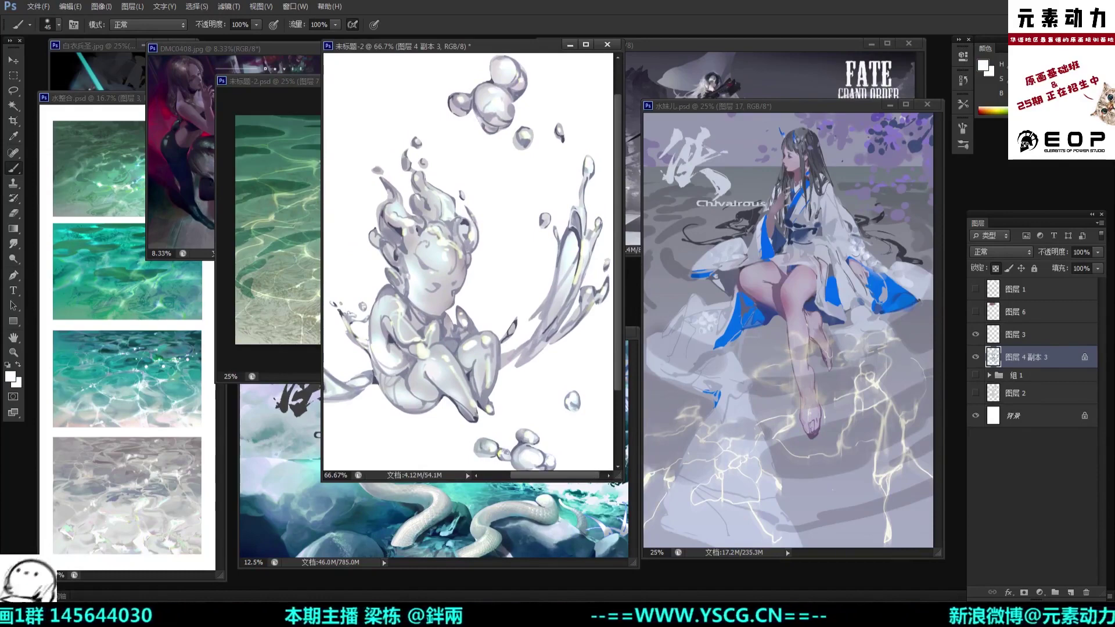
pyautogui.keyDown('alt'); pyautogui.click(485, 82); pyautogui.keyUp('alt')
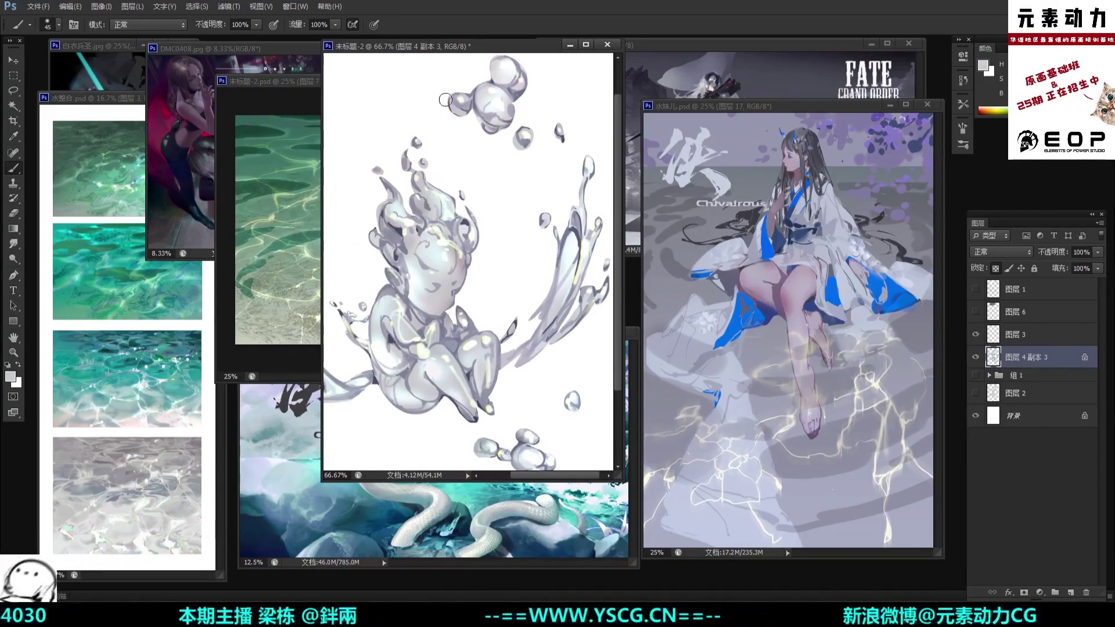
pyautogui.hotkey('ctrl', '-')
pyautogui.hotkey('ctrl', '-')
pyautogui.hotkey('ctrl', '-')
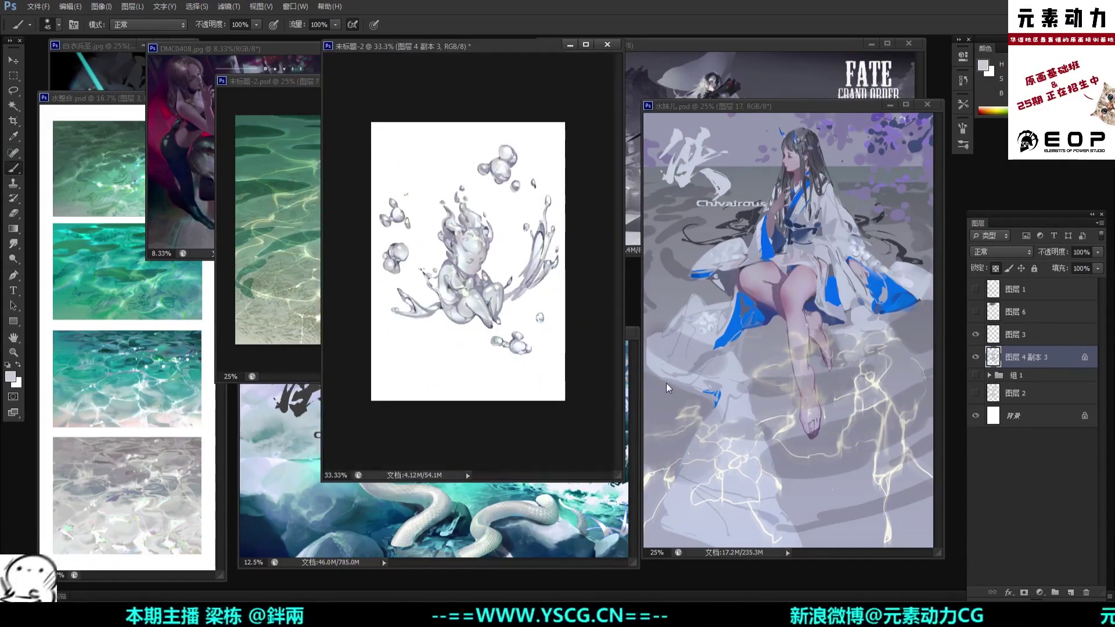
# Step: Touch up the flowing hair beside the figure's head with sampled greys, and pick up white from the upper cluster
pyautogui.hotkey('ctrl', '+')
pyautogui.hotkey('ctrl', '+')
pyautogui.hotkey('ctrl', '-')
pyautogui.hotkey('ctrl', '+')
pyautogui.hotkey('ctrl', '+')
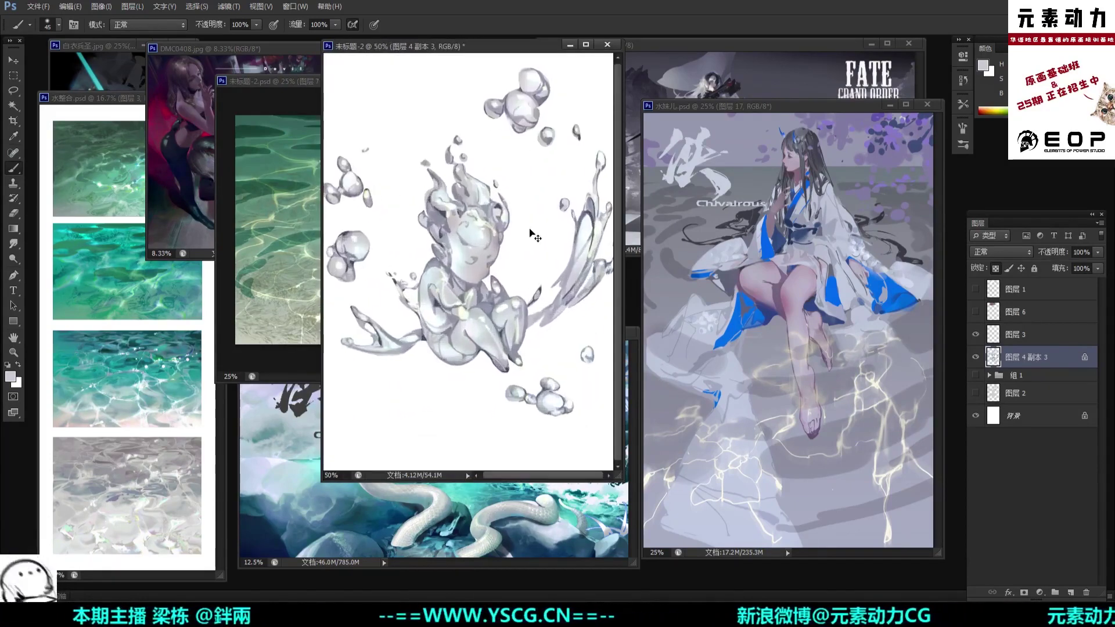
pyautogui.keyDown('alt'); pyautogui.click(510, 186); pyautogui.keyUp('alt')
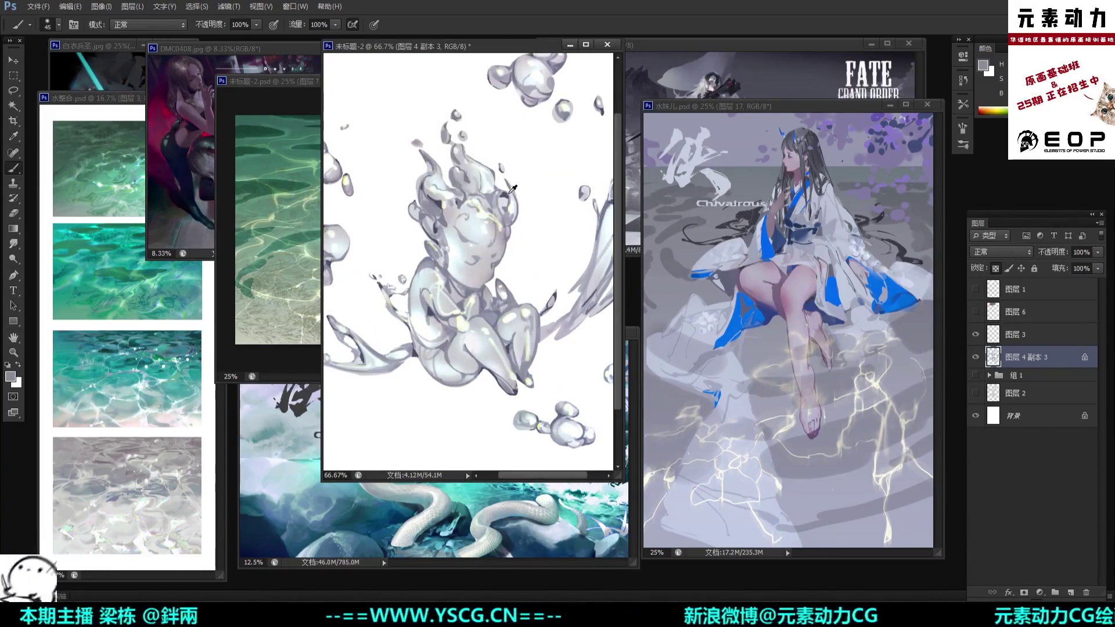
pyautogui.keyDown('alt'); pyautogui.click(504, 185); pyautogui.keyUp('alt')
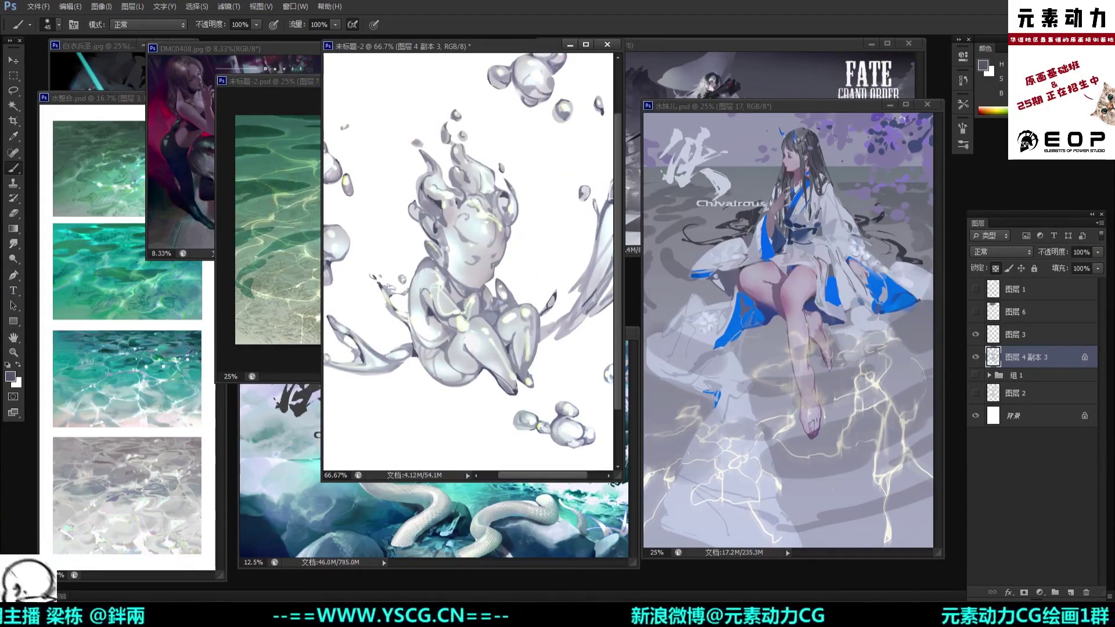
pyautogui.keyDown('alt'); pyautogui.click(537, 75); pyautogui.keyUp('alt')
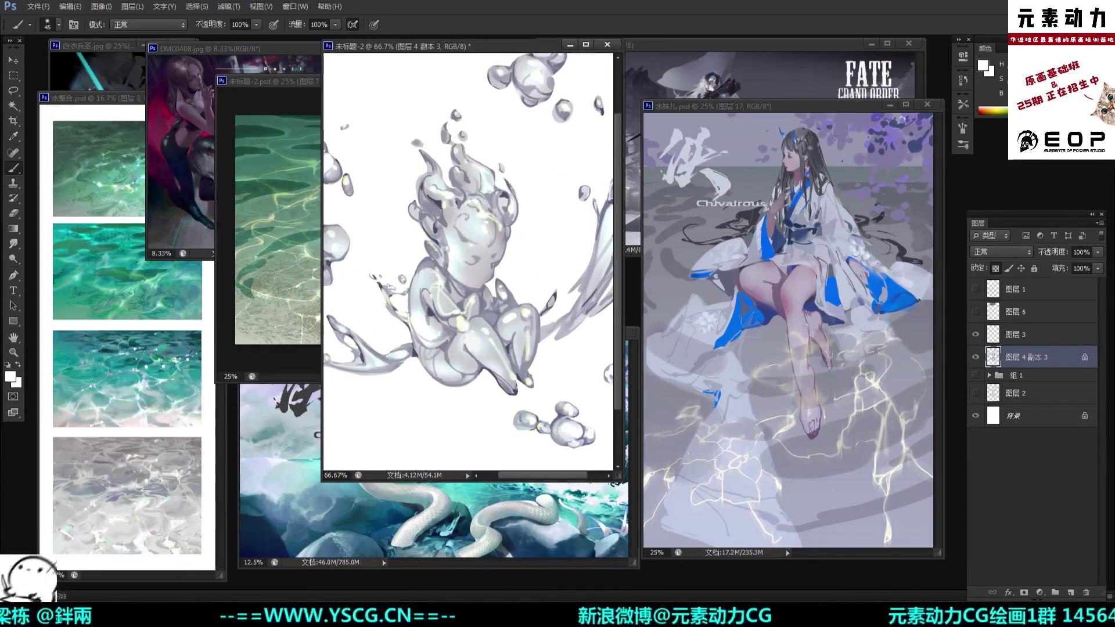
# Step: Touch up the toes of the figure's front foot with greys sampled from the foot
pyautogui.hotkey('ctrl', '-')
pyautogui.hotkey('ctrl', '-')
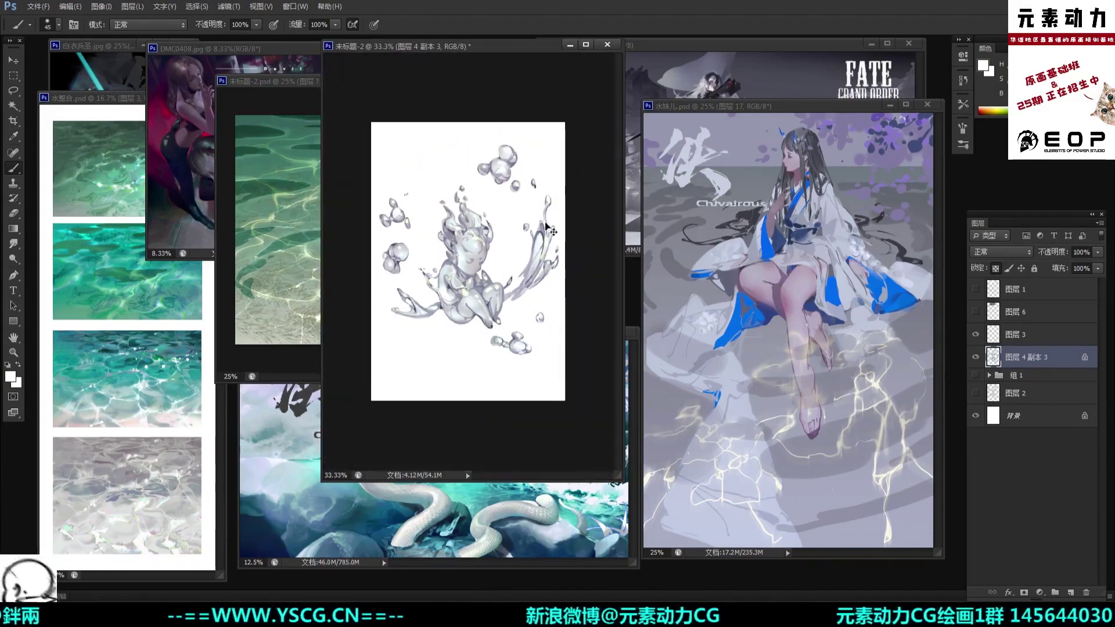
pyautogui.hotkey('ctrl', '+')
pyautogui.hotkey('ctrl', '+')
pyautogui.hotkey('ctrl', '+')
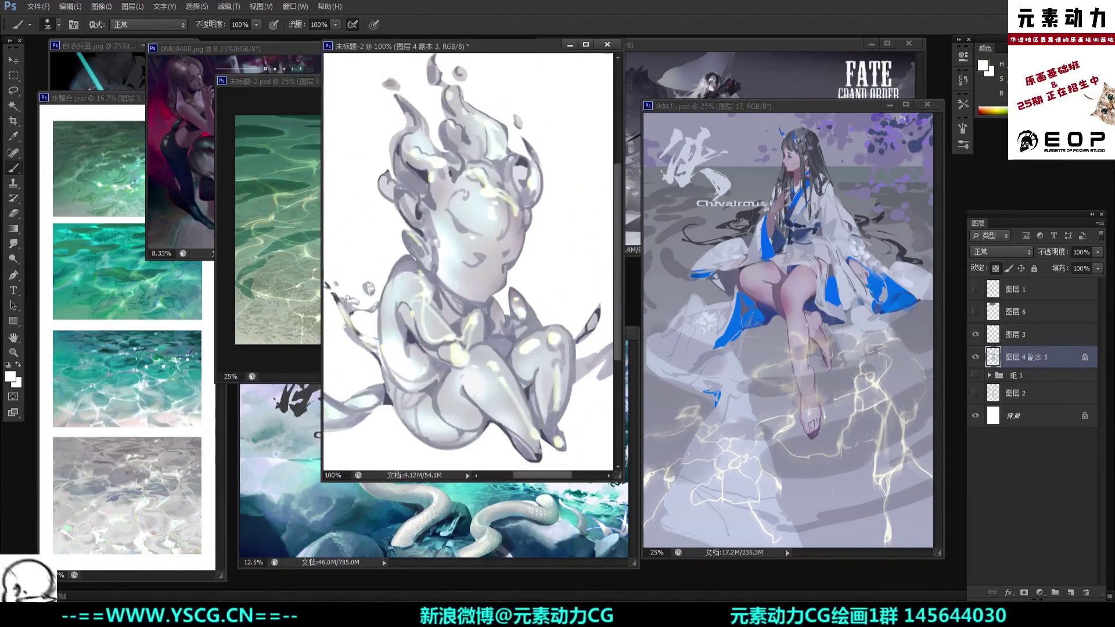
pyautogui.hotkey('ctrl', '-')
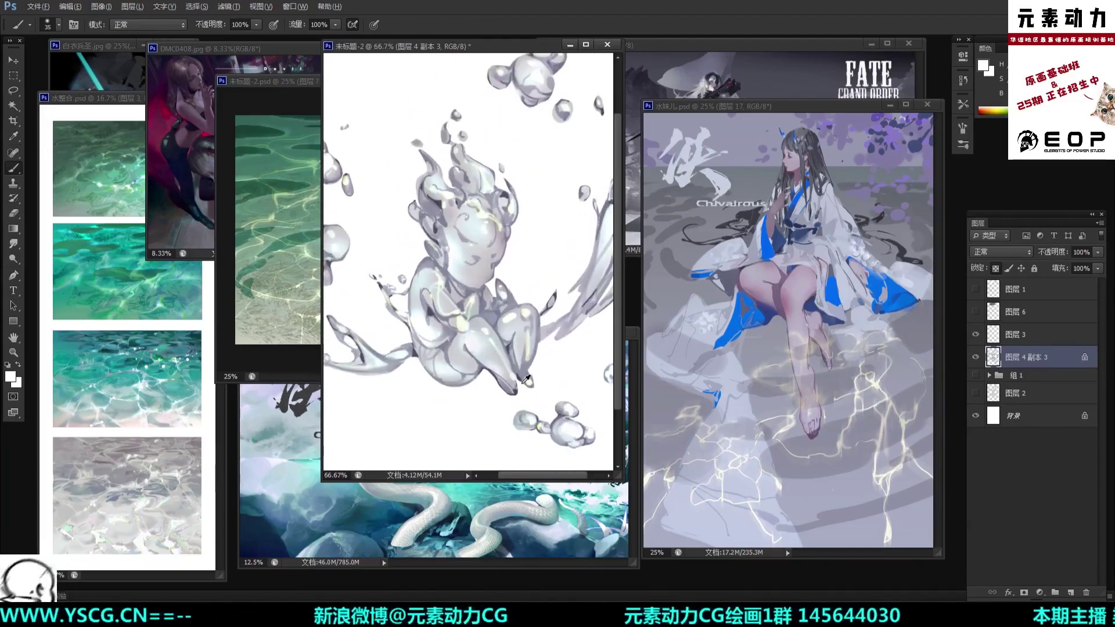
pyautogui.keyDown('alt'); pyautogui.click(526, 380); pyautogui.keyUp('alt')
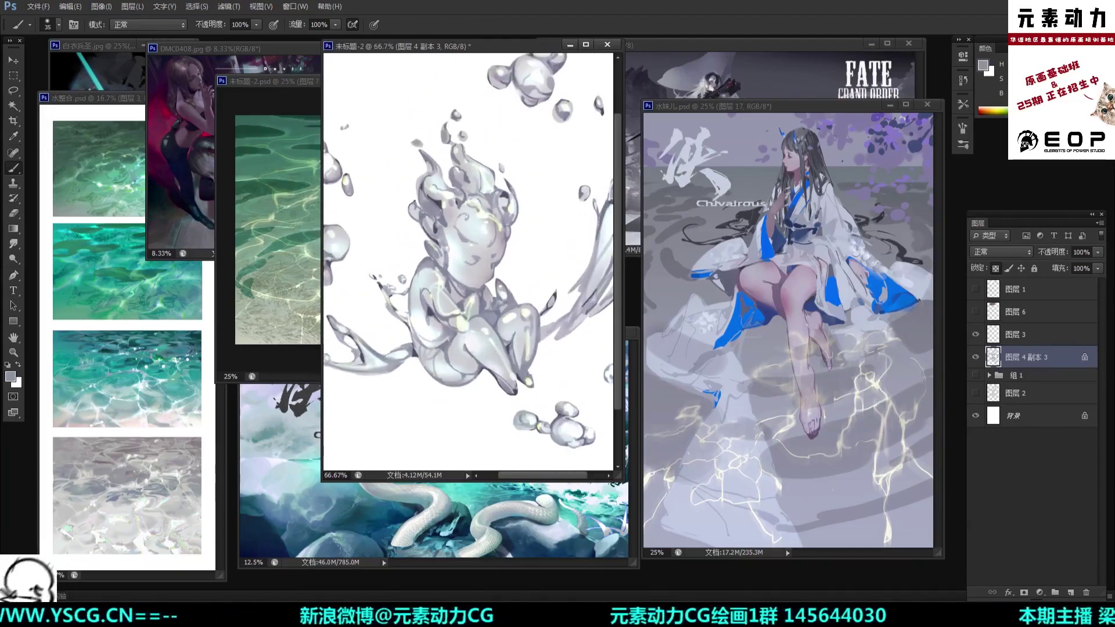
pyautogui.keyDown('alt'); pyautogui.click(519, 389); pyautogui.keyUp('alt')
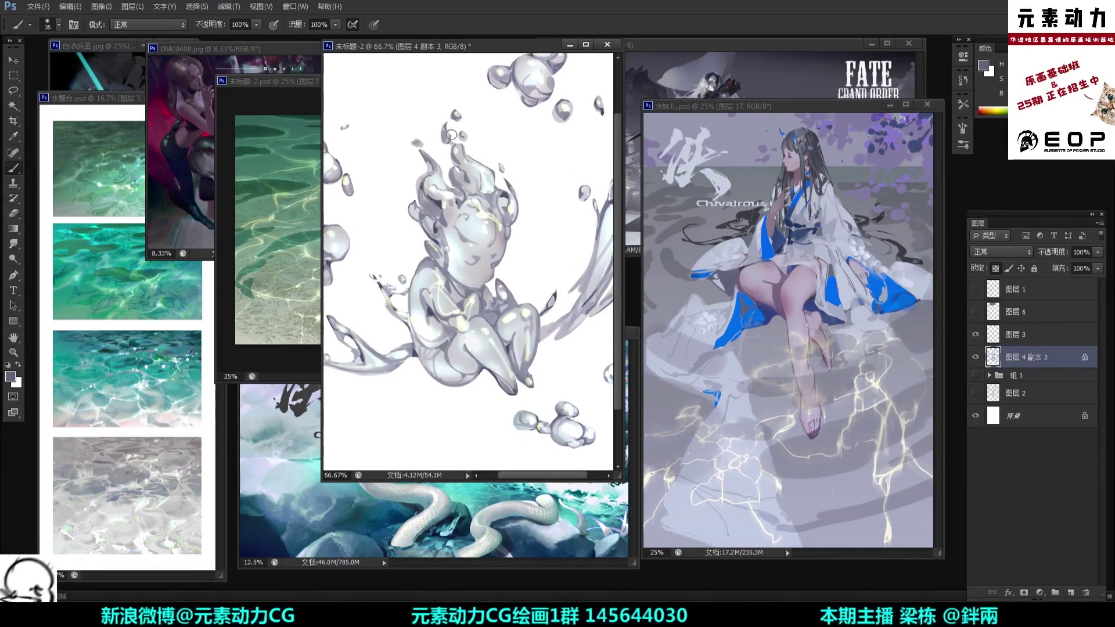
# Step: Touch up the flowing hair above the head with light grey from the upper droplet cluster and greys sampled from the hair
pyautogui.keyDown('alt'); pyautogui.click(531, 63); pyautogui.keyUp('alt')
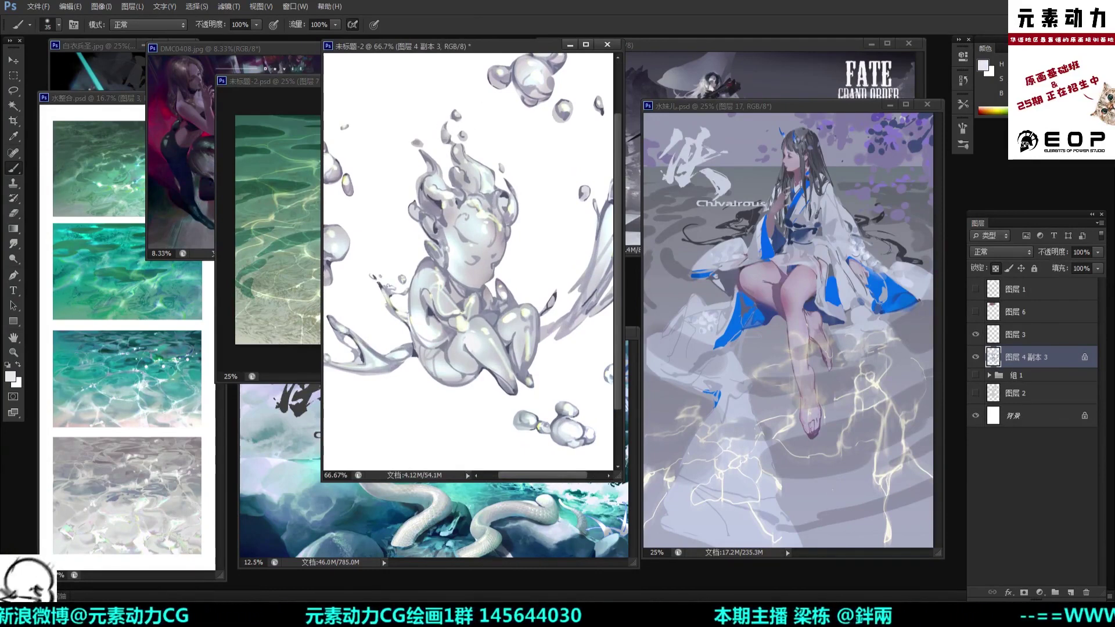
pyautogui.moveTo(486, 146); pyautogui.dragTo(494, 137)
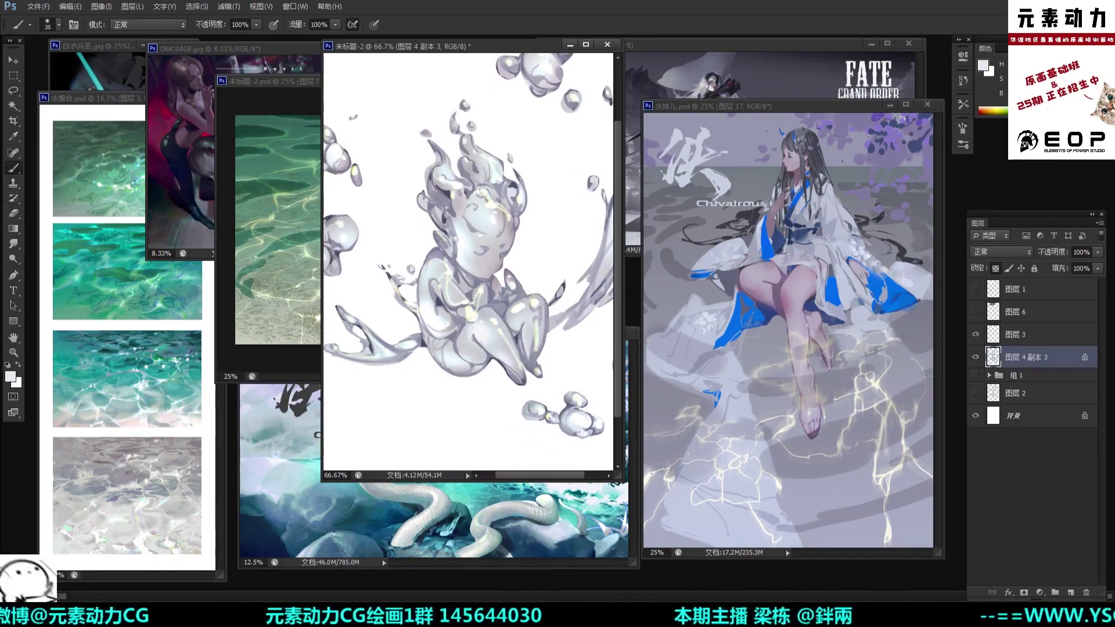
pyautogui.keyDown('alt'); pyautogui.click(496, 160); pyautogui.keyUp('alt')
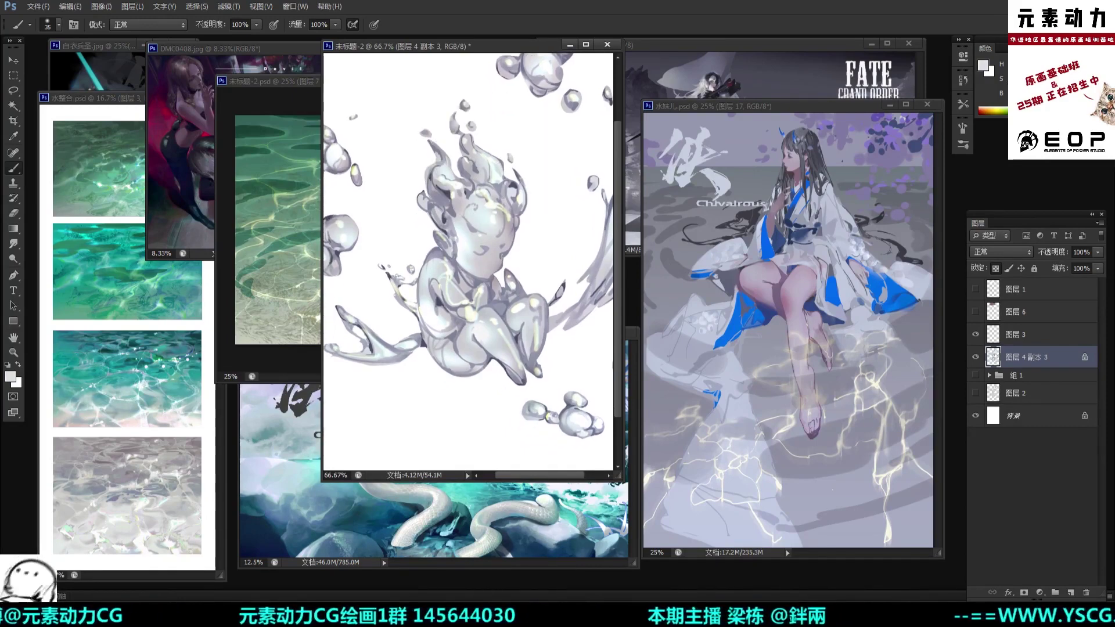
pyautogui.keyDown('alt'); pyautogui.click(502, 159); pyautogui.keyUp('alt')
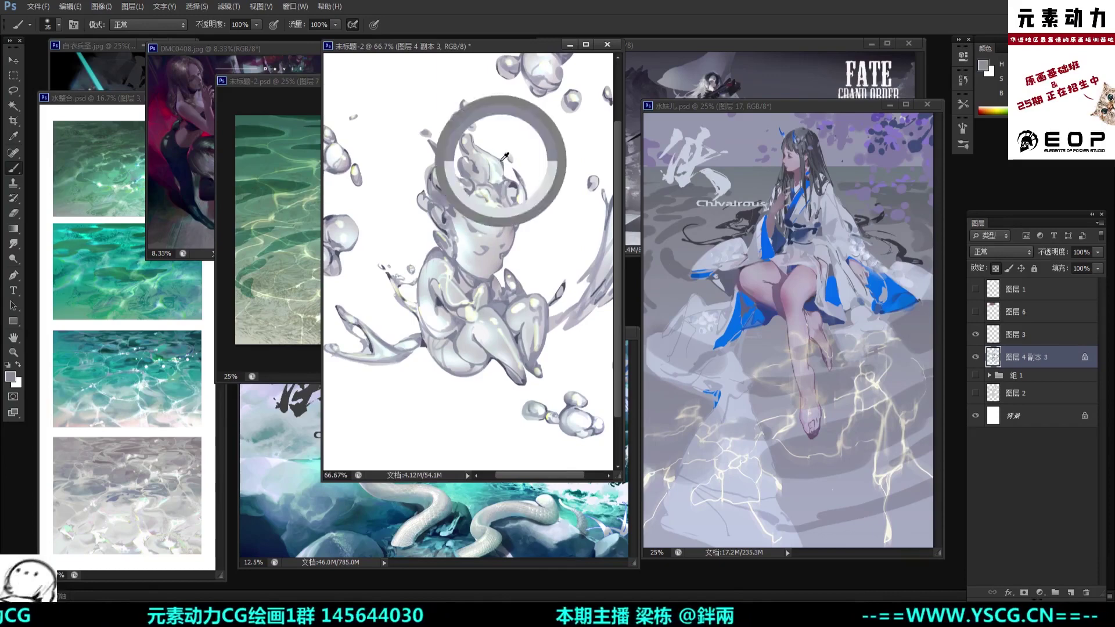
pyautogui.keyDown('alt'); pyautogui.click(521, 186); pyautogui.keyUp('alt')
pyautogui.keyDown('alt'); pyautogui.click(517, 188); pyautogui.keyUp('alt')
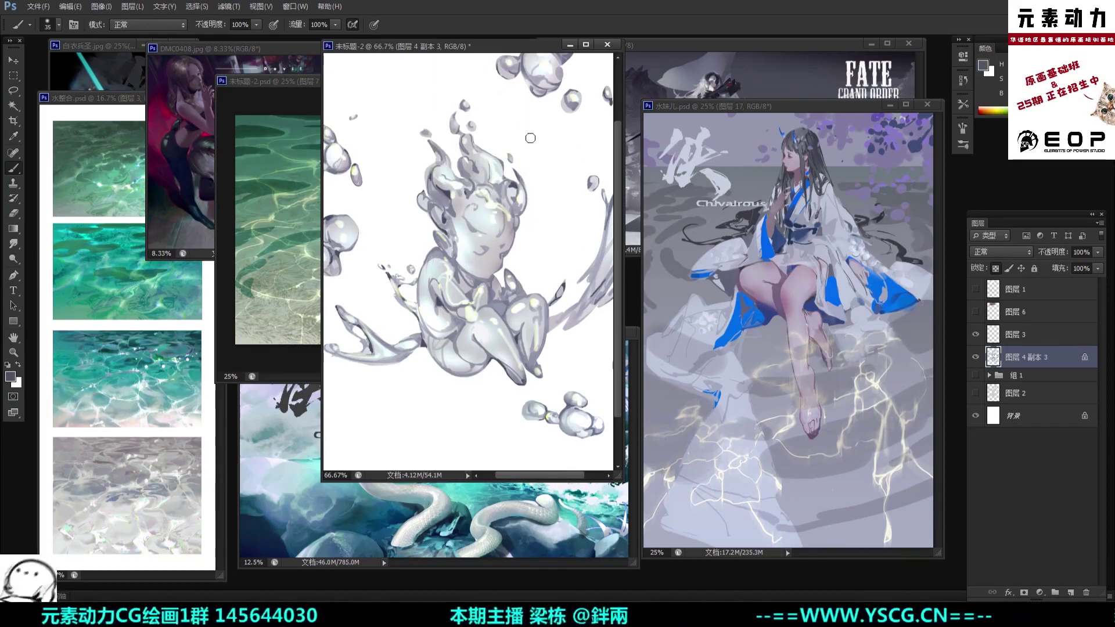
# Step: Soften the small upper droplet cluster beside the figure with a sampled grey and review layer 图层 4 副本 3 by toggling its visibility
pyautogui.hotkey('ctrl', '-')
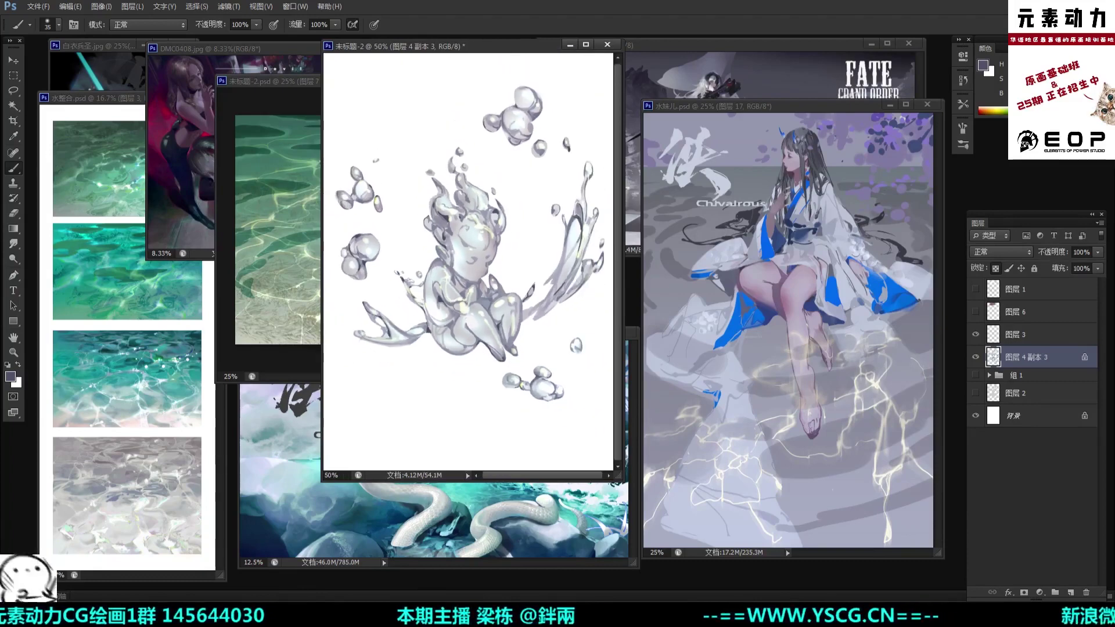
pyautogui.keyDown('alt'); pyautogui.click(343, 190); pyautogui.keyUp('alt')
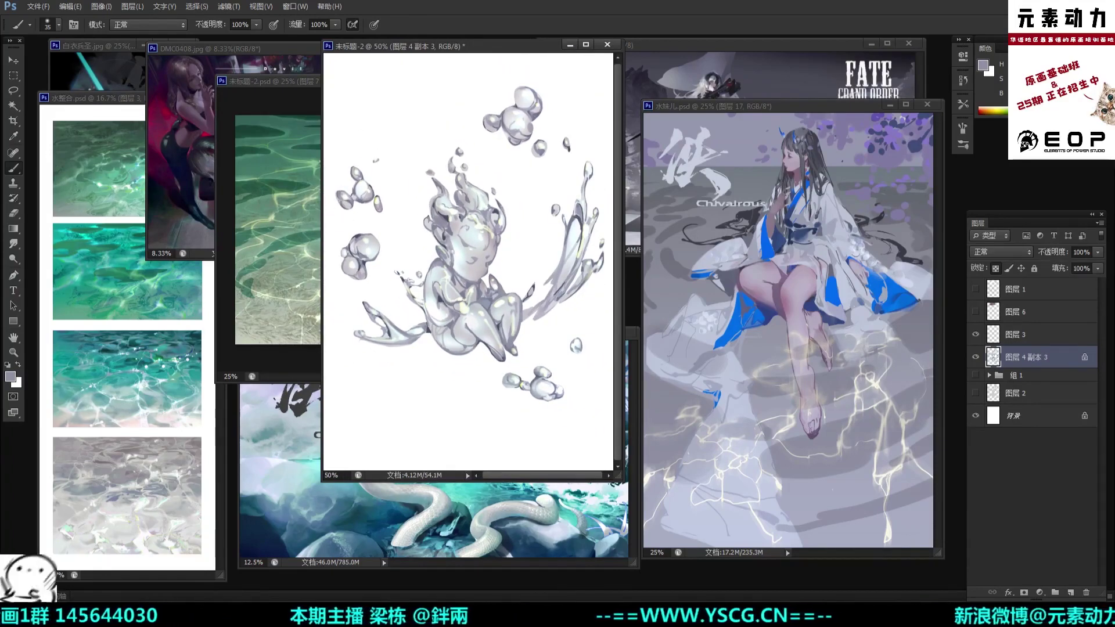
pyautogui.hotkey('ctrl', '-')
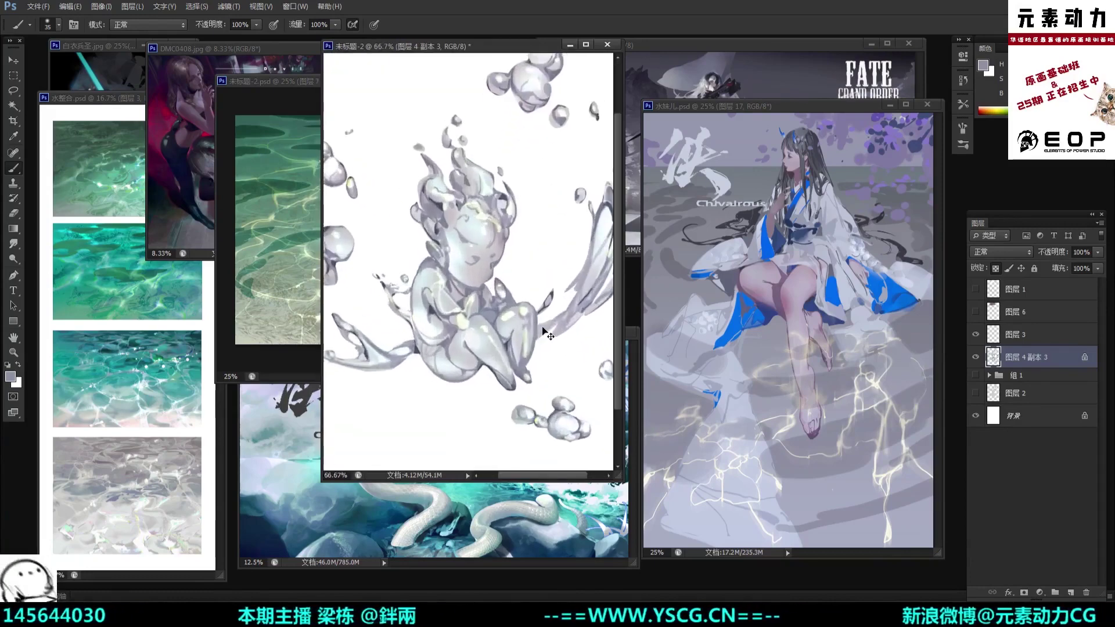
pyautogui.hotkey('ctrl', '-')
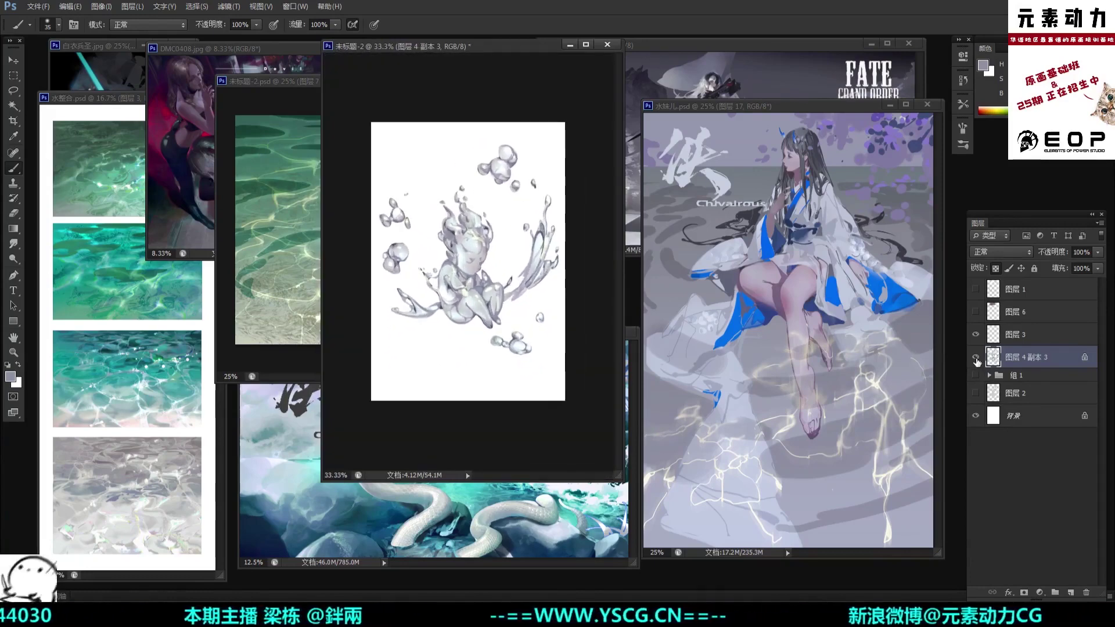
pyautogui.click(976, 357)
pyautogui.click(976, 357)
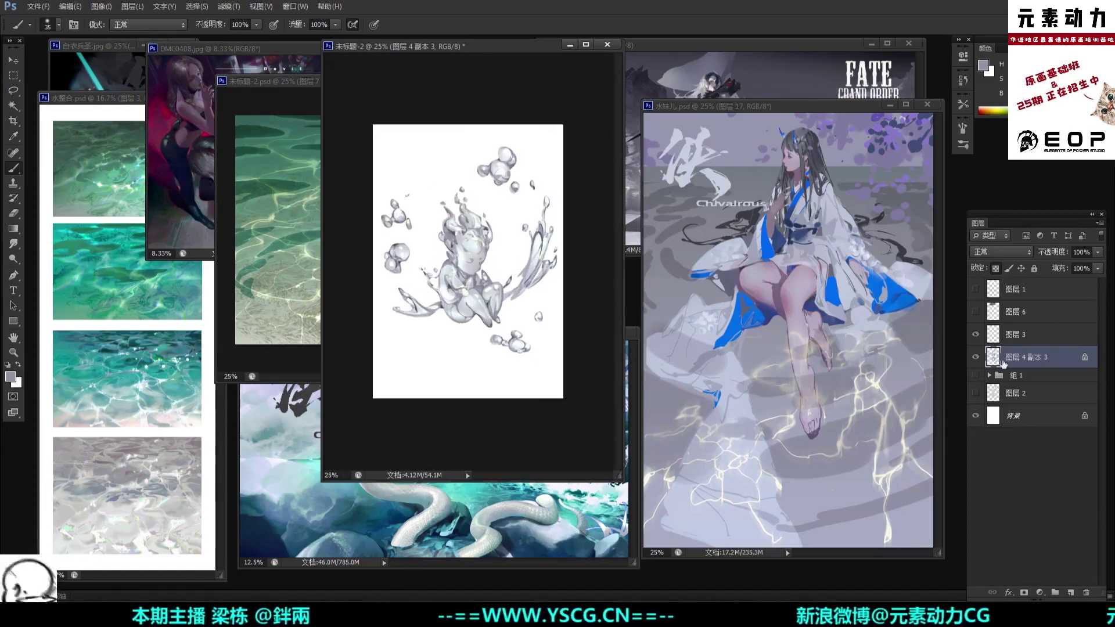
# Step: Duplicate layer 图层 4 副本 3, hide the original, and tint the copy green with Hue -51, Saturation +22 and Lightness +10
pyautogui.moveTo(1063, 361); pyautogui.dragTo(1070, 592)
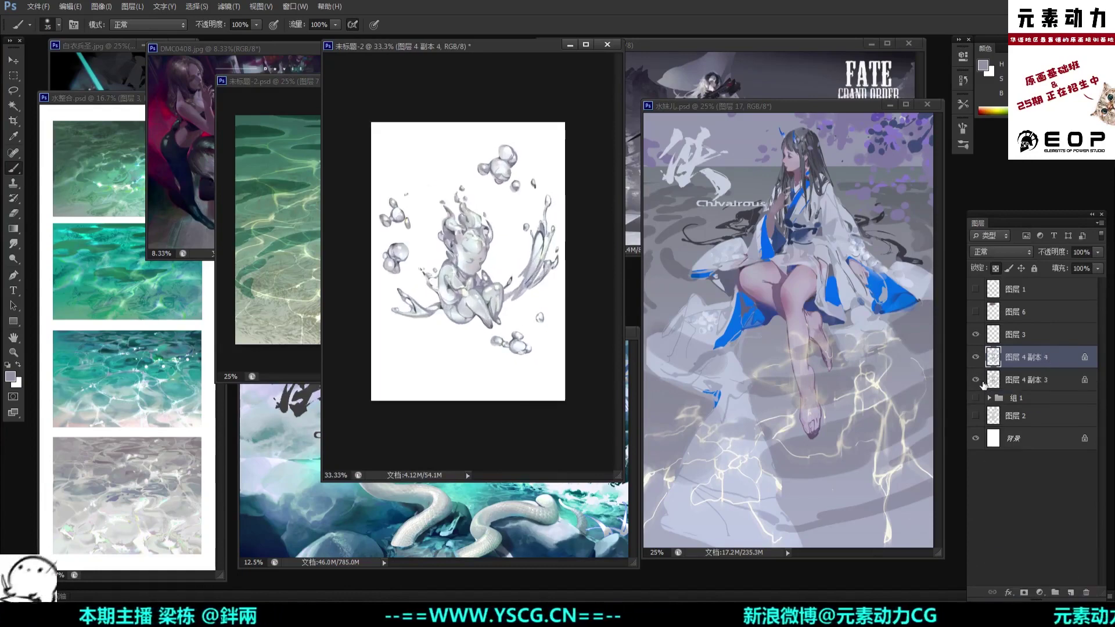
pyautogui.hotkey('ctrl', 'u')
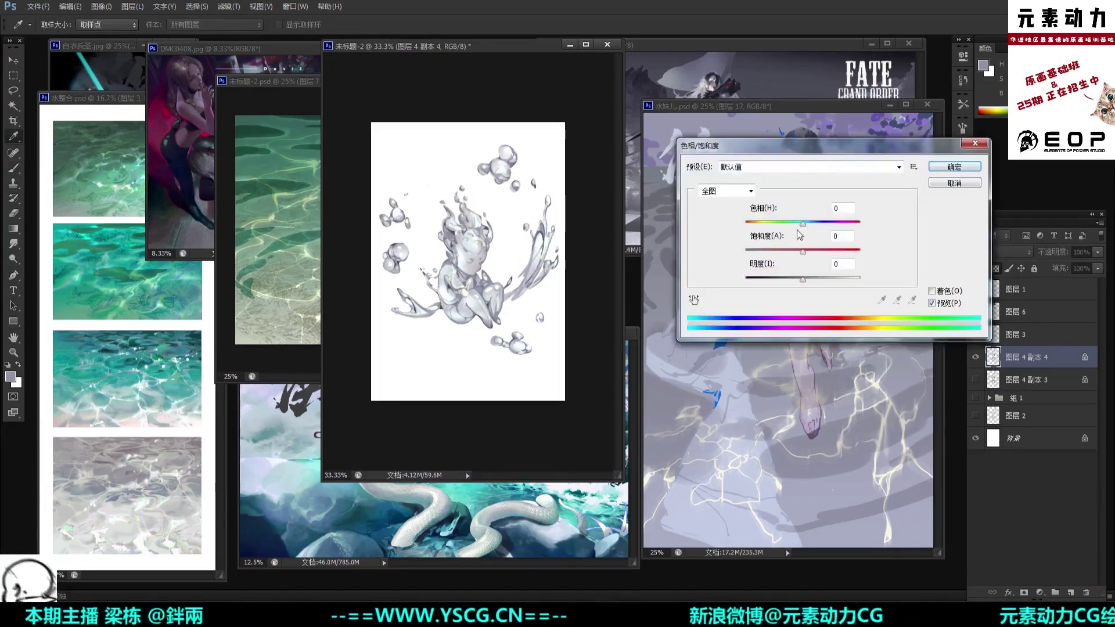
pyautogui.moveTo(803, 223); pyautogui.dragTo(789, 224)
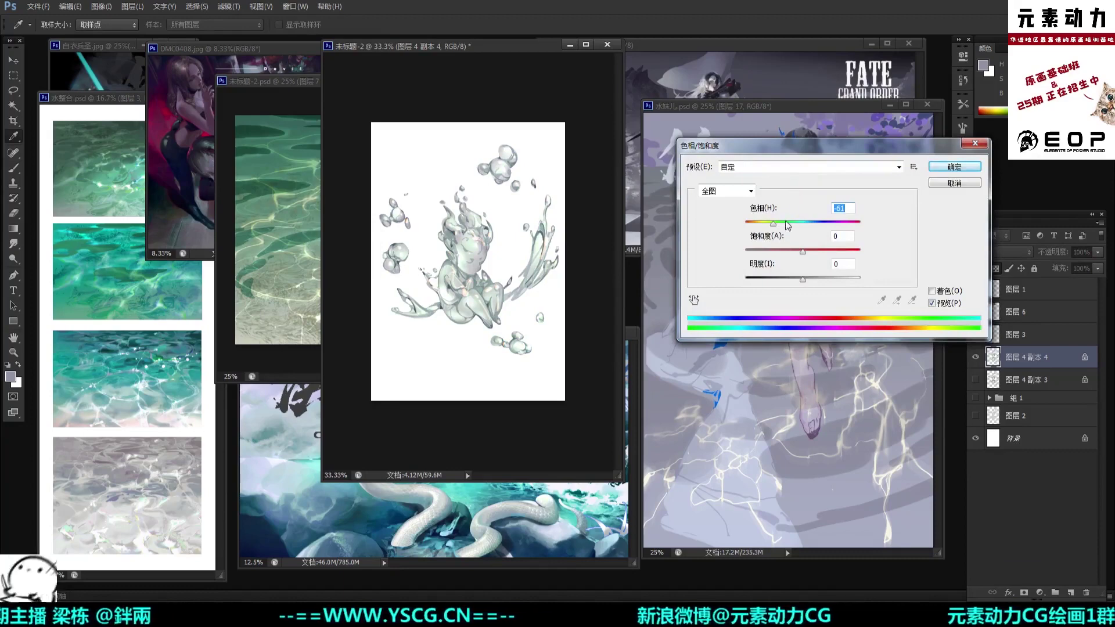
pyautogui.hotkey('ctrl', '+')
pyautogui.hotkey('ctrl', '+')
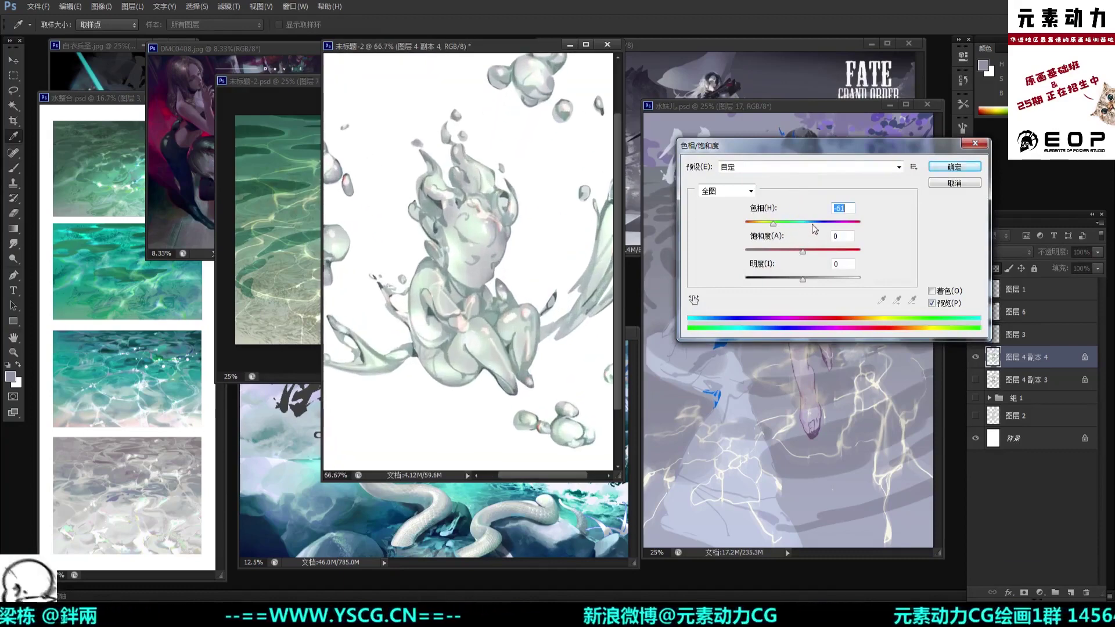
pyautogui.moveTo(825, 250); pyautogui.dragTo(823, 250)
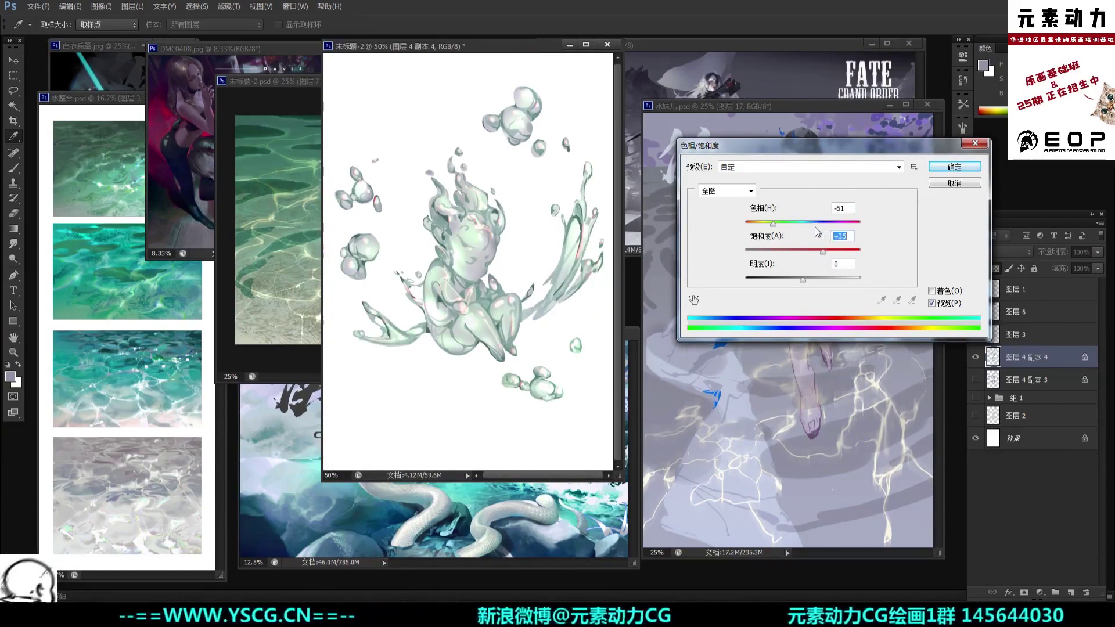
pyautogui.moveTo(775, 224); pyautogui.dragTo(815, 250)
pyautogui.click(807, 280)
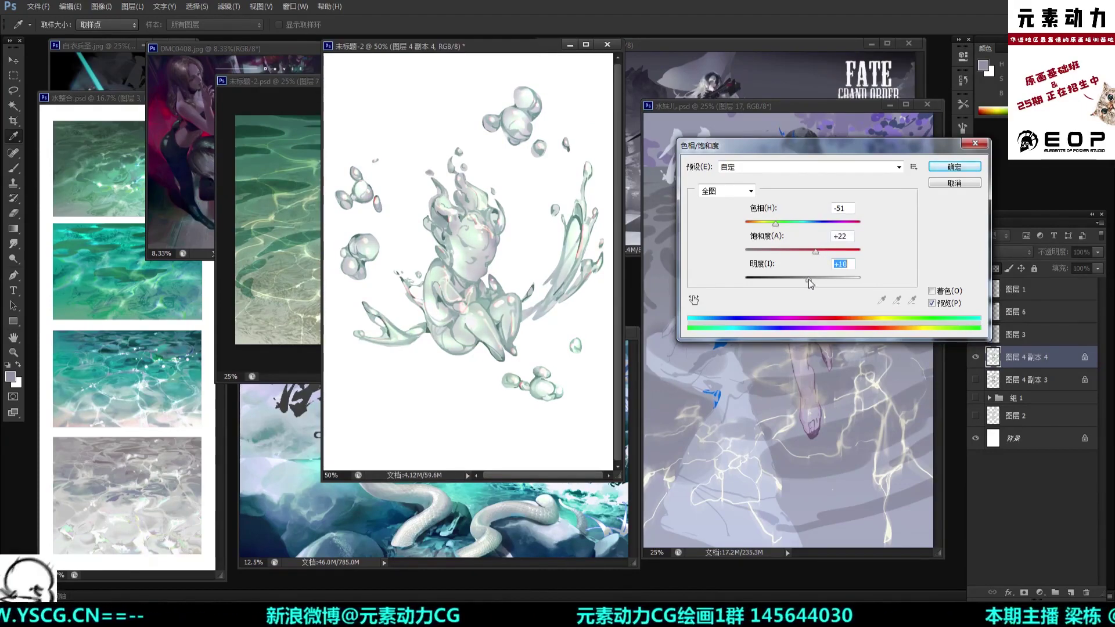
pyautogui.click(954, 166)
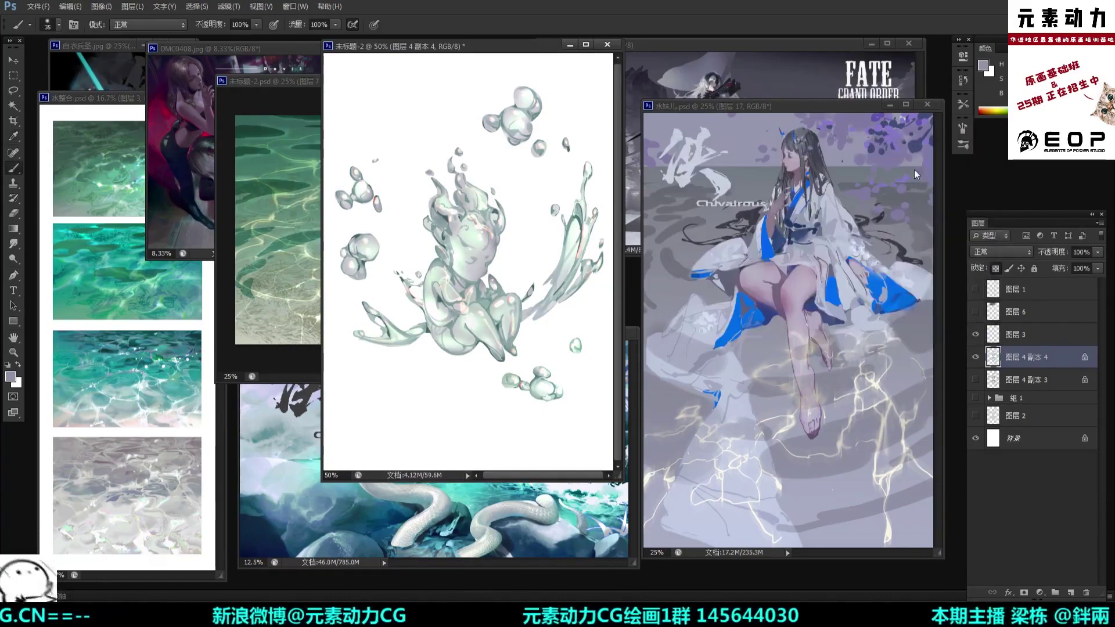
# Step: Compare the green-tinted copy with the untinted layer below by toggling their visibility
pyautogui.click(976, 356)
pyautogui.click(975, 380)
pyautogui.click(975, 380)
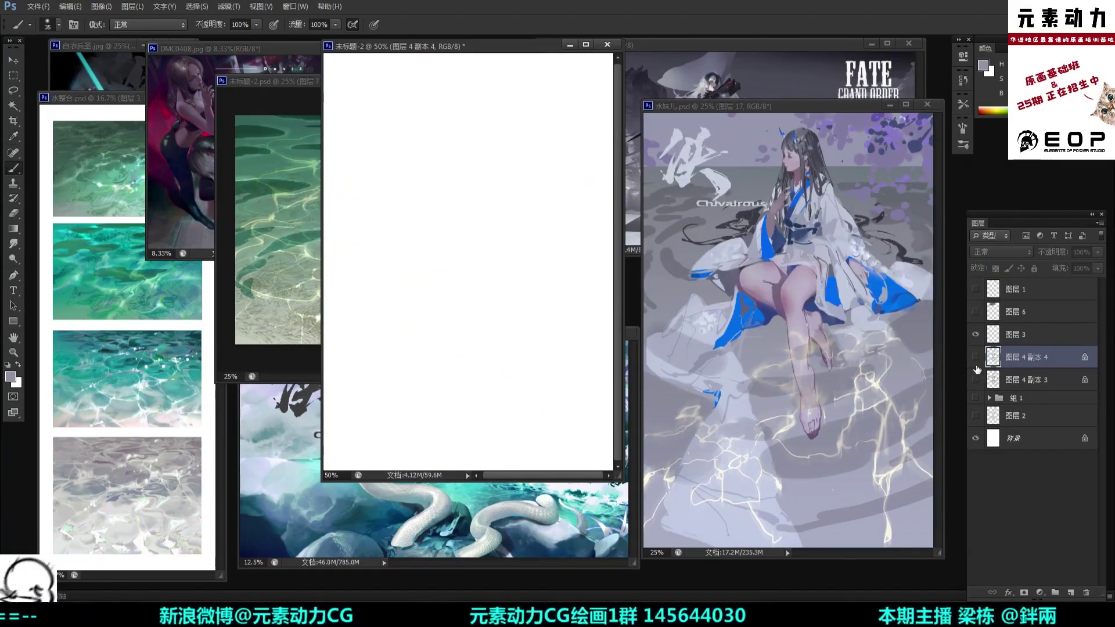
pyautogui.click(976, 357)
pyautogui.hotkey('ctrl', '-')
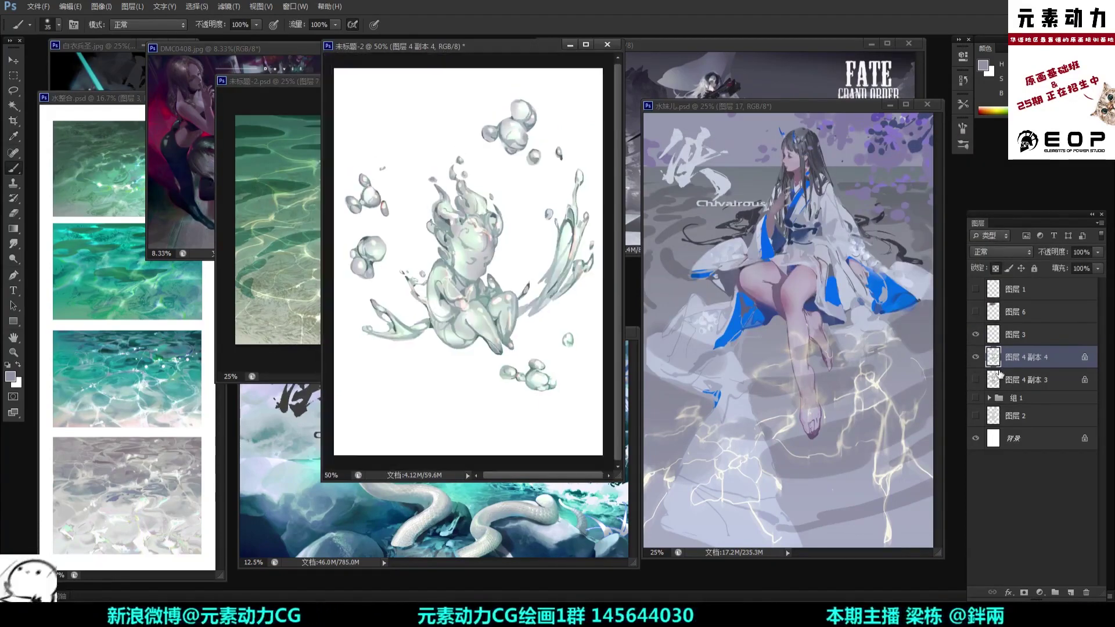
# Step: Hide the green copy 图层 4 副本 4, show 图层 4 副本 3 and duplicate it
pyautogui.click(1032, 381)
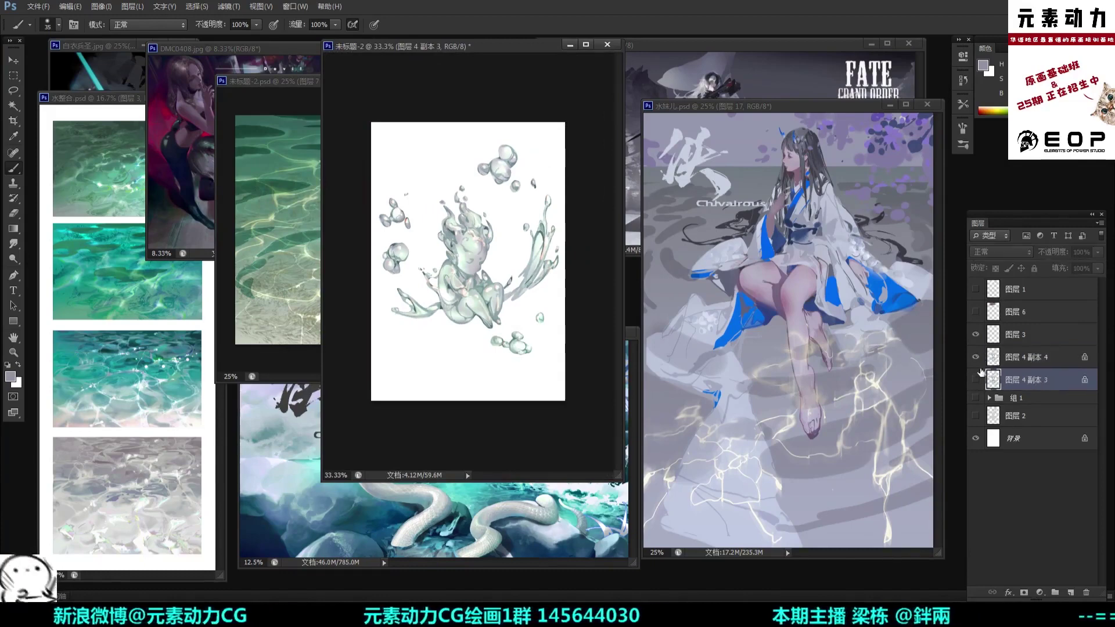
pyautogui.click(976, 357)
pyautogui.click(976, 380)
pyautogui.moveTo(1038, 377); pyautogui.dragTo(1070, 592)
pyautogui.hotkey('ctrl', 'u')
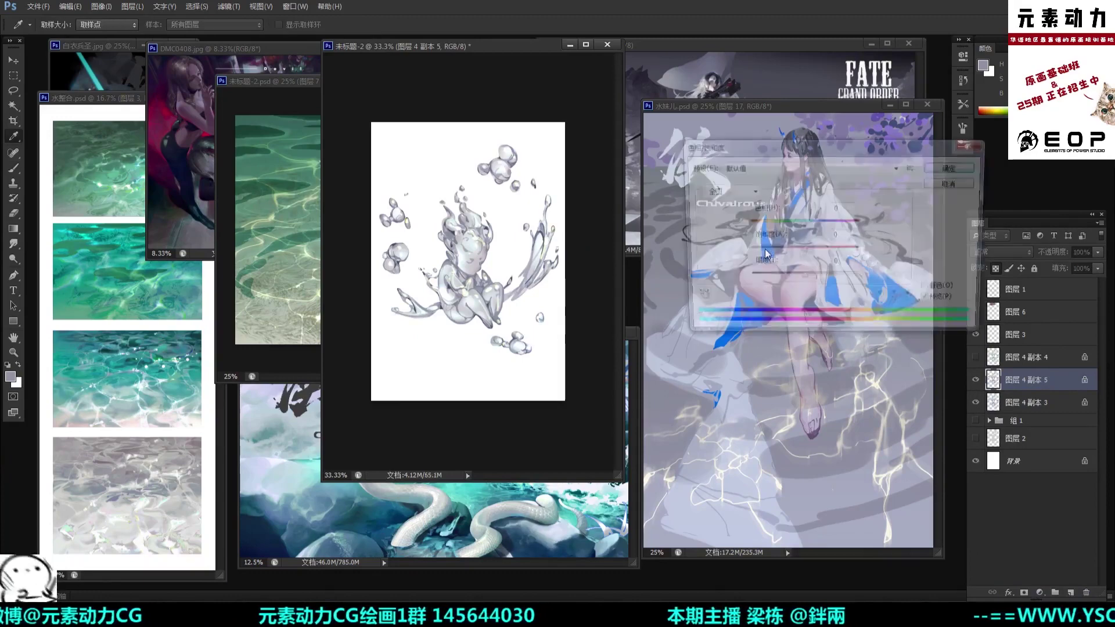
pyautogui.moveTo(802, 222); pyautogui.dragTo(860, 222)
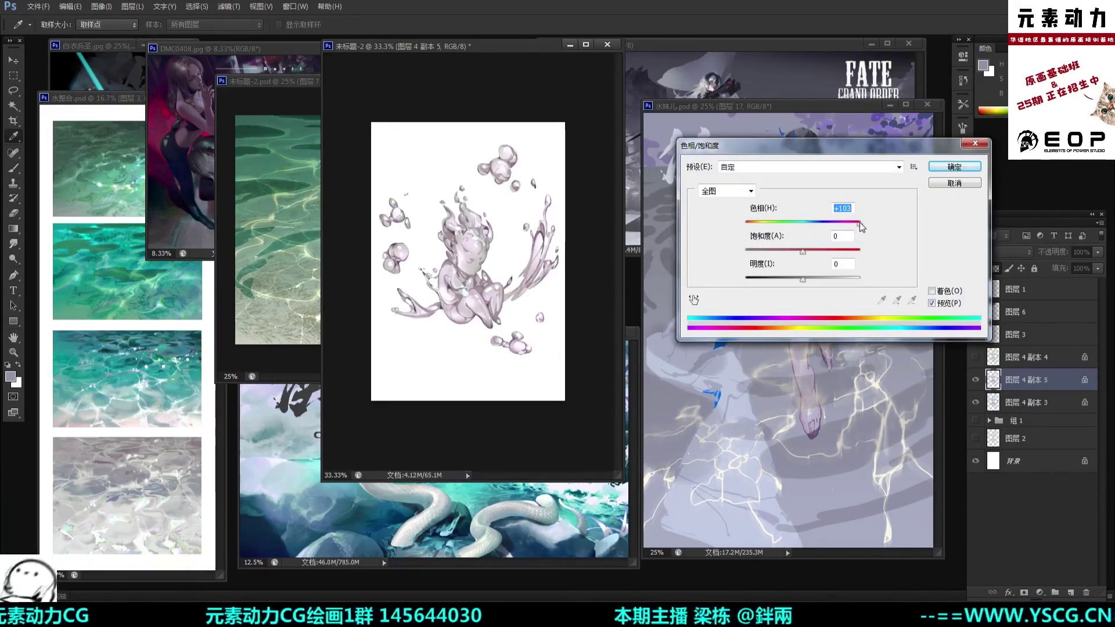
pyautogui.hotkey('ctrl', 'z')
pyautogui.hotkey('ctrl', 'z')
pyautogui.hotkey('ctrl', 'z')
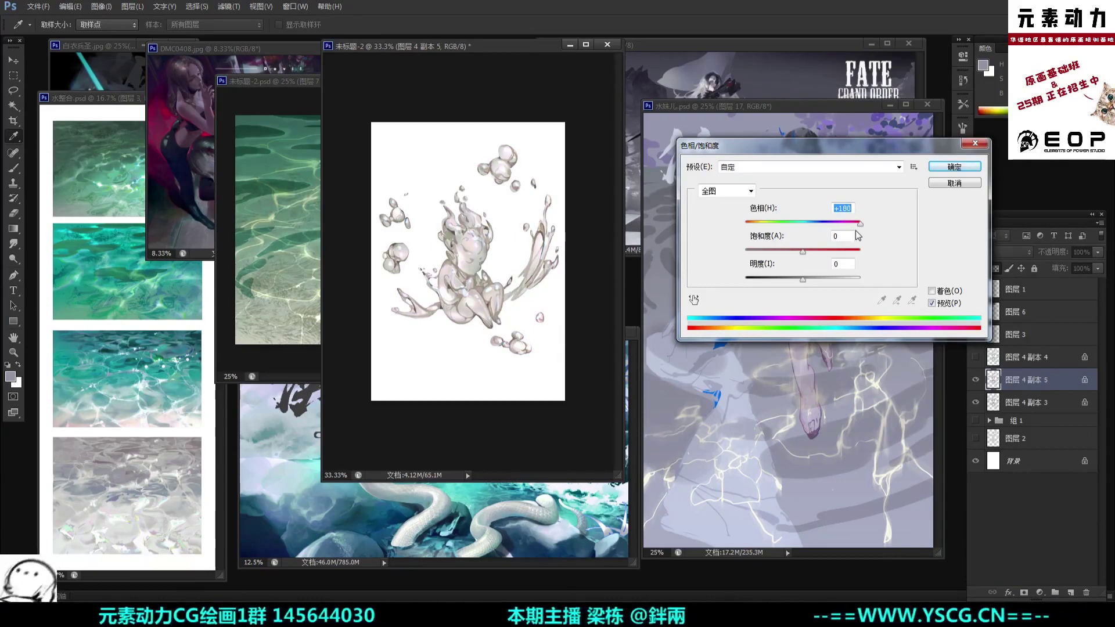
pyautogui.moveTo(856, 223); pyautogui.dragTo(713, 228)
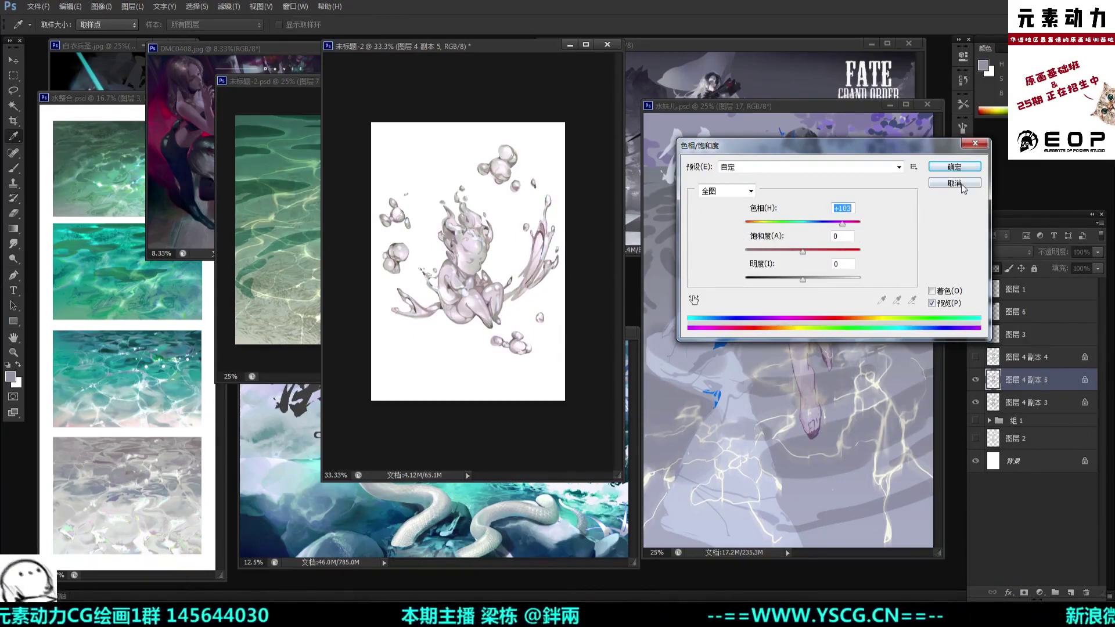
pyautogui.press('Return')
pyautogui.press('b')
pyautogui.press('i')
pyautogui.hotkey('ctrl', 'b')
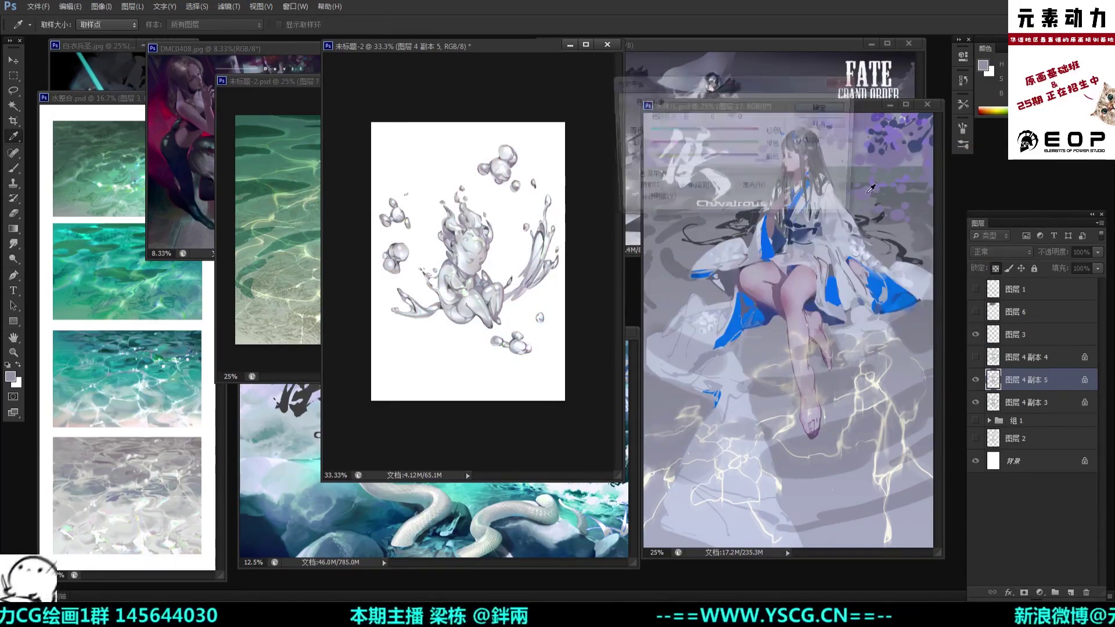
pyautogui.click(753, 132)
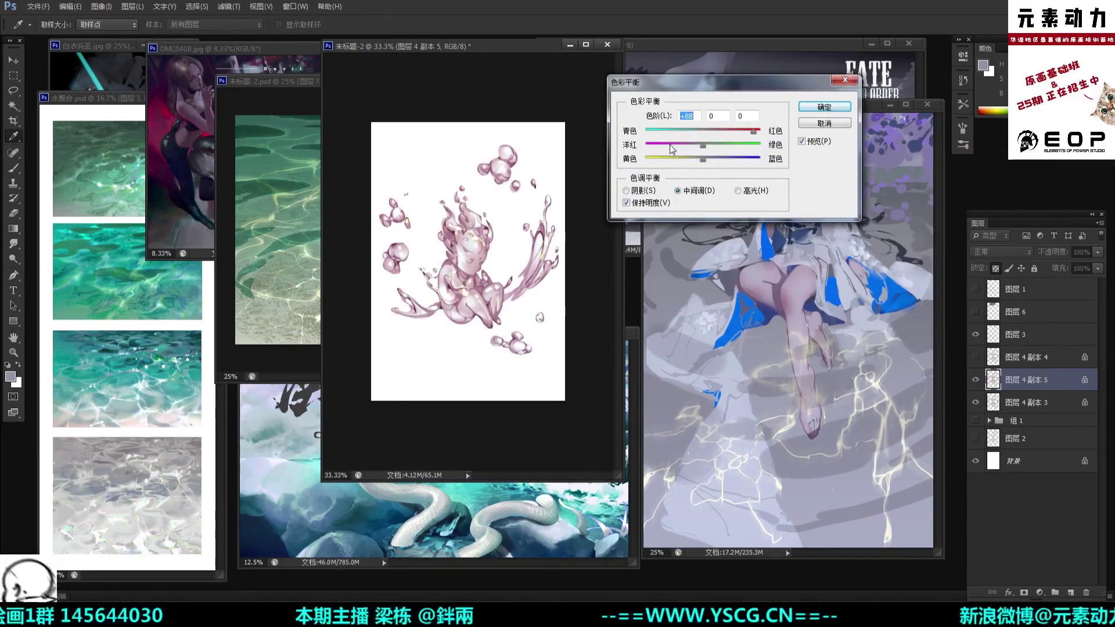
pyautogui.click(651, 145)
pyautogui.hotkey('ctrl', 'z')
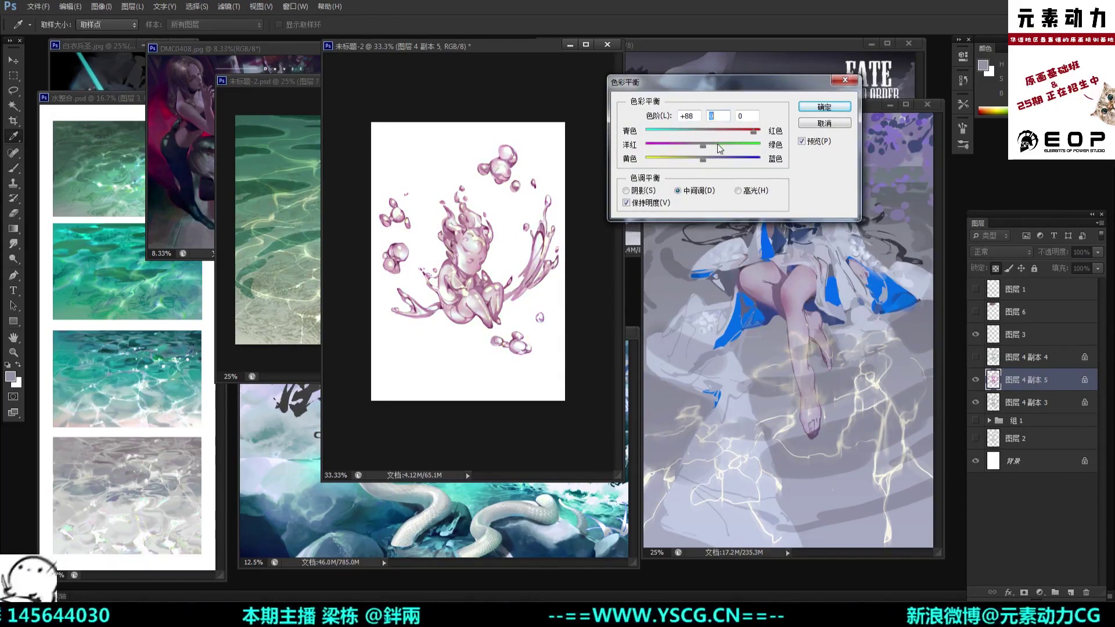
pyautogui.hotkey('ctrl', 'z')
pyautogui.hotkey('ctrl', 'z')
pyautogui.click(831, 124)
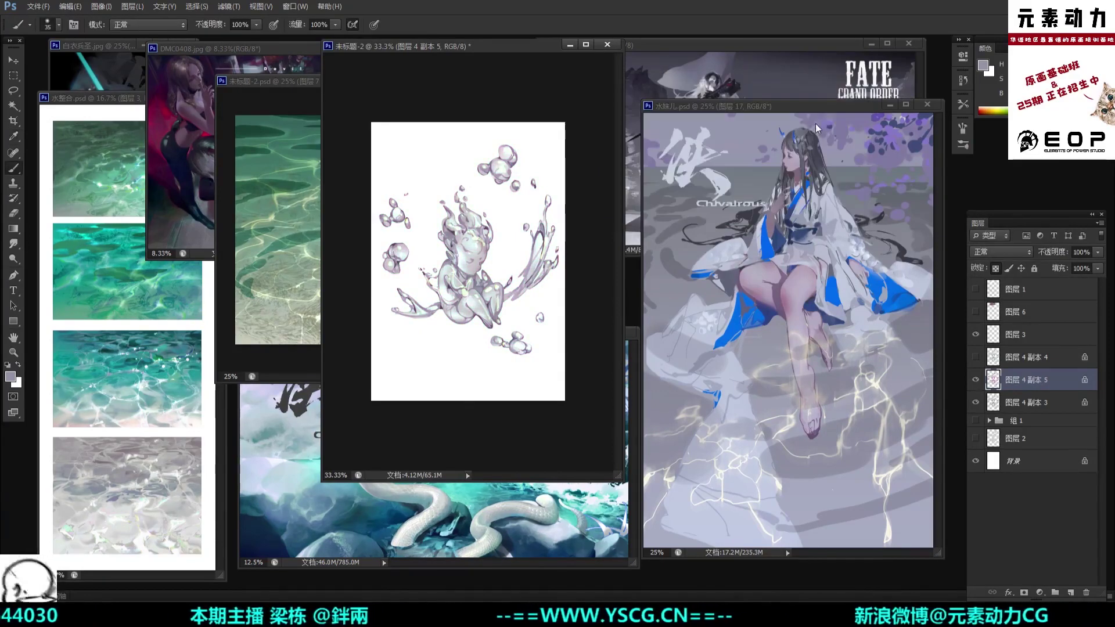
# Step: Show and hide the green copy 图层 4 副本 4 to compare it with the neutral grey version
pyautogui.hotkey('ctrl', '+')
pyautogui.click(975, 357)
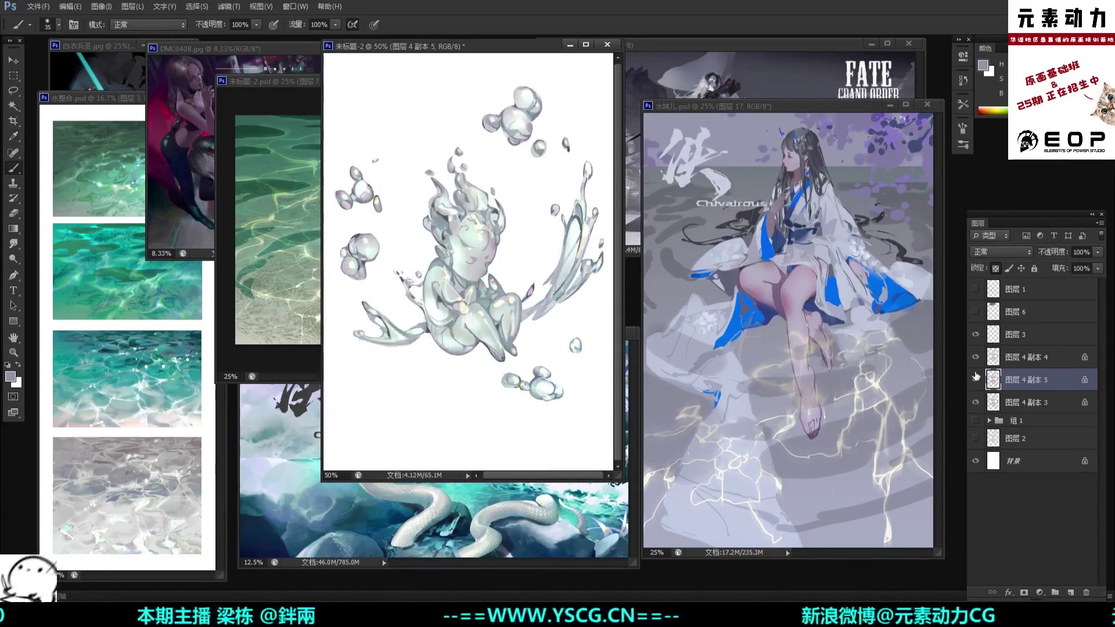
pyautogui.click(975, 361)
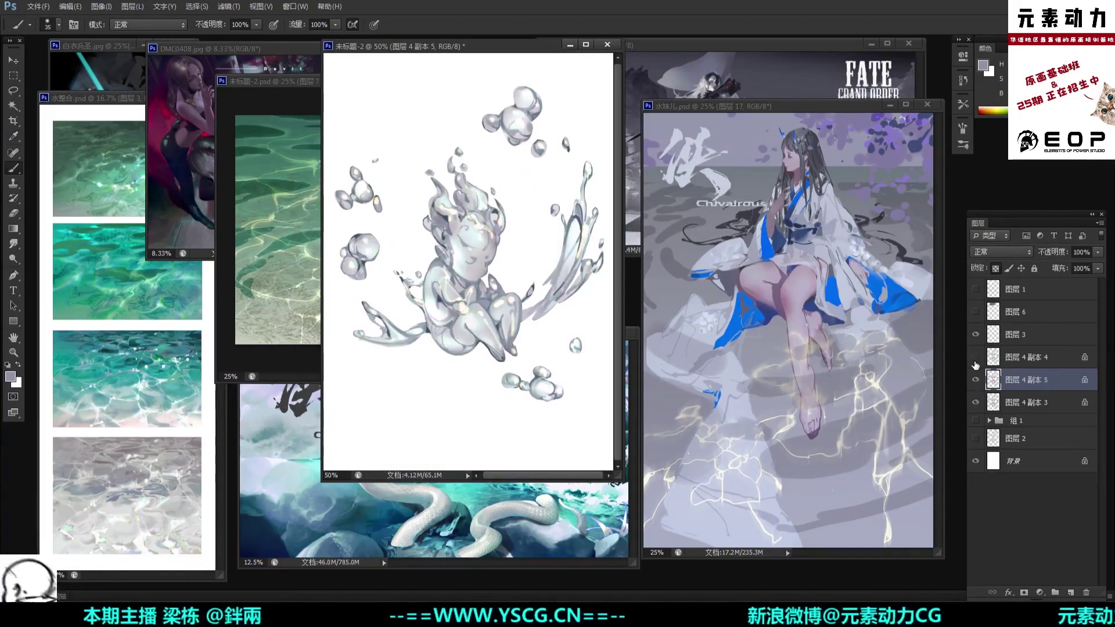
# Step: Compare the green copy 图层 4 副本 4 with the neutral grey version by toggling its visibility at several zoom levels
pyautogui.click(976, 361)
pyautogui.click(975, 357)
pyautogui.hotkey('ctrl', '-')
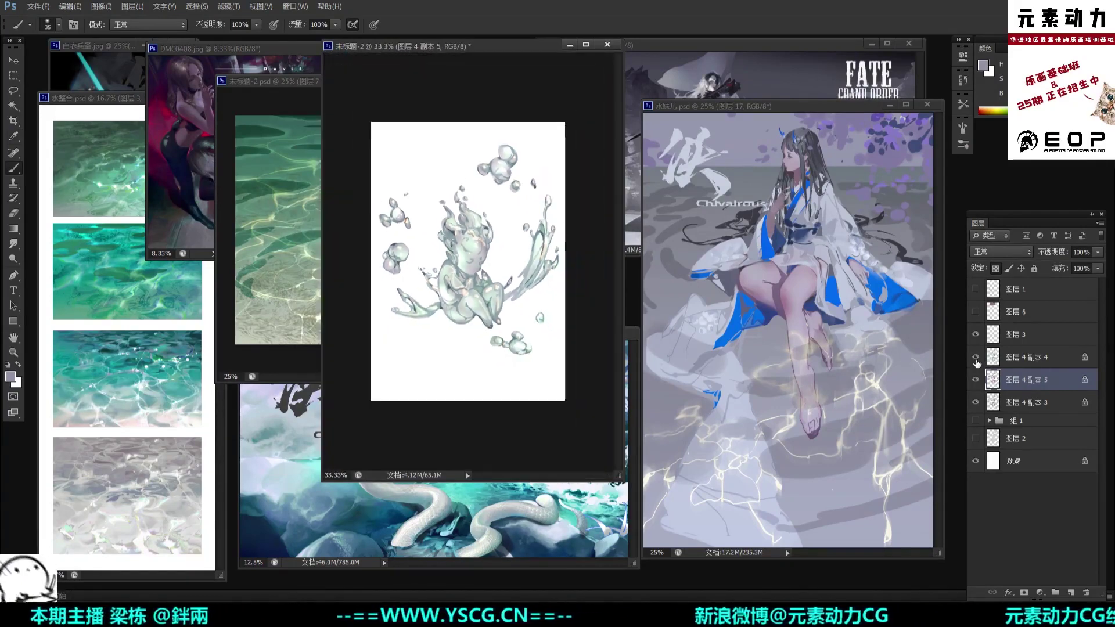
pyautogui.hotkey('ctrl', '+')
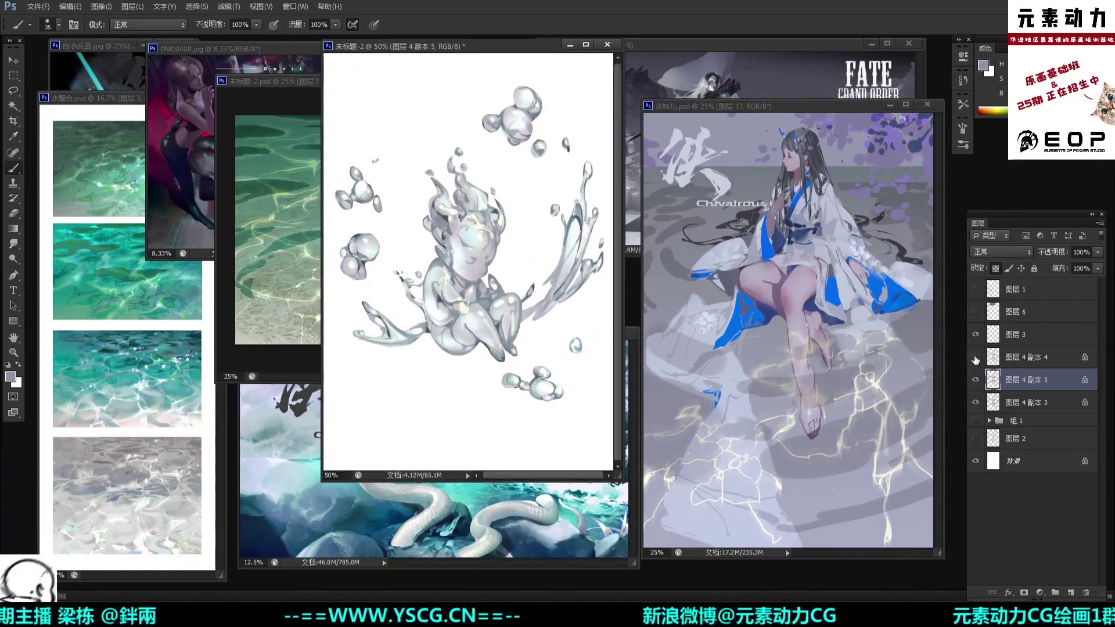
pyautogui.hotkey('ctrl', '-')
pyautogui.hotkey('ctrl', '+')
pyautogui.click(975, 358)
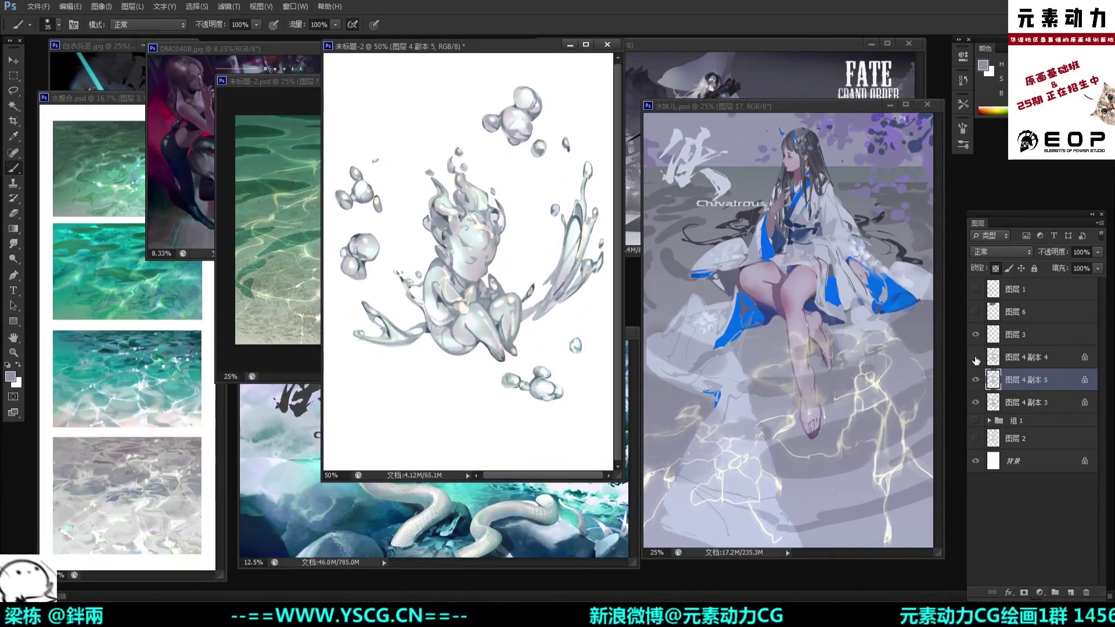
pyautogui.click(976, 358)
pyautogui.hotkey('ctrl', '+')
pyautogui.hotkey('ctrl', '-')
pyautogui.click(976, 358)
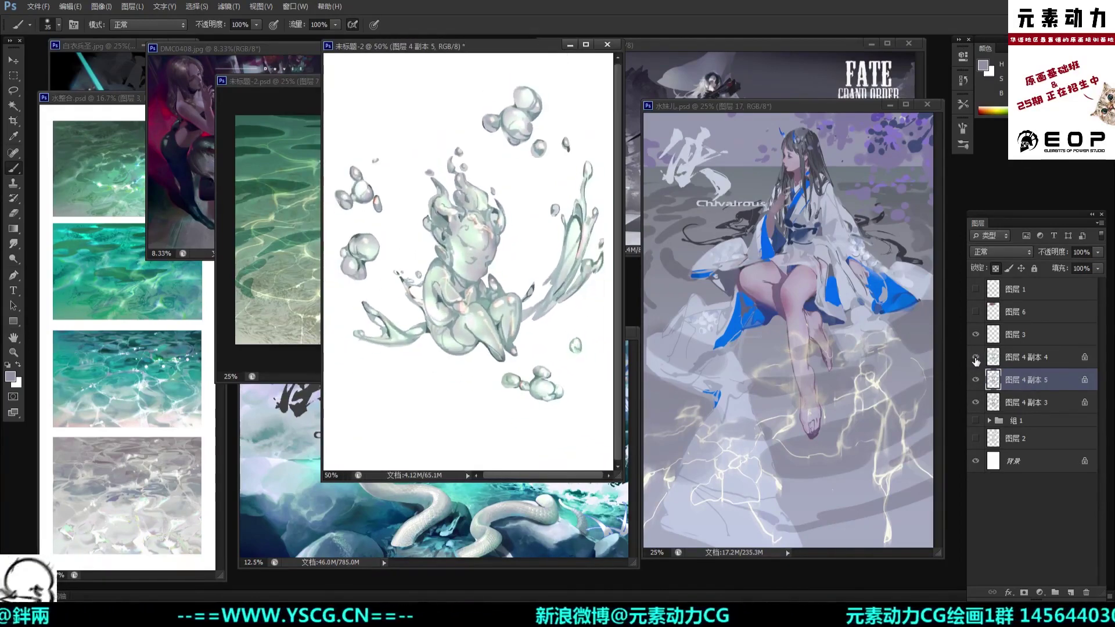
pyautogui.click(975, 359)
pyautogui.hotkey('ctrl', '+')
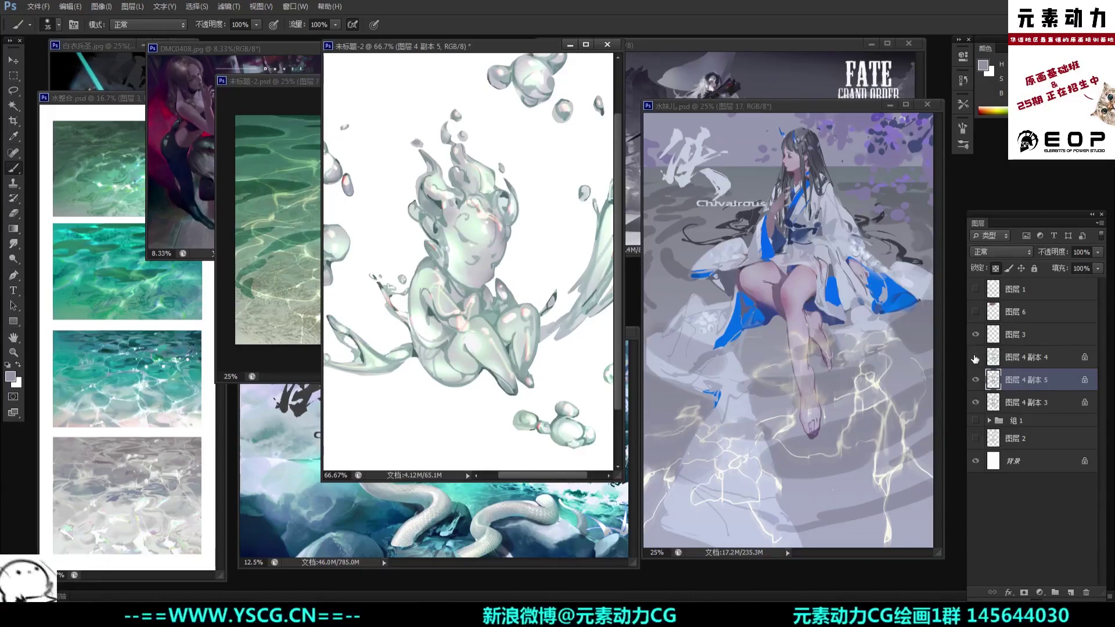
pyautogui.hotkey('ctrl', '-')
pyautogui.hotkey('ctrl', '-')
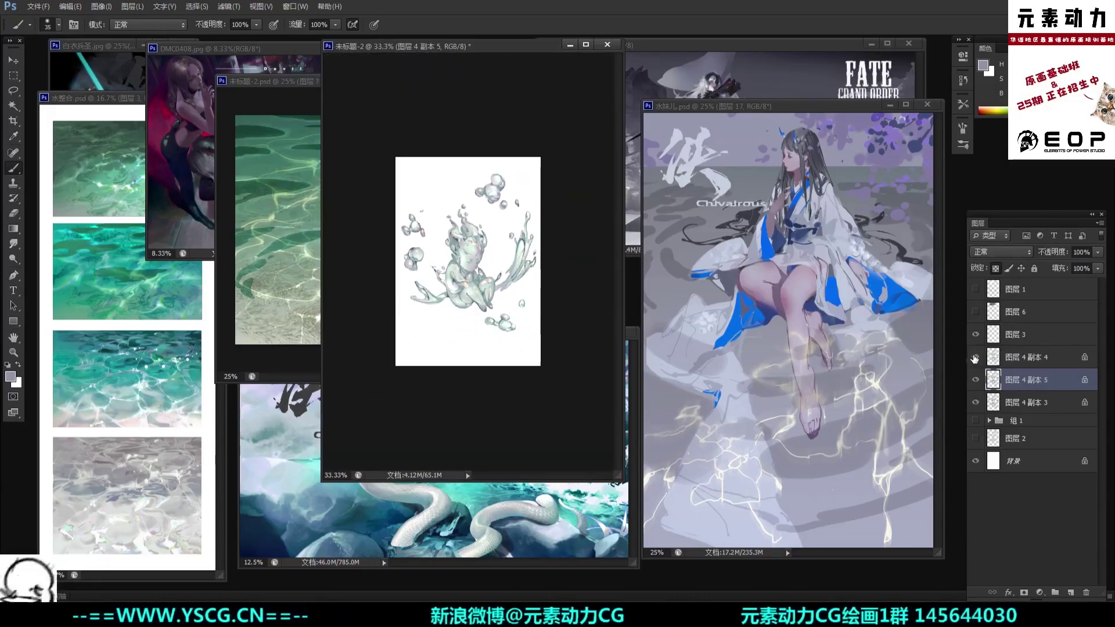
pyautogui.hotkey('ctrl', '+')
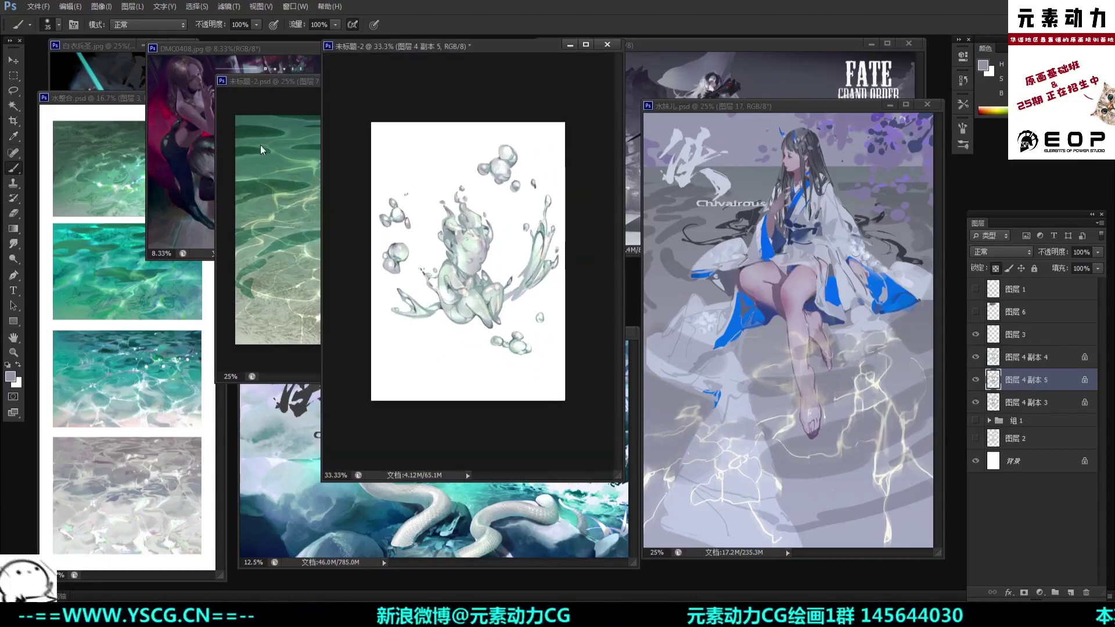
# Step: Apply a Brightness/Contrast adjustment to 图层 4 副本 5 with Brightness 15 and Contrast 32
pyautogui.click(101, 6)
pyautogui.moveTo(139, 36)
pyautogui.click(248, 37)
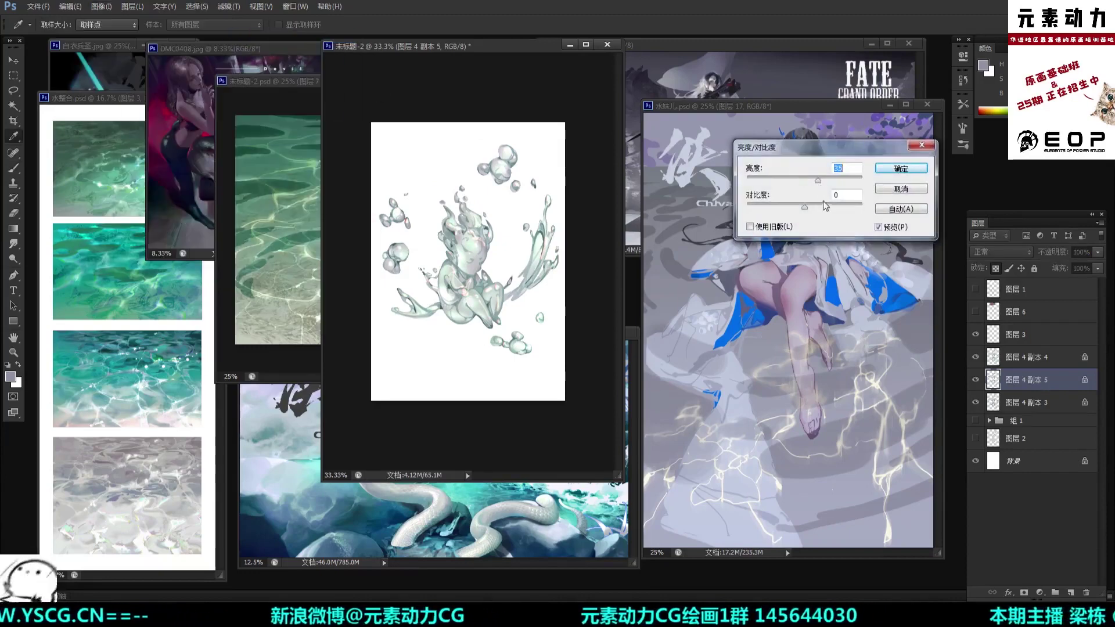
pyautogui.moveTo(816, 180); pyautogui.dragTo(811, 180)
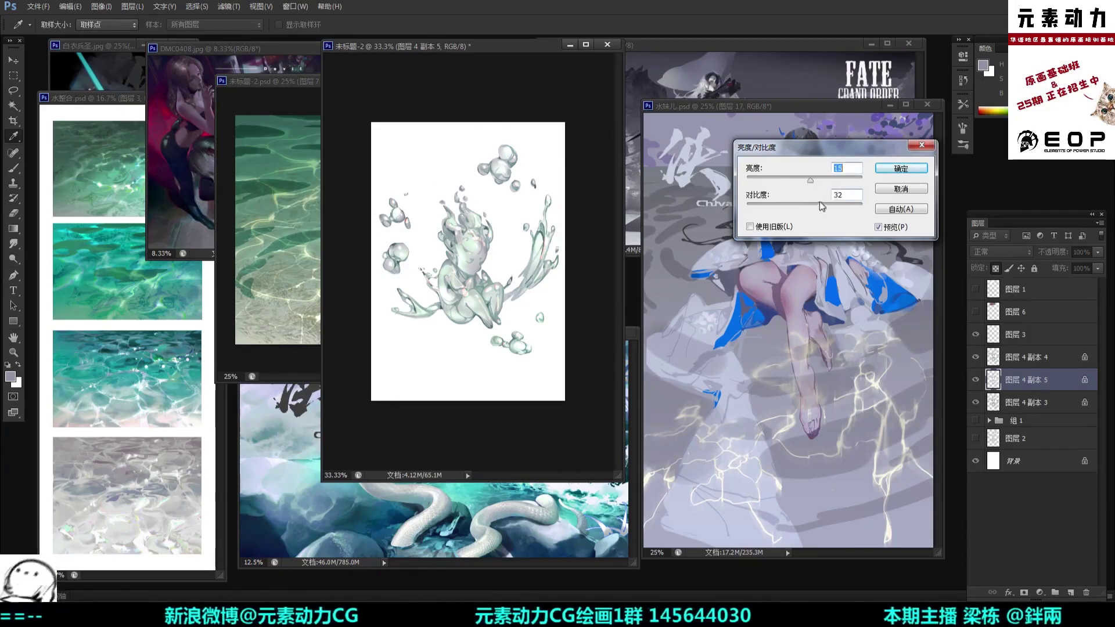
pyautogui.click(901, 168)
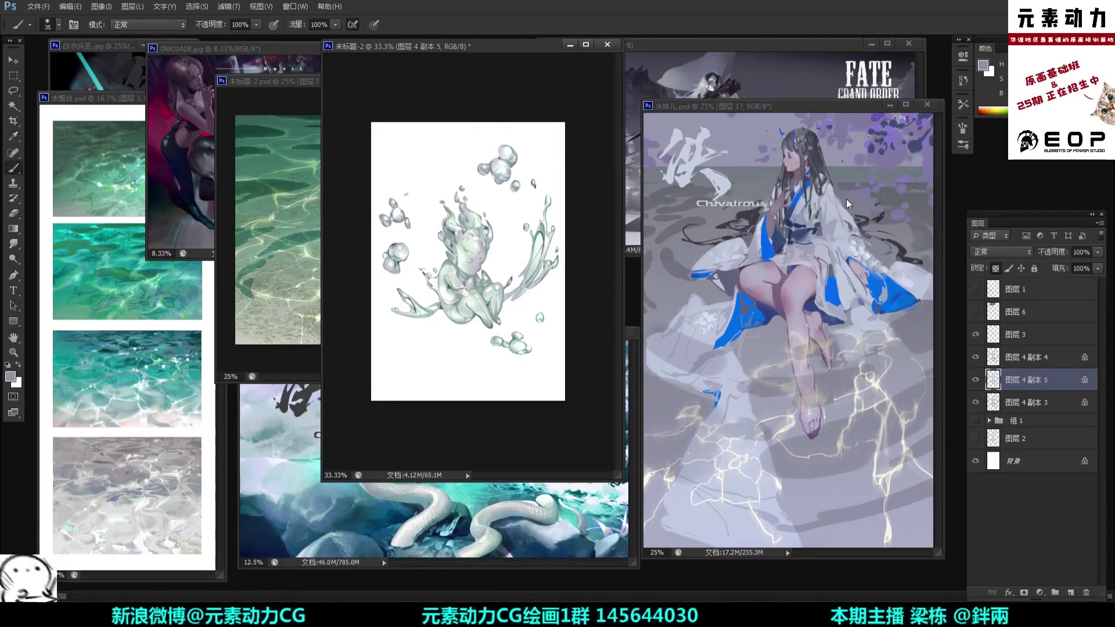
# Step: Fit the water figure's window to its canvas and spread the figure, green water and handbag windows so all artworks are visible
pyautogui.hotkey('ctrl', '-')
pyautogui.hotkey('ctrl', '+')
pyautogui.hotkey('ctrl', '-')
pyautogui.hotkey('ctrl', '+')
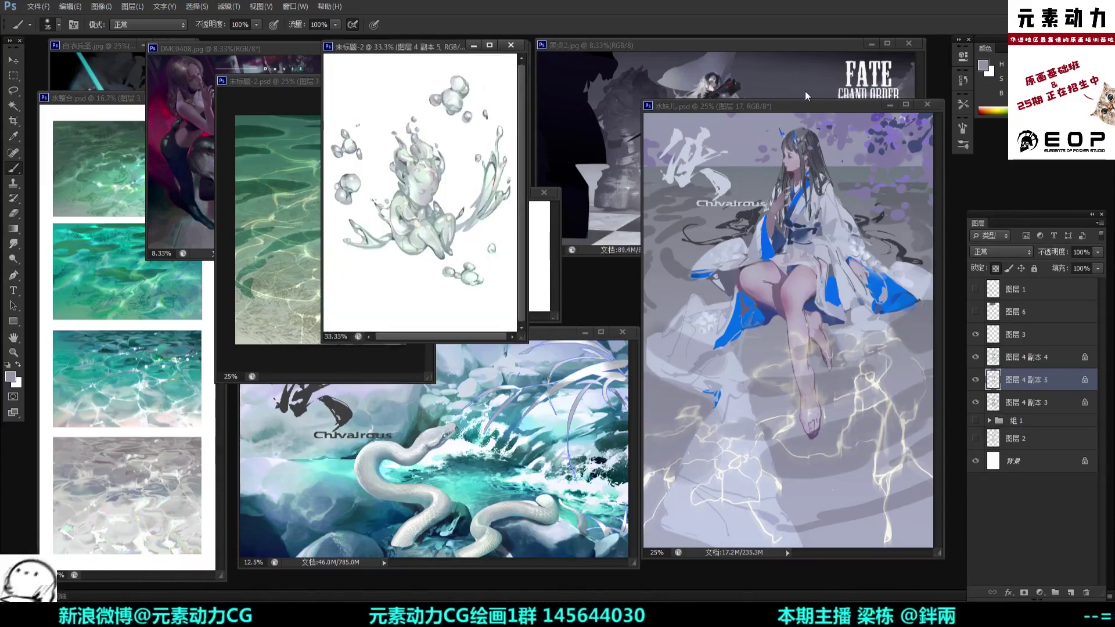
pyautogui.moveTo(451, 51); pyautogui.dragTo(686, 100)
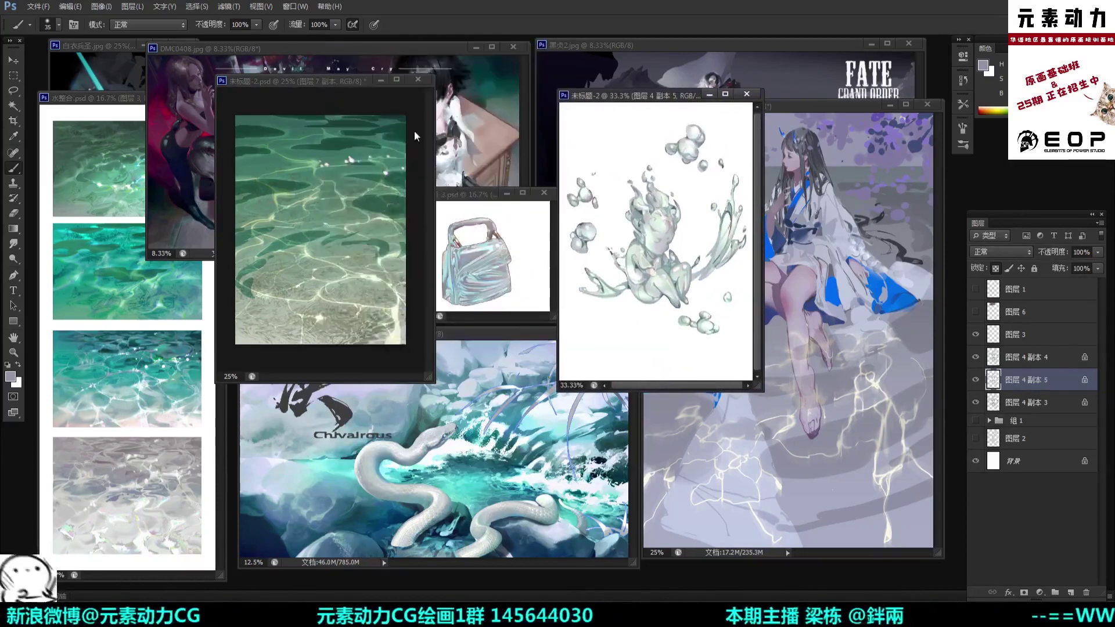
pyautogui.moveTo(302, 82); pyautogui.dragTo(270, 82)
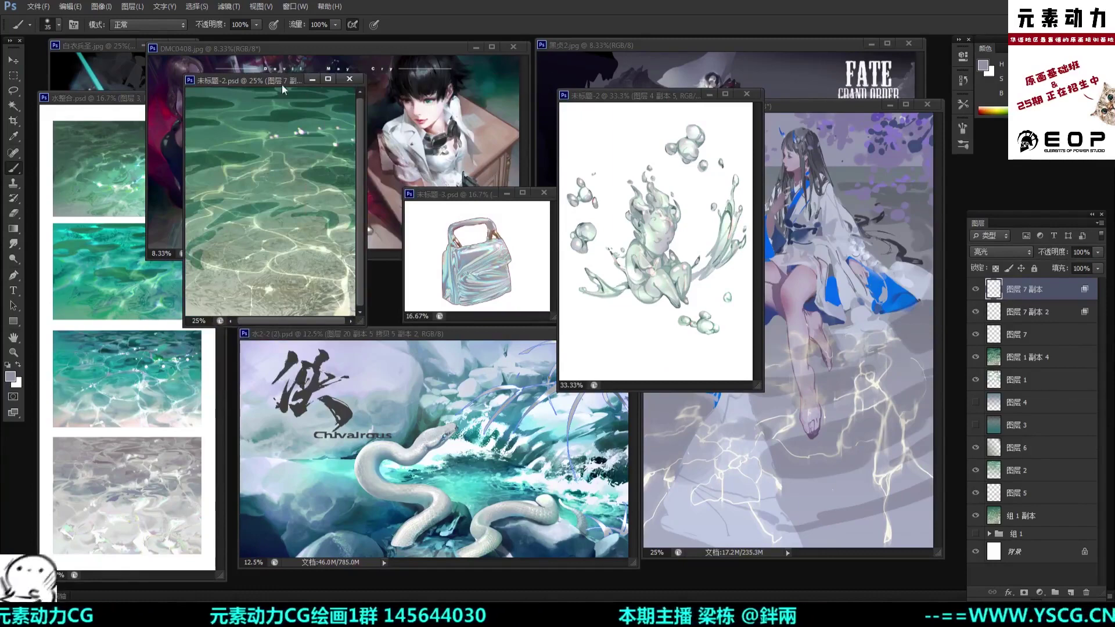
pyautogui.moveTo(282, 85); pyautogui.dragTo(302, 77)
pyautogui.moveTo(458, 195)
pyautogui.mouseDown()
pyautogui.moveTo(428, 192)
pyautogui.moveTo(442, 193)
pyautogui.mouseUp()
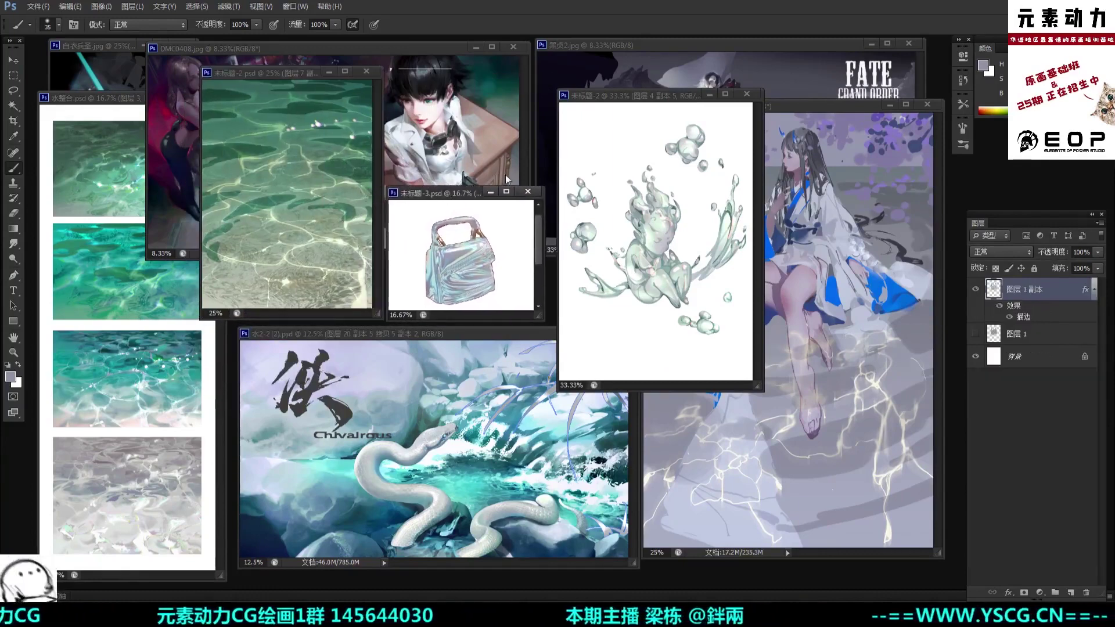
# Step: Move the water figure's window beside the handbag window and enlarge it to leave a margin around the canvas
pyautogui.moveTo(630, 96); pyautogui.dragTo(613, 70)
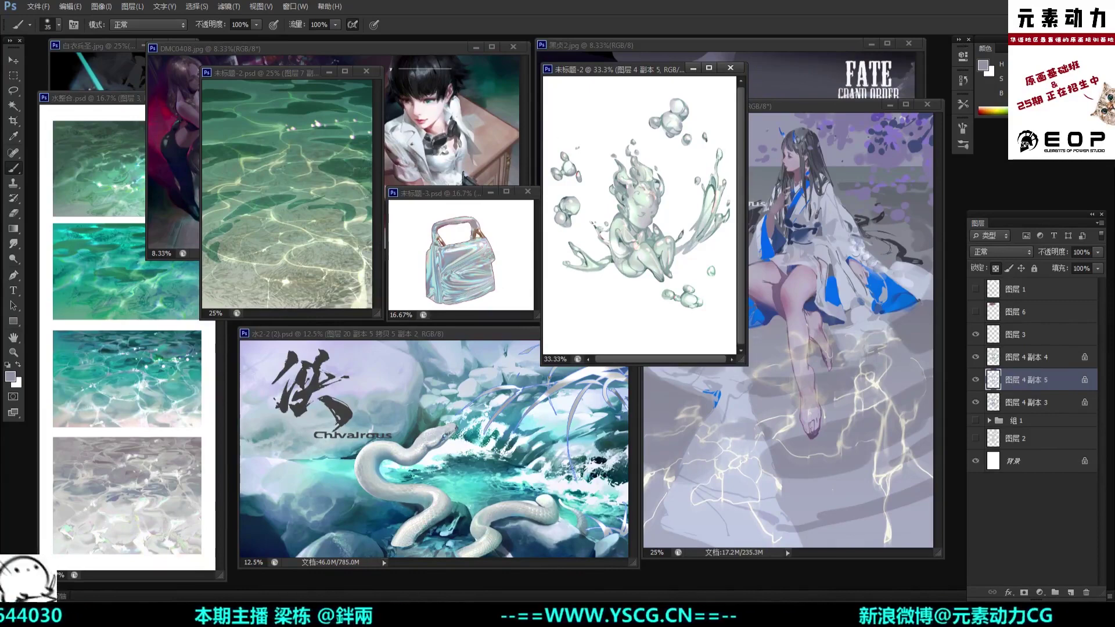
pyautogui.moveTo(665, 72); pyautogui.dragTo(658, 74)
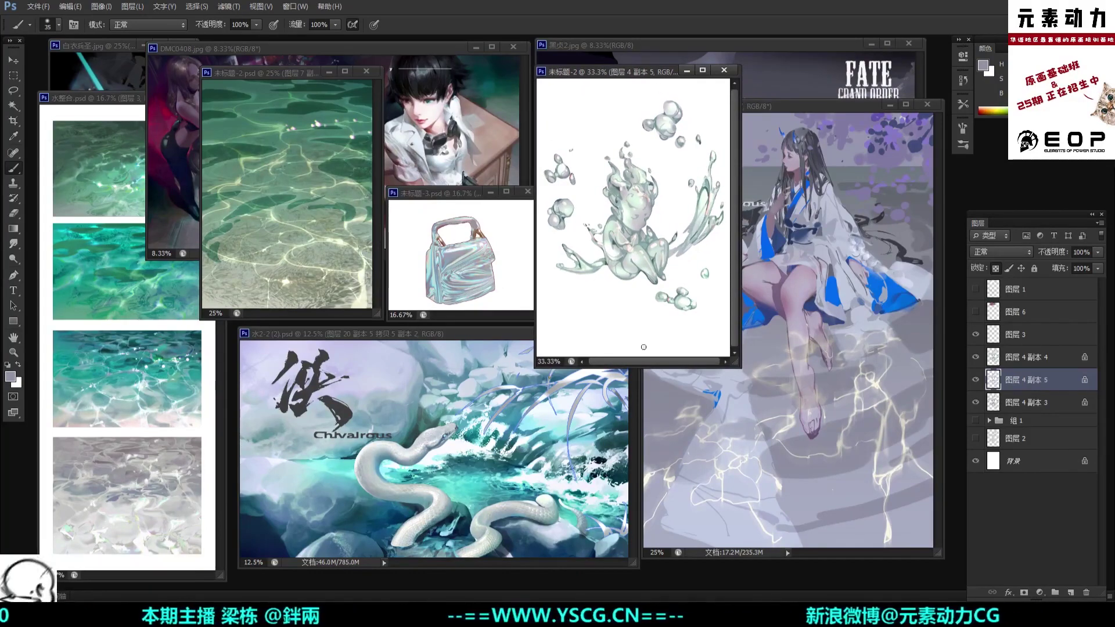
pyautogui.moveTo(742, 368); pyautogui.dragTo(790, 433)
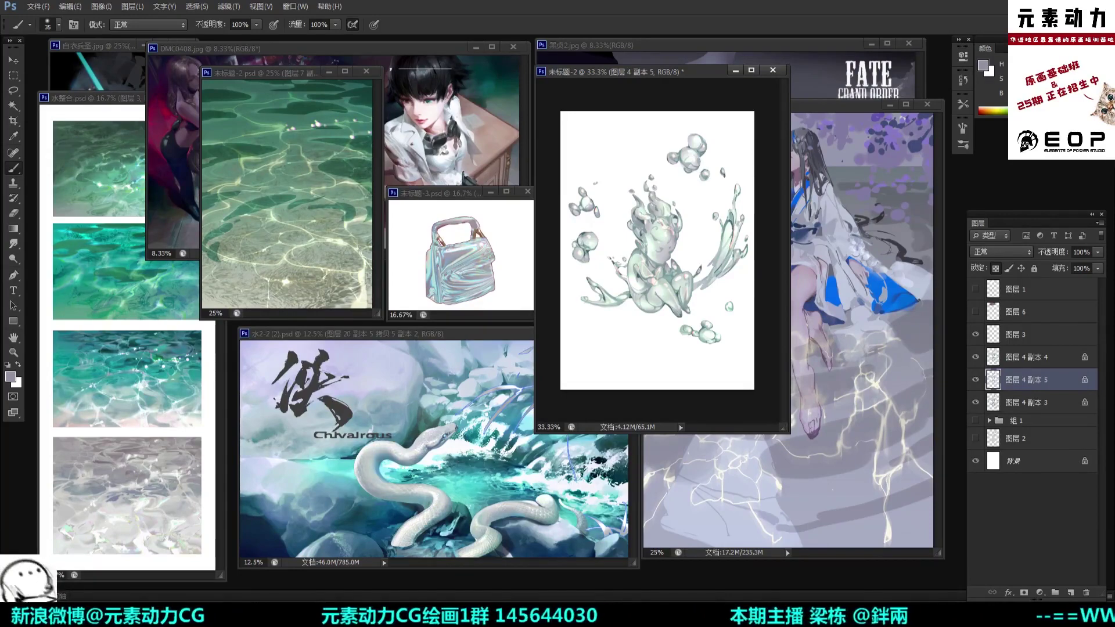
pyautogui.moveTo(698, 71); pyautogui.dragTo(691, 71)
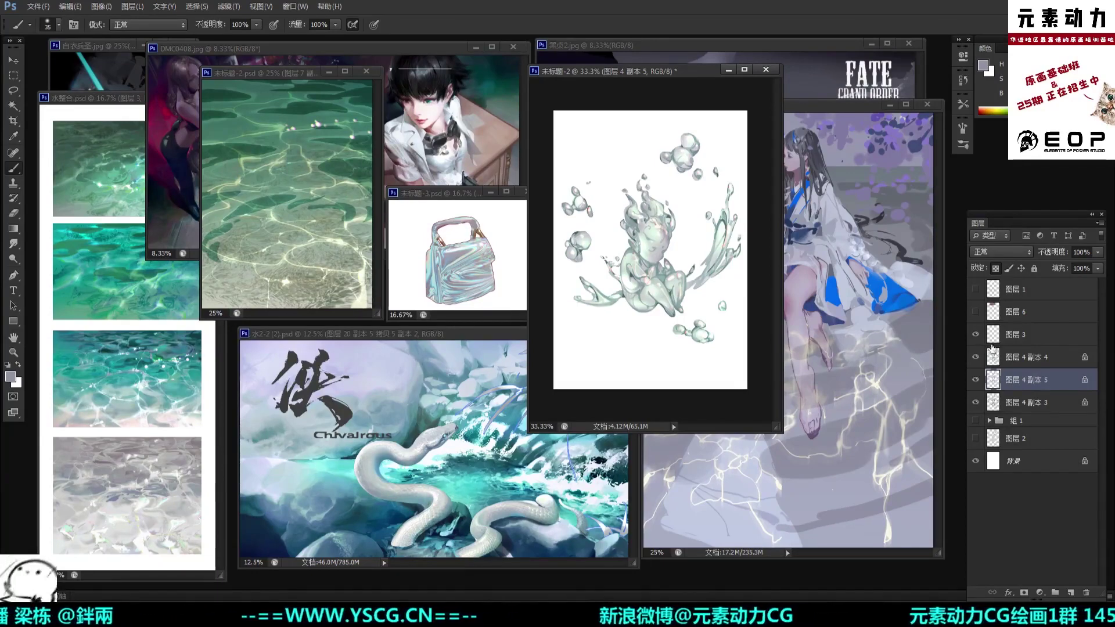
# Step: Compare 图层 4 副本 5 with the green copy 图层 4 副本 4 by toggling both layers, leaving 副本 5 hidden
pyautogui.click(976, 379)
pyautogui.click(976, 379)
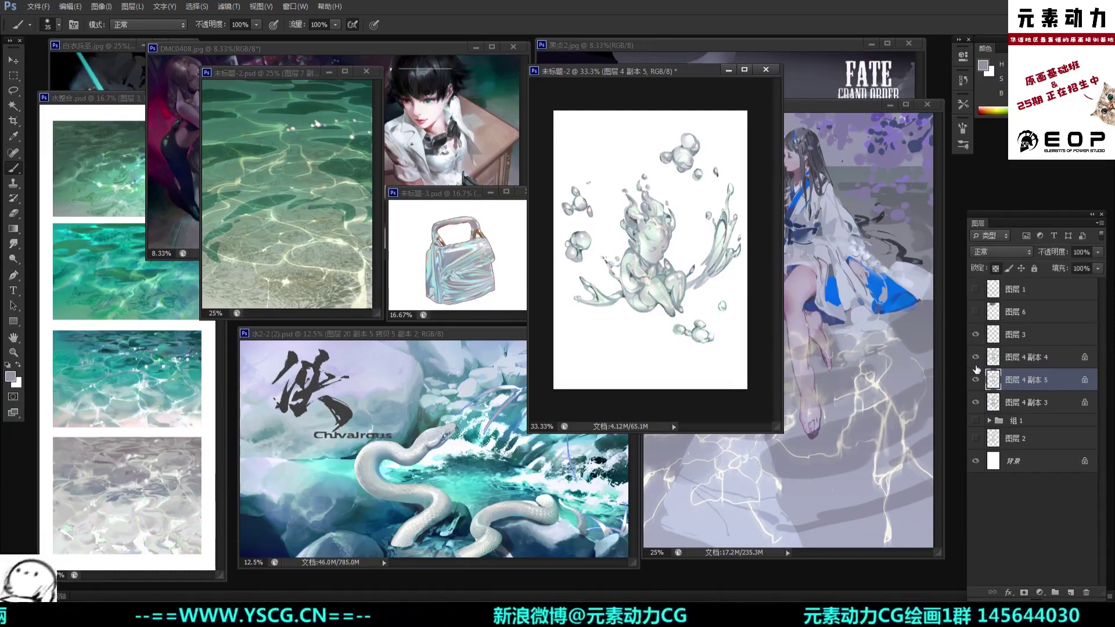
pyautogui.click(977, 379)
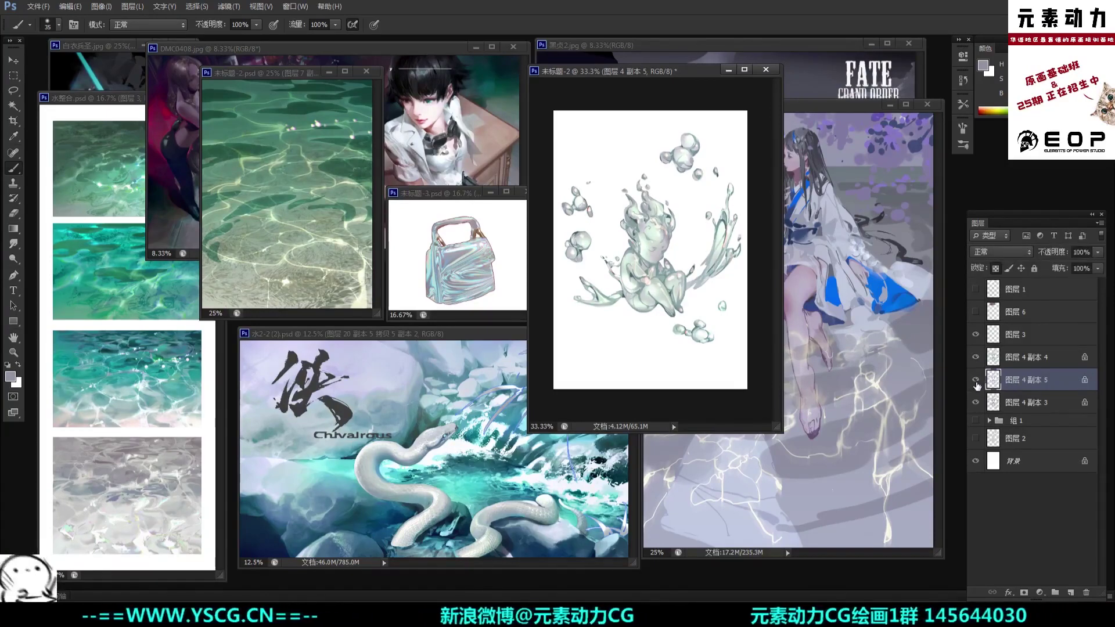
pyautogui.click(976, 357)
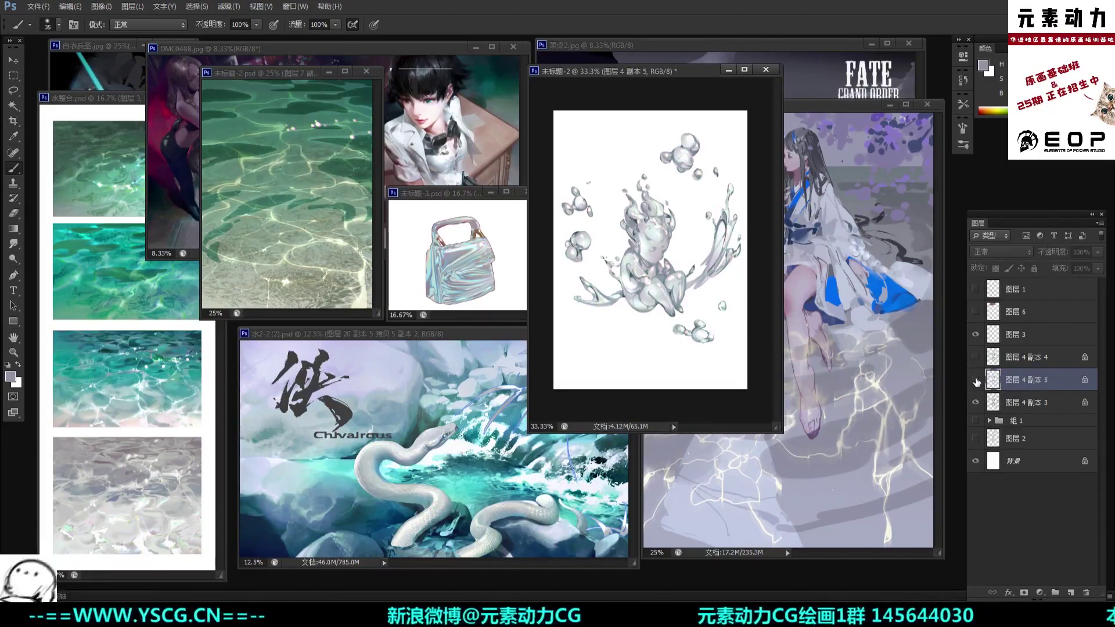
pyautogui.click(976, 379)
pyautogui.click(977, 363)
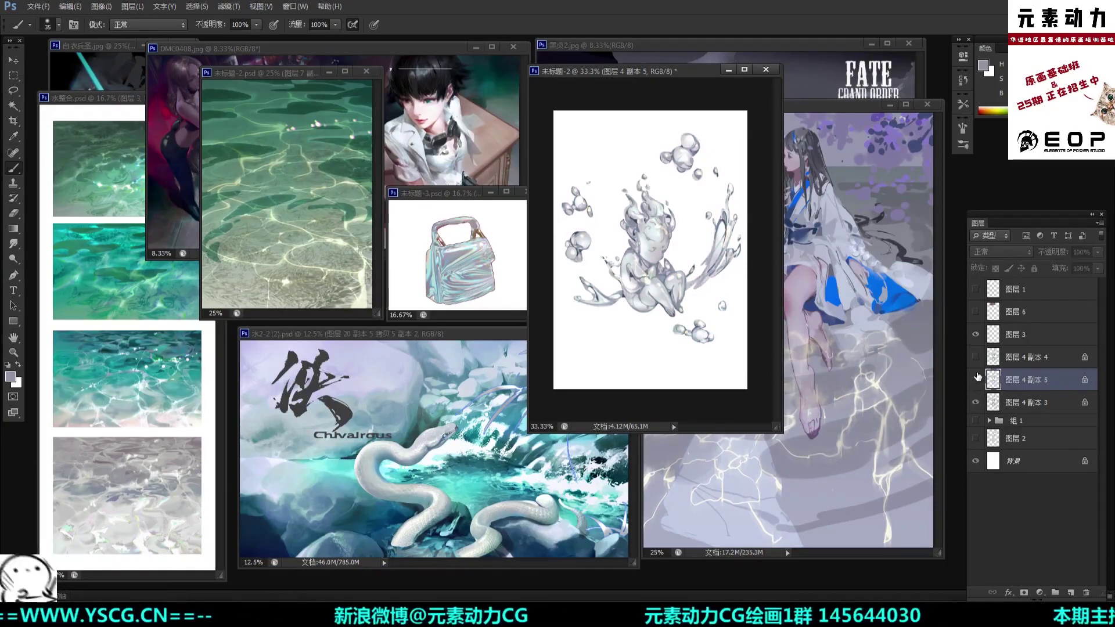
pyautogui.click(976, 379)
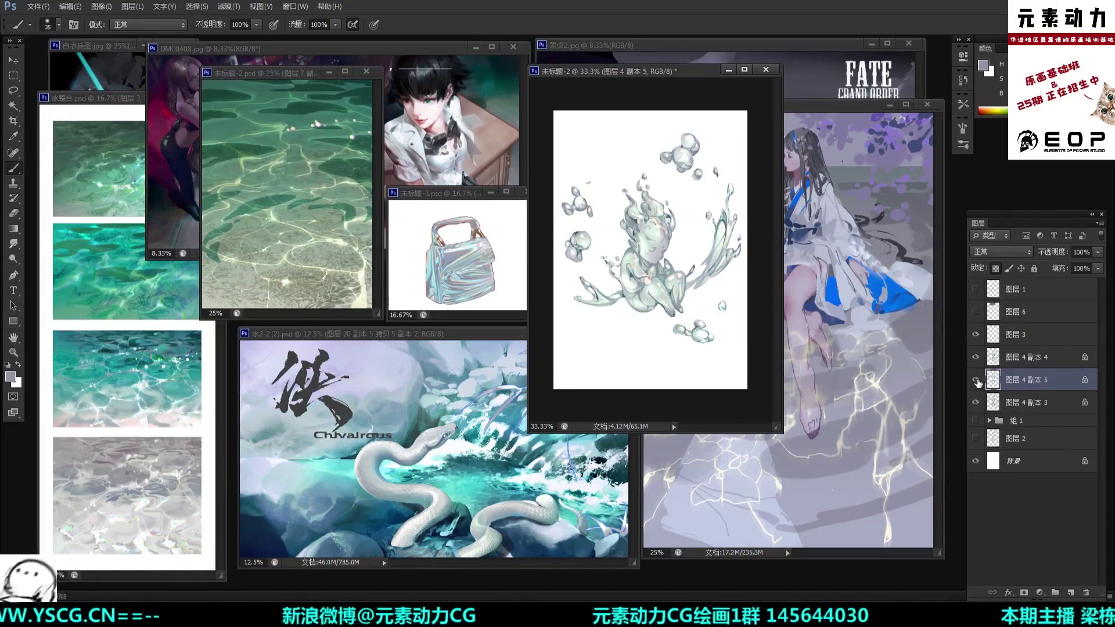
pyautogui.click(976, 380)
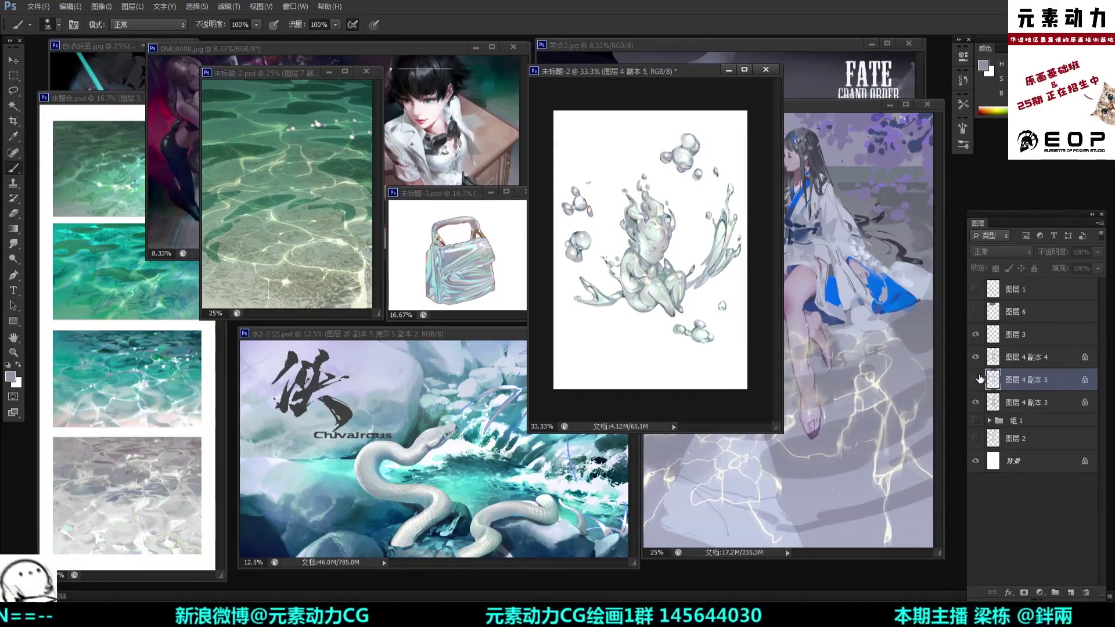
# Step: Revert the water figure document to its Hue/Saturation history state and show the green copy 图层 4 副本 4
pyautogui.click(963, 82)
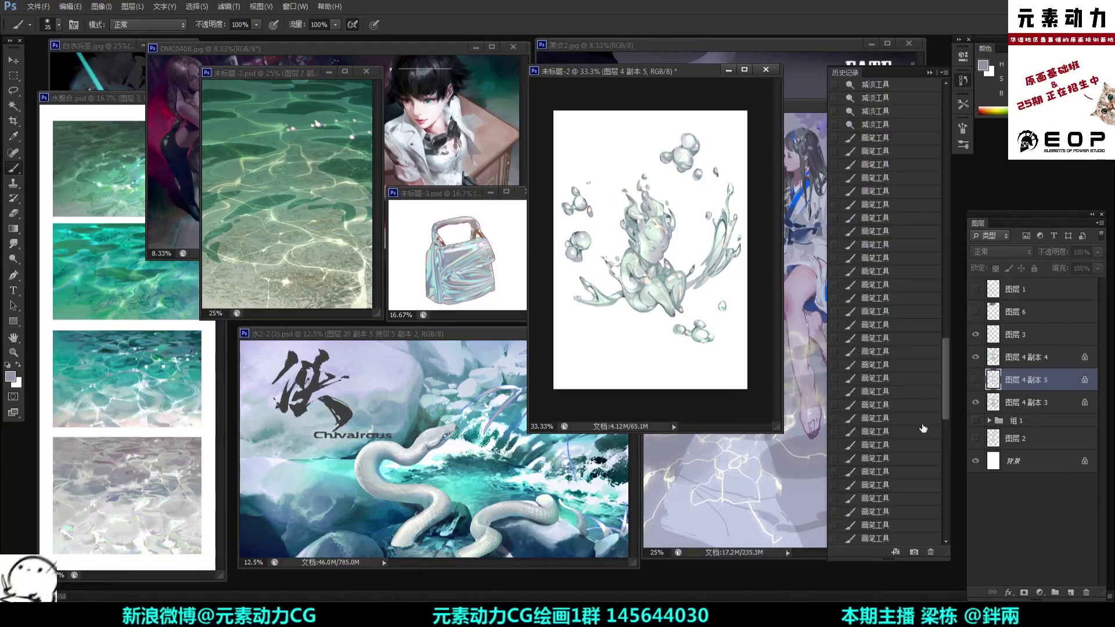
pyautogui.moveTo(950, 381); pyautogui.dragTo(947, 524)
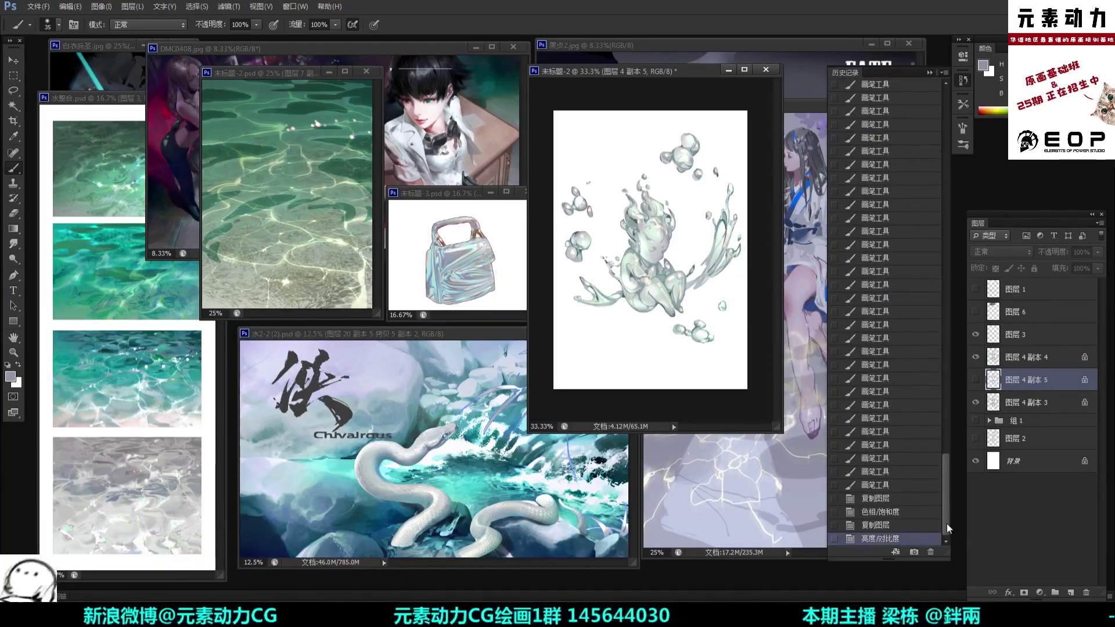
pyautogui.click(907, 518)
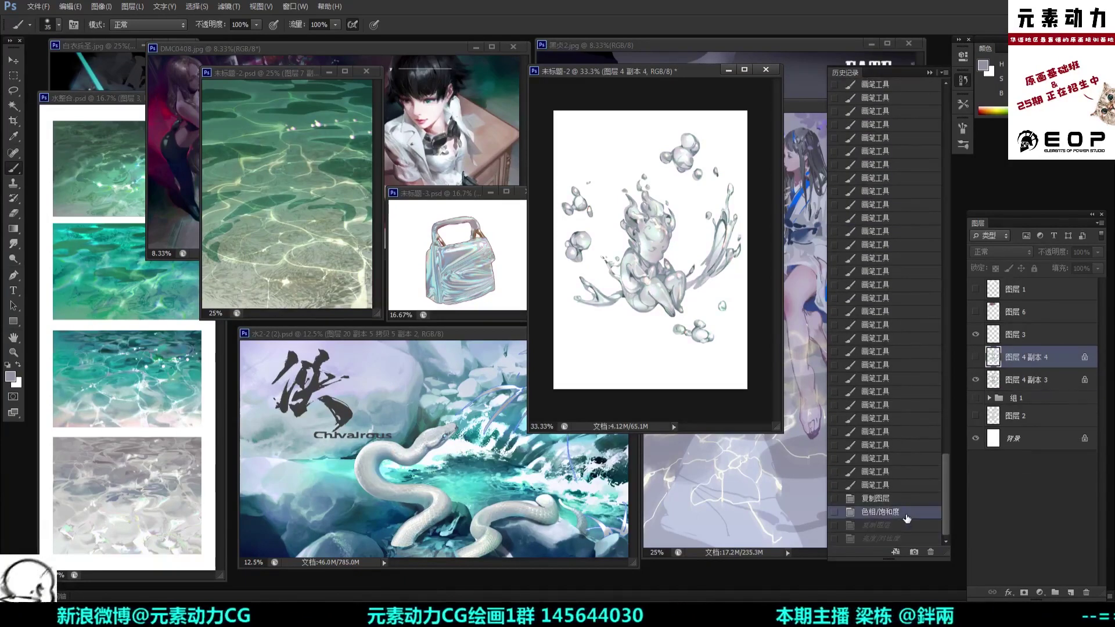
pyautogui.click(975, 358)
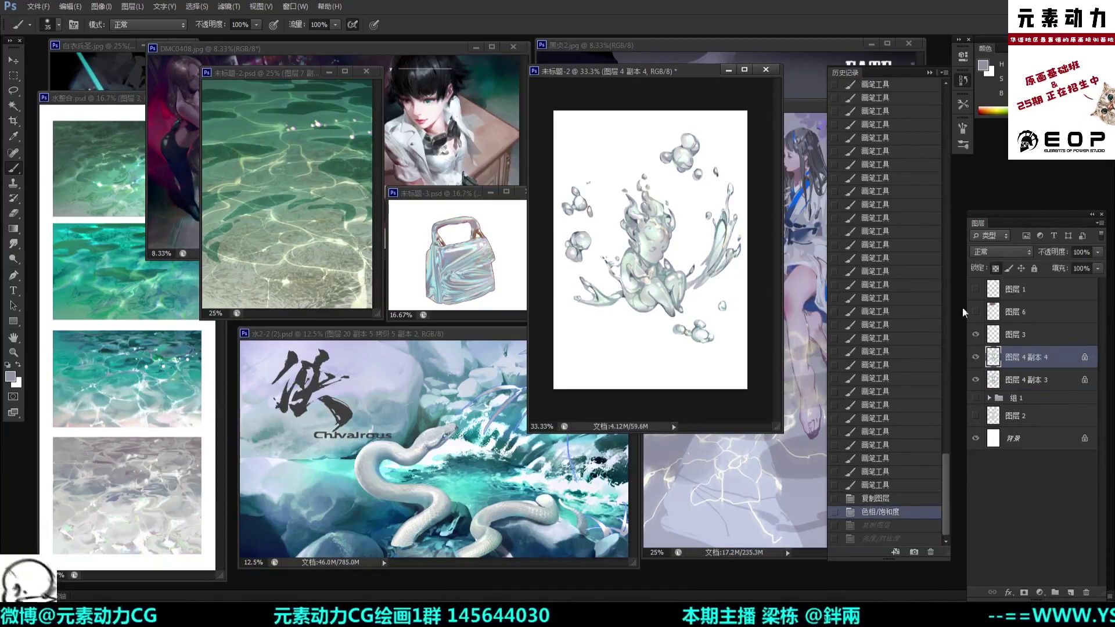
pyautogui.click(903, 525)
pyautogui.click(901, 511)
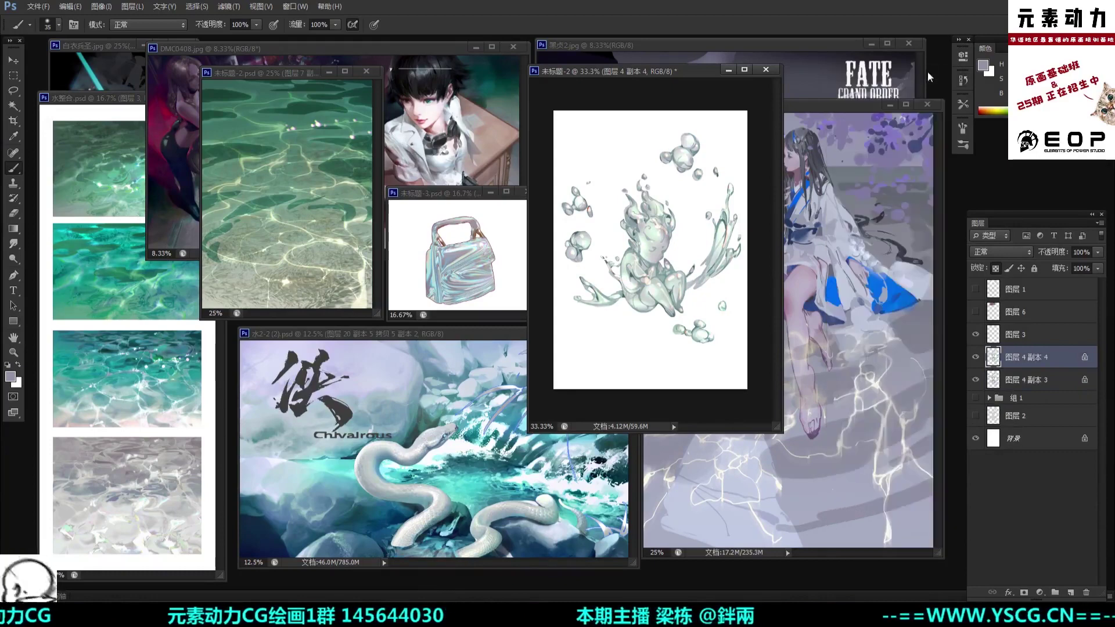
pyautogui.click(930, 73)
# Step: Fit the water figure and green water windows to their canvases and reposition the 水整合.psd window in front of the others
pyautogui.hotkey('ctrl', '-')
pyautogui.hotkey('ctrl', '+')
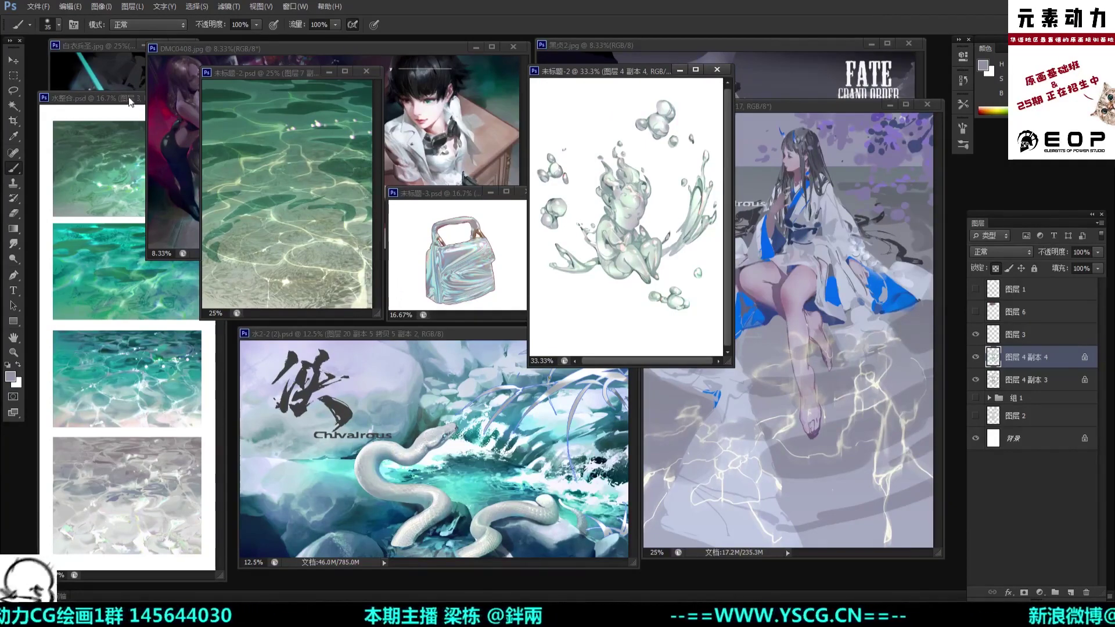
pyautogui.moveTo(130, 100)
pyautogui.mouseDown()
pyautogui.moveTo(162, 119)
pyautogui.moveTo(150, 101)
pyautogui.mouseUp()
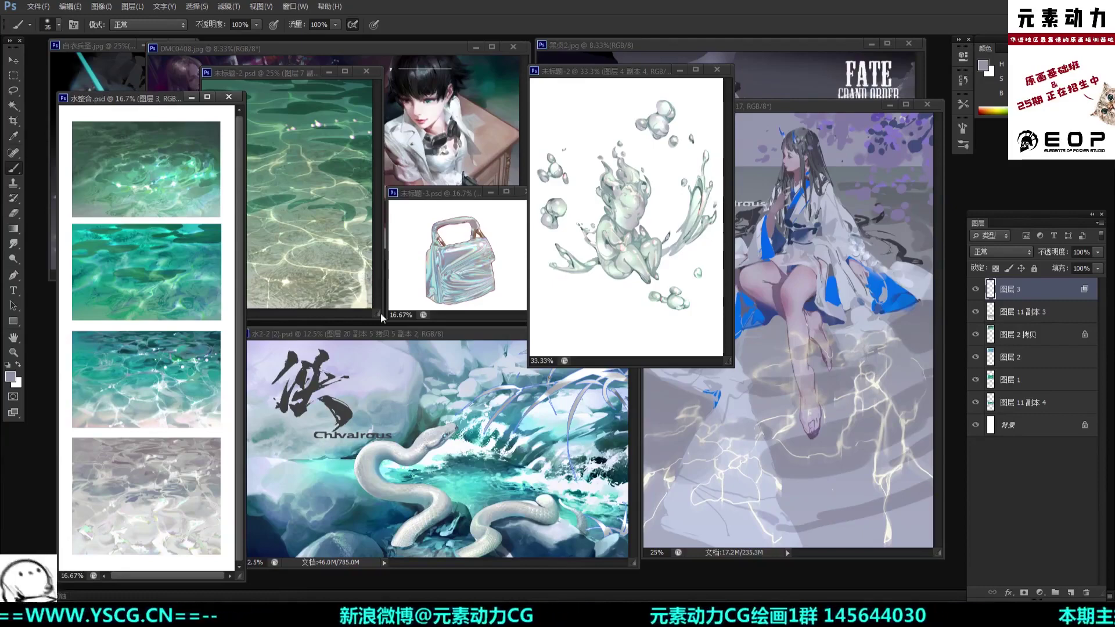
pyautogui.moveTo(380, 315); pyautogui.dragTo(530, 425)
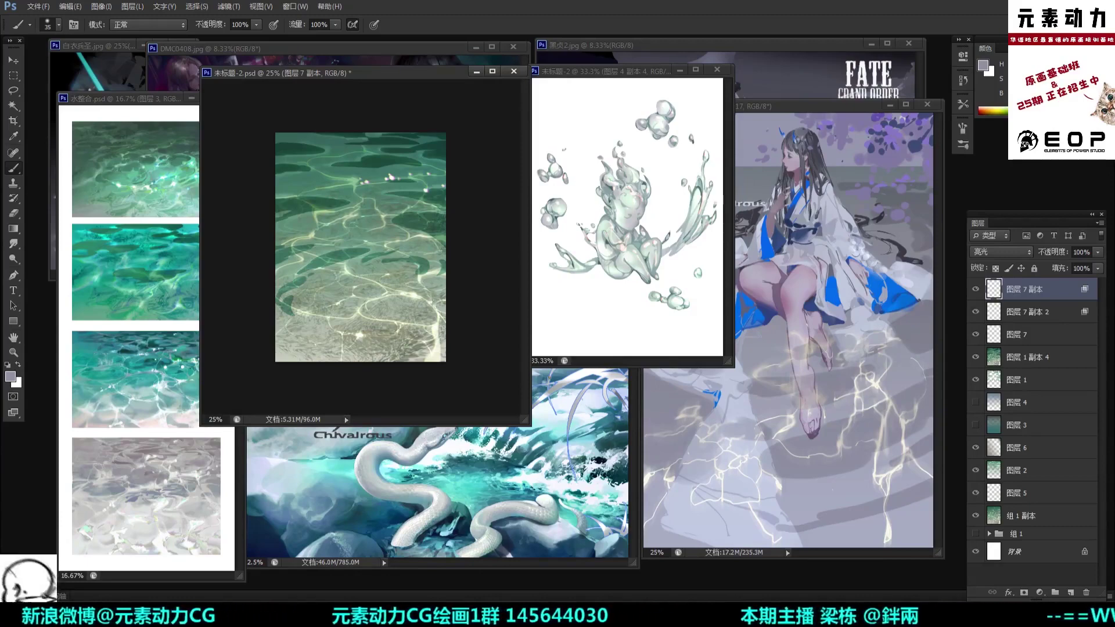
pyautogui.hotkey('ctrl', '-')
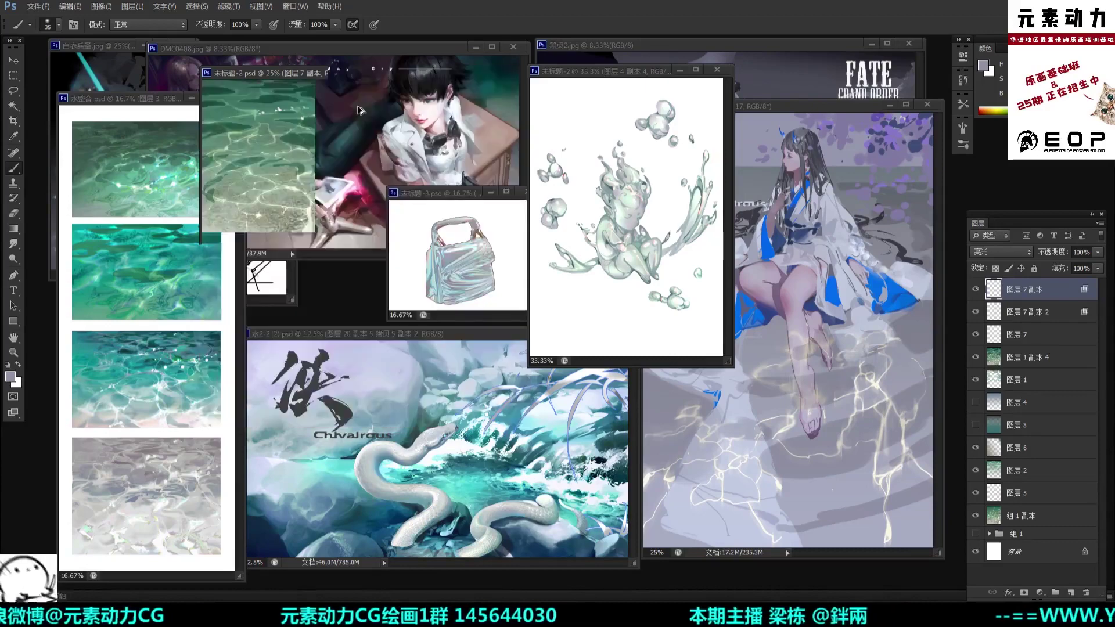
pyautogui.hotkey('ctrl', '+')
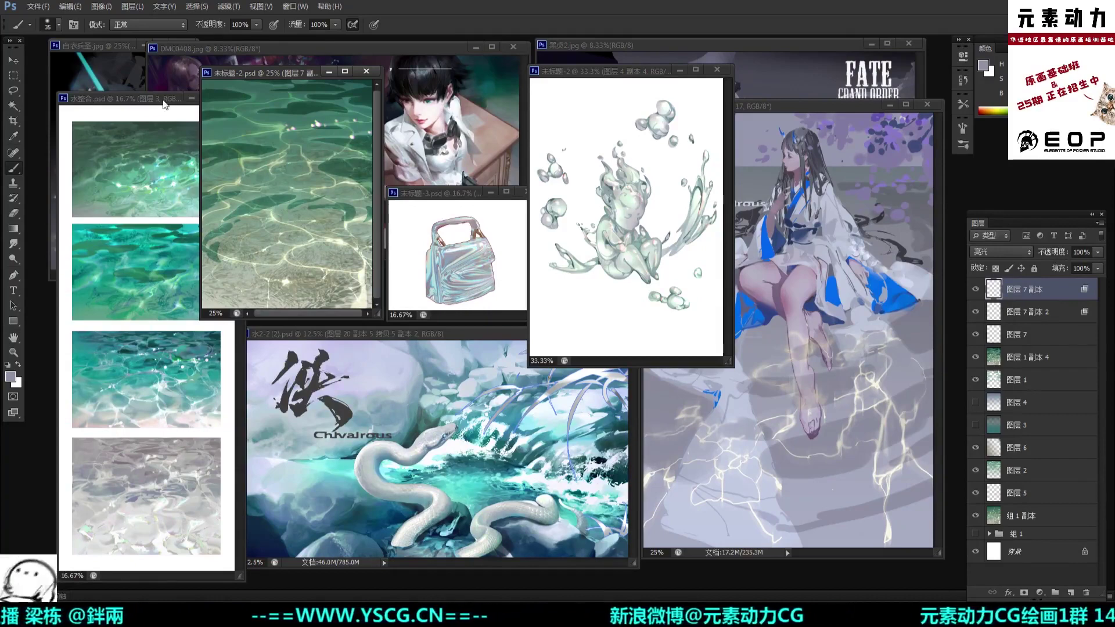
pyautogui.moveTo(163, 102)
pyautogui.mouseDown()
pyautogui.moveTo(242, 178)
pyautogui.moveTo(183, 109)
pyautogui.mouseUp()
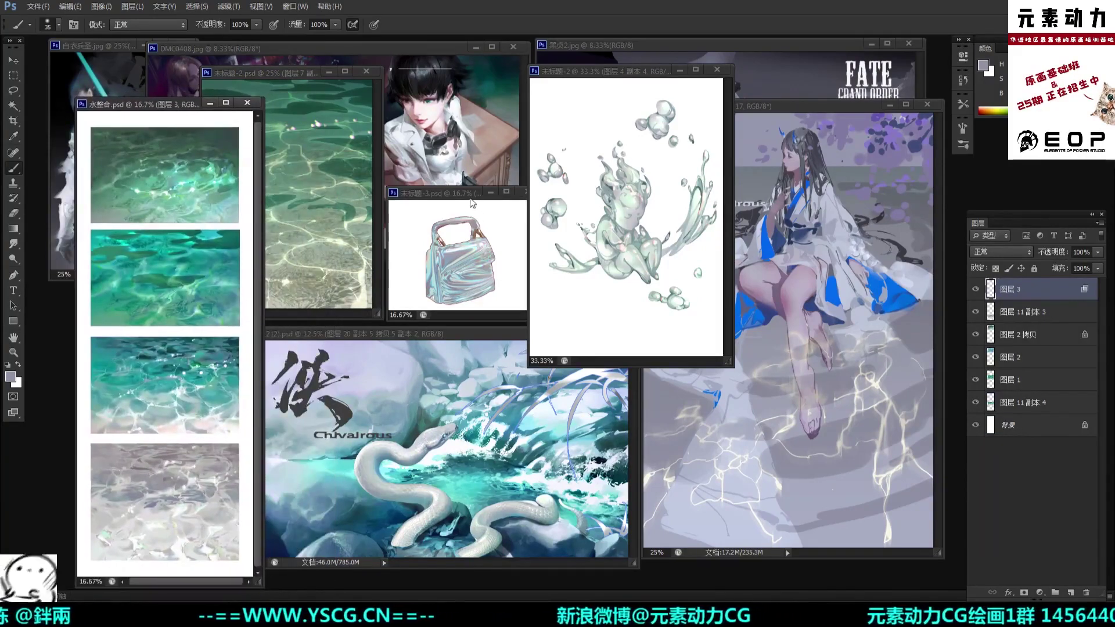
# Step: Switch to the handwritten notes sketch 未标题-1, enlarge its view to 25%, and move its window up over the reference paintings
pyautogui.hotkey('ctrl', 'Tab')
pyautogui.hotkey('ctrl', 'Tab')
pyautogui.hotkey('ctrl', 'Tab')
pyautogui.hotkey('ctrl', 'Tab')
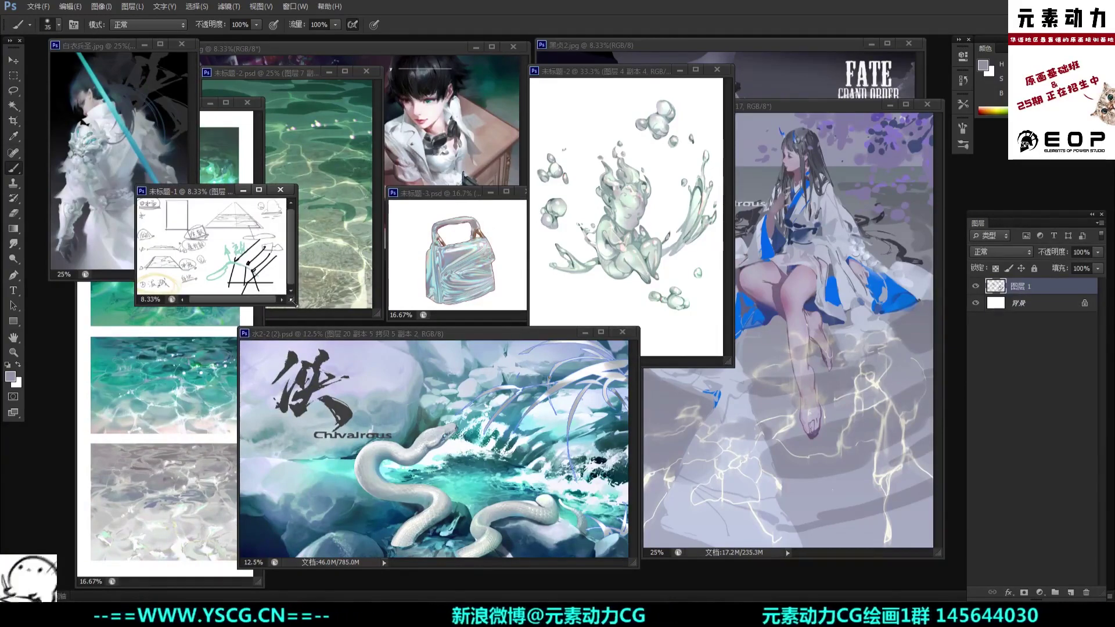
pyautogui.moveTo(294, 303); pyautogui.dragTo(397, 358)
pyautogui.hotkey('ctrl', '+')
pyautogui.hotkey('ctrl', '+')
pyautogui.hotkey('ctrl', '+')
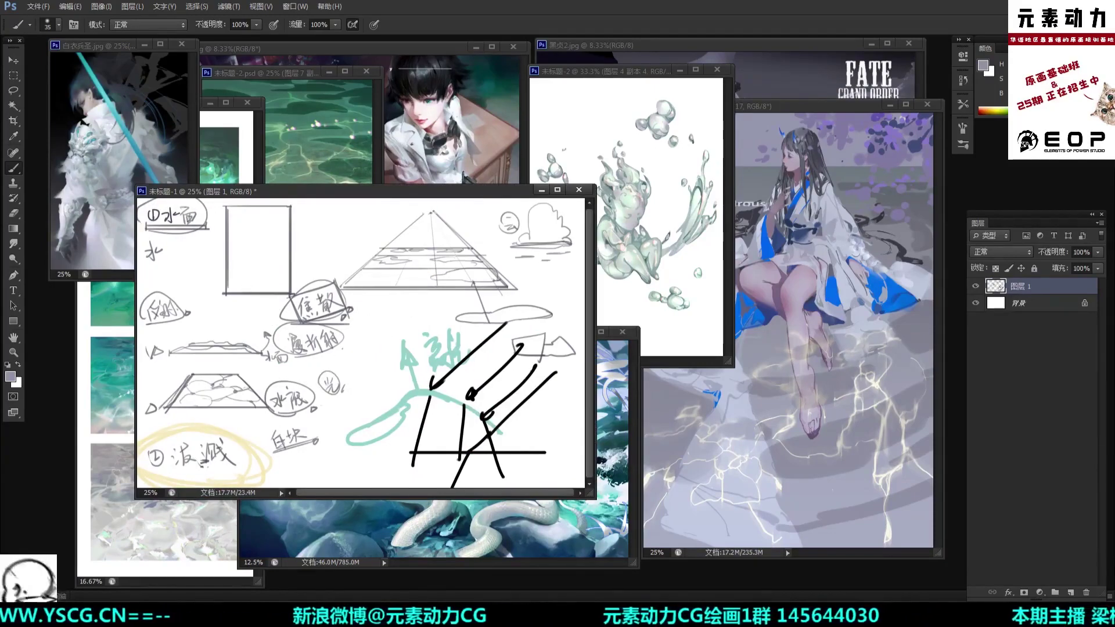
pyautogui.moveTo(349, 191); pyautogui.dragTo(355, 153)
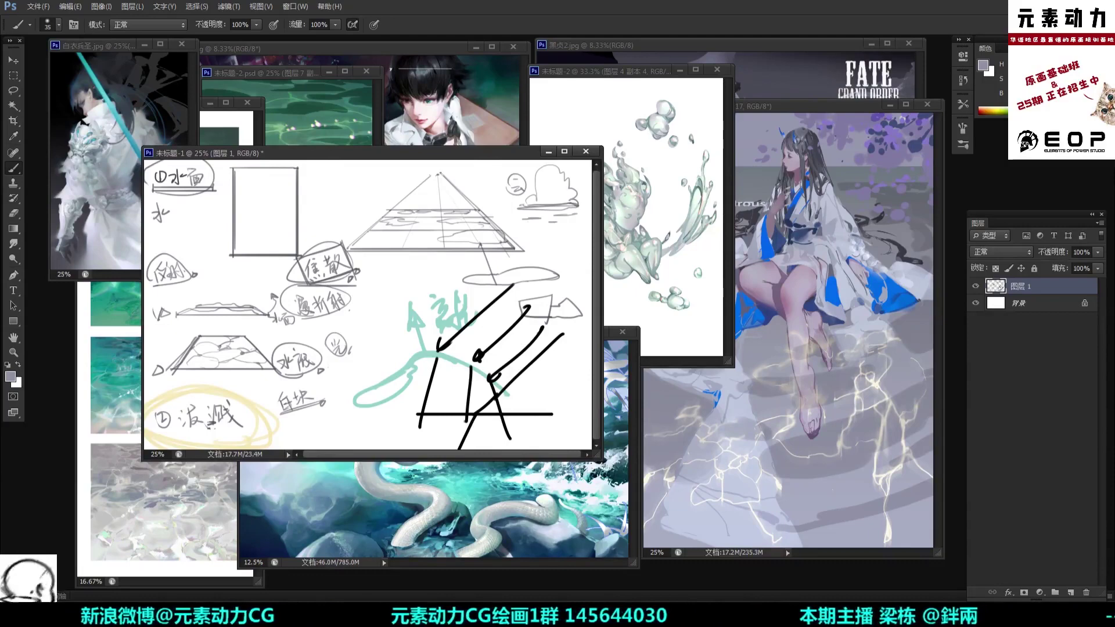
# Step: Brush a small grey-purple arrow mark beside the boxed 焦散 note, undoing the unwanted strokes
pyautogui.moveTo(365, 274)
pyautogui.mouseDown()
pyautogui.moveTo(328, 284)
pyautogui.moveTo(374, 272)
pyautogui.mouseUp()
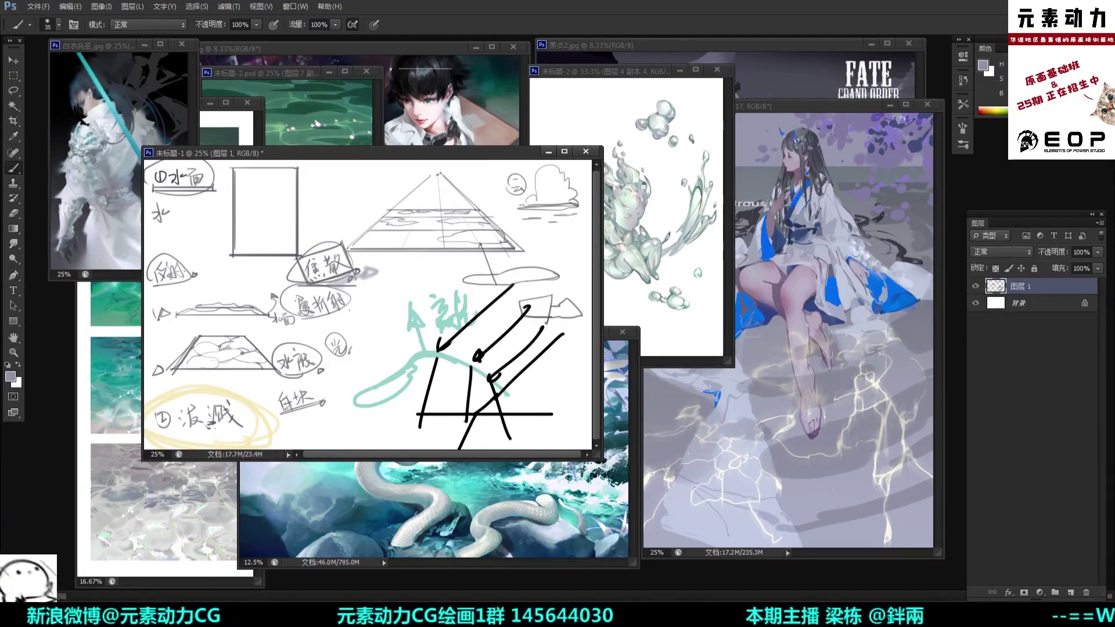
pyautogui.hotkey('ctrl', 'z')
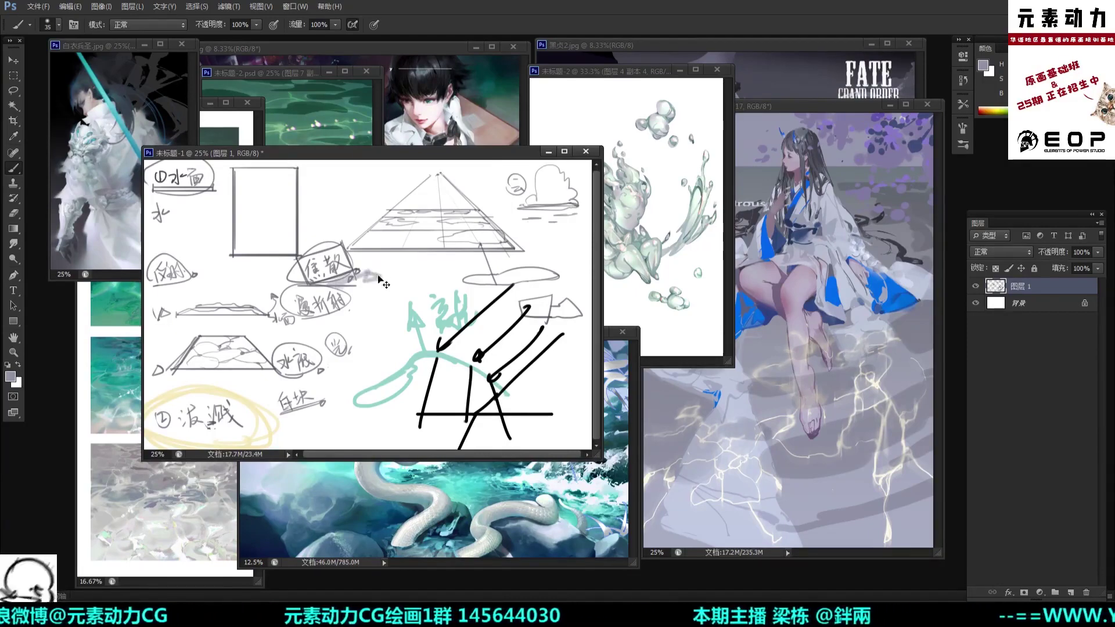
pyautogui.moveTo(366, 279)
pyautogui.mouseDown()
pyautogui.moveTo(378, 270)
pyautogui.moveTo(375, 282)
pyautogui.mouseUp()
pyautogui.hotkey('ctrl', 'z')
pyautogui.hotkey('ctrl', 'z')
pyautogui.hotkey('ctrl', 'z')
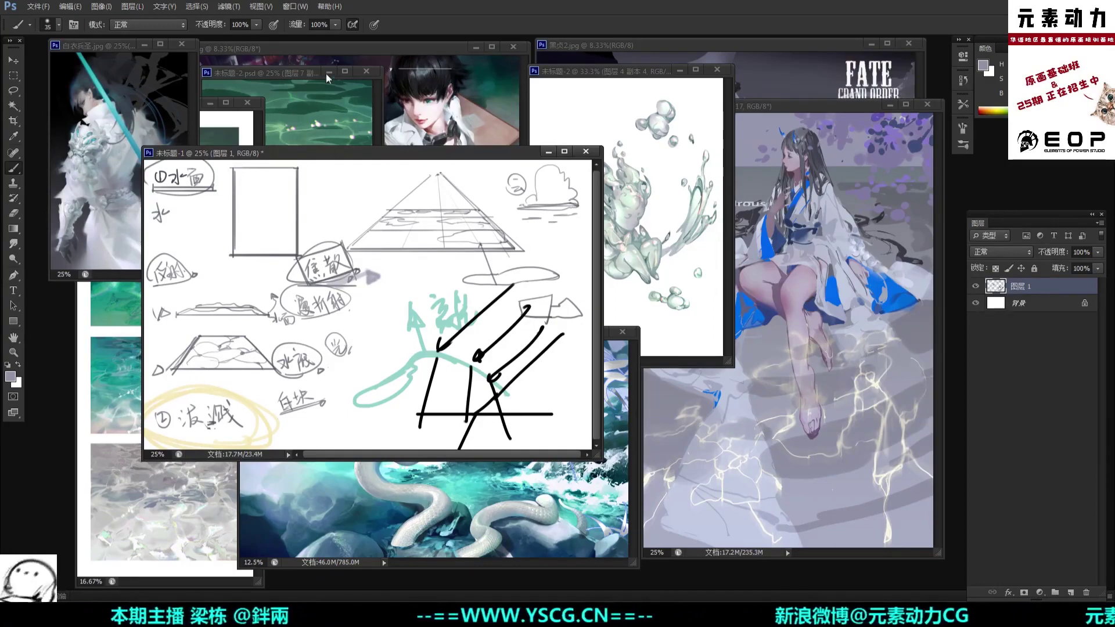
# Step: Check the green water painting, then reduce the notes sketch to 16.7% and move its window to uncover the snake painting
pyautogui.click(309, 77)
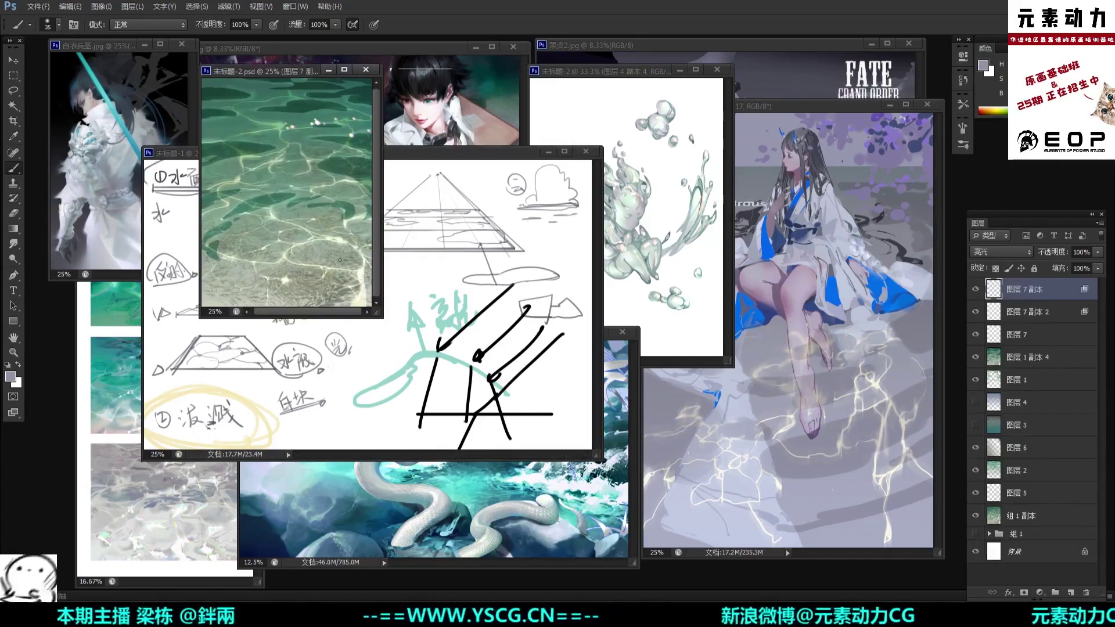
pyautogui.click(417, 157)
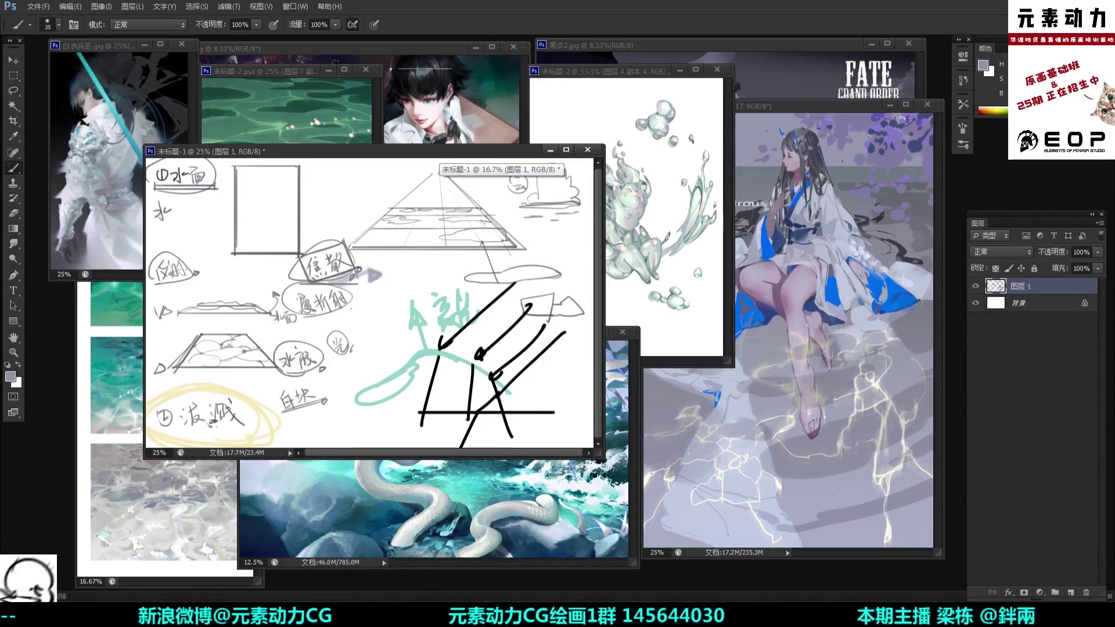
pyautogui.moveTo(506, 159)
pyautogui.mouseDown()
pyautogui.moveTo(459, 325)
pyautogui.moveTo(495, 184)
pyautogui.mouseUp()
pyautogui.hotkey('ctrl', '-')
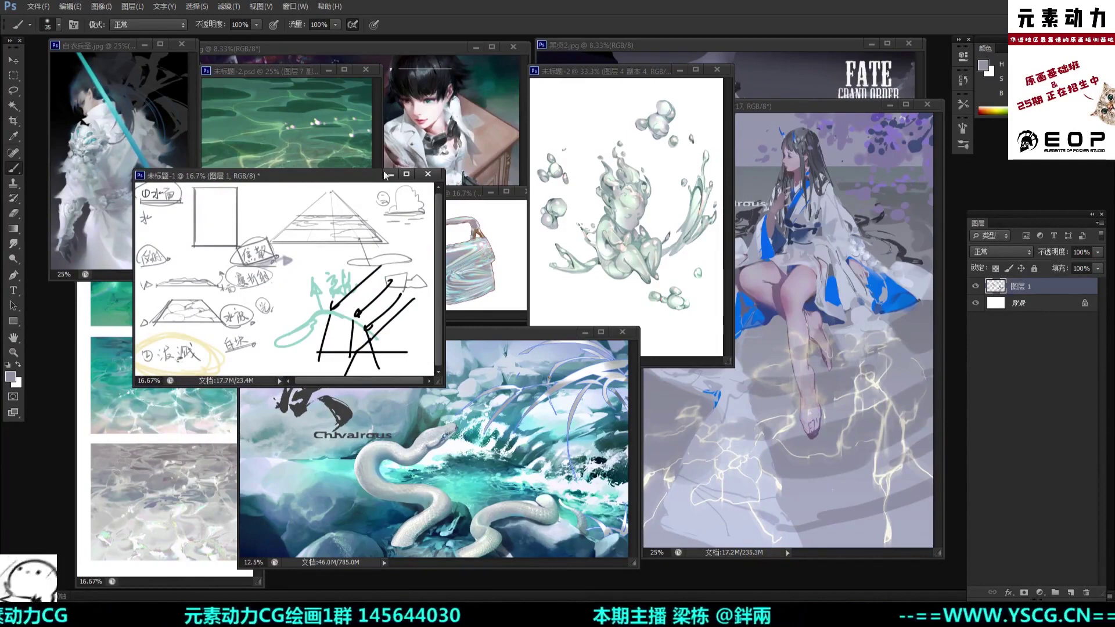
pyautogui.moveTo(366, 175); pyautogui.dragTo(357, 149)
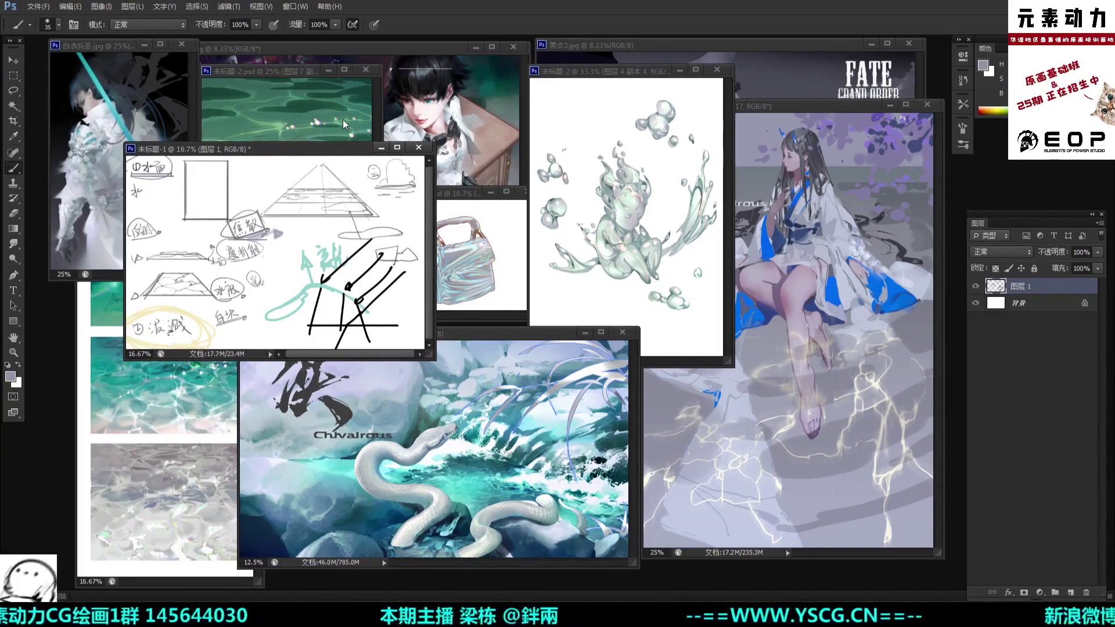
# Step: Move the green water painting 未标题-2.psd over the notes sketch and enlarge its window to leave a margin around the canvas
pyautogui.moveTo(283, 72); pyautogui.dragTo(333, 88)
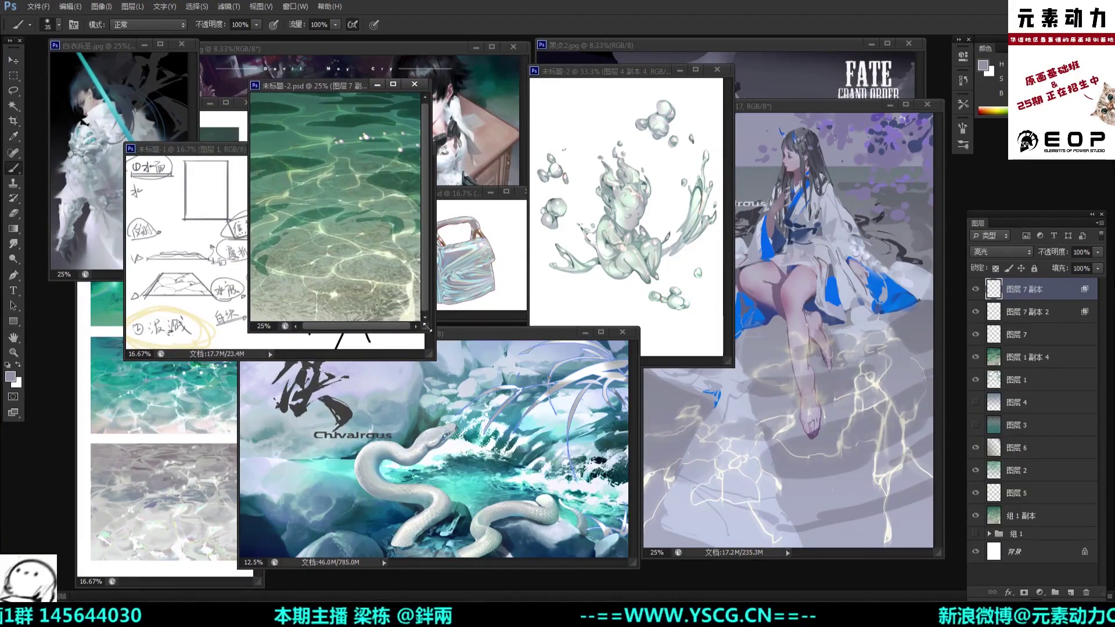
pyautogui.moveTo(426, 327); pyautogui.dragTo(500, 393)
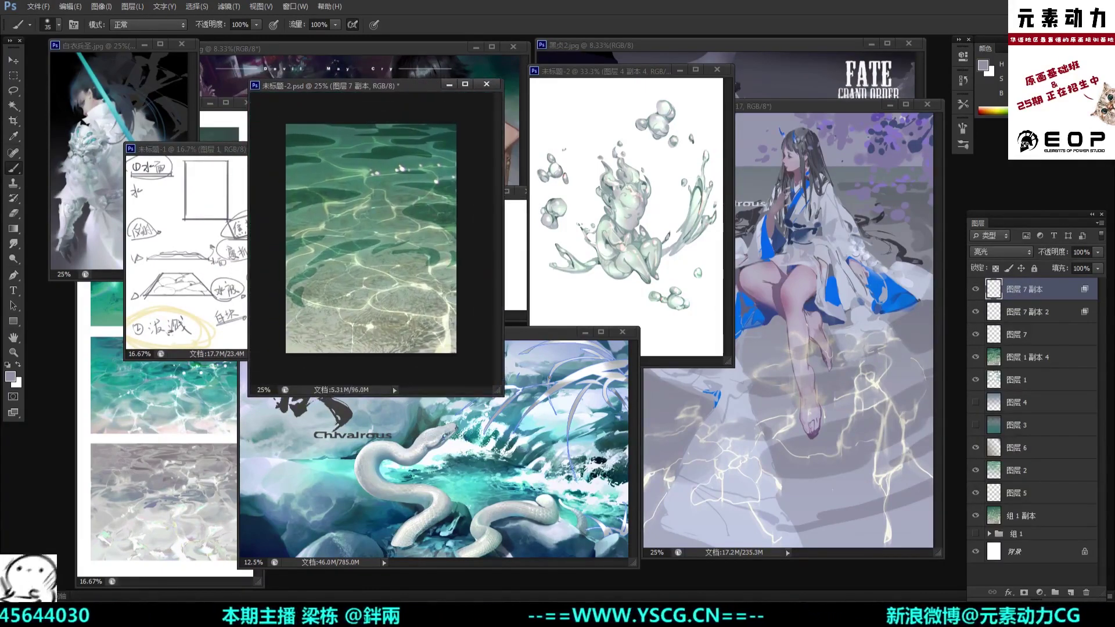
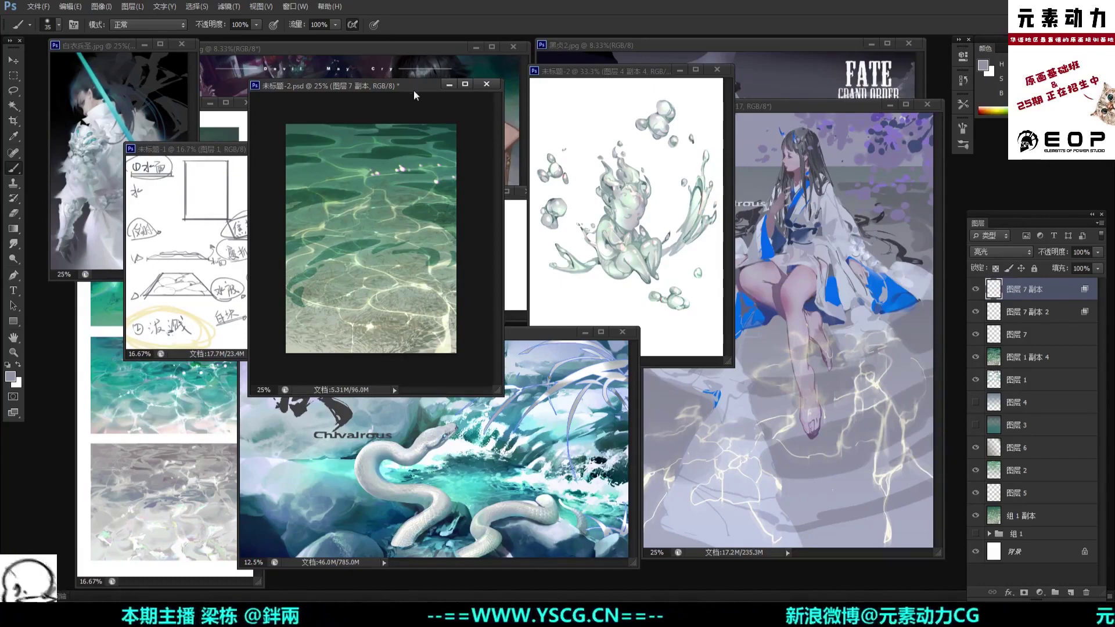
pyautogui.moveTo(414, 90); pyautogui.dragTo(405, 86)
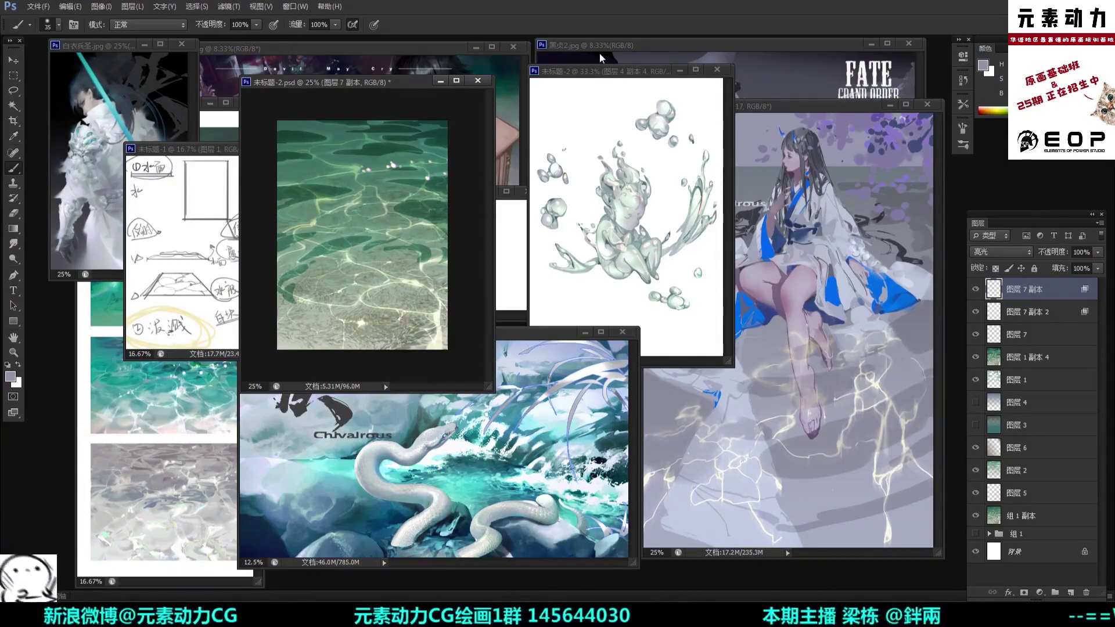
# Step: Inspect the green water painting at 50%, then set its view to 33.3% with a window margin around the canvas
pyautogui.hotkey('ctrl', '+')
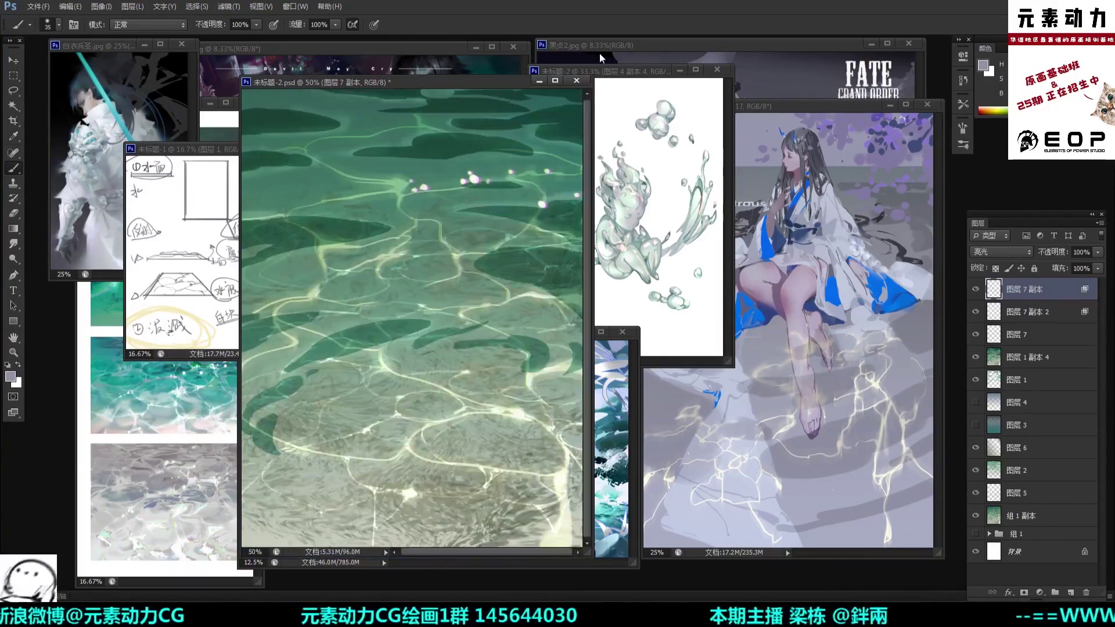
pyautogui.hotkey('ctrl', '-')
pyautogui.hotkey('ctrl', '-')
pyautogui.hotkey('ctrl', '+')
pyautogui.hotkey('ctrl', '+')
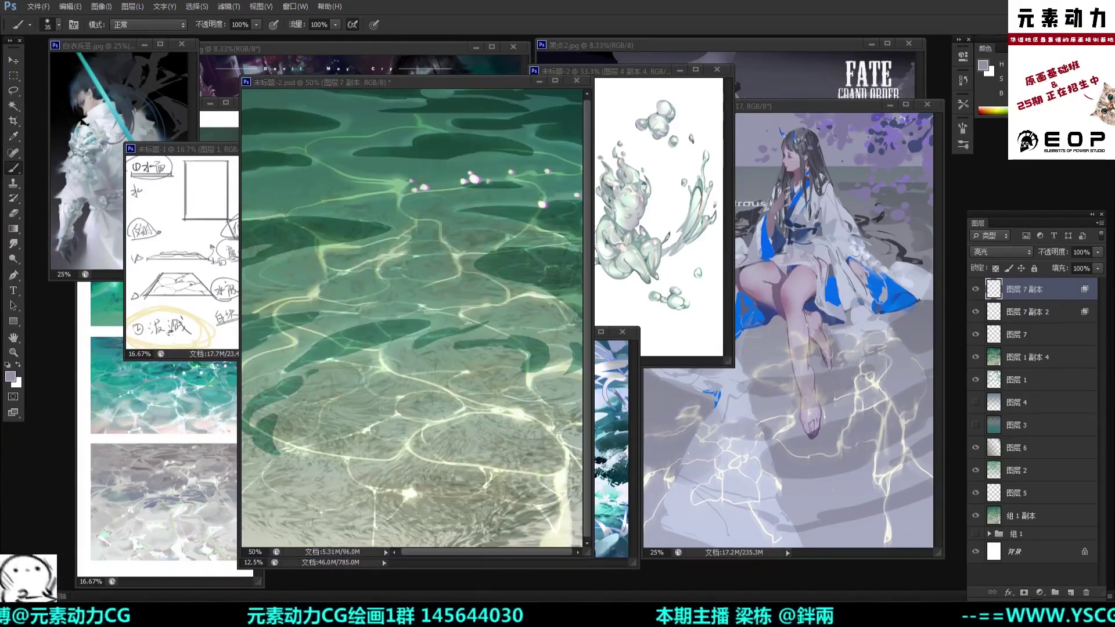
pyautogui.moveTo(500, 84); pyautogui.dragTo(497, 69)
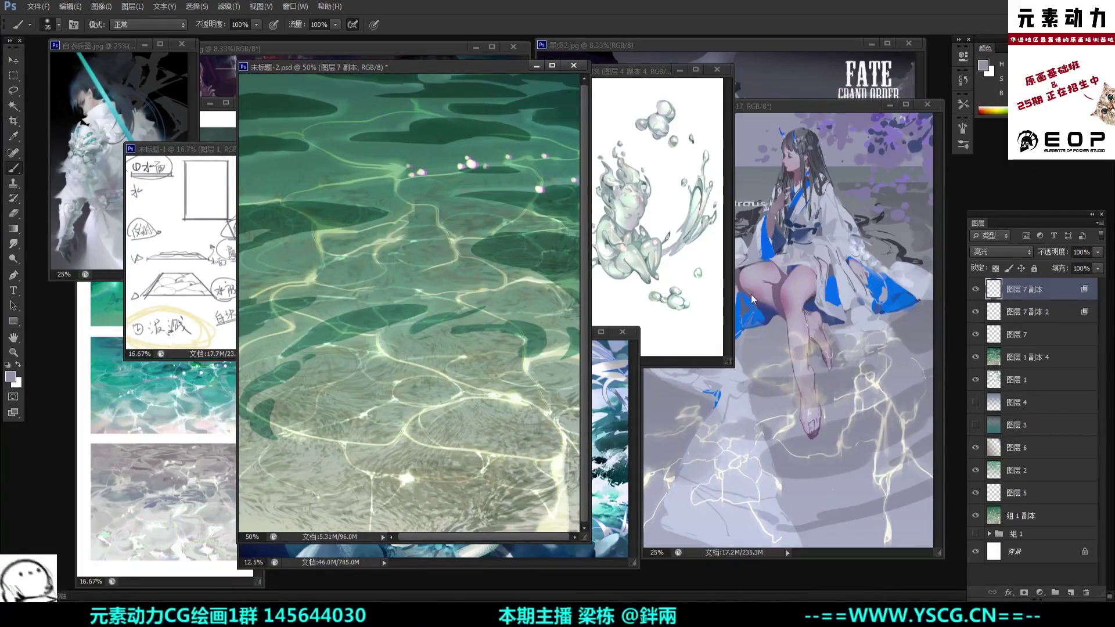
pyautogui.hotkey('ctrl', '-')
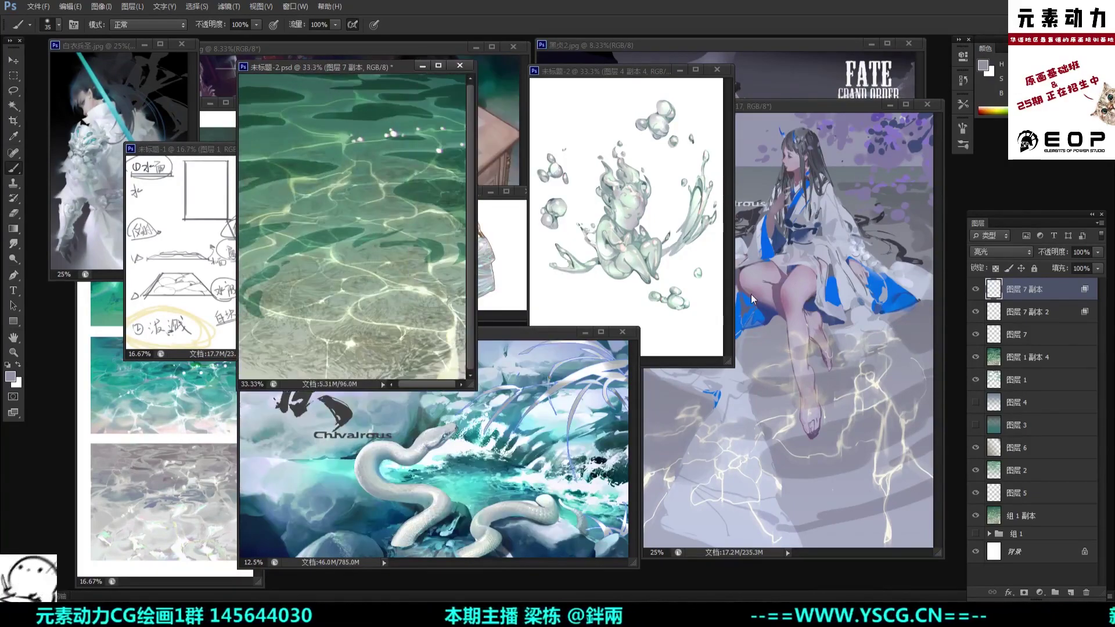
pyautogui.moveTo(472, 388); pyautogui.dragTo(505, 419)
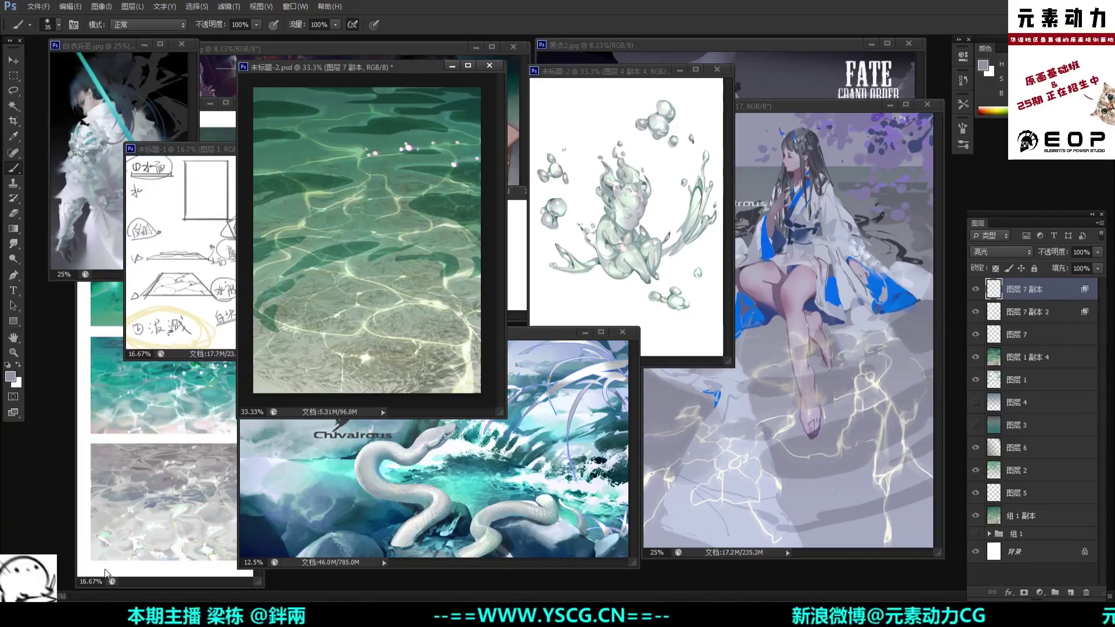
# Step: Bring 水整合.psd to the front and magnify its water studies to 100%
pyautogui.click(138, 577)
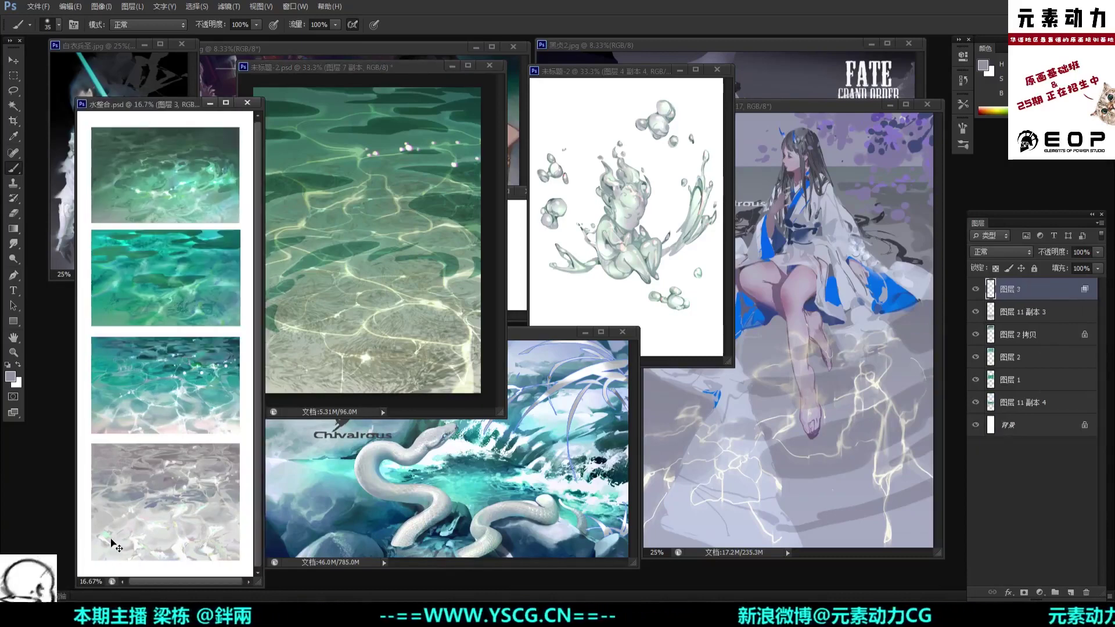
pyautogui.hotkey('ctrl', '+')
pyautogui.hotkey('ctrl', '+')
pyautogui.hotkey('ctrl', '+')
pyautogui.hotkey('ctrl', '+')
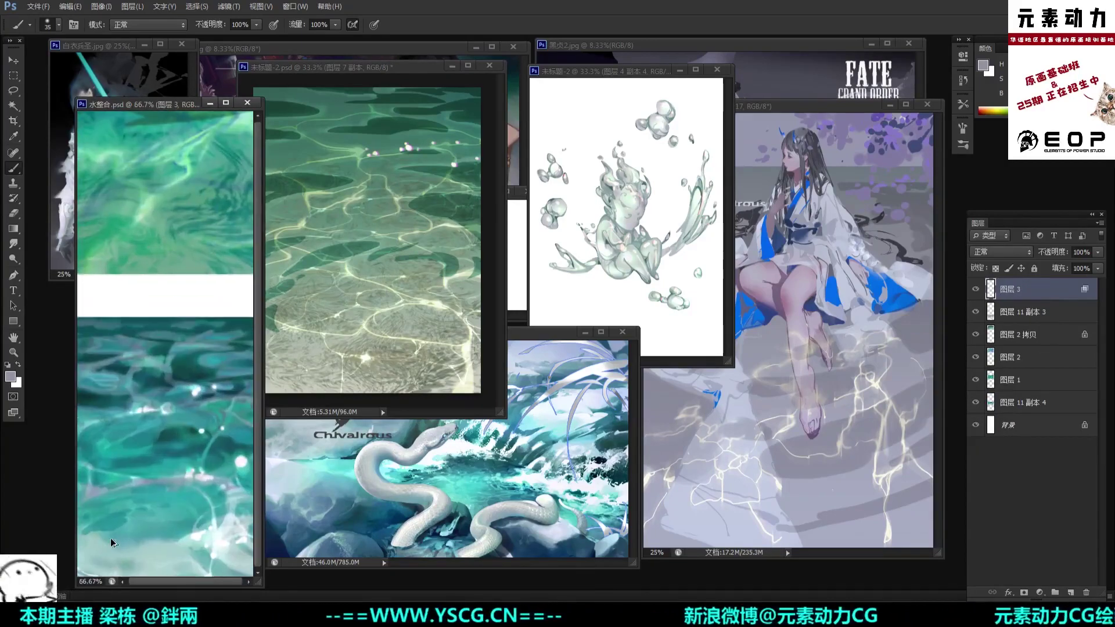
pyautogui.hotkey('ctrl', '+')
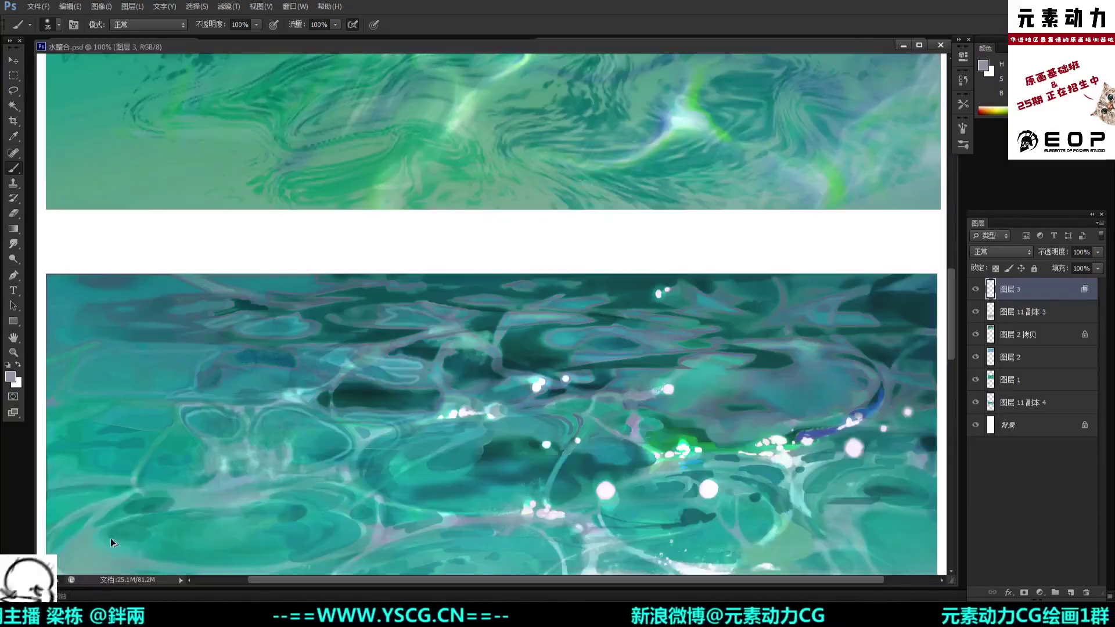
# Step: Examine the four water studies in 水整合.psd from first to last at 33.3% and 50%
pyautogui.hotkey('ctrl', '-')
pyautogui.hotkey('ctrl', '-')
pyautogui.hotkey('ctrl', '-')
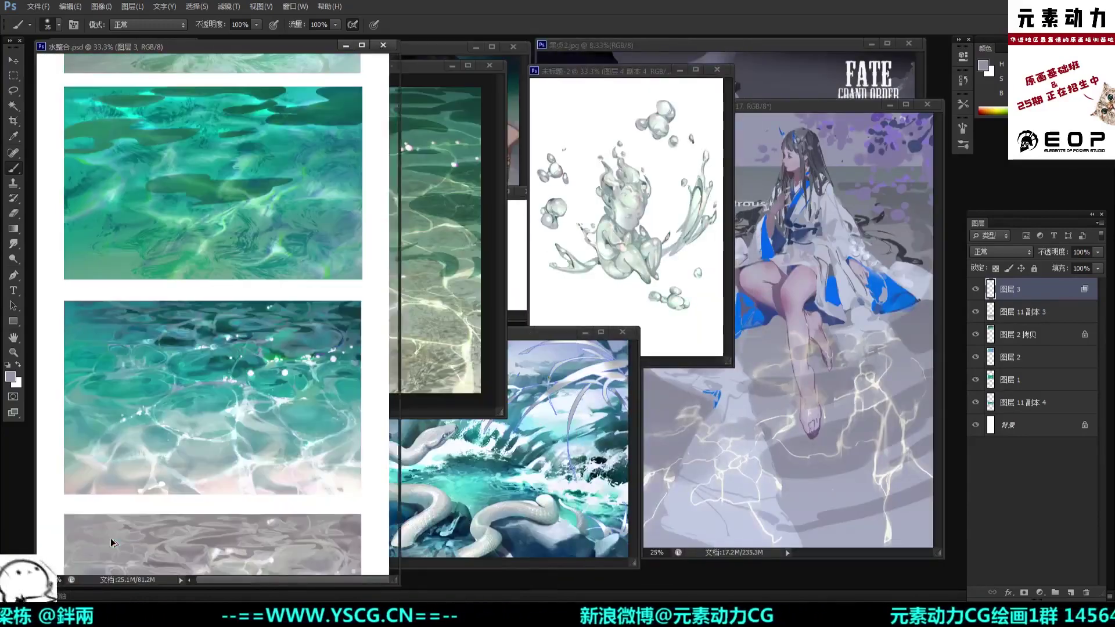
pyautogui.scroll(5, 247, 284)
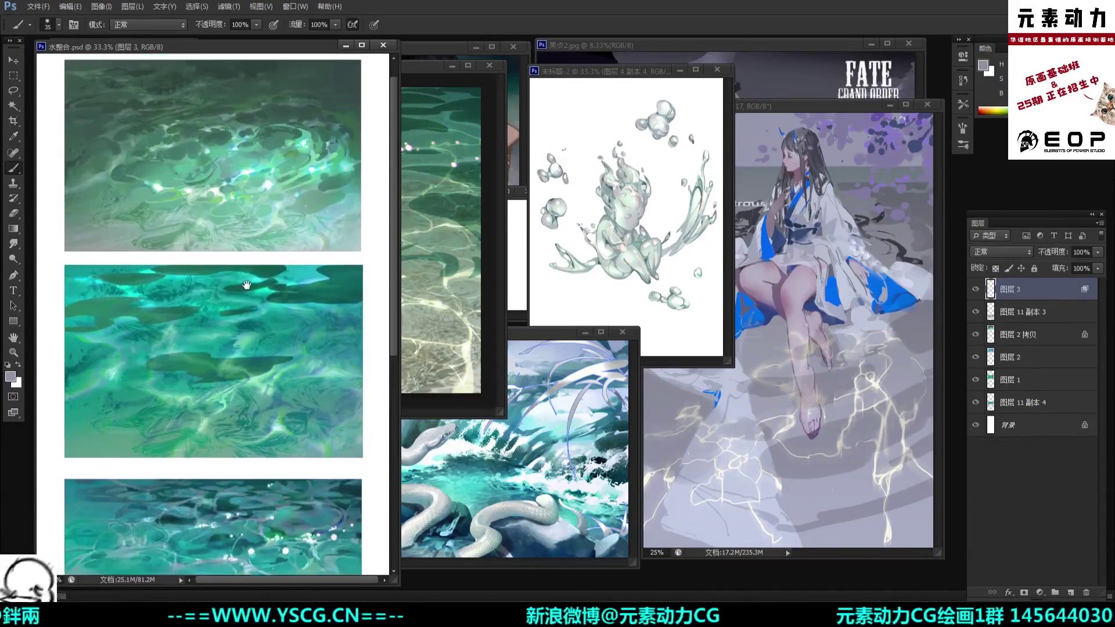
pyautogui.moveTo(247, 286); pyautogui.dragTo(248, 328)
pyautogui.hotkey('ctrl', '+')
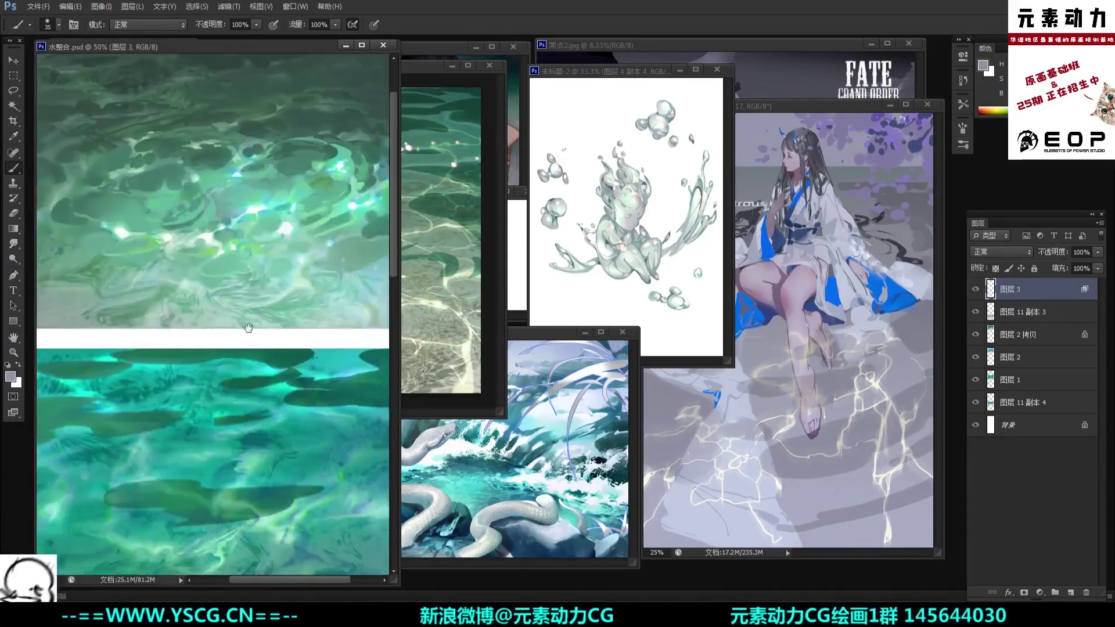
pyautogui.scroll(-10, 249, 328)
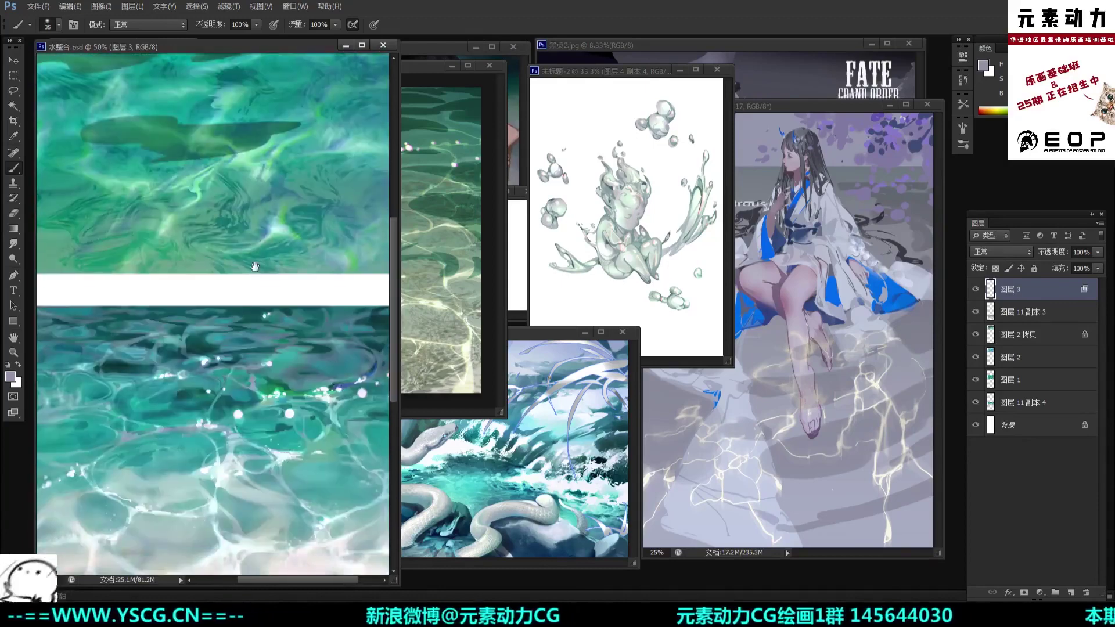
pyautogui.scroll(-10, 254, 267)
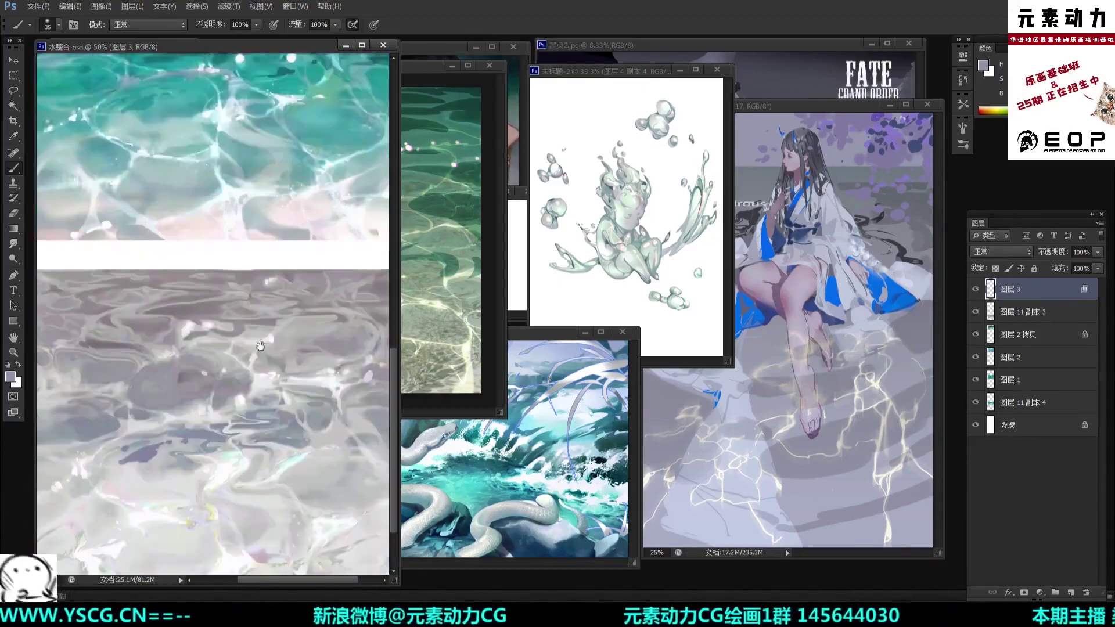
pyautogui.scroll(-5, 260, 346)
# Step: Reduce 水整合.psd to 16.7% and move its window down beside the green water painting
pyautogui.hotkey('ctrl', '-')
pyautogui.hotkey('ctrl', '-')
pyautogui.hotkey('ctrl', '-')
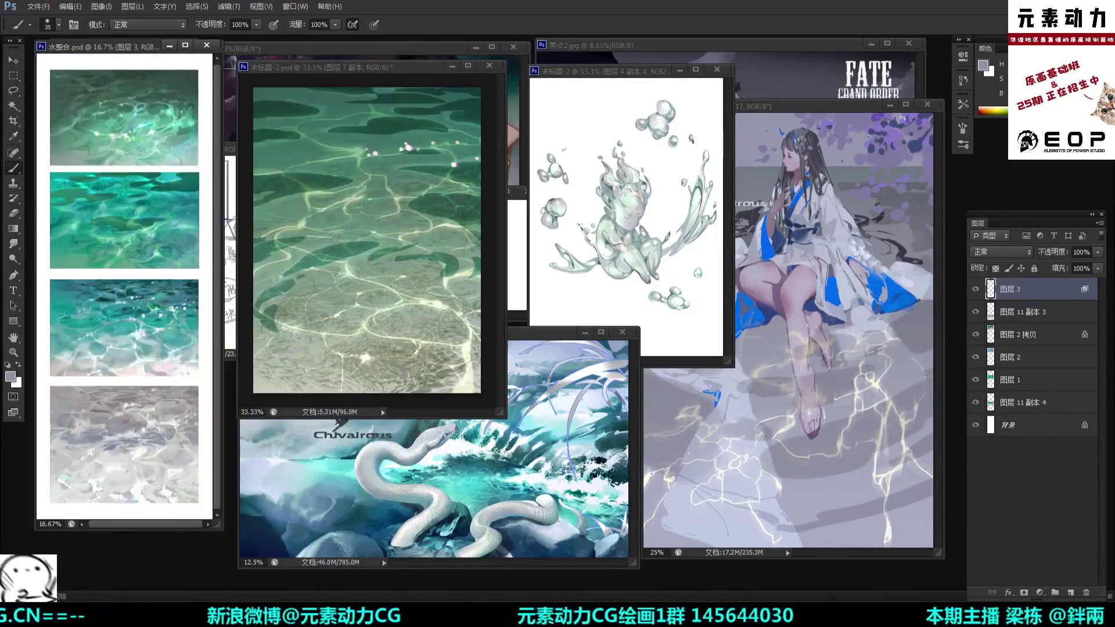
pyautogui.moveTo(145, 50); pyautogui.dragTo(147, 96)
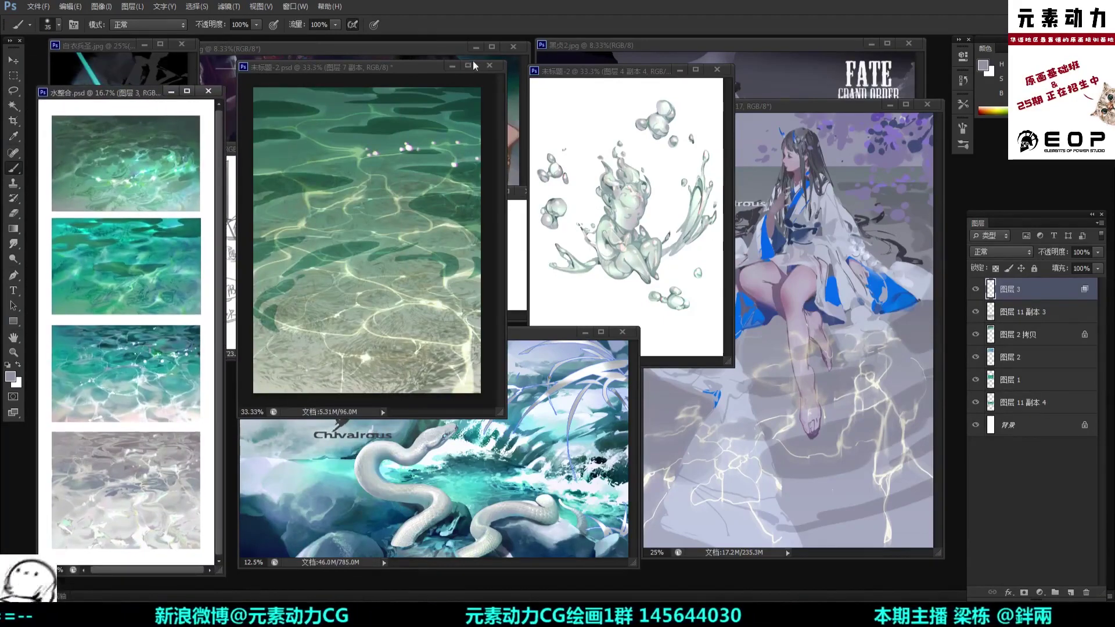
# Step: View DMC0408.jpg at 16.7%, then reduce it to 6.25% and place its window over the upper part of the green water painting
pyautogui.moveTo(441, 47); pyautogui.dragTo(445, 97)
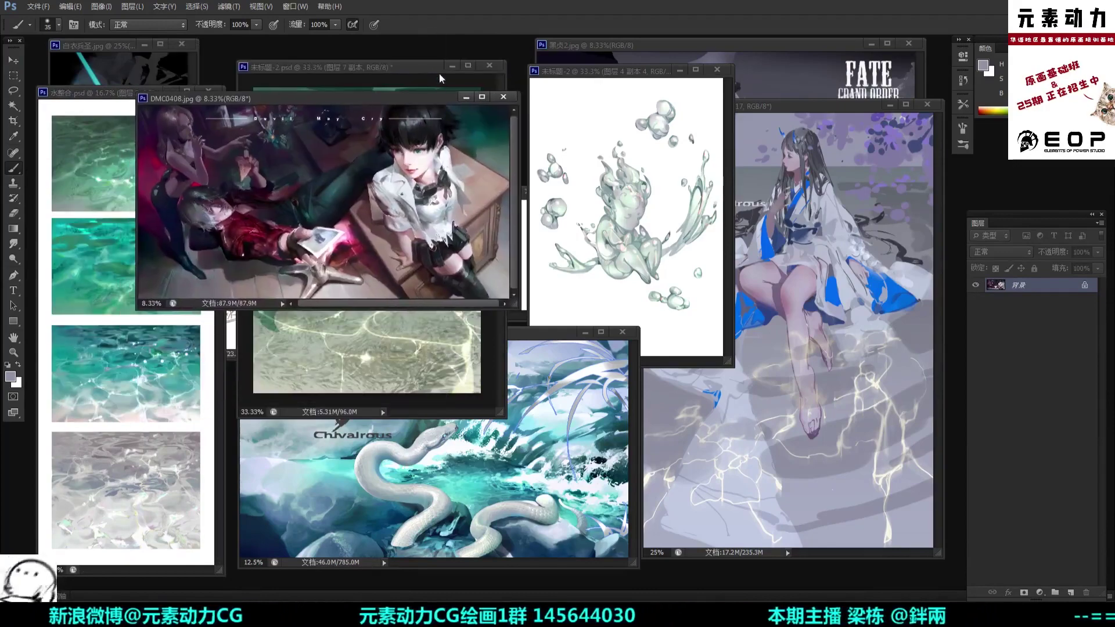
pyautogui.hotkey('ctrl', '+')
pyautogui.hotkey('ctrl', '+')
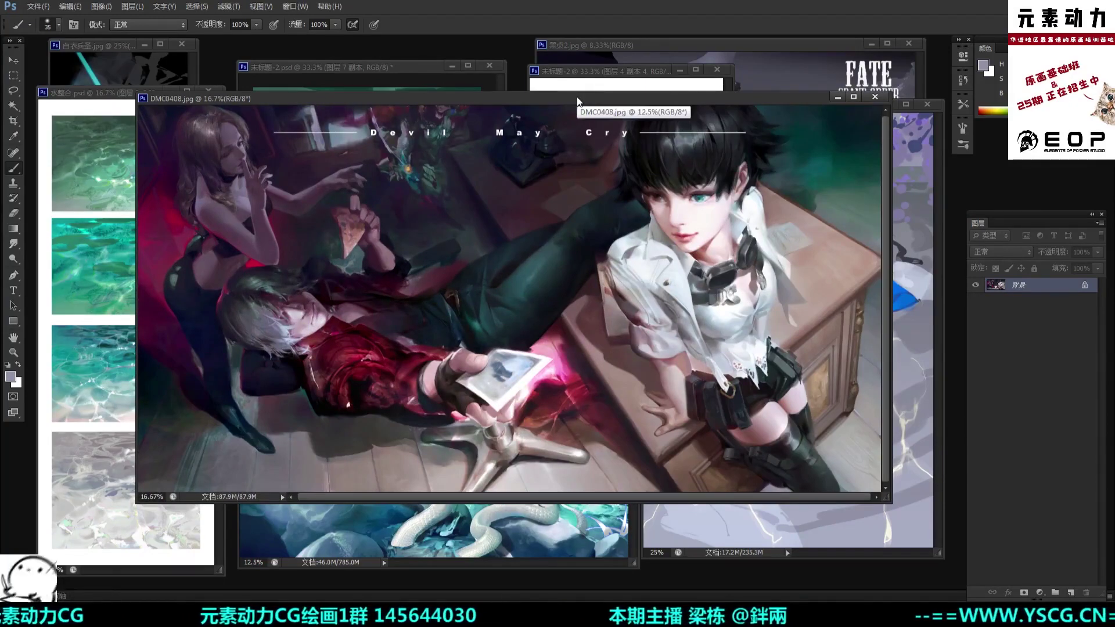
pyautogui.hotkey('ctrl', '-')
pyautogui.hotkey('ctrl', '-')
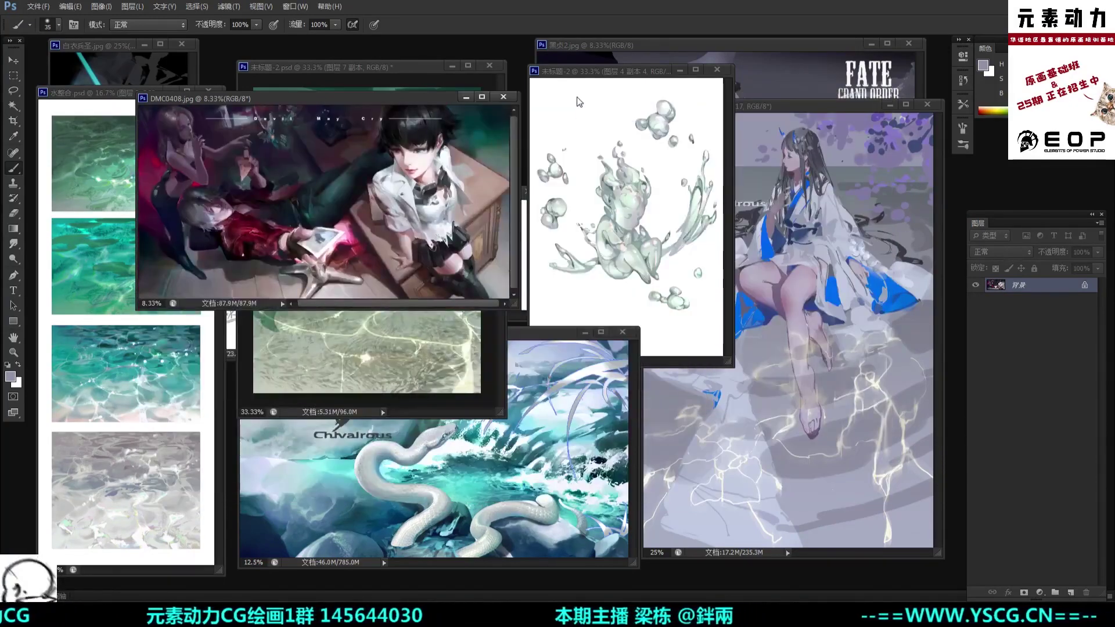
pyautogui.hotkey('ctrl', '-')
pyautogui.moveTo(340, 94); pyautogui.dragTo(316, 59)
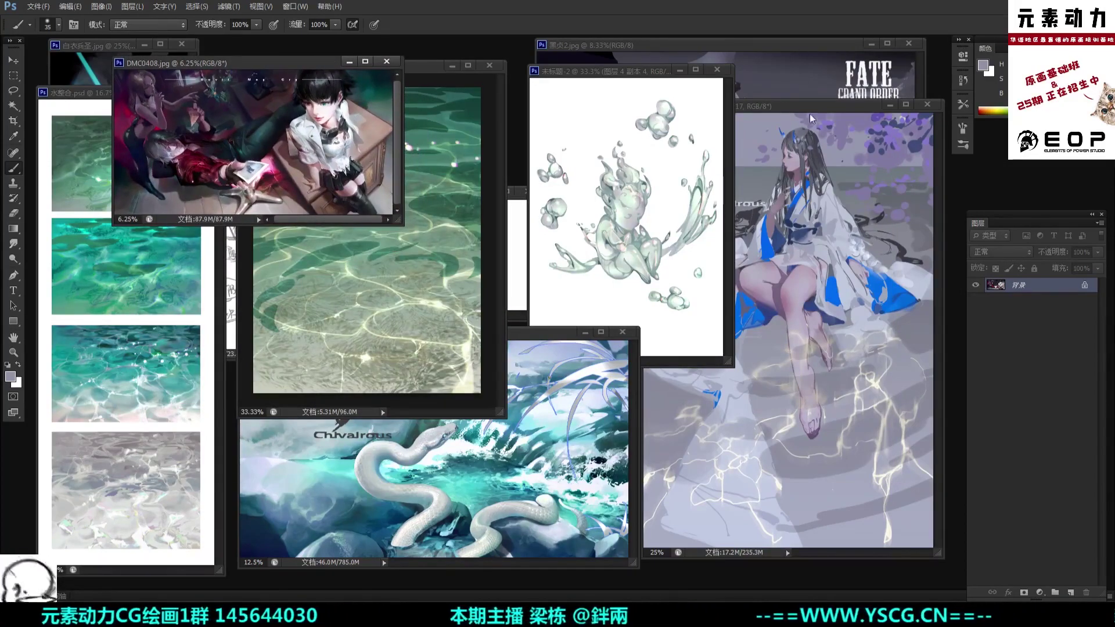
# Step: Move the seated-girl water painting's window over the water figure and keep its view at 25%
pyautogui.moveTo(809, 114)
pyautogui.mouseDown()
pyautogui.moveTo(761, 115)
pyautogui.moveTo(757, 86)
pyautogui.mouseUp()
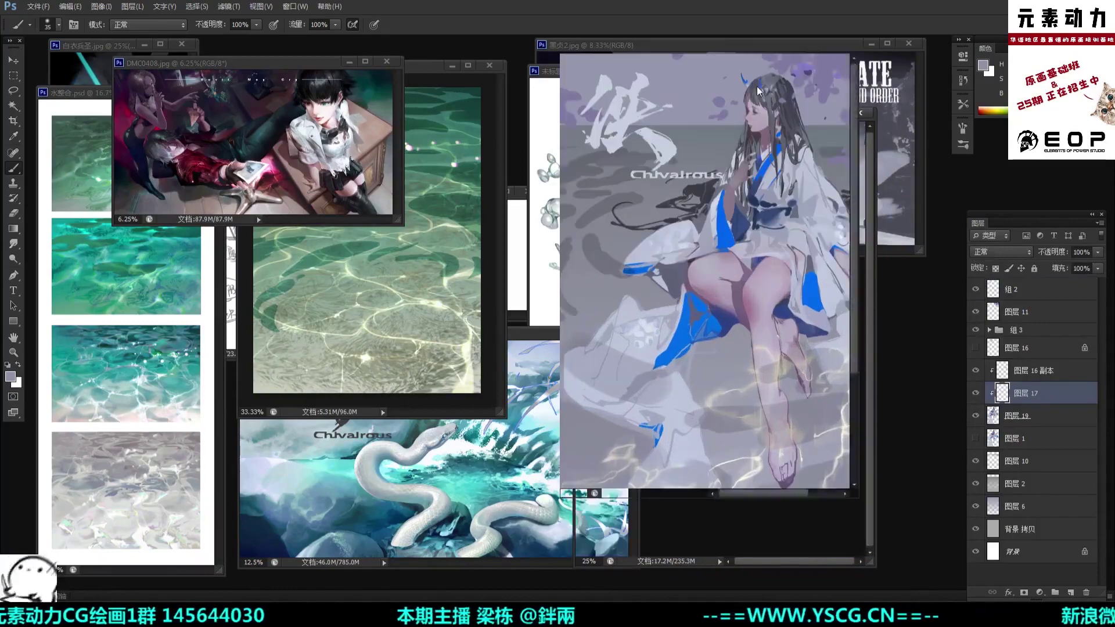
pyautogui.hotkey('ctrl', '+')
pyautogui.hotkey('ctrl', '-')
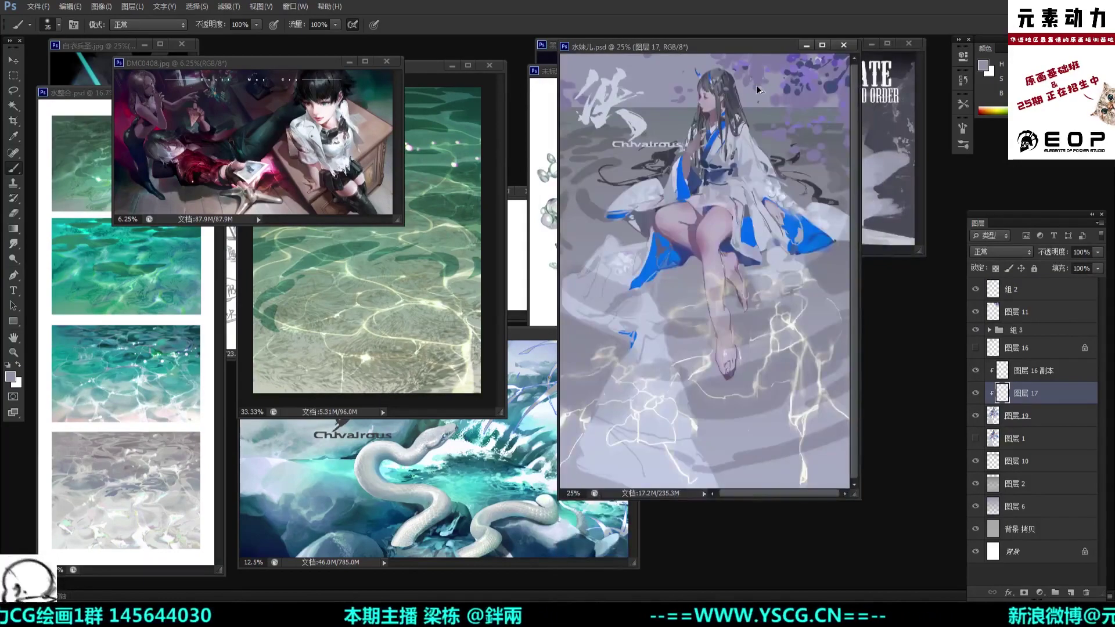
# Step: Move the seated-girl painting's window lower and bring 水整合.psd and the green water painting in front of DMC0408.jpg
pyautogui.hotkey('ctrl', '+')
pyautogui.hotkey('ctrl', '-')
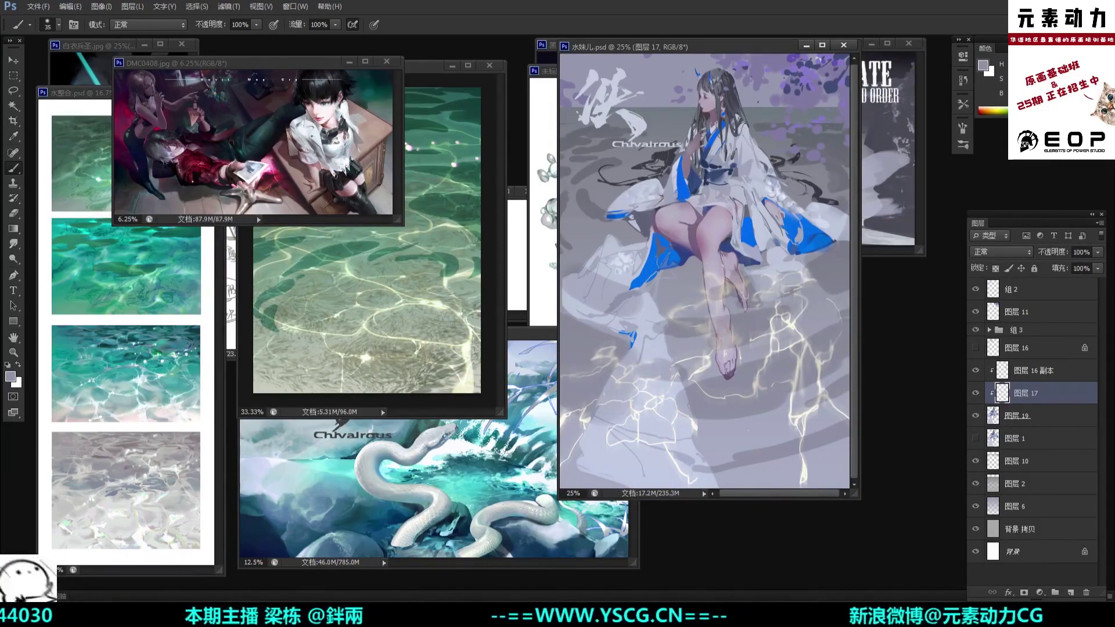
pyautogui.moveTo(765, 46); pyautogui.dragTo(773, 104)
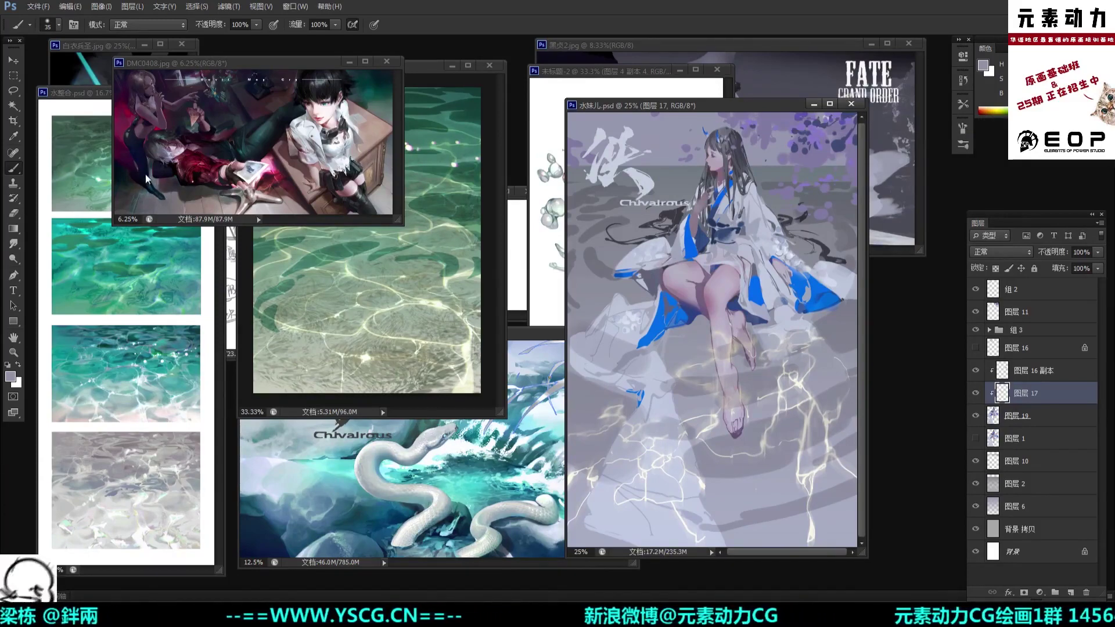
pyautogui.moveTo(90, 97); pyautogui.dragTo(99, 98)
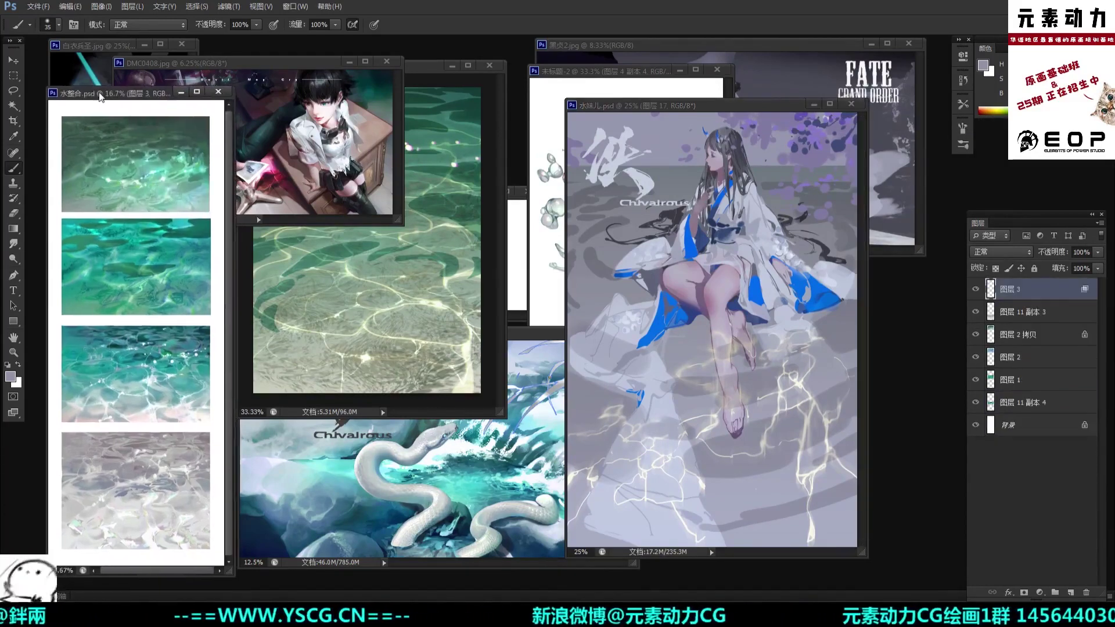
pyautogui.click(426, 67)
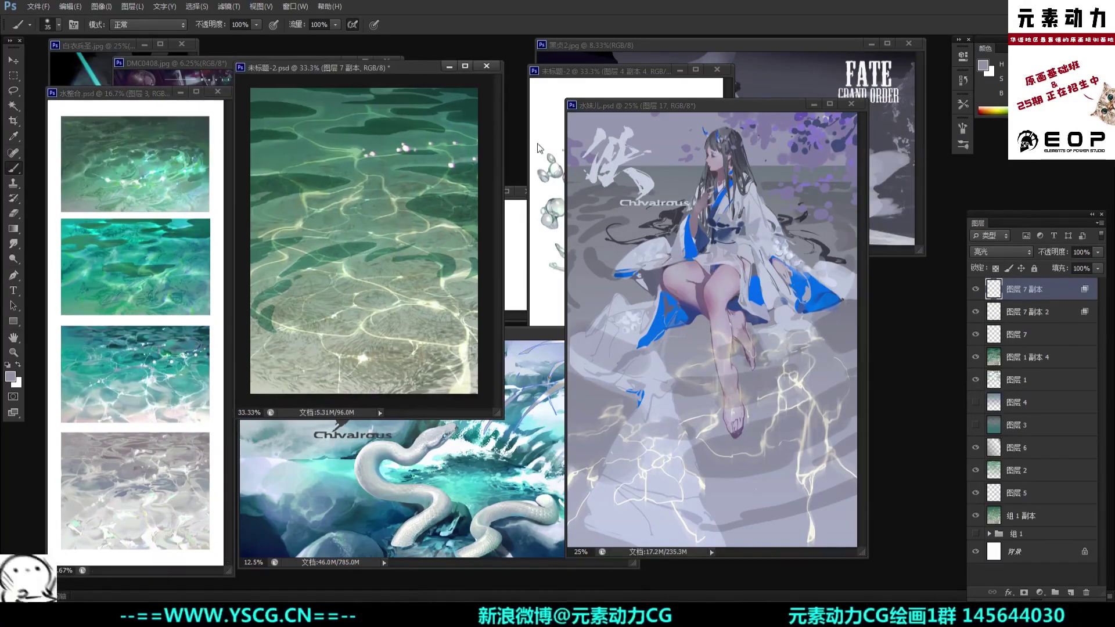
# Step: Hide layer 图层 7 副本 in the green water painting, toggle 图层 1 off and on, and shift the window slightly lower
pyautogui.click(976, 289)
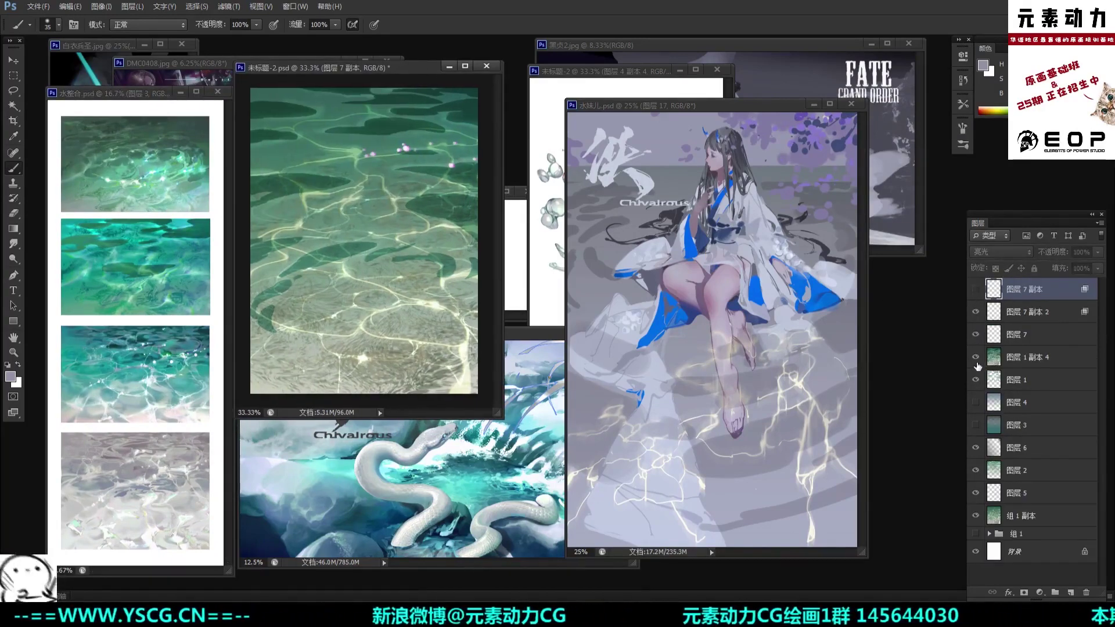
pyautogui.click(976, 380)
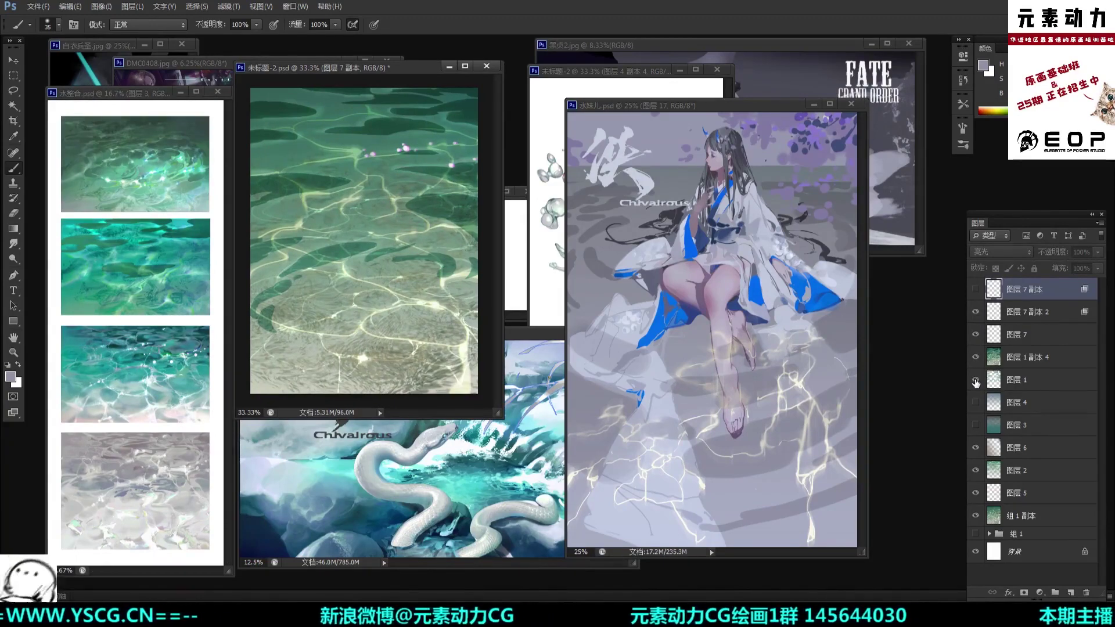
pyautogui.click(976, 379)
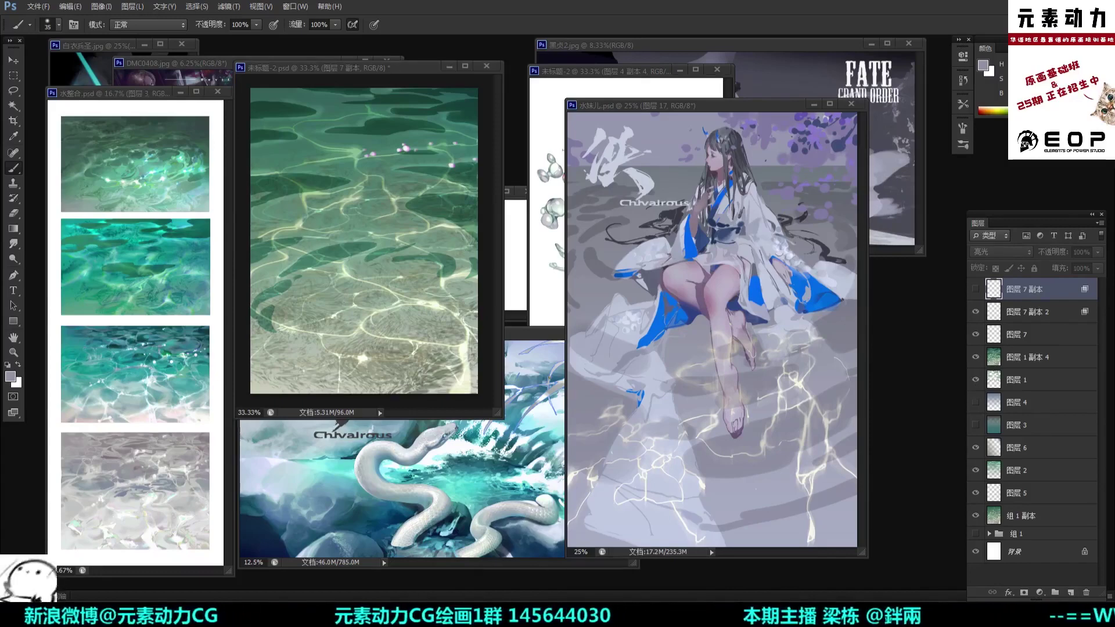
pyautogui.moveTo(423, 68); pyautogui.dragTo(422, 83)
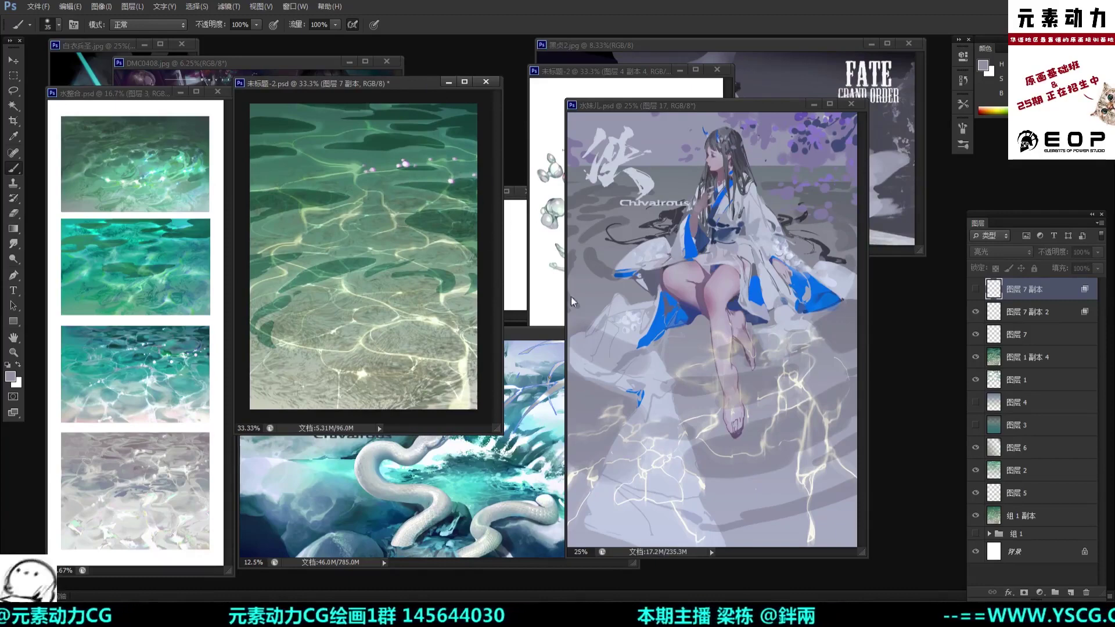
# Step: Hide the green water painting's remaining visible layers one by one, from 图层 7 副本 2 down to 组 1 副本
pyautogui.click(975, 312)
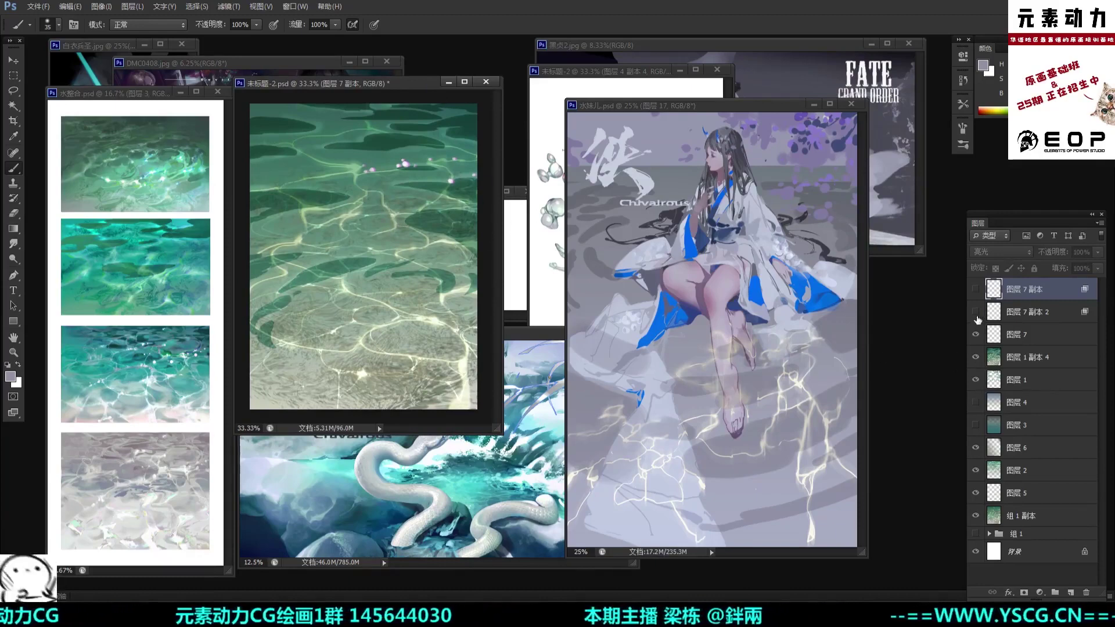
pyautogui.click(976, 335)
pyautogui.click(976, 357)
pyautogui.click(976, 380)
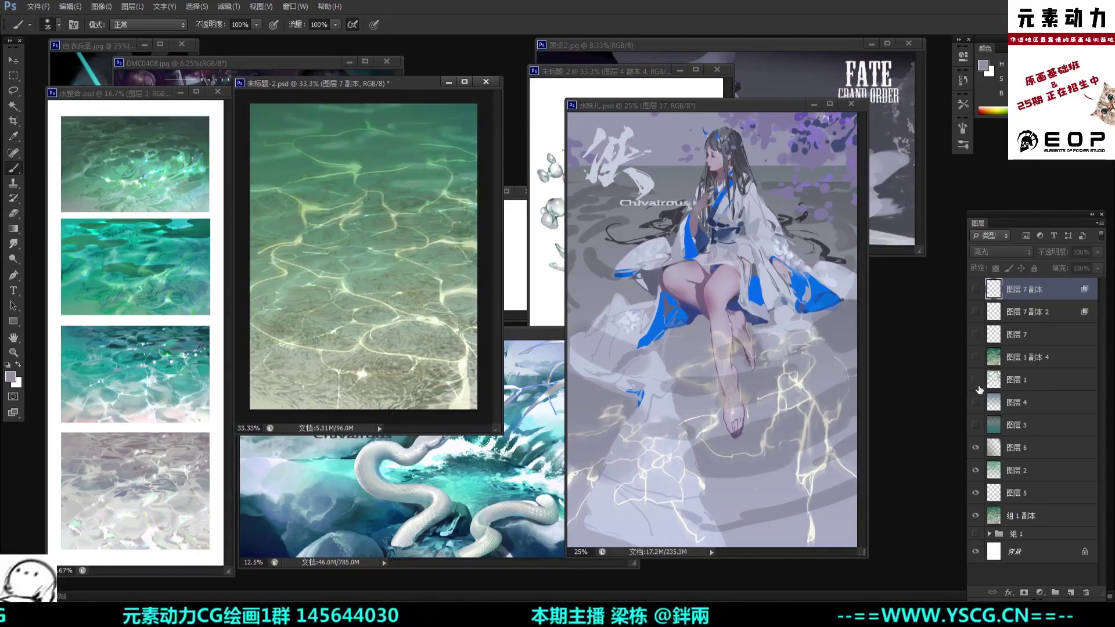
pyautogui.click(975, 402)
pyautogui.click(975, 403)
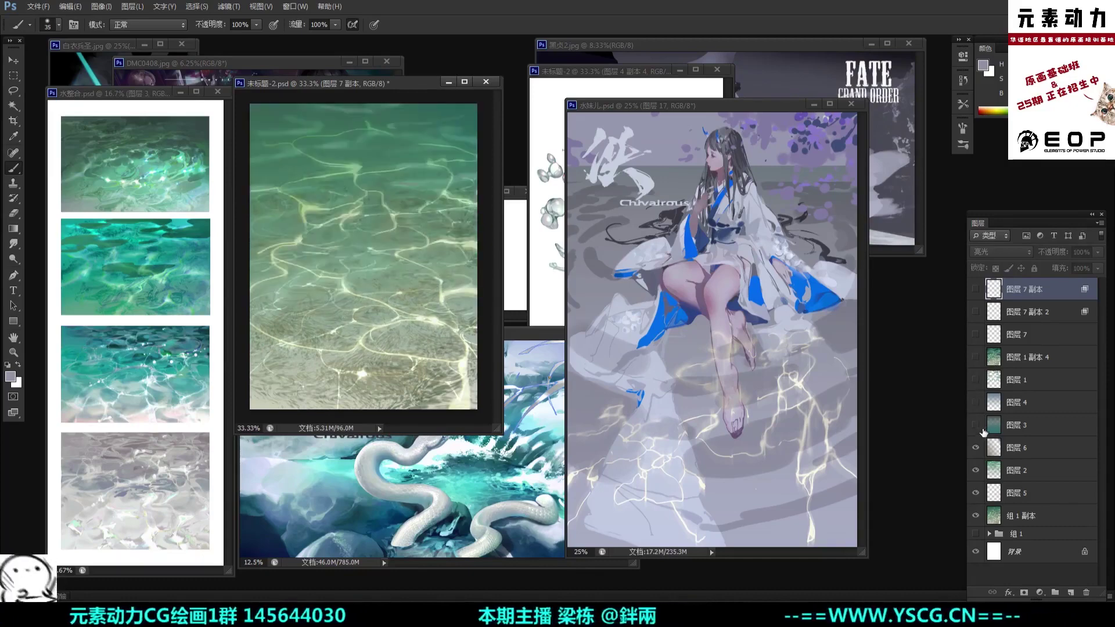
pyautogui.click(976, 448)
pyautogui.click(975, 471)
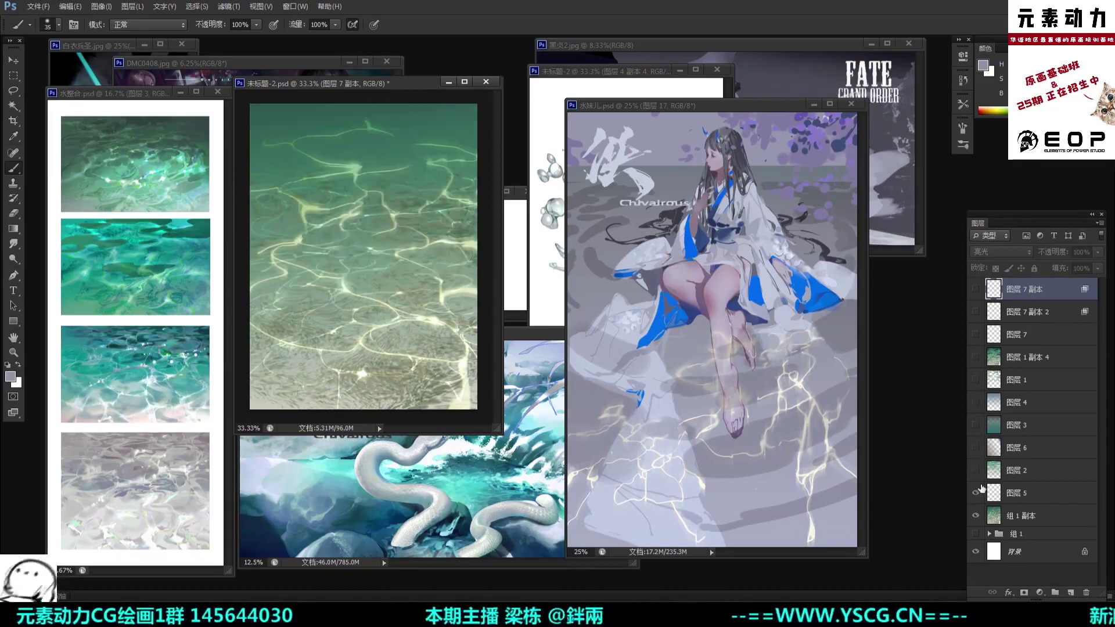
pyautogui.click(975, 493)
pyautogui.click(975, 515)
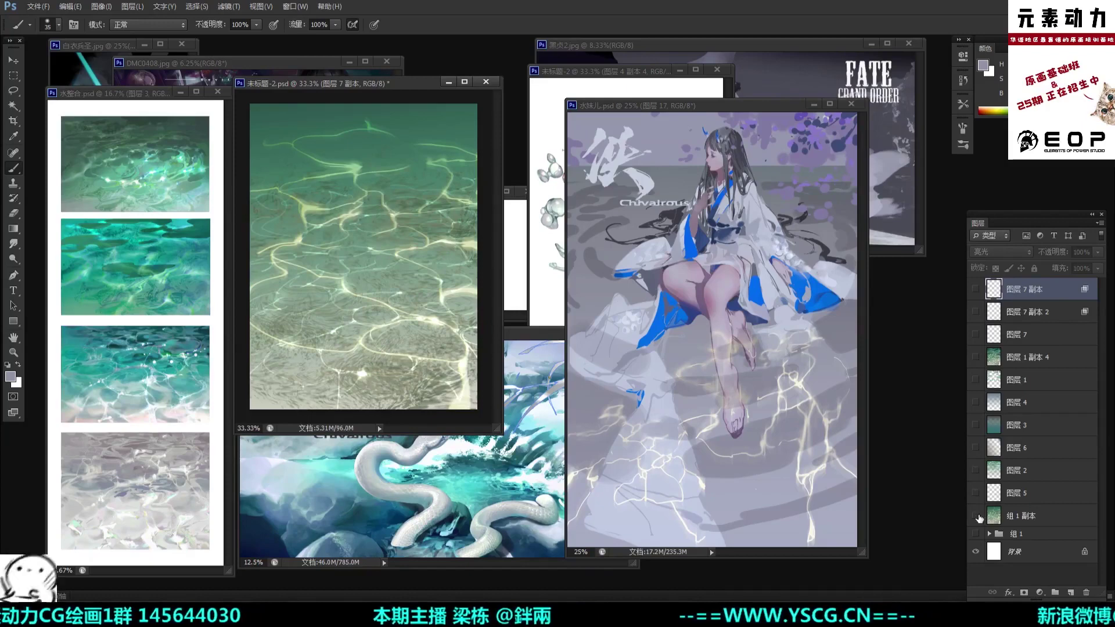
# Step: Expand and show group 组 1, then toggle its 图层 1 副本, 图层 1 副本 2 and 图层 1 副本 3 layers to examine the water build-up
pyautogui.click(989, 534)
pyautogui.scroll(-3, 1018, 509)
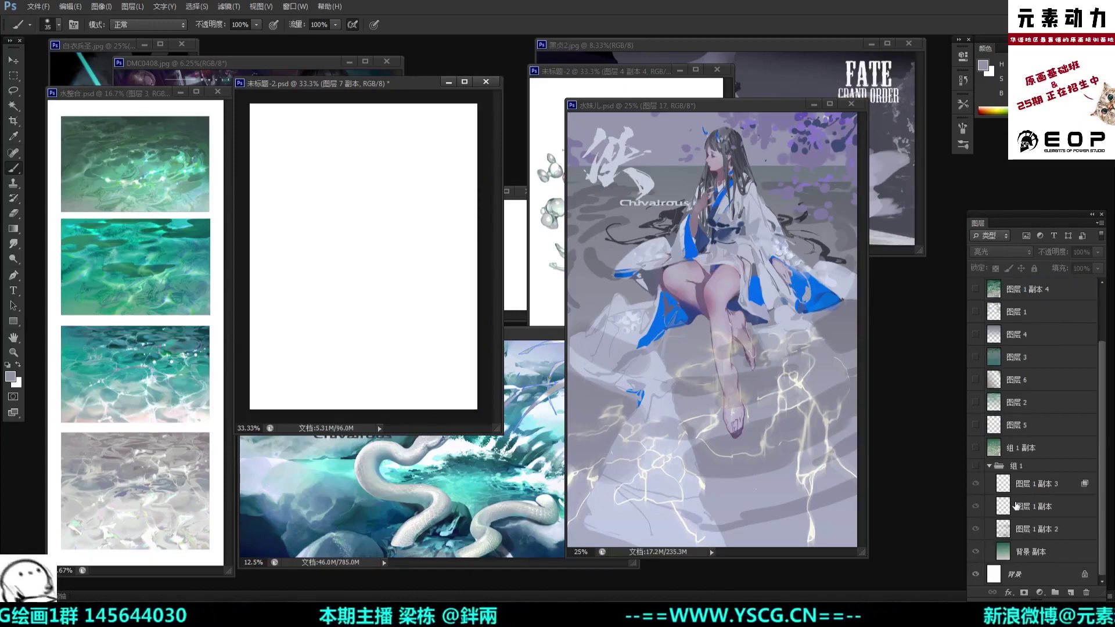
pyautogui.click(976, 484)
pyautogui.click(976, 506)
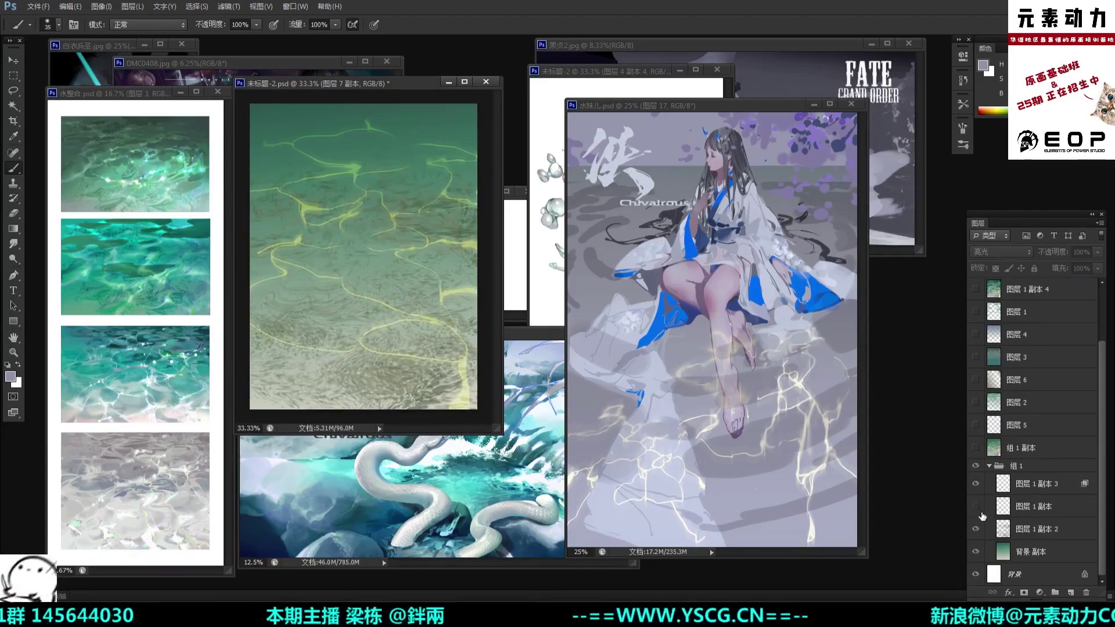
pyautogui.click(976, 529)
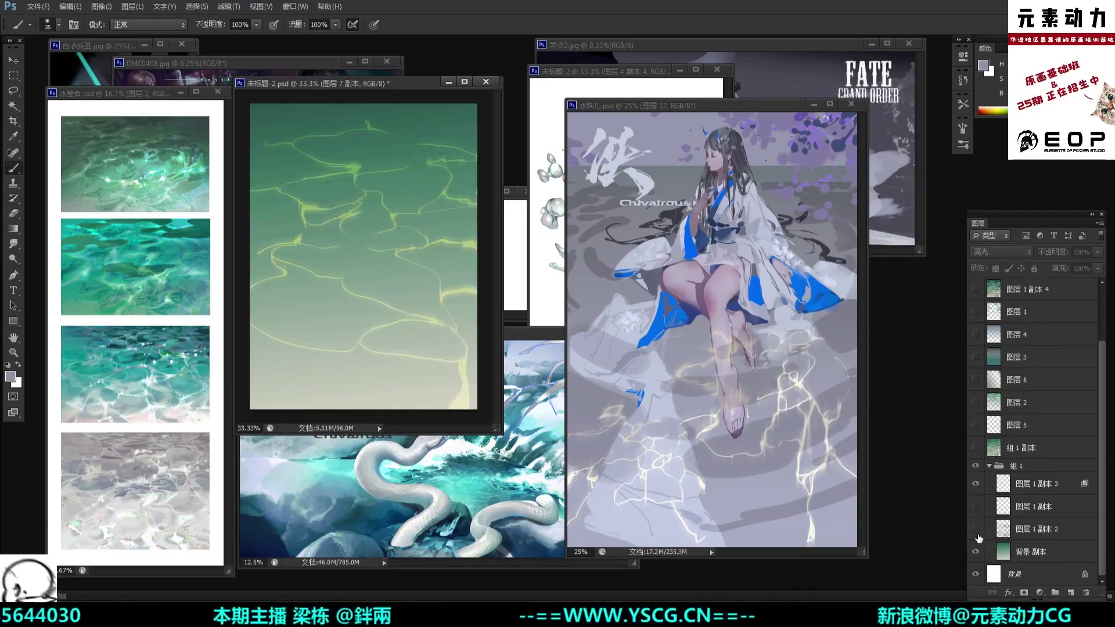
pyautogui.click(975, 507)
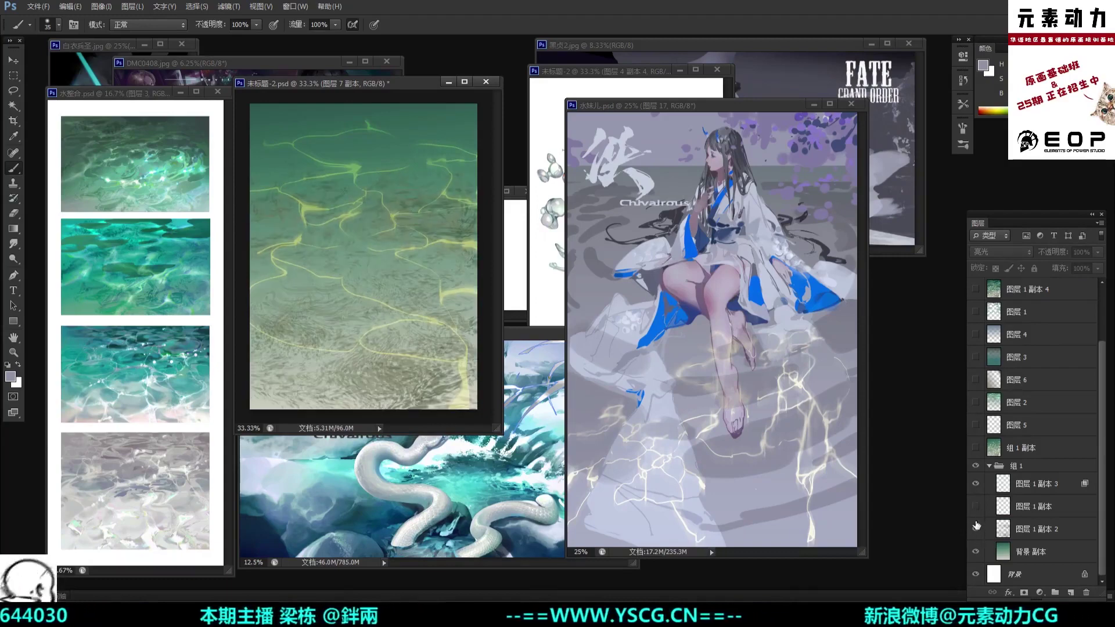
pyautogui.click(976, 484)
pyautogui.click(976, 484)
# Step: Show 组 1 副本, 图层 5, 图层 2, 图层 6, 图层 1 and 图层 1 副本 4 again, from the lowest to the uppermost
pyautogui.click(976, 448)
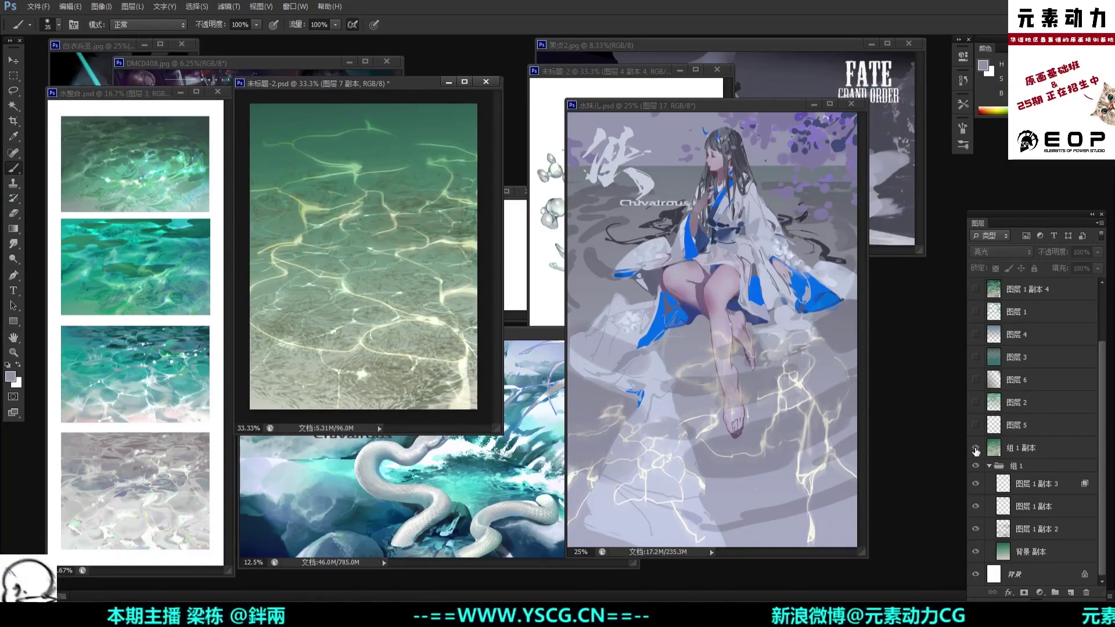
pyautogui.click(975, 449)
pyautogui.click(975, 446)
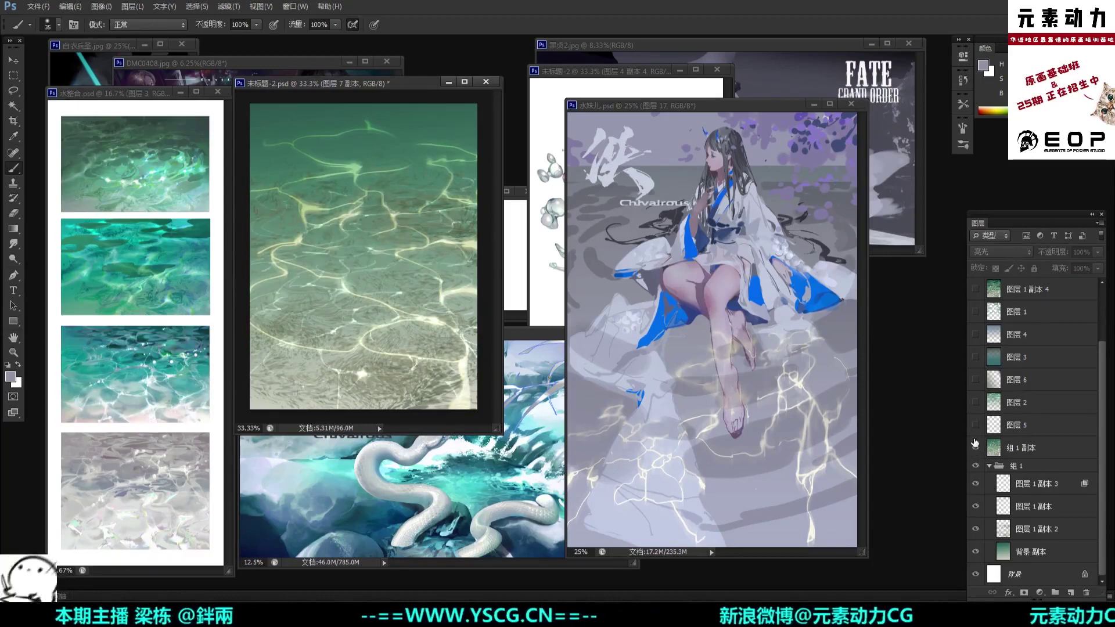
pyautogui.moveTo(976, 444); pyautogui.dragTo(974, 357)
pyautogui.click(974, 318)
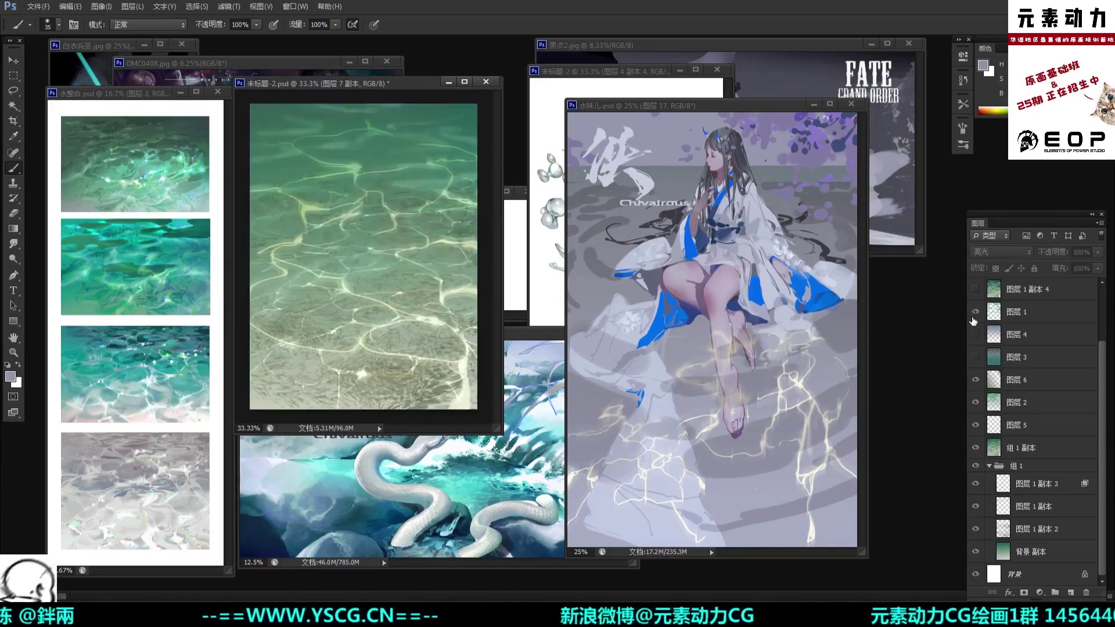
pyautogui.click(975, 289)
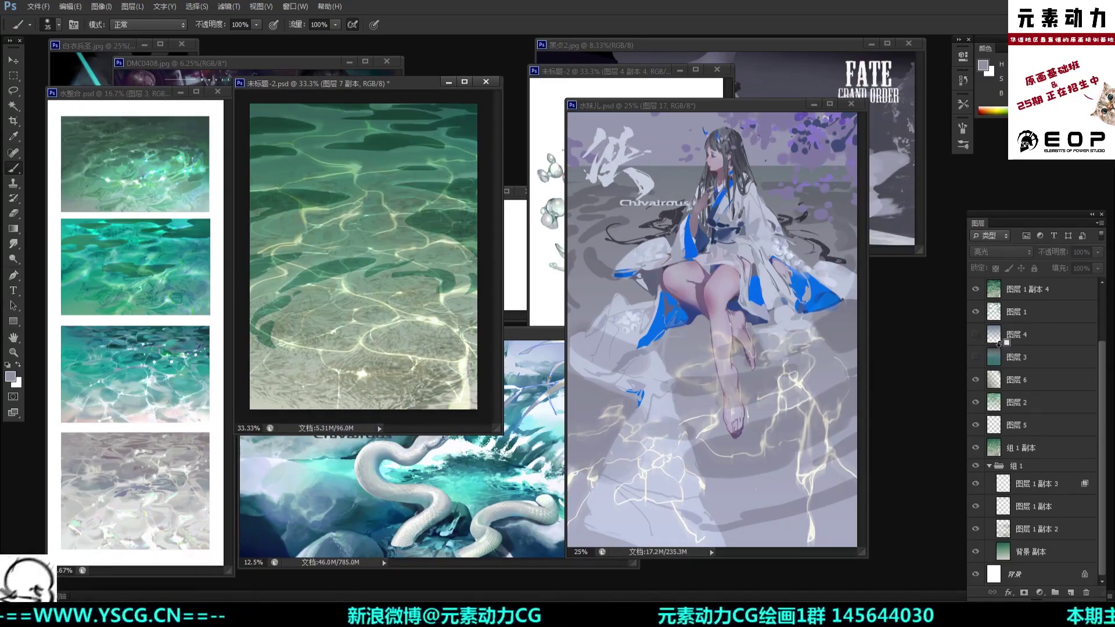
# Step: Refit the green water painting's window at 33.3% and save 未标题-2.psd
pyautogui.hotkey('ctrl', 'alt', '-')
pyautogui.hotkey('ctrl', 'alt', '+')
pyautogui.hotkey('ctrl', 's')
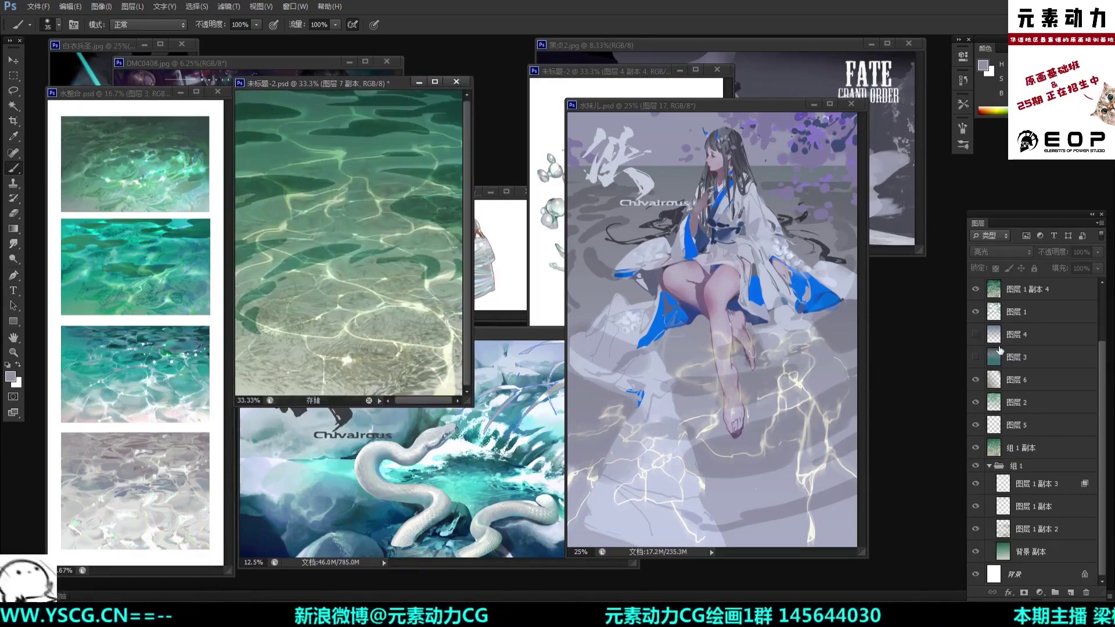
# Step: Save the transparent water figure document in Photoshop format under the file name 水婴
pyautogui.click(637, 75)
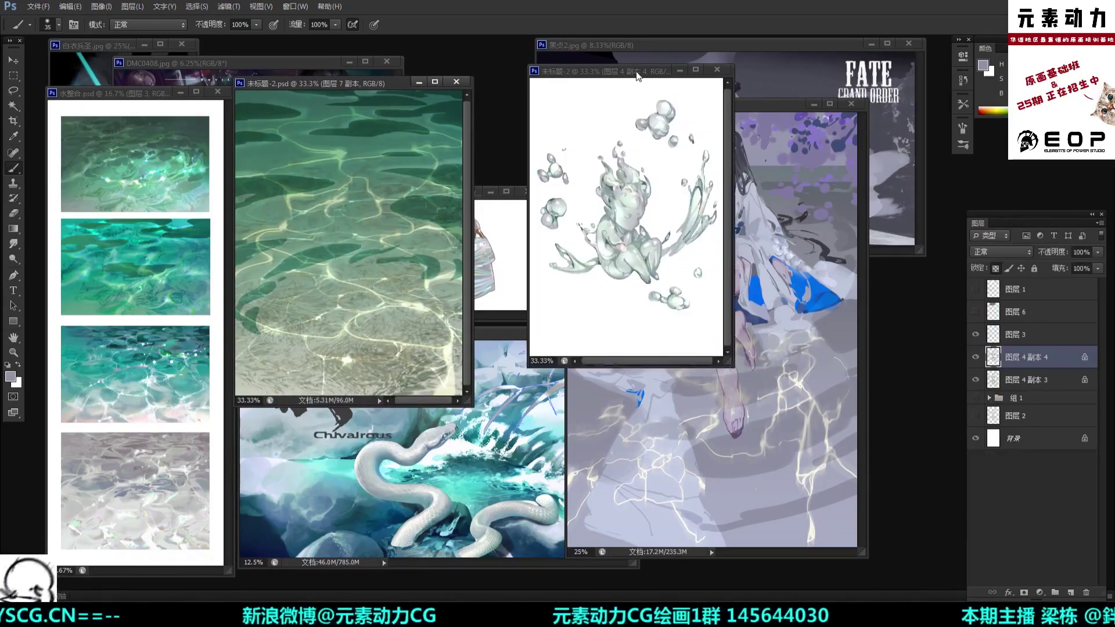
pyautogui.hotkey('ctrl', 's')
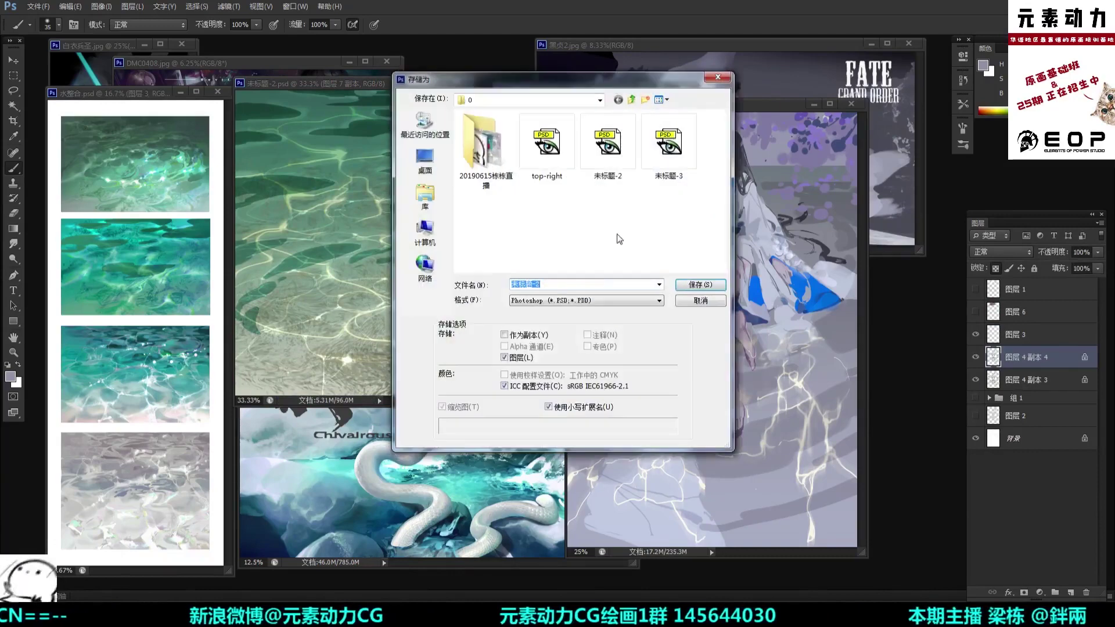
pyautogui.moveTo(635, 84); pyautogui.dragTo(764, 160)
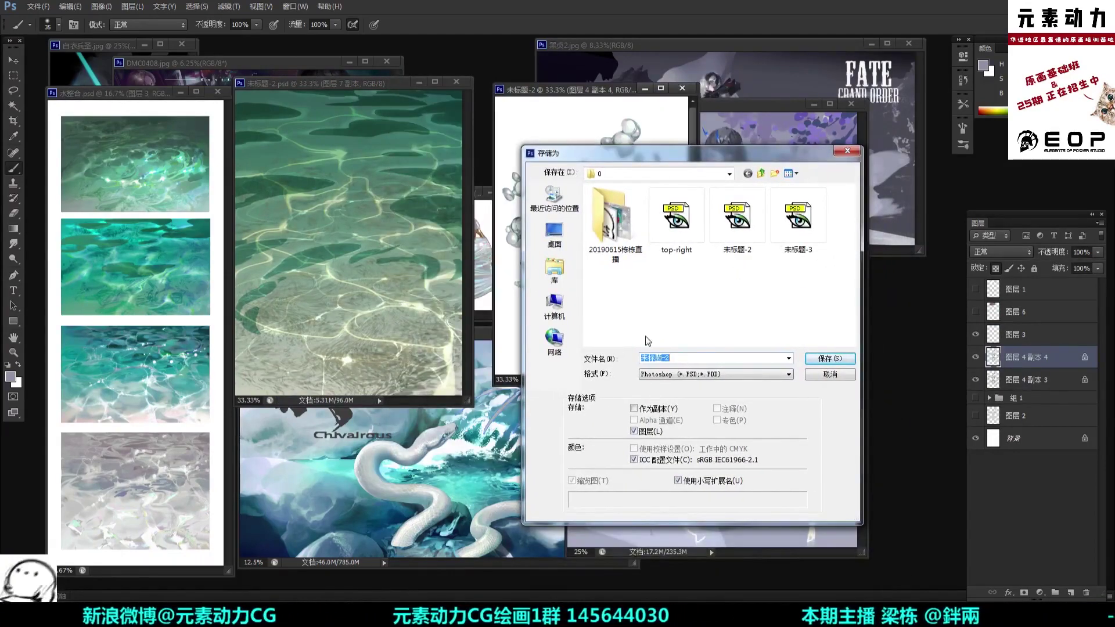
pyautogui.press('BackSpace')
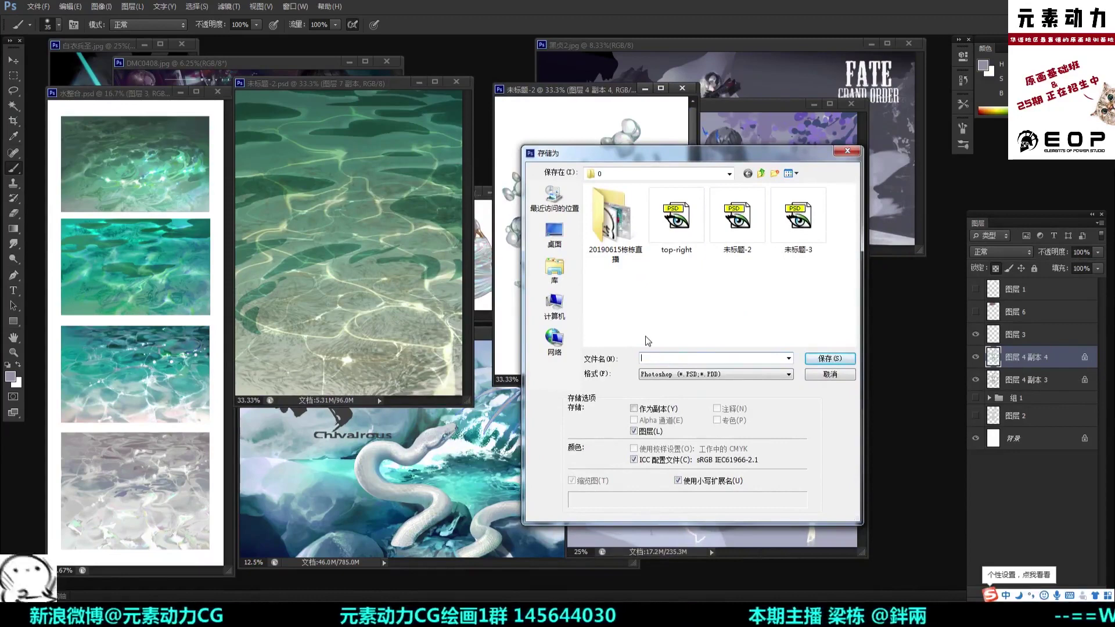
pyautogui.write('shui3')
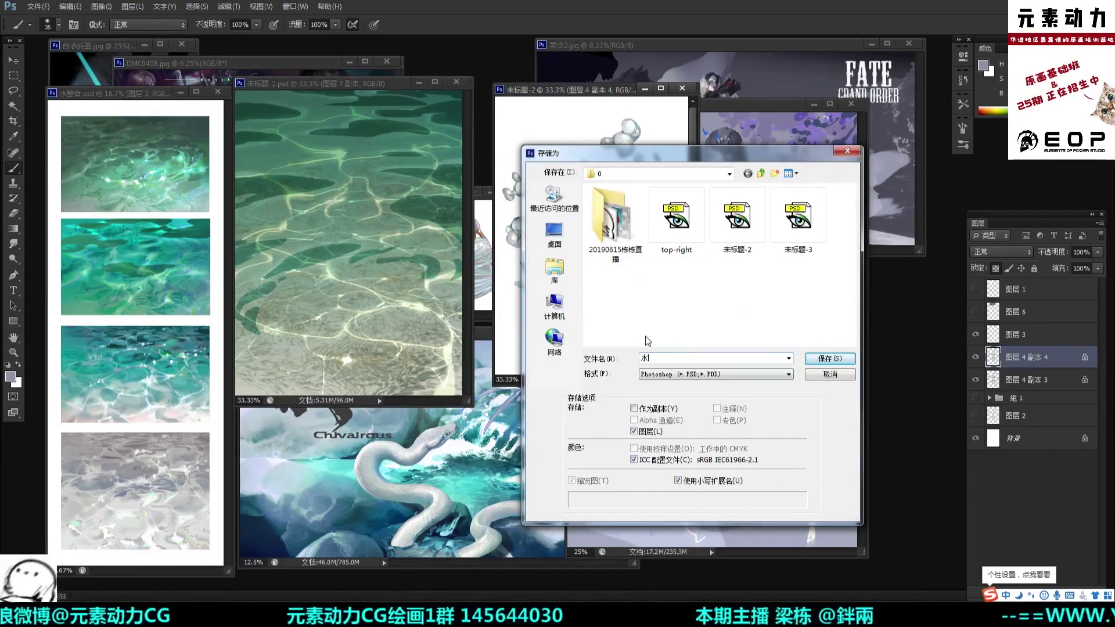
pyautogui.write('ying')
pyautogui.press('=')
pyautogui.press('=')
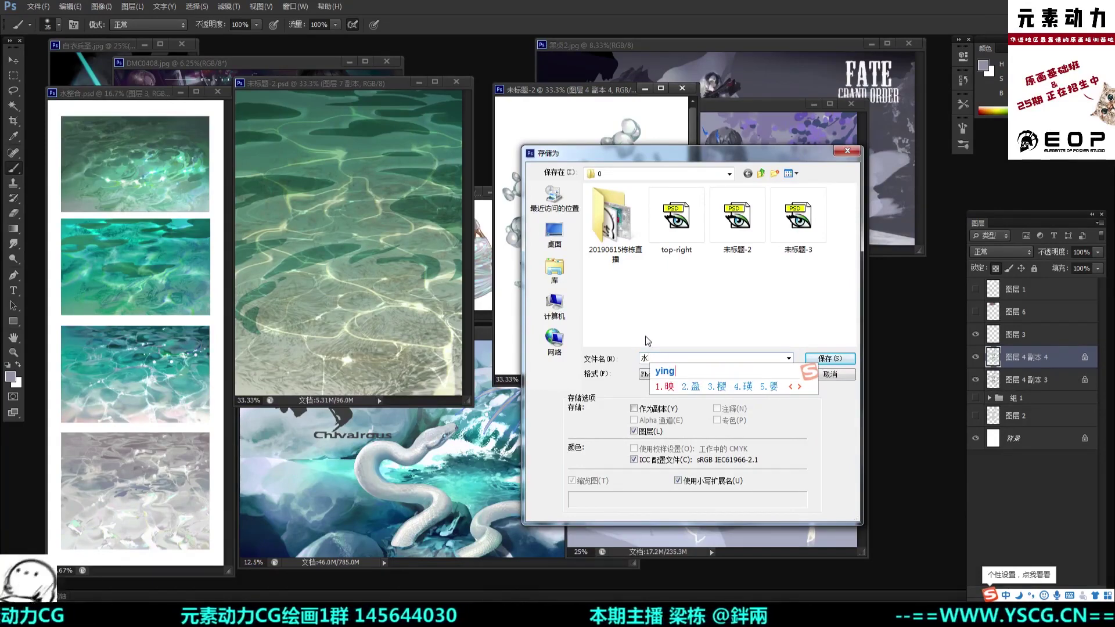
pyautogui.press('5')
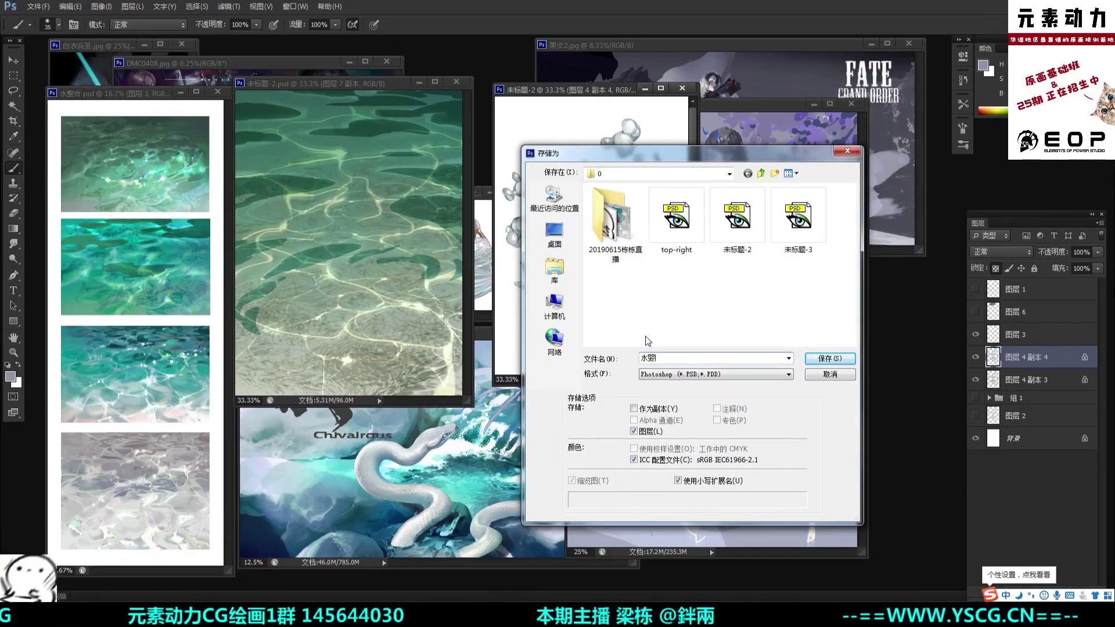
pyautogui.press('Return')
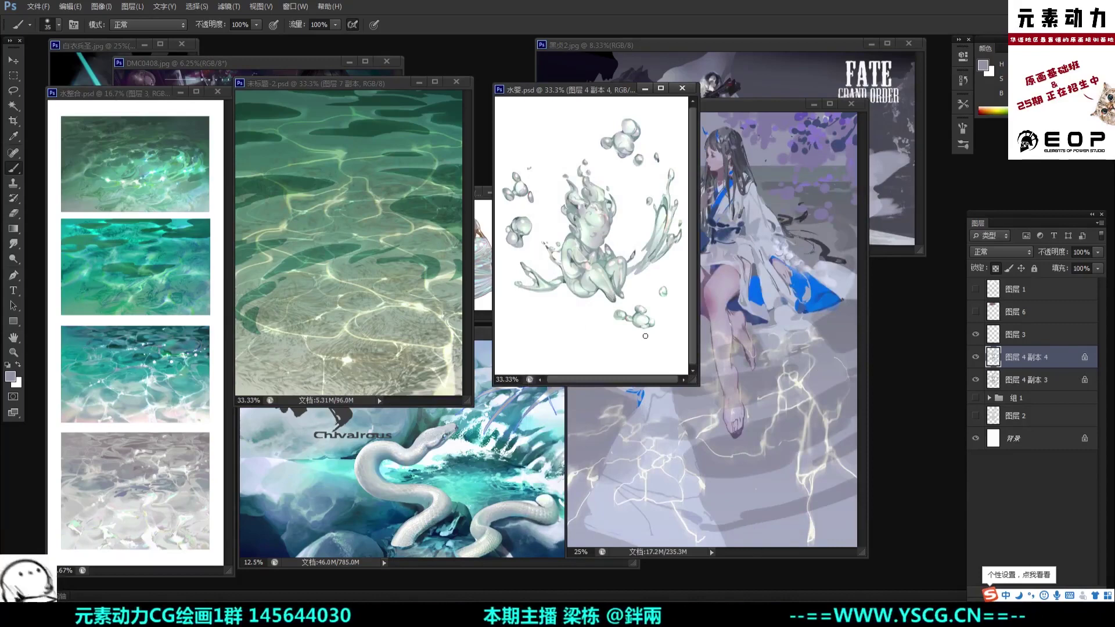
# Step: Move the seated-girl painting's window slightly down and place the 水婴.psd window over its upper part
pyautogui.moveTo(773, 101); pyautogui.dragTo(785, 120)
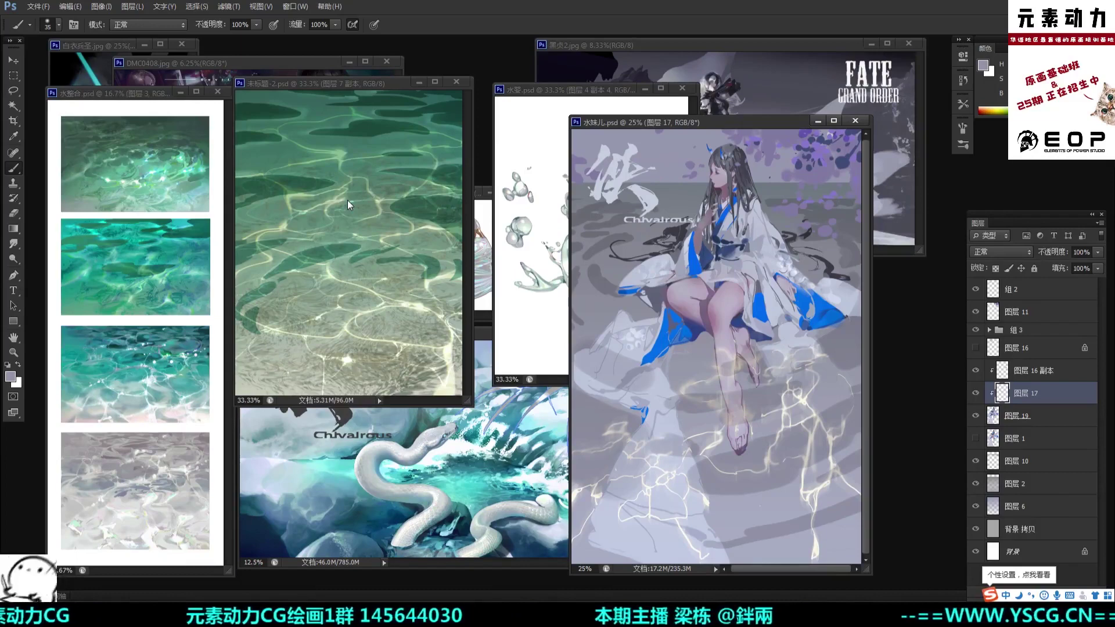
pyautogui.click(543, 81)
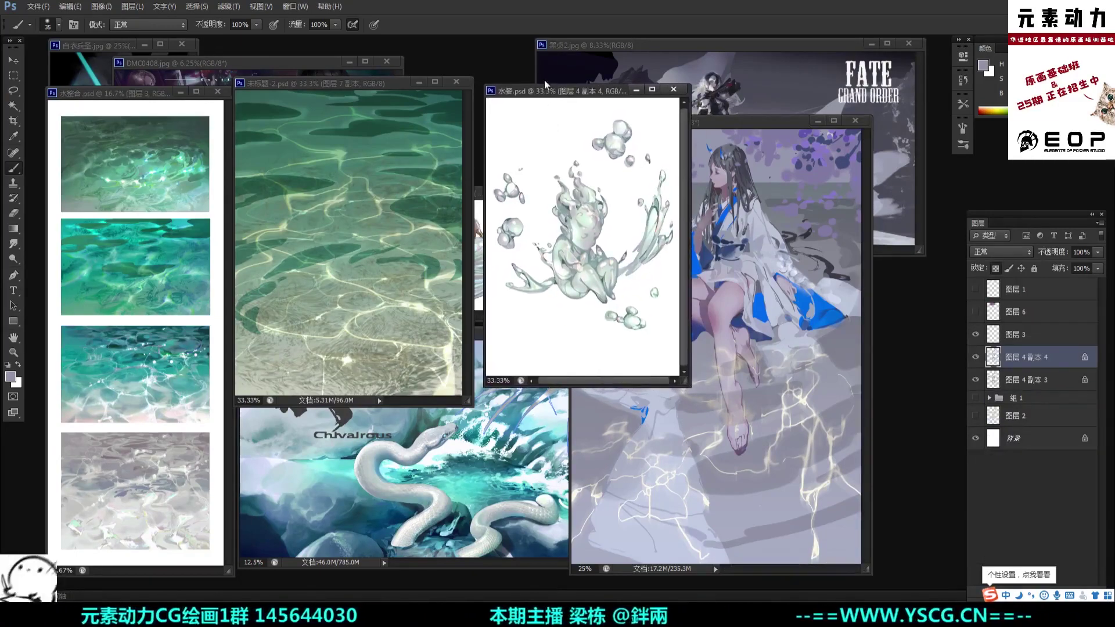
pyautogui.moveTo(609, 93); pyautogui.dragTo(667, 83)
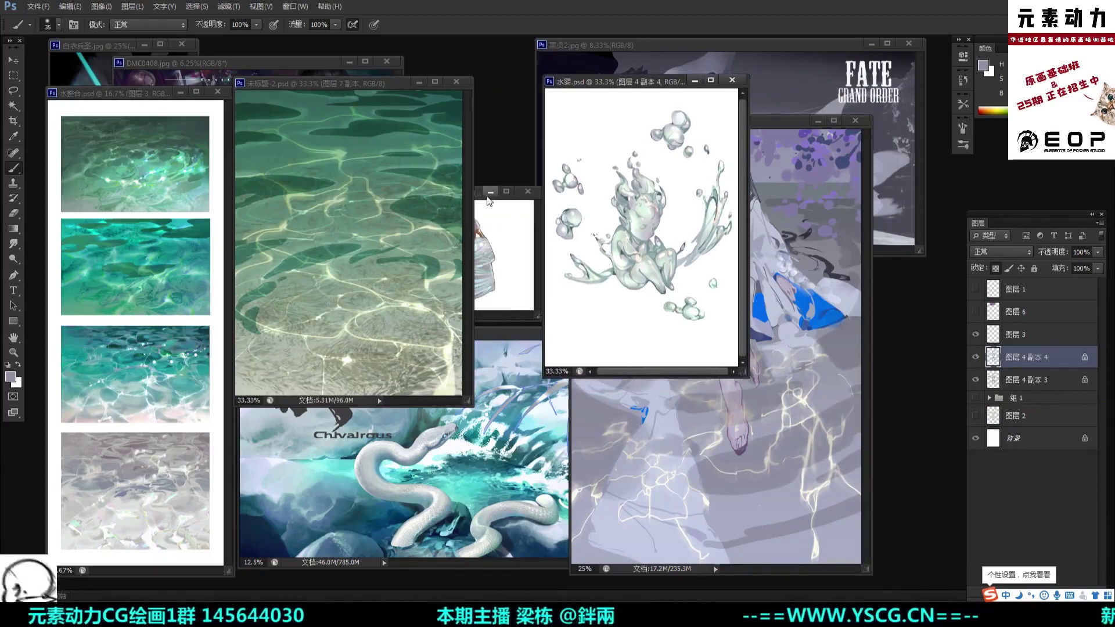
# Step: Bring the handbag painting 未标题-3.psd forward over the green water painting and fit its window at 16.7%
pyautogui.moveTo(488, 199); pyautogui.dragTo(507, 180)
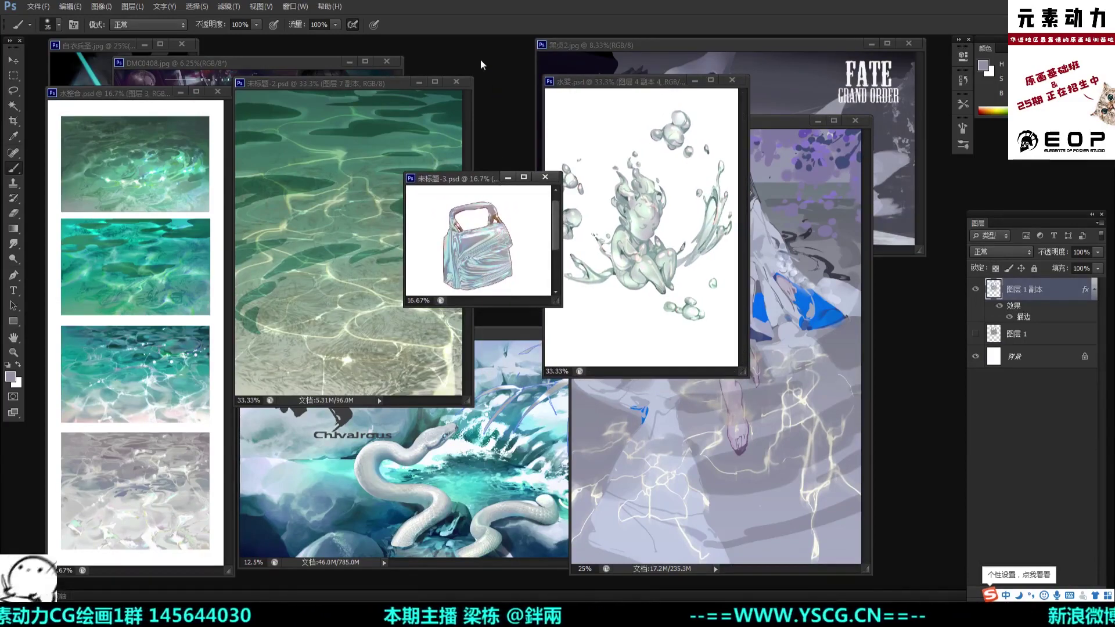
pyautogui.hotkey('ctrl', '+')
pyautogui.hotkey('ctrl', '+')
pyautogui.hotkey('ctrl', '-')
pyautogui.hotkey('ctrl', '-')
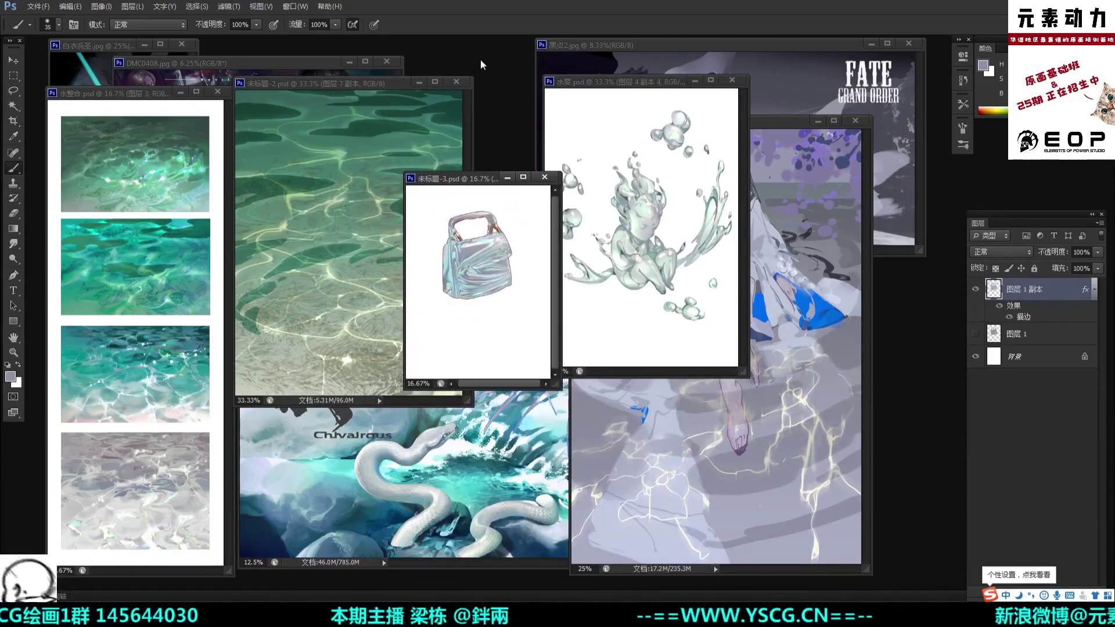
# Step: Compare the handbag painting with the visibility of layers 图层 1 and 图层 1 副本 switched on and off
pyautogui.click(975, 334)
pyautogui.click(976, 288)
pyautogui.click(976, 288)
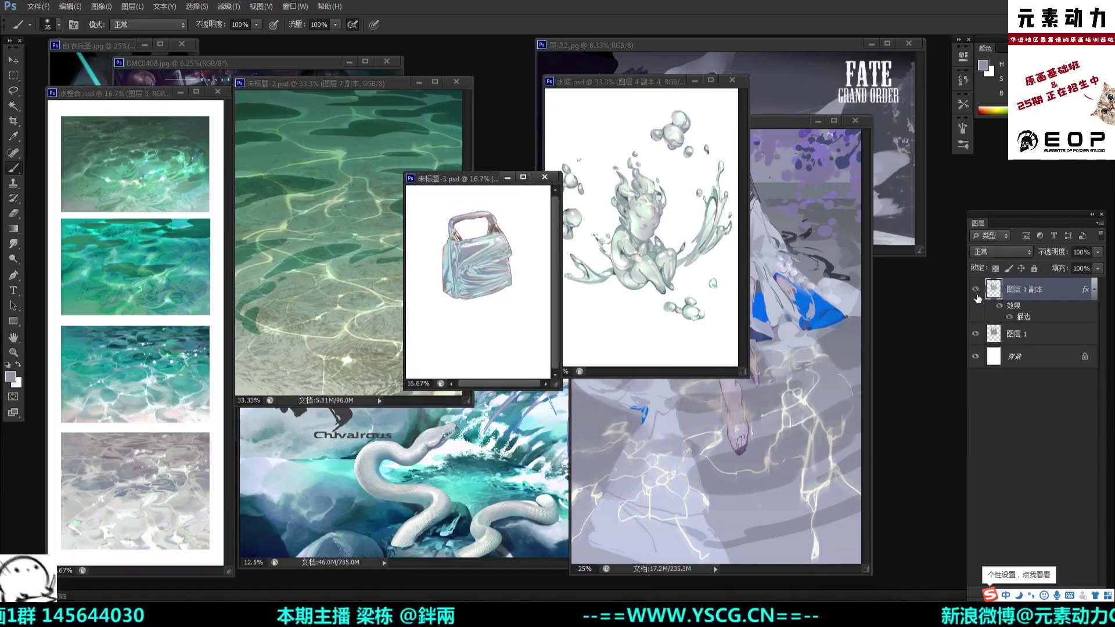
pyautogui.click(976, 334)
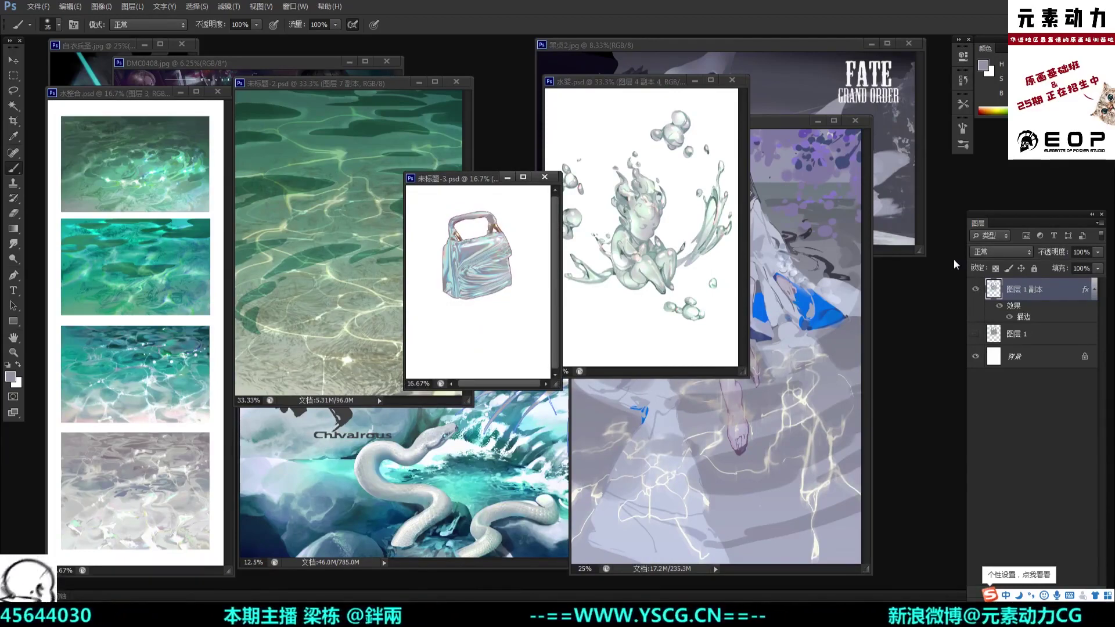
# Step: Shrink the handbag painting's window to 12.5%, shift it toward the water figure, and move the 水婴.psd window over it beside the green water painting
pyautogui.hotkey('ctrl', '-')
pyautogui.hotkey('ctrl', '-')
pyautogui.hotkey('ctrl', '+')
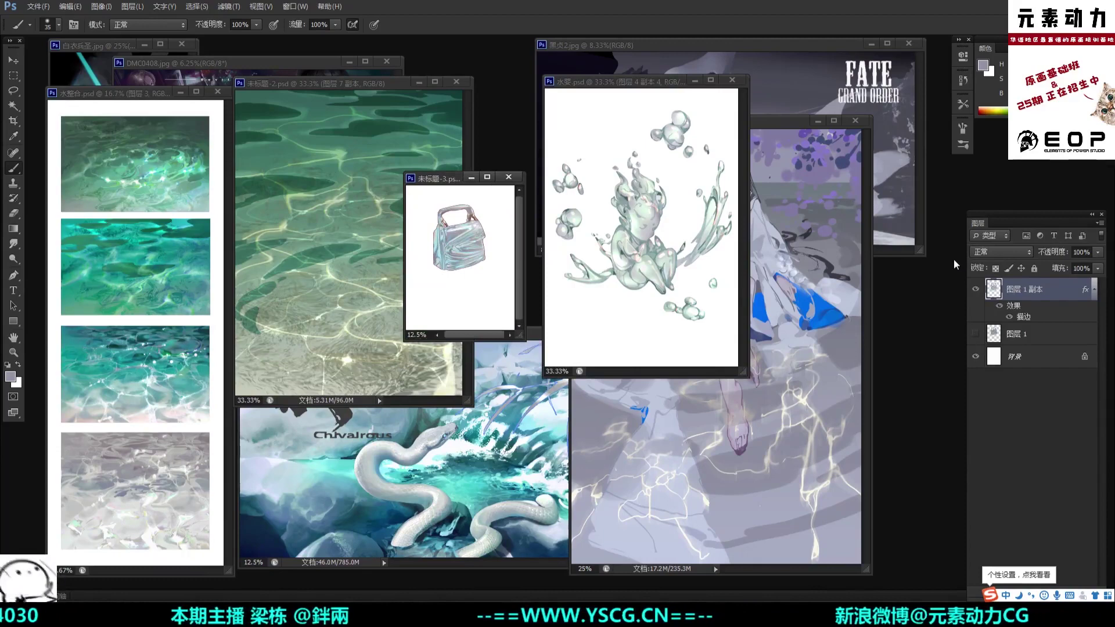
pyautogui.moveTo(463, 180); pyautogui.dragTo(518, 147)
pyautogui.moveTo(609, 83); pyautogui.dragTo(483, 75)
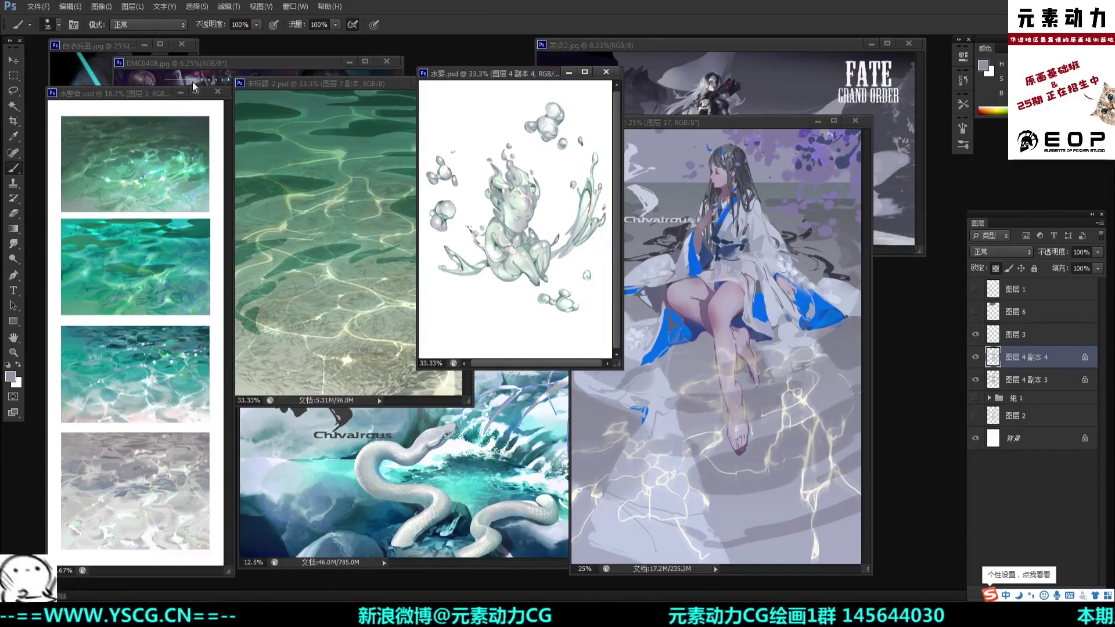
# Step: Examine the water studies in 水整合.psd at 33.3%, from the grey one back up to the green ones
pyautogui.click(161, 97)
pyautogui.hotkey('ctrl', '+')
pyautogui.hotkey('ctrl', '+')
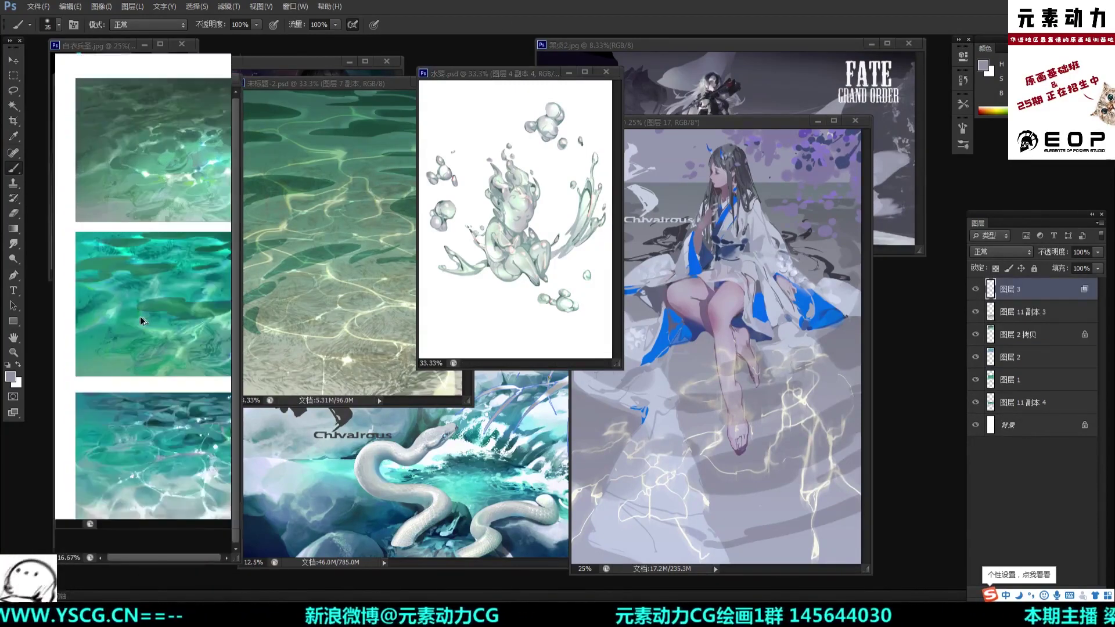
pyautogui.scroll(-3, 279, 407)
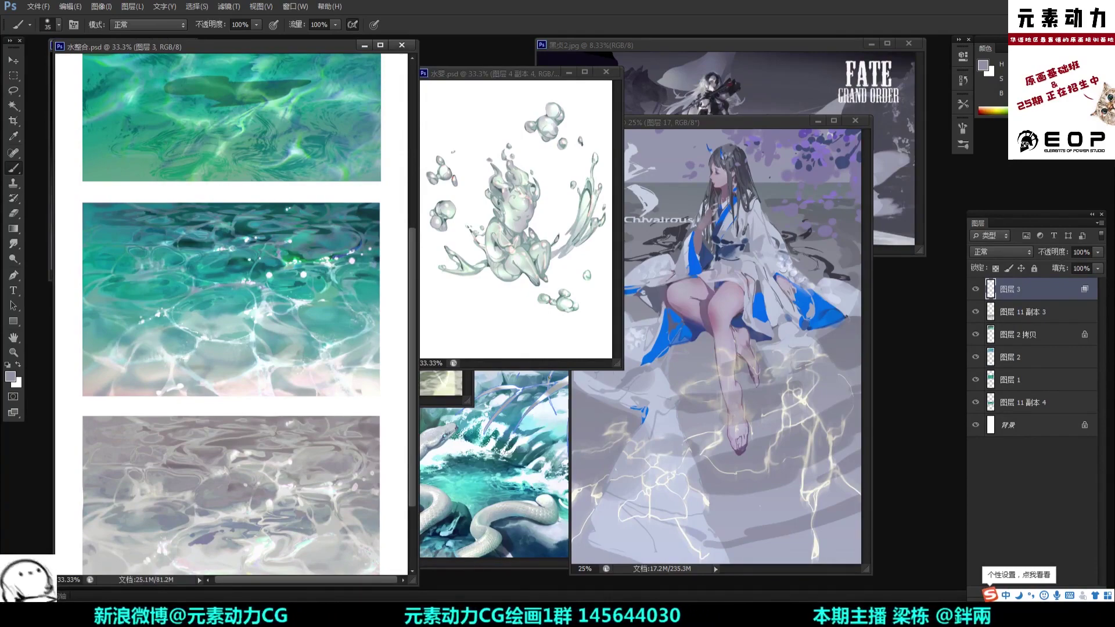
pyautogui.moveTo(307, 495); pyautogui.dragTo(309, 387)
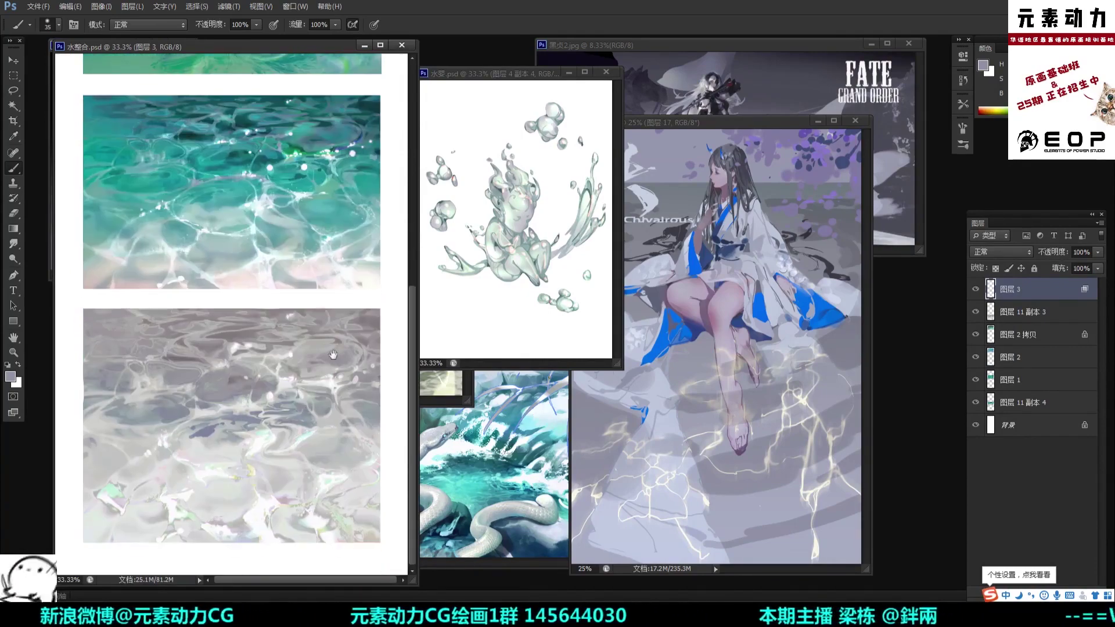
pyautogui.moveTo(323, 348); pyautogui.dragTo(333, 433)
pyautogui.moveTo(325, 270); pyautogui.dragTo(320, 401)
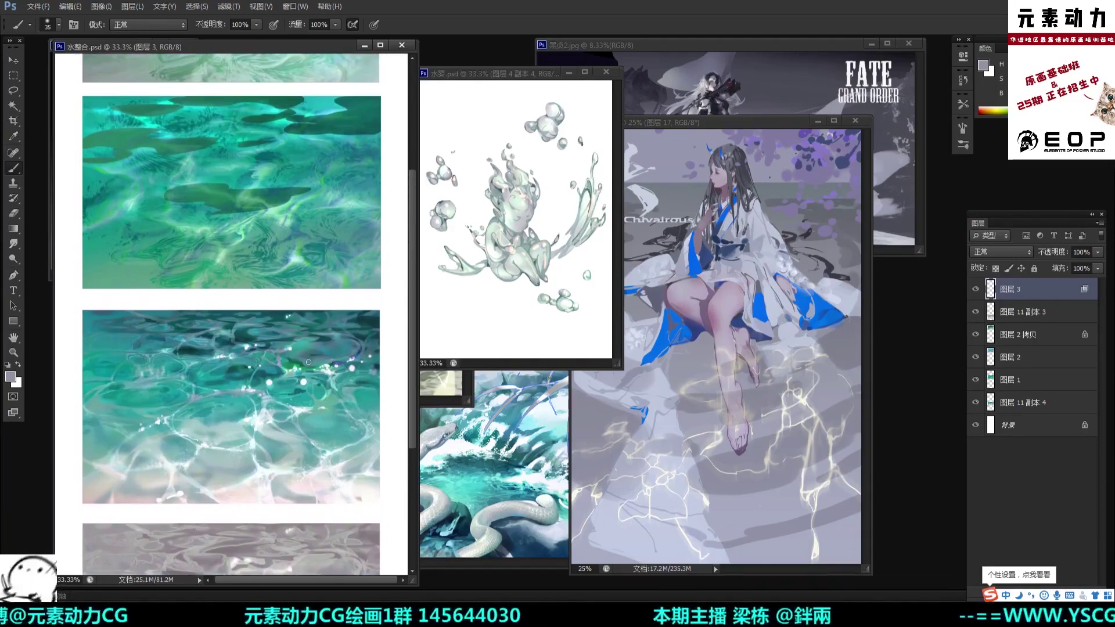
pyautogui.moveTo(320, 298); pyautogui.dragTo(320, 343)
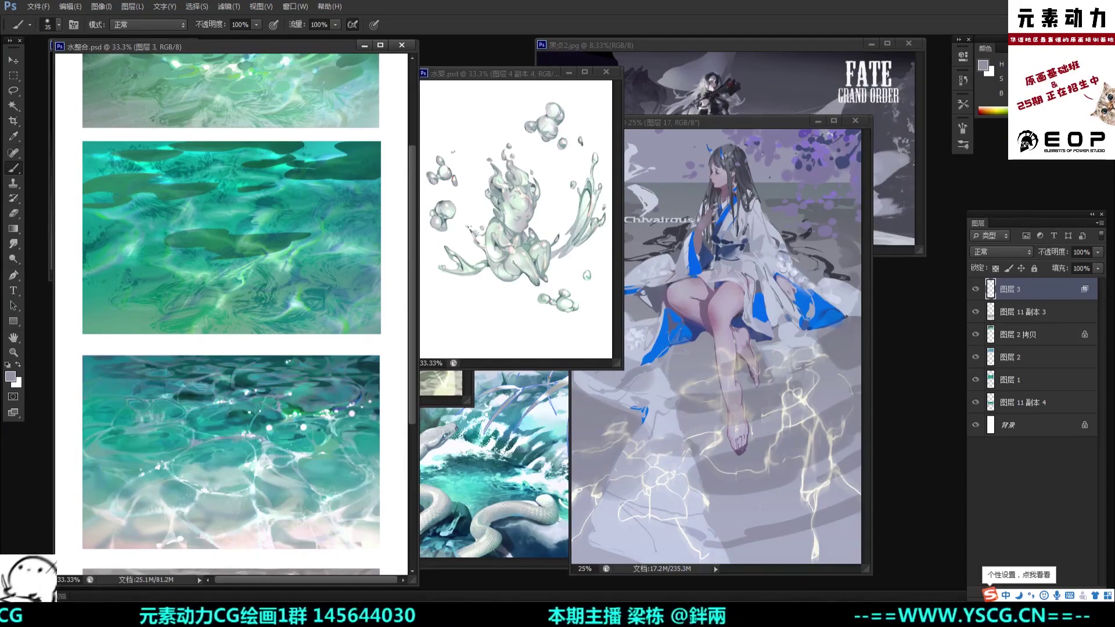
# Step: Move the 水婴.psd window aside, bring 未标题-2.psd forward, and show its layers 图层 7, 图层 7 副本 2 and 图层 7 副本
pyautogui.moveTo(479, 78); pyautogui.dragTo(578, 84)
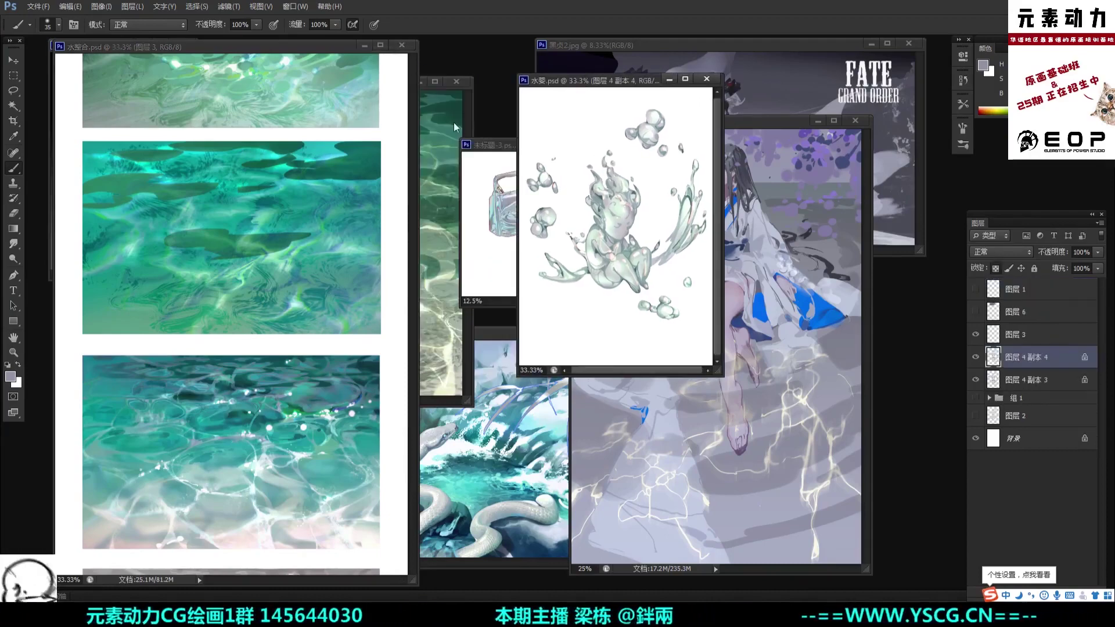
pyautogui.click(470, 124)
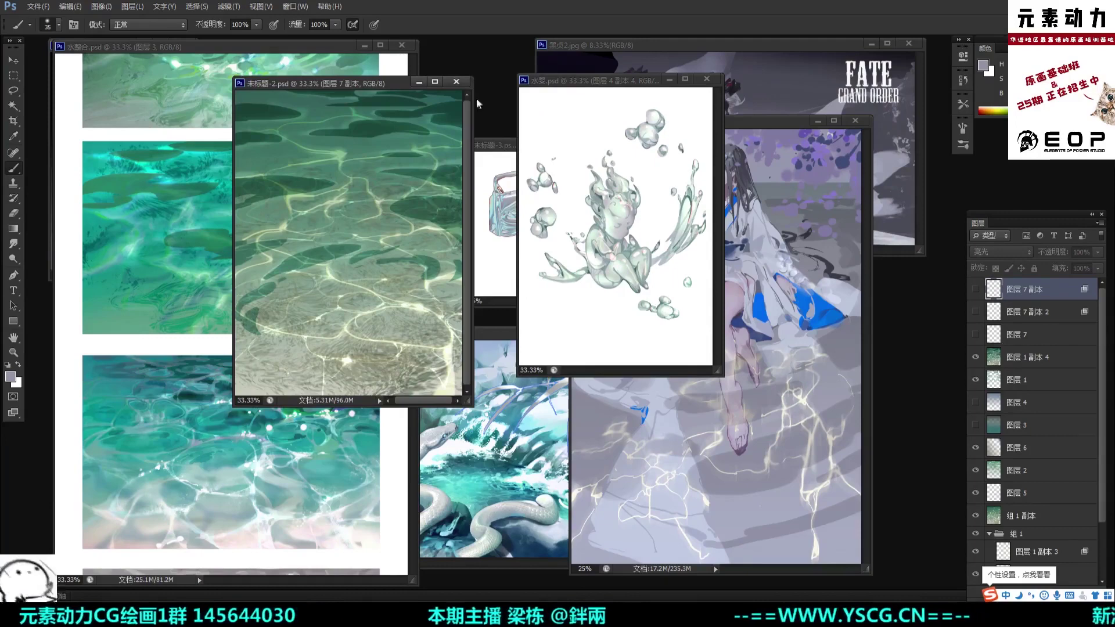
pyautogui.click(976, 359)
pyautogui.moveTo(976, 362); pyautogui.dragTo(976, 323)
pyautogui.click(975, 289)
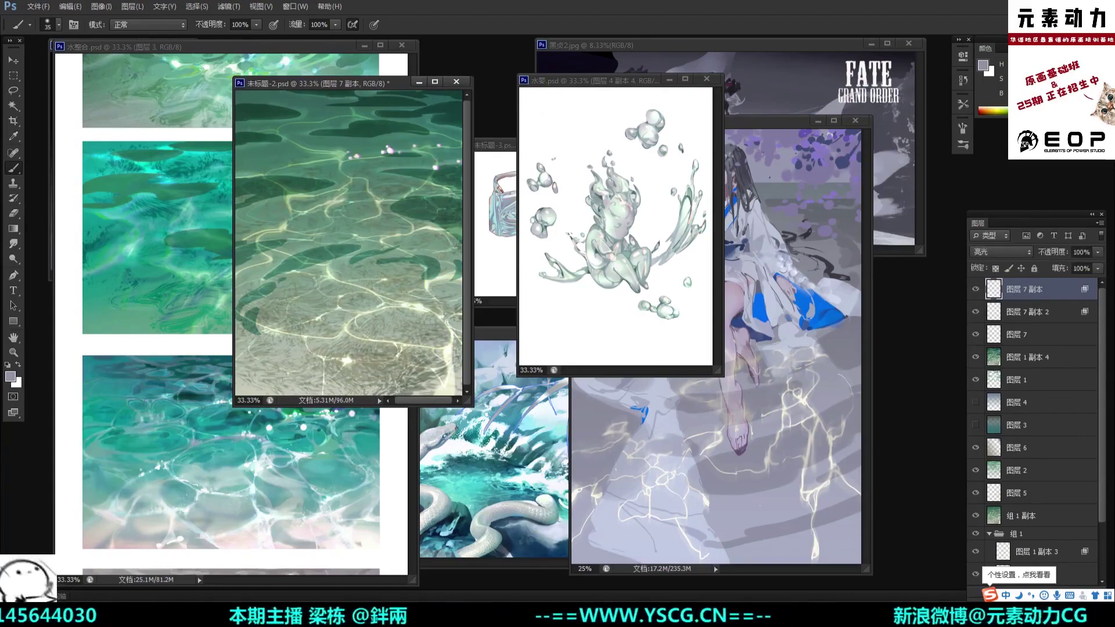
# Step: Refit the 水整合.psd window at 16.7% and place the 未标题-2.psd window directly beside it
pyautogui.moveTo(388, 84); pyautogui.dragTo(433, 72)
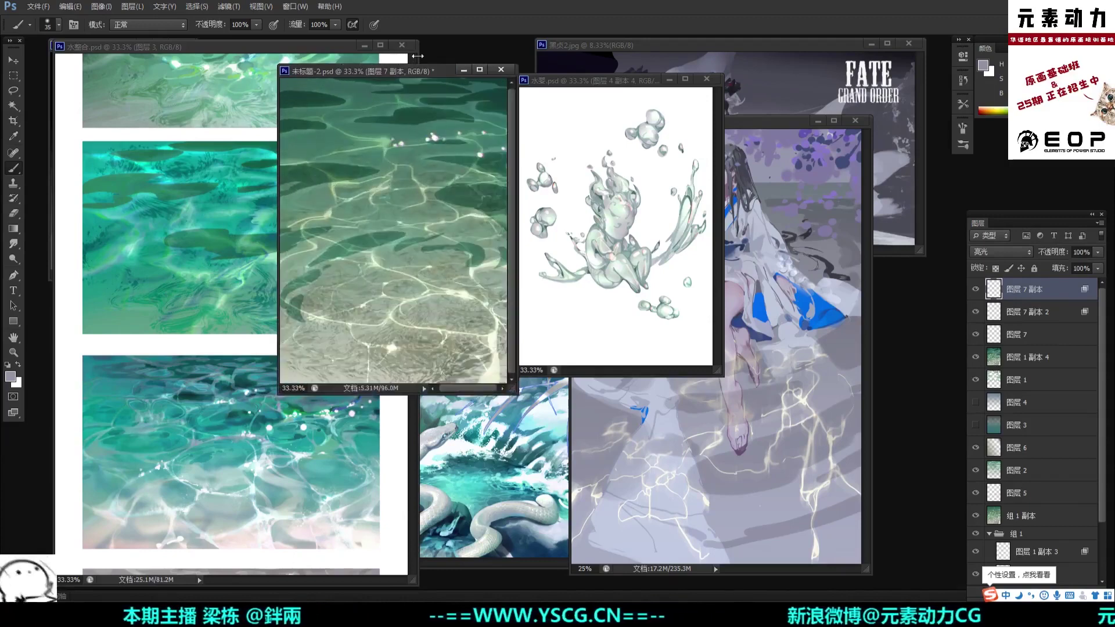
pyautogui.moveTo(435, 76); pyautogui.dragTo(464, 68)
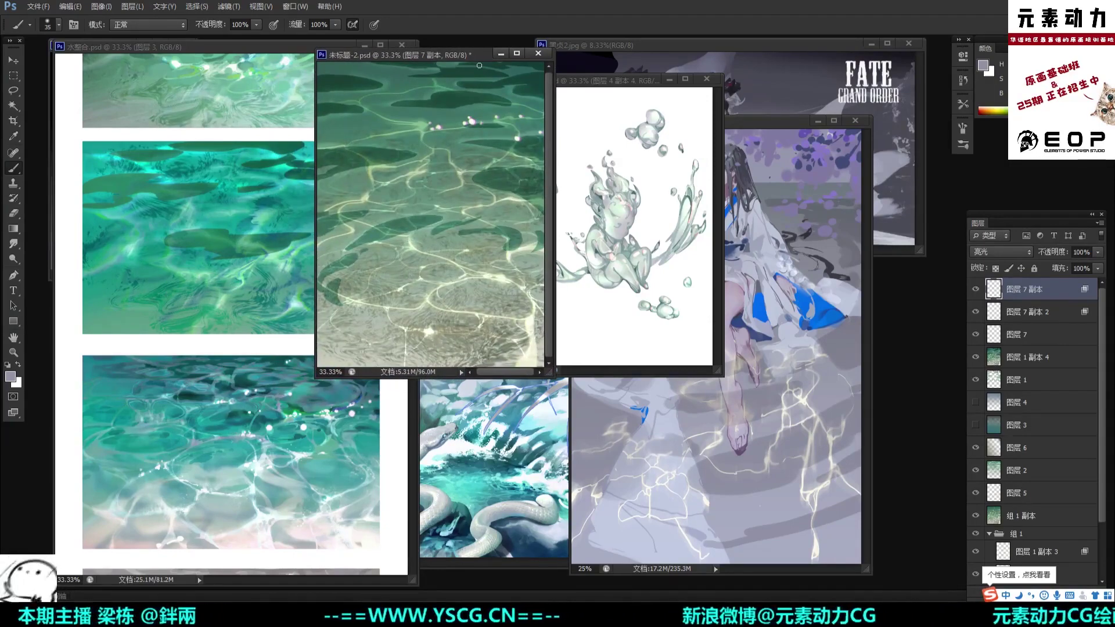
pyautogui.click(283, 50)
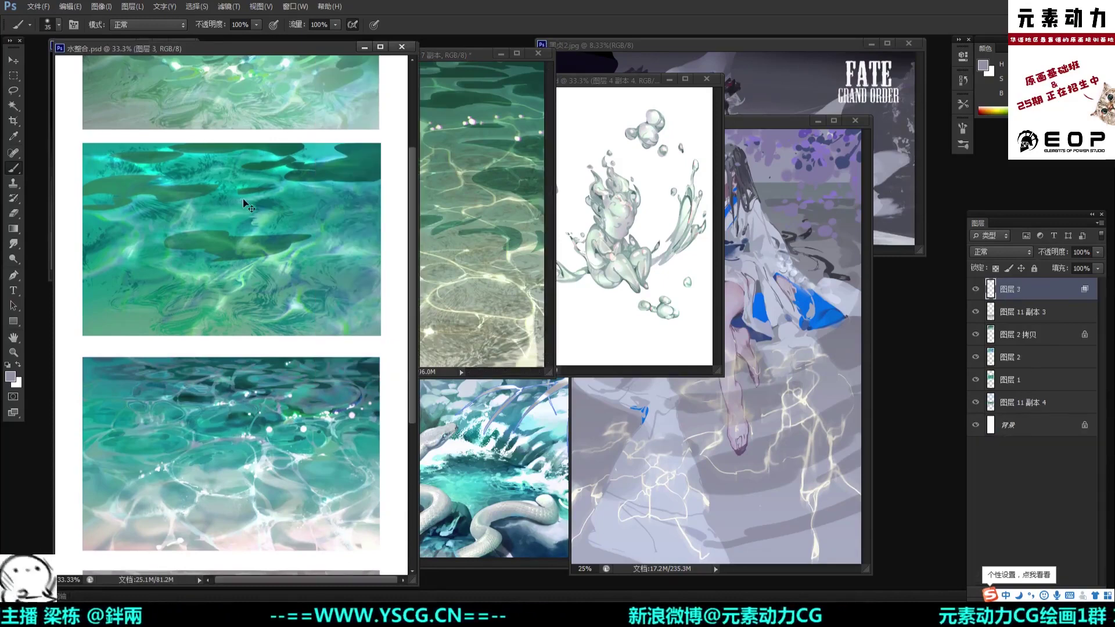
pyautogui.hotkey('ctrl', '-')
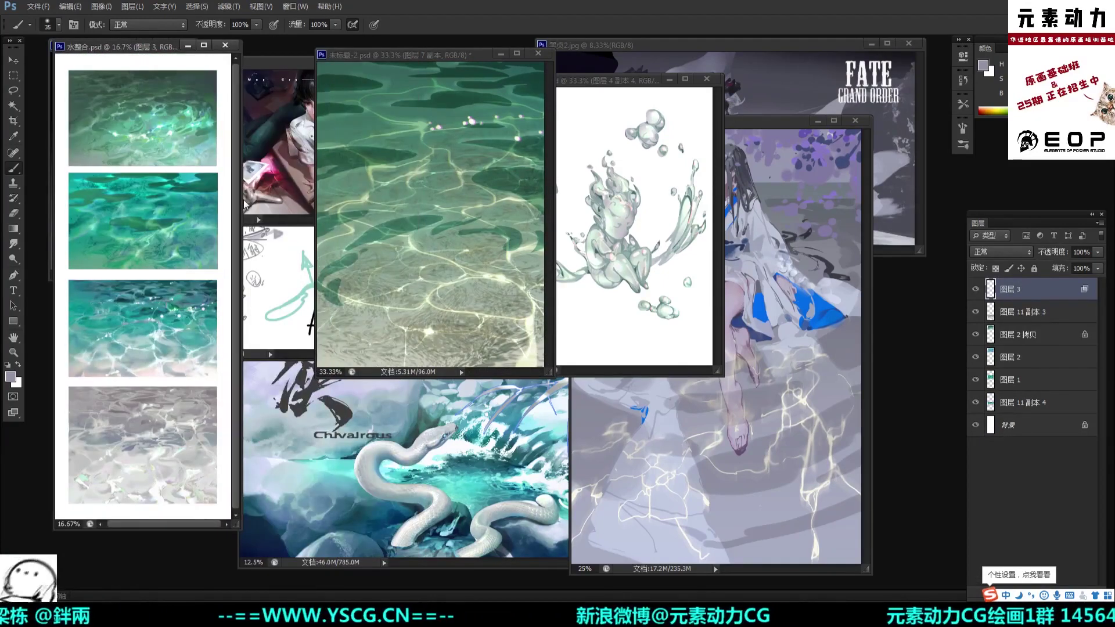
pyautogui.moveTo(457, 52); pyautogui.dragTo(376, 99)
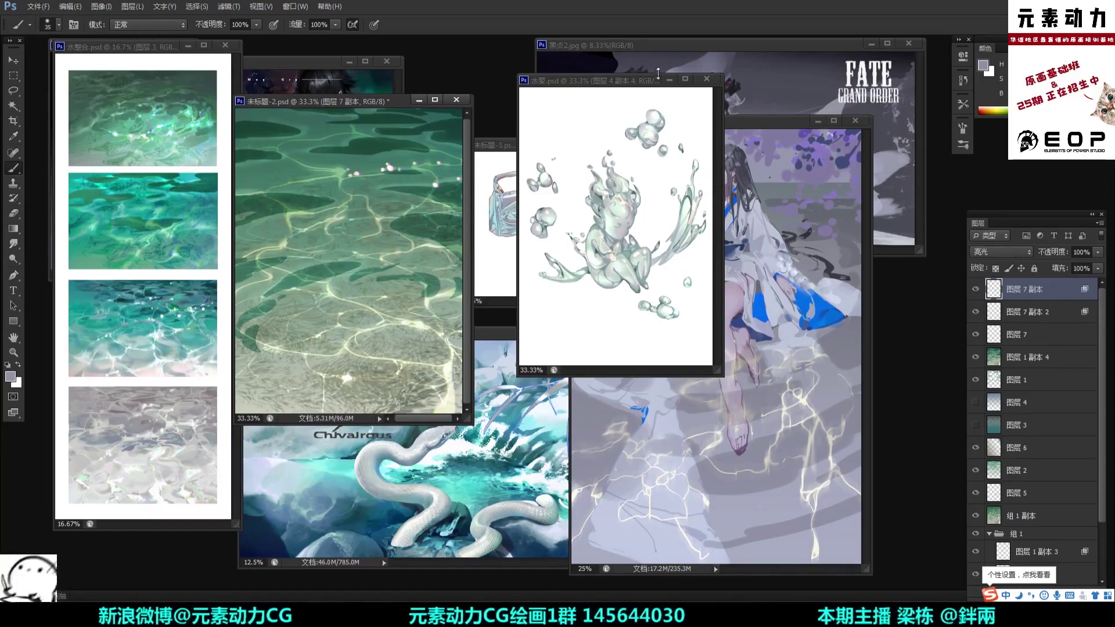
# Step: Enlarge the 水婴.psd window to 50% and move it over the green water painting
pyautogui.moveTo(652, 85); pyautogui.dragTo(637, 91)
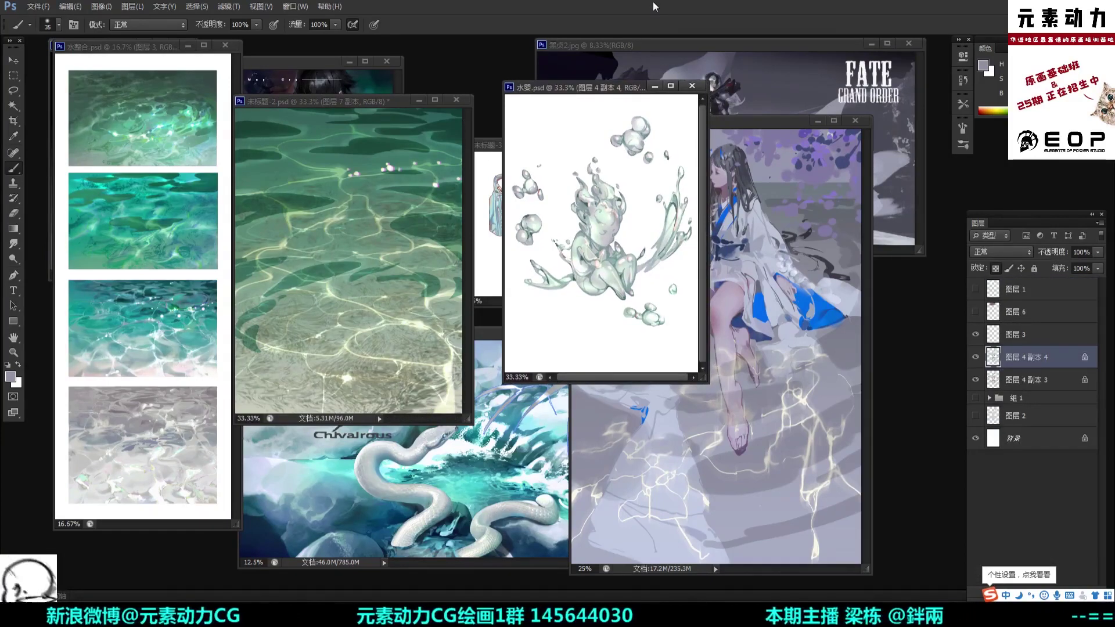
pyautogui.hotkey('ctrl', '-')
pyautogui.hotkey('ctrl', '+')
pyautogui.hotkey('ctrl', '+')
pyautogui.hotkey('ctrl', '-')
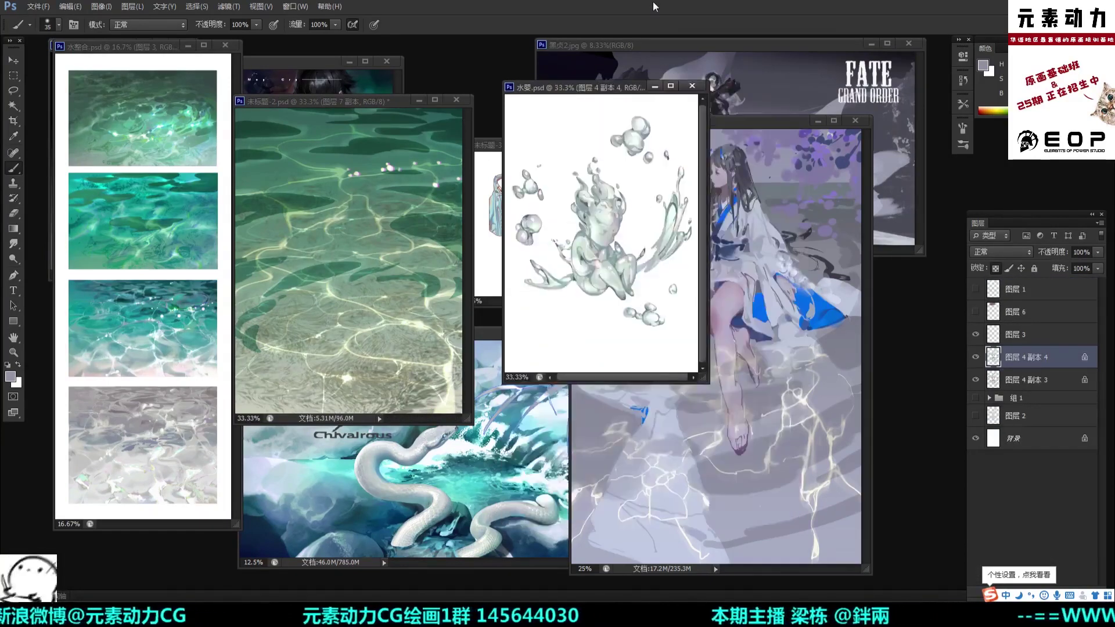
pyautogui.hotkey('ctrl', '+')
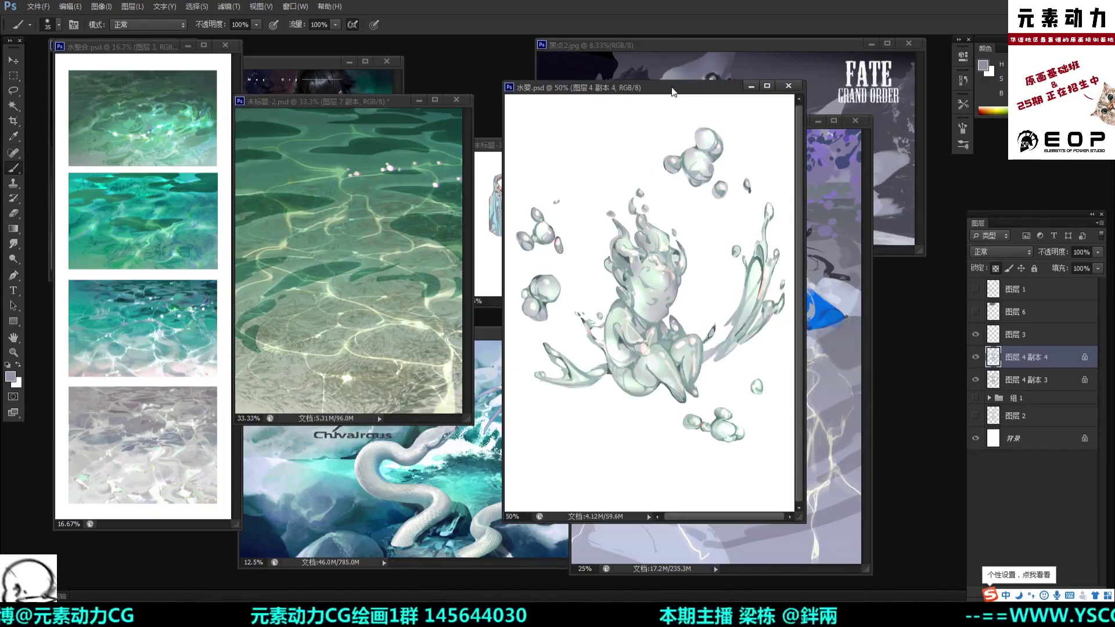
pyautogui.moveTo(671, 89); pyautogui.dragTo(465, 110)
# Step: Bring 黑贞2.jpg forward, check it at 16.7%, then refit it at 8.33% and place it over the seated-girl painting's upper part
pyautogui.moveTo(708, 44); pyautogui.dragTo(618, 71)
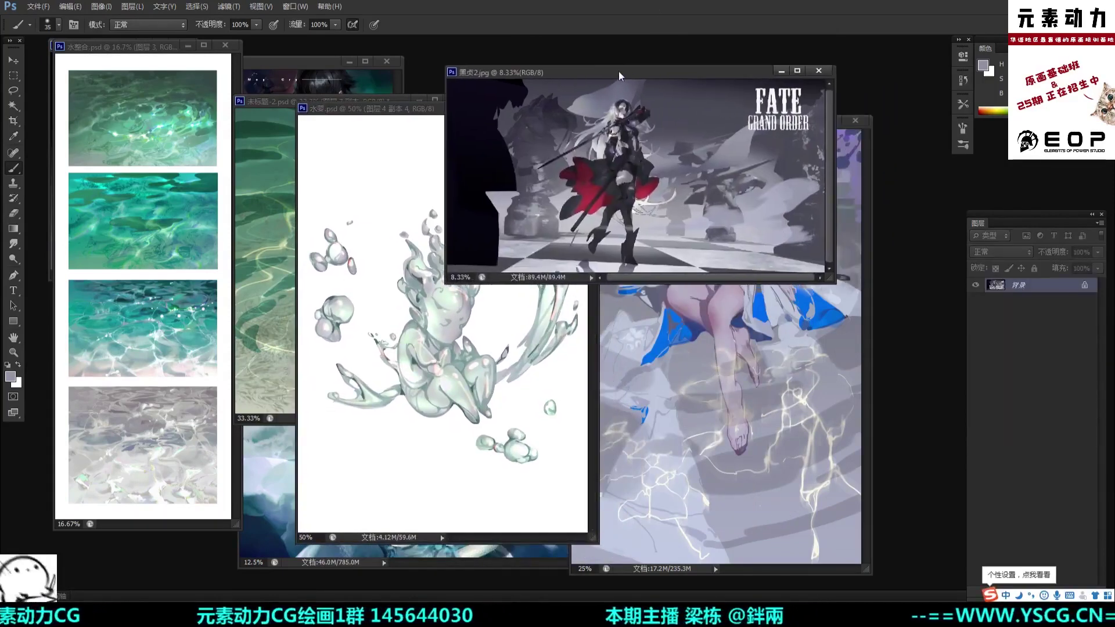
pyautogui.hotkey('ctrl', '+')
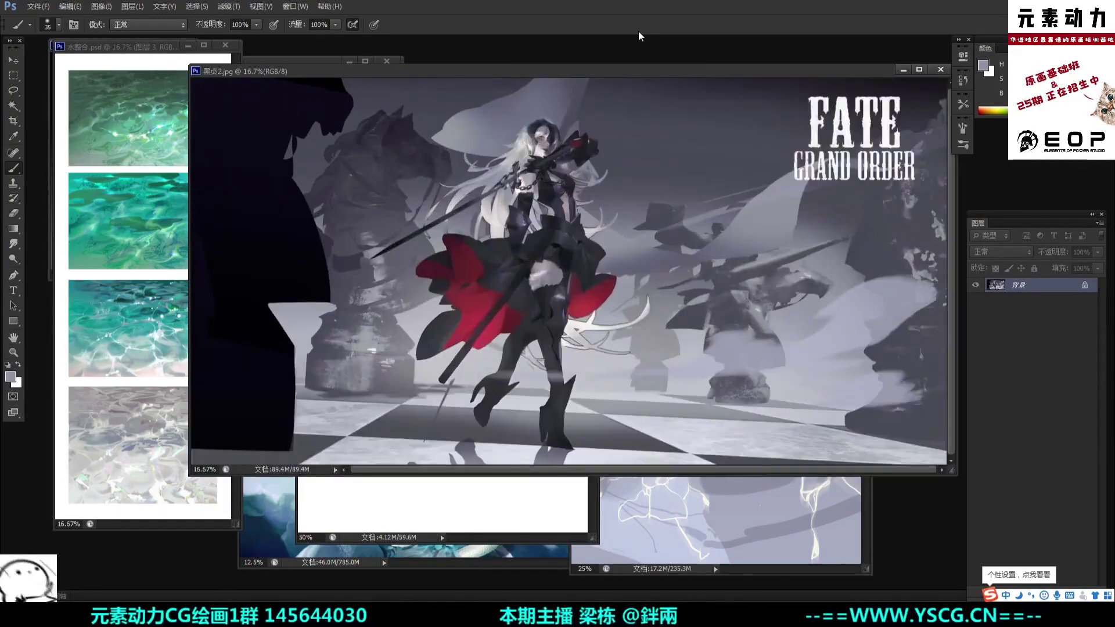
pyautogui.hotkey('ctrl', '-')
pyautogui.hotkey('ctrl', '-')
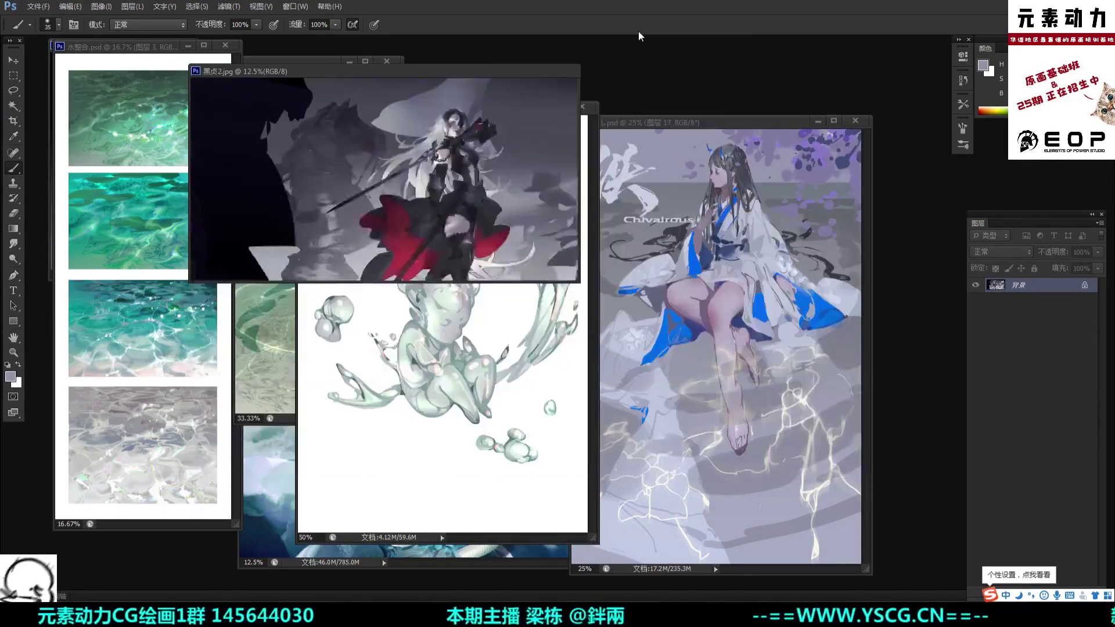
pyautogui.moveTo(476, 71); pyautogui.dragTo(786, 64)
# Step: Shift the 水婴.psd window slightly aside, shrink the seated-girl painting to 16.7%, and move its window below the FATE artwork's title
pyautogui.moveTo(478, 114); pyautogui.dragTo(434, 110)
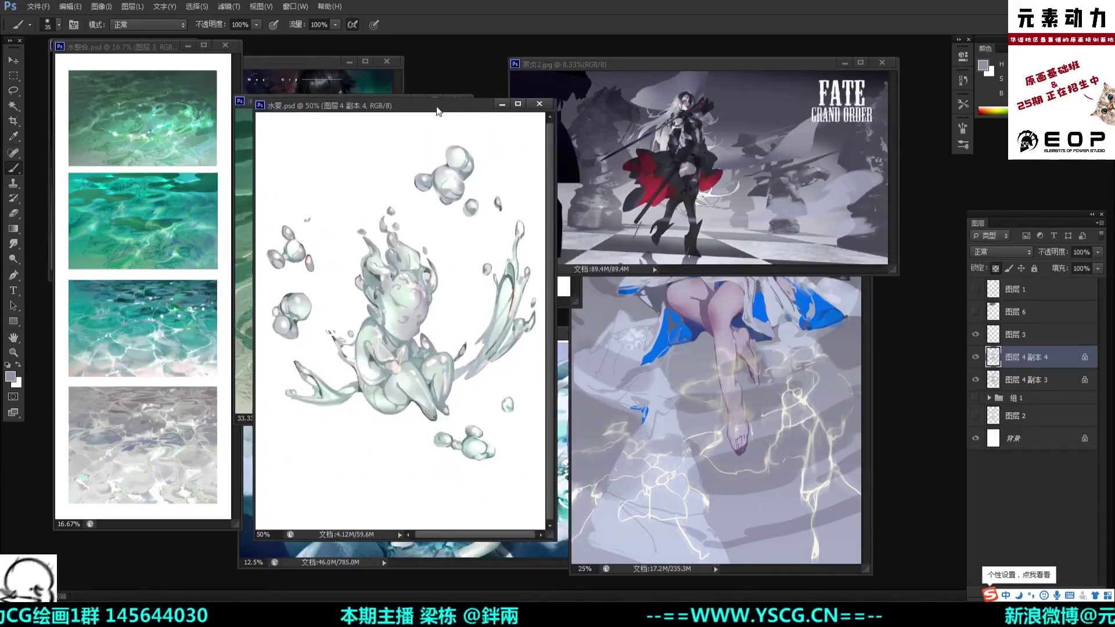
pyautogui.click(872, 418)
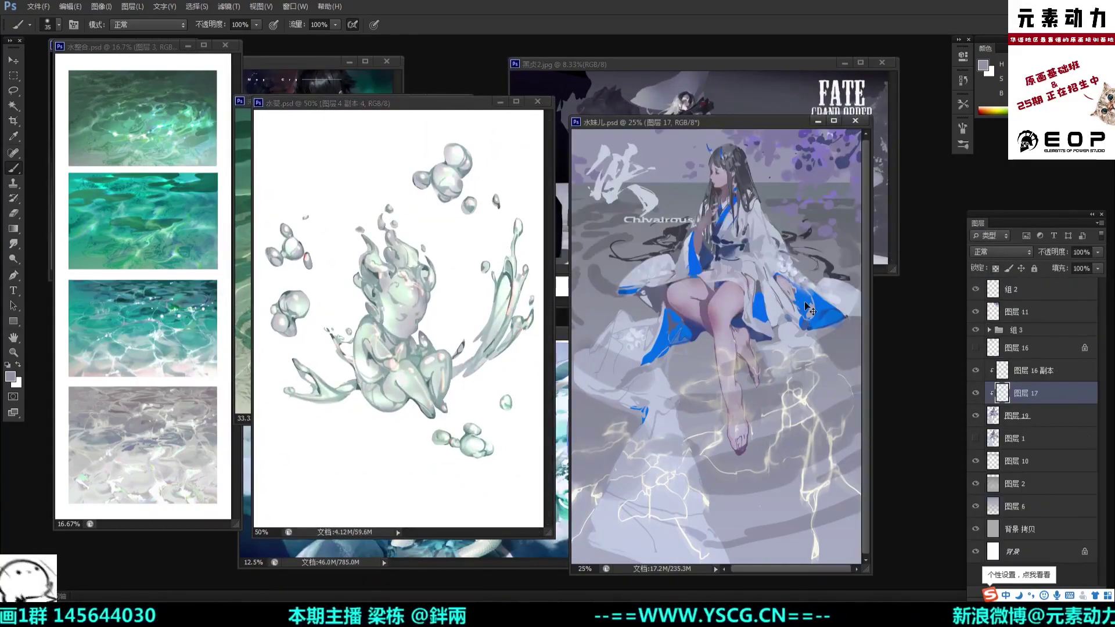
pyautogui.hotkey('ctrl', '-')
pyautogui.hotkey('ctrl', '+')
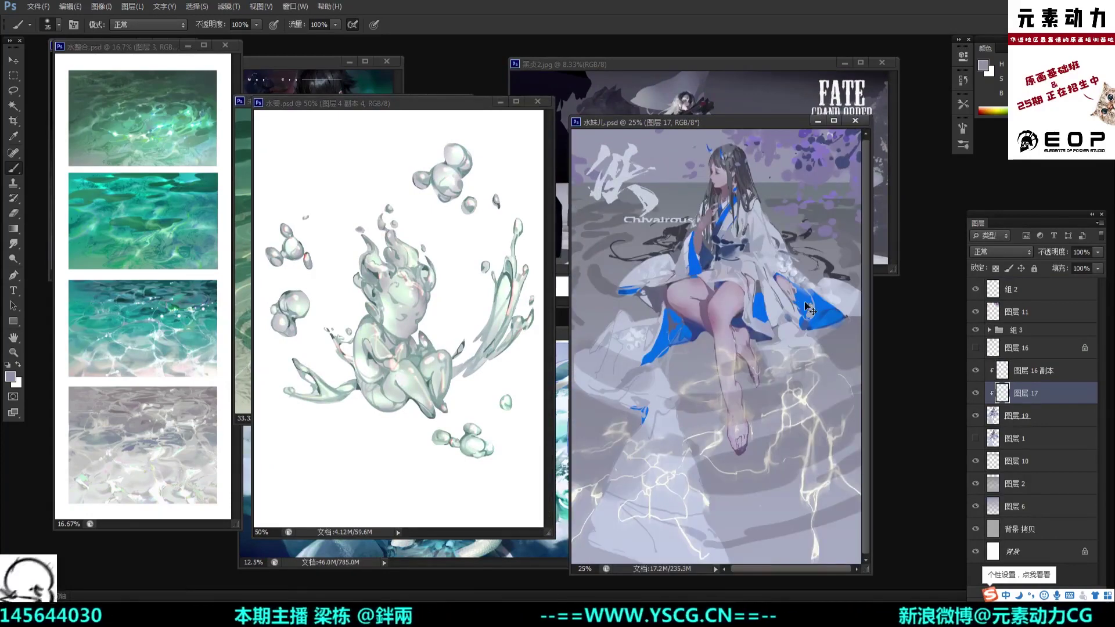
pyautogui.hotkey('ctrl', '-')
pyautogui.moveTo(680, 122); pyautogui.dragTo(767, 213)
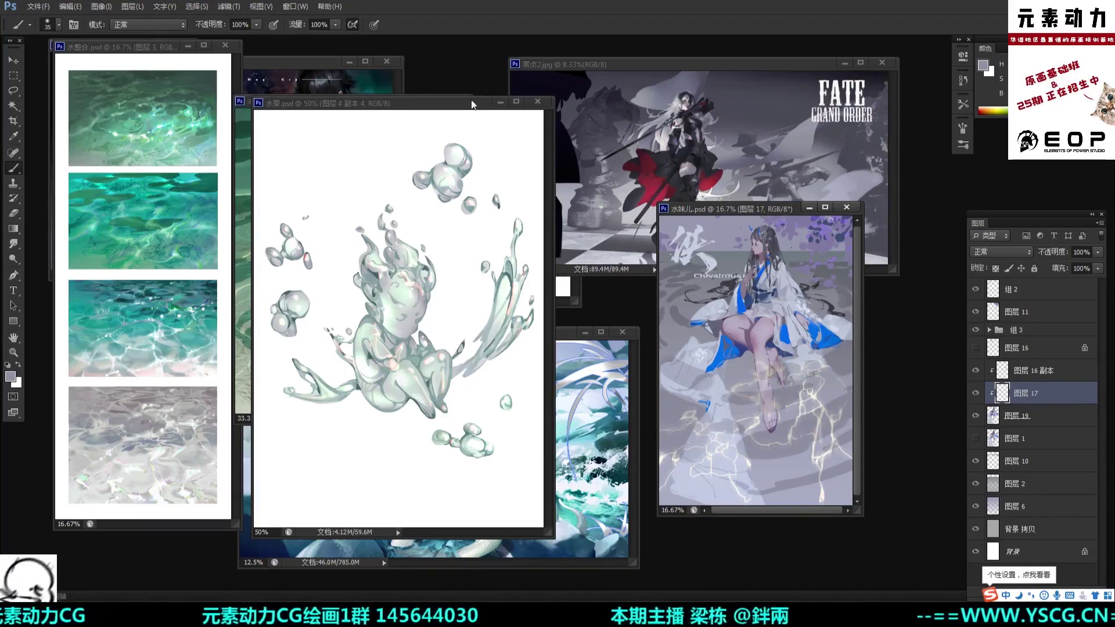
# Step: Refit the 水婴.psd window at 33.3%, place it between the green water and seated-girl paintings, and nudge the seated-girl window closer to it
pyautogui.moveTo(471, 107); pyautogui.dragTo(582, 103)
pyautogui.hotkey('ctrl', '-')
pyautogui.hotkey('ctrl', '-')
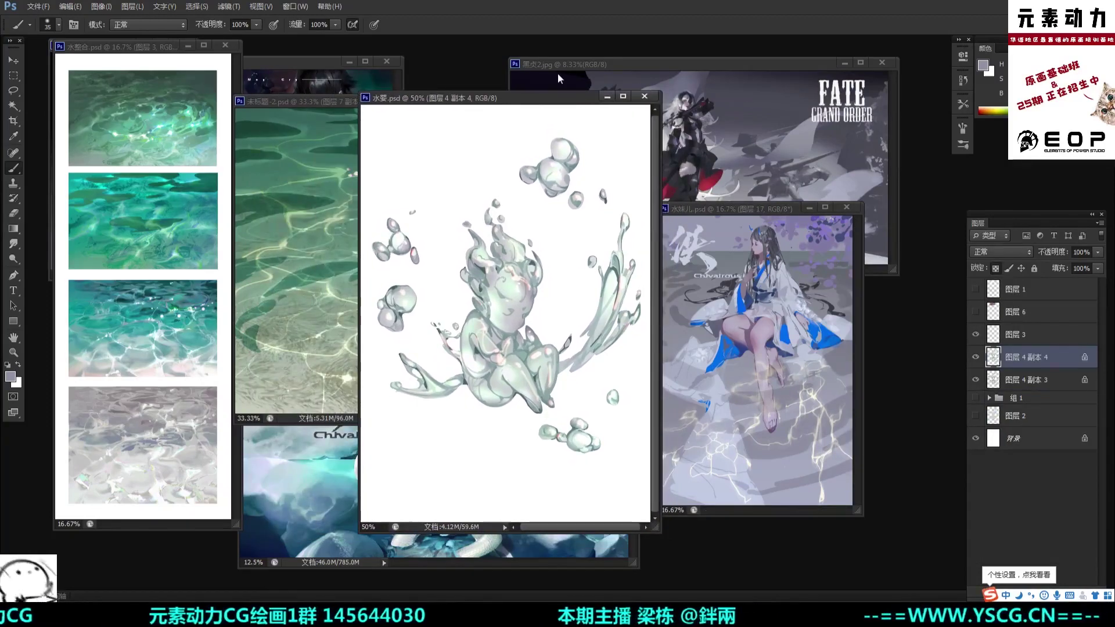
pyautogui.hotkey('ctrl', '+')
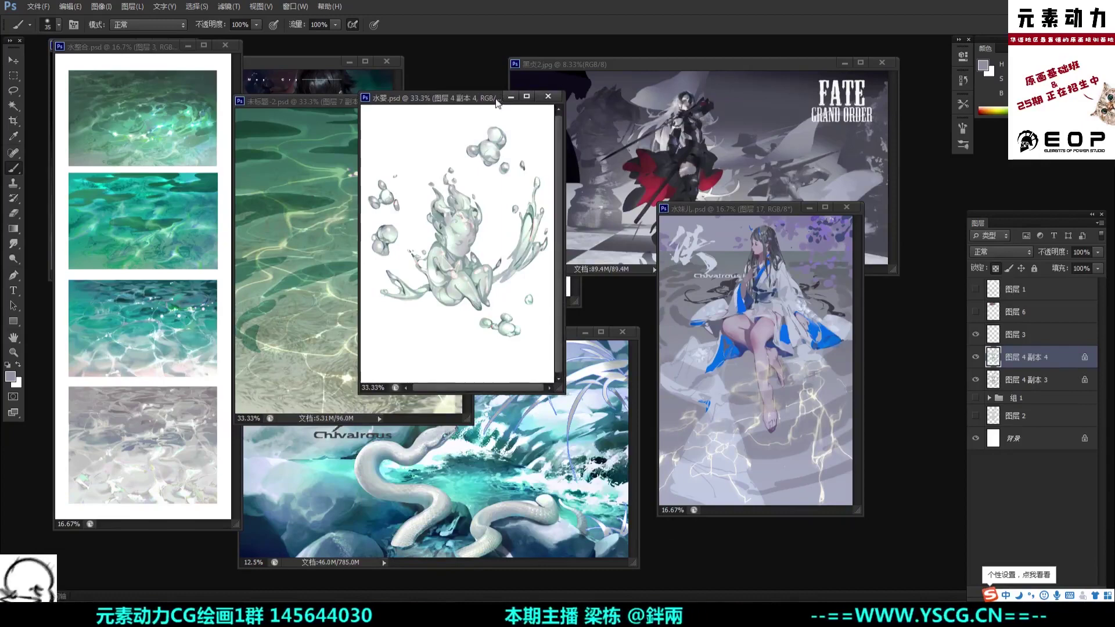
pyautogui.moveTo(485, 98); pyautogui.dragTo(545, 116)
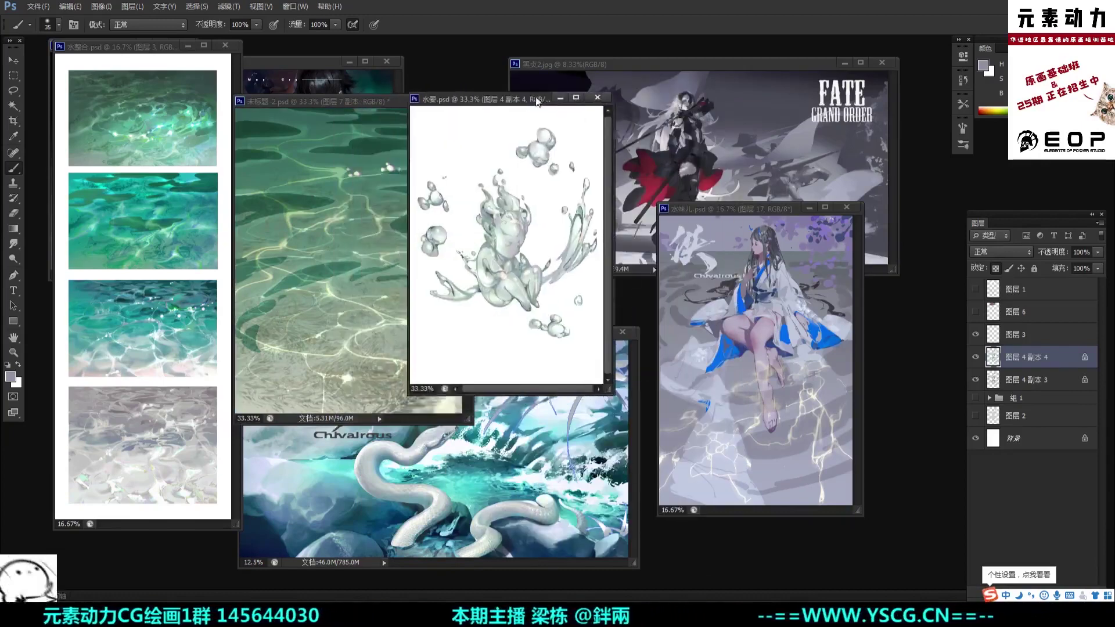
pyautogui.moveTo(766, 211); pyautogui.dragTo(749, 192)
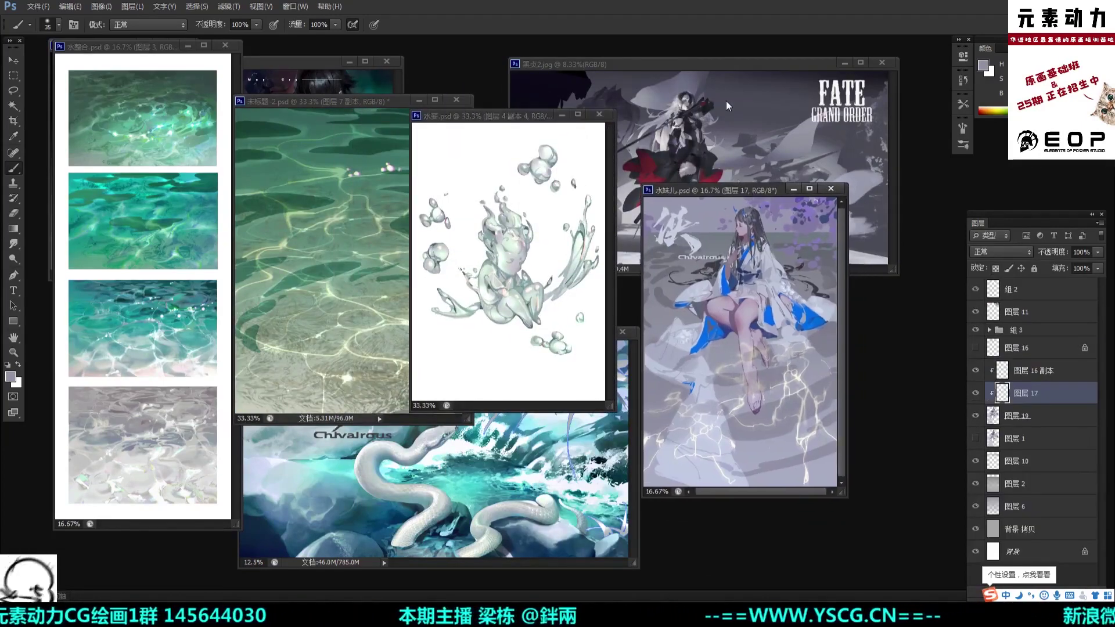